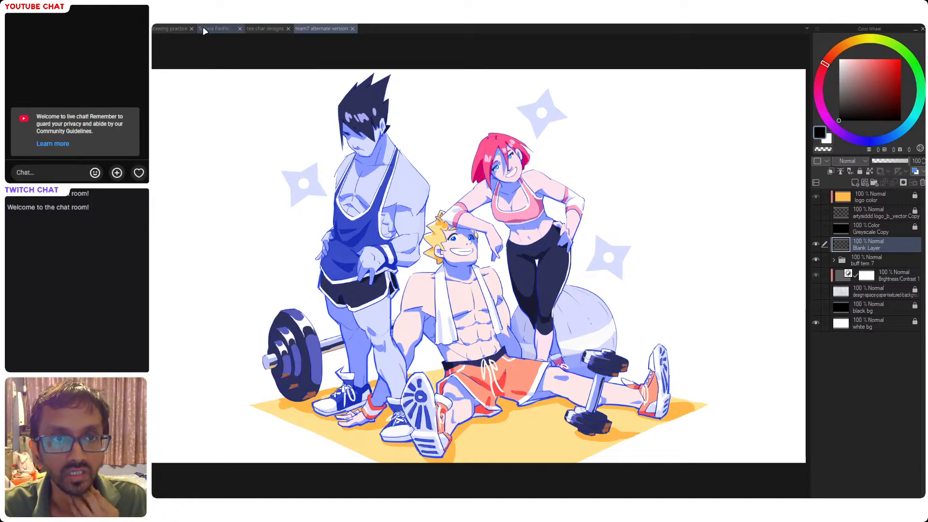
- Switch to the line practice document and hide the "line confidence practice9" layer to clear the canvas for sketching on "line confidence practice10"
{"action": "left_click", "coordinate": [171, 33]}
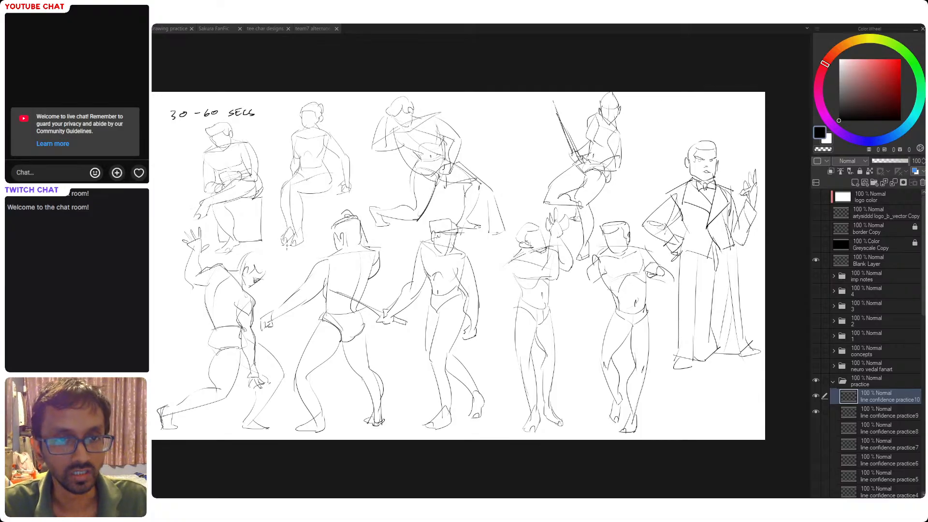
{"action": "left_click", "coordinate": [816, 411]}
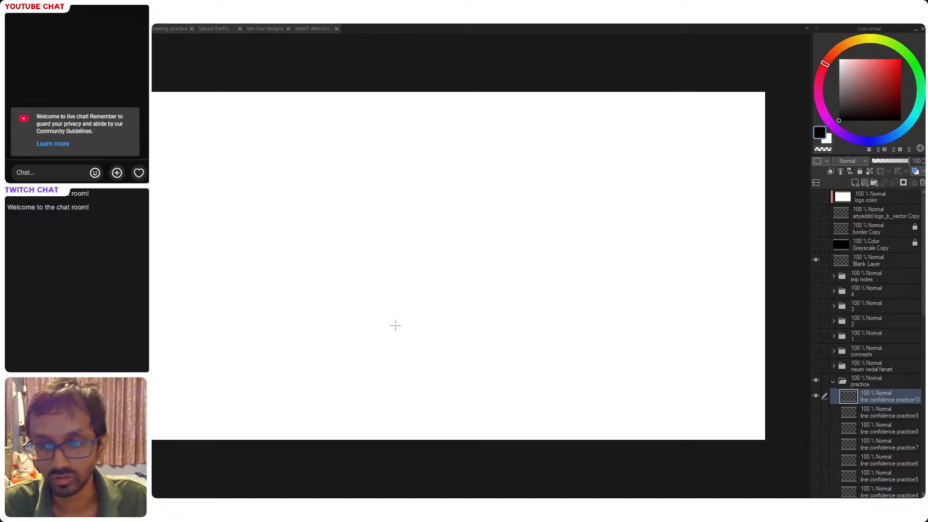
{"action": "left_click_drag", "start_coordinate": [495, 305], "coordinate": [491, 312]}
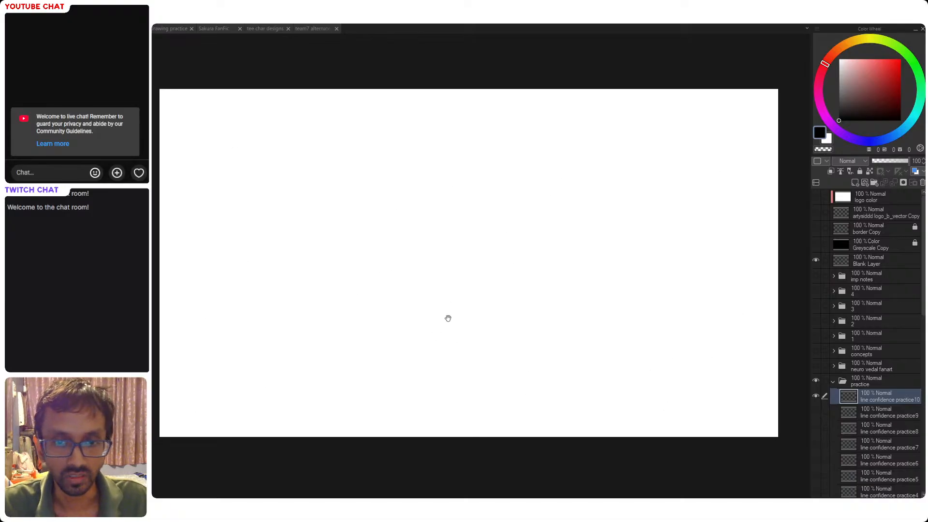
{"action": "left_click", "coordinate": [170, 28]}
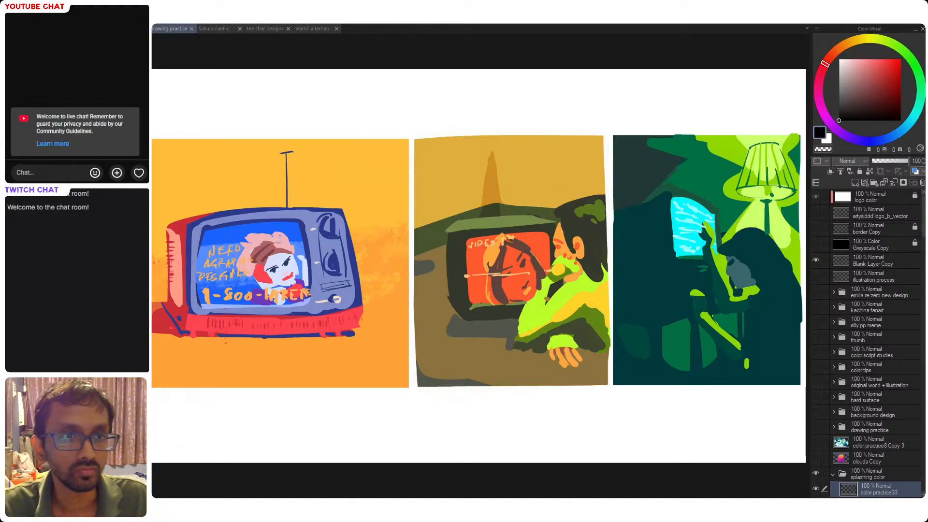
{"action": "key", "text": "ctrl+Tab"}
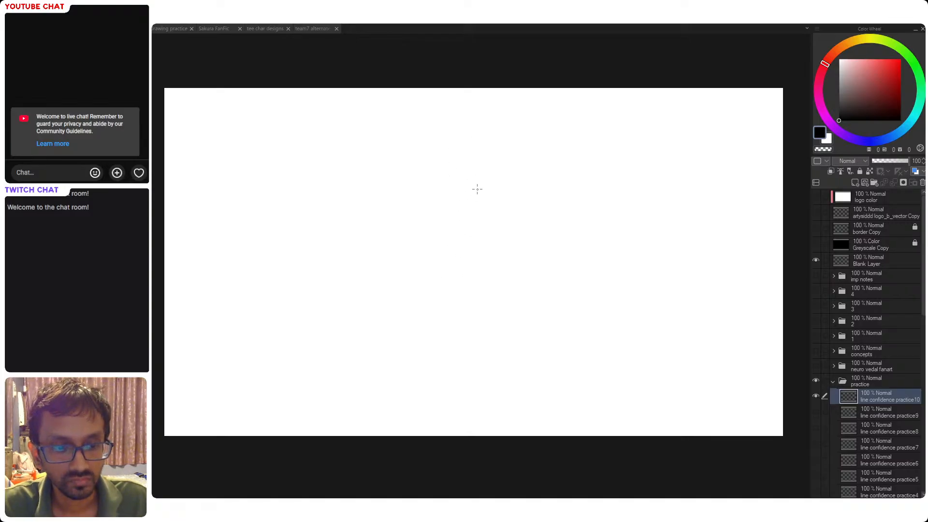
- Sketch the torso of a standing figure with a shoulder line, a curved waistline, a back contour and a chest-to-belly contour
{"action": "left_click_drag", "start_coordinate": [450, 174], "coordinate": [523, 168]}
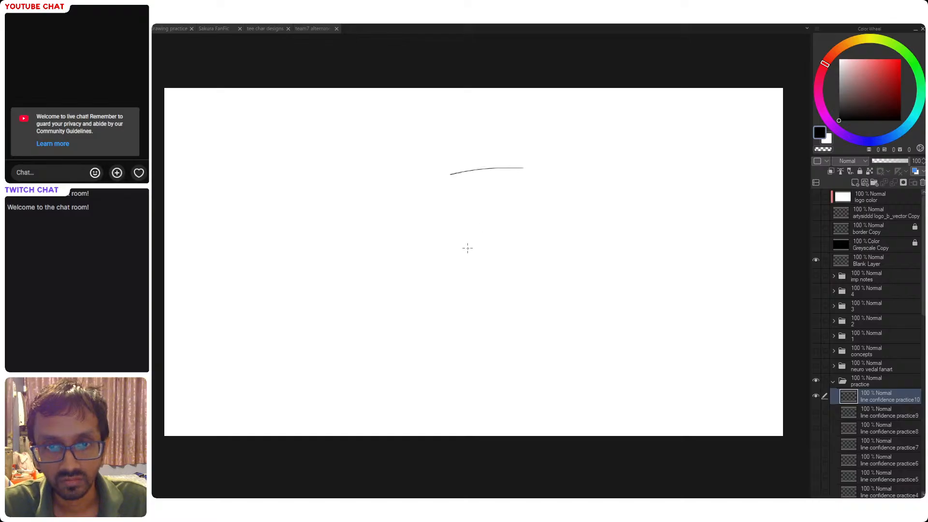
{"action": "left_click_drag", "start_coordinate": [460, 243], "coordinate": [509, 260]}
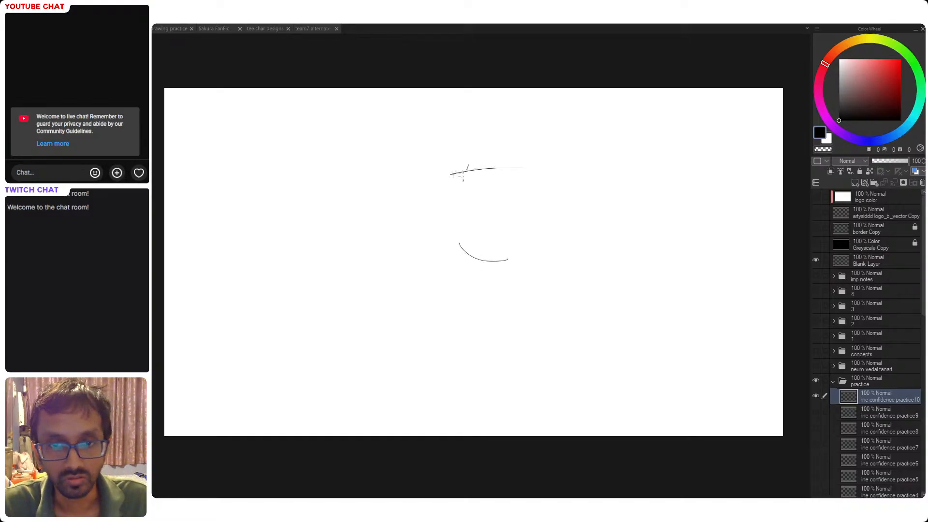
{"action": "left_click_drag", "start_coordinate": [467, 166], "coordinate": [455, 251]}
{"action": "key", "text": "ctrl+z"}
{"action": "key", "text": "ctrl+z"}
{"action": "left_click_drag", "start_coordinate": [468, 173], "coordinate": [458, 256]}
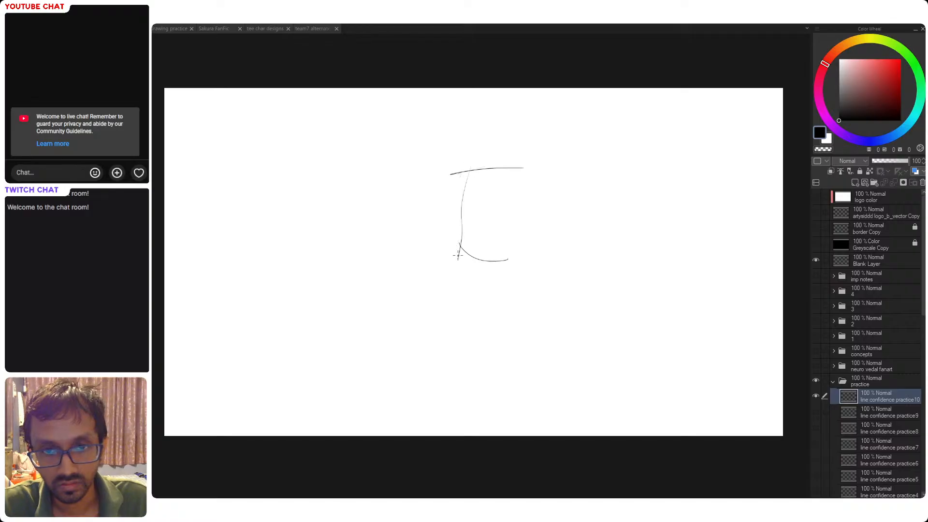
{"action": "mouse_move", "coordinate": [530, 166]}
{"action": "left_mouse_down"}
{"action": "mouse_move", "coordinate": [503, 235]}
{"action": "mouse_move", "coordinate": [506, 225]}
{"action": "mouse_move", "coordinate": [507, 263]}
{"action": "left_mouse_up"}
{"action": "key", "text": "ctrl+z"}
{"action": "left_click_drag", "start_coordinate": [504, 217], "coordinate": [507, 264]}
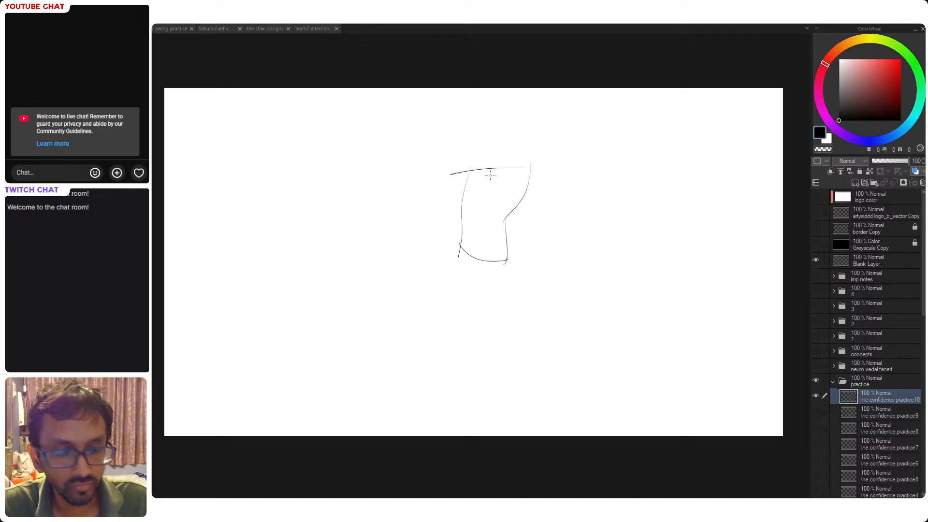
- Draw the near arm crossing the torso, with the upper arm angled down and the forearm reaching forward to the wrist
{"action": "left_click_drag", "start_coordinate": [486, 173], "coordinate": [530, 224]}
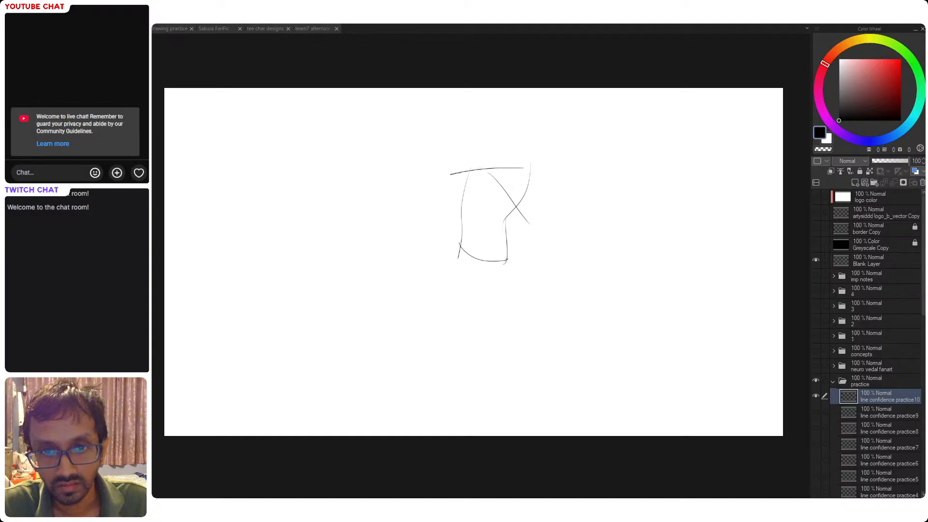
{"action": "mouse_move", "coordinate": [469, 189]}
{"action": "left_mouse_down"}
{"action": "mouse_move", "coordinate": [525, 239]}
{"action": "mouse_move", "coordinate": [580, 250]}
{"action": "left_mouse_up"}
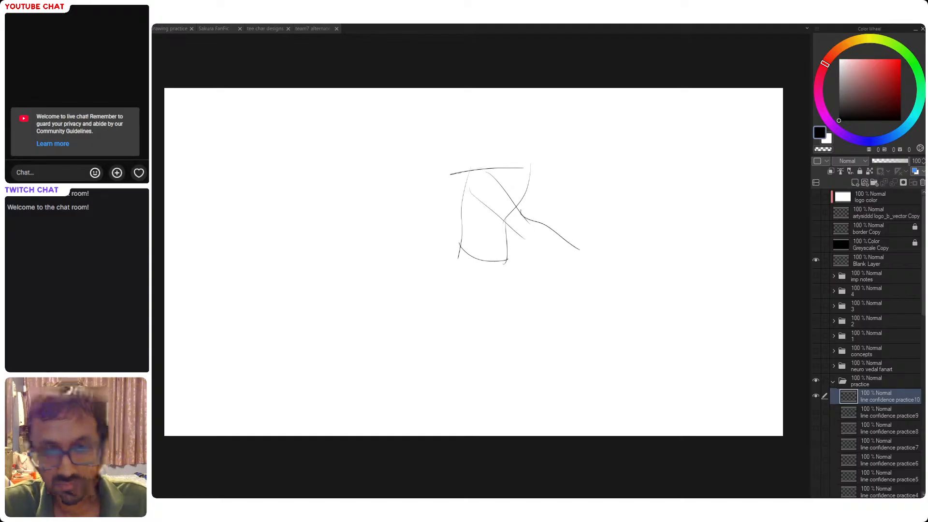
{"action": "left_click_drag", "start_coordinate": [521, 234], "coordinate": [580, 253]}
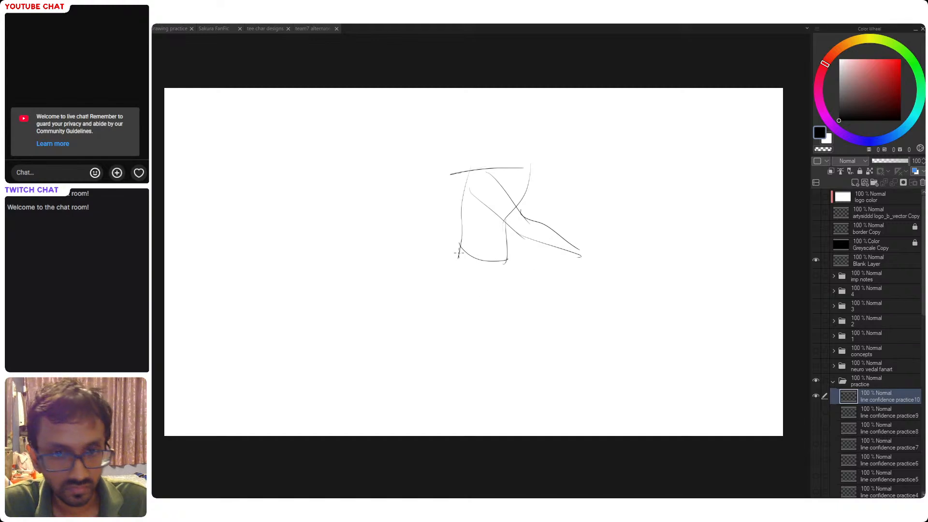
- Sketch the brief-shaped pelvis below the waistline and the rear leg from hip to ankle, redrawing the calf contour
{"action": "left_click_drag", "start_coordinate": [458, 249], "coordinate": [479, 290]}
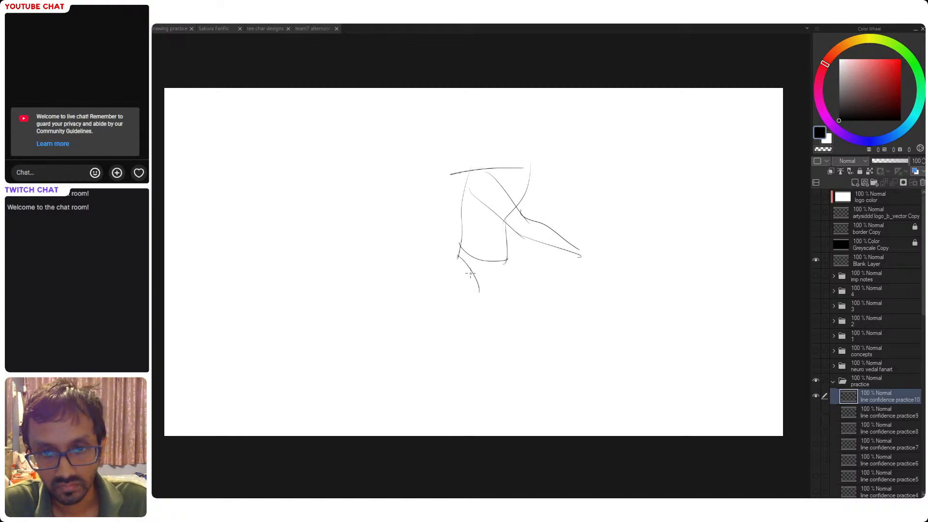
{"action": "mouse_move", "coordinate": [458, 257]}
{"action": "left_mouse_down"}
{"action": "mouse_move", "coordinate": [481, 290]}
{"action": "mouse_move", "coordinate": [505, 267]}
{"action": "mouse_move", "coordinate": [482, 290]}
{"action": "mouse_move", "coordinate": [459, 345]}
{"action": "left_mouse_up"}
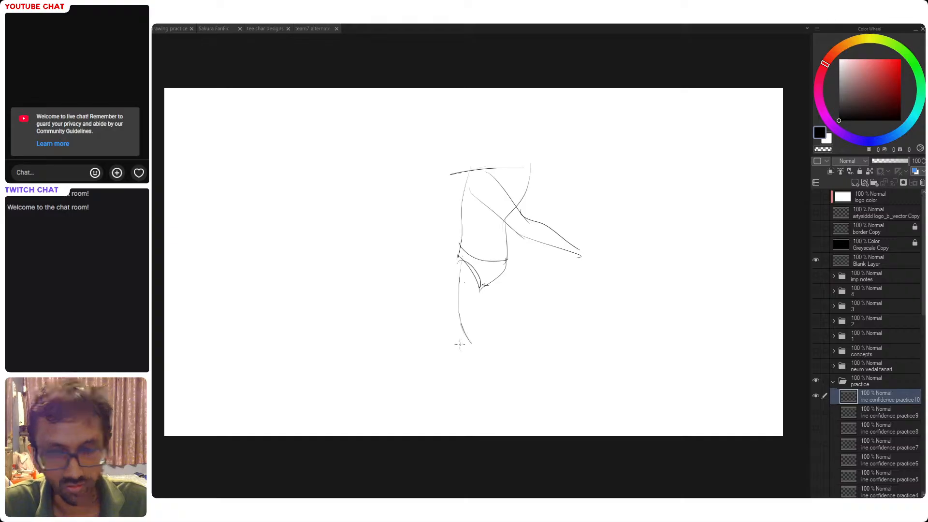
{"action": "key", "text": "ctrl+z"}
{"action": "left_click_drag", "start_coordinate": [458, 252], "coordinate": [473, 367]}
{"action": "mouse_move", "coordinate": [483, 294]}
{"action": "left_mouse_down"}
{"action": "mouse_move", "coordinate": [489, 380]}
{"action": "mouse_move", "coordinate": [473, 431]}
{"action": "left_mouse_up"}
{"action": "mouse_move", "coordinate": [473, 361]}
{"action": "left_mouse_down"}
{"action": "mouse_move", "coordinate": [451, 461]}
{"action": "mouse_move", "coordinate": [465, 375]}
{"action": "mouse_move", "coordinate": [460, 436]}
{"action": "left_mouse_up"}
{"action": "key", "text": "ctrl+z"}
{"action": "key", "text": "ctrl+z"}
{"action": "key", "text": "ctrl+z"}
{"action": "key", "text": "ctrl+z"}
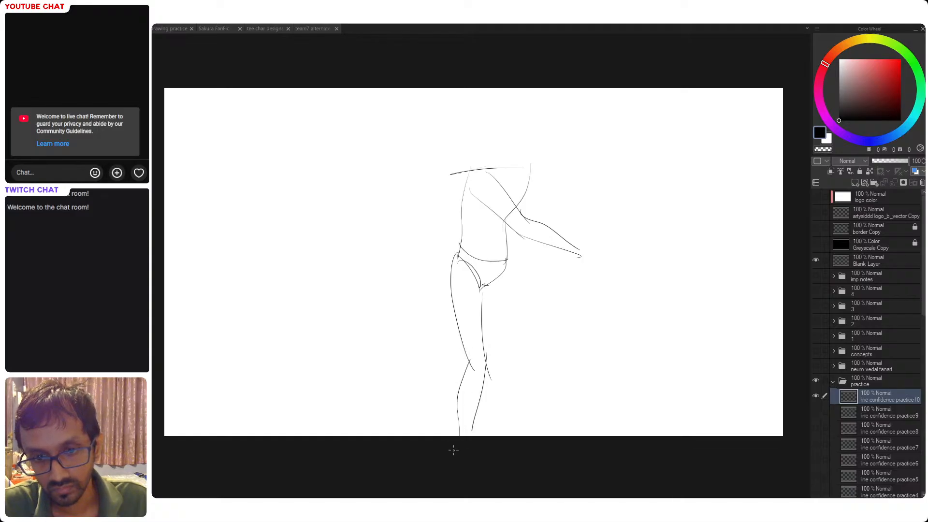
{"action": "key", "text": "ctrl+z"}
{"action": "left_click_drag", "start_coordinate": [473, 358], "coordinate": [455, 438]}
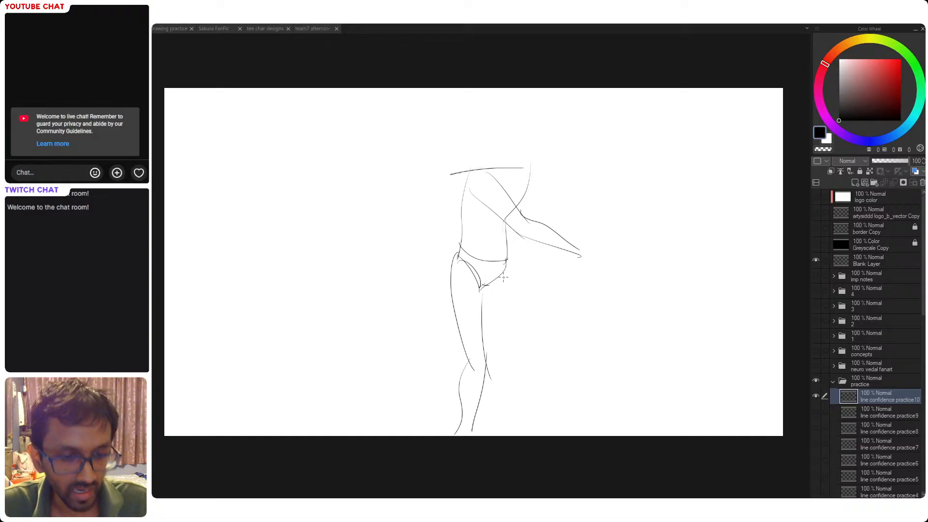
- Draw the front leg stepping forward, with inner and outer thigh lines and both lower-leg contours
{"action": "left_click_drag", "start_coordinate": [483, 287], "coordinate": [520, 356]}
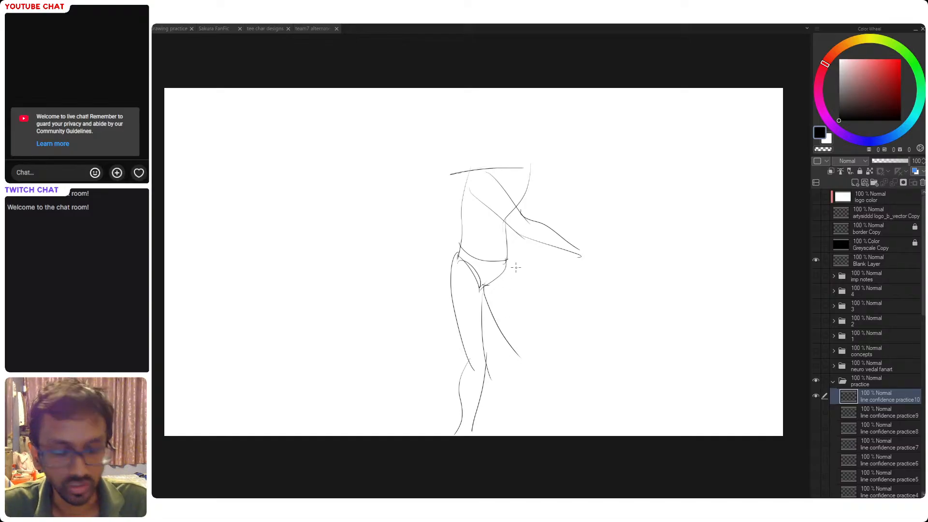
{"action": "left_click_drag", "start_coordinate": [506, 262], "coordinate": [527, 358]}
{"action": "left_click_drag", "start_coordinate": [523, 323], "coordinate": [533, 412]}
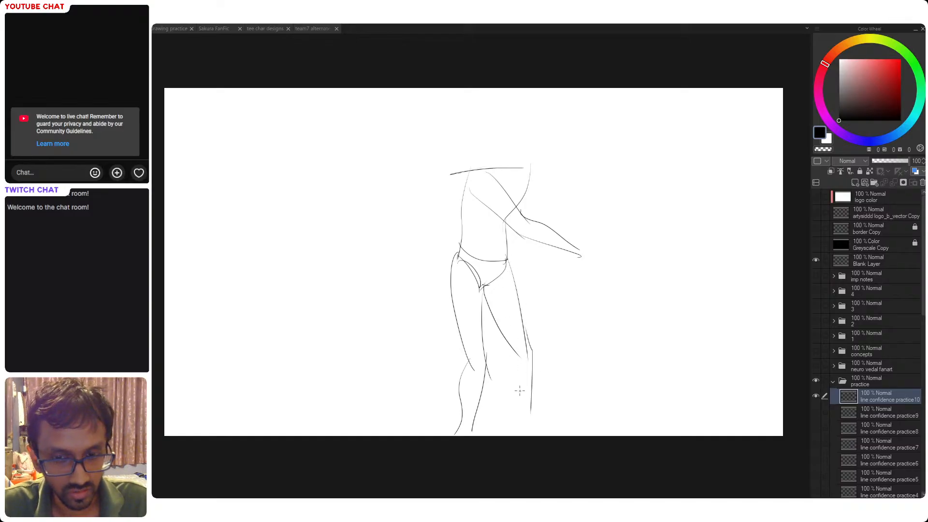
{"action": "key", "text": "ctrl+z"}
{"action": "left_click_drag", "start_coordinate": [521, 320], "coordinate": [541, 410]}
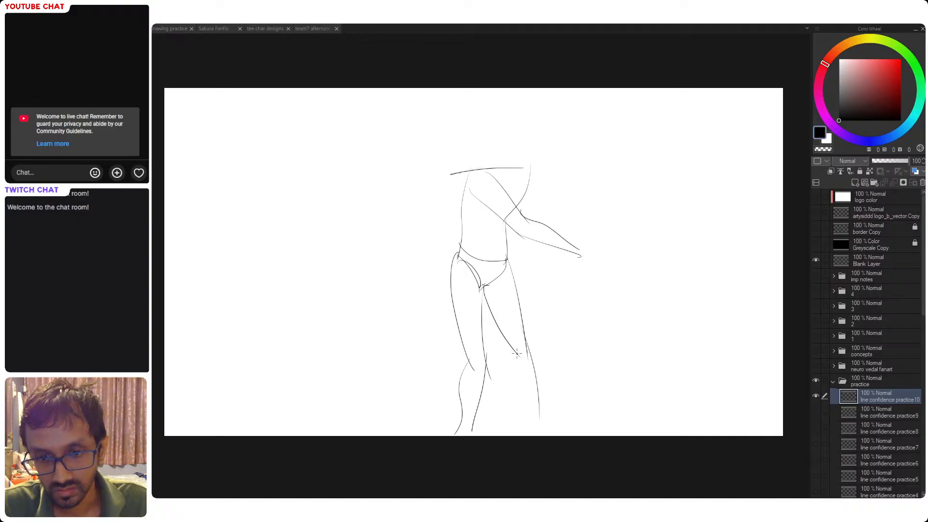
{"action": "mouse_move", "coordinate": [518, 362]}
{"action": "left_mouse_down"}
{"action": "mouse_move", "coordinate": [542, 414]}
{"action": "mouse_move", "coordinate": [537, 438]}
{"action": "left_mouse_up"}
{"action": "key", "text": "ctrl+z"}
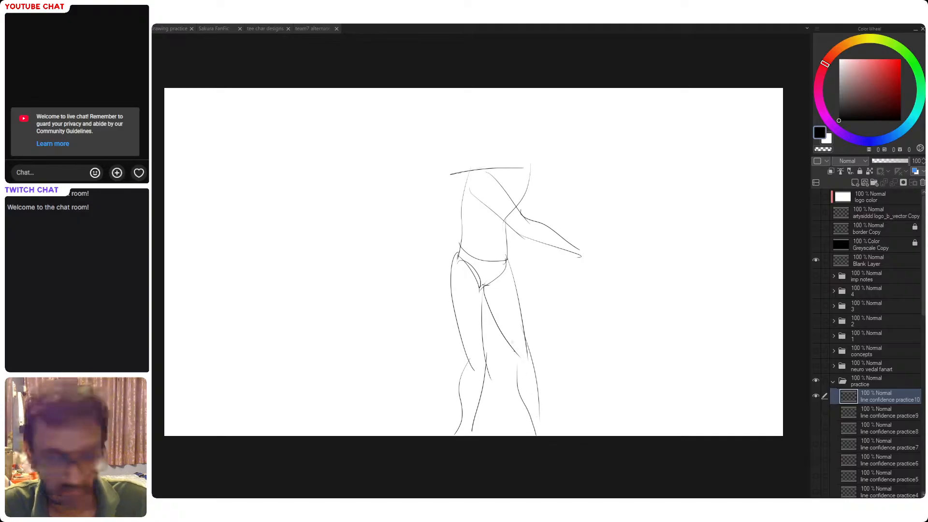
- Lasso the whole figure and scale it down proportionally to leave room on the canvas below the legs
{"action": "mouse_move", "coordinate": [578, 116]}
{"action": "left_mouse_down"}
{"action": "mouse_move", "coordinate": [618, 491]}
{"action": "mouse_move", "coordinate": [561, 110]}
{"action": "left_mouse_up"}
{"action": "key", "text": "ctrl+t"}
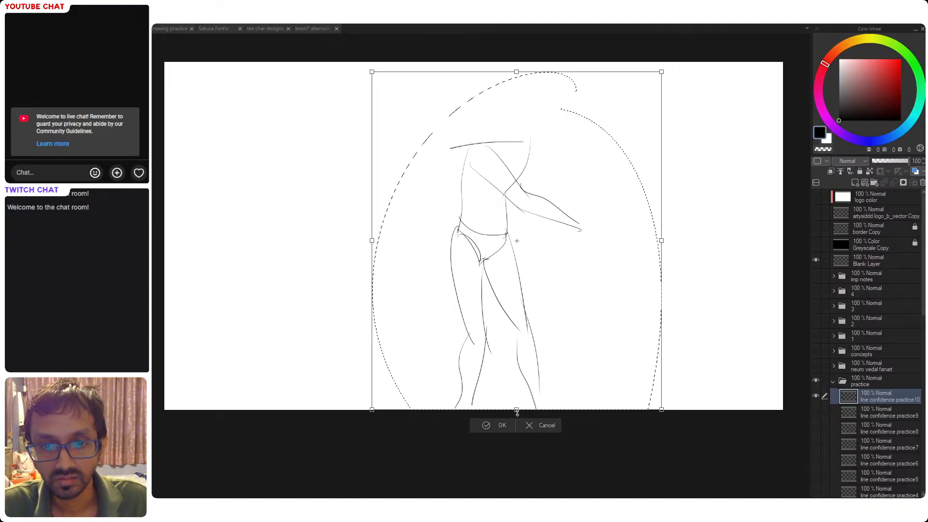
{"action": "left_click_drag", "start_coordinate": [517, 412], "coordinate": [516, 353]}
{"action": "key", "text": "Return"}
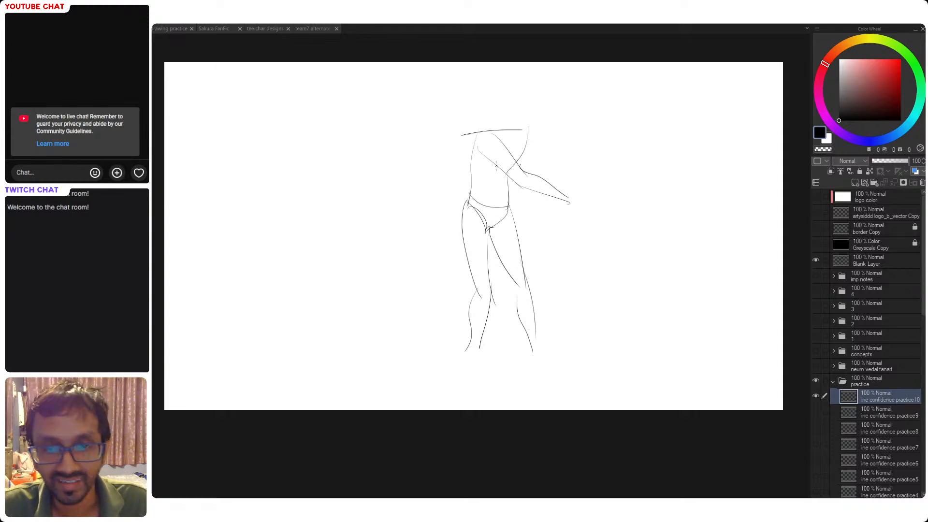
- Sketch the far arm behind the near one, with its forearm bent forward and a boxy hand beneath the near forearm
{"action": "mouse_move", "coordinate": [529, 129]}
{"action": "left_mouse_down"}
{"action": "mouse_move", "coordinate": [530, 169]}
{"action": "mouse_move", "coordinate": [564, 177]}
{"action": "left_mouse_up"}
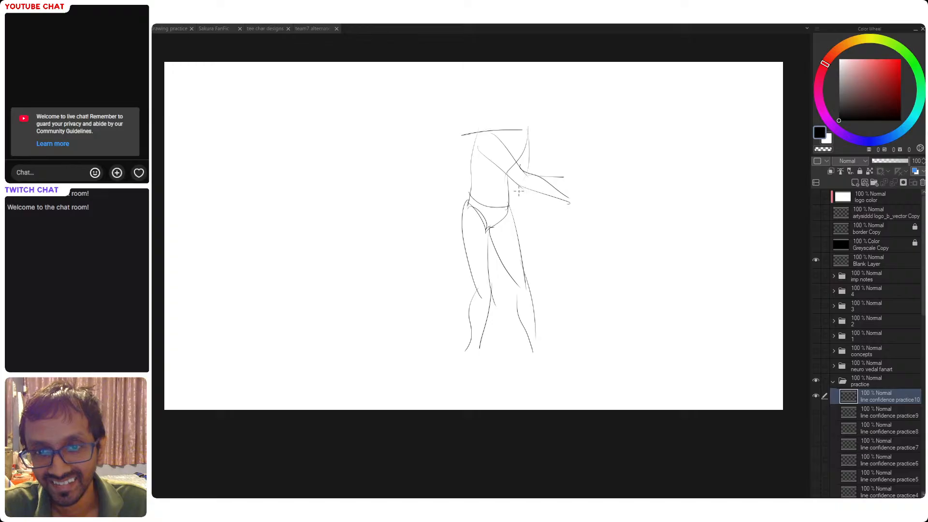
{"action": "key", "text": "ctrl+z"}
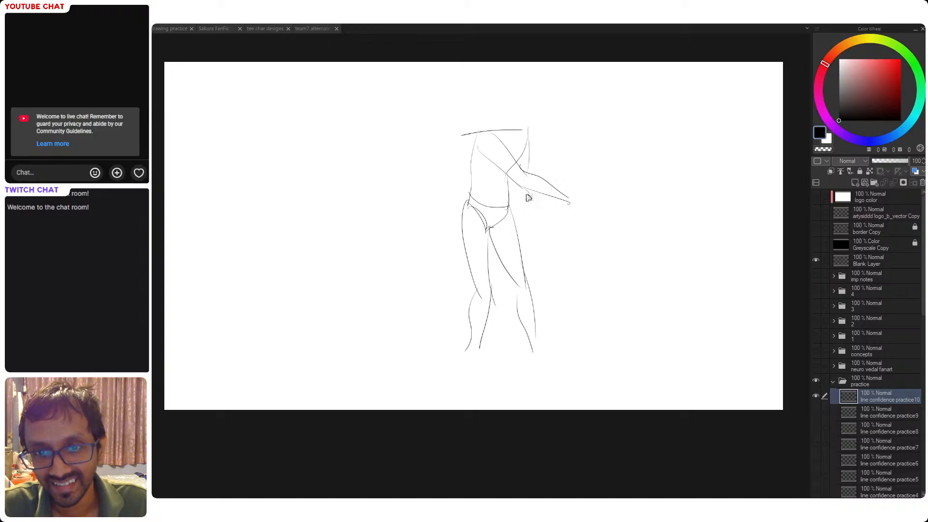
{"action": "mouse_move", "coordinate": [511, 185]}
{"action": "left_mouse_down"}
{"action": "mouse_move", "coordinate": [552, 213]}
{"action": "mouse_move", "coordinate": [535, 197]}
{"action": "left_mouse_up"}
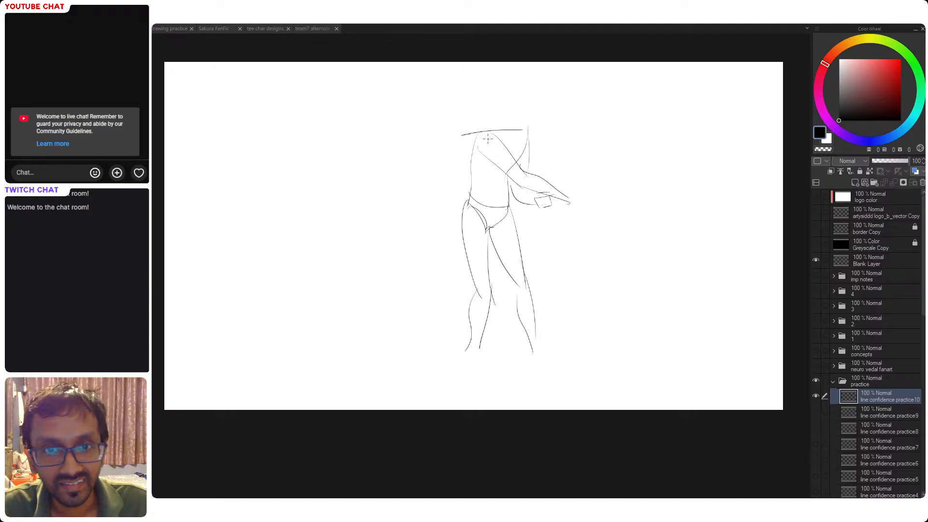
- Draw the head in side view above the shoulder line, with the jaw, ear and short hair with a front tuft
{"action": "left_click_drag", "start_coordinate": [514, 135], "coordinate": [515, 141]}
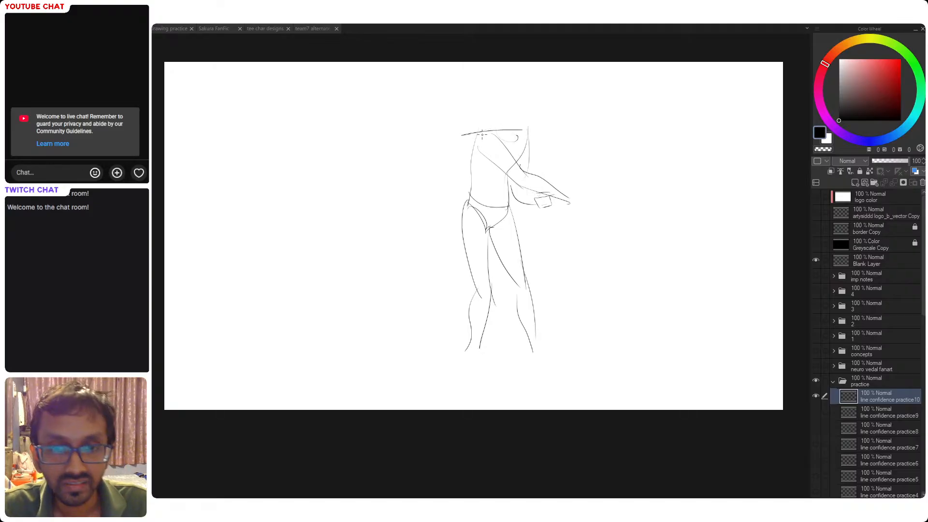
{"action": "mouse_move", "coordinate": [526, 104]}
{"action": "left_mouse_down"}
{"action": "mouse_move", "coordinate": [502, 130]}
{"action": "mouse_move", "coordinate": [500, 107]}
{"action": "mouse_move", "coordinate": [498, 116]}
{"action": "mouse_move", "coordinate": [506, 105]}
{"action": "mouse_move", "coordinate": [527, 111]}
{"action": "mouse_move", "coordinate": [519, 102]}
{"action": "mouse_move", "coordinate": [530, 97]}
{"action": "mouse_move", "coordinate": [489, 102]}
{"action": "mouse_move", "coordinate": [485, 111]}
{"action": "mouse_move", "coordinate": [507, 94]}
{"action": "mouse_move", "coordinate": [489, 130]}
{"action": "left_mouse_up"}
{"action": "key", "text": "ctrl+z"}
{"action": "left_click_drag", "start_coordinate": [503, 96], "coordinate": [489, 127]}
{"action": "key", "text": "ctrl+z"}
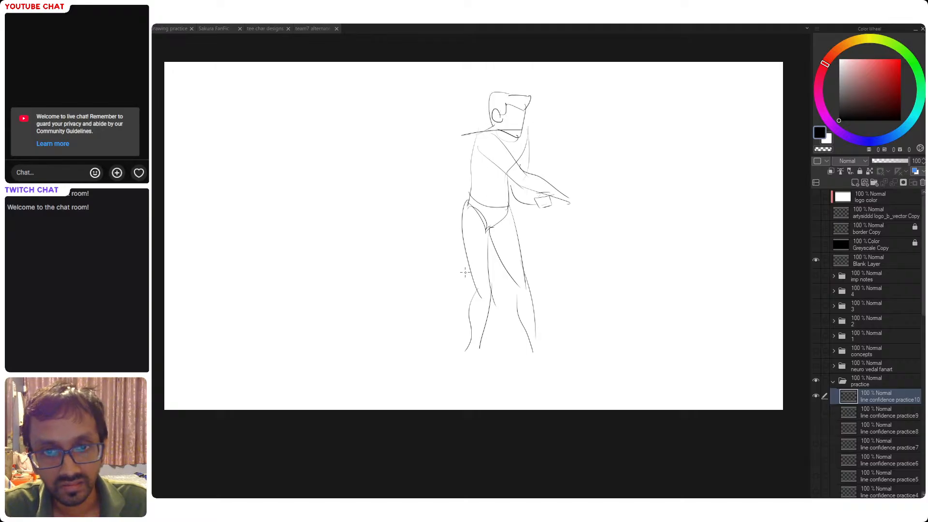
- Add simple feet to both legs, extending the front ankle lines down to the ground
{"action": "mouse_move", "coordinate": [469, 348]}
{"action": "left_mouse_down"}
{"action": "mouse_move", "coordinate": [457, 364]}
{"action": "mouse_move", "coordinate": [483, 357]}
{"action": "mouse_move", "coordinate": [463, 365]}
{"action": "mouse_move", "coordinate": [474, 363]}
{"action": "mouse_move", "coordinate": [470, 376]}
{"action": "mouse_move", "coordinate": [484, 370]}
{"action": "mouse_move", "coordinate": [469, 372]}
{"action": "left_mouse_up"}
{"action": "key", "text": "ctrl+z"}
{"action": "key", "text": "ctrl+z"}
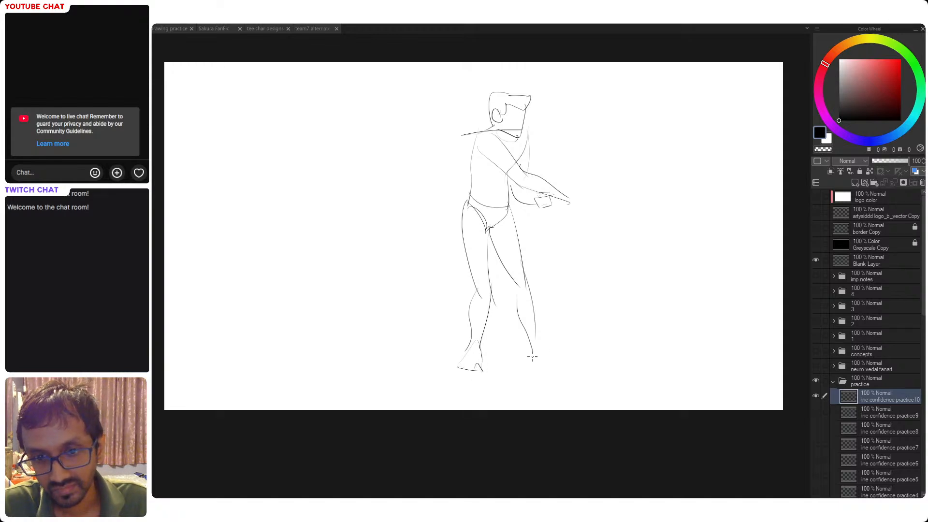
{"action": "left_click_drag", "start_coordinate": [533, 352], "coordinate": [537, 365]}
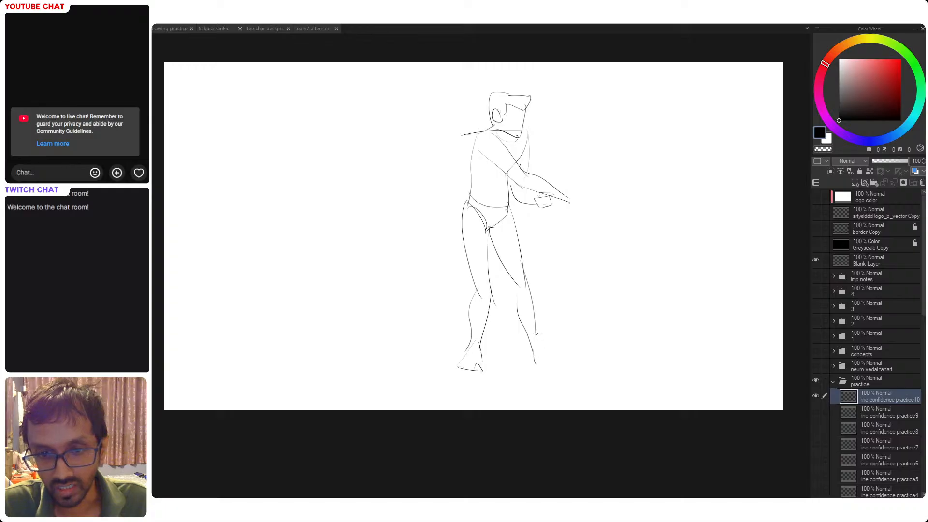
{"action": "mouse_move", "coordinate": [535, 334]}
{"action": "left_mouse_down"}
{"action": "mouse_move", "coordinate": [545, 366]}
{"action": "mouse_move", "coordinate": [529, 371]}
{"action": "mouse_move", "coordinate": [547, 369]}
{"action": "mouse_move", "coordinate": [535, 365]}
{"action": "left_mouse_up"}
{"action": "left_click_drag", "start_coordinate": [520, 303], "coordinate": [522, 319]}
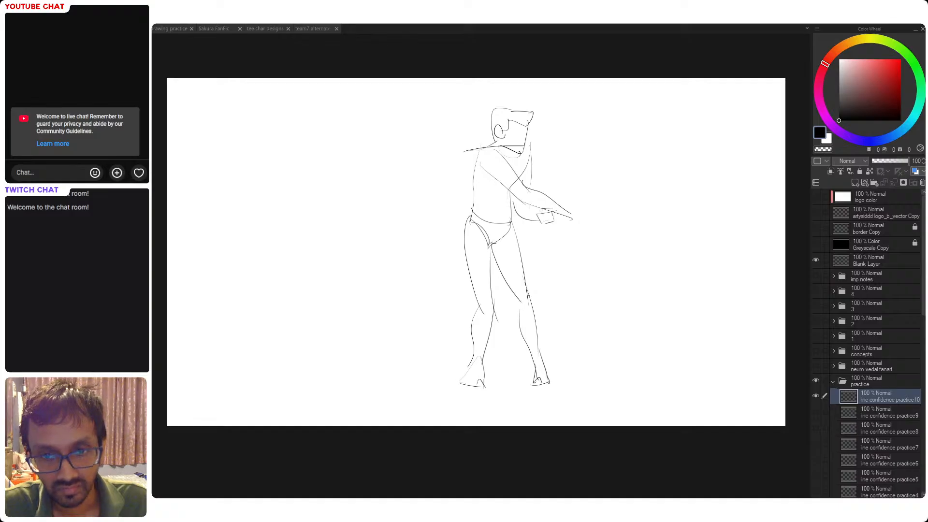
- Refine the knee contours of both legs with short curved strokes bridging the thighs and calves
{"action": "mouse_move", "coordinate": [525, 277]}
{"action": "left_mouse_down"}
{"action": "mouse_move", "coordinate": [532, 311]}
{"action": "mouse_move", "coordinate": [518, 332]}
{"action": "mouse_move", "coordinate": [481, 309]}
{"action": "mouse_move", "coordinate": [495, 322]}
{"action": "left_mouse_up"}
{"action": "key", "text": "p"}
{"action": "mouse_move", "coordinate": [491, 278]}
{"action": "left_mouse_down"}
{"action": "mouse_move", "coordinate": [486, 333]}
{"action": "mouse_move", "coordinate": [484, 314]}
{"action": "left_mouse_up"}
{"action": "left_click_drag", "start_coordinate": [495, 303], "coordinate": [491, 329]}
{"action": "left_click_drag", "start_coordinate": [487, 276], "coordinate": [492, 330]}
{"action": "key", "text": "ctrl+z"}
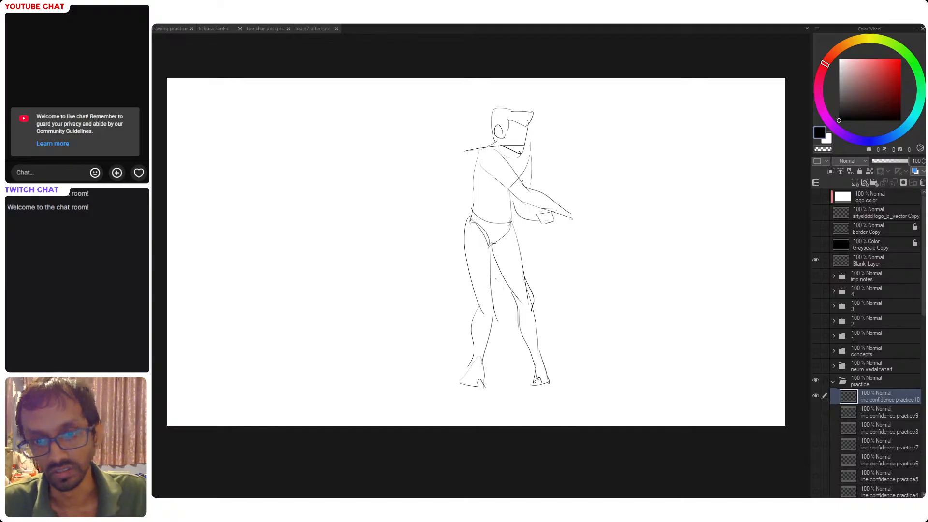
{"action": "left_click_drag", "start_coordinate": [491, 270], "coordinate": [489, 328]}
{"action": "left_click_drag", "start_coordinate": [474, 284], "coordinate": [481, 322]}
{"action": "key", "text": "ctrl+z"}
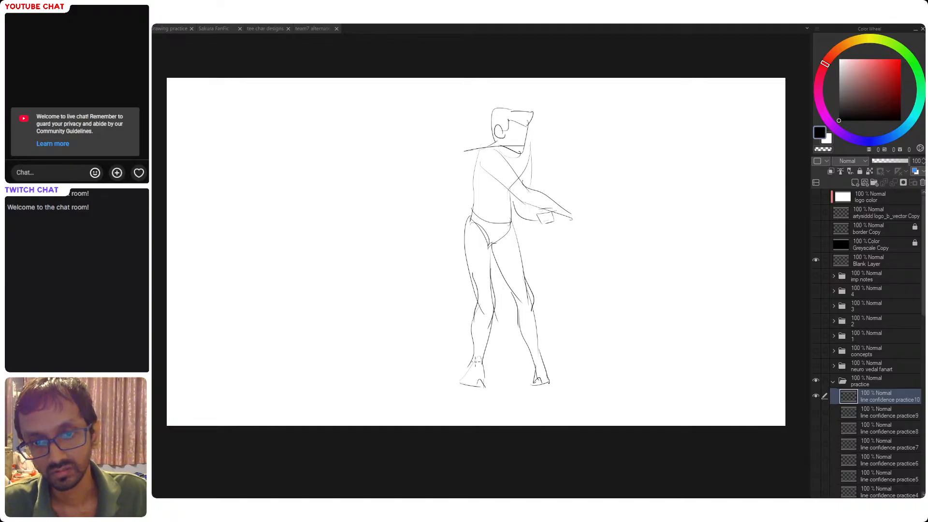
- Add the navel and abdominal lines to the torso and draw a drooping hand at the end of the near arm
{"action": "left_click_drag", "start_coordinate": [499, 208], "coordinate": [512, 220]}
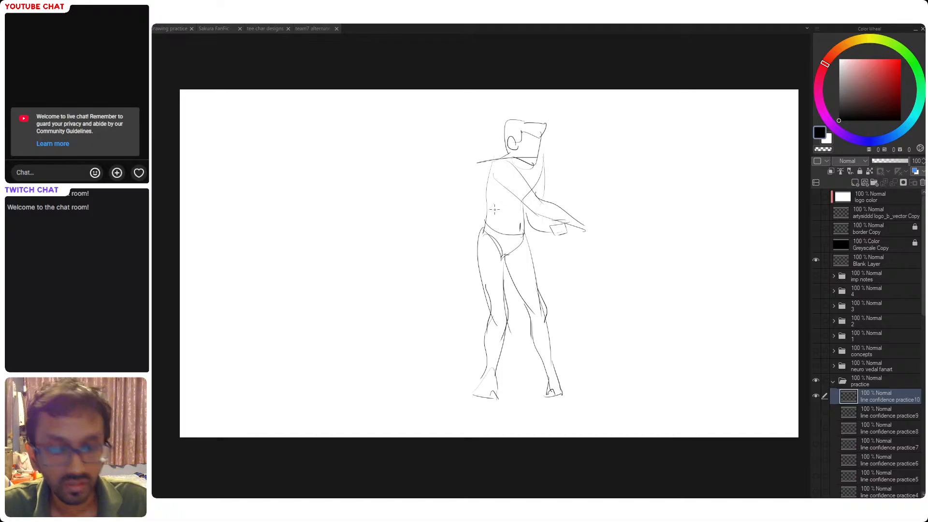
{"action": "mouse_move", "coordinate": [509, 188]}
{"action": "left_mouse_down"}
{"action": "mouse_move", "coordinate": [493, 208]}
{"action": "mouse_move", "coordinate": [509, 209]}
{"action": "mouse_move", "coordinate": [507, 224]}
{"action": "left_mouse_up"}
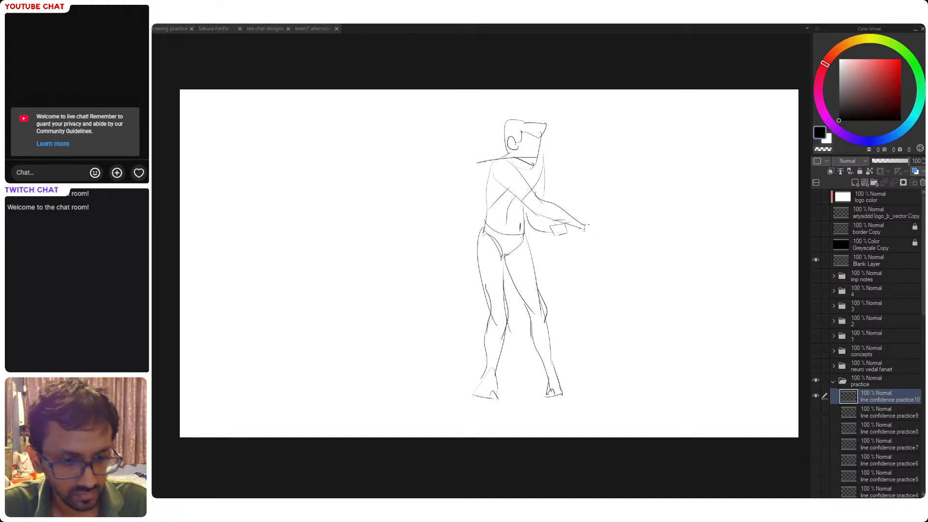
{"action": "left_click_drag", "start_coordinate": [585, 225], "coordinate": [592, 252]}
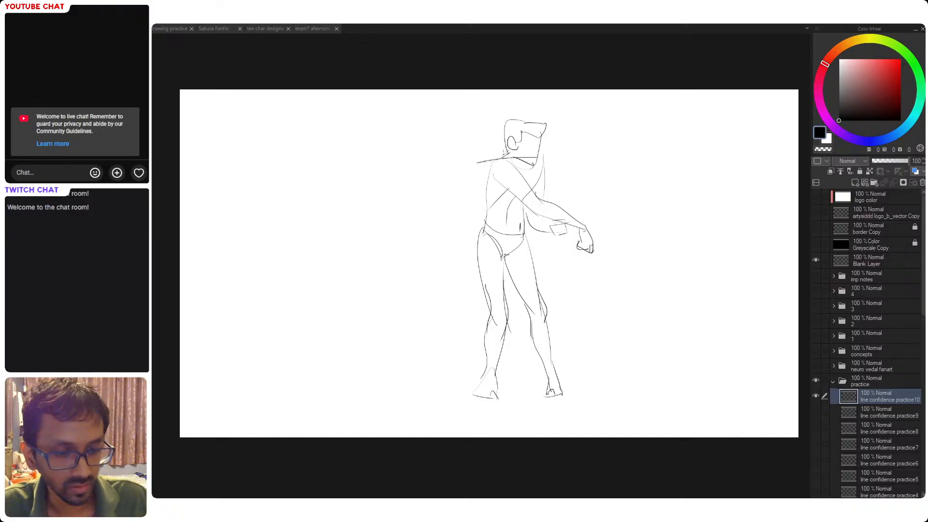
- Draw a cloth draped from the far forearm, hanging in front of the thigh and ending at knee height
{"action": "mouse_move", "coordinate": [516, 162]}
{"action": "left_mouse_down"}
{"action": "mouse_move", "coordinate": [532, 212]}
{"action": "mouse_move", "coordinate": [530, 343]}
{"action": "left_mouse_up"}
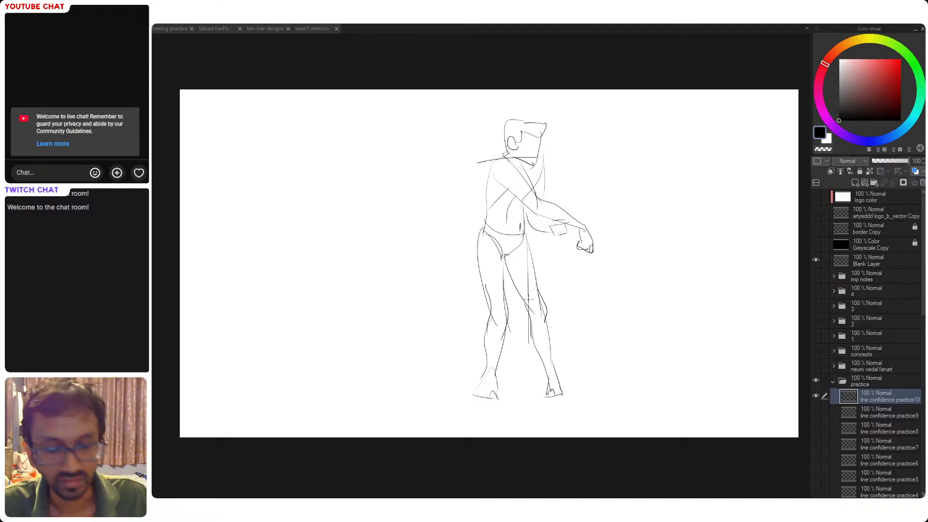
{"action": "left_click_drag", "start_coordinate": [525, 300], "coordinate": [556, 297]}
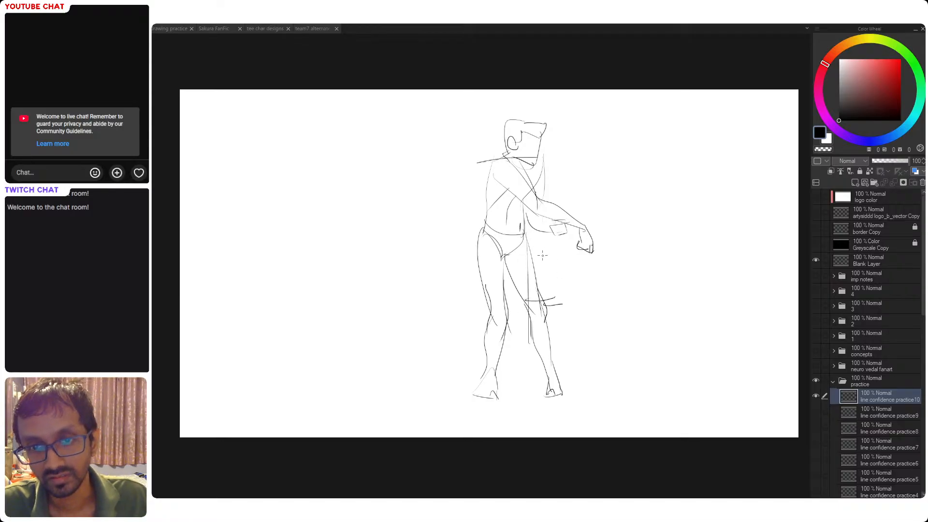
{"action": "left_click_drag", "start_coordinate": [548, 230], "coordinate": [555, 293]}
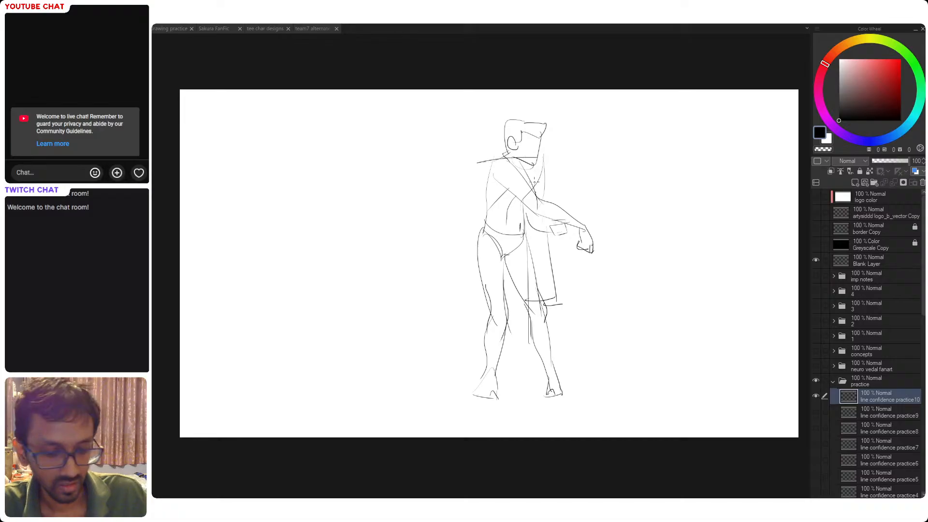
- Scale the standing figure down and place it in the upper-left corner of the canvas
{"action": "key", "text": "m"}
{"action": "left_click_drag", "start_coordinate": [576, 77], "coordinate": [575, 76]}
{"action": "key", "text": "ctrl+t"}
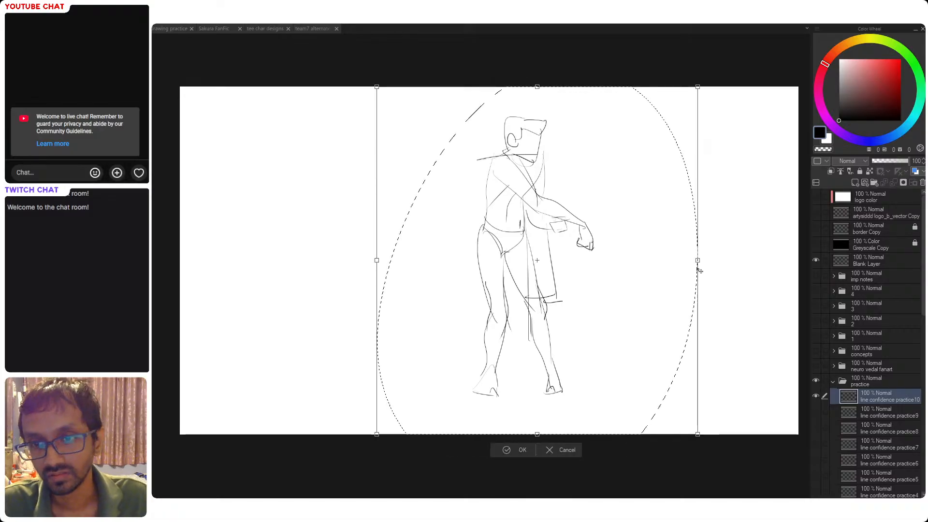
{"action": "left_click_drag", "start_coordinate": [698, 263], "coordinate": [617, 263]}
{"action": "mouse_move", "coordinate": [549, 287]}
{"action": "left_mouse_down"}
{"action": "mouse_move", "coordinate": [515, 286]}
{"action": "mouse_move", "coordinate": [354, 210]}
{"action": "mouse_move", "coordinate": [298, 233]}
{"action": "left_mouse_up"}
{"action": "key", "text": "Return"}
{"action": "key", "text": "ctrl+d"}
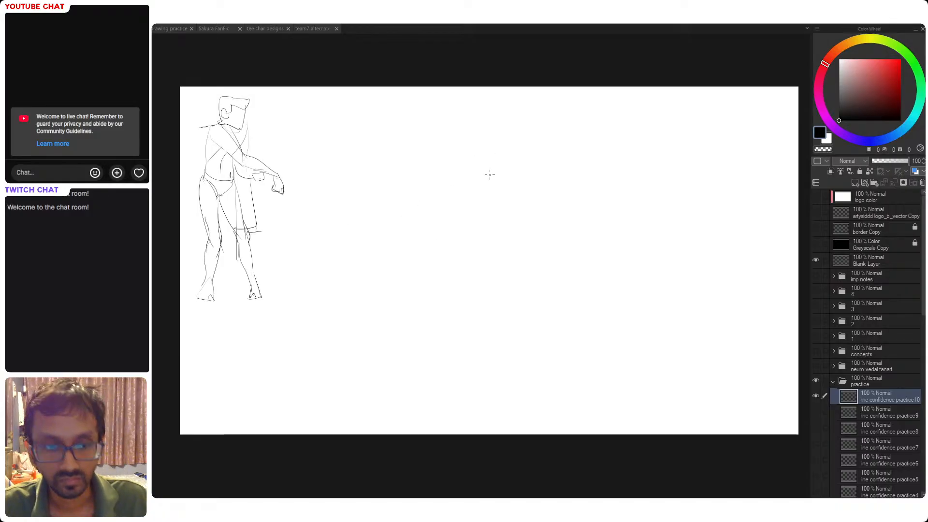
- Block in a second figure's torso mid-canvas with a shoulder line, a slanted back, a curved front and a waistline
{"action": "left_click_drag", "start_coordinate": [476, 180], "coordinate": [537, 188]}
{"action": "left_click_drag", "start_coordinate": [481, 241], "coordinate": [531, 244]}
{"action": "left_click_drag", "start_coordinate": [493, 171], "coordinate": [469, 259]}
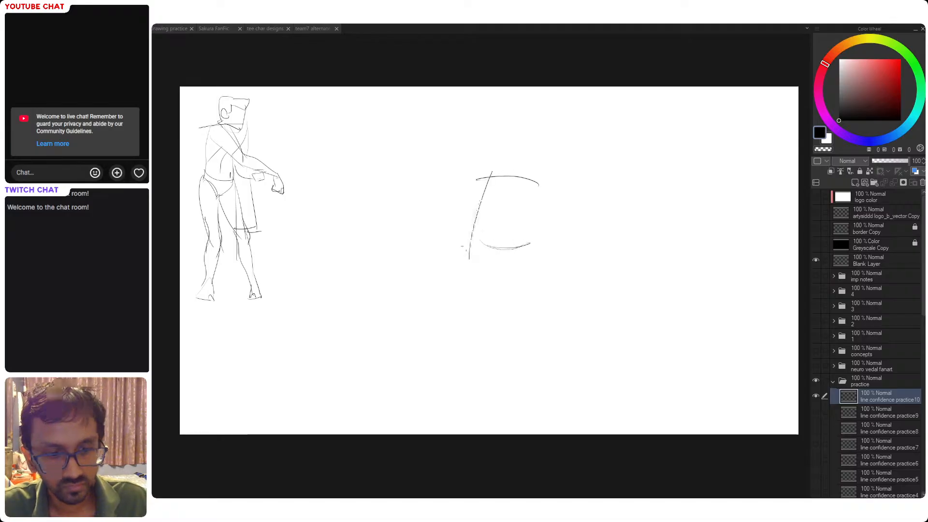
{"action": "left_click_drag", "start_coordinate": [492, 173], "coordinate": [473, 247]}
{"action": "left_click_drag", "start_coordinate": [538, 186], "coordinate": [520, 252]}
{"action": "key", "text": "ctrl+z"}
{"action": "left_click_drag", "start_coordinate": [538, 213], "coordinate": [526, 247]}
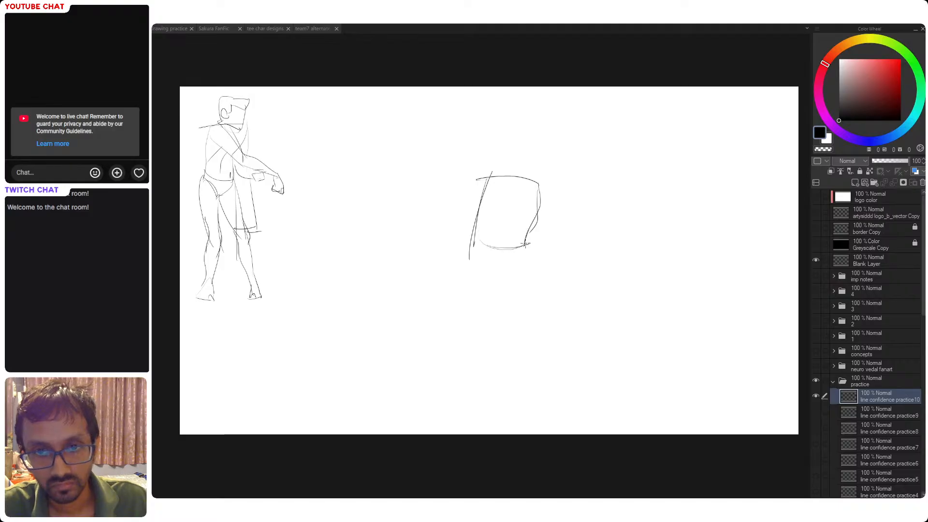
- Add short curved strokes along the shoulder line to give the top of the torso volume
{"action": "mouse_move", "coordinate": [488, 181]}
{"action": "left_mouse_down"}
{"action": "mouse_move", "coordinate": [510, 184]}
{"action": "mouse_move", "coordinate": [504, 172]}
{"action": "mouse_move", "coordinate": [516, 170]}
{"action": "mouse_move", "coordinate": [517, 187]}
{"action": "left_mouse_up"}
{"action": "key", "text": "ctrl+z"}
{"action": "key", "text": "ctrl+z"}
{"action": "left_click_drag", "start_coordinate": [526, 187], "coordinate": [540, 186]}
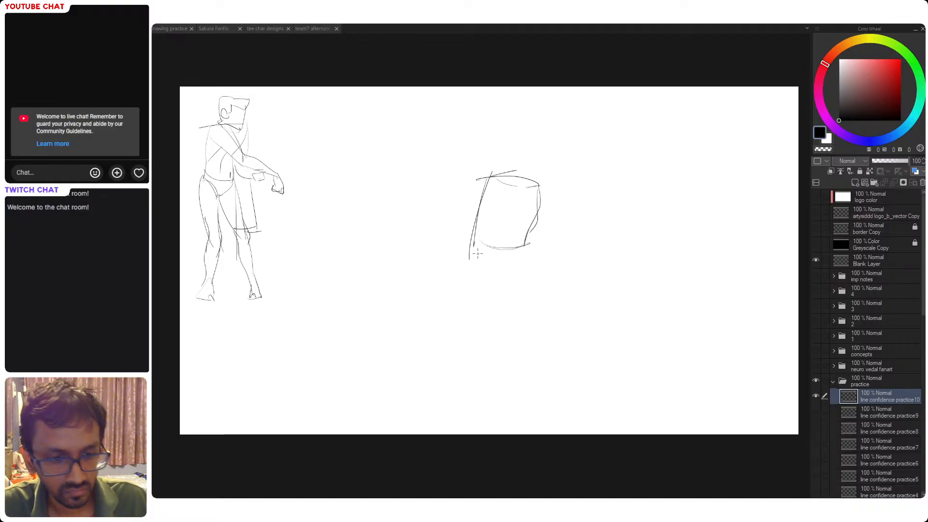
- Draw the seated hips, a forward-reaching thigh with a bent knee, and the tapering lower leg below the torso
{"action": "mouse_move", "coordinate": [477, 242]}
{"action": "left_mouse_down"}
{"action": "mouse_move", "coordinate": [509, 280]}
{"action": "mouse_move", "coordinate": [564, 235]}
{"action": "mouse_move", "coordinate": [546, 328]}
{"action": "left_mouse_up"}
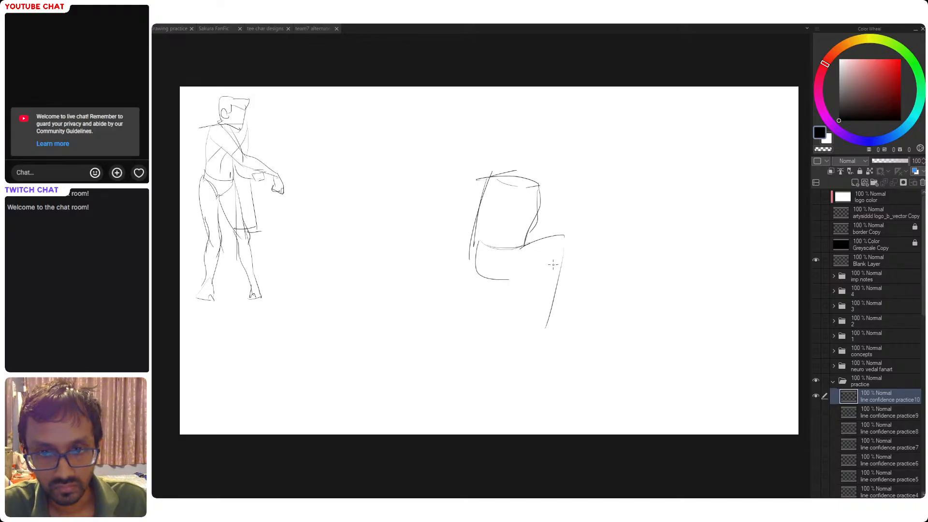
{"action": "key", "text": "ctrl+z"}
{"action": "left_click_drag", "start_coordinate": [565, 236], "coordinate": [539, 336]}
{"action": "left_click_drag", "start_coordinate": [550, 253], "coordinate": [538, 310]}
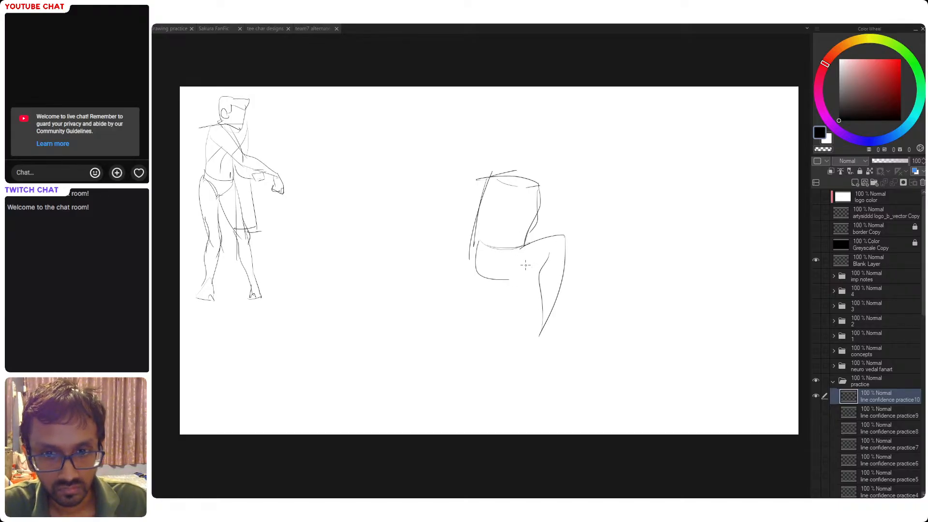
{"action": "mouse_move", "coordinate": [508, 253]}
{"action": "left_mouse_down"}
{"action": "mouse_move", "coordinate": [554, 258]}
{"action": "mouse_move", "coordinate": [551, 335]}
{"action": "left_mouse_up"}
{"action": "key", "text": "ctrl+z"}
- Draw the near foot at the end of the lower leg and the far shin and foot behind it
{"action": "mouse_move", "coordinate": [564, 294]}
{"action": "left_mouse_down"}
{"action": "mouse_move", "coordinate": [538, 355]}
{"action": "mouse_move", "coordinate": [550, 362]}
{"action": "left_mouse_up"}
{"action": "left_click_drag", "start_coordinate": [547, 326], "coordinate": [557, 358]}
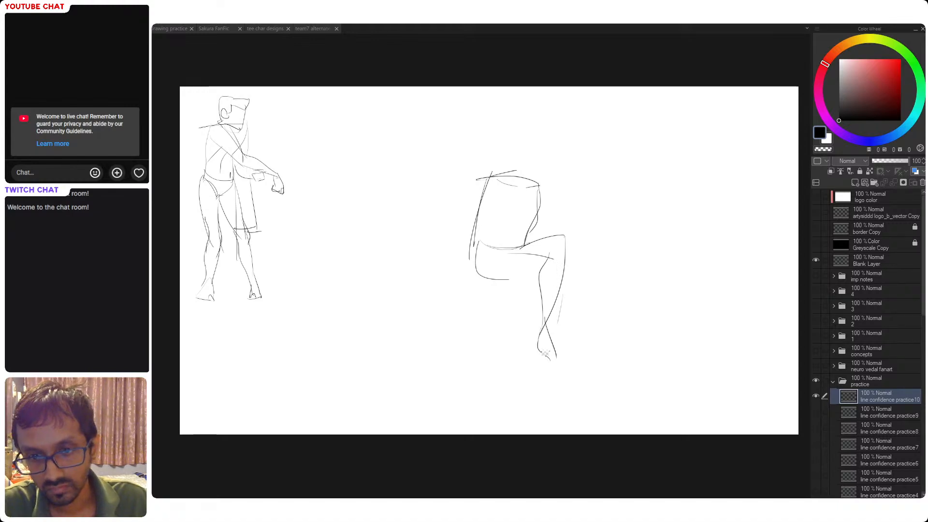
{"action": "left_click_drag", "start_coordinate": [557, 321], "coordinate": [569, 346]}
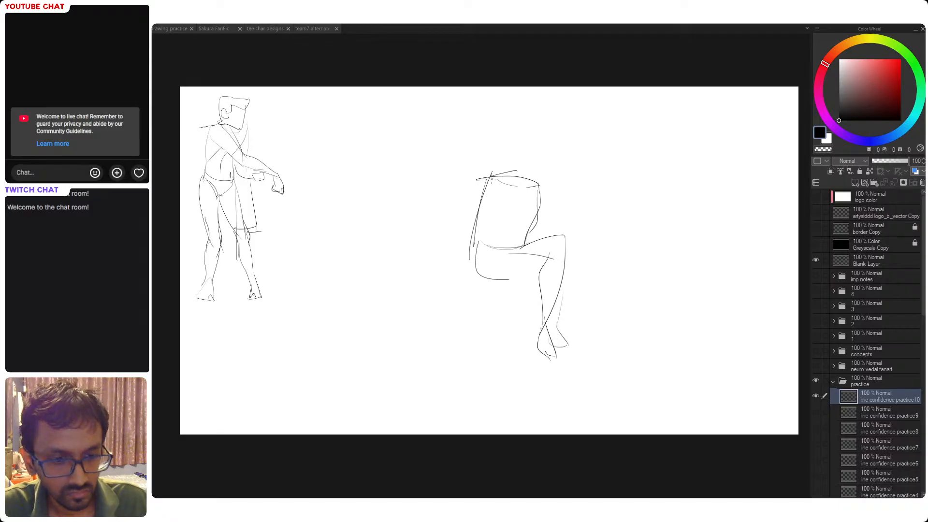
- Draw the near arm bent at the elbow with the forearm and hand across the waist, and outline the far upper arm
{"action": "left_click_drag", "start_coordinate": [485, 185], "coordinate": [463, 235]}
{"action": "mouse_move", "coordinate": [495, 186]}
{"action": "left_mouse_down"}
{"action": "mouse_move", "coordinate": [496, 208]}
{"action": "mouse_move", "coordinate": [483, 190]}
{"action": "mouse_move", "coordinate": [476, 233]}
{"action": "mouse_move", "coordinate": [520, 241]}
{"action": "left_mouse_up"}
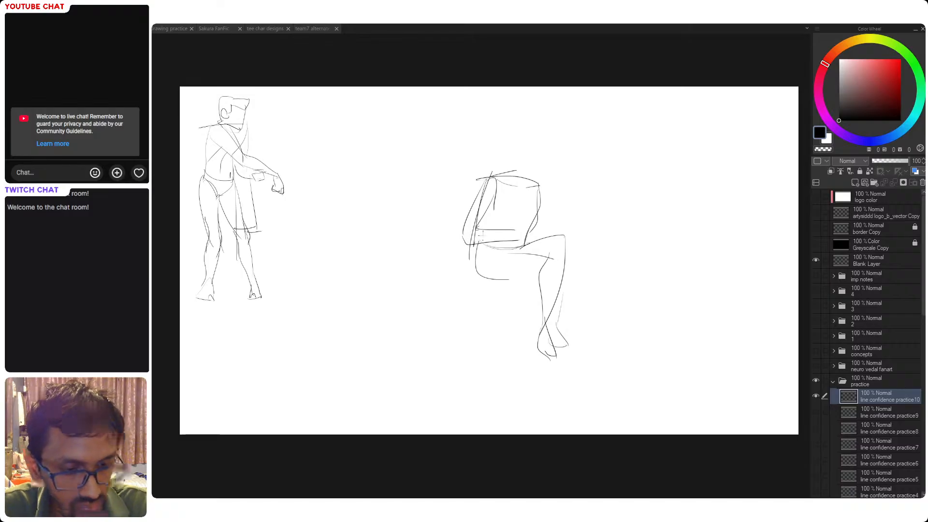
{"action": "key", "text": "ctrl+z"}
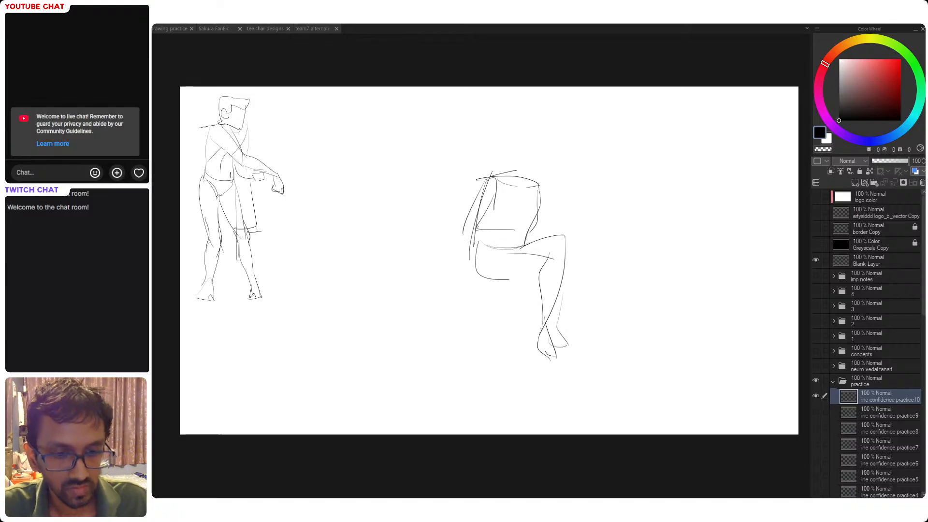
{"action": "mouse_move", "coordinate": [470, 222]}
{"action": "left_mouse_down"}
{"action": "mouse_move", "coordinate": [520, 234]}
{"action": "mouse_move", "coordinate": [520, 218]}
{"action": "mouse_move", "coordinate": [517, 238]}
{"action": "mouse_move", "coordinate": [536, 227]}
{"action": "mouse_move", "coordinate": [525, 241]}
{"action": "mouse_move", "coordinate": [531, 226]}
{"action": "left_mouse_up"}
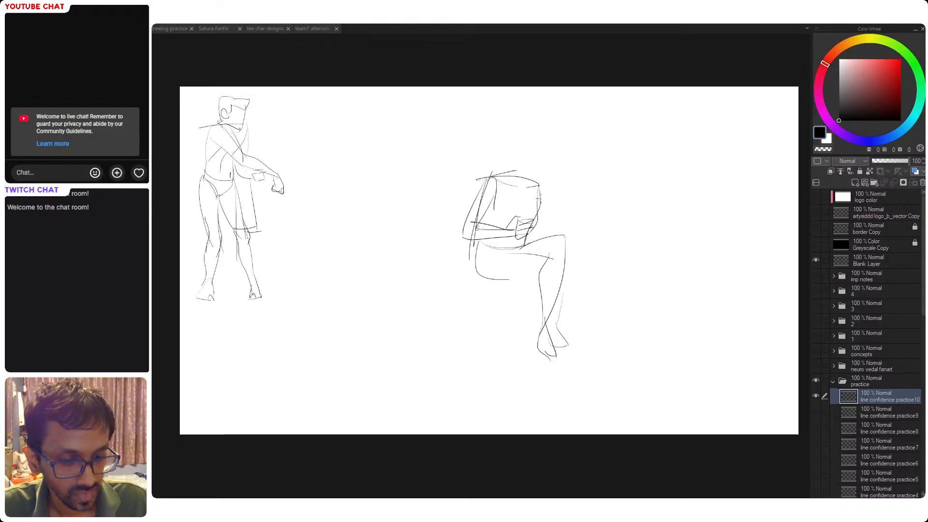
{"action": "left_click_drag", "start_coordinate": [540, 185], "coordinate": [538, 220]}
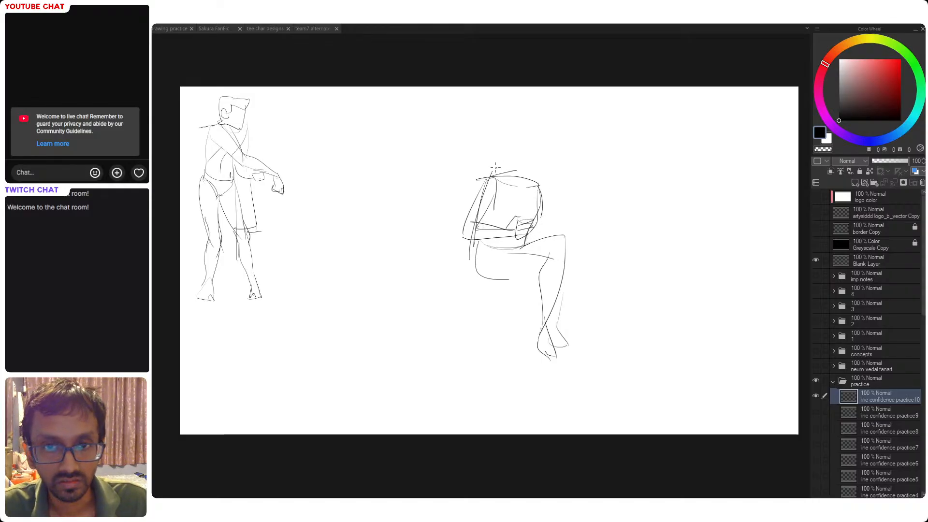
- Draw the seated figure's head tilted down with ear, jaw and hair, and add the neckline beneath it
{"action": "mouse_move", "coordinate": [516, 157]}
{"action": "left_mouse_down"}
{"action": "mouse_move", "coordinate": [512, 174]}
{"action": "mouse_move", "coordinate": [537, 179]}
{"action": "mouse_move", "coordinate": [527, 185]}
{"action": "mouse_move", "coordinate": [510, 152]}
{"action": "mouse_move", "coordinate": [514, 169]}
{"action": "left_mouse_up"}
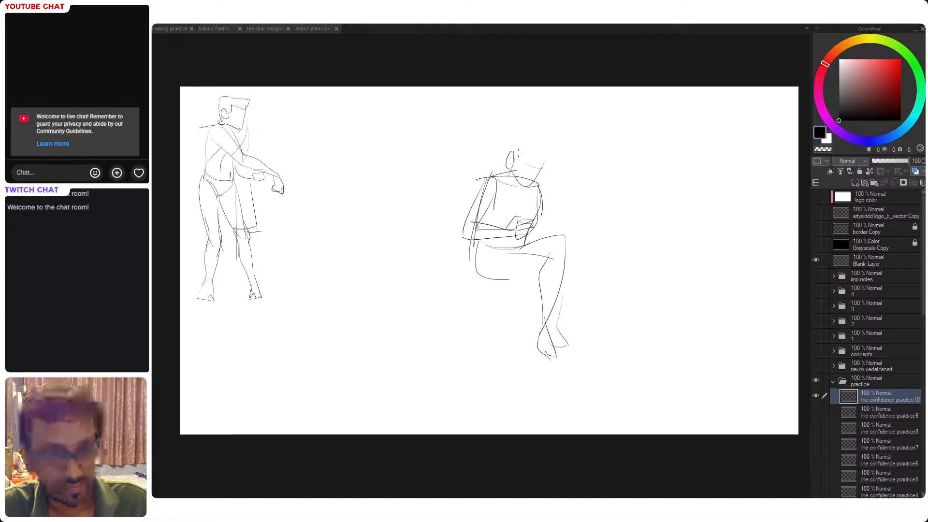
{"action": "mouse_move", "coordinate": [524, 145]}
{"action": "left_mouse_down"}
{"action": "mouse_move", "coordinate": [547, 162]}
{"action": "mouse_move", "coordinate": [551, 147]}
{"action": "mouse_move", "coordinate": [535, 141]}
{"action": "mouse_move", "coordinate": [502, 169]}
{"action": "mouse_move", "coordinate": [534, 196]}
{"action": "left_mouse_up"}
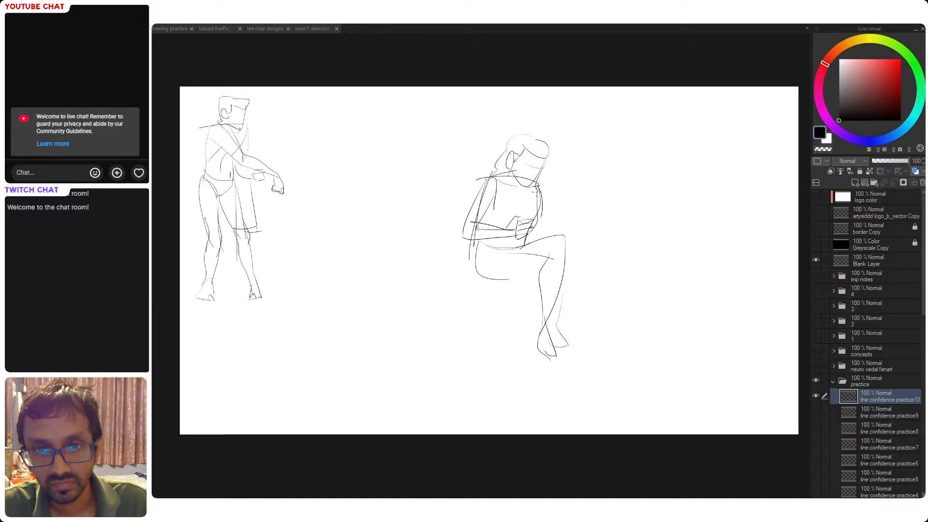
{"action": "key", "text": "ctrl+z"}
{"action": "left_click_drag", "start_coordinate": [545, 164], "coordinate": [541, 188]}
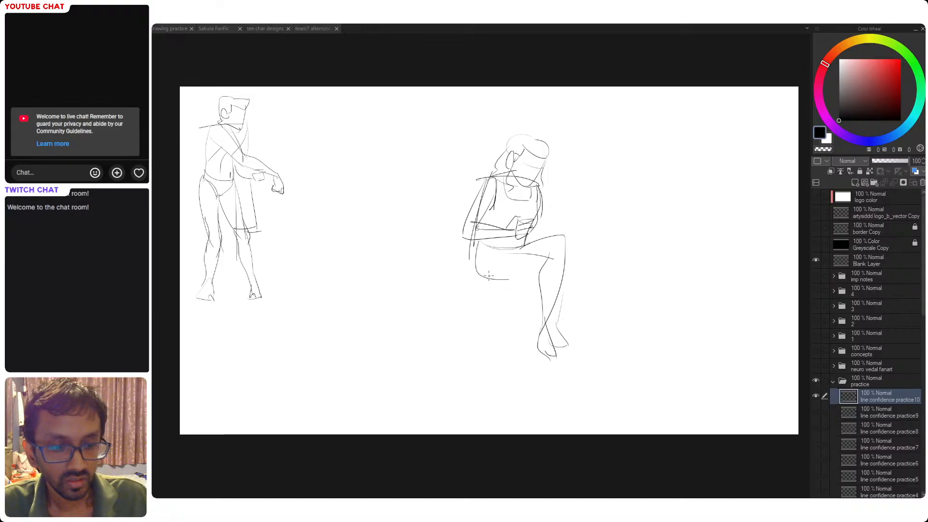
- Refine the seated figure's feet and the underside of the thighs, and draw the far hand reaching over the knee
{"action": "left_click_drag", "start_coordinate": [543, 350], "coordinate": [534, 343]}
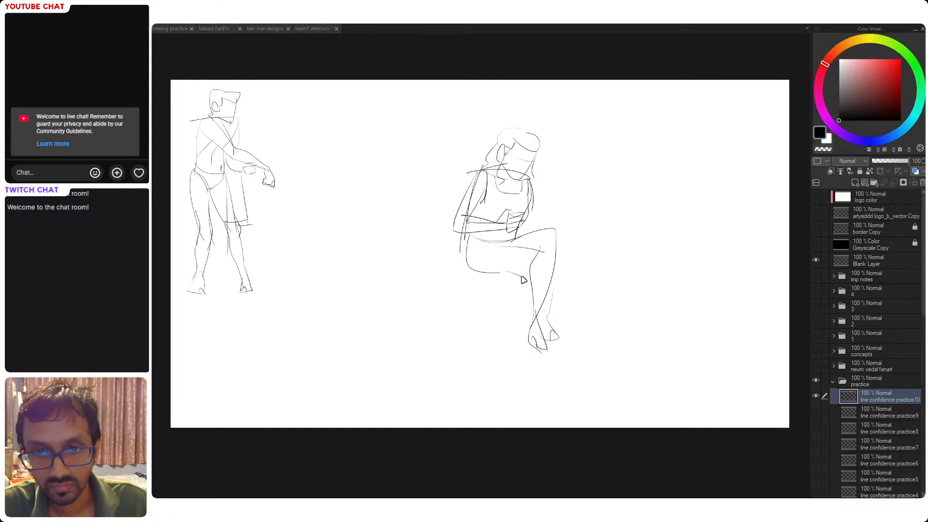
{"action": "left_click_drag", "start_coordinate": [505, 274], "coordinate": [527, 275]}
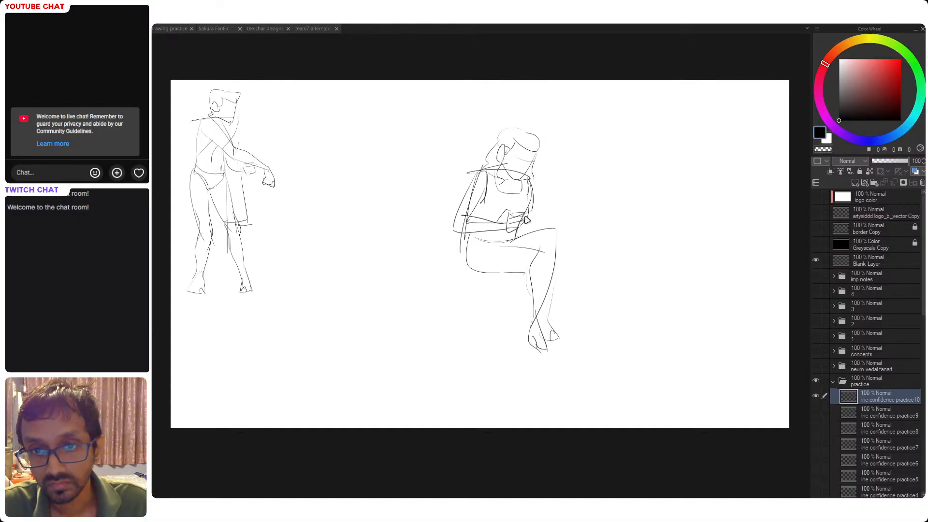
{"action": "mouse_move", "coordinate": [530, 210]}
{"action": "left_mouse_down"}
{"action": "mouse_move", "coordinate": [546, 223]}
{"action": "mouse_move", "coordinate": [560, 213]}
{"action": "left_mouse_up"}
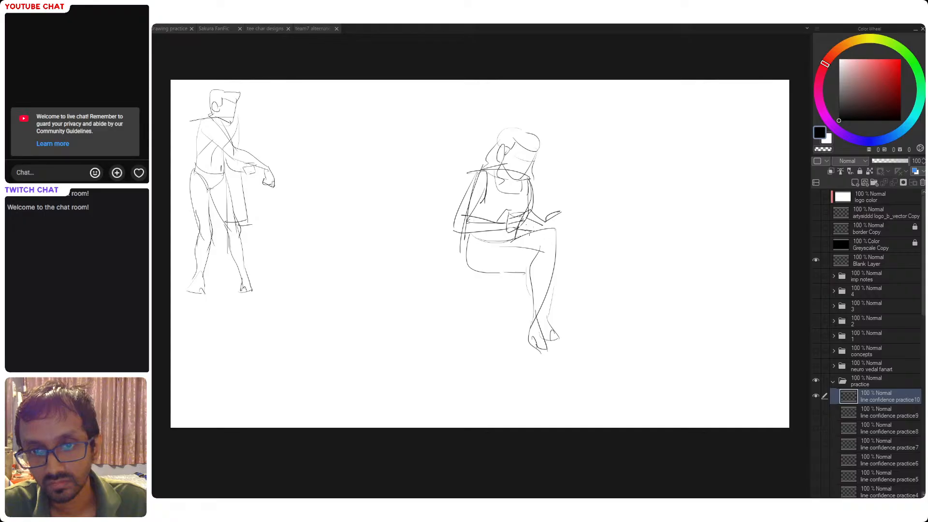
{"action": "left_click_drag", "start_coordinate": [561, 215], "coordinate": [541, 227]}
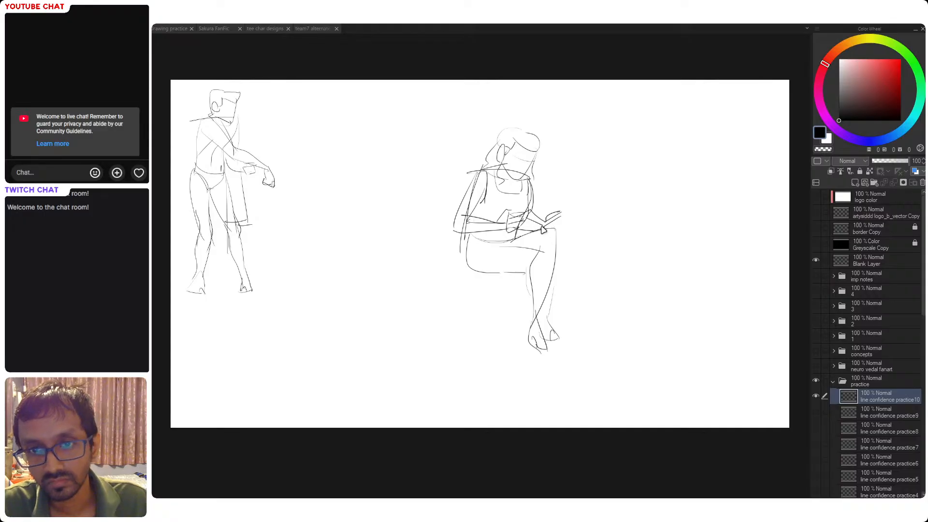
- Scale the seated figure down and move it toward the standing figure
{"action": "key", "text": "m"}
{"action": "mouse_move", "coordinate": [573, 91]}
{"action": "left_mouse_down"}
{"action": "mouse_move", "coordinate": [578, 460]}
{"action": "mouse_move", "coordinate": [573, 92]}
{"action": "left_mouse_up"}
{"action": "key", "text": "ctrl+t"}
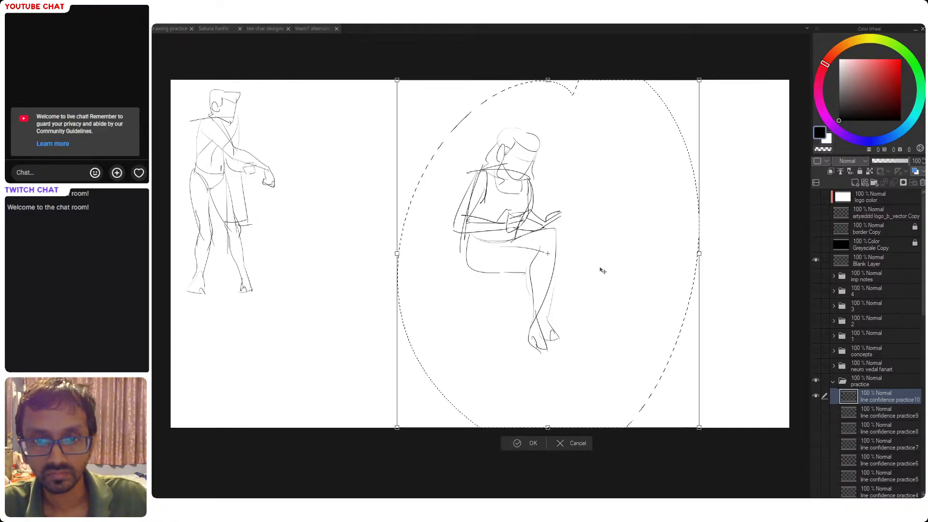
{"action": "mouse_move", "coordinate": [601, 269]}
{"action": "left_mouse_down"}
{"action": "mouse_move", "coordinate": [445, 315]}
{"action": "mouse_move", "coordinate": [441, 267]}
{"action": "mouse_move", "coordinate": [362, 429]}
{"action": "mouse_move", "coordinate": [422, 342]}
{"action": "mouse_move", "coordinate": [449, 320]}
{"action": "left_mouse_up"}
{"action": "mouse_move", "coordinate": [535, 269]}
{"action": "left_mouse_down"}
{"action": "mouse_move", "coordinate": [456, 270]}
{"action": "mouse_move", "coordinate": [472, 266]}
{"action": "left_mouse_up"}
{"action": "mouse_move", "coordinate": [416, 244]}
{"action": "left_mouse_down"}
{"action": "mouse_move", "coordinate": [361, 296]}
{"action": "mouse_move", "coordinate": [439, 299]}
{"action": "mouse_move", "coordinate": [449, 319]}
{"action": "mouse_move", "coordinate": [361, 334]}
{"action": "mouse_move", "coordinate": [407, 323]}
{"action": "left_mouse_up"}
{"action": "key", "text": "Return"}
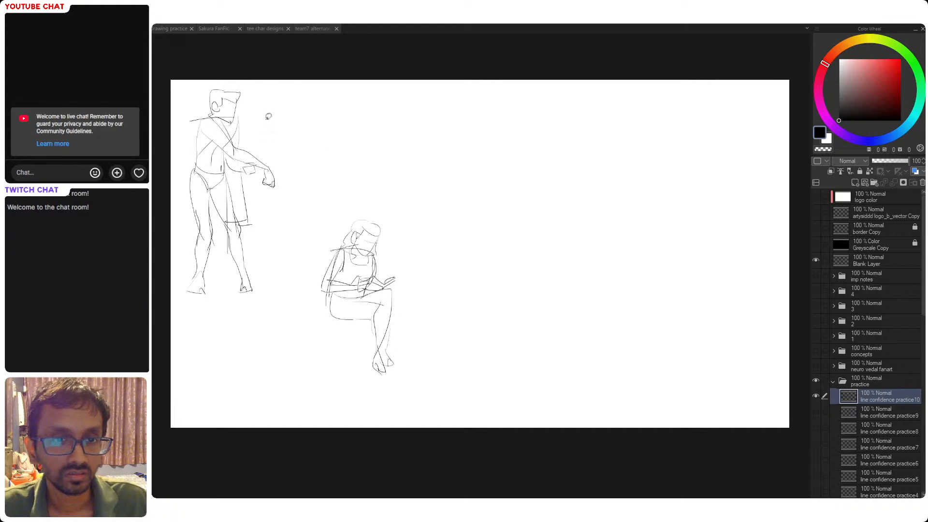
- Reselect the seated figure and move it up beside the standing figure so that their feet line up
{"action": "mouse_move", "coordinate": [304, 112]}
{"action": "left_mouse_down"}
{"action": "mouse_move", "coordinate": [271, 43]}
{"action": "mouse_move", "coordinate": [289, 199]}
{"action": "left_mouse_up"}
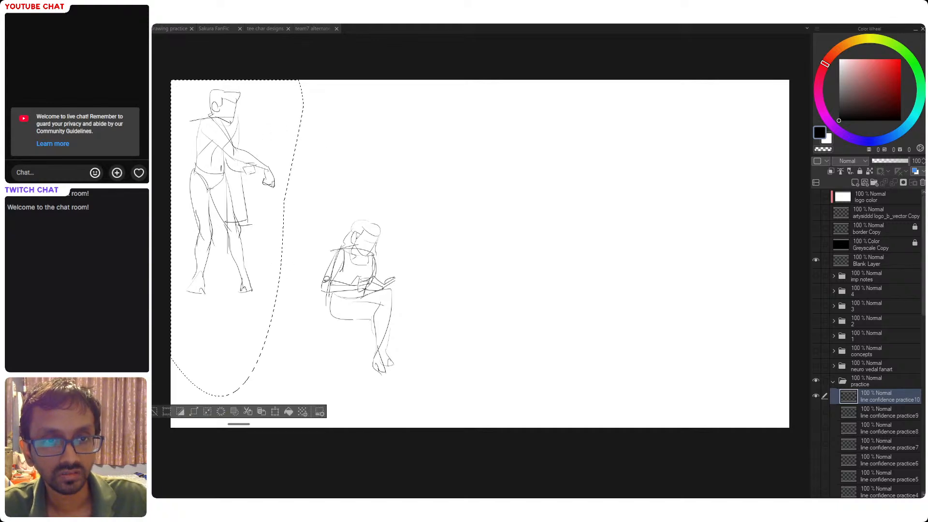
{"action": "key", "text": "ctrl+d"}
{"action": "left_click_drag", "start_coordinate": [382, 170], "coordinate": [392, 153]}
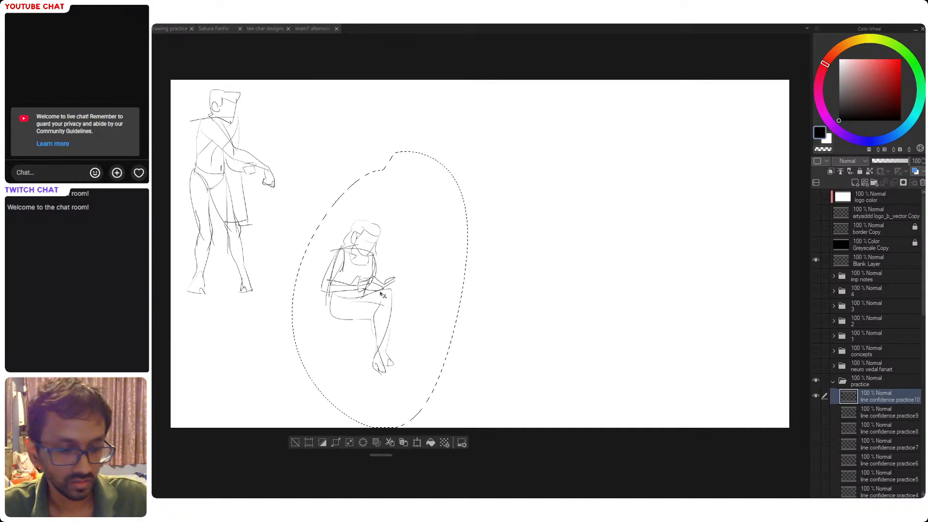
{"action": "key", "text": "ctrl+t"}
{"action": "mouse_move", "coordinate": [388, 335]}
{"action": "left_mouse_down"}
{"action": "mouse_move", "coordinate": [343, 261]}
{"action": "mouse_move", "coordinate": [342, 116]}
{"action": "left_mouse_up"}
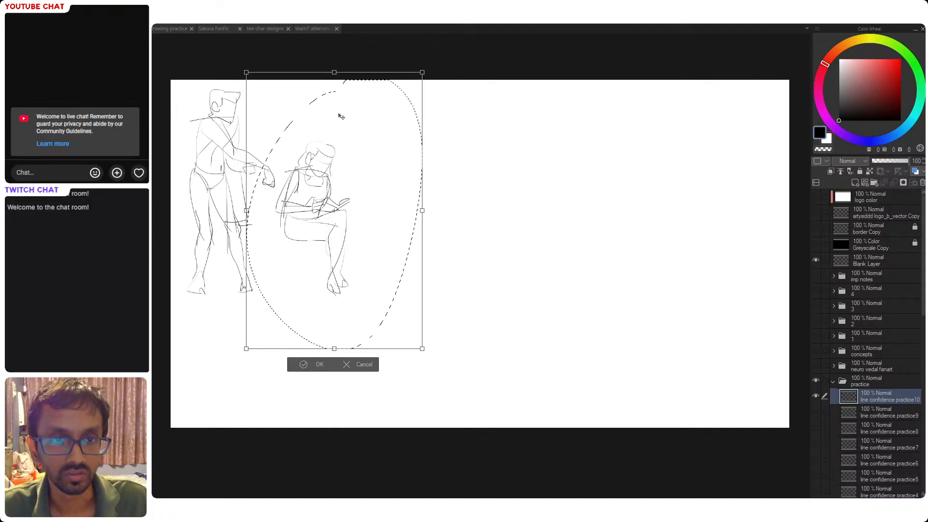
{"action": "mouse_move", "coordinate": [335, 73]}
{"action": "left_mouse_down"}
{"action": "mouse_move", "coordinate": [336, 48]}
{"action": "mouse_move", "coordinate": [332, 70]}
{"action": "left_mouse_up"}
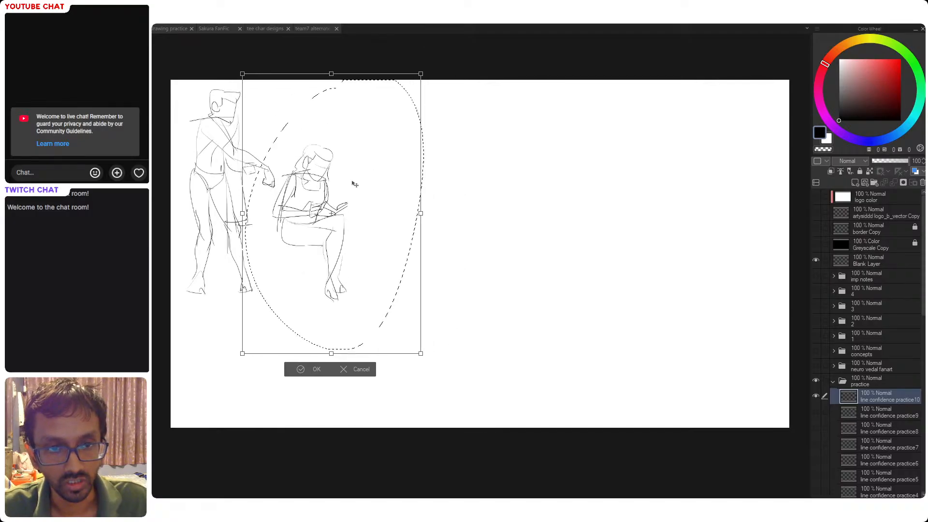
{"action": "key", "text": "Return"}
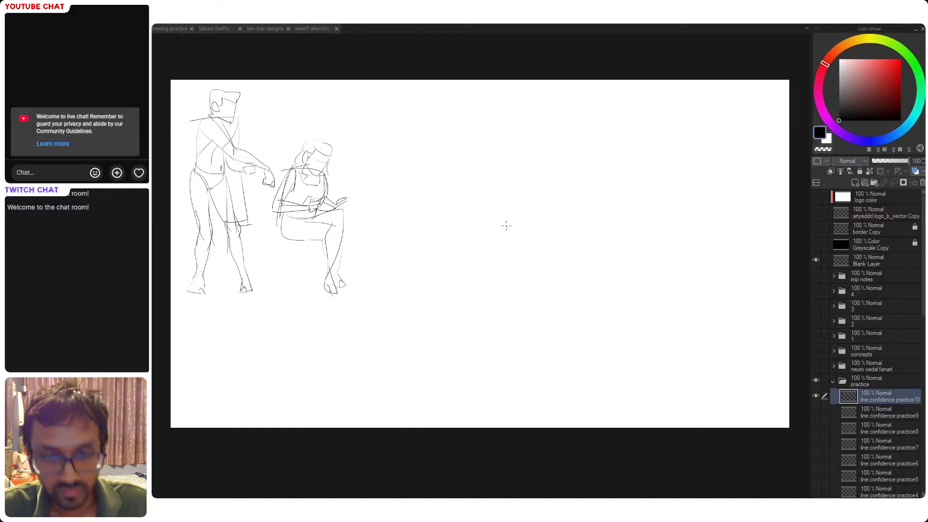
- Start a bent-over figure in the open canvas area with a long curved back line and angled briefs at the hips
{"action": "left_click_drag", "start_coordinate": [476, 237], "coordinate": [455, 276]}
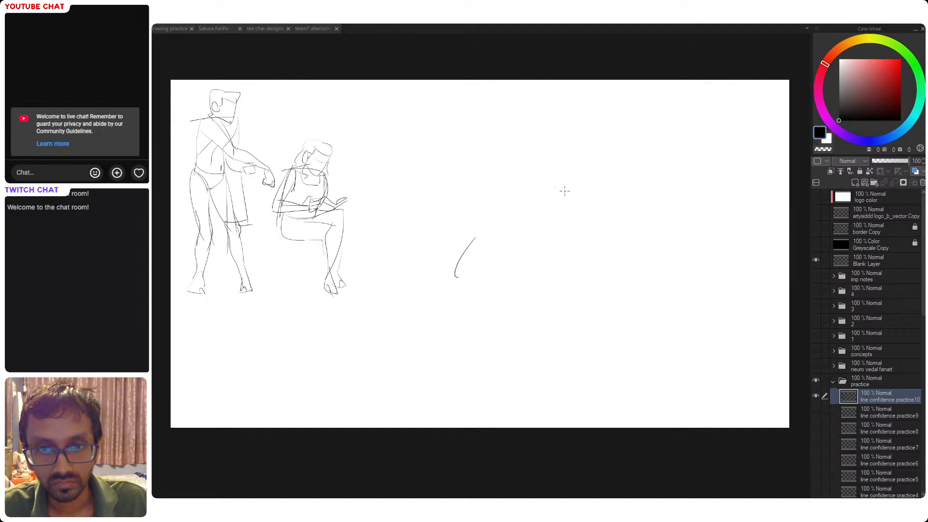
{"action": "left_click_drag", "start_coordinate": [563, 184], "coordinate": [463, 279]}
{"action": "mouse_move", "coordinate": [475, 245]}
{"action": "left_mouse_down"}
{"action": "mouse_move", "coordinate": [523, 256]}
{"action": "mouse_move", "coordinate": [516, 272]}
{"action": "mouse_move", "coordinate": [525, 267]}
{"action": "mouse_move", "coordinate": [471, 281]}
{"action": "left_mouse_up"}
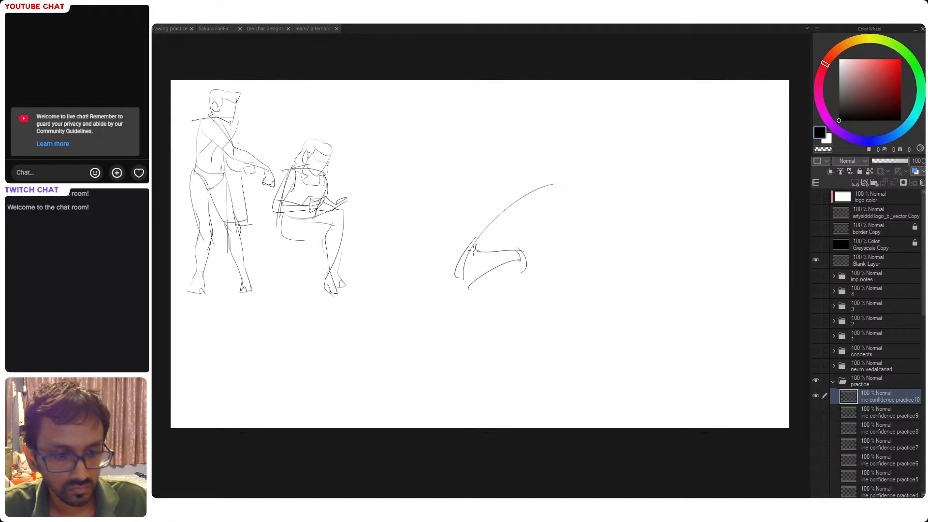
{"action": "left_click_drag", "start_coordinate": [476, 244], "coordinate": [459, 285]}
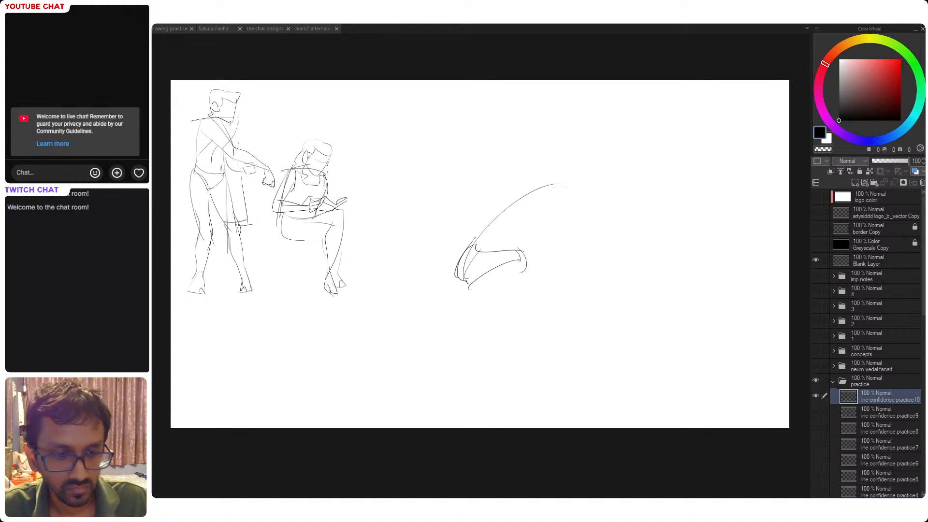
- Draw the bending figure's belly and chest contour, the rounded shoulder, and the upper part of the arm stretched behind the body
{"action": "left_click_drag", "start_coordinate": [524, 247], "coordinate": [586, 219]}
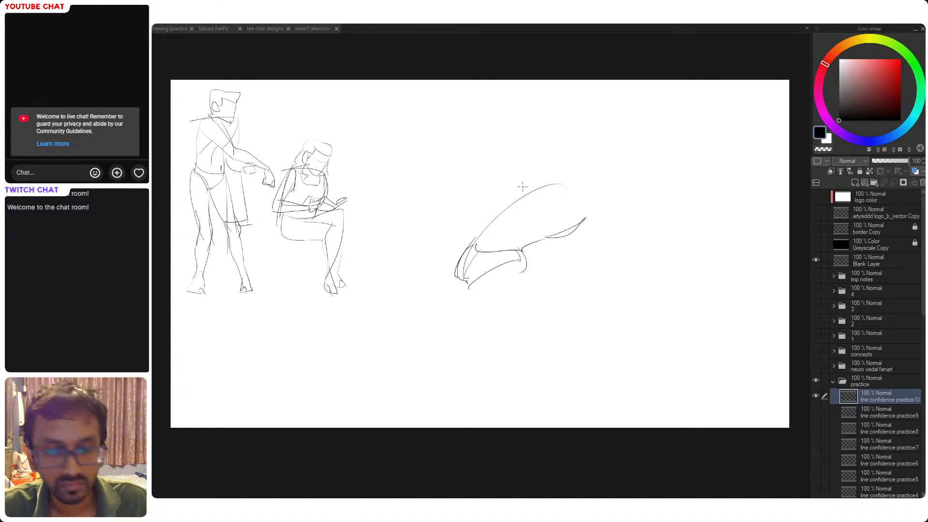
{"action": "left_click_drag", "start_coordinate": [551, 185], "coordinate": [582, 197]}
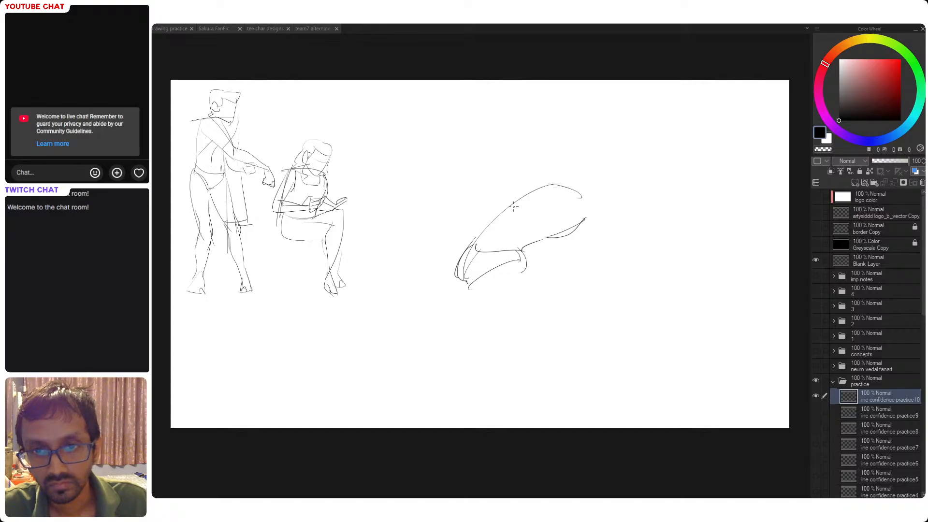
{"action": "mouse_move", "coordinate": [514, 207]}
{"action": "left_mouse_down"}
{"action": "mouse_move", "coordinate": [579, 206]}
{"action": "mouse_move", "coordinate": [556, 181]}
{"action": "left_mouse_up"}
{"action": "mouse_move", "coordinate": [503, 192]}
{"action": "left_mouse_down"}
{"action": "mouse_move", "coordinate": [522, 195]}
{"action": "mouse_move", "coordinate": [496, 184]}
{"action": "mouse_move", "coordinate": [462, 200]}
{"action": "mouse_move", "coordinate": [518, 200]}
{"action": "left_mouse_up"}
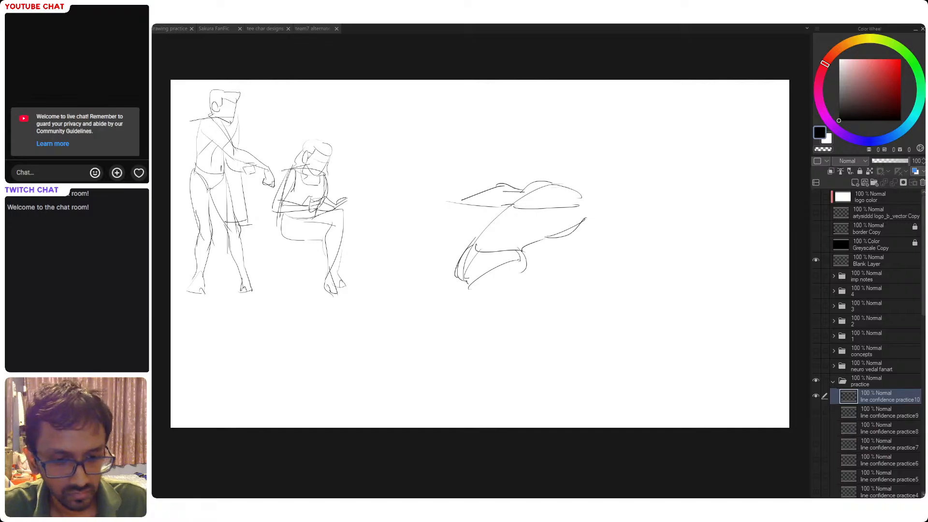
- Draw the bending figure's forward arm reaching down and outward, with the upper arm and a tapering forearm
{"action": "left_click_drag", "start_coordinate": [585, 214], "coordinate": [604, 271]}
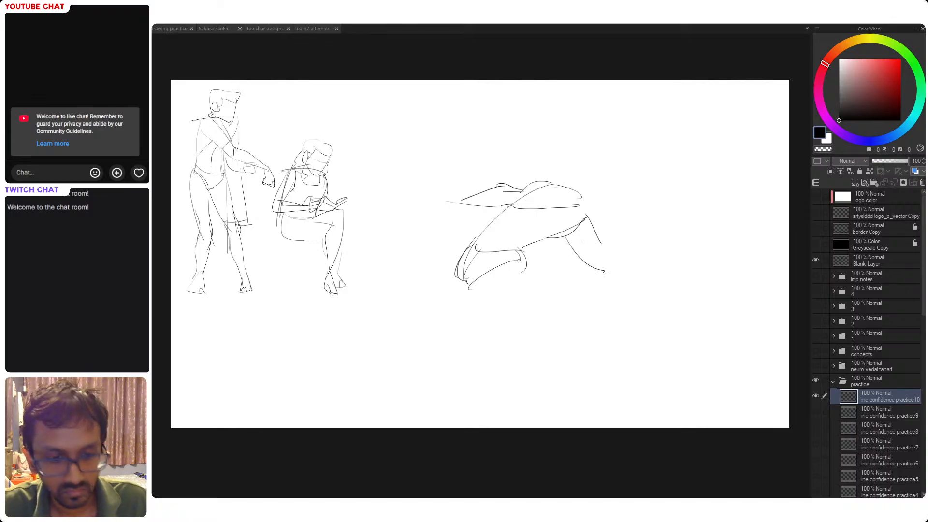
{"action": "key", "text": "ctrl+z"}
{"action": "left_click_drag", "start_coordinate": [568, 235], "coordinate": [592, 256]}
{"action": "mouse_move", "coordinate": [601, 244]}
{"action": "left_mouse_down"}
{"action": "mouse_move", "coordinate": [633, 272]}
{"action": "mouse_move", "coordinate": [626, 258]}
{"action": "mouse_move", "coordinate": [651, 286]}
{"action": "left_mouse_up"}
{"action": "key", "text": "ctrl+z"}
{"action": "left_click_drag", "start_coordinate": [598, 260], "coordinate": [640, 290]}
{"action": "key", "text": "ctrl+z"}
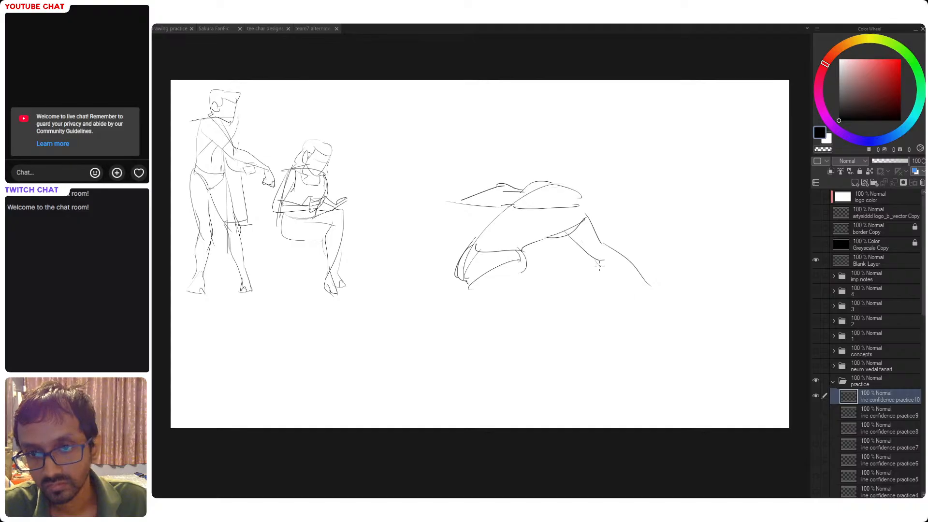
{"action": "left_click_drag", "start_coordinate": [595, 261], "coordinate": [651, 286]}
- Draw the front and back contours of the bending figure's forward thigh down to the knee
{"action": "left_click_drag", "start_coordinate": [469, 283], "coordinate": [521, 342]}
{"action": "left_click_drag", "start_coordinate": [523, 261], "coordinate": [537, 350]}
{"action": "key", "text": "ctrl+z"}
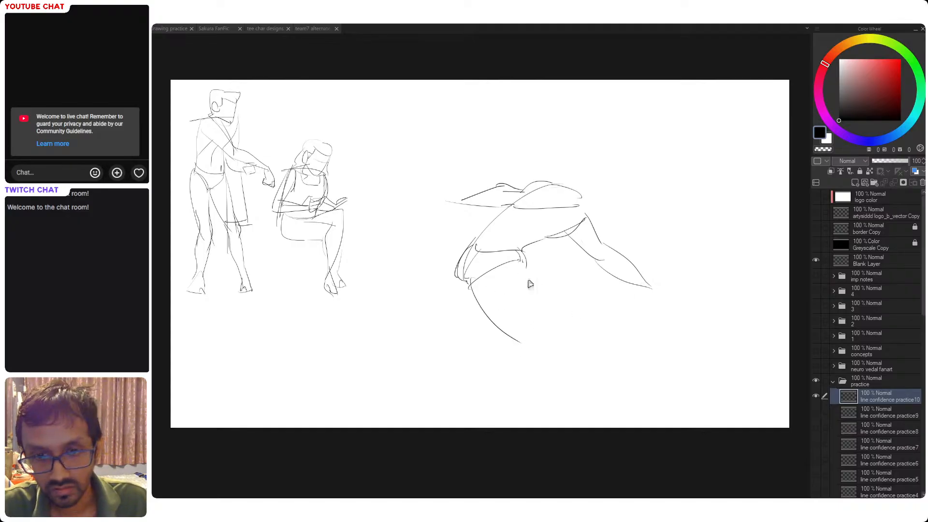
{"action": "left_click_drag", "start_coordinate": [524, 262], "coordinate": [535, 345]}
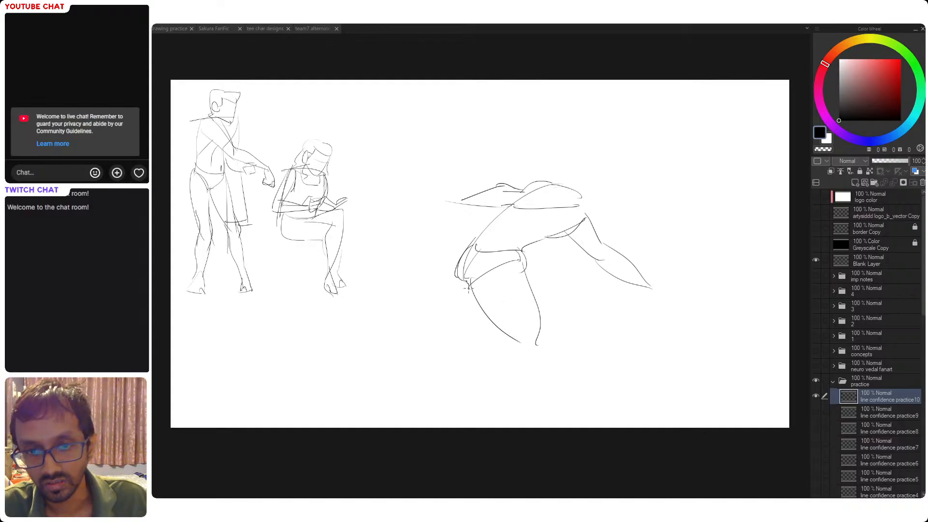
{"action": "mouse_move", "coordinate": [467, 286]}
{"action": "left_mouse_down"}
{"action": "mouse_move", "coordinate": [530, 358]}
{"action": "mouse_move", "coordinate": [542, 353]}
{"action": "mouse_move", "coordinate": [521, 352]}
{"action": "left_mouse_up"}
{"action": "key", "text": "ctrl+z"}
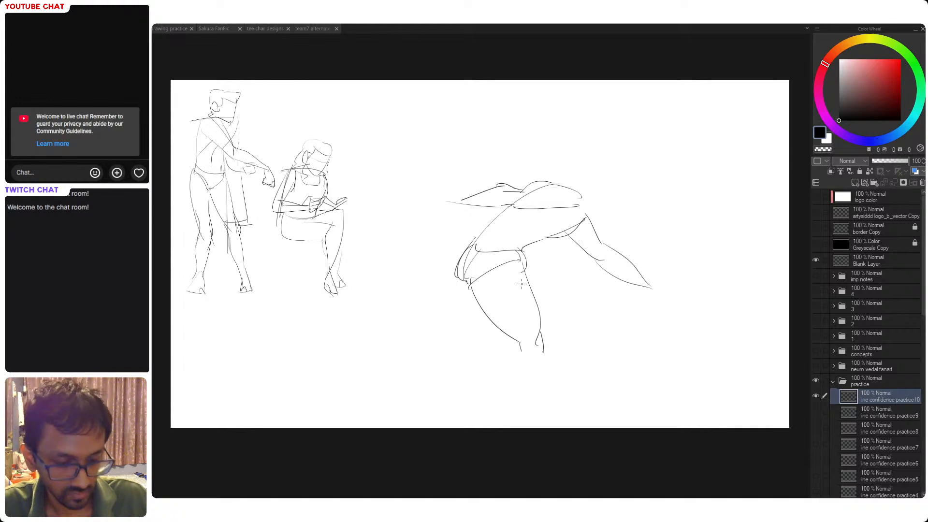
- Select the unfinished bending figure, scale it down and move it up to leave room for the lower legs
{"action": "left_click_drag", "start_coordinate": [601, 95], "coordinate": [624, 131]}
{"action": "key", "text": "ctrl+t"}
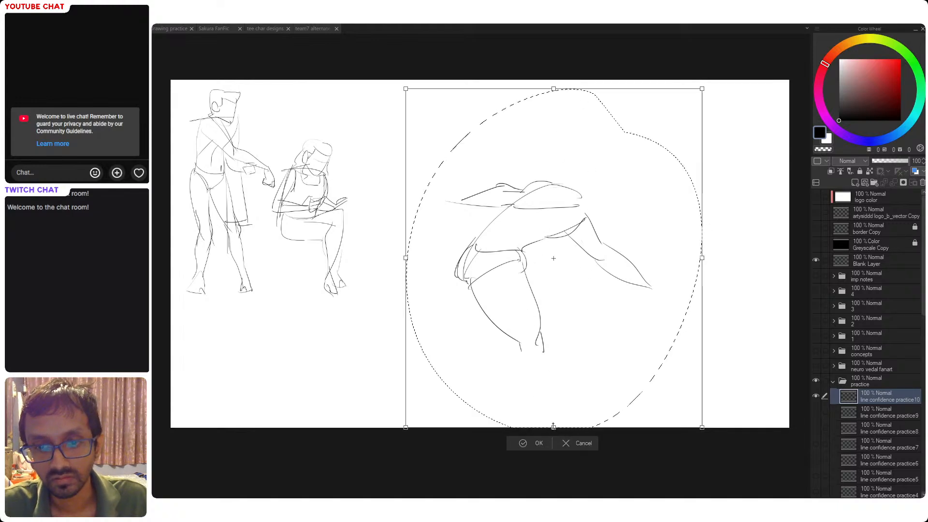
{"action": "left_click_drag", "start_coordinate": [554, 428], "coordinate": [554, 354]}
{"action": "left_click_drag", "start_coordinate": [586, 309], "coordinate": [579, 292]}
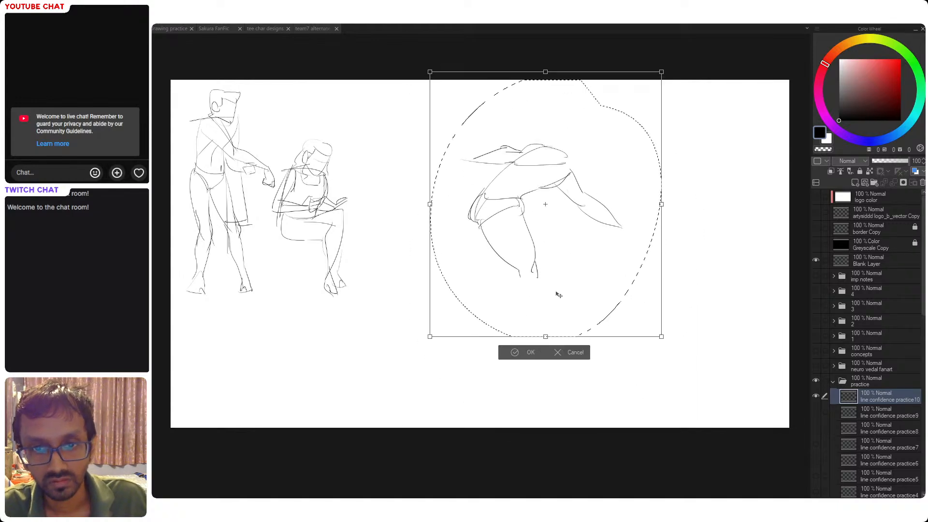
{"action": "key", "text": "Return"}
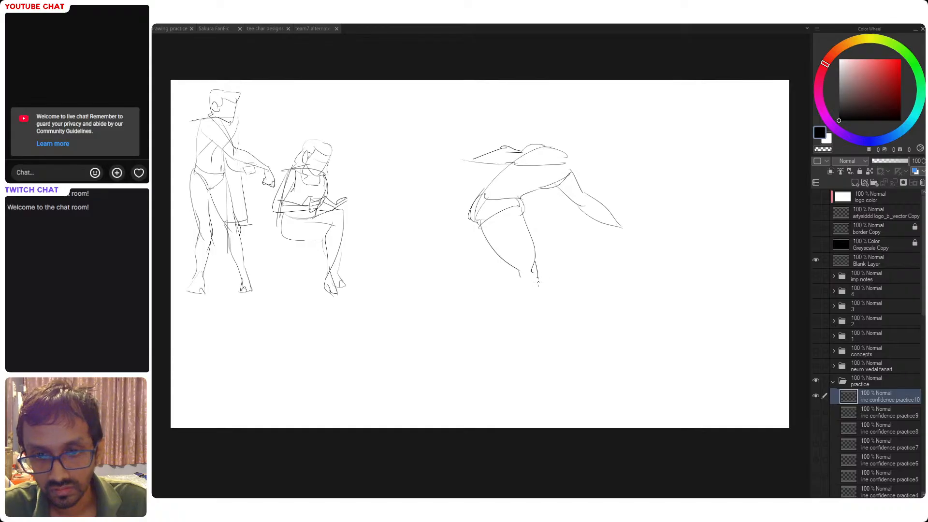
- Draw the forward lower leg from knee to ankle with a straighter shin side and a full outer calf curve
{"action": "left_click_drag", "start_coordinate": [536, 278], "coordinate": [539, 333]}
{"action": "key", "text": "ctrl+z"}
{"action": "mouse_move", "coordinate": [536, 268]}
{"action": "left_mouse_down"}
{"action": "mouse_move", "coordinate": [531, 349]}
{"action": "mouse_move", "coordinate": [527, 319]}
{"action": "left_mouse_up"}
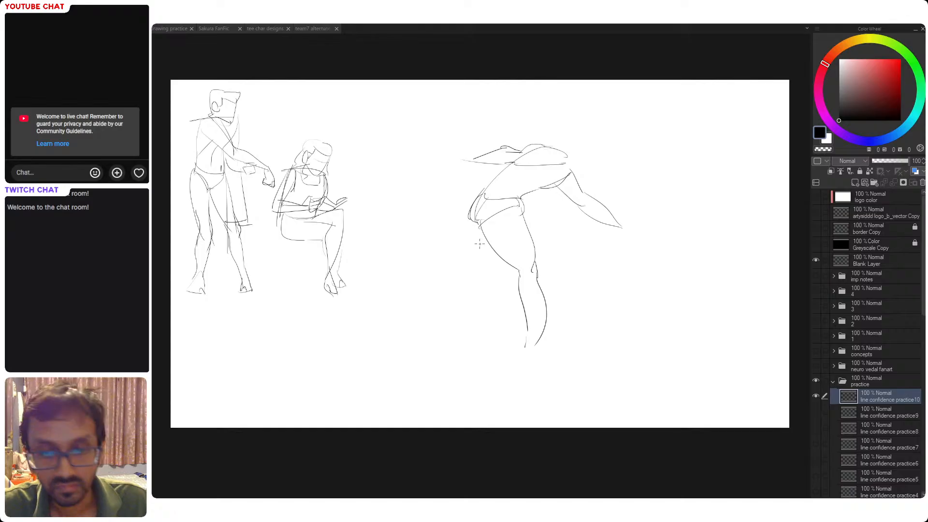
{"action": "key", "text": "ctrl+z"}
{"action": "key", "text": "ctrl+z"}
{"action": "left_click_drag", "start_coordinate": [521, 277], "coordinate": [529, 351]}
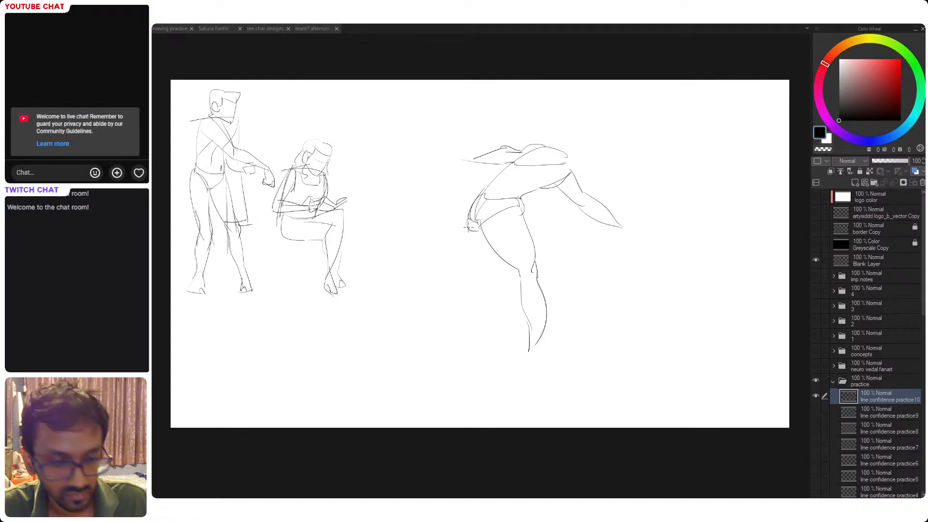
- Draw the bending figure's other thigh and the inner contour of that lower leg, redoing the stroke until it curves smoothly
{"action": "mouse_move", "coordinate": [467, 219]}
{"action": "left_mouse_down"}
{"action": "mouse_move", "coordinate": [481, 277]}
{"action": "mouse_move", "coordinate": [498, 285]}
{"action": "left_mouse_up"}
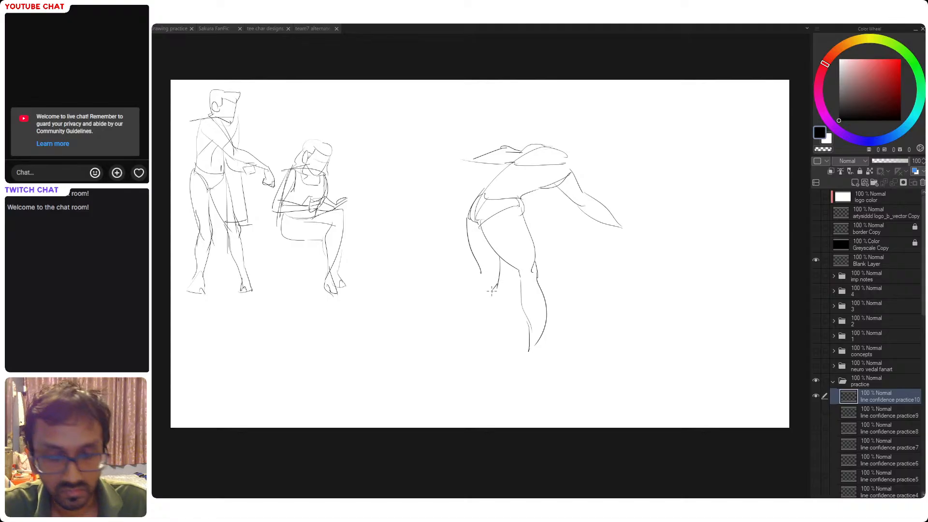
{"action": "mouse_move", "coordinate": [495, 289]}
{"action": "left_mouse_down"}
{"action": "mouse_move", "coordinate": [482, 349]}
{"action": "mouse_move", "coordinate": [489, 362]}
{"action": "left_mouse_up"}
{"action": "key", "text": "ctrl+z"}
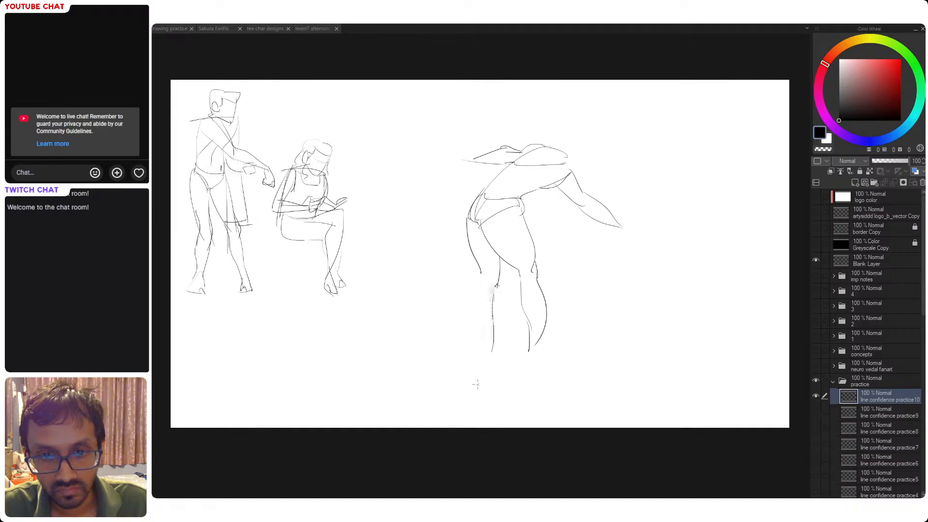
{"action": "key", "text": "ctrl+z"}
{"action": "left_click_drag", "start_coordinate": [496, 287], "coordinate": [491, 355]}
{"action": "key", "text": "ctrl+z"}
{"action": "left_click_drag", "start_coordinate": [493, 290], "coordinate": [493, 343]}
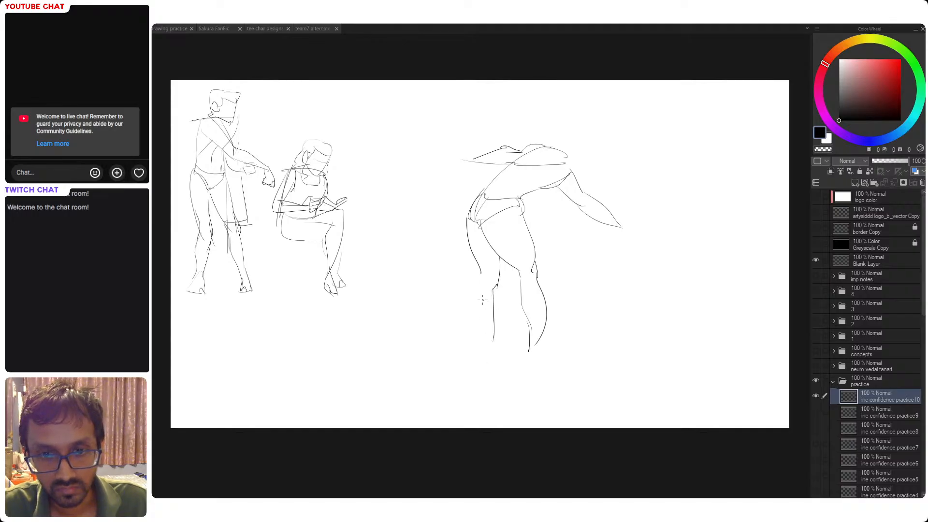
{"action": "key", "text": "ctrl+z"}
{"action": "left_click_drag", "start_coordinate": [496, 288], "coordinate": [490, 352]}
{"action": "key", "text": "ctrl+z"}
{"action": "left_click_drag", "start_coordinate": [496, 286], "coordinate": [486, 358]}
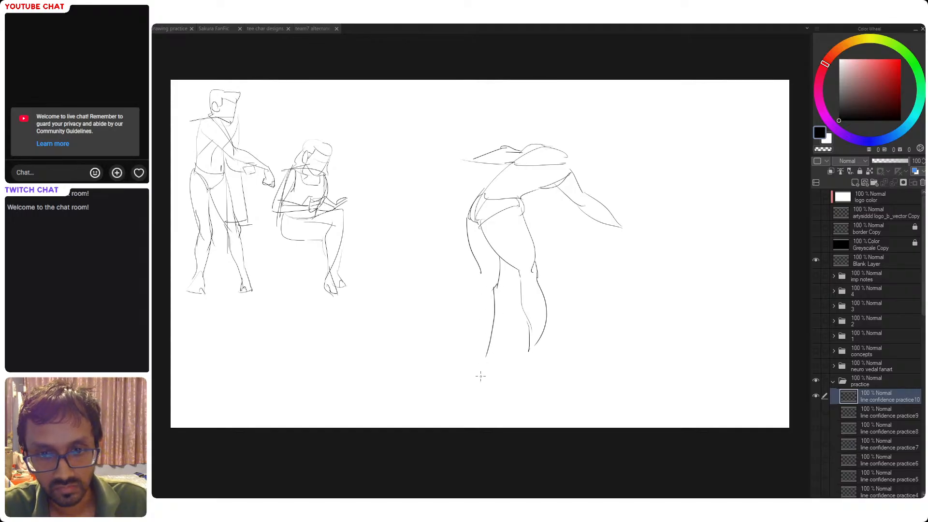
{"action": "key", "text": "ctrl+z"}
{"action": "left_click_drag", "start_coordinate": [497, 287], "coordinate": [485, 353]}
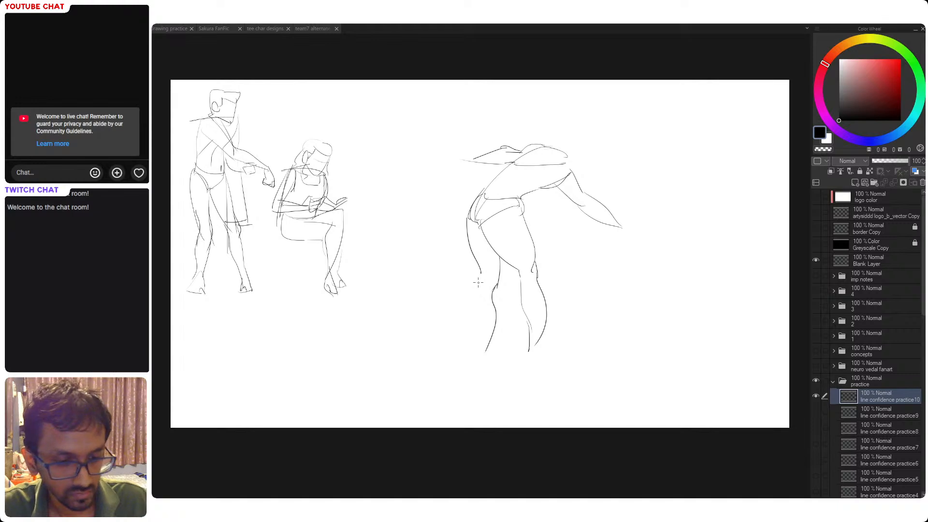
- Draw the outer calf contour of the rear leg from the knee down to the ankle
{"action": "left_click_drag", "start_coordinate": [479, 275], "coordinate": [475, 353]}
{"action": "key", "text": "ctrl+z"}
{"action": "left_click_drag", "start_coordinate": [481, 274], "coordinate": [476, 355]}
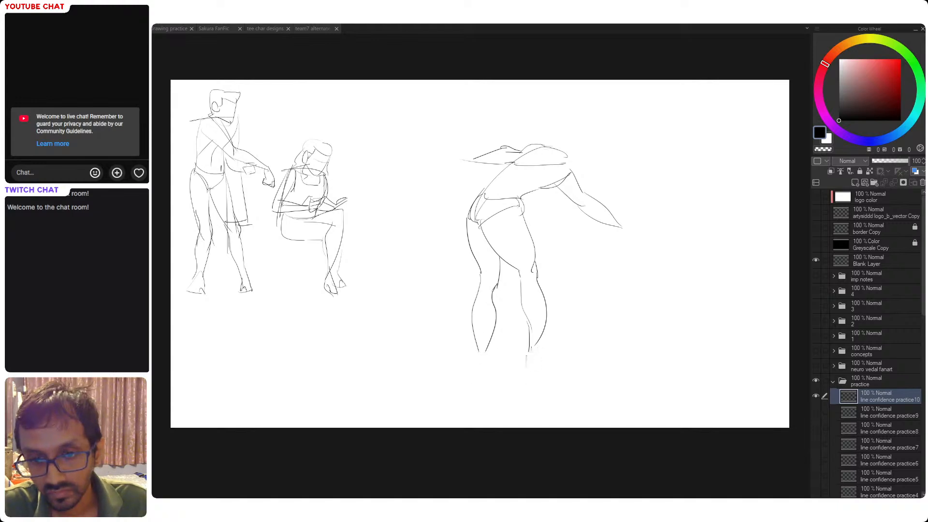
- Draw both feet of the bending figure and refine the edges of the briefs around the hips
{"action": "mouse_move", "coordinate": [529, 352]}
{"action": "left_mouse_down"}
{"action": "mouse_move", "coordinate": [545, 333]}
{"action": "mouse_move", "coordinate": [545, 346]}
{"action": "mouse_move", "coordinate": [553, 338]}
{"action": "mouse_move", "coordinate": [534, 359]}
{"action": "left_mouse_up"}
{"action": "key", "text": "ctrl+z"}
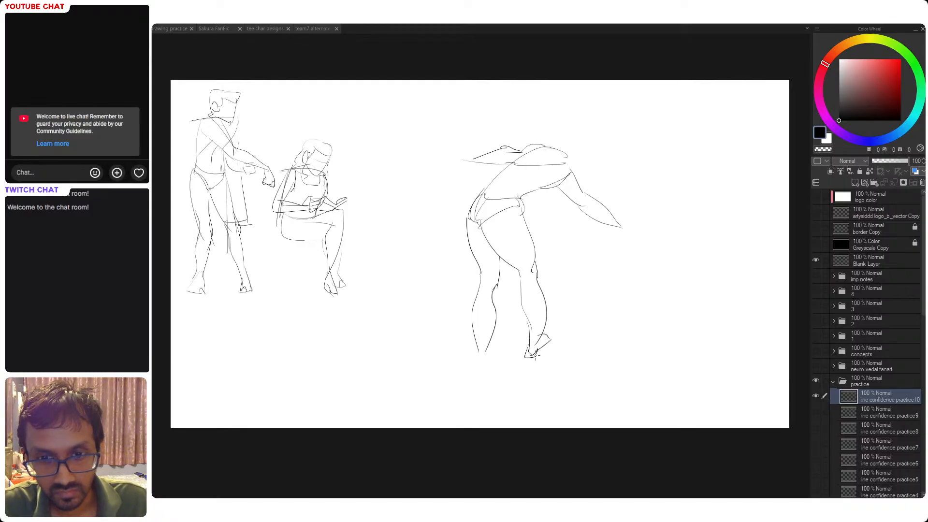
{"action": "mouse_move", "coordinate": [473, 344]}
{"action": "left_mouse_down"}
{"action": "mouse_move", "coordinate": [463, 353]}
{"action": "mouse_move", "coordinate": [490, 360]}
{"action": "left_mouse_up"}
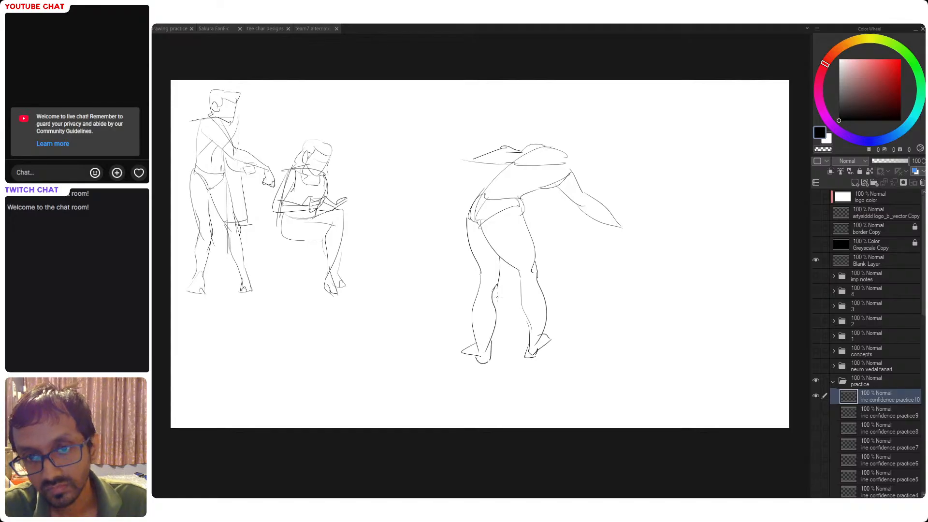
{"action": "left_click_drag", "start_coordinate": [497, 297], "coordinate": [493, 347]}
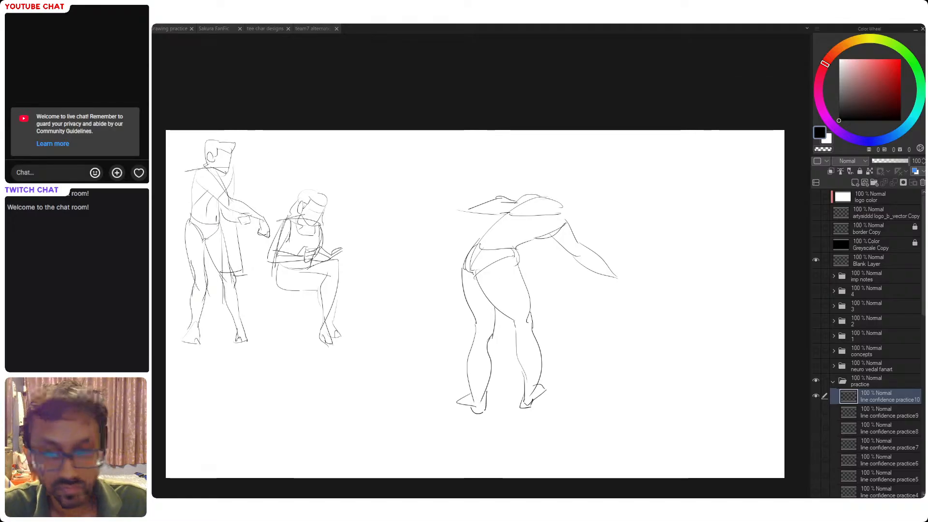
{"action": "mouse_move", "coordinate": [515, 260]}
{"action": "left_mouse_down"}
{"action": "mouse_move", "coordinate": [479, 288]}
{"action": "mouse_move", "coordinate": [521, 292]}
{"action": "left_mouse_up"}
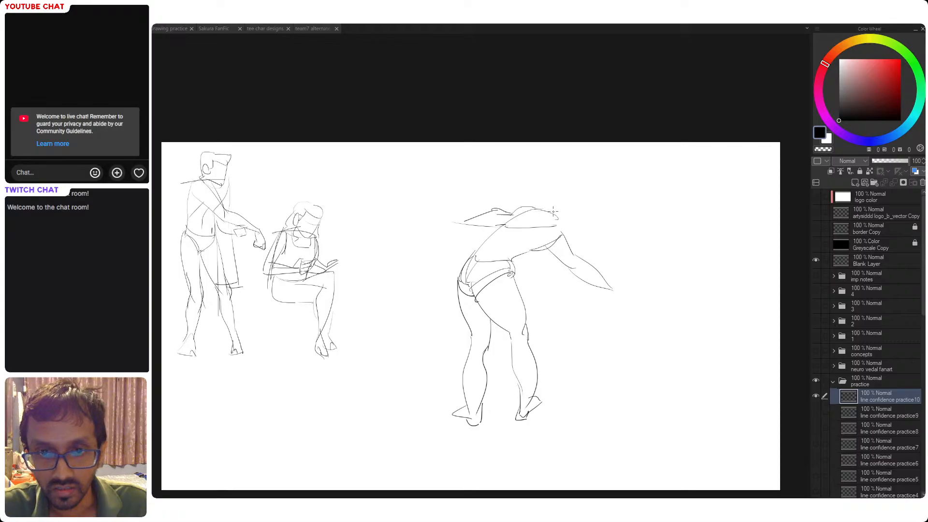
- Draw the bending figure's lowered head with its ear and jaw beyond the shoulder, and add the hand on the forward arm
{"action": "mouse_move", "coordinate": [537, 209]}
{"action": "left_mouse_down"}
{"action": "mouse_move", "coordinate": [555, 227]}
{"action": "mouse_move", "coordinate": [580, 208]}
{"action": "mouse_move", "coordinate": [585, 233]}
{"action": "mouse_move", "coordinate": [568, 238]}
{"action": "mouse_move", "coordinate": [580, 223]}
{"action": "mouse_move", "coordinate": [572, 232]}
{"action": "mouse_move", "coordinate": [576, 224]}
{"action": "mouse_move", "coordinate": [567, 224]}
{"action": "mouse_move", "coordinate": [586, 219]}
{"action": "mouse_move", "coordinate": [590, 206]}
{"action": "mouse_move", "coordinate": [571, 195]}
{"action": "mouse_move", "coordinate": [585, 225]}
{"action": "left_mouse_up"}
{"action": "key", "text": "ctrl+z"}
{"action": "key", "text": "ctrl+z"}
{"action": "key", "text": "ctrl+z"}
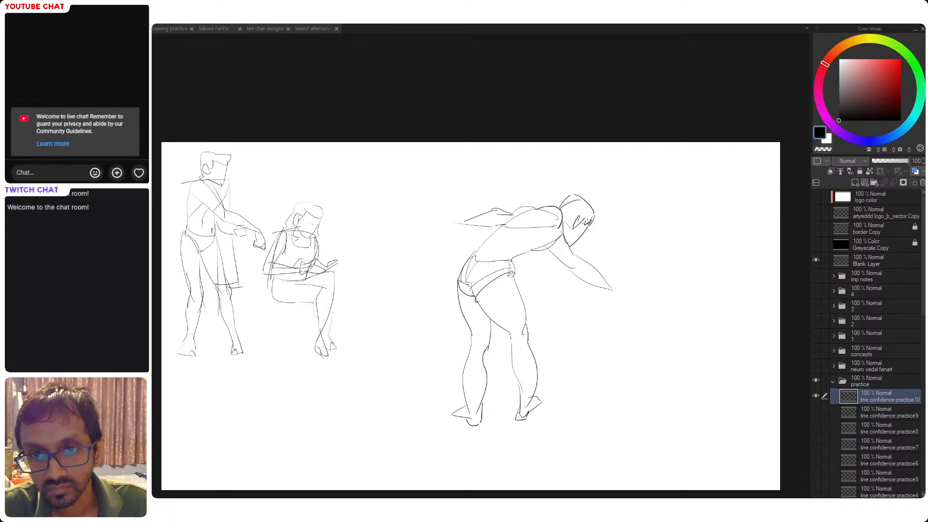
{"action": "mouse_move", "coordinate": [578, 279]}
{"action": "left_mouse_down"}
{"action": "mouse_move", "coordinate": [569, 276]}
{"action": "mouse_move", "coordinate": [607, 296]}
{"action": "mouse_move", "coordinate": [608, 313]}
{"action": "mouse_move", "coordinate": [612, 303]}
{"action": "mouse_move", "coordinate": [594, 304]}
{"action": "left_mouse_up"}
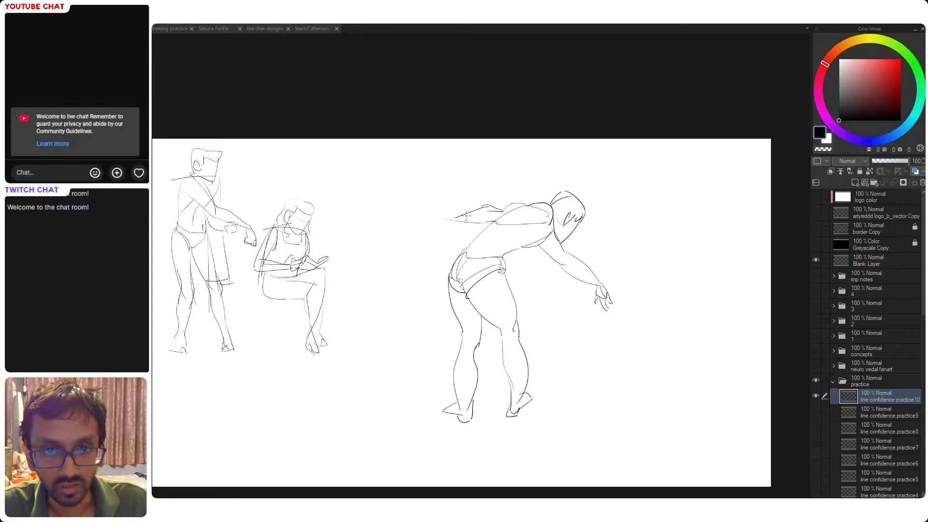
- Redraw the arm stretched behind the bending figure with its open hand, and strengthen the back and belly contours
{"action": "mouse_move", "coordinate": [457, 215]}
{"action": "left_mouse_down"}
{"action": "mouse_move", "coordinate": [419, 215]}
{"action": "mouse_move", "coordinate": [443, 202]}
{"action": "mouse_move", "coordinate": [440, 220]}
{"action": "mouse_move", "coordinate": [454, 223]}
{"action": "mouse_move", "coordinate": [514, 203]}
{"action": "mouse_move", "coordinate": [494, 201]}
{"action": "mouse_move", "coordinate": [518, 201]}
{"action": "mouse_move", "coordinate": [512, 197]}
{"action": "mouse_move", "coordinate": [524, 206]}
{"action": "mouse_move", "coordinate": [503, 216]}
{"action": "mouse_move", "coordinate": [547, 231]}
{"action": "mouse_move", "coordinate": [539, 231]}
{"action": "left_mouse_up"}
{"action": "key", "text": "ctrl+z"}
{"action": "key", "text": "ctrl+z"}
{"action": "key", "text": "ctrl+z"}
{"action": "key", "text": "ctrl+z"}
{"action": "key", "text": "ctrl+z"}
{"action": "key", "text": "ctrl+z"}
{"action": "key", "text": "ctrl+z"}
{"action": "key", "text": "ctrl+z"}
{"action": "key", "text": "ctrl+z"}
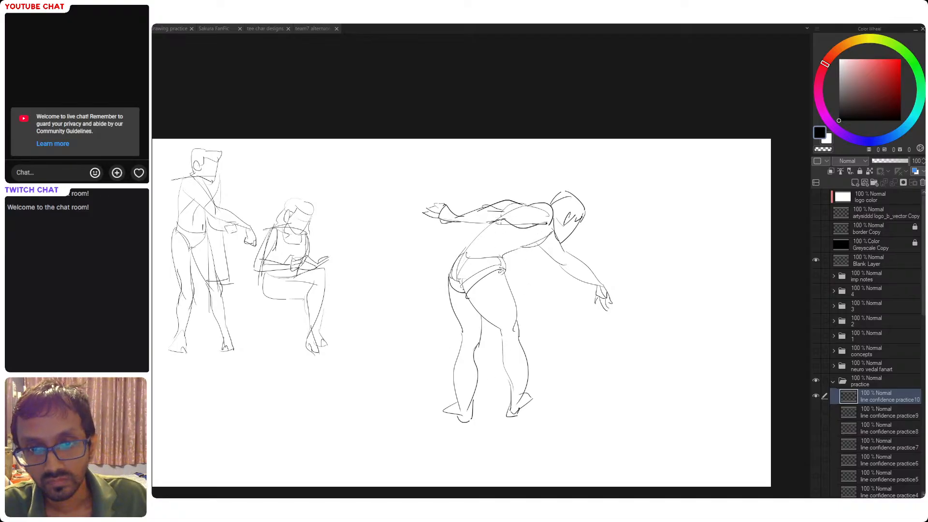
{"action": "left_click_drag", "start_coordinate": [502, 255], "coordinate": [530, 248]}
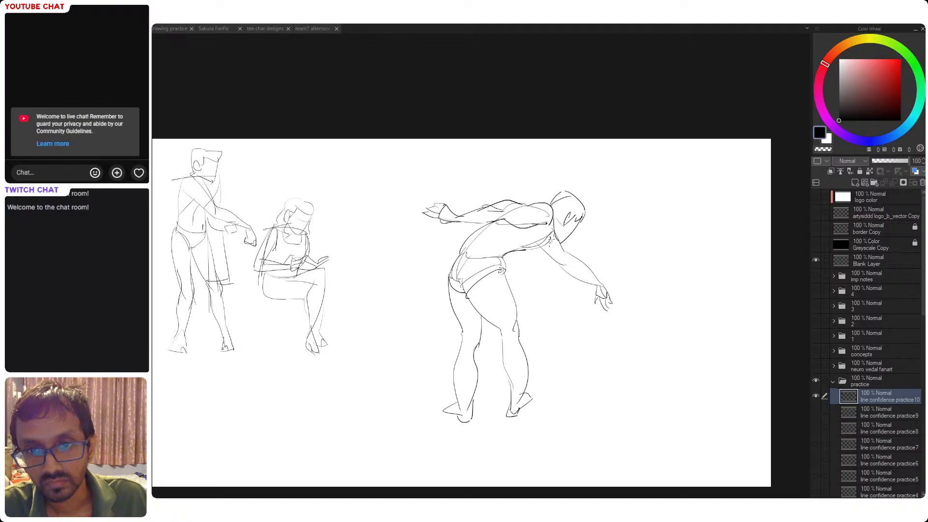
- Select the finished bending figure, scale it down and place it beside the seated figure with the feet lined up
{"action": "left_click_drag", "start_coordinate": [545, 139], "coordinate": [597, 79]}
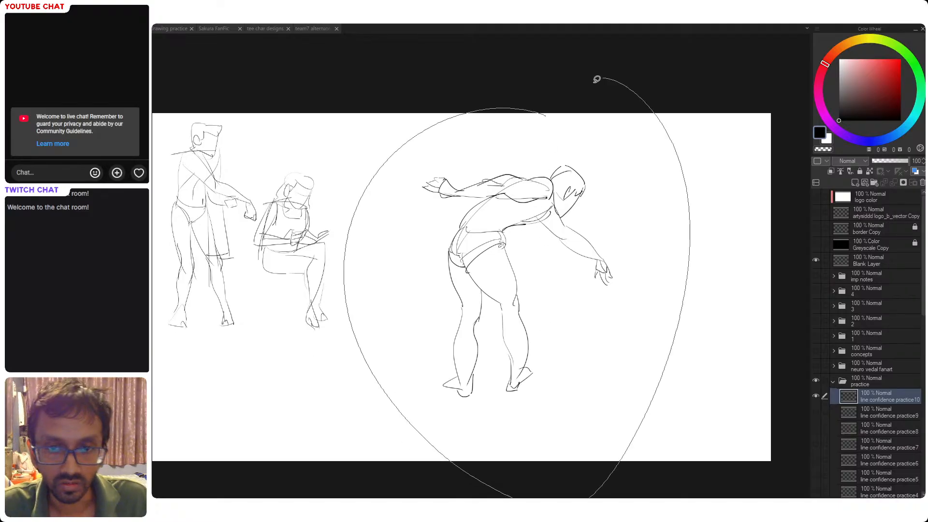
{"action": "key", "text": "ctrl+t"}
{"action": "mouse_move", "coordinate": [695, 285]}
{"action": "left_mouse_down"}
{"action": "mouse_move", "coordinate": [586, 290]}
{"action": "mouse_move", "coordinate": [524, 321]}
{"action": "mouse_move", "coordinate": [464, 256]}
{"action": "mouse_move", "coordinate": [462, 280]}
{"action": "left_mouse_up"}
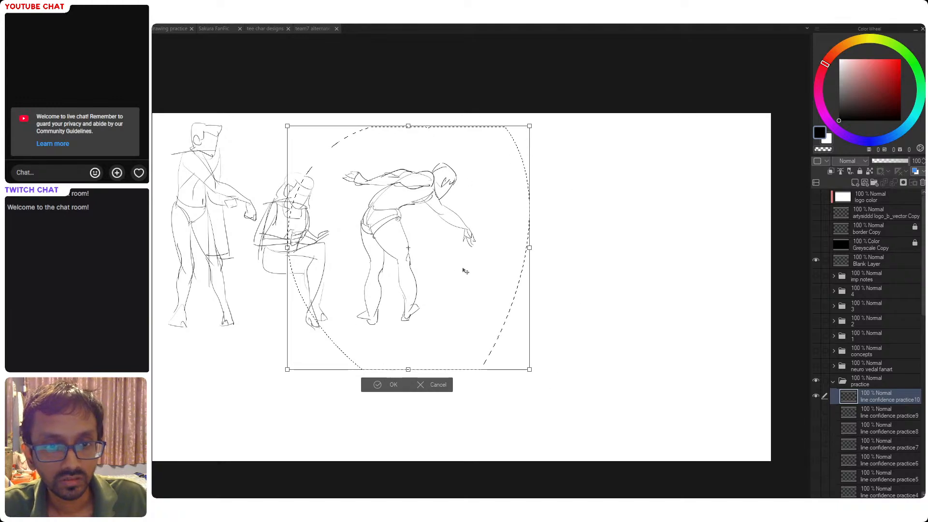
{"action": "left_click_drag", "start_coordinate": [451, 278], "coordinate": [450, 279]}
{"action": "key", "text": "Return"}
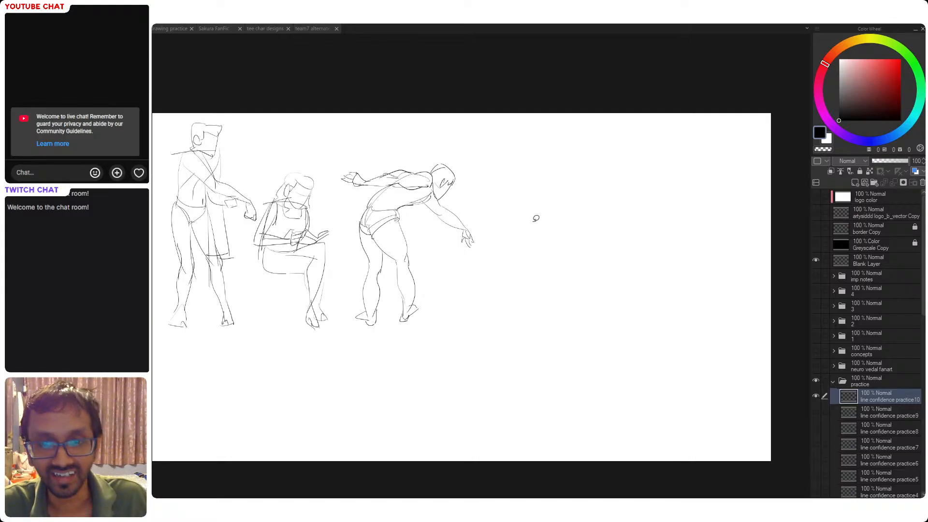
- Start a new front-facing figure in the empty space beside the bending figure with a curved shoulder line and both sides of a wide torso
{"action": "left_click_drag", "start_coordinate": [553, 250], "coordinate": [524, 241]}
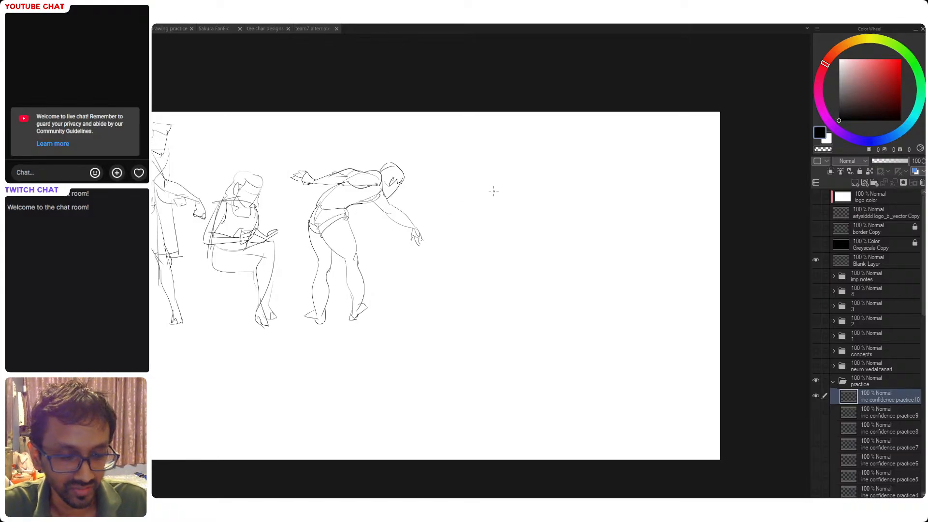
{"action": "left_click_drag", "start_coordinate": [487, 192], "coordinate": [561, 207]}
{"action": "key", "text": "ctrl+z"}
{"action": "left_click_drag", "start_coordinate": [472, 204], "coordinate": [564, 199]}
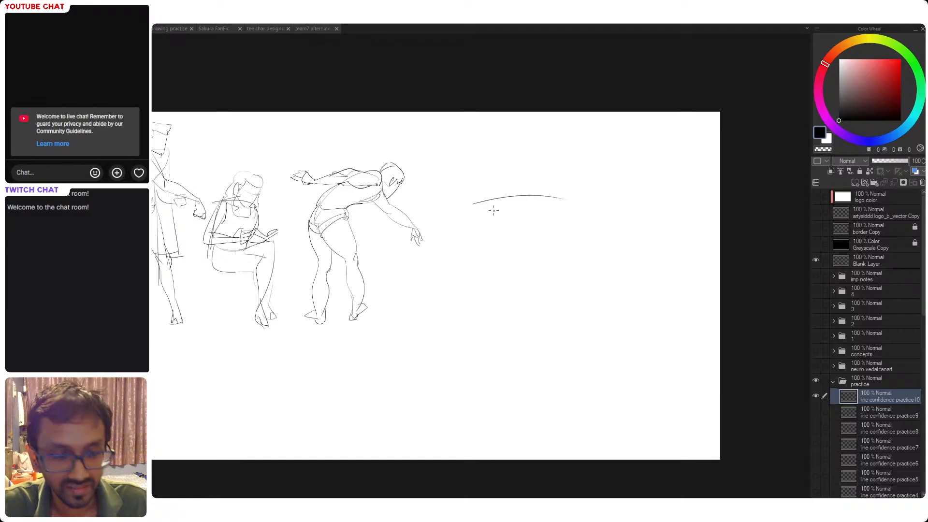
{"action": "mouse_move", "coordinate": [491, 203]}
{"action": "left_mouse_down"}
{"action": "mouse_move", "coordinate": [484, 231]}
{"action": "mouse_move", "coordinate": [511, 299]}
{"action": "left_mouse_up"}
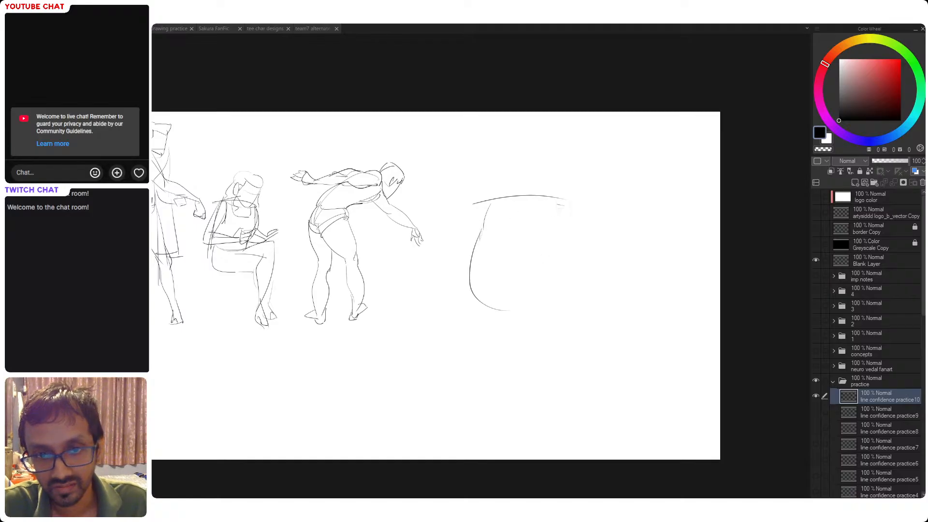
{"action": "left_click_drag", "start_coordinate": [560, 207], "coordinate": [565, 241]}
{"action": "key", "text": "ctrl+z"}
{"action": "mouse_move", "coordinate": [553, 200]}
{"action": "left_mouse_down"}
{"action": "mouse_move", "coordinate": [586, 284]}
{"action": "mouse_move", "coordinate": [564, 303]}
{"action": "left_mouse_up"}
- Close the underside of the new figure's round belly and draw the two inner thigh curves meeting below it
{"action": "left_click_drag", "start_coordinate": [497, 305], "coordinate": [553, 297]}
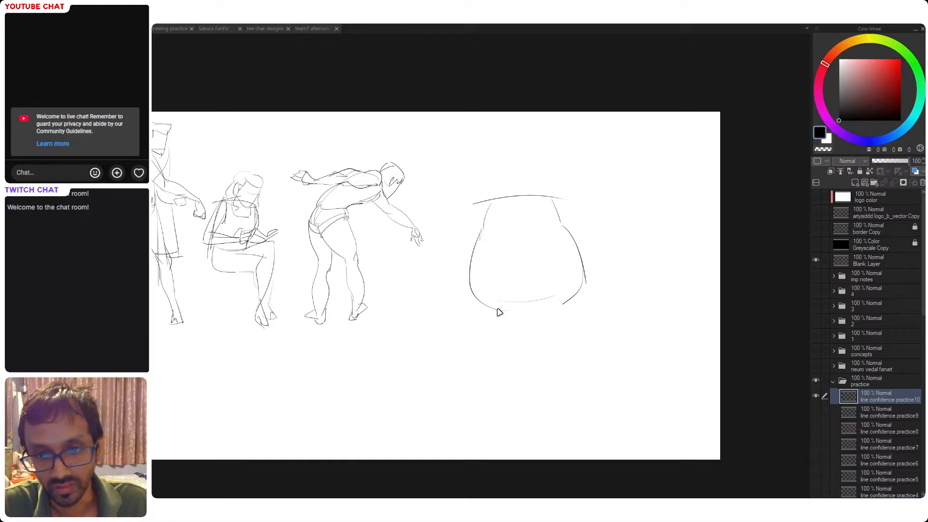
{"action": "key", "text": "ctrl+z"}
{"action": "left_click_drag", "start_coordinate": [497, 311], "coordinate": [559, 303]}
{"action": "left_click_drag", "start_coordinate": [501, 311], "coordinate": [513, 333]}
{"action": "key", "text": "ctrl+z"}
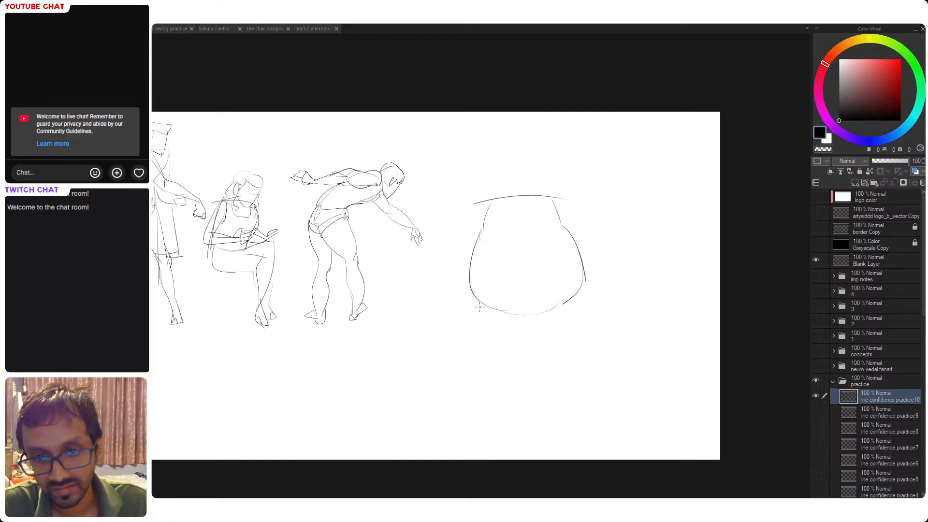
{"action": "left_click_drag", "start_coordinate": [479, 306], "coordinate": [527, 343]}
{"action": "left_click_drag", "start_coordinate": [577, 302], "coordinate": [537, 343]}
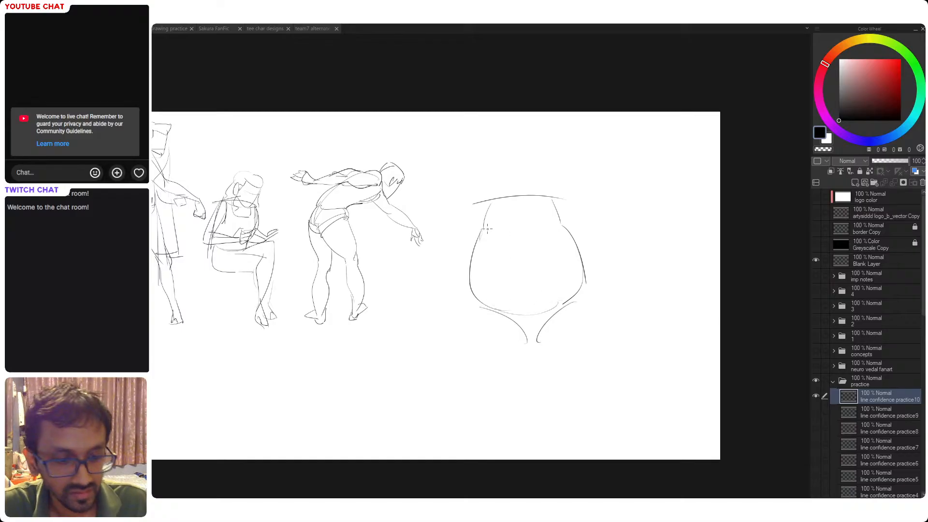
- Add the navel low on the belly and draw the line under the chest across the torso
{"action": "mouse_move", "coordinate": [521, 302]}
{"action": "left_mouse_down"}
{"action": "mouse_move", "coordinate": [538, 299]}
{"action": "mouse_move", "coordinate": [522, 303]}
{"action": "left_mouse_up"}
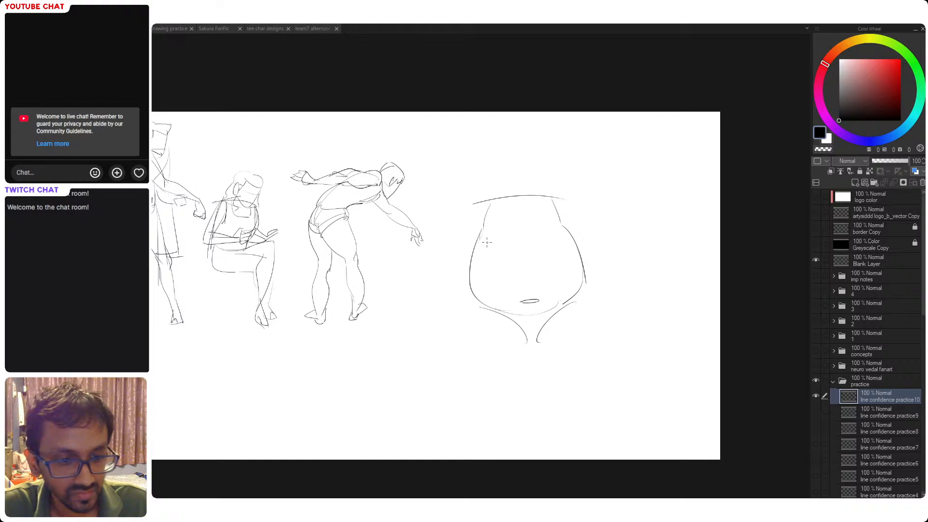
{"action": "left_click_drag", "start_coordinate": [485, 245], "coordinate": [568, 227]}
{"action": "key", "text": "ctrl+z"}
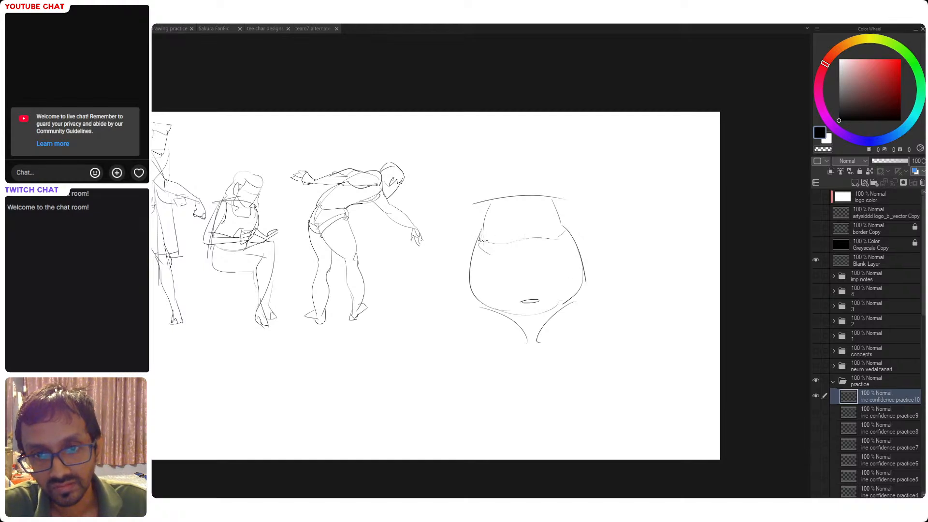
- Draw the arm on the side nearest the bending figure, from the shoulder down to the forearm resting toward the thigh
{"action": "left_click_drag", "start_coordinate": [470, 209], "coordinate": [462, 264]}
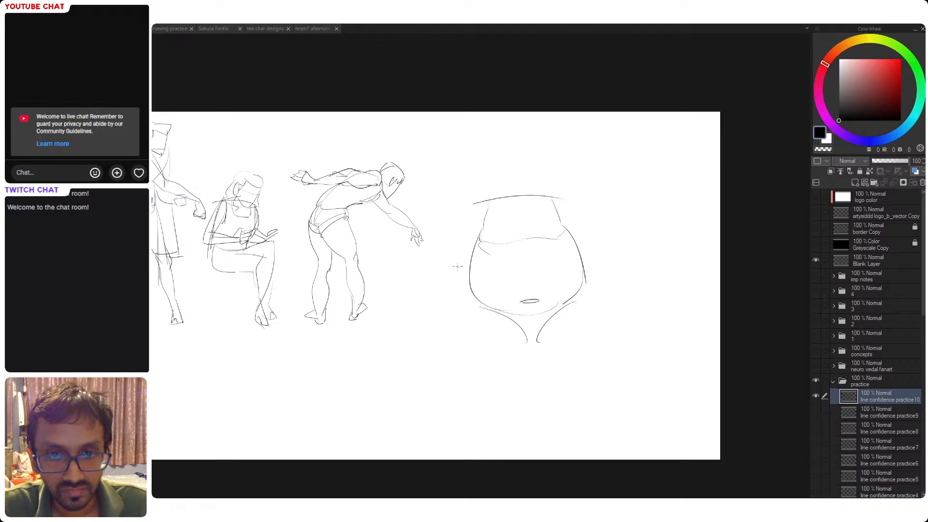
{"action": "left_click_drag", "start_coordinate": [483, 195], "coordinate": [453, 267]}
{"action": "mouse_move", "coordinate": [484, 229]}
{"action": "left_mouse_down"}
{"action": "mouse_move", "coordinate": [467, 270]}
{"action": "mouse_move", "coordinate": [481, 315]}
{"action": "left_mouse_up"}
{"action": "key", "text": "ctrl+z"}
{"action": "left_click_drag", "start_coordinate": [470, 253], "coordinate": [481, 313]}
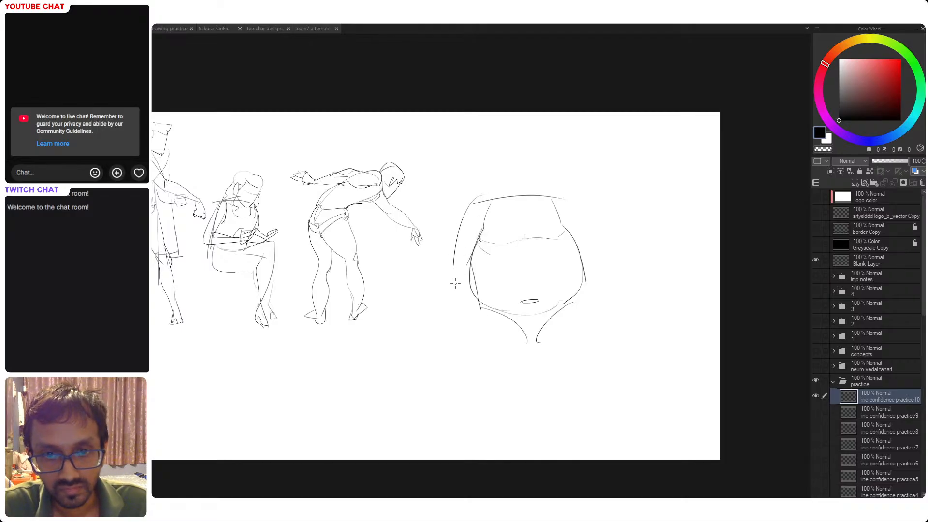
{"action": "left_click_drag", "start_coordinate": [451, 269], "coordinate": [478, 320]}
{"action": "key", "text": "ctrl+z"}
- Draw the opposite arm from the shoulder down along the torso, redoing its outer and inner contours
{"action": "left_click_drag", "start_coordinate": [558, 196], "coordinate": [596, 249]}
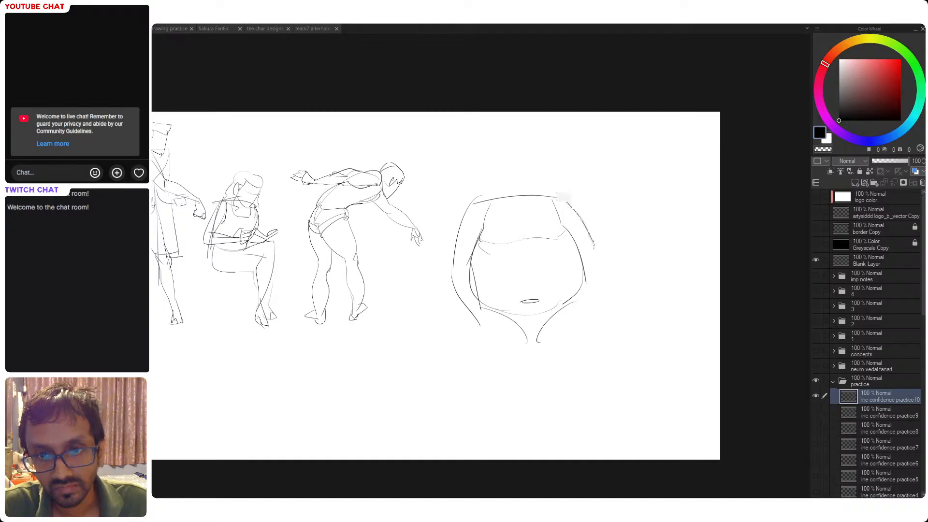
{"action": "key", "text": "ctrl+z"}
{"action": "mouse_move", "coordinate": [559, 196]}
{"action": "left_mouse_down"}
{"action": "mouse_move", "coordinate": [586, 244]}
{"action": "mouse_move", "coordinate": [581, 219]}
{"action": "mouse_move", "coordinate": [591, 288]}
{"action": "left_mouse_up"}
{"action": "key", "text": "ctrl+z"}
{"action": "mouse_move", "coordinate": [590, 242]}
{"action": "left_mouse_down"}
{"action": "mouse_move", "coordinate": [585, 298]}
{"action": "mouse_move", "coordinate": [570, 288]}
{"action": "left_mouse_up"}
{"action": "key", "text": "ctrl+z"}
{"action": "left_click_drag", "start_coordinate": [572, 245], "coordinate": [575, 305]}
{"action": "key", "text": "ctrl+z"}
{"action": "key", "text": "ctrl+z"}
{"action": "left_click_drag", "start_coordinate": [568, 243], "coordinate": [576, 303]}
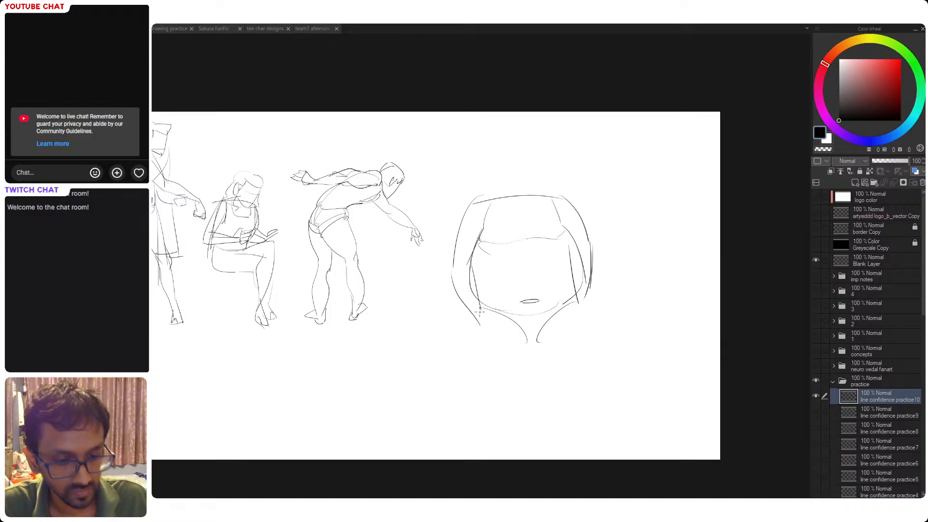
- Draw both spread thighs of the seated front-facing figure, with upper and lower contours running out to the knees
{"action": "left_click_drag", "start_coordinate": [491, 308], "coordinate": [441, 366]}
{"action": "key", "text": "ctrl+z"}
{"action": "left_click_drag", "start_coordinate": [484, 310], "coordinate": [446, 323]}
{"action": "mouse_move", "coordinate": [528, 349]}
{"action": "left_mouse_down"}
{"action": "mouse_move", "coordinate": [477, 357]}
{"action": "mouse_move", "coordinate": [468, 349]}
{"action": "left_mouse_up"}
{"action": "key", "text": "ctrl+z"}
{"action": "key", "text": "ctrl+z"}
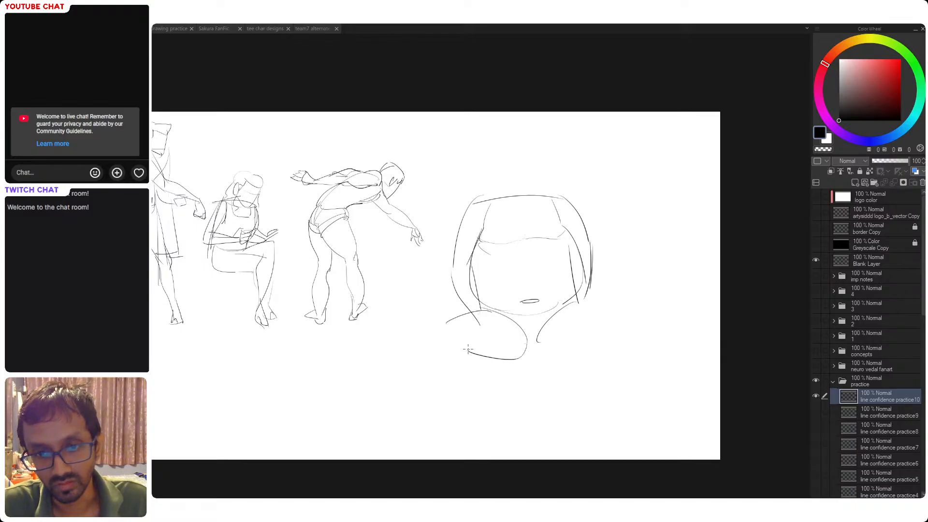
{"action": "left_click_drag", "start_coordinate": [538, 340], "coordinate": [591, 352]}
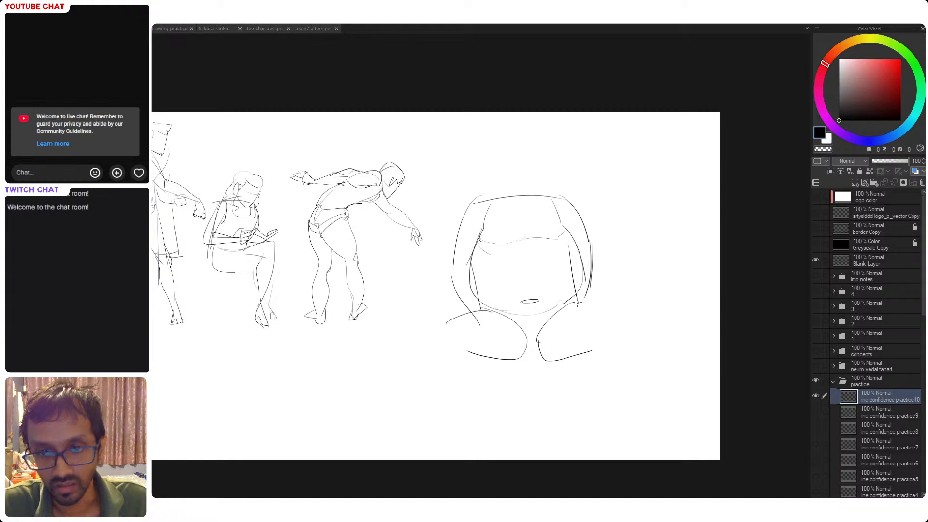
{"action": "mouse_move", "coordinate": [576, 304]}
{"action": "left_mouse_down"}
{"action": "mouse_move", "coordinate": [618, 315]}
{"action": "mouse_move", "coordinate": [605, 346]}
{"action": "mouse_move", "coordinate": [620, 346]}
{"action": "left_mouse_up"}
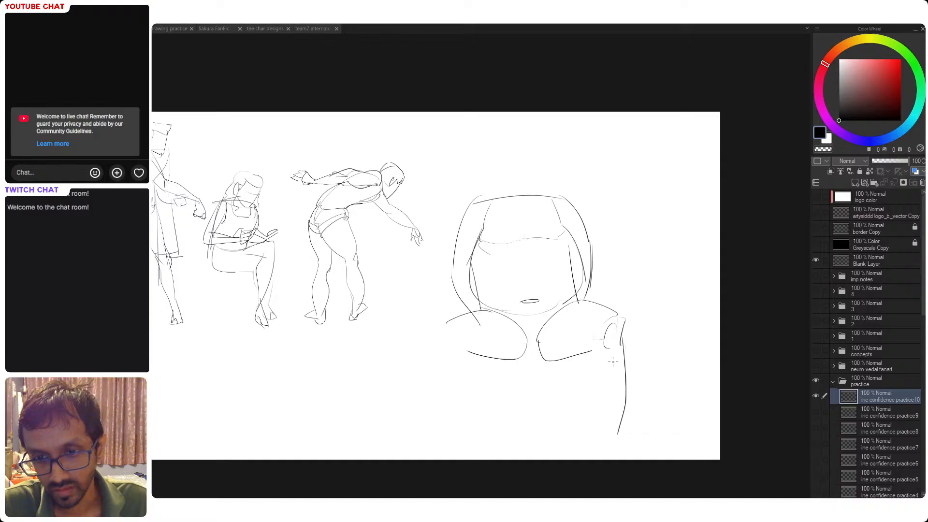
- Draw the inner calf contour of the leg farthest from the bending figure and the outer contour of the other lower leg
{"action": "left_click_drag", "start_coordinate": [594, 351], "coordinate": [609, 444]}
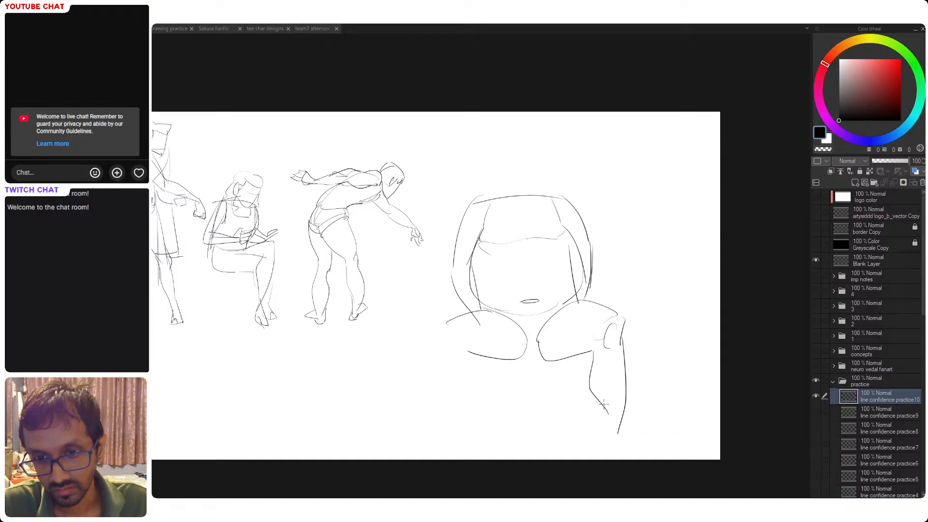
{"action": "key", "text": "ctrl+z"}
{"action": "left_click_drag", "start_coordinate": [603, 405], "coordinate": [605, 427]}
{"action": "left_click_drag", "start_coordinate": [440, 327], "coordinate": [455, 430]}
{"action": "key", "text": "ctrl+z"}
{"action": "left_click_drag", "start_coordinate": [447, 381], "coordinate": [457, 434]}
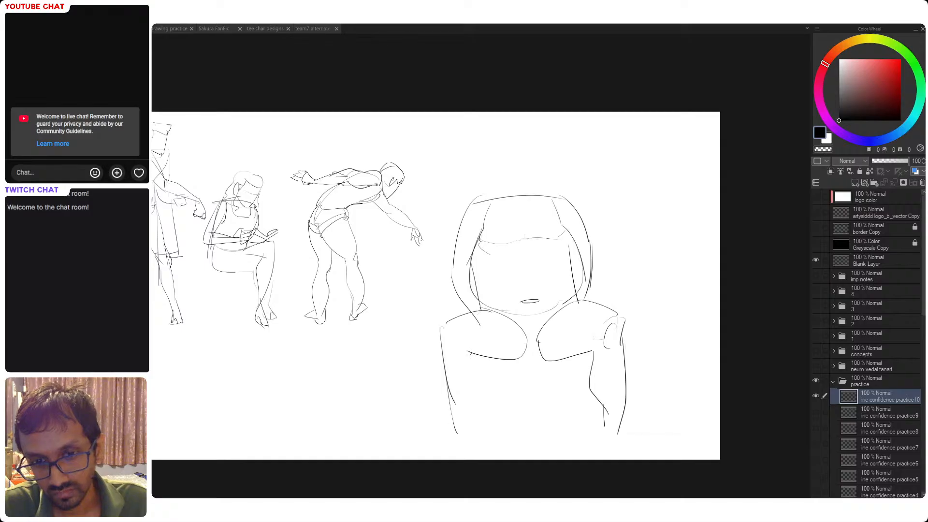
- Draw the inner calf contour of the leg nearest the bending figure and mark its kneecap with an oval
{"action": "left_click_drag", "start_coordinate": [474, 355], "coordinate": [473, 418]}
{"action": "key", "text": "ctrl+z"}
{"action": "mouse_move", "coordinate": [473, 354]}
{"action": "left_mouse_down"}
{"action": "mouse_move", "coordinate": [482, 445]}
{"action": "mouse_move", "coordinate": [474, 414]}
{"action": "mouse_move", "coordinate": [480, 434]}
{"action": "left_mouse_up"}
{"action": "key", "text": "ctrl+z"}
{"action": "key", "text": "ctrl+z"}
{"action": "key", "text": "ctrl+z"}
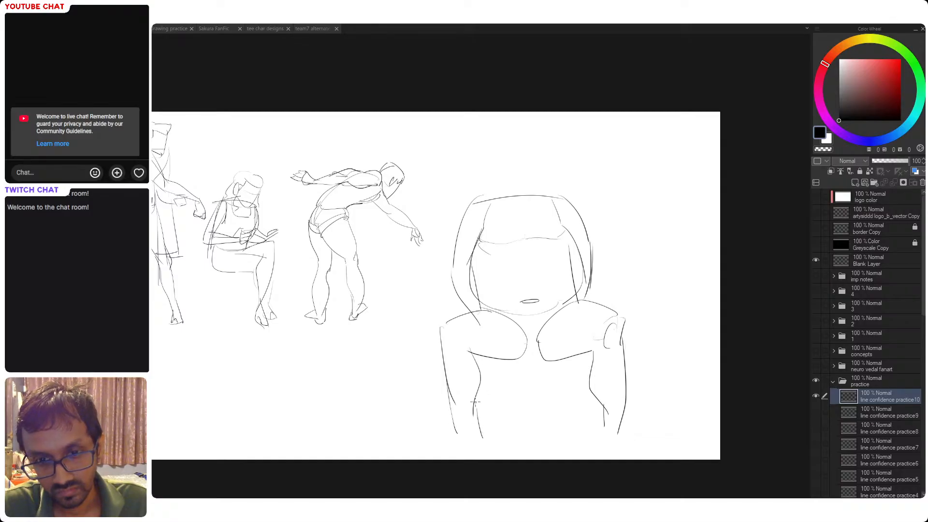
{"action": "left_click_drag", "start_coordinate": [475, 400], "coordinate": [474, 430]}
{"action": "key", "text": "ctrl+z"}
{"action": "key", "text": "ctrl+z"}
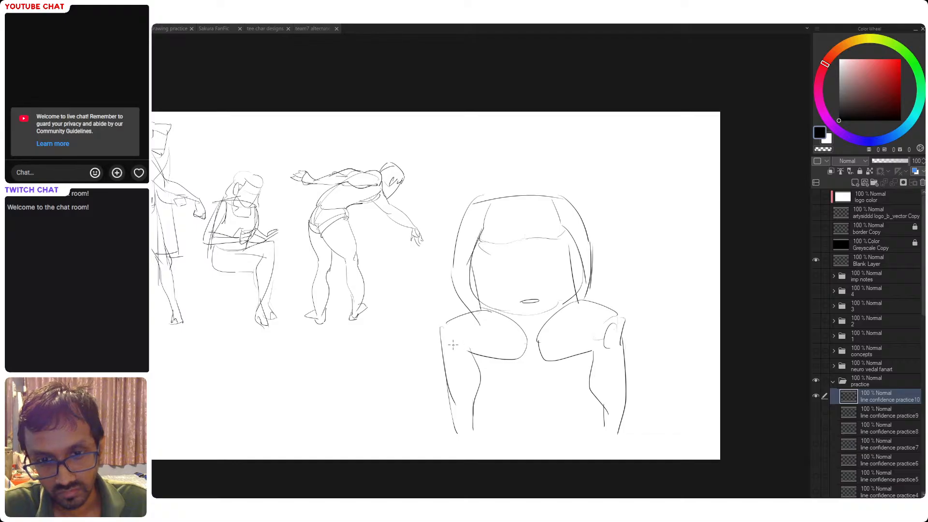
{"action": "left_click_drag", "start_coordinate": [452, 325], "coordinate": [462, 358]}
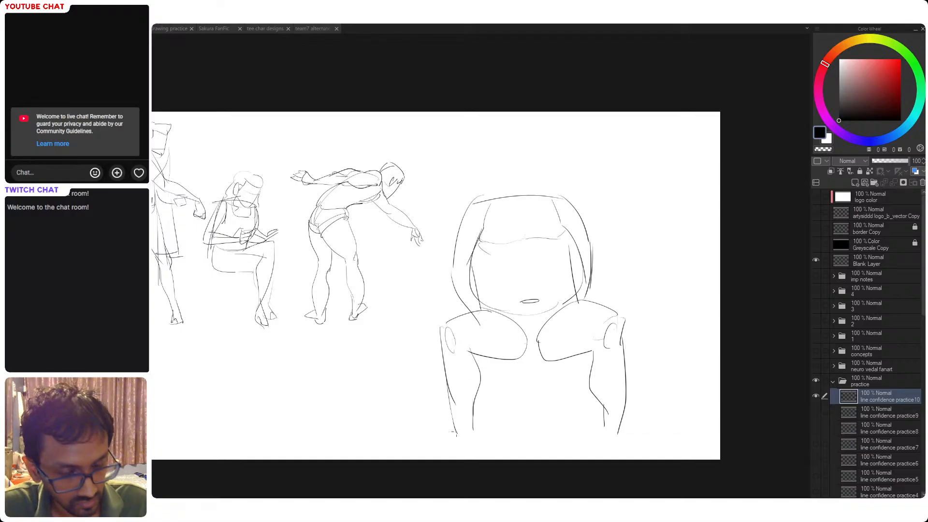
- Draw both feet with their toes pointing outward at the ends of the lower legs
{"action": "left_click_drag", "start_coordinate": [463, 426], "coordinate": [439, 445]}
{"action": "key", "text": "ctrl+z"}
{"action": "mouse_move", "coordinate": [467, 412]}
{"action": "left_mouse_down"}
{"action": "mouse_move", "coordinate": [478, 443]}
{"action": "mouse_move", "coordinate": [458, 442]}
{"action": "mouse_move", "coordinate": [448, 458]}
{"action": "mouse_move", "coordinate": [453, 444]}
{"action": "mouse_move", "coordinate": [446, 456]}
{"action": "mouse_move", "coordinate": [460, 449]}
{"action": "mouse_move", "coordinate": [440, 452]}
{"action": "left_mouse_up"}
{"action": "key", "text": "ctrl+z"}
{"action": "key", "text": "ctrl+z"}
{"action": "key", "text": "ctrl+z"}
{"action": "key", "text": "ctrl+z"}
{"action": "key", "text": "ctrl+z"}
{"action": "mouse_move", "coordinate": [602, 442]}
{"action": "left_mouse_down"}
{"action": "mouse_move", "coordinate": [645, 448]}
{"action": "mouse_move", "coordinate": [610, 452]}
{"action": "left_mouse_up"}
{"action": "key", "text": "ctrl+z"}
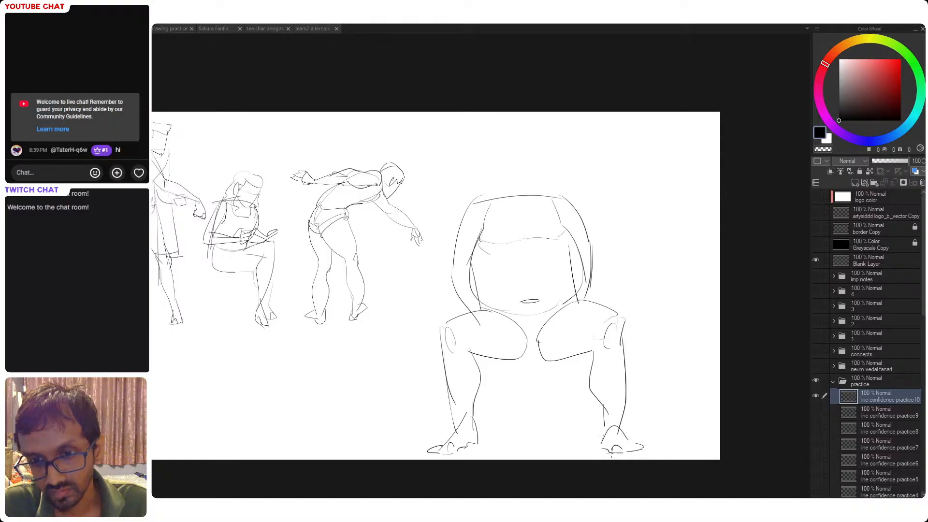
- Join the thighs with a short crotch curve and strengthen the outer contour of the knee nearest the bending figure
{"action": "left_click_drag", "start_coordinate": [518, 255], "coordinate": [509, 260]}
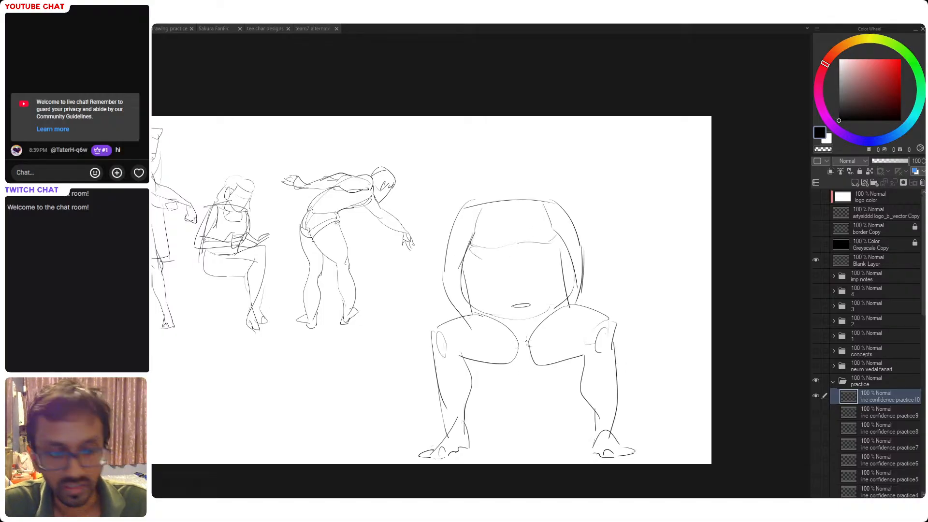
{"action": "left_click_drag", "start_coordinate": [518, 361], "coordinate": [532, 360]}
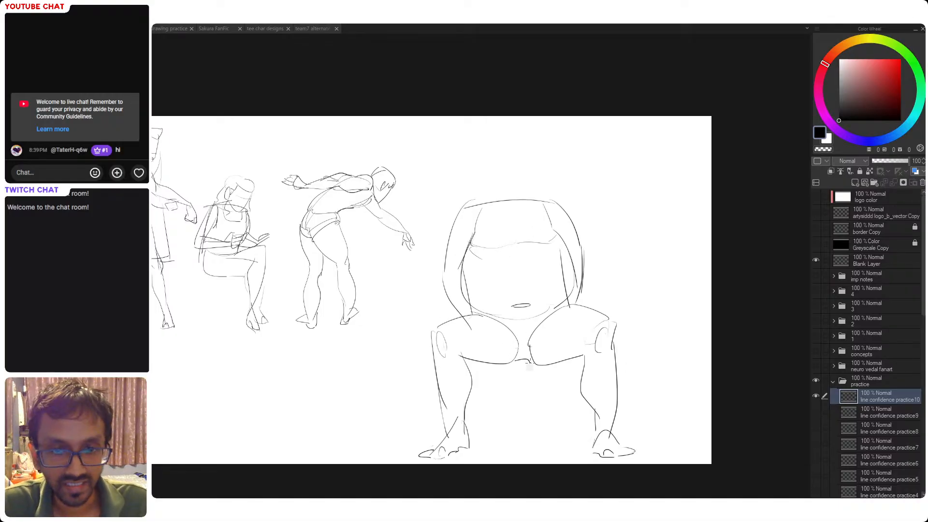
{"action": "left_click_drag", "start_coordinate": [429, 328], "coordinate": [434, 366]}
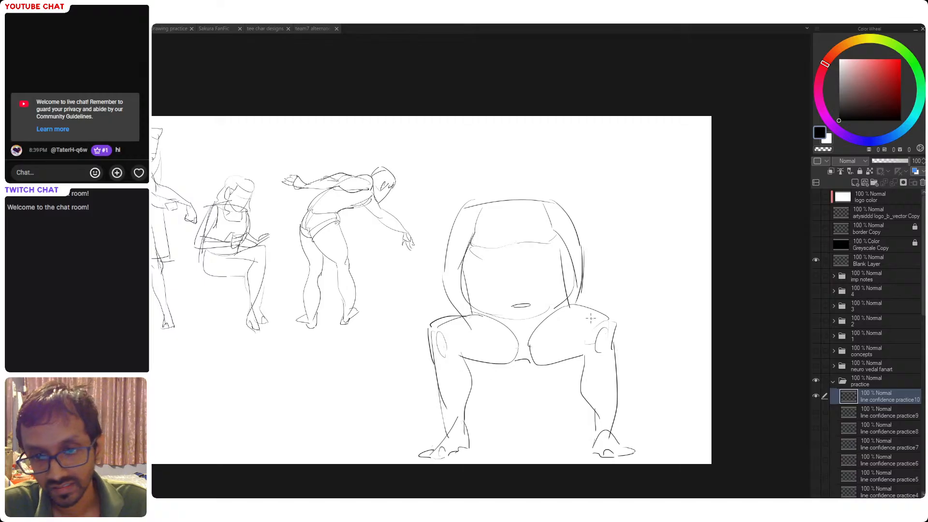
{"action": "left_click_drag", "start_coordinate": [518, 227], "coordinate": [540, 228]}
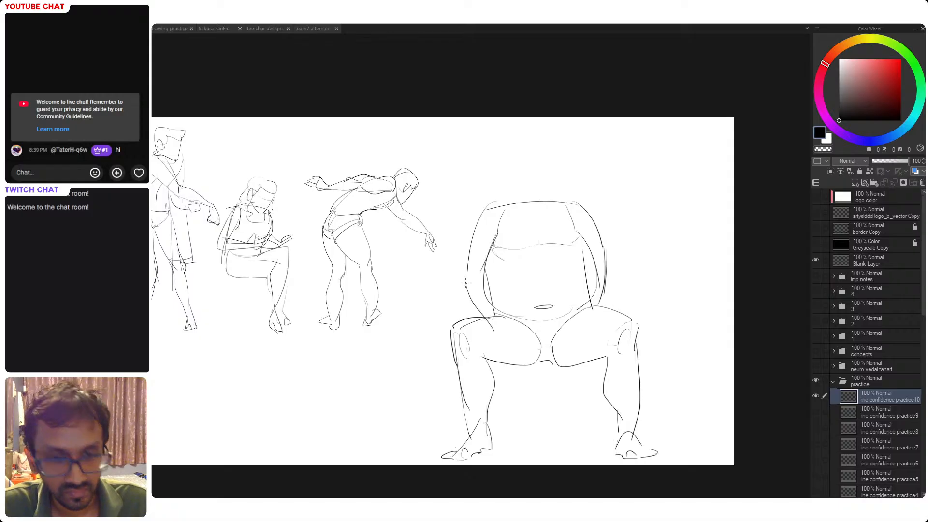
{"action": "mouse_move", "coordinate": [487, 206]}
{"action": "left_mouse_down"}
{"action": "mouse_move", "coordinate": [458, 270]}
{"action": "mouse_move", "coordinate": [459, 311]}
{"action": "left_mouse_up"}
{"action": "left_click_drag", "start_coordinate": [487, 268], "coordinate": [468, 315]}
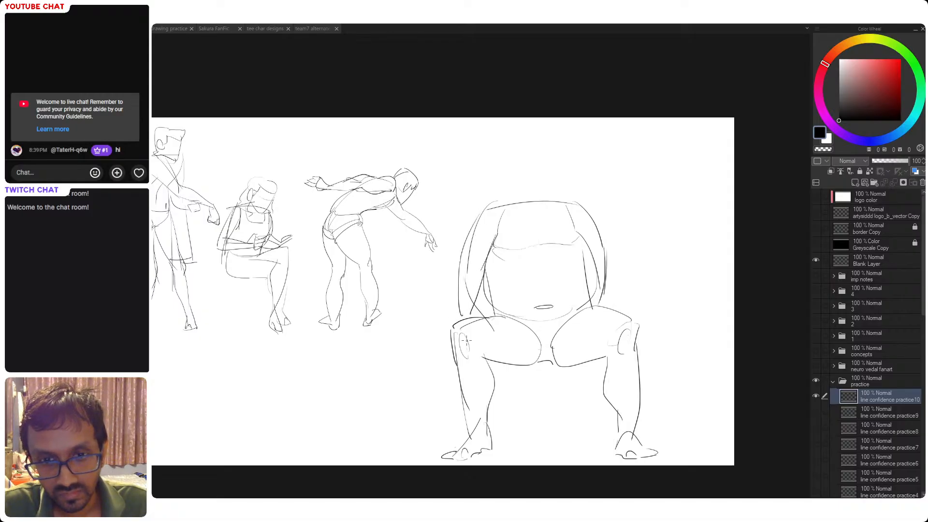
{"action": "key", "text": "ctrl+z"}
{"action": "key", "text": "ctrl+z"}
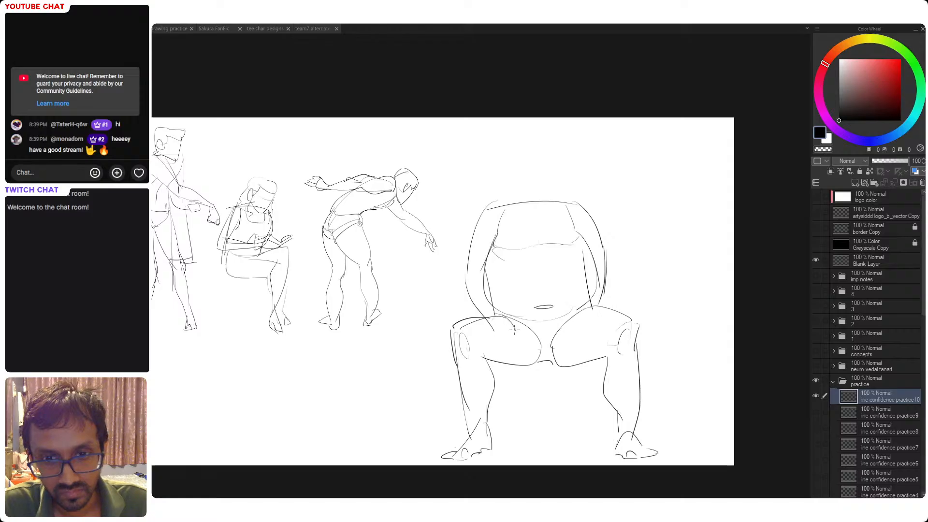
- Draw both hands resting on the seated figure's thighs, with wrist and finger lines
{"action": "left_click_drag", "start_coordinate": [500, 313], "coordinate": [513, 334]}
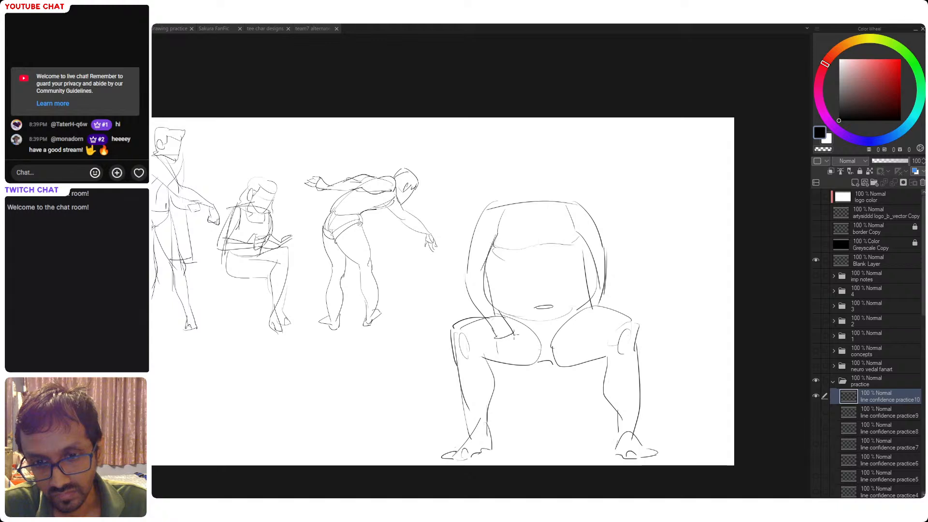
{"action": "left_click_drag", "start_coordinate": [503, 345], "coordinate": [492, 357]}
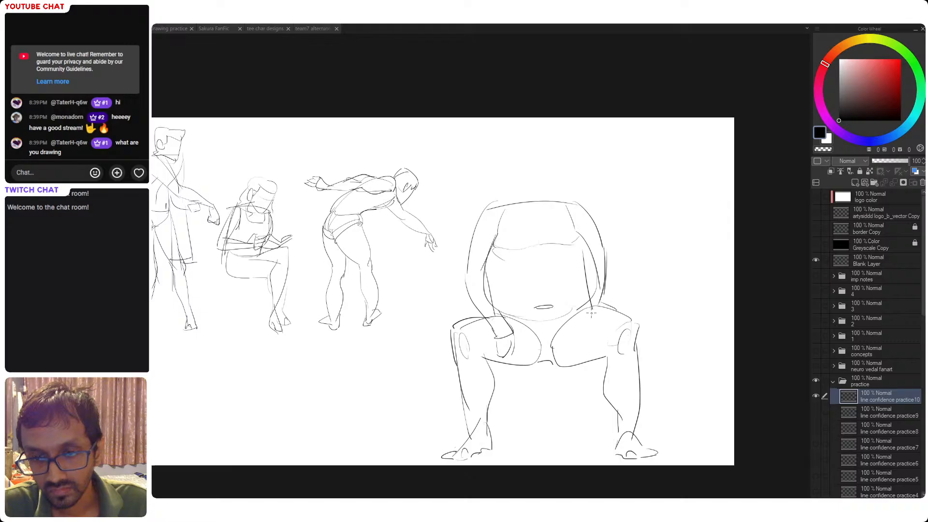
{"action": "left_click_drag", "start_coordinate": [592, 313], "coordinate": [586, 325]}
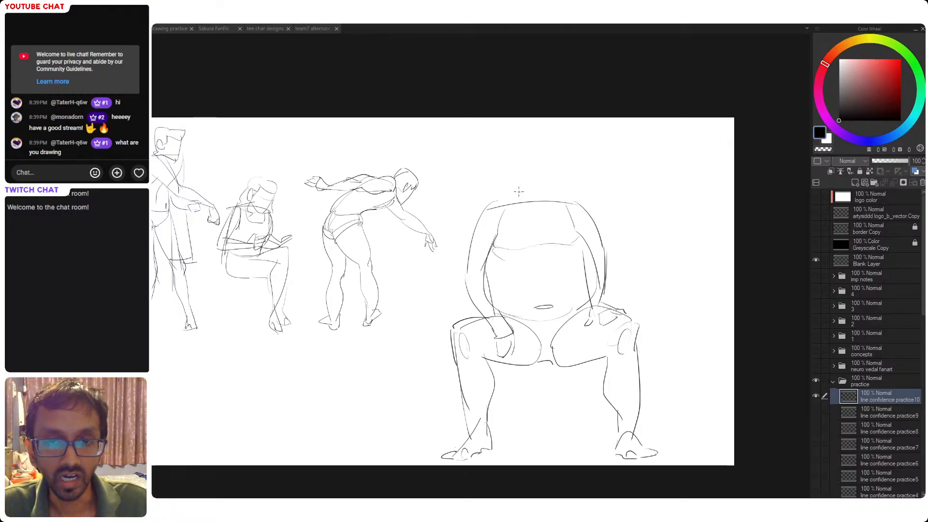
- Redraw the shoulder line across the top of the torso and add both sides of the neck above it
{"action": "scroll", "coordinate": [519, 192], "scroll_direction": "up", "scroll_amount": 1}
{"action": "mouse_move", "coordinate": [486, 216]}
{"action": "left_mouse_down"}
{"action": "mouse_move", "coordinate": [520, 204]}
{"action": "mouse_move", "coordinate": [512, 204]}
{"action": "mouse_move", "coordinate": [579, 212]}
{"action": "left_mouse_up"}
{"action": "key", "text": "ctrl+z"}
{"action": "key", "text": "ctrl+z"}
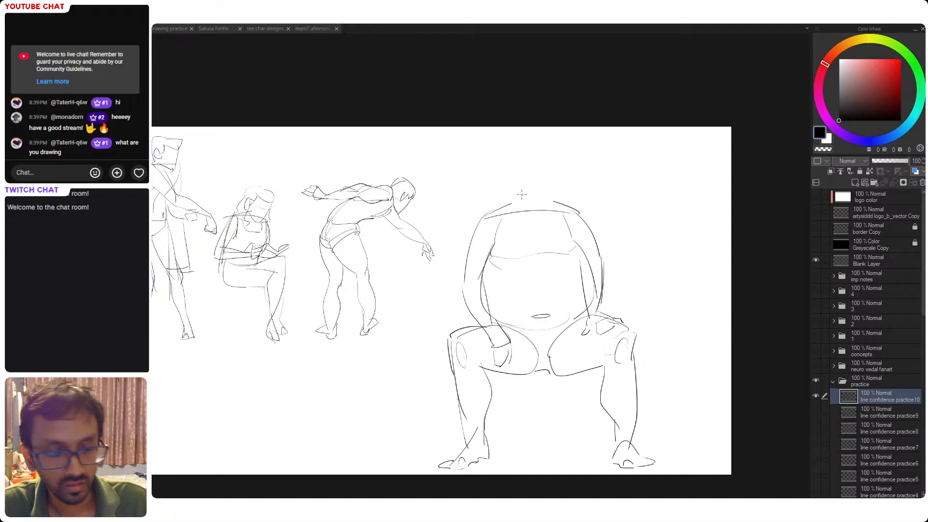
{"action": "key", "text": "ctrl+z"}
{"action": "mouse_move", "coordinate": [517, 189]}
{"action": "left_mouse_down"}
{"action": "mouse_move", "coordinate": [515, 207]}
{"action": "mouse_move", "coordinate": [555, 209]}
{"action": "left_mouse_up"}
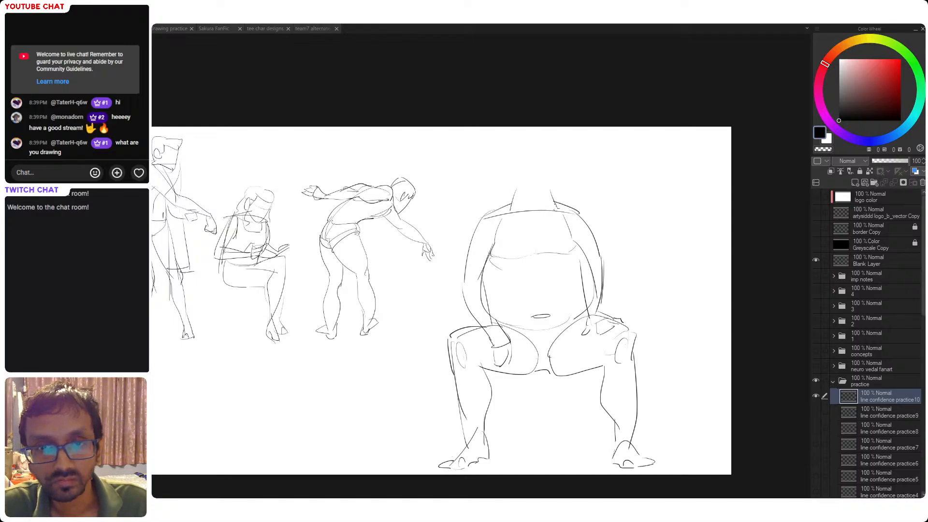
- Draw the front-facing head above the neck with jaw and rounded skull, and add the hairline framing the face
{"action": "mouse_move", "coordinate": [513, 166]}
{"action": "left_mouse_down"}
{"action": "mouse_move", "coordinate": [522, 201]}
{"action": "mouse_move", "coordinate": [508, 185]}
{"action": "mouse_move", "coordinate": [547, 201]}
{"action": "left_mouse_up"}
{"action": "key", "text": "ctrl+z"}
{"action": "left_click_drag", "start_coordinate": [551, 159], "coordinate": [556, 196]}
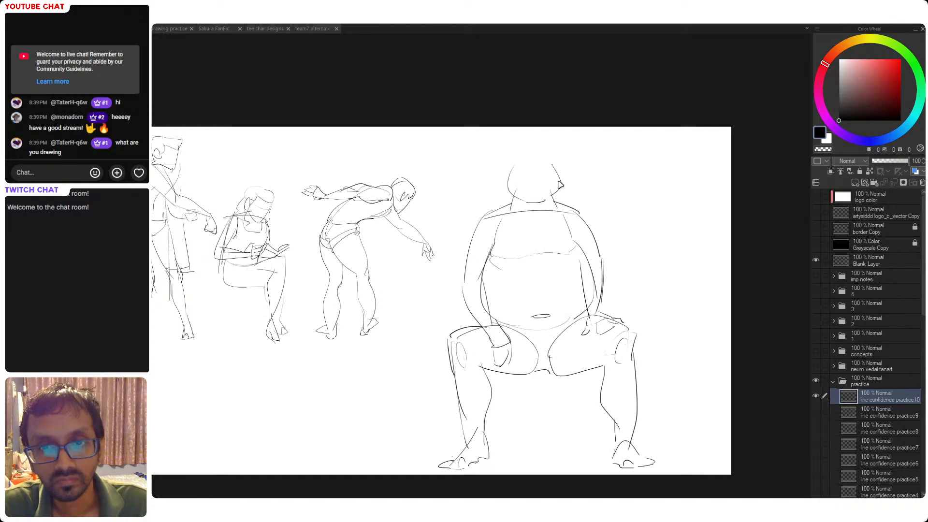
{"action": "key", "text": "ctrl+z"}
{"action": "mouse_move", "coordinate": [550, 162]}
{"action": "left_mouse_down"}
{"action": "mouse_move", "coordinate": [554, 189]}
{"action": "mouse_move", "coordinate": [546, 161]}
{"action": "mouse_move", "coordinate": [555, 170]}
{"action": "left_mouse_up"}
{"action": "key", "text": "ctrl+z"}
{"action": "key", "text": "ctrl+z"}
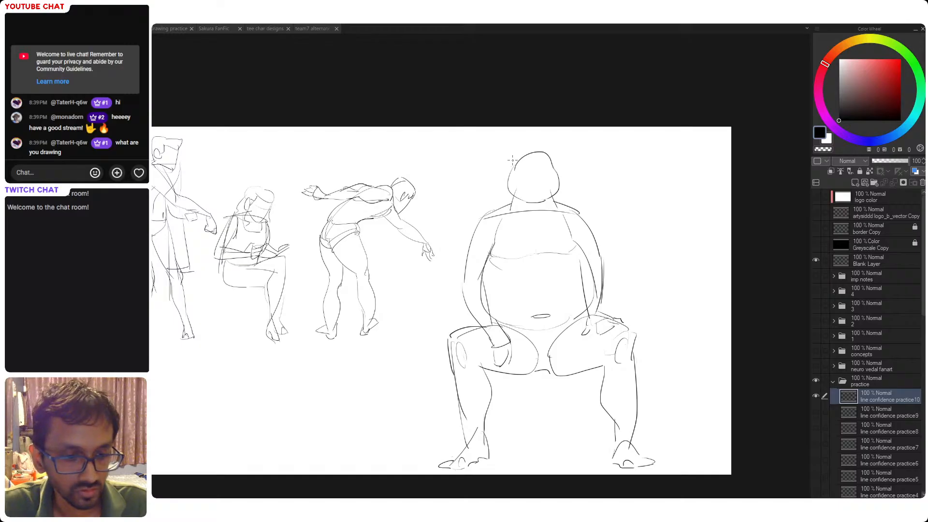
{"action": "mouse_move", "coordinate": [509, 164]}
{"action": "left_mouse_down"}
{"action": "mouse_move", "coordinate": [546, 146]}
{"action": "mouse_move", "coordinate": [561, 183]}
{"action": "left_mouse_up"}
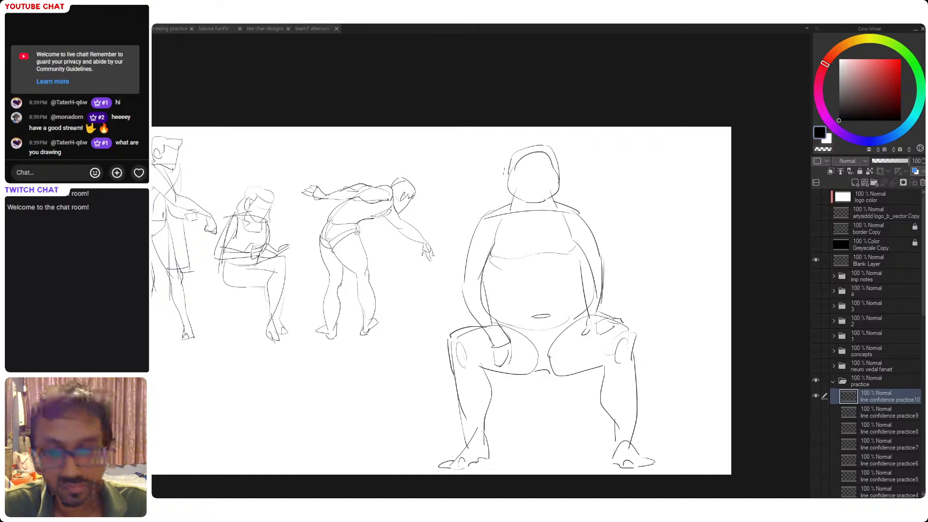
- Add ears and a short mouth line to the heavy seated figure's head, and refine both arms with rounded elbow contours
{"action": "left_click_drag", "start_coordinate": [509, 165], "coordinate": [507, 183]}
{"action": "mouse_move", "coordinate": [557, 165]}
{"action": "left_mouse_down"}
{"action": "mouse_move", "coordinate": [561, 183]}
{"action": "mouse_move", "coordinate": [547, 183]}
{"action": "left_mouse_up"}
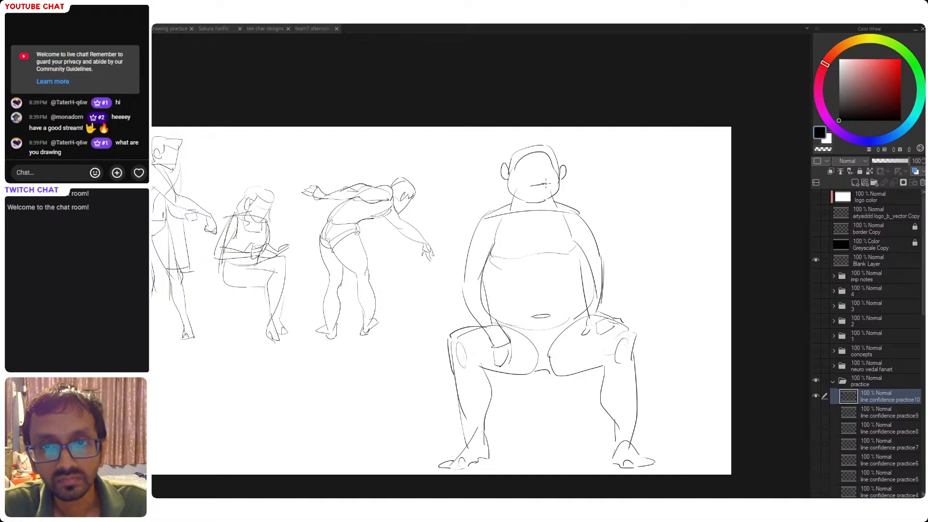
{"action": "left_click_drag", "start_coordinate": [513, 228], "coordinate": [504, 206]}
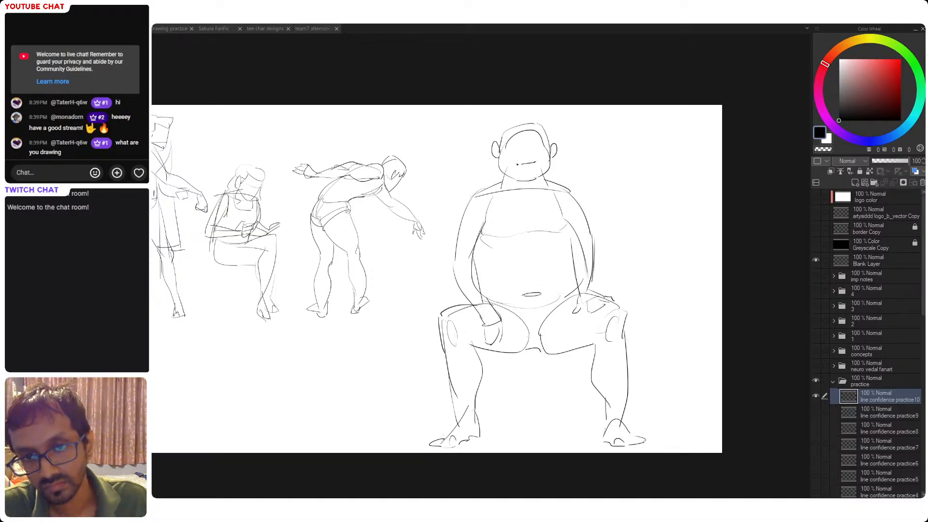
{"action": "left_click_drag", "start_coordinate": [571, 245], "coordinate": [575, 288]}
{"action": "key", "text": "ctrl+z"}
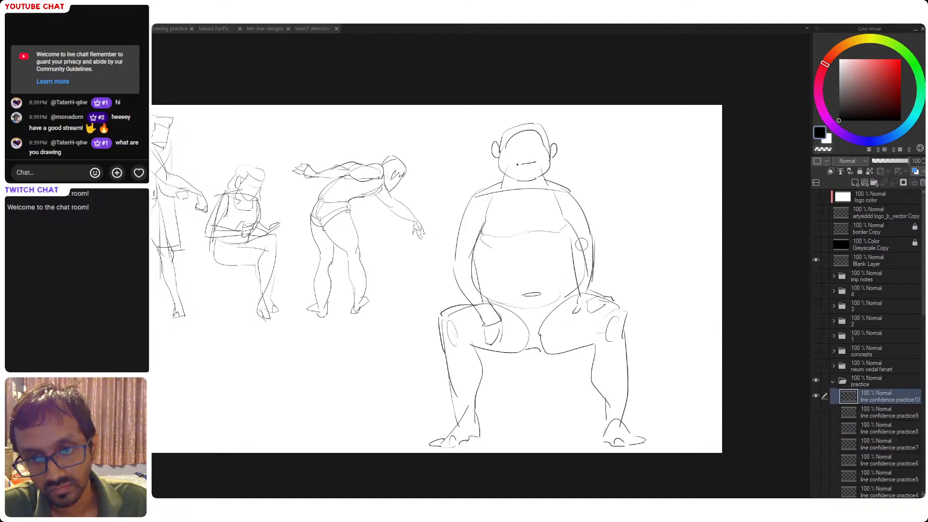
{"action": "left_click_drag", "start_coordinate": [578, 237], "coordinate": [586, 282]}
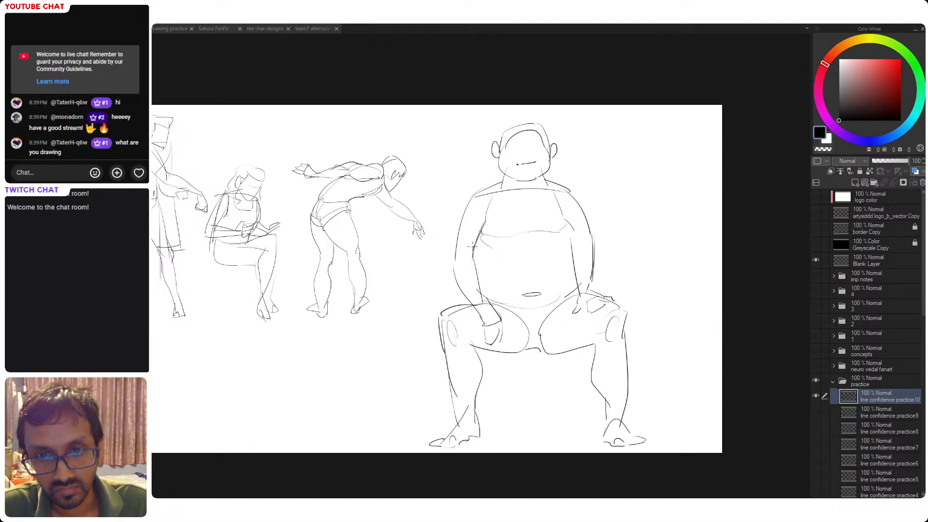
{"action": "mouse_move", "coordinate": [462, 218]}
{"action": "left_mouse_down"}
{"action": "mouse_move", "coordinate": [449, 262]}
{"action": "mouse_move", "coordinate": [459, 280]}
{"action": "left_mouse_up"}
{"action": "left_click_drag", "start_coordinate": [585, 235], "coordinate": [597, 256]}
- Draw a stool beneath the heavy seated figure with doubled vertical legs and connecting bars near the floor
{"action": "scroll", "coordinate": [563, 340], "scroll_direction": "down", "scroll_amount": 2}
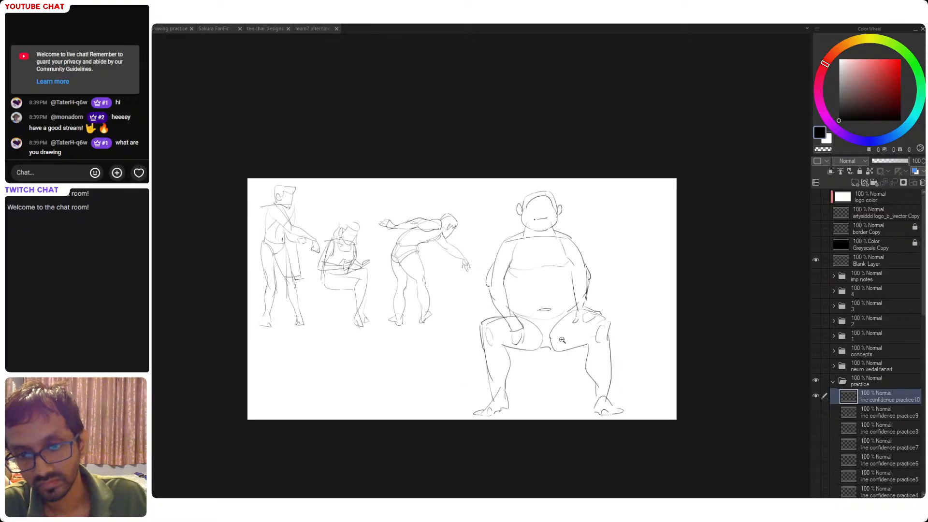
{"action": "left_click_drag", "start_coordinate": [549, 336], "coordinate": [536, 334]}
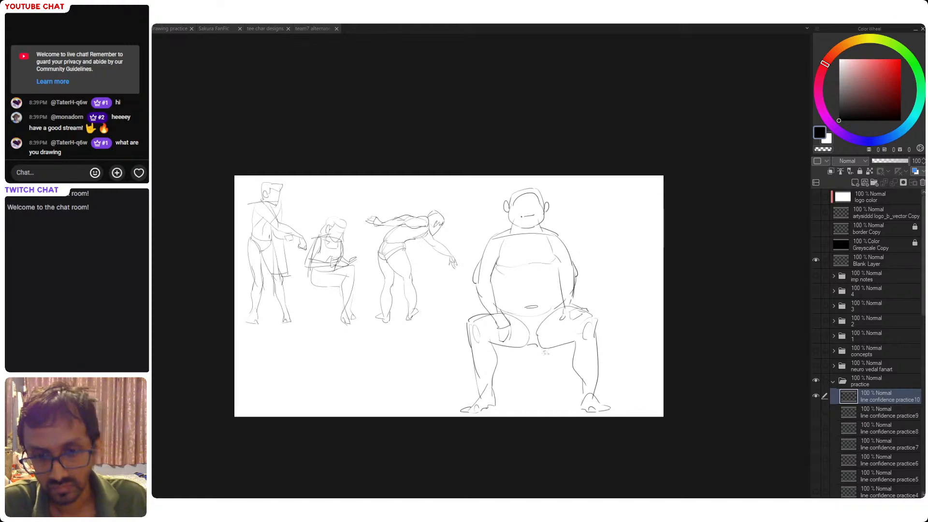
{"action": "left_click_drag", "start_coordinate": [547, 349], "coordinate": [552, 409]}
{"action": "key", "text": "ctrl+z"}
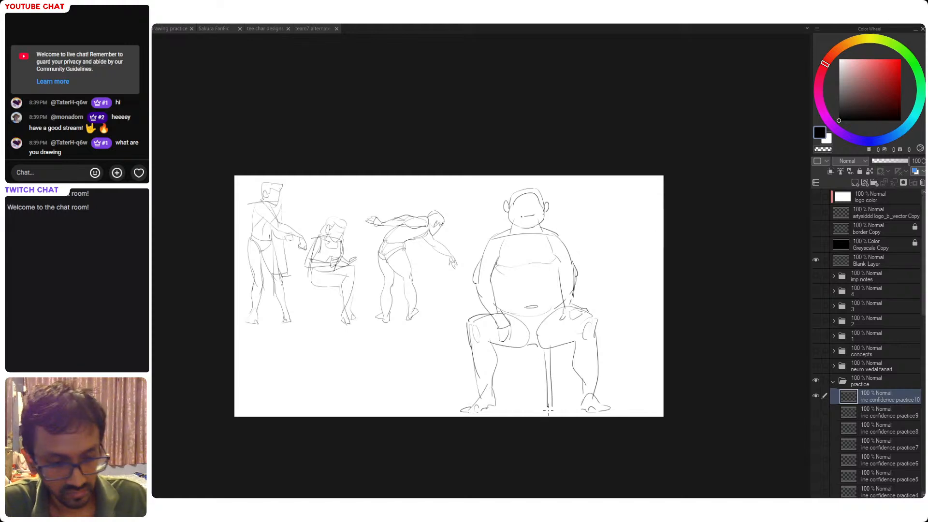
{"action": "left_click_drag", "start_coordinate": [522, 350], "coordinate": [527, 407]}
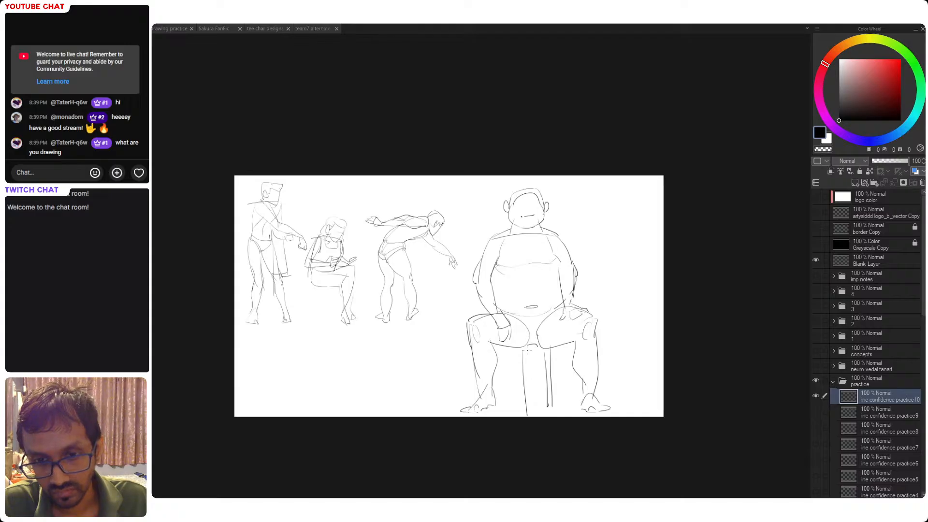
{"action": "mouse_move", "coordinate": [527, 350]}
{"action": "left_mouse_down"}
{"action": "mouse_move", "coordinate": [531, 415]}
{"action": "mouse_move", "coordinate": [524, 408]}
{"action": "left_mouse_up"}
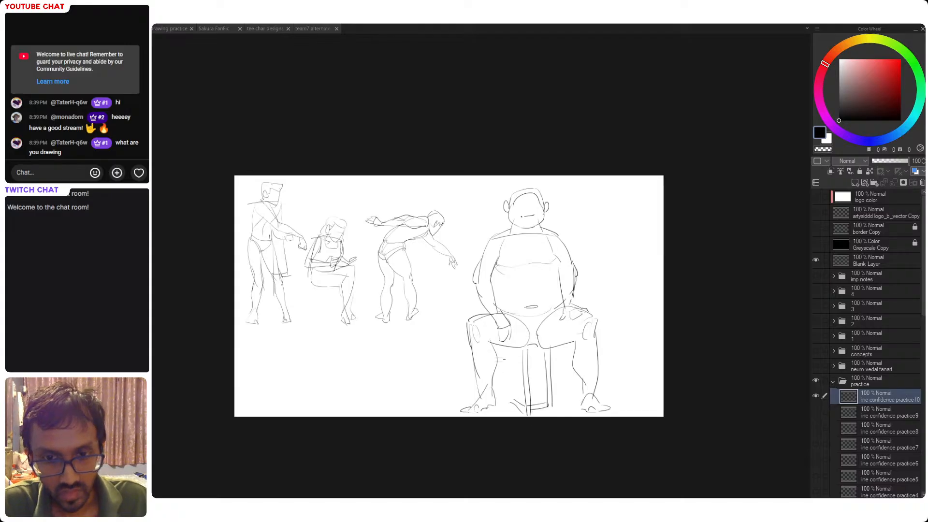
{"action": "key", "text": "ctrl+z"}
{"action": "mouse_move", "coordinate": [499, 350]}
{"action": "left_mouse_down"}
{"action": "mouse_move", "coordinate": [496, 412]}
{"action": "mouse_move", "coordinate": [517, 393]}
{"action": "mouse_move", "coordinate": [506, 392]}
{"action": "left_mouse_up"}
{"action": "key", "text": "ctrl+z"}
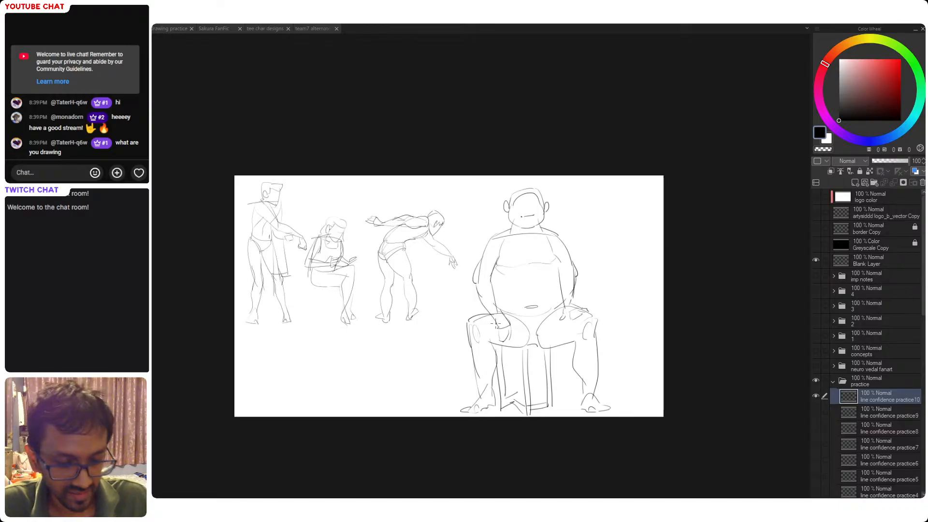
- Select the heavy seated figure with its stool, scale it down to match the others and place it beside the bending figure
{"action": "mouse_move", "coordinate": [555, 162]}
{"action": "left_mouse_down"}
{"action": "mouse_move", "coordinate": [460, 257]}
{"action": "mouse_move", "coordinate": [667, 377]}
{"action": "mouse_move", "coordinate": [561, 165]}
{"action": "left_mouse_up"}
{"action": "key", "text": "ctrl+t"}
{"action": "mouse_move", "coordinate": [660, 295]}
{"action": "left_mouse_down"}
{"action": "mouse_move", "coordinate": [557, 315]}
{"action": "mouse_move", "coordinate": [549, 295]}
{"action": "mouse_move", "coordinate": [556, 299]}
{"action": "left_mouse_up"}
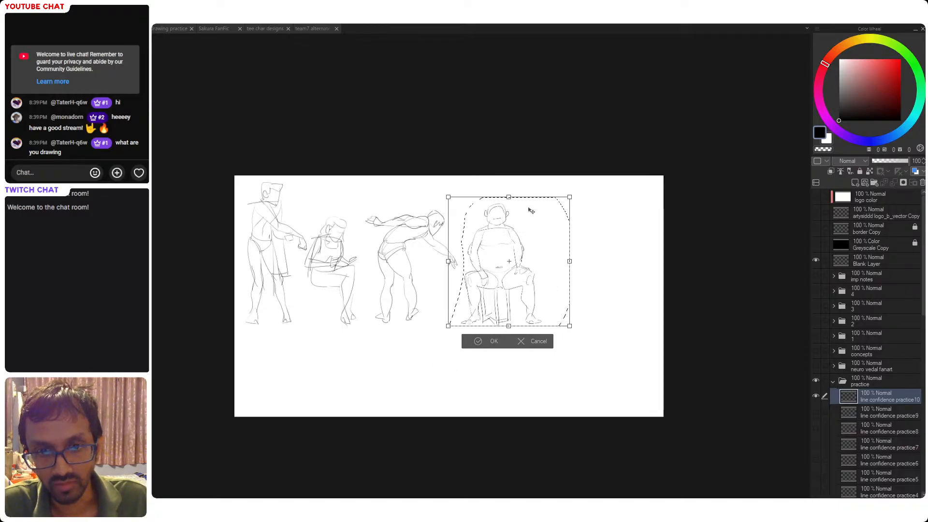
{"action": "left_click_drag", "start_coordinate": [509, 197], "coordinate": [508, 221]}
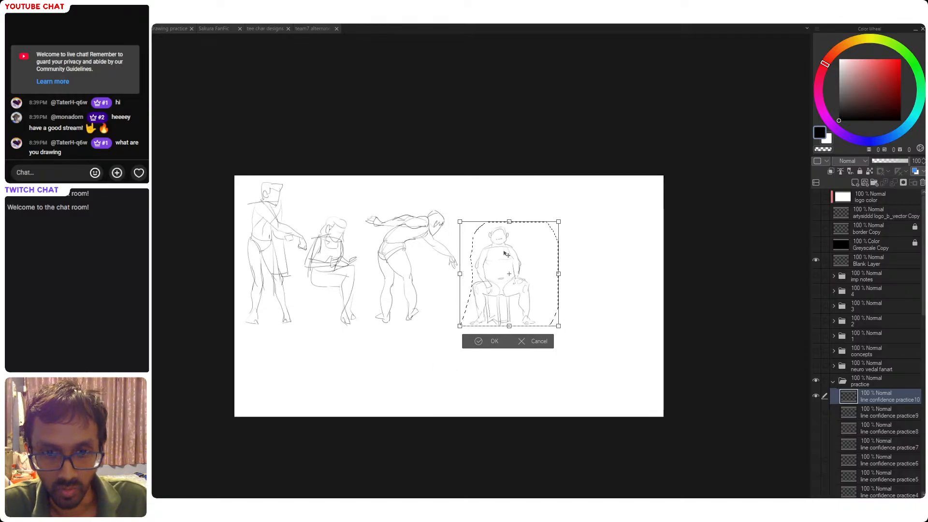
{"action": "left_click_drag", "start_coordinate": [507, 253], "coordinate": [494, 251]}
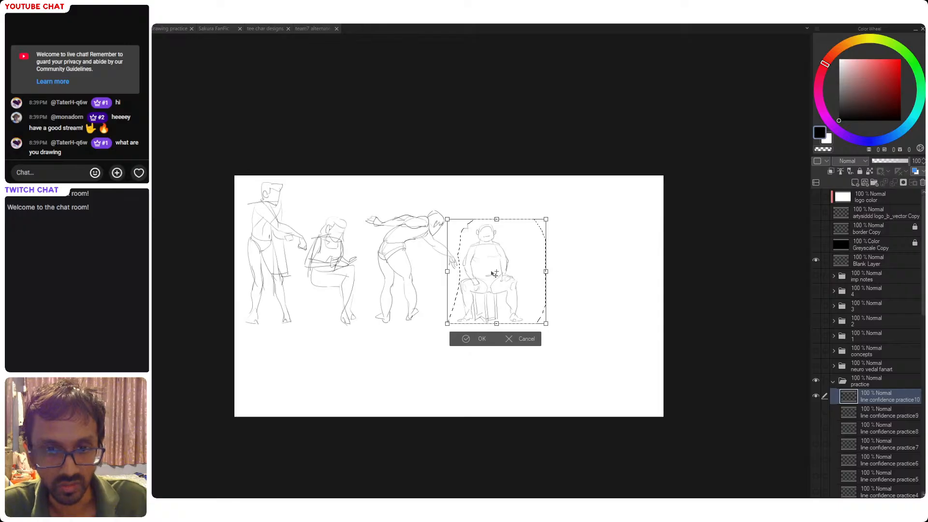
{"action": "key", "text": "Return"}
- Sketch a new figure's torso in the empty space beside the stool figure, with shoulder line, tapered sides, curved waist and protruding hip
{"action": "scroll", "coordinate": [447, 333], "scroll_direction": "up", "scroll_amount": 5}
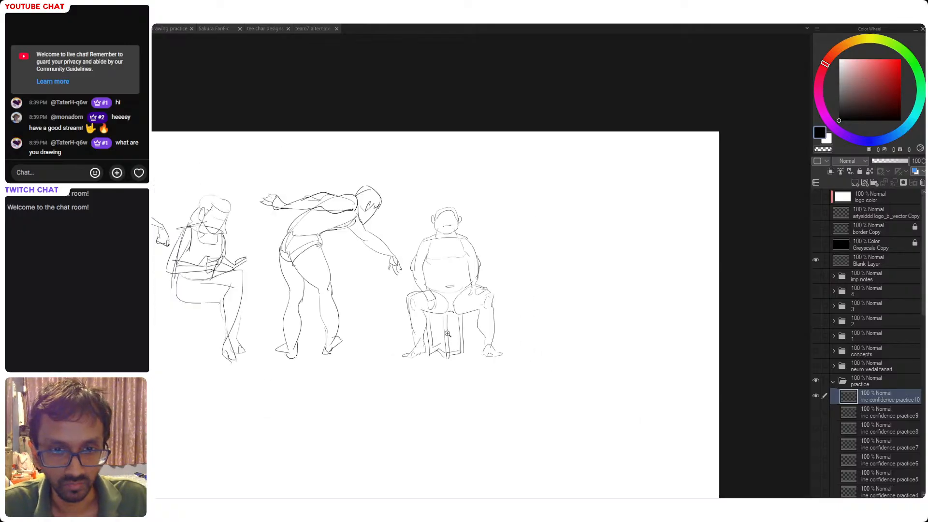
{"action": "scroll", "coordinate": [447, 334], "scroll_direction": "down", "scroll_amount": 3}
{"action": "left_click_drag", "start_coordinate": [543, 299], "coordinate": [509, 300]}
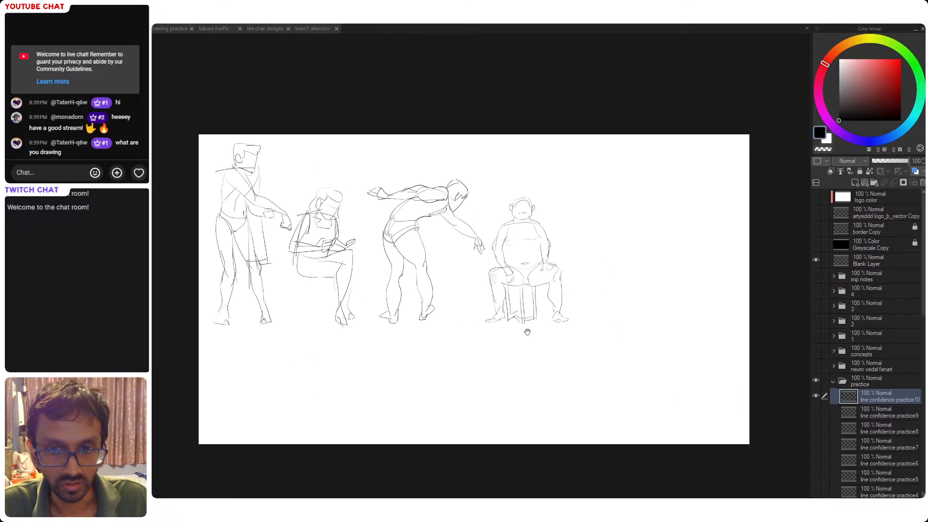
{"action": "left_click_drag", "start_coordinate": [528, 332], "coordinate": [444, 343]}
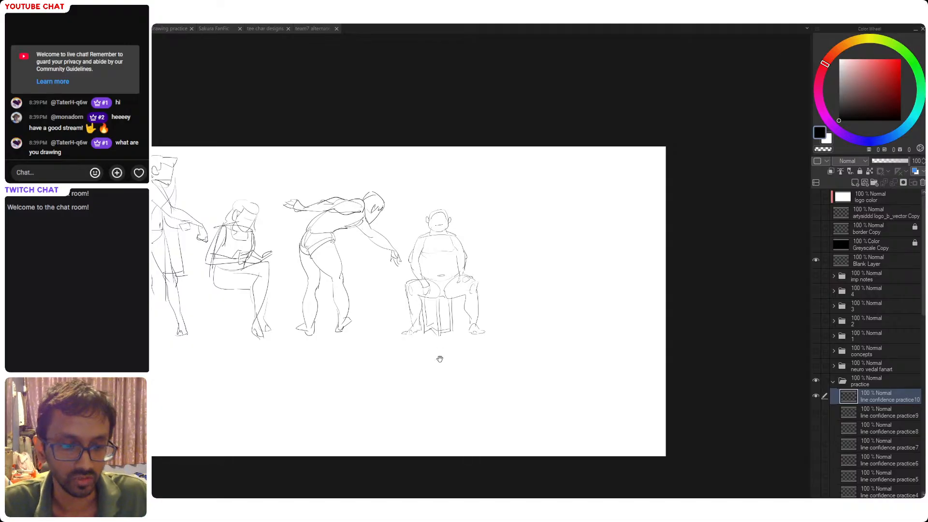
{"action": "left_click_drag", "start_coordinate": [437, 358], "coordinate": [464, 369]}
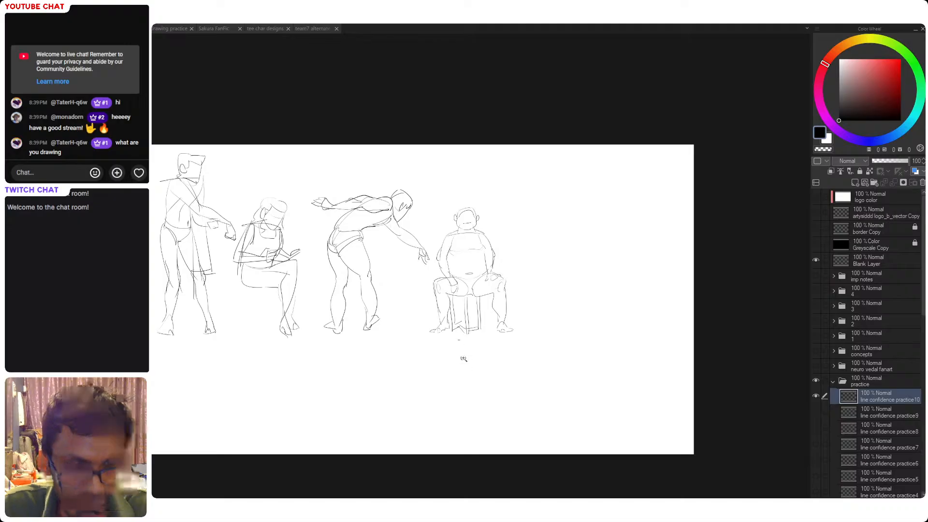
{"action": "scroll", "coordinate": [493, 379], "scroll_direction": "right", "scroll_amount": 1}
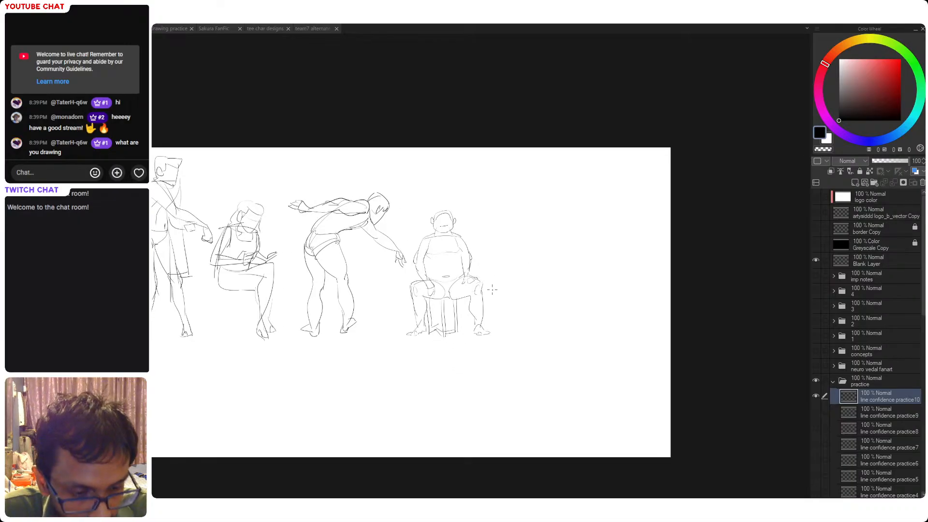
{"action": "mouse_move", "coordinate": [562, 265]}
{"action": "left_mouse_down"}
{"action": "mouse_move", "coordinate": [592, 279]}
{"action": "mouse_move", "coordinate": [599, 271]}
{"action": "left_mouse_up"}
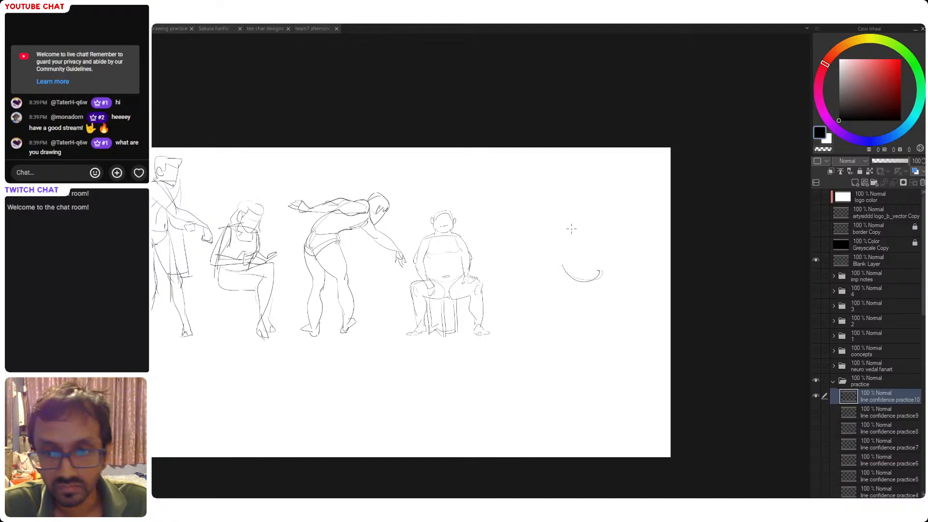
{"action": "mouse_move", "coordinate": [560, 225]}
{"action": "left_mouse_down"}
{"action": "mouse_move", "coordinate": [614, 222]}
{"action": "mouse_move", "coordinate": [562, 267]}
{"action": "left_mouse_up"}
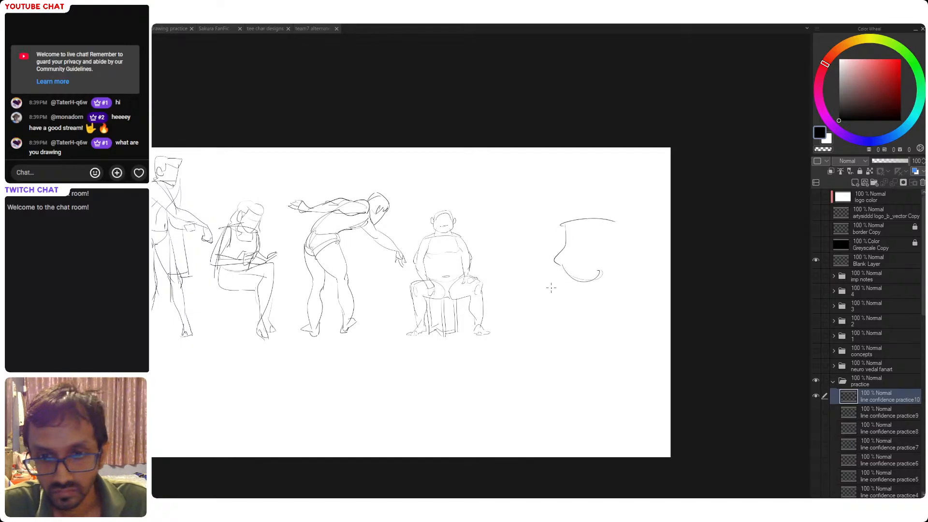
{"action": "mouse_move", "coordinate": [612, 223]}
{"action": "left_mouse_down"}
{"action": "mouse_move", "coordinate": [593, 255]}
{"action": "mouse_move", "coordinate": [599, 276]}
{"action": "mouse_move", "coordinate": [596, 266]}
{"action": "mouse_move", "coordinate": [577, 315]}
{"action": "left_mouse_up"}
- Draw the new figure's bent thighs and both lower legs held close together
{"action": "left_click_drag", "start_coordinate": [599, 273], "coordinate": [624, 332]}
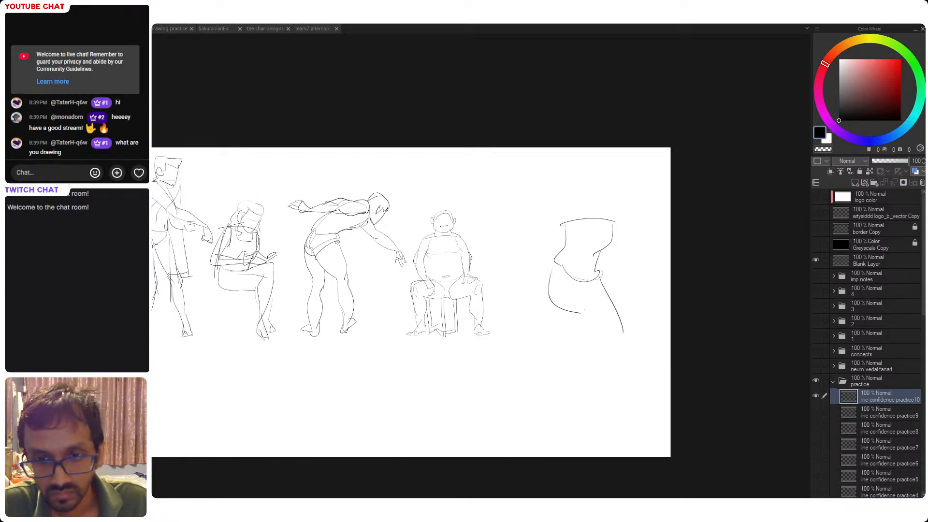
{"action": "left_click_drag", "start_coordinate": [586, 289], "coordinate": [611, 328]}
{"action": "key", "text": "ctrl+z"}
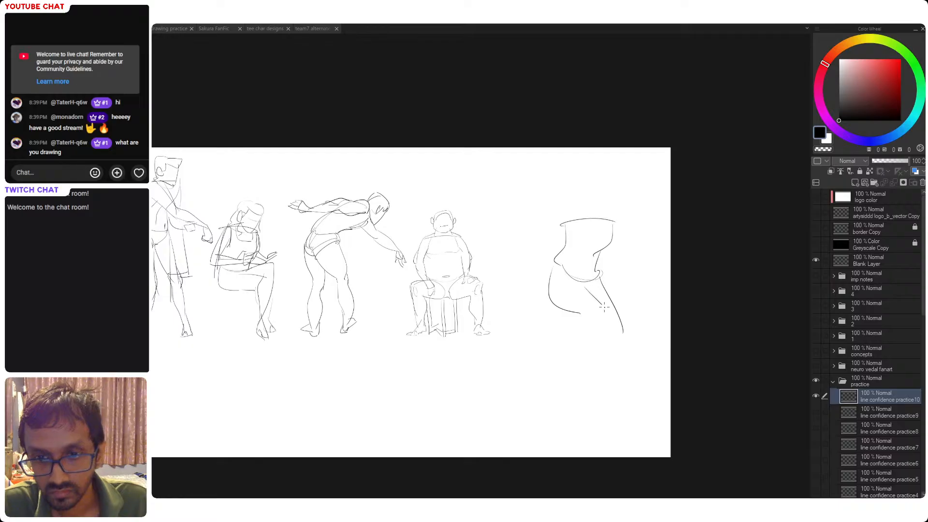
{"action": "mouse_move", "coordinate": [586, 289]}
{"action": "left_mouse_down"}
{"action": "mouse_move", "coordinate": [616, 330]}
{"action": "mouse_move", "coordinate": [590, 375]}
{"action": "left_mouse_up"}
{"action": "key", "text": "ctrl+z"}
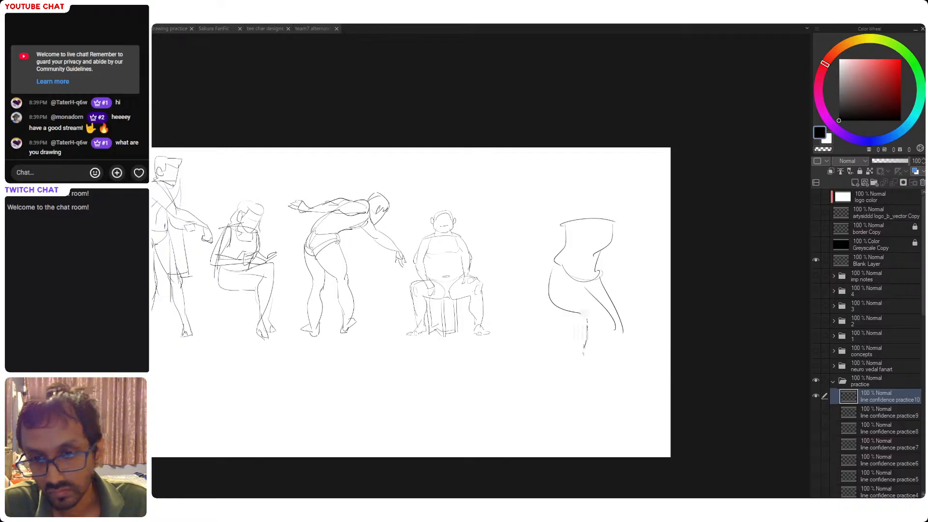
{"action": "left_click_drag", "start_coordinate": [580, 315], "coordinate": [588, 378]}
{"action": "left_click_drag", "start_coordinate": [610, 320], "coordinate": [597, 394]}
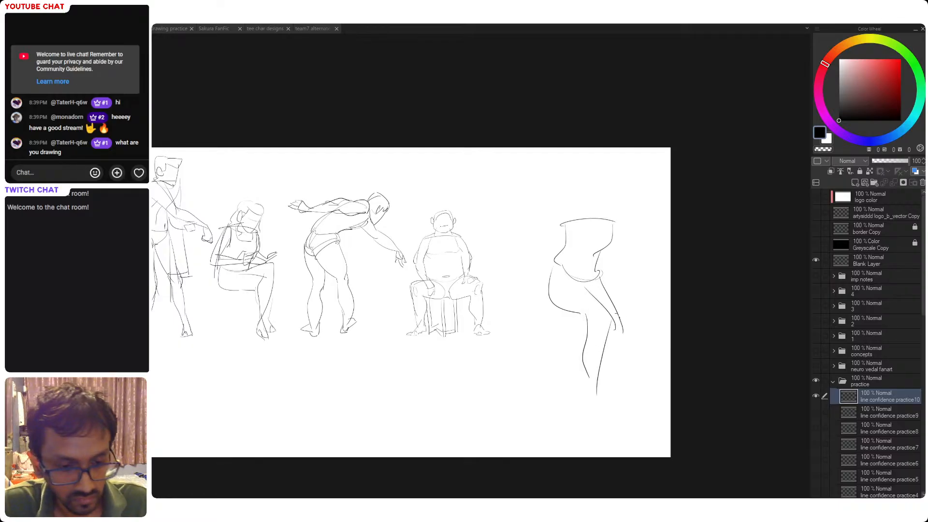
{"action": "mouse_move", "coordinate": [622, 329]}
{"action": "left_mouse_down"}
{"action": "mouse_move", "coordinate": [602, 382]}
{"action": "mouse_move", "coordinate": [609, 375]}
{"action": "left_mouse_up"}
{"action": "key", "text": "ctrl+z"}
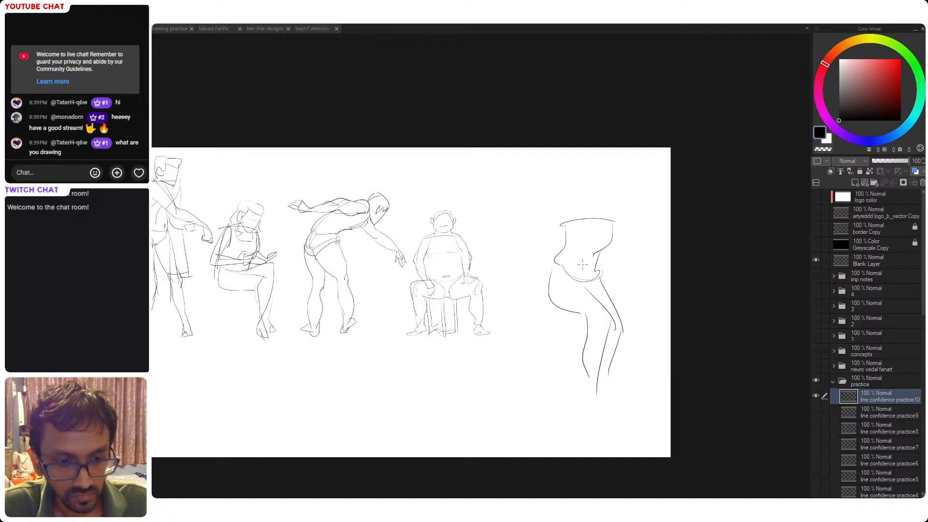
- Draw the new figure's upper arms and raised forearms bending up from the elbows towards the head
{"action": "mouse_move", "coordinate": [570, 218]}
{"action": "left_mouse_down"}
{"action": "mouse_move", "coordinate": [589, 249]}
{"action": "mouse_move", "coordinate": [568, 244]}
{"action": "mouse_move", "coordinate": [565, 257]}
{"action": "mouse_move", "coordinate": [580, 250]}
{"action": "mouse_move", "coordinate": [572, 251]}
{"action": "left_mouse_up"}
{"action": "key", "text": "ctrl+z"}
{"action": "key", "text": "ctrl+z"}
{"action": "key", "text": "ctrl+z"}
{"action": "mouse_move", "coordinate": [588, 217]}
{"action": "left_mouse_down"}
{"action": "mouse_move", "coordinate": [571, 252]}
{"action": "mouse_move", "coordinate": [591, 223]}
{"action": "mouse_move", "coordinate": [621, 246]}
{"action": "left_mouse_up"}
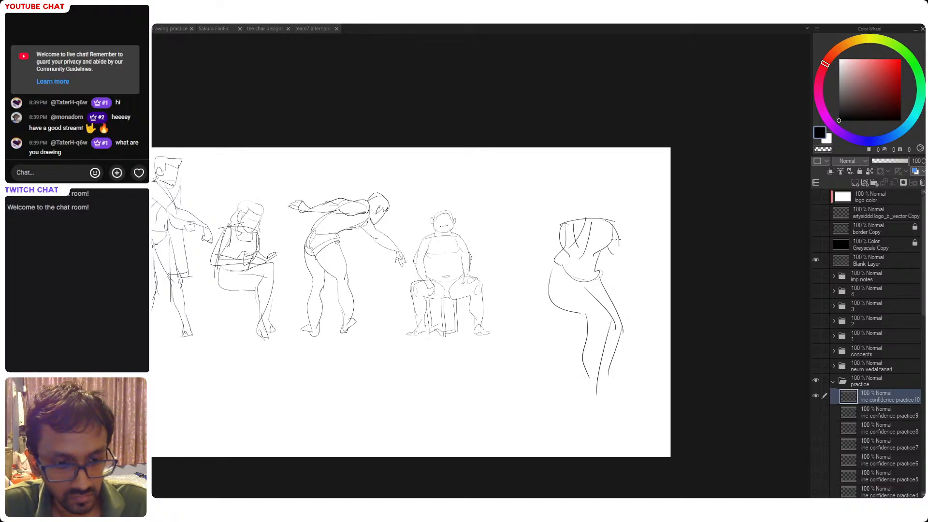
{"action": "left_click_drag", "start_coordinate": [619, 214], "coordinate": [613, 267]}
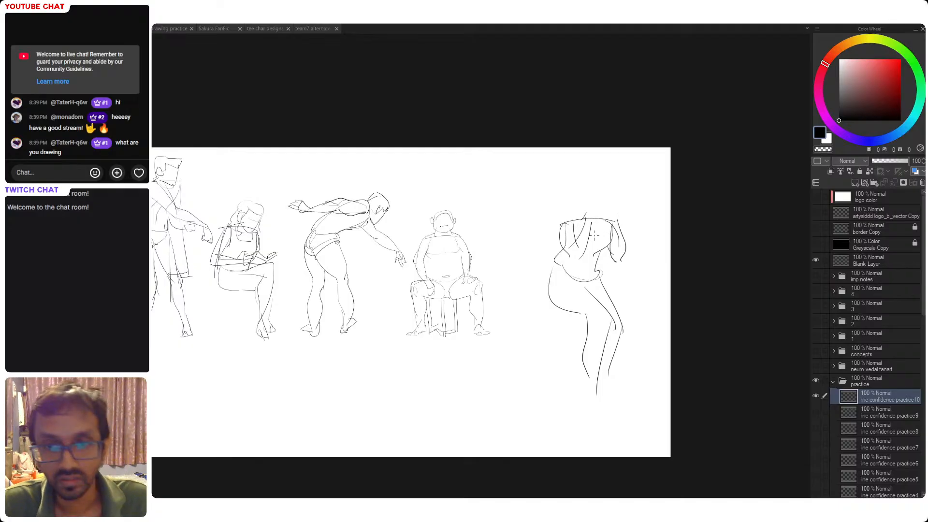
- Draw the bowed head above the raised forearms and add the first hand covering the side of the face
{"action": "mouse_move", "coordinate": [591, 232]}
{"action": "left_mouse_down"}
{"action": "mouse_move", "coordinate": [601, 215]}
{"action": "mouse_move", "coordinate": [620, 211]}
{"action": "left_mouse_up"}
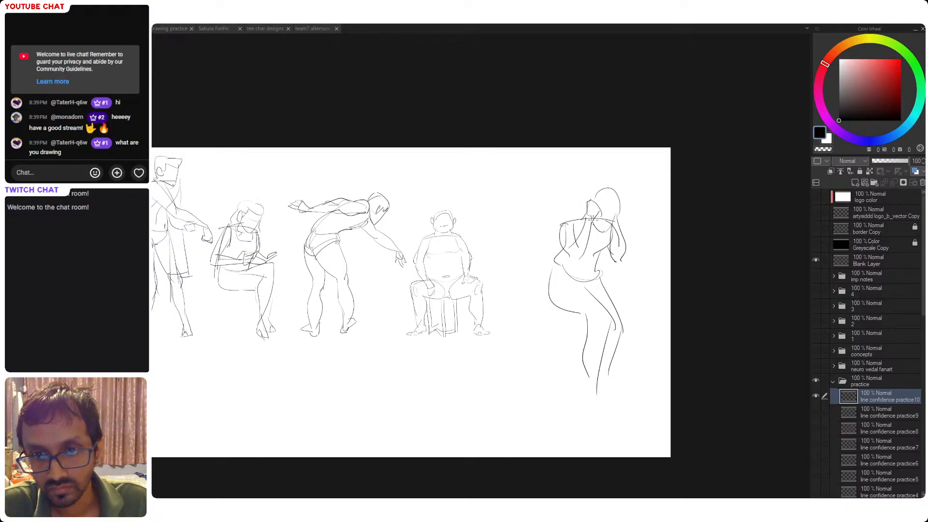
{"action": "mouse_move", "coordinate": [595, 189]}
{"action": "left_mouse_down"}
{"action": "mouse_move", "coordinate": [589, 207]}
{"action": "mouse_move", "coordinate": [607, 205]}
{"action": "mouse_move", "coordinate": [605, 194]}
{"action": "mouse_move", "coordinate": [603, 218]}
{"action": "left_mouse_up"}
{"action": "key", "text": "ctrl+z"}
{"action": "key", "text": "ctrl+z"}
{"action": "key", "text": "ctrl+z"}
{"action": "key", "text": "ctrl+z"}
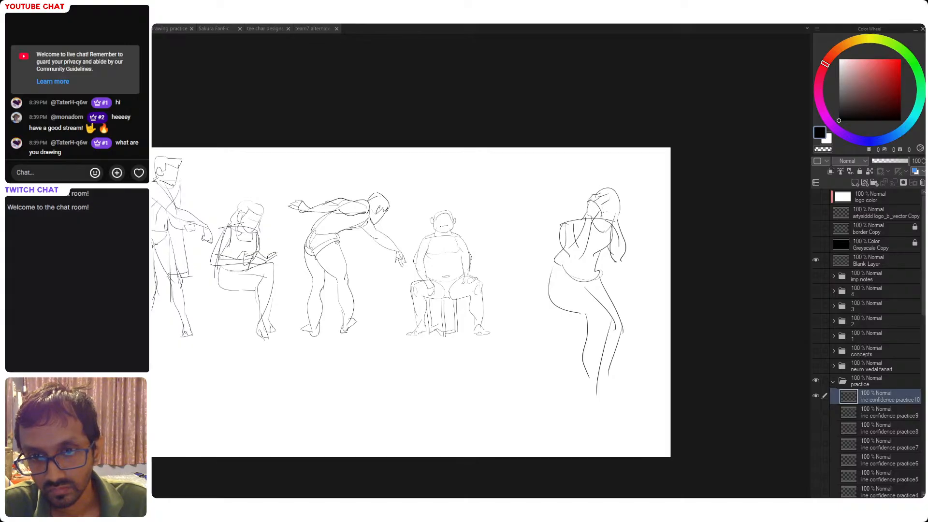
{"action": "key", "text": "ctrl+z"}
- Draw the second hand with fingers gripping the other side of the new figure's head
{"action": "mouse_move", "coordinate": [619, 202]}
{"action": "left_mouse_down"}
{"action": "mouse_move", "coordinate": [618, 221]}
{"action": "mouse_move", "coordinate": [621, 201]}
{"action": "mouse_move", "coordinate": [622, 210]}
{"action": "mouse_move", "coordinate": [610, 205]}
{"action": "left_mouse_up"}
{"action": "key", "text": "ctrl+z"}
{"action": "key", "text": "ctrl+z"}
{"action": "key", "text": "ctrl+z"}
{"action": "key", "text": "ctrl+z"}
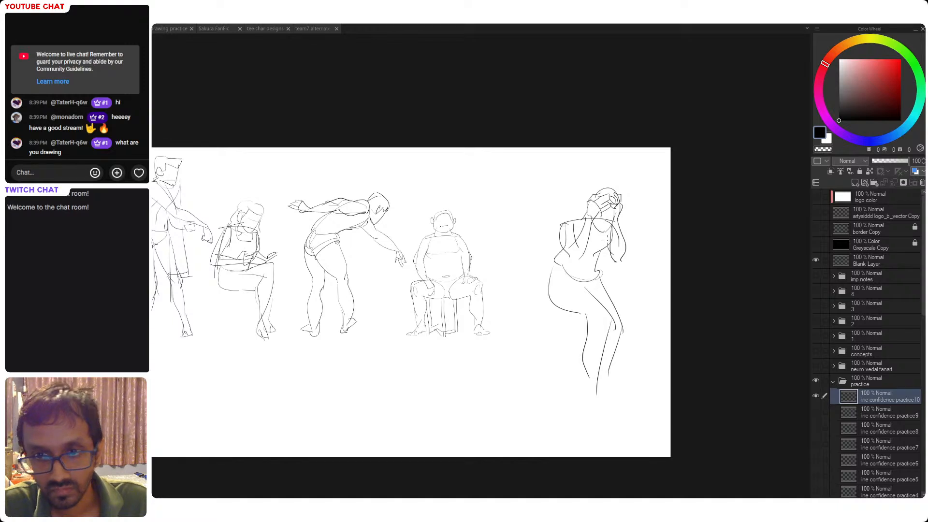
- Draw both feet of the head-clutching figure and add contour lines across the lower torso and hips for the briefs
{"action": "left_click_drag", "start_coordinate": [584, 397], "coordinate": [601, 394]}
{"action": "key", "text": "ctrl+z"}
{"action": "key", "text": "ctrl+z"}
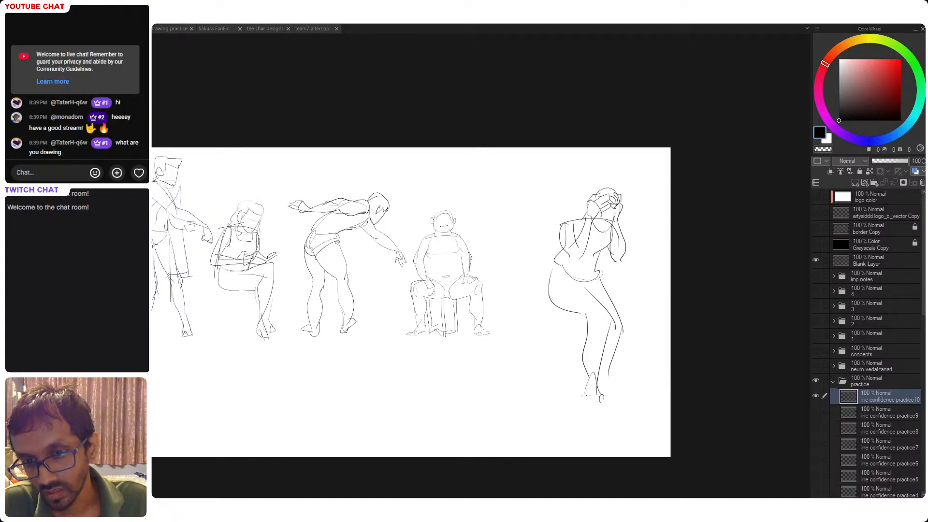
{"action": "left_click_drag", "start_coordinate": [586, 399], "coordinate": [603, 397]}
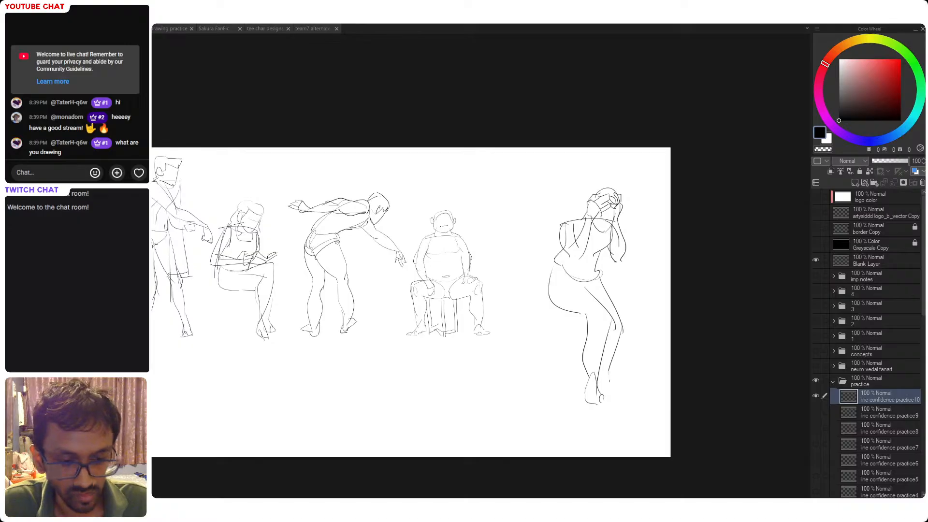
{"action": "left_click_drag", "start_coordinate": [601, 371], "coordinate": [615, 390]}
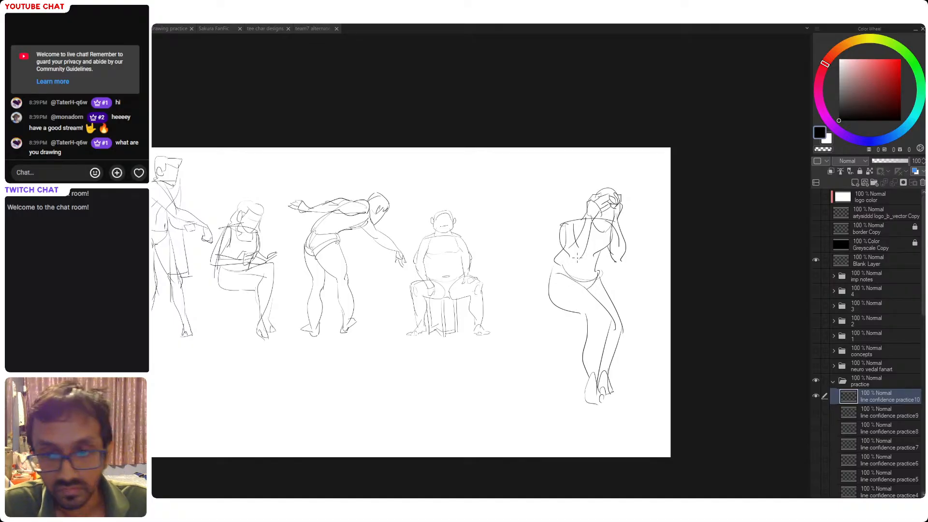
{"action": "left_click_drag", "start_coordinate": [570, 253], "coordinate": [599, 256]}
{"action": "key", "text": "ctrl+z"}
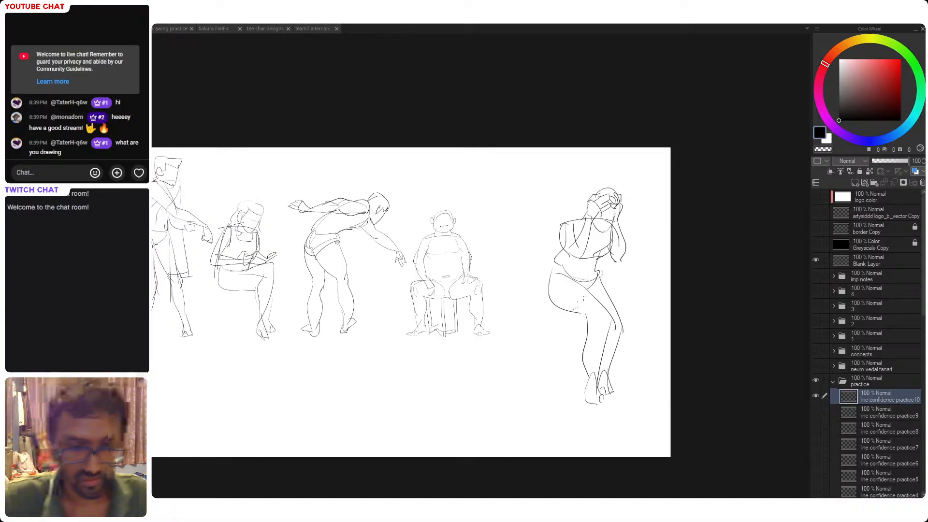
- Select the head-clutching figure, scale it down to the height of the other figures and place it beside the figure on the stool
{"action": "key", "text": "m"}
{"action": "mouse_move", "coordinate": [628, 151]}
{"action": "left_mouse_down"}
{"action": "mouse_move", "coordinate": [574, 487]}
{"action": "mouse_move", "coordinate": [652, 226]}
{"action": "left_mouse_up"}
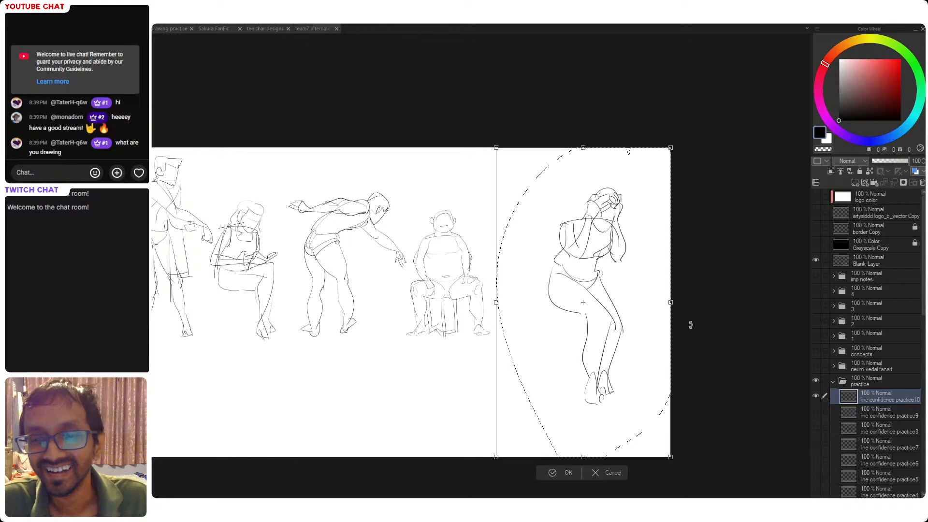
{"action": "key", "text": "ctrl+t"}
{"action": "mouse_move", "coordinate": [586, 321]}
{"action": "left_mouse_down"}
{"action": "mouse_move", "coordinate": [550, 289]}
{"action": "mouse_move", "coordinate": [550, 322]}
{"action": "left_mouse_up"}
{"action": "mouse_move", "coordinate": [527, 184]}
{"action": "left_mouse_down"}
{"action": "mouse_move", "coordinate": [527, 140]}
{"action": "mouse_move", "coordinate": [529, 157]}
{"action": "left_mouse_up"}
{"action": "left_click_drag", "start_coordinate": [548, 311], "coordinate": [543, 334]}
{"action": "key", "text": "Return"}
{"action": "key", "text": "ctrl+d"}
- Enlarge the whole row of five figures and position it to span the width of the canvas
{"action": "key", "text": "ctrl+t"}
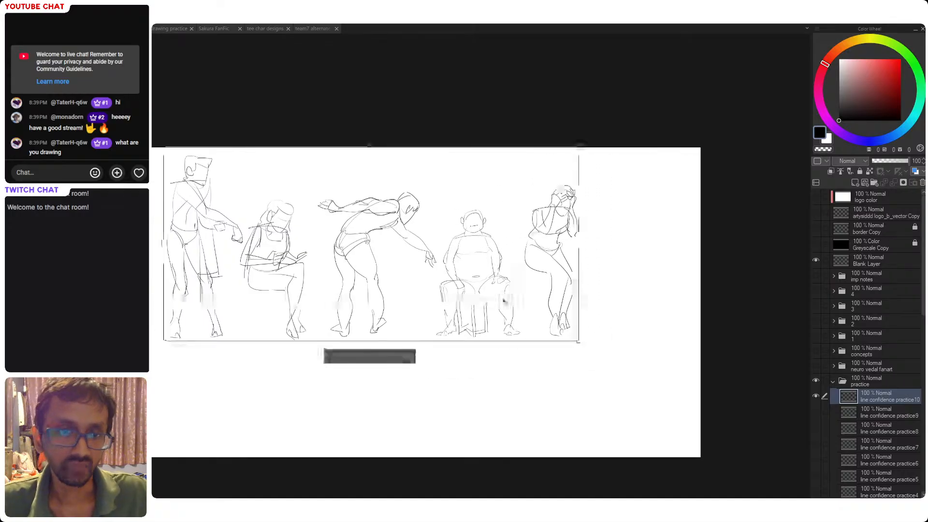
{"action": "left_click_drag", "start_coordinate": [507, 278], "coordinate": [546, 322]}
{"action": "left_click_drag", "start_coordinate": [615, 286], "coordinate": [700, 289]}
{"action": "mouse_move", "coordinate": [649, 328]}
{"action": "left_mouse_down"}
{"action": "mouse_move", "coordinate": [614, 334]}
{"action": "mouse_move", "coordinate": [628, 354]}
{"action": "mouse_move", "coordinate": [649, 320]}
{"action": "mouse_move", "coordinate": [665, 333]}
{"action": "left_mouse_up"}
{"action": "key", "text": "Return"}
{"action": "mouse_move", "coordinate": [513, 203]}
{"action": "left_mouse_down"}
{"action": "mouse_move", "coordinate": [532, 406]}
{"action": "mouse_move", "coordinate": [504, 270]}
{"action": "left_mouse_up"}
{"action": "key", "text": "ctrl+z"}
{"action": "left_click_drag", "start_coordinate": [714, 201], "coordinate": [707, 402]}
{"action": "key", "text": "ctrl+z"}
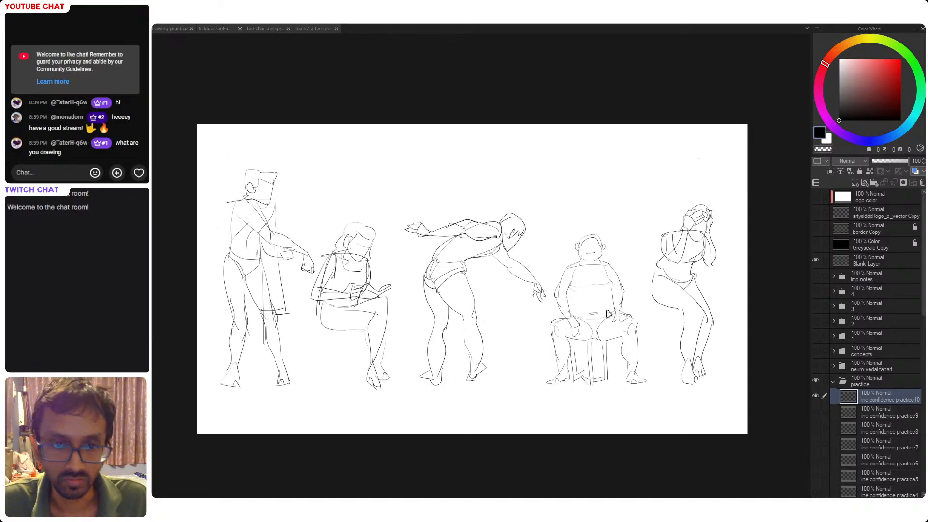
{"action": "left_click_drag", "start_coordinate": [398, 277], "coordinate": [394, 261]}
{"action": "key", "text": "ctrl+z"}
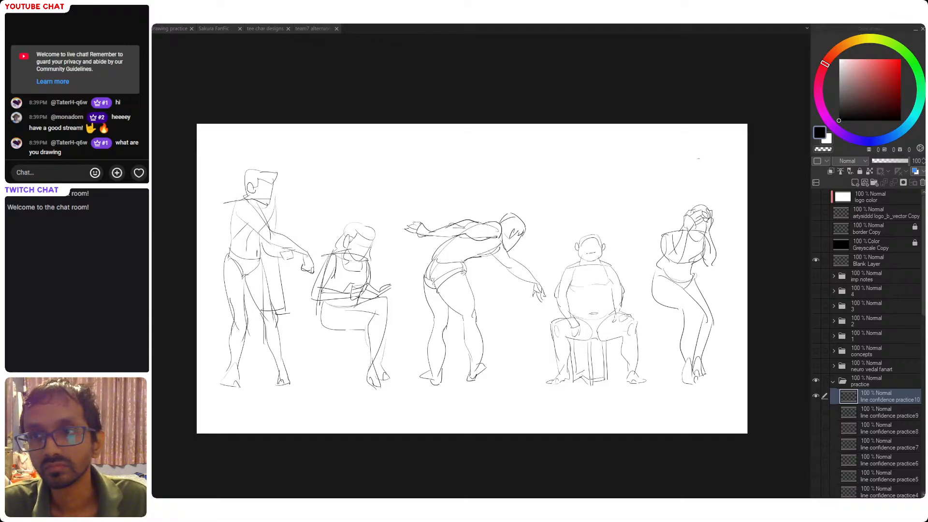
- Look through the artwork in the other open documents, from drawing practice to the team7 one
{"action": "left_click", "coordinate": [164, 29]}
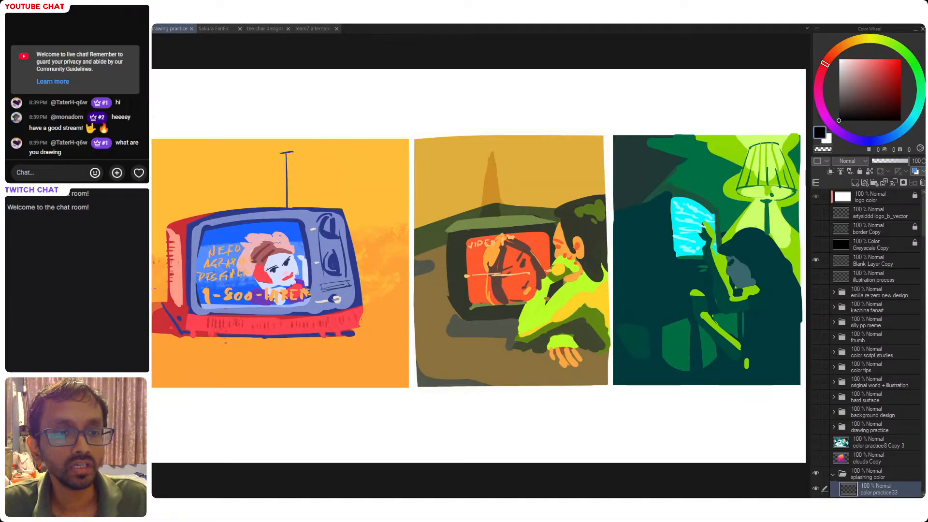
{"action": "left_click_drag", "start_coordinate": [303, 367], "coordinate": [331, 359]}
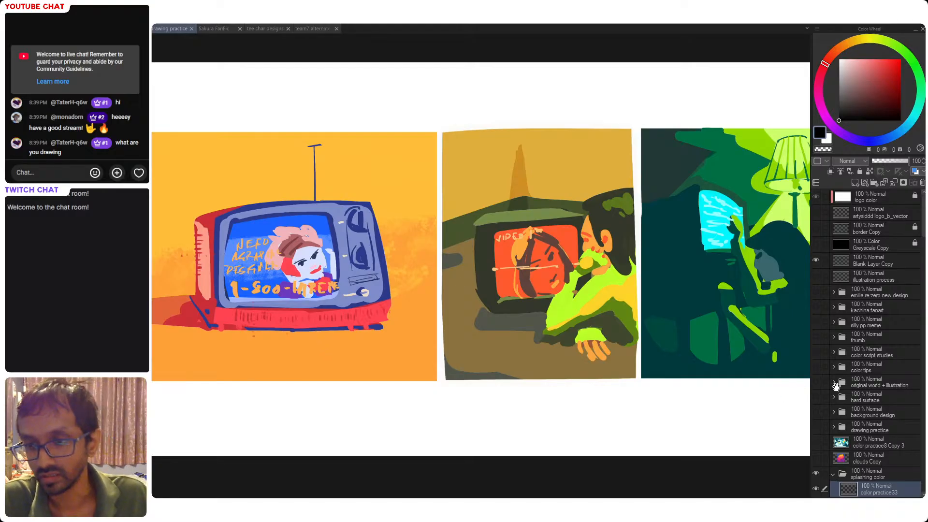
{"action": "scroll", "coordinate": [830, 385], "scroll_direction": "down", "scroll_amount": 3}
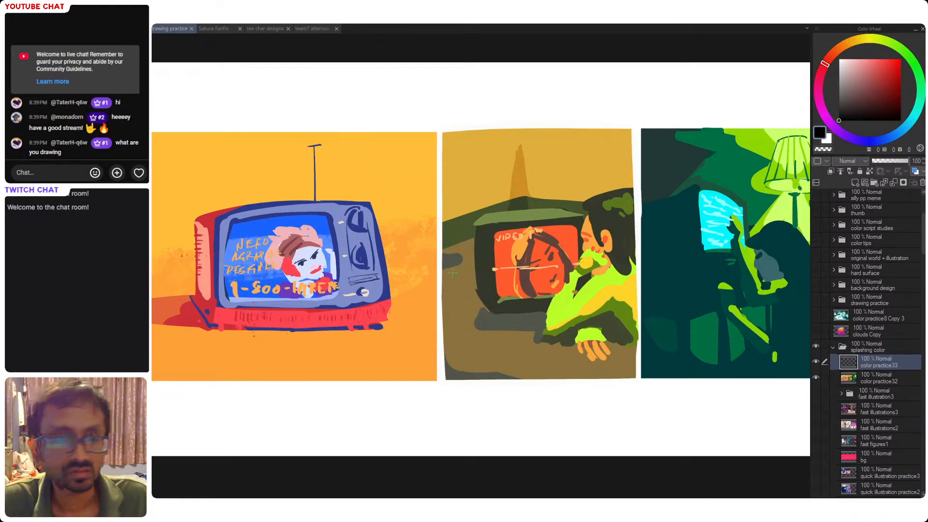
{"action": "left_click", "coordinate": [216, 31]}
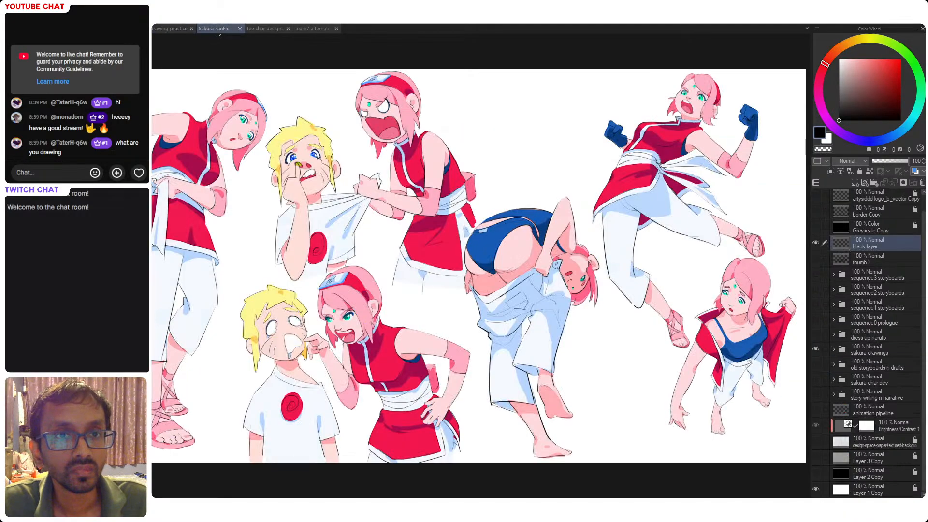
{"action": "left_click", "coordinate": [268, 28]}
{"action": "left_click", "coordinate": [311, 29]}
{"action": "left_click", "coordinate": [266, 28]}
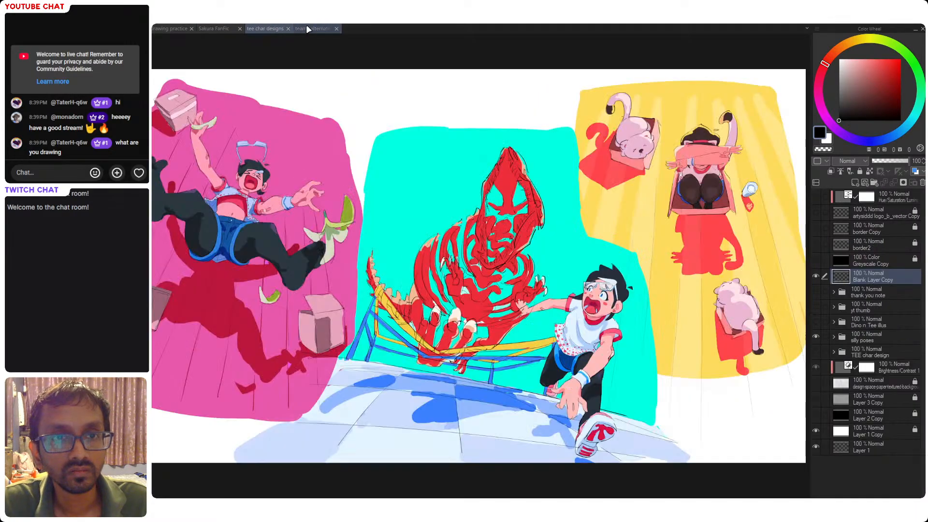
{"action": "left_click", "coordinate": [306, 28]}
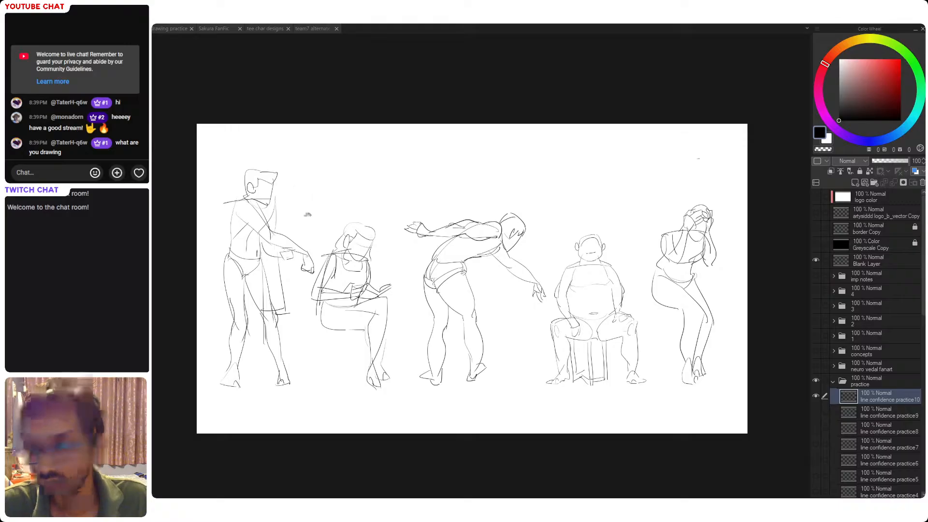
- Handwrite the note "30-60 secs" above the first standing figure
{"action": "left_click_drag", "start_coordinate": [272, 144], "coordinate": [324, 142]}
{"action": "key", "text": "ctrl+z"}
{"action": "left_click_drag", "start_coordinate": [331, 137], "coordinate": [328, 142]}
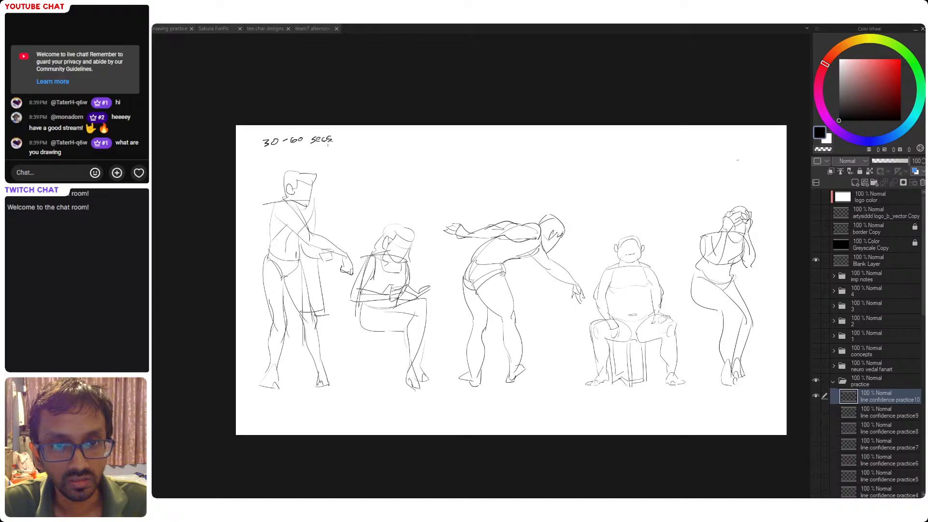
{"action": "left_click_drag", "start_coordinate": [466, 197], "coordinate": [433, 197]}
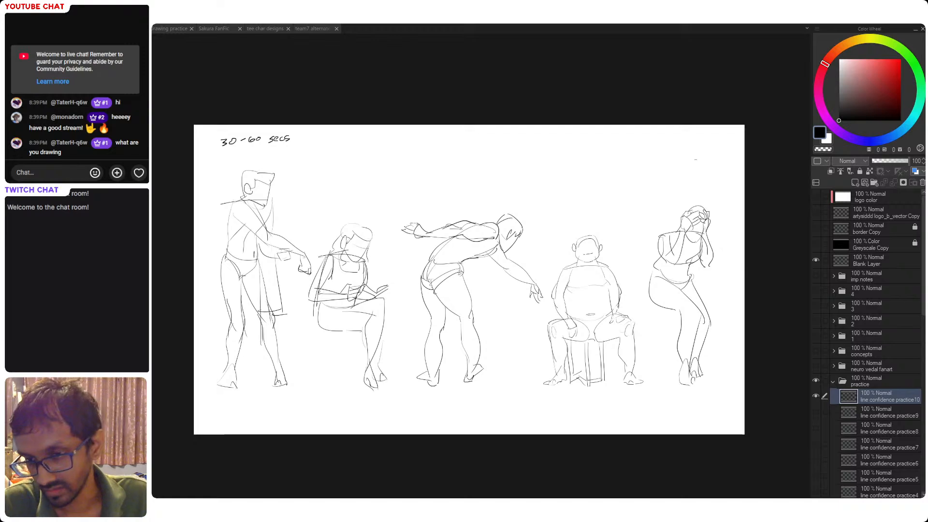
{"action": "left_click_drag", "start_coordinate": [632, 358], "coordinate": [643, 360]}
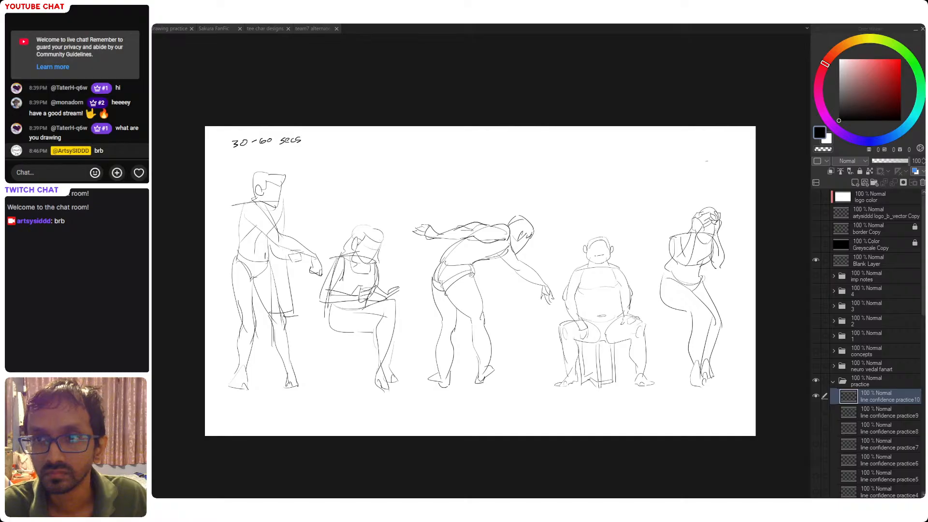
- Switch to the drawing practice document and hide the color practice32 layer to get a blank canvas
{"action": "left_click_drag", "start_coordinate": [476, 279], "coordinate": [436, 274]}
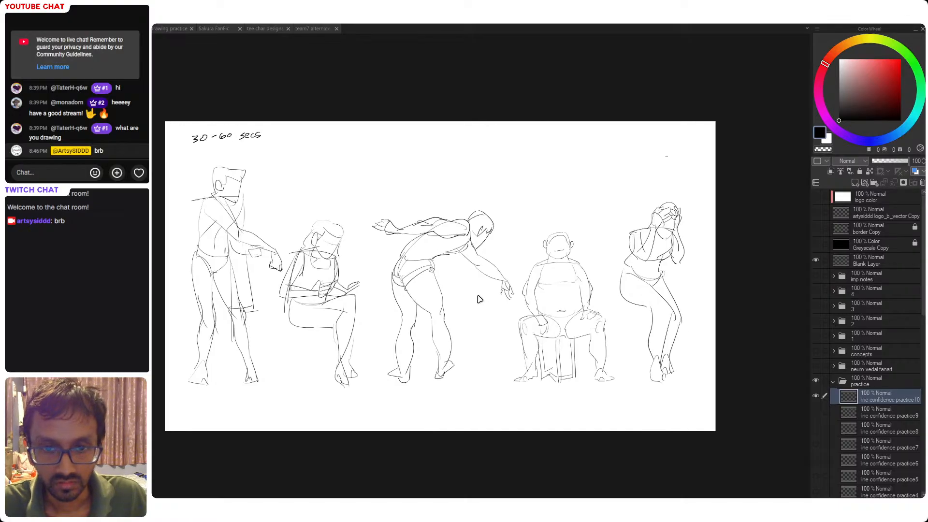
{"action": "left_click", "coordinate": [169, 29]}
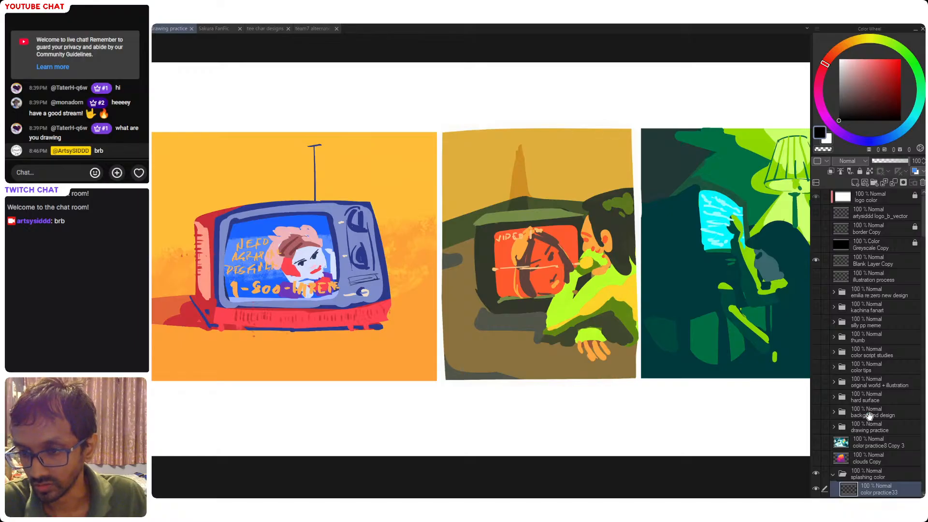
{"action": "scroll", "coordinate": [870, 416], "scroll_direction": "down", "scroll_amount": 3}
{"action": "left_click", "coordinate": [816, 364]}
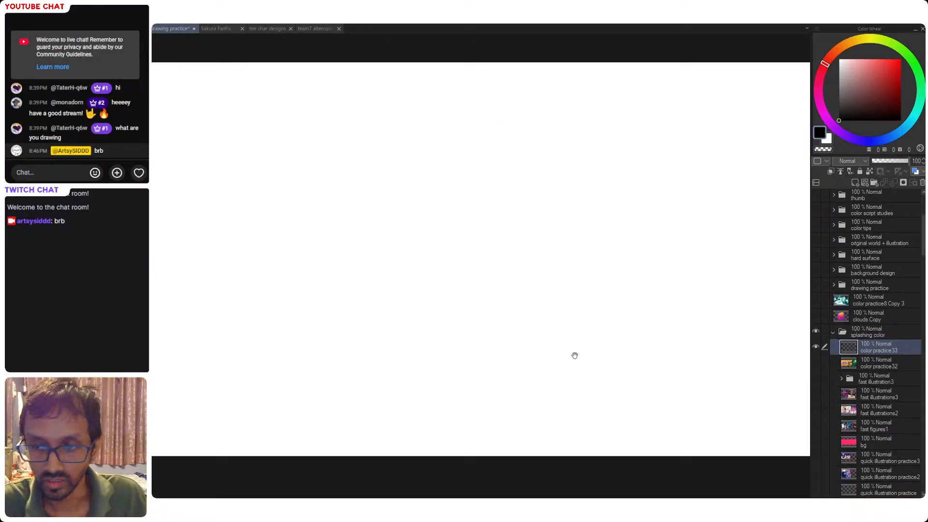
{"action": "scroll", "coordinate": [533, 337], "scroll_direction": "down", "scroll_amount": 2}
{"action": "scroll", "coordinate": [491, 305], "scroll_direction": "up", "scroll_amount": 3}
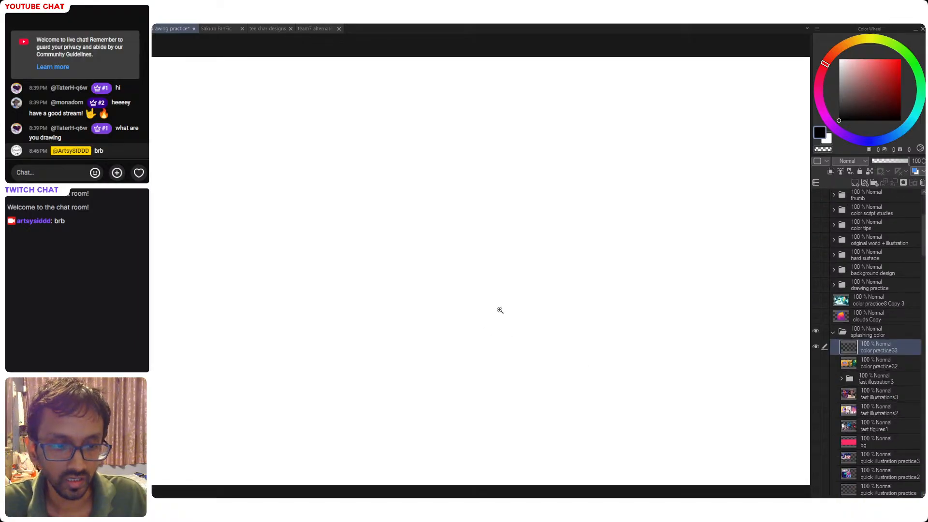
- Make a tall portrait rectangular selection in the middle of the blank canvas for the color practice33 layer
{"action": "scroll", "coordinate": [501, 310], "scroll_direction": "down", "scroll_amount": 2}
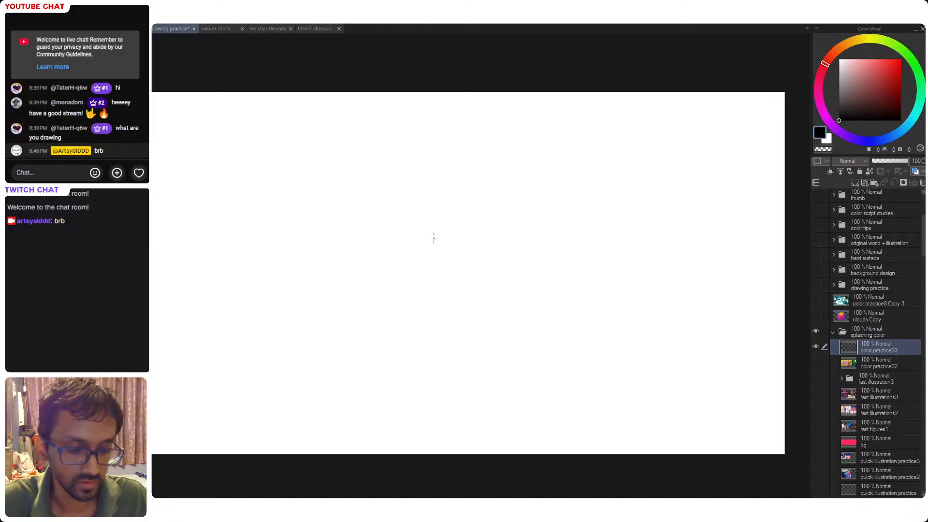
{"action": "left_click_drag", "start_coordinate": [459, 230], "coordinate": [447, 229]}
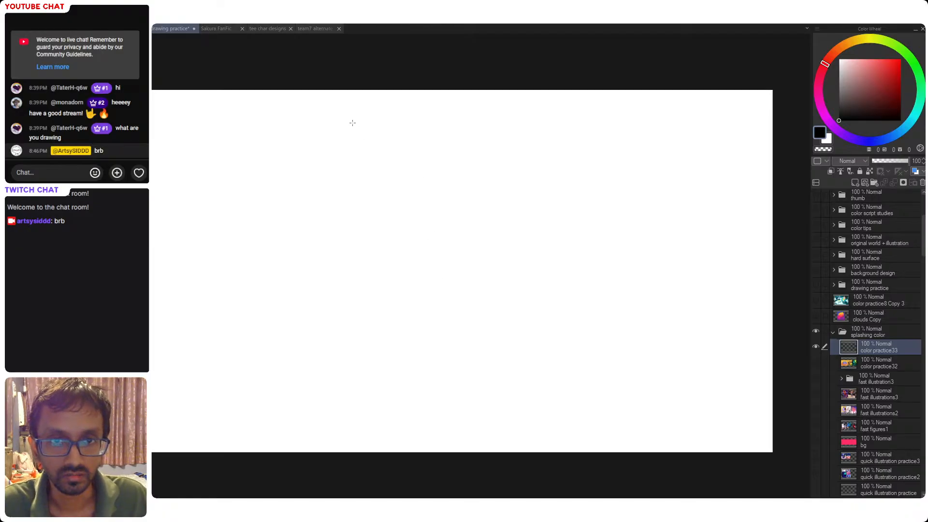
{"action": "mouse_move", "coordinate": [353, 122]}
{"action": "left_mouse_down"}
{"action": "mouse_move", "coordinate": [562, 411]}
{"action": "mouse_move", "coordinate": [583, 414]}
{"action": "left_mouse_up"}
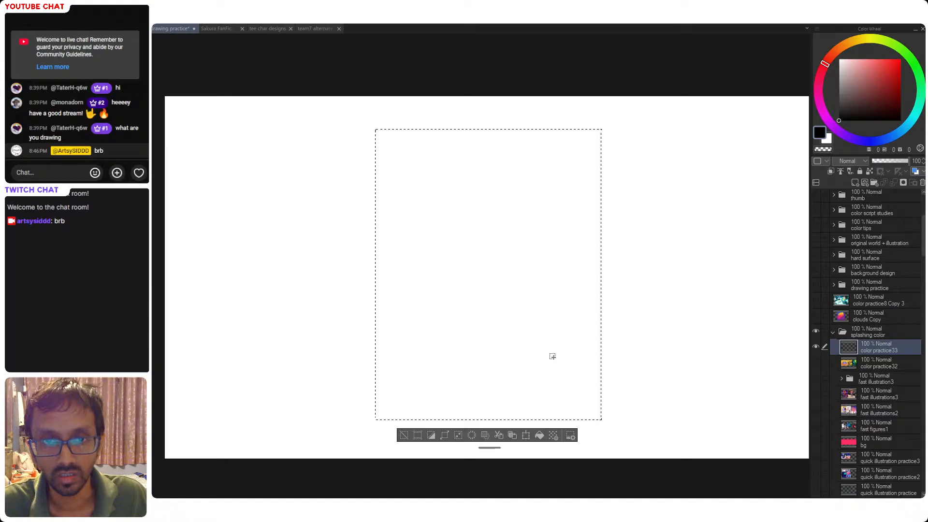
{"action": "scroll", "coordinate": [514, 338], "scroll_direction": "down", "scroll_amount": 2}
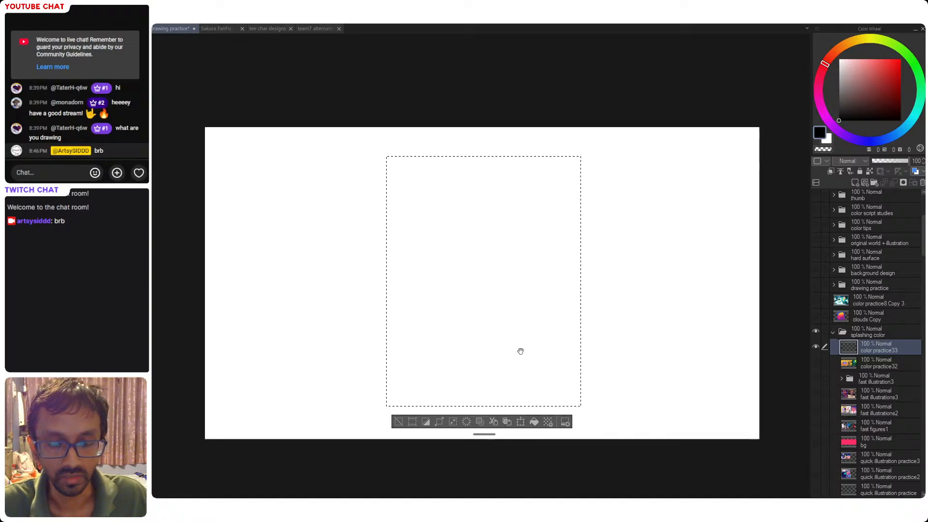
{"action": "left_click_drag", "start_coordinate": [521, 351], "coordinate": [513, 350]}
- Fill the rectangle with sky blue (hue 201, saturation 76, value 100), deselect it and save the document
{"action": "left_click", "coordinate": [902, 128]}
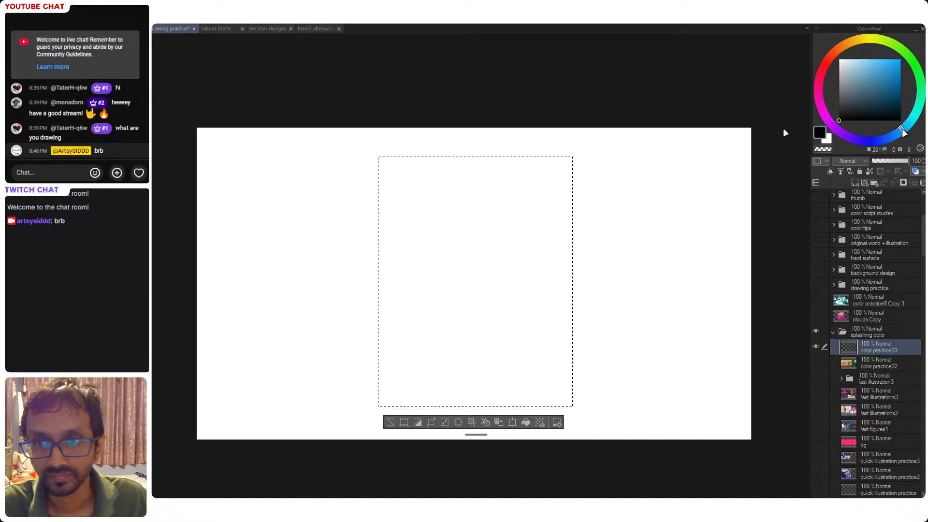
{"action": "left_click_drag", "start_coordinate": [889, 85], "coordinate": [901, 59]}
{"action": "left_click", "coordinate": [528, 264]}
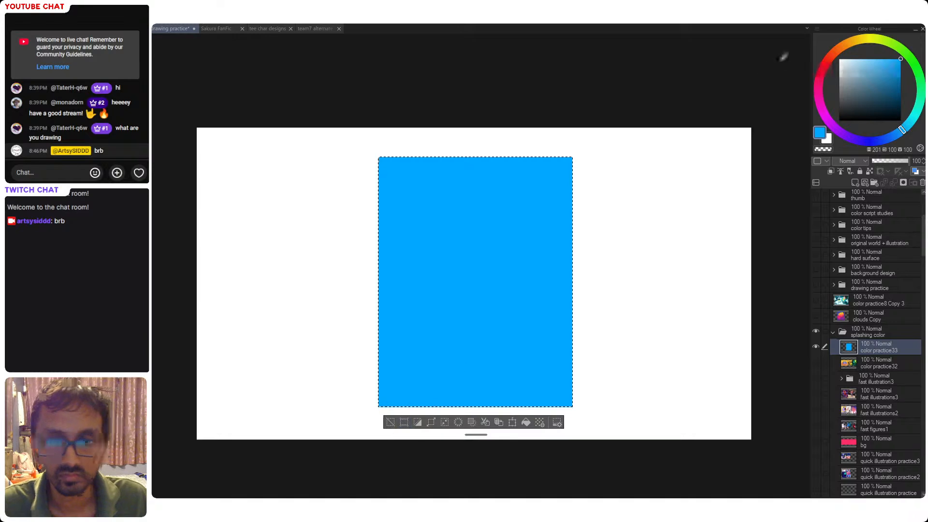
{"action": "left_click", "coordinate": [886, 58]}
{"action": "left_click", "coordinate": [530, 285]}
{"action": "left_click_drag", "start_coordinate": [477, 356], "coordinate": [490, 364]}
{"action": "key", "text": "ctrl+d"}
{"action": "key", "text": "ctrl+s"}
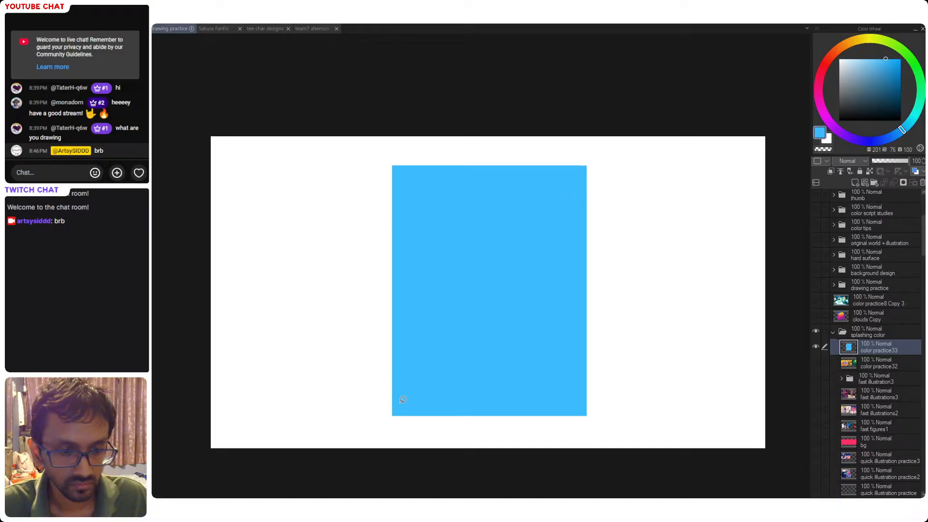
- Lasso a triangular peak along the blue rectangle's lower edge, fill it with pale blue (201, 23, 100) and deselect
{"action": "mouse_move", "coordinate": [390, 414]}
{"action": "left_mouse_down"}
{"action": "mouse_move", "coordinate": [500, 358]}
{"action": "mouse_move", "coordinate": [587, 404]}
{"action": "mouse_move", "coordinate": [414, 396]}
{"action": "mouse_move", "coordinate": [535, 377]}
{"action": "mouse_move", "coordinate": [455, 399]}
{"action": "left_mouse_up"}
{"action": "mouse_move", "coordinate": [395, 410]}
{"action": "left_mouse_down"}
{"action": "mouse_move", "coordinate": [494, 345]}
{"action": "mouse_move", "coordinate": [564, 415]}
{"action": "mouse_move", "coordinate": [399, 420]}
{"action": "left_mouse_up"}
{"action": "left_click_drag", "start_coordinate": [492, 343], "coordinate": [607, 441]}
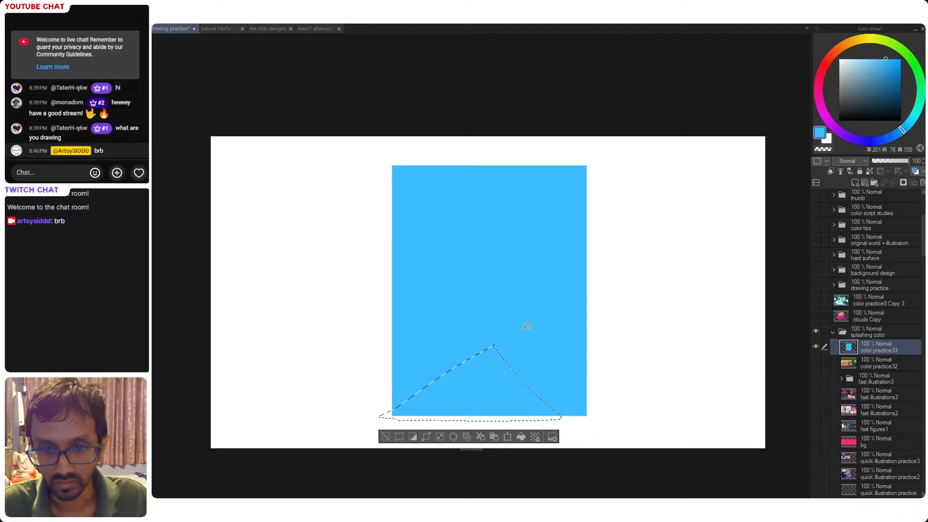
{"action": "left_click_drag", "start_coordinate": [472, 318], "coordinate": [574, 450]}
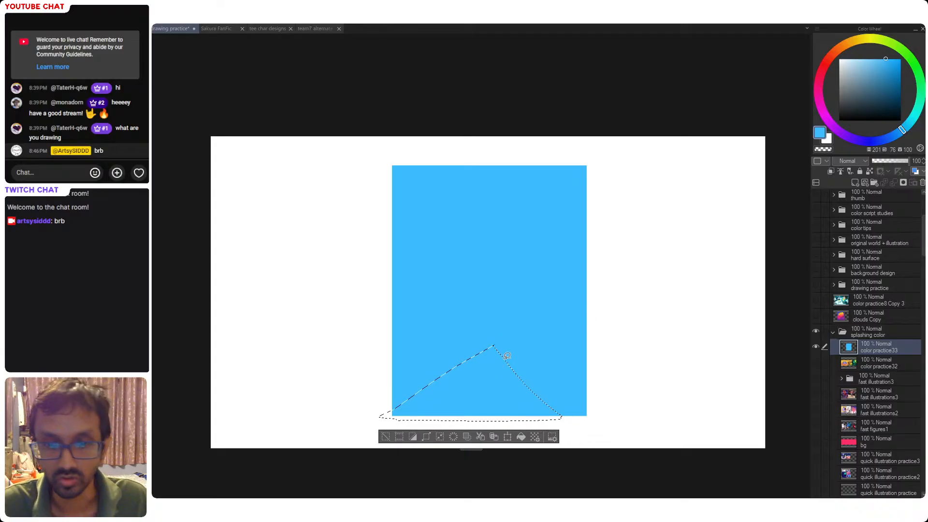
{"action": "mouse_move", "coordinate": [508, 356]}
{"action": "left_mouse_down"}
{"action": "mouse_move", "coordinate": [608, 457]}
{"action": "mouse_move", "coordinate": [514, 369]}
{"action": "left_mouse_up"}
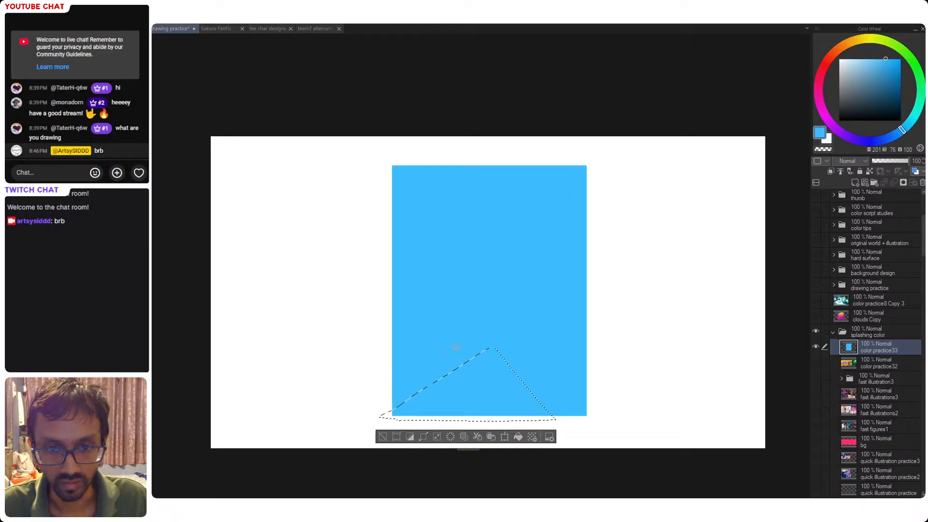
{"action": "left_click_drag", "start_coordinate": [491, 346], "coordinate": [502, 344]}
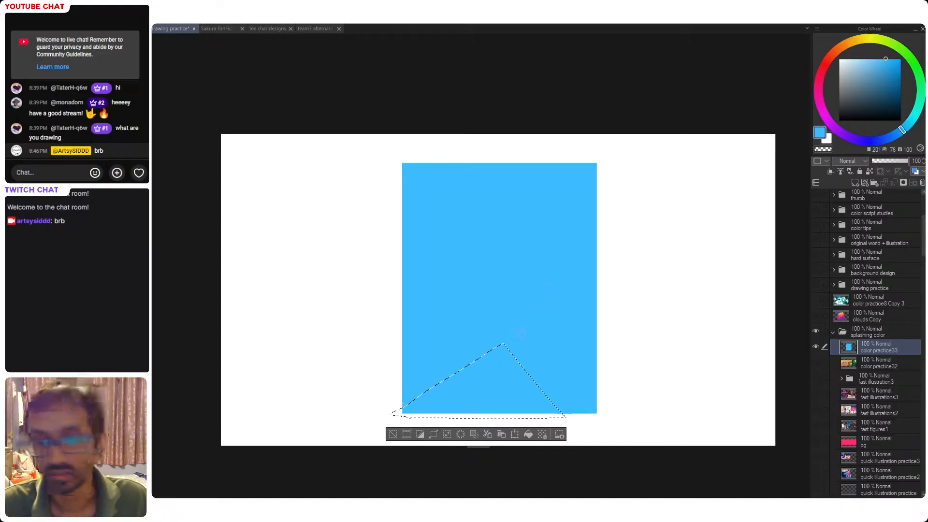
{"action": "left_click", "coordinate": [484, 382]}
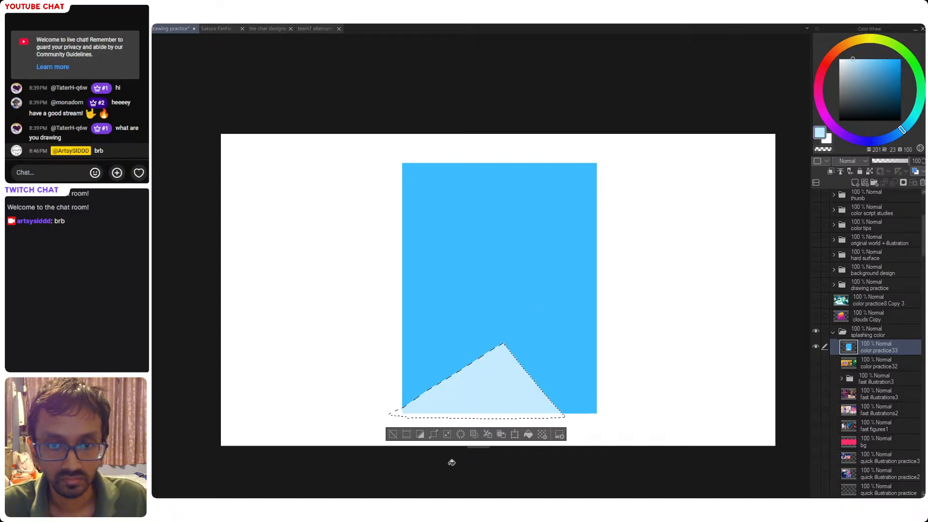
{"action": "key", "text": "ctrl+d"}
{"action": "left_click_drag", "start_coordinate": [507, 369], "coordinate": [493, 374]}
{"action": "left_click", "coordinate": [495, 358], "text": "alt"}
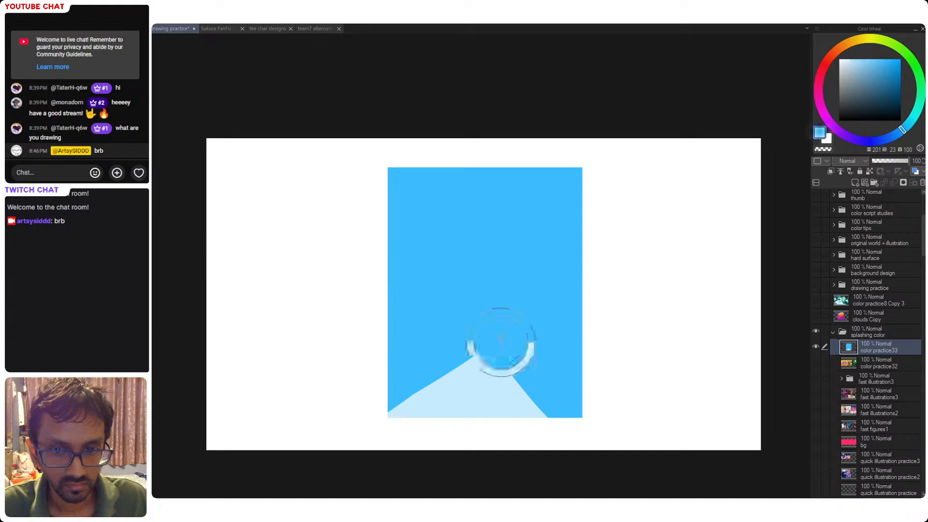
{"action": "left_click", "coordinate": [481, 375], "text": "alt"}
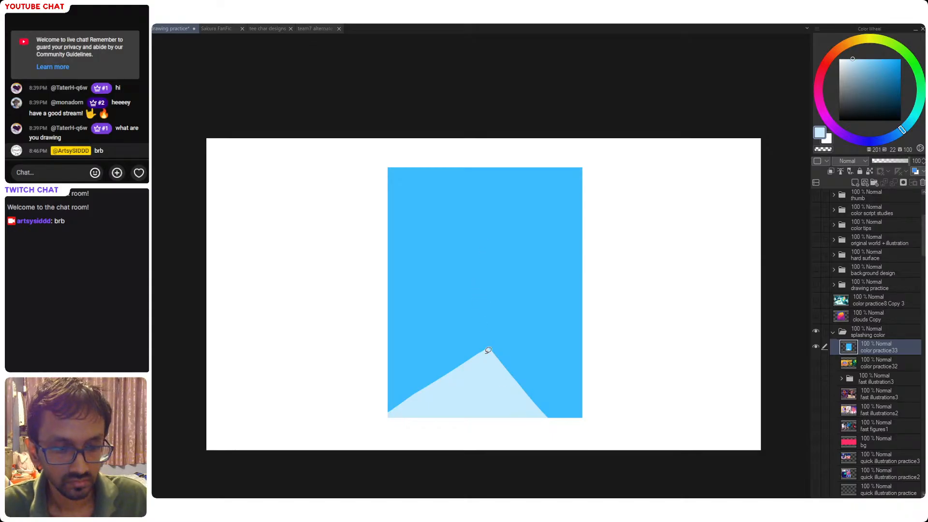
{"action": "left_click_drag", "start_coordinate": [485, 377], "coordinate": [488, 379]}
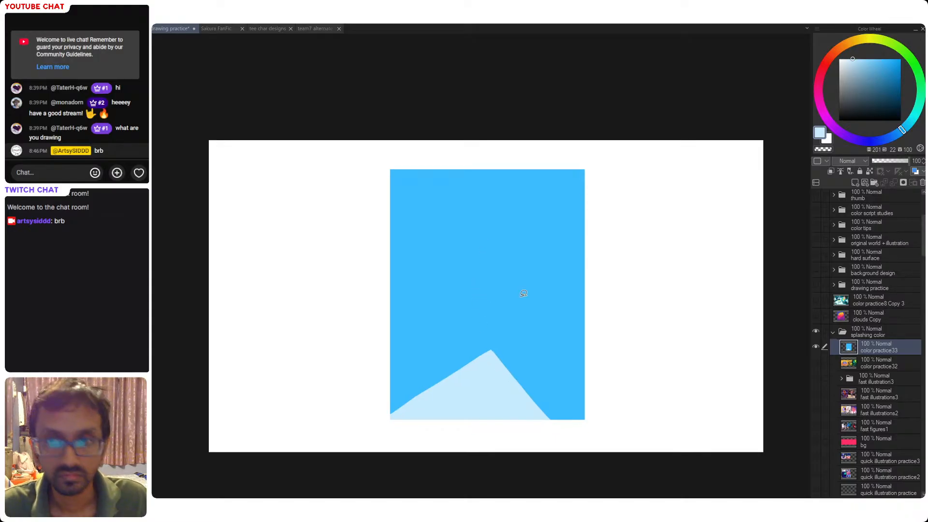
- Pick coral (hue 8, saturation 66, value 100) and block in a slanted torso in the middle of the blue rectangle
{"action": "left_click", "coordinate": [837, 48]}
{"action": "left_click", "coordinate": [893, 58]}
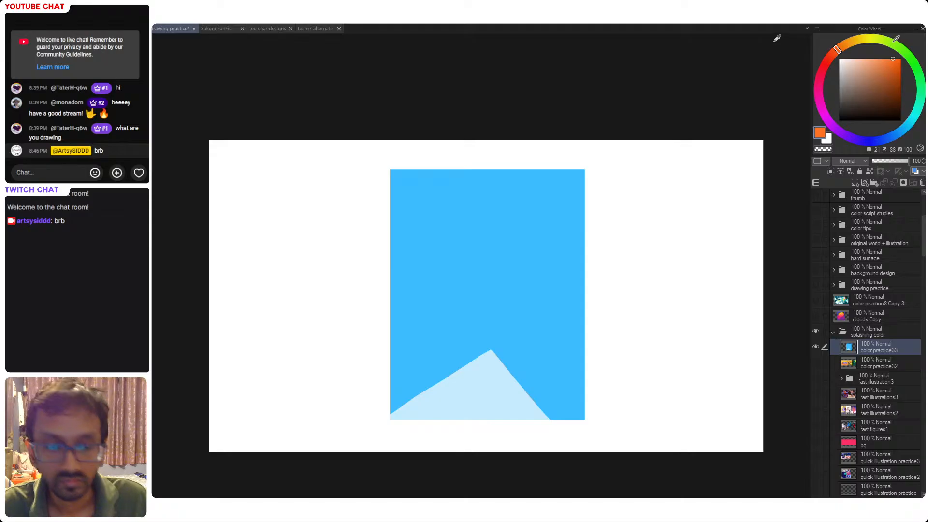
{"action": "mouse_move", "coordinate": [821, 62]}
{"action": "left_mouse_down"}
{"action": "mouse_move", "coordinate": [831, 47]}
{"action": "mouse_move", "coordinate": [829, 57]}
{"action": "left_mouse_up"}
{"action": "left_click_drag", "start_coordinate": [888, 77], "coordinate": [880, 49]}
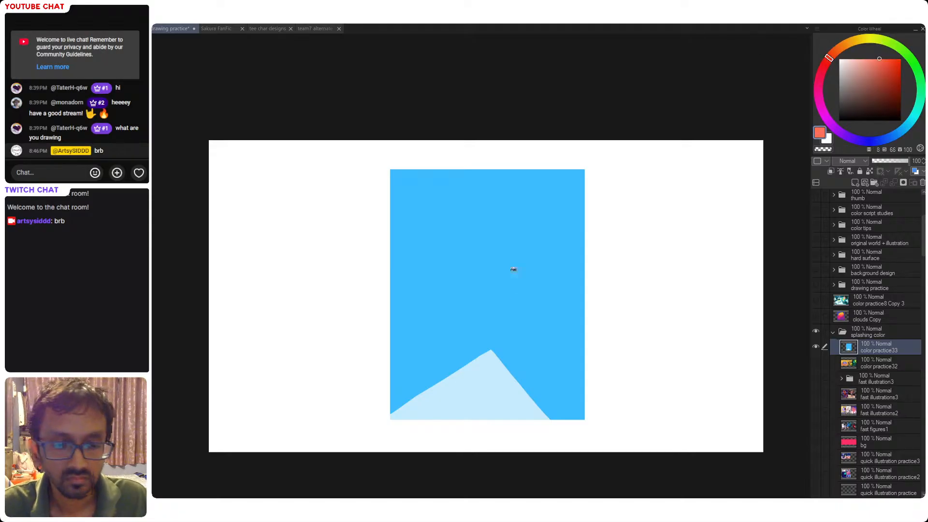
{"action": "key", "text": "bracketright"}
{"action": "key", "text": "bracketright"}
{"action": "key", "text": "bracketright"}
{"action": "key", "text": "bracketright"}
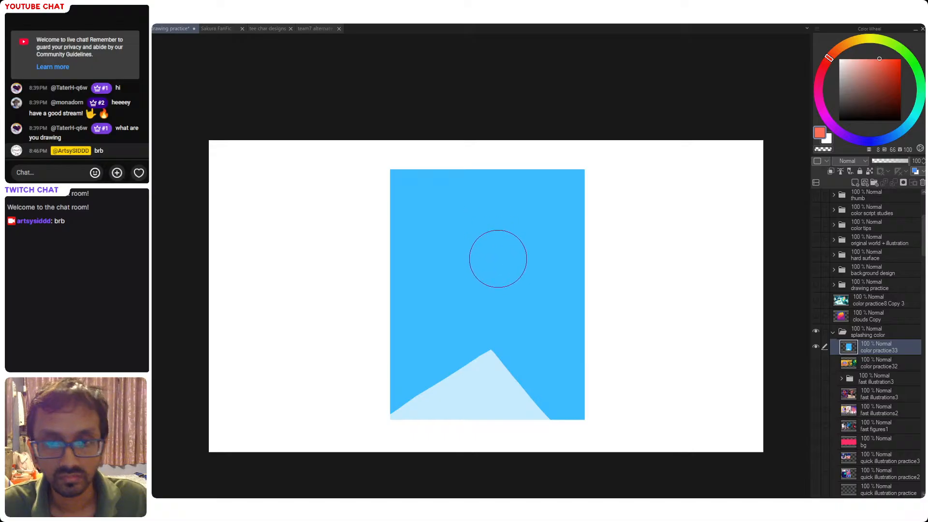
{"action": "mouse_move", "coordinate": [476, 226]}
{"action": "left_mouse_down"}
{"action": "mouse_move", "coordinate": [525, 270]}
{"action": "mouse_move", "coordinate": [498, 275]}
{"action": "mouse_move", "coordinate": [508, 297]}
{"action": "mouse_move", "coordinate": [476, 234]}
{"action": "mouse_move", "coordinate": [518, 300]}
{"action": "mouse_move", "coordinate": [520, 290]}
{"action": "mouse_move", "coordinate": [498, 290]}
{"action": "mouse_move", "coordinate": [500, 307]}
{"action": "mouse_move", "coordinate": [497, 288]}
{"action": "mouse_move", "coordinate": [512, 390]}
{"action": "left_mouse_up"}
{"action": "key", "text": "ctrl+z"}
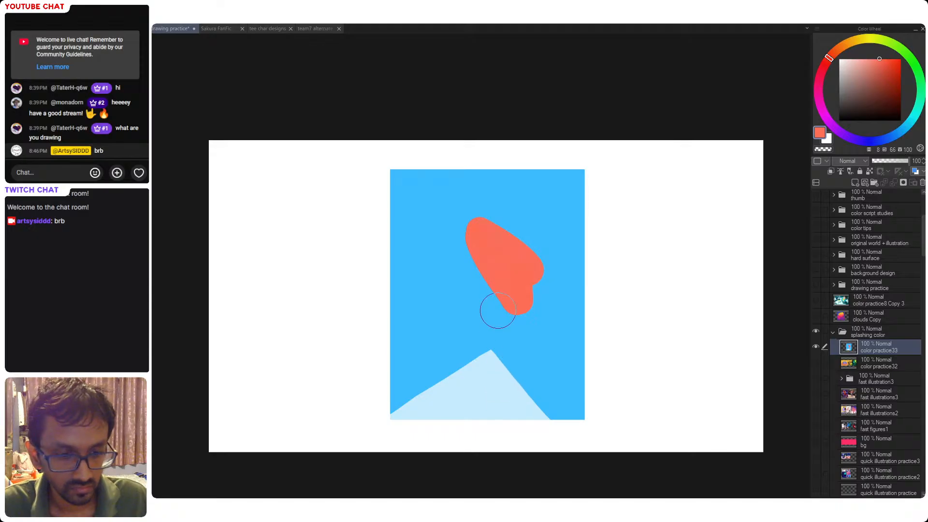
- Extend the coral torso downward into a waist and a tapering leg that reaches the pale peak's slope
{"action": "left_click_drag", "start_coordinate": [498, 307], "coordinate": [535, 385]}
{"action": "key", "text": "ctrl+z"}
{"action": "mouse_move", "coordinate": [496, 296]}
{"action": "left_mouse_down"}
{"action": "mouse_move", "coordinate": [526, 375]}
{"action": "mouse_move", "coordinate": [502, 331]}
{"action": "mouse_move", "coordinate": [537, 372]}
{"action": "mouse_move", "coordinate": [520, 316]}
{"action": "mouse_move", "coordinate": [527, 359]}
{"action": "mouse_move", "coordinate": [532, 285]}
{"action": "mouse_move", "coordinate": [536, 346]}
{"action": "mouse_move", "coordinate": [520, 329]}
{"action": "mouse_move", "coordinate": [525, 338]}
{"action": "mouse_move", "coordinate": [527, 320]}
{"action": "mouse_move", "coordinate": [545, 360]}
{"action": "mouse_move", "coordinate": [543, 388]}
{"action": "left_mouse_up"}
{"action": "key", "text": "ctrl+z"}
{"action": "key", "text": "ctrl+z"}
{"action": "key", "text": "ctrl+z"}
{"action": "key", "text": "bracketleft"}
{"action": "key", "text": "bracketleft"}
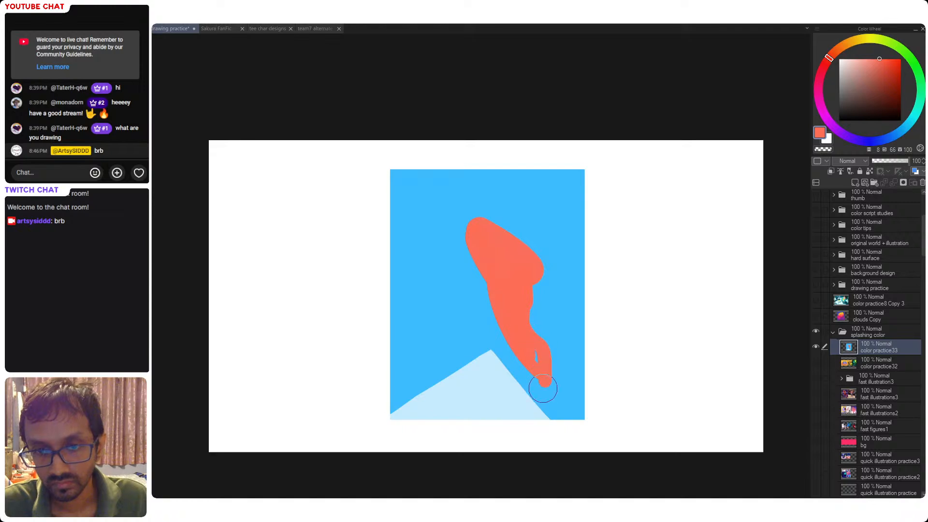
{"action": "key", "text": "ctrl+z"}
{"action": "left_click_drag", "start_coordinate": [522, 332], "coordinate": [543, 390]}
{"action": "key", "text": "bracketleft"}
{"action": "key", "text": "bracketleft"}
{"action": "key", "text": "bracketleft"}
{"action": "key", "text": "bracketleft"}
{"action": "key", "text": "bracketleft"}
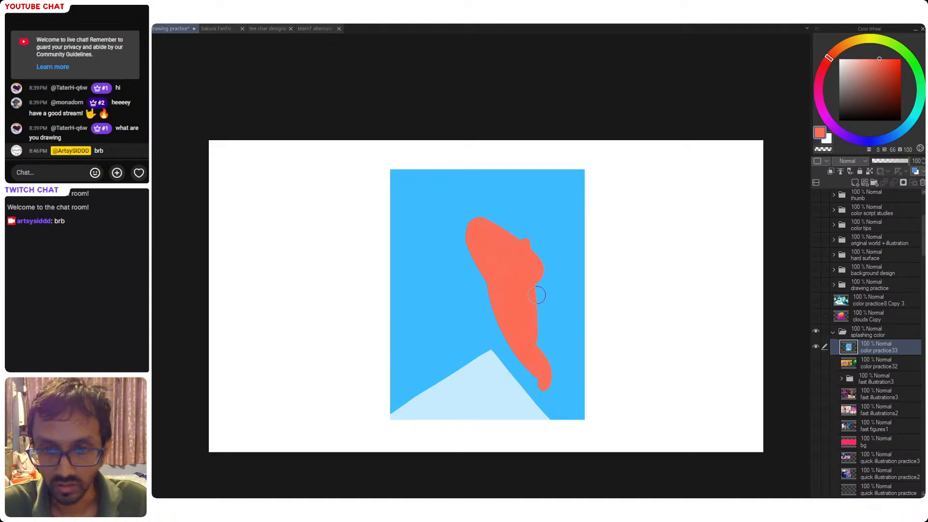
{"action": "key", "text": "bracketright"}
{"action": "key", "text": "bracketright"}
{"action": "key", "text": "bracketright"}
{"action": "left_click_drag", "start_coordinate": [508, 227], "coordinate": [532, 253]}
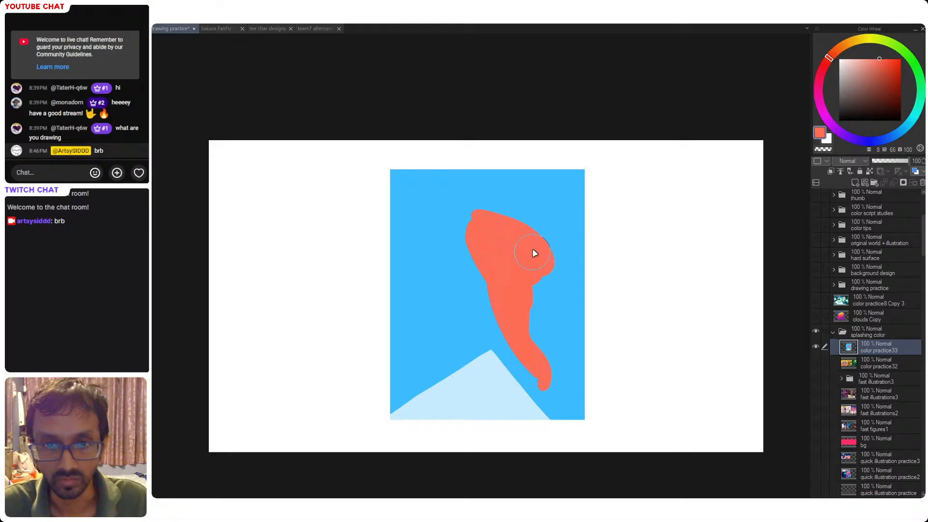
{"action": "key", "text": "ctrl+z"}
{"action": "key", "text": "ctrl+z"}
{"action": "mouse_move", "coordinate": [483, 209]}
{"action": "left_mouse_down"}
{"action": "mouse_move", "coordinate": [542, 262]}
{"action": "mouse_move", "coordinate": [530, 266]}
{"action": "left_mouse_up"}
{"action": "key", "text": "ctrl+z"}
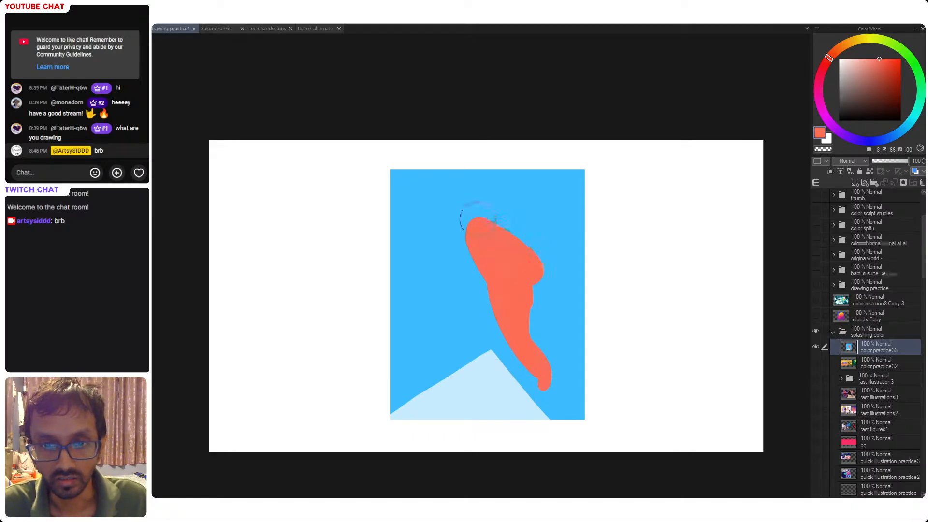
- Broaden the coral figure's back with a rounded contour running from the shoulder down to the thigh
{"action": "mouse_move", "coordinate": [480, 219]}
{"action": "left_mouse_down"}
{"action": "mouse_move", "coordinate": [535, 251]}
{"action": "mouse_move", "coordinate": [506, 233]}
{"action": "mouse_move", "coordinate": [529, 262]}
{"action": "mouse_move", "coordinate": [512, 261]}
{"action": "mouse_move", "coordinate": [510, 241]}
{"action": "mouse_move", "coordinate": [534, 264]}
{"action": "left_mouse_up"}
{"action": "key", "text": "ctrl+z"}
{"action": "key", "text": "ctrl+z"}
{"action": "mouse_move", "coordinate": [485, 235]}
{"action": "left_mouse_down"}
{"action": "mouse_move", "coordinate": [540, 276]}
{"action": "mouse_move", "coordinate": [537, 267]}
{"action": "mouse_move", "coordinate": [537, 339]}
{"action": "left_mouse_up"}
{"action": "key", "text": "ctrl+z"}
{"action": "mouse_move", "coordinate": [532, 264]}
{"action": "left_mouse_down"}
{"action": "mouse_move", "coordinate": [543, 309]}
{"action": "mouse_move", "coordinate": [542, 255]}
{"action": "mouse_move", "coordinate": [539, 328]}
{"action": "mouse_move", "coordinate": [540, 306]}
{"action": "mouse_move", "coordinate": [537, 331]}
{"action": "left_mouse_up"}
{"action": "key", "text": "ctrl+z"}
{"action": "key", "text": "ctrl+z"}
{"action": "left_click_drag", "start_coordinate": [545, 293], "coordinate": [536, 334]}
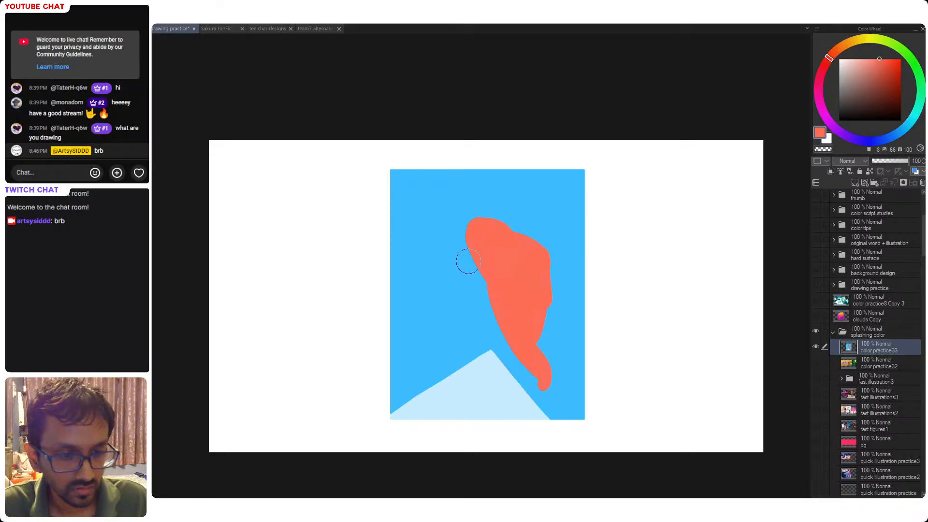
- Paint a hanging arm along the figure's front and add lower legs with feet on the pale peak in coral
{"action": "left_click_drag", "start_coordinate": [465, 242], "coordinate": [485, 309]}
{"action": "key", "text": "ctrl+z"}
{"action": "left_click_drag", "start_coordinate": [473, 235], "coordinate": [479, 290]}
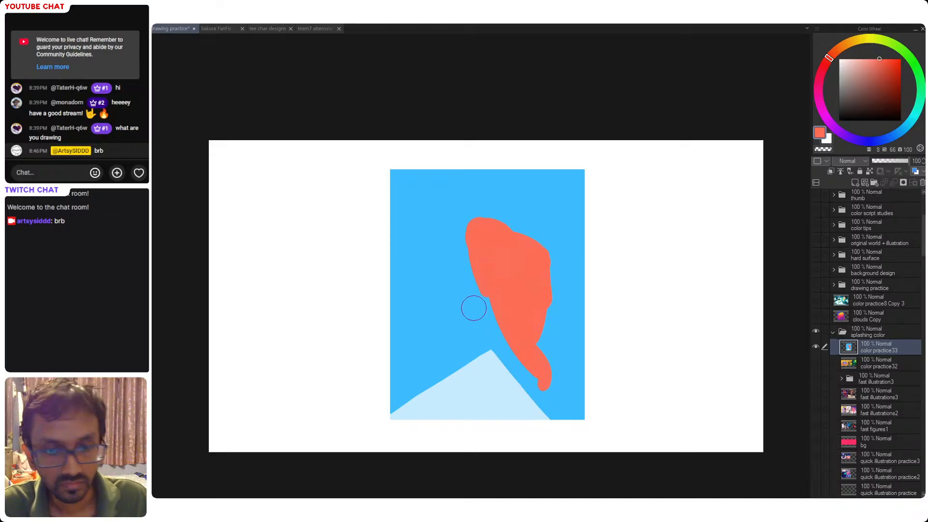
{"action": "key", "text": "ctrl+z"}
{"action": "left_click_drag", "start_coordinate": [474, 234], "coordinate": [483, 322]}
{"action": "key", "text": "ctrl+z"}
{"action": "key", "text": "ctrl+z"}
{"action": "left_click_drag", "start_coordinate": [478, 268], "coordinate": [484, 324]}
{"action": "mouse_move", "coordinate": [478, 269]}
{"action": "left_mouse_down"}
{"action": "mouse_move", "coordinate": [481, 321]}
{"action": "mouse_move", "coordinate": [497, 331]}
{"action": "left_mouse_up"}
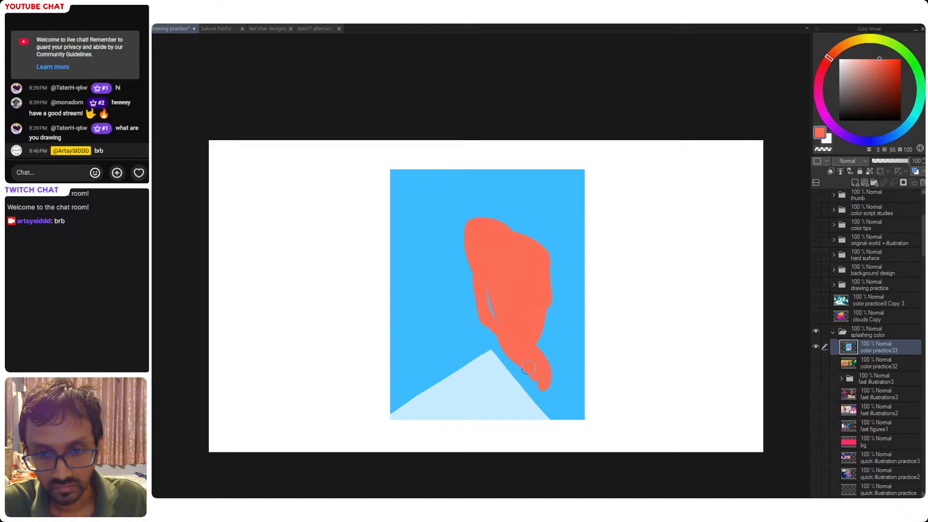
{"action": "mouse_move", "coordinate": [528, 371]}
{"action": "left_mouse_down"}
{"action": "mouse_move", "coordinate": [515, 389]}
{"action": "mouse_move", "coordinate": [542, 376]}
{"action": "mouse_move", "coordinate": [505, 396]}
{"action": "mouse_move", "coordinate": [524, 380]}
{"action": "mouse_move", "coordinate": [507, 392]}
{"action": "mouse_move", "coordinate": [533, 386]}
{"action": "mouse_move", "coordinate": [513, 407]}
{"action": "mouse_move", "coordinate": [530, 401]}
{"action": "mouse_move", "coordinate": [544, 376]}
{"action": "mouse_move", "coordinate": [525, 412]}
{"action": "mouse_move", "coordinate": [553, 378]}
{"action": "mouse_move", "coordinate": [534, 400]}
{"action": "left_mouse_up"}
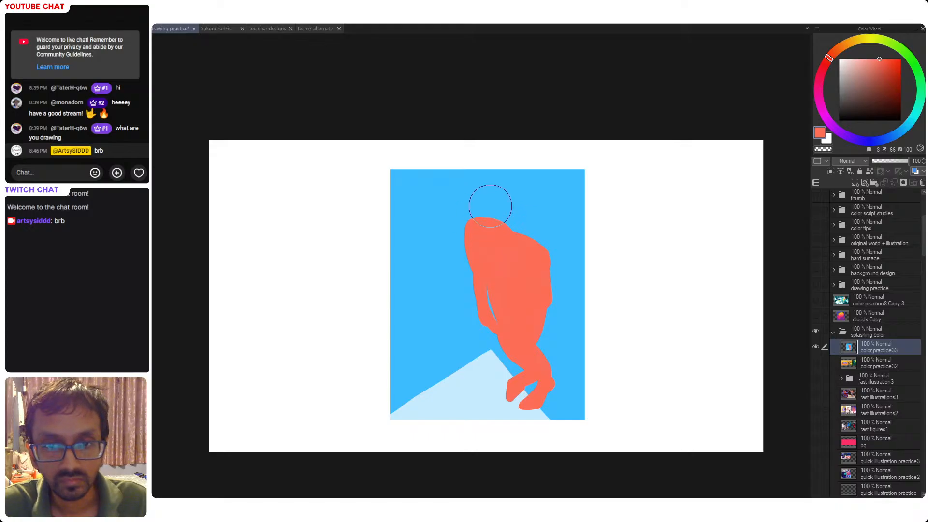
- Paint the head above the shoulders, refine the face and neck outline with sampled coral and sky blue, and save the document
{"action": "mouse_move", "coordinate": [492, 226]}
{"action": "left_mouse_down"}
{"action": "mouse_move", "coordinate": [476, 209]}
{"action": "mouse_move", "coordinate": [497, 233]}
{"action": "mouse_move", "coordinate": [480, 204]}
{"action": "mouse_move", "coordinate": [490, 240]}
{"action": "mouse_move", "coordinate": [491, 207]}
{"action": "mouse_move", "coordinate": [506, 241]}
{"action": "mouse_move", "coordinate": [490, 197]}
{"action": "mouse_move", "coordinate": [506, 236]}
{"action": "mouse_move", "coordinate": [495, 194]}
{"action": "left_mouse_up"}
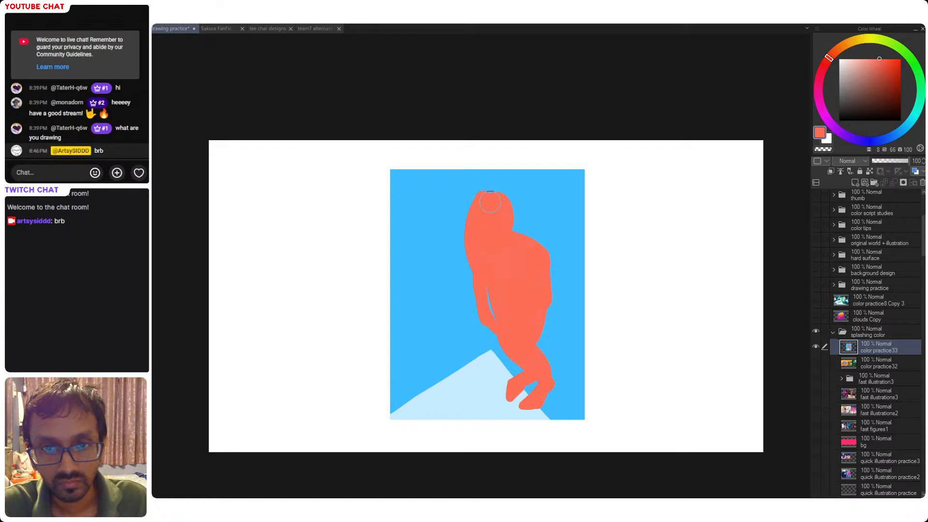
{"action": "left_click", "coordinate": [453, 231], "text": "alt"}
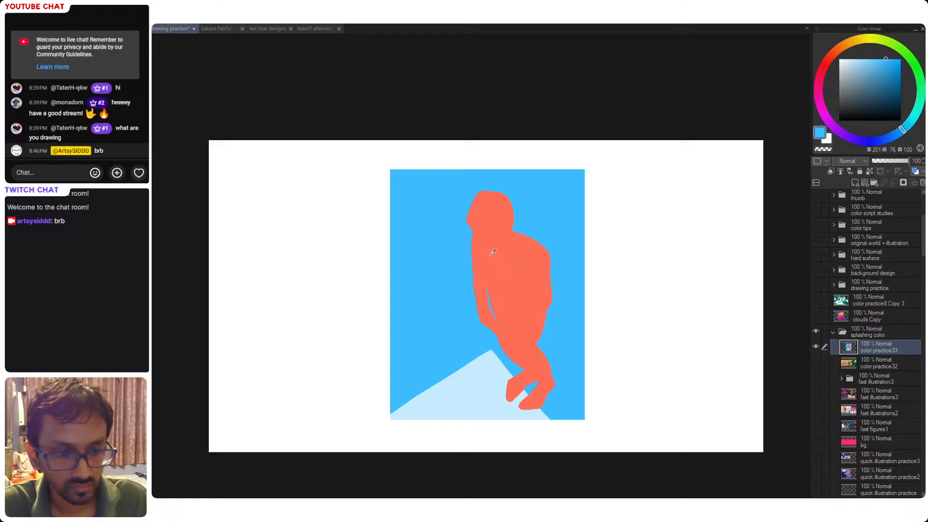
{"action": "left_click", "coordinate": [472, 247], "text": "alt"}
{"action": "left_click_drag", "start_coordinate": [477, 250], "coordinate": [477, 277]}
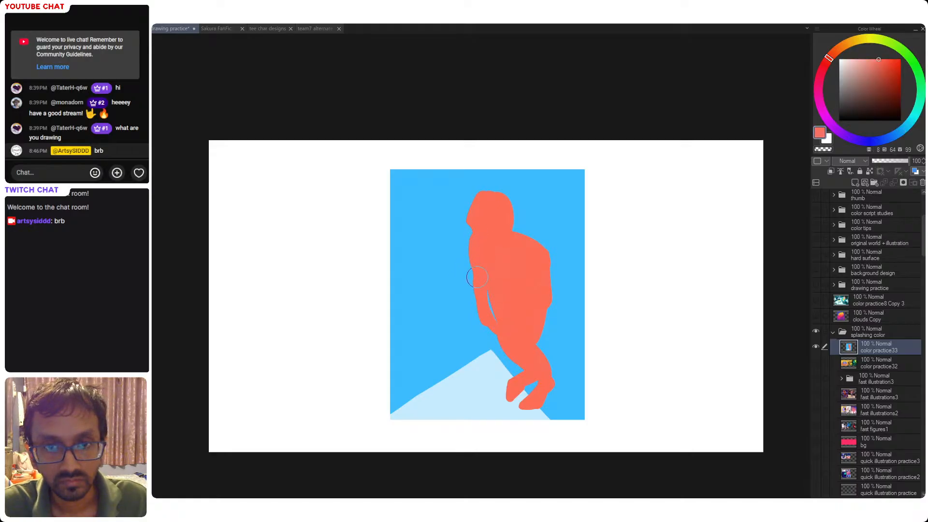
{"action": "left_click", "coordinate": [464, 221], "text": "alt"}
{"action": "mouse_move", "coordinate": [468, 196]}
{"action": "left_mouse_down"}
{"action": "mouse_move", "coordinate": [461, 234]}
{"action": "mouse_move", "coordinate": [470, 196]}
{"action": "mouse_move", "coordinate": [489, 195]}
{"action": "mouse_move", "coordinate": [475, 208]}
{"action": "mouse_move", "coordinate": [473, 201]}
{"action": "mouse_move", "coordinate": [482, 193]}
{"action": "mouse_move", "coordinate": [470, 245]}
{"action": "left_mouse_up"}
{"action": "left_click", "coordinate": [477, 220], "text": "alt"}
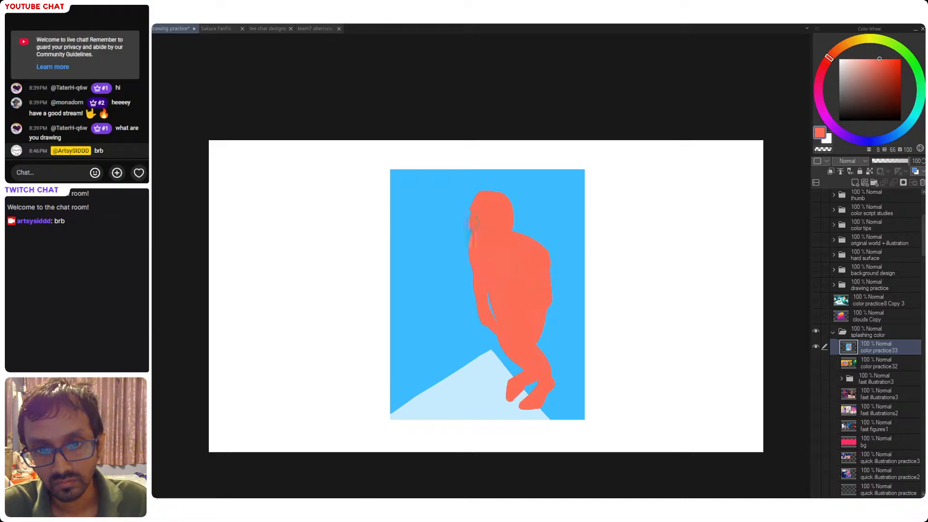
{"action": "key", "text": "ctrl+z"}
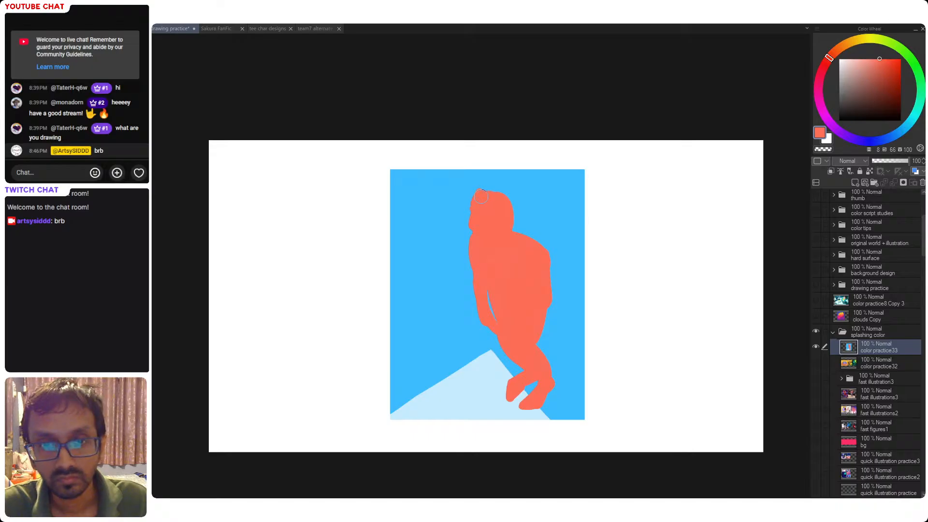
{"action": "mouse_move", "coordinate": [473, 207]}
{"action": "left_mouse_down"}
{"action": "mouse_move", "coordinate": [501, 187]}
{"action": "mouse_move", "coordinate": [515, 222]}
{"action": "left_mouse_up"}
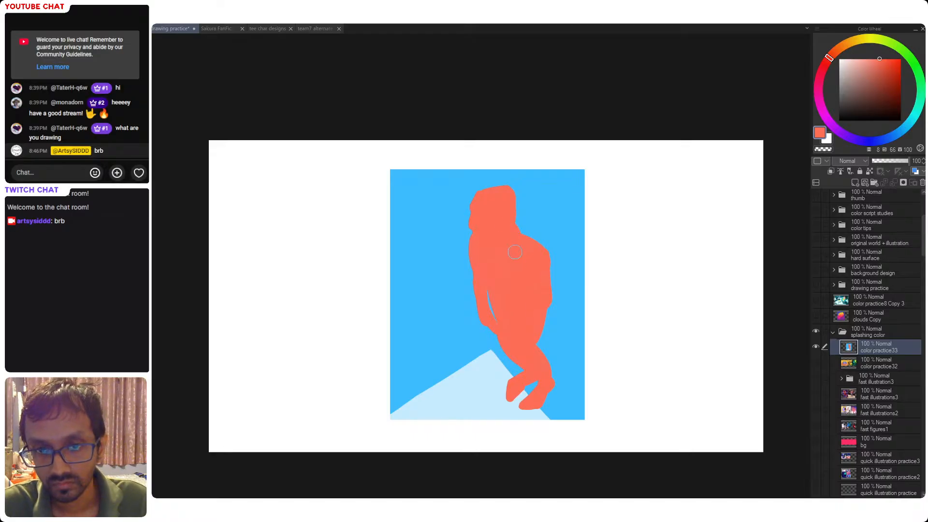
{"action": "key", "text": "ctrl+s"}
- Auto-select the sky-blue background around the coral figure and the pale peak
{"action": "left_click_drag", "start_coordinate": [533, 337], "coordinate": [552, 334]}
{"action": "left_click_drag", "start_coordinate": [497, 278], "coordinate": [489, 290]}
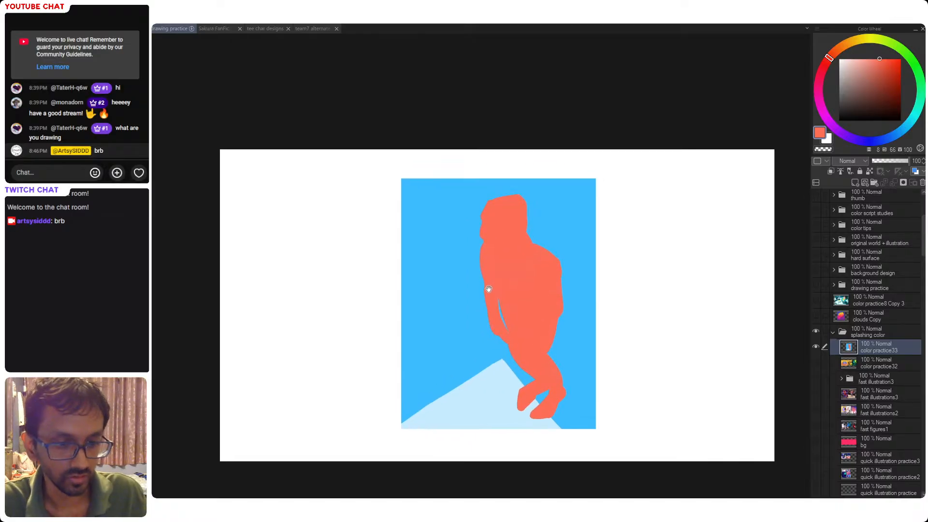
{"action": "key", "text": "w"}
{"action": "left_click", "coordinate": [460, 308]}
{"action": "left_click_drag", "start_coordinate": [488, 333], "coordinate": [476, 328]}
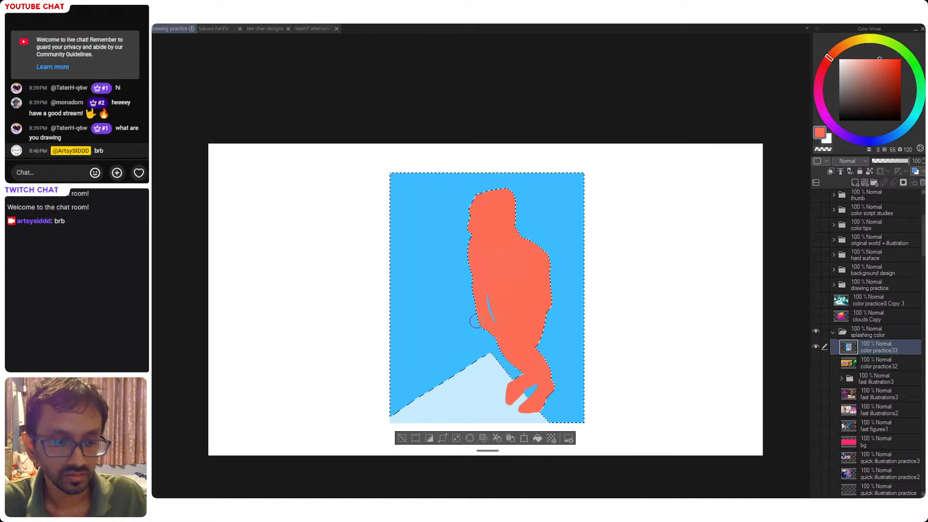
- Paint the whole selected background cyan (187, 76, 100) with a very large brush, then clear the selection
{"action": "key", "text": "b"}
{"action": "left_click", "coordinate": [425, 305], "text": "alt"}
{"action": "key", "text": "]"}
{"action": "key", "text": "]"}
{"action": "key", "text": "]"}
{"action": "key", "text": "]"}
{"action": "key", "text": "]"}
{"action": "key", "text": "]"}
{"action": "key", "text": "]"}
{"action": "key", "text": "]"}
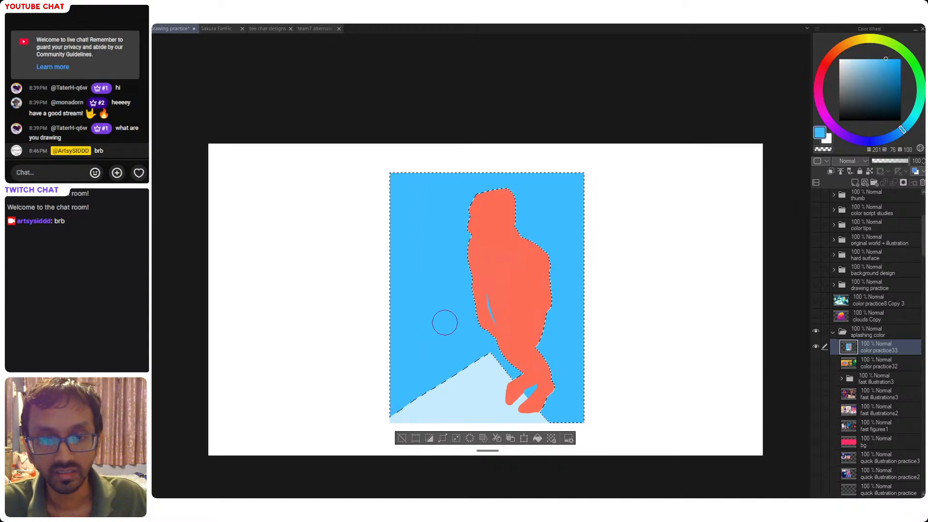
{"action": "left_click_drag", "start_coordinate": [911, 126], "coordinate": [911, 120]}
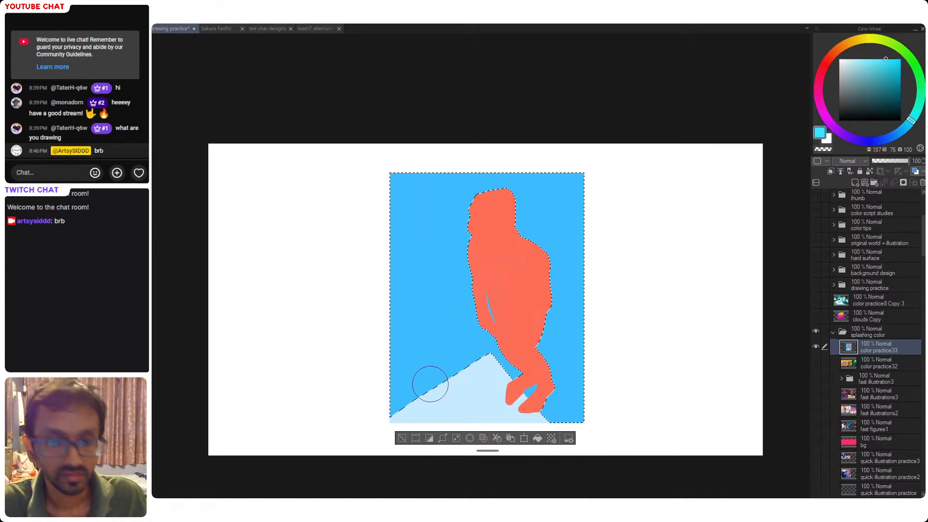
{"action": "mouse_move", "coordinate": [408, 390]}
{"action": "left_mouse_down"}
{"action": "mouse_move", "coordinate": [460, 361]}
{"action": "mouse_move", "coordinate": [484, 372]}
{"action": "left_mouse_up"}
{"action": "key", "text": "ctrl+z"}
{"action": "mouse_move", "coordinate": [425, 394]}
{"action": "left_mouse_down"}
{"action": "mouse_move", "coordinate": [484, 341]}
{"action": "mouse_move", "coordinate": [493, 400]}
{"action": "left_mouse_up"}
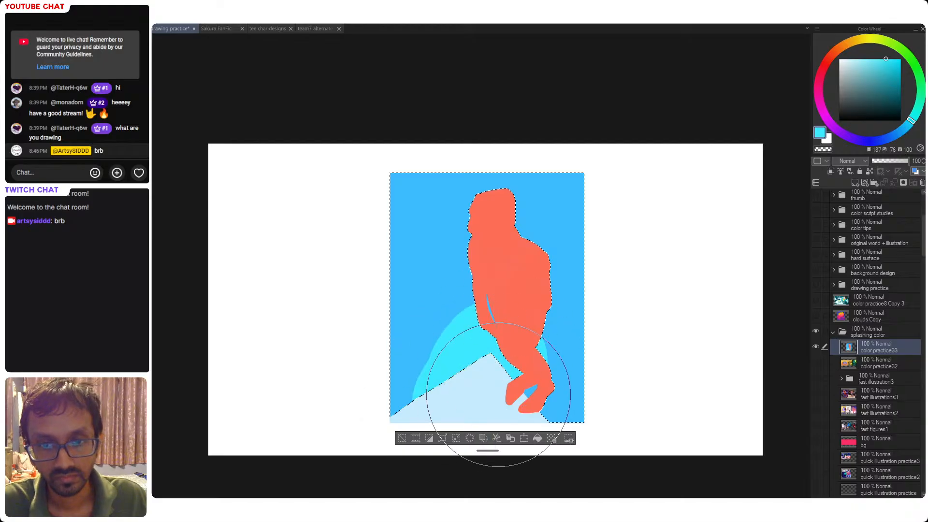
{"action": "key", "text": "ctrl+z"}
{"action": "mouse_move", "coordinate": [425, 394]}
{"action": "left_mouse_down"}
{"action": "mouse_move", "coordinate": [469, 358]}
{"action": "mouse_move", "coordinate": [484, 385]}
{"action": "left_mouse_up"}
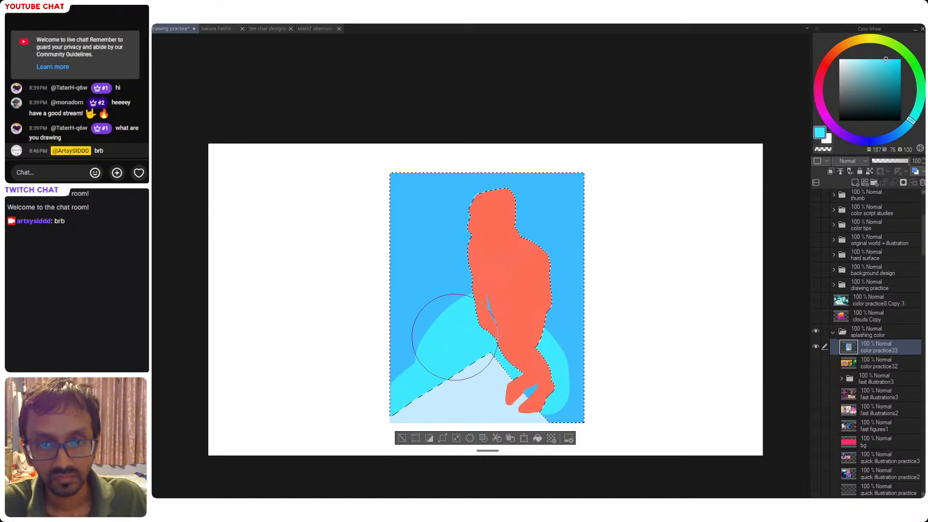
{"action": "key", "text": "ctrl+d"}
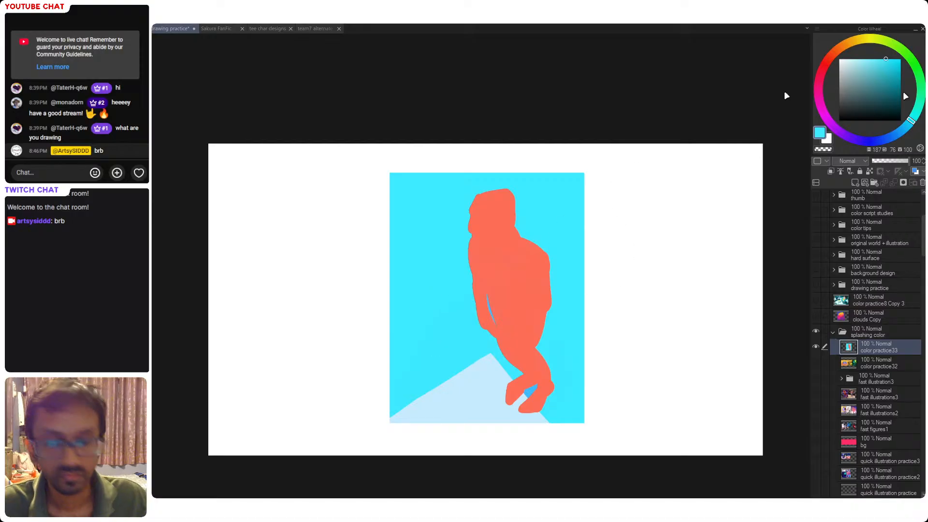
- Reselect the cyan background and paint mid-blue (197, 76, 100) cloud shapes in front of the figure and beside its feet, carving edges with cyan
{"action": "left_click_drag", "start_coordinate": [911, 121], "coordinate": [905, 128]}
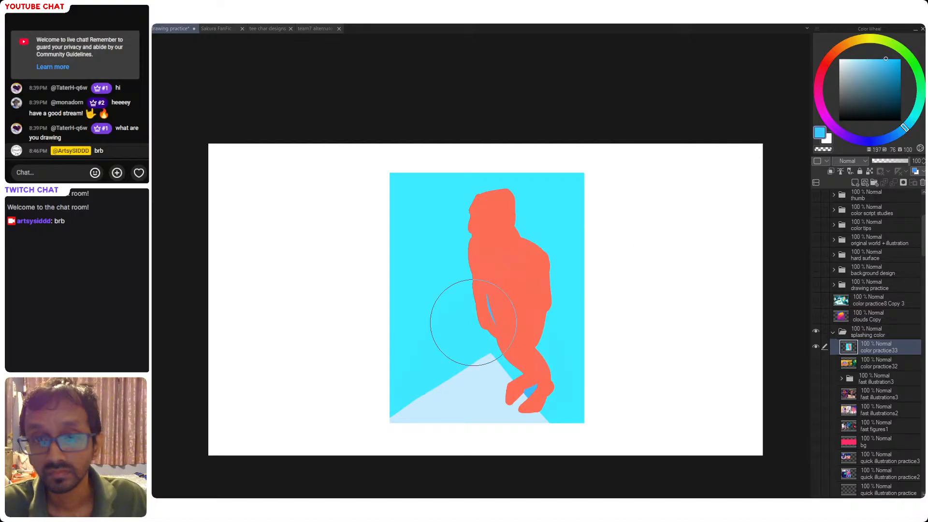
{"action": "left_click", "coordinate": [435, 296]}
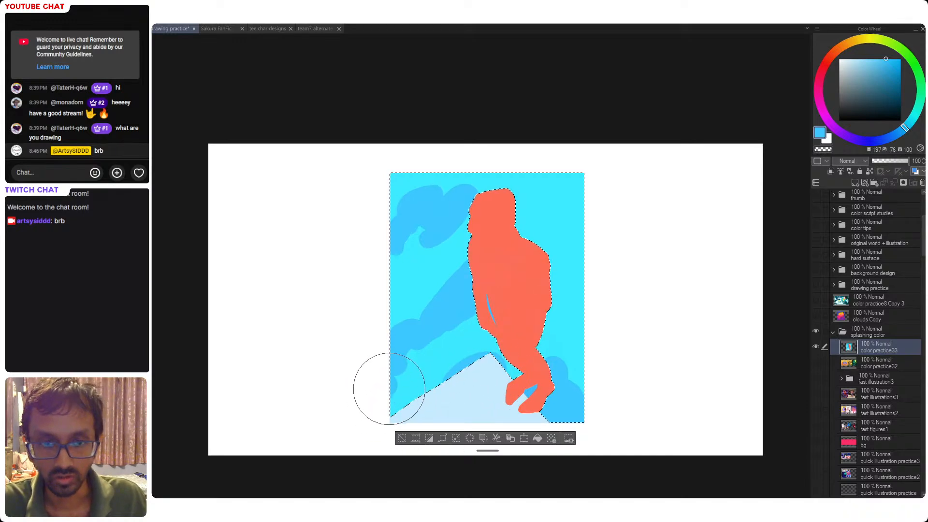
{"action": "left_click", "coordinate": [407, 372], "text": "alt"}
{"action": "left_click", "coordinate": [425, 368], "text": "alt"}
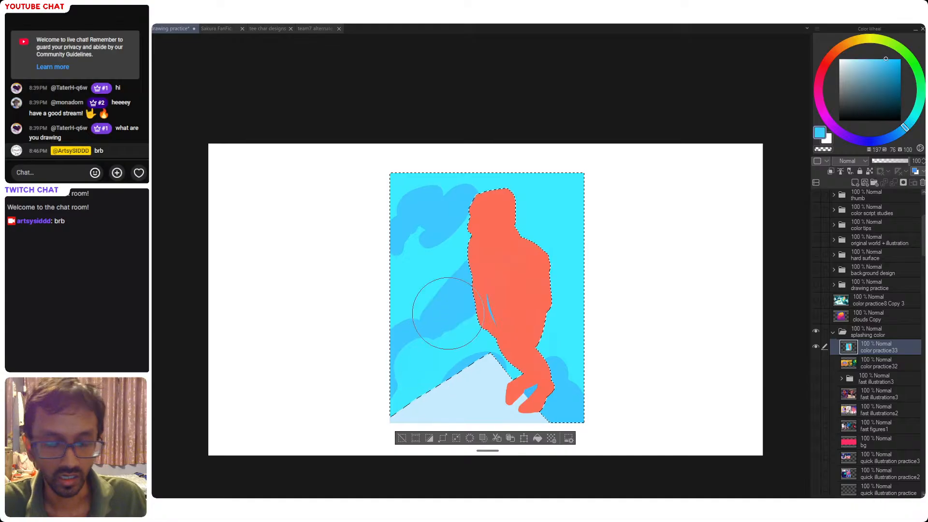
- Paint dark blue (203, 100, 55) clouds behind the figure's shoulder and back, deselect the background and save the document
{"action": "left_click_drag", "start_coordinate": [905, 127], "coordinate": [900, 131]}
{"action": "left_click", "coordinate": [901, 86]}
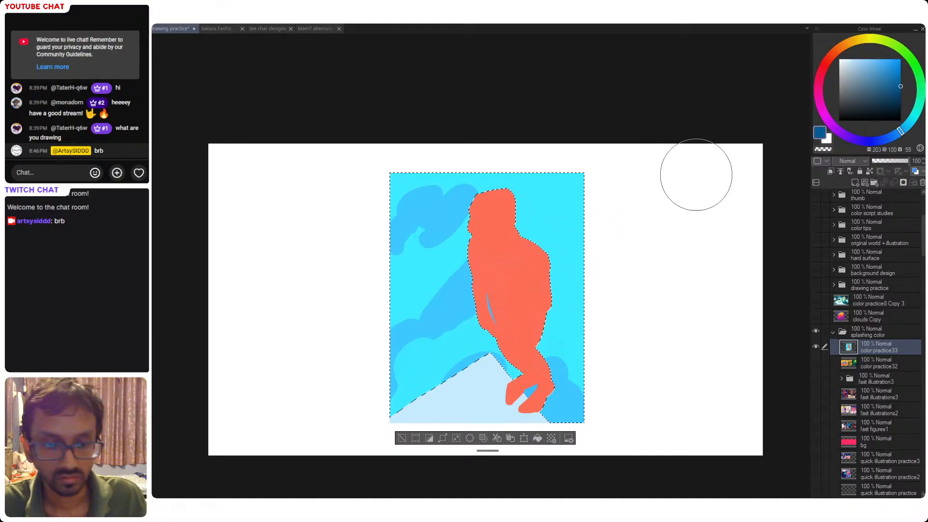
{"action": "left_click", "coordinate": [544, 293]}
{"action": "mouse_move", "coordinate": [544, 293]}
{"action": "left_mouse_down"}
{"action": "mouse_move", "coordinate": [562, 309]}
{"action": "mouse_move", "coordinate": [579, 356]}
{"action": "mouse_move", "coordinate": [562, 303]}
{"action": "mouse_move", "coordinate": [570, 286]}
{"action": "mouse_move", "coordinate": [564, 333]}
{"action": "mouse_move", "coordinate": [575, 342]}
{"action": "mouse_move", "coordinate": [555, 302]}
{"action": "mouse_move", "coordinate": [571, 302]}
{"action": "mouse_move", "coordinate": [577, 339]}
{"action": "mouse_move", "coordinate": [563, 326]}
{"action": "mouse_move", "coordinate": [567, 335]}
{"action": "mouse_move", "coordinate": [572, 297]}
{"action": "left_mouse_up"}
{"action": "mouse_move", "coordinate": [553, 240]}
{"action": "left_mouse_down"}
{"action": "mouse_move", "coordinate": [582, 208]}
{"action": "mouse_move", "coordinate": [577, 222]}
{"action": "mouse_move", "coordinate": [565, 210]}
{"action": "mouse_move", "coordinate": [578, 203]}
{"action": "mouse_move", "coordinate": [573, 213]}
{"action": "left_mouse_up"}
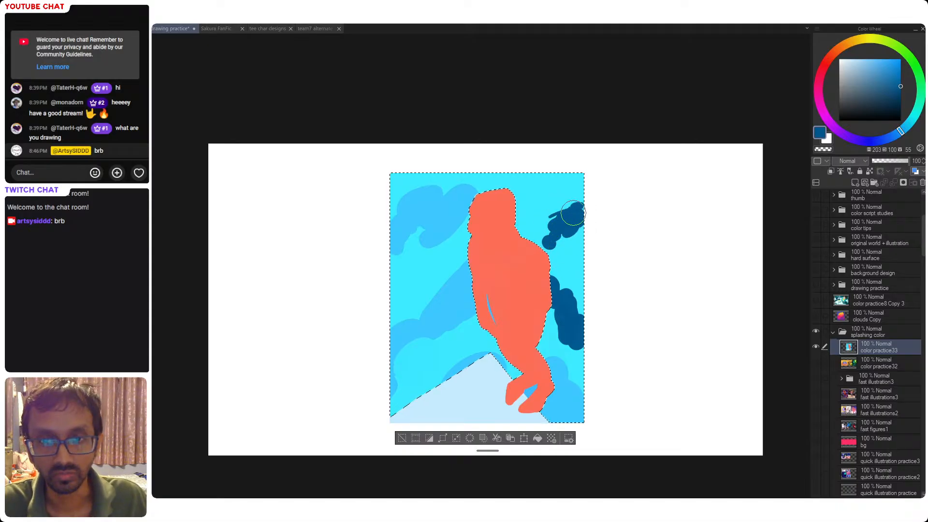
{"action": "key", "text": "ctrl+d"}
{"action": "key", "text": "ctrl+s"}
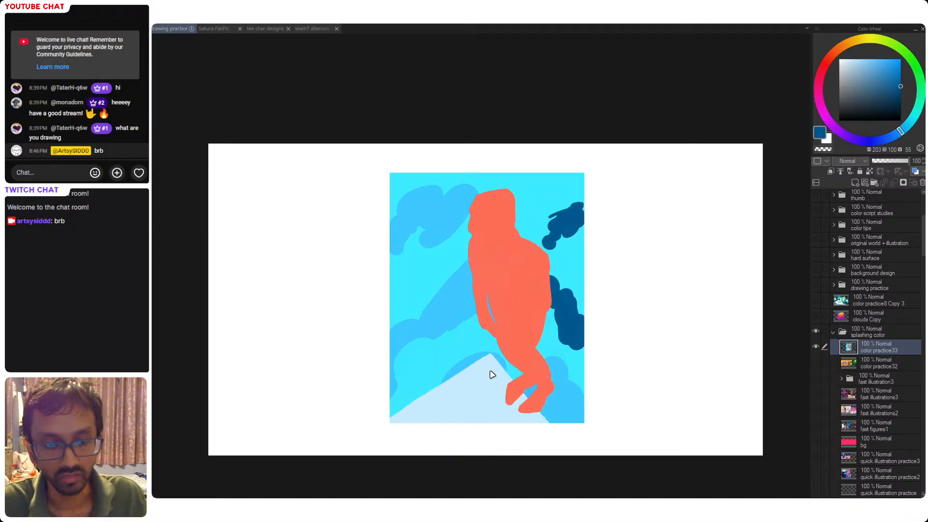
- Sample the peak's pale blue, lighten it to (201, 14, 100), fill the peak with it and save the document
{"action": "left_click_drag", "start_coordinate": [504, 373], "coordinate": [501, 368]}
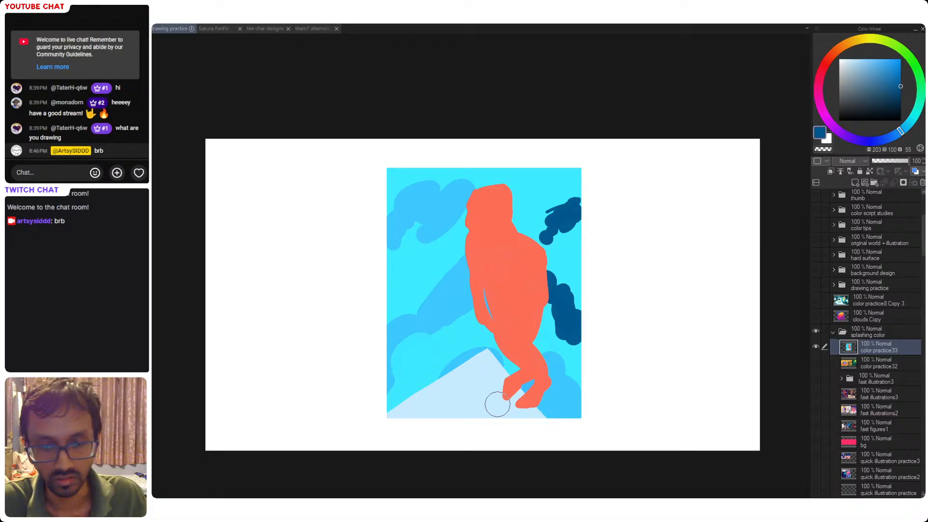
{"action": "left_click", "coordinate": [472, 396], "text": "alt"}
{"action": "left_click", "coordinate": [479, 389], "text": "alt"}
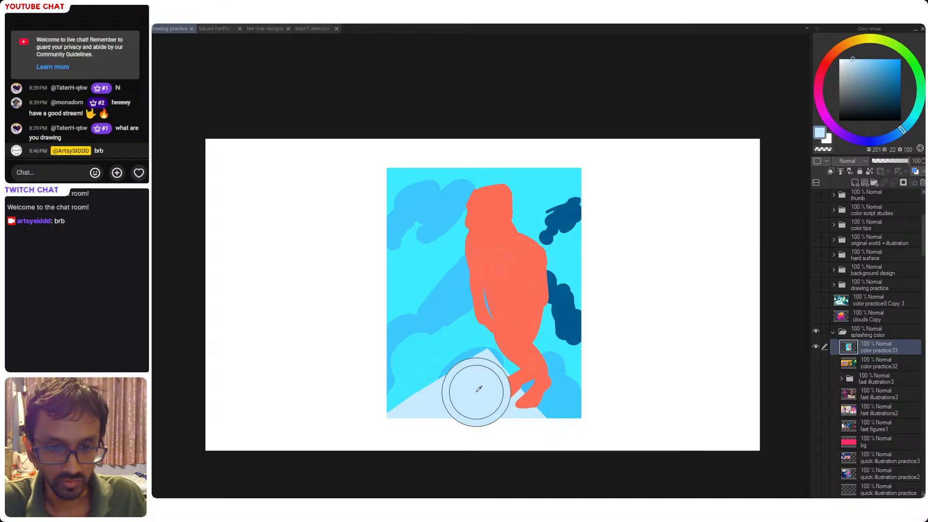
{"action": "left_click", "coordinate": [848, 58]}
{"action": "left_click", "coordinate": [460, 411]}
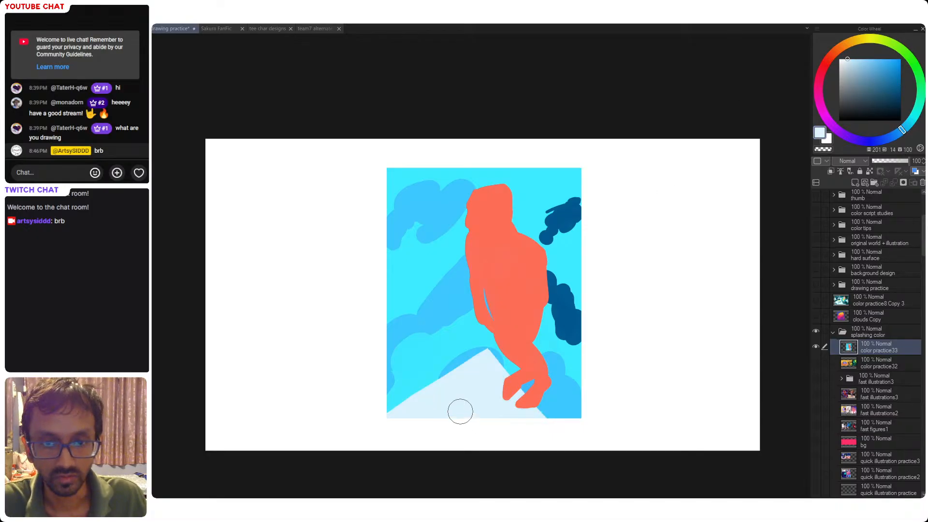
{"action": "key", "text": "ctrl+s"}
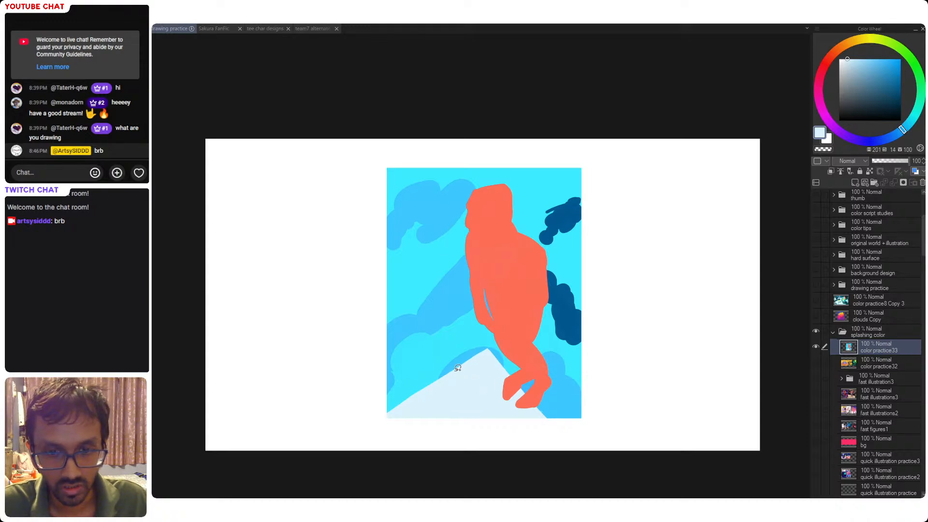
{"action": "mouse_move", "coordinate": [458, 368]}
{"action": "left_mouse_down"}
{"action": "mouse_move", "coordinate": [511, 339]}
{"action": "mouse_move", "coordinate": [532, 402]}
{"action": "mouse_move", "coordinate": [555, 420]}
{"action": "left_mouse_up"}
{"action": "key", "text": "ctrl+z"}
{"action": "mouse_move", "coordinate": [524, 352]}
{"action": "left_mouse_down"}
{"action": "mouse_move", "coordinate": [574, 282]}
{"action": "mouse_move", "coordinate": [495, 294]}
{"action": "mouse_move", "coordinate": [571, 283]}
{"action": "left_mouse_up"}
{"action": "key", "text": "ctrl+z"}
{"action": "mouse_move", "coordinate": [470, 302]}
{"action": "left_mouse_down"}
{"action": "mouse_move", "coordinate": [573, 286]}
{"action": "mouse_move", "coordinate": [539, 290]}
{"action": "left_mouse_up"}
{"action": "key", "text": "ctrl+z"}
- Select thin strips along both slopes of the peak with freehand lasso outlines, passing under the figure's feet
{"action": "mouse_move", "coordinate": [471, 296]}
{"action": "left_mouse_down"}
{"action": "mouse_move", "coordinate": [573, 282]}
{"action": "mouse_move", "coordinate": [479, 305]}
{"action": "left_mouse_up"}
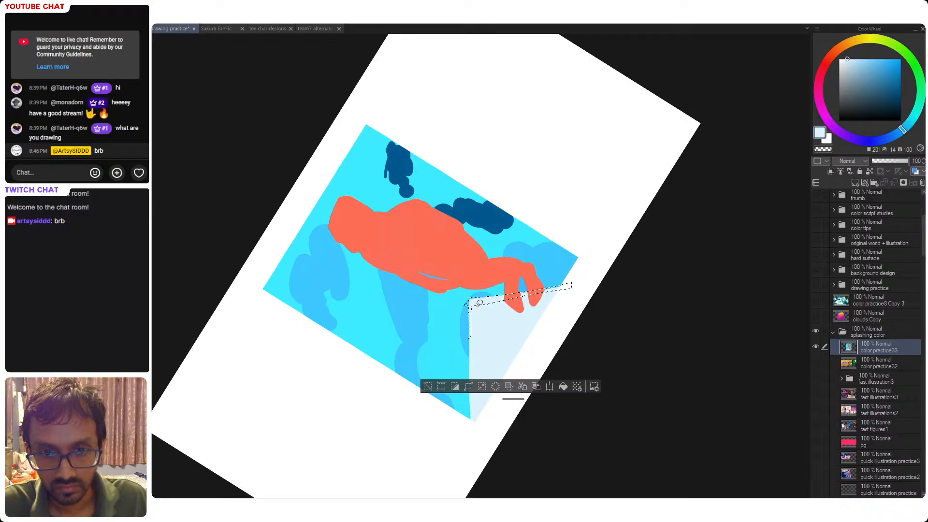
{"action": "key", "text": "ctrl+z"}
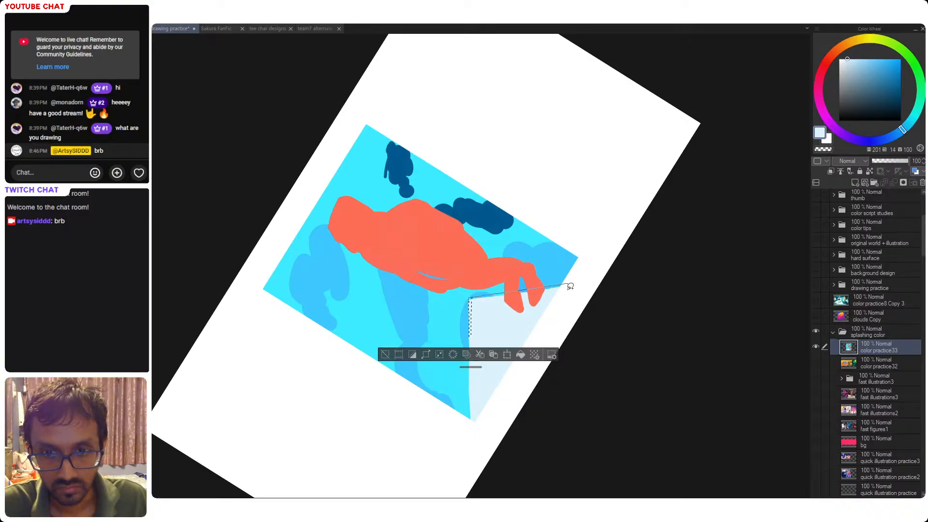
{"action": "left_click_drag", "start_coordinate": [467, 298], "coordinate": [468, 299]}
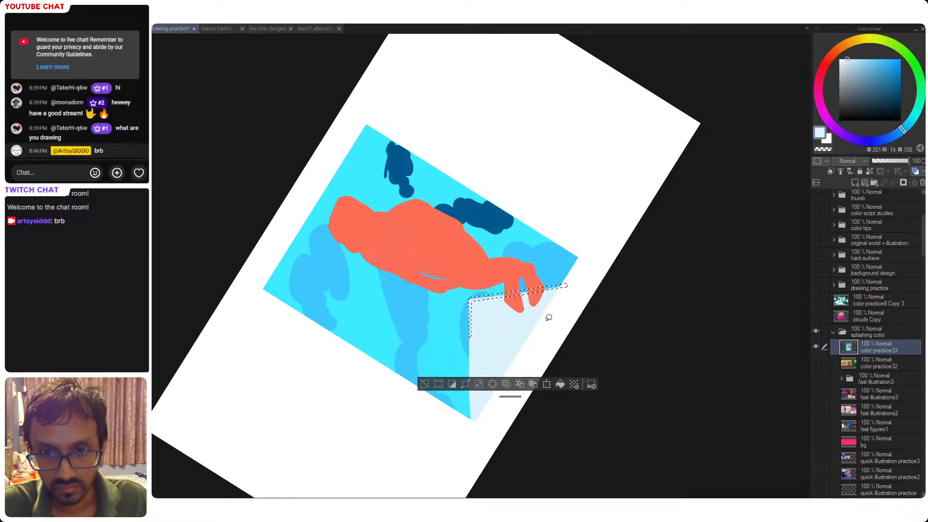
{"action": "mouse_move", "coordinate": [556, 312]}
{"action": "left_mouse_down"}
{"action": "mouse_move", "coordinate": [574, 276]}
{"action": "mouse_move", "coordinate": [593, 282]}
{"action": "mouse_move", "coordinate": [578, 271]}
{"action": "left_mouse_up"}
{"action": "key", "text": "ctrl+z"}
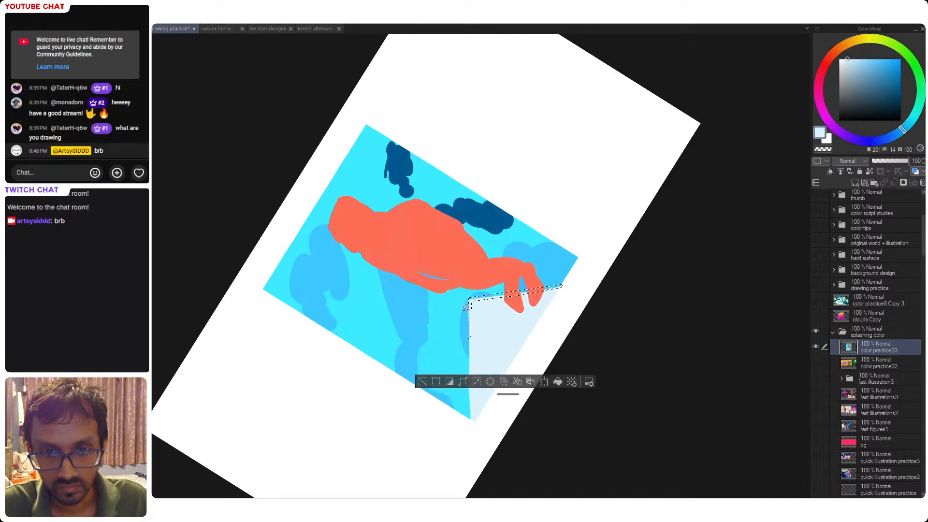
{"action": "mouse_move", "coordinate": [482, 296]}
{"action": "left_mouse_down"}
{"action": "mouse_move", "coordinate": [640, 248]}
{"action": "mouse_move", "coordinate": [460, 299]}
{"action": "left_mouse_up"}
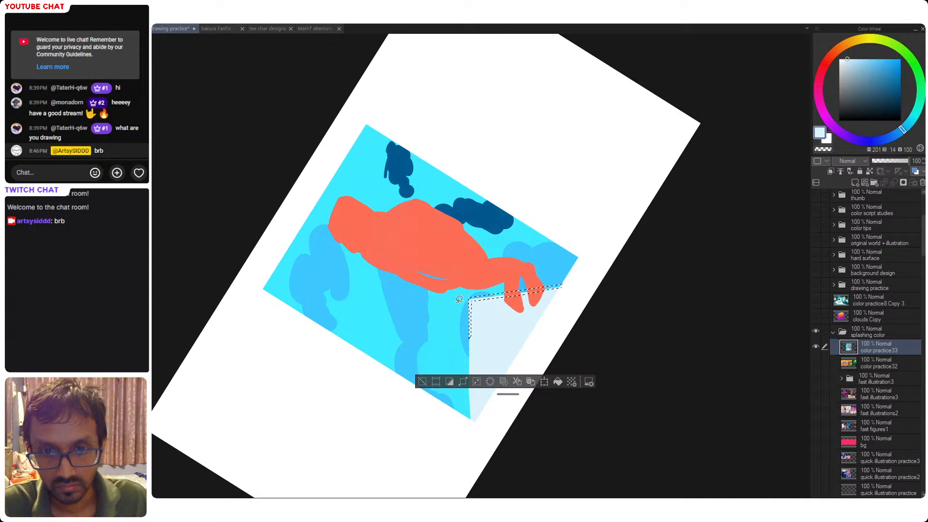
{"action": "left_click_drag", "start_coordinate": [580, 272], "coordinate": [563, 269]}
{"action": "mouse_move", "coordinate": [460, 298]}
{"action": "left_mouse_down"}
{"action": "mouse_move", "coordinate": [616, 263]}
{"action": "mouse_move", "coordinate": [584, 279]}
{"action": "mouse_move", "coordinate": [558, 340]}
{"action": "mouse_move", "coordinate": [535, 353]}
{"action": "left_mouse_up"}
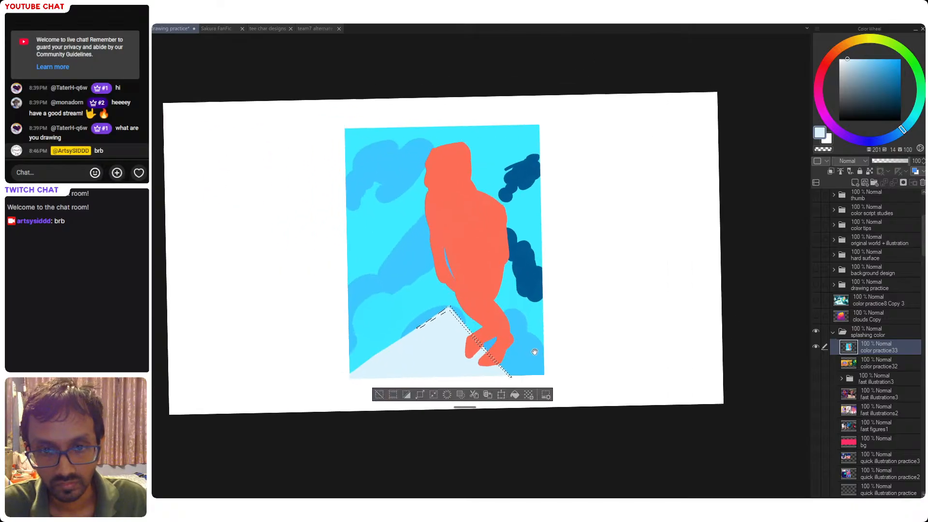
- Sample the cloud's dark blue (204, 100, 56), paint the selected strips along the peak's slopes with it and clear the selection
{"action": "left_click", "coordinate": [523, 269]}
{"action": "mouse_move", "coordinate": [449, 311]}
{"action": "left_mouse_down"}
{"action": "mouse_move", "coordinate": [419, 329]}
{"action": "mouse_move", "coordinate": [511, 376]}
{"action": "left_mouse_up"}
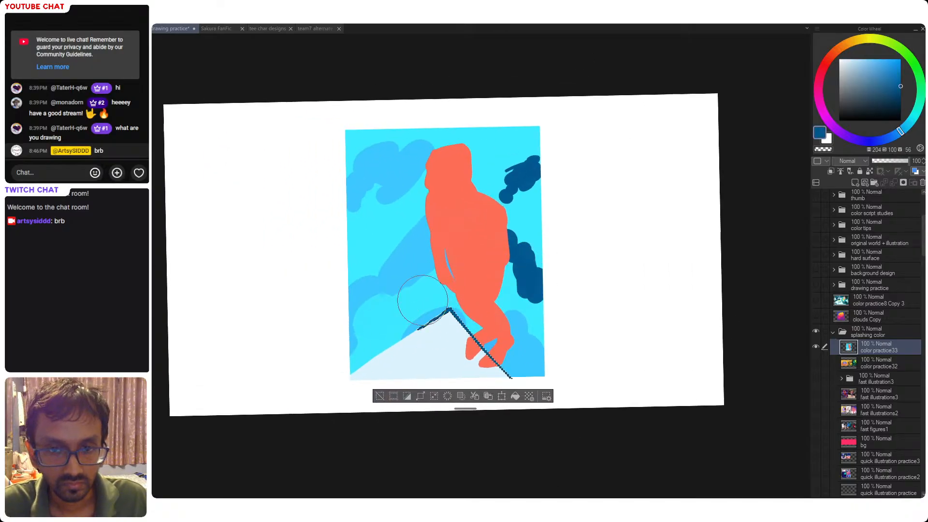
{"action": "left_click_drag", "start_coordinate": [421, 328], "coordinate": [468, 354]}
{"action": "key", "text": "ctrl+z"}
{"action": "key", "text": "ctrl+z"}
{"action": "key", "text": "ctrl+z"}
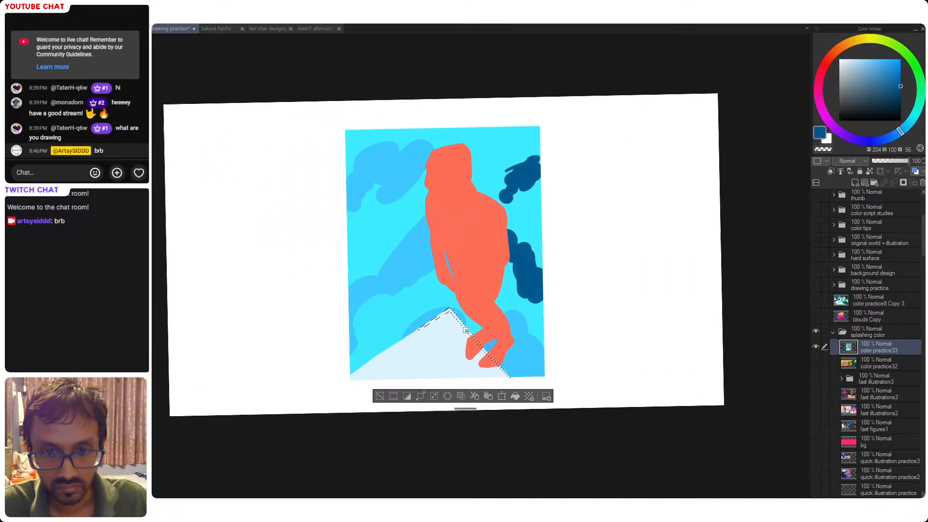
{"action": "mouse_move", "coordinate": [450, 312]}
{"action": "left_mouse_down"}
{"action": "mouse_move", "coordinate": [418, 329]}
{"action": "mouse_move", "coordinate": [511, 377]}
{"action": "left_mouse_up"}
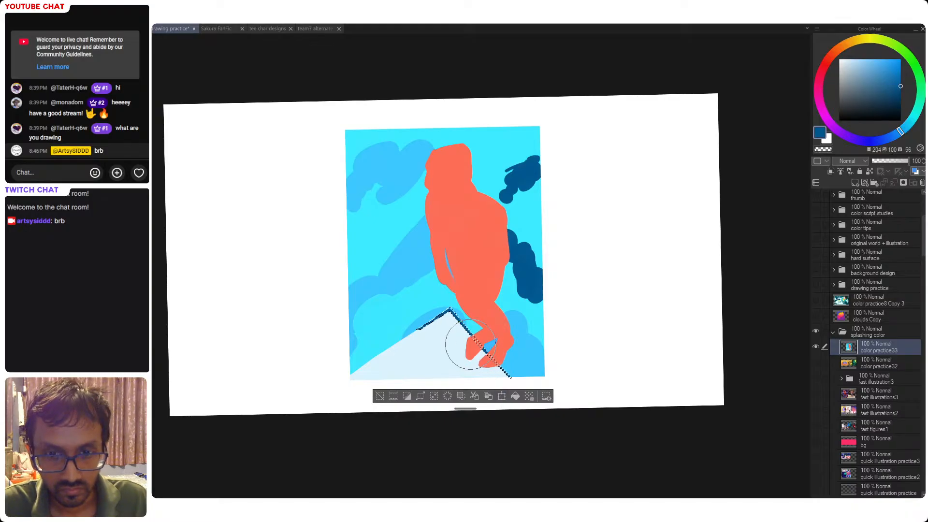
{"action": "key", "text": "ctrl+d"}
- Hatch the peak around the figure's feet with short dashes in dark blue (204, 100, 56) and mid-blue (197, 76, 100)
{"action": "left_click_drag", "start_coordinate": [440, 369], "coordinate": [476, 373]}
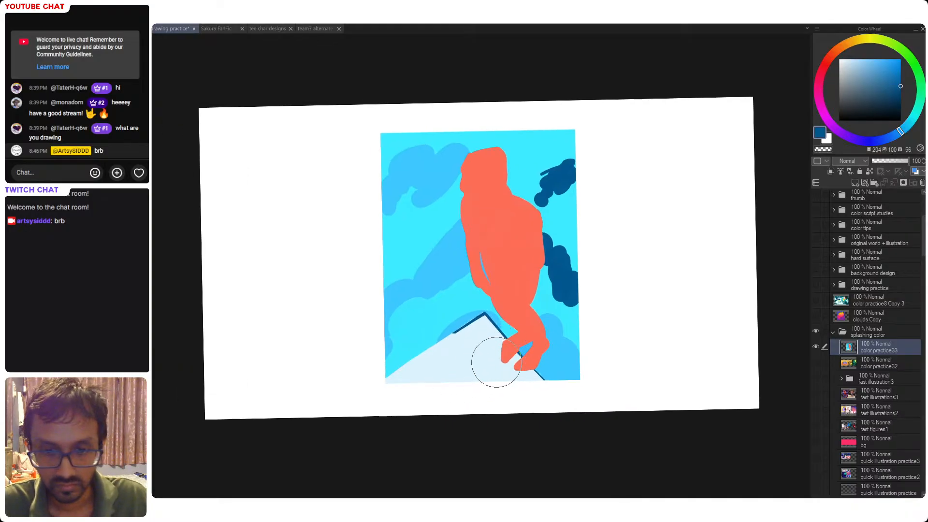
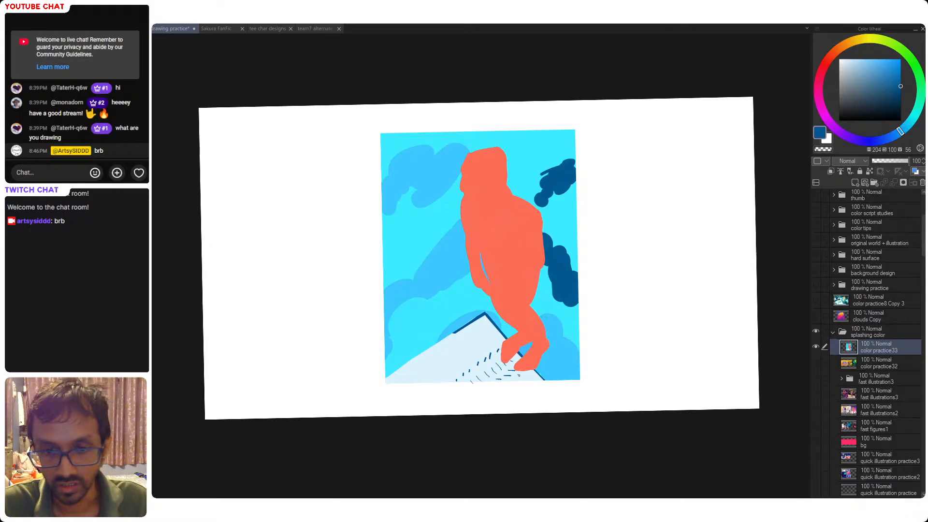
{"action": "left_click", "coordinate": [556, 342], "text": "alt"}
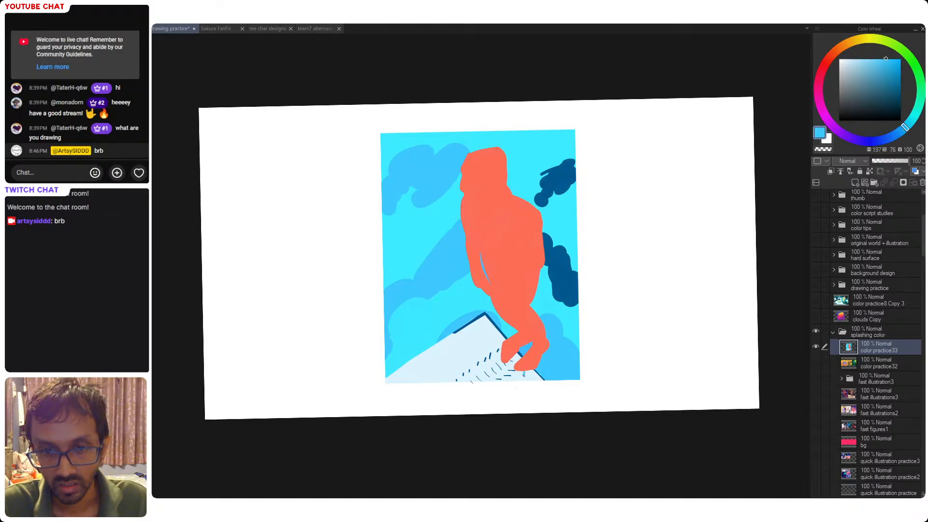
{"action": "key", "text": "ctrl+z"}
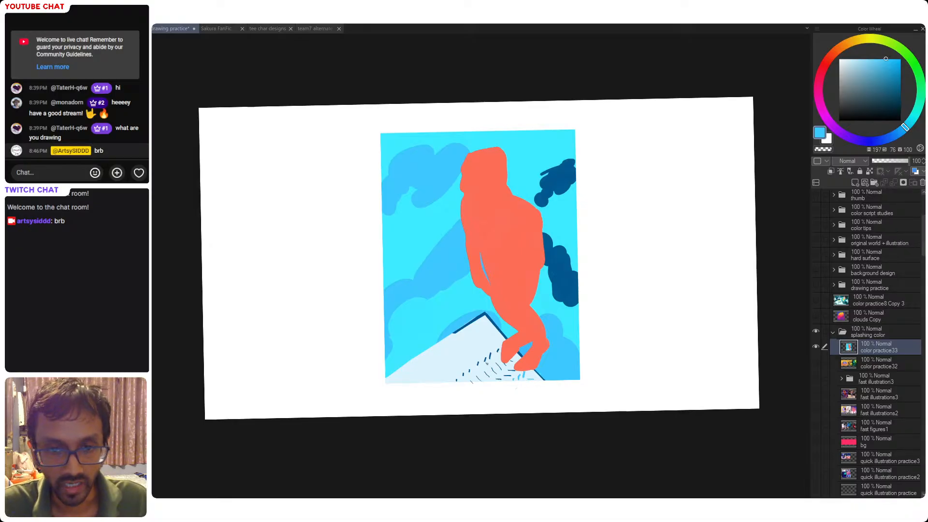
{"action": "left_click", "coordinate": [559, 290]}
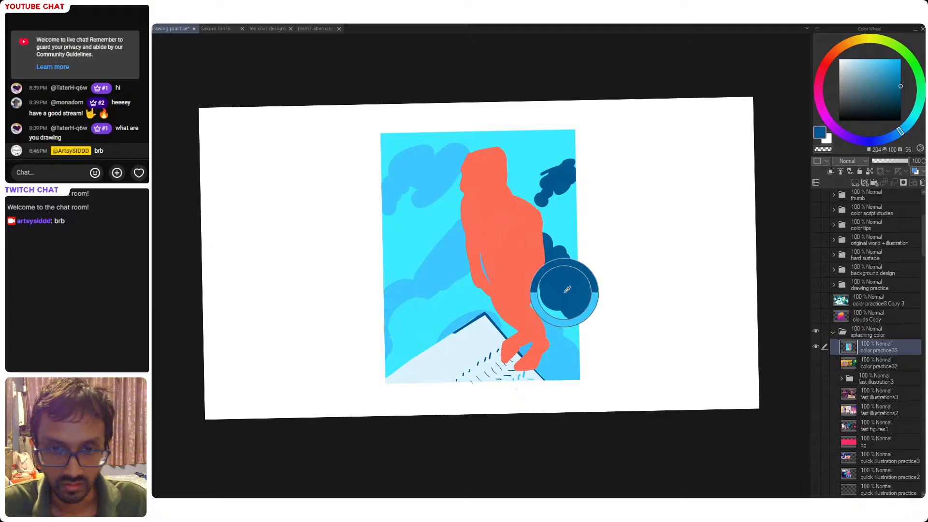
{"action": "left_click", "coordinate": [561, 364]}
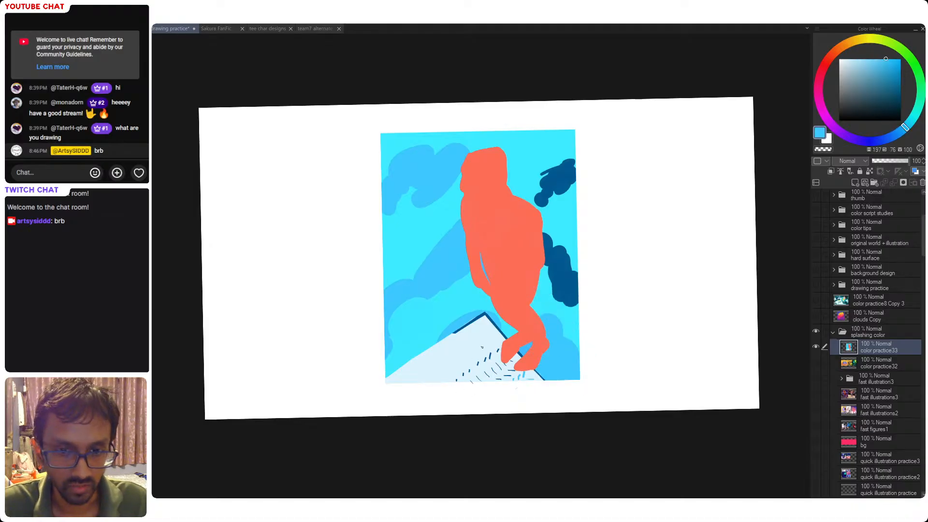
{"action": "left_click", "coordinate": [550, 286]}
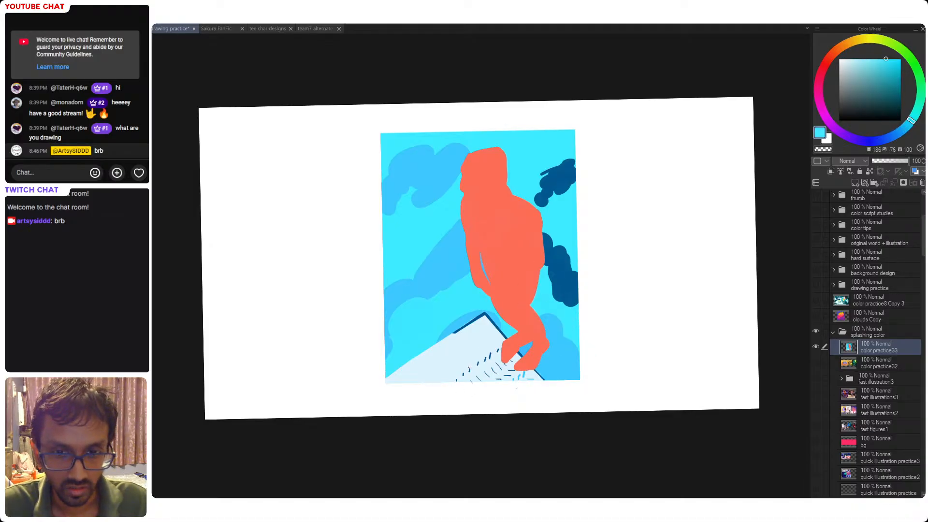
{"action": "left_click", "coordinate": [564, 297]}
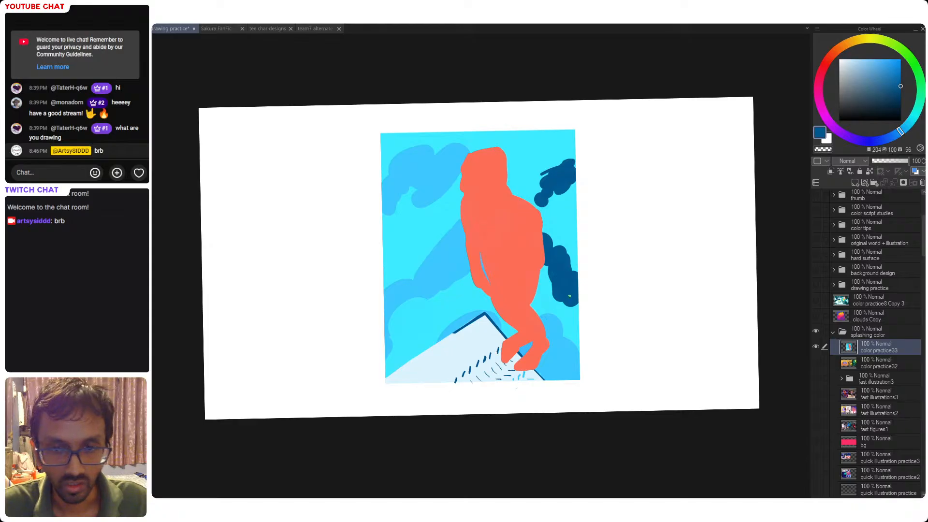
- Extend mid-blue (197, 76, 100) dashes over the peak's long front slope to its outer corner and save the document
{"action": "left_click", "coordinate": [560, 342]}
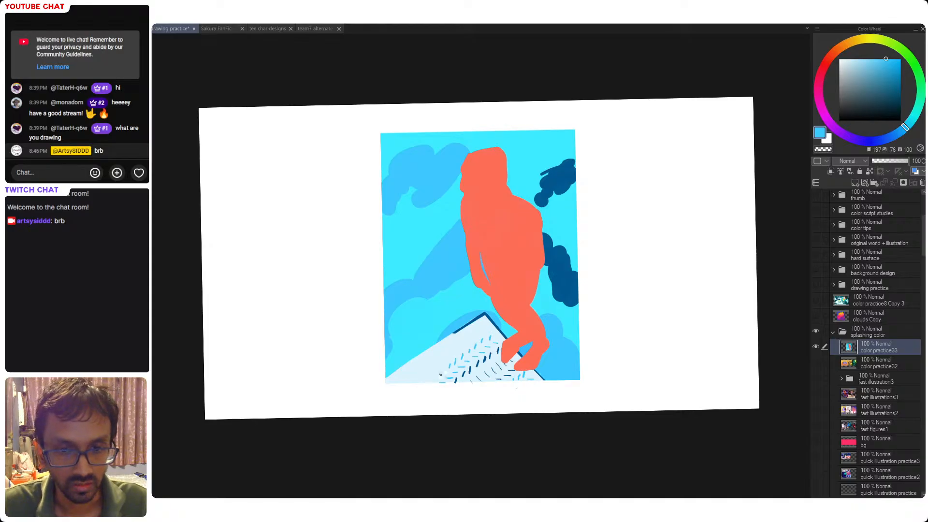
{"action": "left_click_drag", "start_coordinate": [441, 372], "coordinate": [437, 380]}
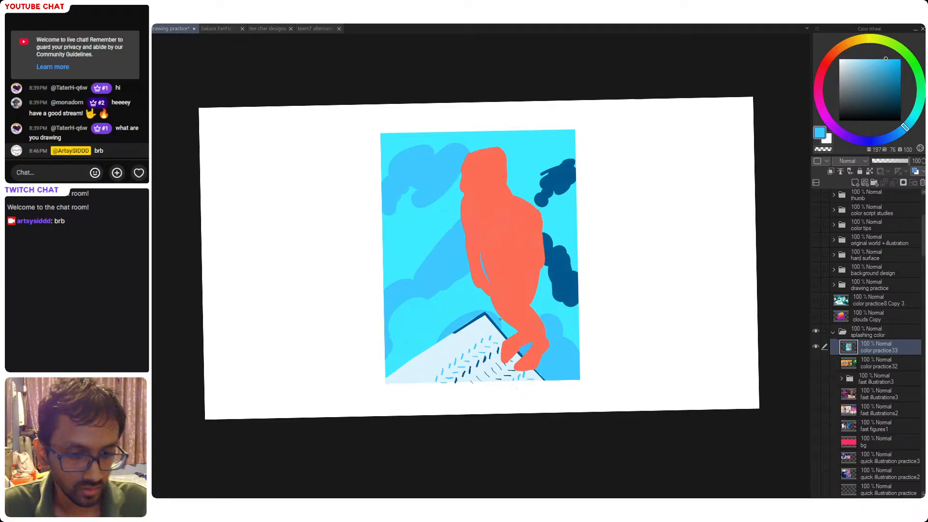
{"action": "left_click_drag", "start_coordinate": [469, 329], "coordinate": [479, 331]}
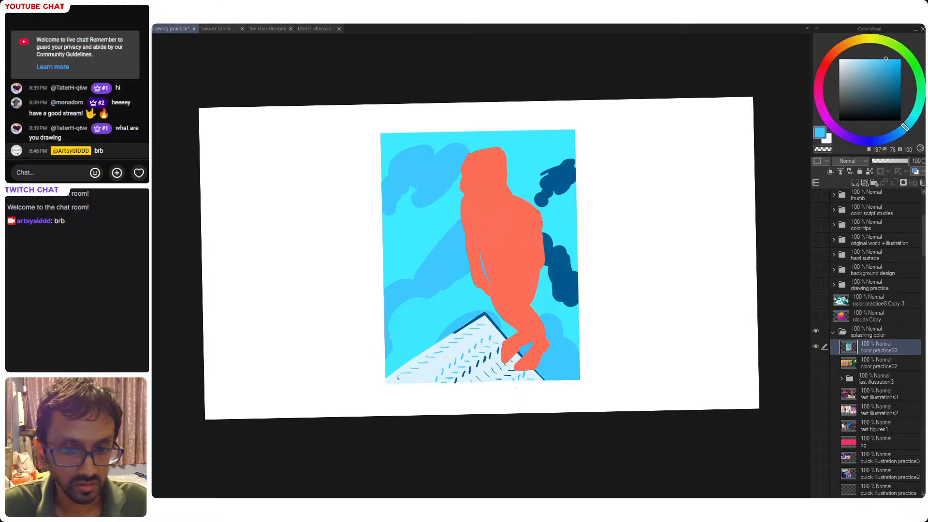
{"action": "key", "text": "ctrl+s"}
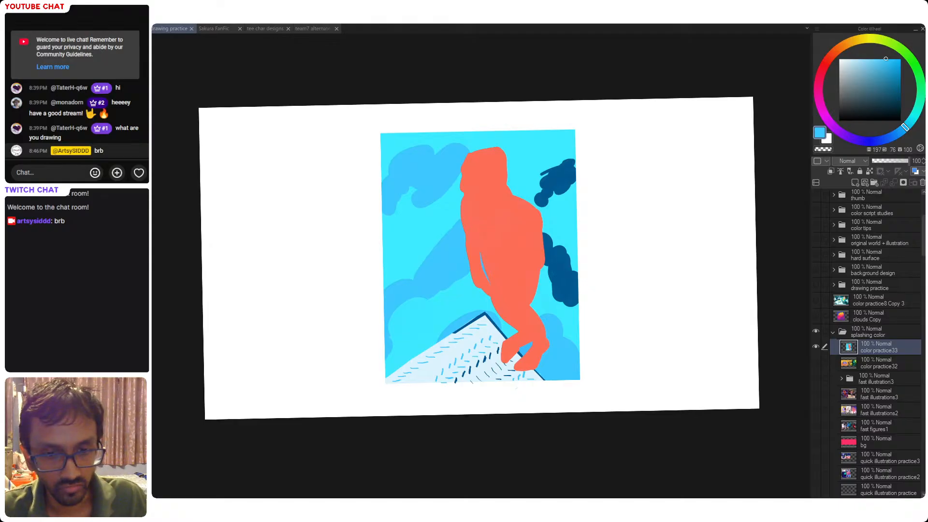
- Select the peak's pale area, set the paint colour to near-white blue (197, 5, 100), clear the selection and save the document
{"action": "left_click", "coordinate": [416, 367]}
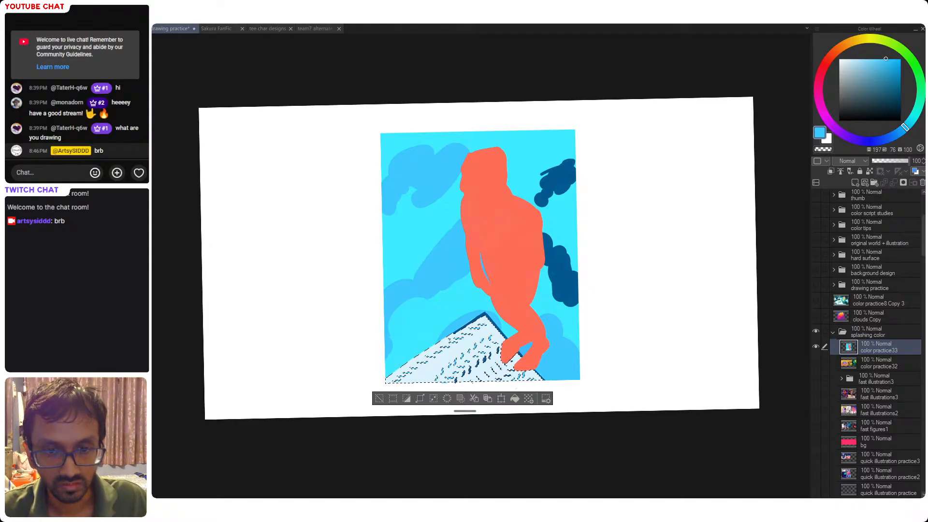
{"action": "left_click", "coordinate": [843, 59]}
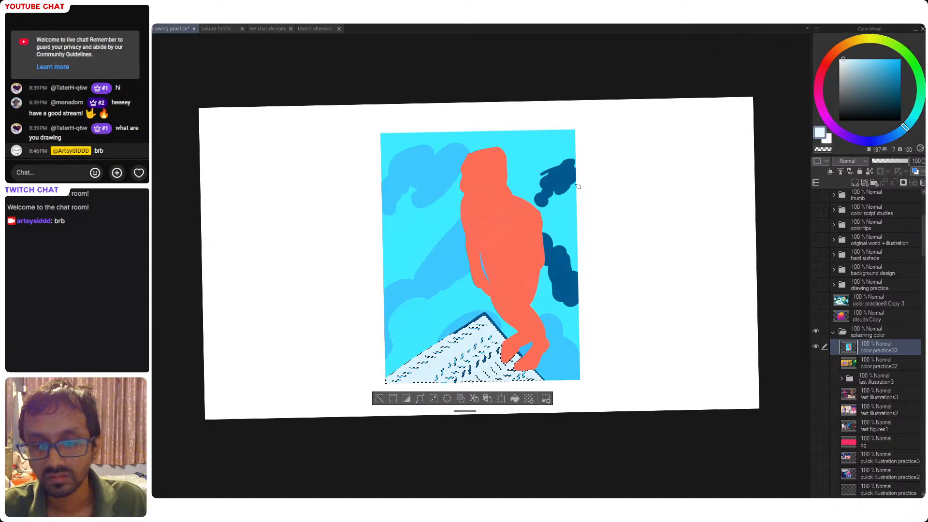
{"action": "left_click_drag", "start_coordinate": [459, 320], "coordinate": [452, 323]}
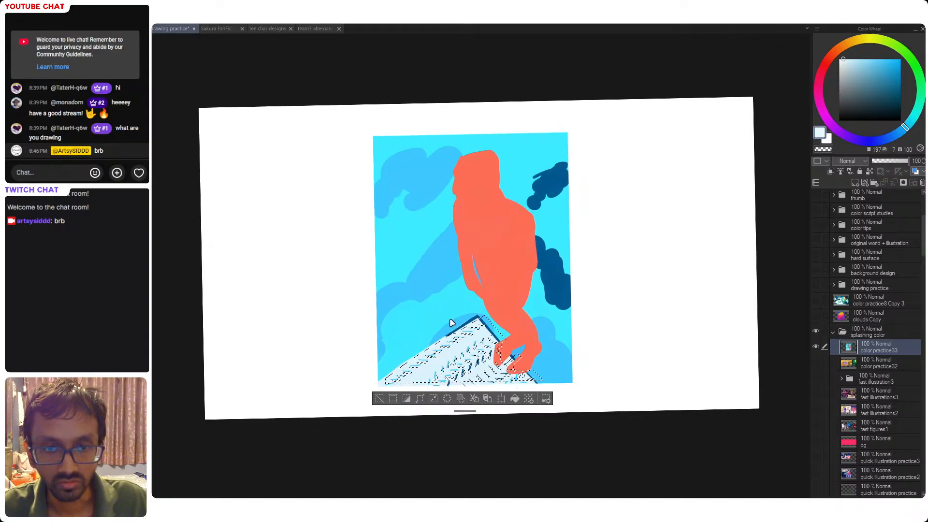
{"action": "key", "text": "ctrl+z"}
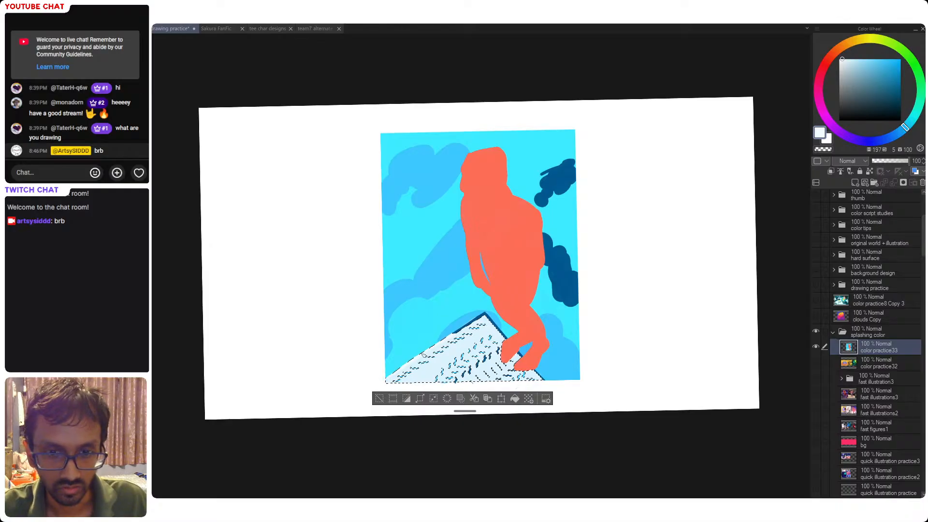
{"action": "key", "text": "ctrl+d"}
{"action": "key", "text": "ctrl+s"}
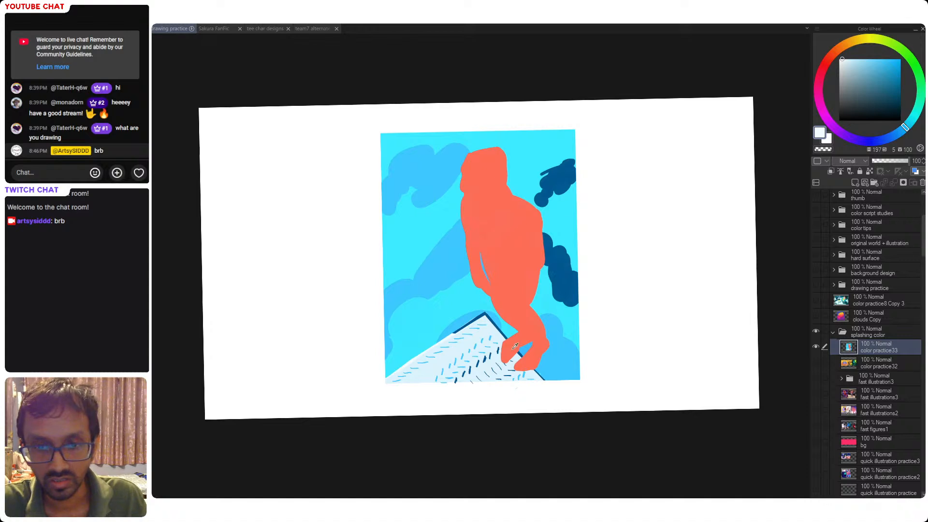
- Thicken the lower end of the peak's rear edge with the sampled dark blue (204, 100, 56) and save the document
{"action": "left_click", "coordinate": [560, 275], "text": "alt"}
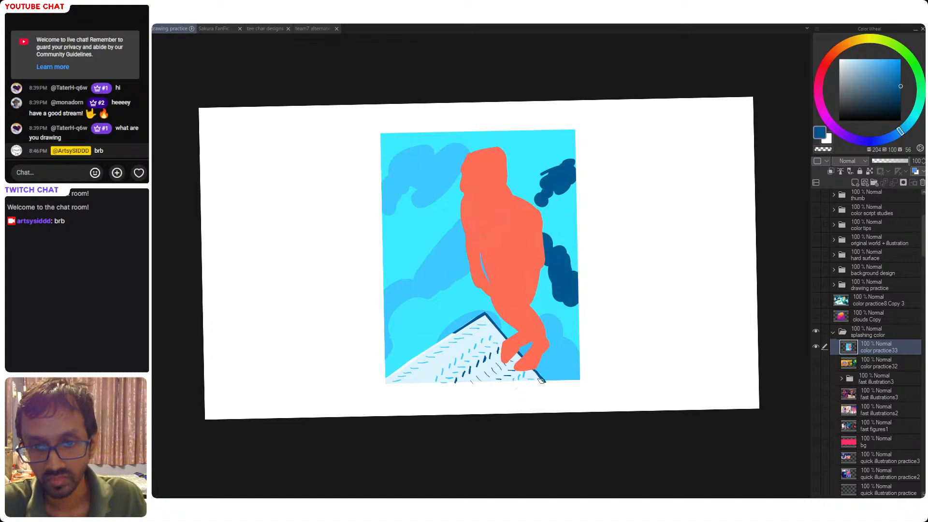
{"action": "left_click_drag", "start_coordinate": [537, 375], "coordinate": [545, 380]}
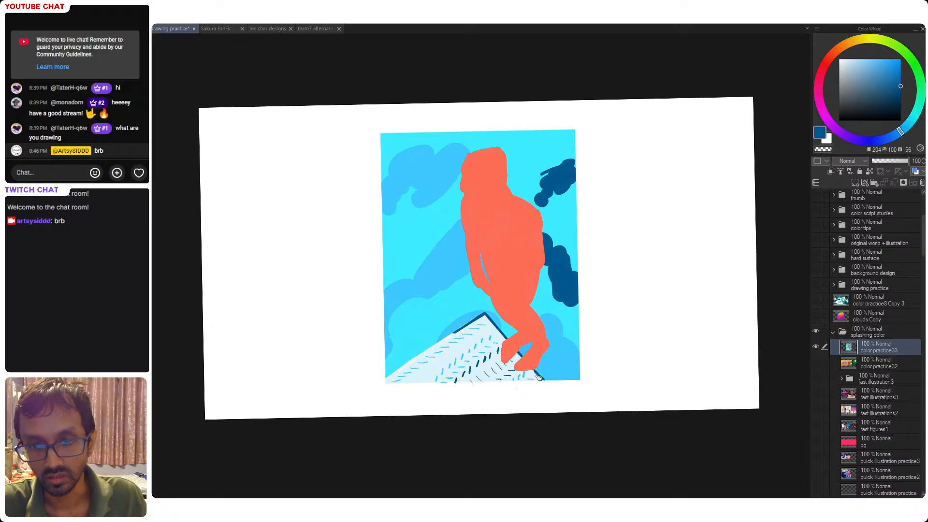
{"action": "key", "text": "ctrl+s"}
- Shift the sampled dark blue to a saturated blue (214, 100, 84) and paint a curved band across the figure's lower torso
{"action": "left_click_drag", "start_coordinate": [494, 270], "coordinate": [507, 281]}
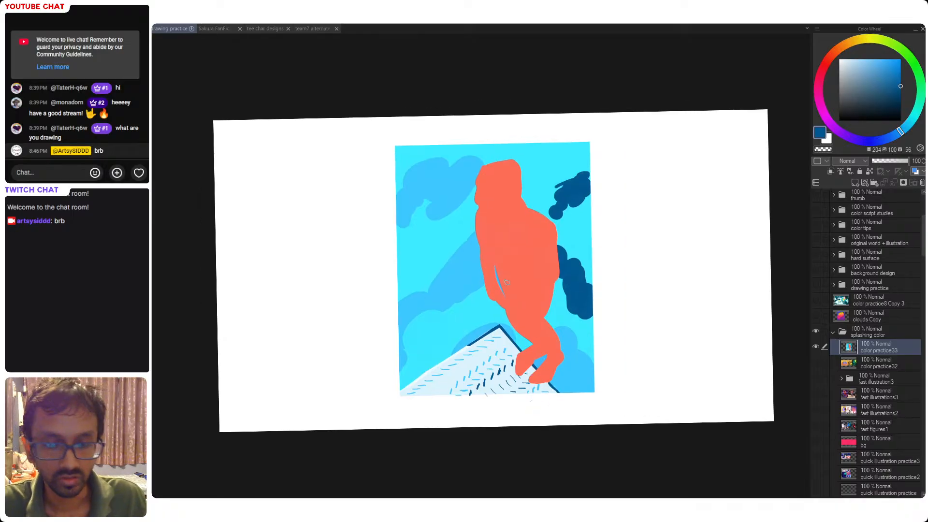
{"action": "left_click", "coordinate": [579, 293], "text": "alt"}
{"action": "left_click_drag", "start_coordinate": [898, 73], "coordinate": [909, 68]}
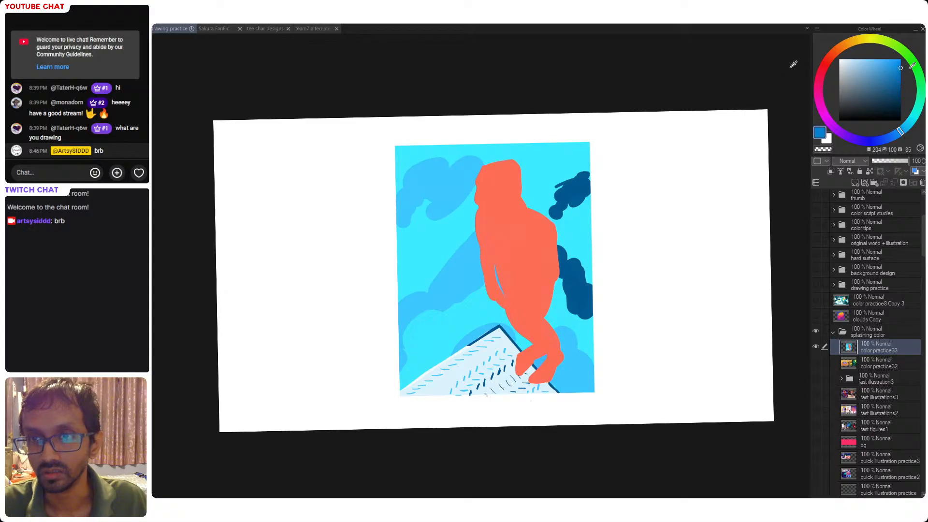
{"action": "left_click_drag", "start_coordinate": [889, 137], "coordinate": [892, 136]}
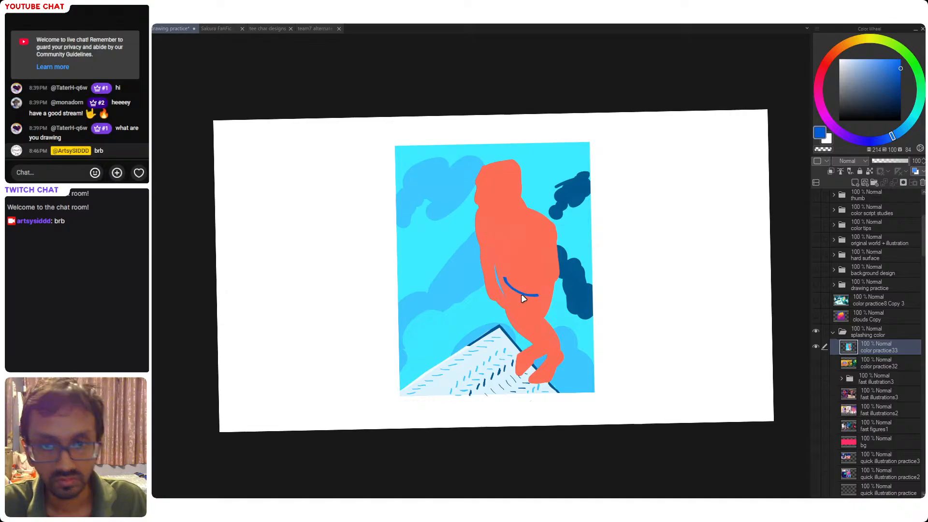
{"action": "left_click_drag", "start_coordinate": [496, 280], "coordinate": [549, 295]}
{"action": "key", "text": "ctrl+z"}
{"action": "key", "text": "ctrl+z"}
{"action": "mouse_move", "coordinate": [495, 272]}
{"action": "left_mouse_down"}
{"action": "mouse_move", "coordinate": [542, 288]}
{"action": "mouse_move", "coordinate": [509, 291]}
{"action": "mouse_move", "coordinate": [524, 296]}
{"action": "mouse_move", "coordinate": [500, 276]}
{"action": "mouse_move", "coordinate": [507, 293]}
{"action": "mouse_move", "coordinate": [506, 285]}
{"action": "mouse_move", "coordinate": [518, 296]}
{"action": "mouse_move", "coordinate": [503, 281]}
{"action": "mouse_move", "coordinate": [515, 297]}
{"action": "mouse_move", "coordinate": [508, 292]}
{"action": "mouse_move", "coordinate": [527, 295]}
{"action": "mouse_move", "coordinate": [523, 302]}
{"action": "mouse_move", "coordinate": [544, 292]}
{"action": "left_mouse_up"}
{"action": "key", "text": "ctrl+z"}
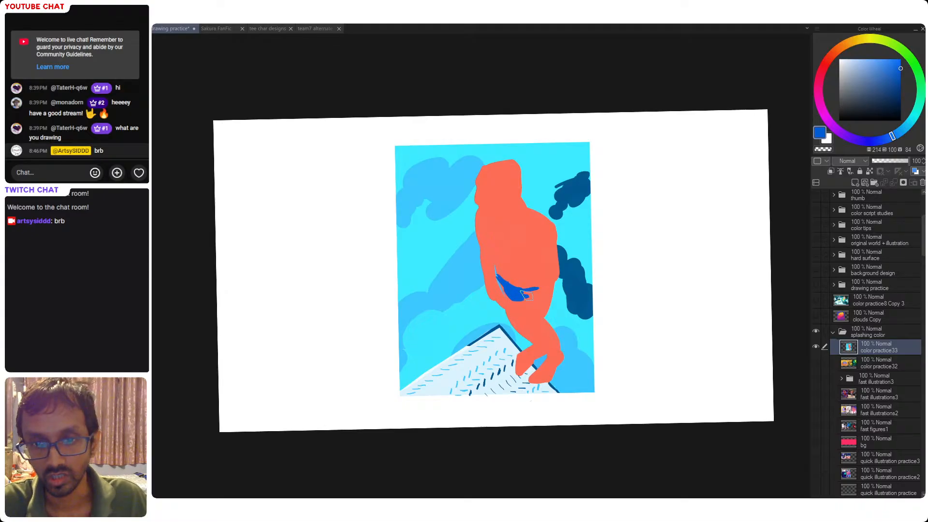
- Refine the curved blue band's edges and ends on the lower torso with sampled coral and saturated blue, and save the document
{"action": "left_click", "coordinate": [507, 273], "text": "alt"}
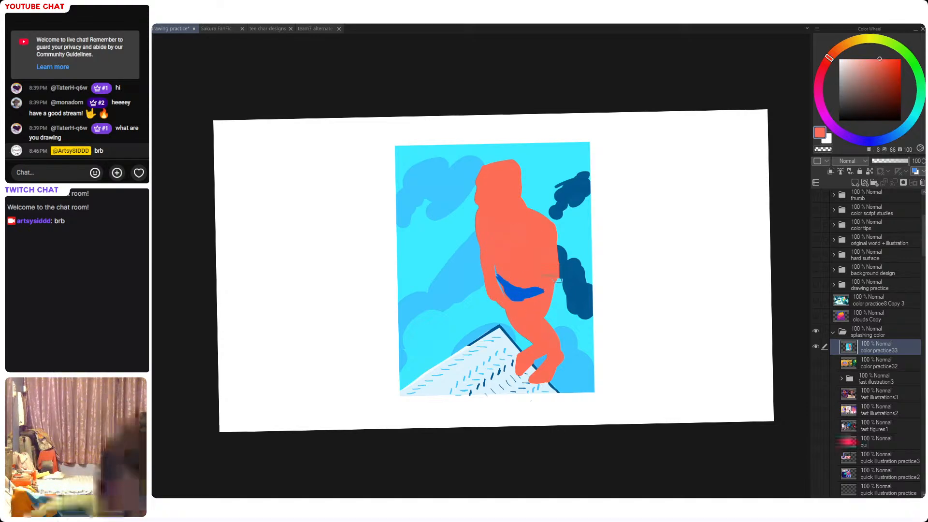
{"action": "left_click", "coordinate": [514, 287], "text": "alt"}
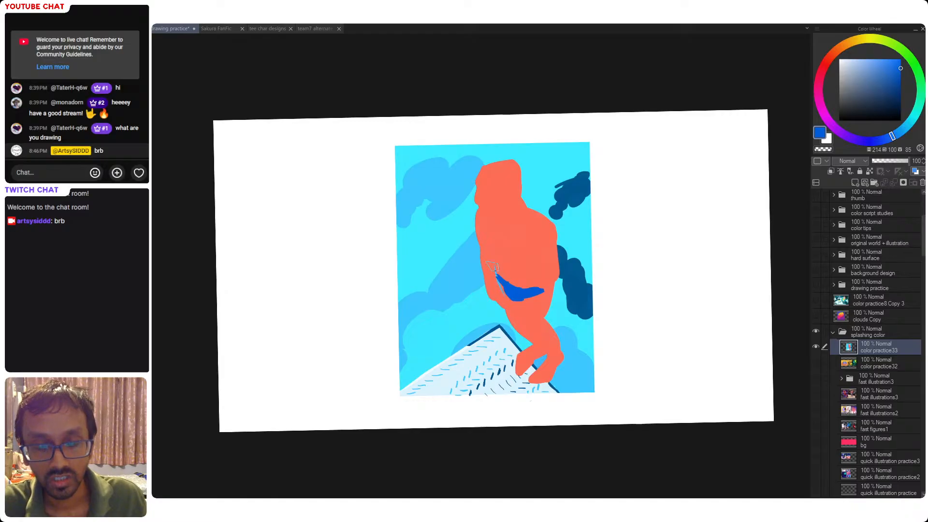
{"action": "left_click", "coordinate": [520, 271], "text": "alt"}
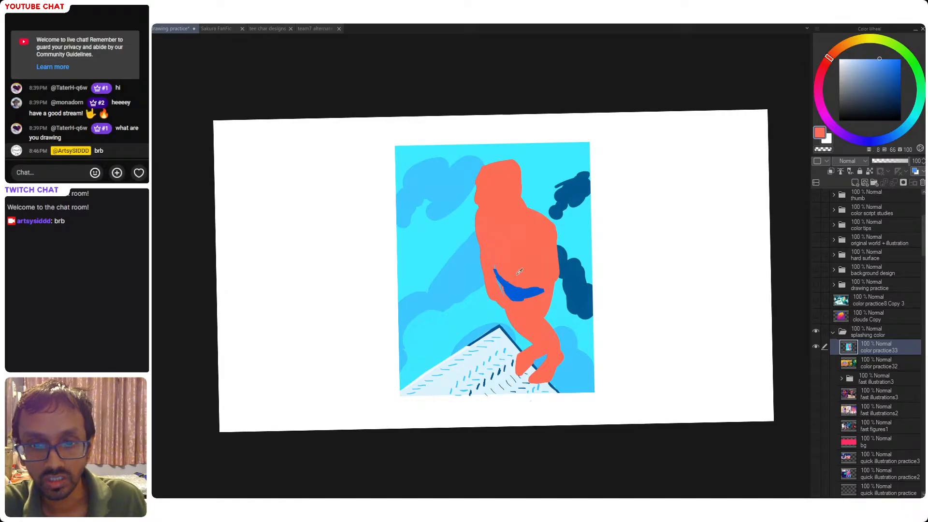
{"action": "left_click", "coordinate": [520, 294], "text": "alt"}
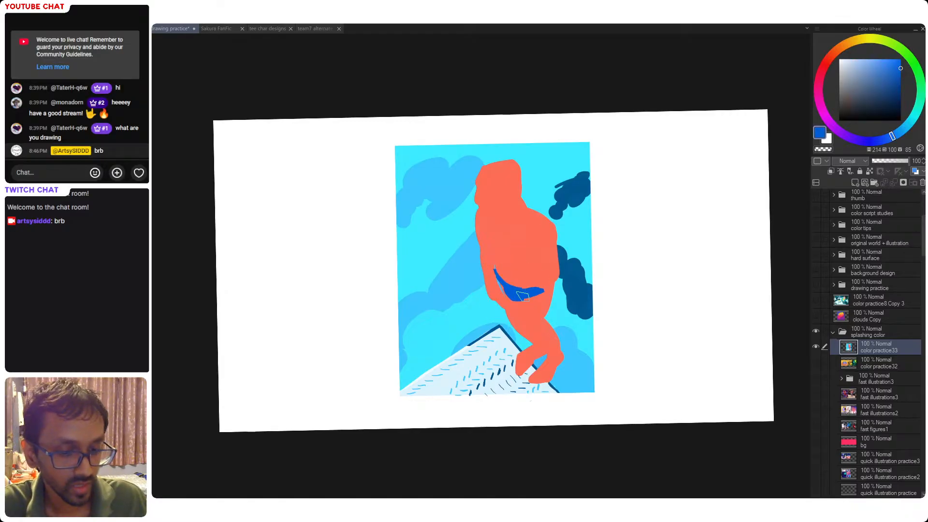
{"action": "left_click_drag", "start_coordinate": [534, 295], "coordinate": [547, 285]}
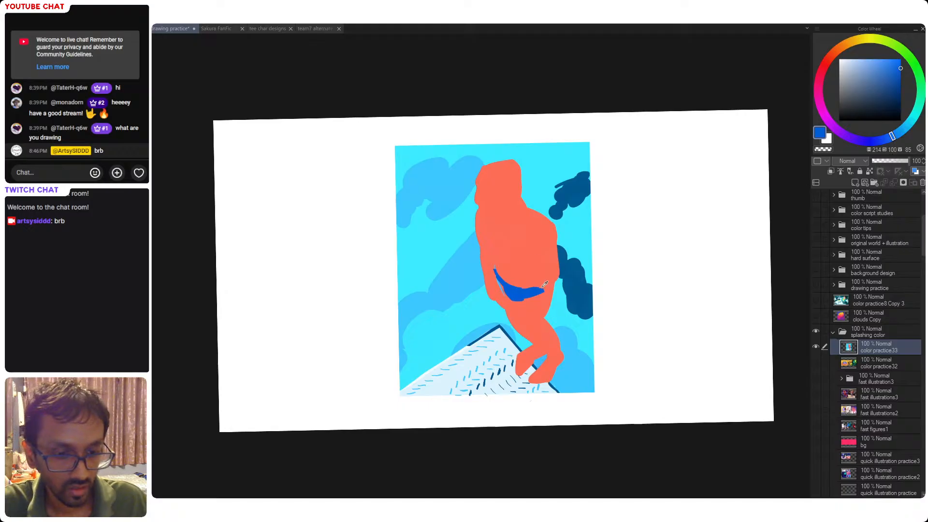
{"action": "left_click", "coordinate": [545, 292], "text": "alt"}
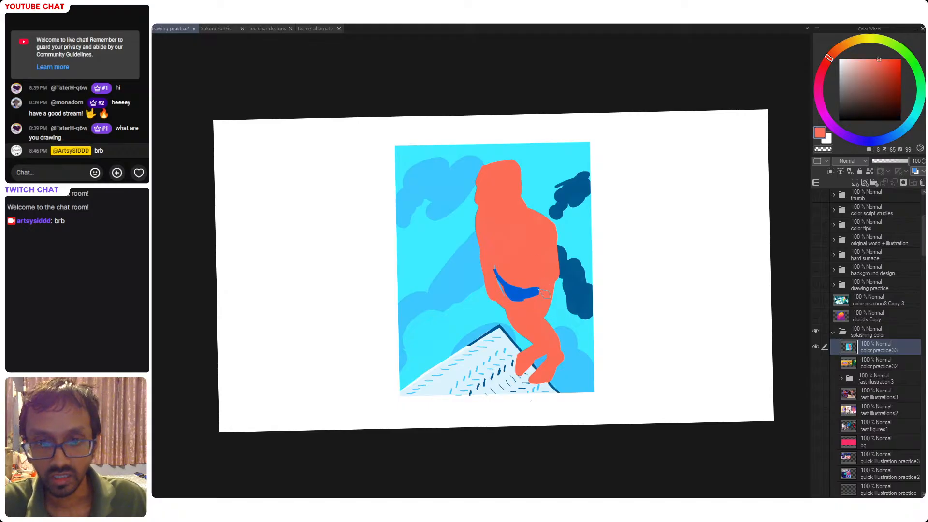
{"action": "key", "text": "ctrl+s"}
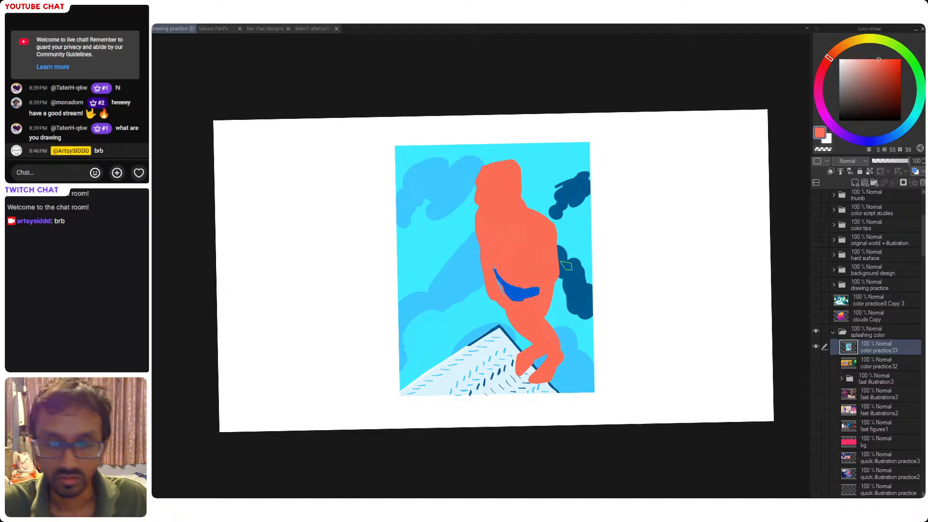
- Set the paint colour to a muted blue (217, 64, 64) and try a short stroke on the torso just above the band
{"action": "left_click", "coordinate": [525, 292], "text": "alt"}
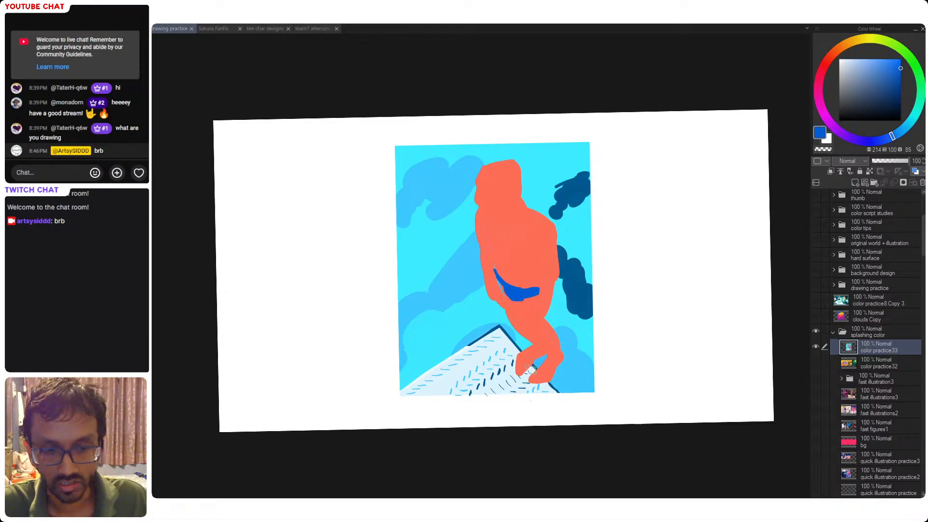
{"action": "left_click", "coordinate": [537, 256], "text": "alt"}
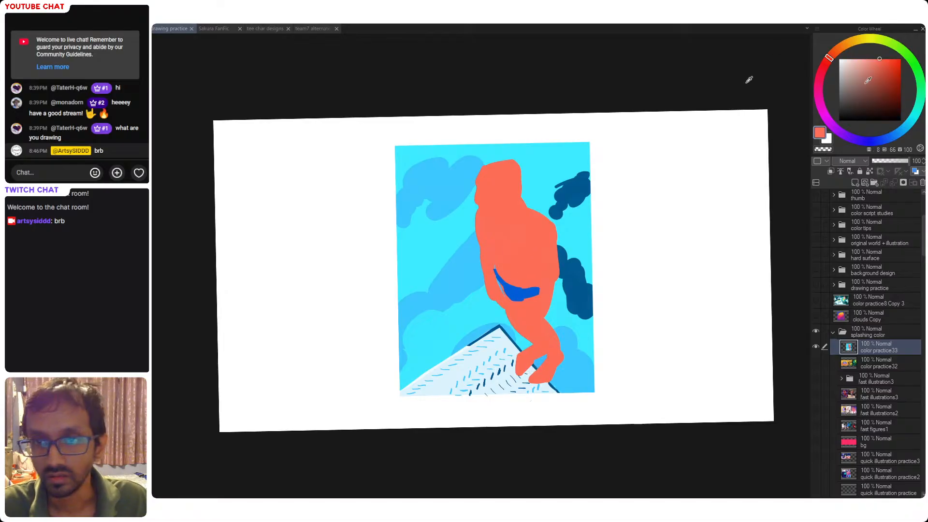
{"action": "mouse_move", "coordinate": [822, 79]}
{"action": "left_mouse_down"}
{"action": "mouse_move", "coordinate": [819, 95]}
{"action": "mouse_move", "coordinate": [819, 86]}
{"action": "left_mouse_up"}
{"action": "mouse_move", "coordinate": [878, 115]}
{"action": "left_mouse_down"}
{"action": "mouse_move", "coordinate": [883, 87]}
{"action": "mouse_move", "coordinate": [863, 88]}
{"action": "mouse_move", "coordinate": [871, 79]}
{"action": "mouse_move", "coordinate": [861, 94]}
{"action": "mouse_move", "coordinate": [875, 87]}
{"action": "left_mouse_up"}
{"action": "left_click_drag", "start_coordinate": [868, 141], "coordinate": [899, 132]}
{"action": "left_click_drag", "start_coordinate": [895, 74], "coordinate": [879, 81]}
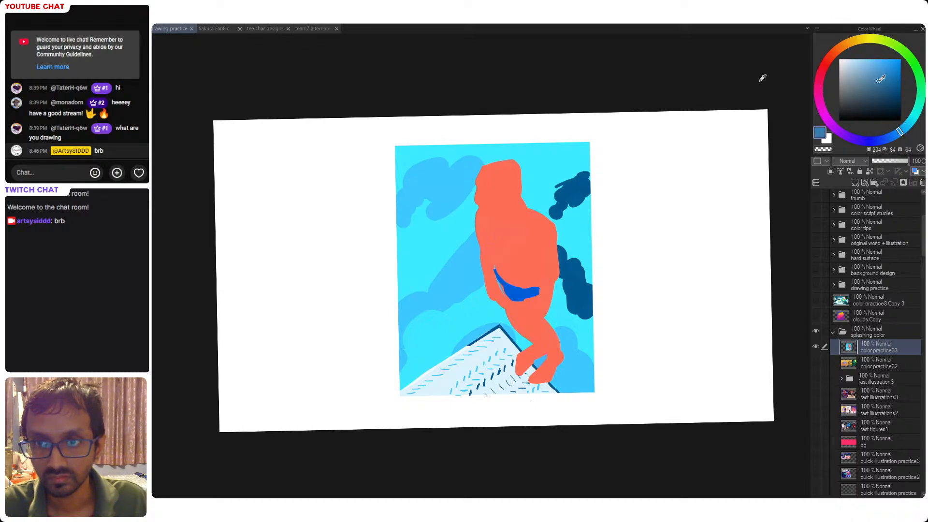
{"action": "left_click_drag", "start_coordinate": [900, 131], "coordinate": [889, 137]}
{"action": "left_click_drag", "start_coordinate": [532, 268], "coordinate": [529, 285]}
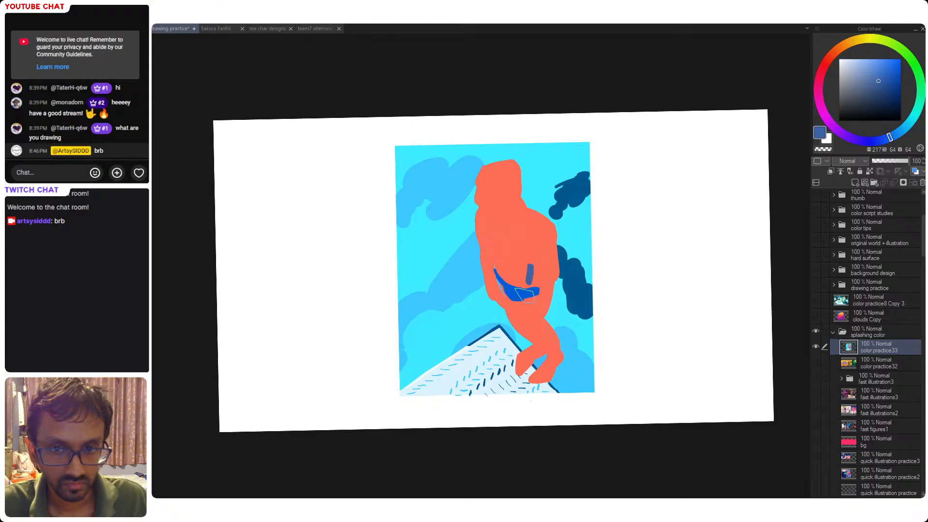
{"action": "key", "text": "ctrl+z"}
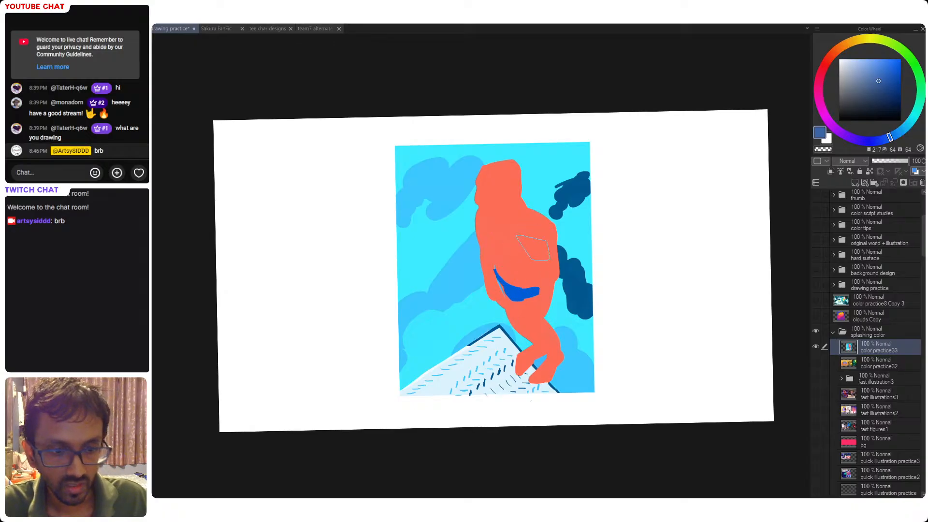
- Brighten the blue to (217, 70, 81) and paint a small wedge-shaped shadow between the chest and the arm nearest the dark cloud
{"action": "left_click_drag", "start_coordinate": [533, 248], "coordinate": [555, 253]}
{"action": "key", "text": "ctrl+z"}
{"action": "left_click", "coordinate": [882, 70]}
{"action": "key", "text": "ctrl+z"}
{"action": "key", "text": "ctrl+z"}
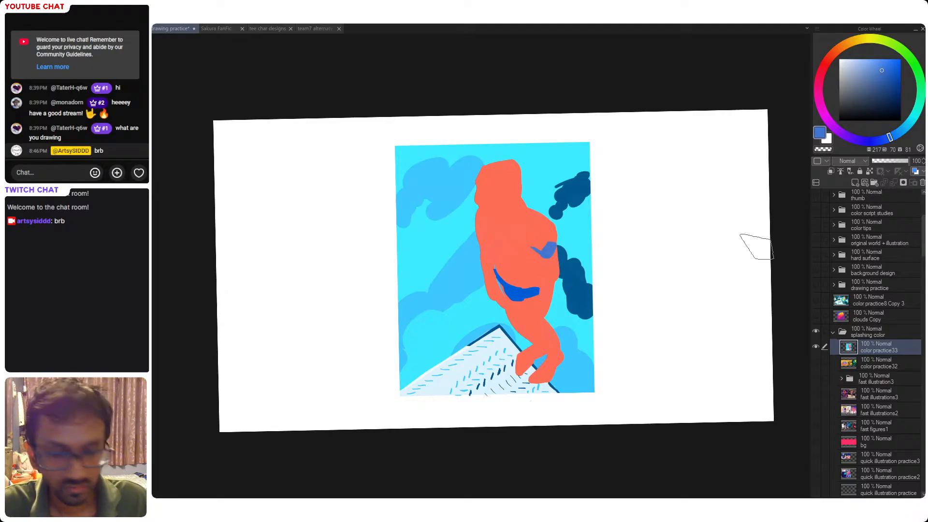
- Check the painting's values by switching the Greyscale Copy layer on and off
{"action": "scroll", "coordinate": [821, 240], "scroll_direction": "up", "scroll_amount": 5}
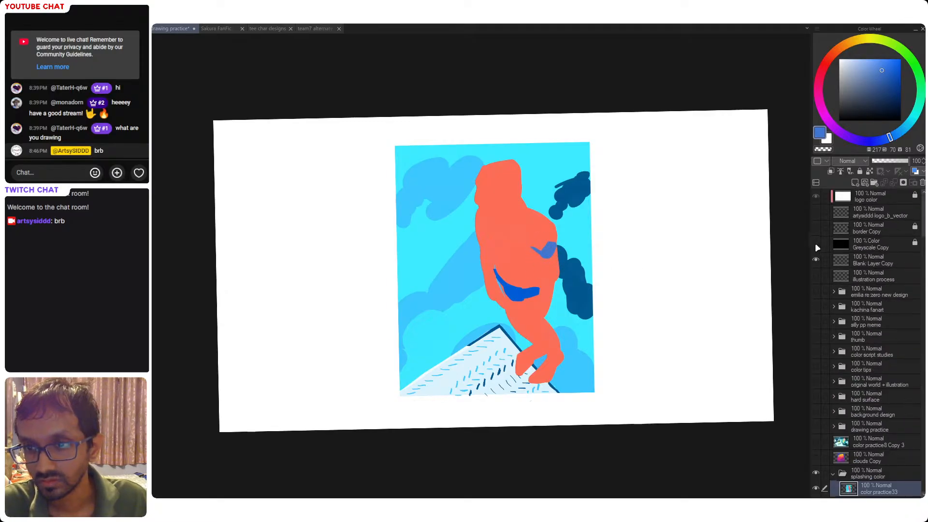
{"action": "left_click", "coordinate": [817, 244]}
{"action": "left_click", "coordinate": [817, 244]}
{"action": "left_click_drag", "start_coordinate": [524, 288], "coordinate": [522, 283]}
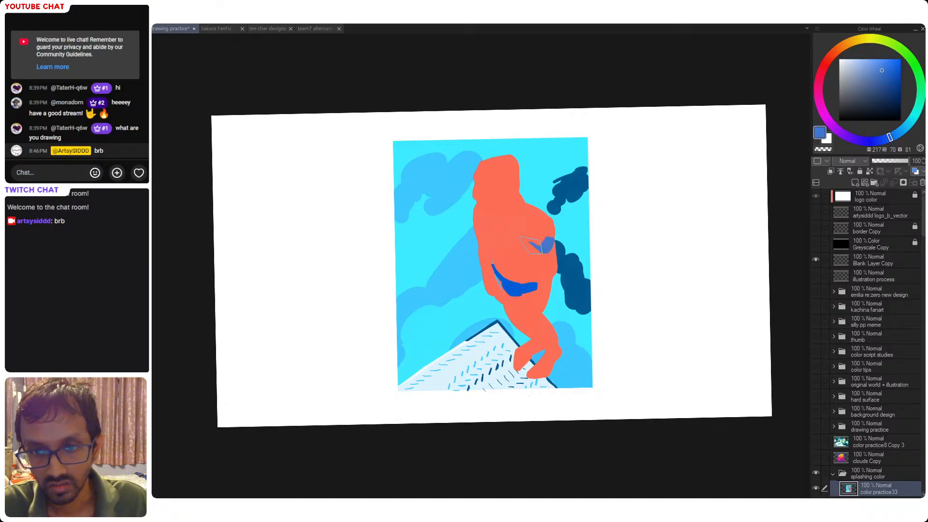
- Extend the blue shadow down the arm beside the dark cloud and along the outer edge of the thigh below it
{"action": "left_click_drag", "start_coordinate": [546, 249], "coordinate": [550, 280]}
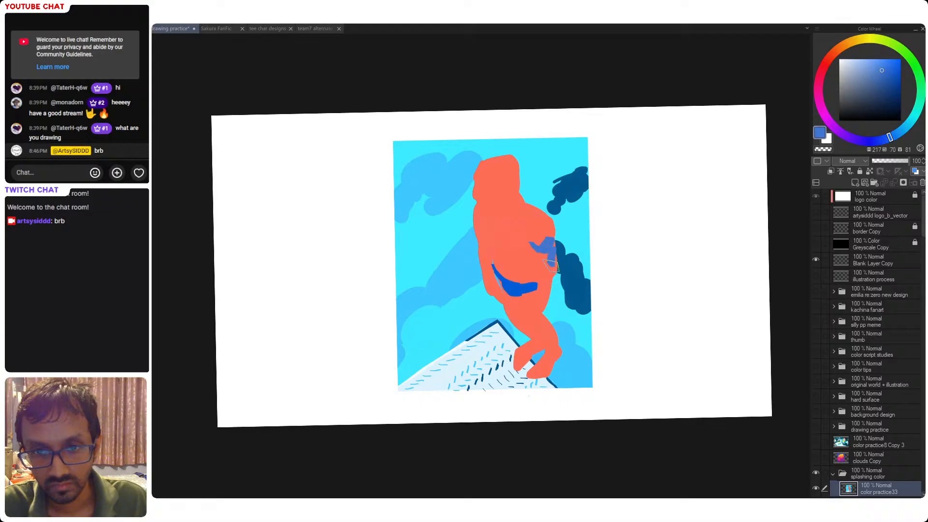
{"action": "key", "text": "ctrl+z"}
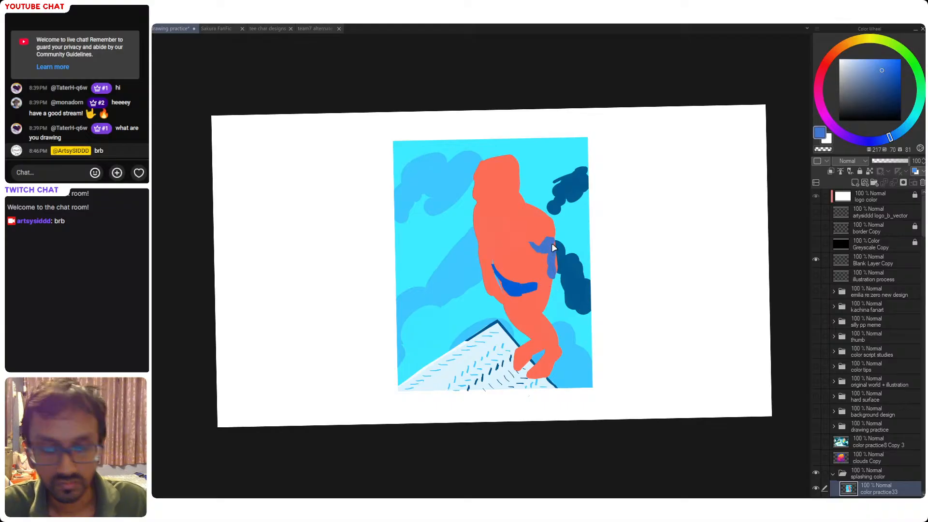
{"action": "left_click_drag", "start_coordinate": [551, 240], "coordinate": [555, 254]}
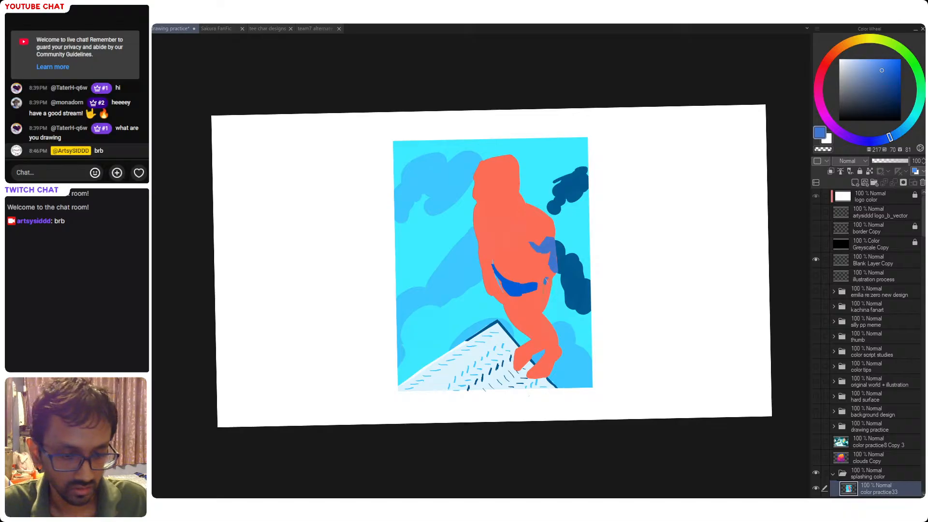
{"action": "left_click_drag", "start_coordinate": [541, 281], "coordinate": [535, 319]}
{"action": "left_click_drag", "start_coordinate": [550, 284], "coordinate": [546, 306]}
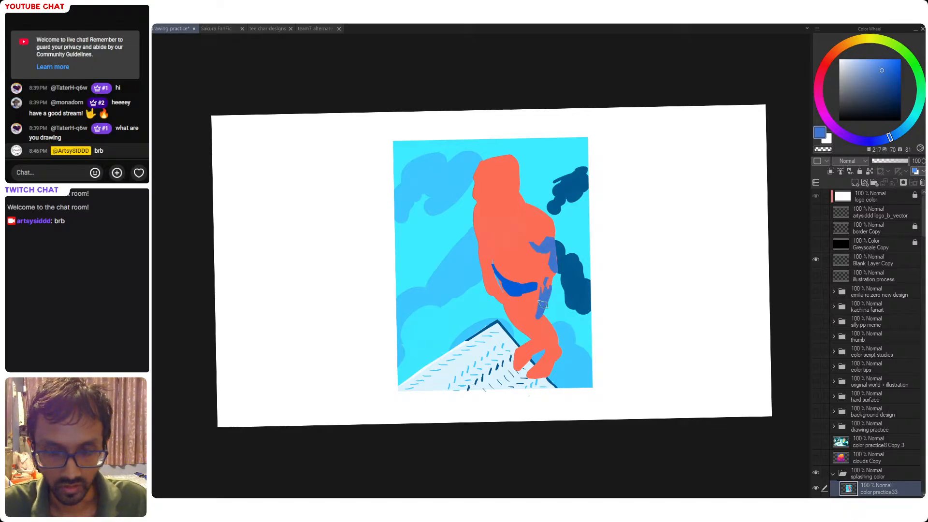
- Refine the hand and outer thigh shadow with sampled coral and blue (217, 70, 82), and check the values in greyscale
{"action": "left_click", "coordinate": [539, 274], "text": "alt"}
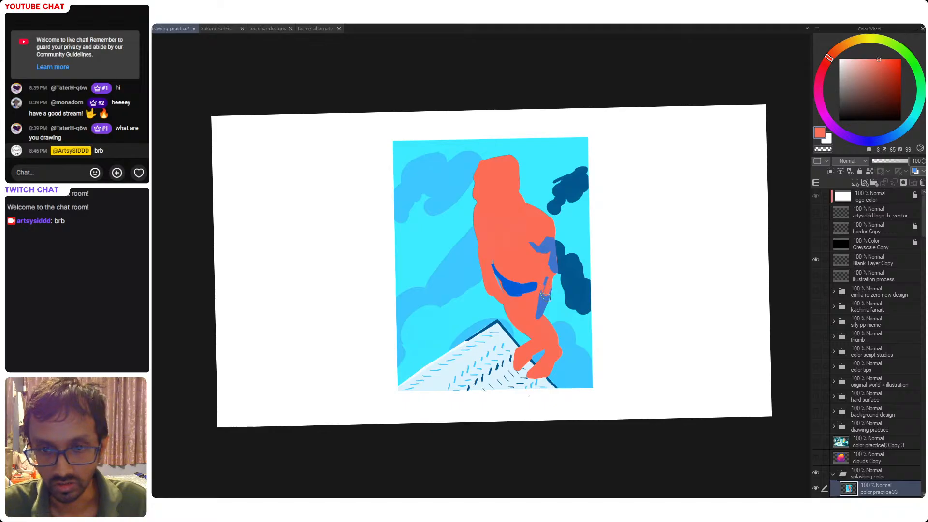
{"action": "left_click", "coordinate": [546, 297], "text": "alt"}
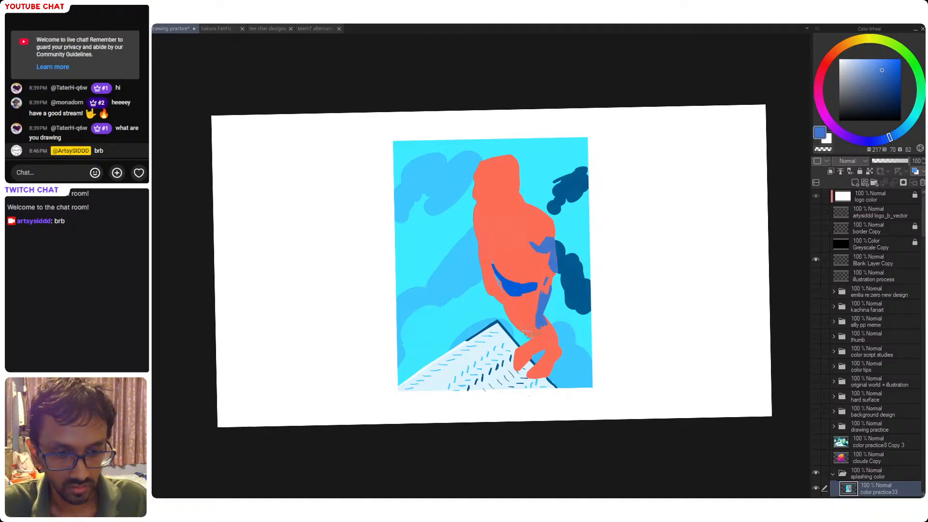
{"action": "left_click", "coordinate": [569, 352], "text": "alt"}
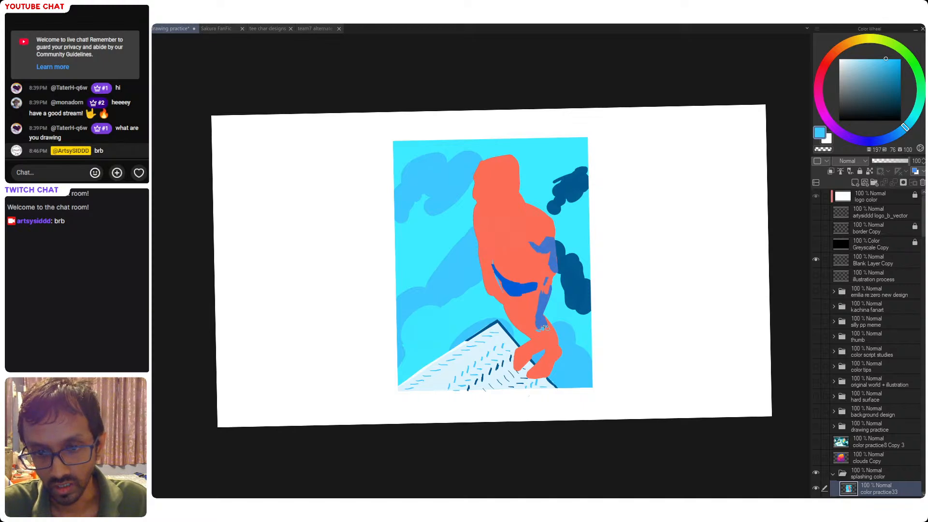
{"action": "left_click", "coordinate": [545, 324], "text": "alt"}
{"action": "left_click", "coordinate": [817, 244]}
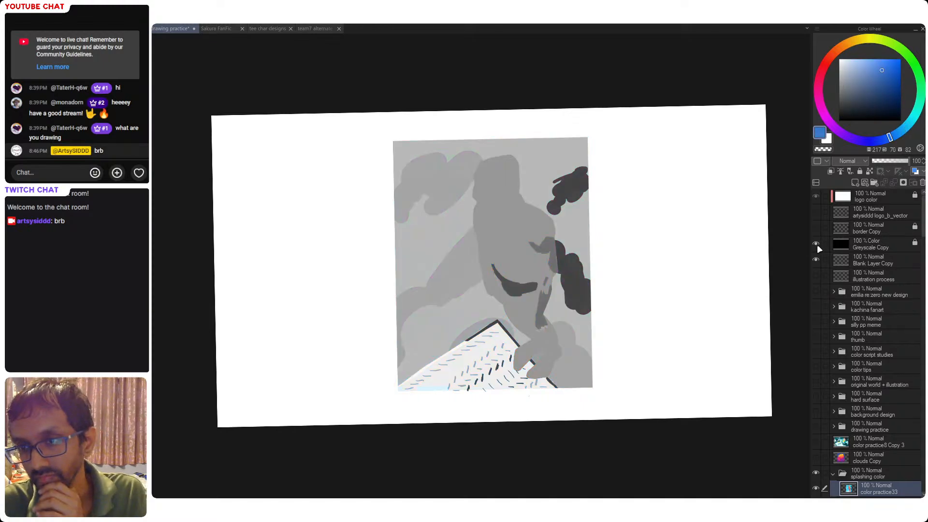
{"action": "left_click", "coordinate": [817, 245]}
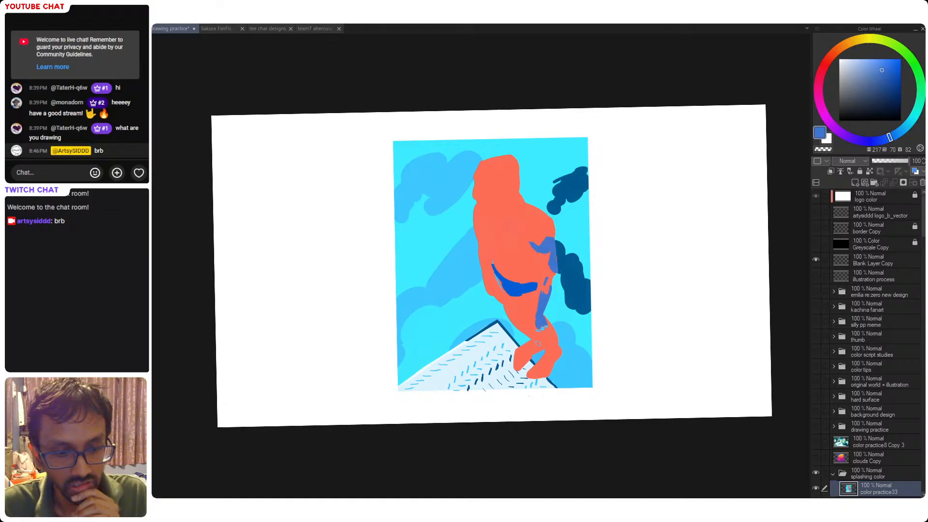
- Select the figure's coral area, paint blue (217, 70, 82) shadows over the thighs and lower legs, clear the selection and refine the thigh with coral
{"action": "left_click", "coordinate": [535, 338]}
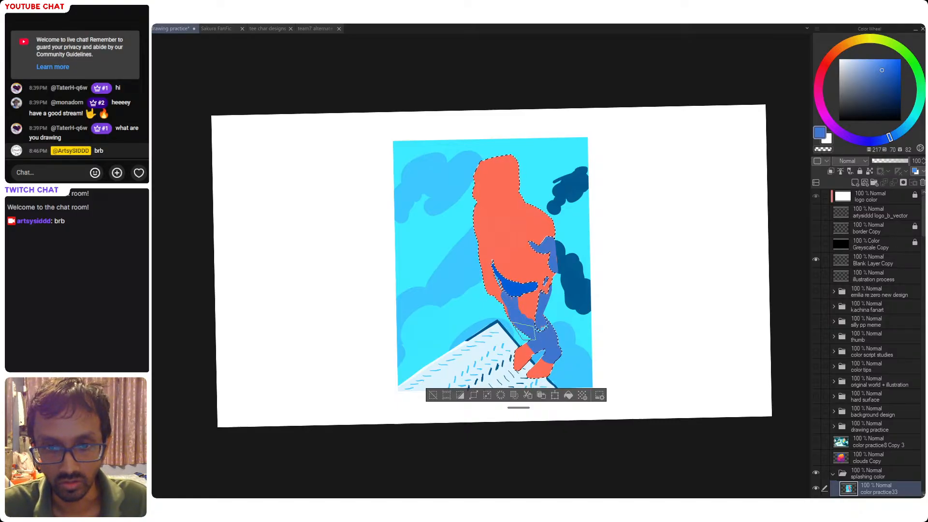
{"action": "left_click", "coordinate": [524, 296], "text": "alt"}
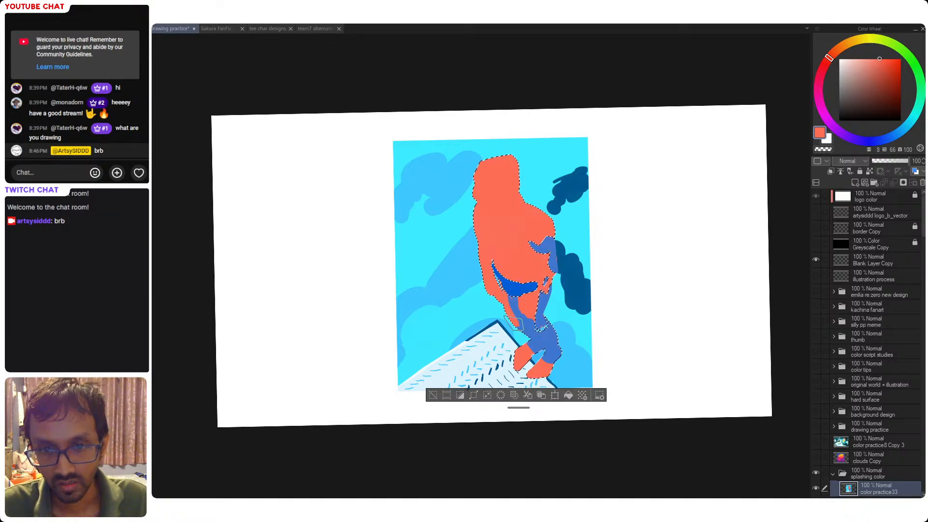
{"action": "left_click", "coordinate": [512, 292], "text": "alt"}
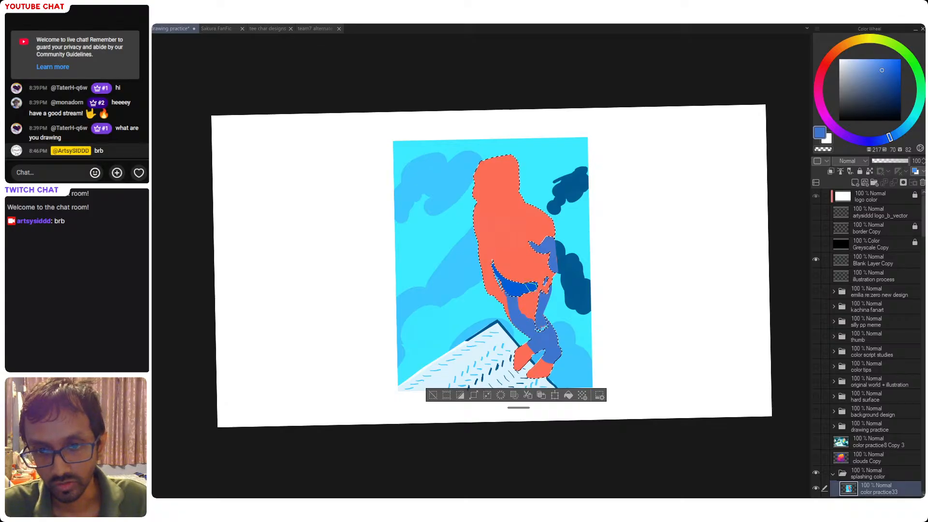
{"action": "key", "text": "ctrl+d"}
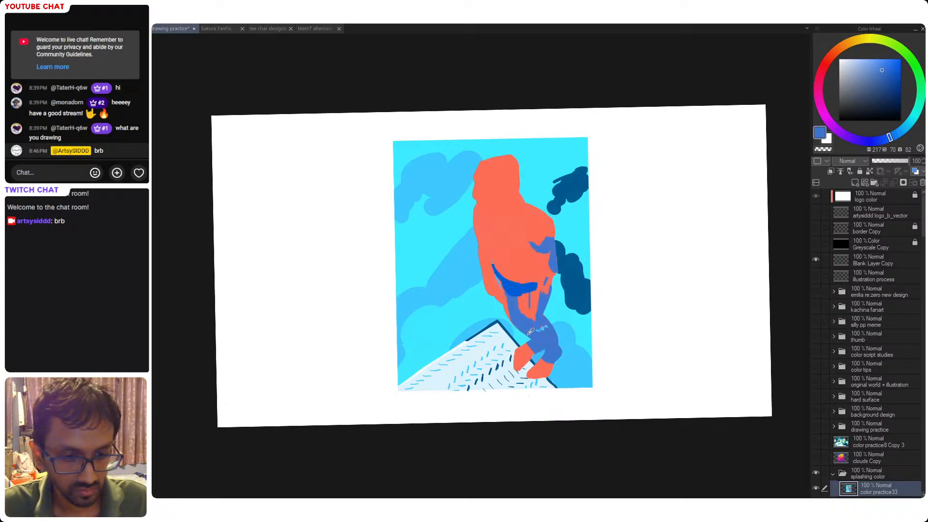
{"action": "left_click", "coordinate": [534, 315], "text": "alt"}
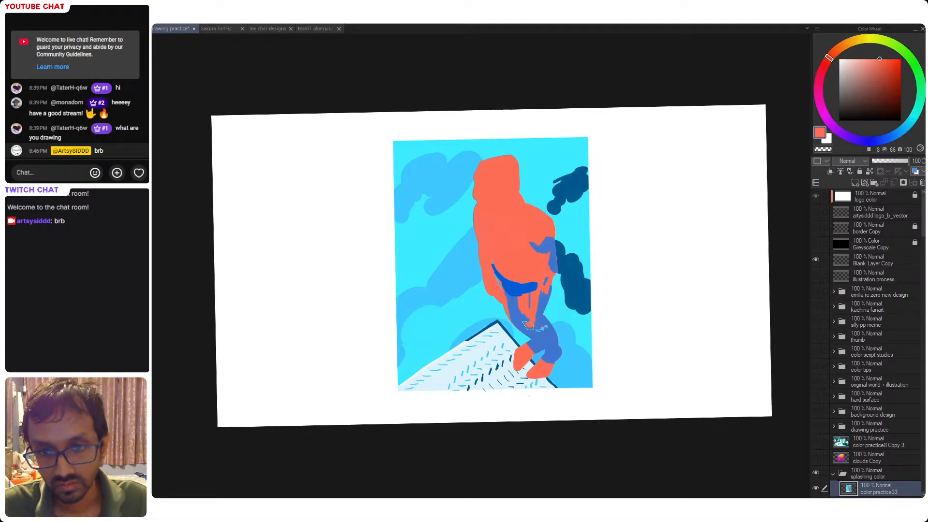
- Paint muscle shadows in the sampled blue (217, 70, 82) across the abdomen, along the chest edge and over the neck and collar area
{"action": "left_click", "coordinate": [542, 297], "text": "alt"}
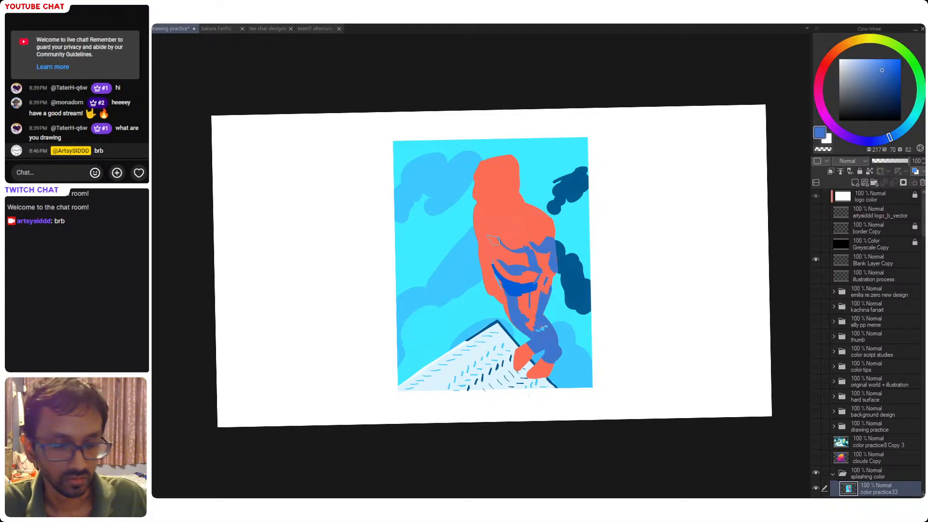
{"action": "left_click_drag", "start_coordinate": [494, 211], "coordinate": [501, 241]}
{"action": "key", "text": "ctrl+z"}
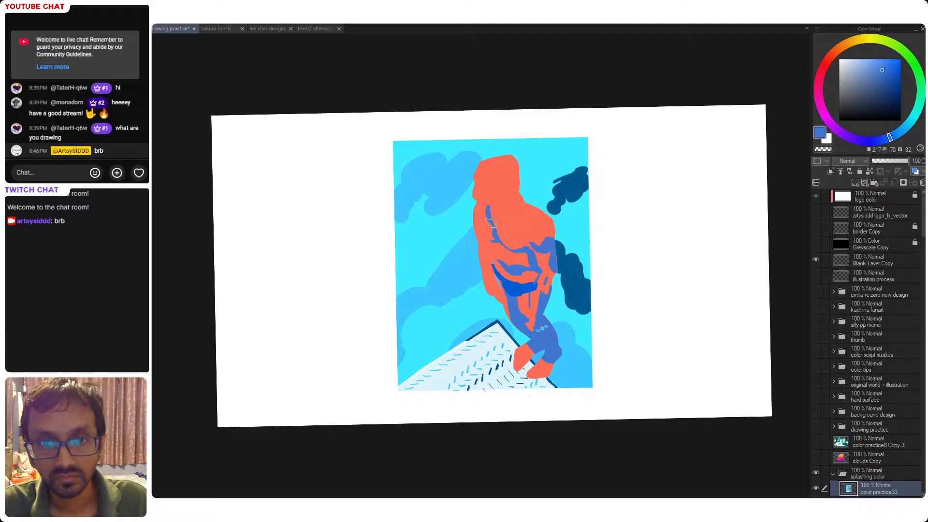
{"action": "mouse_move", "coordinate": [492, 222]}
{"action": "left_mouse_down"}
{"action": "mouse_move", "coordinate": [520, 211]}
{"action": "mouse_move", "coordinate": [494, 213]}
{"action": "mouse_move", "coordinate": [508, 208]}
{"action": "mouse_move", "coordinate": [501, 215]}
{"action": "mouse_move", "coordinate": [531, 211]}
{"action": "mouse_move", "coordinate": [509, 211]}
{"action": "left_mouse_up"}
{"action": "key", "text": "ctrl+z"}
{"action": "key", "text": "ctrl+z"}
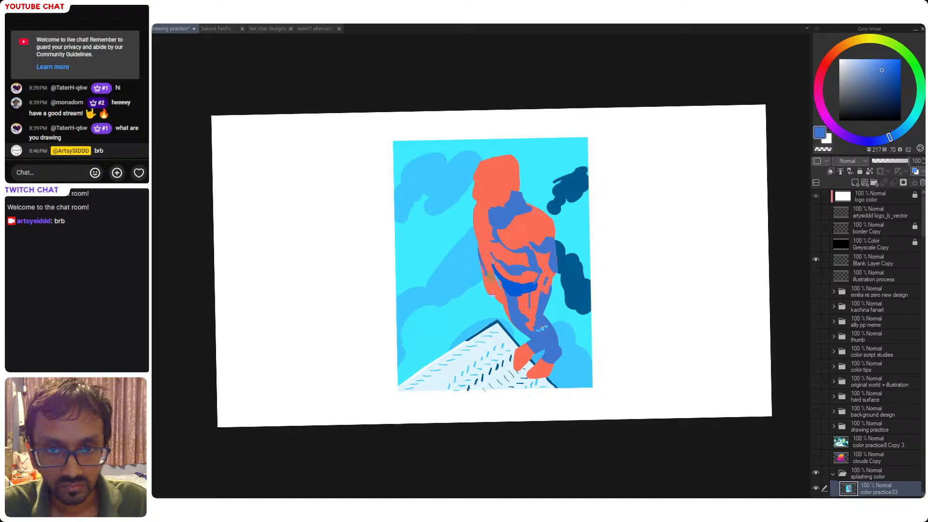
- Reshape the figure's forearm and hand on the open-sky side using sampled sky blues and coral
{"action": "left_click", "coordinate": [479, 261], "text": "alt"}
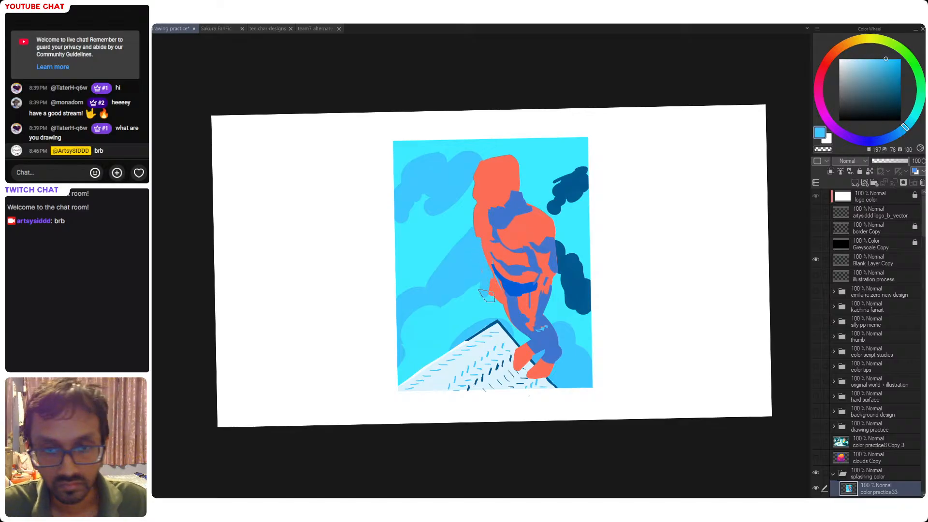
{"action": "left_click", "coordinate": [484, 283], "text": "alt"}
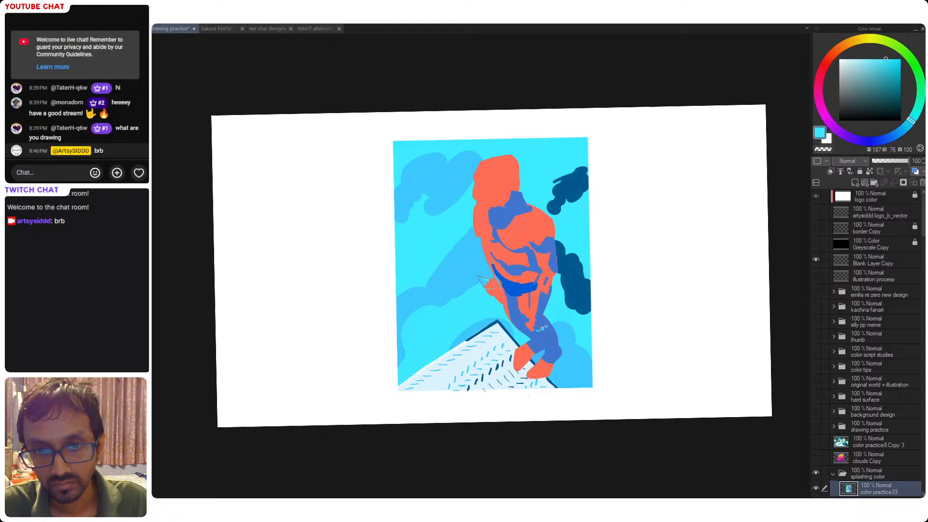
{"action": "left_click", "coordinate": [487, 286], "text": "alt"}
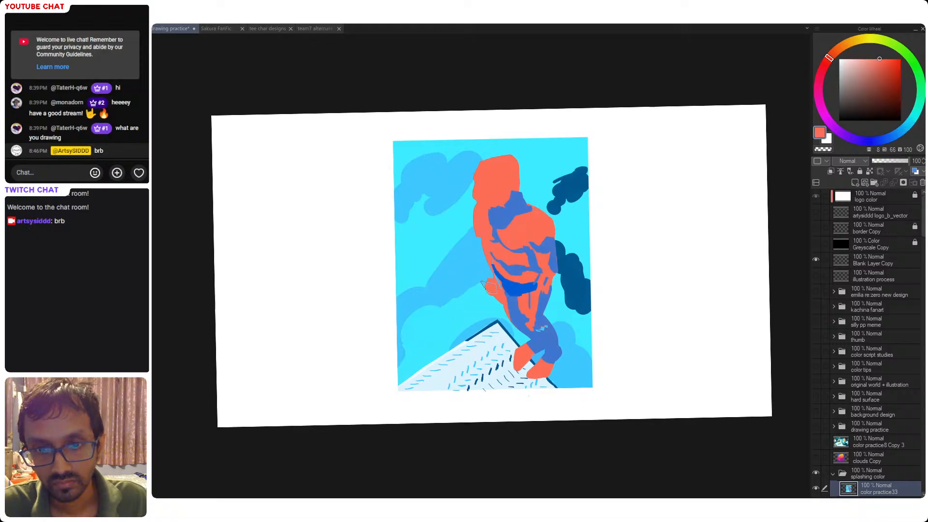
{"action": "left_click", "coordinate": [488, 247], "text": "alt"}
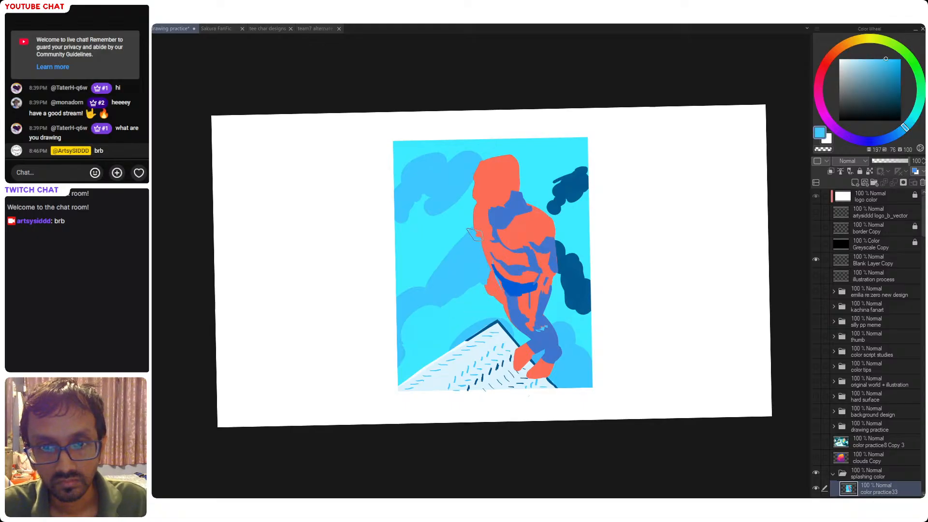
- Paint sampled blue shadows (210, 68, 81) over the near shoulder, jaw and lower face, and refine them with coral
{"action": "left_click", "coordinate": [500, 214], "text": "alt"}
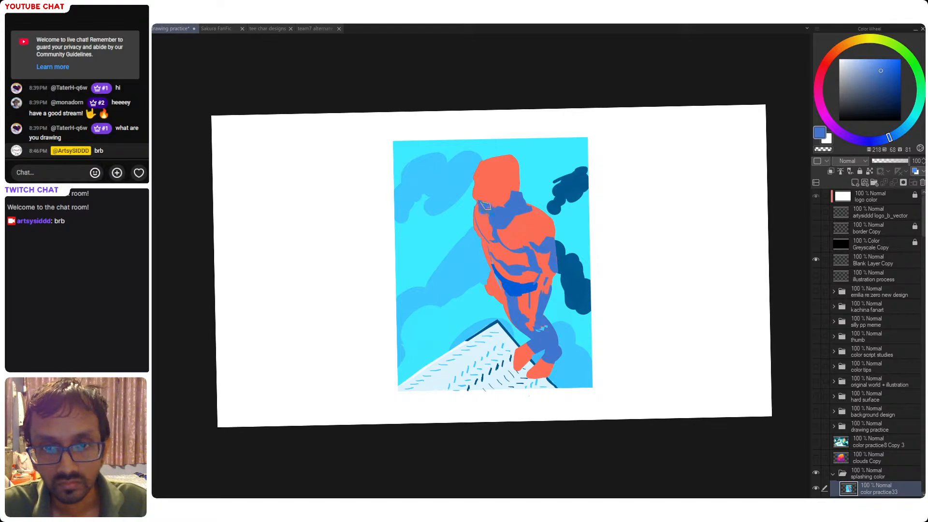
{"action": "left_click", "coordinate": [487, 216], "text": "alt"}
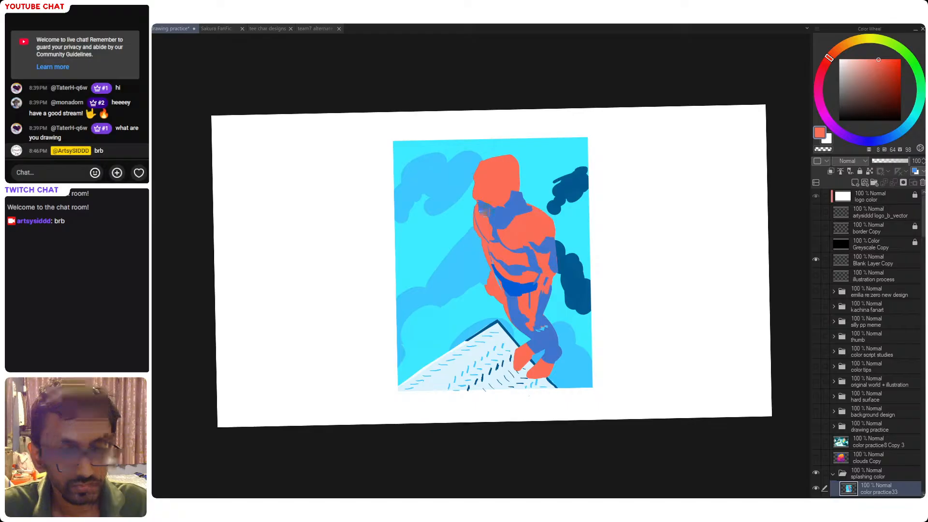
{"action": "left_click", "coordinate": [484, 213], "text": "alt"}
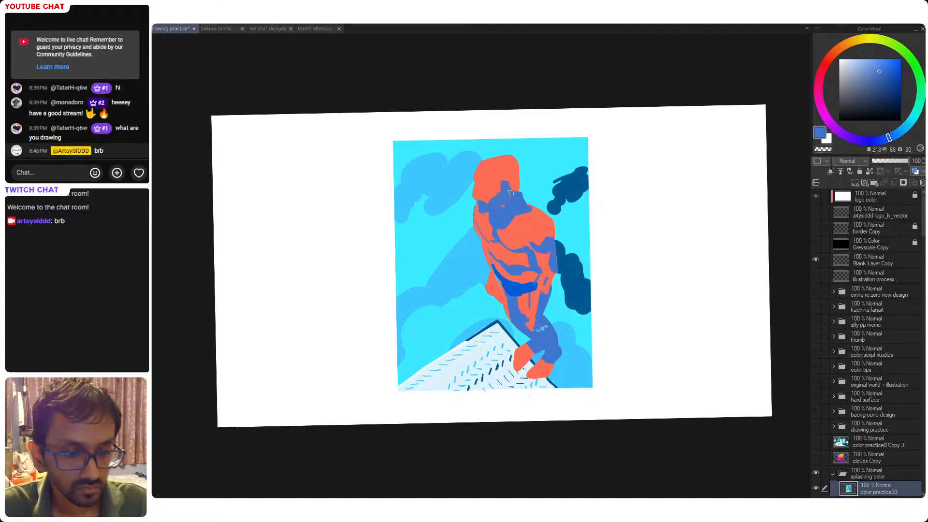
{"action": "left_click", "coordinate": [519, 174], "text": "alt"}
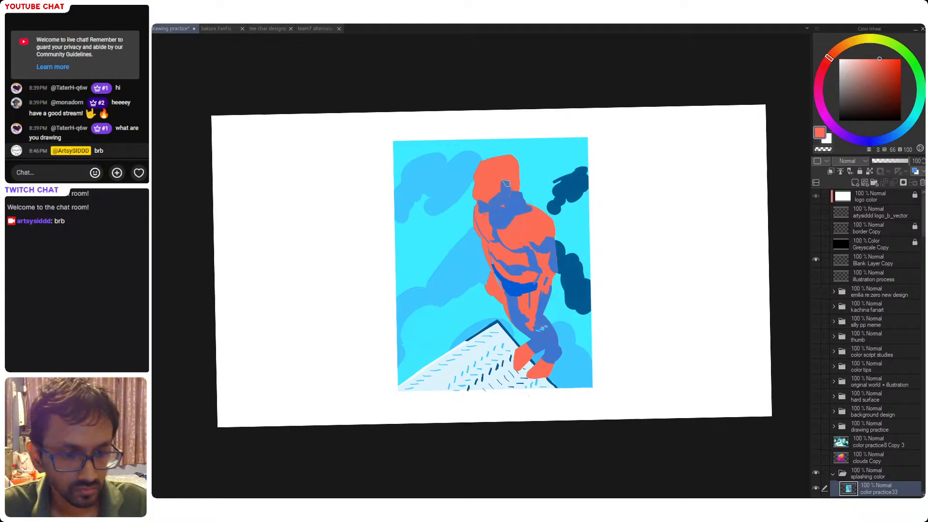
- Mark the ear and brow in sampled blue (210, 66, 80) and paint the figure's hair in dark navy (210, 34, 27)
{"action": "left_click", "coordinate": [510, 192], "text": "alt"}
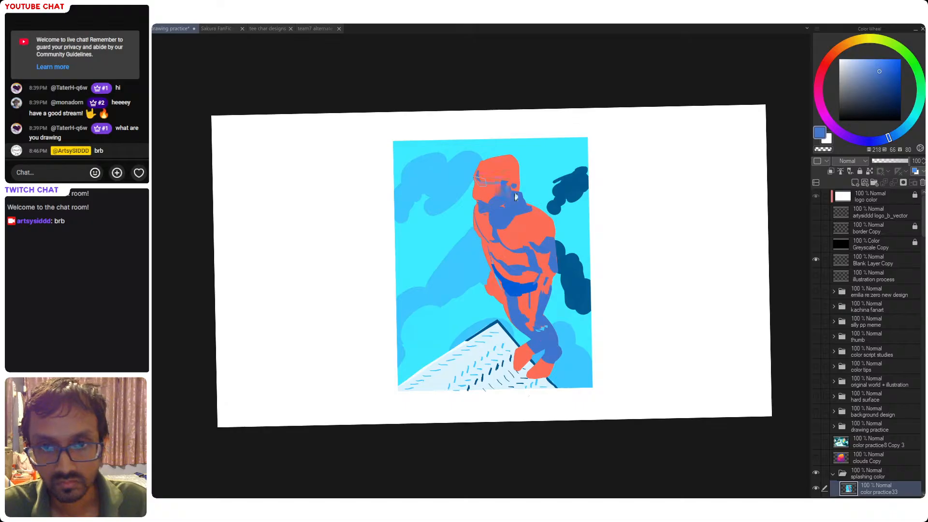
{"action": "left_click", "coordinate": [860, 104]}
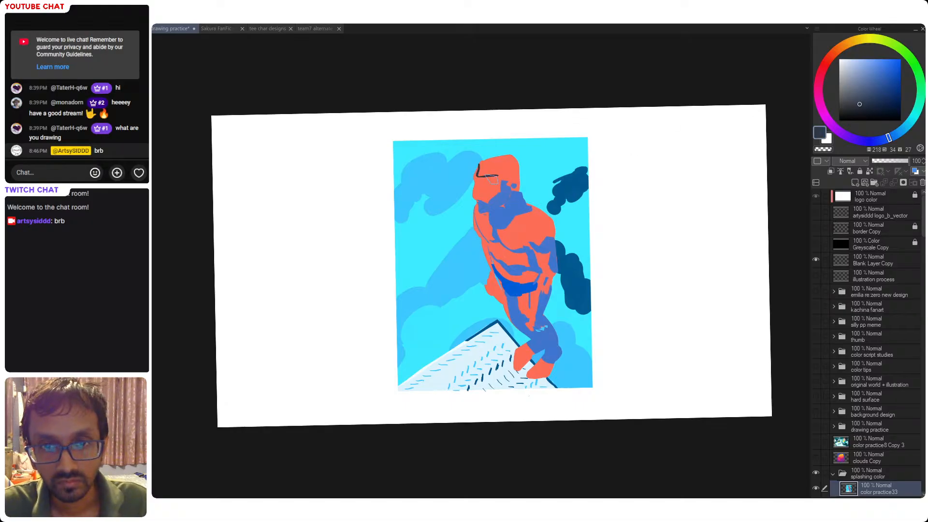
{"action": "mouse_move", "coordinate": [476, 168]}
{"action": "left_mouse_down"}
{"action": "mouse_move", "coordinate": [503, 175]}
{"action": "mouse_move", "coordinate": [494, 182]}
{"action": "mouse_move", "coordinate": [502, 187]}
{"action": "mouse_move", "coordinate": [485, 167]}
{"action": "mouse_move", "coordinate": [480, 172]}
{"action": "mouse_move", "coordinate": [516, 168]}
{"action": "mouse_move", "coordinate": [506, 176]}
{"action": "mouse_move", "coordinate": [519, 179]}
{"action": "mouse_move", "coordinate": [505, 178]}
{"action": "mouse_move", "coordinate": [520, 154]}
{"action": "mouse_move", "coordinate": [505, 162]}
{"action": "mouse_move", "coordinate": [515, 161]}
{"action": "mouse_move", "coordinate": [509, 182]}
{"action": "mouse_move", "coordinate": [517, 169]}
{"action": "mouse_move", "coordinate": [502, 175]}
{"action": "mouse_move", "coordinate": [482, 165]}
{"action": "mouse_move", "coordinate": [500, 161]}
{"action": "mouse_move", "coordinate": [484, 181]}
{"action": "mouse_move", "coordinate": [505, 172]}
{"action": "left_mouse_up"}
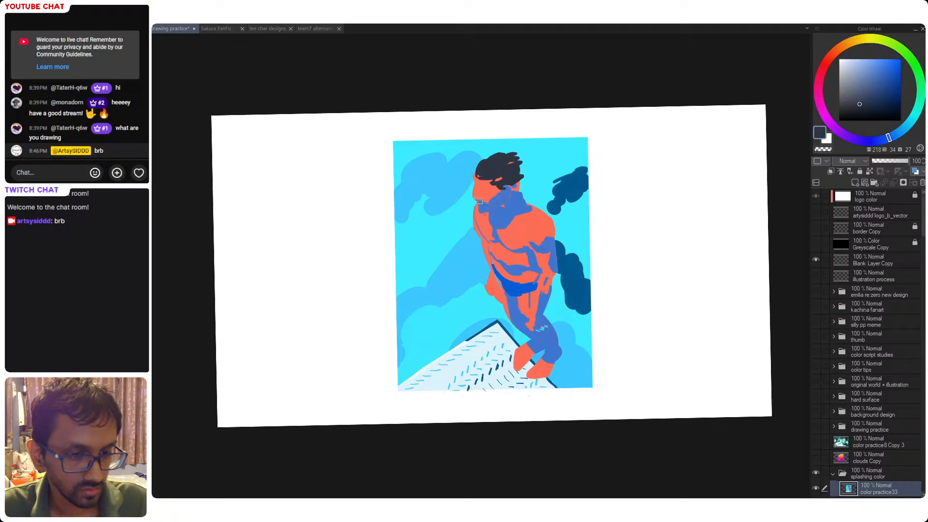
- Paint the eye shadow in sampled blue (219, 53, 79) and refine its shape with coral
{"action": "left_click", "coordinate": [501, 197], "text": "alt"}
{"action": "left_click_drag", "start_coordinate": [493, 196], "coordinate": [485, 191]}
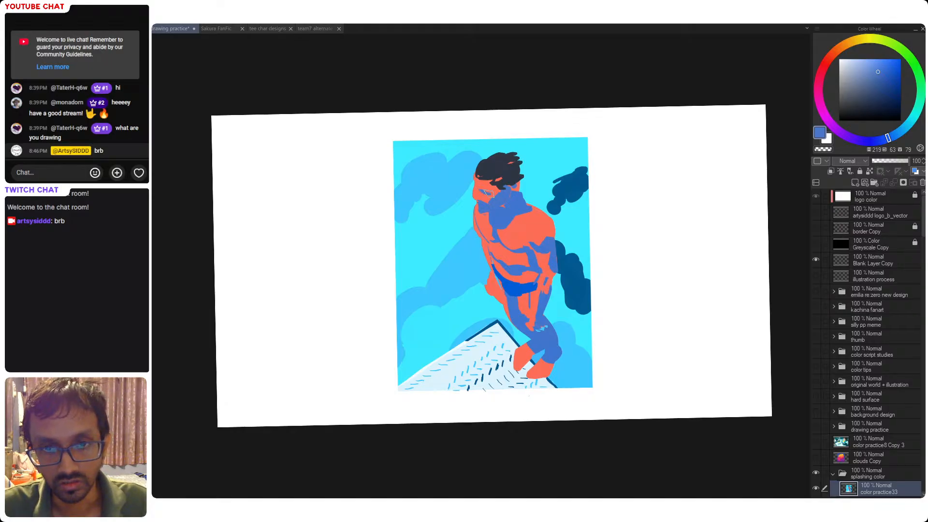
{"action": "left_click", "coordinate": [493, 194], "text": "alt"}
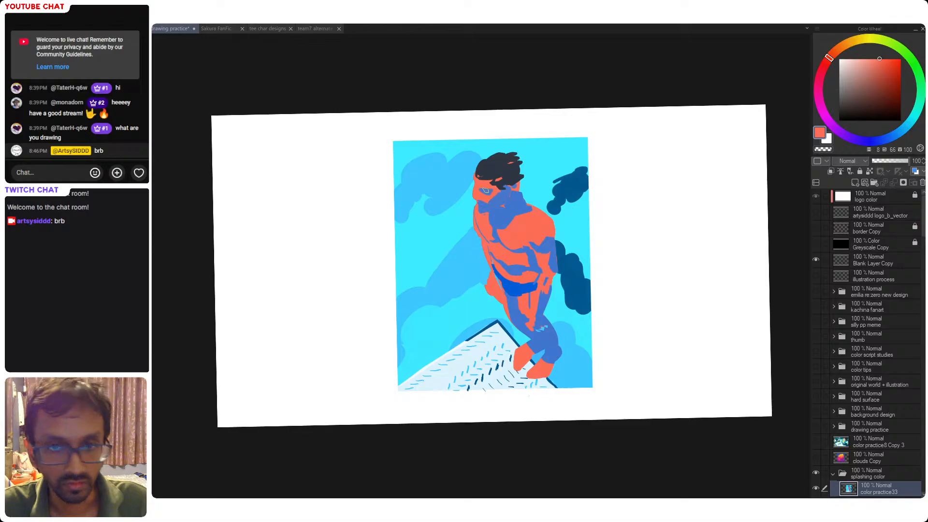
- Refine the forehead, nose and mouth profile with sampled sky blues and coral, and save the drawing
{"action": "left_click", "coordinate": [472, 191], "text": "alt"}
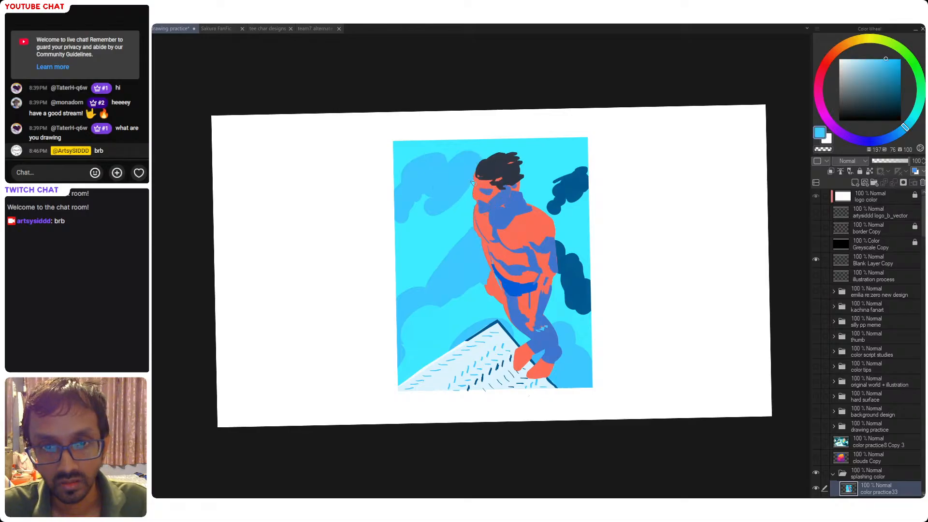
{"action": "left_click", "coordinate": [471, 188], "text": "alt"}
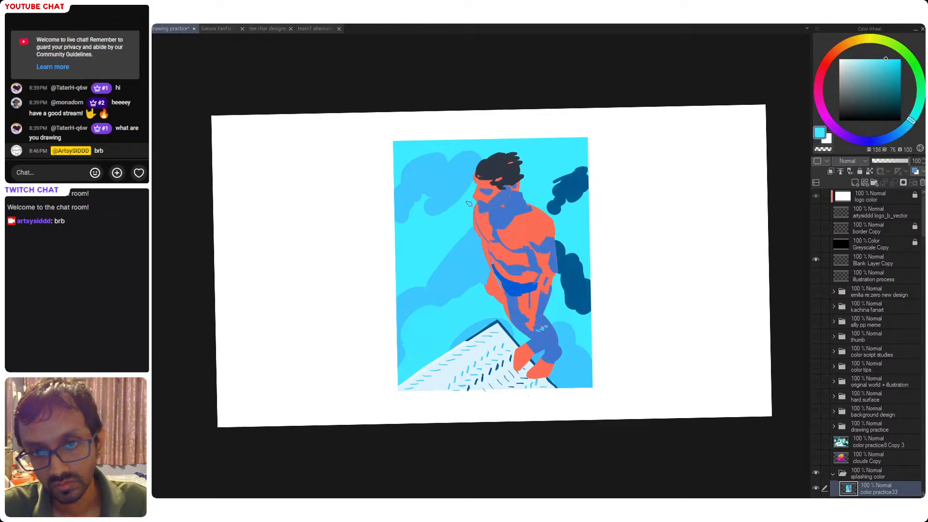
{"action": "left_click", "coordinate": [475, 187], "text": "alt"}
{"action": "left_click", "coordinate": [474, 177], "text": "alt"}
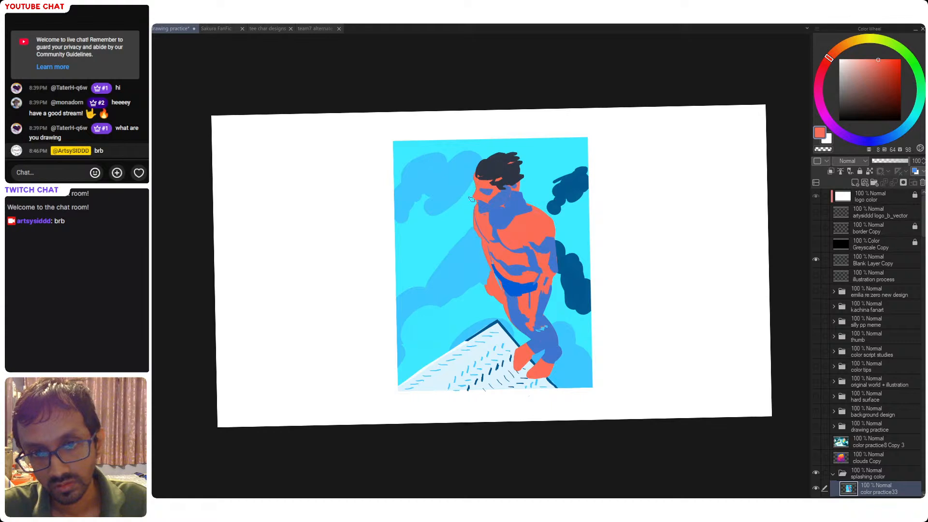
{"action": "left_click", "coordinate": [471, 190], "text": "alt"}
{"action": "left_click", "coordinate": [465, 183], "text": "alt"}
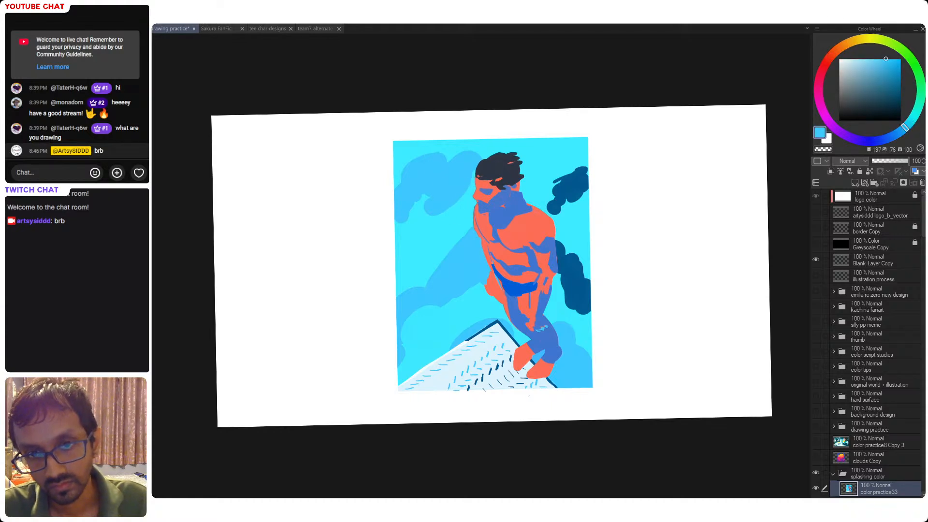
{"action": "key", "text": "ctrl+s"}
- Extend the neck shadow and add muscle lines across the chest in sampled blue (210, 68, 81)
{"action": "left_click", "coordinate": [514, 209], "text": "alt"}
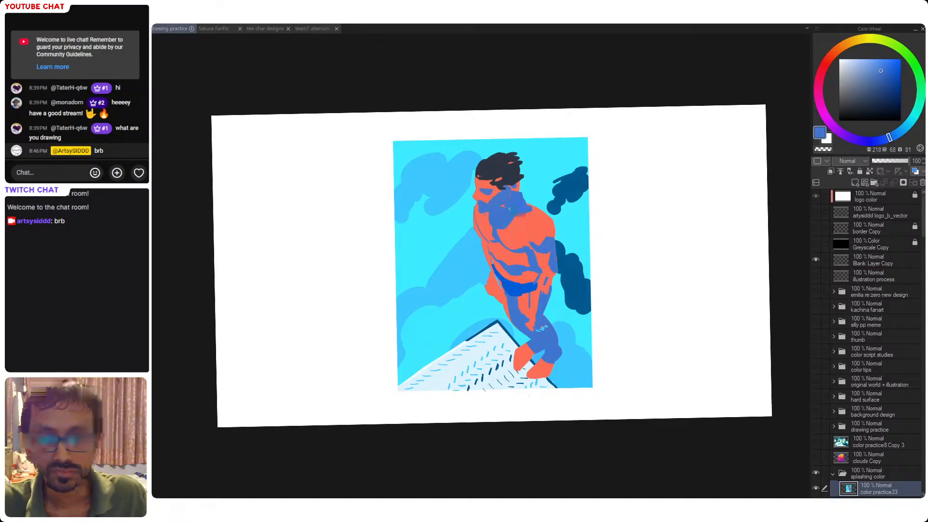
{"action": "left_click_drag", "start_coordinate": [514, 212], "coordinate": [524, 216]}
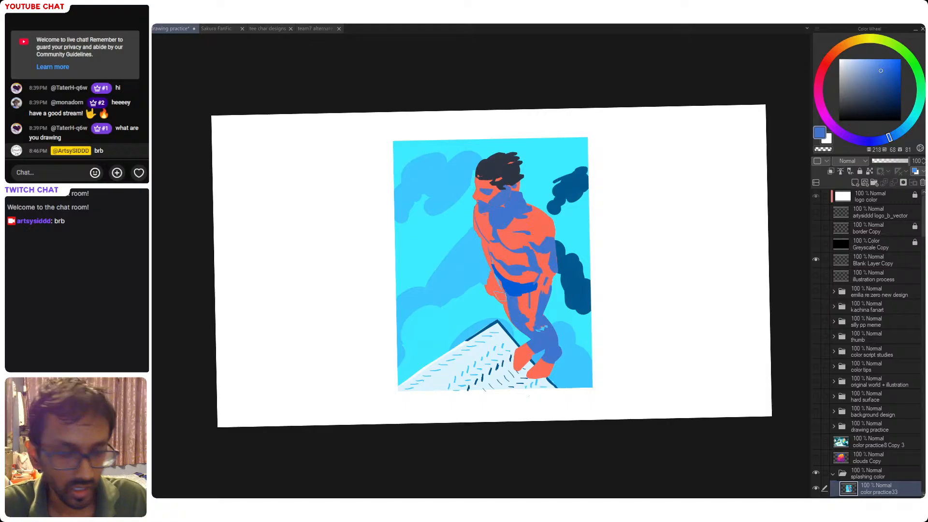
- Trim the hand beside the hip with sky colours and coral, add a blue (210, 66, 80) foot accent, and save the drawing
{"action": "left_click", "coordinate": [485, 274], "text": "alt"}
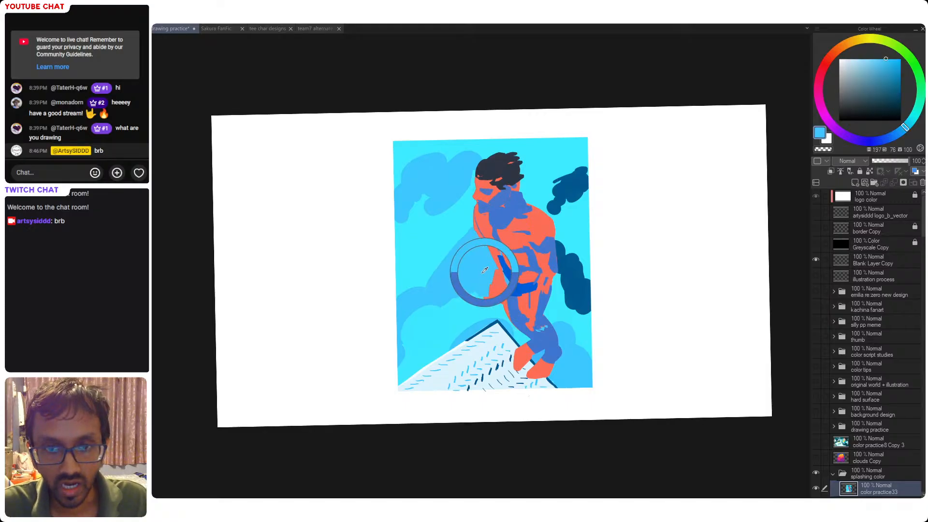
{"action": "left_click", "coordinate": [484, 297], "text": "alt"}
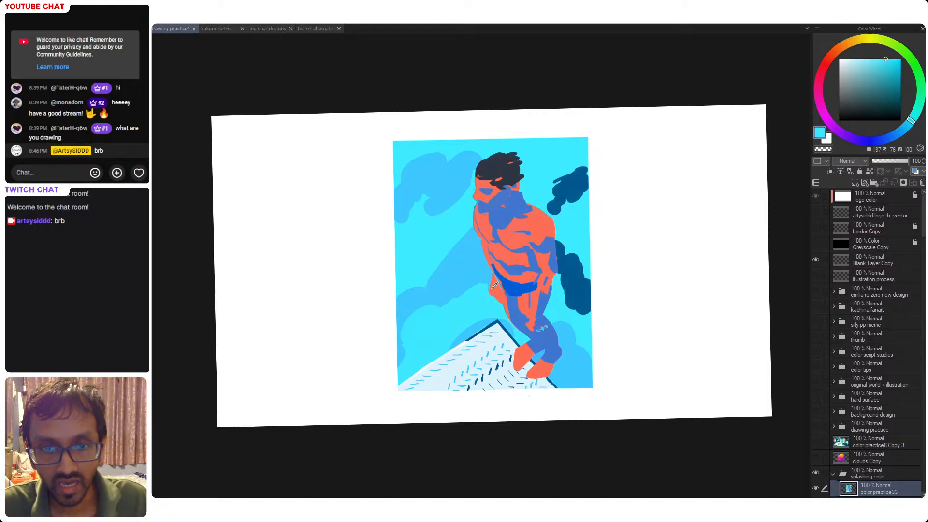
{"action": "left_click", "coordinate": [494, 285], "text": "alt"}
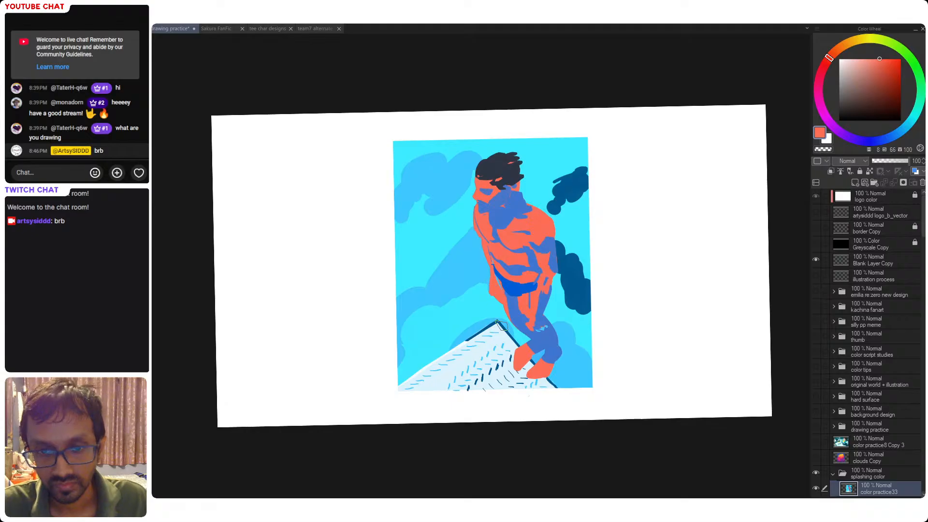
{"action": "left_click", "coordinate": [549, 239], "text": "alt"}
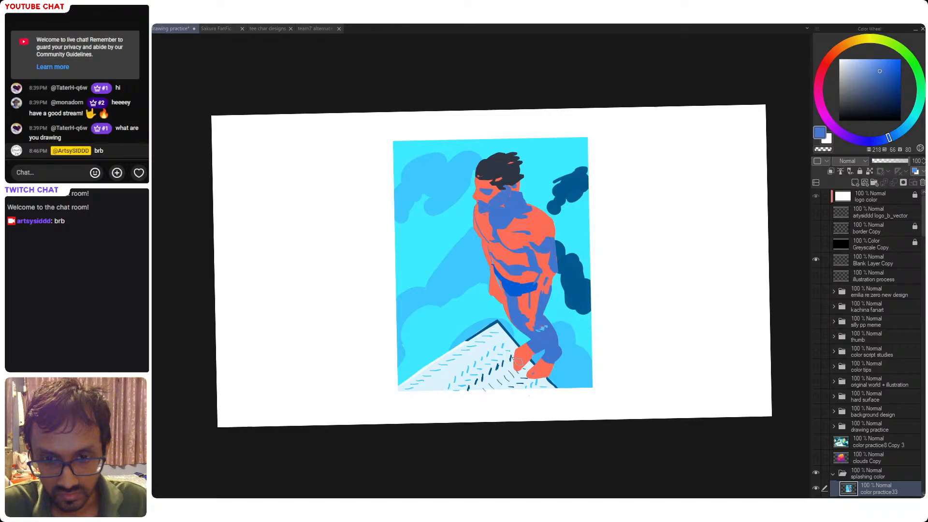
{"action": "key", "text": "ctrl+s"}
- Extend the hair down behind the ear and paint over the blue waist garment in sampled dark navy (225, 25, 27)
{"action": "scroll", "coordinate": [532, 270], "scroll_direction": "down", "scroll_amount": 1}
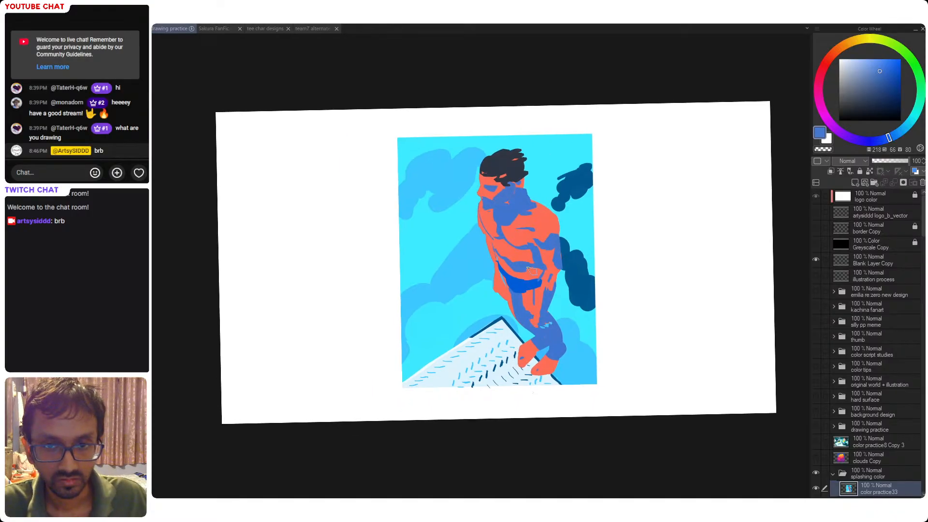
{"action": "left_click", "coordinate": [512, 167], "text": "alt"}
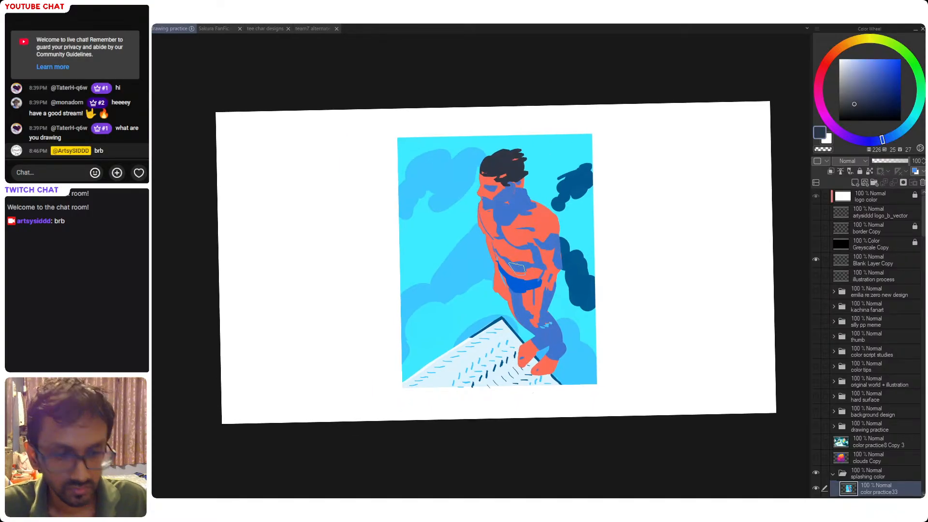
{"action": "left_click_drag", "start_coordinate": [505, 188], "coordinate": [508, 183]}
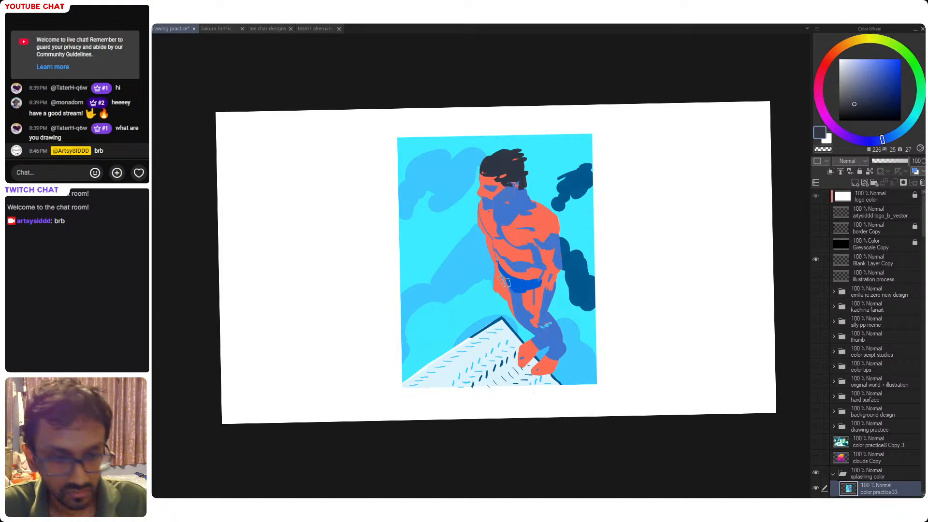
{"action": "mouse_move", "coordinate": [505, 282]}
{"action": "left_mouse_down"}
{"action": "mouse_move", "coordinate": [537, 283]}
{"action": "mouse_move", "coordinate": [521, 281]}
{"action": "mouse_move", "coordinate": [521, 291]}
{"action": "mouse_move", "coordinate": [502, 276]}
{"action": "left_mouse_up"}
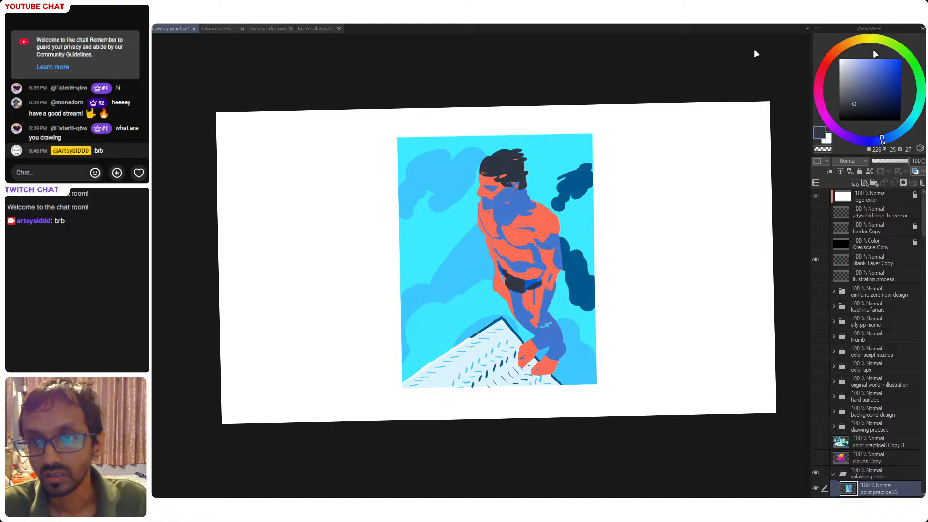
- Paint a muted blue (225, 37, 57) highlight patch on the middle of the dark waist garment and save the drawing
{"action": "left_click", "coordinate": [860, 83]}
{"action": "left_click", "coordinate": [862, 85]}
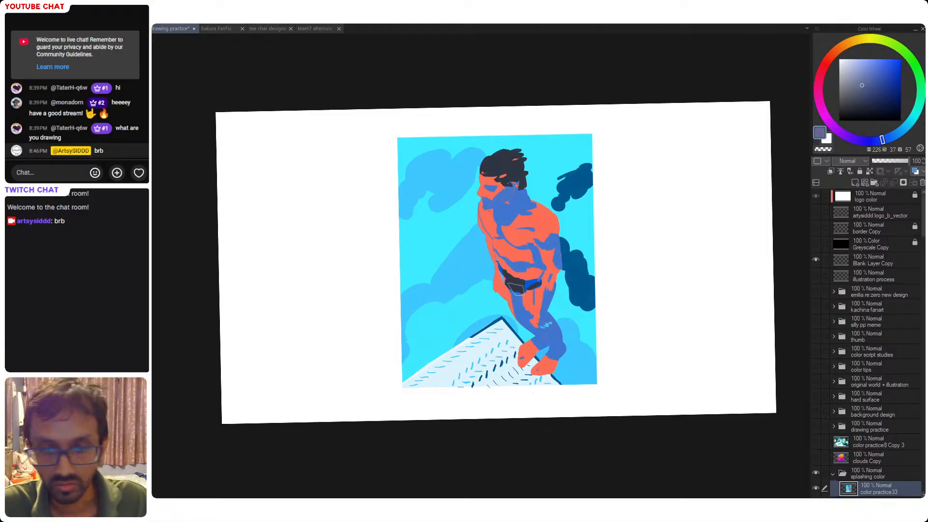
{"action": "left_click_drag", "start_coordinate": [516, 286], "coordinate": [522, 290]}
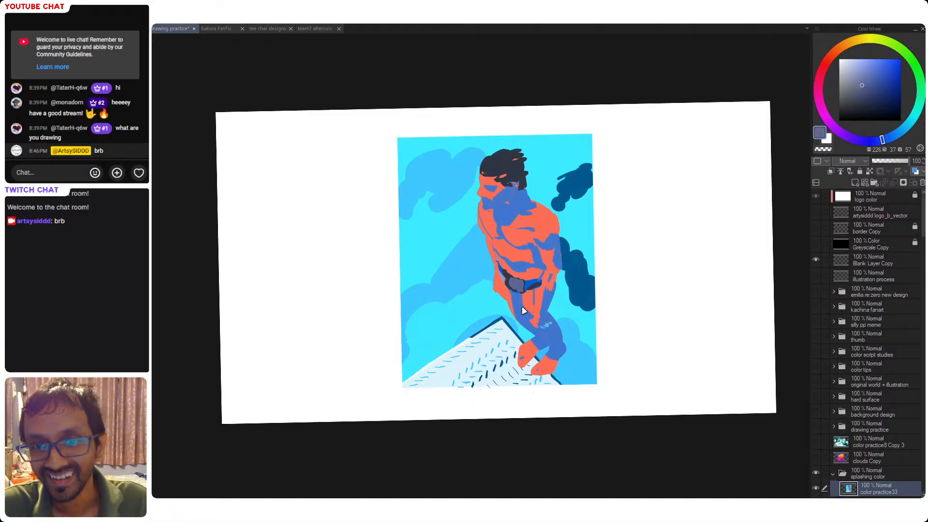
{"action": "key", "text": "ctrl+s"}
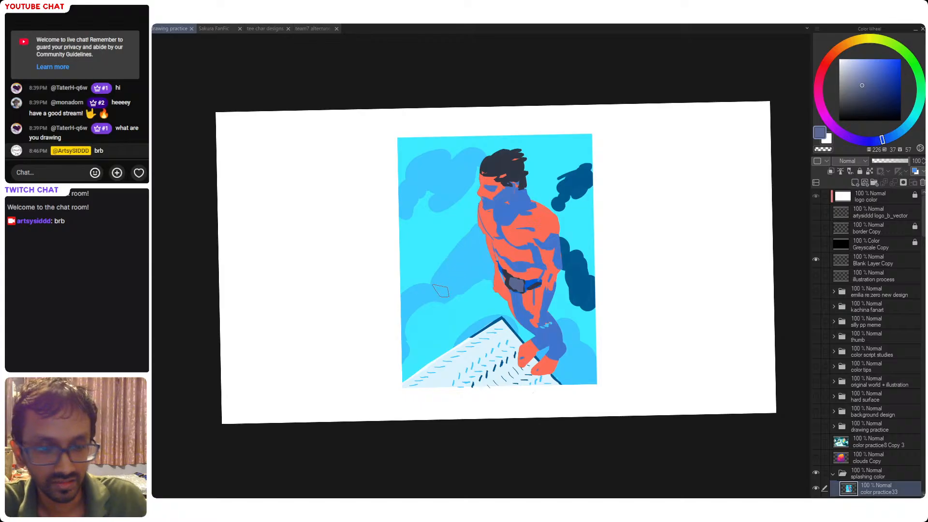
- Dab small pale cloud puffs (201, 14, 100), sampled from the peak, at the left edge of the sky
{"action": "left_click_drag", "start_coordinate": [459, 290], "coordinate": [455, 294]}
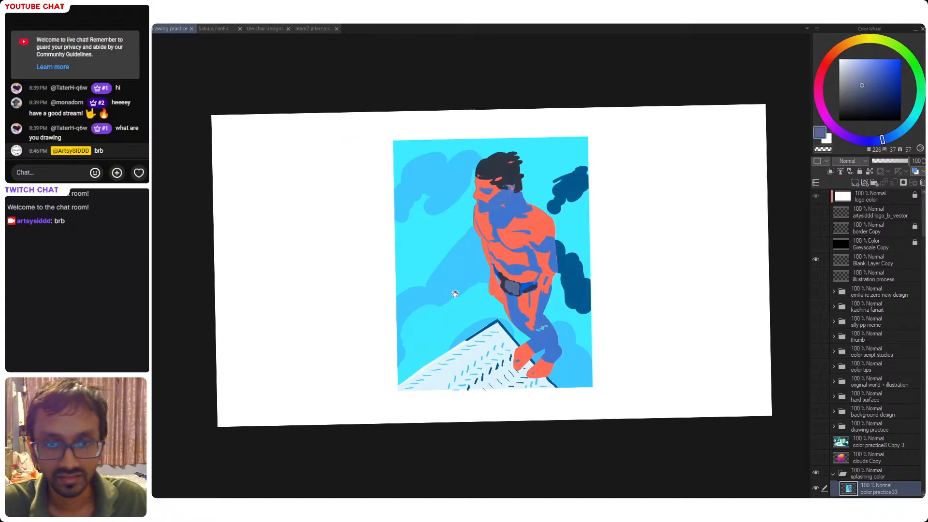
{"action": "left_click", "coordinate": [449, 362], "text": "alt"}
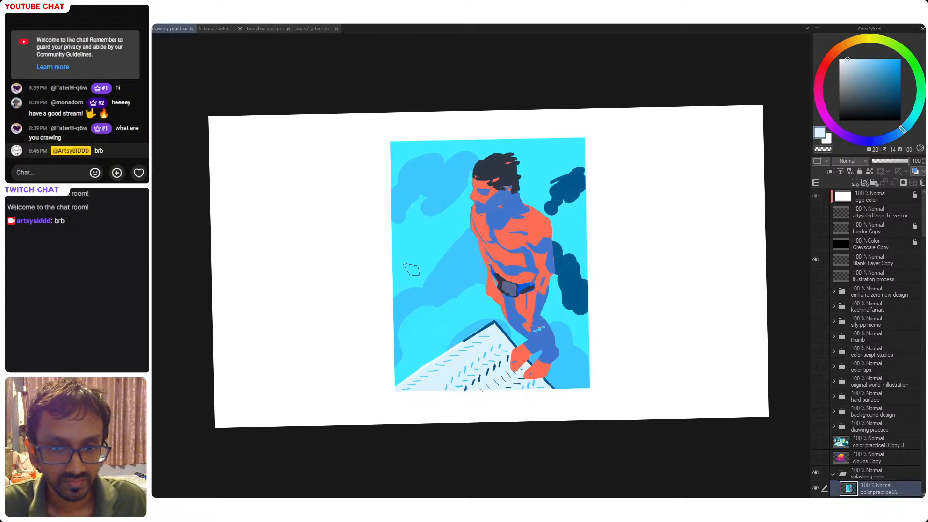
{"action": "left_click", "coordinate": [406, 276]}
{"action": "key", "text": "ctrl+d"}
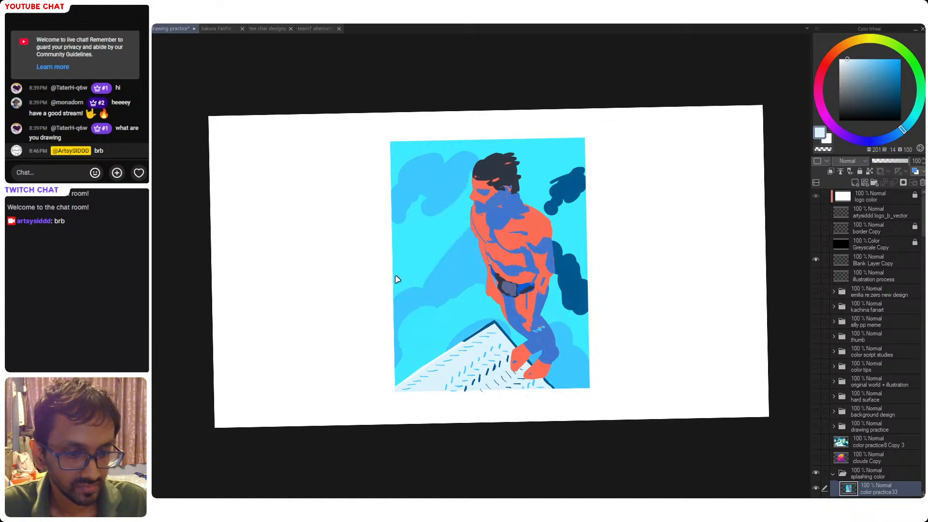
{"action": "mouse_move", "coordinate": [398, 280]}
{"action": "left_mouse_down"}
{"action": "mouse_move", "coordinate": [390, 270]}
{"action": "mouse_move", "coordinate": [411, 247]}
{"action": "left_mouse_up"}
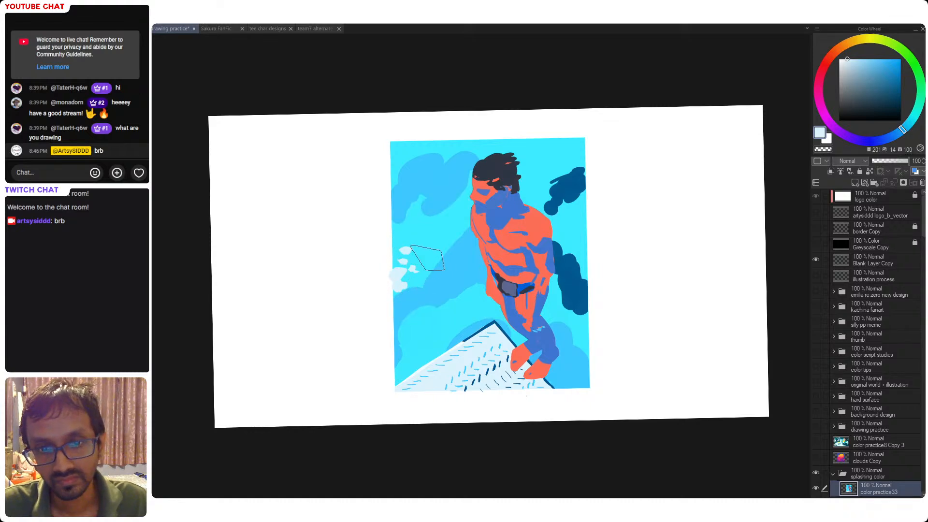
- Reduce the brush size, add light-blue (197, 76, 100) wisps in the upper-left corner of the sky, and save the drawing
{"action": "key", "text": "bracketleft"}
{"action": "key", "text": "bracketleft"}
{"action": "key", "text": "bracketleft"}
{"action": "key", "text": "bracketleft"}
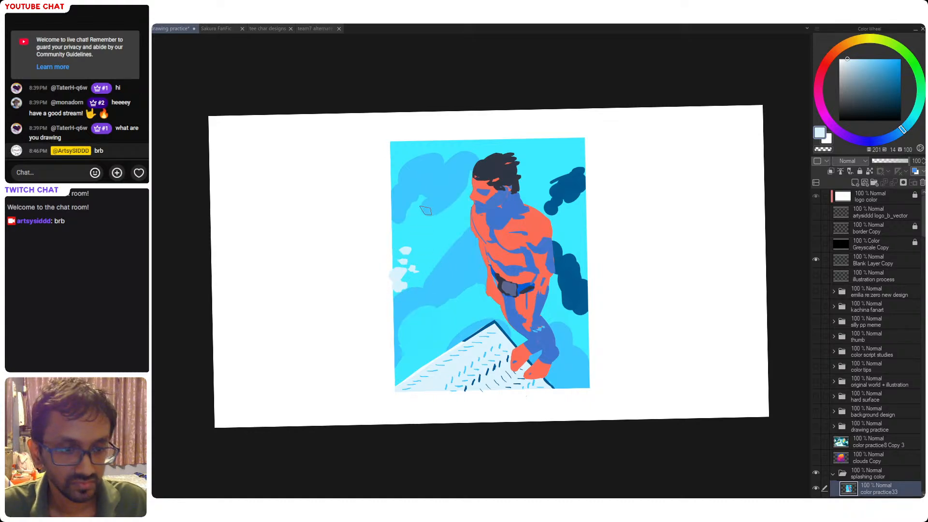
{"action": "left_click", "coordinate": [483, 176], "text": "alt"}
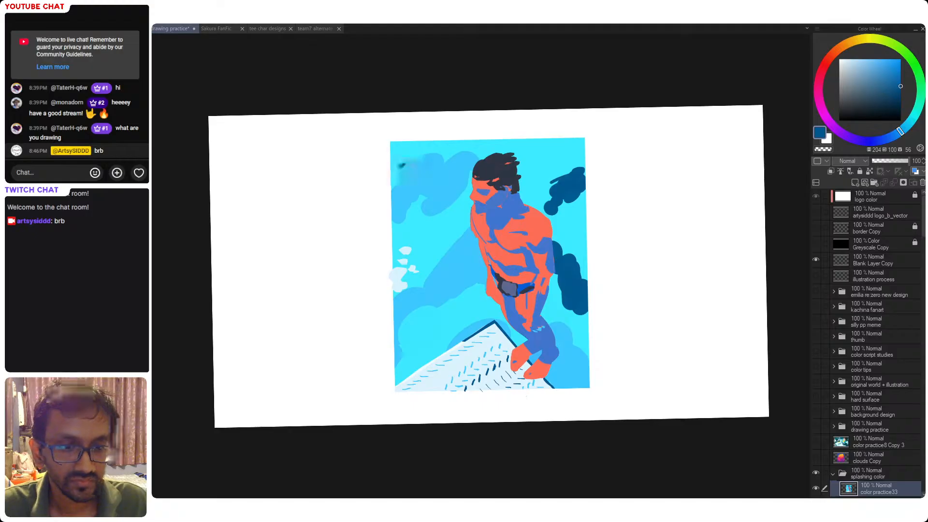
{"action": "left_click", "coordinate": [401, 157], "text": "alt"}
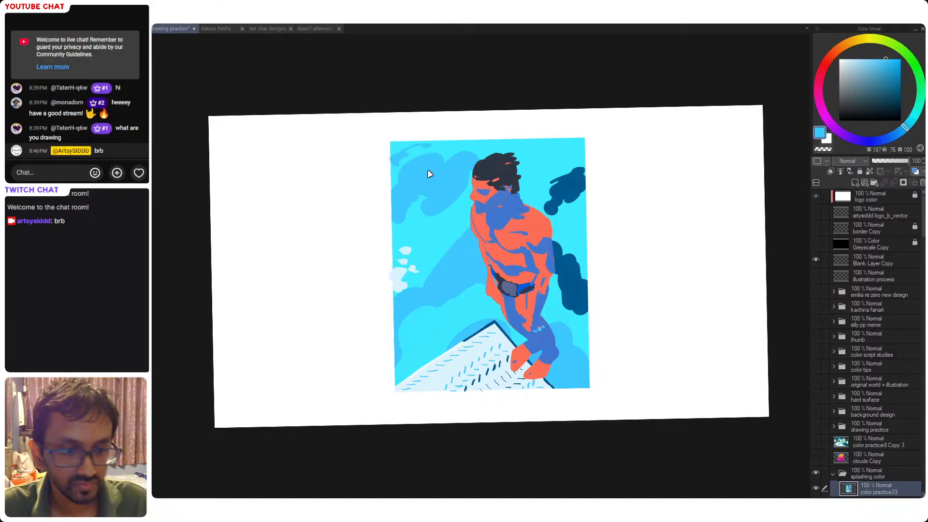
{"action": "key", "text": "ctrl+s"}
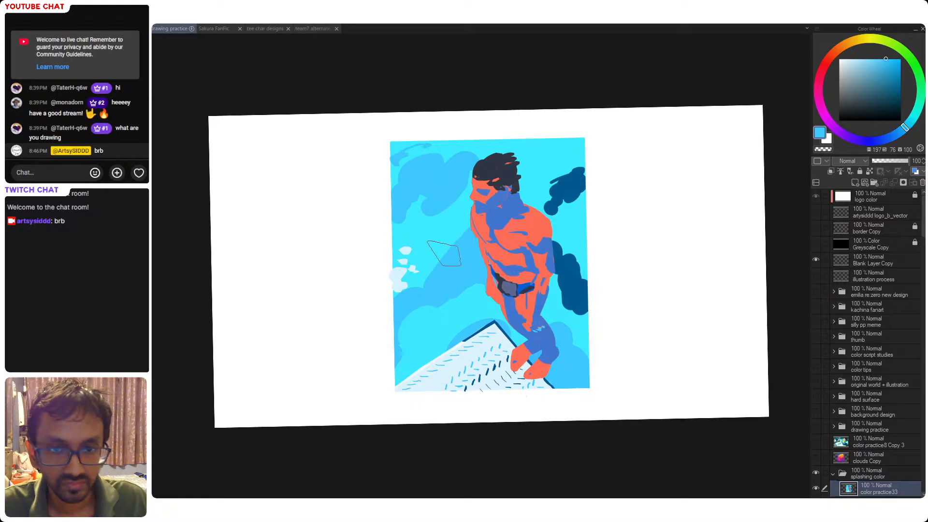
- Break up the light-blue water patch beside the figure's torso with brush strokes in sampled mid-blue and cyan
{"action": "left_click_drag", "start_coordinate": [439, 253], "coordinate": [443, 240]}
{"action": "mouse_move", "coordinate": [432, 273]}
{"action": "left_mouse_down"}
{"action": "mouse_move", "coordinate": [426, 285]}
{"action": "mouse_move", "coordinate": [447, 251]}
{"action": "left_mouse_up"}
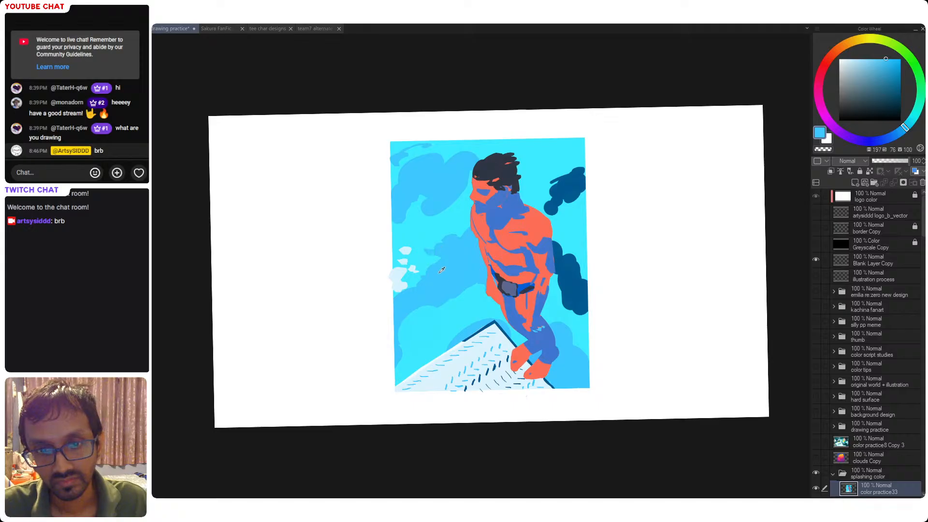
{"action": "left_click", "coordinate": [438, 253], "text": "alt"}
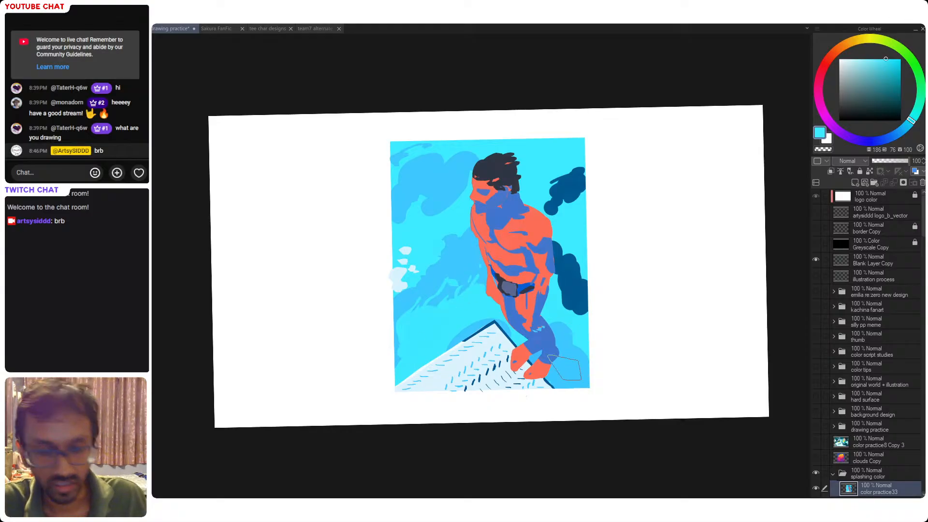
- Roughen the blue water patches in both lower corners and behind the head into ripples, using sampled mid-blue and cyan
{"action": "left_click", "coordinate": [576, 347], "text": "alt"}
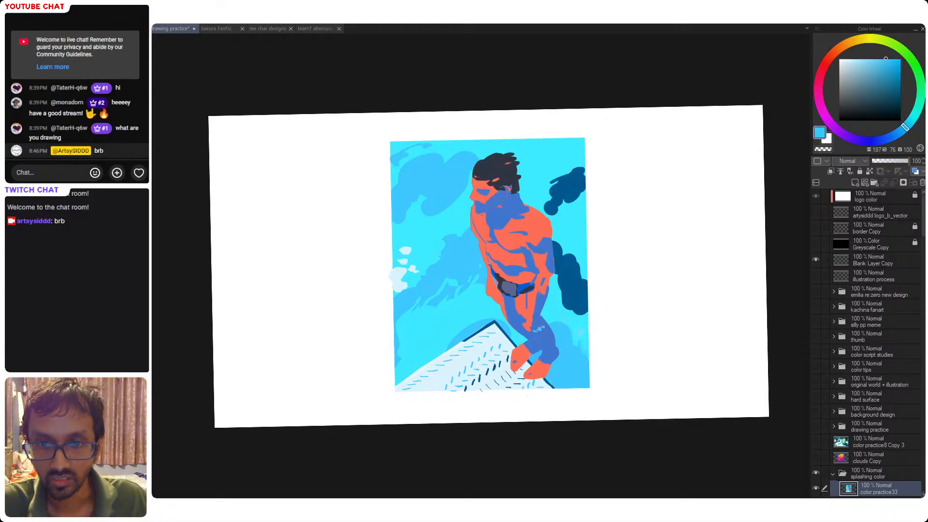
{"action": "left_click", "coordinate": [583, 327], "text": "alt"}
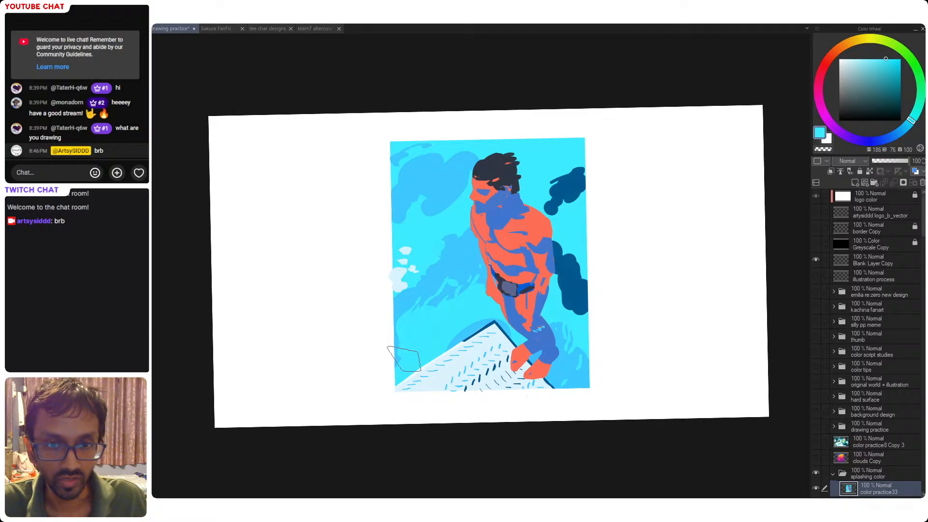
{"action": "left_click", "coordinate": [401, 361], "text": "alt"}
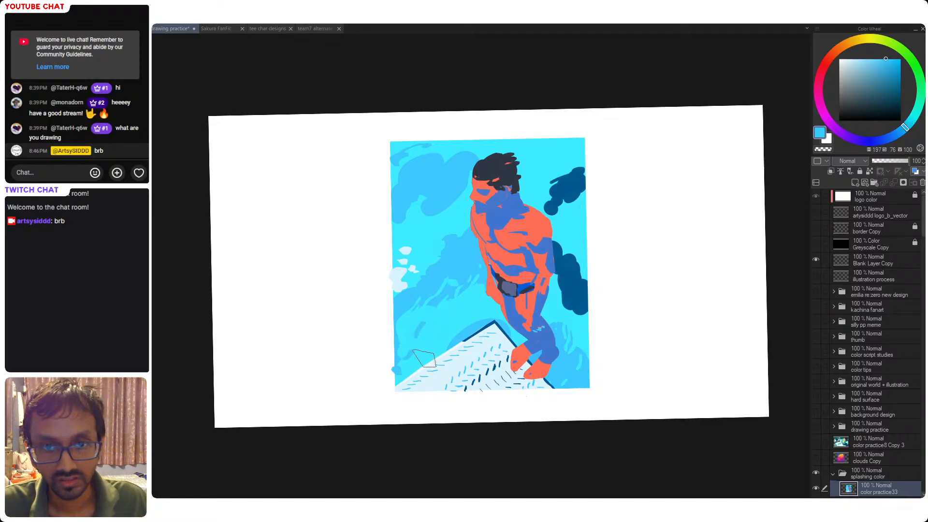
{"action": "left_click", "coordinate": [429, 226], "text": "alt"}
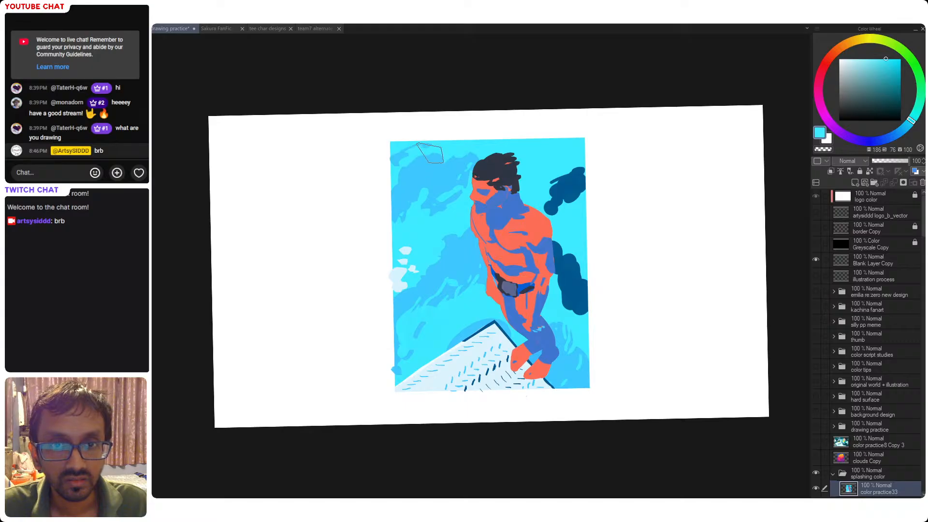
- Break the dark-blue patch beside the head into jagged ripples with cyan and dark blue, adding mid-blue flecks around it
{"action": "left_click_drag", "start_coordinate": [567, 191], "coordinate": [544, 211]}
{"action": "mouse_move", "coordinate": [561, 165]}
{"action": "left_mouse_down"}
{"action": "mouse_move", "coordinate": [561, 223]}
{"action": "mouse_move", "coordinate": [569, 185]}
{"action": "mouse_move", "coordinate": [573, 203]}
{"action": "mouse_move", "coordinate": [578, 191]}
{"action": "mouse_move", "coordinate": [555, 184]}
{"action": "mouse_move", "coordinate": [560, 163]}
{"action": "mouse_move", "coordinate": [558, 188]}
{"action": "mouse_move", "coordinate": [580, 151]}
{"action": "mouse_move", "coordinate": [570, 171]}
{"action": "left_mouse_up"}
{"action": "left_click", "coordinate": [561, 184], "text": "alt"}
{"action": "left_click", "coordinate": [561, 167], "text": "alt"}
{"action": "left_click", "coordinate": [562, 170], "text": "alt"}
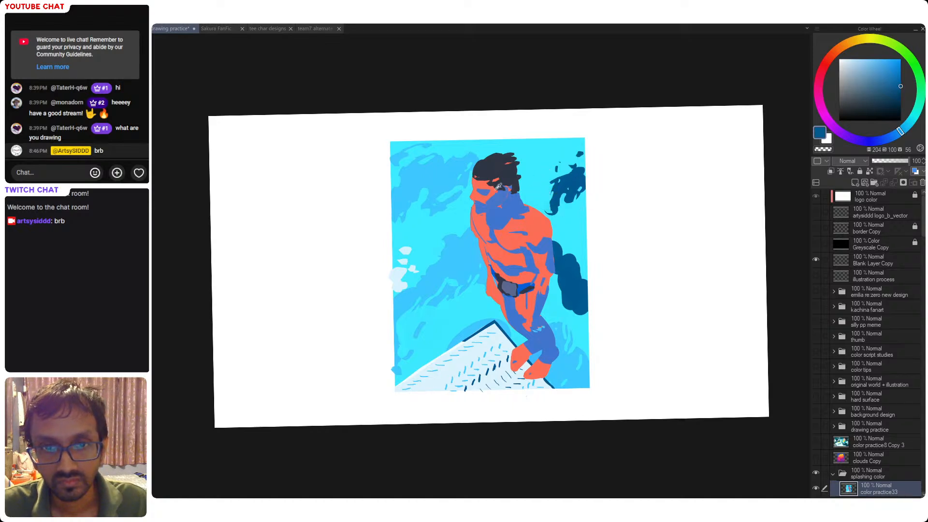
{"action": "left_click", "coordinate": [534, 186], "text": "alt"}
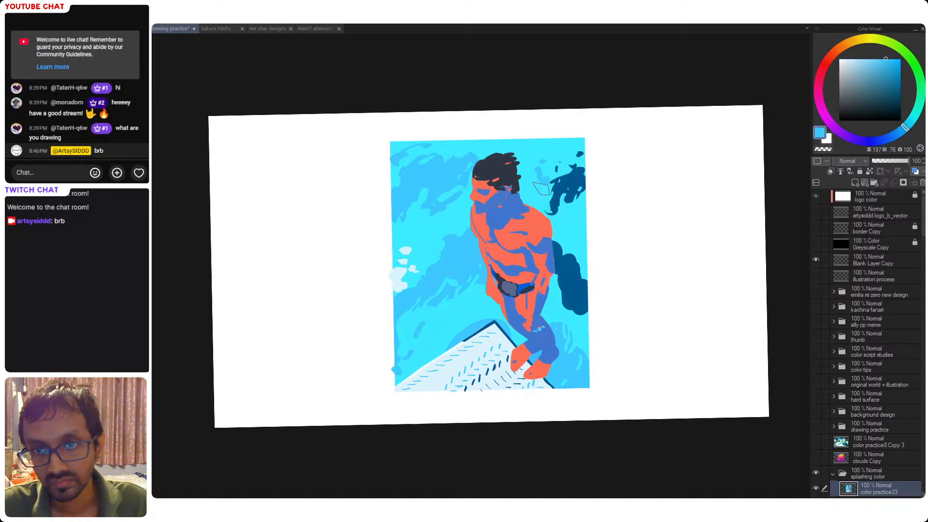
- Refine the tapering tail of the upper dark-blue patch near the shoulder with sampled dark-blue and cyan strokes
{"action": "left_click", "coordinate": [557, 211], "text": "alt"}
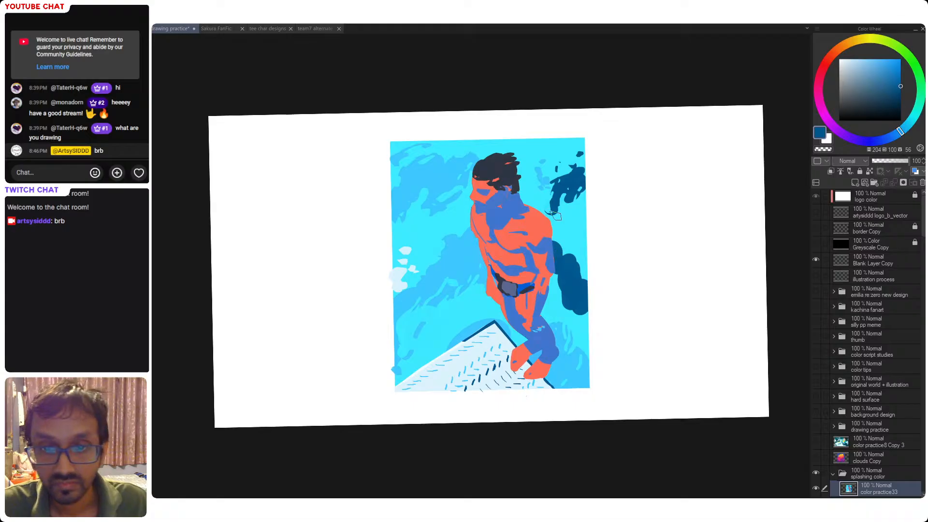
{"action": "left_click", "coordinate": [560, 217], "text": "alt"}
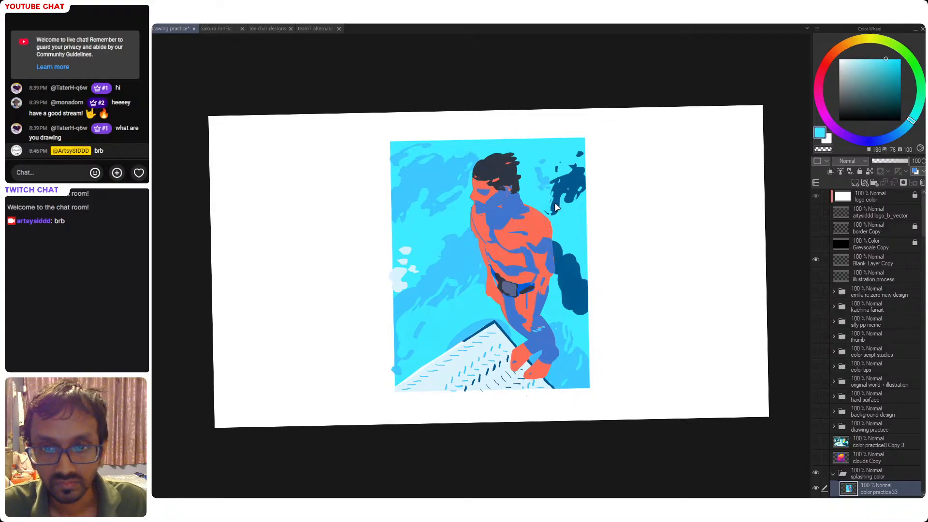
{"action": "left_click", "coordinate": [556, 204], "text": "alt"}
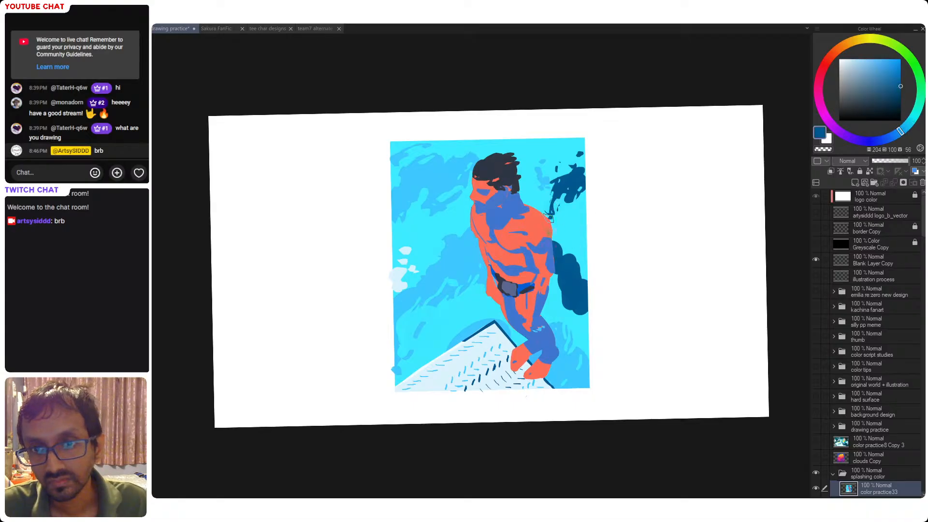
{"action": "left_click", "coordinate": [548, 213], "text": "alt"}
{"action": "left_click", "coordinate": [553, 208], "text": "alt"}
{"action": "left_click_drag", "start_coordinate": [555, 196], "coordinate": [558, 221]}
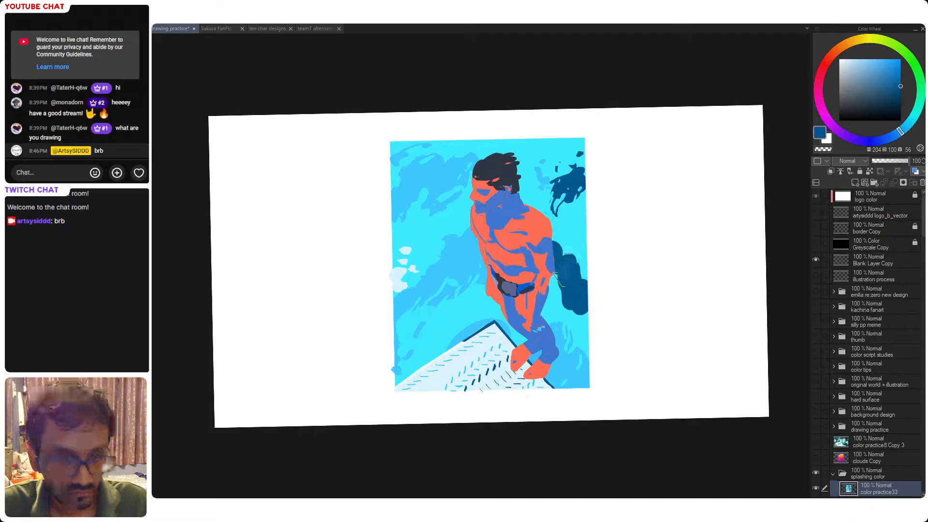
- Carve the dark-blue patch beside the figure's arm into broken ripples using cyan and dark-blue strokes, and save the file
{"action": "left_click", "coordinate": [570, 256], "text": "alt"}
{"action": "mouse_move", "coordinate": [575, 244]}
{"action": "left_mouse_down"}
{"action": "mouse_move", "coordinate": [579, 270]}
{"action": "mouse_move", "coordinate": [566, 271]}
{"action": "mouse_move", "coordinate": [580, 287]}
{"action": "mouse_move", "coordinate": [578, 265]}
{"action": "mouse_move", "coordinate": [576, 275]}
{"action": "left_mouse_up"}
{"action": "left_click", "coordinate": [577, 282], "text": "alt"}
{"action": "mouse_move", "coordinate": [570, 237]}
{"action": "left_mouse_down"}
{"action": "mouse_move", "coordinate": [568, 297]}
{"action": "mouse_move", "coordinate": [580, 290]}
{"action": "mouse_move", "coordinate": [556, 305]}
{"action": "mouse_move", "coordinate": [549, 286]}
{"action": "mouse_move", "coordinate": [564, 303]}
{"action": "left_mouse_up"}
{"action": "left_click", "coordinate": [556, 290], "text": "alt"}
{"action": "mouse_move", "coordinate": [554, 271]}
{"action": "left_mouse_down"}
{"action": "mouse_move", "coordinate": [550, 293]}
{"action": "mouse_move", "coordinate": [561, 289]}
{"action": "mouse_move", "coordinate": [563, 309]}
{"action": "mouse_move", "coordinate": [583, 324]}
{"action": "mouse_move", "coordinate": [582, 311]}
{"action": "mouse_move", "coordinate": [576, 317]}
{"action": "left_mouse_up"}
{"action": "key", "text": "ctrl+s"}
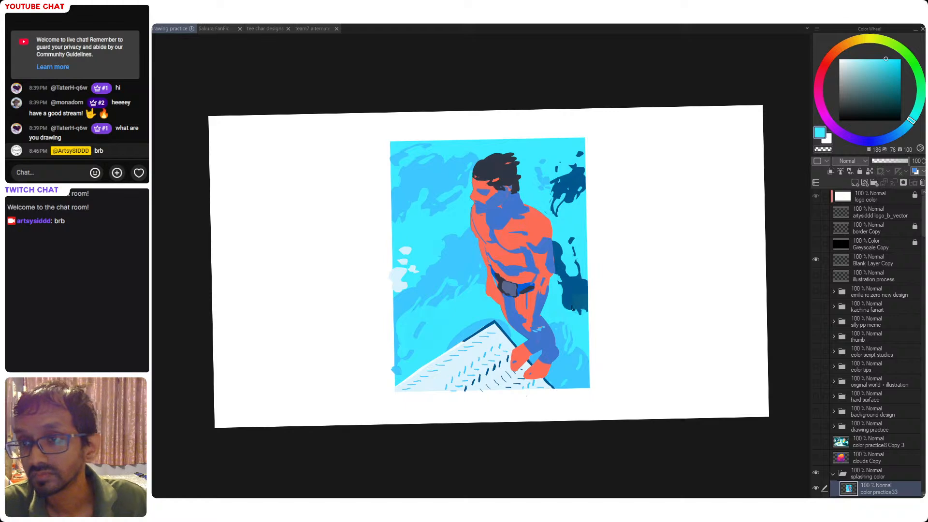
- Paint sampled orange skin highlights around the figure's ear, cheek and jaw, and save the file
{"action": "left_click", "coordinate": [572, 300], "text": "alt"}
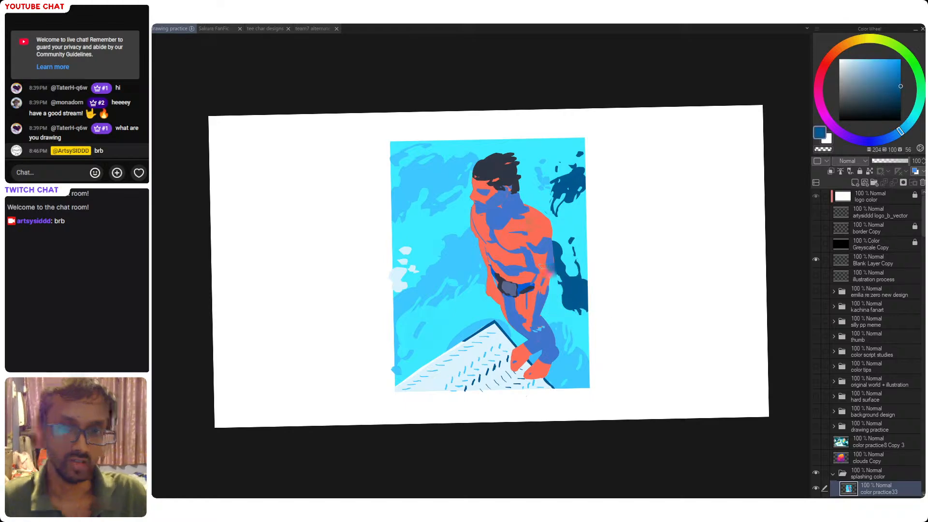
{"action": "left_click", "coordinate": [531, 222], "text": "alt"}
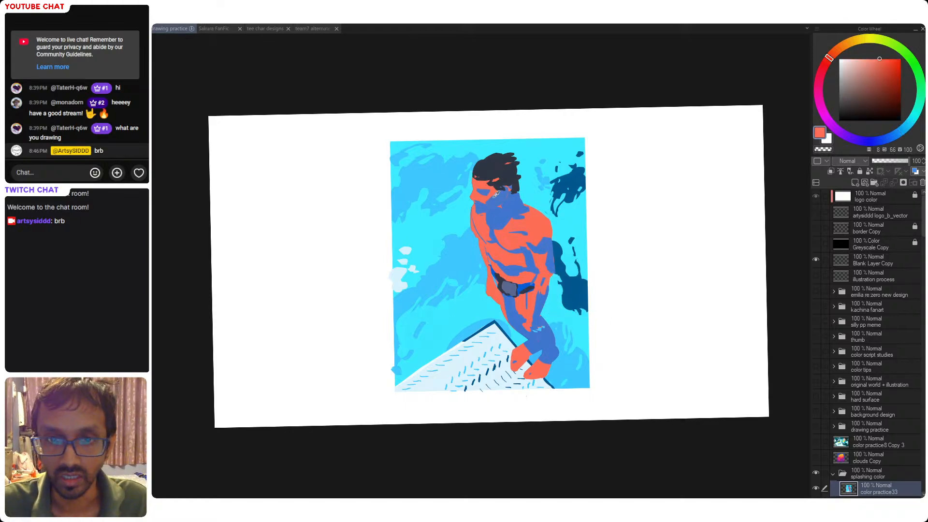
{"action": "left_click_drag", "start_coordinate": [510, 188], "coordinate": [510, 203]}
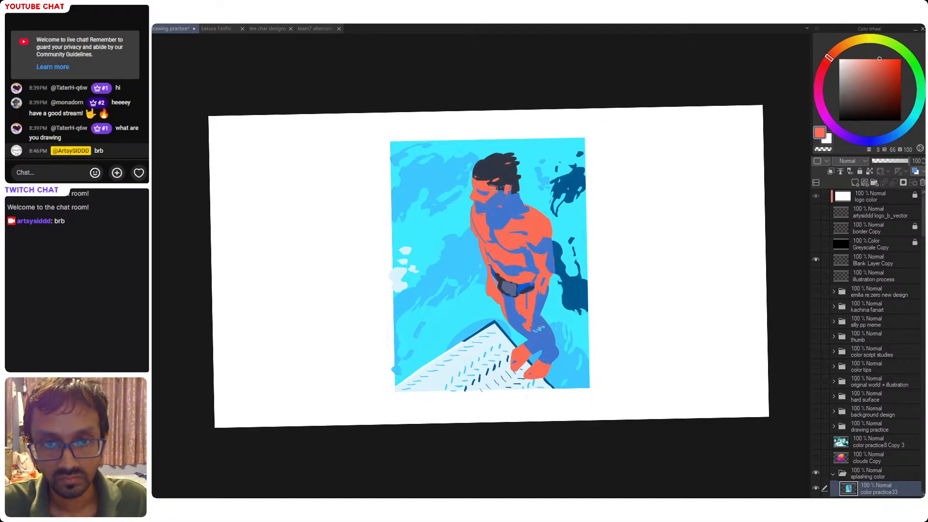
{"action": "left_click_drag", "start_coordinate": [484, 196], "coordinate": [482, 209]}
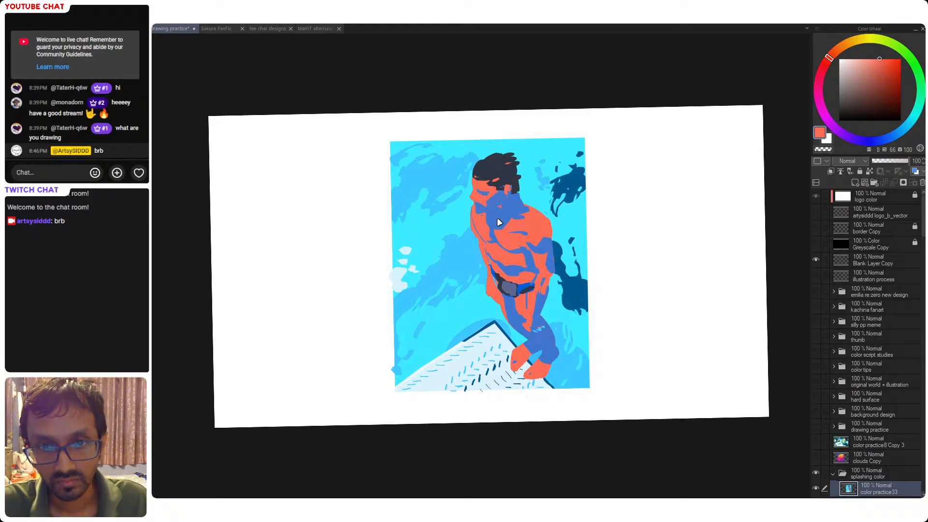
{"action": "key", "text": "ctrl+s"}
- Paint a shadow along the figure's outer shoulder with the blue sampled from the arm, and save the file
{"action": "left_click", "coordinate": [534, 222]}
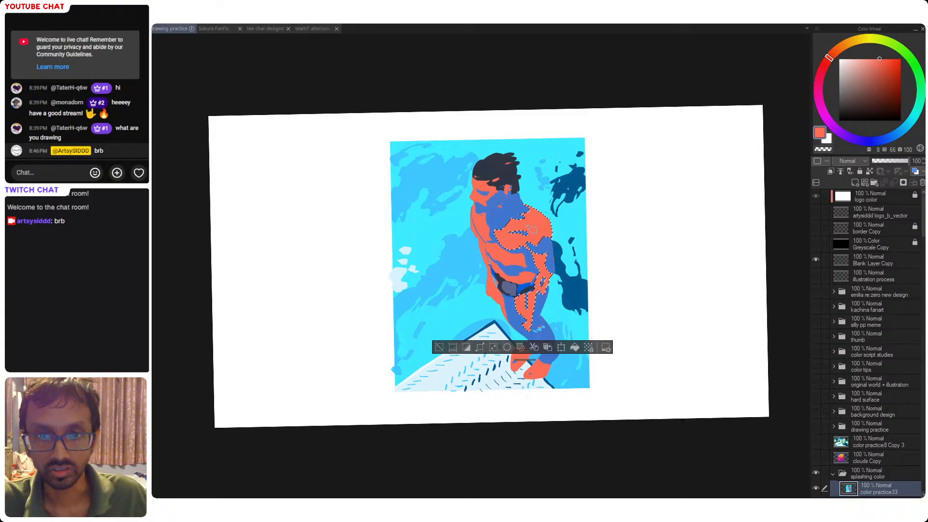
{"action": "key", "text": "ctrl+d"}
{"action": "key", "text": "b"}
{"action": "left_click", "coordinate": [540, 224], "text": "alt"}
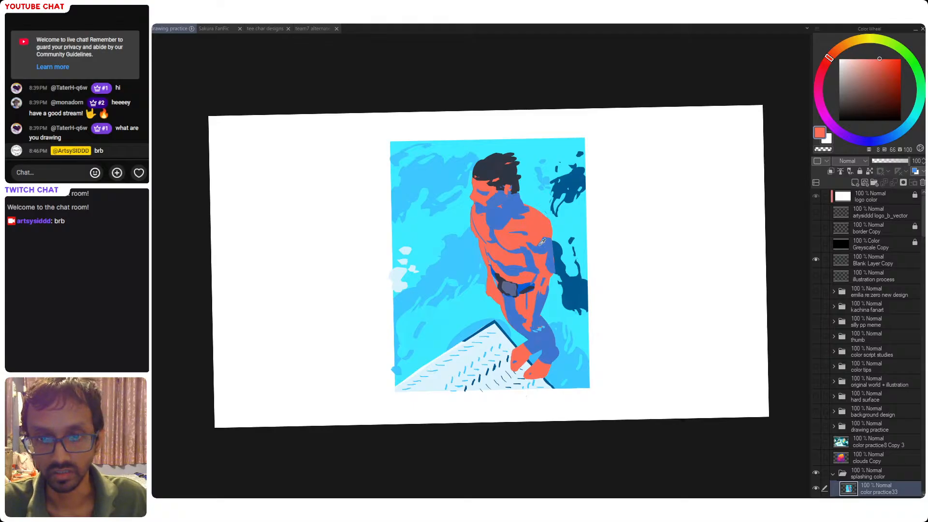
{"action": "left_click", "coordinate": [546, 253], "text": "alt"}
{"action": "left_click_drag", "start_coordinate": [538, 213], "coordinate": [550, 237]}
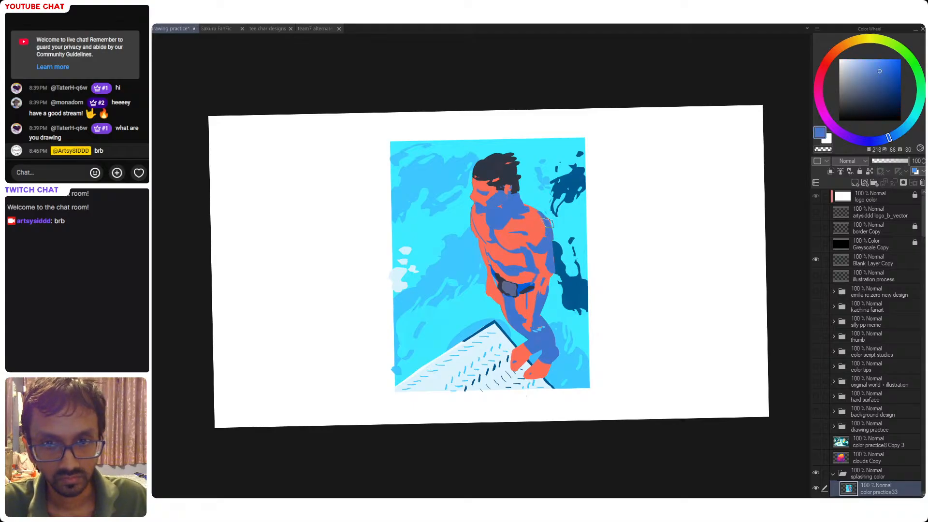
{"action": "key", "text": "ctrl+s"}
- Recolour the figure's lit skin areas with a lighter salmon, hue 8, saturation 50, value 100, and save the file
{"action": "key", "text": "ctrl+z"}
{"action": "key", "text": "ctrl+z"}
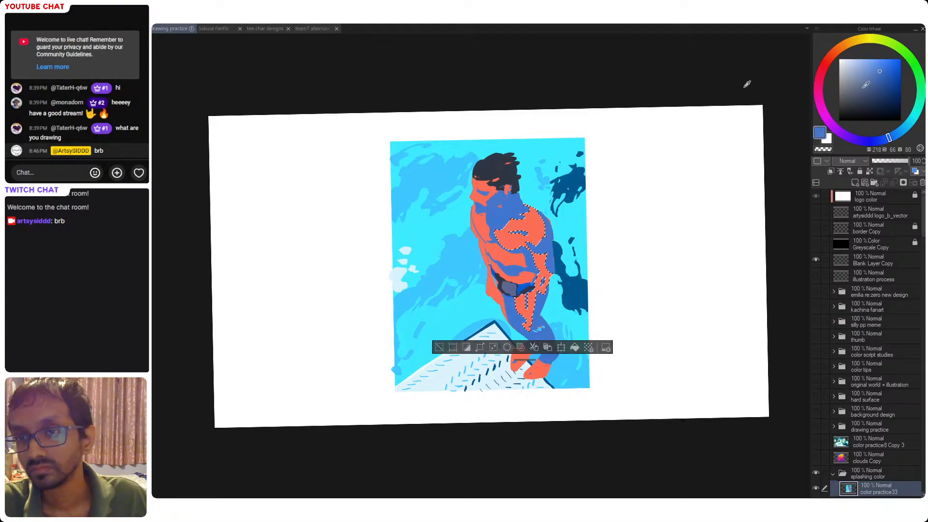
{"action": "key", "text": "ctrl+z"}
{"action": "left_click", "coordinate": [525, 227], "text": "alt"}
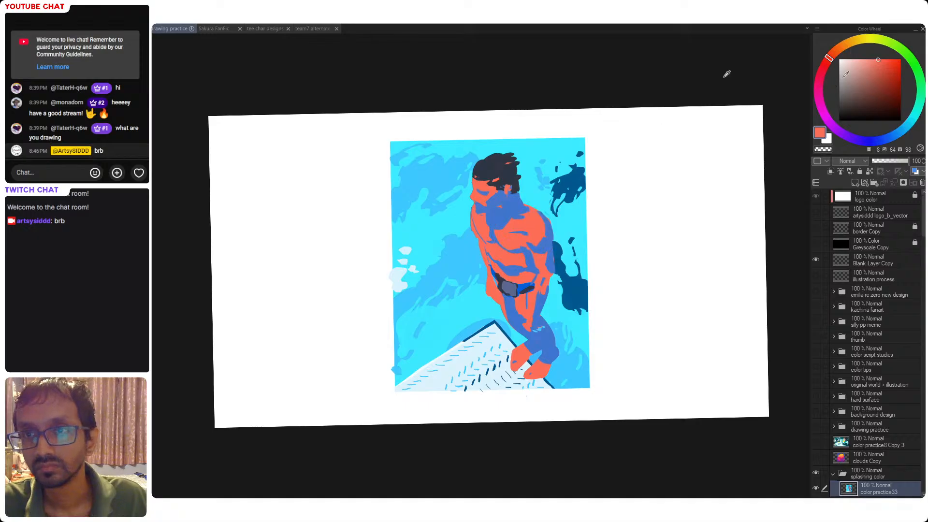
{"action": "left_click_drag", "start_coordinate": [873, 61], "coordinate": [870, 50]}
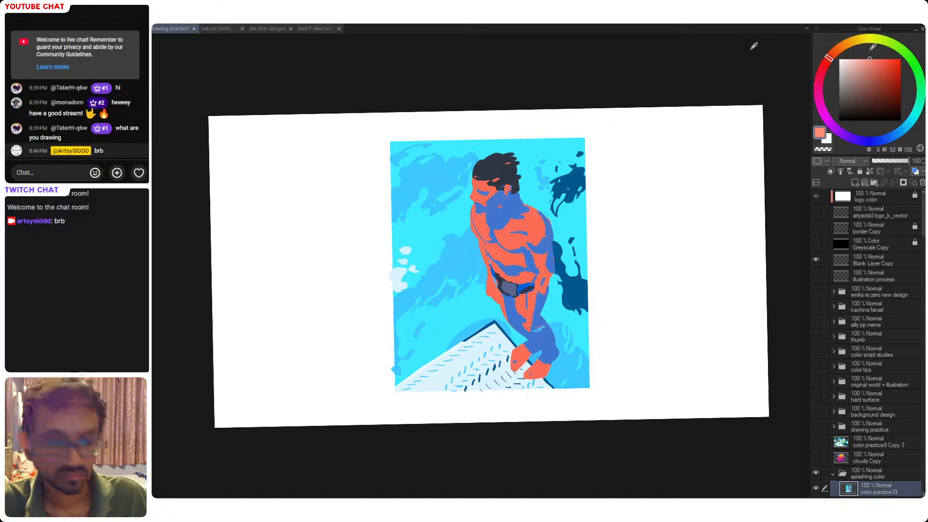
{"action": "mouse_move", "coordinate": [507, 235]}
{"action": "left_mouse_down"}
{"action": "mouse_move", "coordinate": [525, 259]}
{"action": "mouse_move", "coordinate": [480, 320]}
{"action": "mouse_move", "coordinate": [484, 215]}
{"action": "mouse_move", "coordinate": [488, 277]}
{"action": "left_mouse_up"}
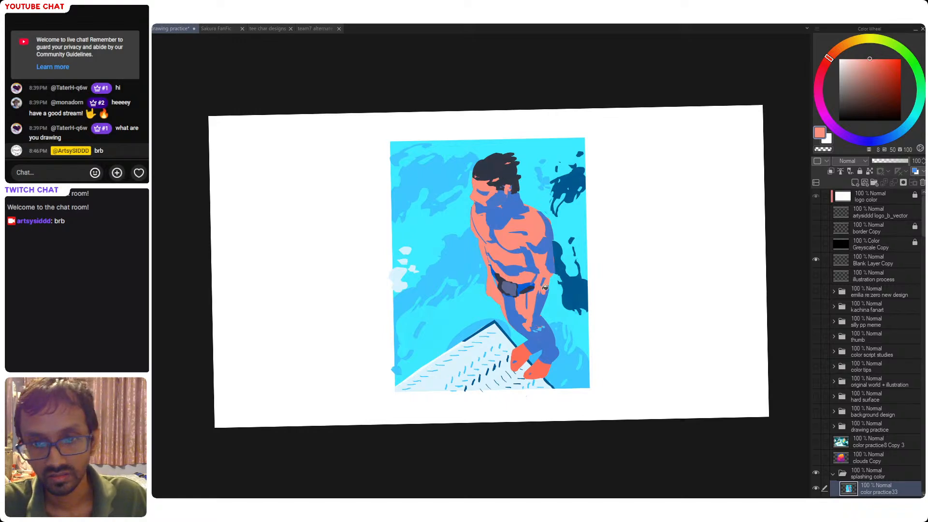
{"action": "key", "text": "ctrl+s"}
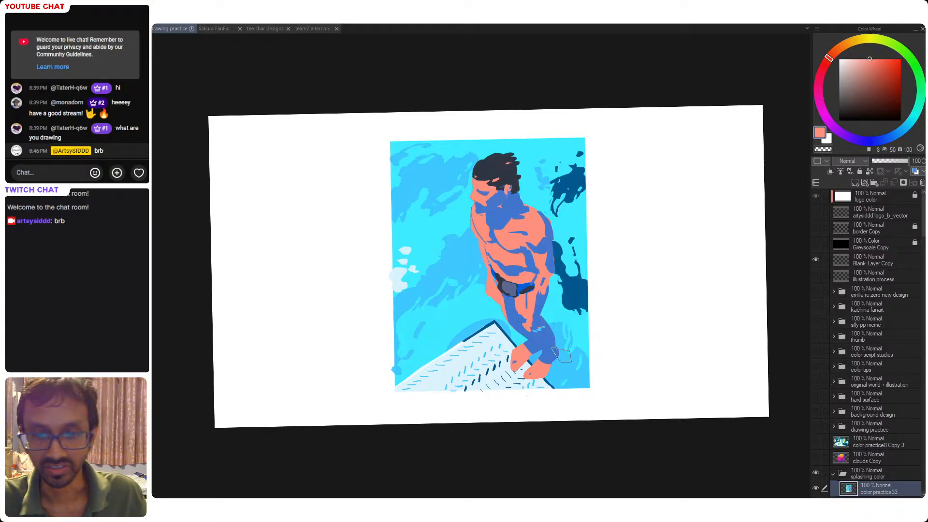
- Refill the lit skin areas with a slightly stronger salmon, hue 8, saturation 54, value 100, and save the file
{"action": "left_click", "coordinate": [874, 58]}
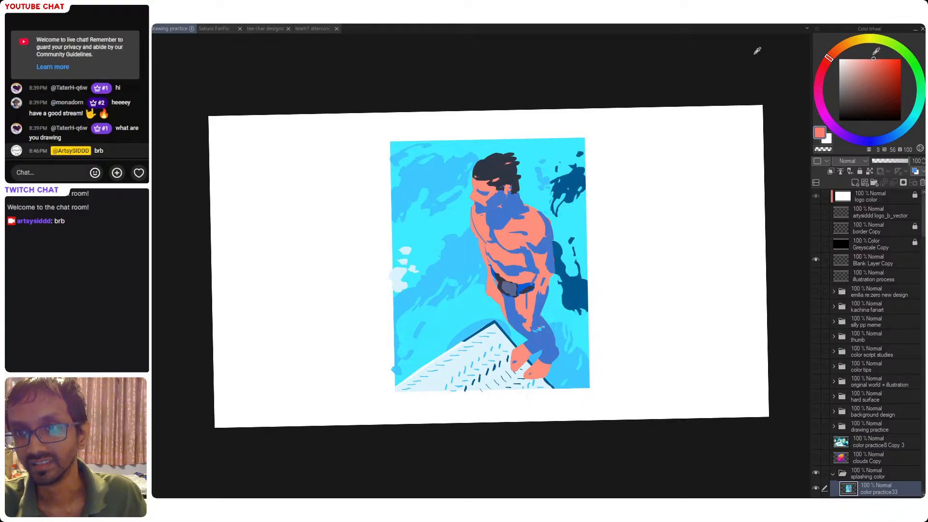
{"action": "left_click_drag", "start_coordinate": [533, 366], "coordinate": [525, 358]}
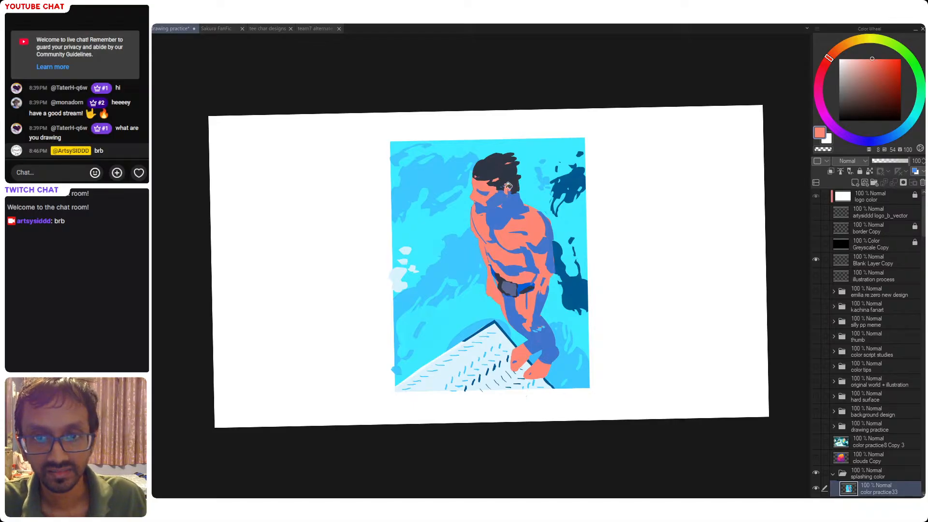
{"action": "left_click", "coordinate": [498, 177]}
{"action": "key", "text": "ctrl+z"}
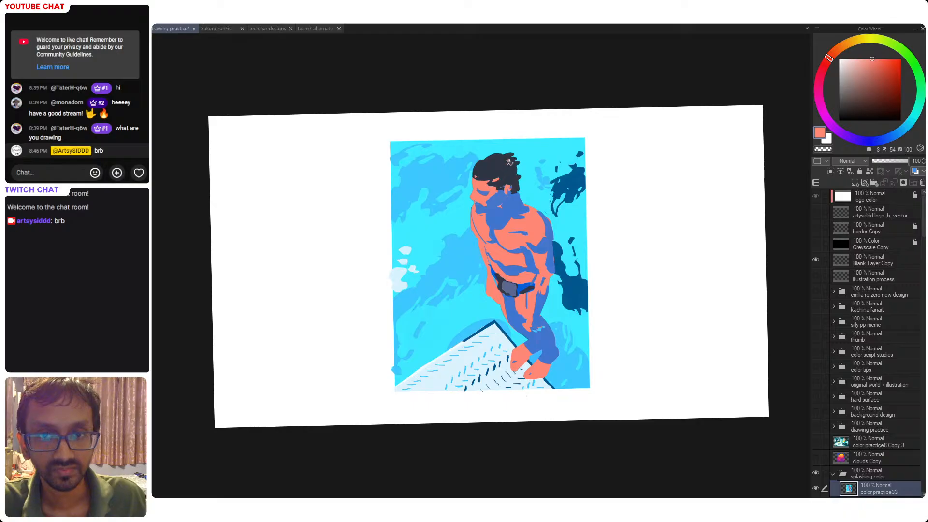
{"action": "key", "text": "ctrl+s"}
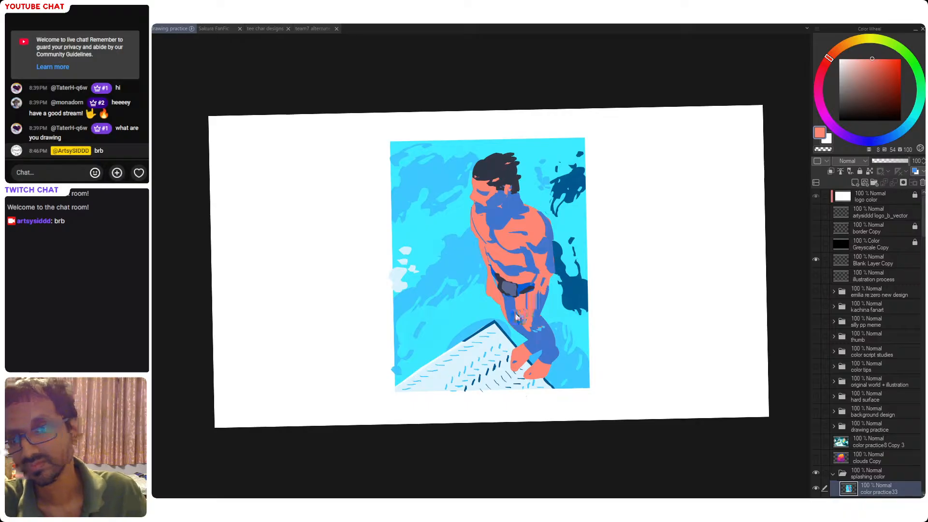
- Recolour the trunks' blue panel to hue 214, saturation 94, value 100, save, and touch up the waistband with the torso's shadow blue
{"action": "left_click", "coordinate": [524, 285], "text": "alt"}
{"action": "left_click_drag", "start_coordinate": [888, 69], "coordinate": [889, 58]}
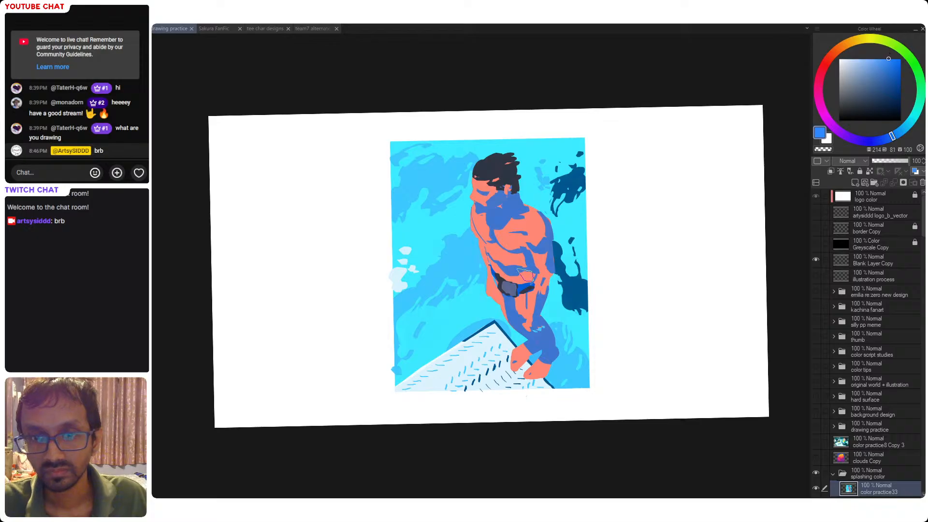
{"action": "left_click", "coordinate": [525, 287]}
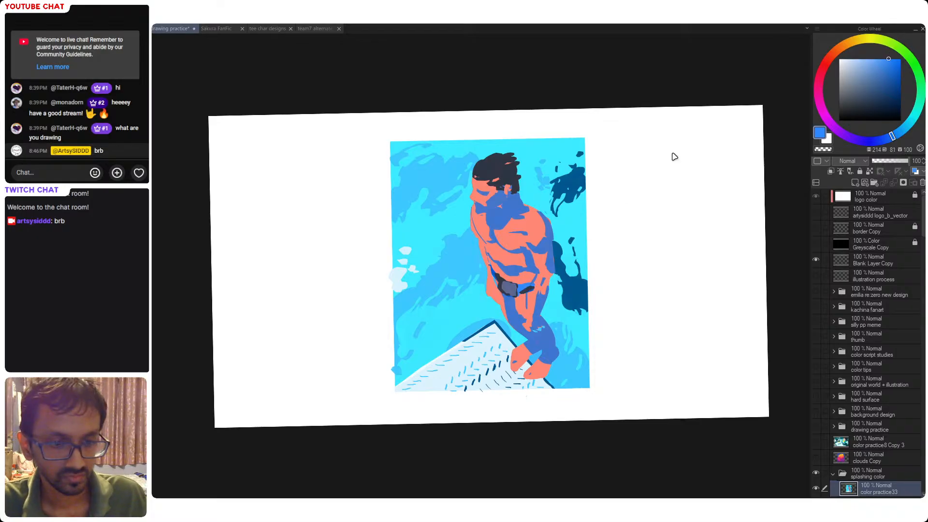
{"action": "left_click", "coordinate": [897, 59]}
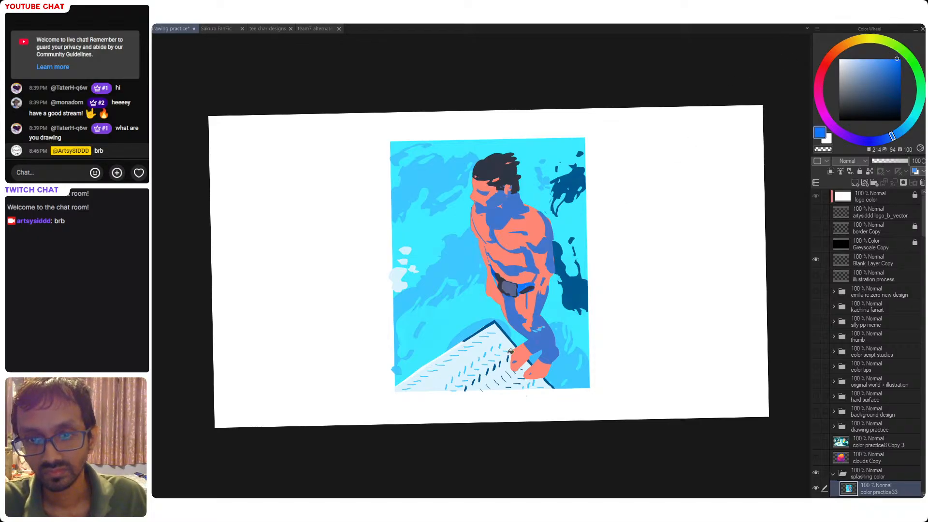
{"action": "key", "text": "ctrl+s"}
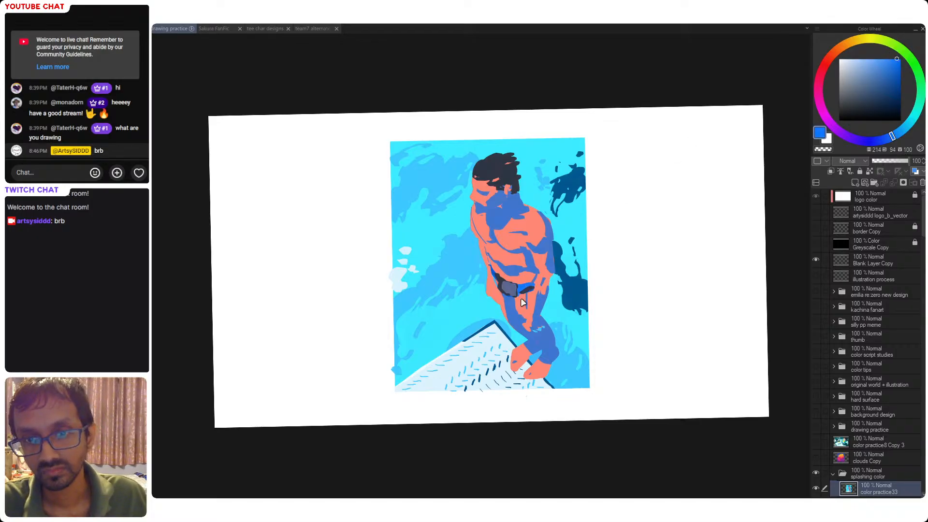
{"action": "left_click", "coordinate": [531, 264], "text": "alt"}
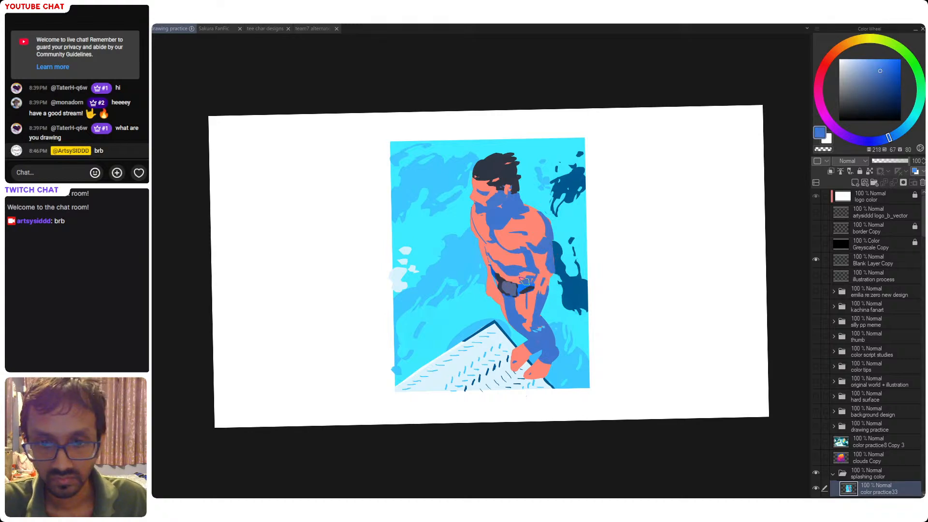
{"action": "left_click", "coordinate": [526, 278]}
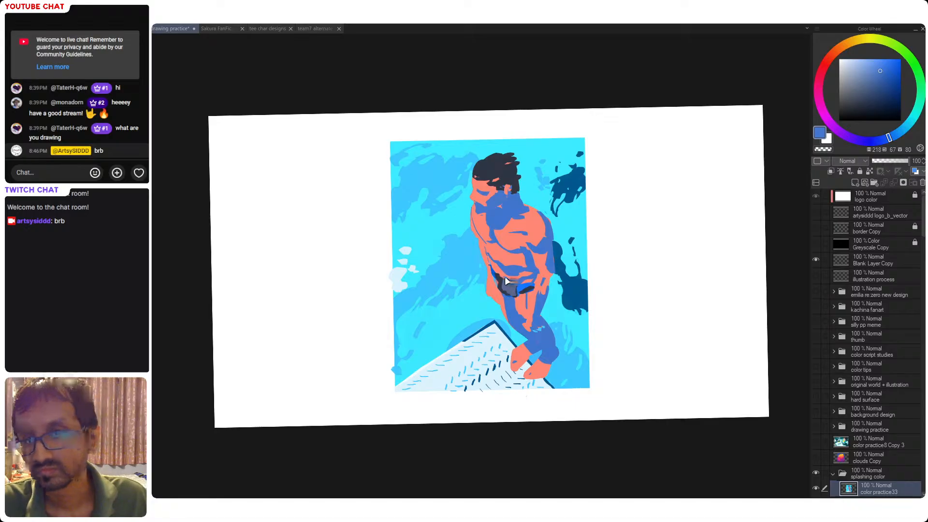
- Refine the torso's shadow shapes with the shadow blue and the skin salmon sampled from the figure, and save the file
{"action": "key", "text": "ctrl+s"}
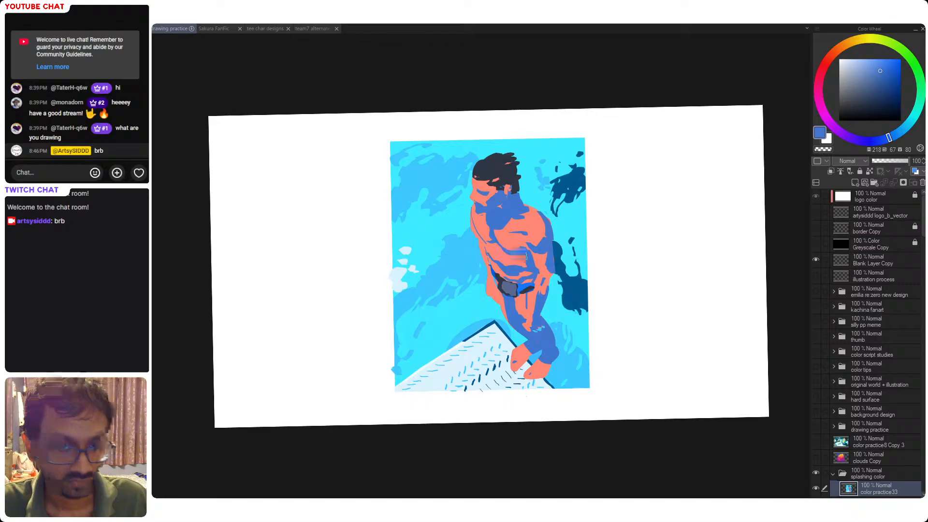
{"action": "left_click_drag", "start_coordinate": [490, 263], "coordinate": [489, 251]}
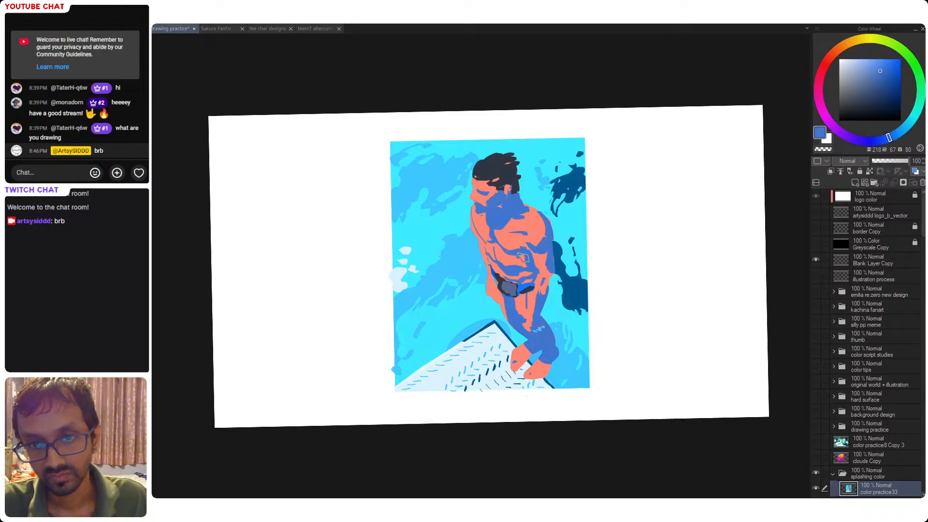
{"action": "key", "text": "ctrl+s"}
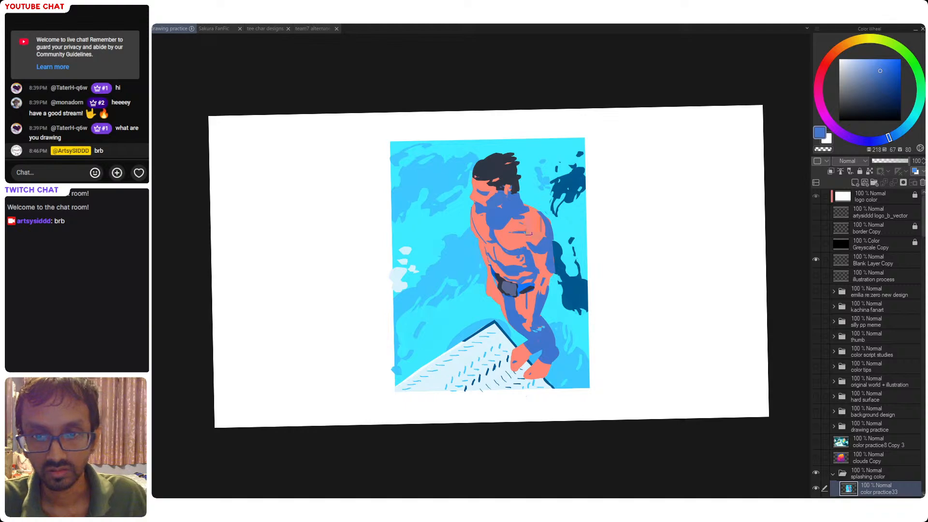
{"action": "left_click", "coordinate": [531, 233], "text": "alt"}
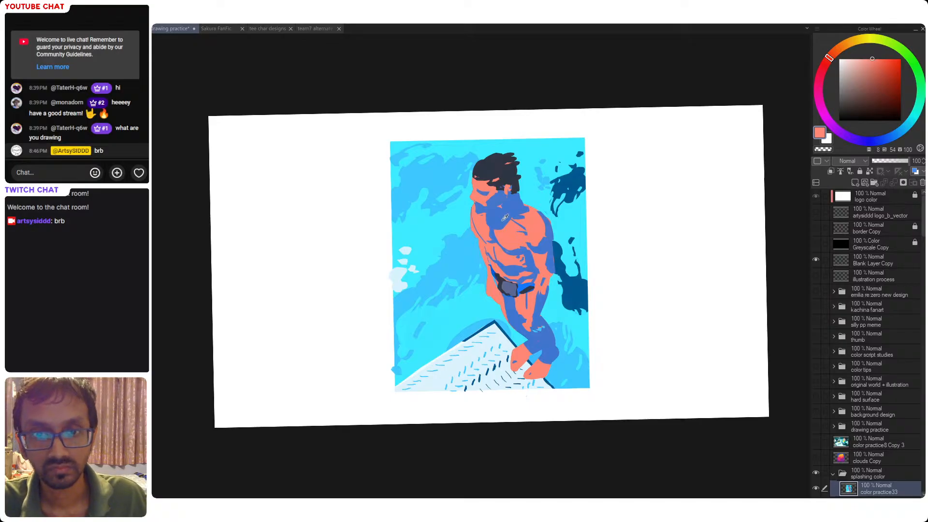
{"action": "left_click", "coordinate": [483, 233], "text": "alt"}
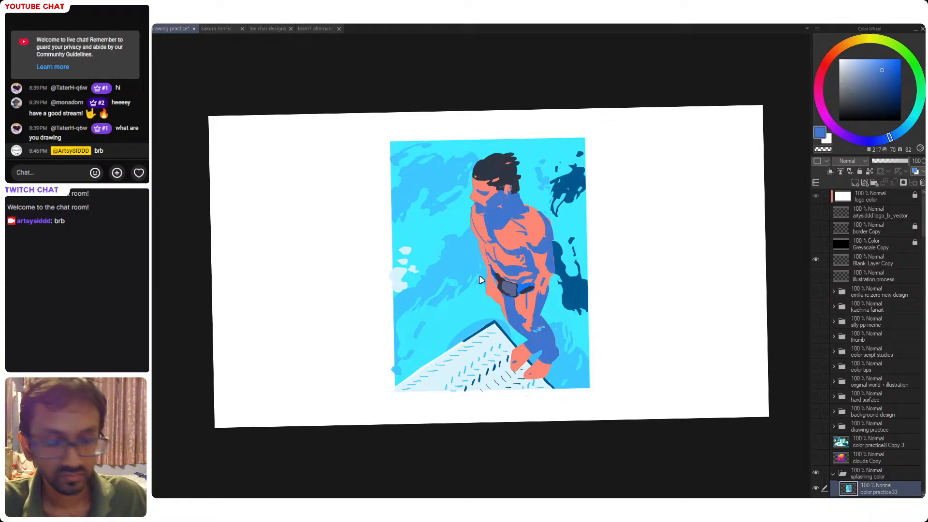
{"action": "key", "text": "ctrl+s"}
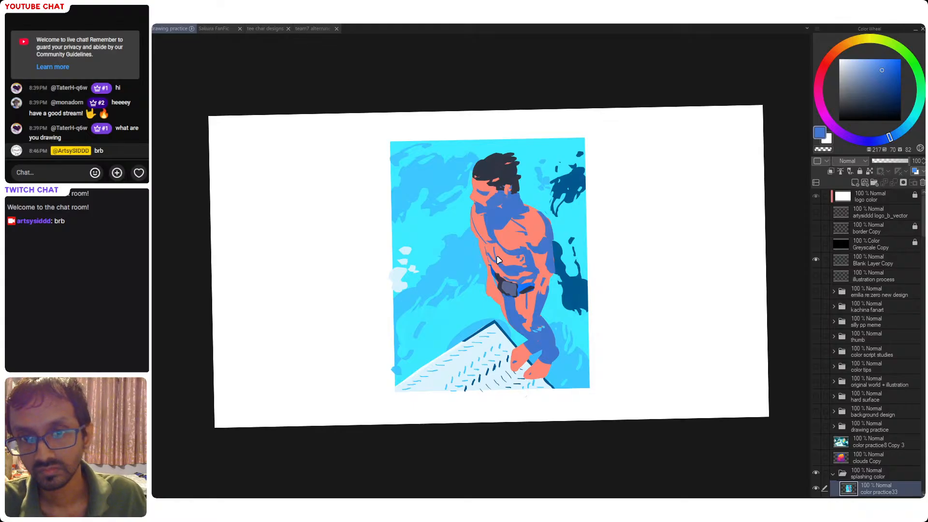
- Touch up the lower thigh with the skin salmon, add pale pink highlights to the feet, hue 8, saturation 27, value 100, and save
{"action": "left_click", "coordinate": [479, 217], "text": "alt"}
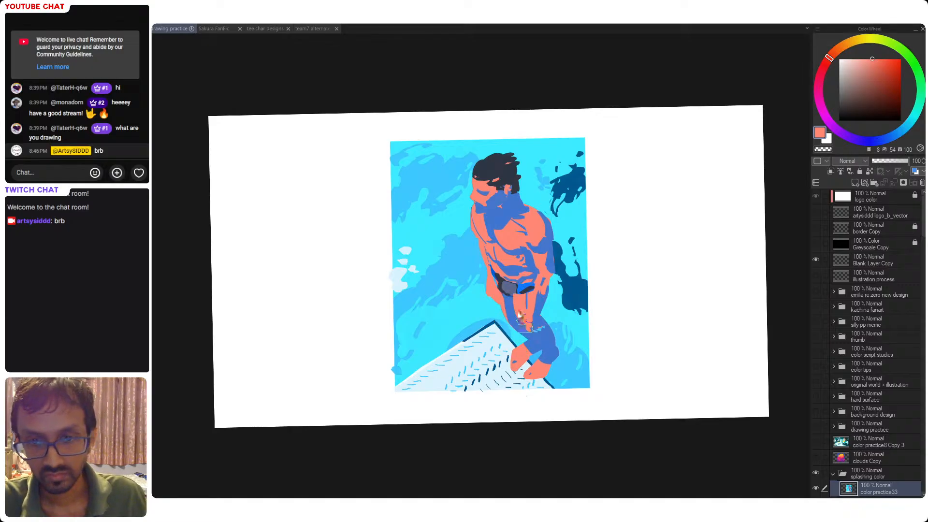
{"action": "left_click_drag", "start_coordinate": [522, 325], "coordinate": [520, 312]}
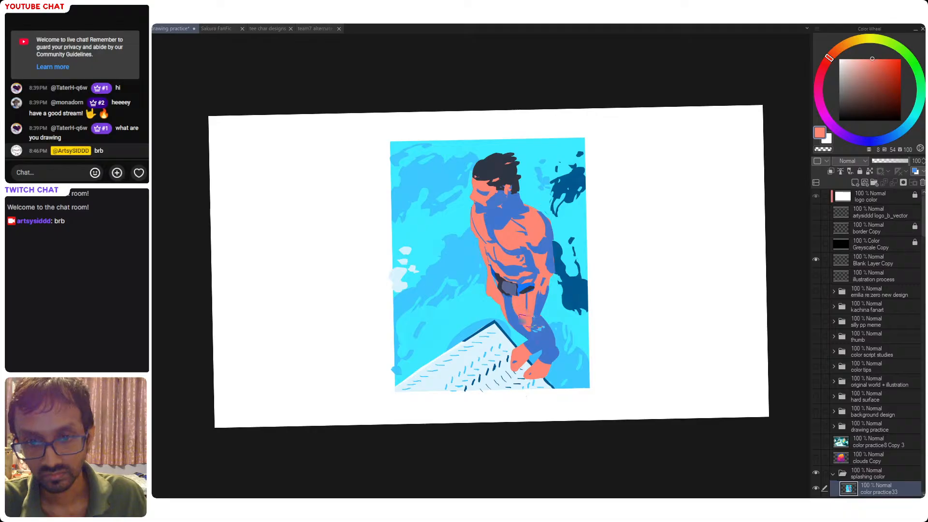
{"action": "left_click", "coordinate": [521, 357], "text": "alt"}
{"action": "left_click", "coordinate": [856, 59]}
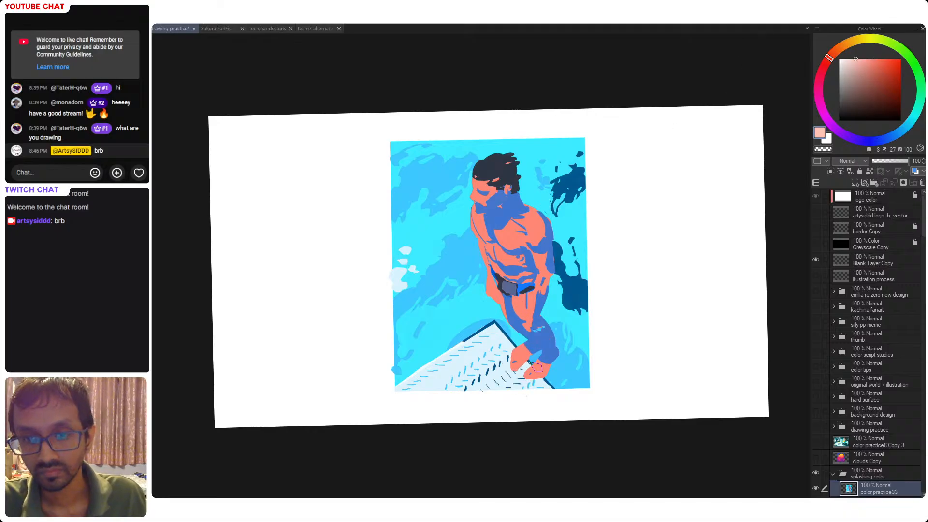
{"action": "mouse_move", "coordinate": [519, 355]}
{"action": "left_mouse_down"}
{"action": "mouse_move", "coordinate": [518, 370]}
{"action": "mouse_move", "coordinate": [525, 355]}
{"action": "left_mouse_up"}
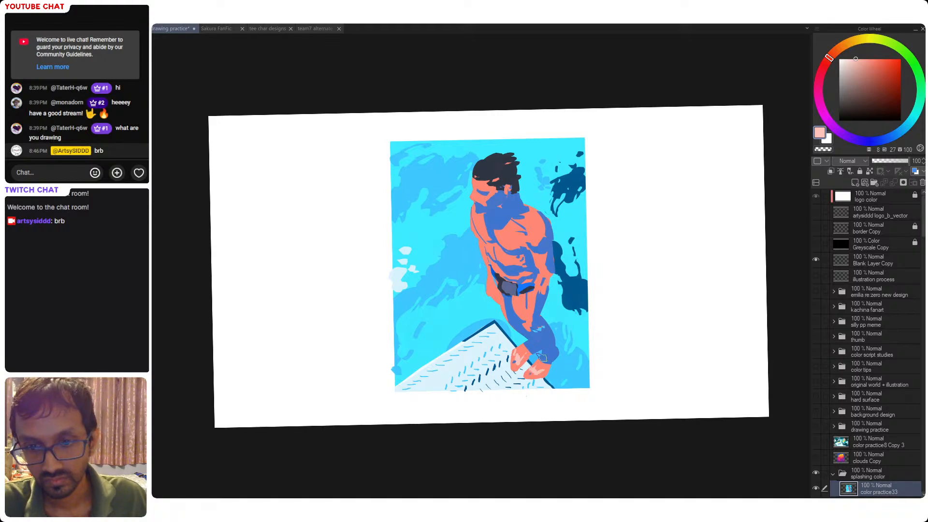
{"action": "key", "text": "ctrl+s"}
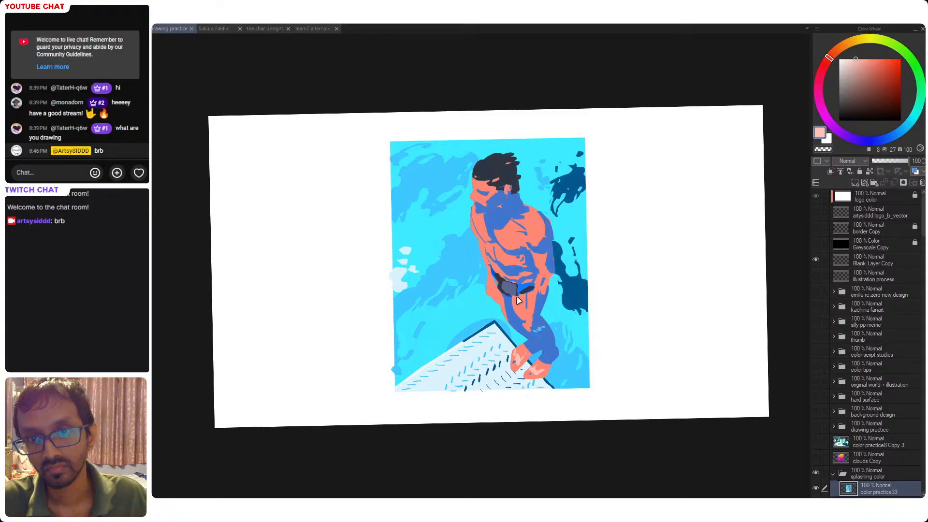
- Accent the neck shadow with a muted blue, hue 217, saturation 38, value 48, add reflected light in the pool's sampled blue, and save
{"action": "left_click_drag", "start_coordinate": [557, 284], "coordinate": [548, 312]}
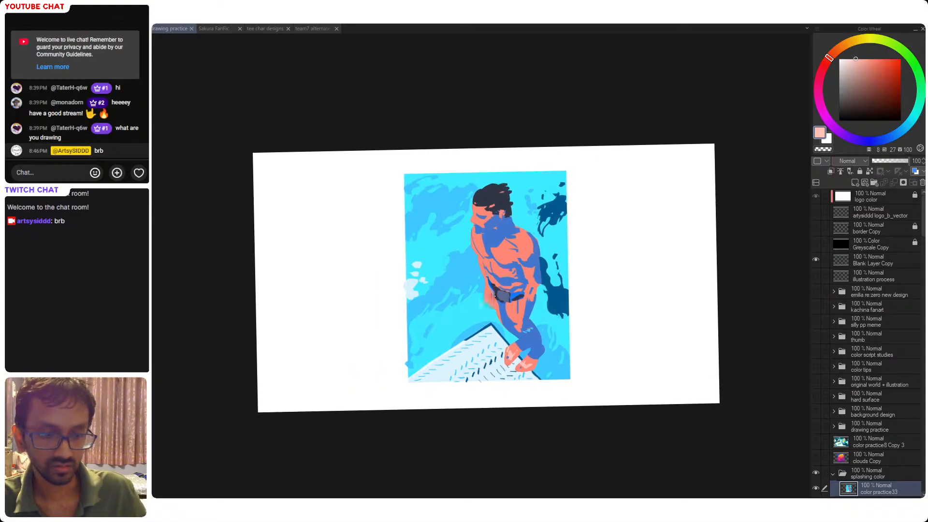
{"action": "left_click", "coordinate": [499, 228], "text": "alt"}
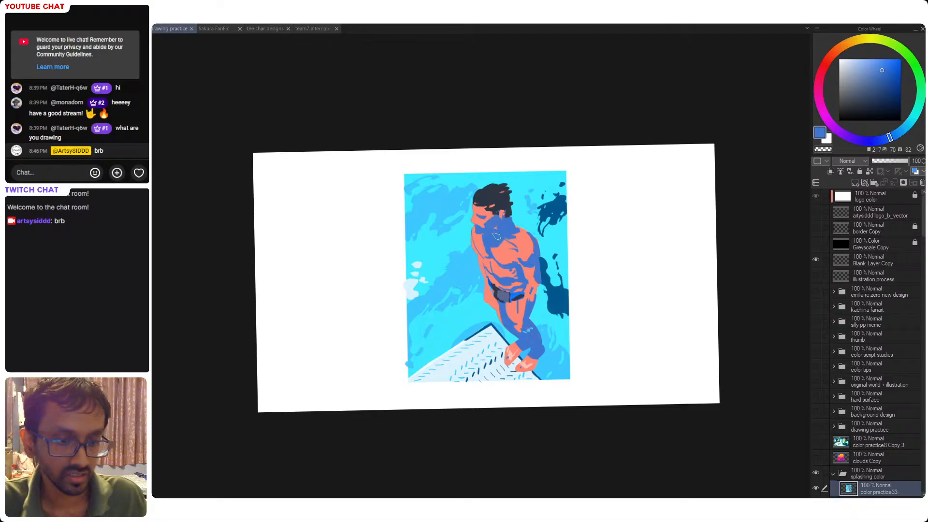
{"action": "left_click", "coordinate": [885, 88]}
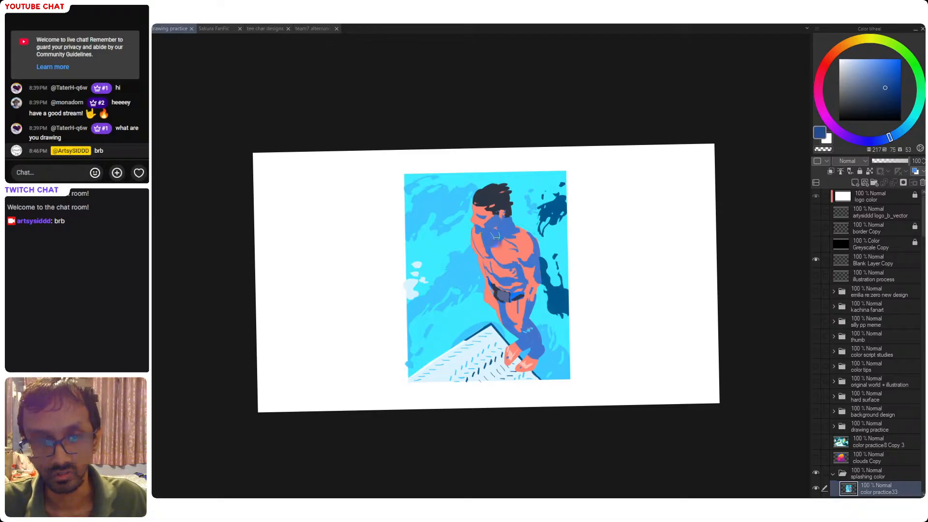
{"action": "left_click", "coordinate": [494, 237]}
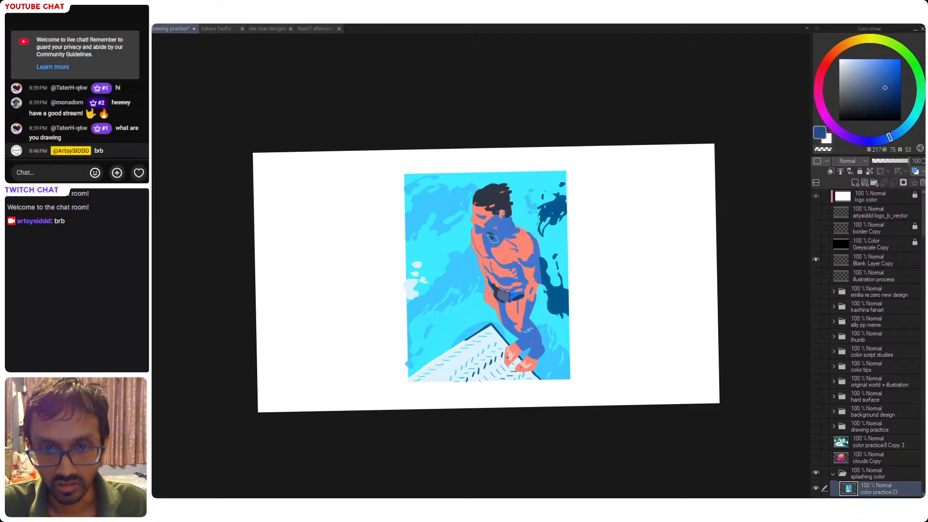
{"action": "left_click", "coordinate": [859, 105]}
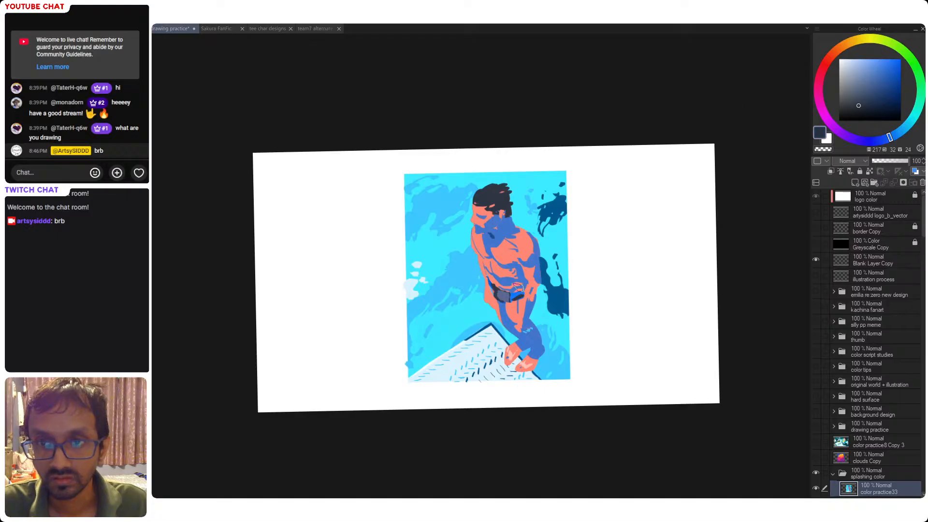
{"action": "left_click", "coordinate": [863, 91]}
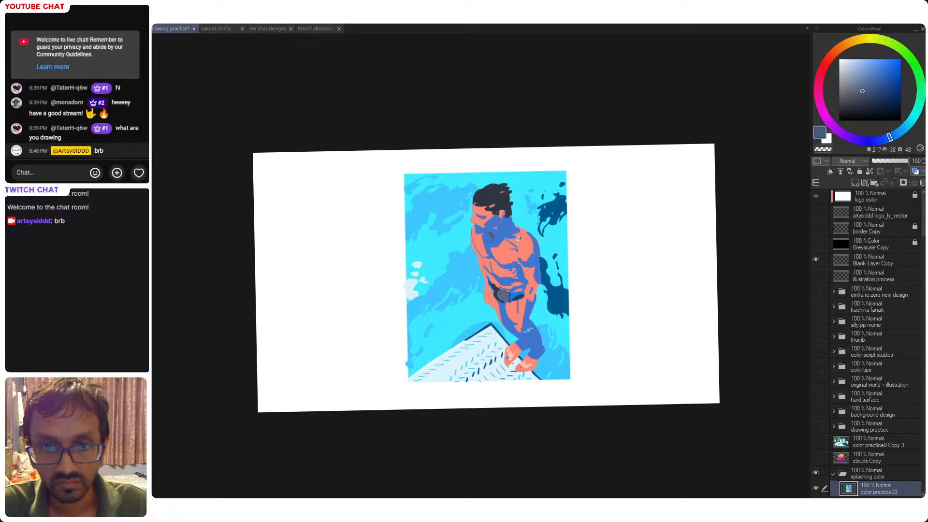
{"action": "left_click", "coordinate": [514, 220], "text": "alt"}
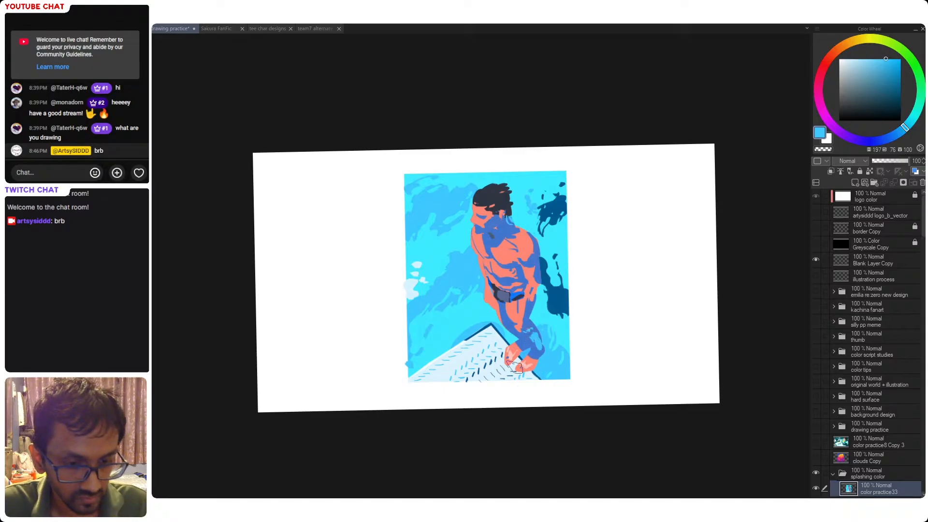
{"action": "key", "text": "ctrl+s"}
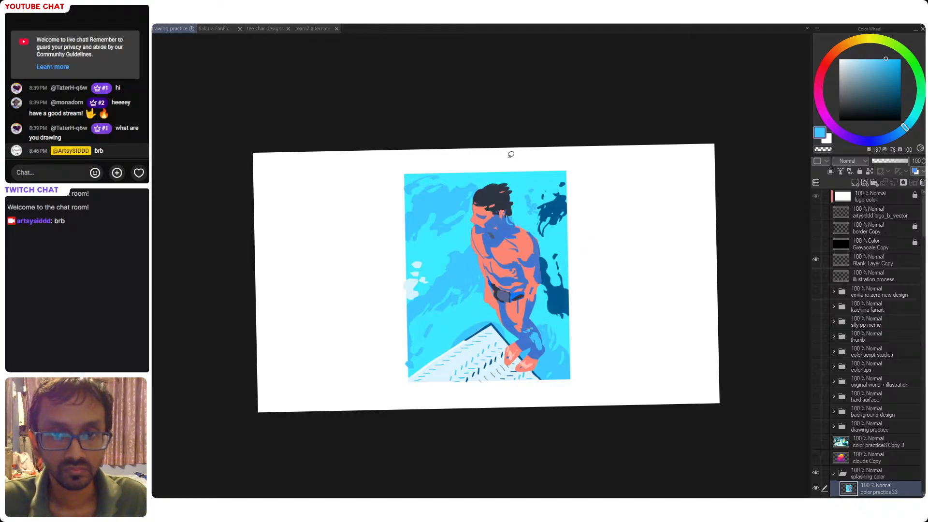
- Paint dusty pink highlight strokes into the hair with hue 342, saturation 37, value 67, and save the file
{"action": "left_click", "coordinate": [492, 194], "text": "alt"}
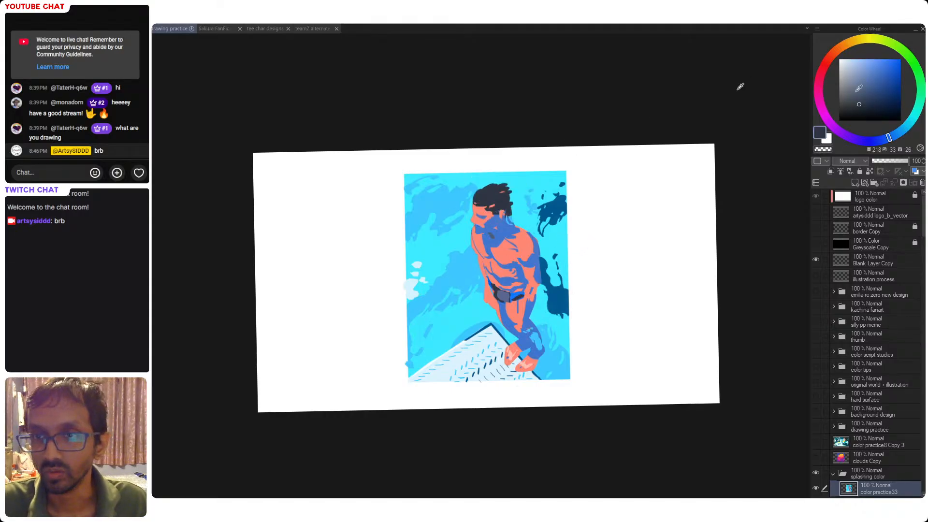
{"action": "left_click", "coordinate": [819, 79]}
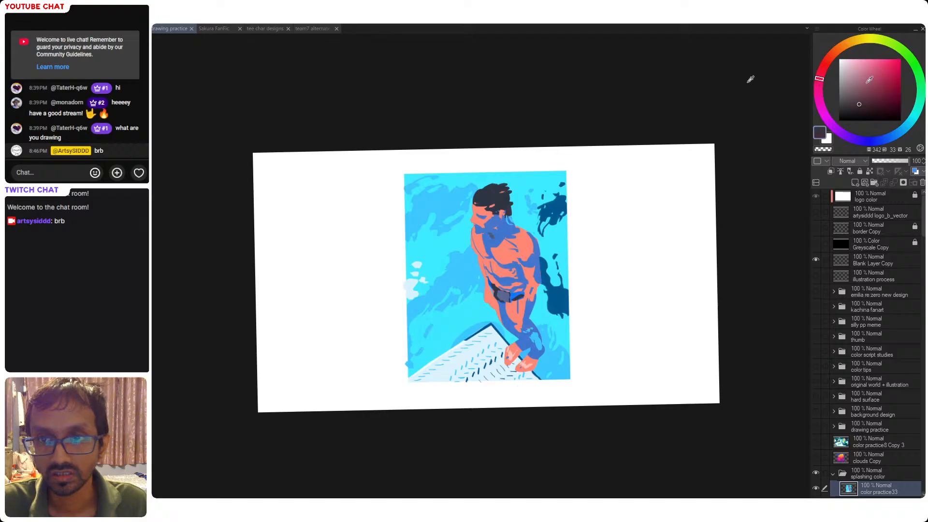
{"action": "left_click", "coordinate": [864, 80]}
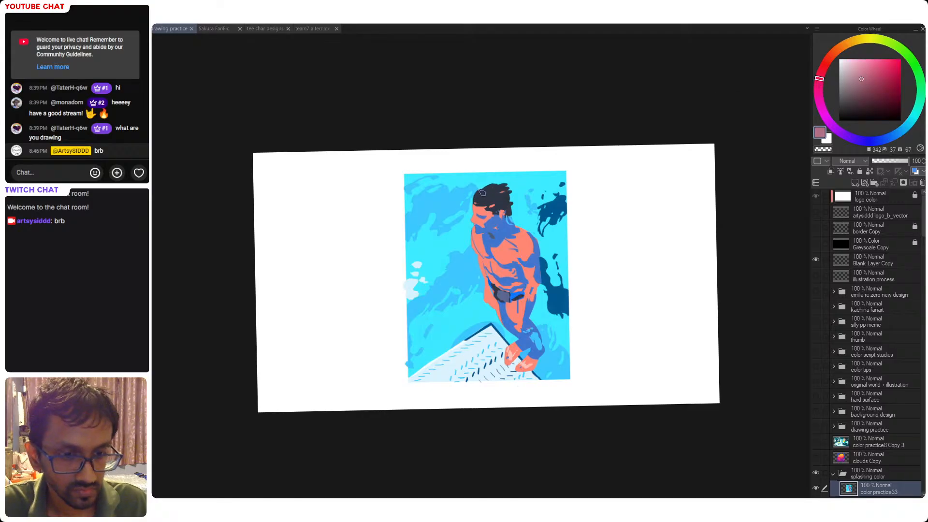
{"action": "mouse_move", "coordinate": [482, 193]}
{"action": "left_mouse_down"}
{"action": "mouse_move", "coordinate": [498, 187]}
{"action": "mouse_move", "coordinate": [489, 193]}
{"action": "mouse_move", "coordinate": [496, 202]}
{"action": "mouse_move", "coordinate": [486, 198]}
{"action": "left_mouse_up"}
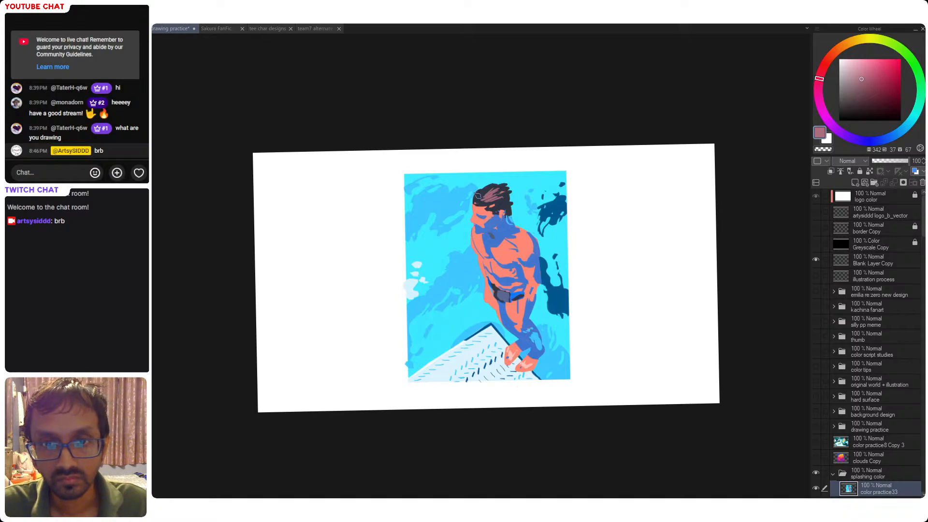
{"action": "key", "text": "ctrl+s"}
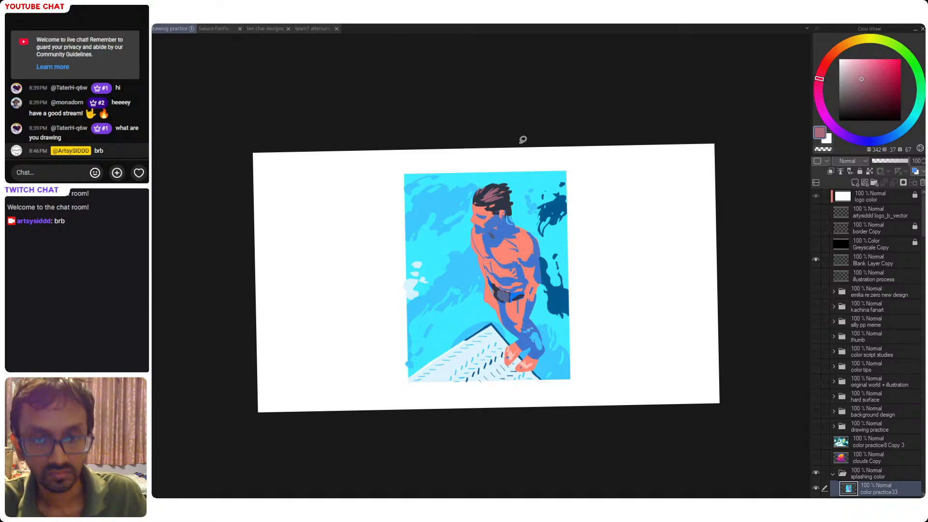
- Select the whole painting with a freehand outline, scale it down, and place it against the canvas's left edge
{"action": "mouse_move", "coordinate": [530, 126]}
{"action": "left_mouse_down"}
{"action": "mouse_move", "coordinate": [675, 154]}
{"action": "mouse_move", "coordinate": [662, 141]}
{"action": "left_mouse_up"}
{"action": "key", "text": "ctrl+d"}
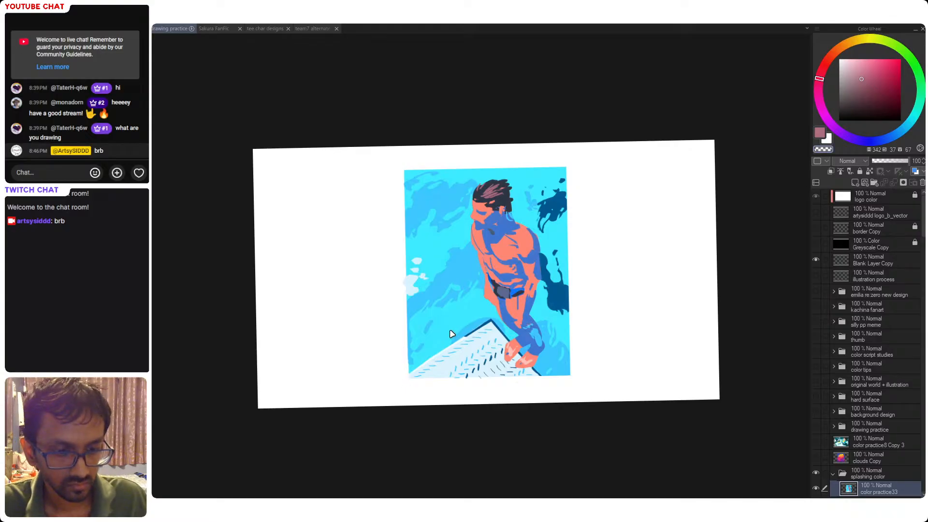
{"action": "mouse_move", "coordinate": [556, 124]}
{"action": "left_mouse_down"}
{"action": "mouse_move", "coordinate": [386, 126]}
{"action": "mouse_move", "coordinate": [587, 153]}
{"action": "left_mouse_up"}
{"action": "key", "text": "ctrl+t"}
{"action": "left_click_drag", "start_coordinate": [655, 272], "coordinate": [578, 279]}
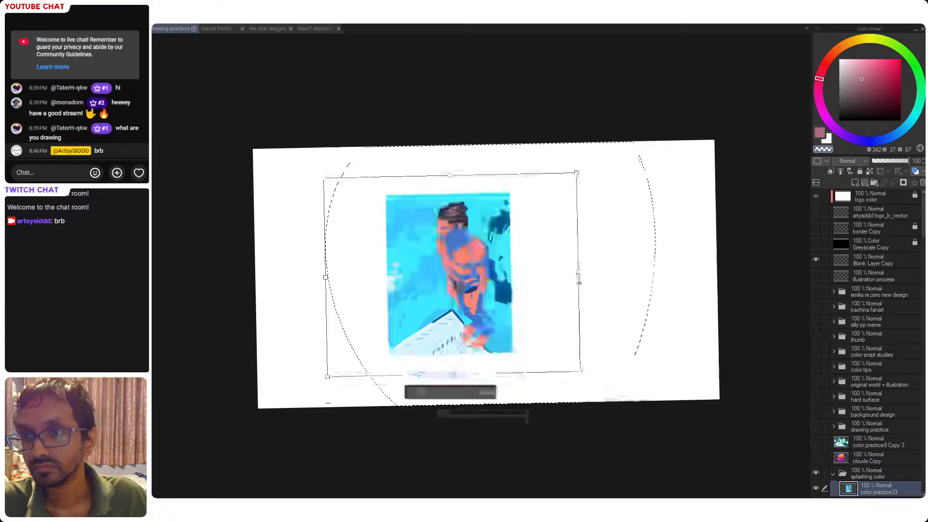
{"action": "left_click_drag", "start_coordinate": [497, 317], "coordinate": [371, 320]}
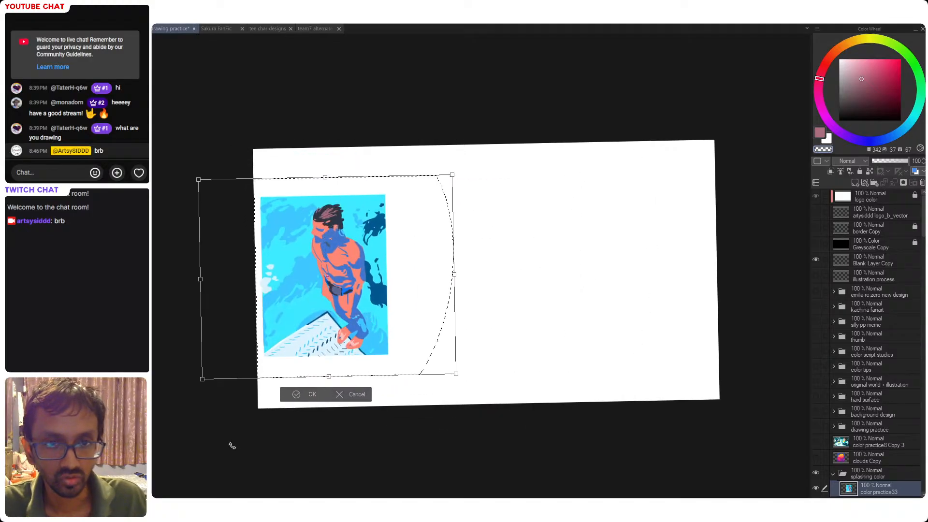
{"action": "left_click_drag", "start_coordinate": [454, 275], "coordinate": [467, 274]}
{"action": "left_click_drag", "start_coordinate": [447, 295], "coordinate": [443, 295]}
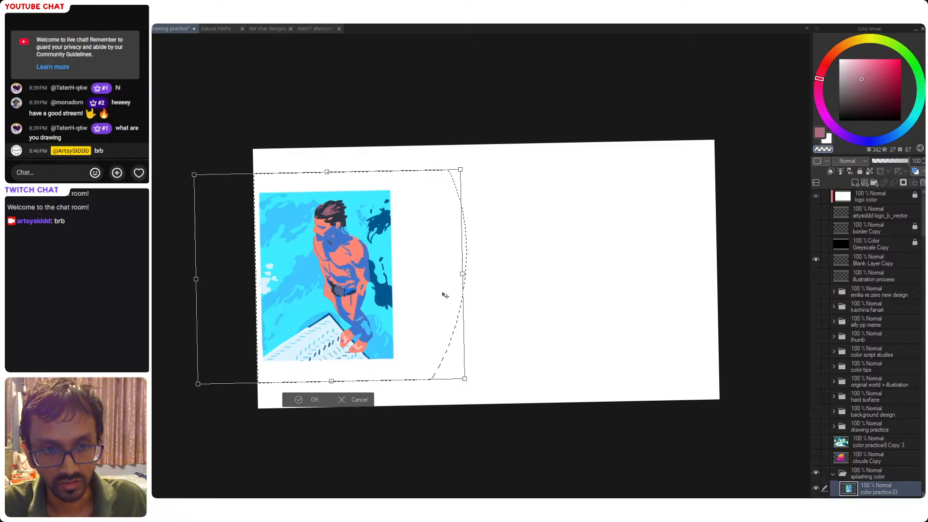
{"action": "key", "text": "Return"}
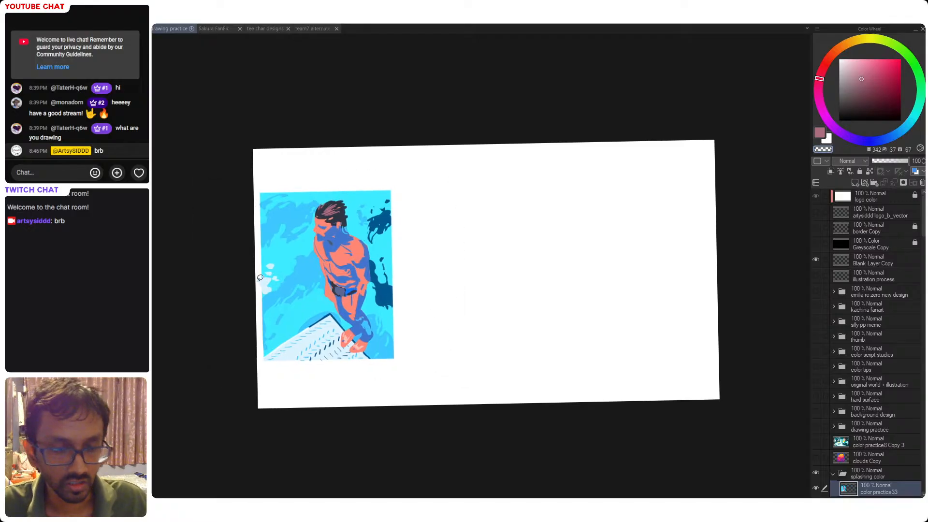
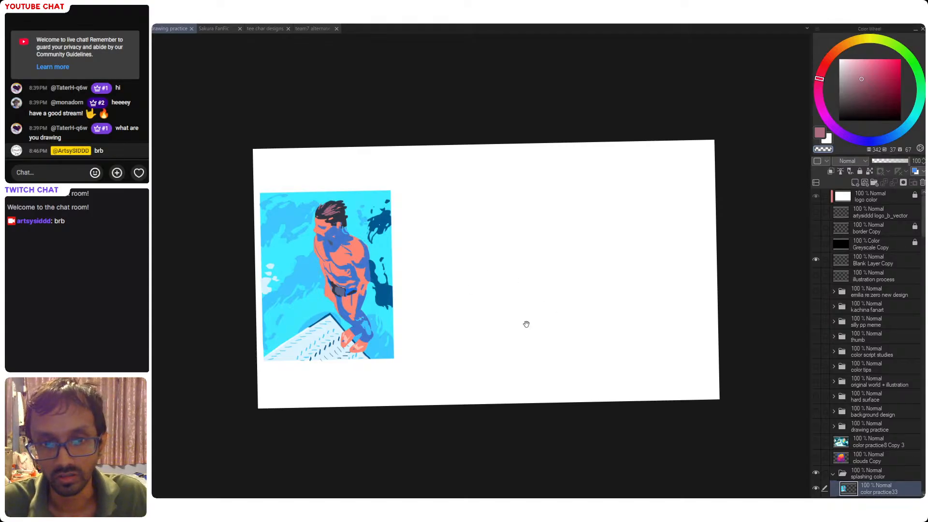
{"action": "left_click_drag", "start_coordinate": [526, 324], "coordinate": [531, 326]}
{"action": "left_click_drag", "start_coordinate": [570, 286], "coordinate": [576, 287]}
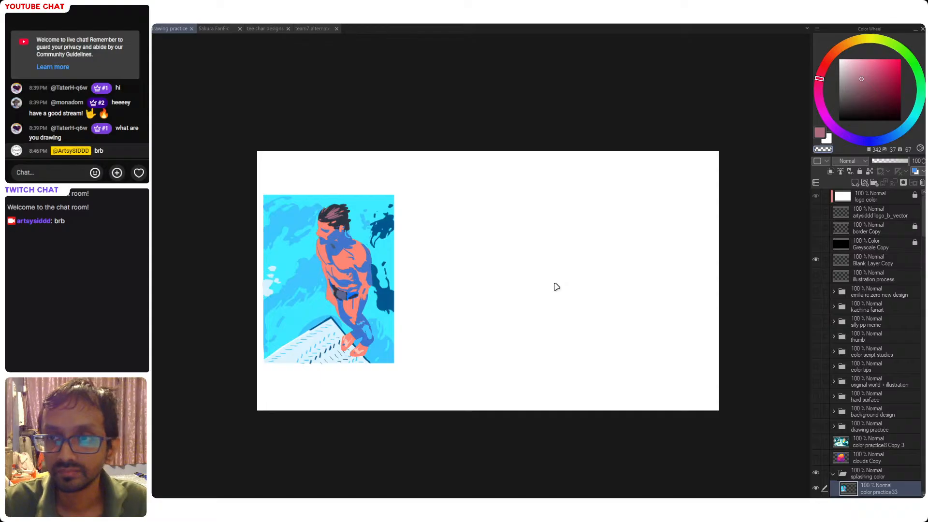
{"action": "left_click_drag", "start_coordinate": [428, 303], "coordinate": [435, 303]}
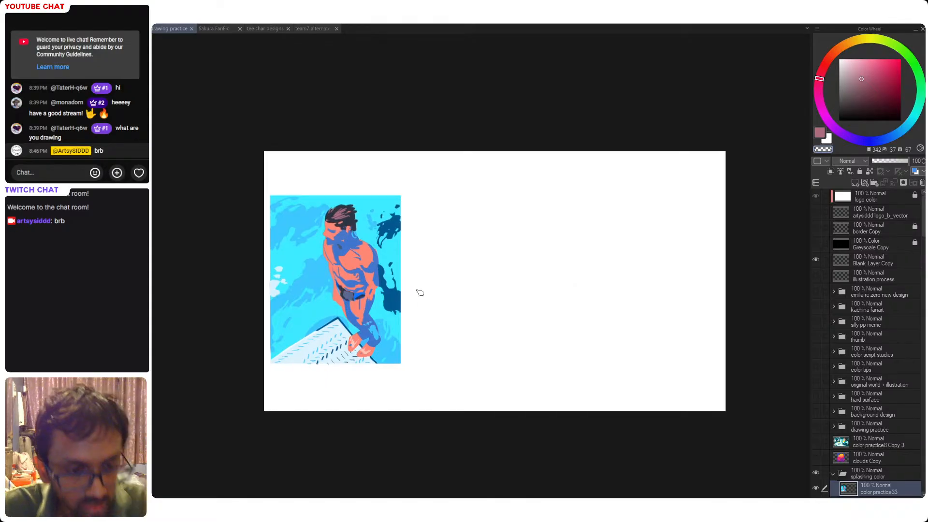
{"action": "left_click_drag", "start_coordinate": [512, 290], "coordinate": [502, 295]}
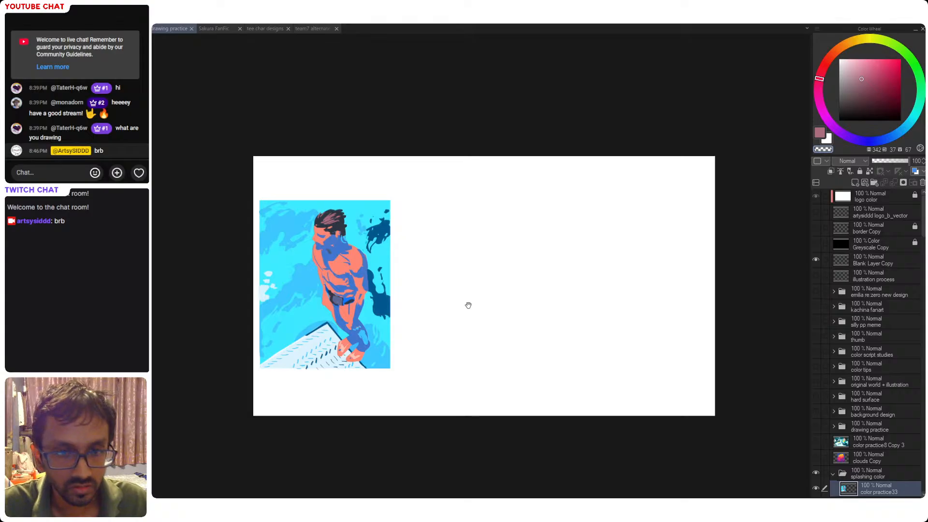
{"action": "scroll", "coordinate": [469, 305], "scroll_direction": "down", "scroll_amount": 1}
{"action": "key", "text": "ctrl+t"}
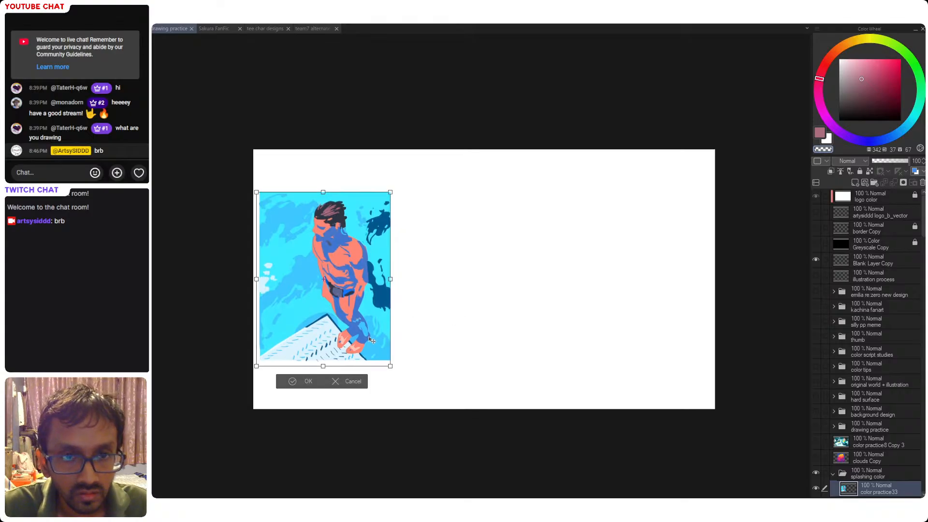
{"action": "key", "text": "Escape"}
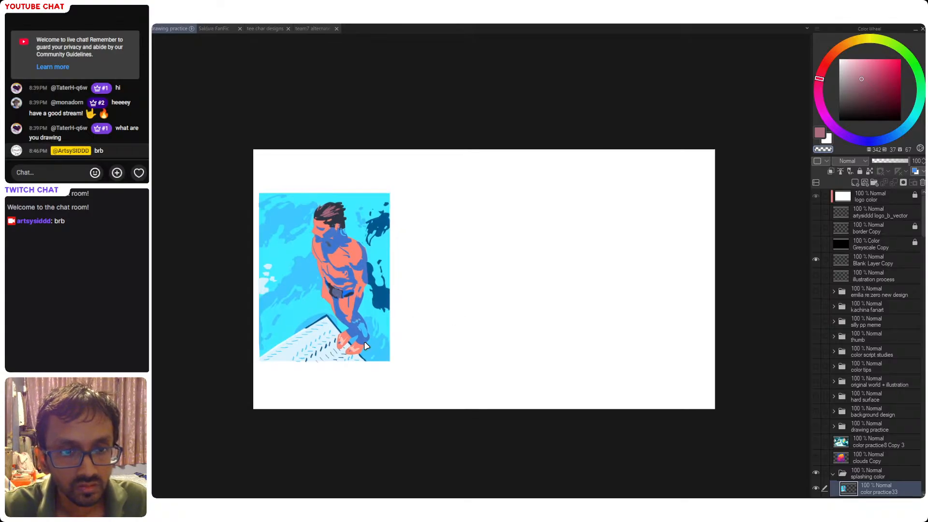
{"action": "left_click_drag", "start_coordinate": [427, 247], "coordinate": [444, 246]}
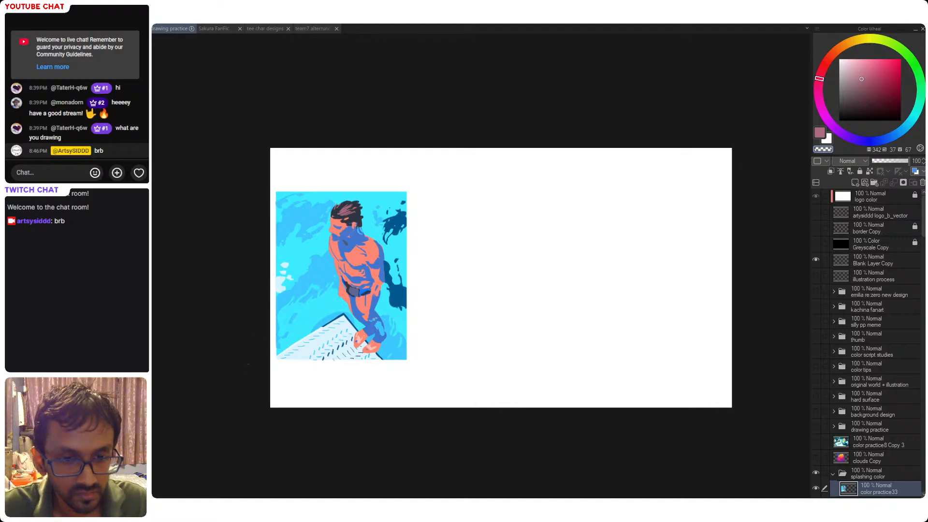
{"action": "left_click_drag", "start_coordinate": [239, 414], "coordinate": [275, 117]}
{"action": "key", "text": "ctrl+d"}
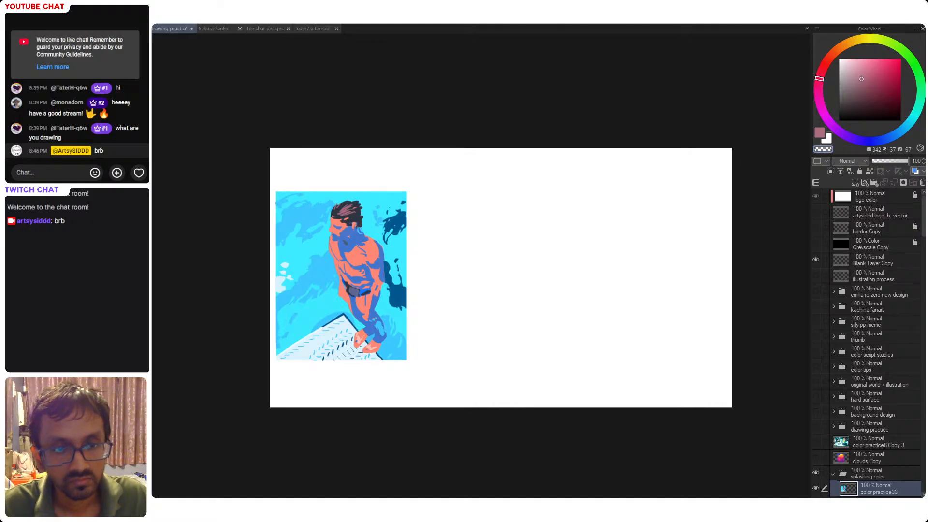
{"action": "left_click_drag", "start_coordinate": [515, 330], "coordinate": [498, 338]}
{"action": "left_click_drag", "start_coordinate": [484, 296], "coordinate": [474, 324]}
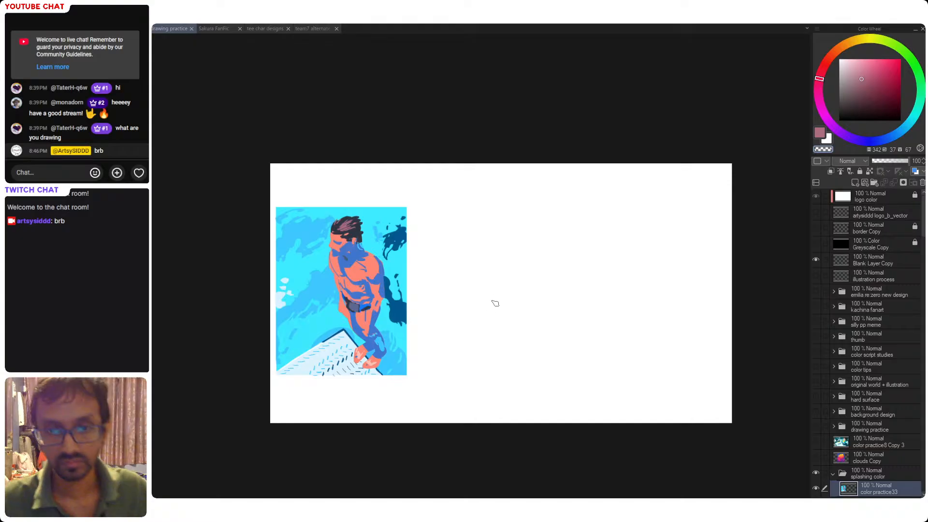
{"action": "left_click_drag", "start_coordinate": [495, 303], "coordinate": [474, 252]}
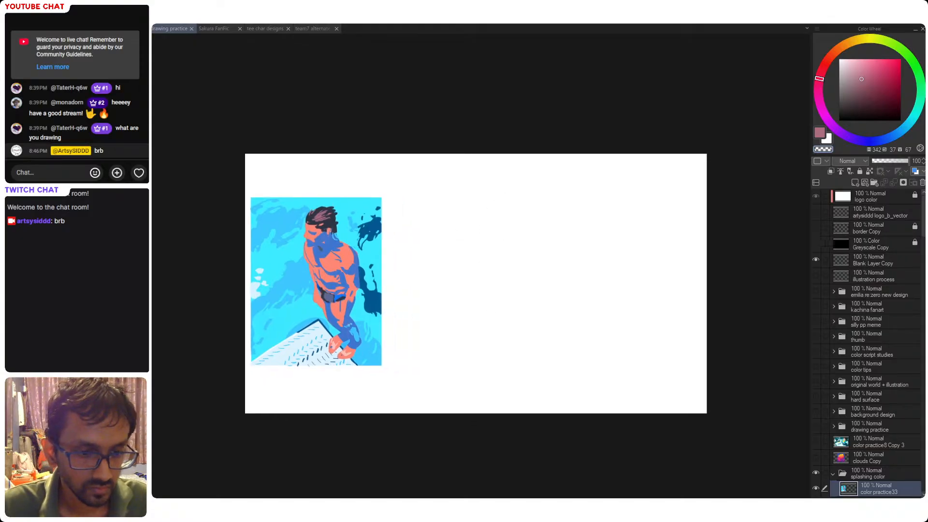
{"action": "left_click_drag", "start_coordinate": [481, 236], "coordinate": [456, 318]}
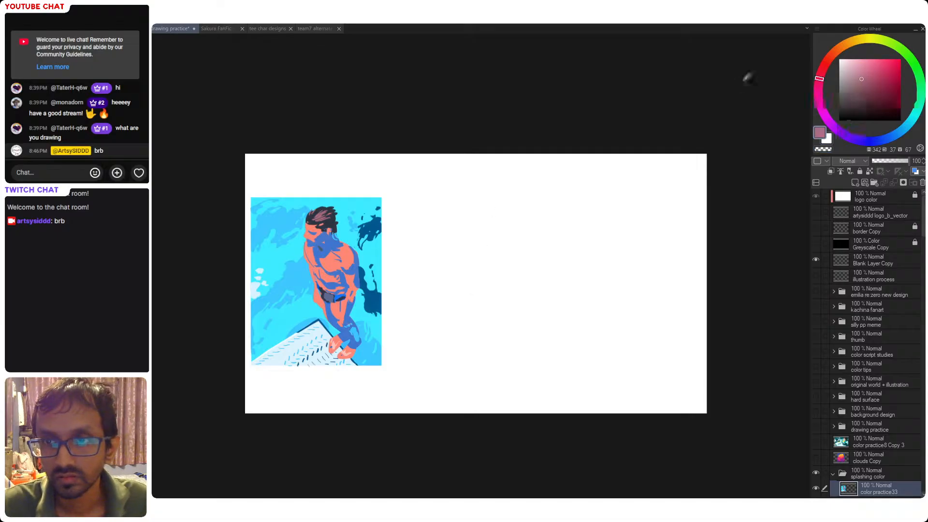
- Set the drawing colour to a medium blue with hue 222, saturation 69, value 77
{"action": "left_click", "coordinate": [888, 141]}
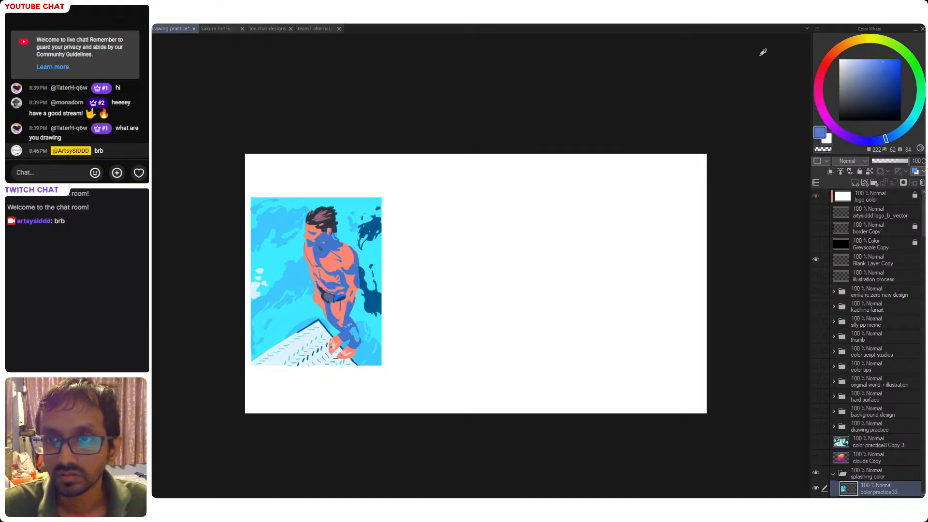
{"action": "left_click", "coordinate": [881, 71]}
{"action": "left_click_drag", "start_coordinate": [882, 69], "coordinate": [886, 69]}
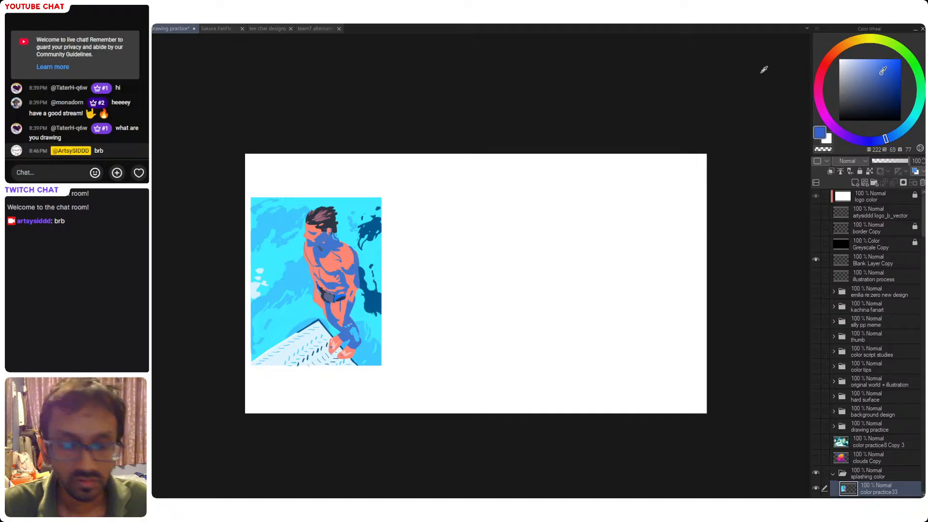
{"action": "left_click_drag", "start_coordinate": [516, 219], "coordinate": [452, 313]}
{"action": "key", "text": "ctrl+z"}
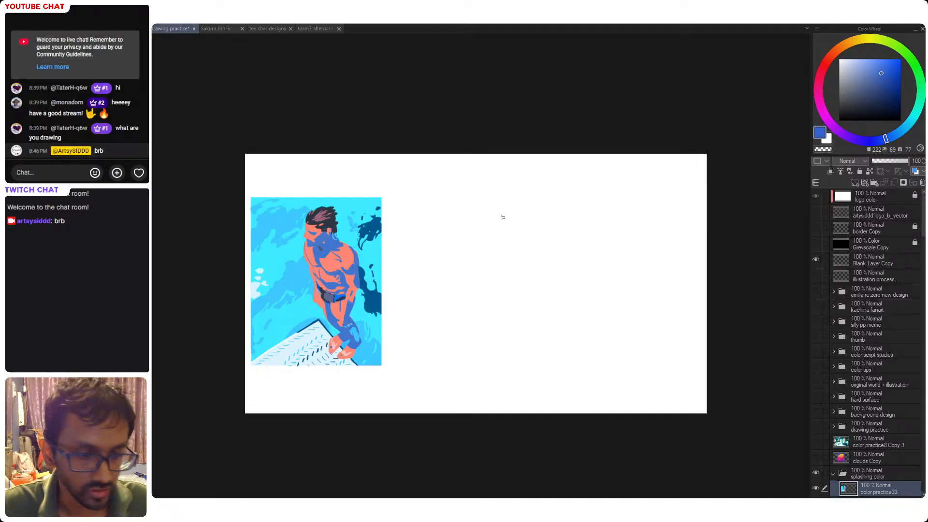
{"action": "mouse_move", "coordinate": [516, 218]}
{"action": "left_mouse_down"}
{"action": "mouse_move", "coordinate": [456, 367]}
{"action": "mouse_move", "coordinate": [475, 338]}
{"action": "left_mouse_up"}
{"action": "key", "text": "ctrl+z"}
{"action": "key", "text": "ctrl+z"}
{"action": "left_click_drag", "start_coordinate": [515, 216], "coordinate": [485, 291]}
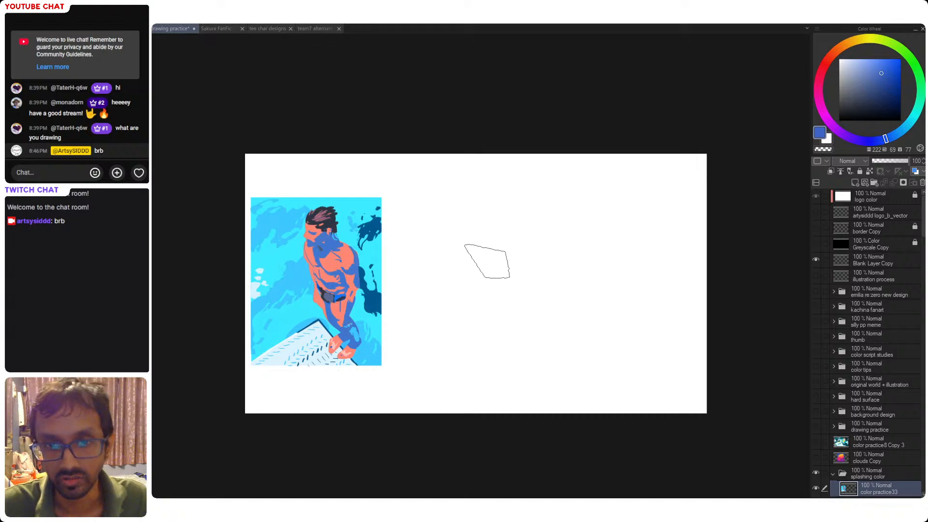
{"action": "left_click_drag", "start_coordinate": [438, 199], "coordinate": [443, 387]}
{"action": "key", "text": "ctrl+z"}
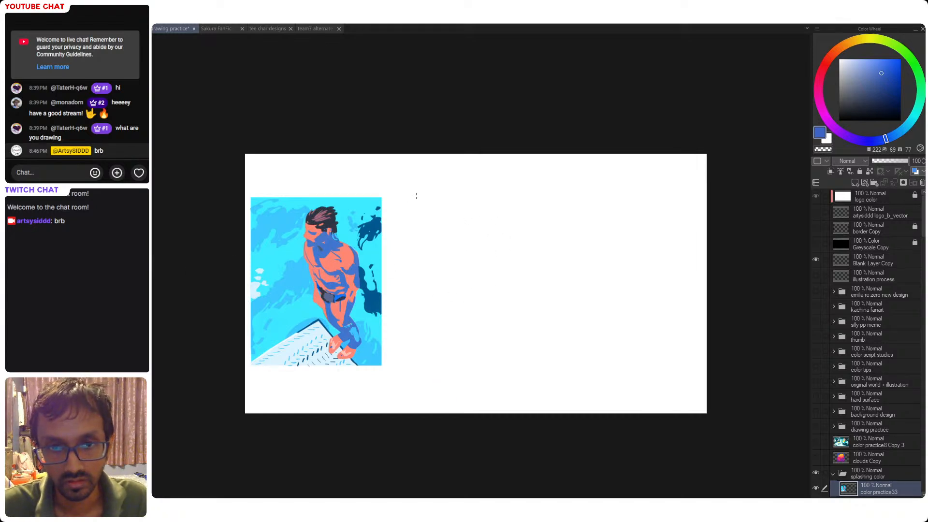
- Select an upright rectangle beside the finished painting, fill it with the medium blue, and deselect it
{"action": "left_click_drag", "start_coordinate": [413, 172], "coordinate": [582, 385]}
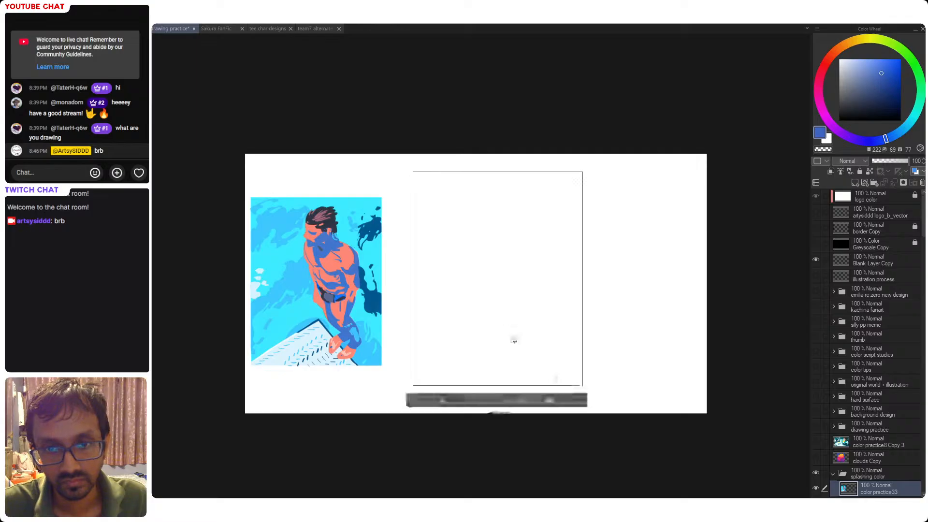
{"action": "left_click", "coordinate": [514, 341]}
{"action": "key", "text": "ctrl+d"}
{"action": "left_click_drag", "start_coordinate": [488, 257], "coordinate": [503, 281]}
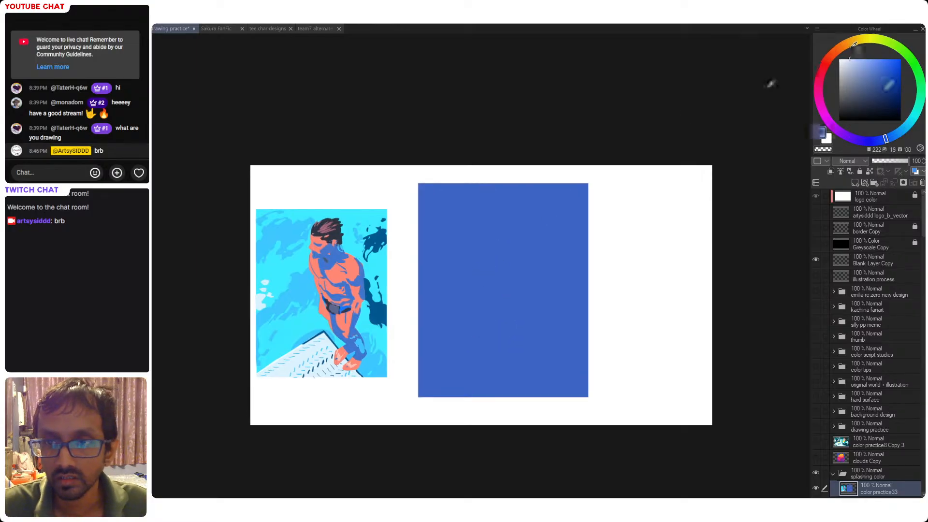
- Try to refill the rectangle with a deeper blue, hue 222, saturation 73, value 54, then undo the fill
{"action": "left_click", "coordinate": [864, 100]}
{"action": "left_click_drag", "start_coordinate": [865, 100], "coordinate": [884, 87]}
{"action": "left_click", "coordinate": [522, 294]}
{"action": "left_click", "coordinate": [535, 259]}
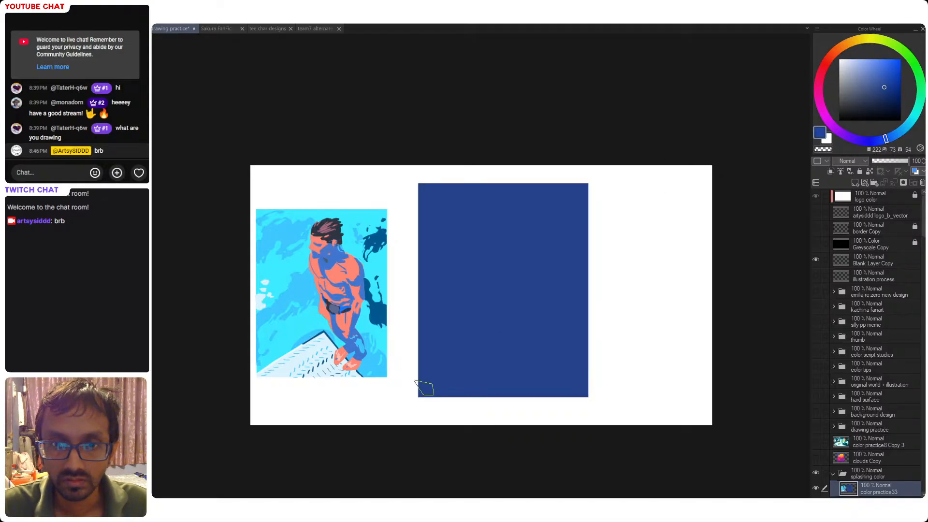
{"action": "key", "text": "ctrl+z"}
{"action": "key", "text": "ctrl+y"}
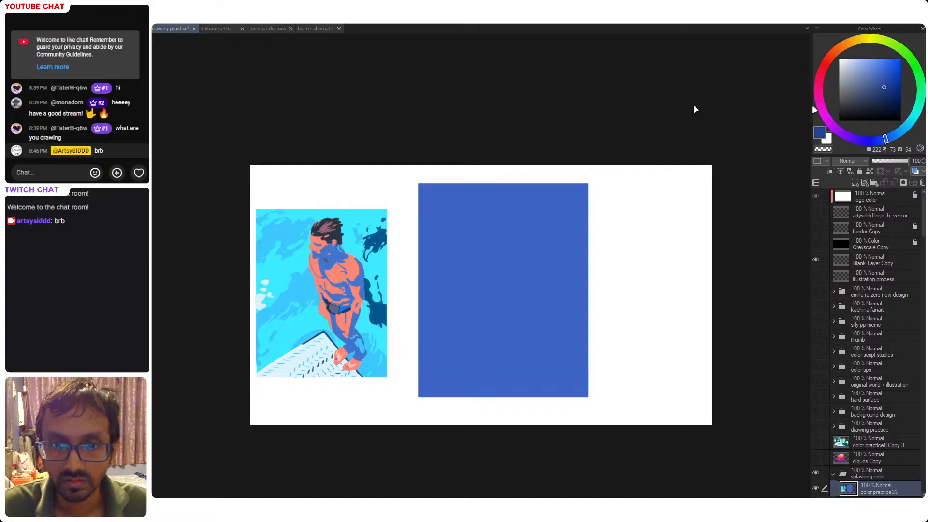
- Refill the rectangle with a dark navy, hue 222, saturation 55, value 41
{"action": "left_click", "coordinate": [849, 59]}
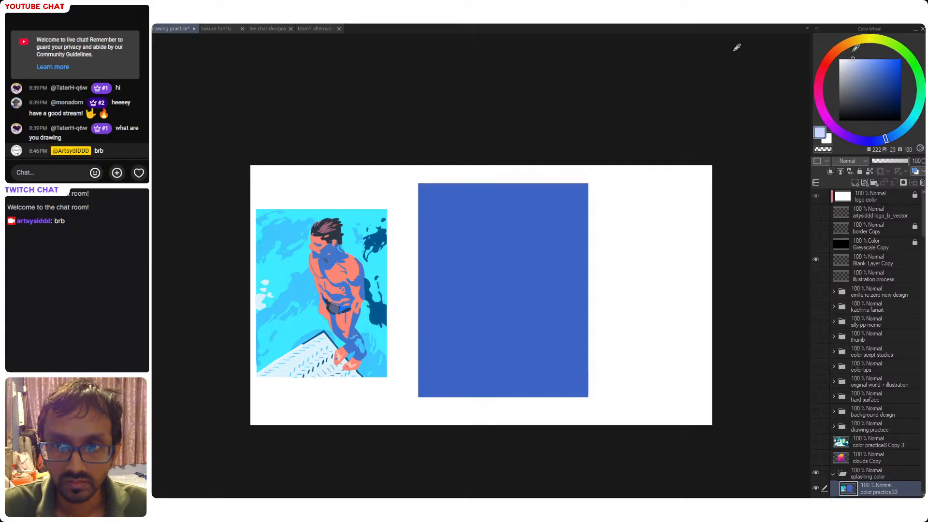
{"action": "mouse_move", "coordinate": [857, 57]}
{"action": "left_mouse_down"}
{"action": "mouse_move", "coordinate": [886, 75]}
{"action": "mouse_move", "coordinate": [880, 91]}
{"action": "left_mouse_up"}
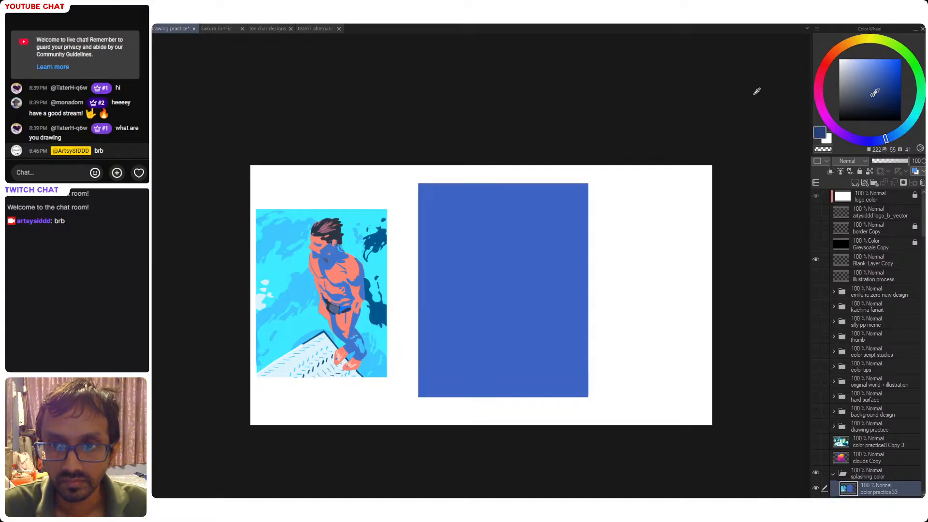
{"action": "left_click", "coordinate": [488, 300]}
- Block in a hunched figure's clothed body on the navy rectangle in pale blue, hue 222, saturation 19, value 100
{"action": "key", "text": "x"}
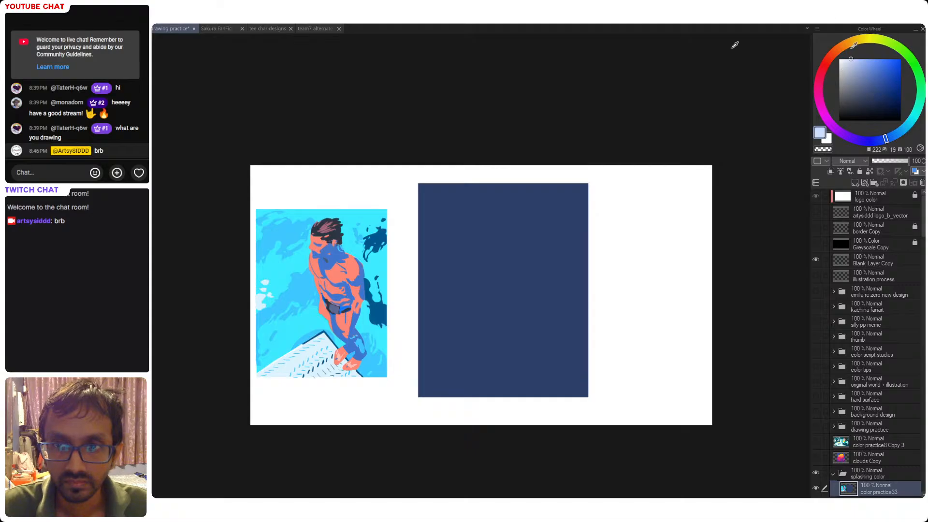
{"action": "left_click_drag", "start_coordinate": [513, 245], "coordinate": [436, 365]}
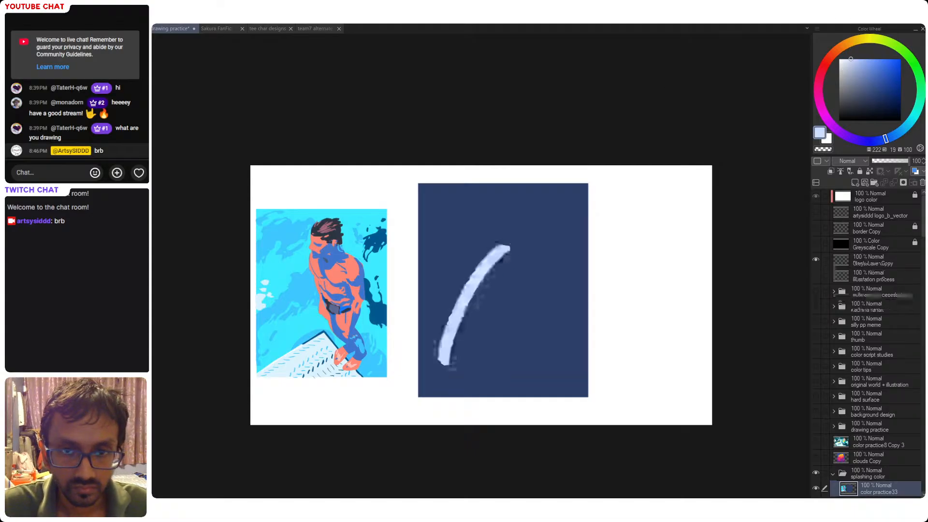
{"action": "key", "text": "ctrl+z"}
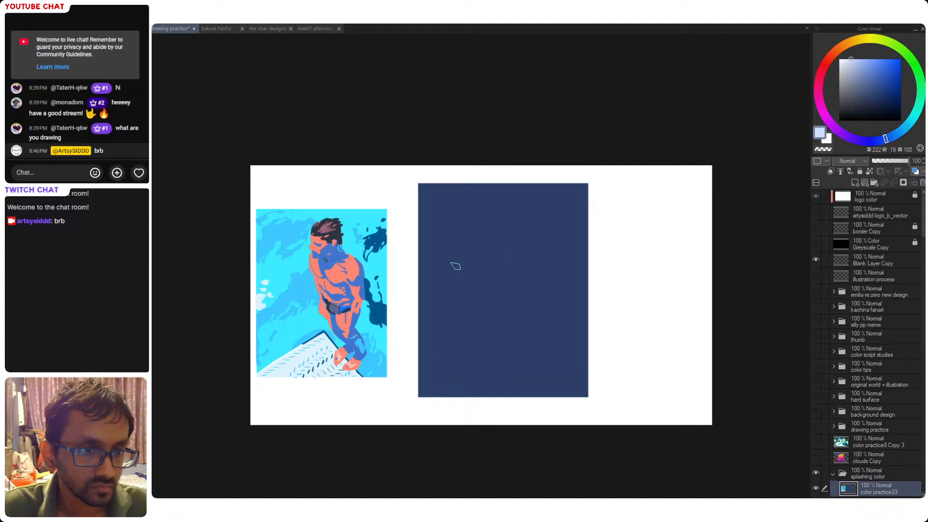
{"action": "key", "text": "b"}
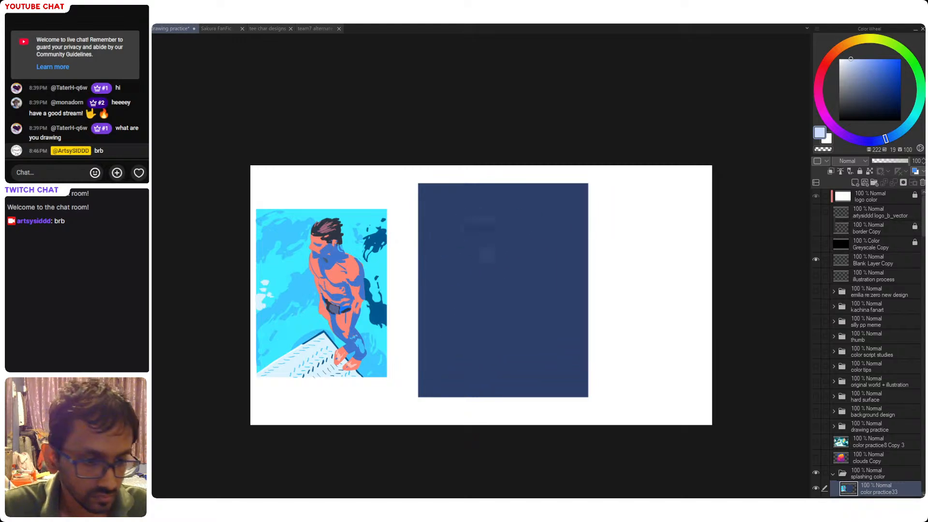
{"action": "left_click_drag", "start_coordinate": [487, 231], "coordinate": [426, 353]}
{"action": "mouse_move", "coordinate": [492, 256]}
{"action": "left_mouse_down"}
{"action": "mouse_move", "coordinate": [443, 338]}
{"action": "mouse_move", "coordinate": [485, 256]}
{"action": "mouse_move", "coordinate": [487, 317]}
{"action": "mouse_move", "coordinate": [497, 243]}
{"action": "mouse_move", "coordinate": [504, 306]}
{"action": "mouse_move", "coordinate": [483, 296]}
{"action": "mouse_move", "coordinate": [505, 315]}
{"action": "left_mouse_up"}
{"action": "mouse_move", "coordinate": [467, 374]}
{"action": "left_mouse_down"}
{"action": "mouse_move", "coordinate": [473, 386]}
{"action": "mouse_move", "coordinate": [479, 348]}
{"action": "mouse_move", "coordinate": [436, 369]}
{"action": "mouse_move", "coordinate": [449, 382]}
{"action": "mouse_move", "coordinate": [429, 393]}
{"action": "mouse_move", "coordinate": [440, 379]}
{"action": "mouse_move", "coordinate": [481, 372]}
{"action": "mouse_move", "coordinate": [451, 385]}
{"action": "mouse_move", "coordinate": [477, 385]}
{"action": "mouse_move", "coordinate": [472, 369]}
{"action": "mouse_move", "coordinate": [487, 384]}
{"action": "mouse_move", "coordinate": [483, 358]}
{"action": "mouse_move", "coordinate": [473, 400]}
{"action": "mouse_move", "coordinate": [481, 380]}
{"action": "mouse_move", "coordinate": [503, 384]}
{"action": "left_mouse_up"}
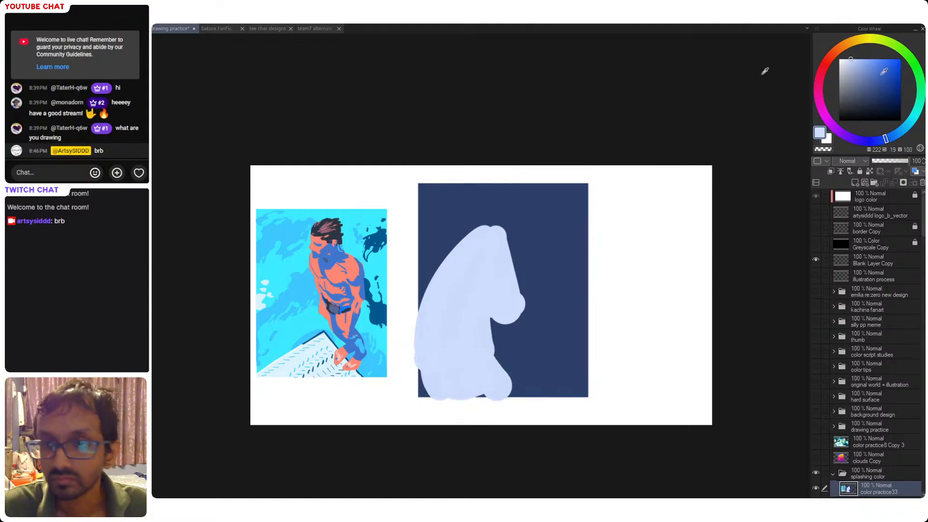
- Try arm strokes in light blue and in light purple, hue 270, saturation 42, value 100, undoing both
{"action": "left_click", "coordinate": [865, 58]}
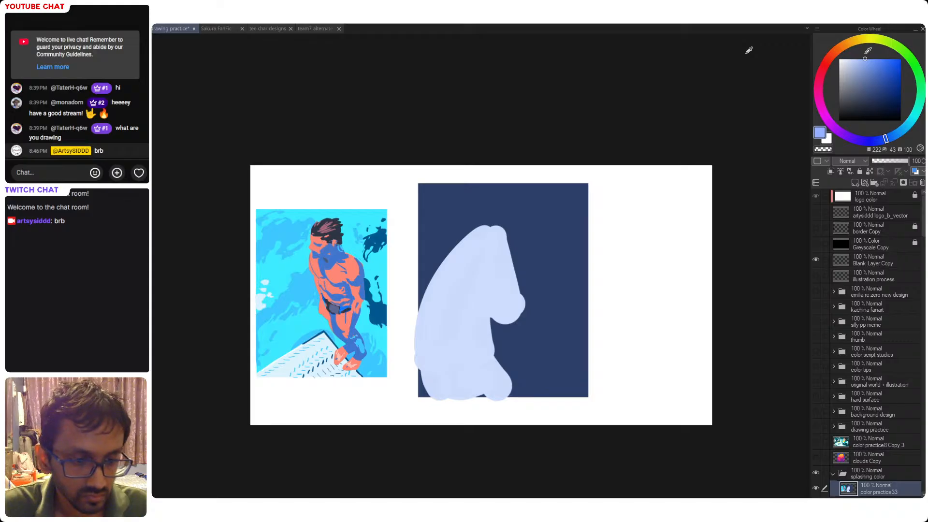
{"action": "left_click_drag", "start_coordinate": [504, 317], "coordinate": [532, 389]}
{"action": "key", "text": "ctrl+z"}
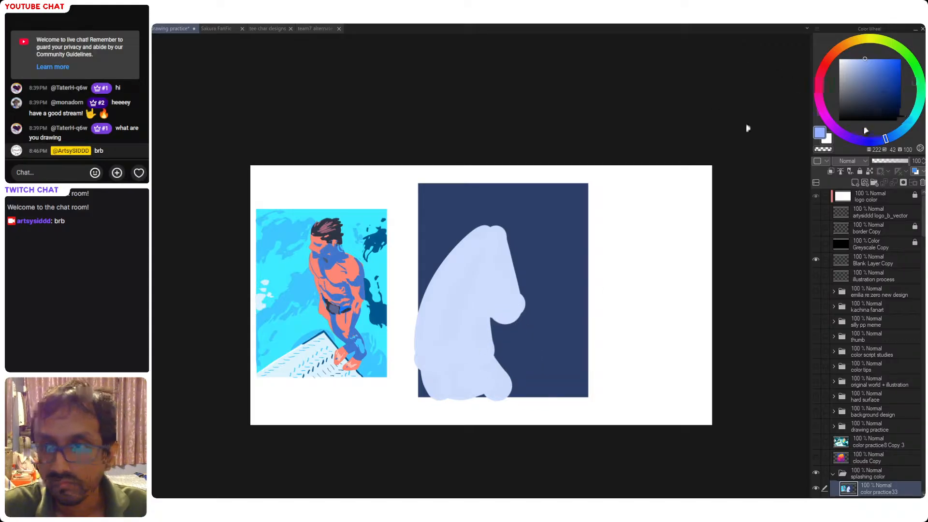
{"action": "left_click_drag", "start_coordinate": [865, 131], "coordinate": [846, 135]}
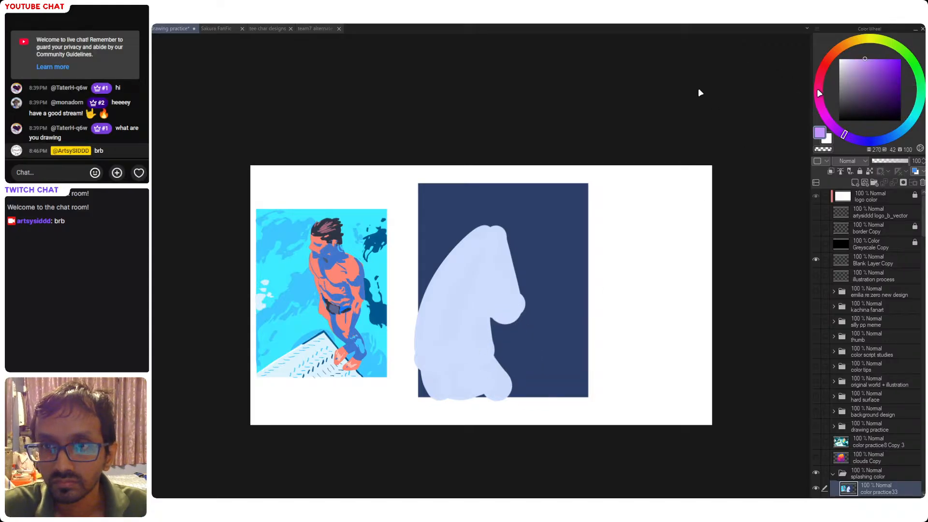
{"action": "left_click_drag", "start_coordinate": [502, 339], "coordinate": [519, 389]}
{"action": "key", "text": "ctrl+z"}
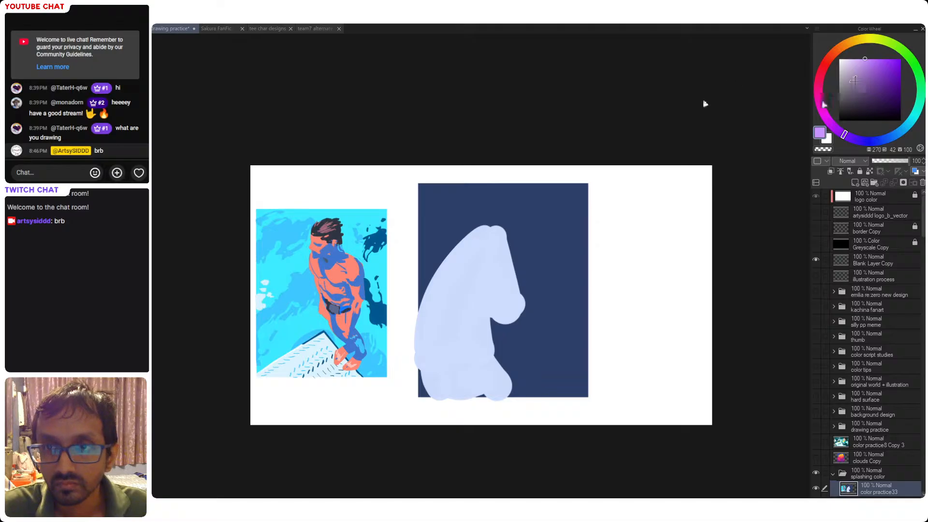
- Paint the hunched figure's arm reaching down from the sleeve in dusty pink, hue 325, saturation 37, value 73
{"action": "mouse_move", "coordinate": [825, 105]}
{"action": "left_mouse_down"}
{"action": "mouse_move", "coordinate": [818, 94]}
{"action": "mouse_move", "coordinate": [864, 71]}
{"action": "left_mouse_up"}
{"action": "left_click", "coordinate": [858, 82]}
{"action": "left_click_drag", "start_coordinate": [500, 312], "coordinate": [517, 384]}
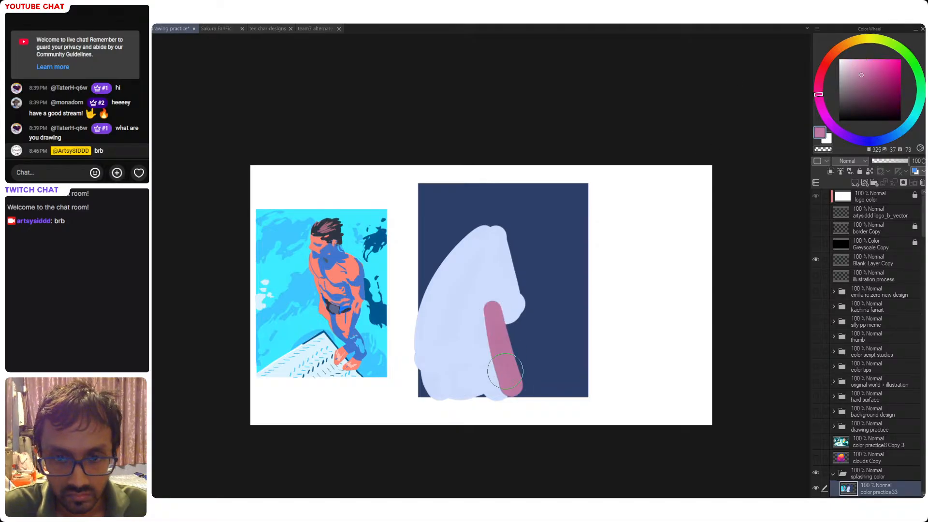
{"action": "key", "text": "ctrl+z"}
{"action": "mouse_move", "coordinate": [501, 312]}
{"action": "left_mouse_down"}
{"action": "mouse_move", "coordinate": [527, 386]}
{"action": "mouse_move", "coordinate": [518, 383]}
{"action": "left_mouse_up"}
- Trim the front edge of the pale shirt below the neck with the sampled background navy
{"action": "left_click", "coordinate": [534, 288], "text": "alt"}
{"action": "mouse_move", "coordinate": [512, 237]}
{"action": "left_mouse_down"}
{"action": "mouse_move", "coordinate": [500, 242]}
{"action": "mouse_move", "coordinate": [522, 319]}
{"action": "left_mouse_up"}
{"action": "key", "text": "ctrl+z"}
{"action": "key", "text": "ctrl+z"}
{"action": "key", "text": "ctrl+z"}
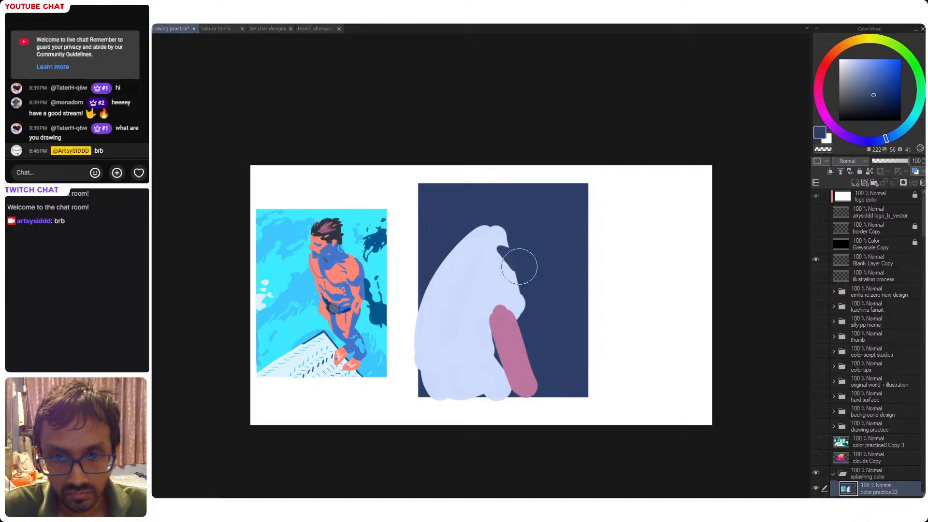
- Clean up the sleeve's hem where it meets the arm, using the sampled pale shirt blue and arm pink
{"action": "left_click", "coordinate": [504, 270], "text": "alt"}
{"action": "left_click", "coordinate": [507, 322], "text": "alt"}
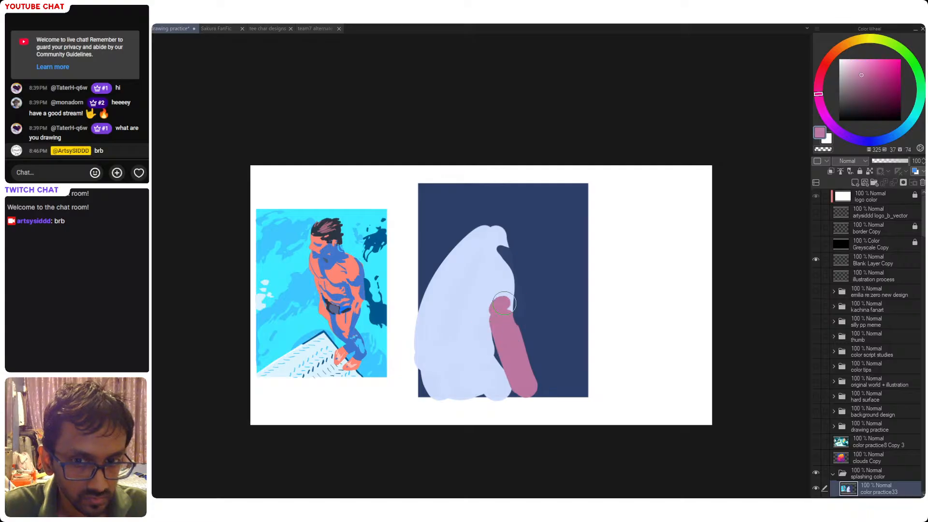
{"action": "left_click", "coordinate": [502, 291], "text": "alt"}
{"action": "left_click_drag", "start_coordinate": [493, 304], "coordinate": [508, 309]}
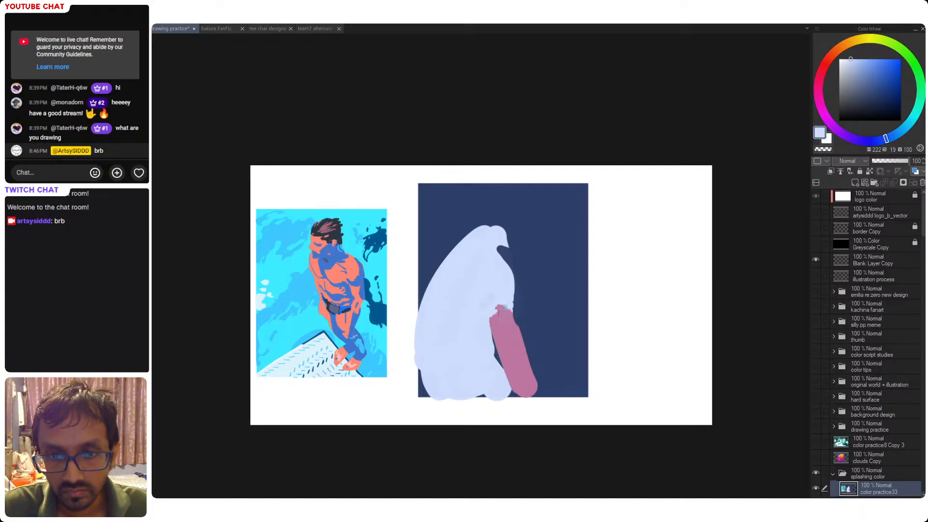
{"action": "left_click", "coordinate": [504, 321], "text": "alt"}
{"action": "left_click", "coordinate": [503, 269], "text": "alt"}
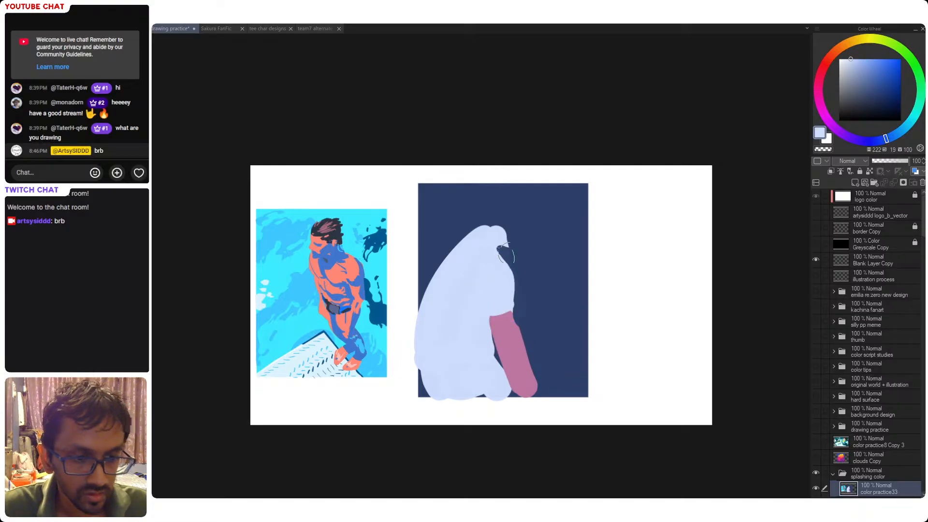
{"action": "left_click", "coordinate": [492, 277], "text": "alt"}
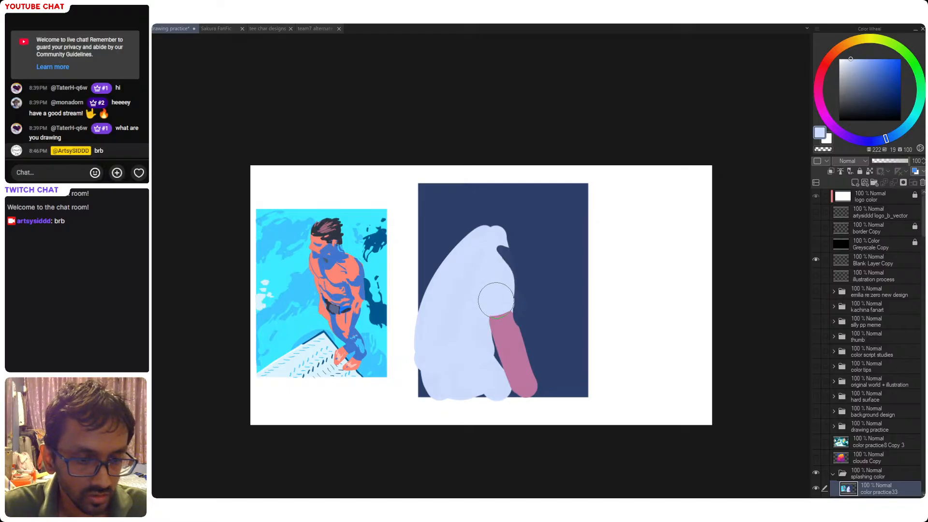
{"action": "left_click_drag", "start_coordinate": [493, 290], "coordinate": [514, 328]}
- Paint the bowed head in the sampled arm pink and add an upright elongated shape rising from its front
{"action": "left_click", "coordinate": [510, 346], "text": "alt"}
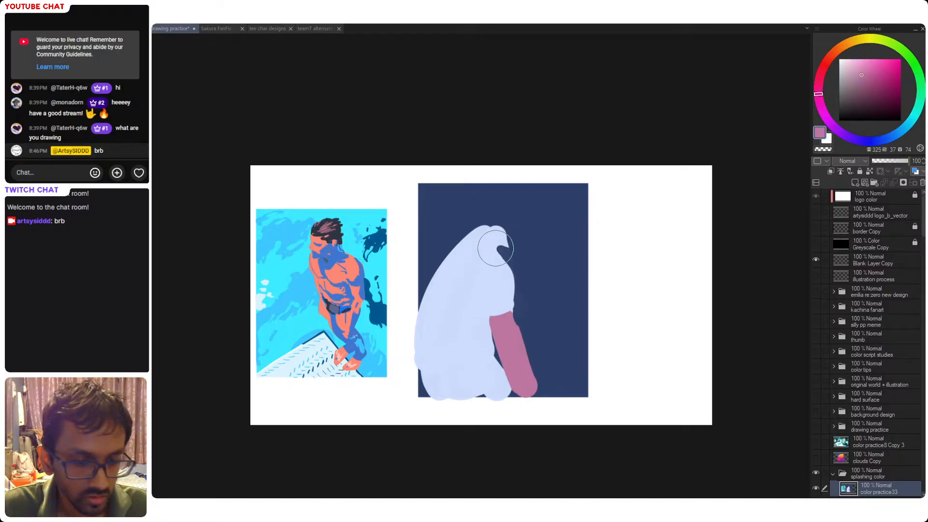
{"action": "mouse_move", "coordinate": [496, 248]}
{"action": "left_mouse_down"}
{"action": "mouse_move", "coordinate": [513, 255]}
{"action": "mouse_move", "coordinate": [509, 270]}
{"action": "mouse_move", "coordinate": [530, 235]}
{"action": "mouse_move", "coordinate": [514, 247]}
{"action": "mouse_move", "coordinate": [516, 237]}
{"action": "mouse_move", "coordinate": [530, 249]}
{"action": "mouse_move", "coordinate": [530, 222]}
{"action": "left_mouse_up"}
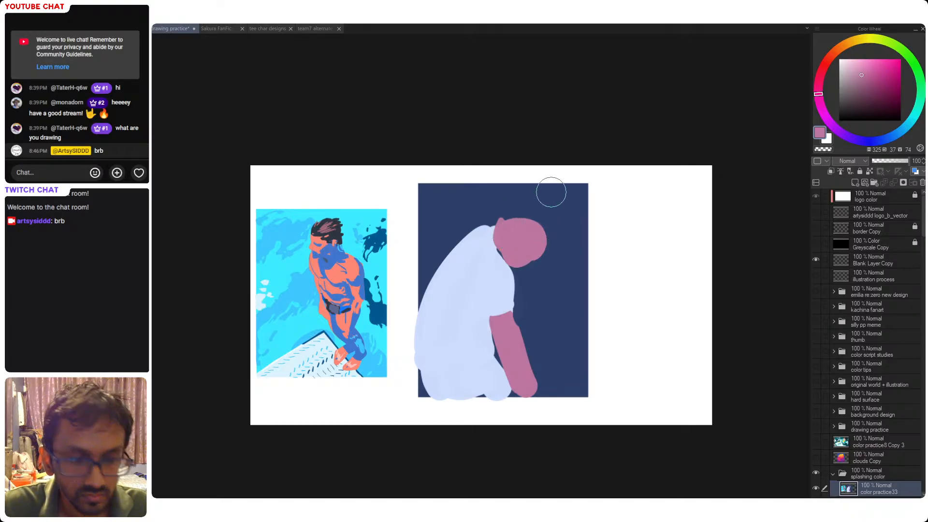
{"action": "left_click_drag", "start_coordinate": [551, 192], "coordinate": [549, 232]}
{"action": "key", "text": "ctrl+z"}
{"action": "left_click_drag", "start_coordinate": [550, 191], "coordinate": [546, 230]}
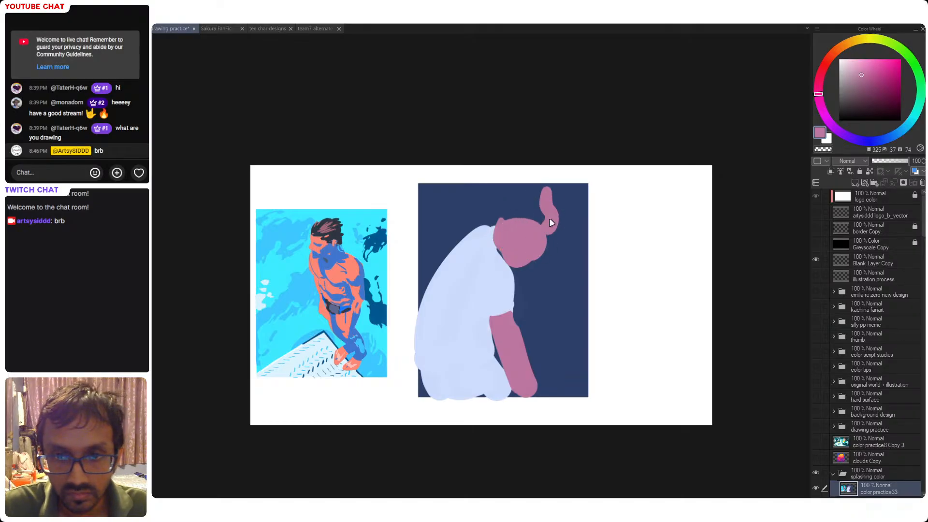
{"action": "key", "text": "ctrl+z"}
{"action": "mouse_move", "coordinate": [549, 191]}
{"action": "left_mouse_down"}
{"action": "mouse_move", "coordinate": [547, 228]}
{"action": "mouse_move", "coordinate": [544, 220]}
{"action": "left_mouse_up"}
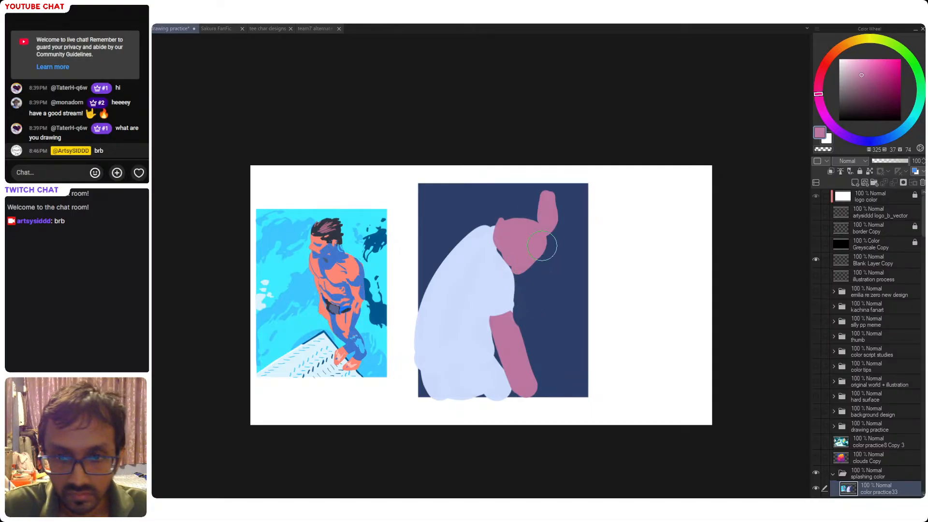
- Paint the neck and chest below the head in dusty pink, and extend the bent arm up to a hand across the pale shirt
{"action": "mouse_move", "coordinate": [543, 256]}
{"action": "left_mouse_down"}
{"action": "mouse_move", "coordinate": [526, 275]}
{"action": "mouse_move", "coordinate": [542, 266]}
{"action": "mouse_move", "coordinate": [530, 270]}
{"action": "mouse_move", "coordinate": [545, 280]}
{"action": "mouse_move", "coordinate": [534, 275]}
{"action": "mouse_move", "coordinate": [556, 273]}
{"action": "mouse_move", "coordinate": [560, 253]}
{"action": "left_mouse_up"}
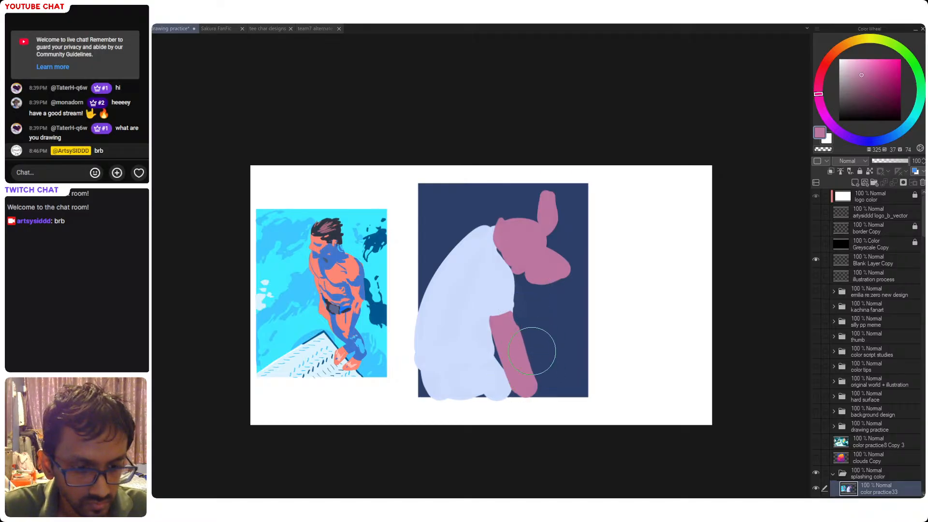
{"action": "mouse_move", "coordinate": [531, 352]}
{"action": "left_mouse_down"}
{"action": "mouse_move", "coordinate": [535, 387]}
{"action": "mouse_move", "coordinate": [534, 356]}
{"action": "mouse_move", "coordinate": [491, 338]}
{"action": "mouse_move", "coordinate": [483, 309]}
{"action": "mouse_move", "coordinate": [498, 338]}
{"action": "mouse_move", "coordinate": [486, 318]}
{"action": "mouse_move", "coordinate": [483, 334]}
{"action": "mouse_move", "coordinate": [479, 310]}
{"action": "mouse_move", "coordinate": [483, 348]}
{"action": "mouse_move", "coordinate": [485, 306]}
{"action": "mouse_move", "coordinate": [496, 369]}
{"action": "mouse_move", "coordinate": [494, 295]}
{"action": "mouse_move", "coordinate": [485, 291]}
{"action": "mouse_move", "coordinate": [486, 302]}
{"action": "mouse_move", "coordinate": [483, 277]}
{"action": "mouse_move", "coordinate": [478, 321]}
{"action": "mouse_move", "coordinate": [487, 309]}
{"action": "mouse_move", "coordinate": [477, 305]}
{"action": "mouse_move", "coordinate": [489, 273]}
{"action": "mouse_move", "coordinate": [500, 298]}
{"action": "mouse_move", "coordinate": [489, 290]}
{"action": "mouse_move", "coordinate": [492, 276]}
{"action": "left_mouse_up"}
{"action": "mouse_move", "coordinate": [482, 278]}
{"action": "left_mouse_down"}
{"action": "mouse_move", "coordinate": [502, 274]}
{"action": "mouse_move", "coordinate": [493, 271]}
{"action": "mouse_move", "coordinate": [483, 285]}
{"action": "mouse_move", "coordinate": [493, 262]}
{"action": "mouse_move", "coordinate": [505, 271]}
{"action": "mouse_move", "coordinate": [496, 284]}
{"action": "mouse_move", "coordinate": [517, 300]}
{"action": "mouse_move", "coordinate": [508, 331]}
{"action": "left_mouse_up"}
{"action": "key", "text": "bracketleft"}
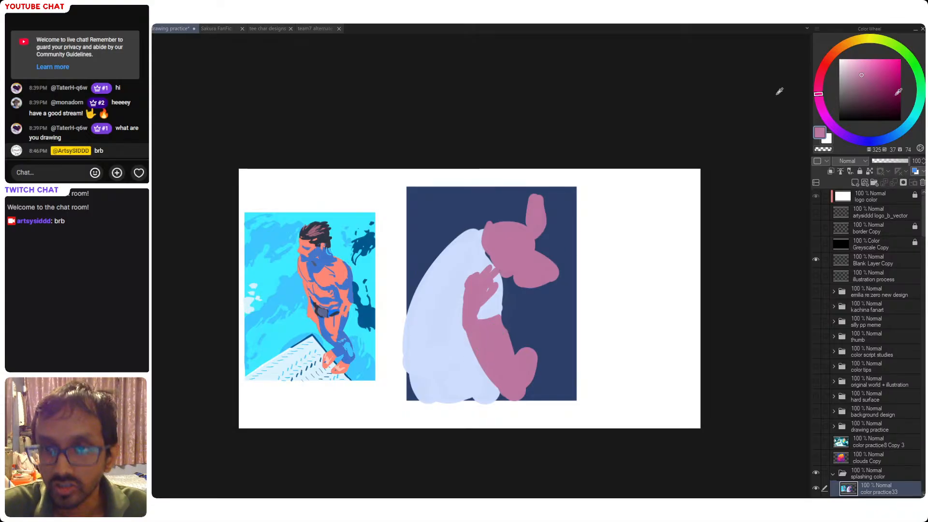
- Paint a blue neckline and shoulder across the pink chest using hue 222, saturation 47, value 79
{"action": "left_click", "coordinate": [450, 335]}
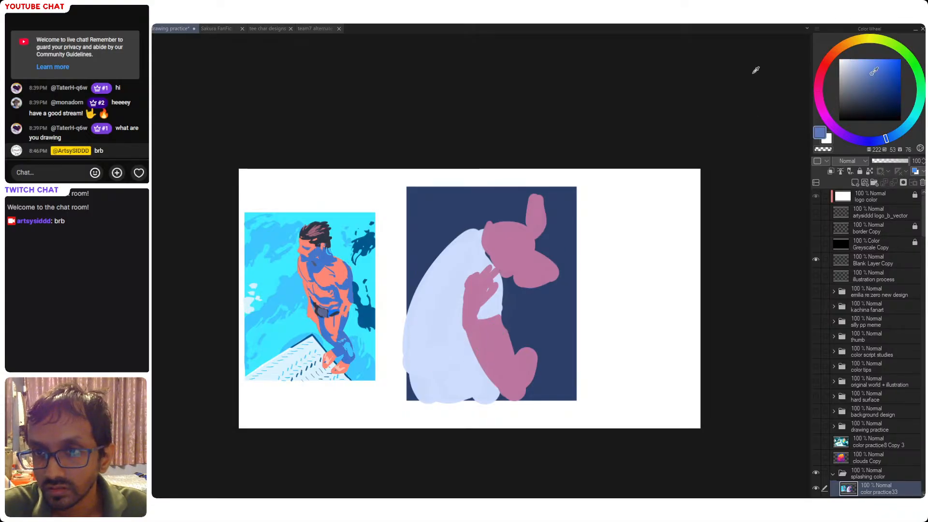
{"action": "left_click_drag", "start_coordinate": [867, 71], "coordinate": [869, 72]}
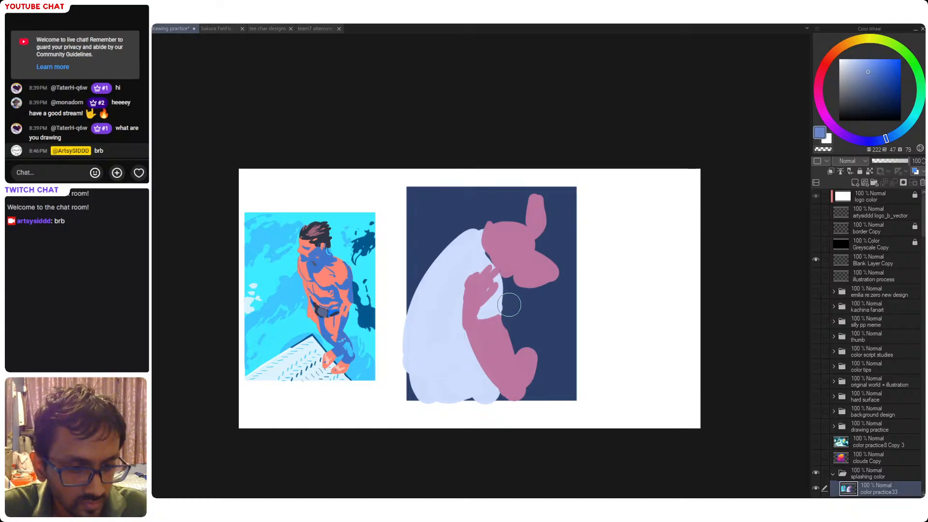
{"action": "left_click_drag", "start_coordinate": [507, 292], "coordinate": [542, 314]}
{"action": "key", "text": "ctrl+z"}
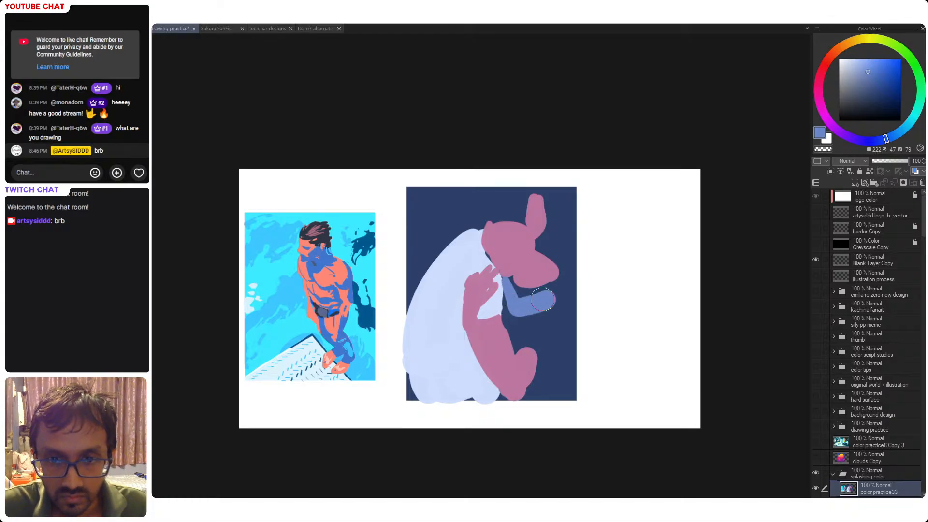
{"action": "key", "text": "ctrl+z"}
{"action": "mouse_move", "coordinate": [508, 287]}
{"action": "left_mouse_down"}
{"action": "mouse_move", "coordinate": [535, 292]}
{"action": "mouse_move", "coordinate": [520, 295]}
{"action": "mouse_move", "coordinate": [564, 279]}
{"action": "left_mouse_up"}
{"action": "key", "text": "ctrl+z"}
{"action": "key", "text": "ctrl+z"}
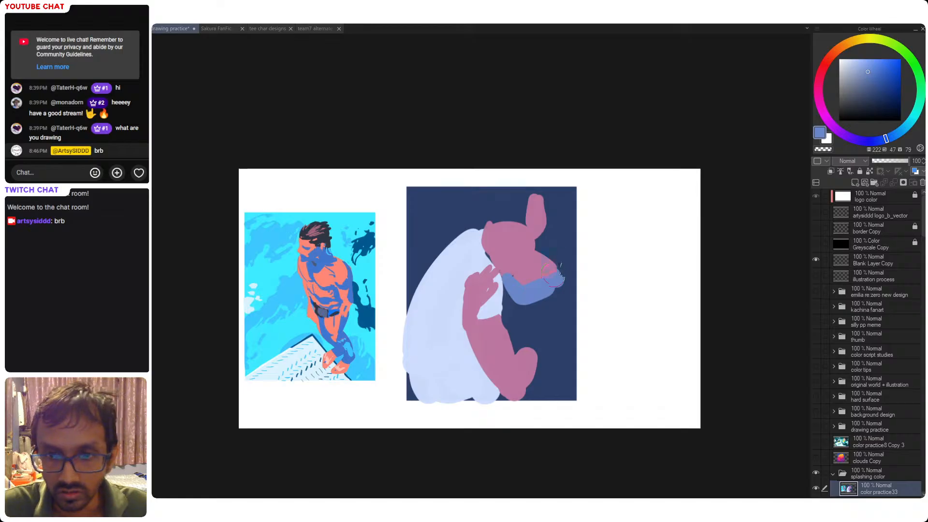
{"action": "left_click", "coordinate": [816, 245]}
{"action": "left_click", "coordinate": [816, 245]}
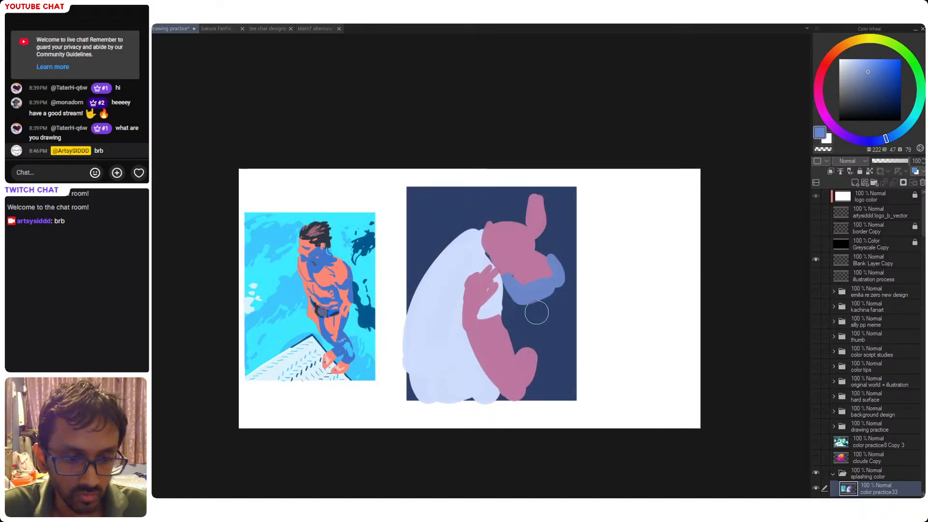
- Fill the blue torso below the shoulder and extend it down past the pink elbow to the rectangle's lower edge
{"action": "mouse_move", "coordinate": [557, 273]}
{"action": "left_mouse_down"}
{"action": "mouse_move", "coordinate": [540, 363]}
{"action": "mouse_move", "coordinate": [528, 297]}
{"action": "mouse_move", "coordinate": [511, 294]}
{"action": "mouse_move", "coordinate": [511, 326]}
{"action": "mouse_move", "coordinate": [507, 282]}
{"action": "mouse_move", "coordinate": [516, 352]}
{"action": "mouse_move", "coordinate": [520, 294]}
{"action": "mouse_move", "coordinate": [522, 310]}
{"action": "mouse_move", "coordinate": [546, 312]}
{"action": "mouse_move", "coordinate": [530, 298]}
{"action": "mouse_move", "coordinate": [529, 342]}
{"action": "mouse_move", "coordinate": [541, 349]}
{"action": "mouse_move", "coordinate": [544, 325]}
{"action": "mouse_move", "coordinate": [542, 348]}
{"action": "left_mouse_up"}
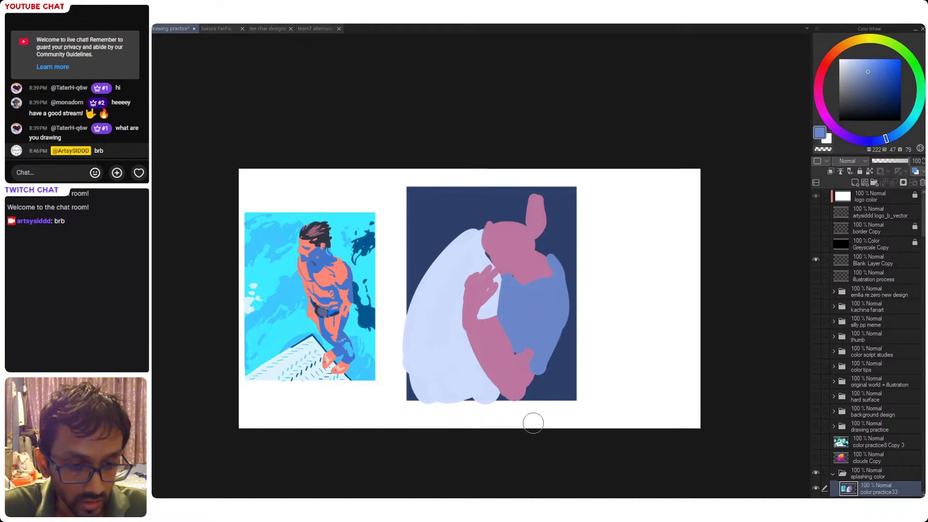
{"action": "mouse_move", "coordinate": [539, 382]}
{"action": "left_mouse_down"}
{"action": "mouse_move", "coordinate": [535, 400]}
{"action": "mouse_move", "coordinate": [557, 403]}
{"action": "mouse_move", "coordinate": [542, 397]}
{"action": "left_mouse_up"}
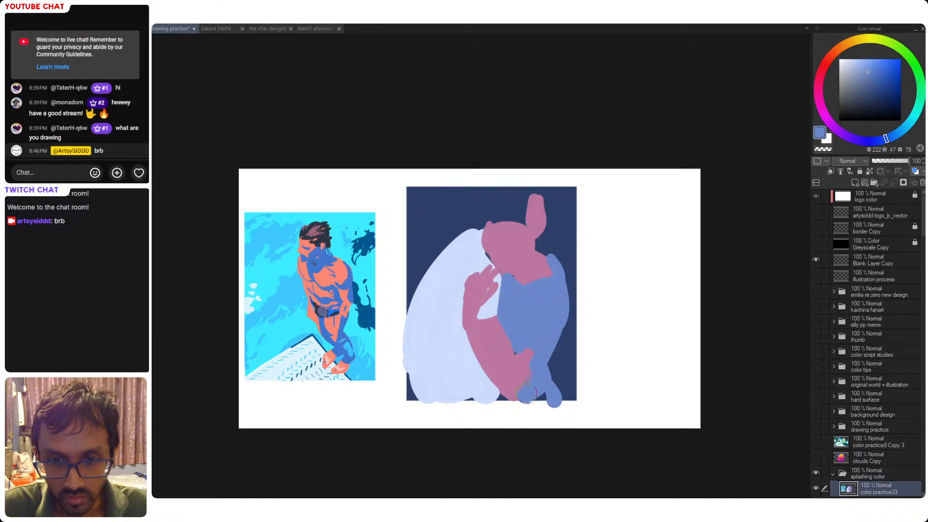
{"action": "left_click_drag", "start_coordinate": [537, 359], "coordinate": [526, 387]}
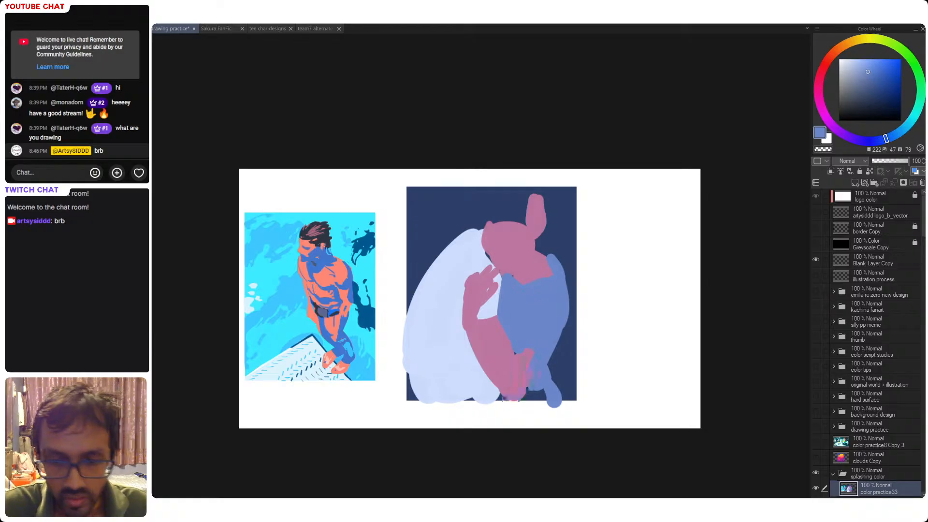
- Reshape the pink elbow against the blue torso and pale shirt using the sampled arm pink and torso blue
{"action": "left_click", "coordinate": [517, 390], "text": "alt"}
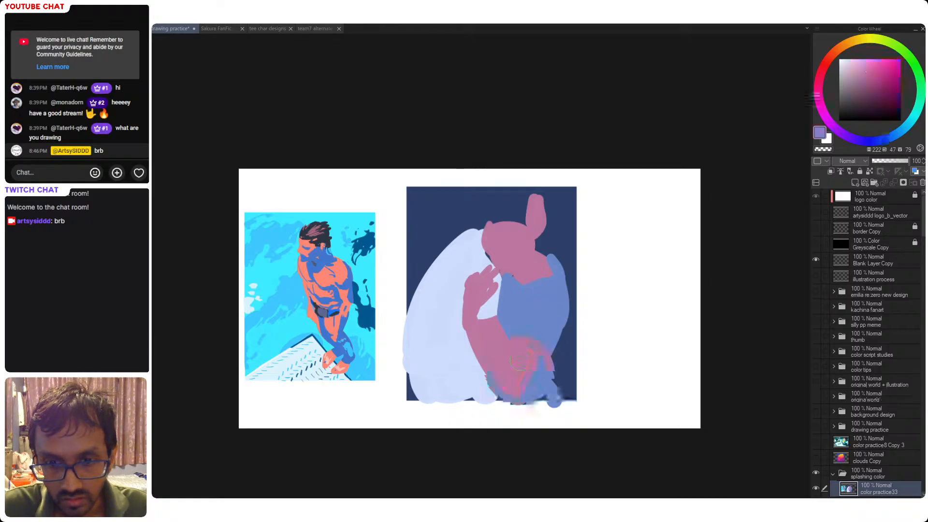
{"action": "mouse_move", "coordinate": [525, 356]}
{"action": "left_mouse_down"}
{"action": "mouse_move", "coordinate": [522, 381]}
{"action": "mouse_move", "coordinate": [536, 396]}
{"action": "left_mouse_up"}
{"action": "left_click", "coordinate": [531, 396], "text": "alt"}
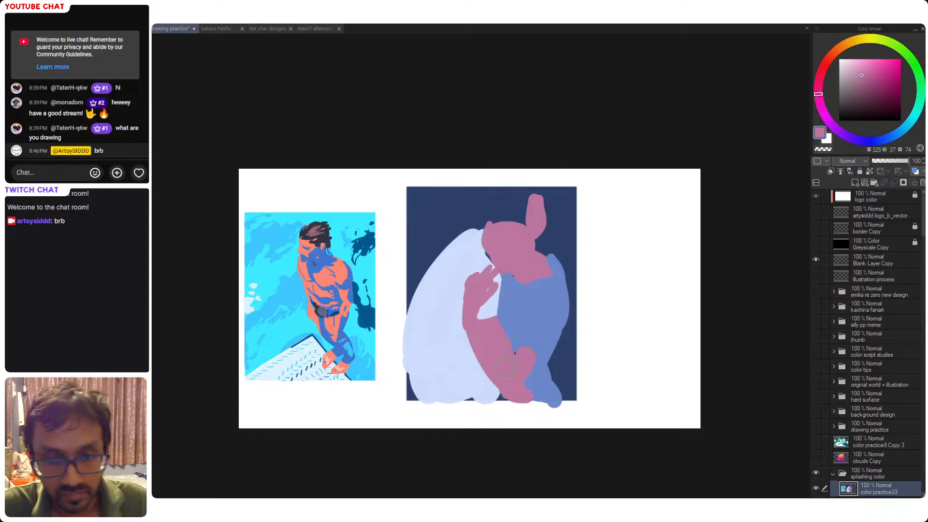
{"action": "left_click_drag", "start_coordinate": [505, 367], "coordinate": [515, 399]}
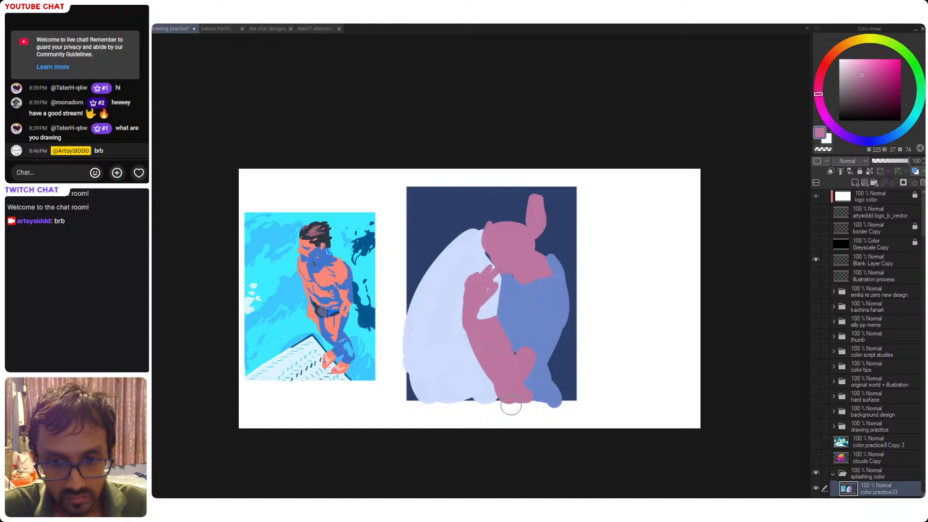
{"action": "left_click", "coordinate": [532, 393], "text": "alt"}
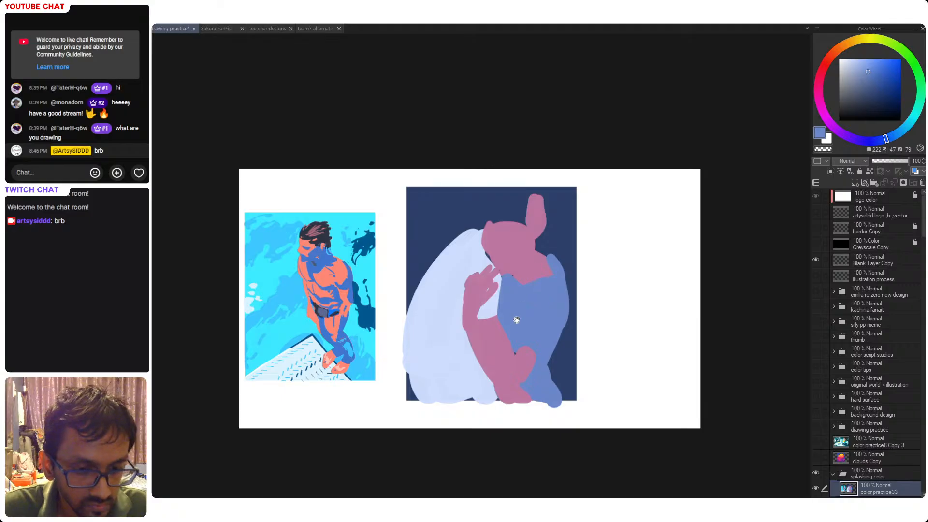
- Paint the first hair strands over the back of the head in near-black blue, hue 222, saturation 31, value 19
{"action": "left_click_drag", "start_coordinate": [533, 266], "coordinate": [549, 283]}
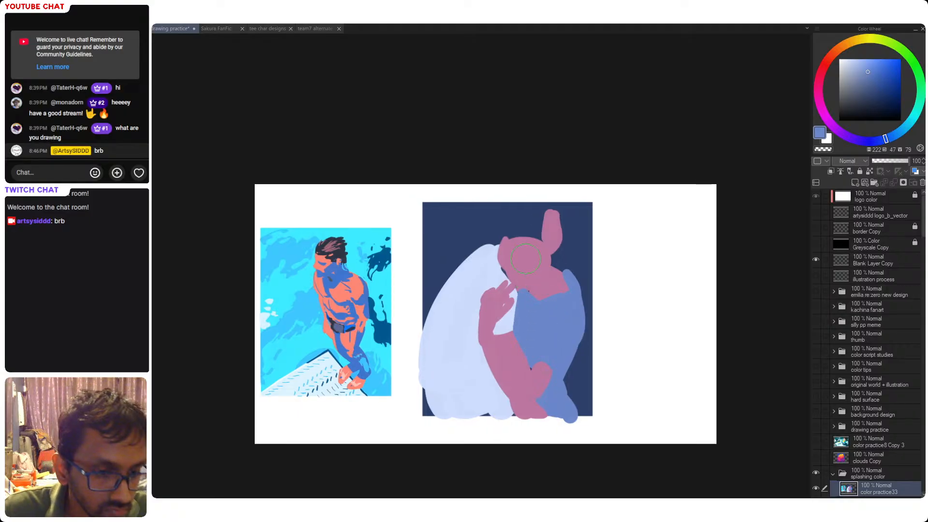
{"action": "left_click", "coordinate": [571, 252], "text": "alt"}
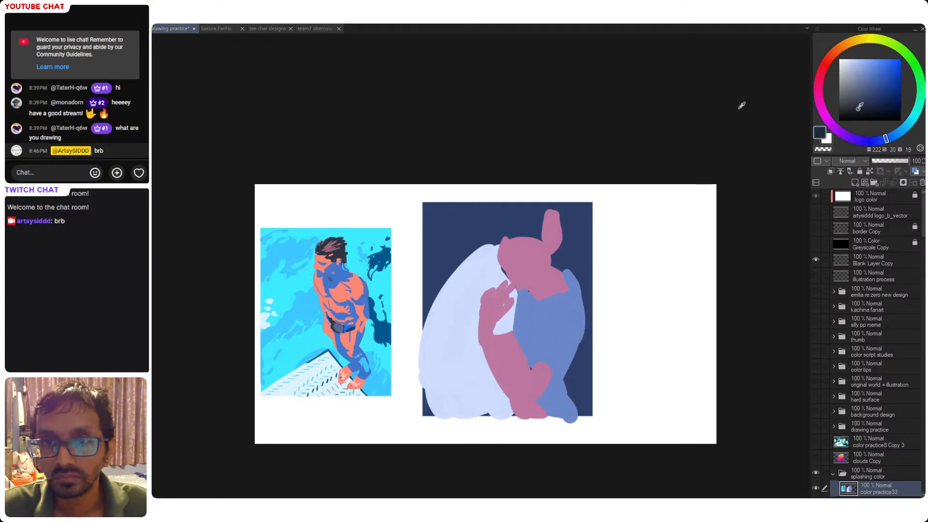
{"action": "mouse_move", "coordinate": [497, 250]}
{"action": "left_mouse_down"}
{"action": "mouse_move", "coordinate": [507, 227]}
{"action": "mouse_move", "coordinate": [506, 261]}
{"action": "left_mouse_up"}
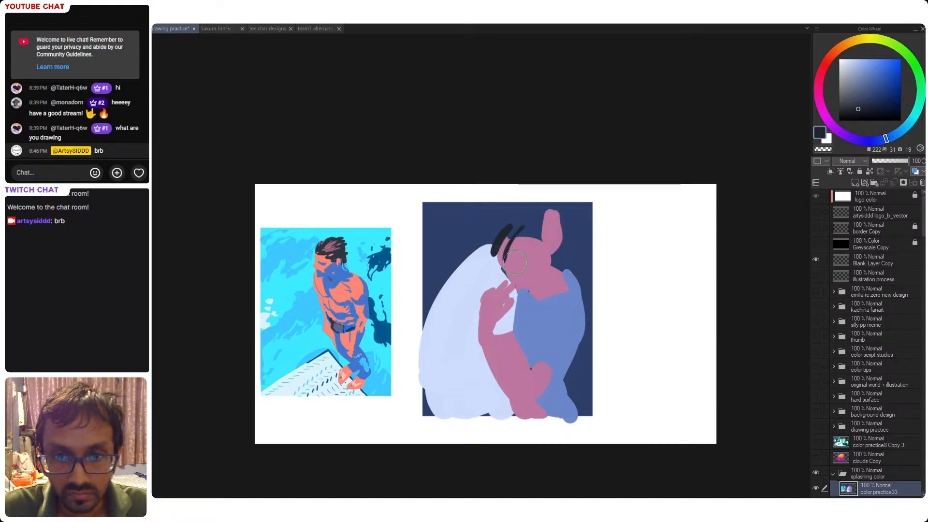
{"action": "key", "text": "ctrl+z"}
{"action": "mouse_move", "coordinate": [525, 230]}
{"action": "left_mouse_down"}
{"action": "mouse_move", "coordinate": [513, 269]}
{"action": "mouse_move", "coordinate": [506, 237]}
{"action": "mouse_move", "coordinate": [515, 231]}
{"action": "mouse_move", "coordinate": [505, 270]}
{"action": "mouse_move", "coordinate": [506, 244]}
{"action": "mouse_move", "coordinate": [500, 257]}
{"action": "mouse_move", "coordinate": [532, 265]}
{"action": "mouse_move", "coordinate": [523, 247]}
{"action": "mouse_move", "coordinate": [524, 268]}
{"action": "mouse_move", "coordinate": [527, 234]}
{"action": "mouse_move", "coordinate": [525, 270]}
{"action": "left_mouse_up"}
{"action": "key", "text": "ctrl+z"}
{"action": "key", "text": "ctrl+z"}
{"action": "key", "text": "ctrl+z"}
{"action": "key", "text": "ctrl+z"}
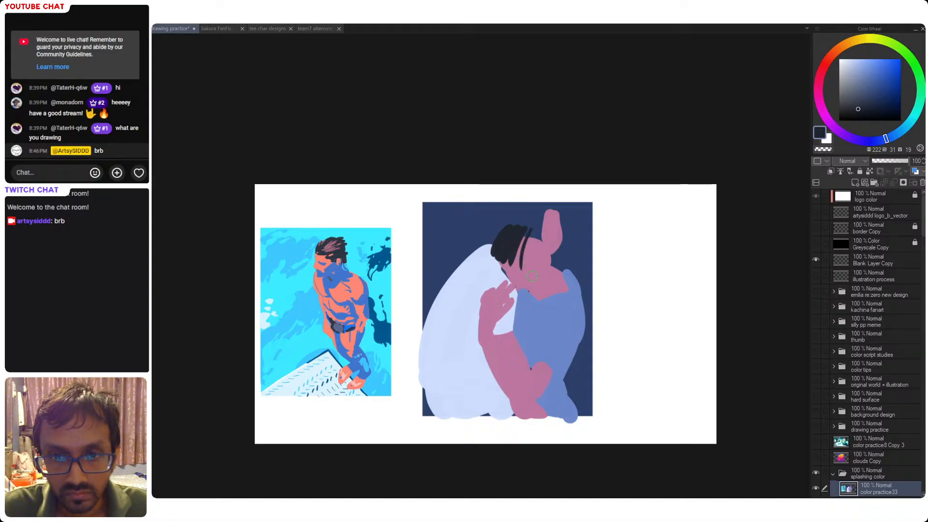
{"action": "key", "text": "ctrl+z"}
- Extend the dark hair in locks across the face side and over the upright pink shape, adding a flat crown on top
{"action": "left_click_drag", "start_coordinate": [530, 225], "coordinate": [525, 272]}
{"action": "left_click_drag", "start_coordinate": [528, 241], "coordinate": [541, 267]}
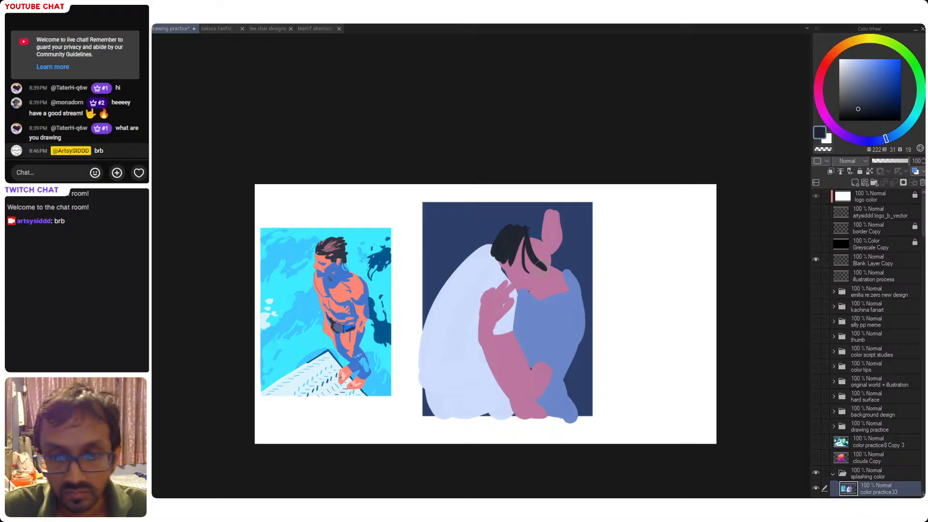
{"action": "mouse_move", "coordinate": [532, 233]}
{"action": "left_mouse_down"}
{"action": "mouse_move", "coordinate": [548, 269]}
{"action": "mouse_move", "coordinate": [549, 257]}
{"action": "left_mouse_up"}
{"action": "mouse_move", "coordinate": [535, 208]}
{"action": "left_mouse_down"}
{"action": "mouse_move", "coordinate": [536, 228]}
{"action": "mouse_move", "coordinate": [553, 228]}
{"action": "mouse_move", "coordinate": [555, 251]}
{"action": "mouse_move", "coordinate": [561, 242]}
{"action": "mouse_move", "coordinate": [557, 256]}
{"action": "mouse_move", "coordinate": [551, 232]}
{"action": "left_mouse_up"}
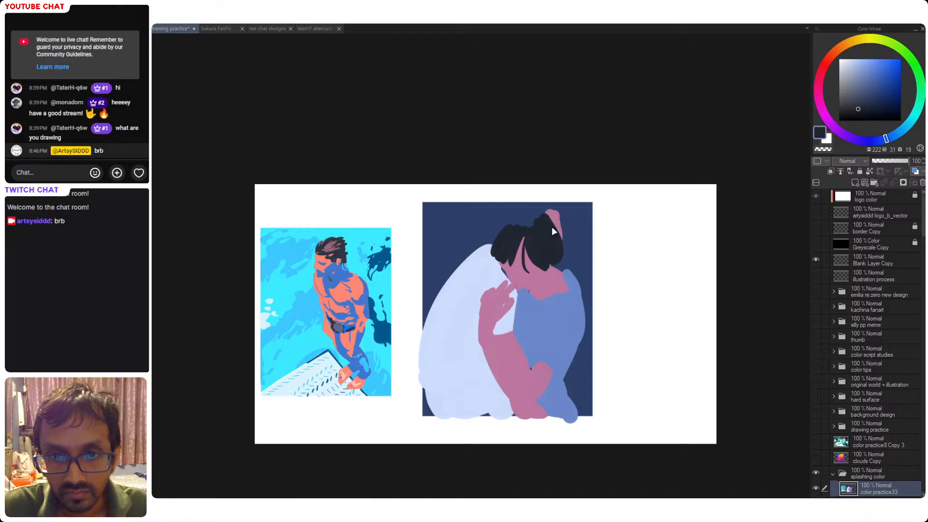
{"action": "mouse_move", "coordinate": [561, 263]}
{"action": "left_mouse_down"}
{"action": "mouse_move", "coordinate": [553, 238]}
{"action": "mouse_move", "coordinate": [561, 256]}
{"action": "left_mouse_up"}
{"action": "mouse_move", "coordinate": [537, 215]}
{"action": "left_mouse_down"}
{"action": "mouse_move", "coordinate": [556, 257]}
{"action": "mouse_move", "coordinate": [535, 210]}
{"action": "mouse_move", "coordinate": [540, 219]}
{"action": "mouse_move", "coordinate": [521, 224]}
{"action": "mouse_move", "coordinate": [530, 210]}
{"action": "mouse_move", "coordinate": [512, 226]}
{"action": "mouse_move", "coordinate": [534, 220]}
{"action": "mouse_move", "coordinate": [503, 245]}
{"action": "mouse_move", "coordinate": [509, 226]}
{"action": "mouse_move", "coordinate": [495, 253]}
{"action": "mouse_move", "coordinate": [537, 221]}
{"action": "mouse_move", "coordinate": [503, 256]}
{"action": "mouse_move", "coordinate": [534, 224]}
{"action": "mouse_move", "coordinate": [499, 232]}
{"action": "mouse_move", "coordinate": [511, 224]}
{"action": "mouse_move", "coordinate": [500, 252]}
{"action": "mouse_move", "coordinate": [525, 221]}
{"action": "mouse_move", "coordinate": [526, 205]}
{"action": "mouse_move", "coordinate": [521, 222]}
{"action": "mouse_move", "coordinate": [511, 205]}
{"action": "mouse_move", "coordinate": [538, 221]}
{"action": "mouse_move", "coordinate": [513, 209]}
{"action": "mouse_move", "coordinate": [511, 220]}
{"action": "mouse_move", "coordinate": [536, 220]}
{"action": "mouse_move", "coordinate": [556, 213]}
{"action": "left_mouse_up"}
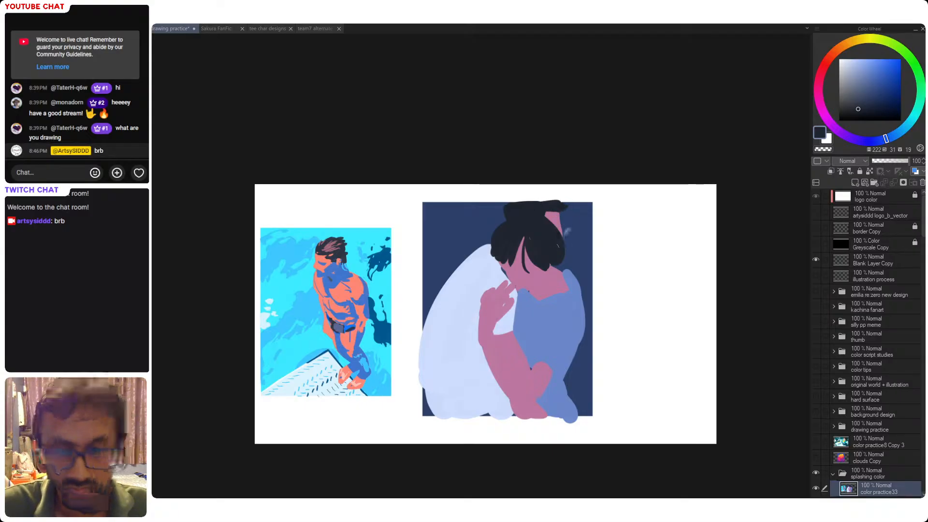
- Refine the crown's edge around the upright pink shape with sampled navy, pink and hair colour, and save the file
{"action": "left_click", "coordinate": [565, 234], "text": "alt"}
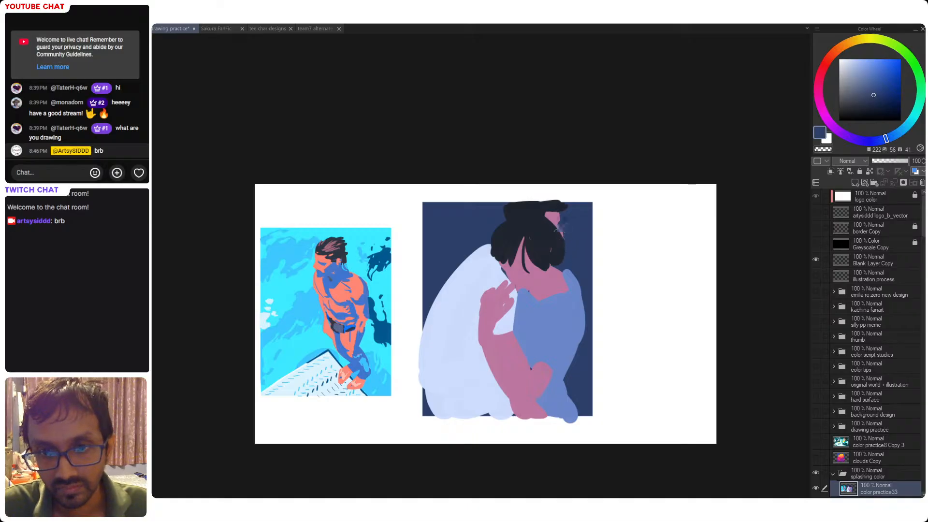
{"action": "left_click", "coordinate": [557, 212], "text": "alt"}
{"action": "left_click", "coordinate": [540, 208], "text": "alt"}
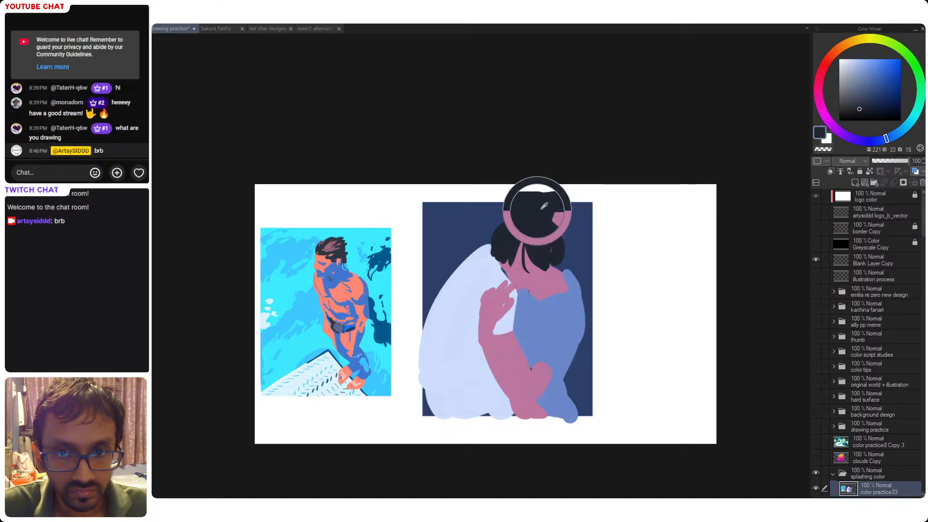
{"action": "left_click_drag", "start_coordinate": [551, 212], "coordinate": [537, 226]}
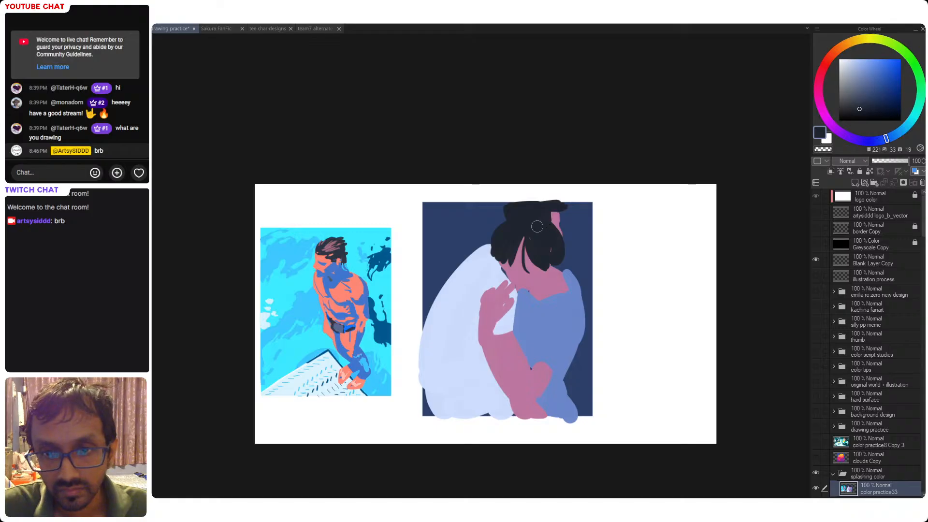
{"action": "left_click", "coordinate": [540, 223], "text": "alt"}
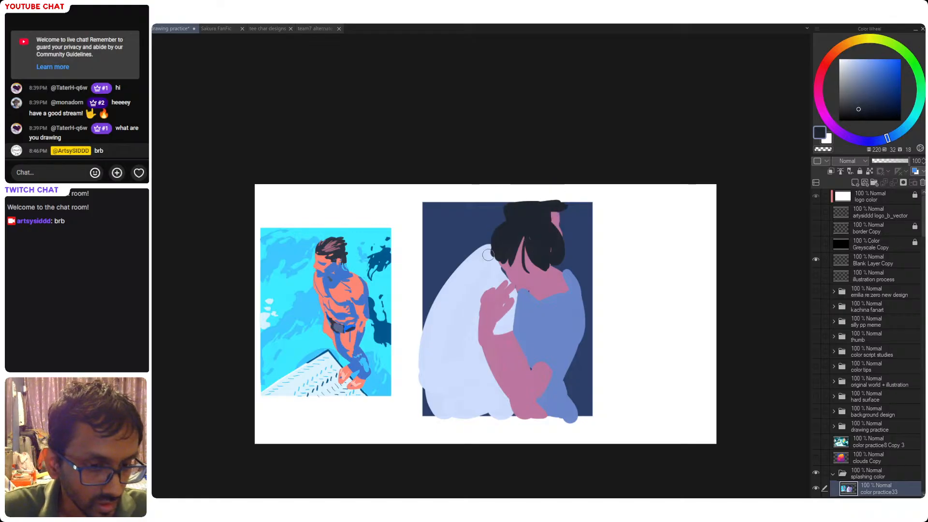
{"action": "left_click_drag", "start_coordinate": [471, 251], "coordinate": [485, 245]}
{"action": "key", "text": "ctrl+s"}
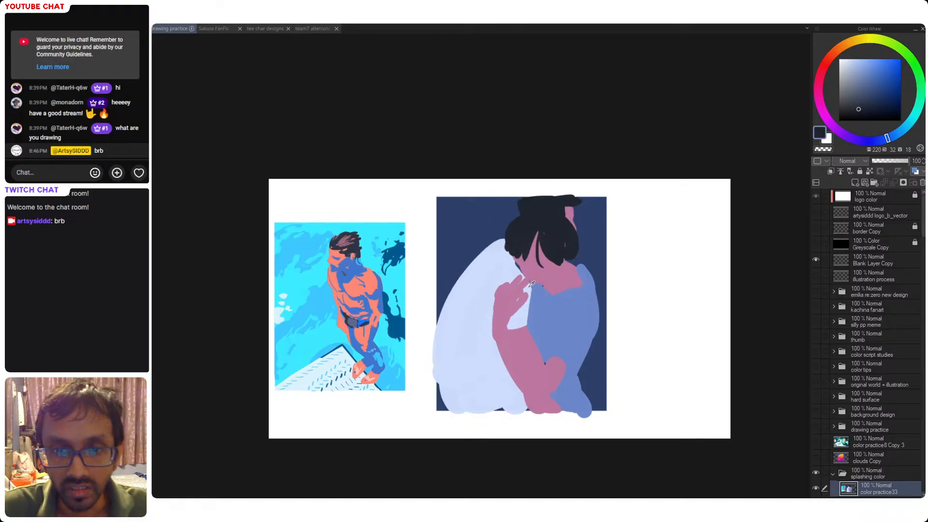
- Paint a second hand in the sampled arm pink on the pale shirt's shoulder, holding a thin stick in shirt blue, and save the file
{"action": "left_click", "coordinate": [508, 307], "text": "alt"}
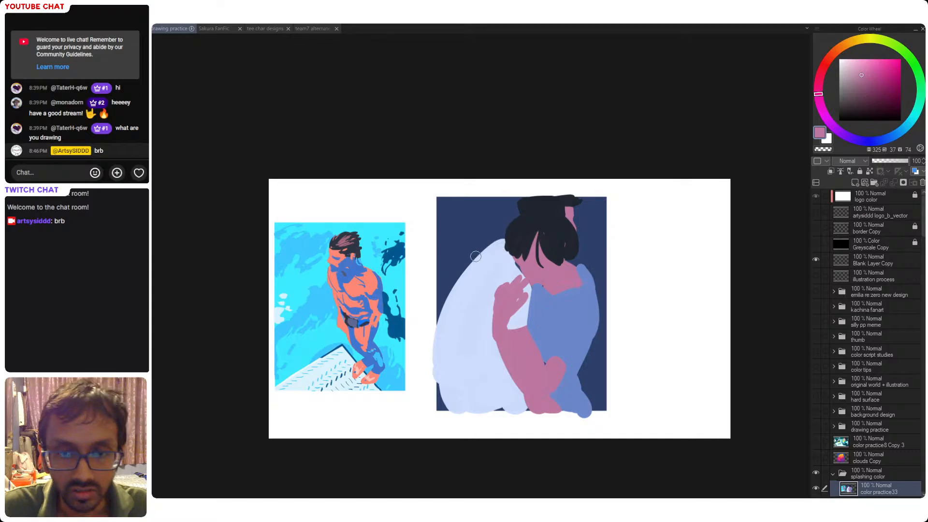
{"action": "mouse_move", "coordinate": [495, 238]}
{"action": "left_mouse_down"}
{"action": "mouse_move", "coordinate": [484, 259]}
{"action": "mouse_move", "coordinate": [492, 252]}
{"action": "mouse_move", "coordinate": [477, 256]}
{"action": "mouse_move", "coordinate": [499, 242]}
{"action": "mouse_move", "coordinate": [499, 254]}
{"action": "mouse_move", "coordinate": [505, 242]}
{"action": "mouse_move", "coordinate": [468, 253]}
{"action": "mouse_move", "coordinate": [494, 238]}
{"action": "left_mouse_up"}
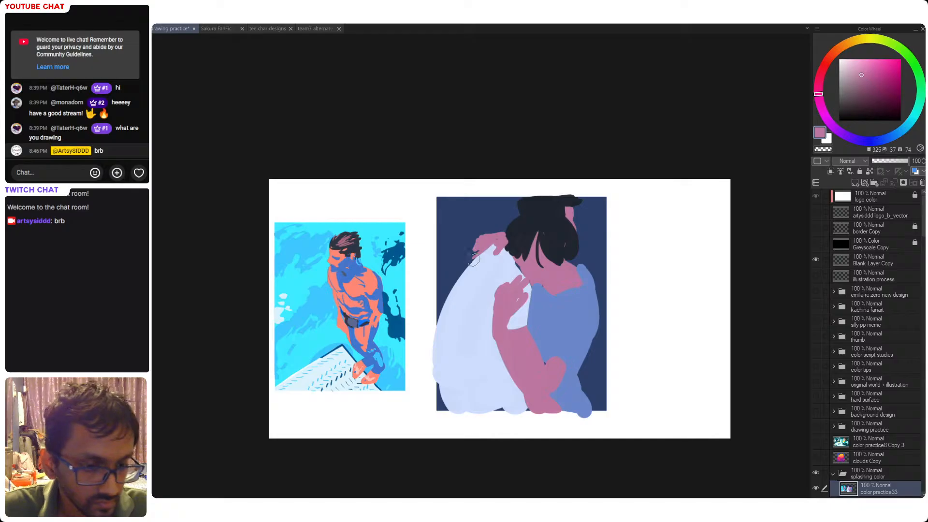
{"action": "left_click", "coordinate": [479, 256], "text": "alt"}
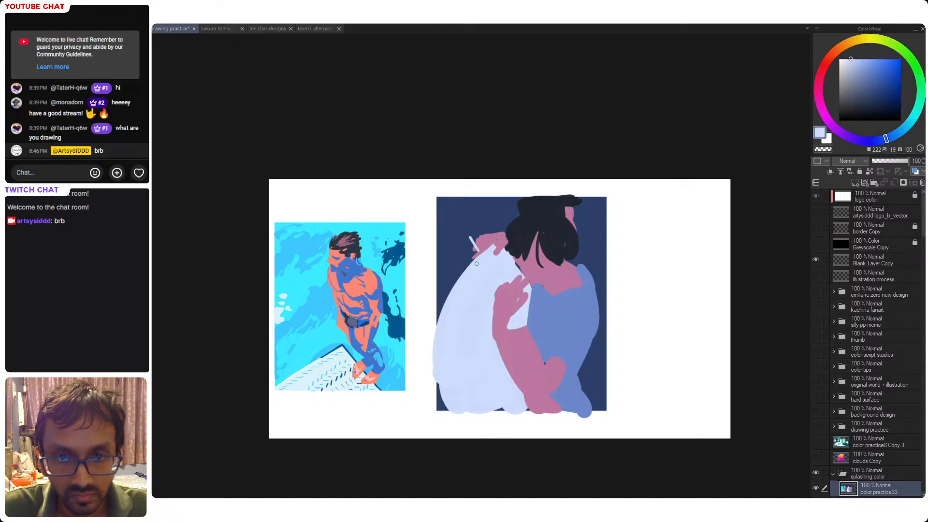
{"action": "left_click", "coordinate": [484, 253], "text": "alt"}
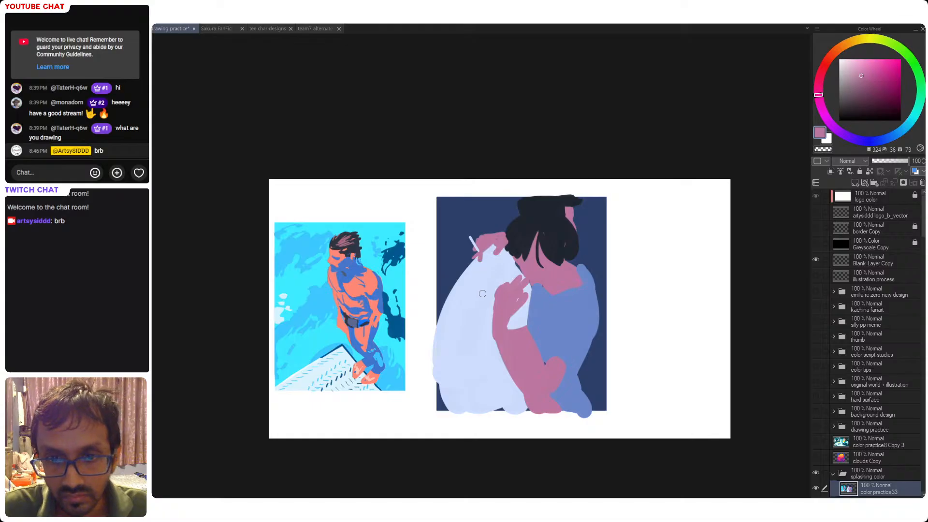
{"action": "key", "text": "ctrl+s"}
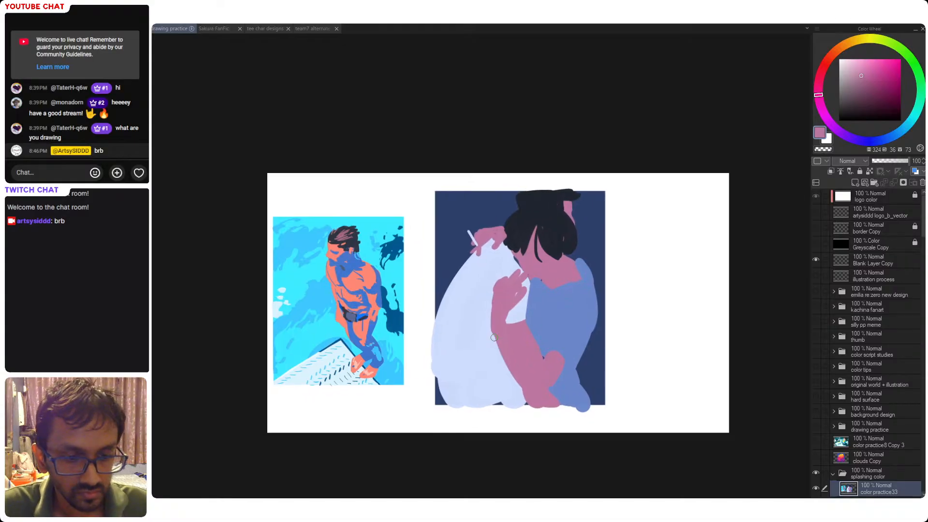
- Paint the face's eye and lips in dark purple, hue 284, saturation 50, value 46, touch them up with sampled skin pink, and save the file
{"action": "left_click_drag", "start_coordinate": [492, 391], "coordinate": [488, 397]}
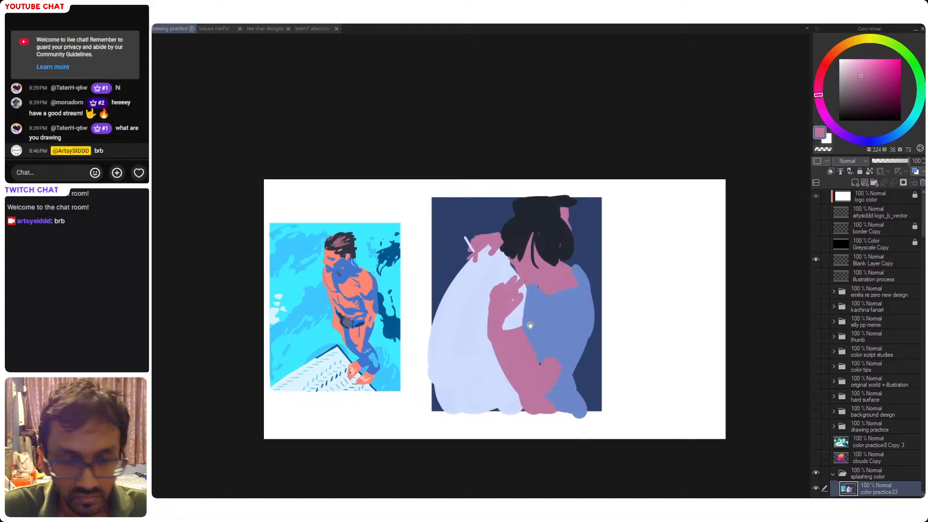
{"action": "left_click_drag", "start_coordinate": [532, 305], "coordinate": [513, 289]}
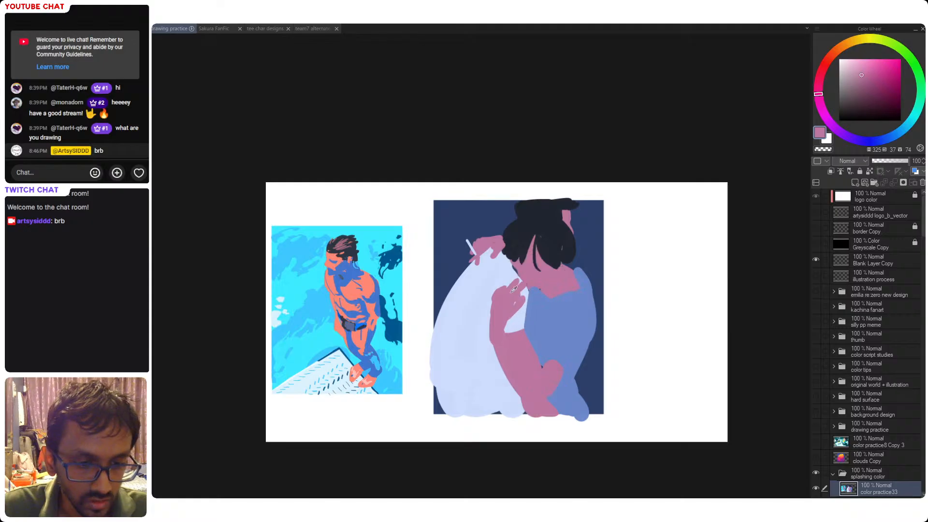
{"action": "left_click", "coordinate": [538, 271]}
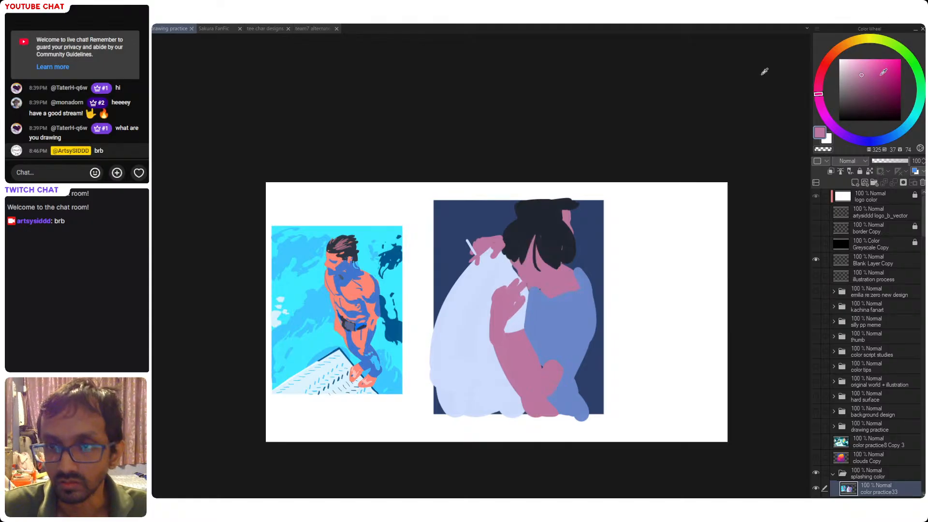
{"action": "left_click_drag", "start_coordinate": [820, 103], "coordinate": [870, 92]}
{"action": "left_click", "coordinate": [831, 128]}
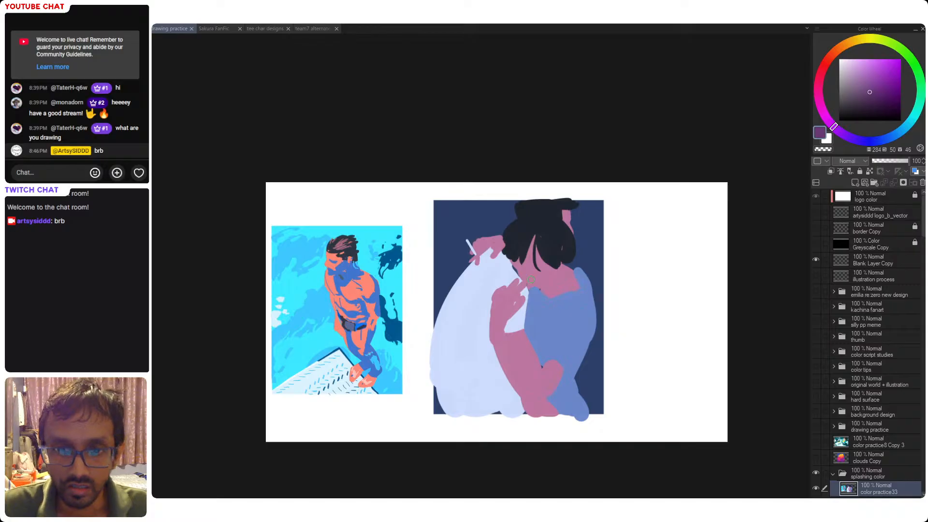
{"action": "left_click_drag", "start_coordinate": [523, 280], "coordinate": [530, 281]}
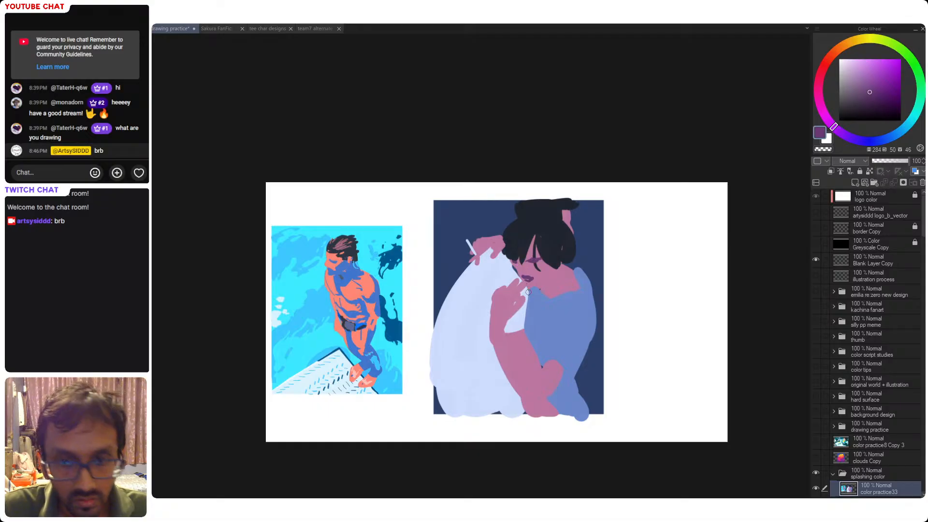
{"action": "left_click", "coordinate": [519, 263]}
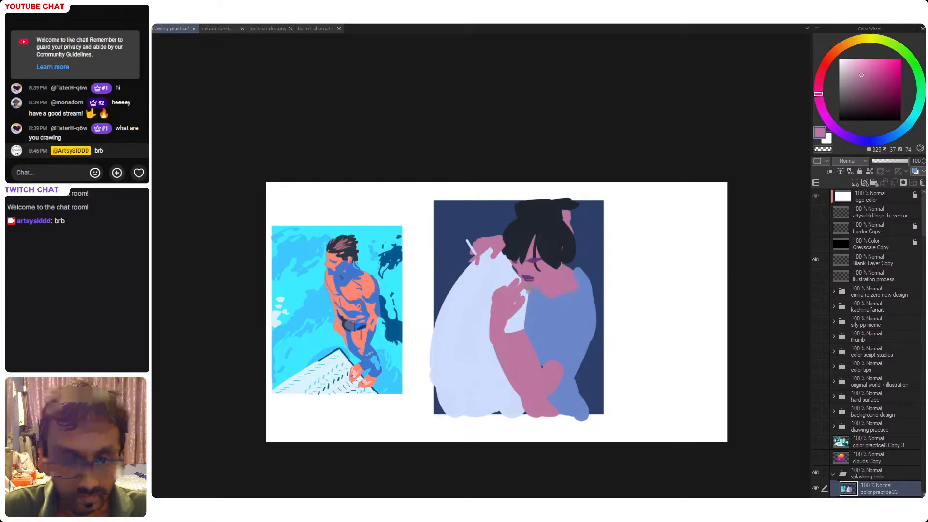
{"action": "key", "text": "ctrl+s"}
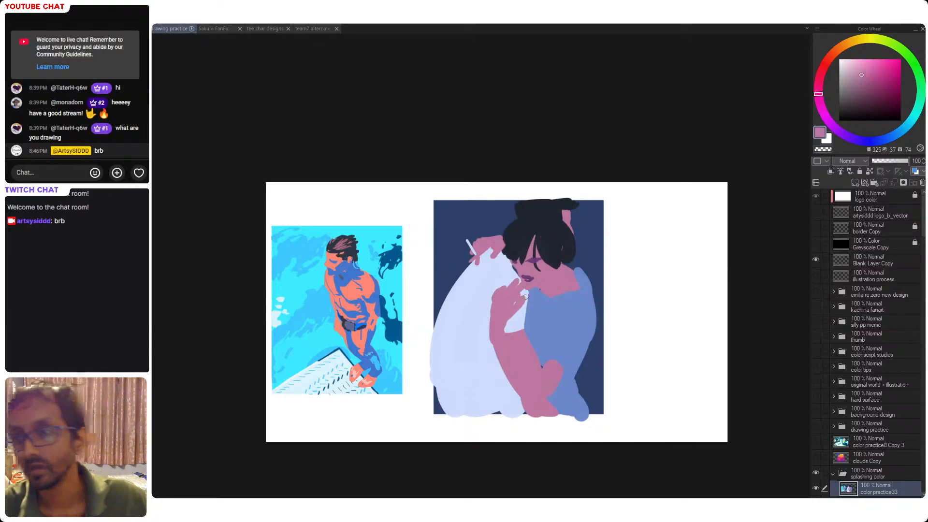
- Try filling both parts of the pale shirt with a lighter blue-white, hue 222, saturation 7, value 100
{"action": "scroll", "coordinate": [561, 293], "scroll_direction": "down", "scroll_amount": 1}
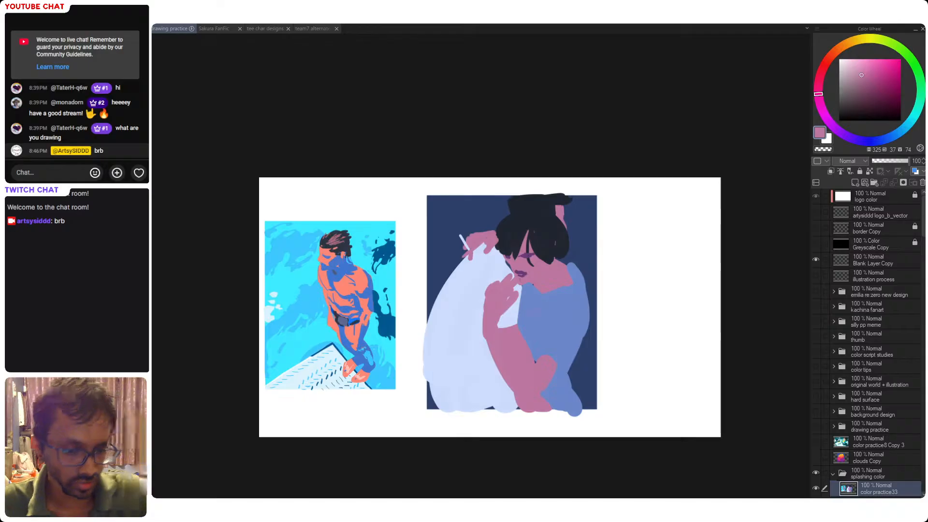
{"action": "mouse_move", "coordinate": [541, 299]}
{"action": "left_mouse_down"}
{"action": "mouse_move", "coordinate": [554, 302]}
{"action": "mouse_move", "coordinate": [566, 286]}
{"action": "left_mouse_up"}
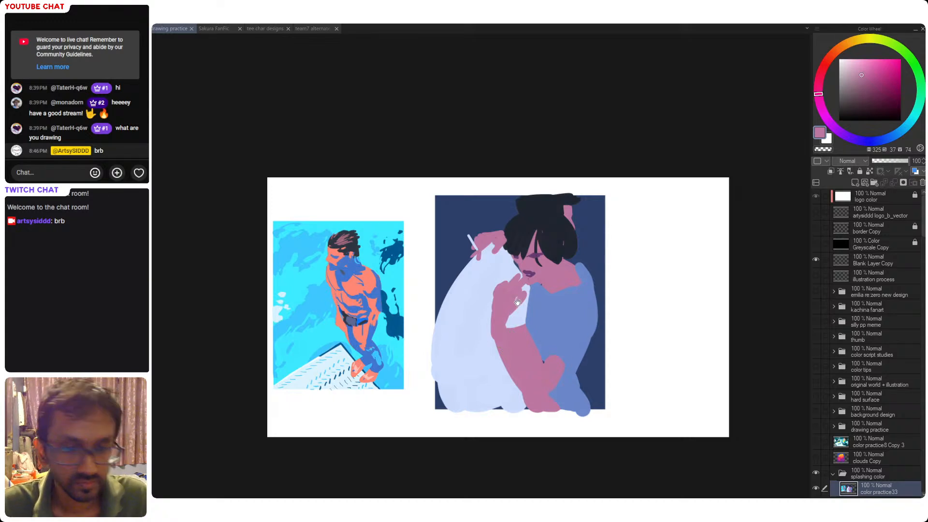
{"action": "left_click_drag", "start_coordinate": [517, 303], "coordinate": [509, 295]}
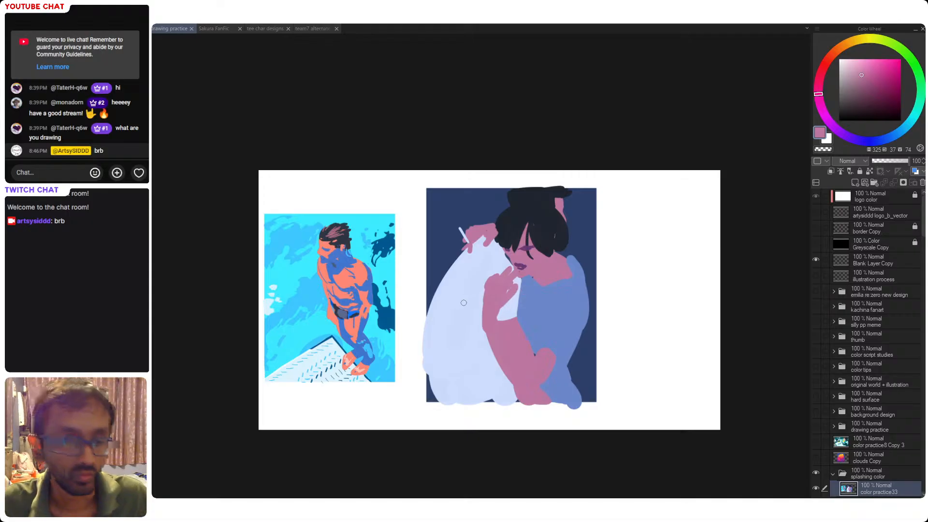
{"action": "left_click", "coordinate": [474, 276], "text": "alt"}
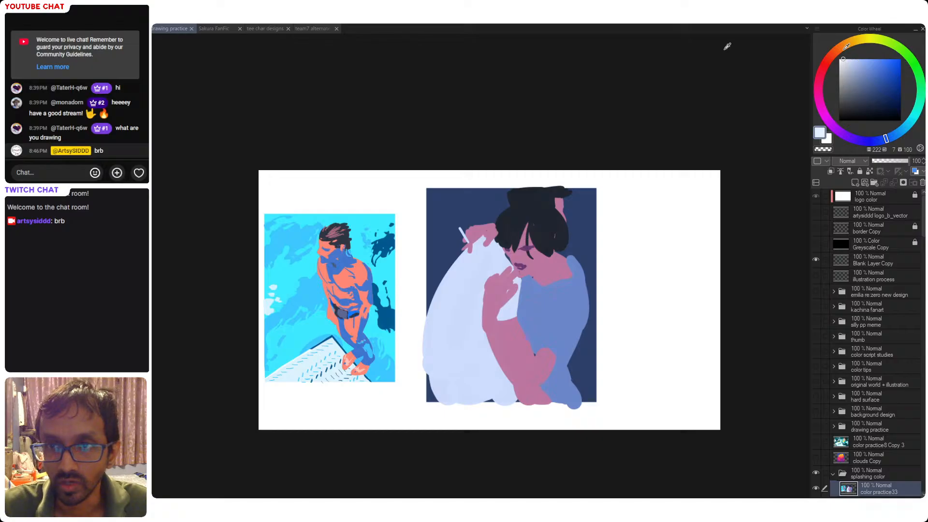
{"action": "key", "text": "w"}
{"action": "left_click", "coordinate": [474, 296]}
{"action": "key", "text": "g"}
{"action": "left_click", "coordinate": [481, 287]}
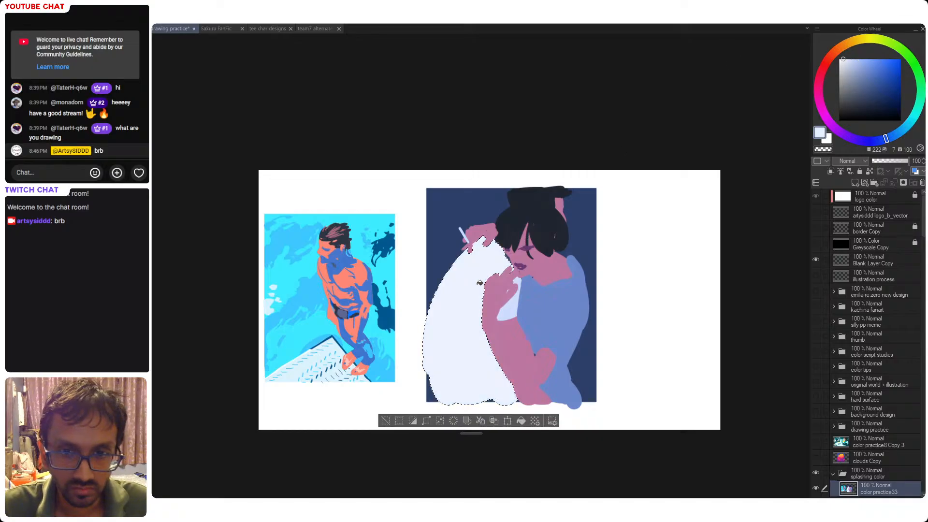
{"action": "key", "text": "ctrl+d"}
{"action": "left_click", "coordinate": [512, 313]}
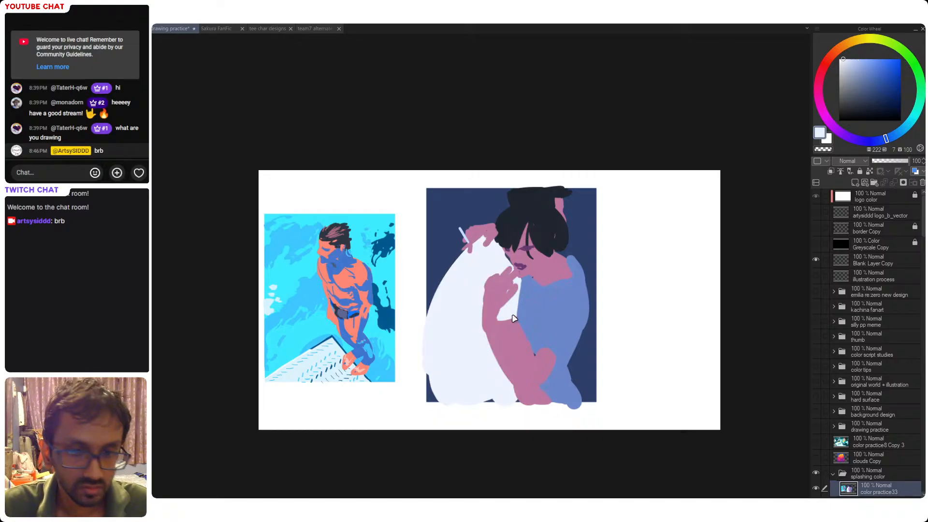
- Revert the shirt to its previous pale blue and save the file
{"action": "left_click", "coordinate": [478, 326]}
{"action": "key", "text": "ctrl+d"}
{"action": "key", "text": "ctrl+s"}
{"action": "left_click", "coordinate": [472, 327]}
{"action": "key", "text": "alt+Delete"}
{"action": "key", "text": "ctrl+d"}
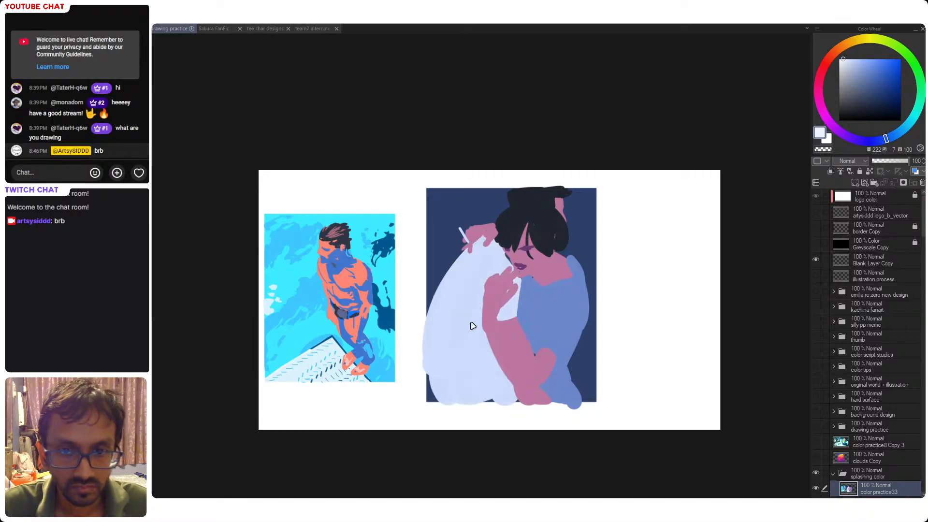
- Try filling the shirt with pale pink, hue 352, saturation 9, value 100, and coral pink at saturation 55, and undo the fills
{"action": "left_click_drag", "start_coordinate": [472, 321], "coordinate": [464, 322]}
{"action": "left_click", "coordinate": [468, 329], "text": "alt"}
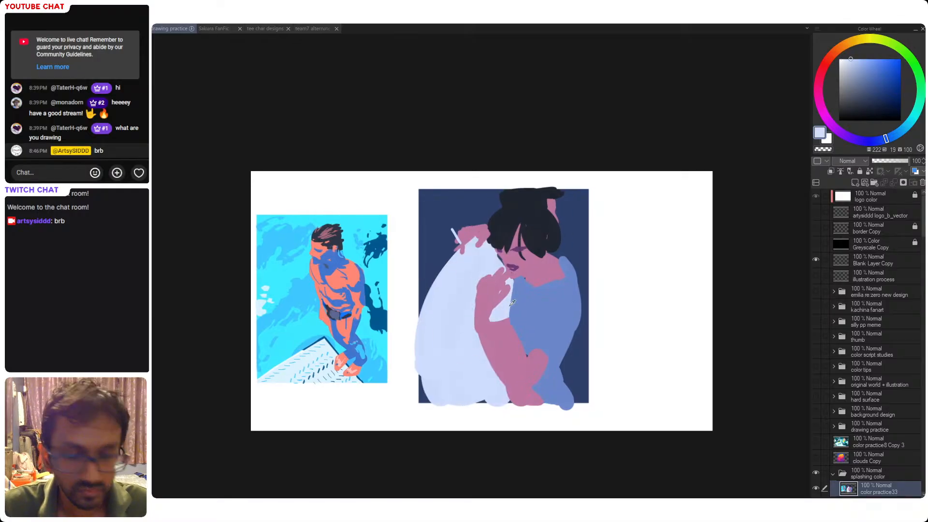
{"action": "mouse_move", "coordinate": [819, 76]}
{"action": "left_mouse_down"}
{"action": "mouse_move", "coordinate": [863, 49]}
{"action": "mouse_move", "coordinate": [846, 49]}
{"action": "left_mouse_up"}
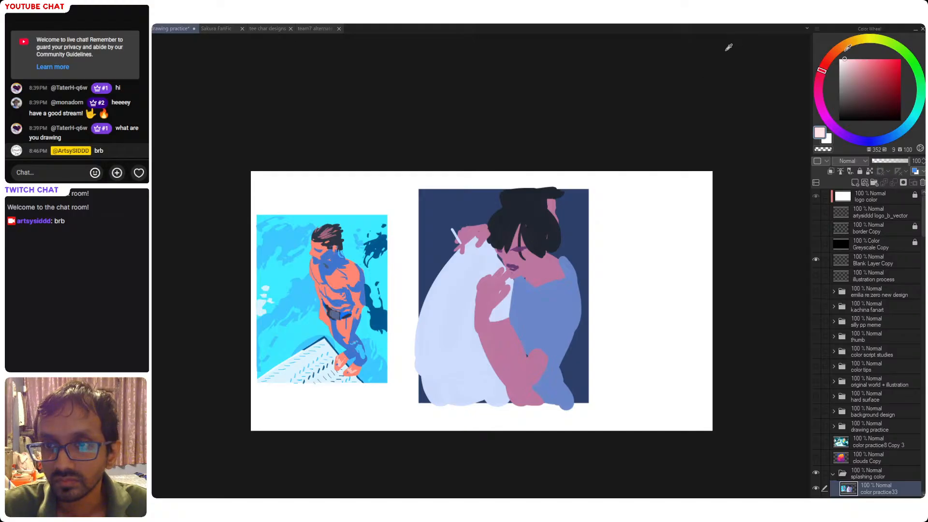
{"action": "left_click", "coordinate": [472, 286]}
{"action": "left_click", "coordinate": [505, 302]}
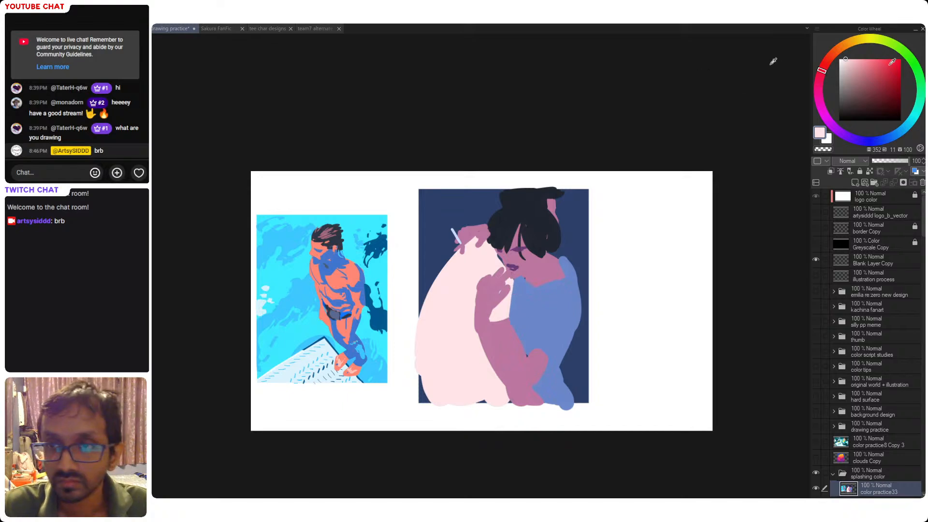
{"action": "left_click", "coordinate": [872, 59]}
{"action": "left_click", "coordinate": [480, 293]}
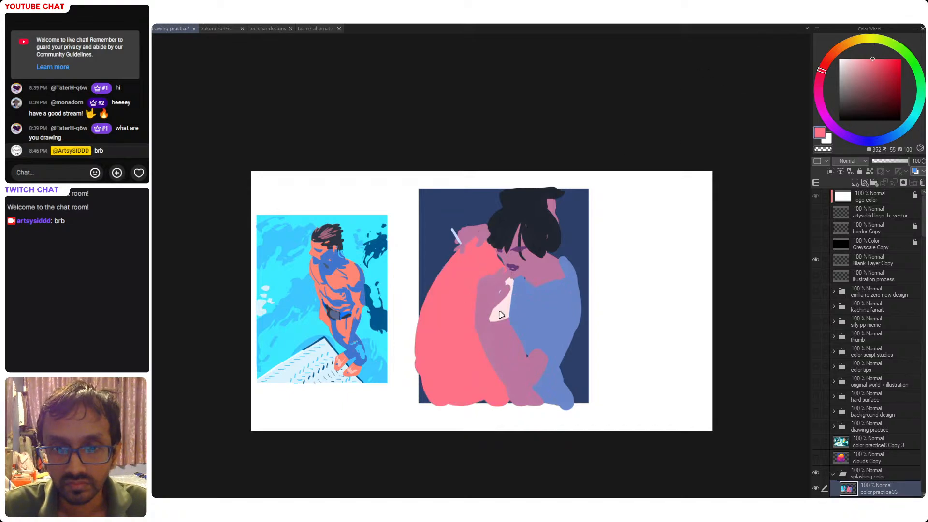
{"action": "key", "text": "ctrl+z"}
{"action": "key", "text": "ctrl+z"}
{"action": "key", "text": "ctrl+z"}
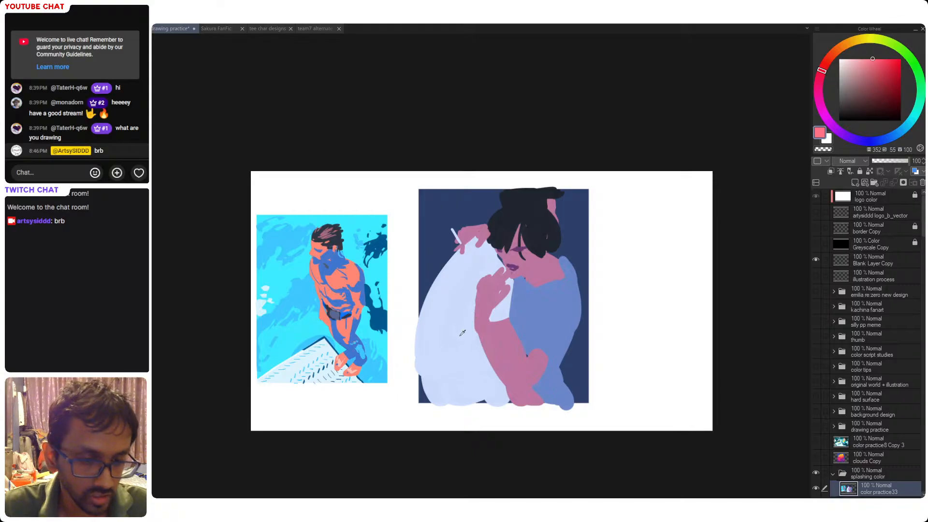
- Fill the pale shirt with light pink, hue 352, saturation 12, value 100
{"action": "left_click", "coordinate": [461, 334], "text": "alt"}
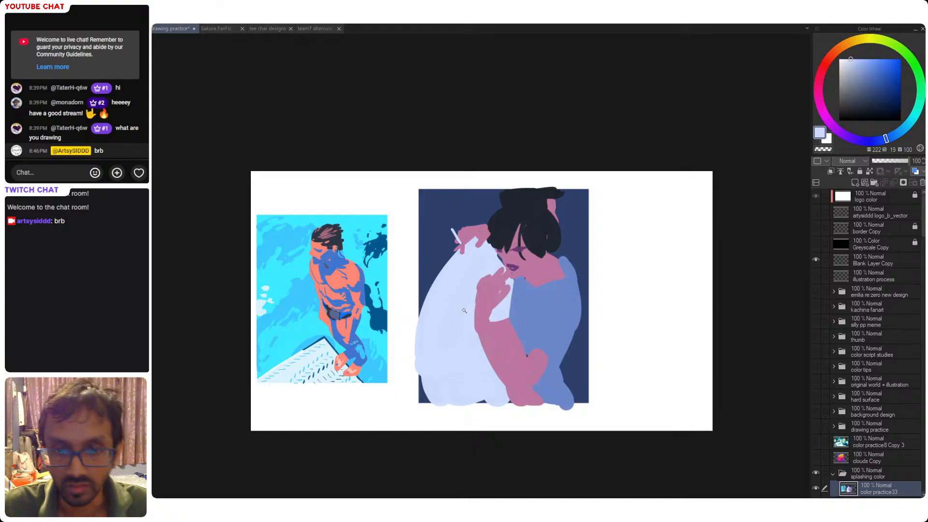
{"action": "left_click", "coordinate": [820, 70]}
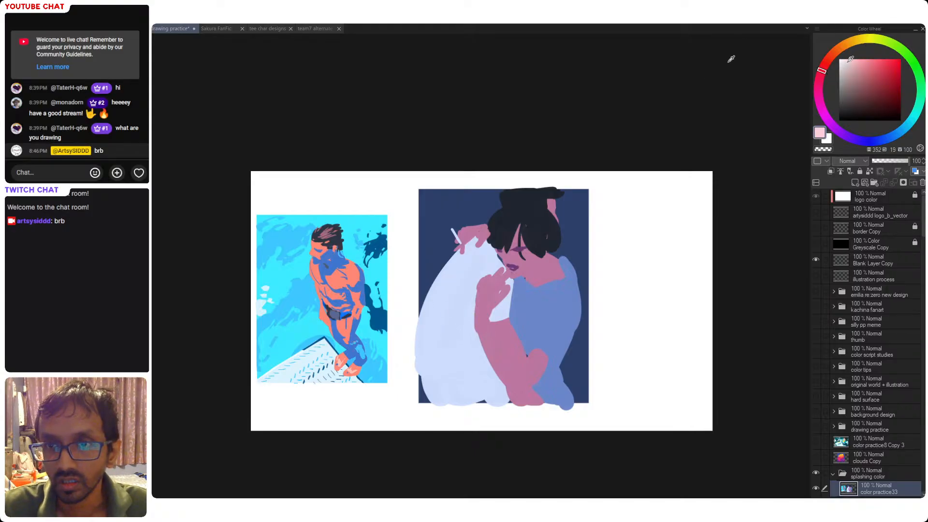
{"action": "left_click_drag", "start_coordinate": [848, 61], "coordinate": [845, 55]}
{"action": "key", "text": "alt+BackSpace"}
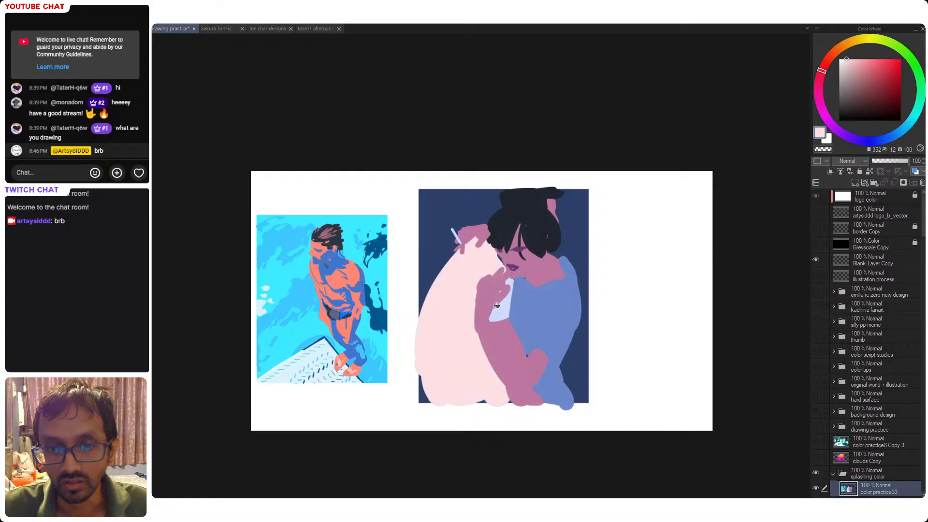
- Try the blue garment in salmon, hue 355, saturation 45, value 80, replace it with dusty pink, saturation 27, value 82, and save the file
{"action": "left_click", "coordinate": [539, 317], "text": "alt"}
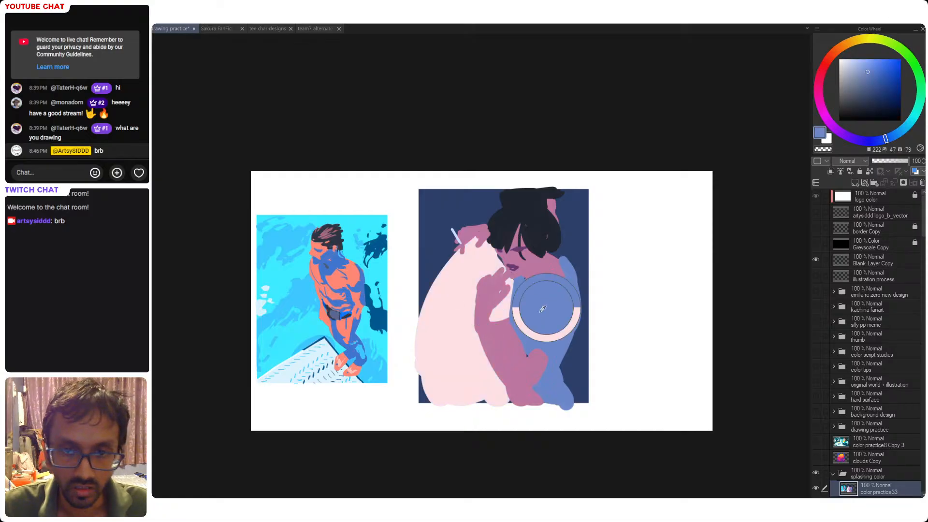
{"action": "left_click", "coordinate": [843, 135]}
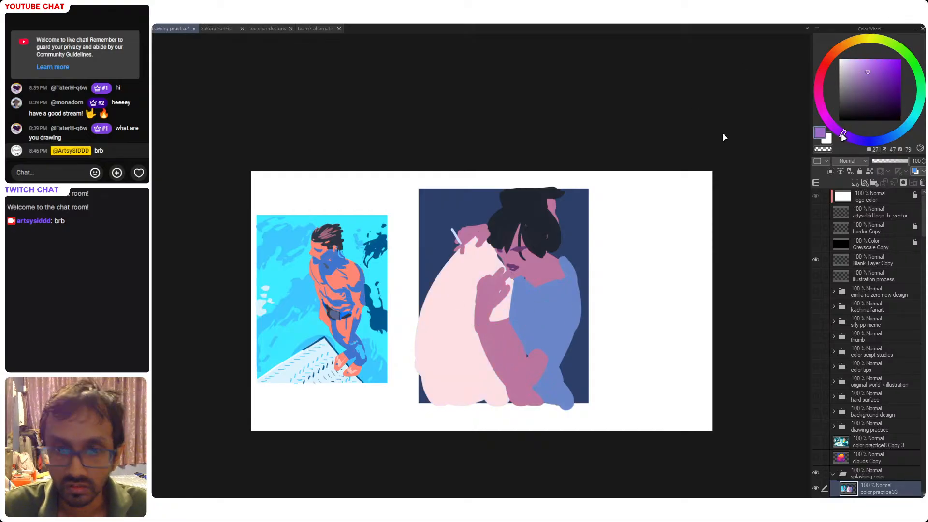
{"action": "mouse_move", "coordinate": [843, 135]}
{"action": "left_mouse_down"}
{"action": "mouse_move", "coordinate": [816, 71]}
{"action": "mouse_move", "coordinate": [866, 72]}
{"action": "left_mouse_up"}
{"action": "left_click", "coordinate": [863, 63]}
{"action": "left_click", "coordinate": [554, 309]}
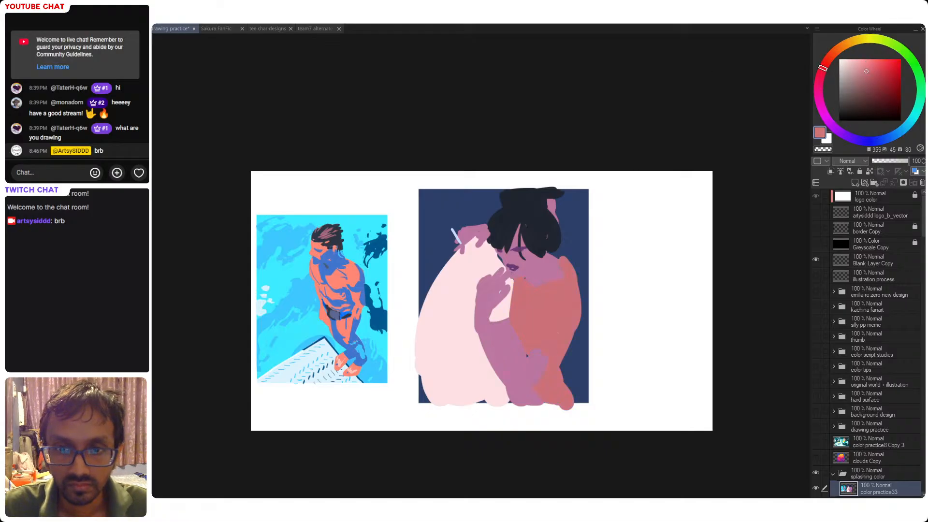
{"action": "key", "text": "ctrl+z"}
{"action": "left_click", "coordinate": [855, 70]}
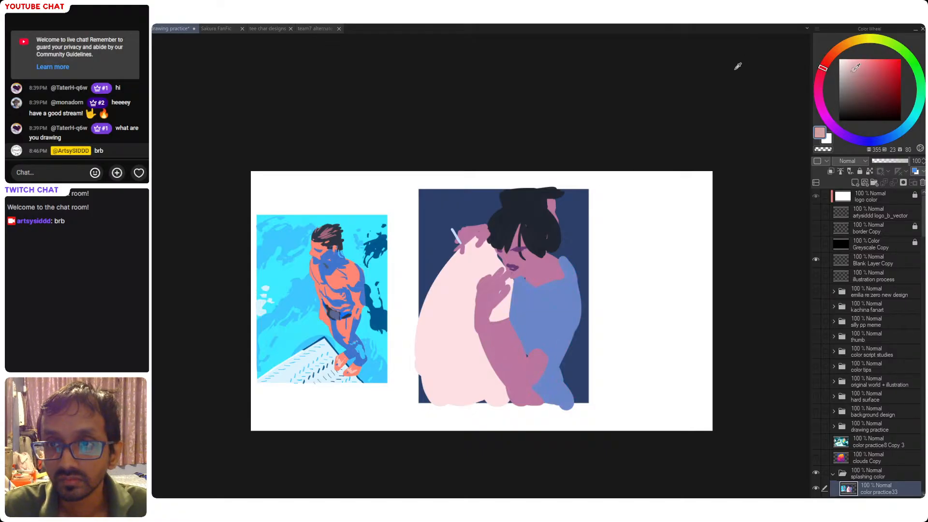
{"action": "left_click", "coordinate": [540, 318]}
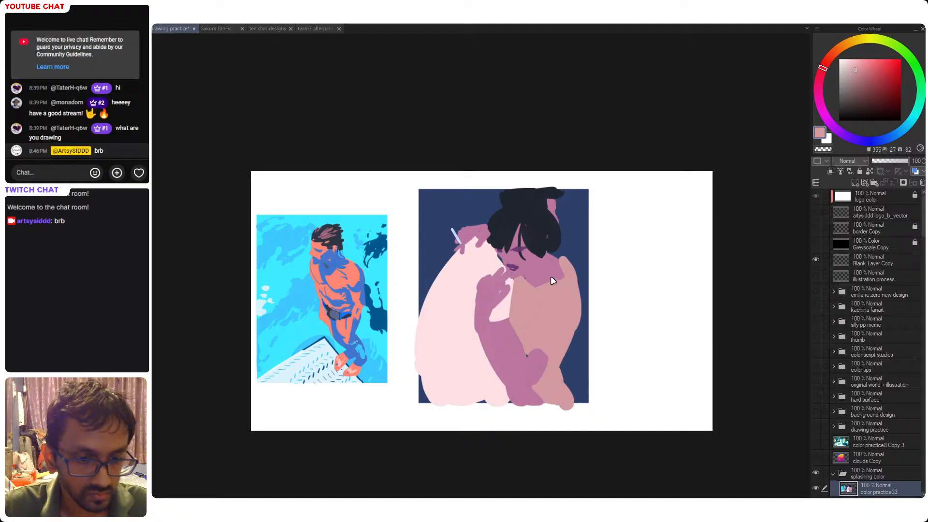
{"action": "key", "text": "ctrl+s"}
- Undo the pink fills on the garment and shirt to restore their blue colours, and save the file
{"action": "left_click_drag", "start_coordinate": [543, 291], "coordinate": [570, 304]}
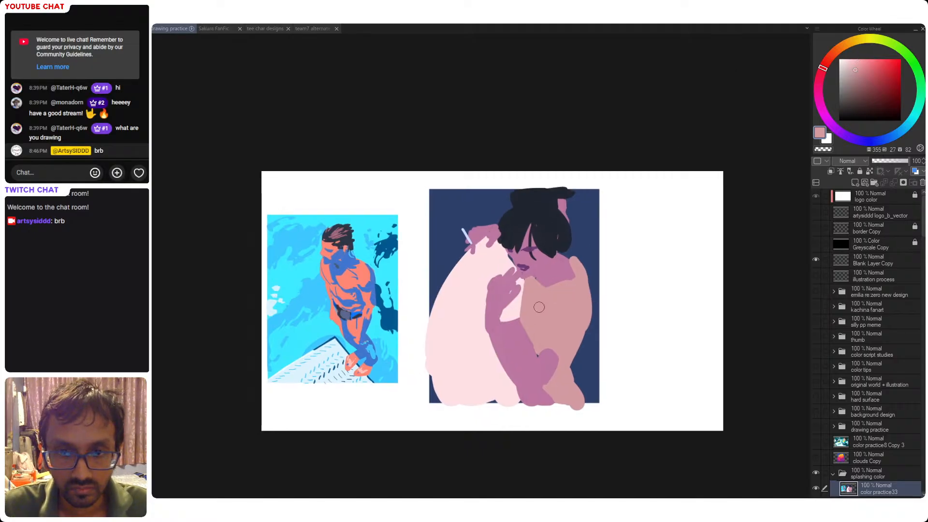
{"action": "left_click", "coordinate": [849, 59]}
{"action": "key", "text": "ctrl+z"}
{"action": "key", "text": "ctrl+z"}
{"action": "key", "text": "ctrl+z"}
{"action": "key", "text": "ctrl+z"}
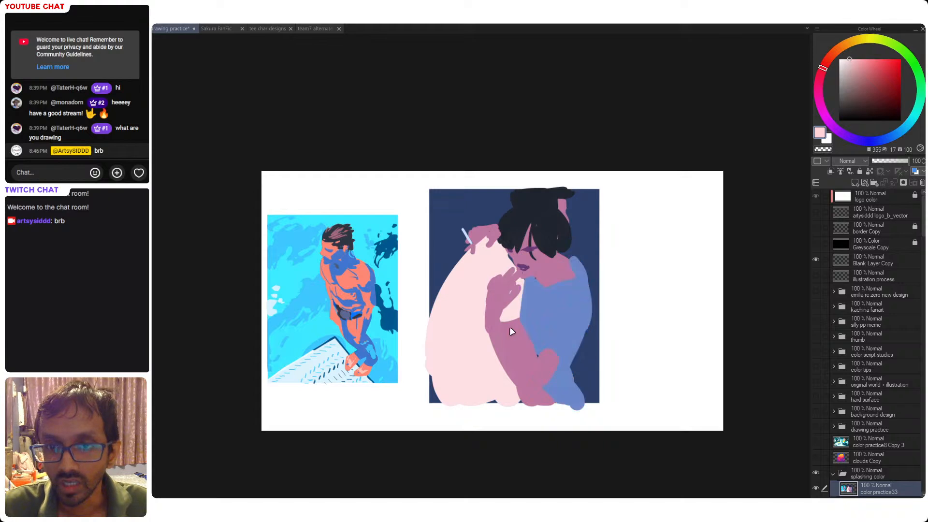
{"action": "key", "text": "ctrl+d"}
{"action": "key", "text": "ctrl+s"}
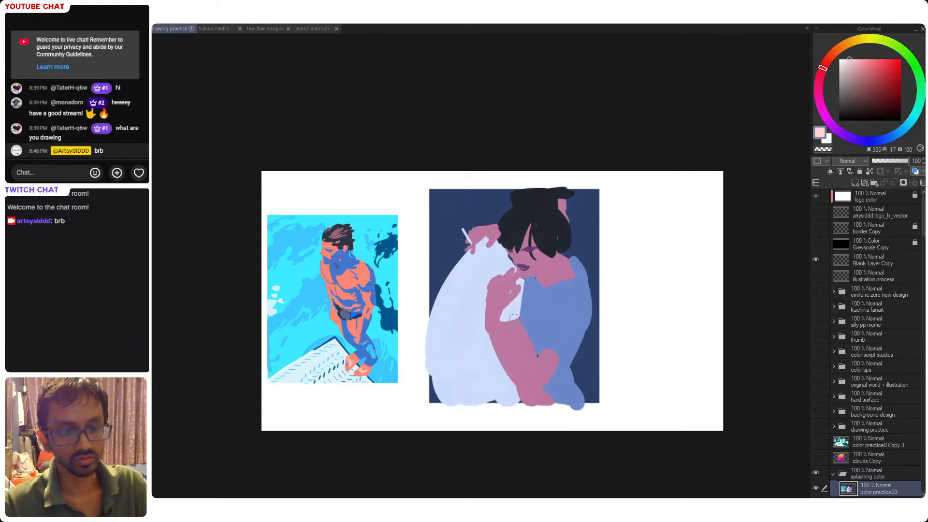
- Fill the navy background areas around the hunched figure with darker navy, hue 222, saturation 41, value 25
{"action": "left_click_drag", "start_coordinate": [511, 283], "coordinate": [530, 305]}
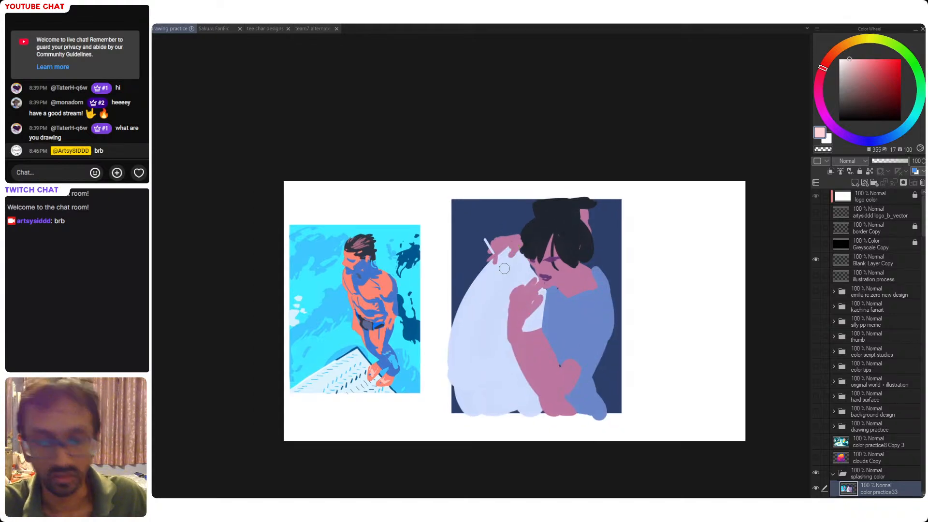
{"action": "left_click", "coordinate": [466, 271]}
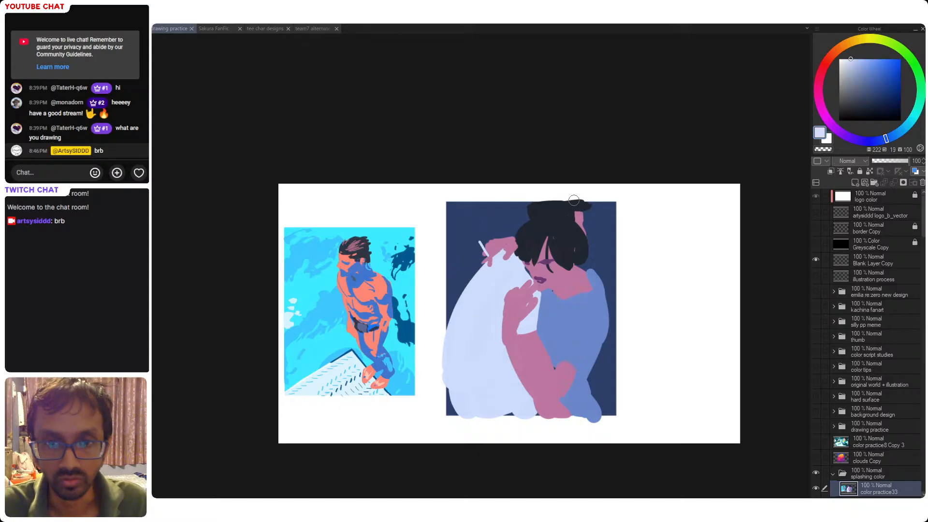
{"action": "left_click", "coordinate": [746, 104]}
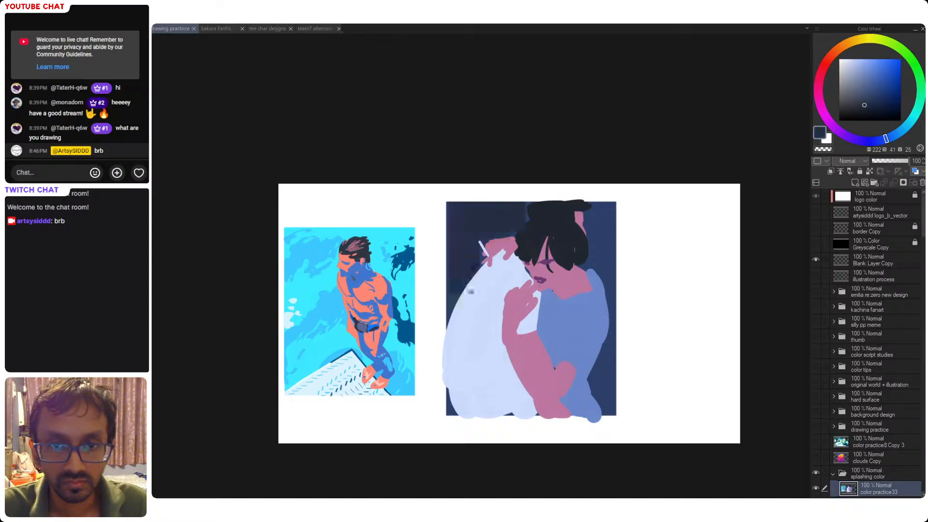
{"action": "left_click", "coordinate": [500, 241]}
{"action": "left_click", "coordinate": [601, 246]}
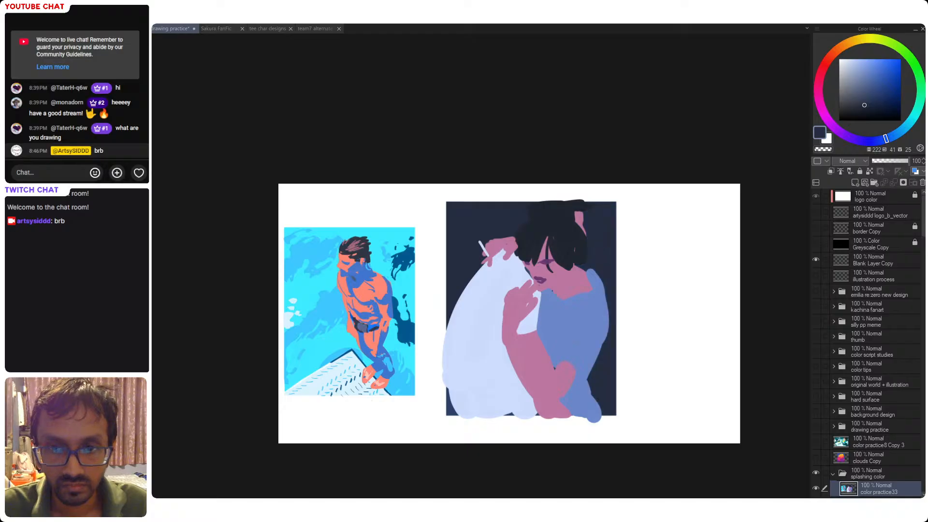
- Select the pale shirt and paint light blue shading, hue 222, saturation 45, value 100, along the back edge and hem
{"action": "left_click", "coordinate": [470, 268], "text": "alt"}
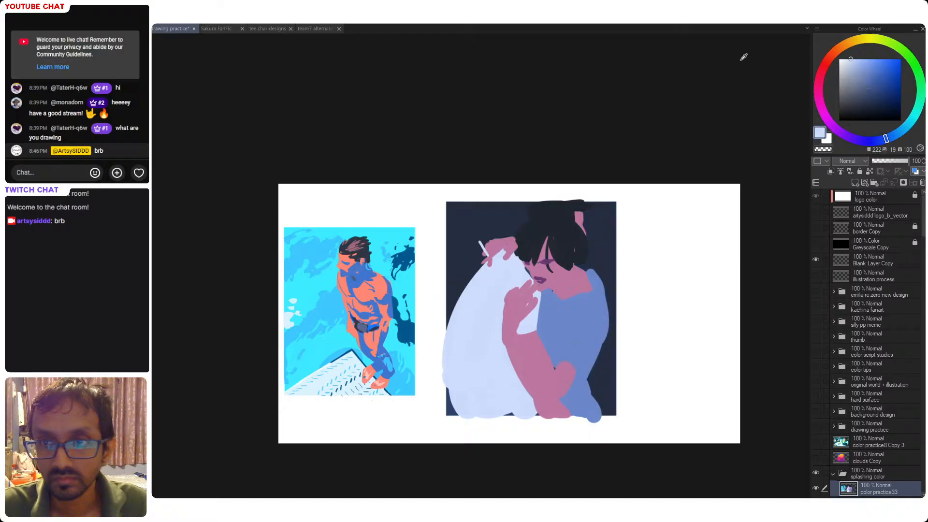
{"action": "key", "text": "w"}
{"action": "left_click", "coordinate": [482, 305]}
{"action": "key", "text": "b"}
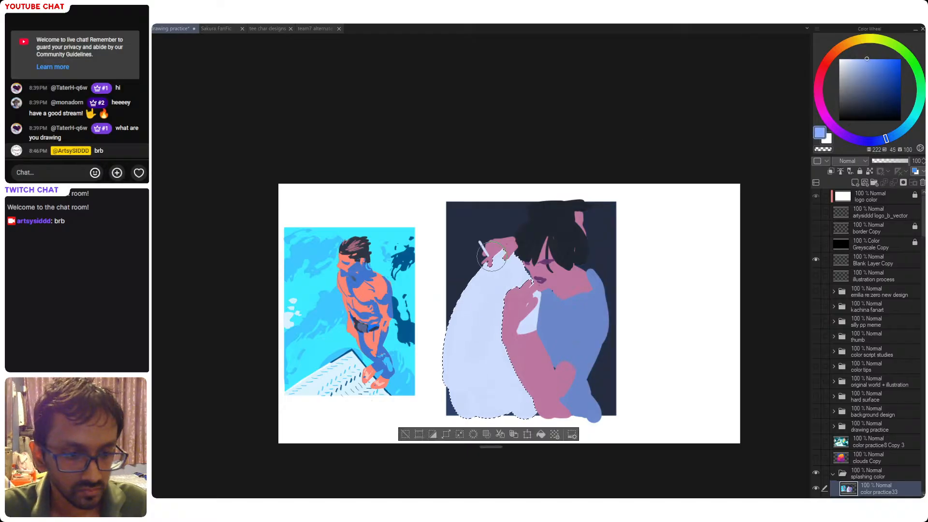
{"action": "mouse_move", "coordinate": [503, 246]}
{"action": "left_mouse_down"}
{"action": "mouse_move", "coordinate": [446, 387]}
{"action": "mouse_move", "coordinate": [456, 420]}
{"action": "left_mouse_up"}
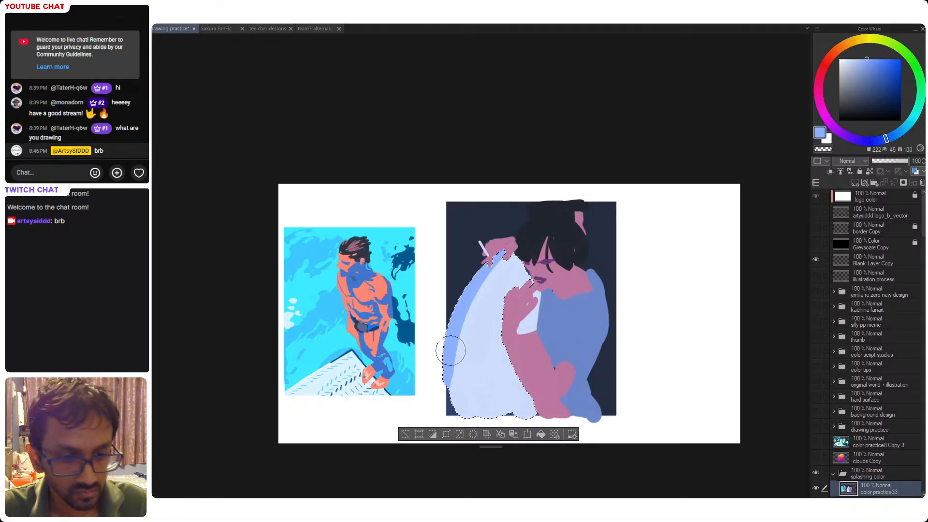
{"action": "mouse_move", "coordinate": [483, 460]}
{"action": "left_mouse_down"}
{"action": "mouse_move", "coordinate": [486, 402]}
{"action": "mouse_move", "coordinate": [457, 391]}
{"action": "mouse_move", "coordinate": [498, 406]}
{"action": "mouse_move", "coordinate": [521, 386]}
{"action": "mouse_move", "coordinate": [478, 410]}
{"action": "mouse_move", "coordinate": [458, 405]}
{"action": "mouse_move", "coordinate": [513, 405]}
{"action": "mouse_move", "coordinate": [464, 403]}
{"action": "mouse_move", "coordinate": [500, 396]}
{"action": "mouse_move", "coordinate": [511, 404]}
{"action": "mouse_move", "coordinate": [505, 415]}
{"action": "mouse_move", "coordinate": [544, 414]}
{"action": "left_mouse_up"}
{"action": "key", "text": "ctrl+d"}
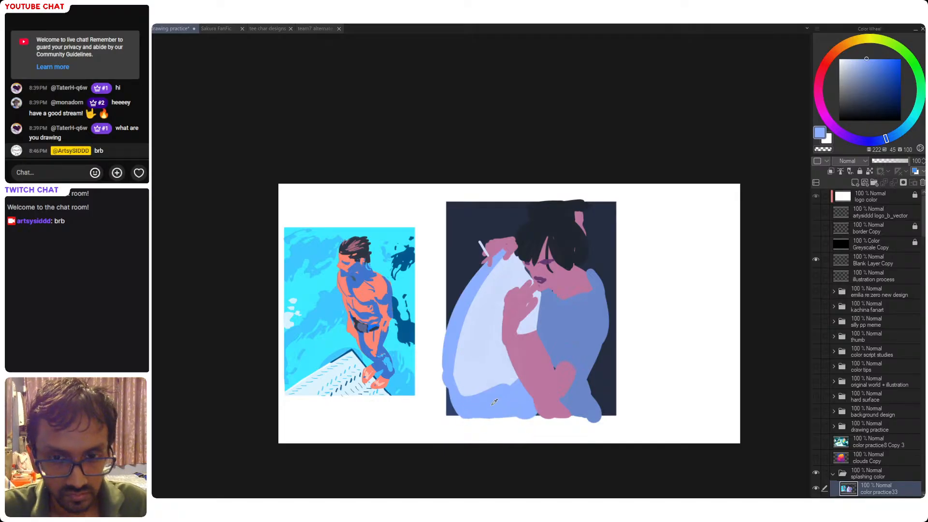
- Paint light blue fold lines across the pale shirt beside the forearm and above the hem, redoing the upper fold strokes
{"action": "left_click", "coordinate": [473, 404], "text": "alt"}
{"action": "left_click", "coordinate": [472, 406], "text": "alt"}
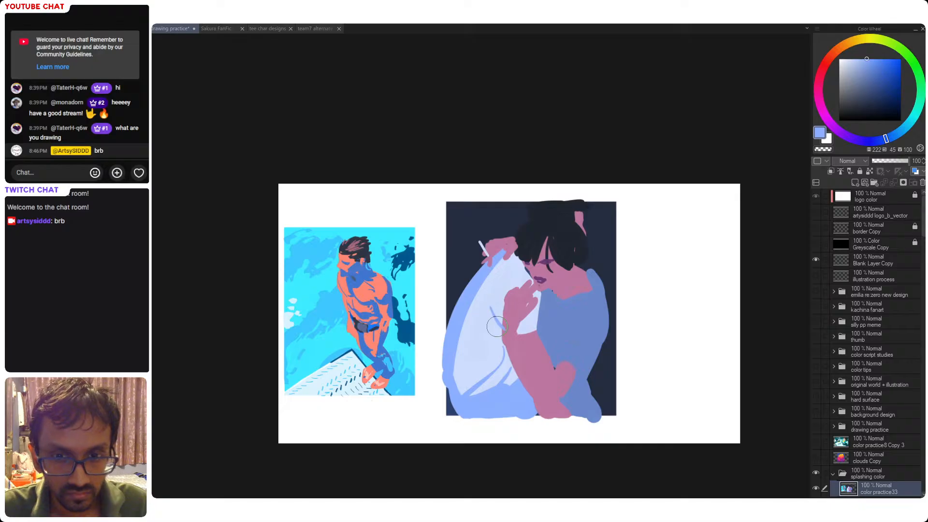
{"action": "left_click_drag", "start_coordinate": [489, 304], "coordinate": [502, 331]}
{"action": "key", "text": "ctrl+z"}
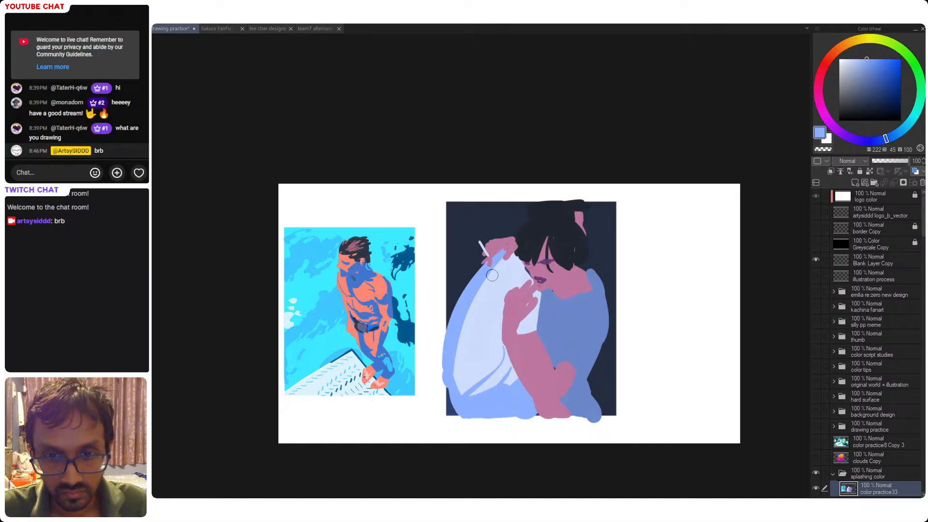
{"action": "left_click_drag", "start_coordinate": [492, 275], "coordinate": [501, 327]}
{"action": "key", "text": "ctrl+z"}
{"action": "mouse_move", "coordinate": [485, 285]}
{"action": "left_mouse_down"}
{"action": "mouse_move", "coordinate": [500, 339]}
{"action": "mouse_move", "coordinate": [481, 297]}
{"action": "mouse_move", "coordinate": [494, 333]}
{"action": "mouse_move", "coordinate": [481, 325]}
{"action": "mouse_move", "coordinate": [501, 332]}
{"action": "left_mouse_up"}
{"action": "key", "text": "ctrl+z"}
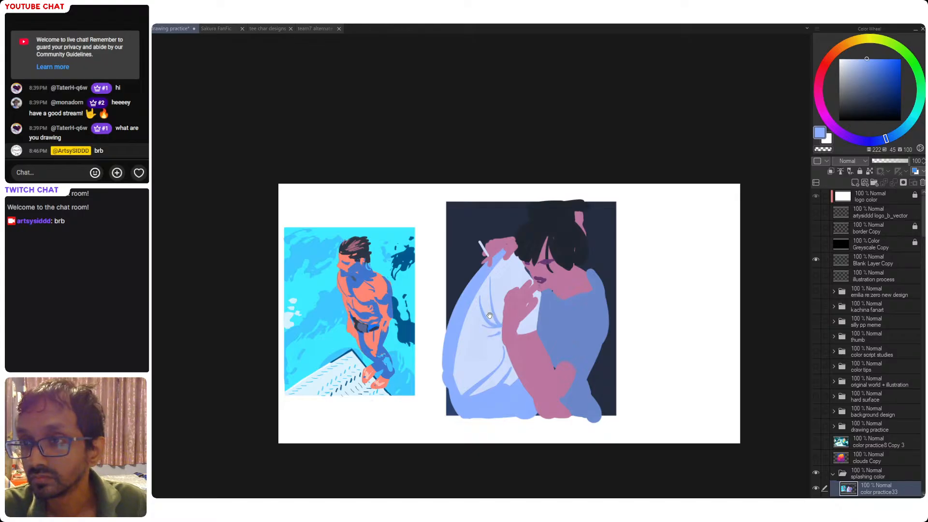
{"action": "scroll", "coordinate": [495, 326], "scroll_direction": "right", "scroll_amount": 1}
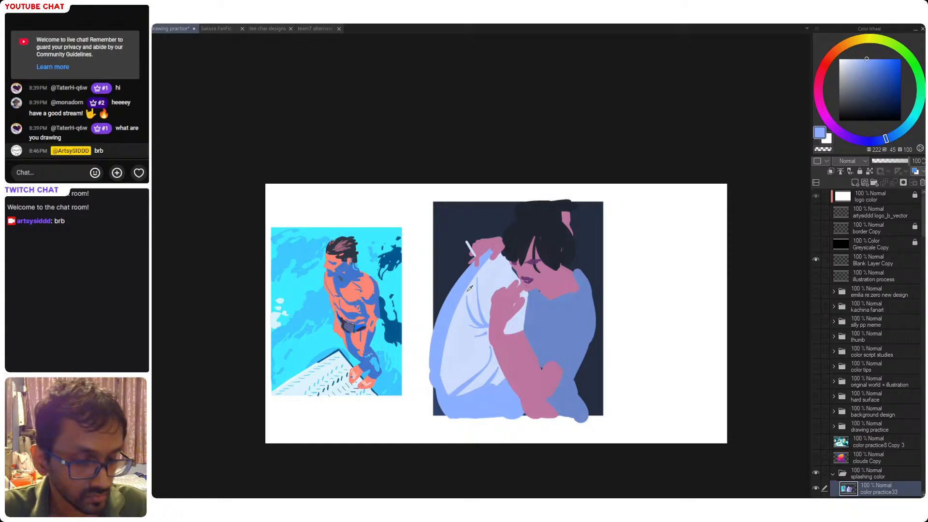
- Trim the inner edge of the shirt's upper back shading with pale blue, hue 222, saturation 19, value 99
{"action": "left_click", "coordinate": [464, 306], "text": "alt"}
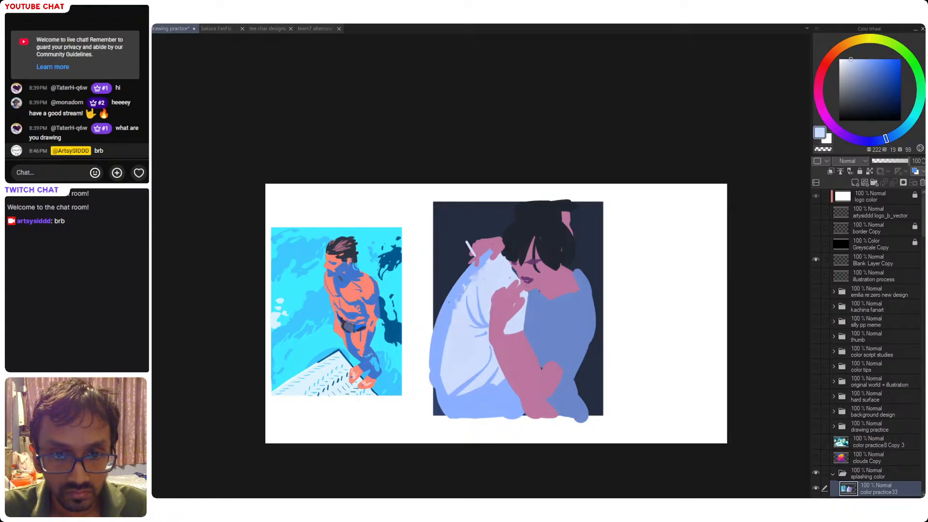
{"action": "left_click_drag", "start_coordinate": [455, 303], "coordinate": [451, 340]}
{"action": "key", "text": "ctrl+z"}
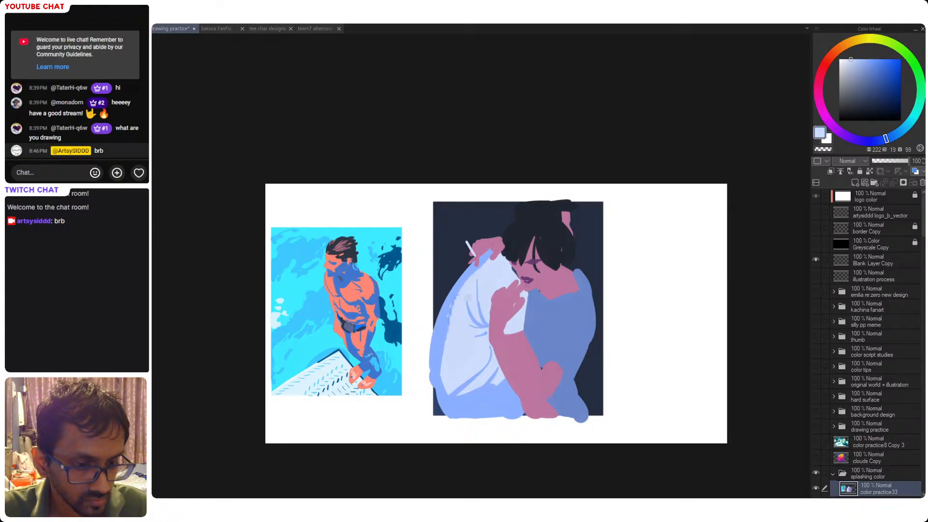
{"action": "key", "text": "]"}
{"action": "left_click_drag", "start_coordinate": [474, 277], "coordinate": [455, 325]}
{"action": "key", "text": "ctrl+z"}
{"action": "key", "text": "ctrl+z"}
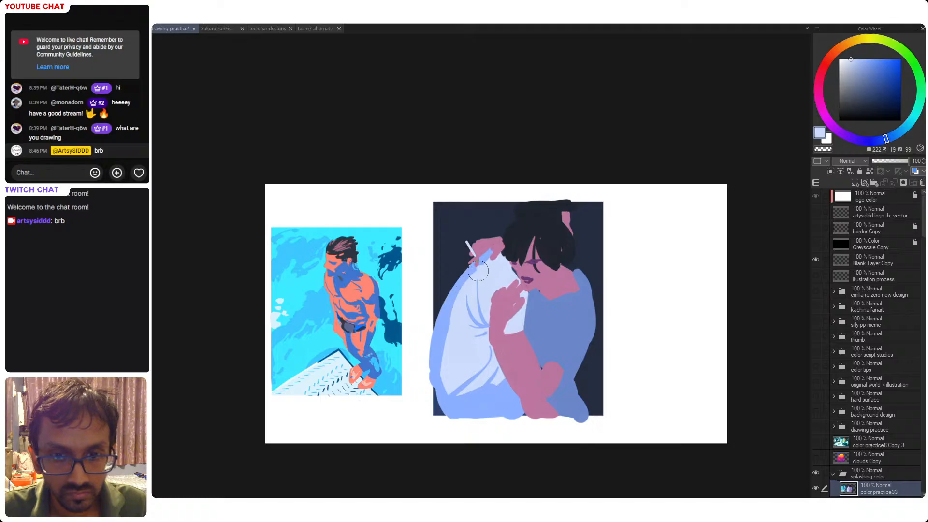
{"action": "left_click_drag", "start_coordinate": [478, 270], "coordinate": [457, 323]}
- Add curved light blue fold lines to the lower back of the shirt, sampling its shading and pale colours
{"action": "left_click", "coordinate": [442, 339], "text": "alt"}
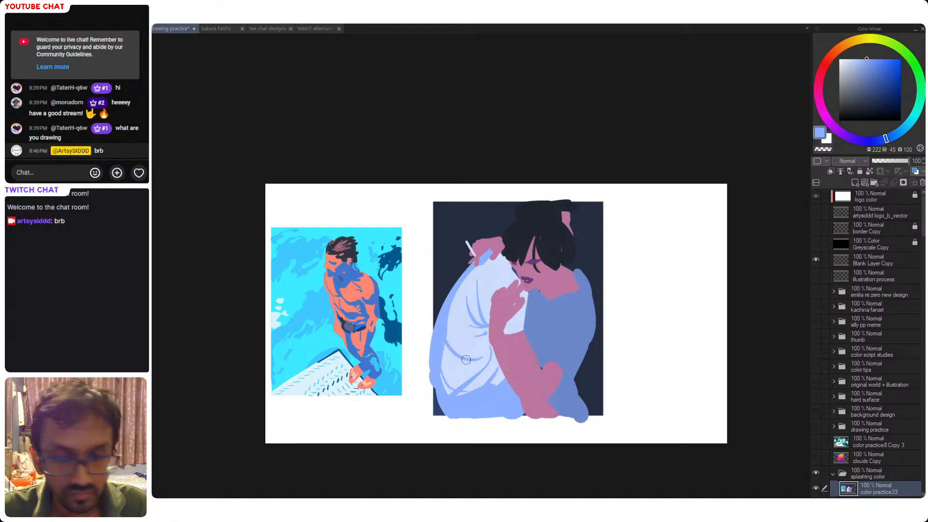
{"action": "left_click", "coordinate": [473, 387], "text": "alt"}
{"action": "left_click_drag", "start_coordinate": [458, 398], "coordinate": [461, 393]}
{"action": "left_click", "coordinate": [455, 400], "text": "alt"}
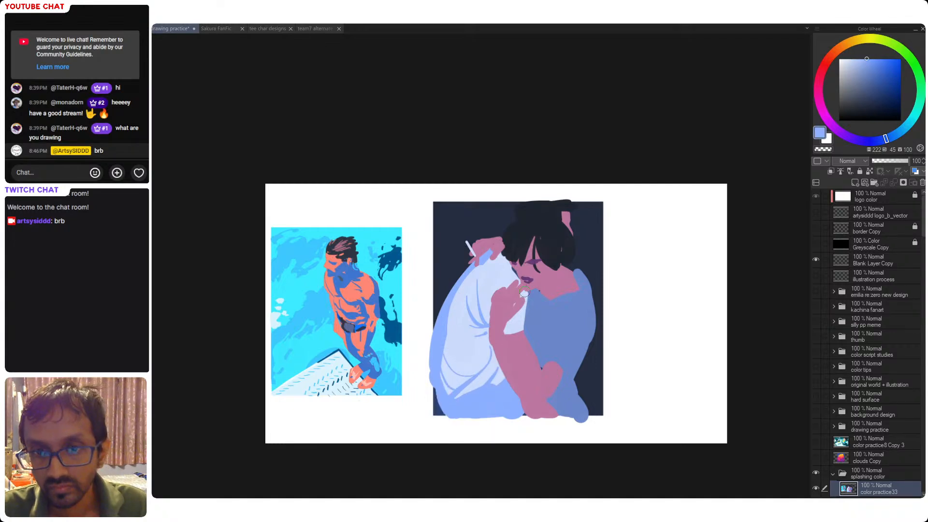
{"action": "left_click", "coordinate": [495, 285], "text": "alt"}
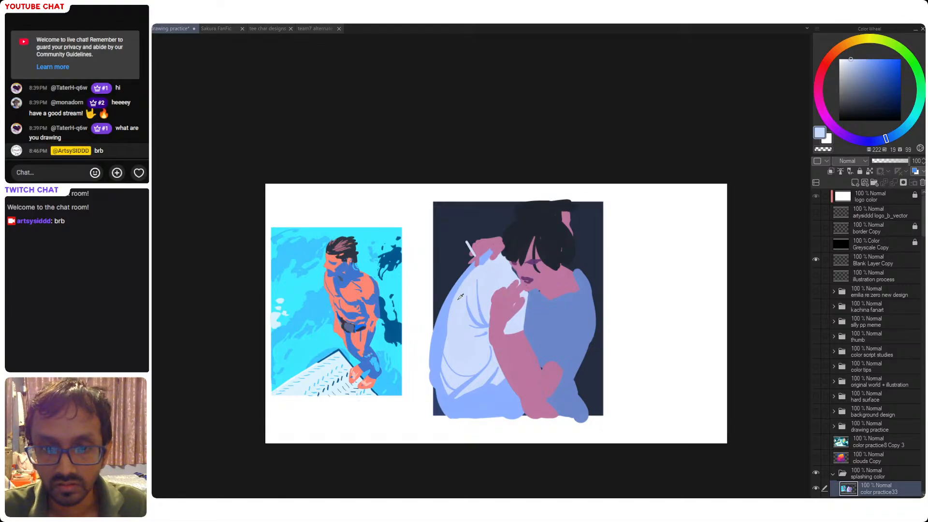
- Try the shirt's shading in bright blue, hue 222, saturation 66, value 100, and in dark slate, saturation 43, value 44
{"action": "left_click", "coordinate": [880, 58]}
{"action": "left_click_drag", "start_coordinate": [474, 263], "coordinate": [442, 327]}
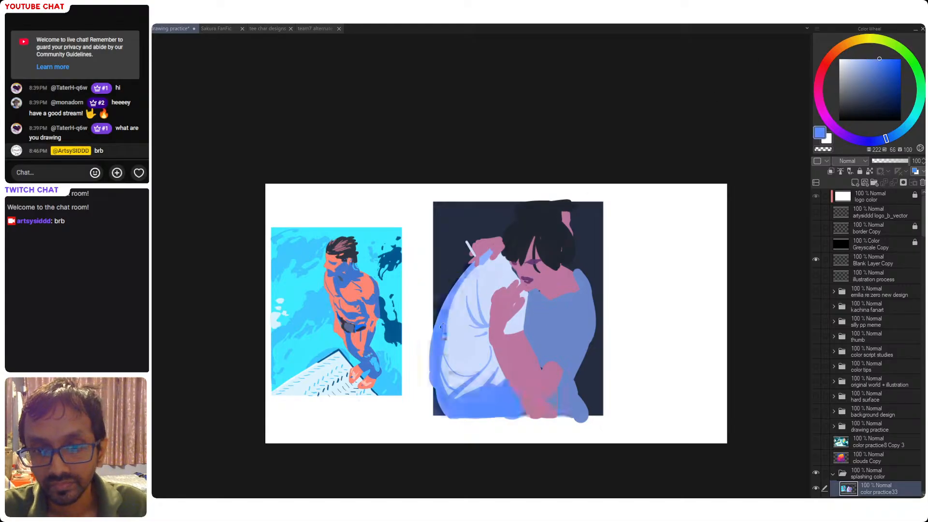
{"action": "key", "text": "ctrl+z"}
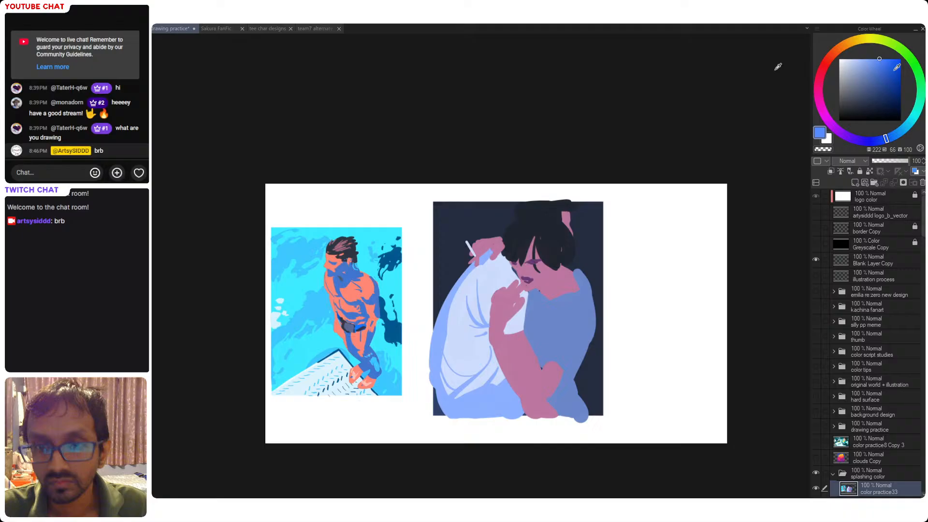
{"action": "left_click", "coordinate": [866, 93]}
{"action": "left_click", "coordinate": [443, 337]}
{"action": "left_click", "coordinate": [483, 320]}
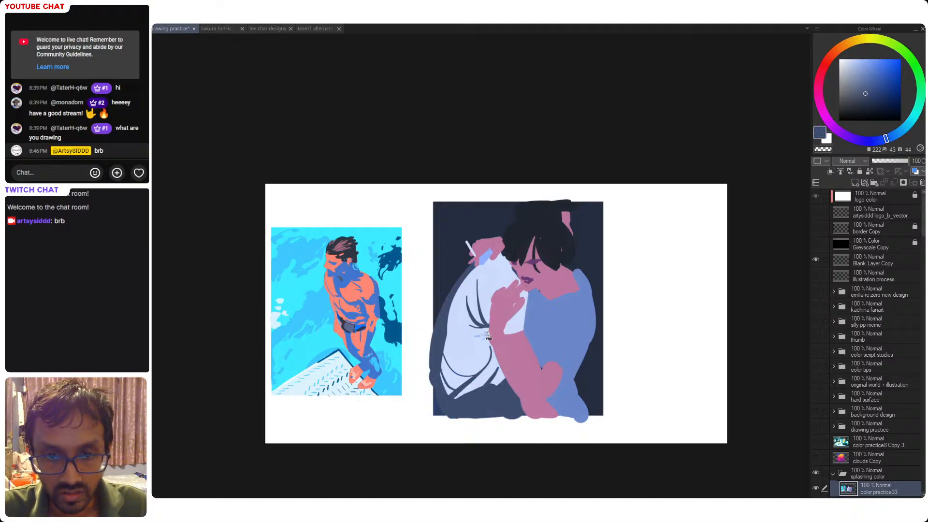
{"action": "left_click", "coordinate": [486, 331]}
{"action": "left_click_drag", "start_coordinate": [513, 357], "coordinate": [496, 355]}
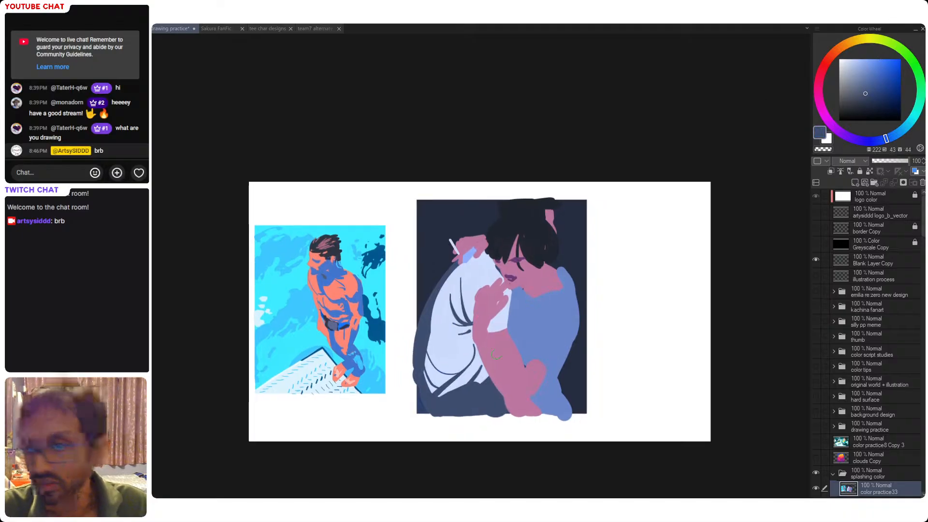
- Fill the shirt's back shading, fold lines and cuff with slate blue, hue 222, saturation 50, value 58
{"action": "left_click", "coordinate": [870, 85]}
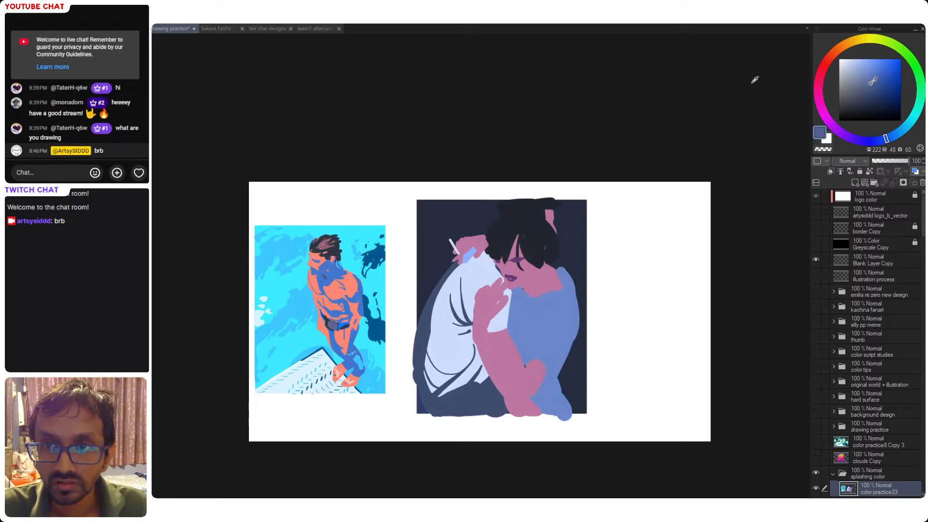
{"action": "left_click", "coordinate": [430, 328]}
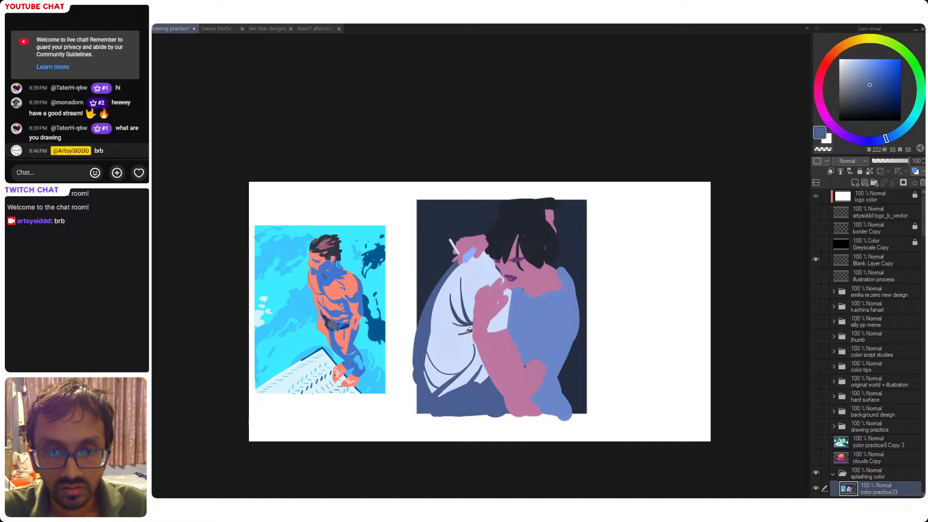
{"action": "left_click", "coordinate": [472, 319]}
{"action": "left_click", "coordinate": [471, 255]}
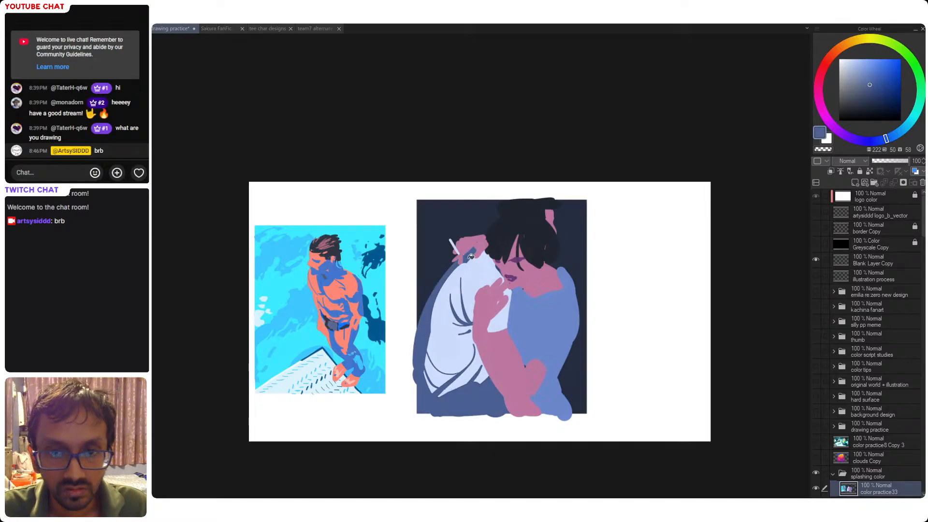
- Paint dark navy accents, hue 222, saturation 29, value 26, under the chin and beside the raised hand
{"action": "left_click_drag", "start_coordinate": [509, 344], "coordinate": [500, 343]}
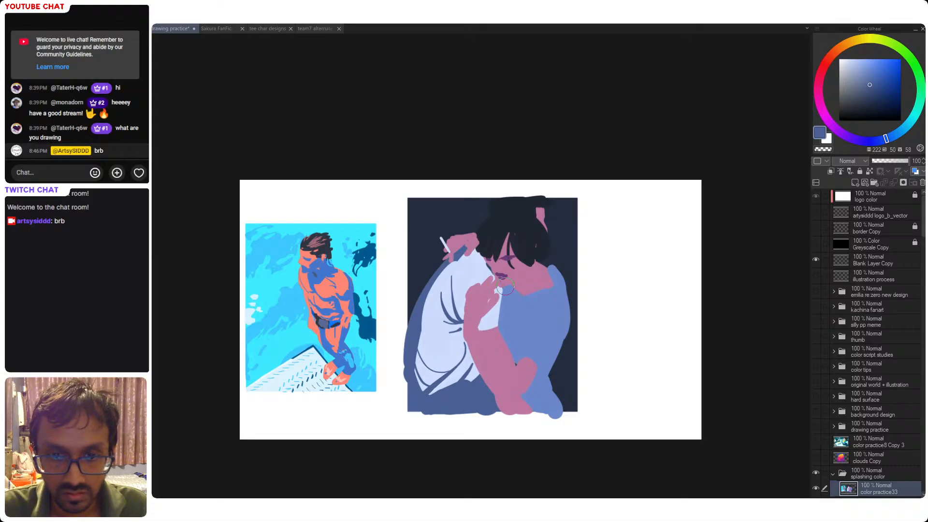
{"action": "left_click_drag", "start_coordinate": [506, 286], "coordinate": [506, 300]}
{"action": "key", "text": "ctrl+z"}
{"action": "left_click_drag", "start_coordinate": [869, 95], "coordinate": [857, 105]}
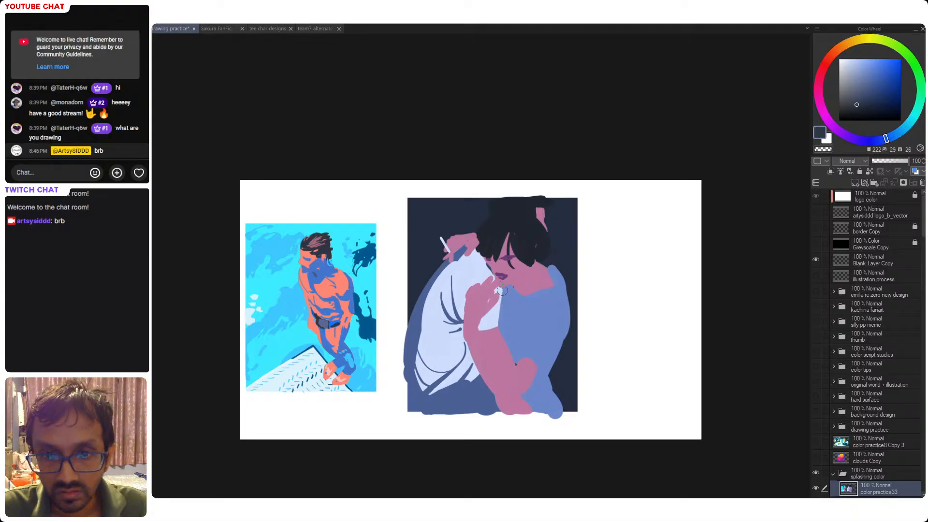
{"action": "left_click_drag", "start_coordinate": [503, 290], "coordinate": [504, 299]}
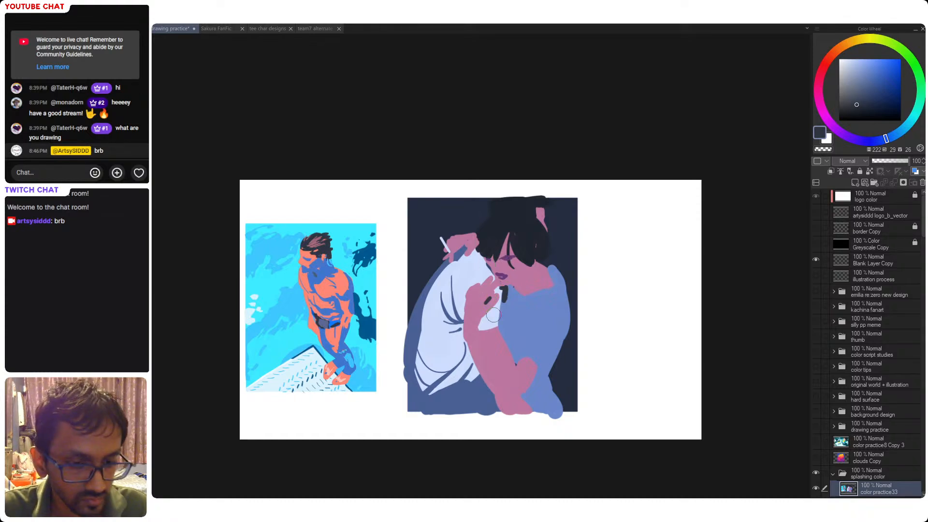
- Select the connected skin area and paint light pink, hue 325, saturation 24, value 100, over the lit face and neck
{"action": "left_click", "coordinate": [507, 269], "text": "alt"}
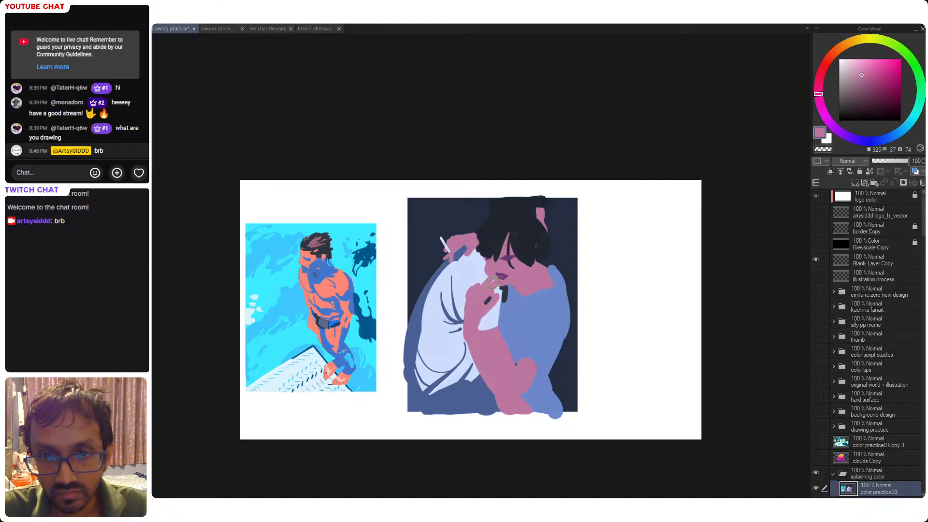
{"action": "left_click", "coordinate": [483, 269], "text": "alt"}
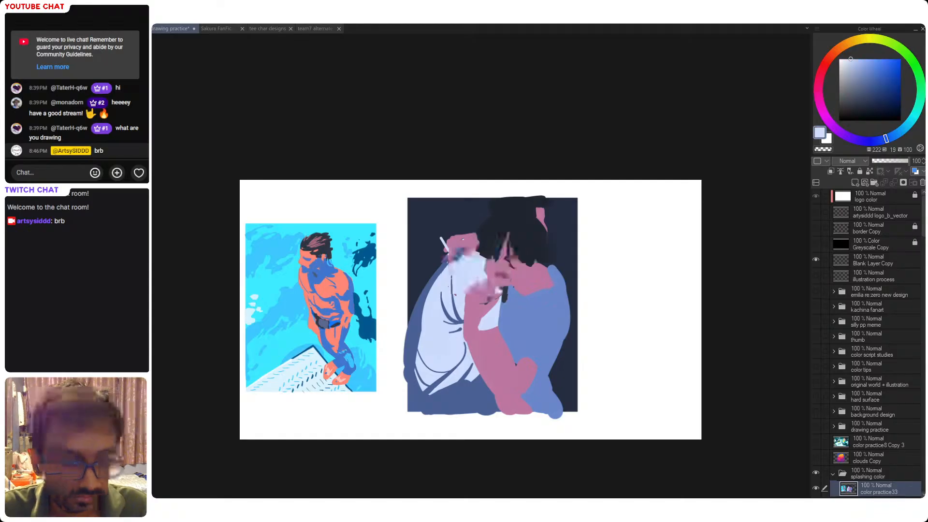
{"action": "left_click", "coordinate": [514, 268], "text": "alt"}
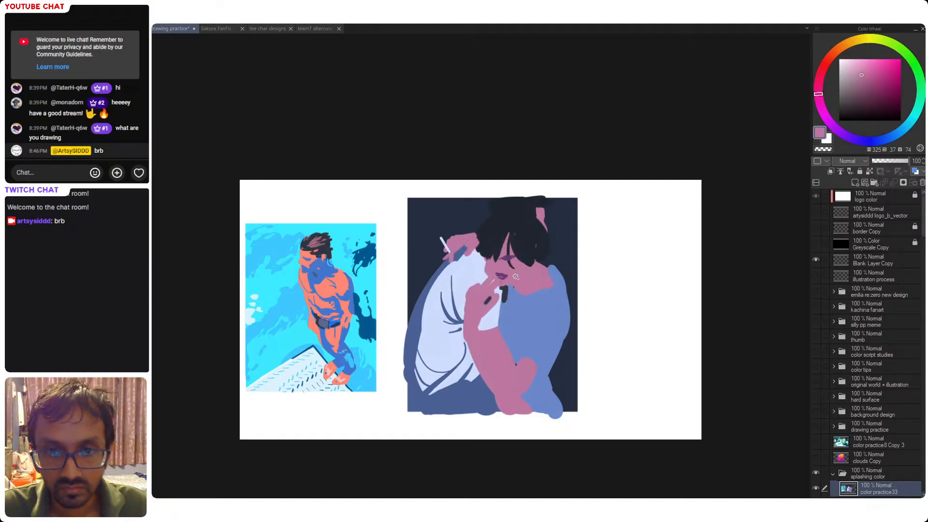
{"action": "left_click", "coordinate": [516, 276]}
{"action": "left_click", "coordinate": [846, 59]}
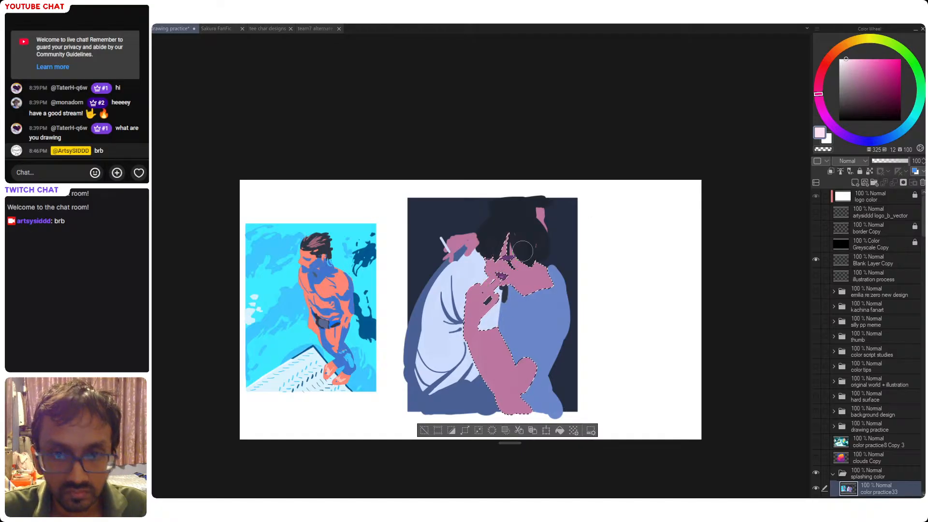
{"action": "left_click", "coordinate": [854, 59]}
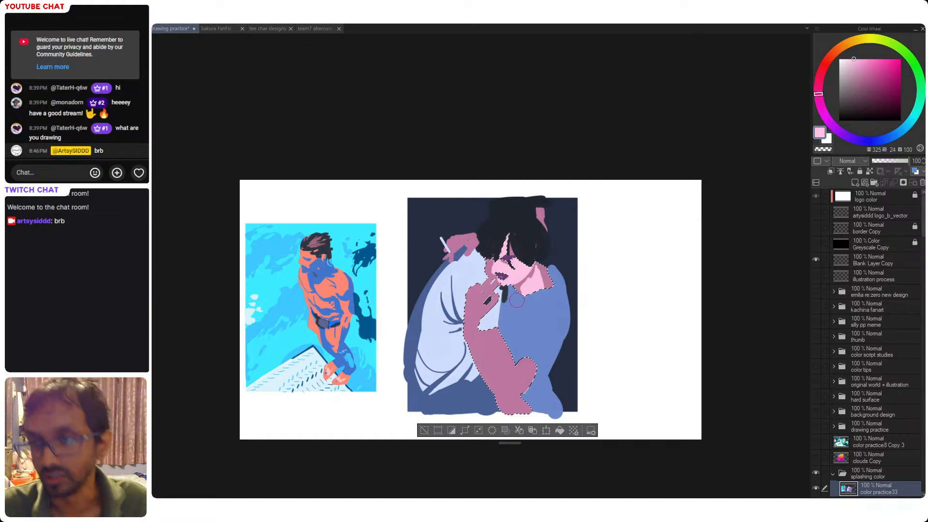
{"action": "key", "text": "ctrl+d"}
- Try a darker mauve fill on the arm and hand, hue 325, saturation 37, value 57
{"action": "left_click_drag", "start_coordinate": [515, 296], "coordinate": [508, 289]}
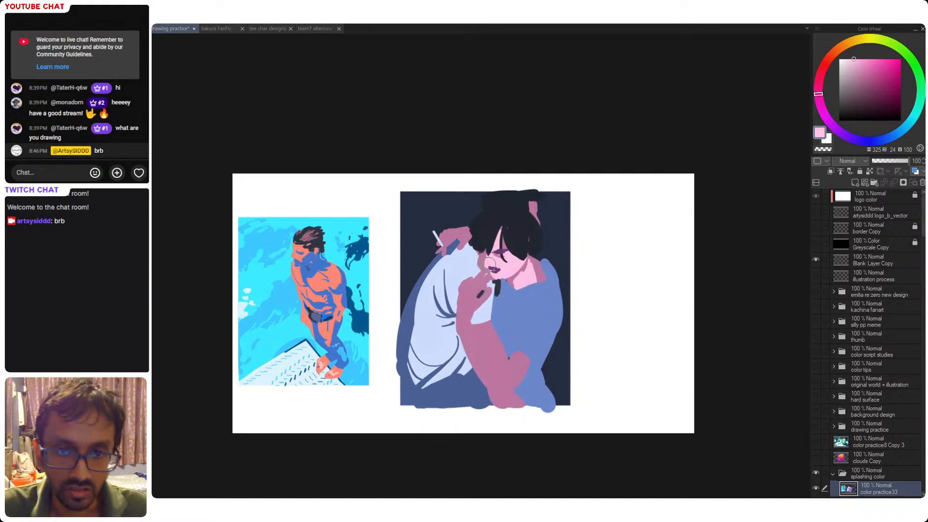
{"action": "left_click", "coordinate": [534, 209], "text": "alt"}
{"action": "left_click_drag", "start_coordinate": [867, 82], "coordinate": [862, 86]}
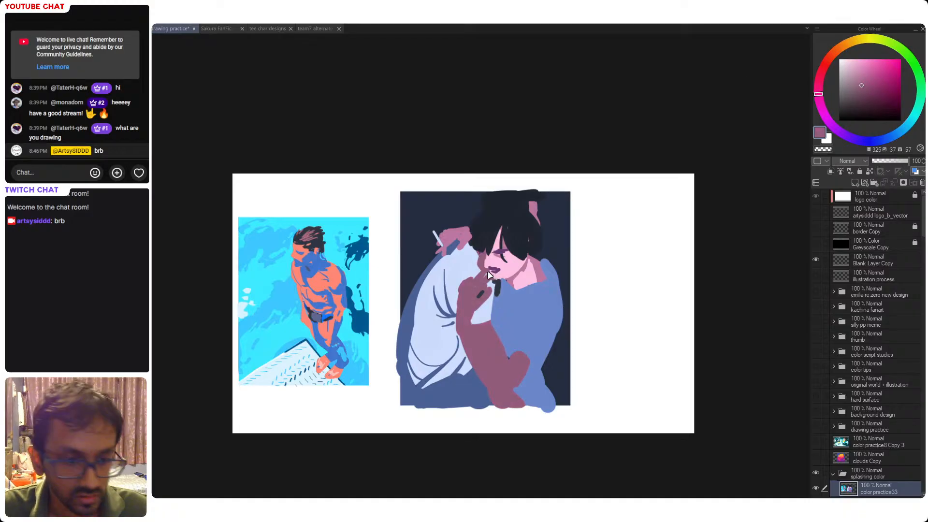
- Select the arm's mauve area and paint the lit forearm and hand light pink, hue 326, saturation 24, value 100
{"action": "left_click", "coordinate": [525, 273], "text": "alt"}
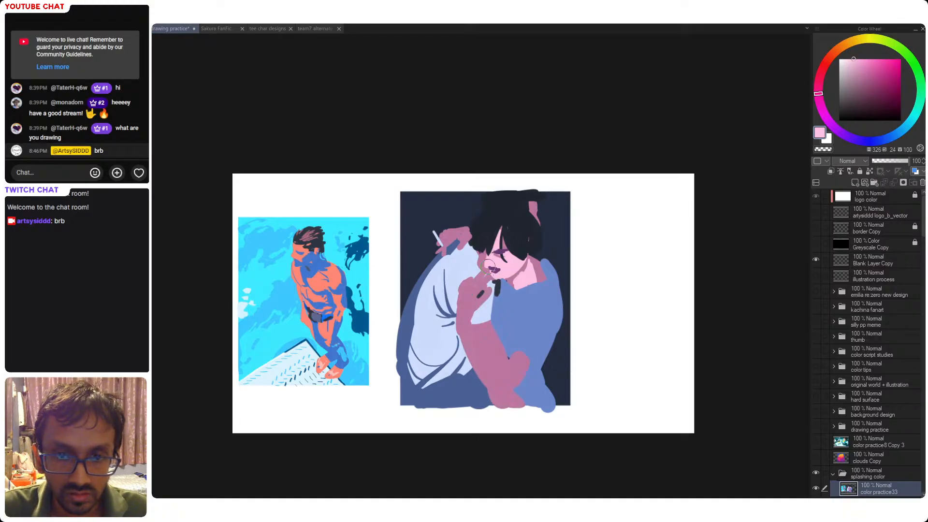
{"action": "left_click", "coordinate": [478, 322]}
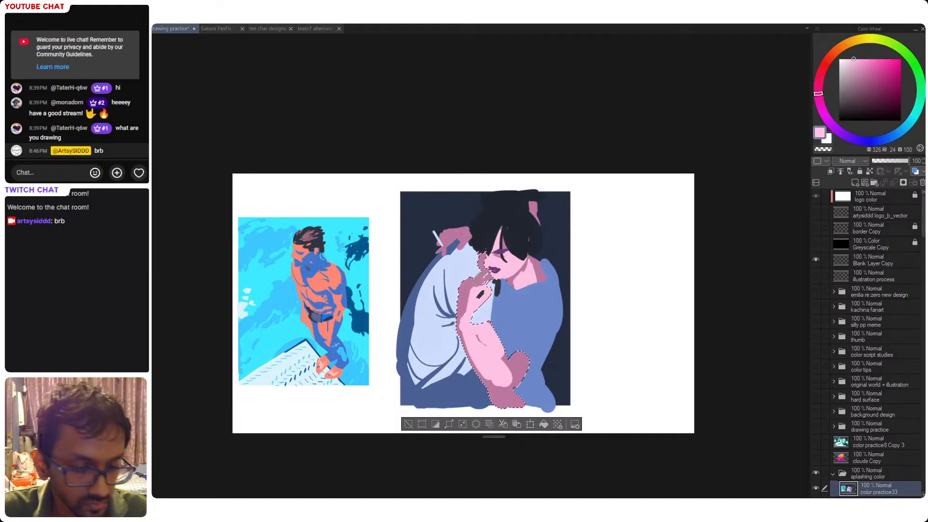
- Deselect and refine the collar below the chin with pale blue, saturation 19, value 100, and dark navy, saturation 29, value 25, and save
{"action": "left_click", "coordinate": [497, 288], "text": "alt"}
{"action": "key", "text": "ctrl+d"}
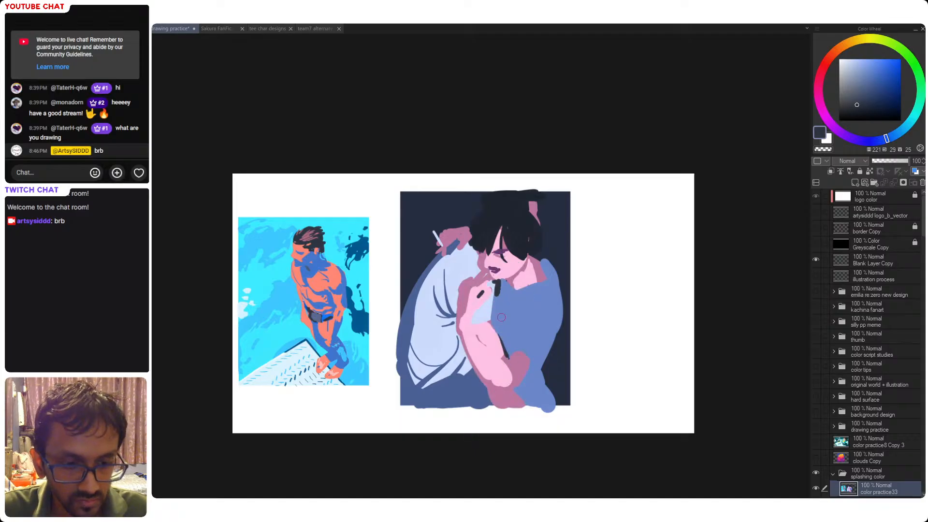
{"action": "left_click", "coordinate": [494, 290], "text": "alt"}
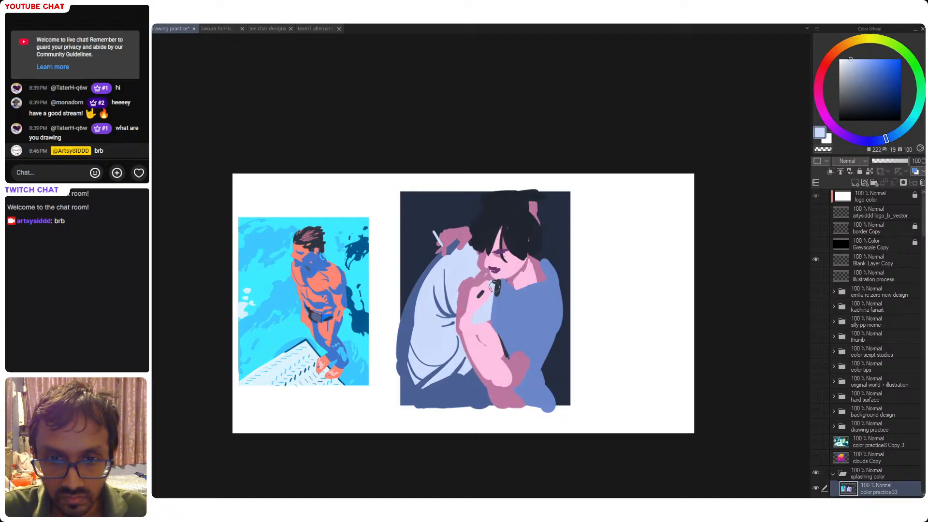
{"action": "left_click_drag", "start_coordinate": [494, 290], "coordinate": [491, 313]}
{"action": "left_click", "coordinate": [499, 284], "text": "alt"}
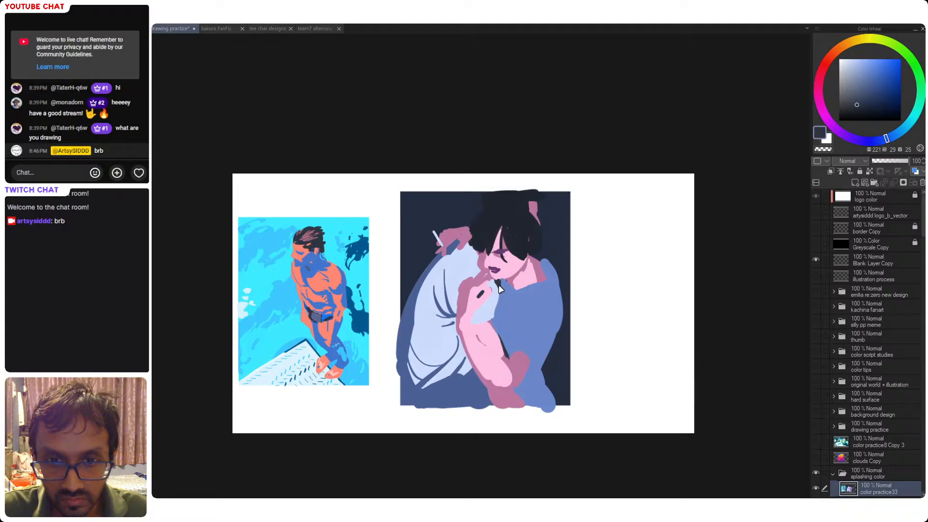
{"action": "left_click_drag", "start_coordinate": [498, 286], "coordinate": [498, 300]}
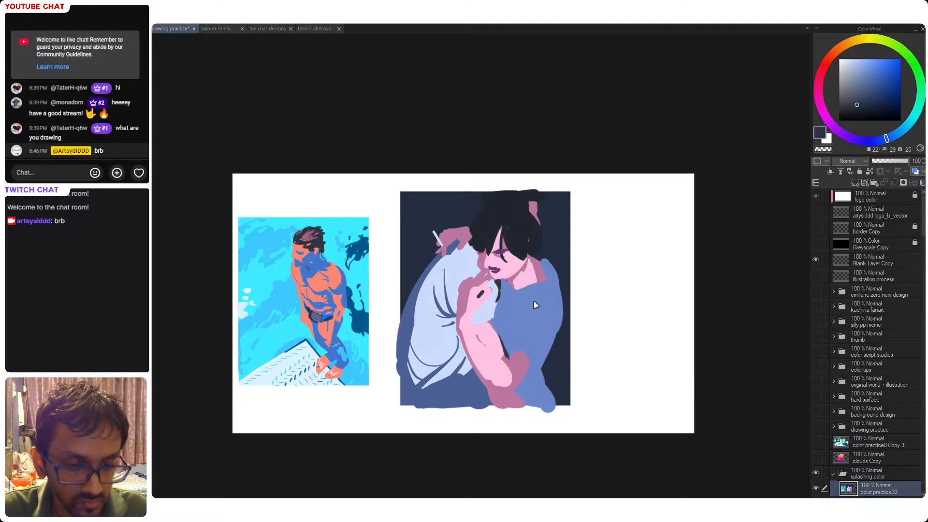
{"action": "key", "text": "ctrl+s"}
- Trim the outer edge of the figure's shoulder and back with the background navy, hue 222, saturation 41, value 25
{"action": "left_click", "coordinate": [545, 267], "text": "alt"}
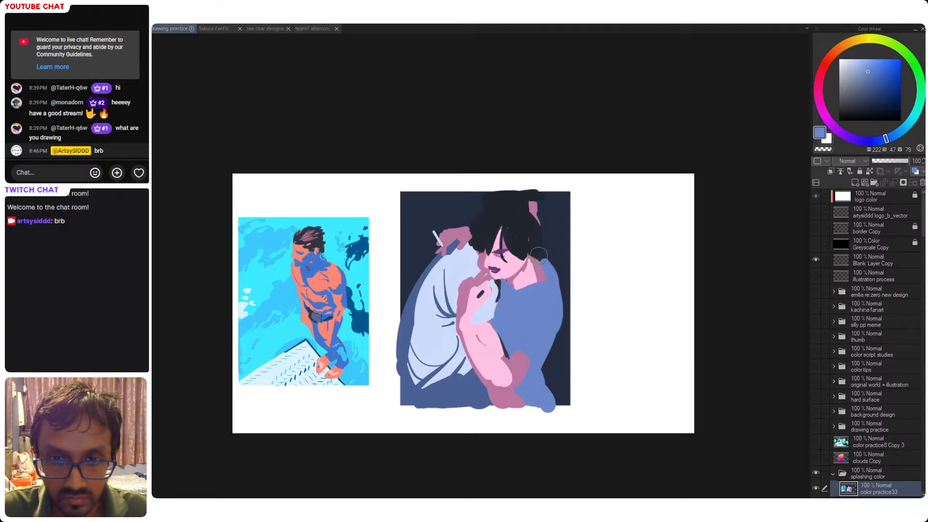
{"action": "left_click", "coordinate": [537, 248], "text": "alt"}
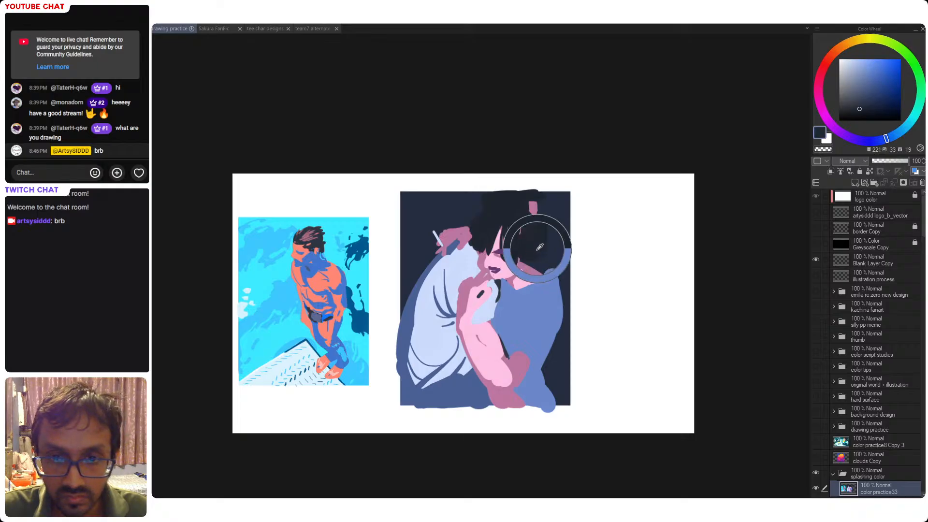
{"action": "mouse_move", "coordinate": [538, 254]}
{"action": "left_mouse_down"}
{"action": "mouse_move", "coordinate": [532, 257]}
{"action": "mouse_move", "coordinate": [547, 253]}
{"action": "mouse_move", "coordinate": [556, 267]}
{"action": "mouse_move", "coordinate": [566, 323]}
{"action": "left_mouse_up"}
{"action": "left_click", "coordinate": [547, 268], "text": "alt"}
{"action": "left_click", "coordinate": [553, 256], "text": "alt"}
{"action": "mouse_move", "coordinate": [557, 279]}
{"action": "left_mouse_down"}
{"action": "mouse_move", "coordinate": [568, 323]}
{"action": "mouse_move", "coordinate": [557, 333]}
{"action": "mouse_move", "coordinate": [561, 319]}
{"action": "mouse_move", "coordinate": [548, 366]}
{"action": "left_mouse_up"}
{"action": "mouse_move", "coordinate": [542, 377]}
{"action": "left_mouse_down"}
{"action": "mouse_move", "coordinate": [533, 388]}
{"action": "mouse_move", "coordinate": [540, 382]}
{"action": "left_mouse_up"}
{"action": "key", "text": "ctrl+z"}
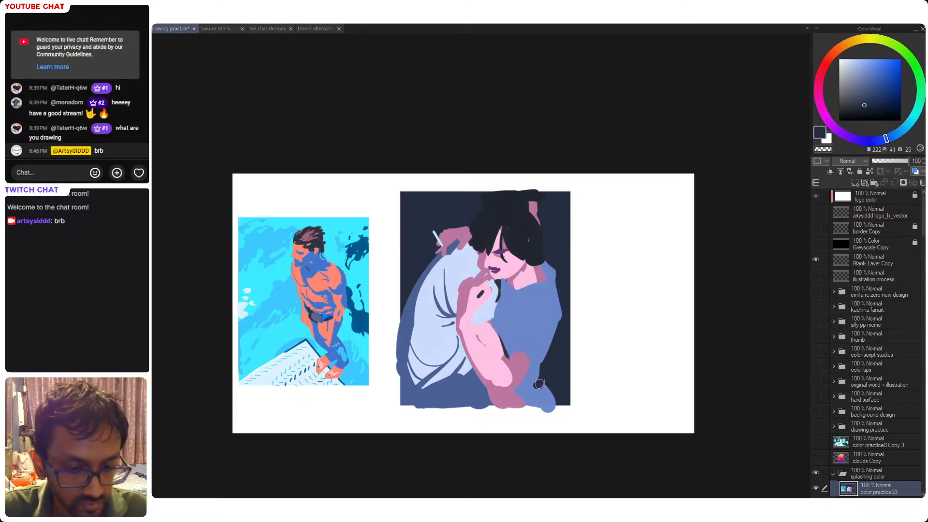
- Try a pale blue stripe, hue 222, saturation 23, value 100, across the shirt beside the elbow
{"action": "left_click", "coordinate": [530, 388], "text": "alt"}
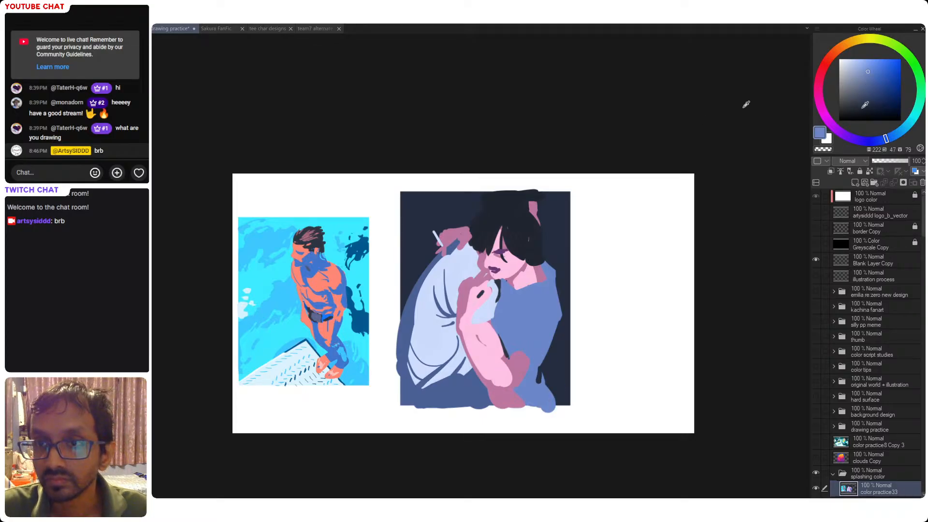
{"action": "left_click_drag", "start_coordinate": [868, 83], "coordinate": [874, 82]}
{"action": "left_click", "coordinate": [537, 337], "text": "alt"}
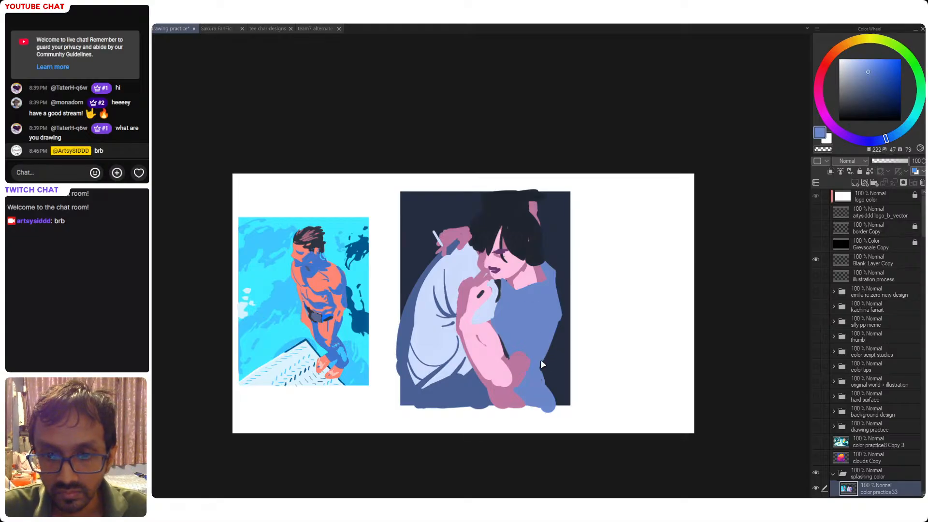
{"action": "left_click", "coordinate": [853, 59]}
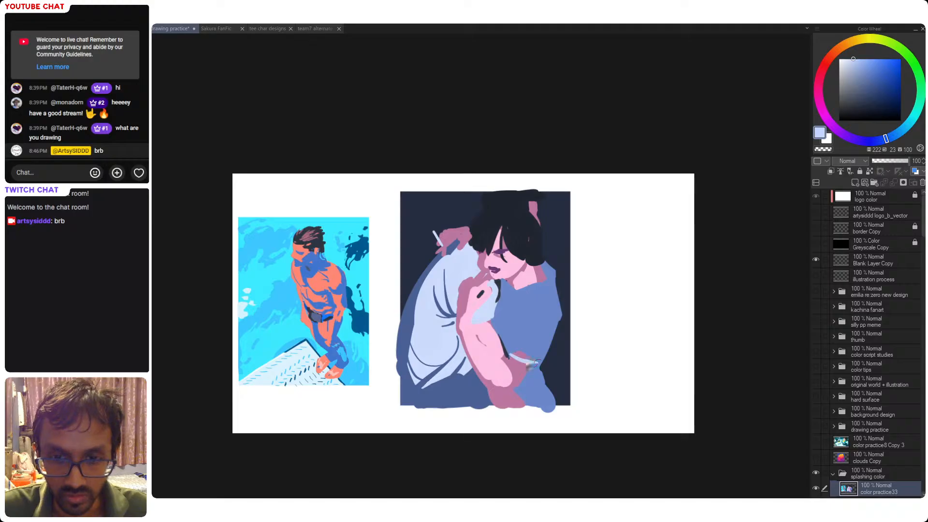
{"action": "left_click", "coordinate": [522, 349], "text": "alt"}
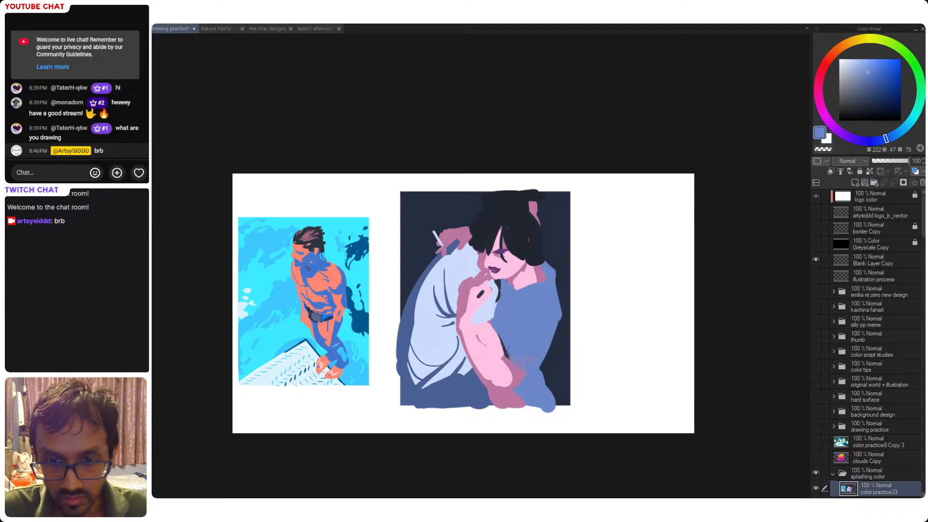
- Paint curved pale blue stripes, hue 222, saturation 19, value 100, over the blue shirt from the elbow up to the shoulder
{"action": "left_click", "coordinate": [850, 59]}
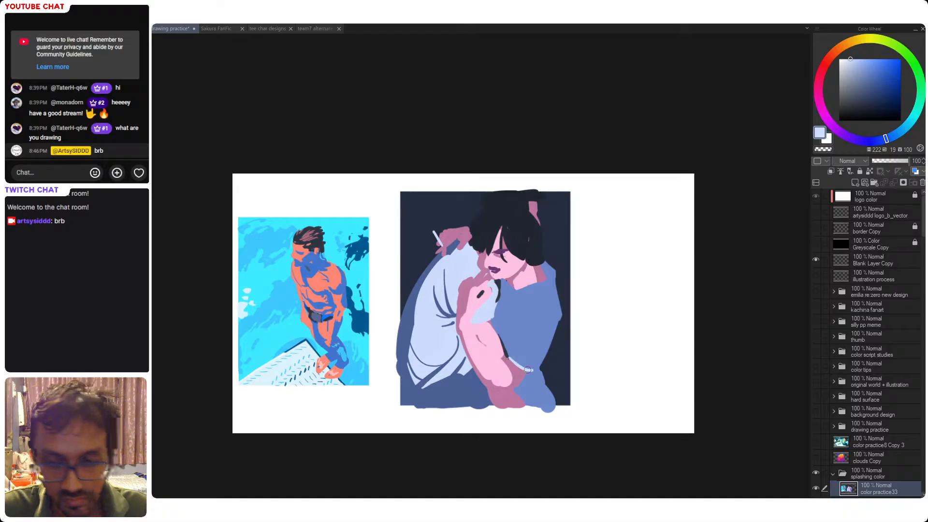
{"action": "mouse_move", "coordinate": [516, 354]}
{"action": "left_mouse_down"}
{"action": "mouse_move", "coordinate": [537, 360]}
{"action": "mouse_move", "coordinate": [533, 367]}
{"action": "mouse_move", "coordinate": [552, 312]}
{"action": "mouse_move", "coordinate": [528, 305]}
{"action": "mouse_move", "coordinate": [554, 302]}
{"action": "left_mouse_up"}
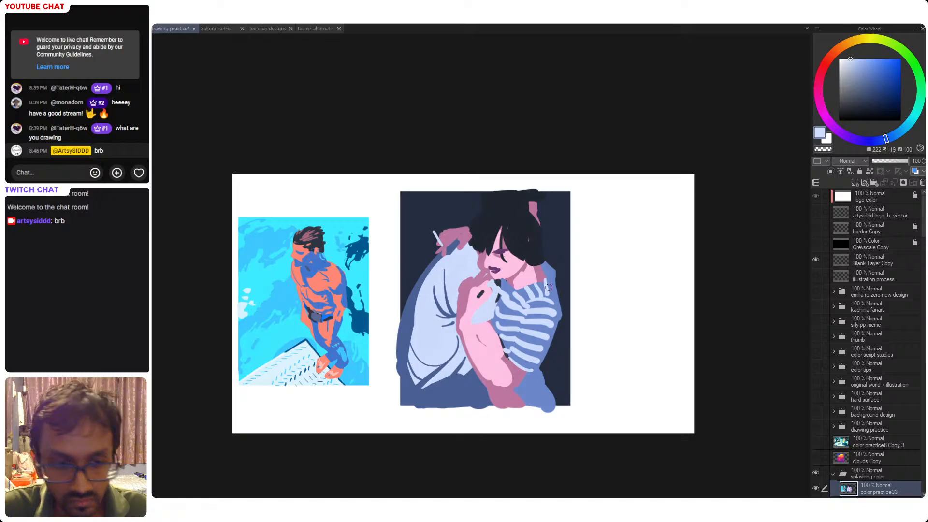
{"action": "left_click_drag", "start_coordinate": [552, 276], "coordinate": [558, 308]}
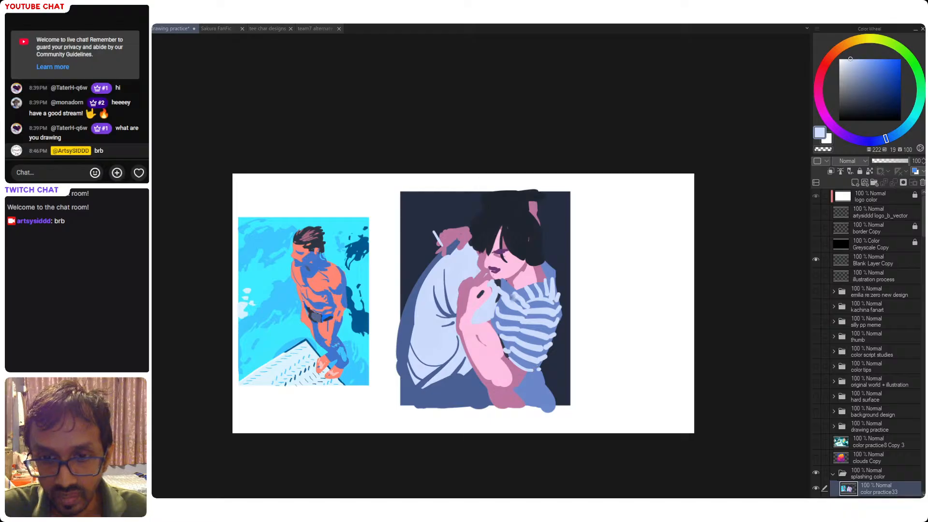
- Paint a navy fold, saturation 41, value 25, through the shirt's lower back and continue the pale blue stripes below it
{"action": "left_click", "coordinate": [513, 262], "text": "alt"}
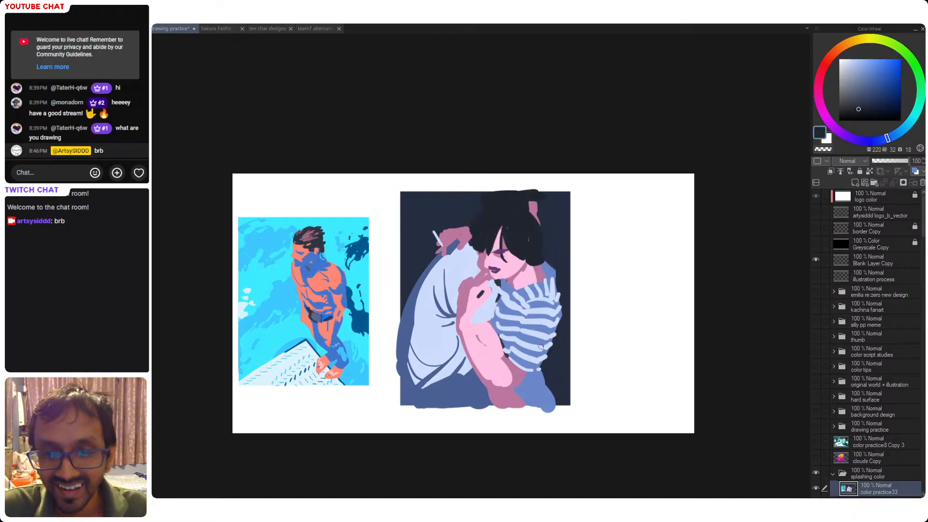
{"action": "left_click", "coordinate": [560, 365], "text": "alt"}
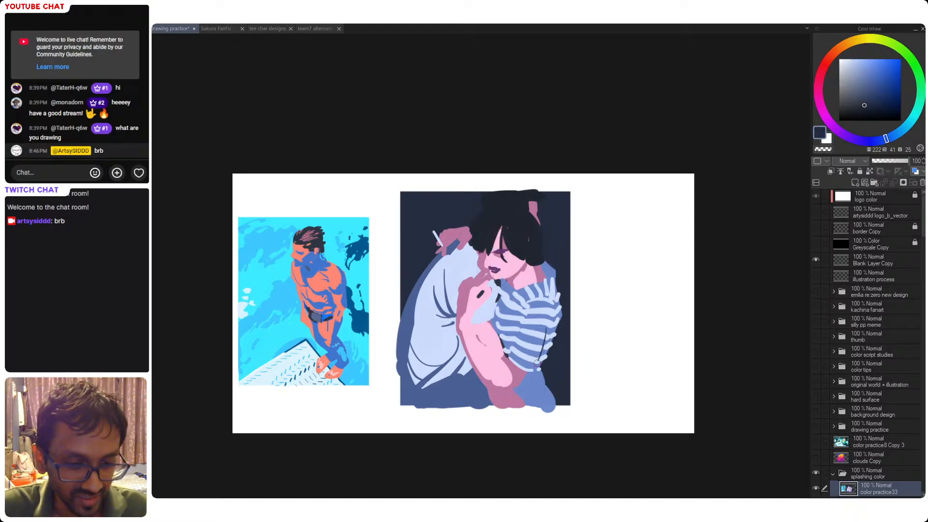
{"action": "left_click_drag", "start_coordinate": [534, 370], "coordinate": [545, 340]}
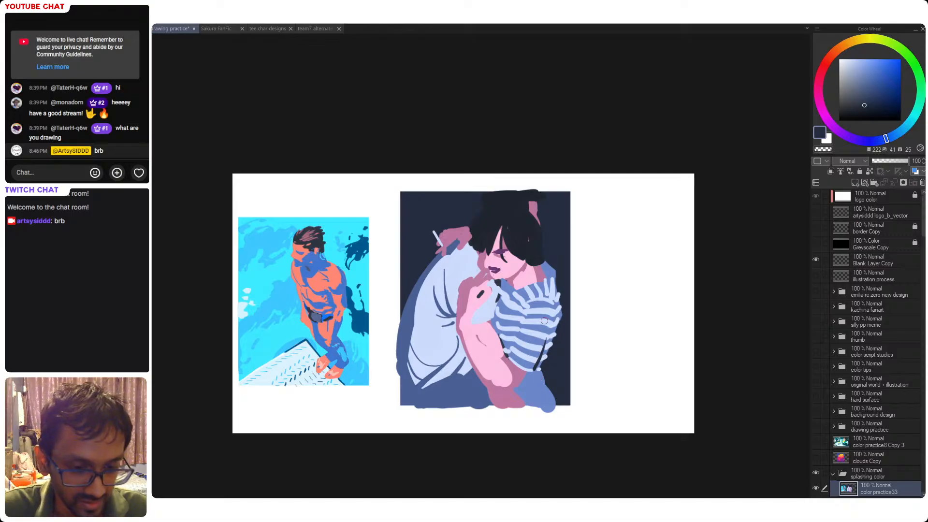
{"action": "left_click", "coordinate": [533, 359], "text": "alt"}
{"action": "left_click_drag", "start_coordinate": [526, 382], "coordinate": [543, 370]}
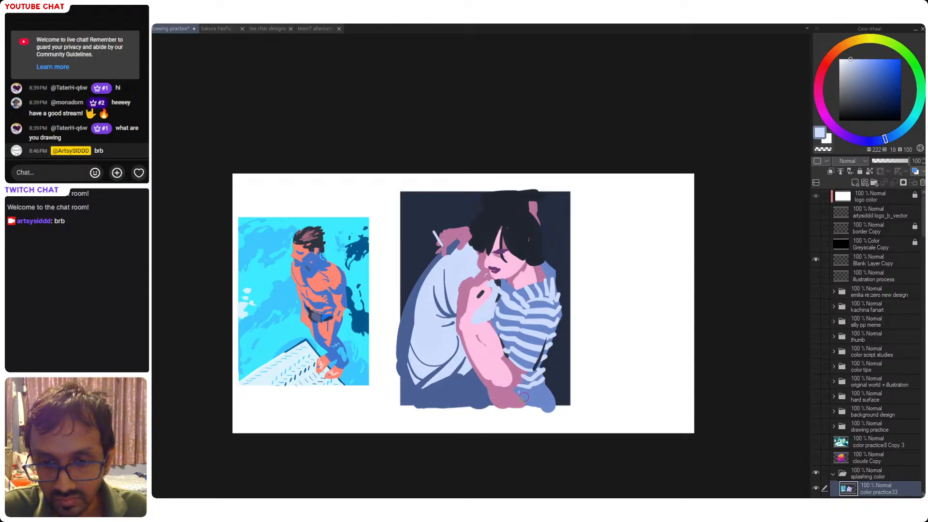
- Shade the plain blue area below the shirt stripes with the trousers' darker blue, hue 222, saturation 50, value 58, and save
{"action": "left_click", "coordinate": [532, 393], "text": "alt"}
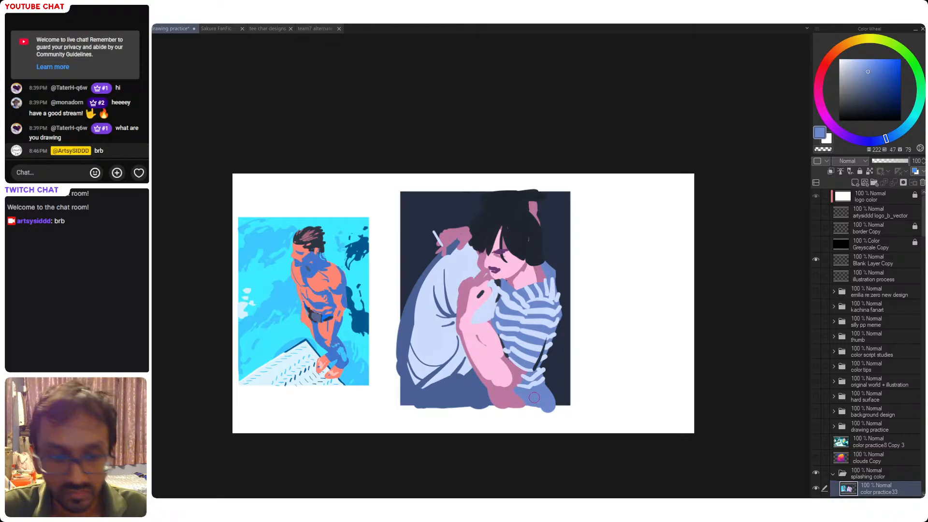
{"action": "left_click", "coordinate": [754, 79], "text": "alt"}
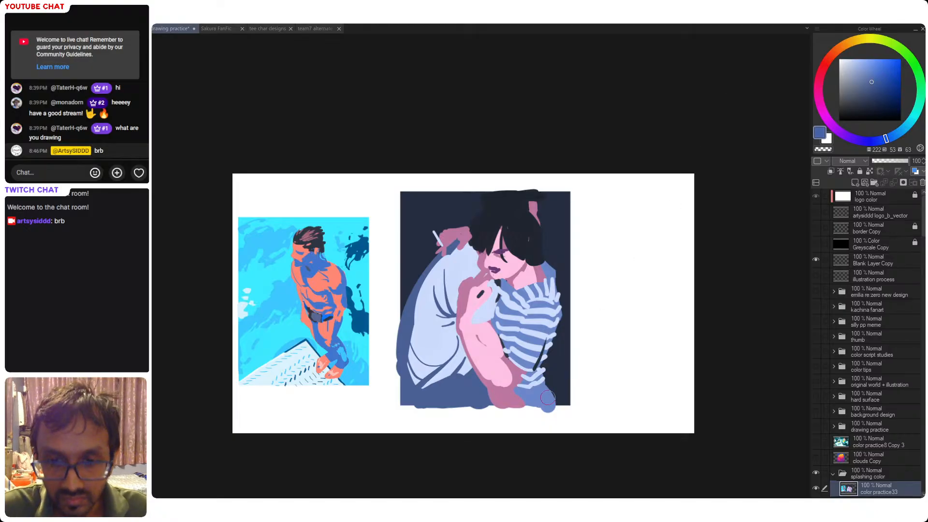
{"action": "mouse_move", "coordinate": [546, 382]}
{"action": "left_mouse_down"}
{"action": "mouse_move", "coordinate": [534, 401]}
{"action": "mouse_move", "coordinate": [544, 409]}
{"action": "mouse_move", "coordinate": [465, 387]}
{"action": "mouse_move", "coordinate": [546, 405]}
{"action": "left_mouse_up"}
{"action": "key", "text": "ctrl+z"}
{"action": "key", "text": "ctrl+z"}
{"action": "key", "text": "ctrl+z"}
{"action": "left_click", "coordinate": [465, 387], "text": "alt"}
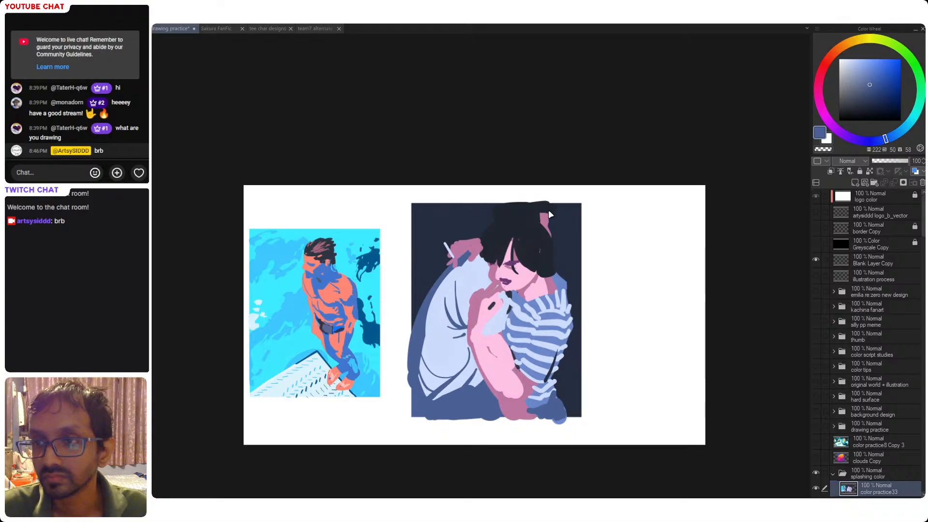
{"action": "key", "text": "ctrl+s"}
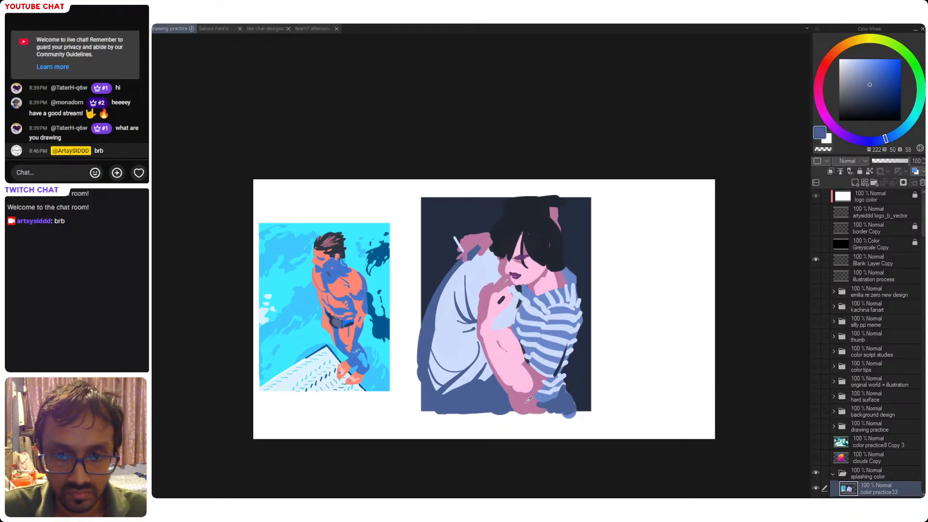
- Add mauve shading, hue 325, saturation 37, value 74, along the lit forearm and save the file
{"action": "left_click", "coordinate": [529, 399], "text": "alt"}
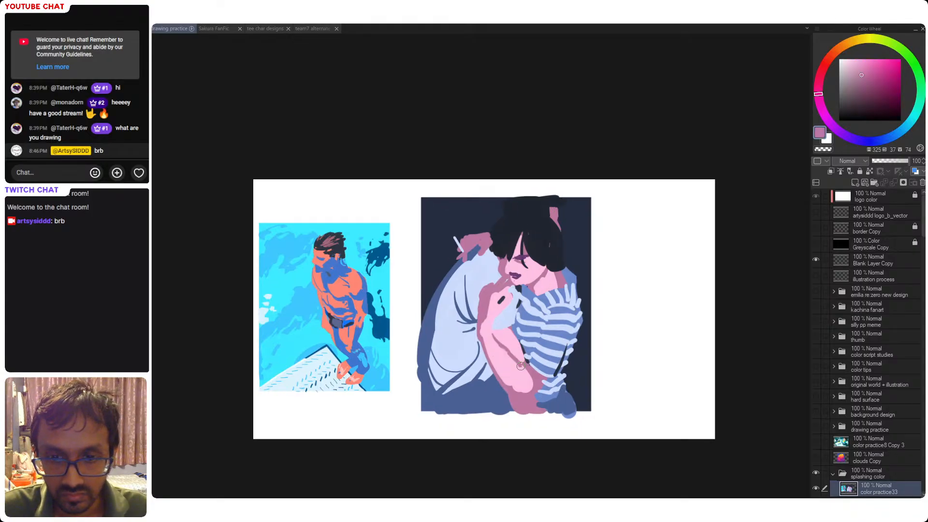
{"action": "mouse_move", "coordinate": [521, 366]}
{"action": "left_mouse_down"}
{"action": "mouse_move", "coordinate": [490, 329]}
{"action": "mouse_move", "coordinate": [523, 375]}
{"action": "left_mouse_up"}
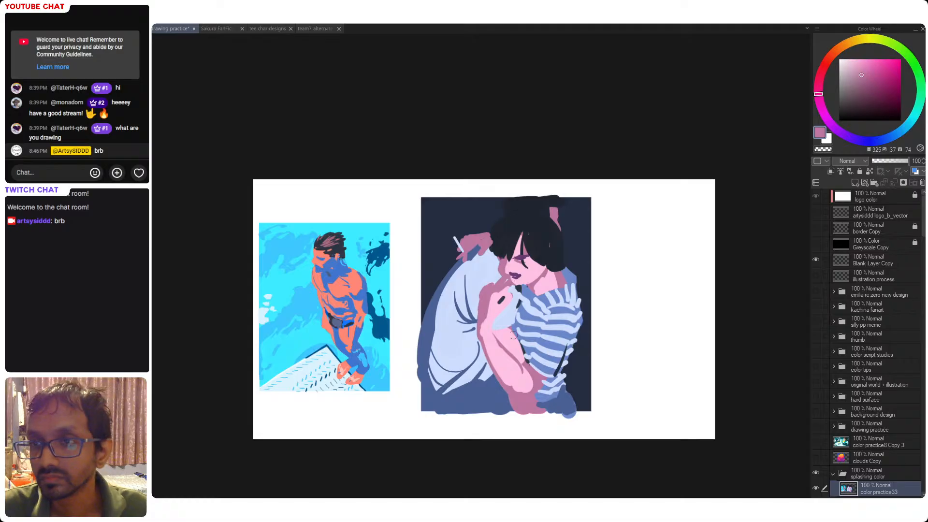
{"action": "key", "text": "ctrl+s"}
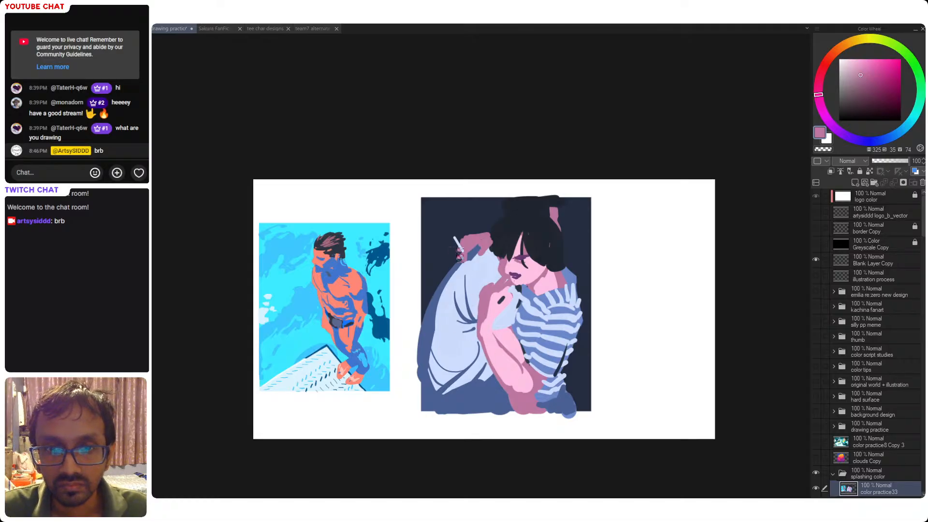
- Try a near-black shadow, hue 222, saturation 16, value 12, on the background behind the shoulder and back
{"action": "left_click", "coordinate": [444, 252], "text": "alt"}
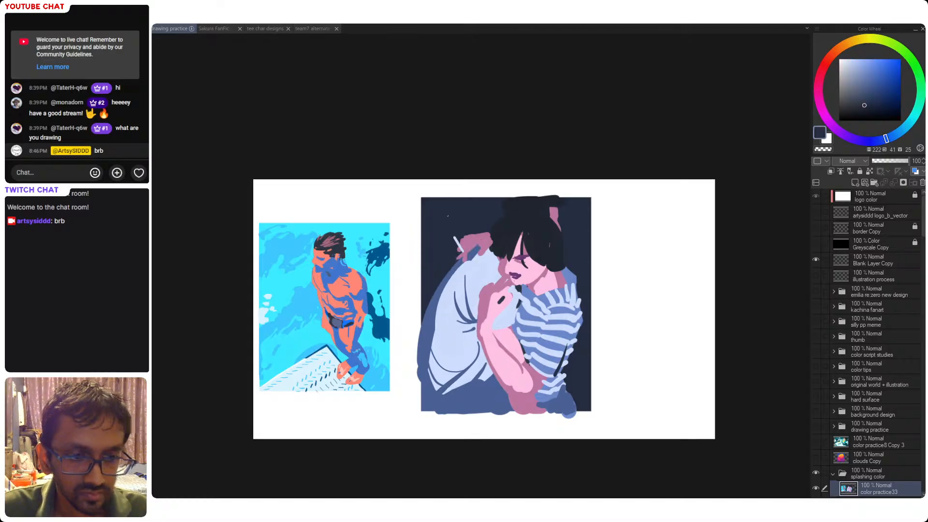
{"action": "left_click_drag", "start_coordinate": [518, 299], "coordinate": [532, 304]}
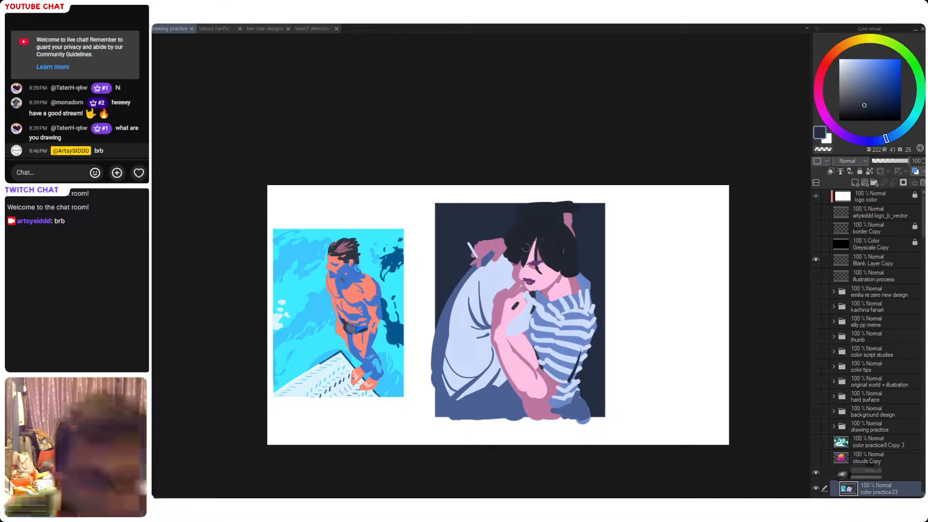
{"action": "left_click_drag", "start_coordinate": [567, 329], "coordinate": [554, 325]}
{"action": "left_click", "coordinate": [577, 372], "text": "alt"}
{"action": "left_click_drag", "start_coordinate": [852, 97], "coordinate": [849, 114]}
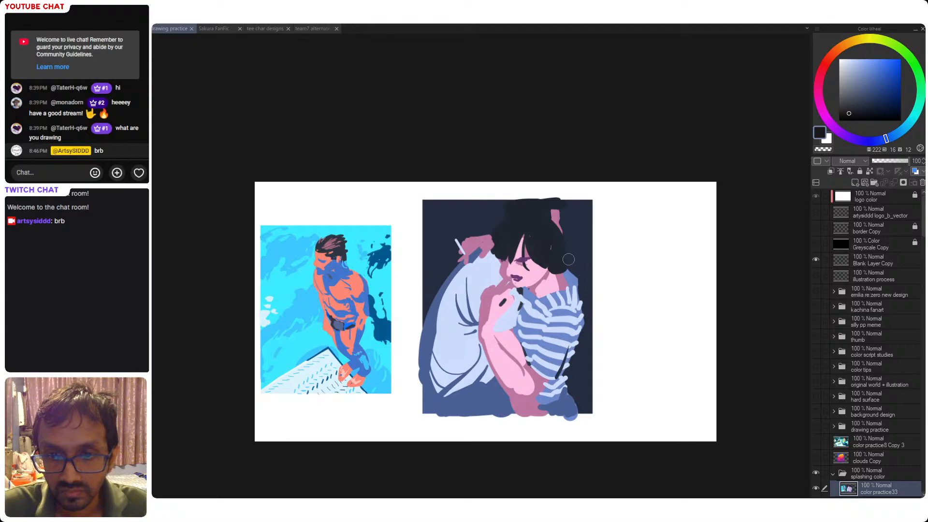
{"action": "left_click_drag", "start_coordinate": [568, 260], "coordinate": [586, 327]}
{"action": "key", "text": "ctrl+z"}
- Select the navy background and try the near-black shadow inside that selection
{"action": "key", "text": "w"}
{"action": "left_click", "coordinate": [586, 360]}
{"action": "key", "text": "b"}
{"action": "mouse_move", "coordinate": [567, 267]}
{"action": "left_mouse_down"}
{"action": "mouse_move", "coordinate": [583, 320]}
{"action": "mouse_move", "coordinate": [584, 360]}
{"action": "left_mouse_up"}
{"action": "key", "text": "ctrl+z"}
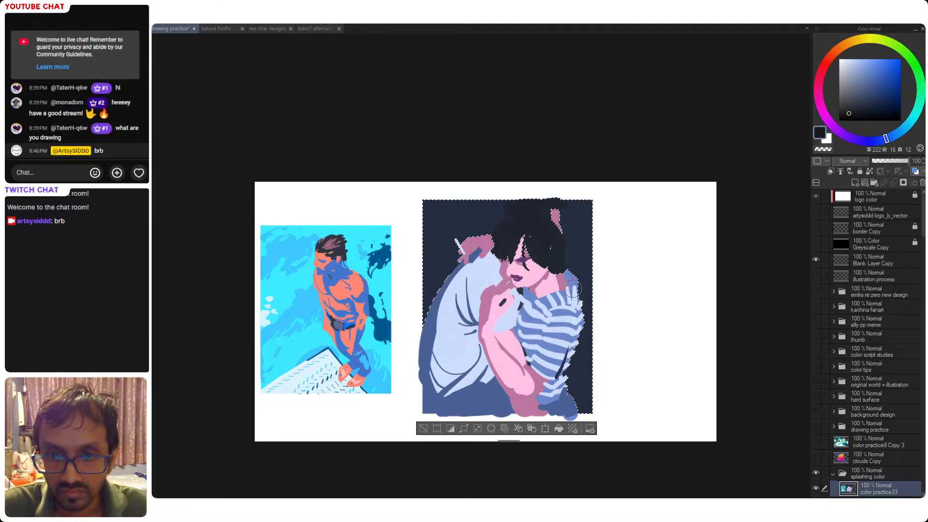
{"action": "key", "text": "ctrl+d"}
- Paint a dark navy shadow, hue 221, saturation 33, value 19, behind the shoulder and back, and select the background again
{"action": "left_click", "coordinate": [566, 280], "text": "alt"}
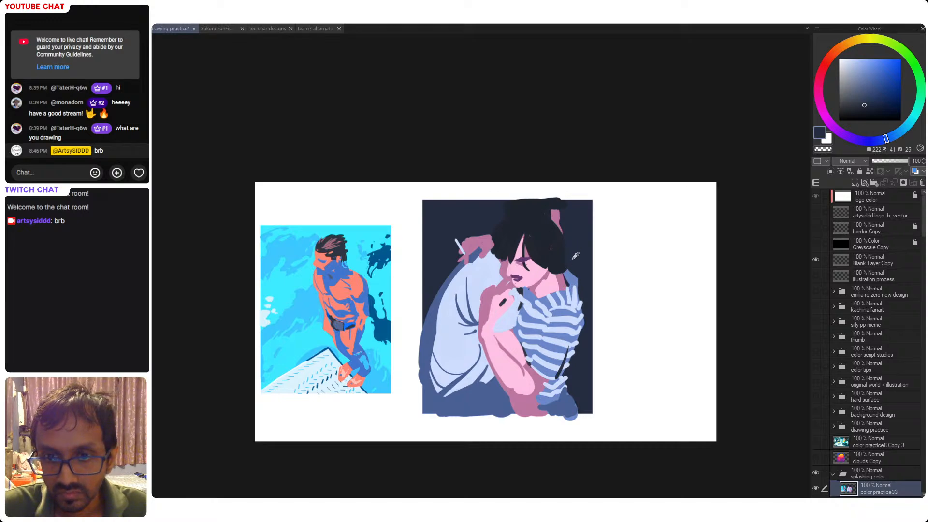
{"action": "left_click", "coordinate": [560, 248], "text": "alt"}
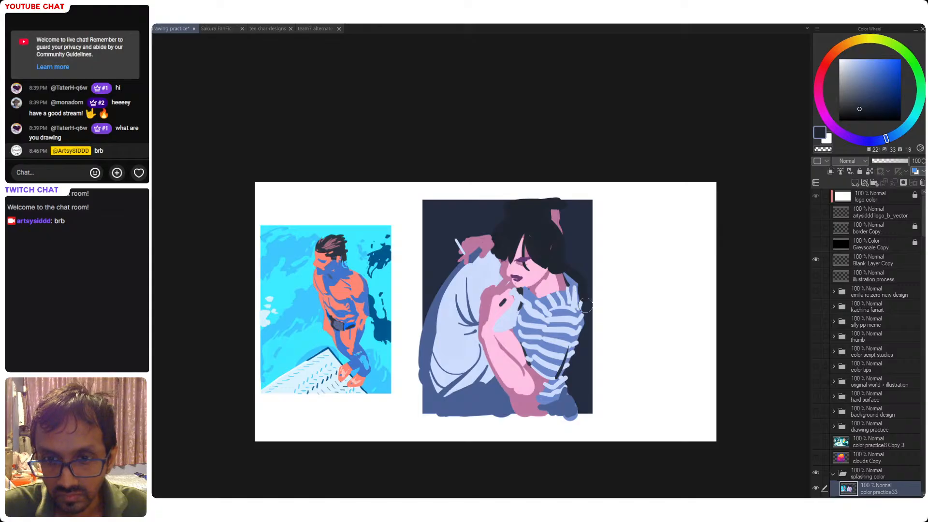
{"action": "key", "text": "ctrl+shift+d"}
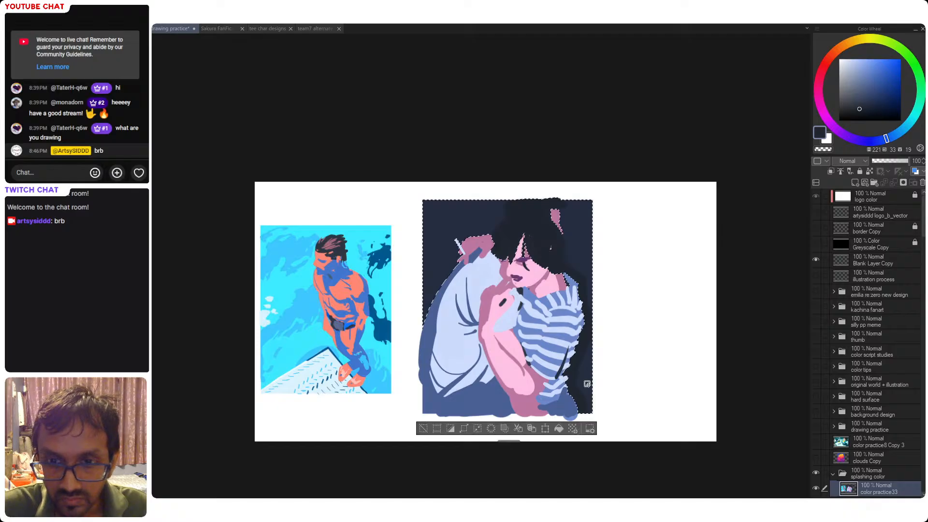
- Paint lighter slate patches, hue 221, saturation 37, value 39, in the background behind the back and shoulder, deselect and save the file
{"action": "left_click", "coordinate": [862, 96]}
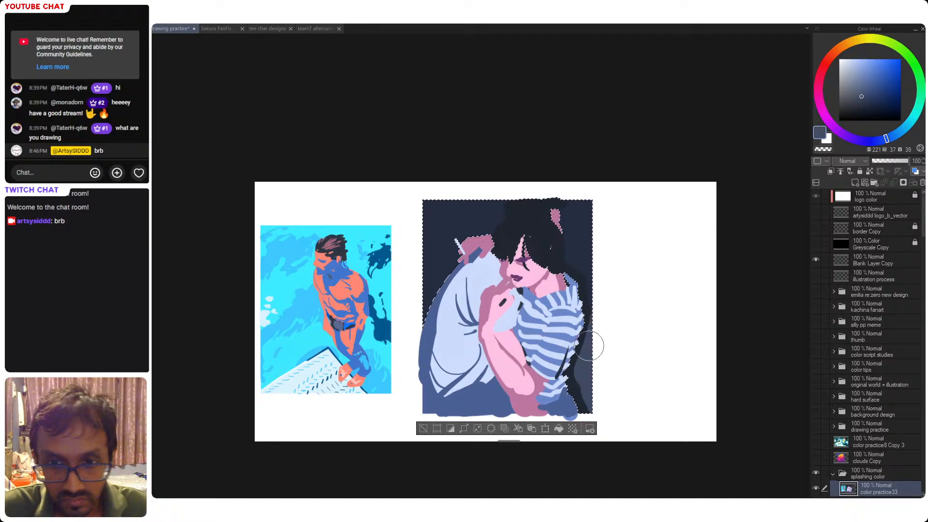
{"action": "mouse_move", "coordinate": [590, 314]}
{"action": "left_mouse_down"}
{"action": "mouse_move", "coordinate": [586, 256]}
{"action": "mouse_move", "coordinate": [588, 272]}
{"action": "left_mouse_up"}
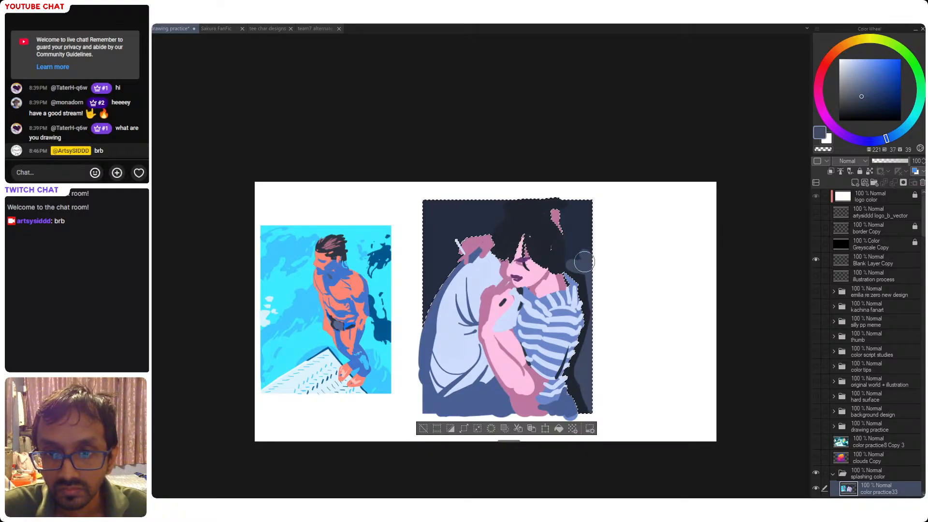
{"action": "left_click", "coordinate": [574, 244], "text": "alt"}
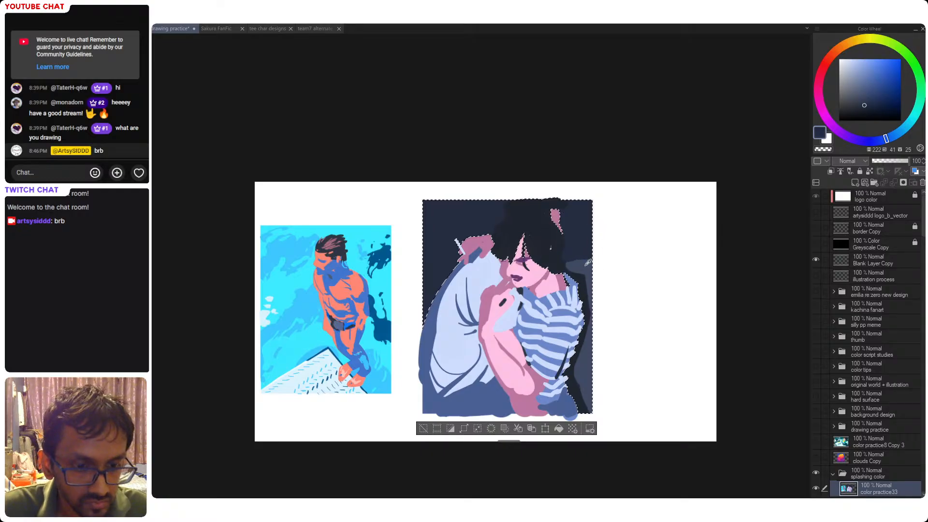
{"action": "left_click", "coordinate": [587, 256], "text": "alt"}
{"action": "left_click_drag", "start_coordinate": [586, 257], "coordinate": [587, 248]}
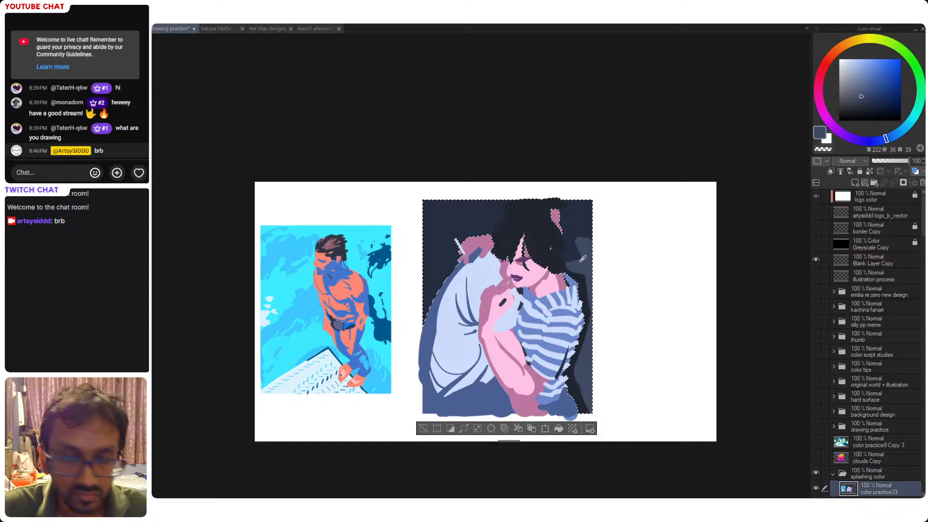
{"action": "left_click", "coordinate": [855, 105]}
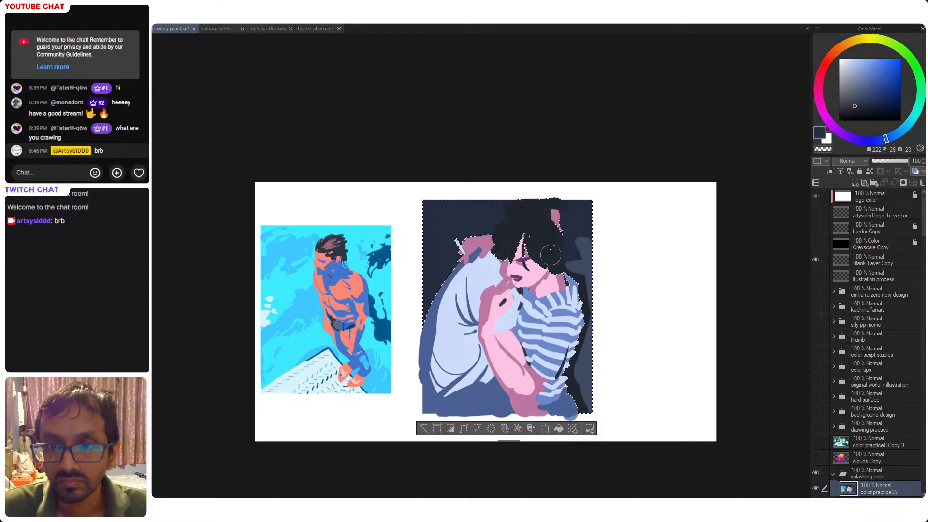
{"action": "key", "text": "ctrl+d"}
{"action": "key", "text": "ctrl+s"}
- Extend the dark navy shadow, hue 221, saturation 33, value 19, along the background behind the hair and neck, and save the file
{"action": "left_click", "coordinate": [573, 267], "text": "alt"}
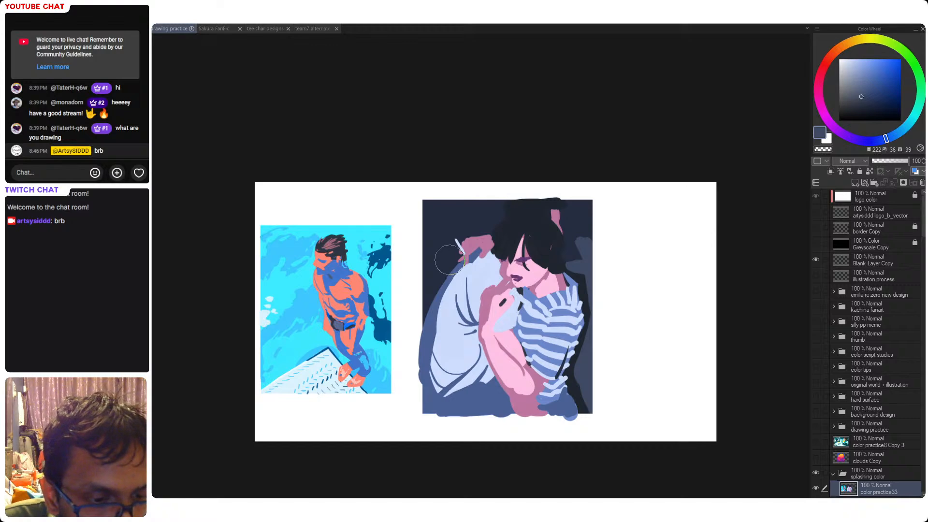
{"action": "left_click", "coordinate": [576, 277], "text": "alt"}
{"action": "key", "text": "["}
{"action": "left_click_drag", "start_coordinate": [570, 274], "coordinate": [566, 269]}
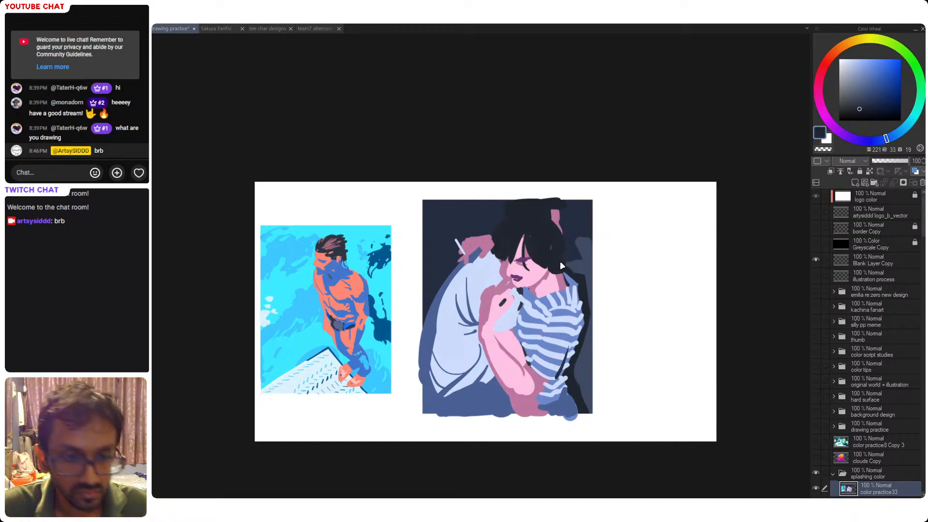
{"action": "key", "text": "ctrl+s"}
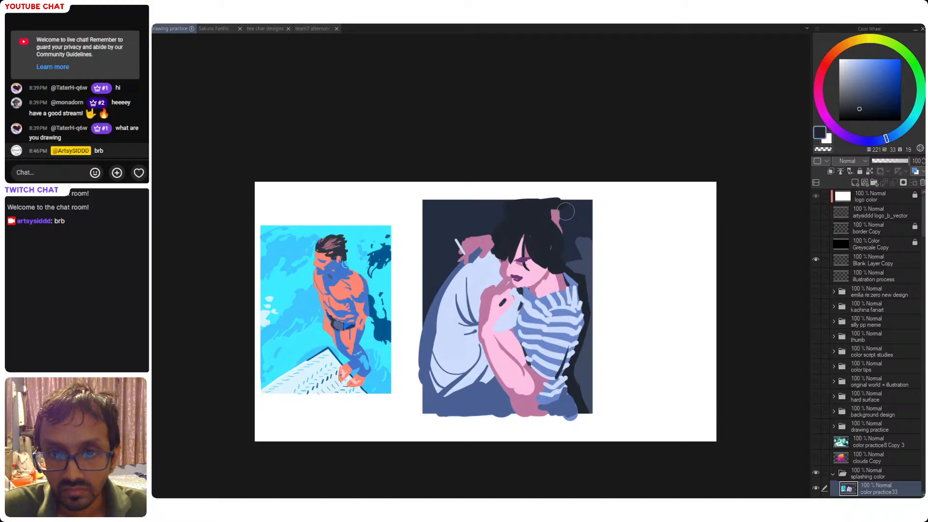
{"action": "left_click_drag", "start_coordinate": [570, 213], "coordinate": [568, 277]}
{"action": "left_click_drag", "start_coordinate": [572, 201], "coordinate": [574, 250]}
{"action": "left_click", "coordinate": [579, 249], "text": "alt"}
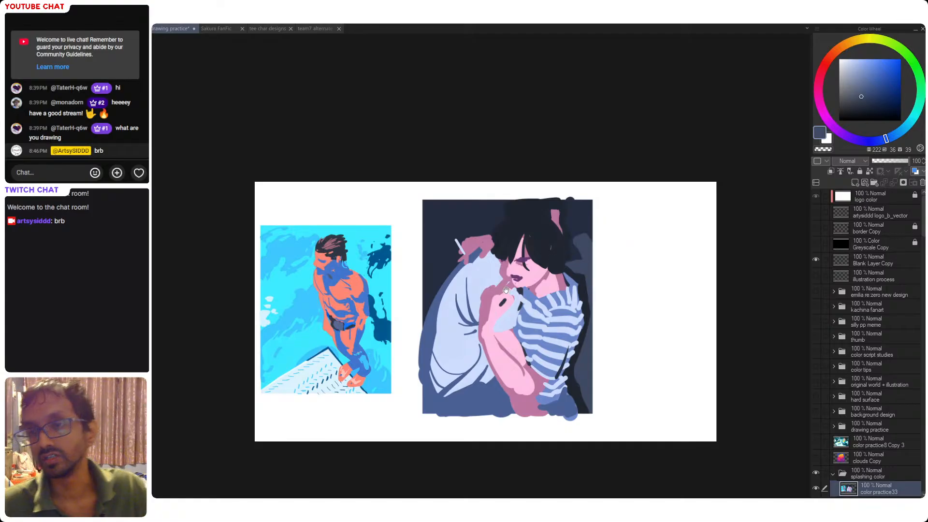
{"action": "left_click_drag", "start_coordinate": [496, 296], "coordinate": [522, 289]}
{"action": "key", "text": "ctrl+s"}
- Fill the figure's blue clothing shadows and the lower corner patch with darker blue, hue 222, saturation 58, value 47, and save
{"action": "left_click", "coordinate": [500, 395], "text": "alt"}
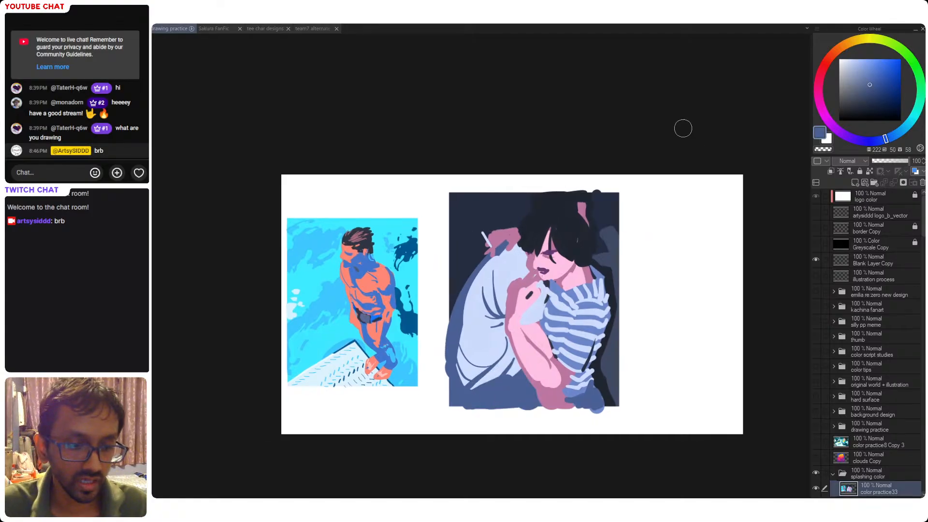
{"action": "left_click", "coordinate": [877, 89]}
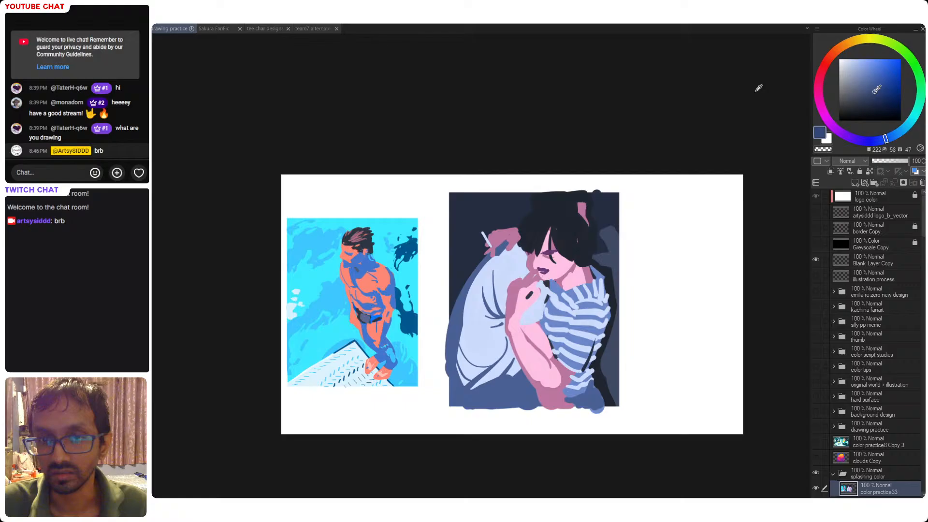
{"action": "left_click", "coordinate": [529, 381]}
{"action": "left_click", "coordinate": [588, 396]}
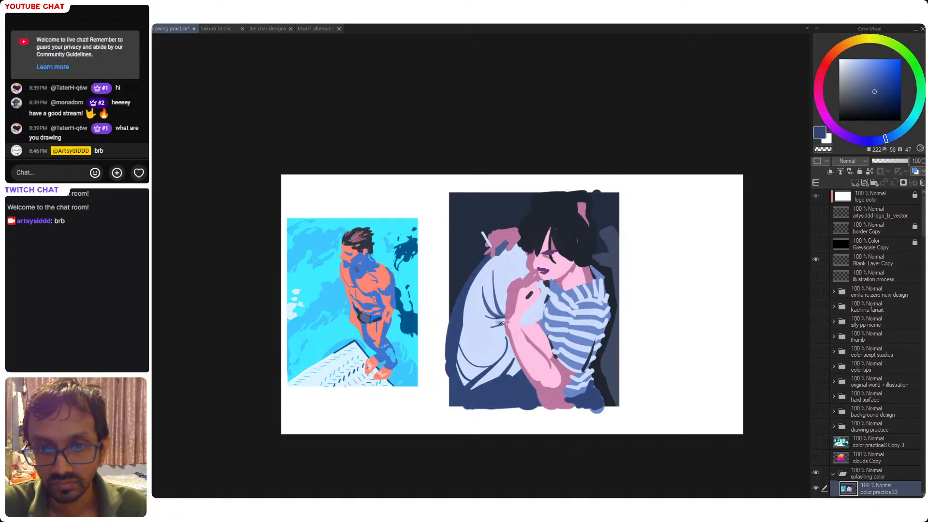
{"action": "key", "text": "ctrl+s"}
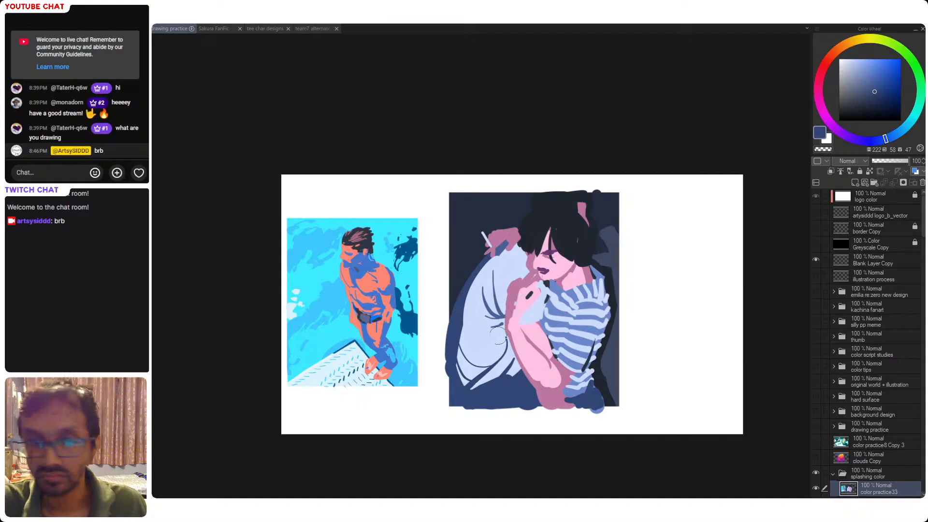
- Paint light pink, hue 326, saturation 24, value 100, on the raised hand holding the cigarette and save the file
{"action": "left_click_drag", "start_coordinate": [520, 262], "coordinate": [511, 264]}
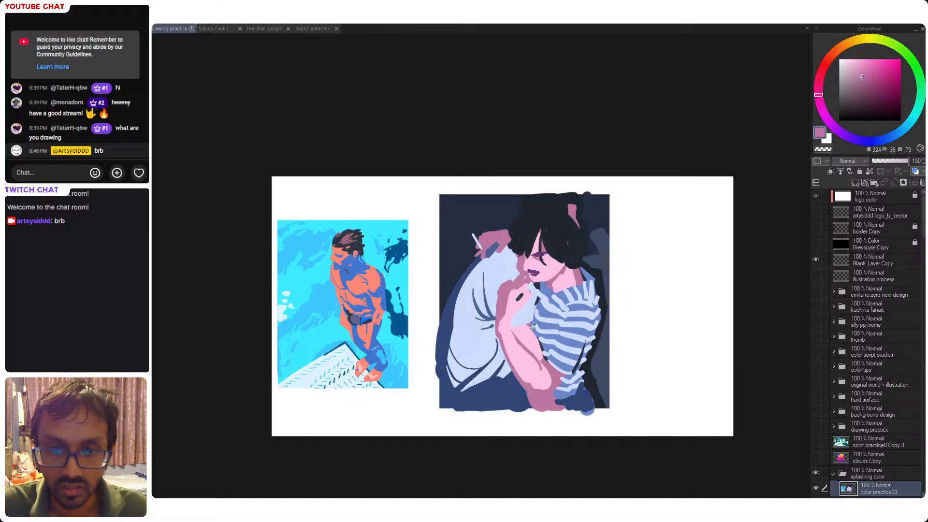
{"action": "left_click", "coordinate": [518, 298], "text": "alt"}
{"action": "mouse_move", "coordinate": [478, 242]}
{"action": "left_mouse_down"}
{"action": "mouse_move", "coordinate": [493, 237]}
{"action": "mouse_move", "coordinate": [484, 247]}
{"action": "left_mouse_up"}
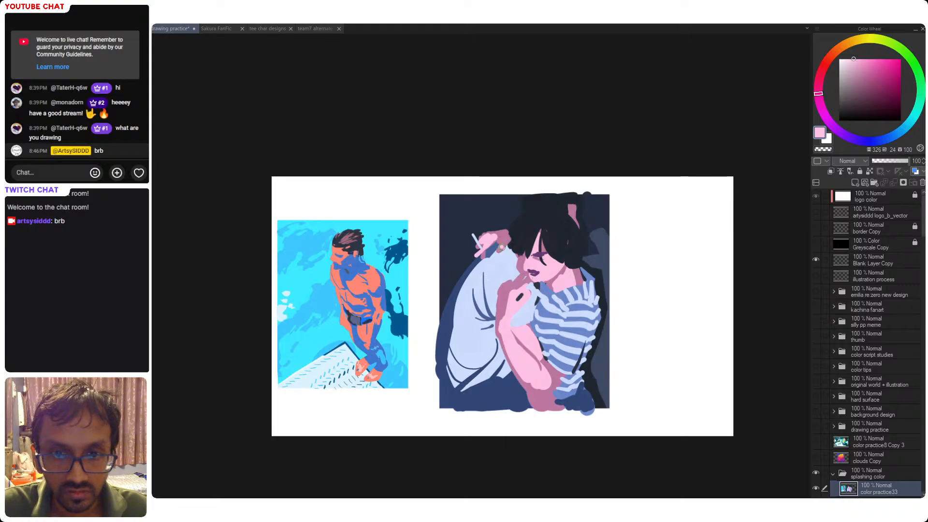
{"action": "key", "text": "ctrl+s"}
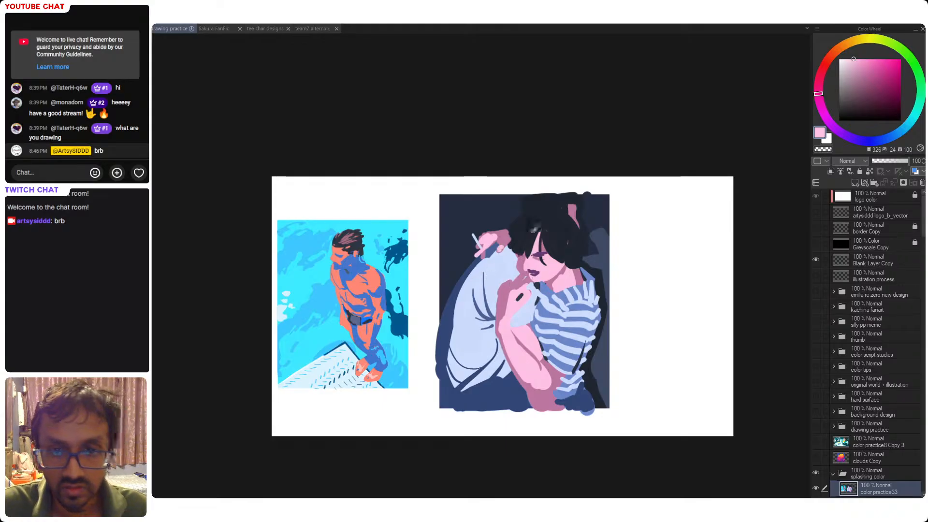
- Paint periwinkle highlights, hue 222, saturation 47, value 79, on the black hair, undo the unwanted strokes and save the file
{"action": "left_click", "coordinate": [547, 292], "text": "alt"}
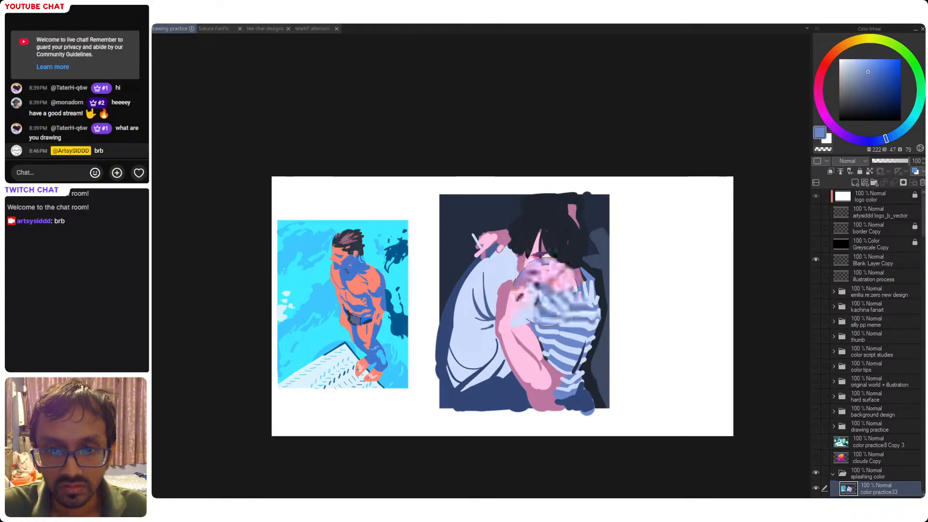
{"action": "mouse_move", "coordinate": [541, 214]}
{"action": "left_mouse_down"}
{"action": "mouse_move", "coordinate": [519, 225]}
{"action": "mouse_move", "coordinate": [531, 222]}
{"action": "mouse_move", "coordinate": [521, 255]}
{"action": "mouse_move", "coordinate": [533, 226]}
{"action": "mouse_move", "coordinate": [523, 241]}
{"action": "mouse_move", "coordinate": [521, 232]}
{"action": "mouse_move", "coordinate": [510, 235]}
{"action": "mouse_move", "coordinate": [535, 215]}
{"action": "mouse_move", "coordinate": [531, 226]}
{"action": "mouse_move", "coordinate": [525, 215]}
{"action": "mouse_move", "coordinate": [536, 225]}
{"action": "mouse_move", "coordinate": [548, 221]}
{"action": "mouse_move", "coordinate": [541, 230]}
{"action": "mouse_move", "coordinate": [551, 245]}
{"action": "mouse_move", "coordinate": [558, 234]}
{"action": "mouse_move", "coordinate": [561, 257]}
{"action": "mouse_move", "coordinate": [570, 232]}
{"action": "mouse_move", "coordinate": [576, 246]}
{"action": "mouse_move", "coordinate": [564, 223]}
{"action": "mouse_move", "coordinate": [578, 230]}
{"action": "mouse_move", "coordinate": [570, 228]}
{"action": "mouse_move", "coordinate": [580, 241]}
{"action": "mouse_move", "coordinate": [567, 230]}
{"action": "mouse_move", "coordinate": [569, 249]}
{"action": "mouse_move", "coordinate": [565, 230]}
{"action": "mouse_move", "coordinate": [576, 249]}
{"action": "mouse_move", "coordinate": [556, 239]}
{"action": "left_mouse_up"}
{"action": "key", "text": "ctrl+z"}
{"action": "key", "text": "ctrl+z"}
{"action": "key", "text": "ctrl+z"}
{"action": "key", "text": "ctrl+z"}
{"action": "key", "text": "ctrl+s"}
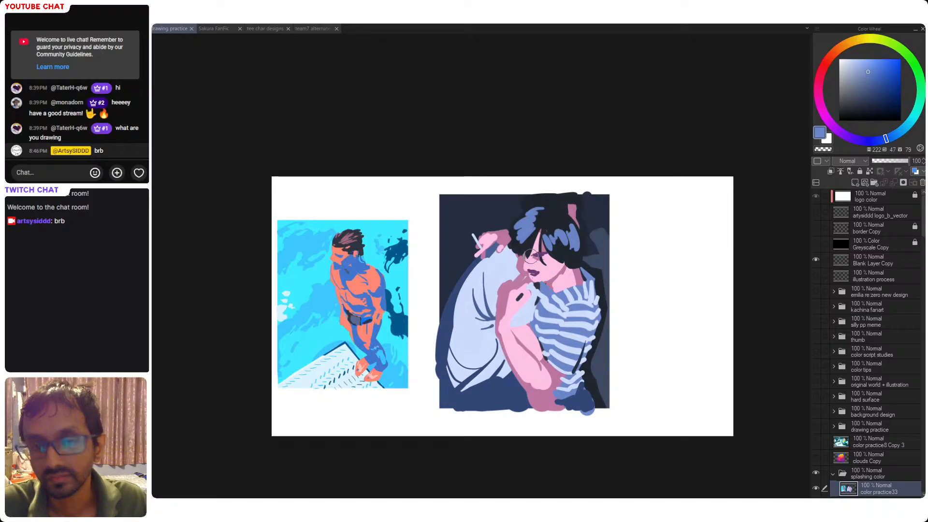
- Try filling the navy background with vivid blue, hue 222, saturation 100, value 71
{"action": "left_click_drag", "start_coordinate": [539, 279], "coordinate": [556, 276]}
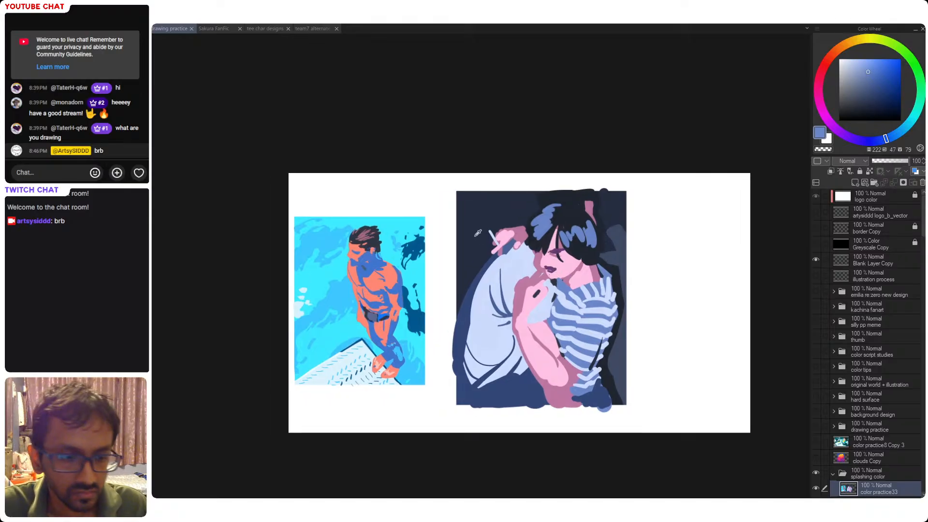
{"action": "left_click", "coordinate": [480, 228], "text": "alt"}
{"action": "left_click", "coordinate": [901, 76]}
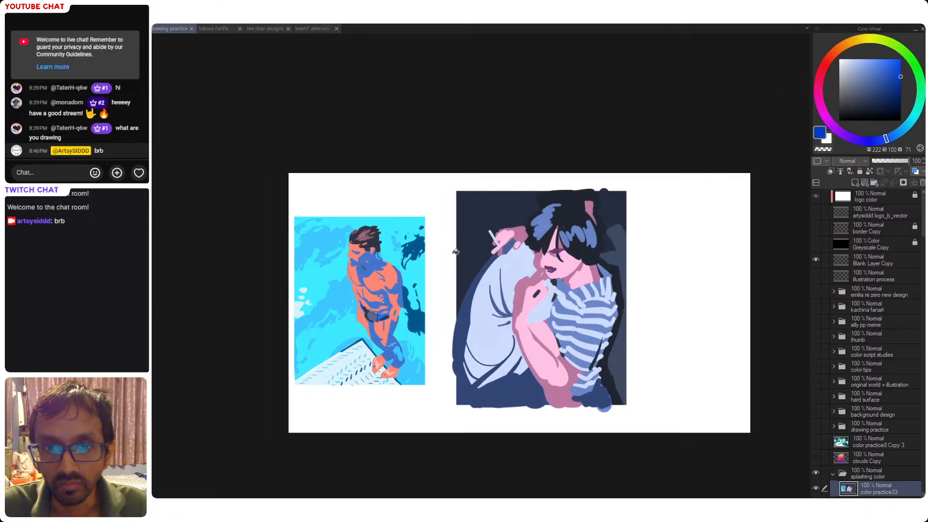
{"action": "left_click", "coordinate": [465, 253]}
{"action": "key", "text": "ctrl+z"}
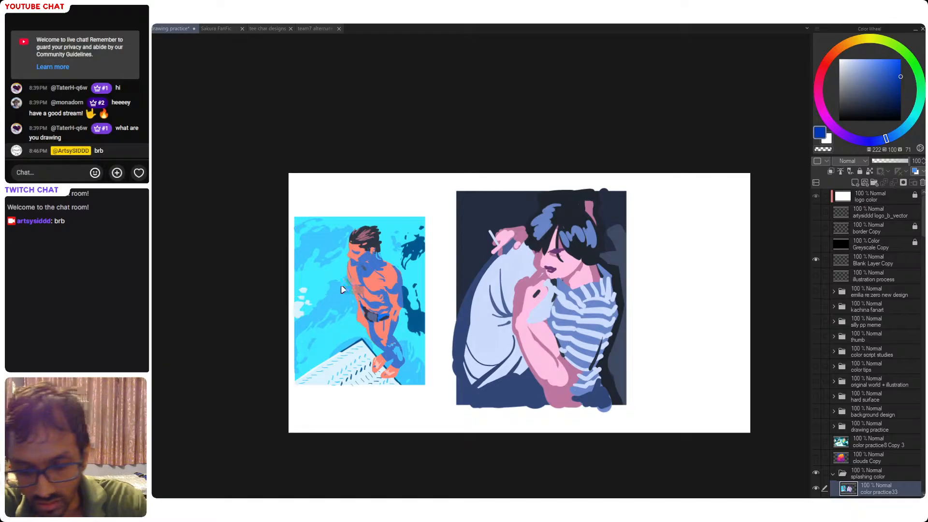
- Select the navy background, fill it on both sides of the head with red, hue 358, saturation 100, value 72, deselect and save
{"action": "left_click", "coordinate": [493, 218]}
{"action": "left_click_drag", "start_coordinate": [611, 415], "coordinate": [550, 411]}
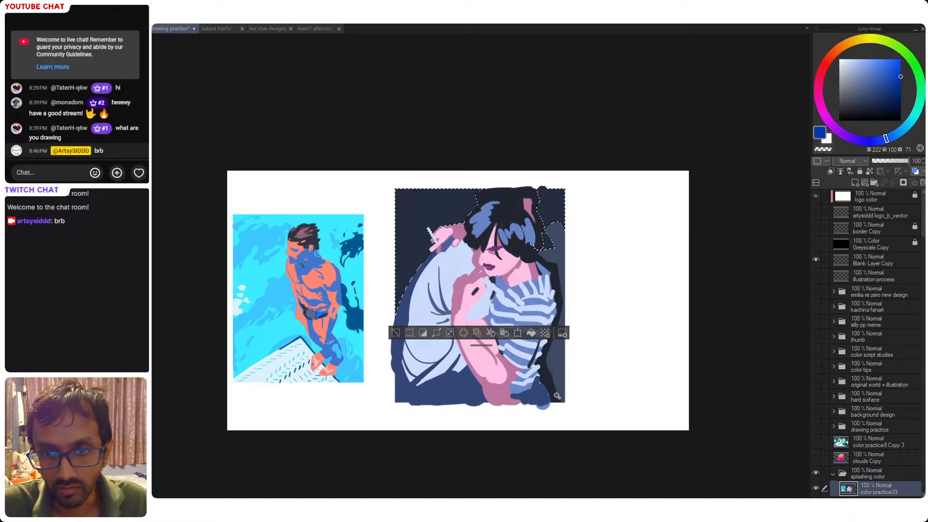
{"action": "left_click", "coordinate": [700, 76], "text": "alt"}
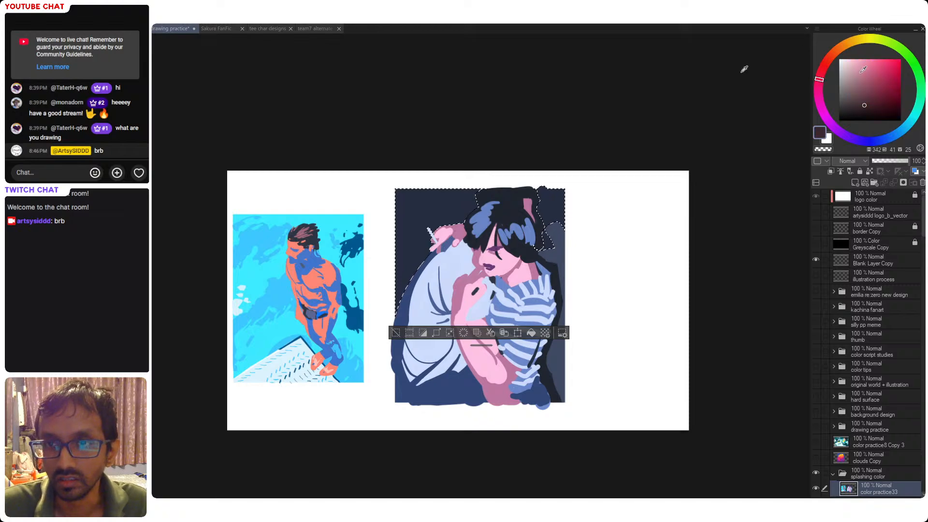
{"action": "left_click", "coordinate": [698, 72], "text": "alt"}
{"action": "left_click", "coordinate": [425, 208]}
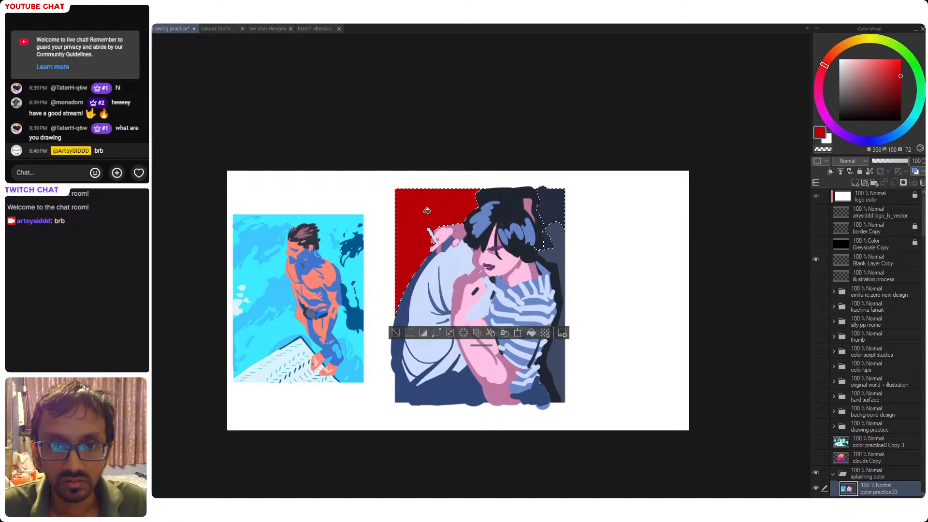
{"action": "left_click", "coordinate": [544, 213]}
{"action": "key", "text": "ctrl+d"}
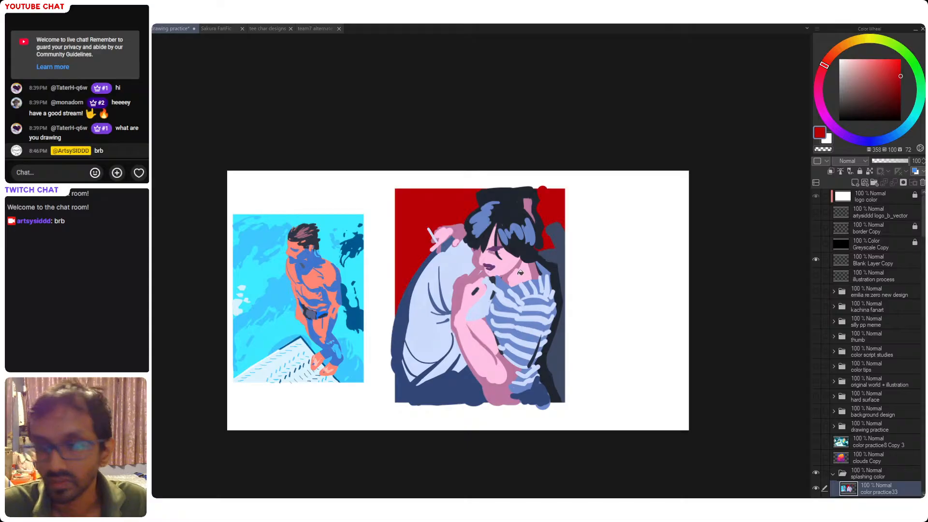
{"action": "left_click_drag", "start_coordinate": [533, 272], "coordinate": [548, 287]}
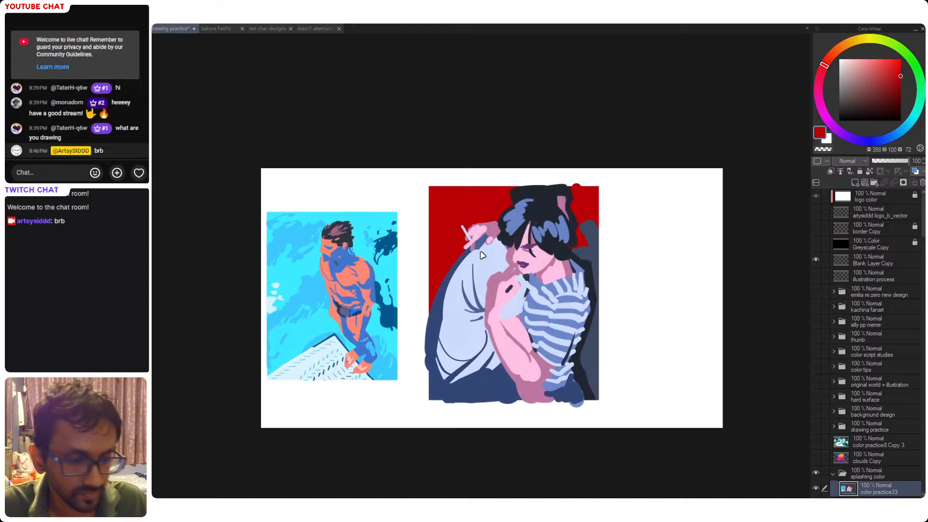
{"action": "key", "text": "ctrl+s"}
- Recolour the figure's dark blue clothing shadows with a brighter blue, hue 222, saturation 73, value 66, and save the file
{"action": "left_click_drag", "start_coordinate": [469, 261], "coordinate": [464, 258]}
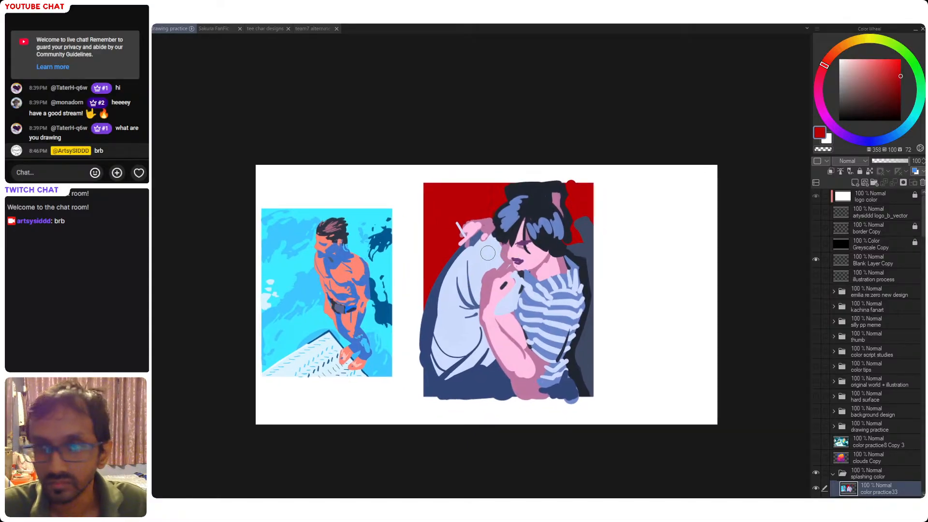
{"action": "left_click", "coordinate": [433, 306]}
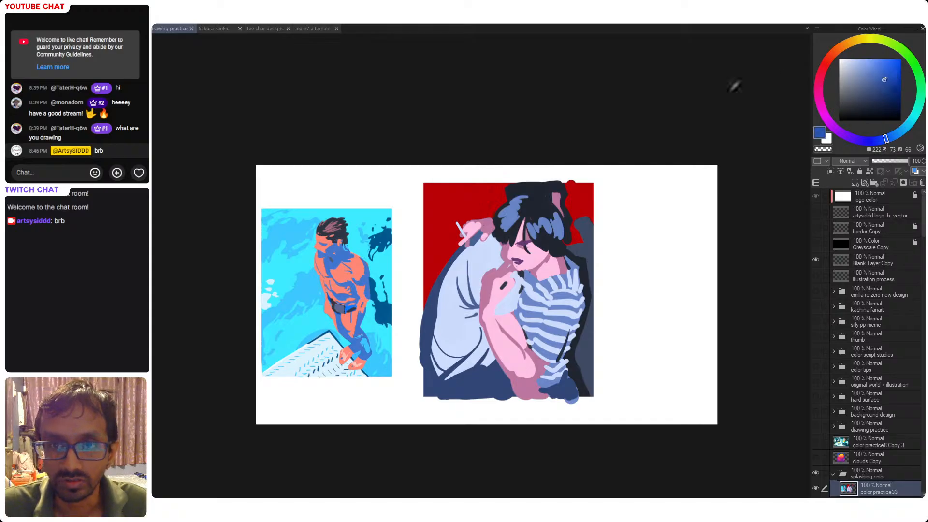
{"action": "left_click", "coordinate": [431, 308]}
{"action": "left_click_drag", "start_coordinate": [460, 279], "coordinate": [477, 317]}
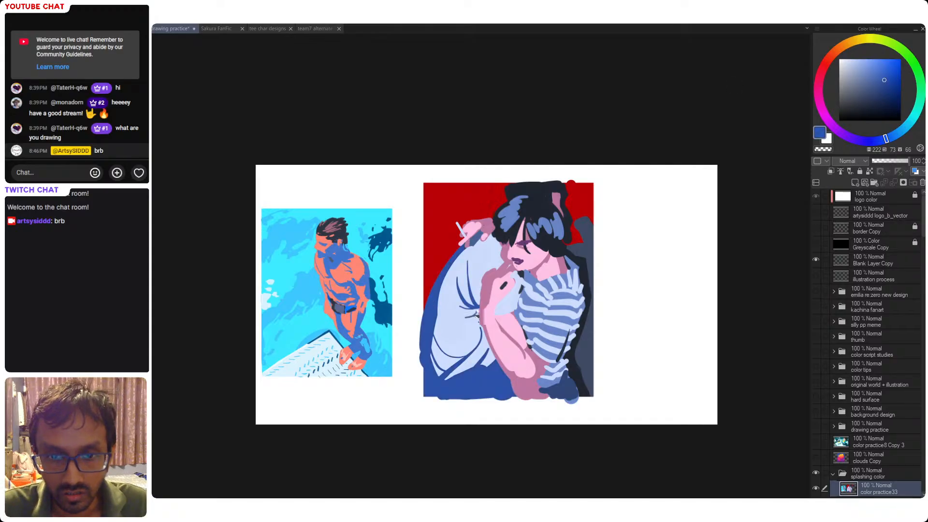
{"action": "key", "text": "ctrl+s"}
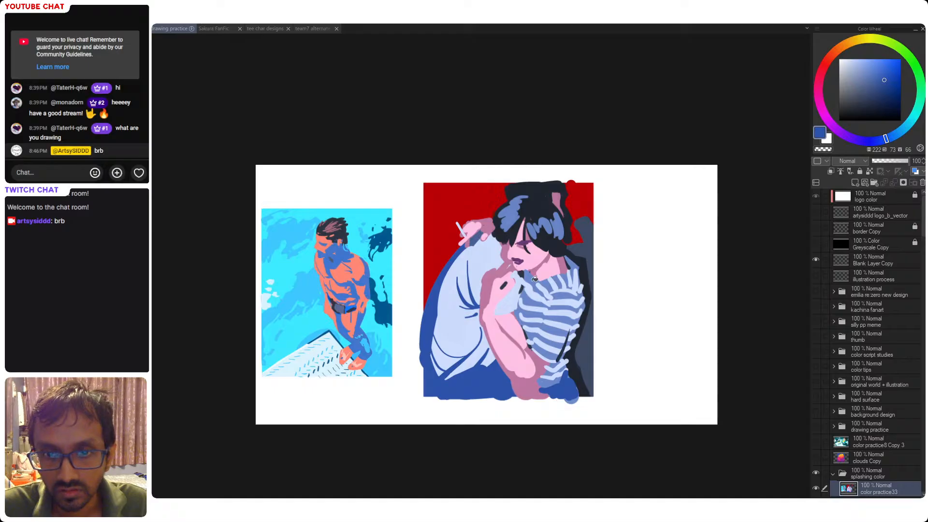
- Try a brighter blue, hue 222, saturation 55, value 100, on the hair highlights
{"action": "left_click", "coordinate": [515, 220], "text": "alt"}
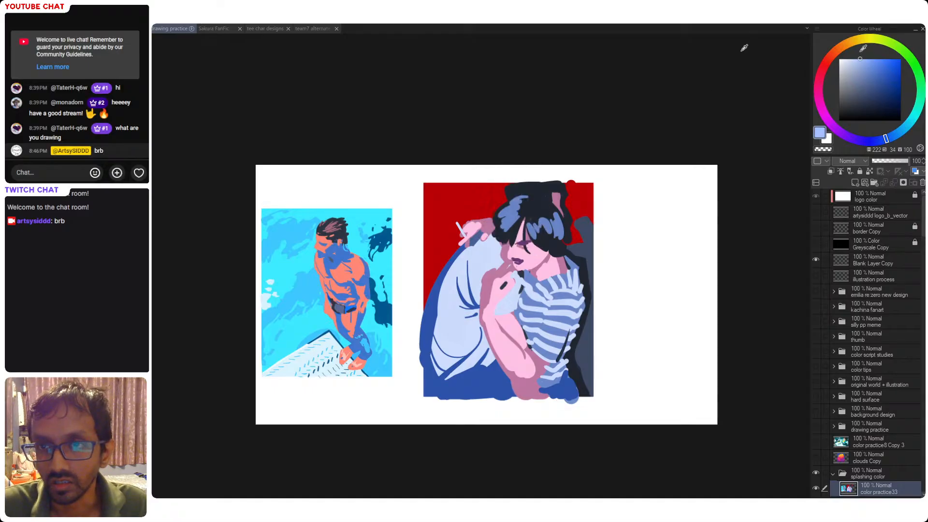
{"action": "left_click", "coordinate": [511, 216]}
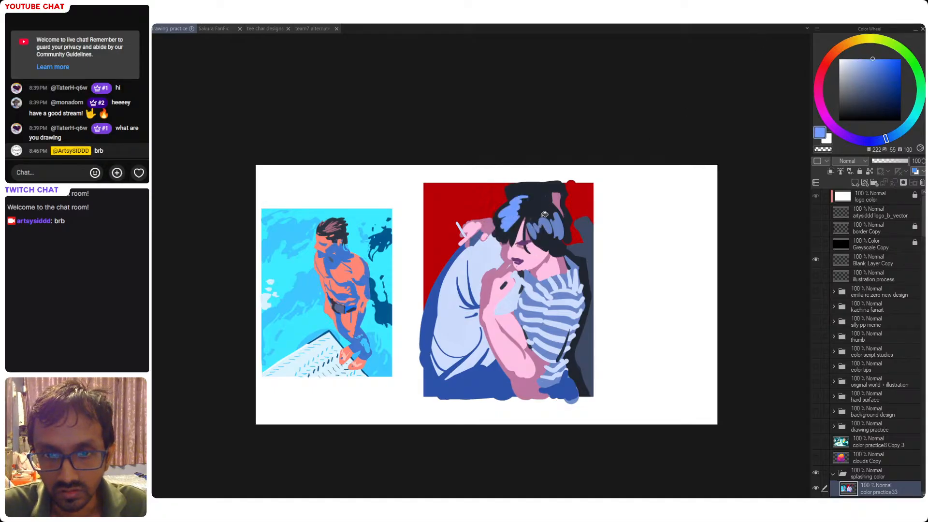
{"action": "key", "text": "ctrl+z"}
{"action": "key", "text": "b"}
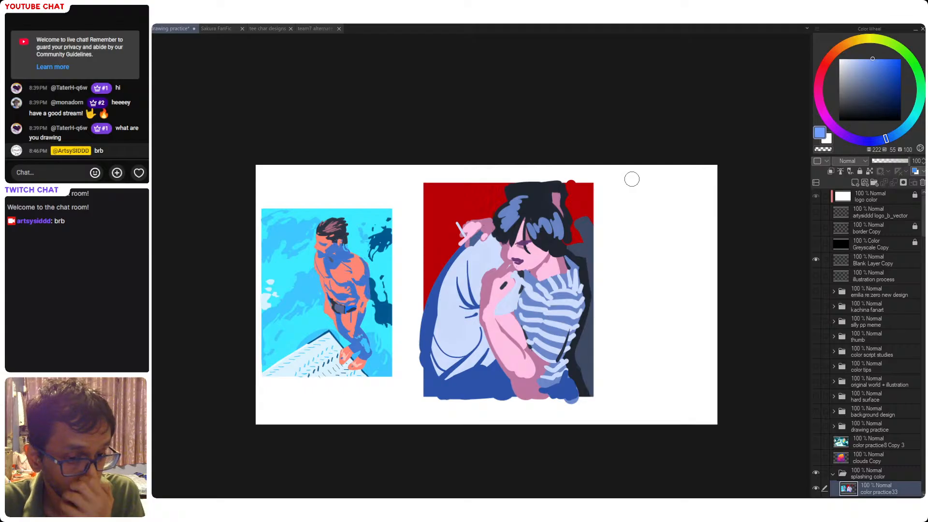
- Try recolouring the figure's hair highlights with warm yellow, hue 42, saturation 54, value 100, replacing the blue on both sides
{"action": "left_click", "coordinate": [832, 54]}
{"action": "left_click", "coordinate": [861, 58]}
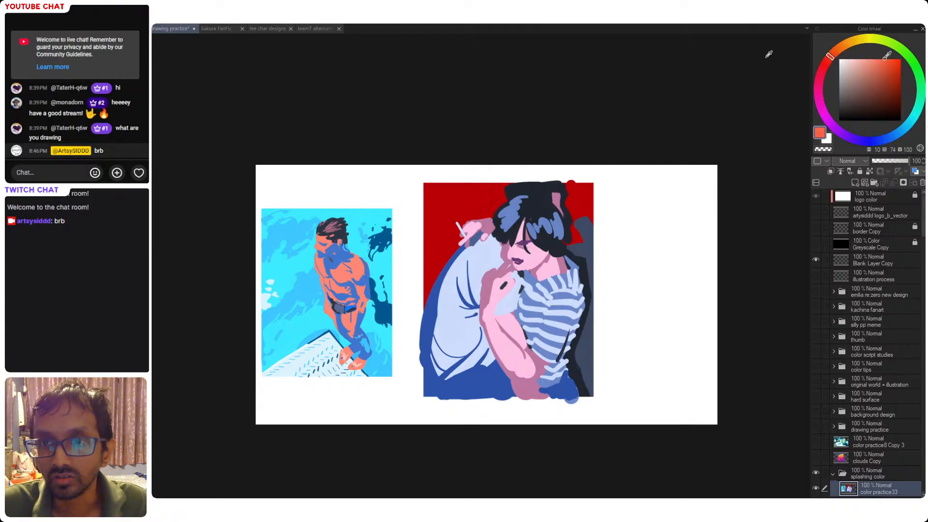
{"action": "left_click", "coordinate": [855, 41]}
{"action": "left_click", "coordinate": [872, 59]}
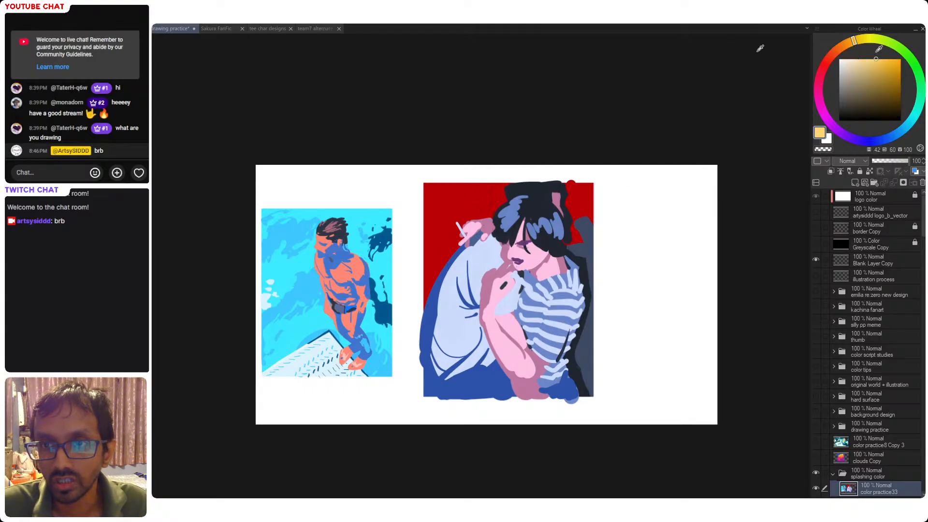
{"action": "left_click_drag", "start_coordinate": [510, 211], "coordinate": [538, 291]}
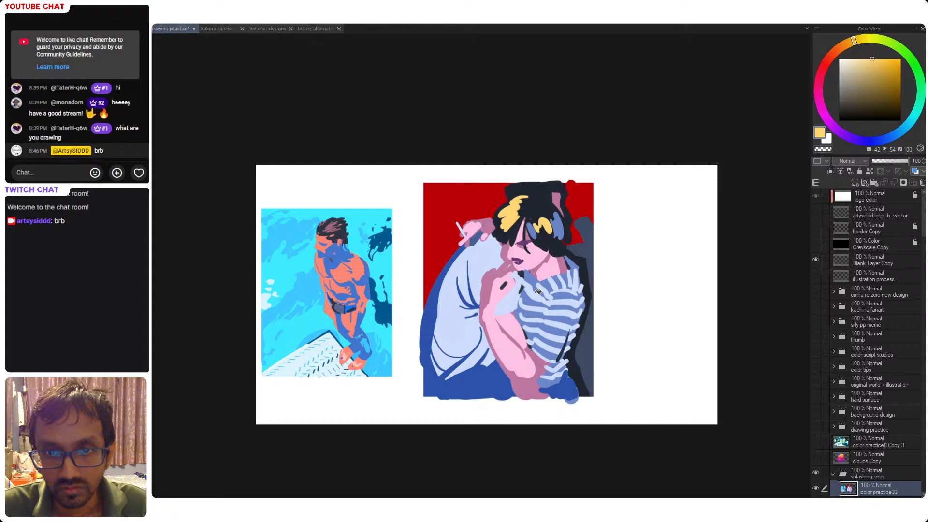
{"action": "left_click", "coordinate": [564, 223]}
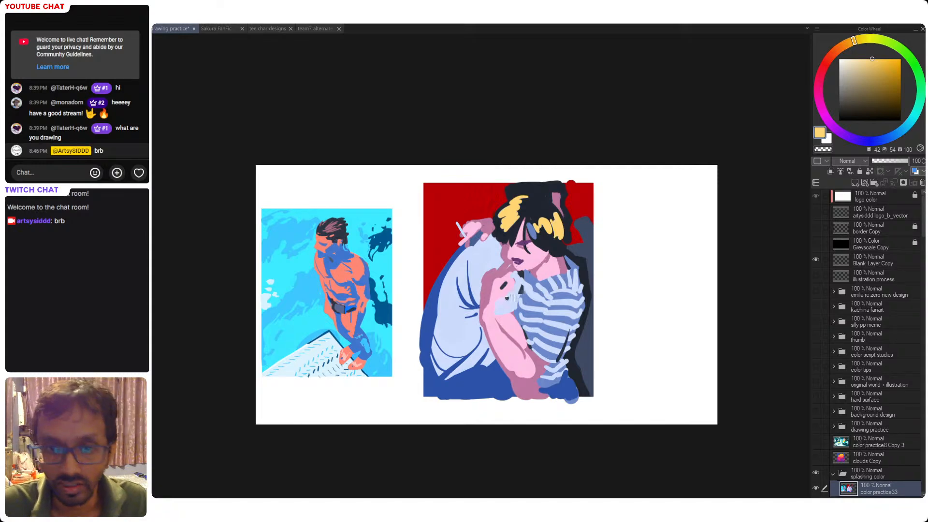
{"action": "key", "text": "ctrl+z"}
{"action": "key", "text": "ctrl+z"}
{"action": "key", "text": "ctrl+z"}
{"action": "key", "text": "ctrl+z"}
{"action": "key", "text": "ctrl+z"}
{"action": "key", "text": "ctrl+z"}
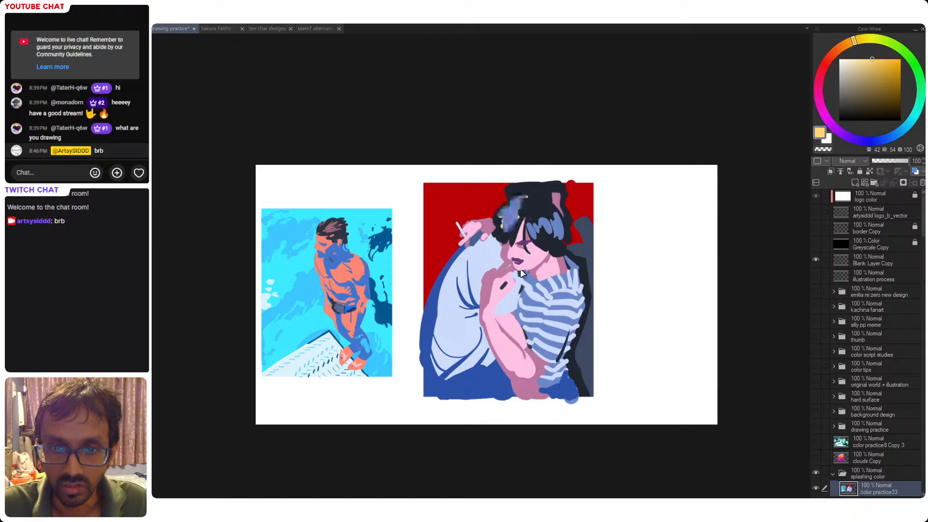
- Recolour the hair highlights with turquoise, hue 179, saturation 52, value 100, and save the file
{"action": "left_click_drag", "start_coordinate": [867, 66], "coordinate": [884, 46]}
{"action": "left_click_drag", "start_coordinate": [904, 117], "coordinate": [915, 115]}
{"action": "mouse_move", "coordinate": [517, 214]}
{"action": "left_mouse_down"}
{"action": "mouse_move", "coordinate": [550, 230]}
{"action": "mouse_move", "coordinate": [547, 246]}
{"action": "mouse_move", "coordinate": [531, 249]}
{"action": "left_mouse_up"}
{"action": "key", "text": "ctrl+s"}
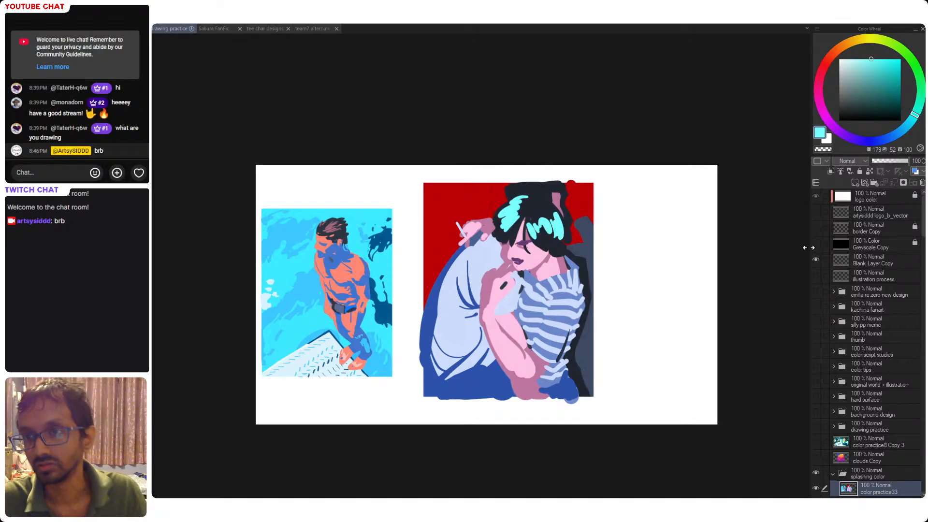
- Recolour the hair highlights with sky blue, hue 192, saturation 74, value 100, save the file and check the painting in greyscale
{"action": "left_click_drag", "start_coordinate": [871, 58], "coordinate": [885, 46]}
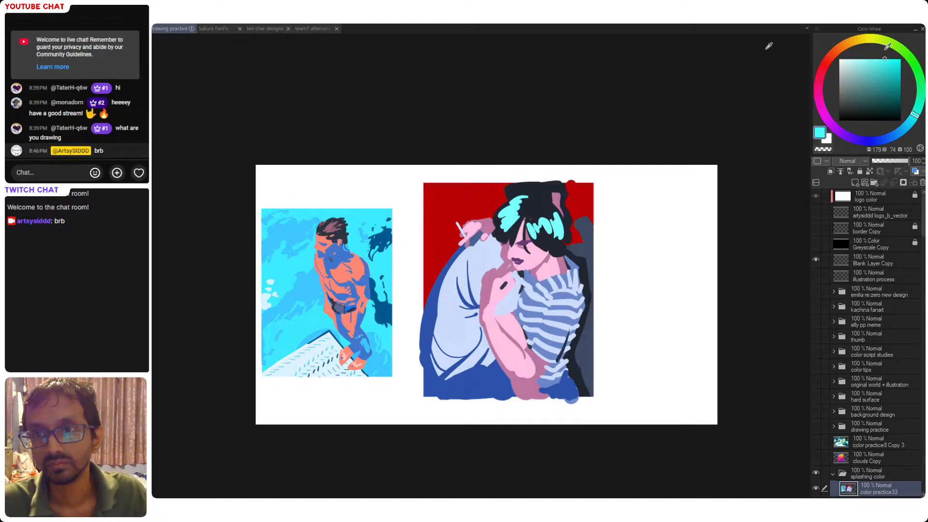
{"action": "left_click", "coordinate": [909, 125]}
{"action": "mouse_move", "coordinate": [503, 199]}
{"action": "left_mouse_down"}
{"action": "mouse_move", "coordinate": [525, 230]}
{"action": "mouse_move", "coordinate": [551, 234]}
{"action": "left_mouse_up"}
{"action": "key", "text": "ctrl+s"}
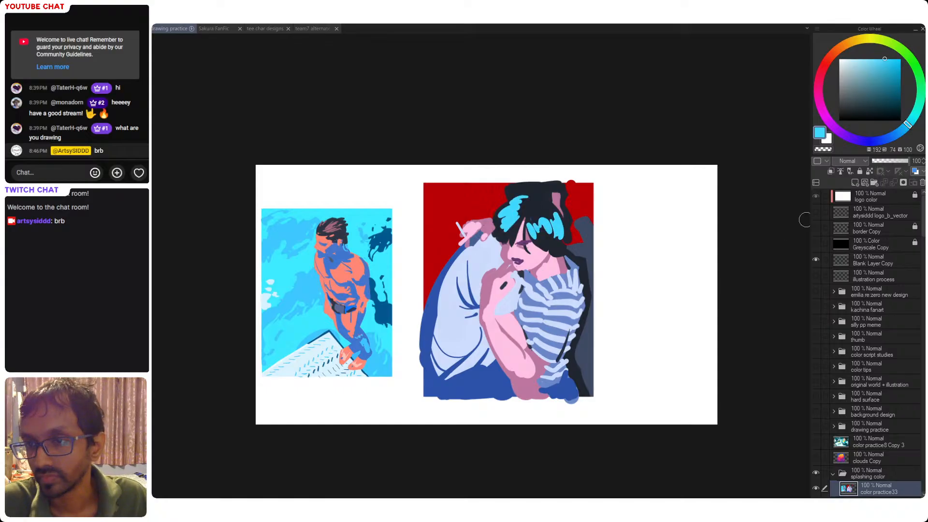
{"action": "left_click", "coordinate": [816, 244]}
{"action": "left_click", "coordinate": [816, 244]}
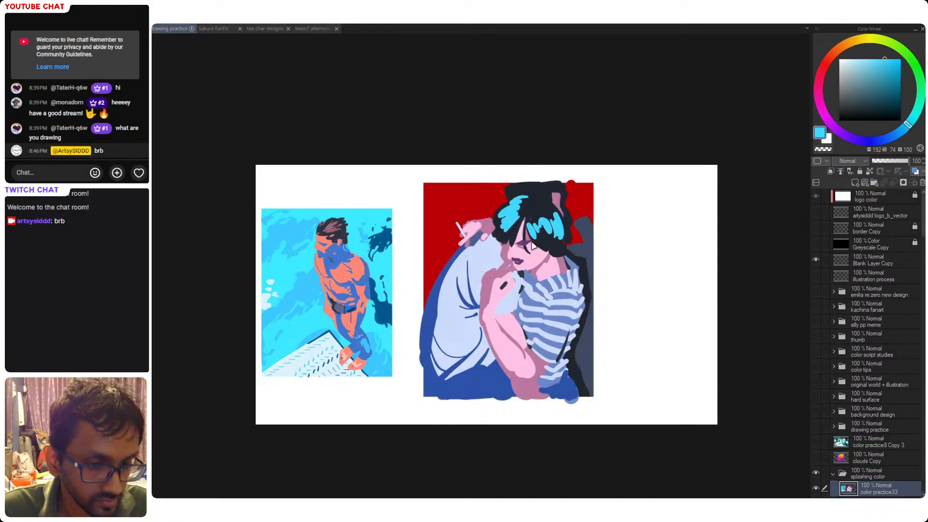
- Touch up the eye and nearby facial details with skin pink, purple and dark hair colours sampled from the figure, and save
{"action": "left_click_drag", "start_coordinate": [526, 254], "coordinate": [523, 262]}
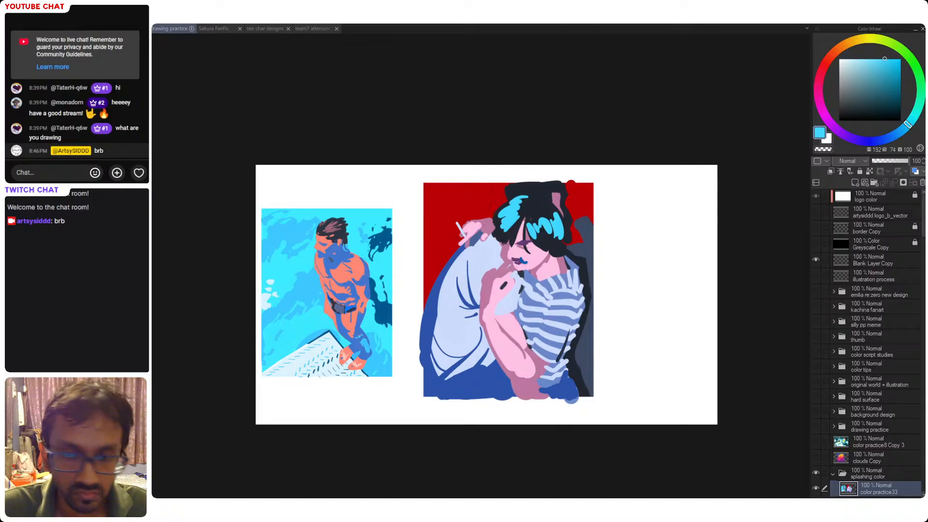
{"action": "left_click", "coordinate": [525, 261], "text": "alt"}
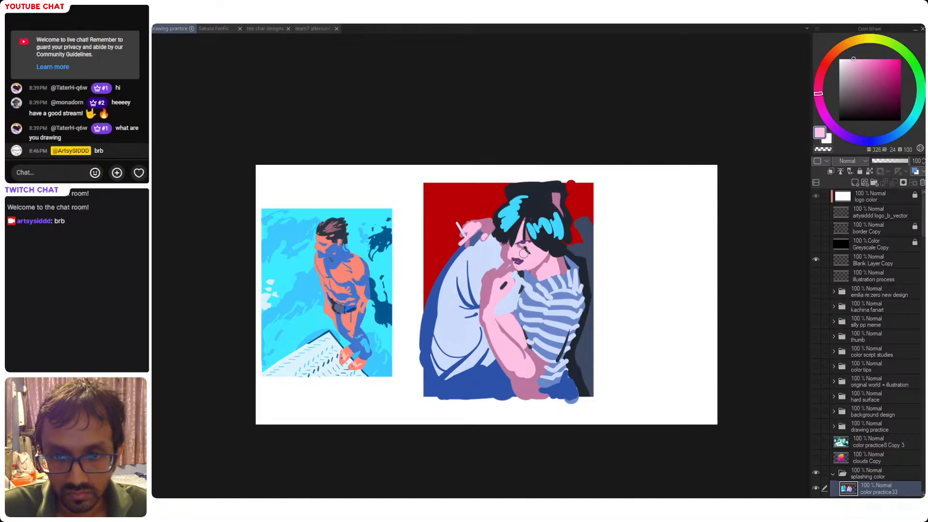
{"action": "left_click", "coordinate": [527, 242]}
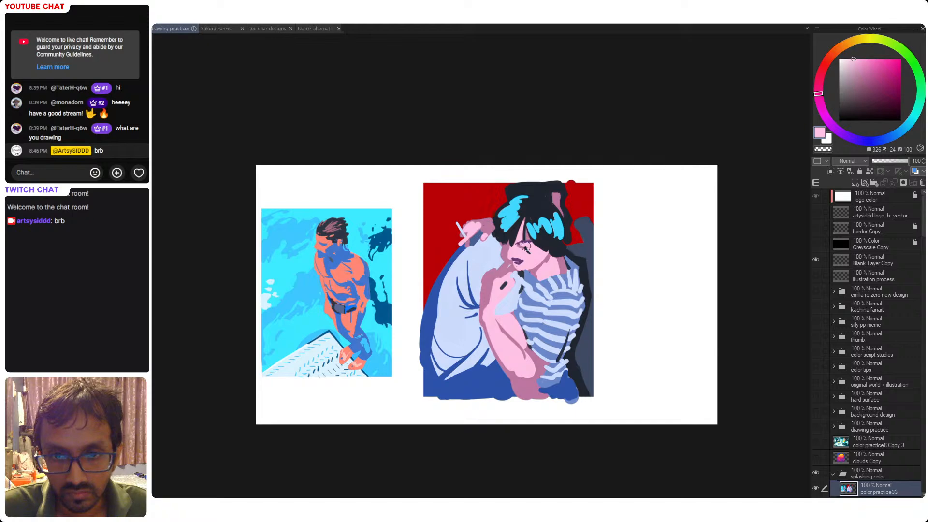
{"action": "left_click", "coordinate": [529, 240], "text": "alt"}
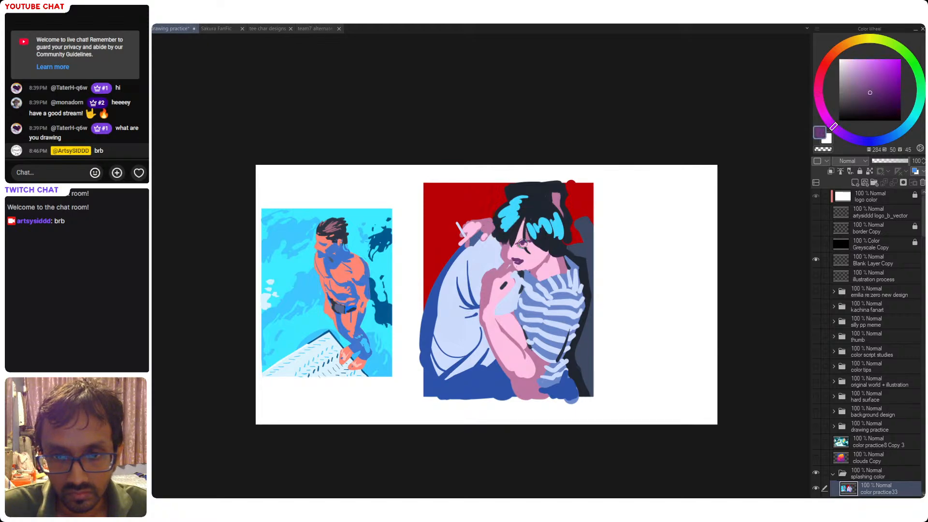
{"action": "left_click", "coordinate": [535, 223], "text": "alt"}
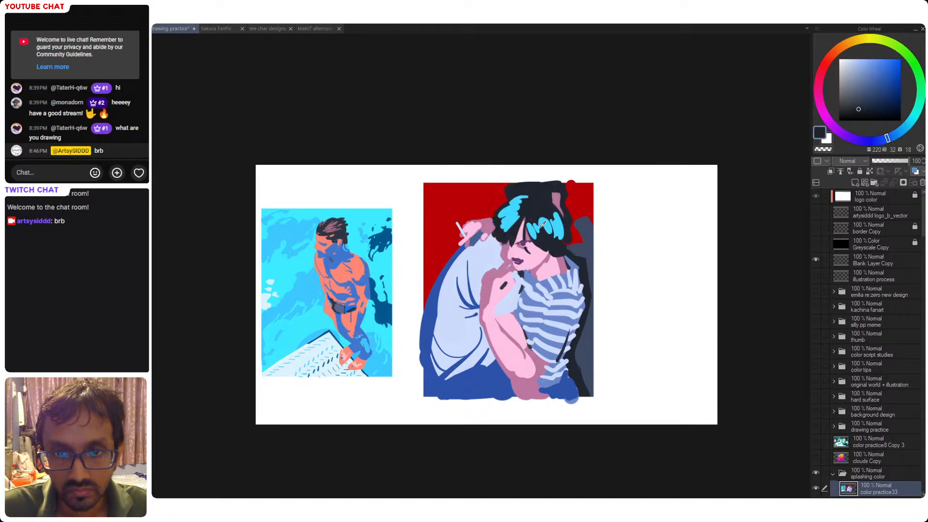
{"action": "key", "text": "ctrl+s"}
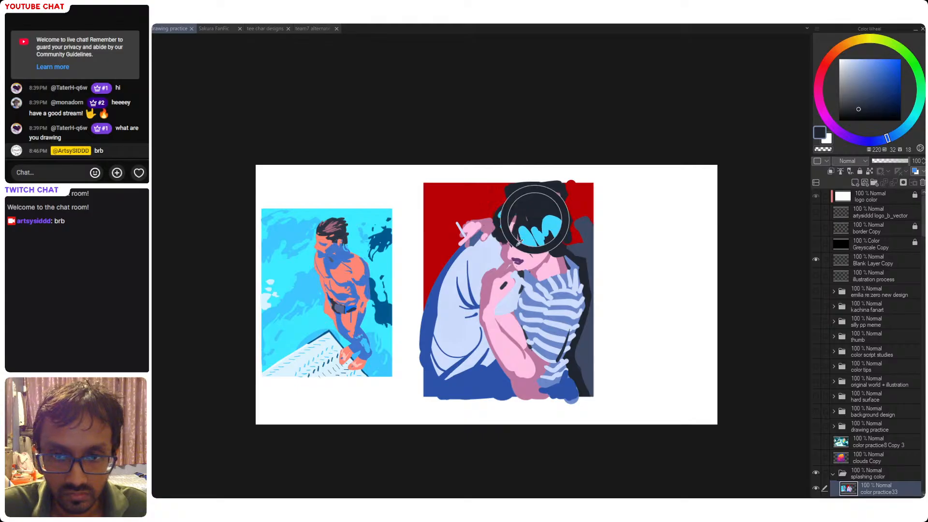
{"action": "left_click_drag", "start_coordinate": [511, 241], "coordinate": [506, 252]}
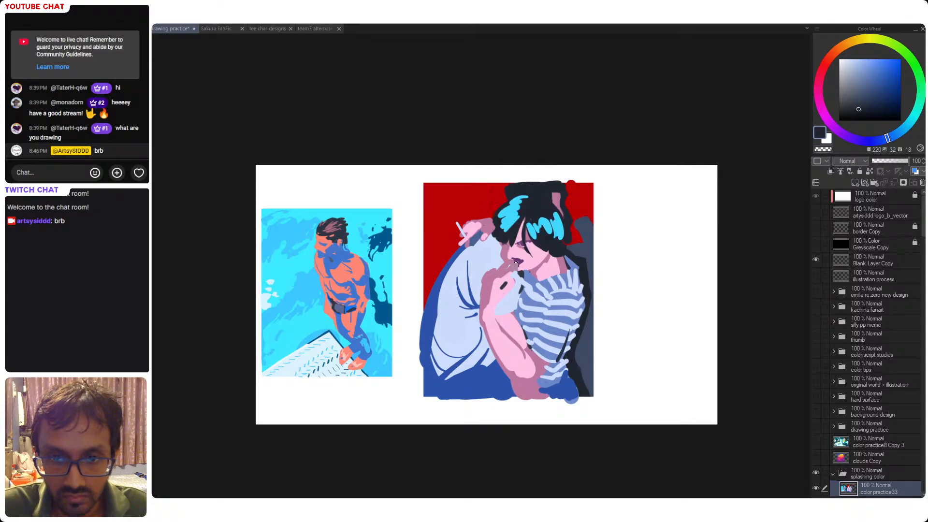
{"action": "left_click", "coordinate": [517, 261], "text": "alt"}
{"action": "key", "text": "ctrl+s"}
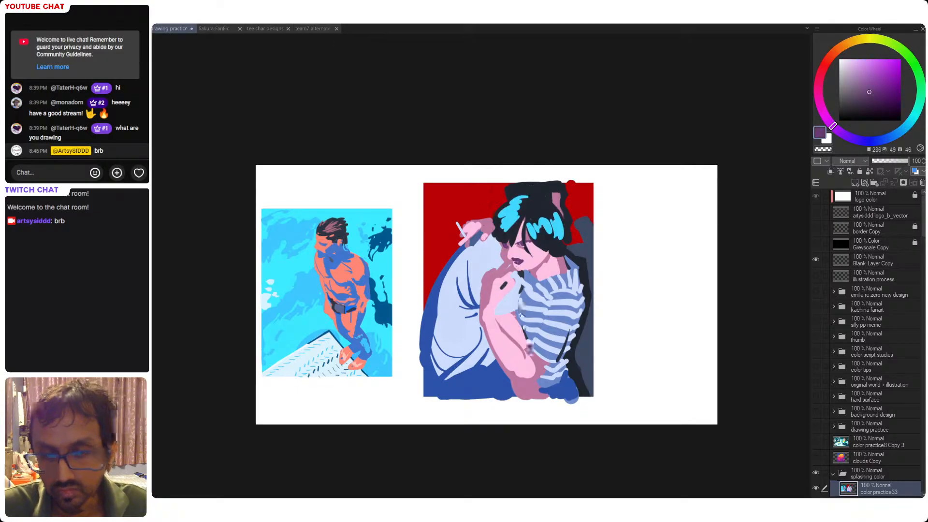
- Try filling the red background with deep navy blue, hue 222, saturation 100, value 40
{"action": "left_click_drag", "start_coordinate": [600, 246], "coordinate": [588, 245]}
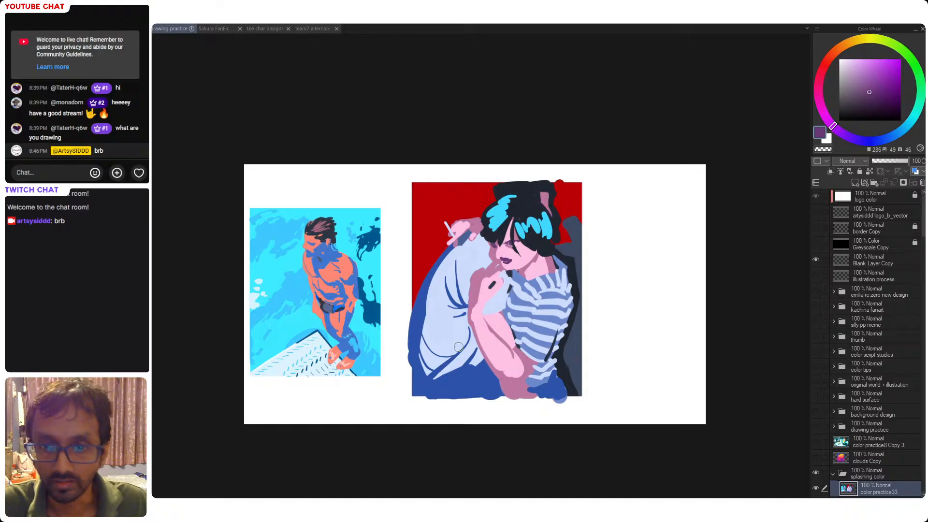
{"action": "scroll", "coordinate": [564, 232], "scroll_direction": "down", "scroll_amount": 1}
{"action": "left_click", "coordinate": [496, 210], "text": "alt"}
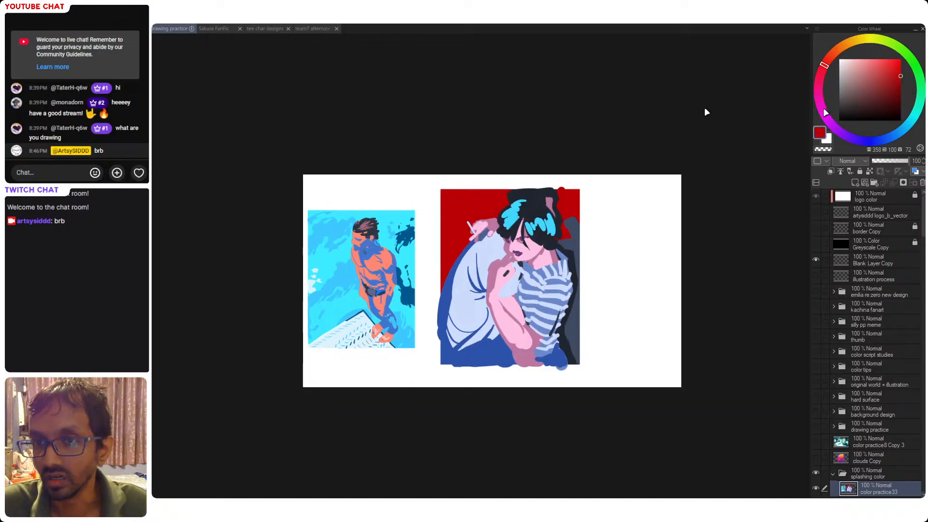
{"action": "left_click", "coordinate": [487, 342], "text": "alt"}
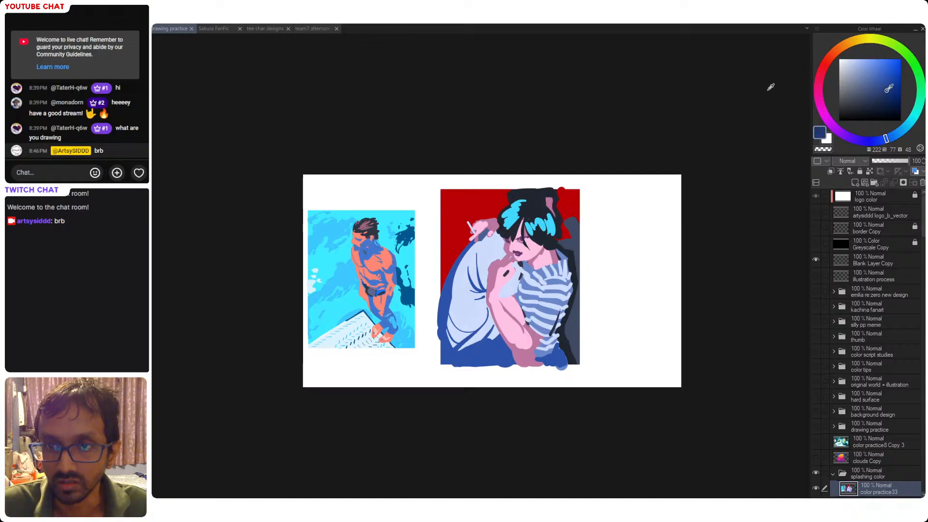
{"action": "left_click", "coordinate": [482, 201]}
{"action": "key", "text": "ctrl+z"}
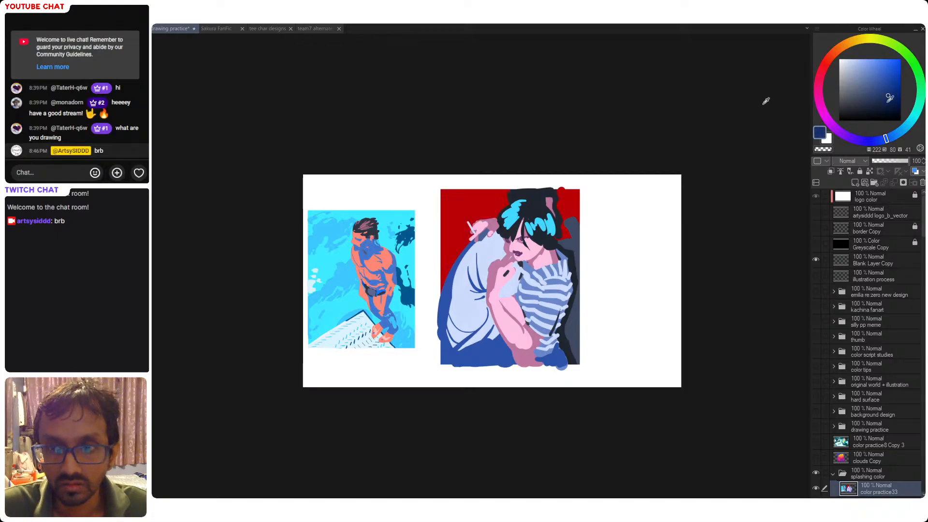
{"action": "left_click", "coordinate": [484, 208]}
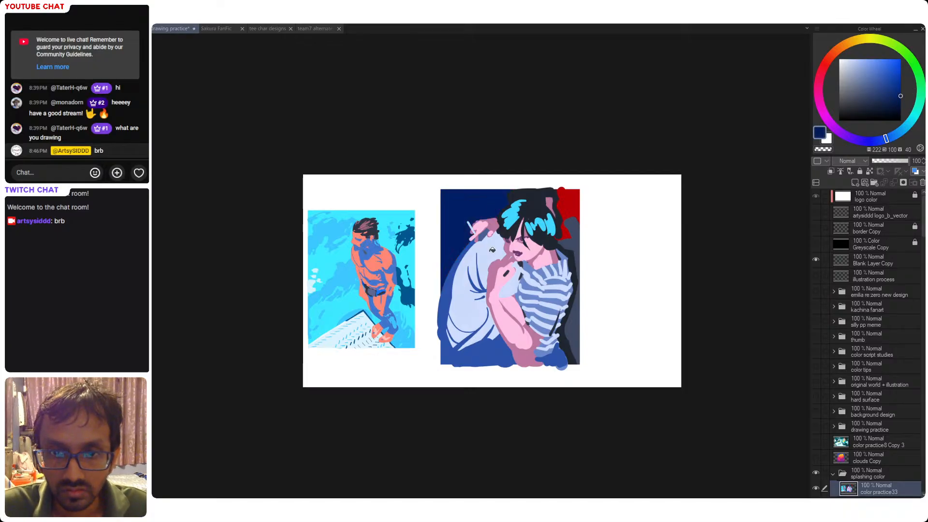
{"action": "left_click", "coordinate": [567, 221]}
{"action": "key", "text": "ctrl+z"}
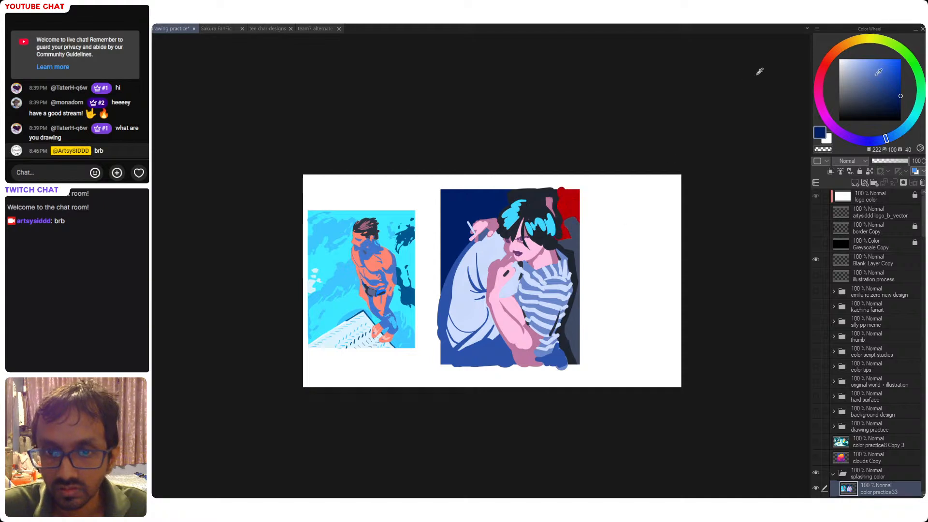
{"action": "key", "text": "ctrl+z"}
- Try filling the red background with teal green, hue 157, saturation 100, value 71
{"action": "mouse_move", "coordinate": [905, 127]}
{"action": "left_mouse_down"}
{"action": "mouse_move", "coordinate": [919, 103]}
{"action": "mouse_move", "coordinate": [904, 76]}
{"action": "left_mouse_up"}
{"action": "left_click", "coordinate": [488, 230]}
{"action": "key", "text": "ctrl+z"}
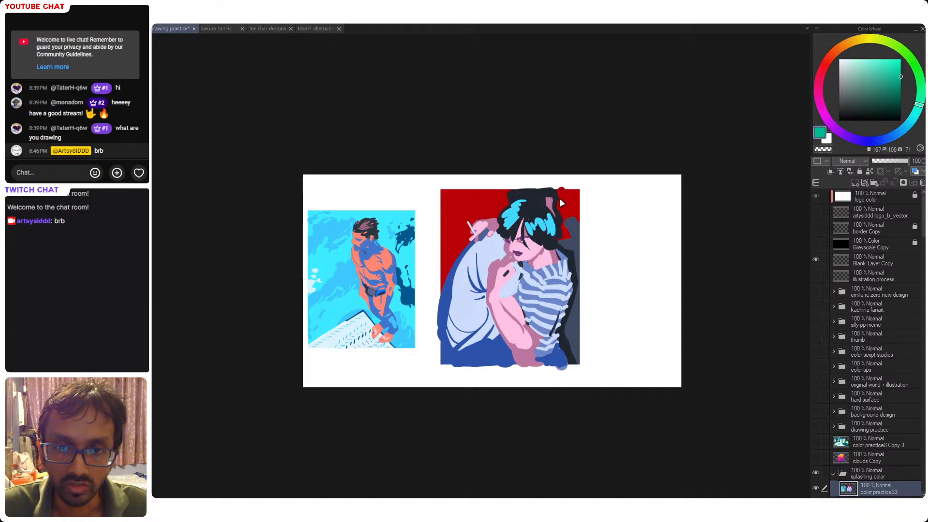
- Fill the red background on both sides of the head with dark navy, hue 221, saturation 56, value 30, and save the file
{"action": "left_click", "coordinate": [496, 193], "text": "alt"}
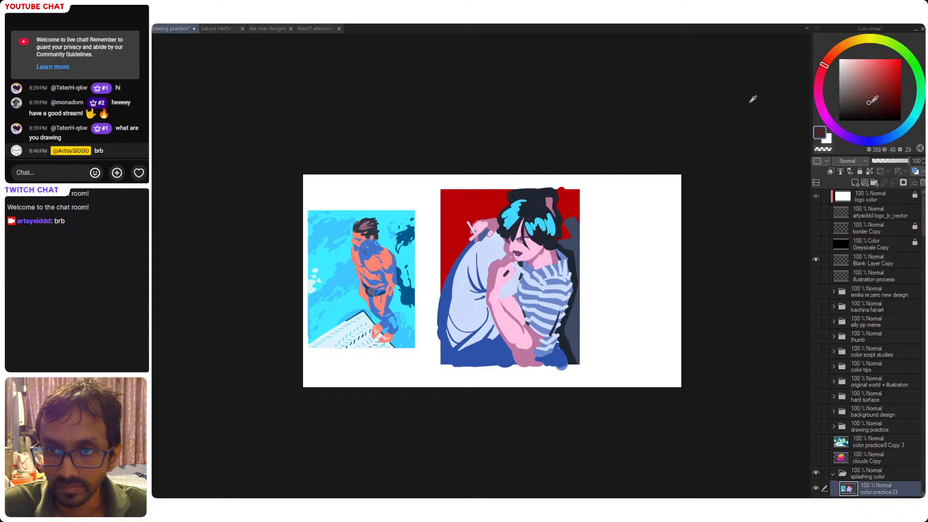
{"action": "left_click", "coordinate": [573, 253], "text": "alt"}
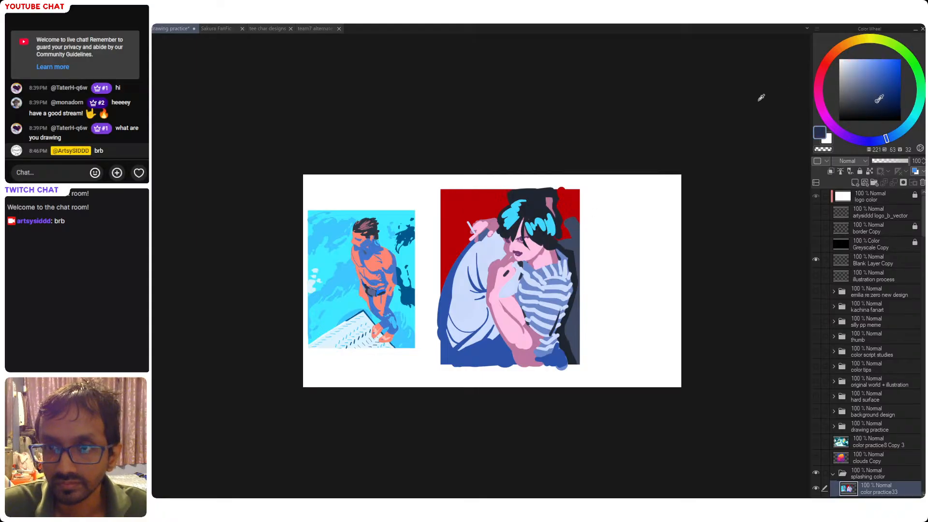
{"action": "left_click_drag", "start_coordinate": [878, 101], "coordinate": [873, 102]}
{"action": "left_click", "coordinate": [566, 206]}
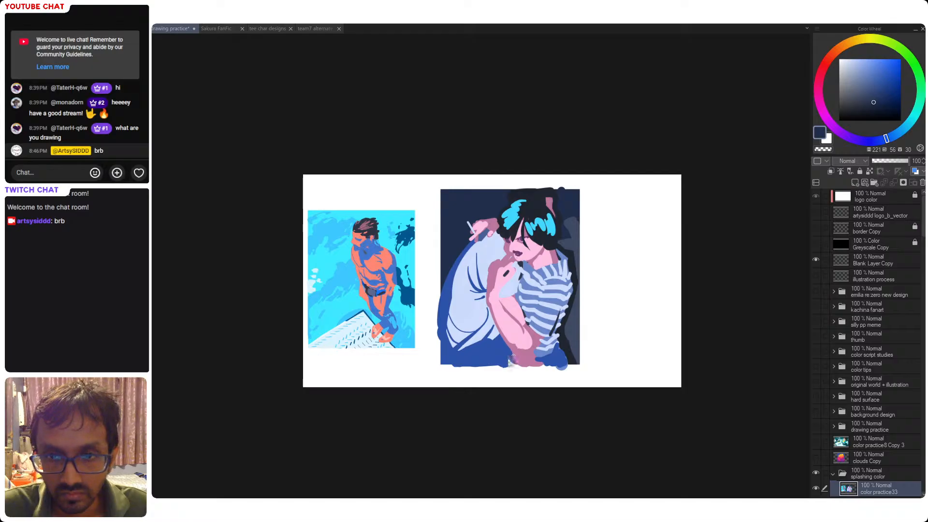
{"action": "key", "text": "ctrl+s"}
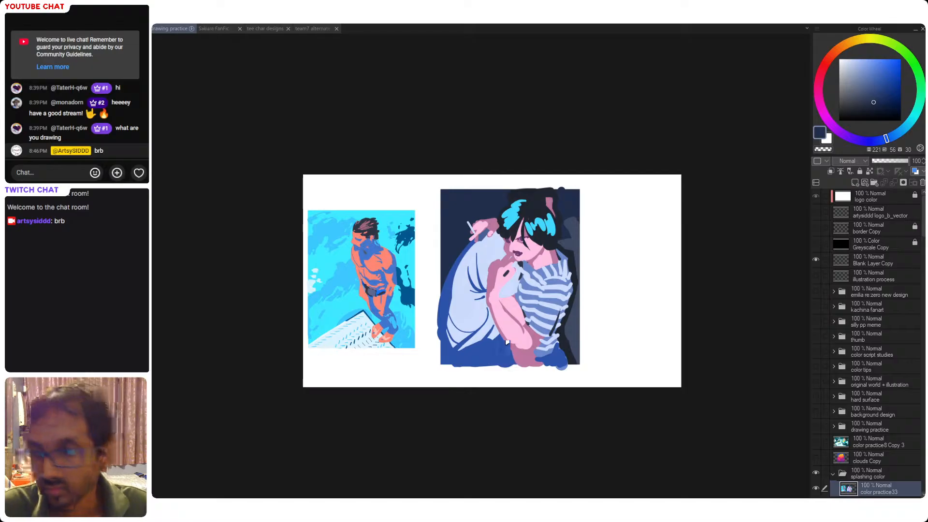
- Erase the blue clothing that spills past the left edge of the hunched-figure painting so the border is straight
{"action": "key", "text": "c"}
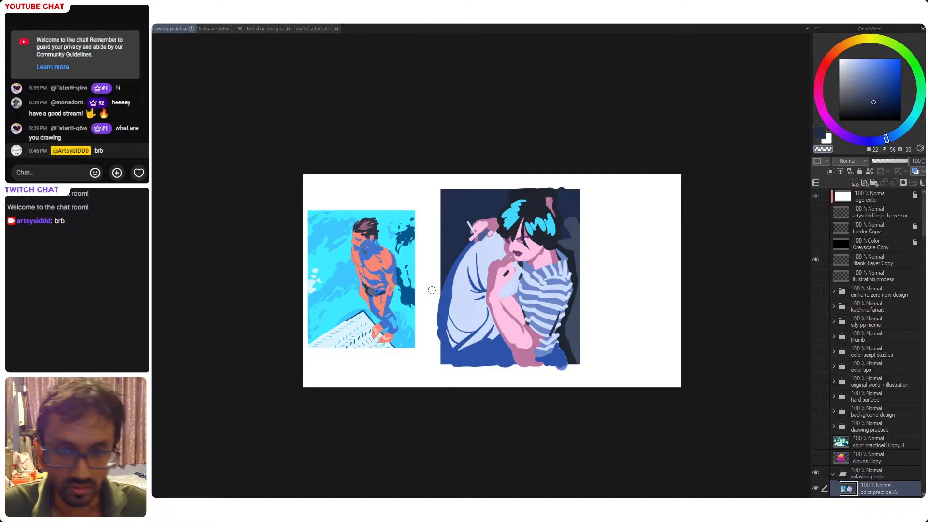
{"action": "left_click_drag", "start_coordinate": [432, 291], "coordinate": [439, 403]}
{"action": "key", "text": "ctrl+z"}
{"action": "left_click_drag", "start_coordinate": [438, 285], "coordinate": [436, 407]}
{"action": "key", "text": "ctrl+z"}
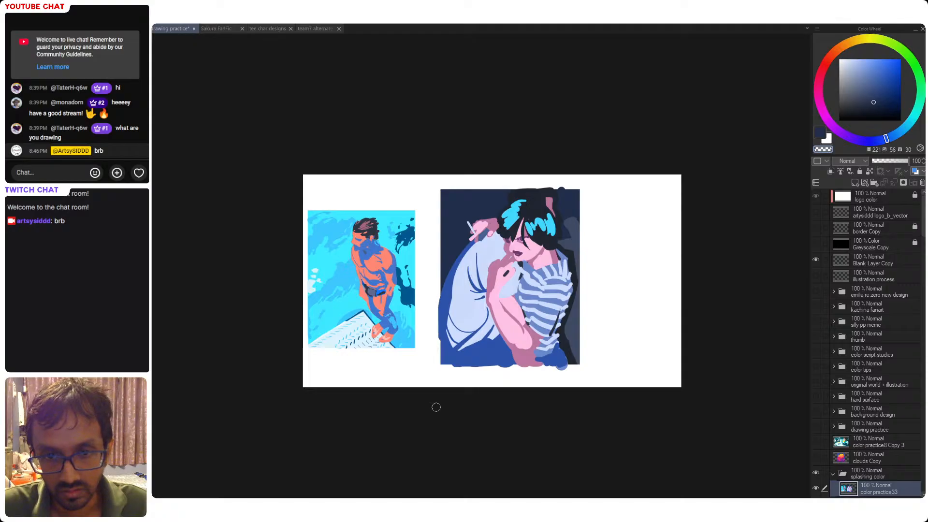
{"action": "key", "text": "ctrl+z"}
{"action": "mouse_move", "coordinate": [436, 251]}
{"action": "left_mouse_down"}
{"action": "mouse_move", "coordinate": [438, 382]}
{"action": "mouse_move", "coordinate": [580, 362]}
{"action": "left_mouse_up"}
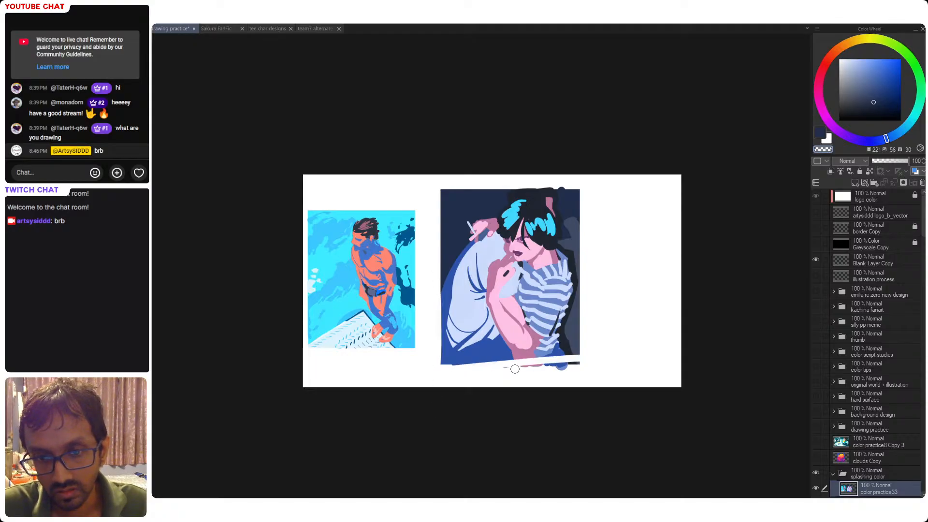
- Erase the clothing and arm paint that spills below the hunched-figure painting, leaving a straight bottom edge
{"action": "key", "text": "ctrl+z"}
{"action": "left_click_drag", "start_coordinate": [433, 366], "coordinate": [605, 362]}
{"action": "key", "text": "ctrl+z"}
{"action": "left_click_drag", "start_coordinate": [466, 375], "coordinate": [616, 369]}
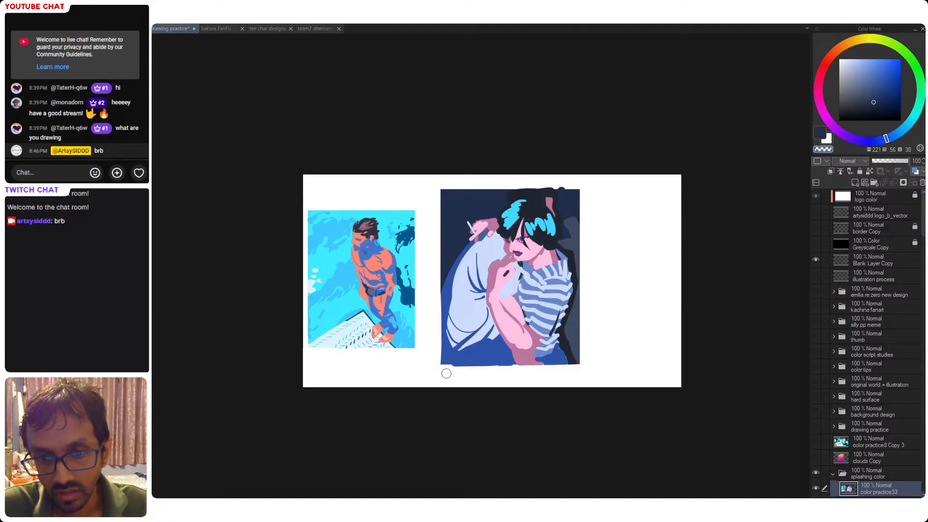
{"action": "left_click_drag", "start_coordinate": [431, 369], "coordinate": [615, 363]}
- Save the file, then fill the arm's pink shadow with a darker mauve, hue 325, saturation 37, value 58
{"action": "left_click", "coordinate": [525, 356], "text": "alt"}
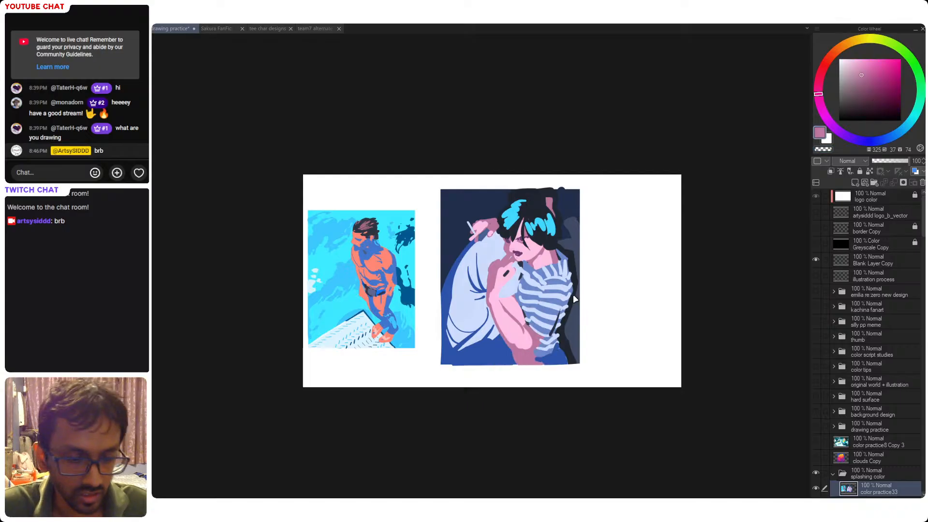
{"action": "key", "text": "ctrl+s"}
{"action": "left_click_drag", "start_coordinate": [861, 84], "coordinate": [862, 85]}
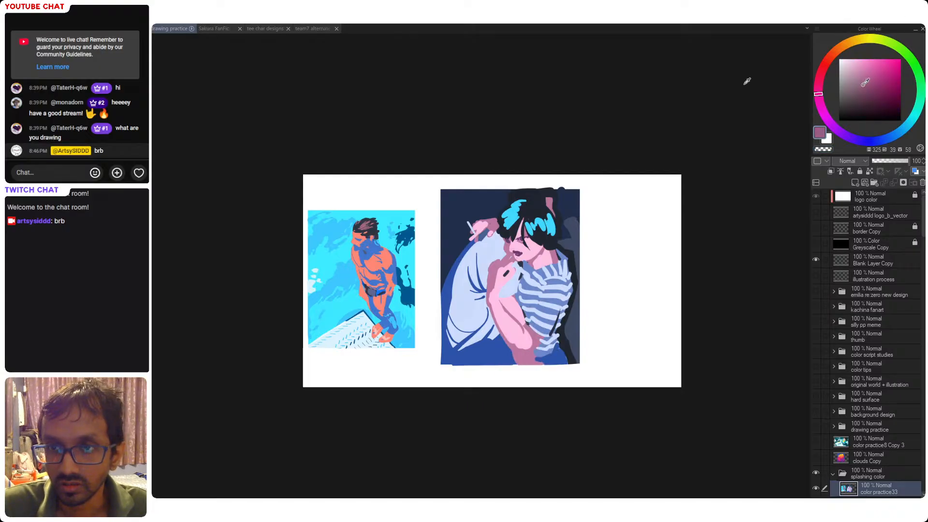
{"action": "left_click", "coordinate": [525, 356]}
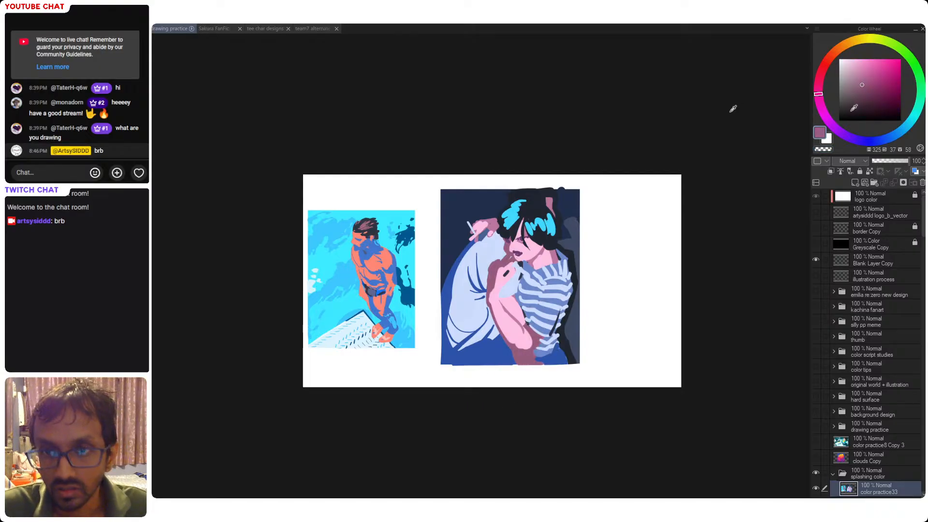
- Replace the mauve arm shadow with brighter purple, hue 311, saturation 52, value 66, fill the hand shadows to match, and save the file
{"action": "key", "text": "ctrl+z"}
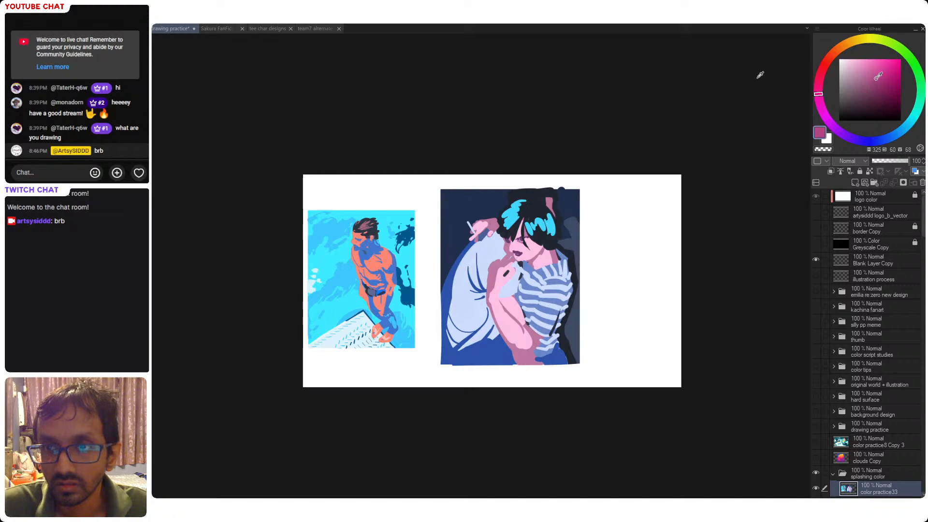
{"action": "left_click", "coordinate": [874, 81]}
{"action": "left_click", "coordinate": [821, 106]}
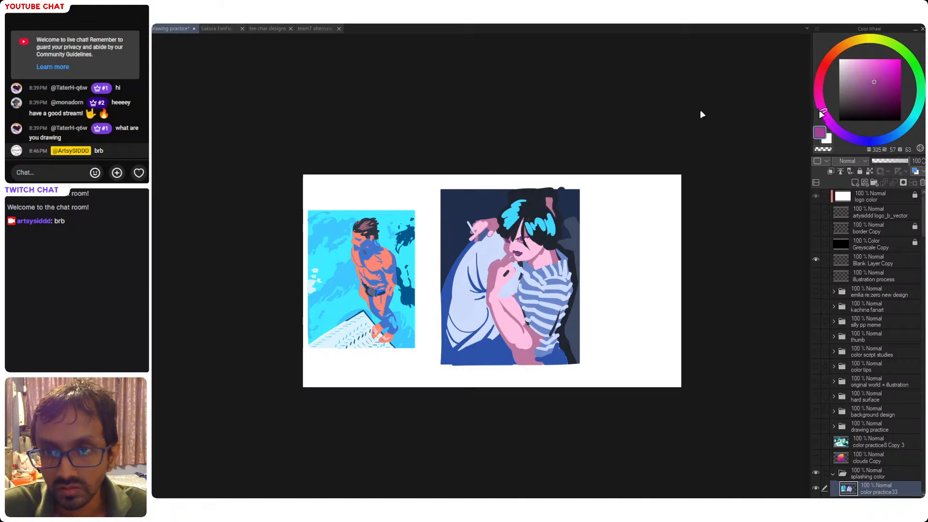
{"action": "left_click", "coordinate": [527, 351]}
{"action": "mouse_move", "coordinate": [874, 82]}
{"action": "left_mouse_down"}
{"action": "mouse_move", "coordinate": [866, 90]}
{"action": "mouse_move", "coordinate": [871, 80]}
{"action": "left_mouse_up"}
{"action": "left_click", "coordinate": [515, 359]}
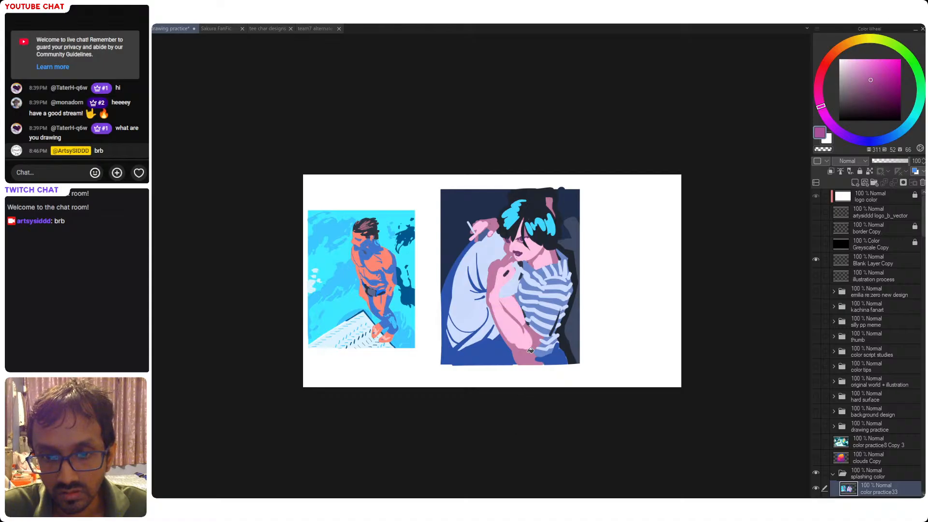
{"action": "left_click", "coordinate": [507, 361]}
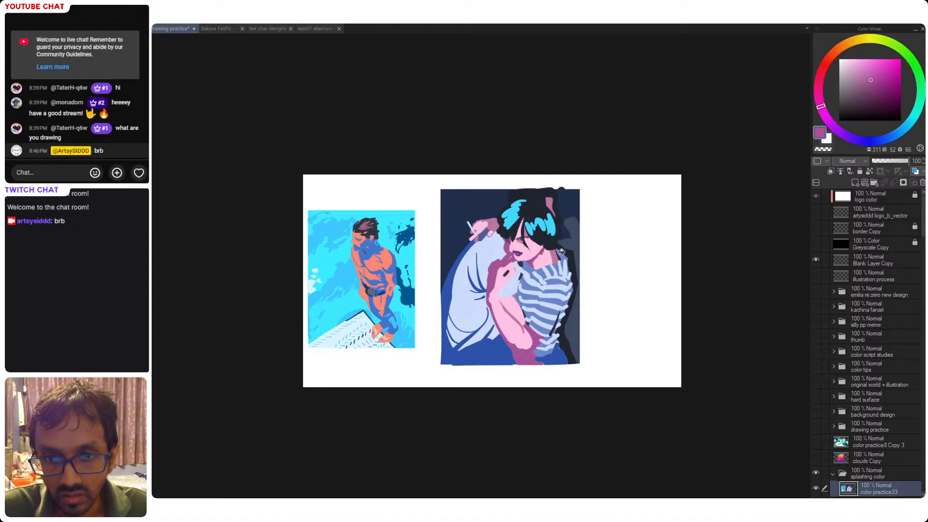
{"action": "left_click", "coordinate": [477, 227]}
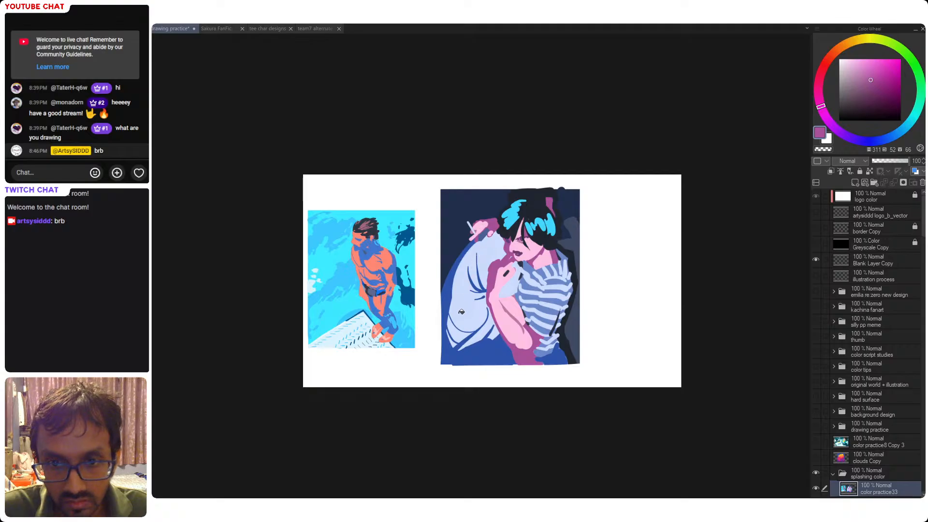
{"action": "key", "text": "ctrl+s"}
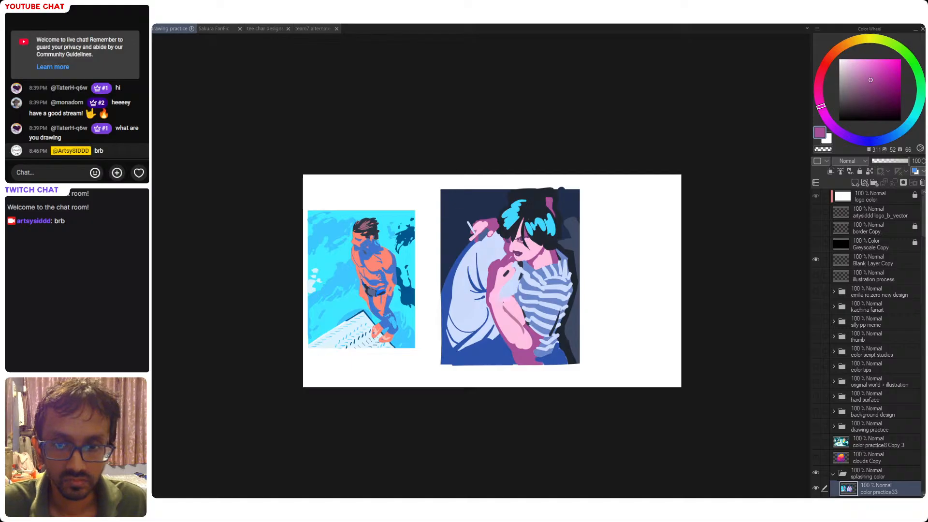
{"action": "left_click_drag", "start_coordinate": [515, 317], "coordinate": [519, 299]}
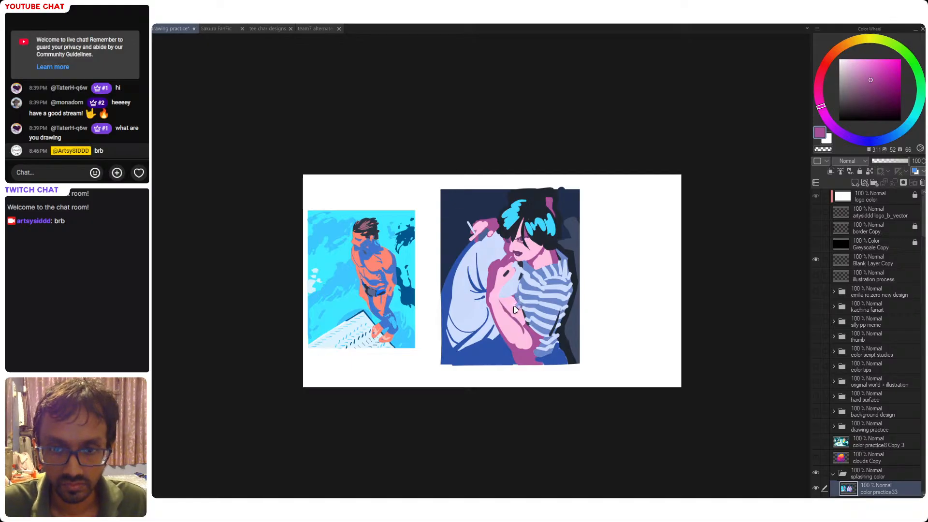
{"action": "key", "text": "ctrl+s"}
- Try filling the navy background beside the head with black, hue 221, saturation 19, value 0, and undo the fill
{"action": "left_click", "coordinate": [459, 236], "text": "alt"}
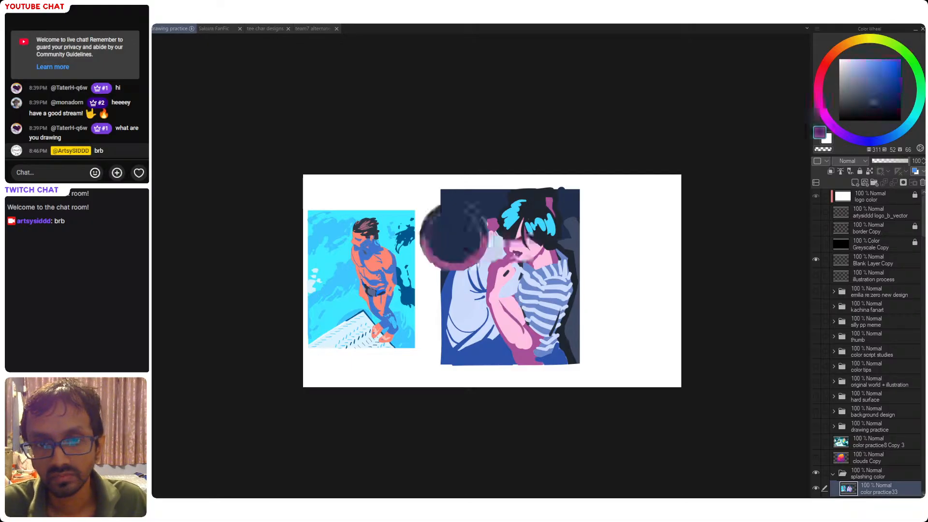
{"action": "left_click_drag", "start_coordinate": [851, 104], "coordinate": [851, 120]}
{"action": "key", "text": "g"}
{"action": "left_click", "coordinate": [465, 249]}
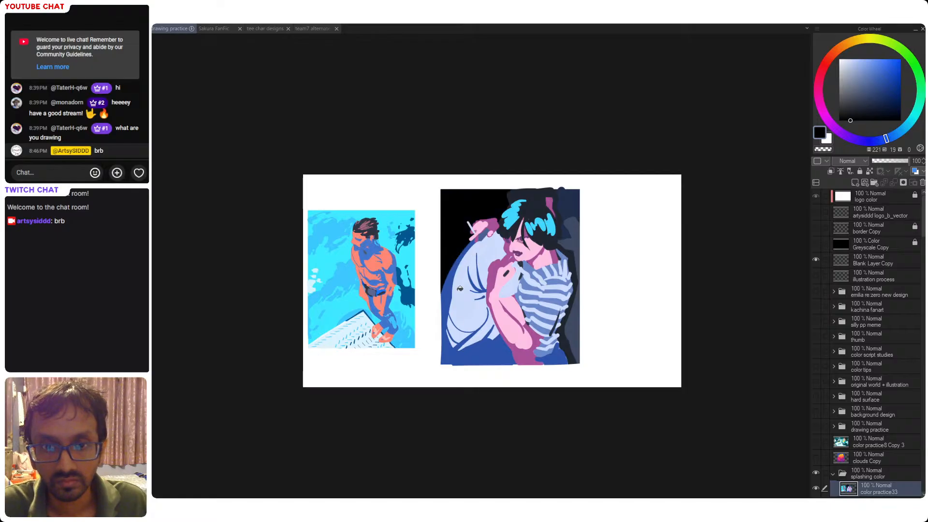
{"action": "key", "text": "ctrl+z"}
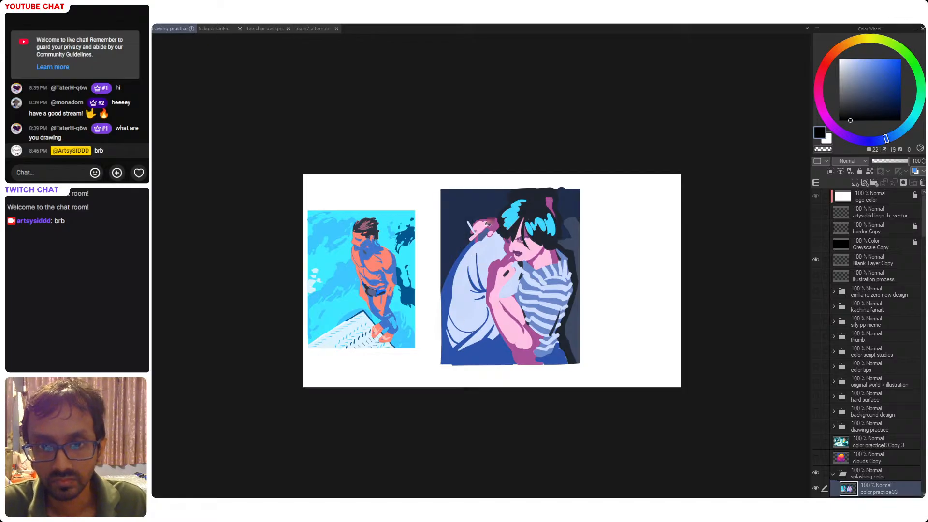
- Erase the black hair that spills above the hunched-figure painting so its top border is straight
{"action": "left_click", "coordinate": [509, 228], "text": "alt"}
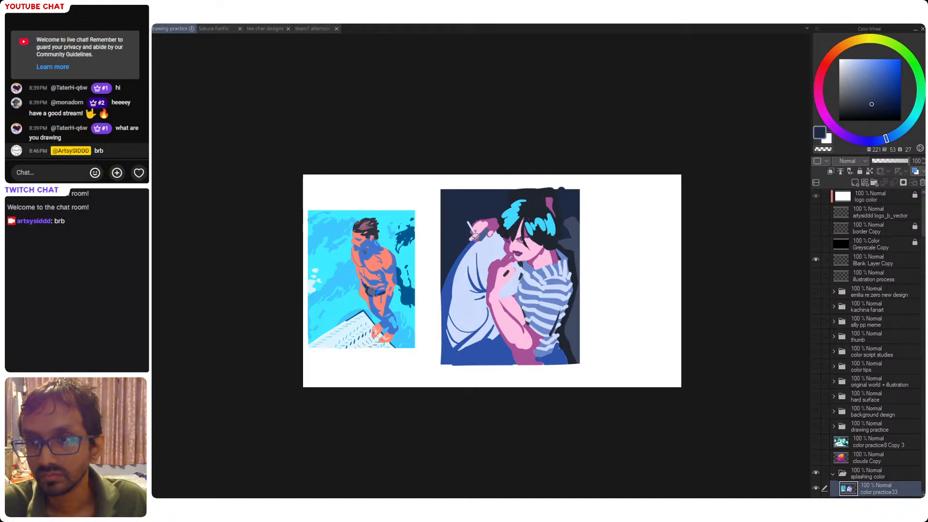
{"action": "mouse_move", "coordinate": [473, 173]}
{"action": "left_mouse_down"}
{"action": "mouse_move", "coordinate": [450, 394]}
{"action": "mouse_move", "coordinate": [512, 187]}
{"action": "mouse_move", "coordinate": [595, 182]}
{"action": "left_mouse_up"}
{"action": "key", "text": "c"}
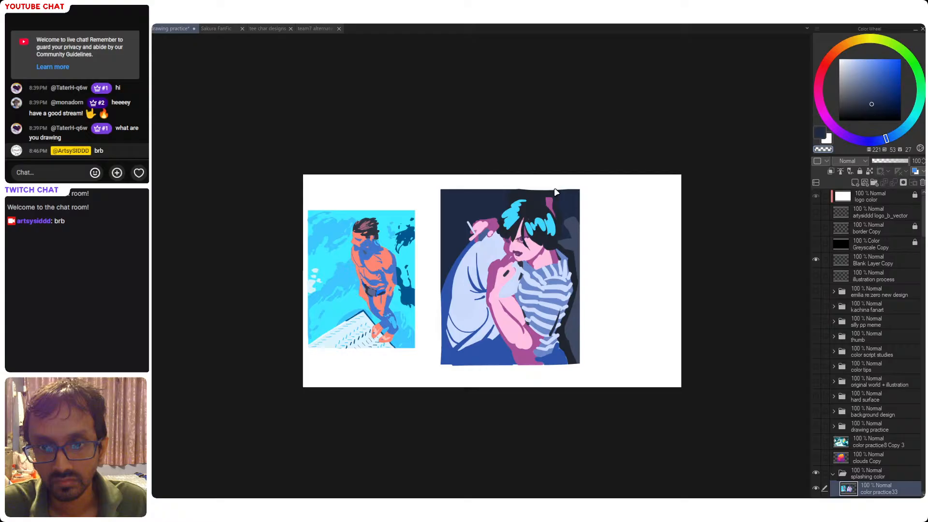
- Fill the sky-blue hair highlights with soft periwinkle blue, hue 216, saturation 41, value 100, and save the file
{"action": "left_click", "coordinate": [552, 222], "text": "alt"}
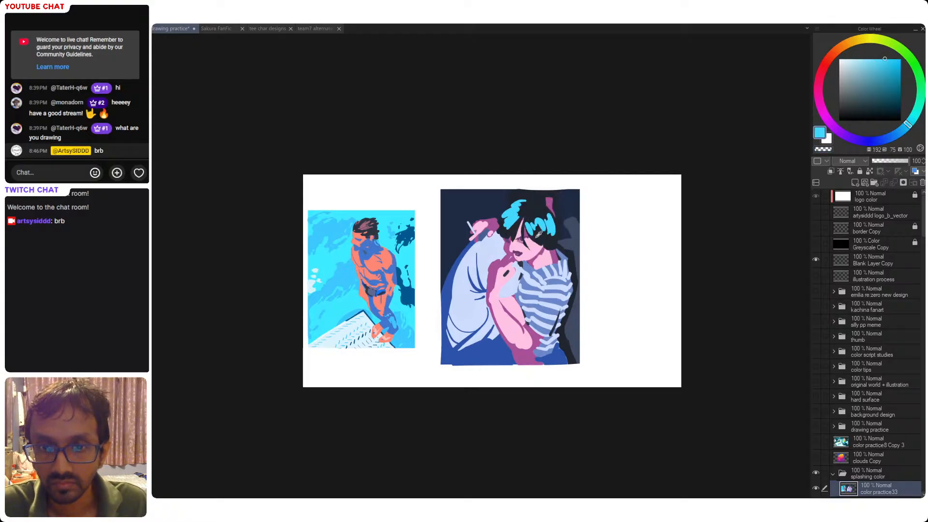
{"action": "left_click", "coordinate": [890, 139]}
{"action": "left_click", "coordinate": [864, 59]}
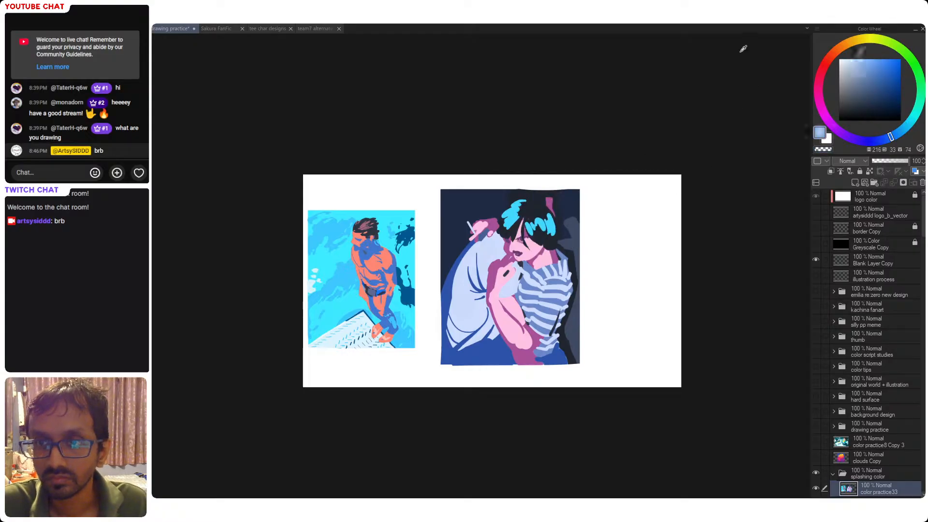
{"action": "left_click", "coordinate": [535, 225]}
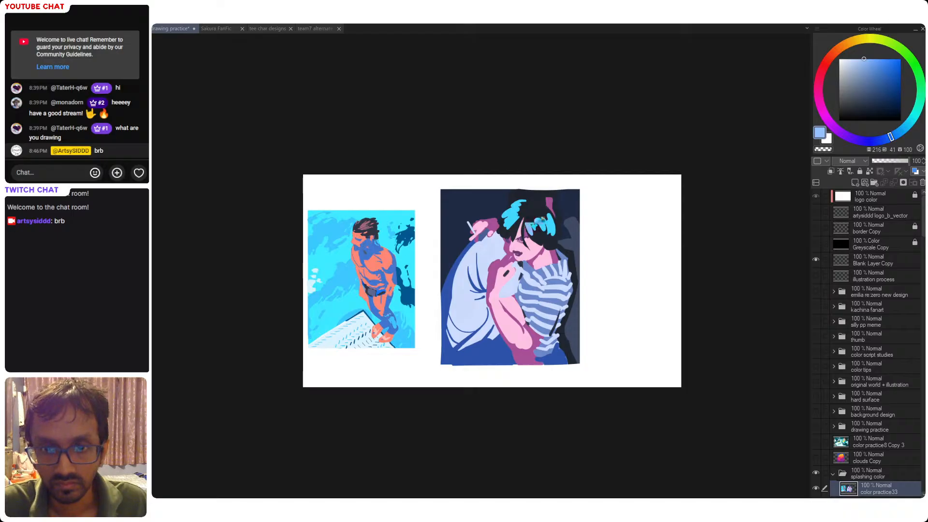
{"action": "key", "text": "ctrl+s"}
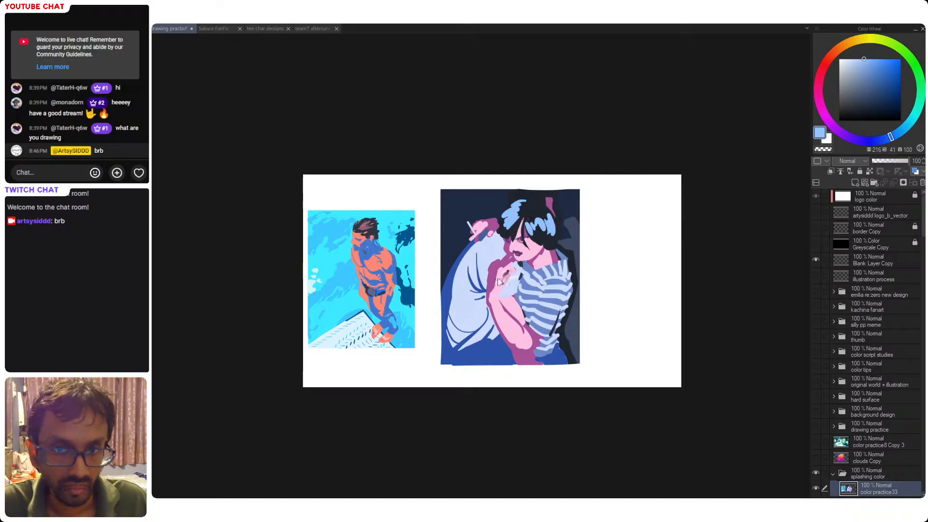
- Lasso the hunched-figure painting, scale it down to the pool painting's height, place it directly beside that painting, and save
{"action": "mouse_move", "coordinate": [451, 173]}
{"action": "left_mouse_down"}
{"action": "mouse_move", "coordinate": [425, 254]}
{"action": "mouse_move", "coordinate": [442, 401]}
{"action": "left_mouse_up"}
{"action": "left_click", "coordinate": [468, 248], "text": "alt"}
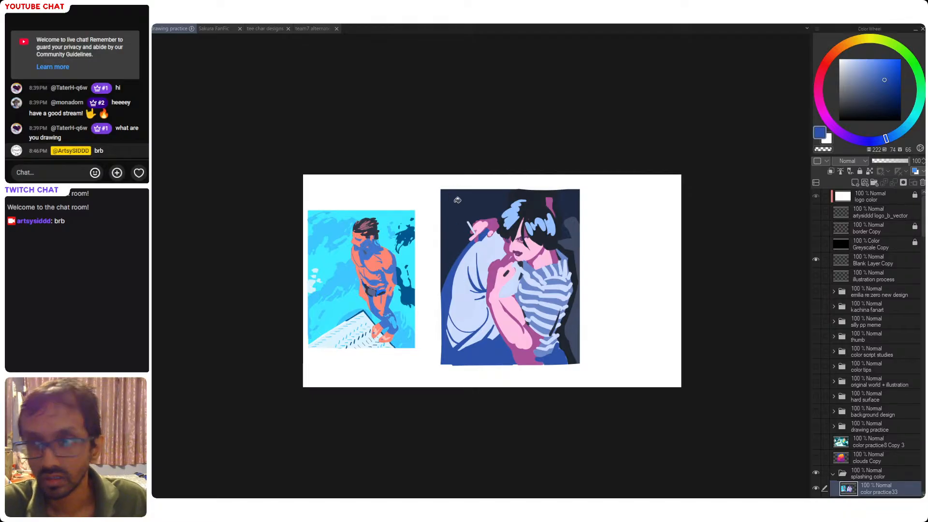
{"action": "left_click_drag", "start_coordinate": [462, 170], "coordinate": [454, 392]}
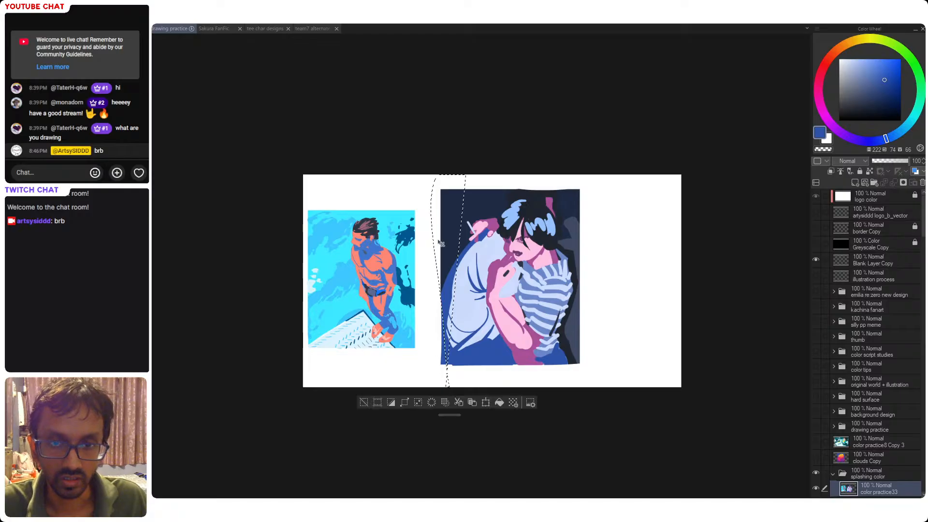
{"action": "mouse_move", "coordinate": [476, 144]}
{"action": "left_mouse_down"}
{"action": "mouse_move", "coordinate": [423, 333]}
{"action": "mouse_move", "coordinate": [440, 400]}
{"action": "left_mouse_up"}
{"action": "mouse_move", "coordinate": [465, 161]}
{"action": "left_mouse_down"}
{"action": "mouse_move", "coordinate": [428, 184]}
{"action": "mouse_move", "coordinate": [616, 269]}
{"action": "mouse_move", "coordinate": [520, 308]}
{"action": "left_mouse_up"}
{"action": "key", "text": "ctrl+t"}
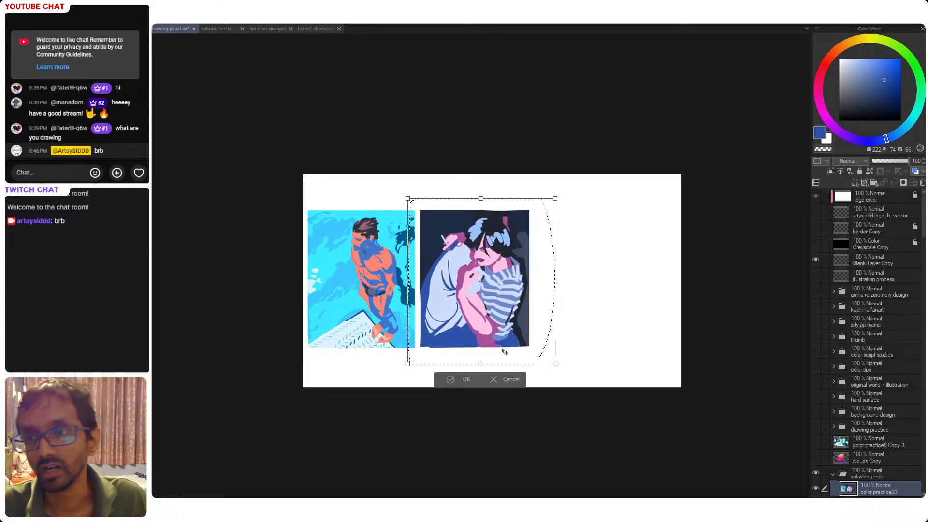
{"action": "key", "text": "Return"}
{"action": "key", "text": "ctrl+s"}
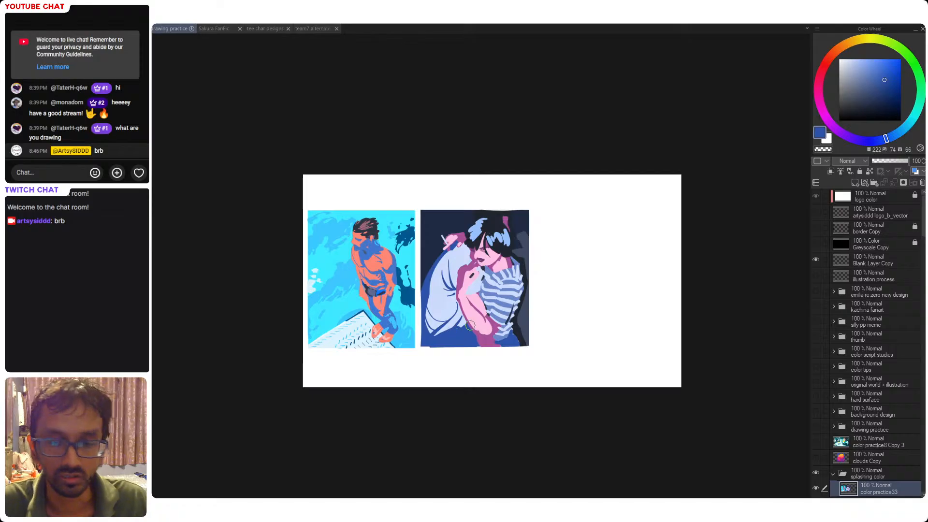
- Paint dark navy shadows, hue 220, saturation 54, value 26, inside the blue clothing areas along the hunched figure's bottom edge
{"action": "left_click", "coordinate": [521, 309]}
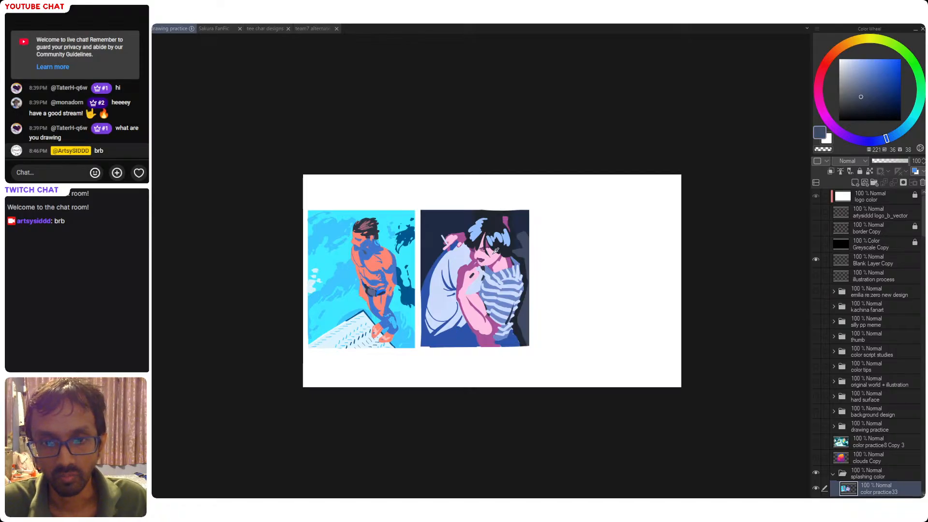
{"action": "left_click", "coordinate": [441, 248]}
{"action": "left_click_drag", "start_coordinate": [443, 349], "coordinate": [433, 342]}
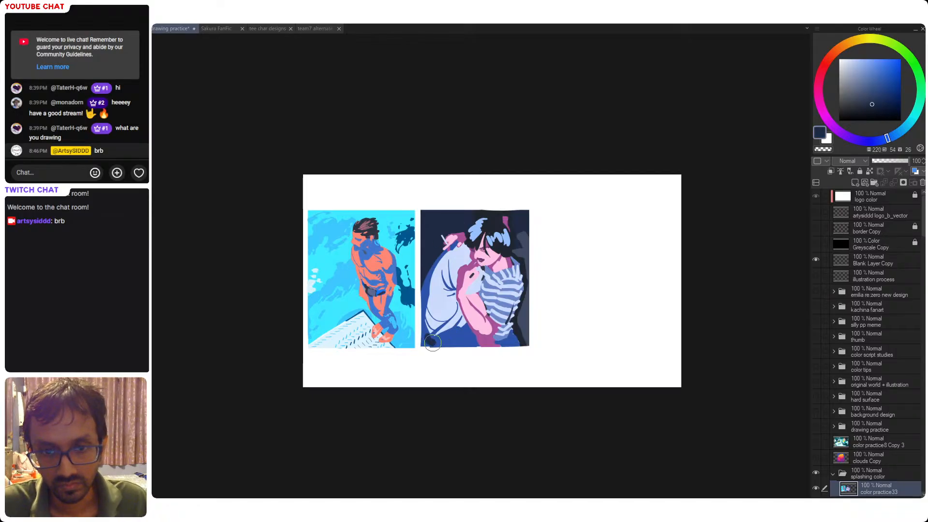
{"action": "left_click", "coordinate": [442, 344]}
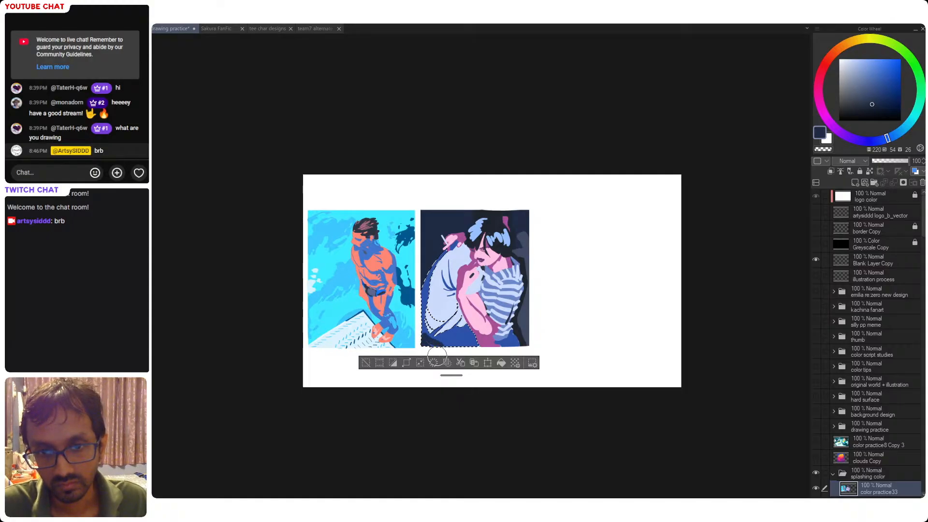
{"action": "left_click", "coordinate": [505, 342]}
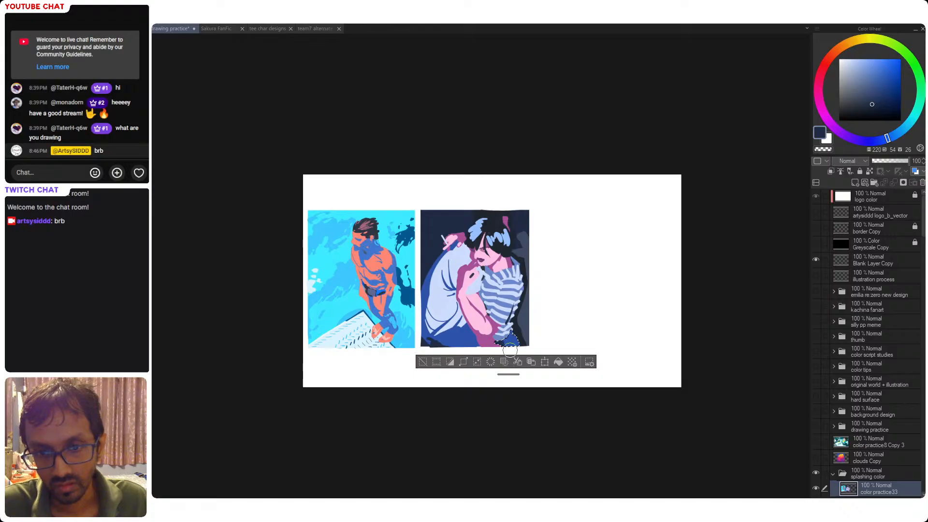
{"action": "key", "text": "ctrl+d"}
- Touch up the bottom of the forearm and extend the navy shadow, hue 220, saturation 56, value 27, across the blue clothing beside it, and save
{"action": "left_click", "coordinate": [494, 348], "text": "alt"}
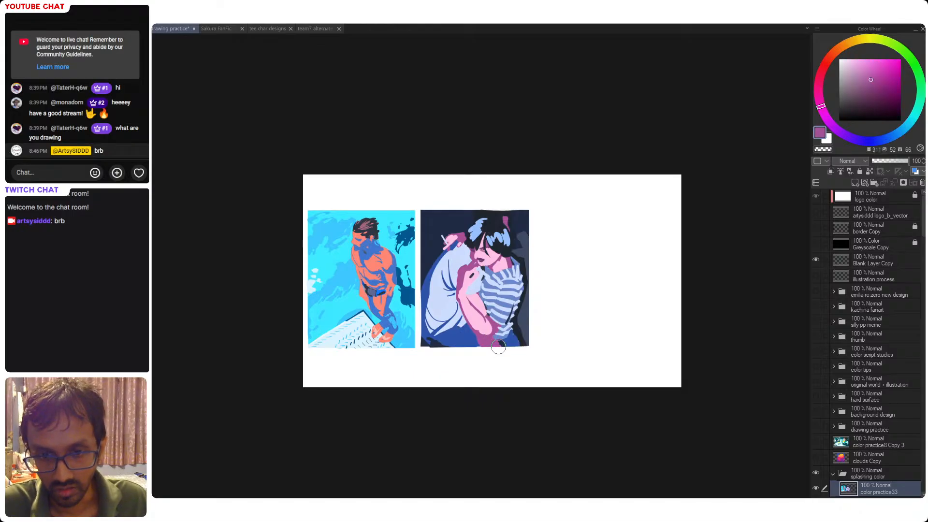
{"action": "left_click", "coordinate": [503, 340], "text": "alt"}
{"action": "left_click", "coordinate": [467, 332]}
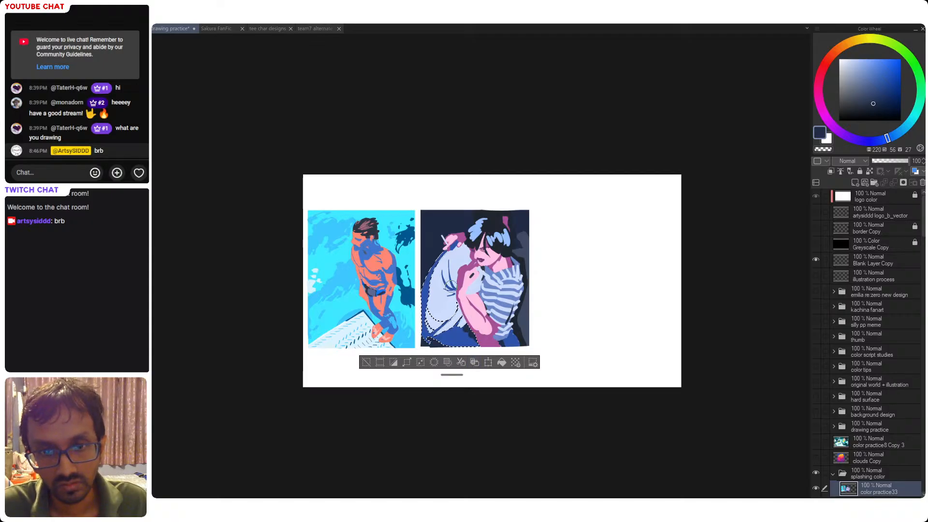
{"action": "key", "text": "ctrl+d"}
{"action": "key", "text": "ctrl+s"}
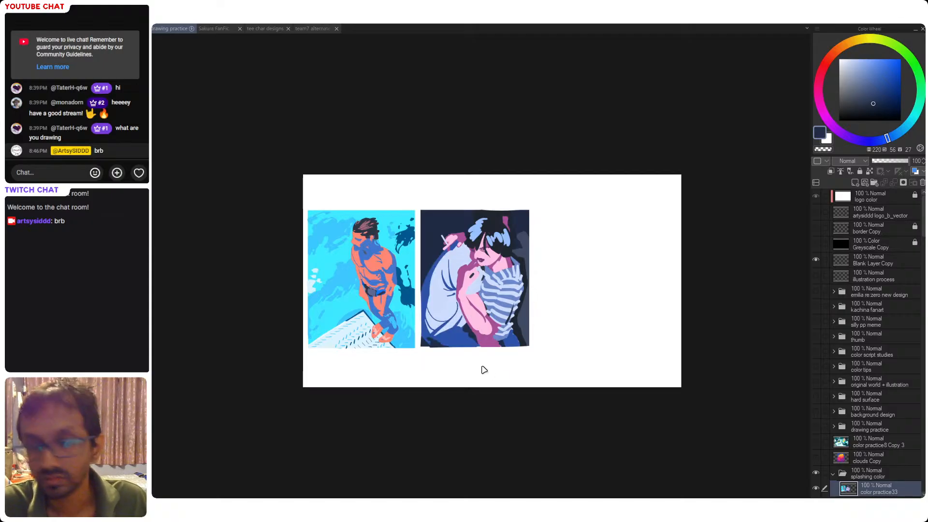
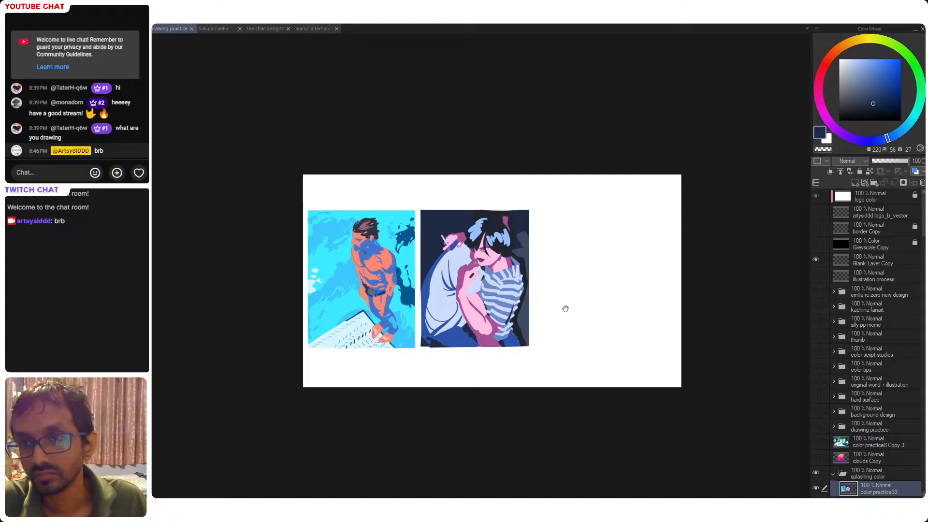
- Touch up the pool figure's lower legs and feet with sampled skin orange, hue 8, saturation 54, value 100, and save the file
{"action": "mouse_move", "coordinate": [566, 309]}
{"action": "left_mouse_down"}
{"action": "mouse_move", "coordinate": [548, 308]}
{"action": "mouse_move", "coordinate": [544, 319]}
{"action": "mouse_move", "coordinate": [519, 294]}
{"action": "mouse_move", "coordinate": [541, 327]}
{"action": "left_mouse_up"}
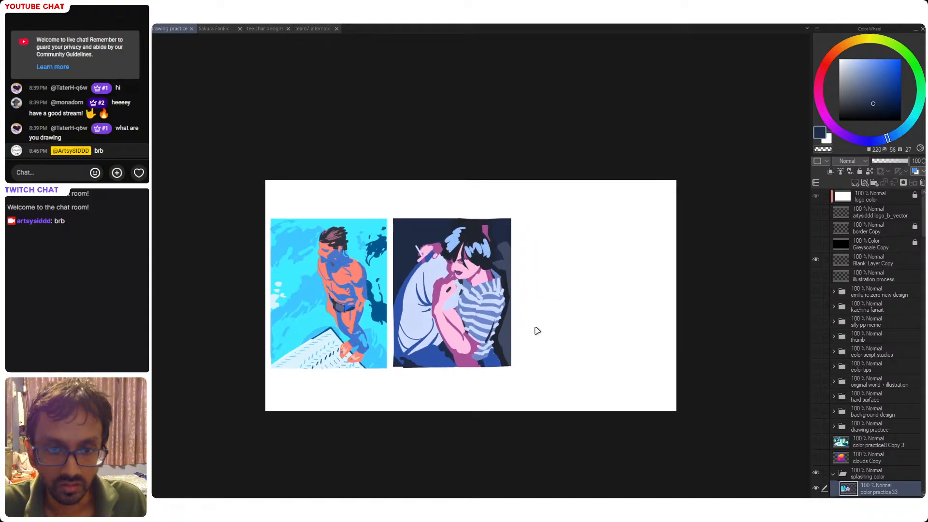
{"action": "mouse_move", "coordinate": [363, 366]}
{"action": "left_mouse_down"}
{"action": "mouse_move", "coordinate": [401, 349]}
{"action": "mouse_move", "coordinate": [382, 352]}
{"action": "mouse_move", "coordinate": [399, 360]}
{"action": "mouse_move", "coordinate": [361, 324]}
{"action": "mouse_move", "coordinate": [408, 353]}
{"action": "mouse_move", "coordinate": [386, 351]}
{"action": "mouse_move", "coordinate": [380, 360]}
{"action": "left_mouse_up"}
{"action": "left_click", "coordinate": [394, 352], "text": "alt"}
{"action": "left_click", "coordinate": [359, 327], "text": "alt"}
{"action": "left_click", "coordinate": [363, 317], "text": "alt"}
{"action": "mouse_move", "coordinate": [363, 317]}
{"action": "left_mouse_down"}
{"action": "mouse_move", "coordinate": [358, 341]}
{"action": "mouse_move", "coordinate": [349, 316]}
{"action": "mouse_move", "coordinate": [362, 344]}
{"action": "mouse_move", "coordinate": [361, 315]}
{"action": "mouse_move", "coordinate": [363, 350]}
{"action": "mouse_move", "coordinate": [353, 317]}
{"action": "mouse_move", "coordinate": [360, 341]}
{"action": "mouse_move", "coordinate": [360, 326]}
{"action": "mouse_move", "coordinate": [370, 329]}
{"action": "mouse_move", "coordinate": [355, 314]}
{"action": "mouse_move", "coordinate": [387, 350]}
{"action": "mouse_move", "coordinate": [411, 350]}
{"action": "left_mouse_up"}
{"action": "left_click", "coordinate": [361, 333], "text": "alt"}
{"action": "left_click", "coordinate": [364, 316], "text": "alt"}
{"action": "left_click", "coordinate": [360, 329], "text": "alt"}
{"action": "left_click", "coordinate": [371, 323], "text": "alt"}
{"action": "key", "text": "ctrl+0"}
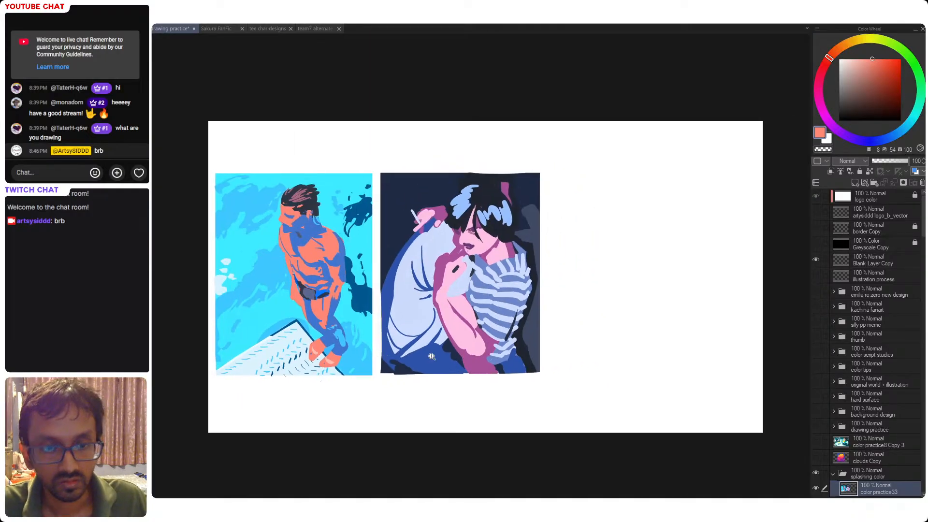
{"action": "key", "text": "ctrl+s"}
- Sample the hunched figure's hair highlight and set the paint colour to a more saturated blue, hue 216, saturation 58, value 100
{"action": "left_click_drag", "start_coordinate": [564, 307], "coordinate": [543, 325]}
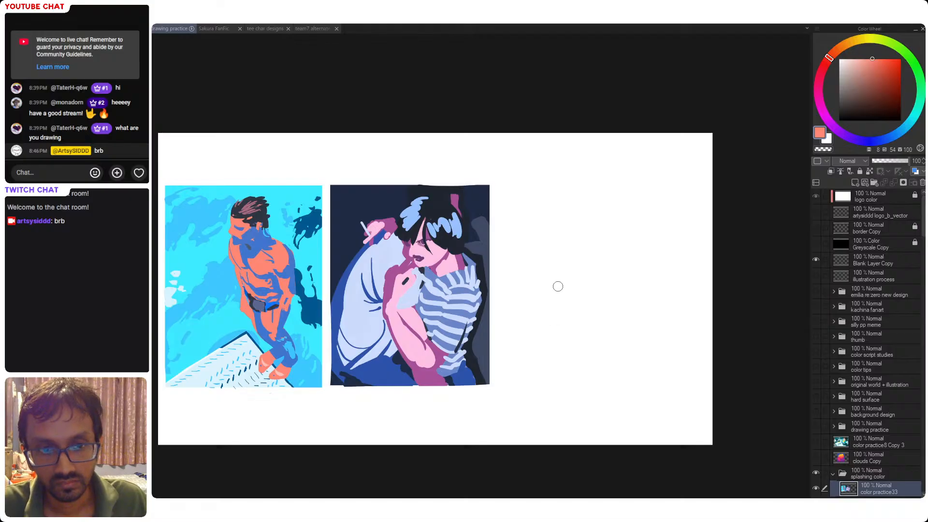
{"action": "left_click_drag", "start_coordinate": [538, 289], "coordinate": [541, 296]}
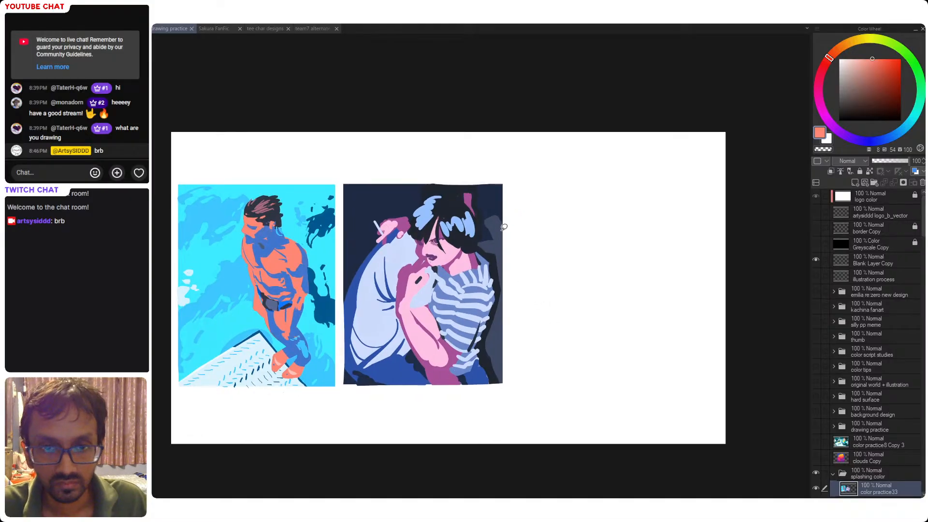
{"action": "left_click", "coordinate": [472, 224], "text": "alt"}
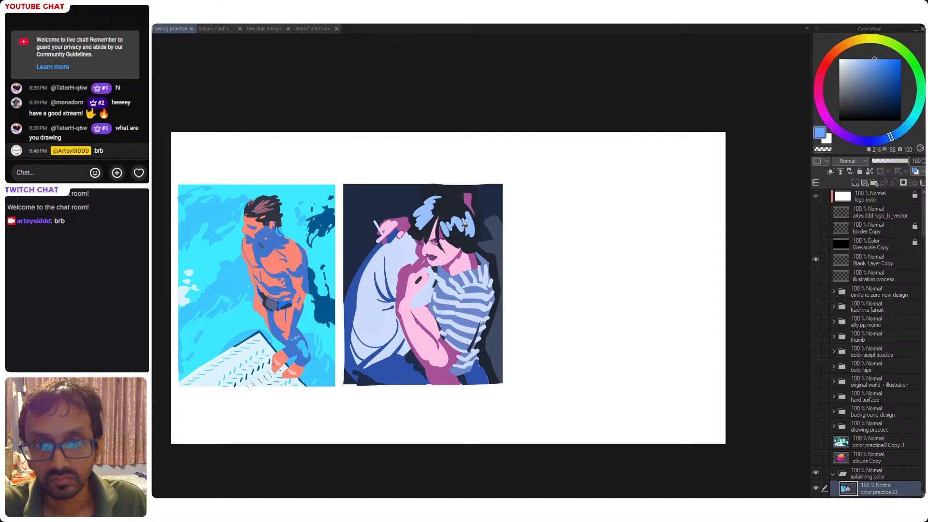
- Touch up the blue hair highlights on the second figure study and save the file
{"action": "left_click_drag", "start_coordinate": [465, 225], "coordinate": [422, 214]}
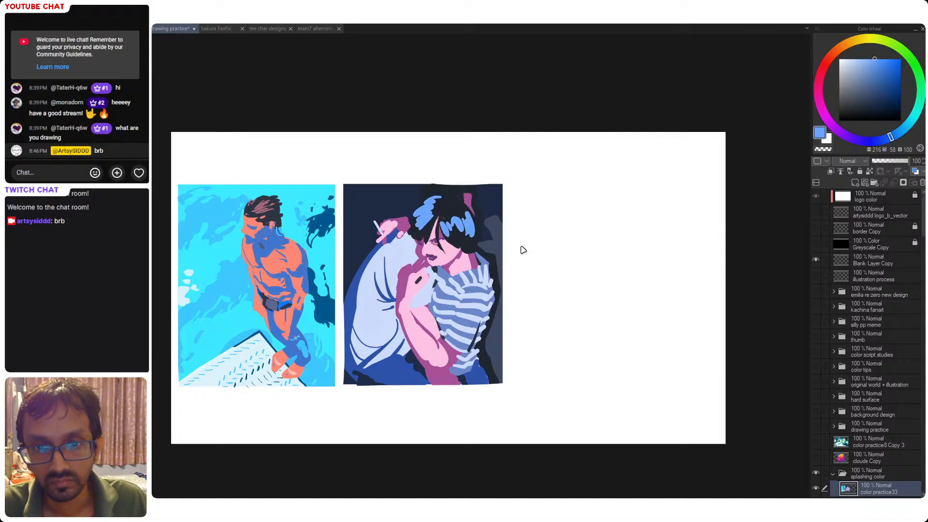
{"action": "key", "text": "ctrl+s"}
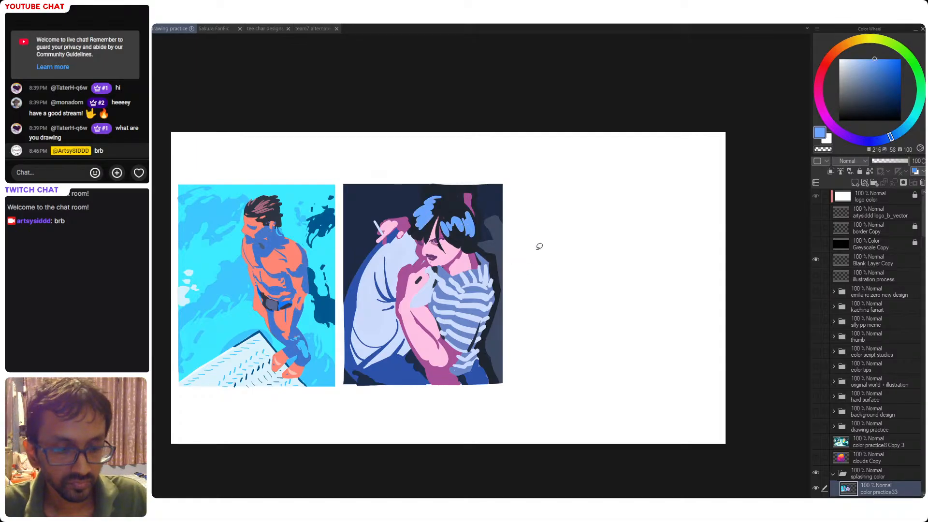
- Make a tall rectangular selection in the blank canvas area beside the second figure study
{"action": "left_click_drag", "start_coordinate": [515, 186], "coordinate": [705, 439]}
{"action": "left_click_drag", "start_coordinate": [666, 394], "coordinate": [656, 357]}
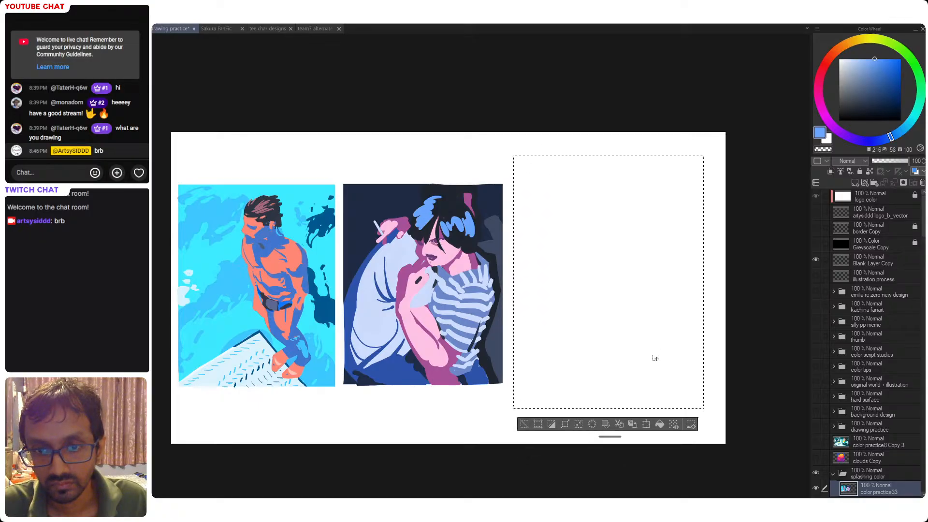
{"action": "left_click_drag", "start_coordinate": [739, 214], "coordinate": [635, 202]}
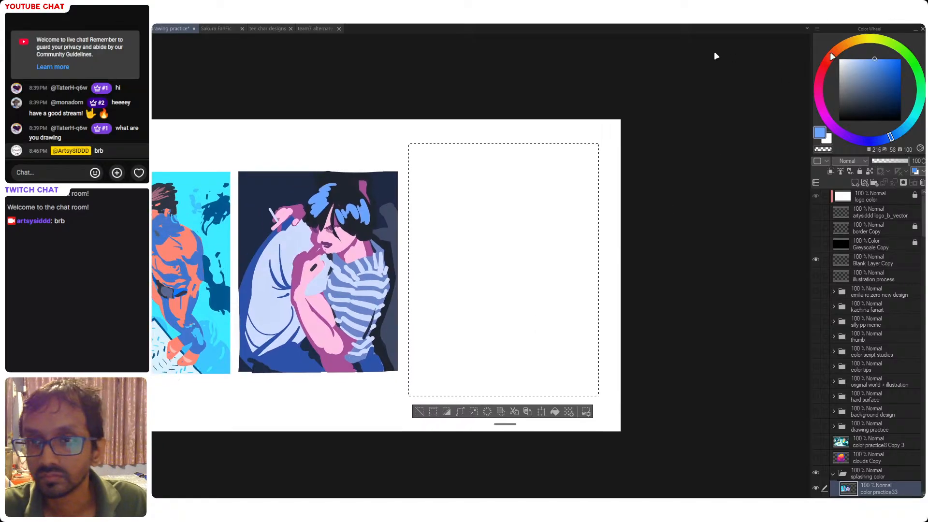
{"action": "left_click", "coordinate": [821, 76]}
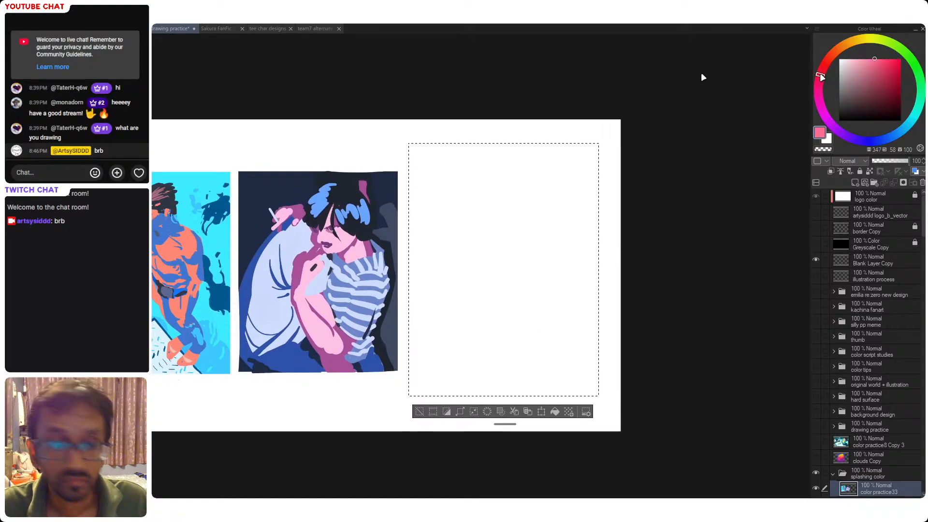
{"action": "left_click_drag", "start_coordinate": [821, 74], "coordinate": [854, 65]}
{"action": "left_click", "coordinate": [854, 60]}
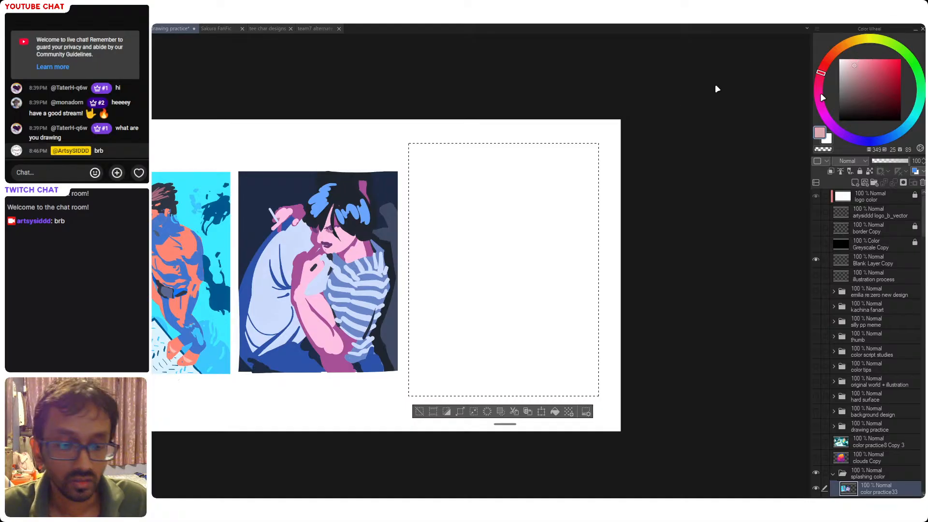
{"action": "left_click", "coordinate": [526, 282]}
{"action": "left_click_drag", "start_coordinate": [503, 297], "coordinate": [547, 299]}
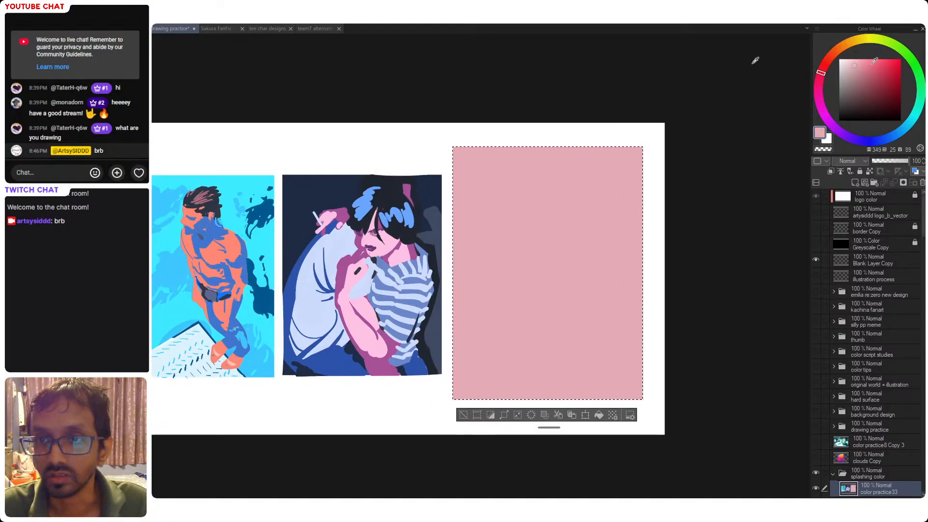
{"action": "key", "text": "ctrl+z"}
- Fill the rectangular selection with pale pink of hue 0, saturation 17 and value 89, then deselect and save
{"action": "left_click_drag", "start_coordinate": [818, 72], "coordinate": [825, 63]}
{"action": "left_click", "coordinate": [850, 65]}
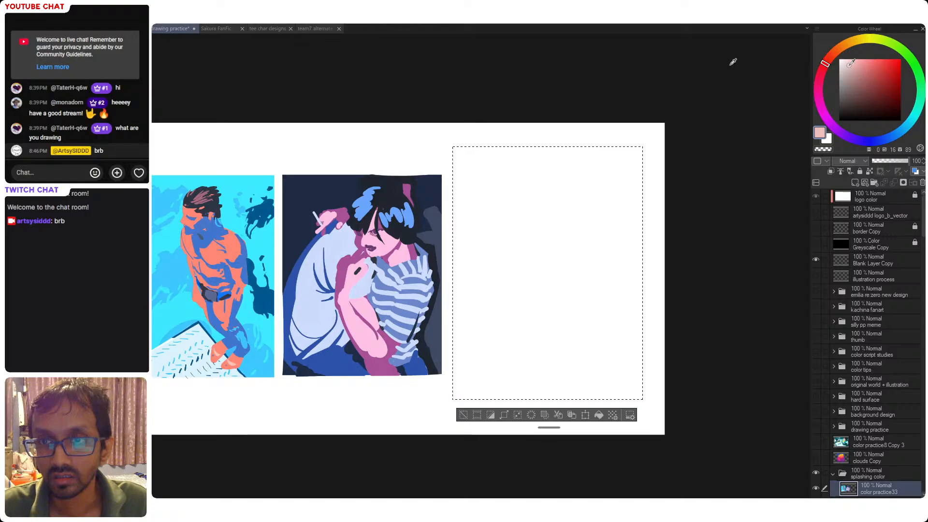
{"action": "left_click", "coordinate": [526, 279]}
{"action": "key", "text": "ctrl+d"}
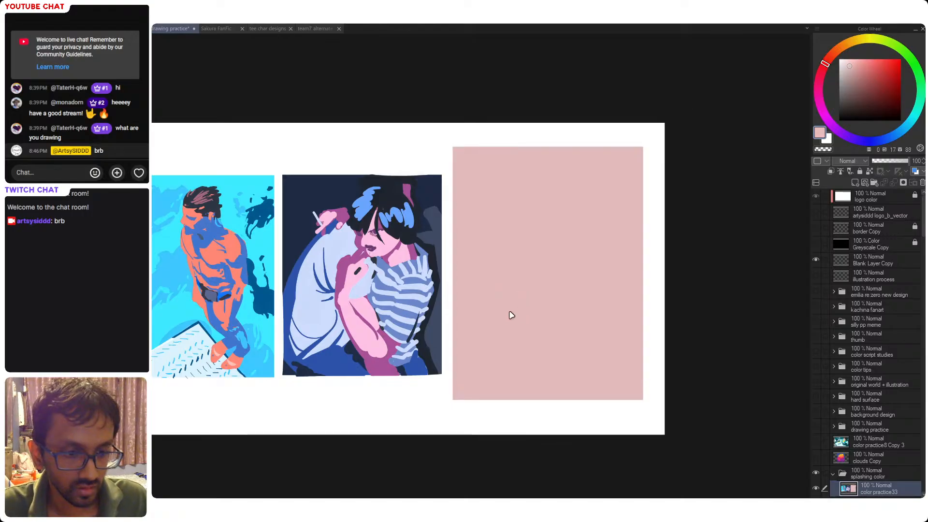
{"action": "left_click_drag", "start_coordinate": [521, 275], "coordinate": [523, 299]}
{"action": "scroll", "coordinate": [534, 321], "scroll_direction": "up", "scroll_amount": 3}
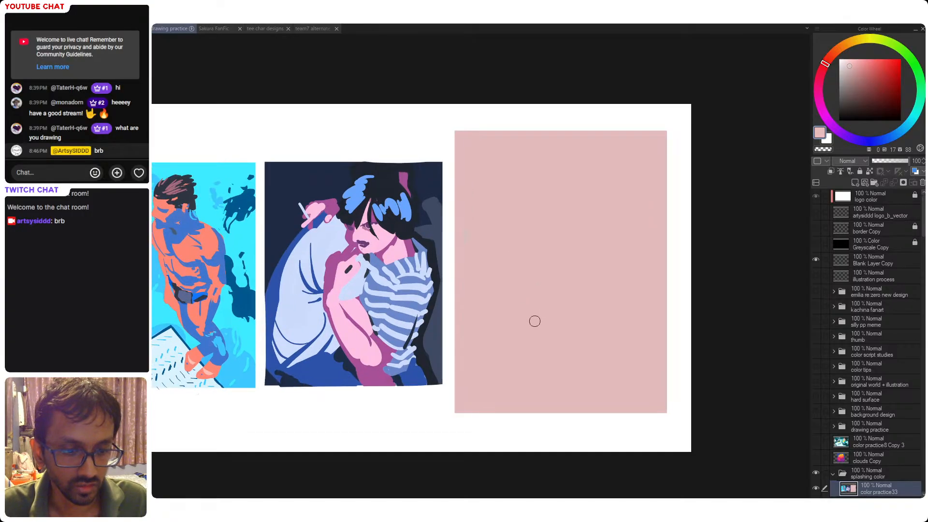
- Select the whole pink panel and set the drawing colour to a dark purplish grey with hue 332, saturation 9 and value 22
{"action": "key", "text": "m"}
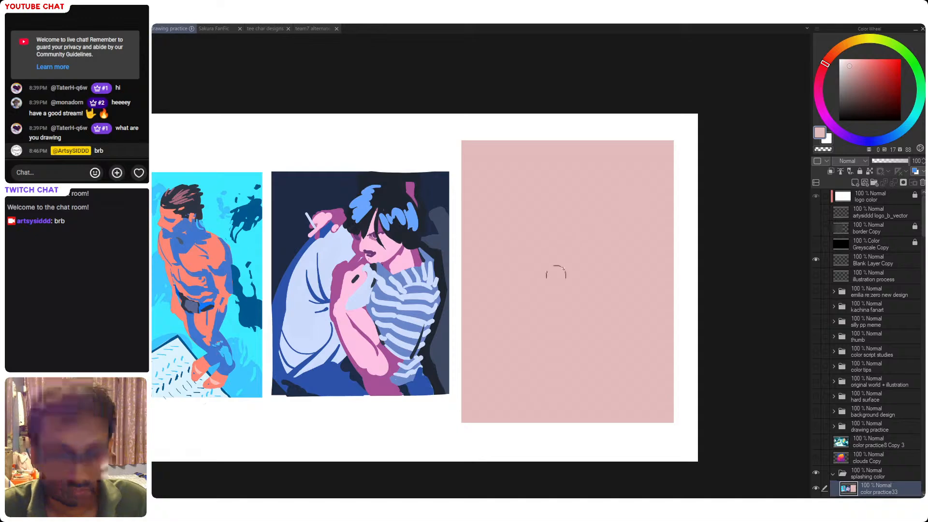
{"action": "left_click_drag", "start_coordinate": [456, 225], "coordinate": [703, 273]}
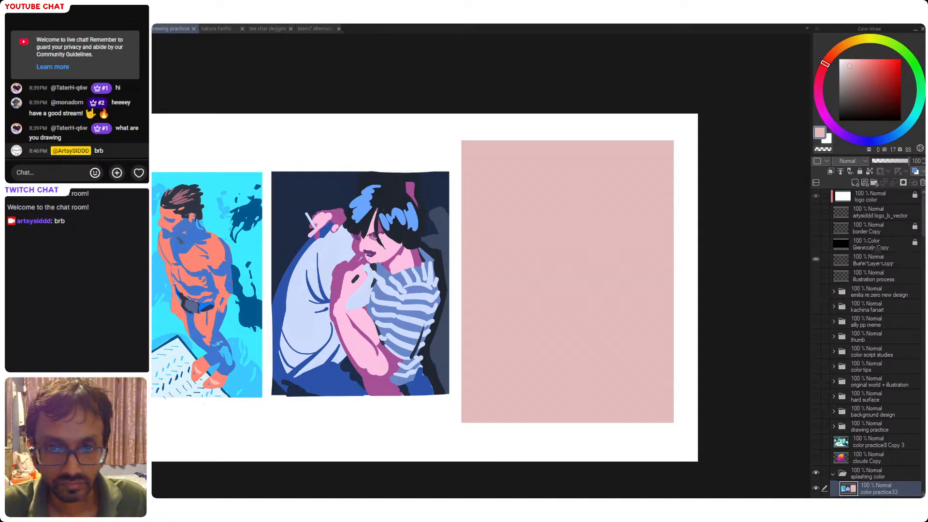
{"action": "left_click", "coordinate": [534, 258]}
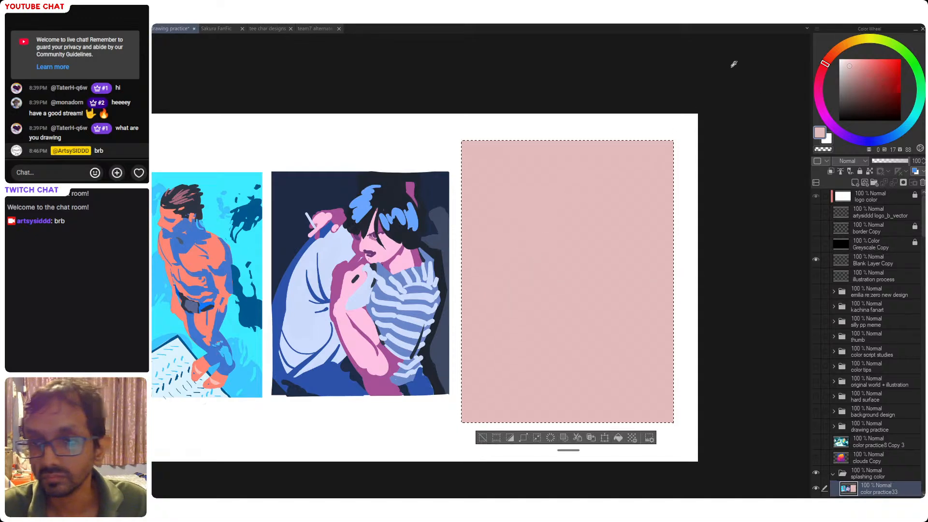
{"action": "left_click", "coordinate": [732, 99]}
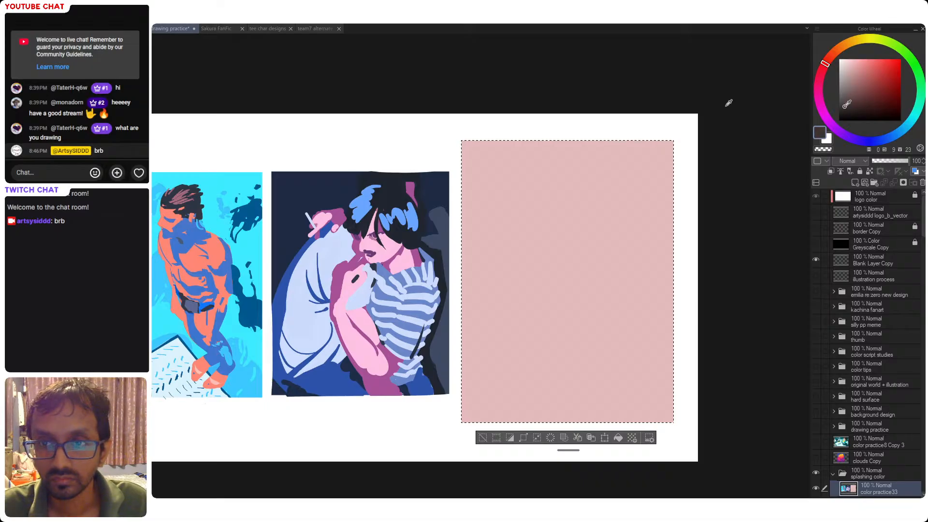
{"action": "left_click_drag", "start_coordinate": [845, 106], "coordinate": [845, 106]}
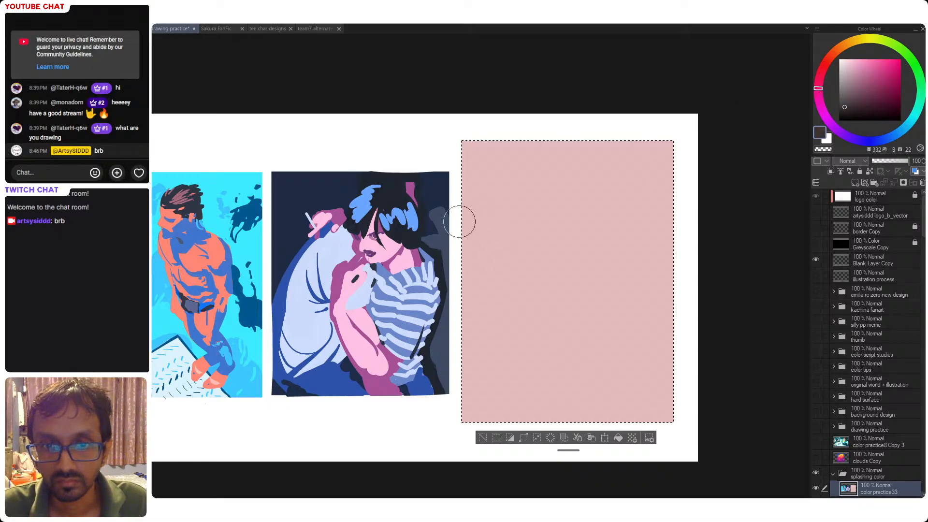
{"action": "left_click_drag", "start_coordinate": [462, 220], "coordinate": [768, 275]}
{"action": "key", "text": "ctrl+z"}
{"action": "left_click_drag", "start_coordinate": [435, 228], "coordinate": [712, 289]}
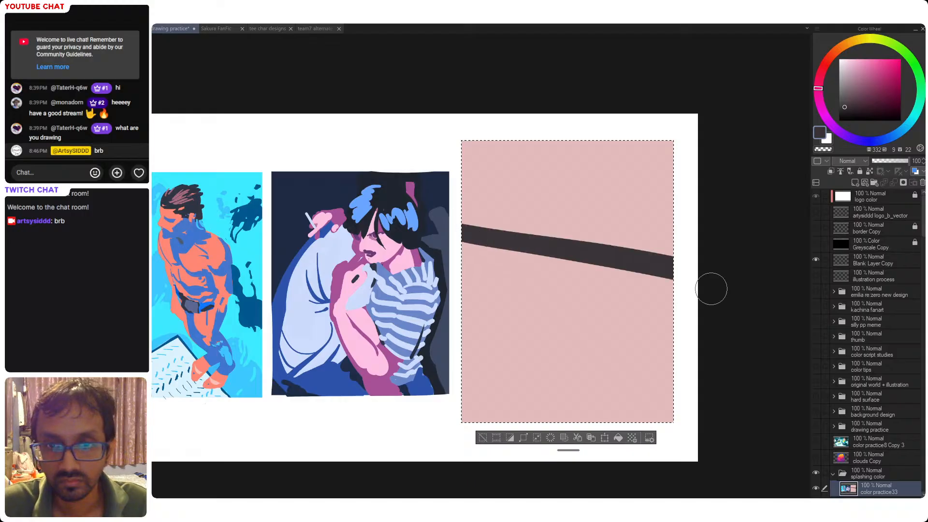
{"action": "key", "text": "ctrl+z"}
- Paint a dark area with a gently sloping upper edge over the lower two thirds of the pink panel, and deselect
{"action": "mouse_move", "coordinate": [450, 221]}
{"action": "left_mouse_down"}
{"action": "mouse_move", "coordinate": [711, 271]}
{"action": "mouse_move", "coordinate": [576, 243]}
{"action": "mouse_move", "coordinate": [681, 271]}
{"action": "left_mouse_up"}
{"action": "key", "text": "ctrl+z"}
{"action": "key", "text": "]"}
{"action": "key", "text": "]"}
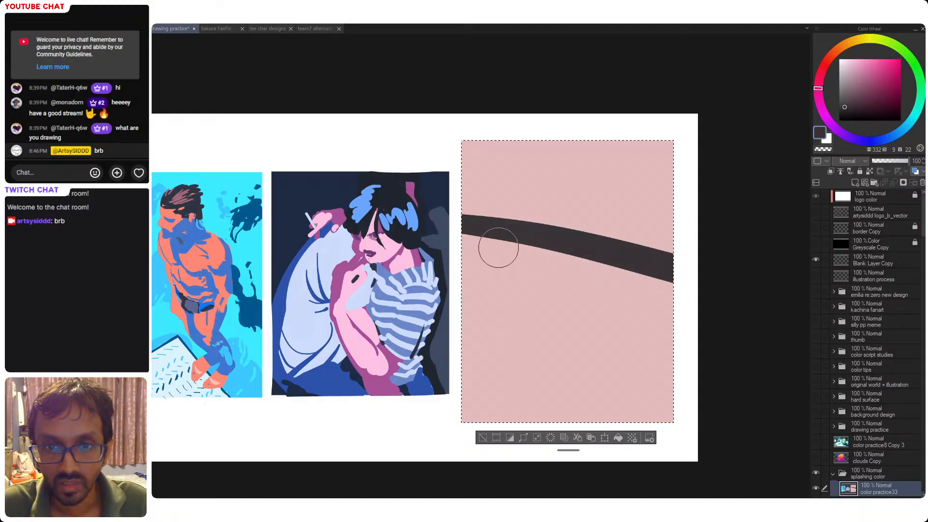
{"action": "mouse_move", "coordinate": [482, 247]}
{"action": "left_mouse_down"}
{"action": "mouse_move", "coordinate": [483, 285]}
{"action": "mouse_move", "coordinate": [468, 269]}
{"action": "mouse_move", "coordinate": [542, 261]}
{"action": "mouse_move", "coordinate": [660, 295]}
{"action": "left_mouse_up"}
{"action": "mouse_move", "coordinate": [542, 262]}
{"action": "left_mouse_down"}
{"action": "mouse_move", "coordinate": [650, 293]}
{"action": "mouse_move", "coordinate": [495, 306]}
{"action": "mouse_move", "coordinate": [558, 353]}
{"action": "mouse_move", "coordinate": [483, 381]}
{"action": "mouse_move", "coordinate": [694, 373]}
{"action": "mouse_move", "coordinate": [586, 425]}
{"action": "left_mouse_up"}
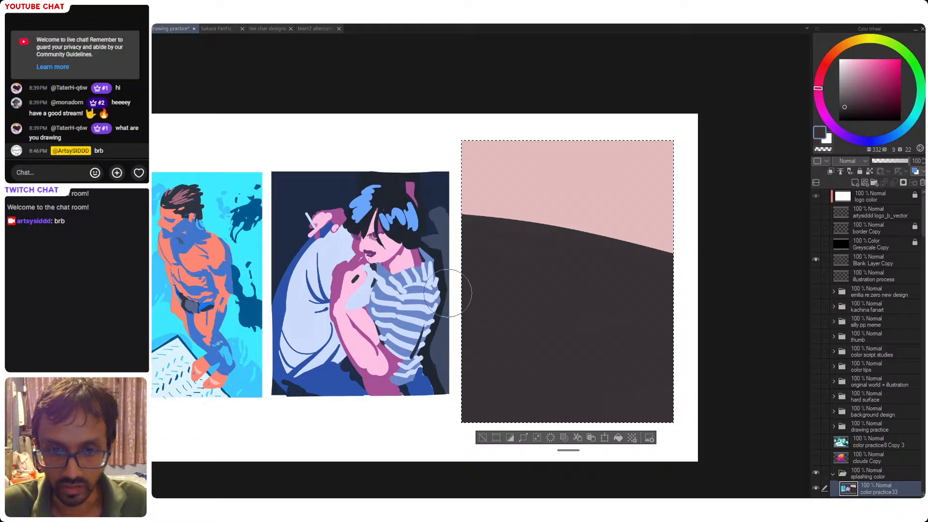
{"action": "key", "text": "ctrl+d"}
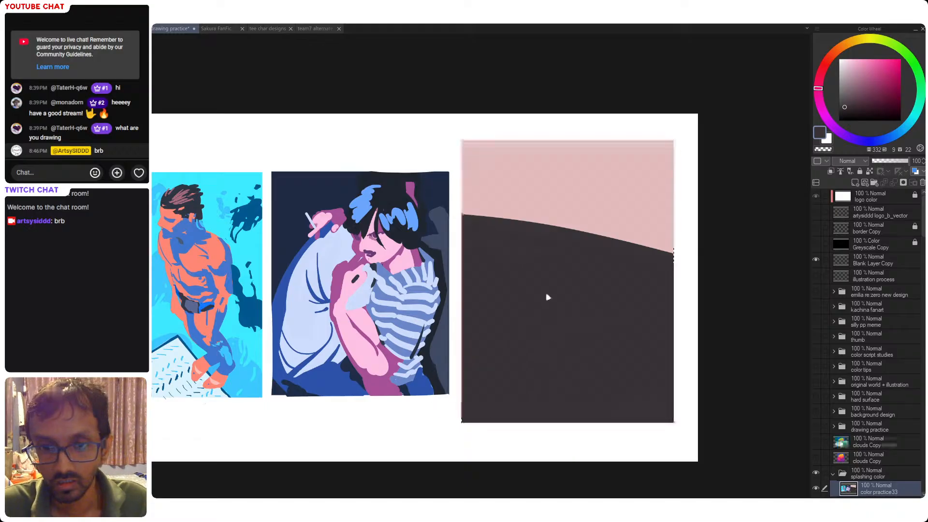
- Straighten the upper edge of the dark area by painting over its bulge with the sampled pale pink, and save
{"action": "left_click", "coordinate": [536, 258], "text": "alt"}
{"action": "left_click", "coordinate": [541, 208], "text": "alt"}
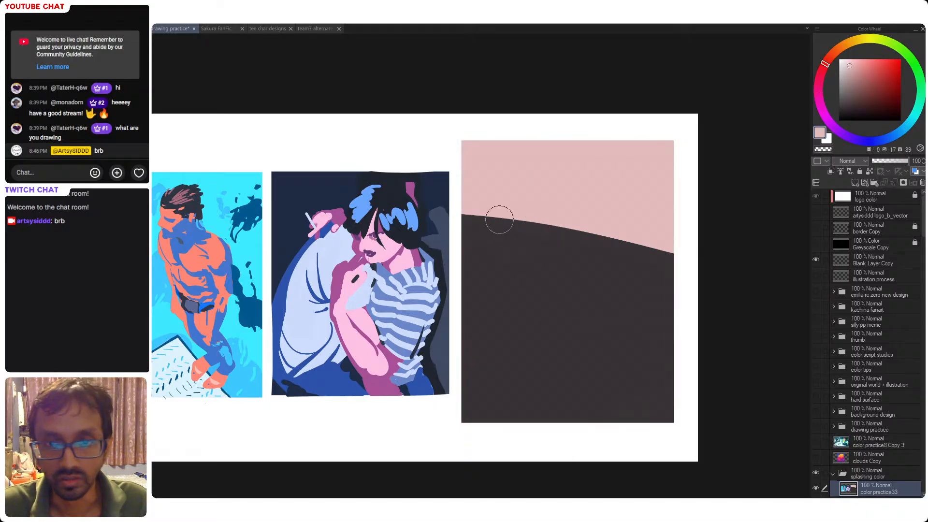
{"action": "left_click_drag", "start_coordinate": [482, 211], "coordinate": [654, 239]}
{"action": "key", "text": "ctrl+z"}
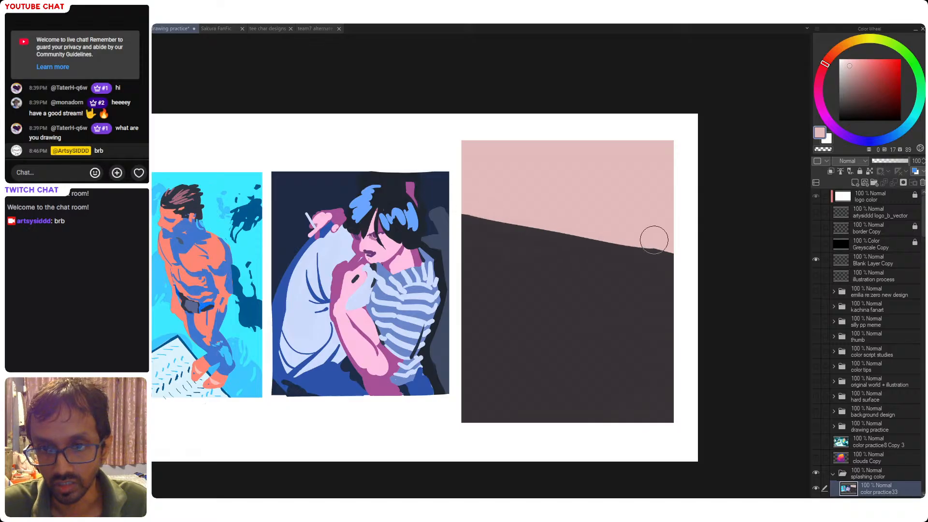
{"action": "left_click", "coordinate": [609, 265], "text": "alt"}
{"action": "key", "text": "ctrl+s"}
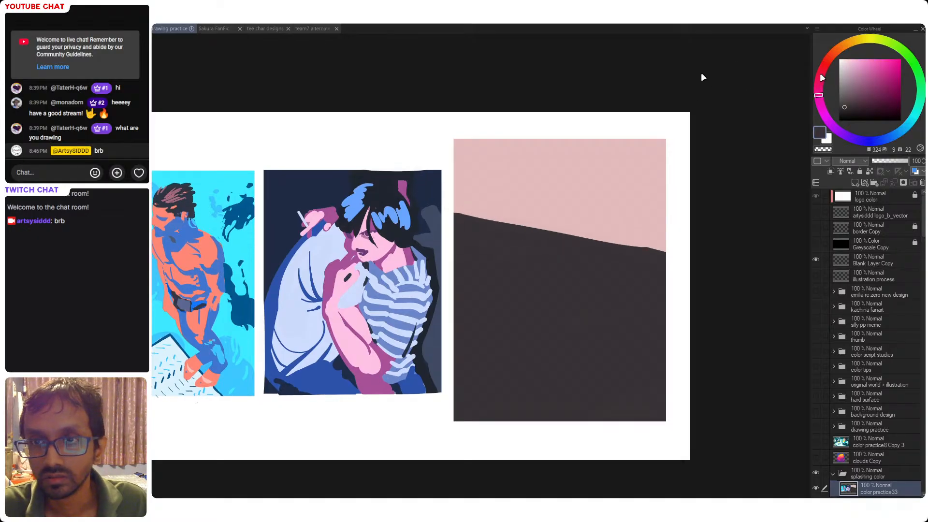
- Paint a tapered red block with hue 0, saturation 59 and value 87, overlapping the boundary between the pink and dark areas
{"action": "left_click", "coordinate": [558, 181], "text": "alt"}
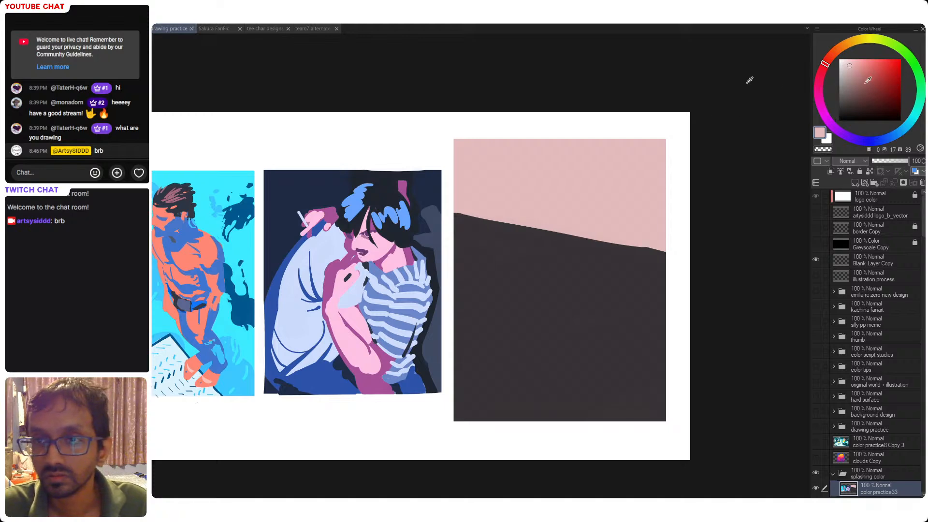
{"action": "left_click_drag", "start_coordinate": [869, 80], "coordinate": [881, 59]}
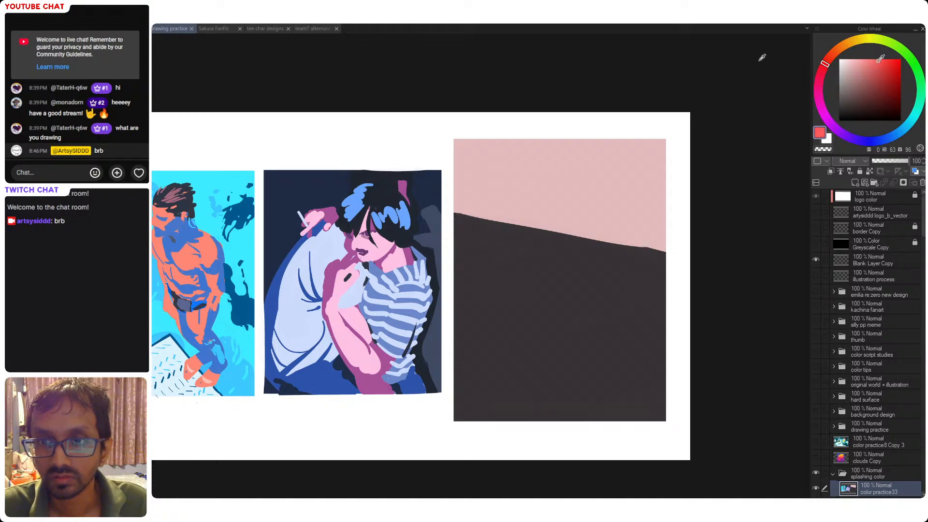
{"action": "left_click_drag", "start_coordinate": [535, 197], "coordinate": [542, 268]}
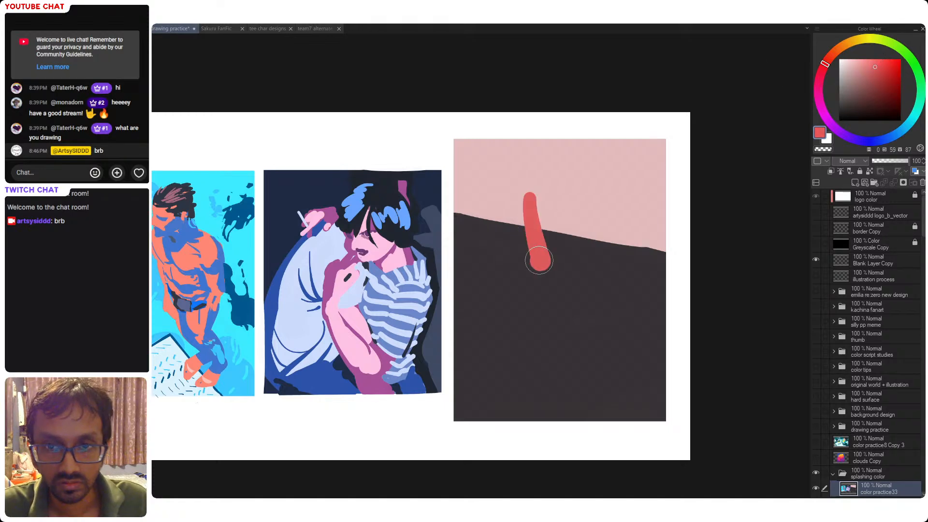
{"action": "key", "text": "ctrl+z"}
{"action": "left_click_drag", "start_coordinate": [539, 199], "coordinate": [555, 261]}
{"action": "mouse_move", "coordinate": [572, 208]}
{"action": "left_mouse_down"}
{"action": "mouse_move", "coordinate": [564, 256]}
{"action": "mouse_move", "coordinate": [560, 247]}
{"action": "mouse_move", "coordinate": [574, 251]}
{"action": "mouse_move", "coordinate": [587, 203]}
{"action": "mouse_move", "coordinate": [582, 230]}
{"action": "mouse_move", "coordinate": [568, 239]}
{"action": "left_mouse_up"}
{"action": "mouse_move", "coordinate": [544, 203]}
{"action": "left_mouse_down"}
{"action": "mouse_move", "coordinate": [552, 216]}
{"action": "mouse_move", "coordinate": [592, 213]}
{"action": "left_mouse_up"}
{"action": "left_click_drag", "start_coordinate": [563, 261], "coordinate": [560, 262]}
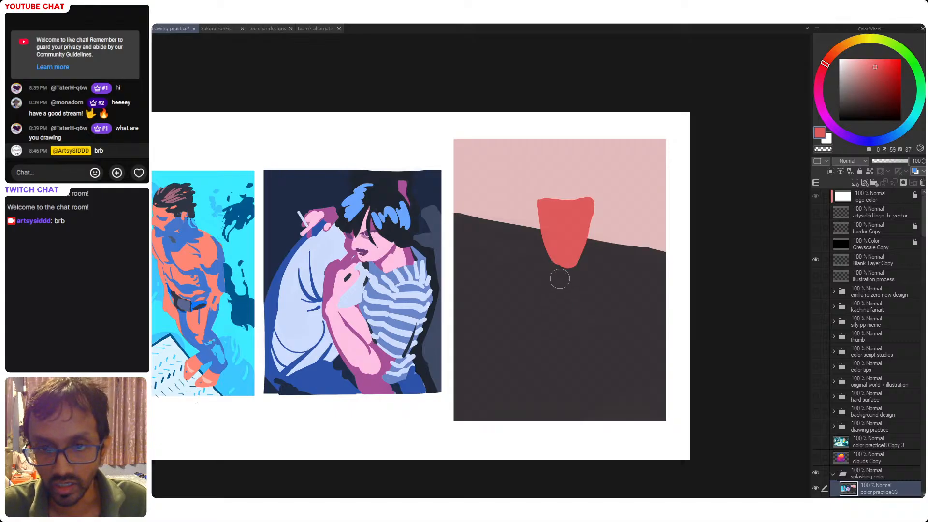
- Paint a small patch beneath the red block and shift its colour to an orange skin tone of hue 15, saturation 45 and value 85
{"action": "left_click_drag", "start_coordinate": [876, 68], "coordinate": [862, 61]}
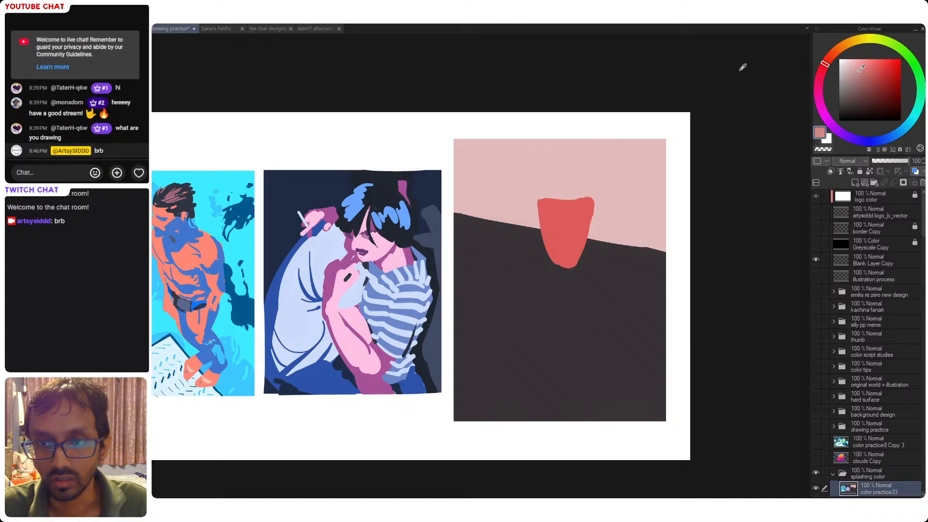
{"action": "mouse_move", "coordinate": [551, 274]}
{"action": "left_mouse_down"}
{"action": "mouse_move", "coordinate": [573, 271]}
{"action": "mouse_move", "coordinate": [574, 282]}
{"action": "mouse_move", "coordinate": [578, 261]}
{"action": "mouse_move", "coordinate": [564, 281]}
{"action": "left_mouse_up"}
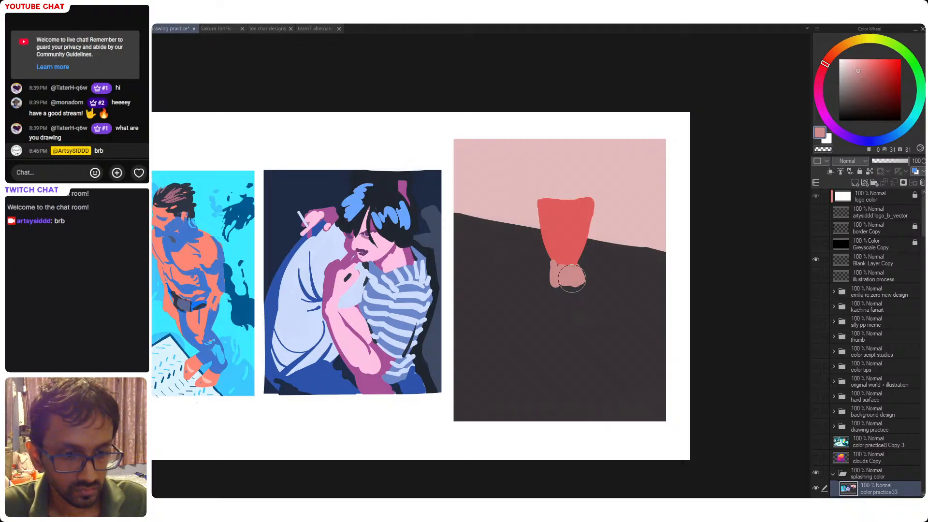
{"action": "left_click_drag", "start_coordinate": [828, 60], "coordinate": [833, 53]}
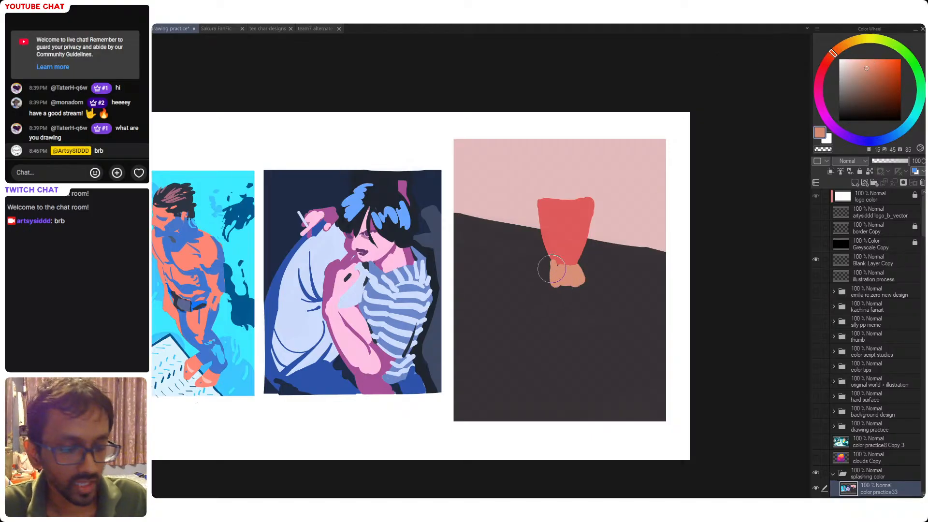
- Extend the orange patch sideways on both sides into a broad shoulder shape beneath the red block
{"action": "left_click_drag", "start_coordinate": [551, 269], "coordinate": [472, 311]}
{"action": "key", "text": "ctrl+z"}
{"action": "left_click_drag", "start_coordinate": [561, 276], "coordinate": [485, 283]}
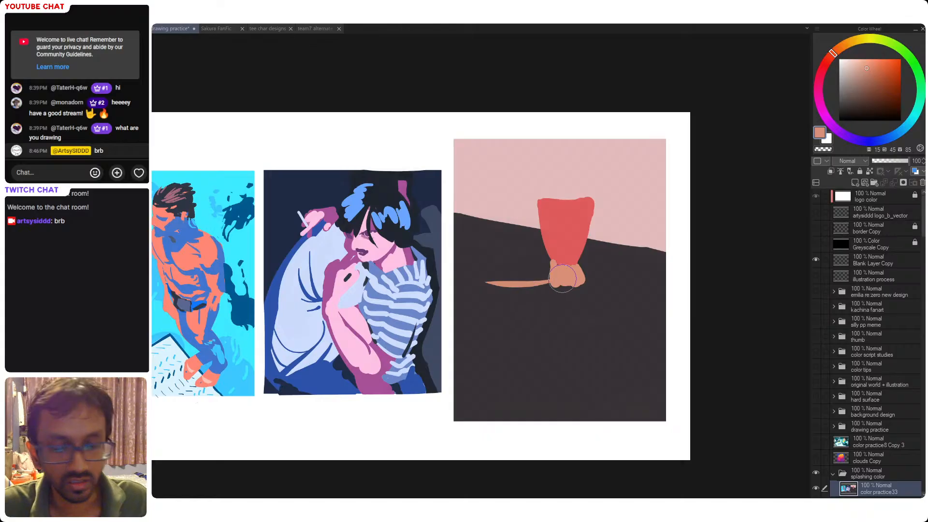
{"action": "mouse_move", "coordinate": [566, 280]}
{"action": "left_mouse_down"}
{"action": "mouse_move", "coordinate": [589, 275]}
{"action": "mouse_move", "coordinate": [614, 285]}
{"action": "mouse_move", "coordinate": [580, 278]}
{"action": "mouse_move", "coordinate": [603, 284]}
{"action": "mouse_move", "coordinate": [621, 275]}
{"action": "mouse_move", "coordinate": [610, 278]}
{"action": "mouse_move", "coordinate": [632, 286]}
{"action": "left_mouse_up"}
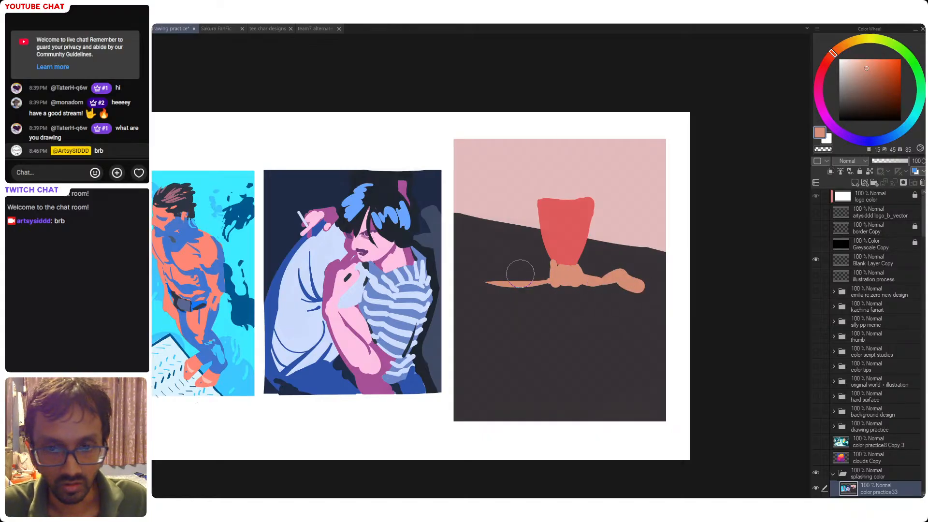
{"action": "mouse_move", "coordinate": [513, 280]}
{"action": "left_mouse_down"}
{"action": "mouse_move", "coordinate": [486, 291]}
{"action": "mouse_move", "coordinate": [500, 280]}
{"action": "mouse_move", "coordinate": [527, 284]}
{"action": "mouse_move", "coordinate": [518, 274]}
{"action": "mouse_move", "coordinate": [496, 283]}
{"action": "mouse_move", "coordinate": [518, 296]}
{"action": "mouse_move", "coordinate": [493, 291]}
{"action": "mouse_move", "coordinate": [532, 308]}
{"action": "mouse_move", "coordinate": [522, 297]}
{"action": "mouse_move", "coordinate": [559, 299]}
{"action": "mouse_move", "coordinate": [566, 289]}
{"action": "mouse_move", "coordinate": [607, 302]}
{"action": "mouse_move", "coordinate": [545, 284]}
{"action": "left_mouse_up"}
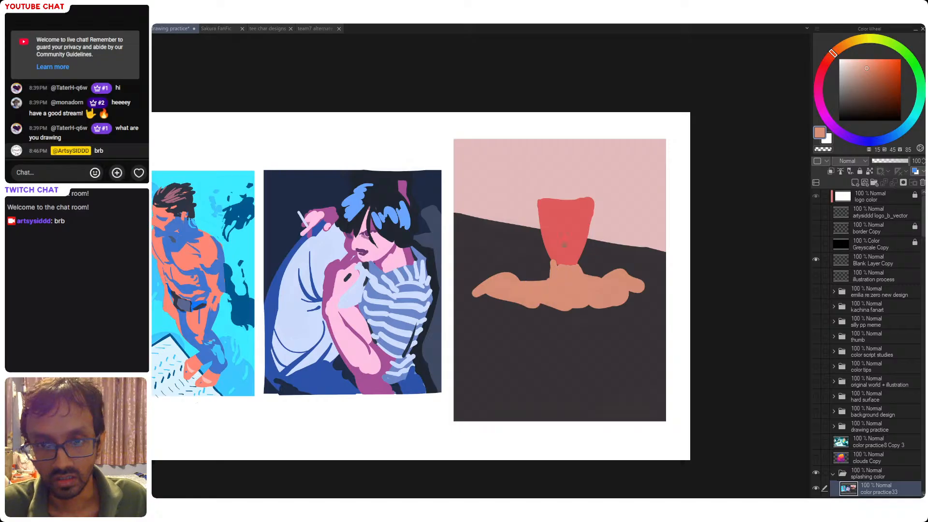
- Round off the red block's lower tip in the sampled red, and extend the right shoulder outward and down in the sampled orange
{"action": "left_click", "coordinate": [565, 245], "text": "alt"}
{"action": "mouse_move", "coordinate": [561, 242]}
{"action": "left_mouse_down"}
{"action": "mouse_move", "coordinate": [556, 261]}
{"action": "mouse_move", "coordinate": [573, 264]}
{"action": "mouse_move", "coordinate": [553, 253]}
{"action": "mouse_move", "coordinate": [566, 267]}
{"action": "mouse_move", "coordinate": [571, 259]}
{"action": "mouse_move", "coordinate": [558, 260]}
{"action": "left_mouse_up"}
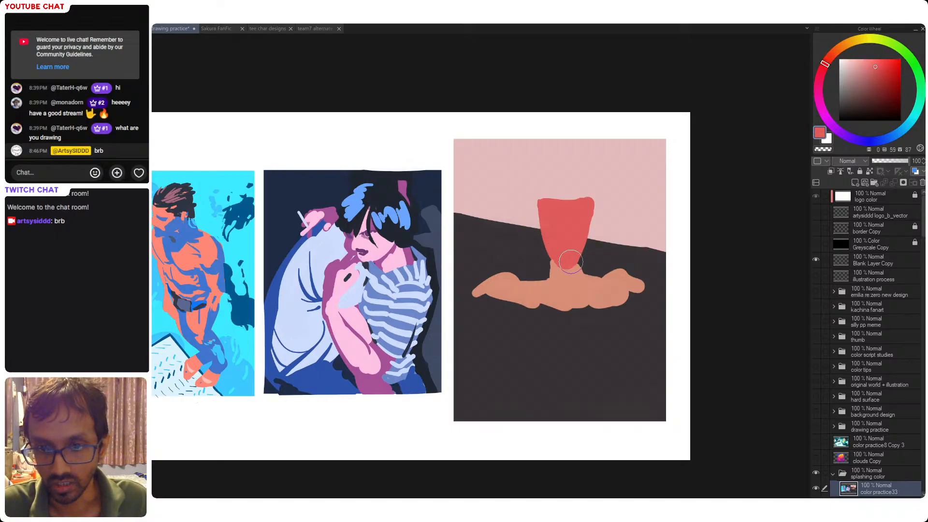
{"action": "left_click", "coordinate": [573, 278], "text": "alt"}
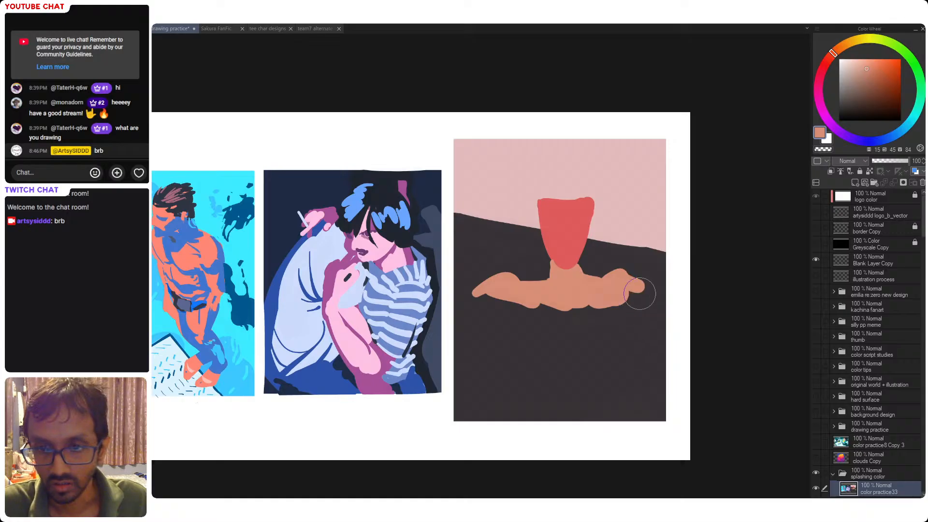
{"action": "left_click_drag", "start_coordinate": [640, 293], "coordinate": [665, 320]}
{"action": "key", "text": "ctrl+z"}
{"action": "left_click_drag", "start_coordinate": [631, 280], "coordinate": [660, 314]}
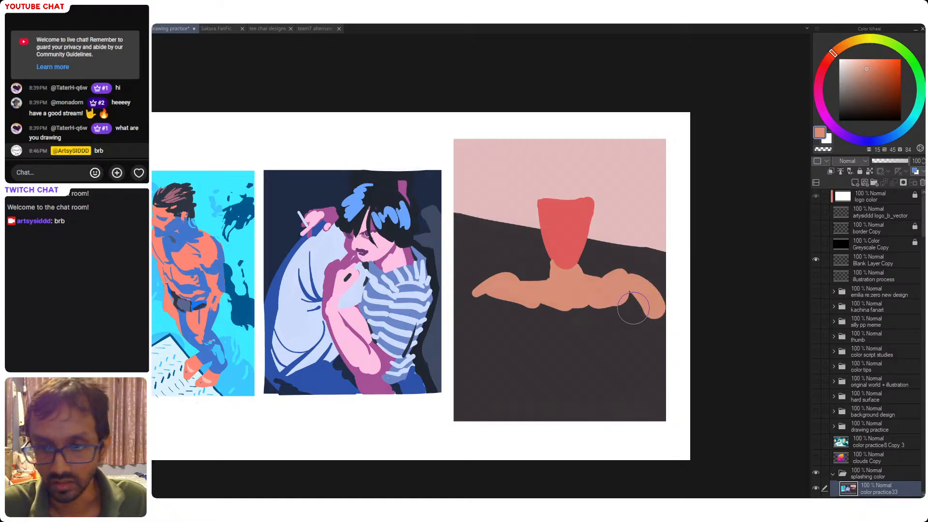
- Undo the last right-shoulder stroke, repaint the shoulder broader in orange, and fill out the torso beneath the shoulders
{"action": "key", "text": "ctrl+z"}
{"action": "left_click_drag", "start_coordinate": [629, 281], "coordinate": [667, 329]}
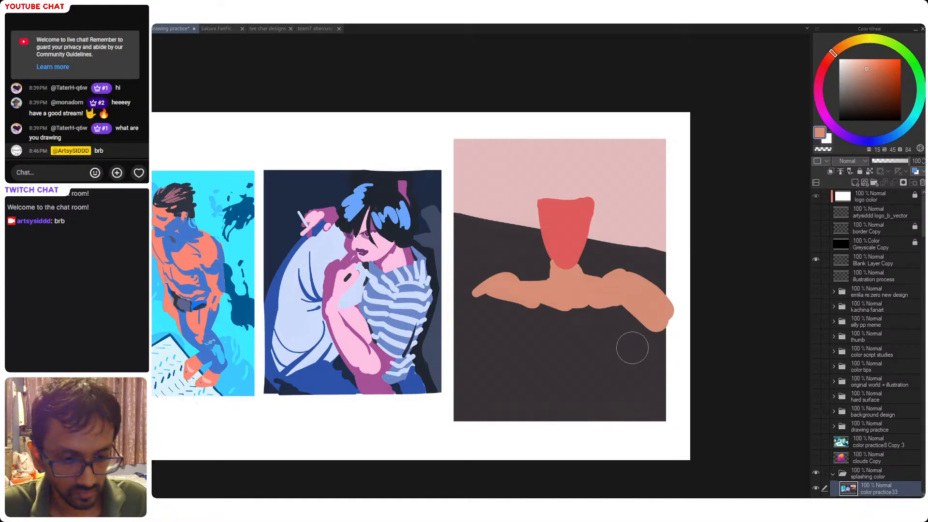
{"action": "mouse_move", "coordinate": [611, 332]}
{"action": "left_mouse_down"}
{"action": "mouse_move", "coordinate": [601, 358]}
{"action": "mouse_move", "coordinate": [580, 331]}
{"action": "left_mouse_up"}
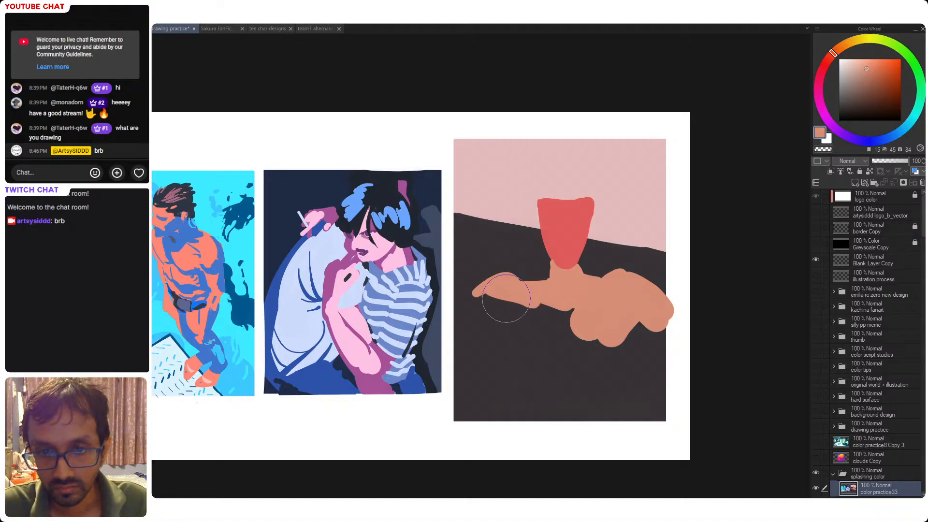
{"action": "mouse_move", "coordinate": [506, 298]}
{"action": "left_mouse_down"}
{"action": "mouse_move", "coordinate": [530, 332]}
{"action": "mouse_move", "coordinate": [491, 309]}
{"action": "mouse_move", "coordinate": [503, 321]}
{"action": "mouse_move", "coordinate": [556, 309]}
{"action": "mouse_move", "coordinate": [565, 345]}
{"action": "mouse_move", "coordinate": [589, 343]}
{"action": "mouse_move", "coordinate": [556, 360]}
{"action": "left_mouse_up"}
- Trim the torso's bottom and right side into straight slanted edges, painting with the sampled dark background and orange colours
{"action": "left_click", "coordinate": [529, 362], "text": "alt"}
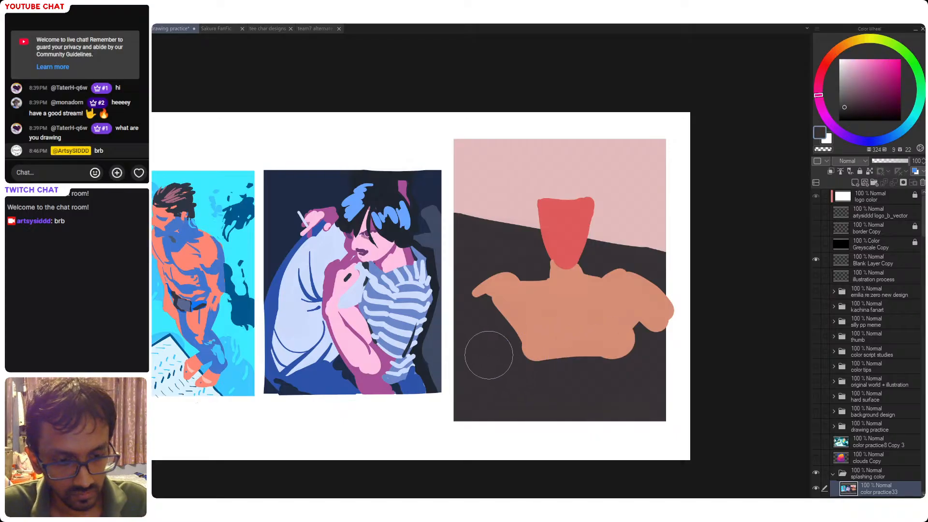
{"action": "mouse_move", "coordinate": [485, 352]}
{"action": "left_mouse_down"}
{"action": "mouse_move", "coordinate": [647, 370]}
{"action": "mouse_move", "coordinate": [608, 368]}
{"action": "mouse_move", "coordinate": [643, 381]}
{"action": "mouse_move", "coordinate": [530, 363]}
{"action": "mouse_move", "coordinate": [619, 373]}
{"action": "left_mouse_up"}
{"action": "left_click", "coordinate": [614, 344], "text": "alt"}
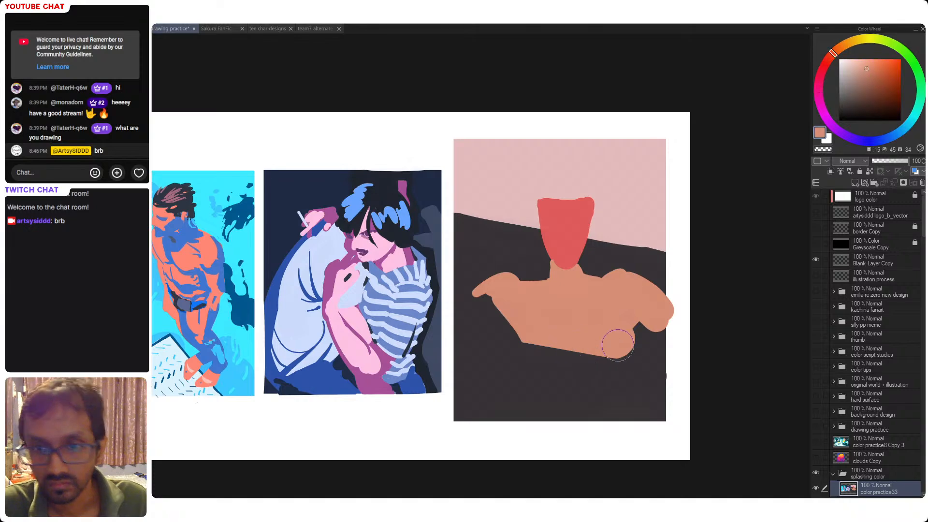
{"action": "key", "text": "["}
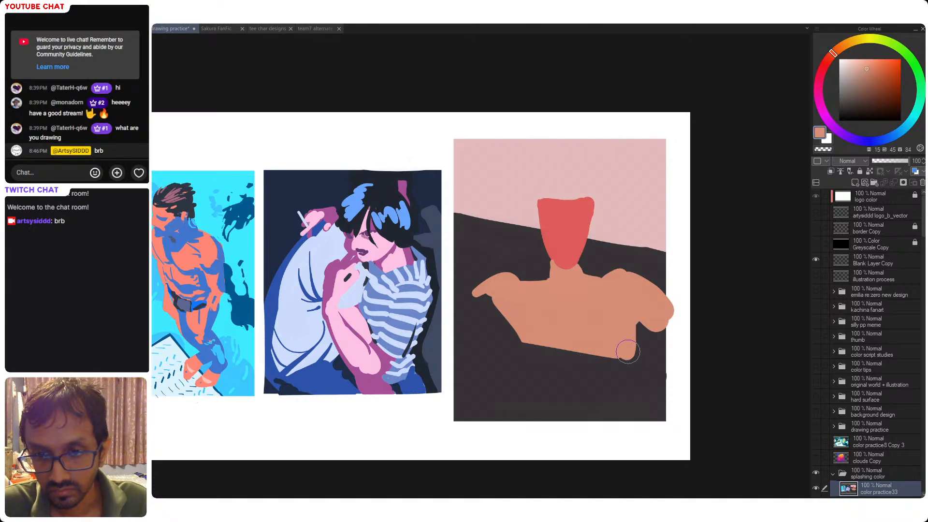
{"action": "left_click", "coordinate": [637, 342], "text": "alt"}
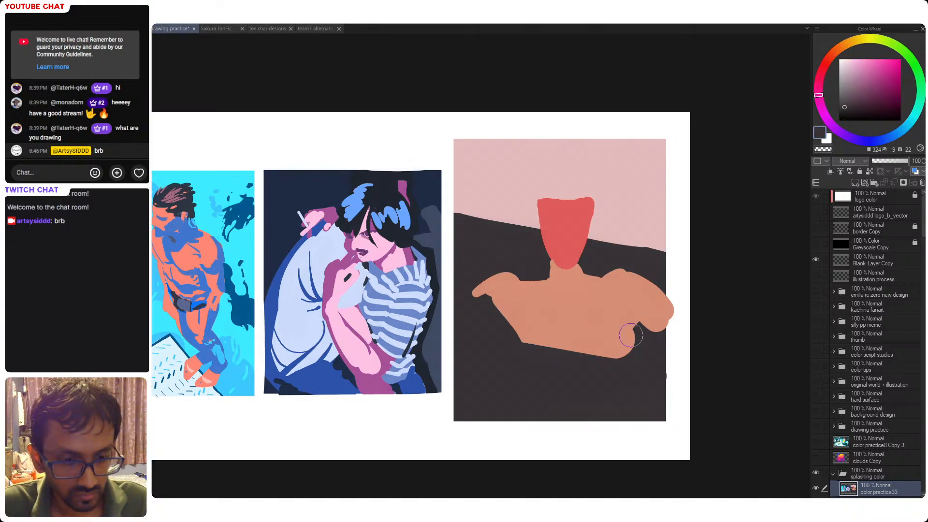
{"action": "left_click", "coordinate": [626, 336], "text": "alt"}
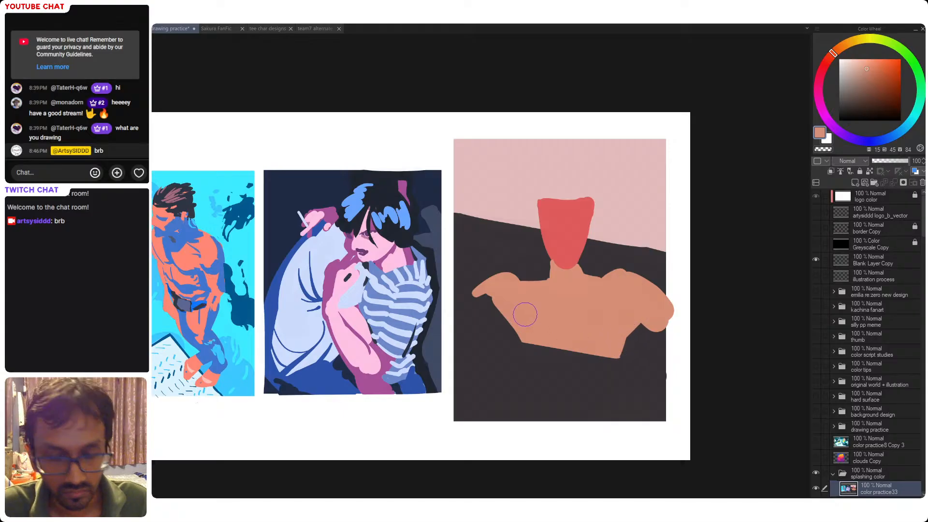
- Round out the left shoulder's end in the orange skin tone and widen the red face block's upper sides in the sampled red
{"action": "left_click", "coordinate": [482, 314]}
{"action": "key", "text": "ctrl+z"}
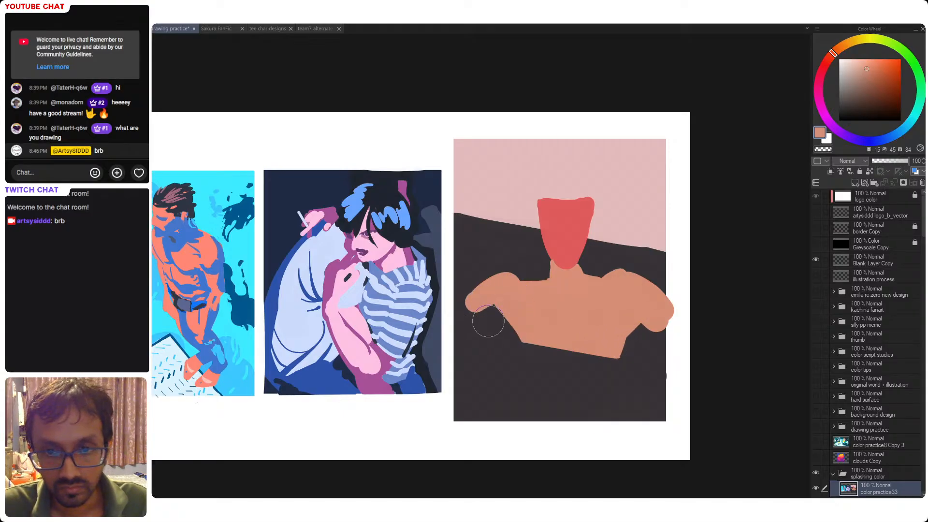
{"action": "left_click", "coordinate": [584, 298], "text": "alt"}
{"action": "key", "text": "bracketleft"}
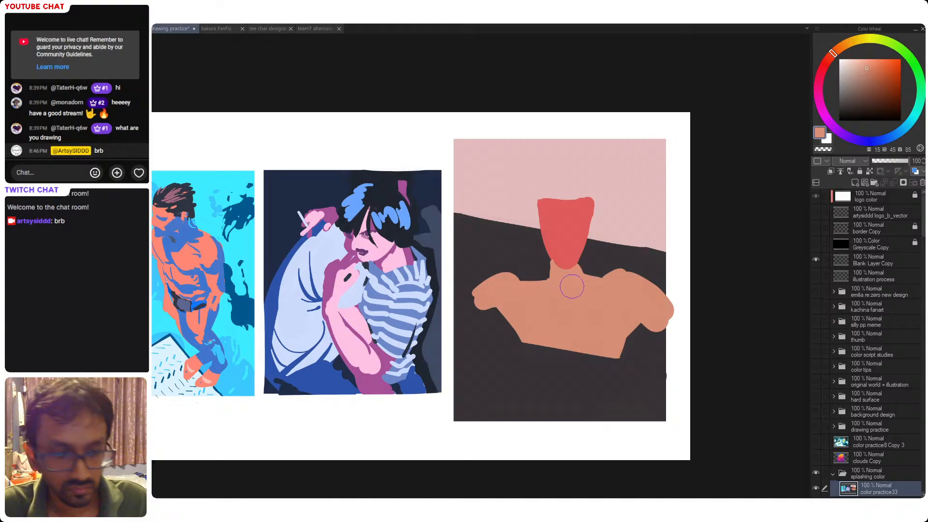
{"action": "key", "text": "ctrl+z"}
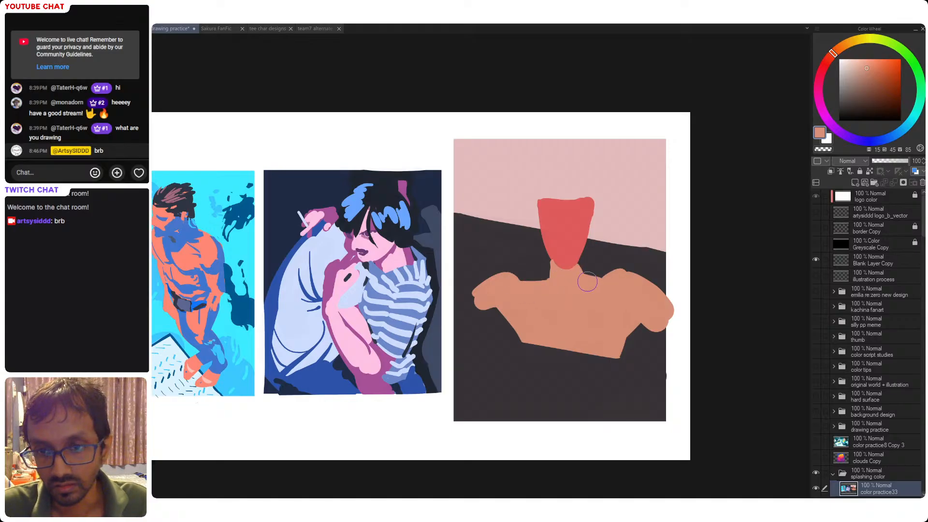
{"action": "left_click", "coordinate": [567, 248], "text": "alt"}
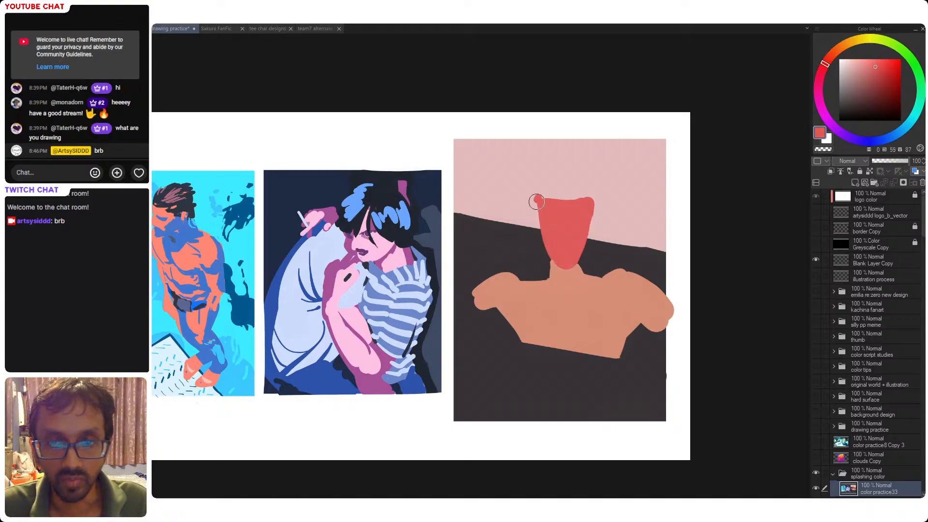
{"action": "mouse_move", "coordinate": [536, 200]}
{"action": "left_mouse_down"}
{"action": "mouse_move", "coordinate": [544, 235]}
{"action": "mouse_move", "coordinate": [595, 212]}
{"action": "mouse_move", "coordinate": [572, 265]}
{"action": "mouse_move", "coordinate": [595, 209]}
{"action": "mouse_move", "coordinate": [572, 250]}
{"action": "left_mouse_up"}
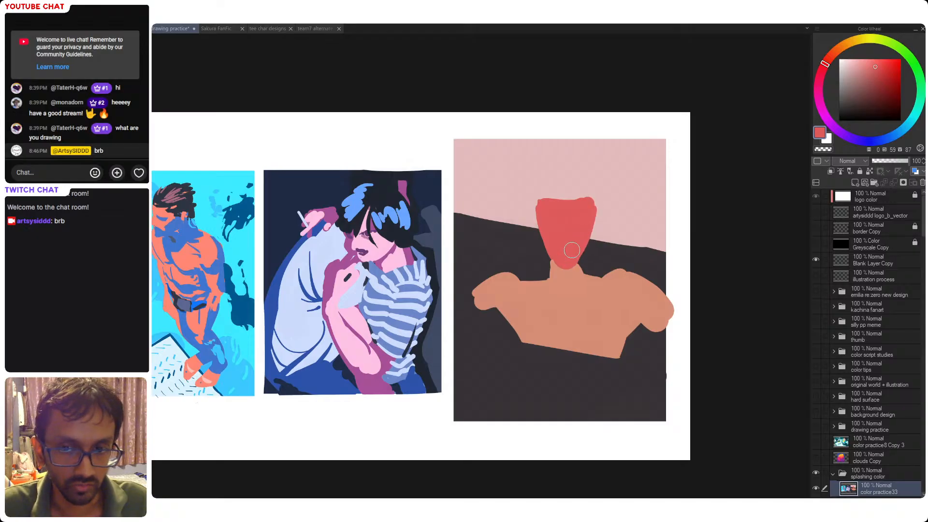
- Fill the dark background areas around and below the figure with a darker tone of hue 324, saturation 9 and value 17
{"action": "left_click", "coordinate": [601, 265], "text": "alt"}
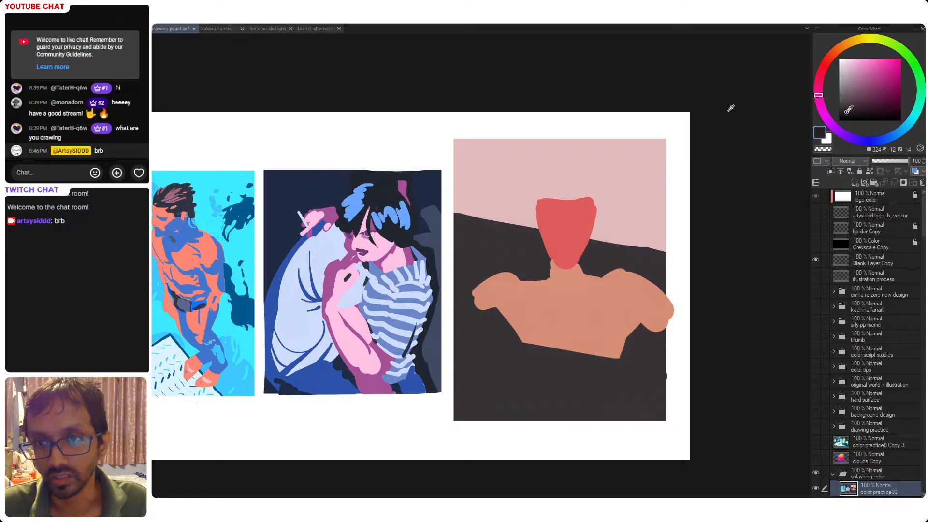
{"action": "left_click", "coordinate": [588, 255]}
{"action": "left_click", "coordinate": [505, 264]}
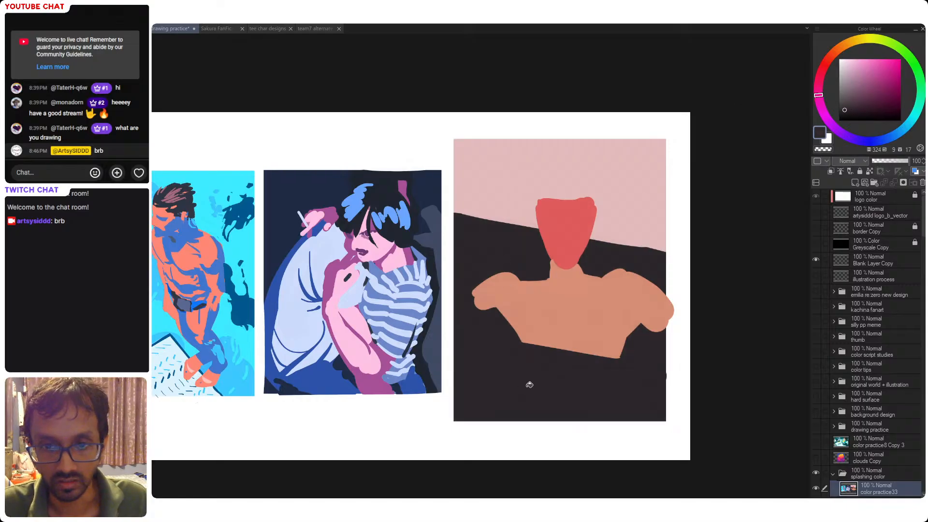
{"action": "left_click_drag", "start_coordinate": [538, 247], "coordinate": [546, 263]}
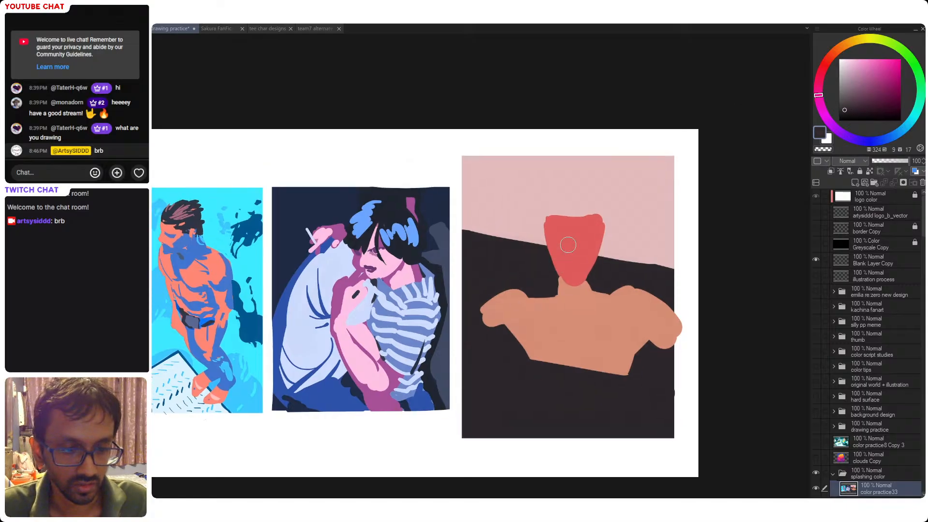
- Paint a rounded dark hair mass with an uneven fringe over the top of the red face, using the sampled background tone
{"action": "left_click", "coordinate": [583, 299], "text": "alt"}
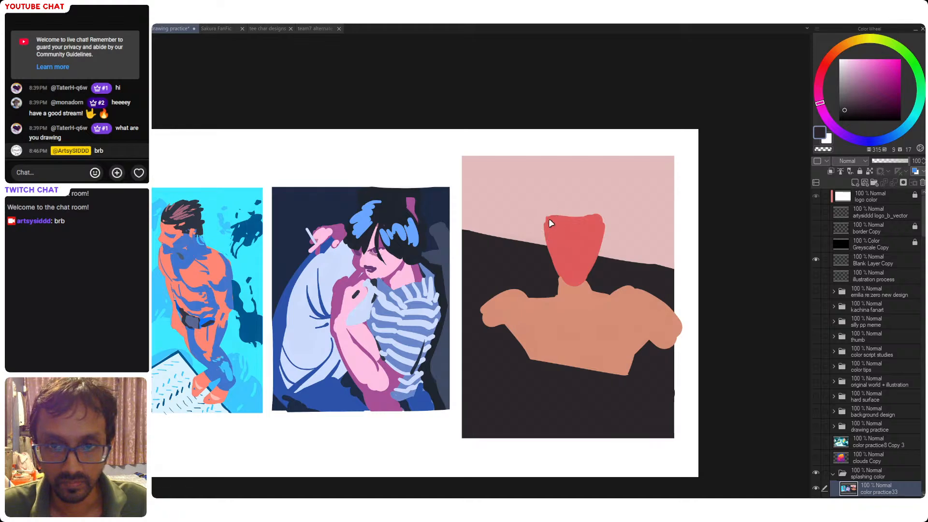
{"action": "mouse_move", "coordinate": [551, 237]}
{"action": "left_mouse_down"}
{"action": "mouse_move", "coordinate": [550, 200]}
{"action": "mouse_move", "coordinate": [563, 227]}
{"action": "mouse_move", "coordinate": [553, 205]}
{"action": "mouse_move", "coordinate": [556, 216]}
{"action": "left_mouse_up"}
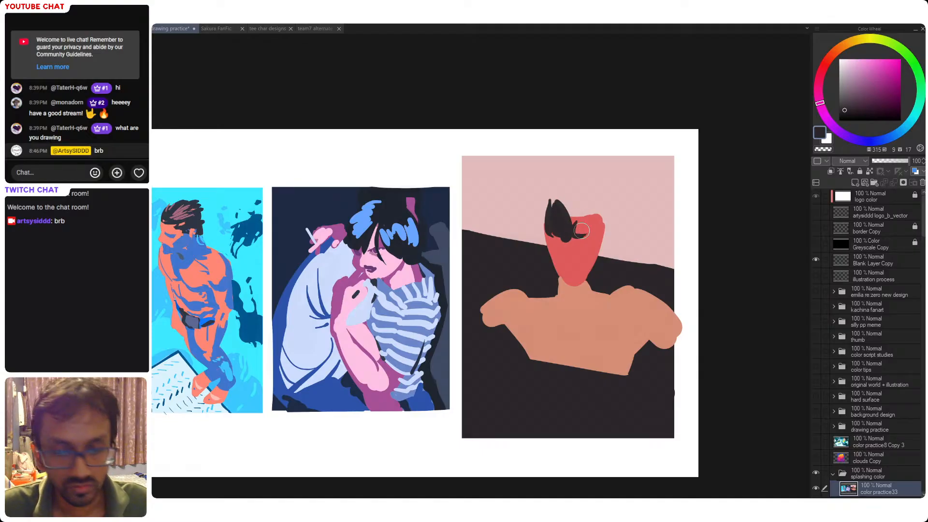
{"action": "mouse_move", "coordinate": [582, 231]}
{"action": "left_mouse_down"}
{"action": "mouse_move", "coordinate": [576, 199]}
{"action": "mouse_move", "coordinate": [573, 222]}
{"action": "mouse_move", "coordinate": [583, 232]}
{"action": "mouse_move", "coordinate": [586, 199]}
{"action": "mouse_move", "coordinate": [585, 226]}
{"action": "mouse_move", "coordinate": [599, 217]}
{"action": "mouse_move", "coordinate": [600, 229]}
{"action": "mouse_move", "coordinate": [603, 218]}
{"action": "mouse_move", "coordinate": [610, 226]}
{"action": "mouse_move", "coordinate": [575, 207]}
{"action": "mouse_move", "coordinate": [585, 193]}
{"action": "mouse_move", "coordinate": [567, 207]}
{"action": "mouse_move", "coordinate": [565, 196]}
{"action": "mouse_move", "coordinate": [557, 214]}
{"action": "mouse_move", "coordinate": [563, 195]}
{"action": "mouse_move", "coordinate": [558, 213]}
{"action": "mouse_move", "coordinate": [577, 200]}
{"action": "mouse_move", "coordinate": [607, 211]}
{"action": "mouse_move", "coordinate": [590, 192]}
{"action": "mouse_move", "coordinate": [576, 196]}
{"action": "mouse_move", "coordinate": [608, 209]}
{"action": "left_mouse_up"}
{"action": "key", "text": "ctrl+z"}
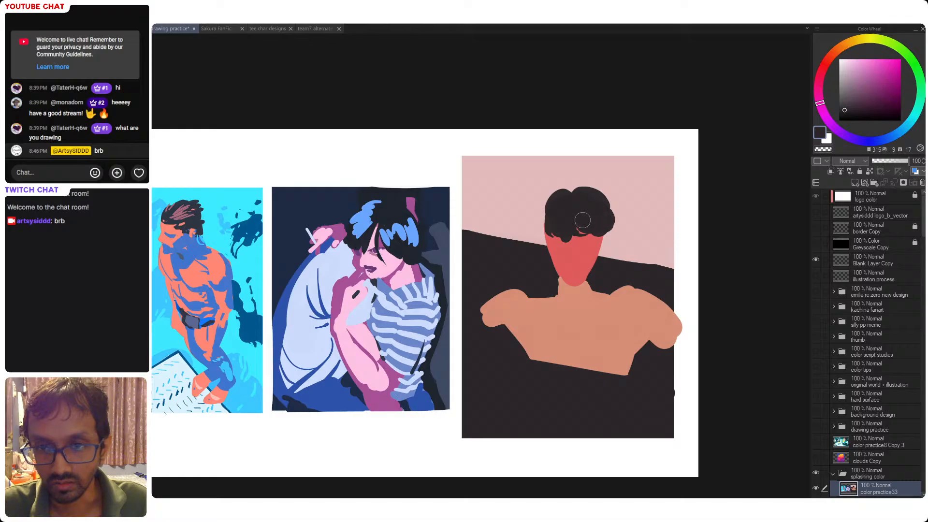
- Extend the dark hair outward and down both sides of the face, undoing poor strokes, and save the file
{"action": "mouse_move", "coordinate": [550, 210]}
{"action": "left_mouse_down"}
{"action": "mouse_move", "coordinate": [551, 227]}
{"action": "mouse_move", "coordinate": [541, 203]}
{"action": "mouse_move", "coordinate": [550, 229]}
{"action": "left_mouse_up"}
{"action": "left_click_drag", "start_coordinate": [613, 216], "coordinate": [607, 242]}
{"action": "key", "text": "ctrl+z"}
{"action": "key", "text": "ctrl+z"}
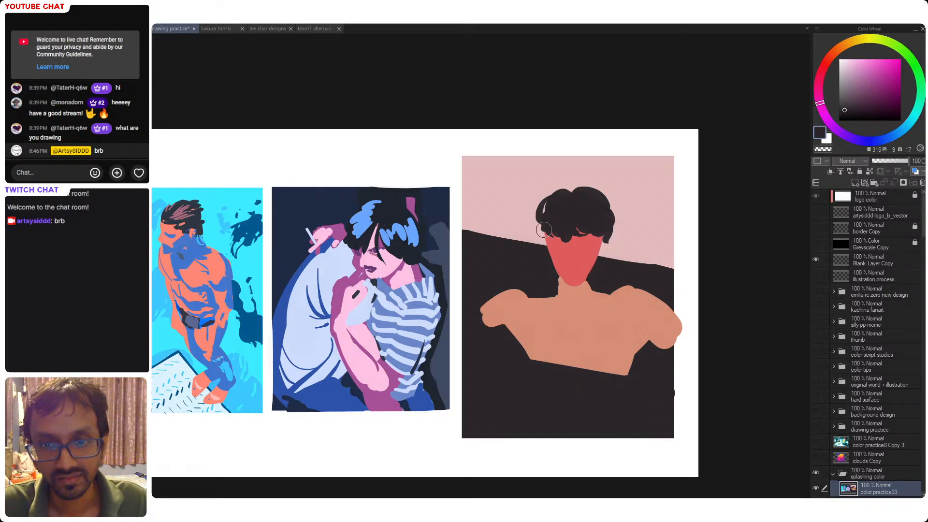
{"action": "left_click_drag", "start_coordinate": [547, 219], "coordinate": [536, 256]}
{"action": "key", "text": "ctrl+s"}
{"action": "left_click", "coordinate": [623, 282], "text": "alt"}
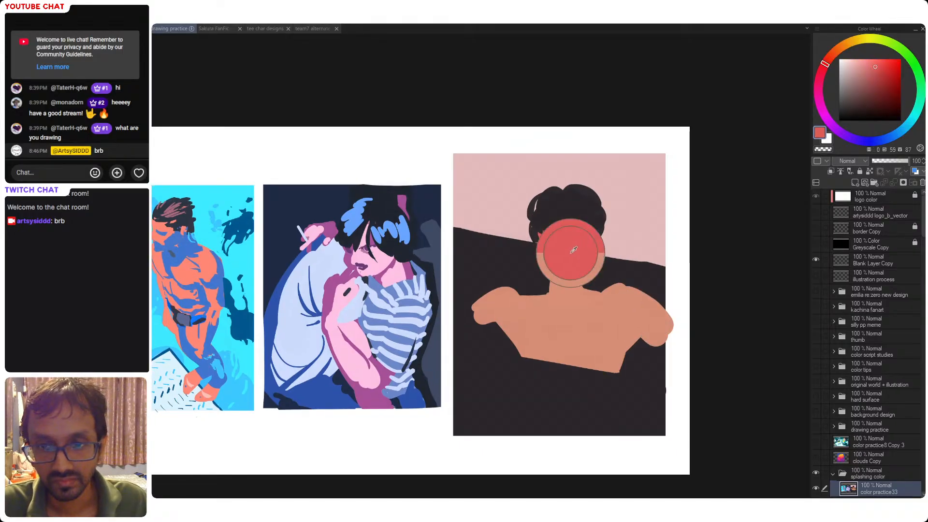
{"action": "left_click", "coordinate": [573, 252], "text": "alt"}
{"action": "left_click_drag", "start_coordinate": [607, 250], "coordinate": [609, 250]}
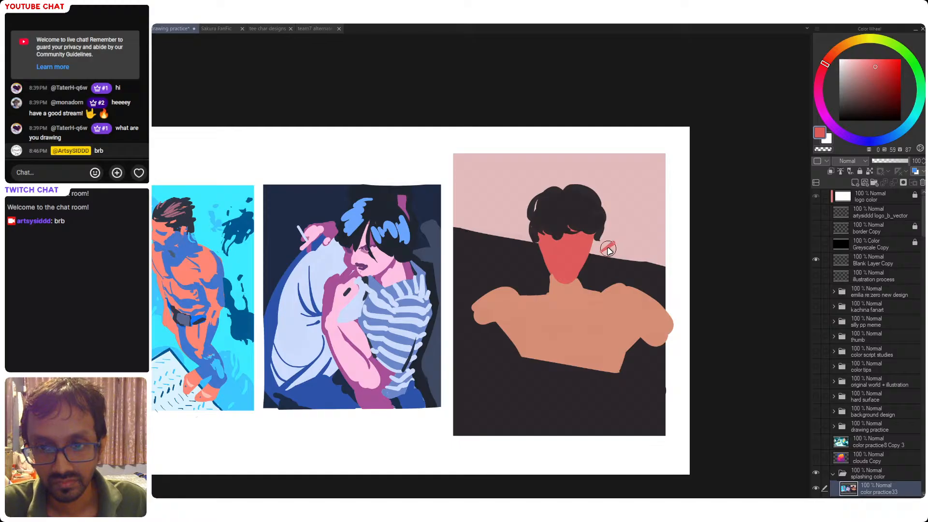
- Paint a hooked green shape from the hair's right side down to the chin with hue 70, saturation 77 and value 55
{"action": "left_click", "coordinate": [878, 40]}
{"action": "mouse_move", "coordinate": [879, 81]}
{"action": "left_mouse_down"}
{"action": "mouse_move", "coordinate": [867, 84]}
{"action": "mouse_move", "coordinate": [882, 76]}
{"action": "left_mouse_up"}
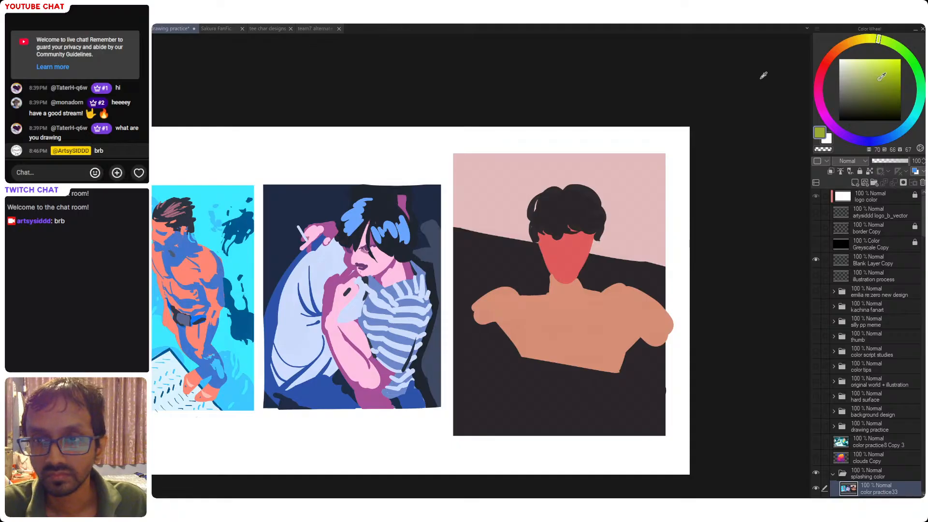
{"action": "left_click_drag", "start_coordinate": [599, 240], "coordinate": [592, 258]}
{"action": "key", "text": "ctrl+z"}
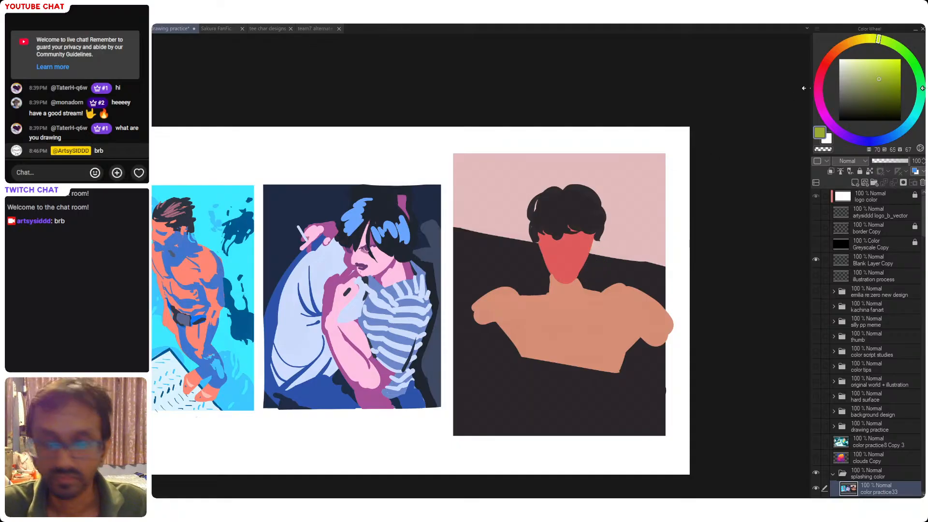
{"action": "left_click_drag", "start_coordinate": [881, 81], "coordinate": [886, 86]}
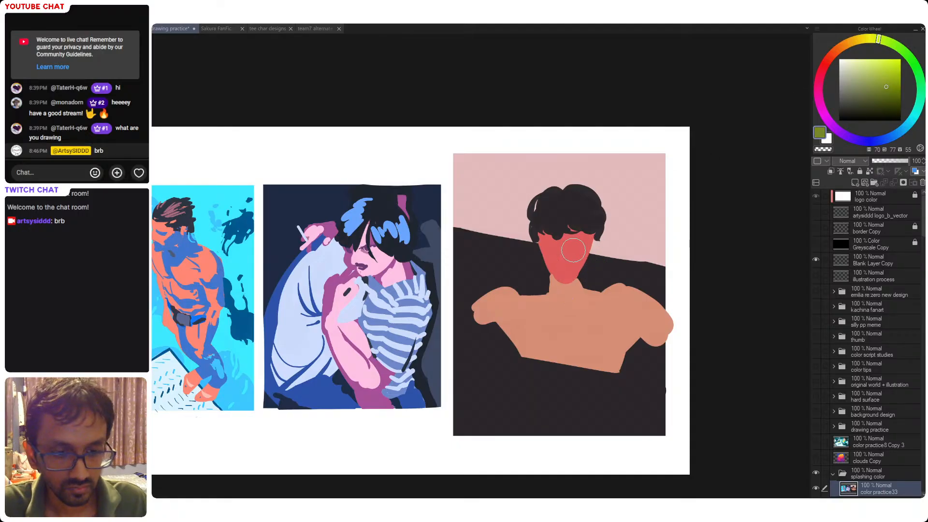
{"action": "mouse_move", "coordinate": [600, 235]}
{"action": "left_mouse_down"}
{"action": "mouse_move", "coordinate": [603, 266]}
{"action": "mouse_move", "coordinate": [610, 242]}
{"action": "mouse_move", "coordinate": [602, 257]}
{"action": "mouse_move", "coordinate": [610, 251]}
{"action": "mouse_move", "coordinate": [585, 288]}
{"action": "mouse_move", "coordinate": [595, 271]}
{"action": "mouse_move", "coordinate": [585, 276]}
{"action": "left_mouse_up"}
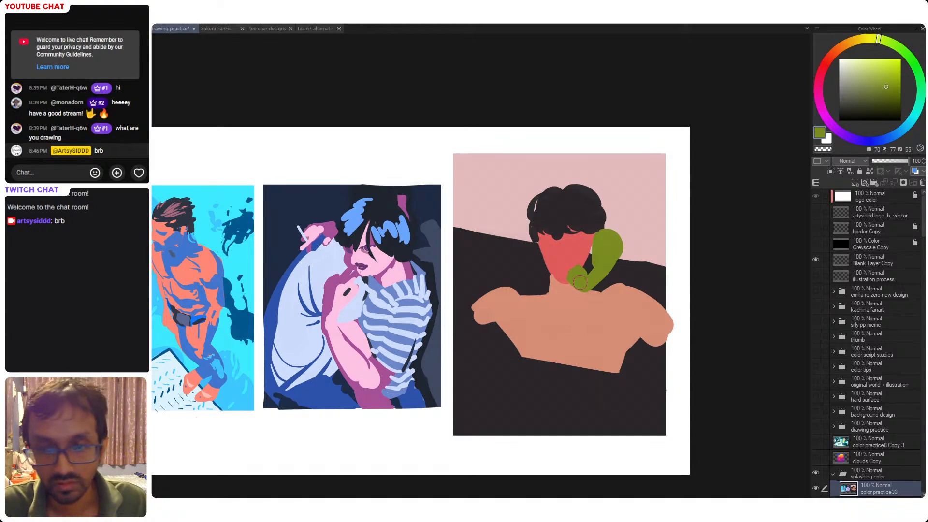
- Tidy the green shape's lower edge at the neck in sampled orange, and paint a matching green oval left of the face
{"action": "left_click", "coordinate": [578, 291], "text": "alt"}
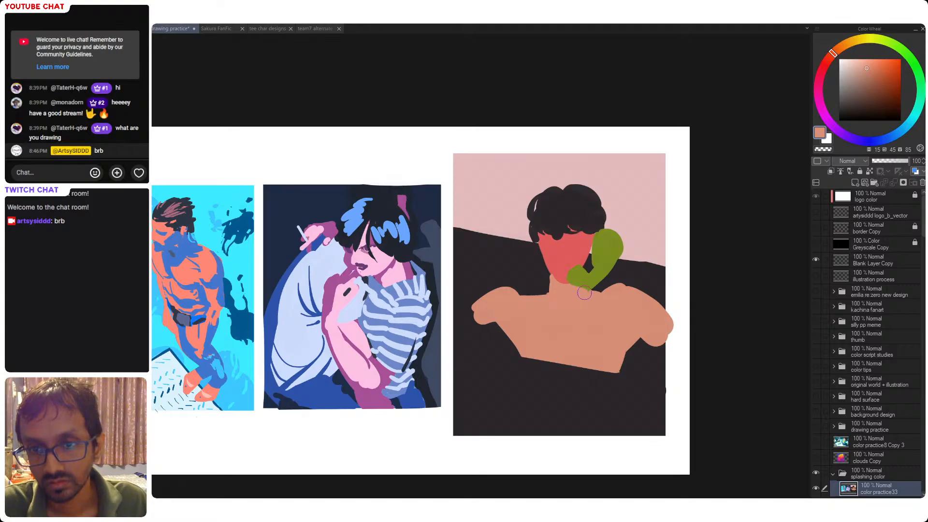
{"action": "left_click", "coordinate": [588, 276], "text": "alt"}
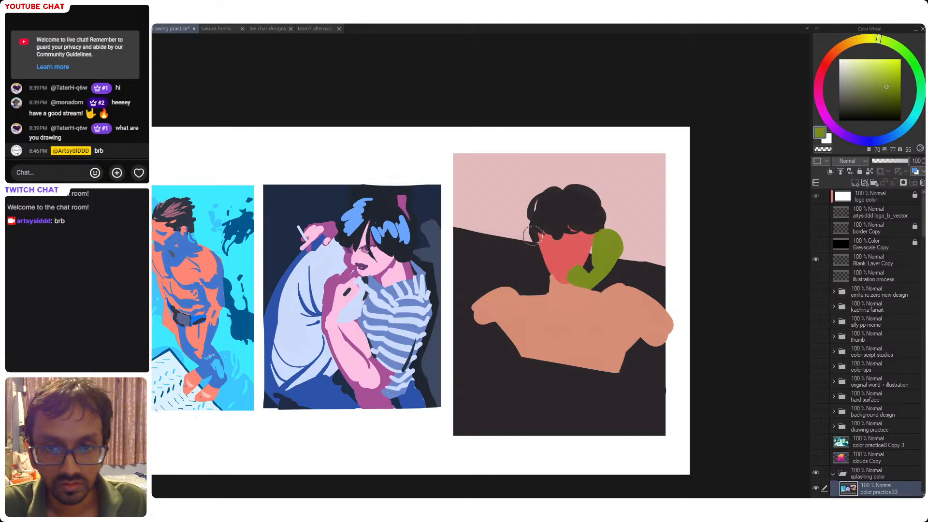
{"action": "mouse_move", "coordinate": [532, 236]}
{"action": "left_mouse_down"}
{"action": "mouse_move", "coordinate": [518, 254]}
{"action": "mouse_move", "coordinate": [522, 244]}
{"action": "mouse_move", "coordinate": [523, 264]}
{"action": "left_mouse_up"}
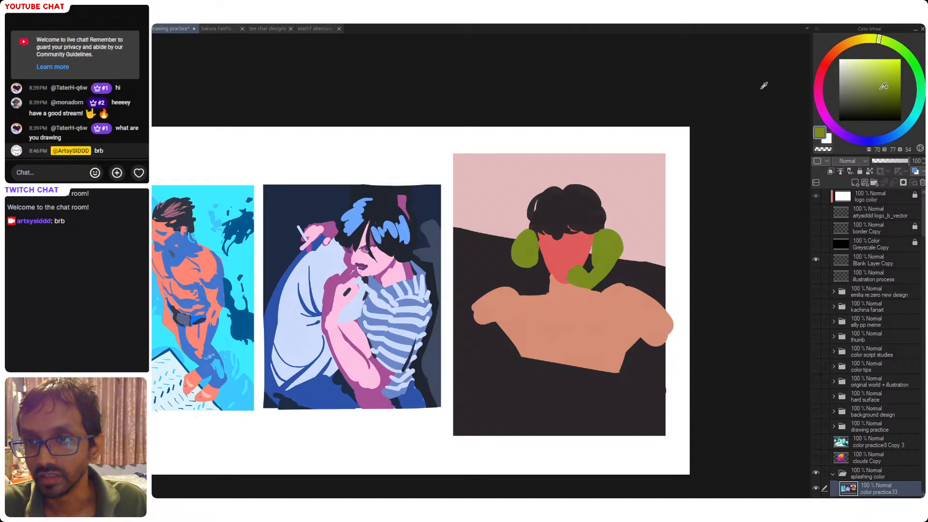
- Fill both green shapes with a muted olive of hue 70, saturation 57 and value 43, and save the file
{"action": "left_click_drag", "start_coordinate": [884, 86], "coordinate": [878, 91]}
{"action": "left_click", "coordinate": [526, 244]}
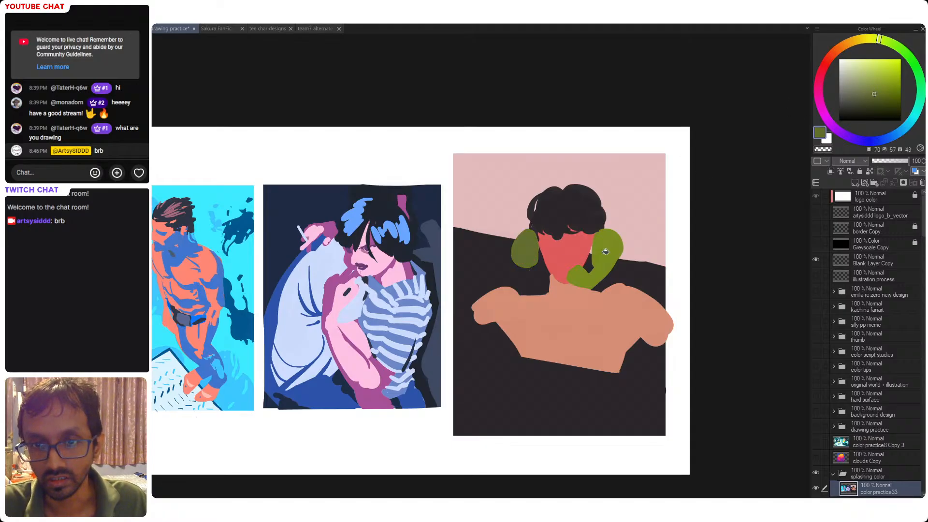
{"action": "left_click", "coordinate": [606, 251]}
{"action": "key", "text": "ctrl+s"}
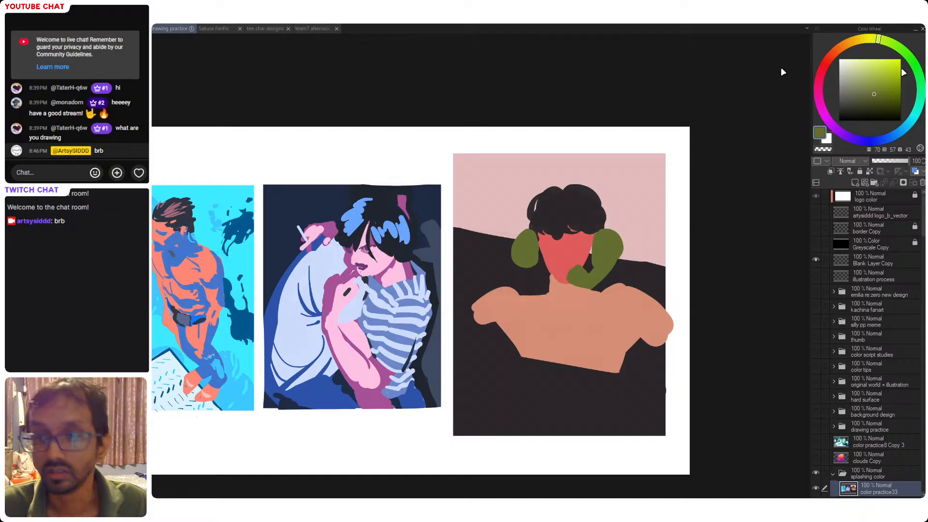
- Select the right green shape and shade its outer side with a dark green of hue 90, saturation 45 and value 27
{"action": "left_click", "coordinate": [869, 102]}
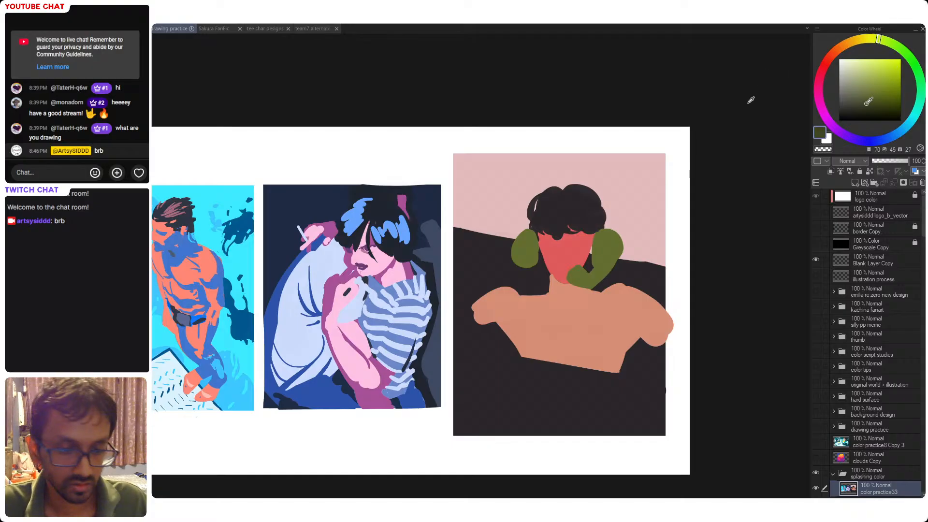
{"action": "left_click", "coordinate": [607, 249]}
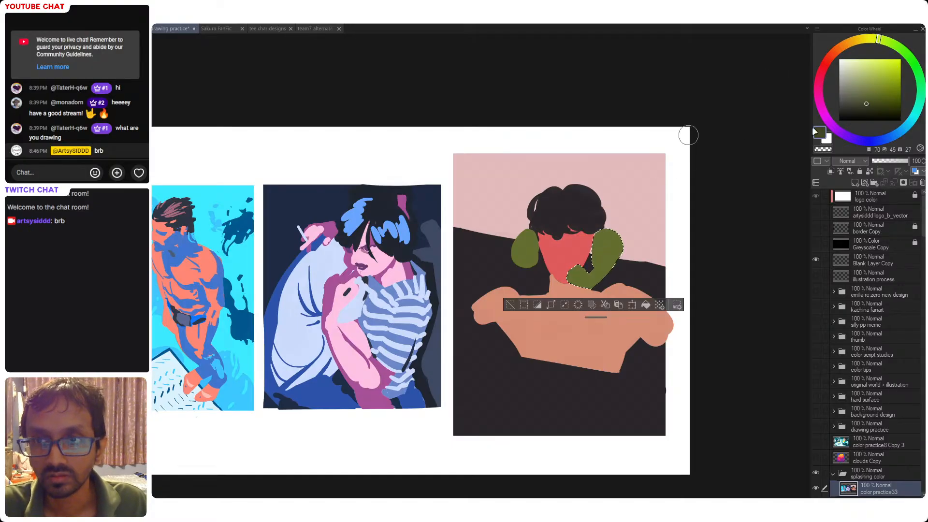
{"action": "left_click", "coordinate": [896, 44]}
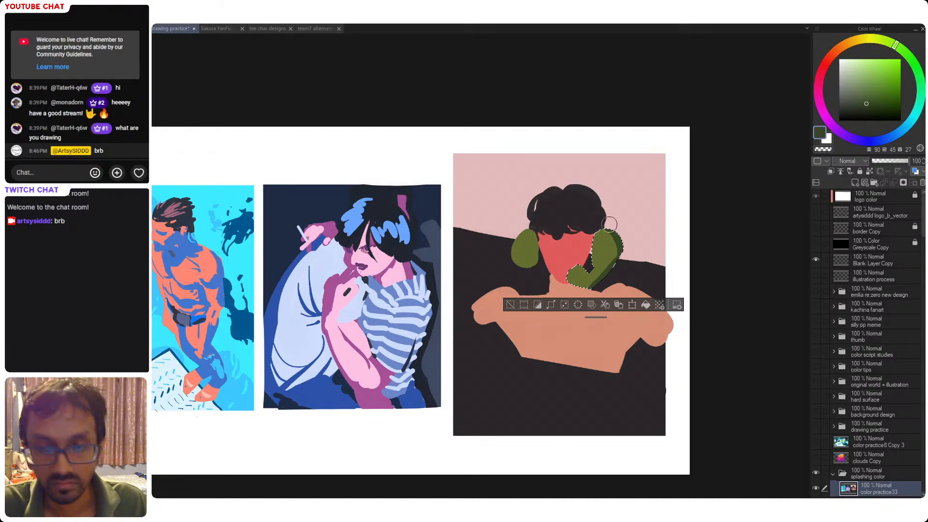
- Deselect the right green shape, touch up its inner edge with sampled background dark and olive, and save the file
{"action": "left_click", "coordinate": [592, 259], "text": "alt"}
{"action": "key", "text": "ctrl+d"}
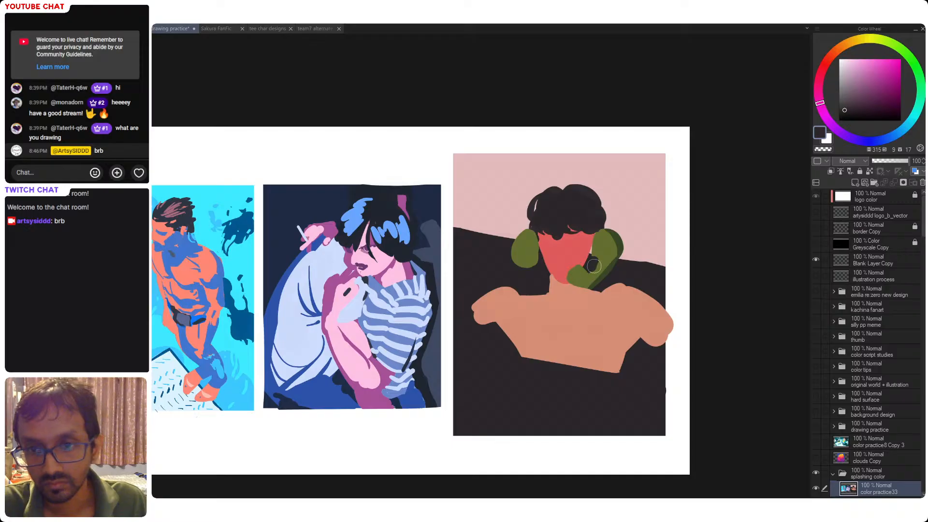
{"action": "left_click", "coordinate": [594, 258], "text": "alt"}
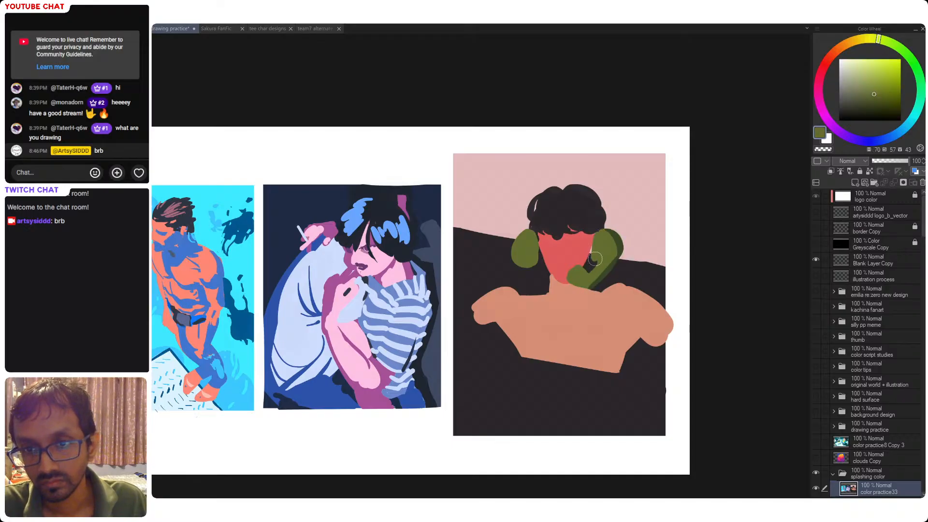
{"action": "key", "text": "ctrl+s"}
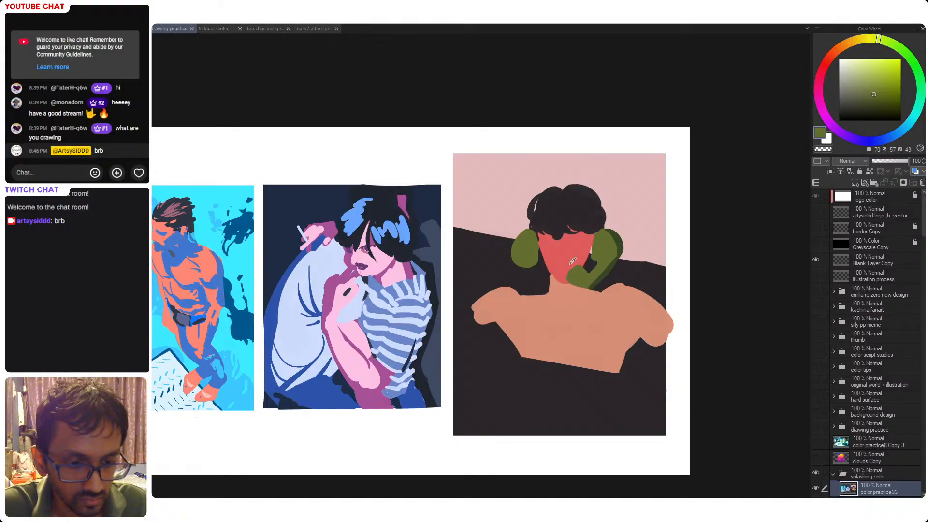
- Shade the right green shape's lower and inner edges in sampled dark green and add dark detail marks to its upper end
{"action": "left_click", "coordinate": [604, 275], "text": "alt"}
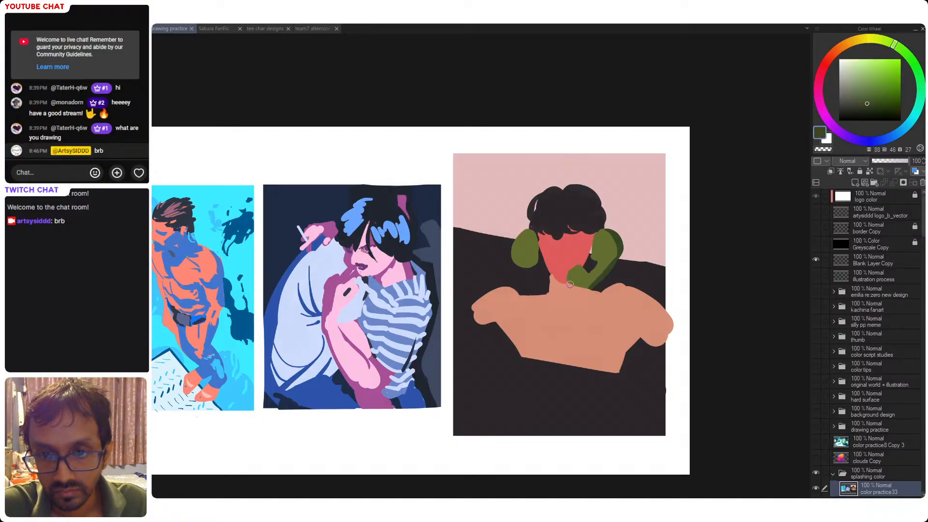
{"action": "left_click_drag", "start_coordinate": [568, 283], "coordinate": [586, 286]}
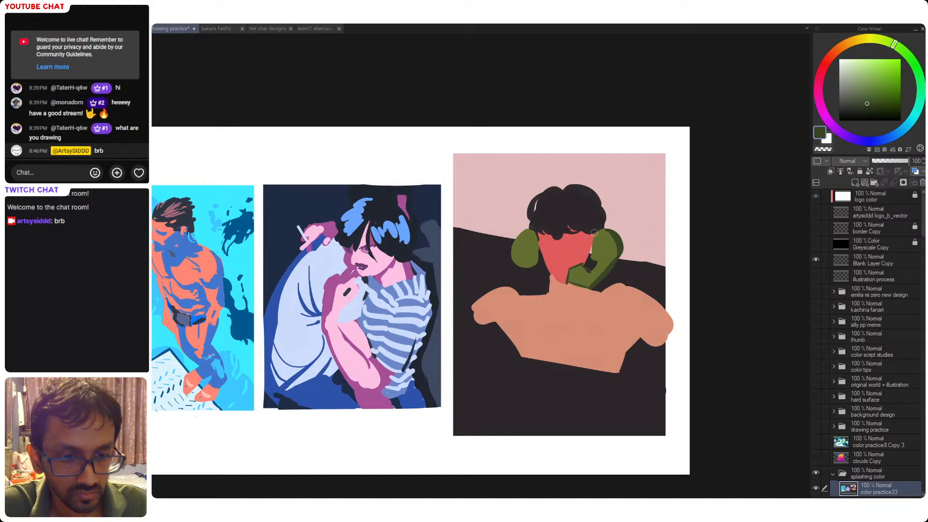
{"action": "left_click_drag", "start_coordinate": [598, 233], "coordinate": [593, 258]}
{"action": "key", "text": "ctrl+z"}
{"action": "key", "text": "ctrl+z"}
{"action": "key", "text": "ctrl+z"}
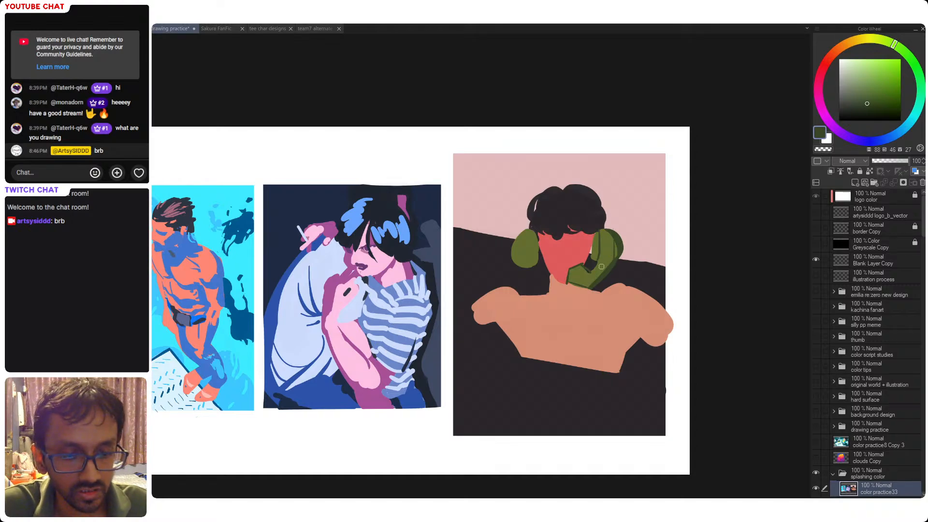
{"action": "left_click", "coordinate": [612, 251], "text": "alt"}
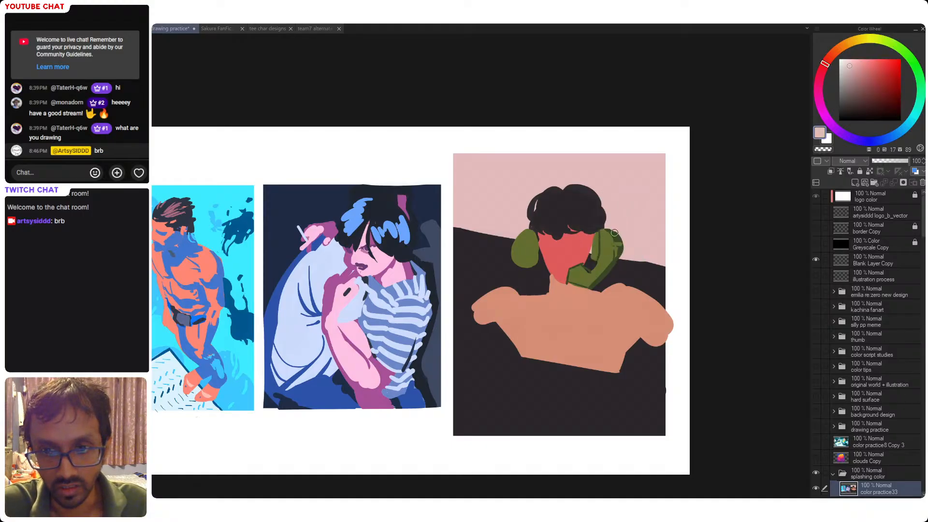
{"action": "left_click", "coordinate": [600, 244], "text": "alt"}
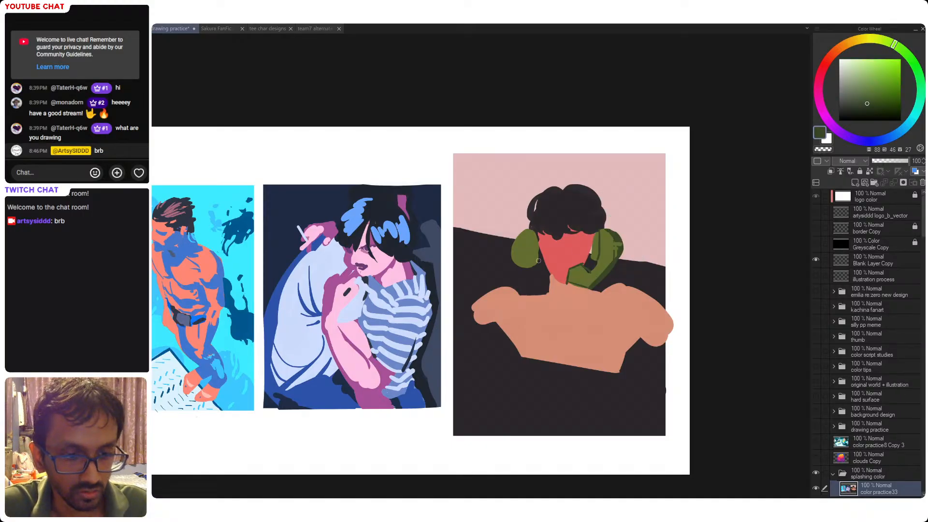
- Shade the green oval left of the face with dark green edges and inner lines, and save the file
{"action": "left_click_drag", "start_coordinate": [532, 242], "coordinate": [536, 258]}
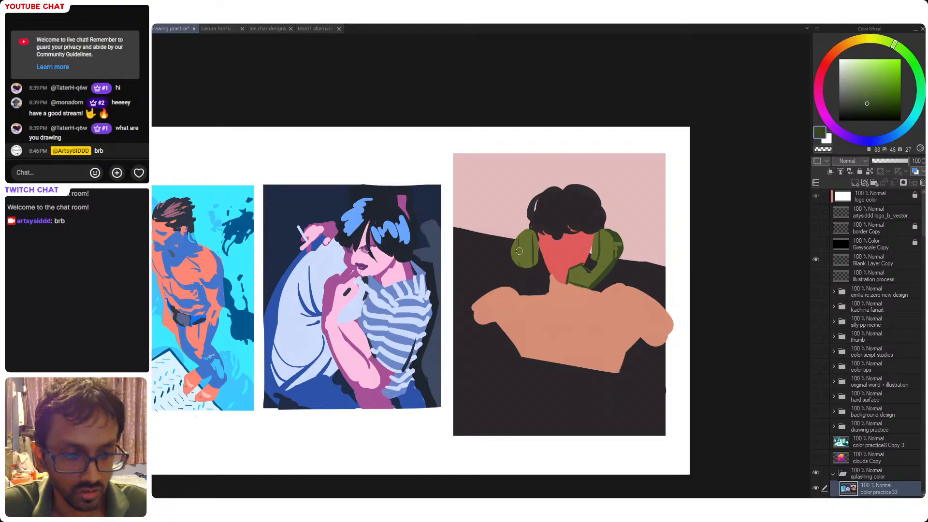
{"action": "left_click", "coordinate": [517, 249]}
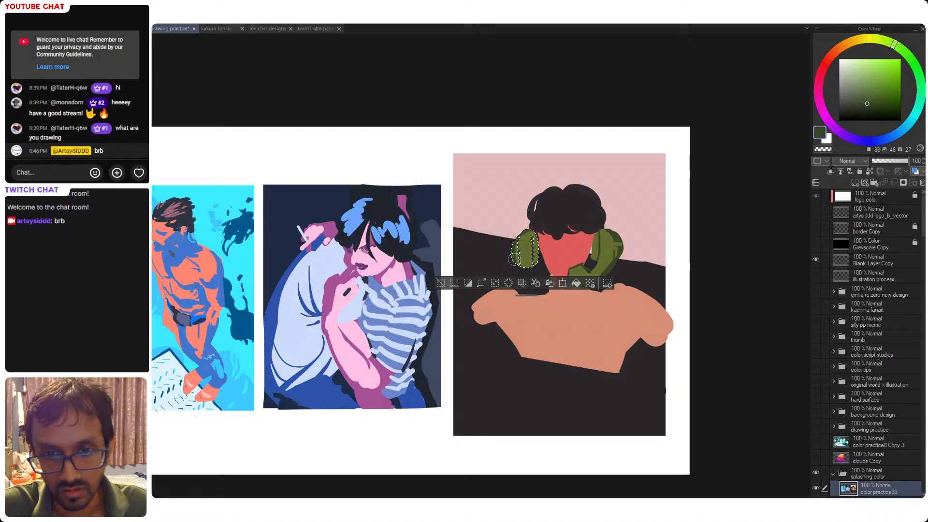
{"action": "key", "text": "ctrl+d"}
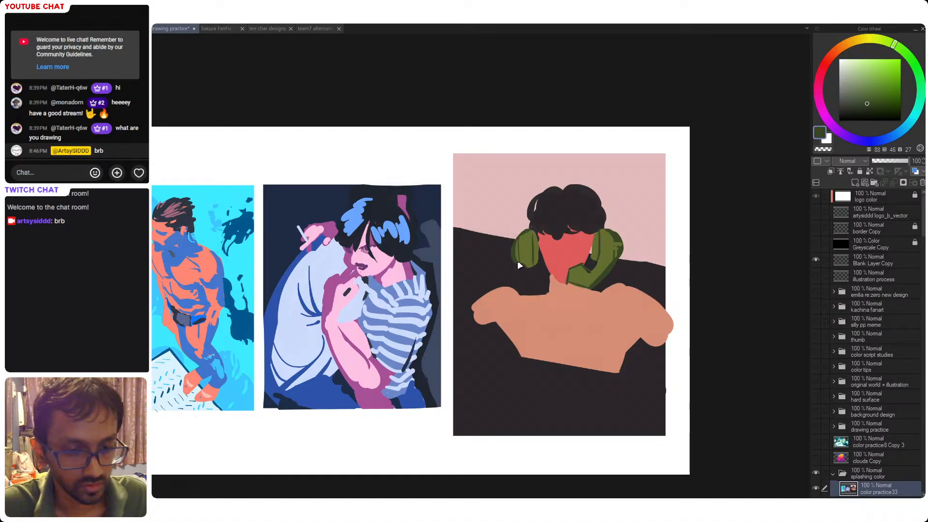
{"action": "left_click", "coordinate": [518, 253], "text": "alt"}
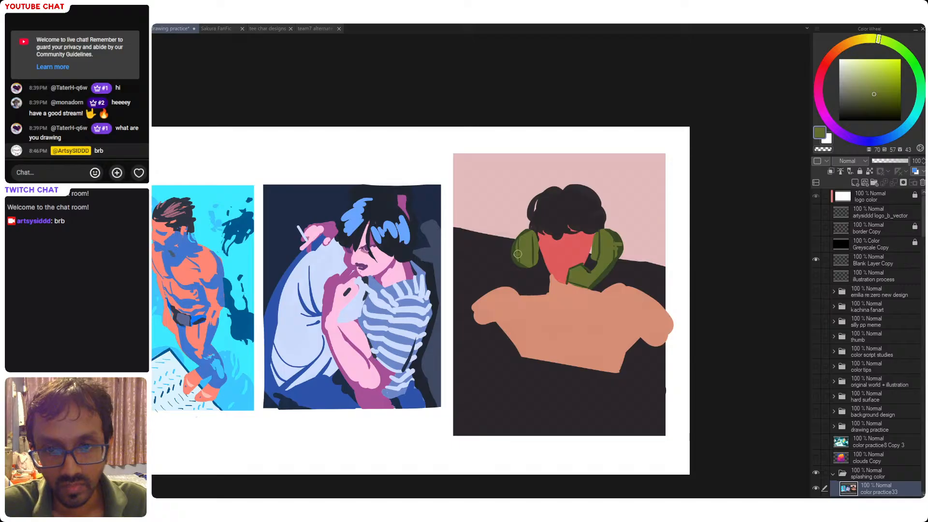
{"action": "key", "text": "ctrl+s"}
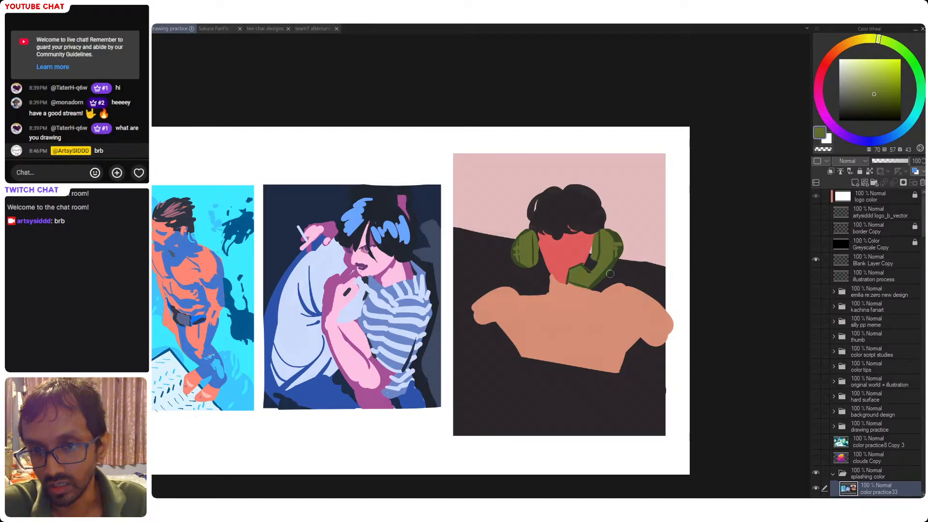
- Refine the left green oval's outline and inner details, alternating sampled dark green and olive
{"action": "left_click", "coordinate": [621, 252], "text": "alt"}
{"action": "left_click_drag", "start_coordinate": [562, 270], "coordinate": [577, 259]}
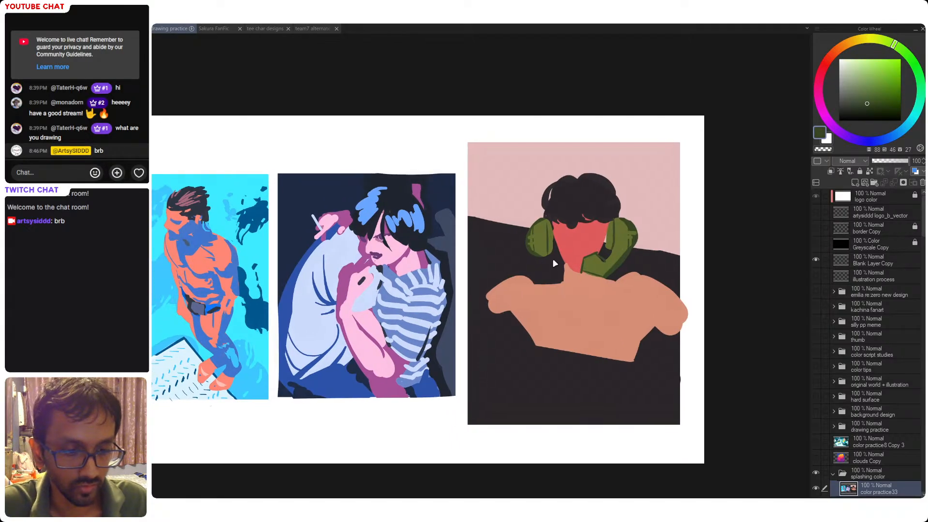
{"action": "left_click", "coordinate": [545, 246], "text": "alt"}
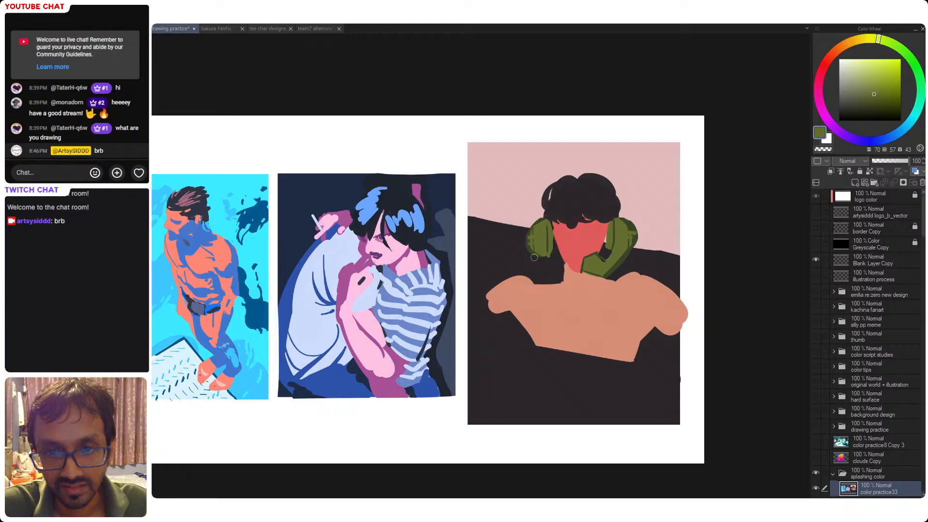
{"action": "left_click", "coordinate": [537, 254], "text": "alt"}
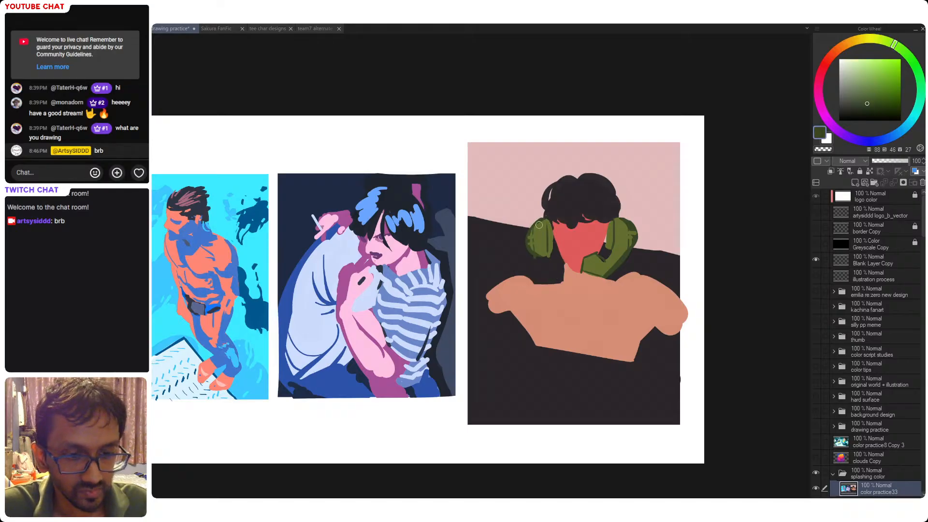
- Add dark marks and light green highlights of saturation 39 and value 57 to the right green shape's lower part, and save the file
{"action": "left_click", "coordinate": [633, 240], "text": "alt"}
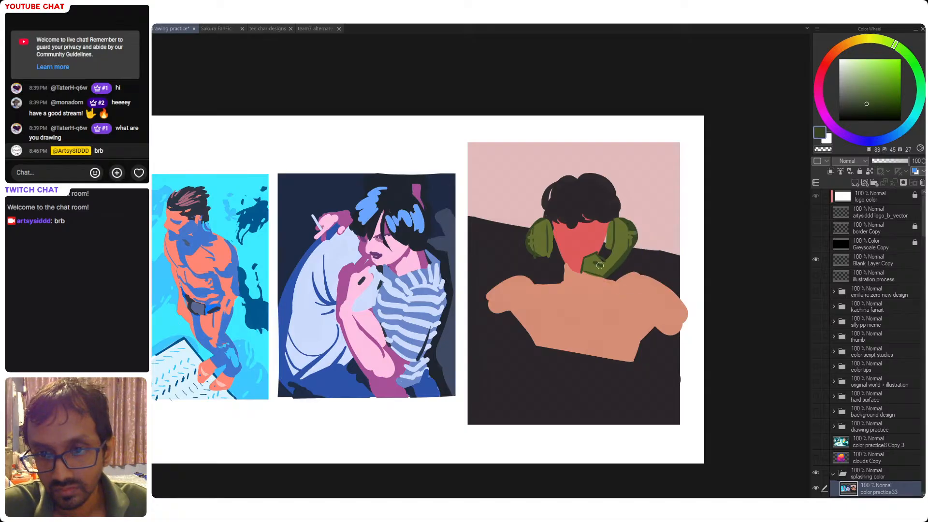
{"action": "left_click", "coordinate": [634, 211], "text": "alt"}
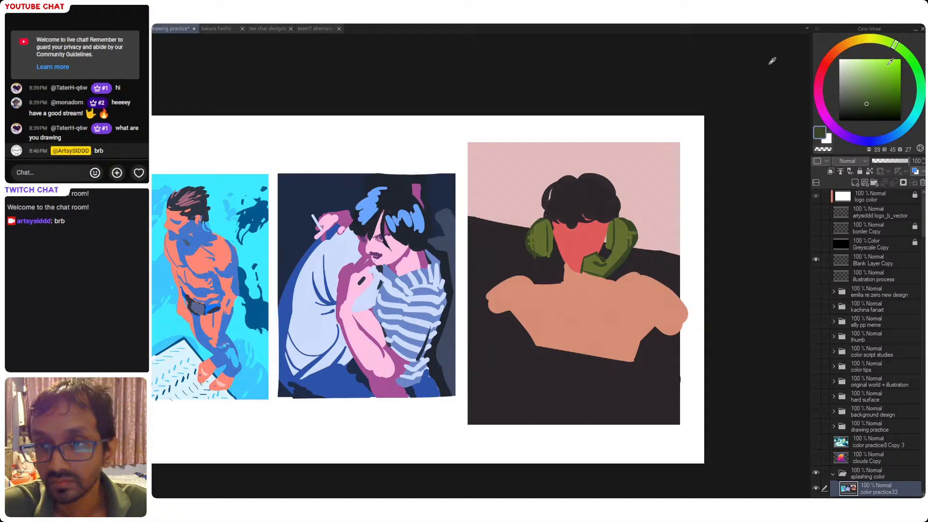
{"action": "left_click", "coordinate": [619, 263], "text": "alt"}
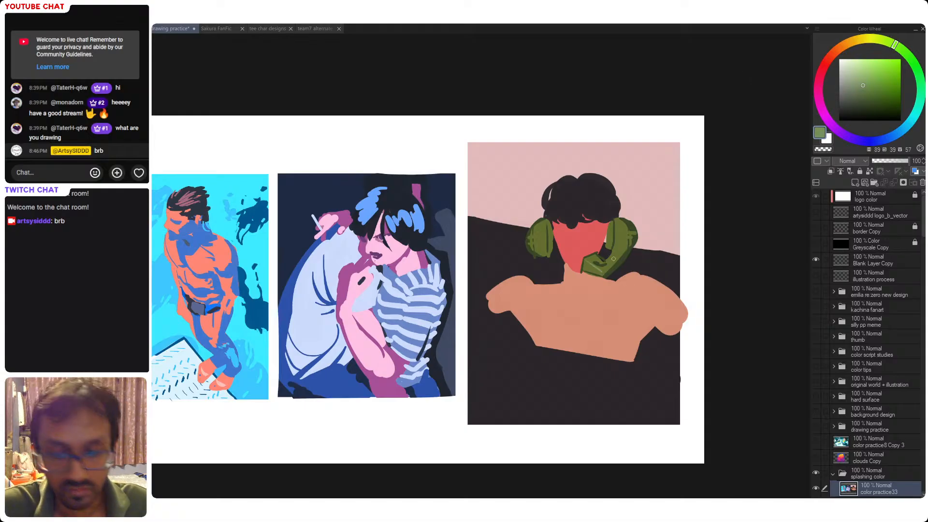
{"action": "left_click_drag", "start_coordinate": [604, 268], "coordinate": [620, 252]}
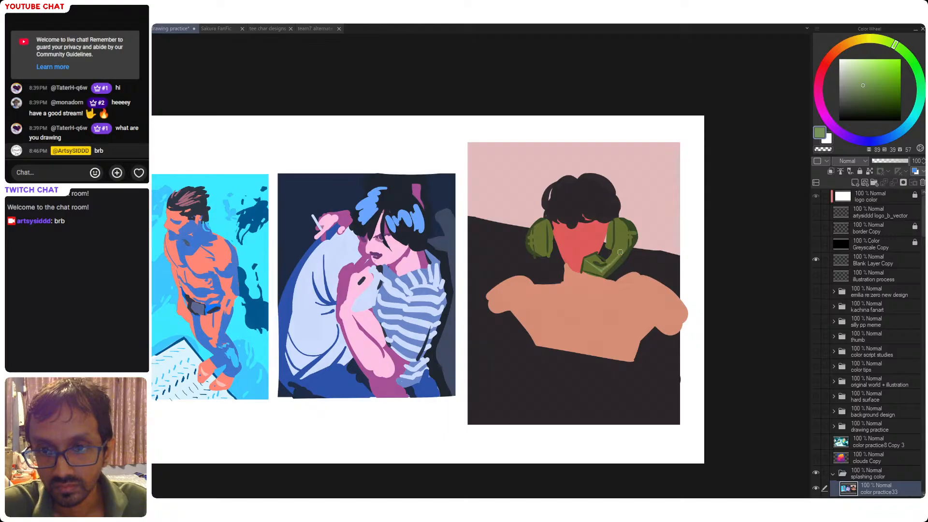
{"action": "key", "text": "ctrl+s"}
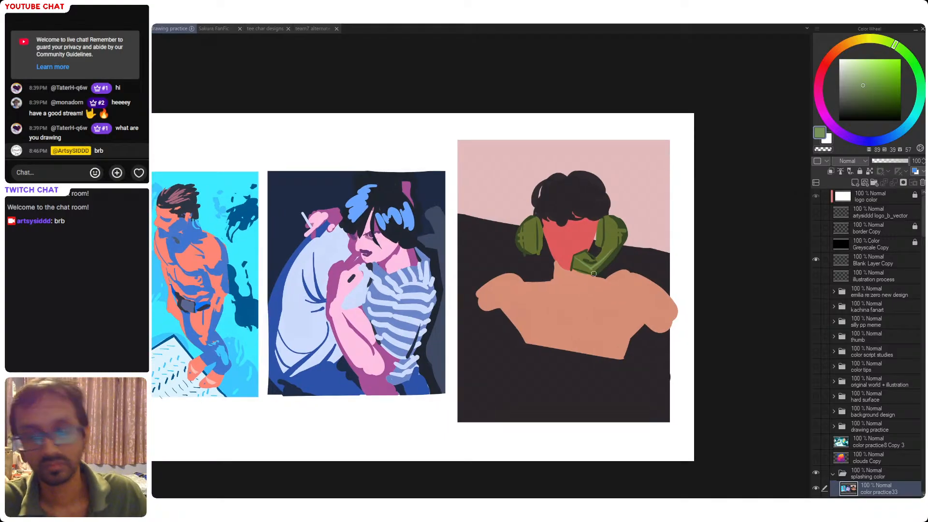
- Sharpen the right green shape's lower end with sampled dark green shadows and light green edge strokes
{"action": "mouse_move", "coordinate": [589, 274]}
{"action": "left_mouse_down"}
{"action": "mouse_move", "coordinate": [580, 276]}
{"action": "mouse_move", "coordinate": [594, 266]}
{"action": "left_mouse_up"}
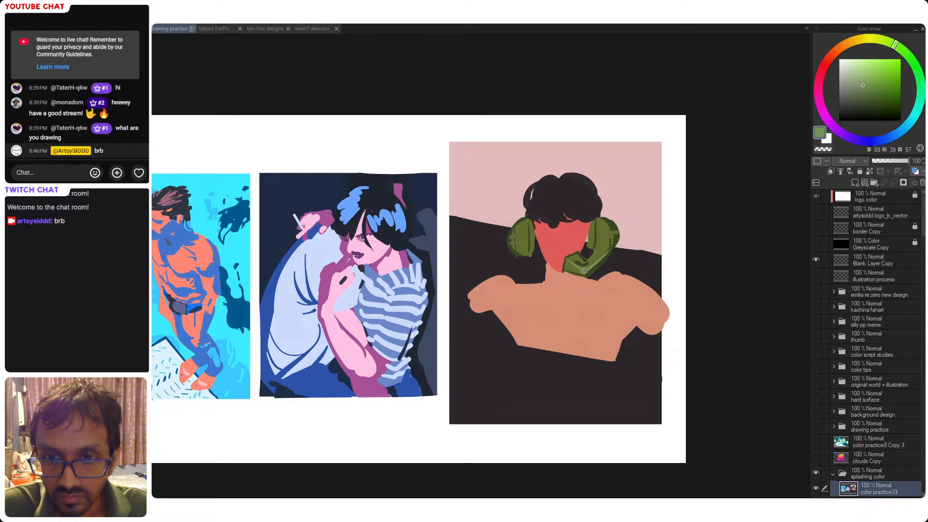
{"action": "left_click", "coordinate": [610, 253], "text": "alt"}
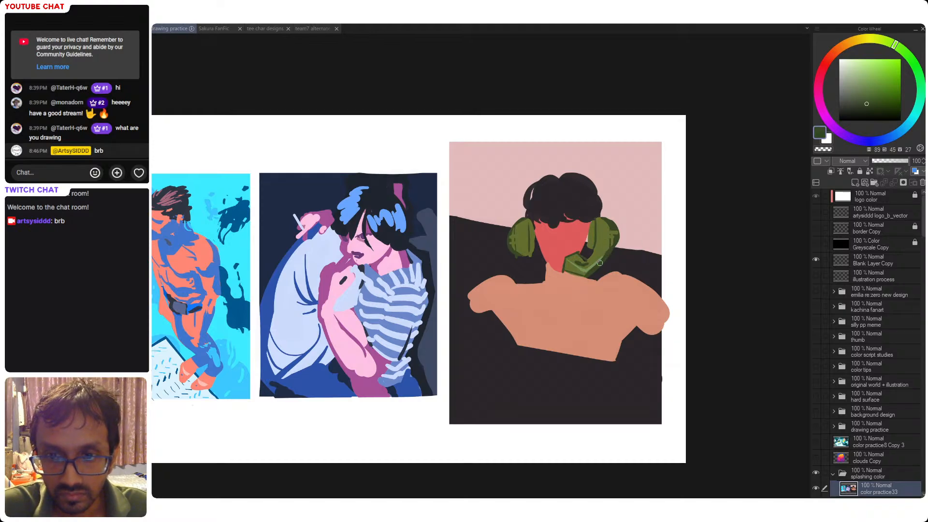
{"action": "left_click", "coordinate": [595, 264], "text": "alt"}
{"action": "mouse_move", "coordinate": [574, 269]}
{"action": "left_mouse_down"}
{"action": "mouse_move", "coordinate": [563, 270]}
{"action": "mouse_move", "coordinate": [599, 254]}
{"action": "mouse_move", "coordinate": [587, 257]}
{"action": "left_mouse_up"}
- Paint a hand in the sampled face red gripping the right green shape, and extend a forearm from it in sampled skin orange
{"action": "left_click", "coordinate": [587, 247], "text": "alt"}
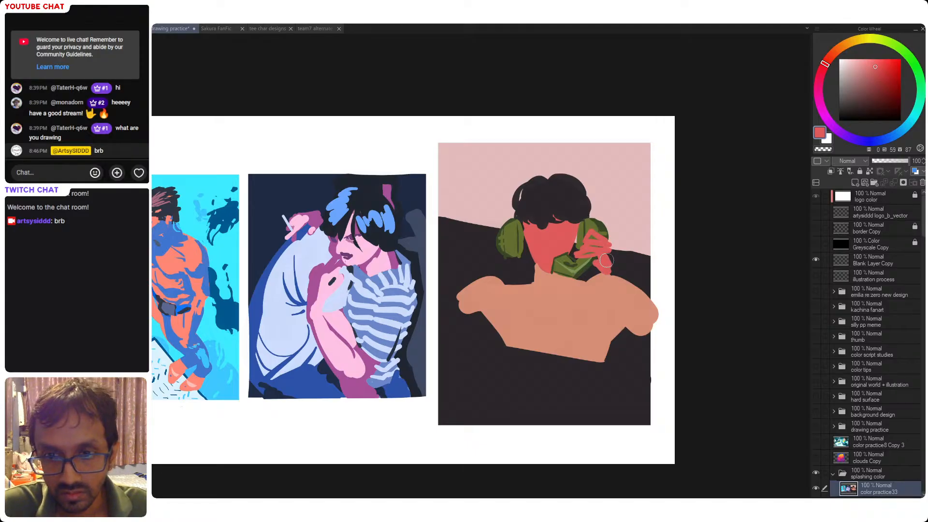
{"action": "key", "text": "ctrl+z"}
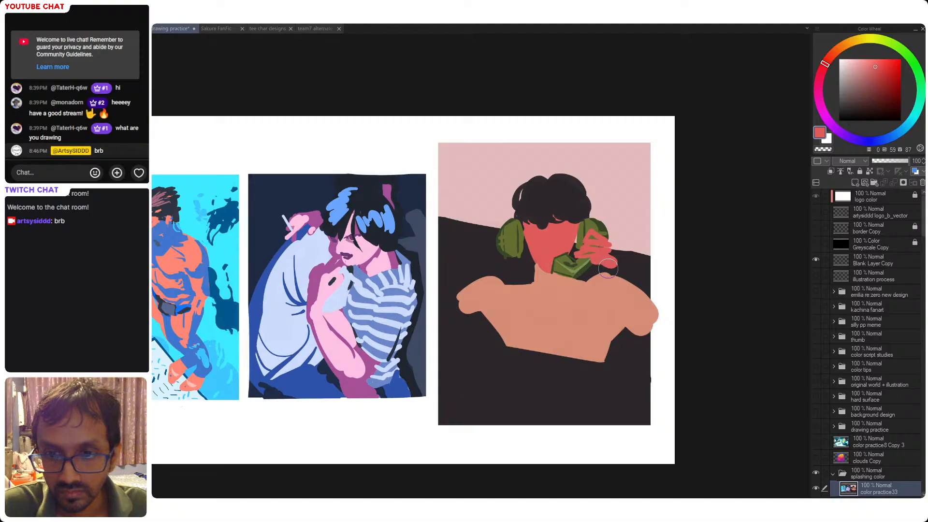
{"action": "left_click", "coordinate": [605, 292], "text": "alt"}
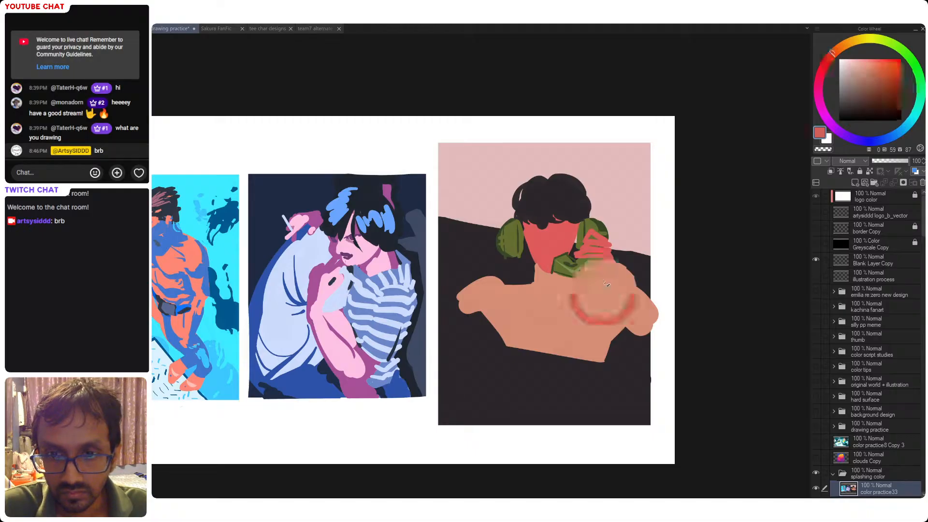
{"action": "key", "text": "ctrl+z"}
{"action": "mouse_move", "coordinate": [614, 242]}
{"action": "left_mouse_down"}
{"action": "mouse_move", "coordinate": [640, 273]}
{"action": "mouse_move", "coordinate": [624, 266]}
{"action": "left_mouse_up"}
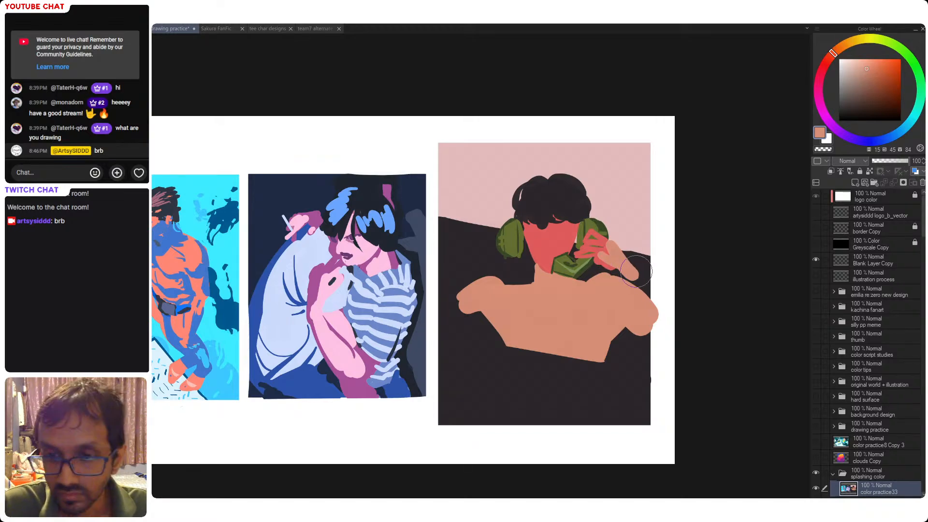
{"action": "mouse_move", "coordinate": [621, 256]}
{"action": "left_mouse_down"}
{"action": "mouse_move", "coordinate": [648, 292]}
{"action": "mouse_move", "coordinate": [643, 275]}
{"action": "mouse_move", "coordinate": [648, 295]}
{"action": "mouse_move", "coordinate": [640, 293]}
{"action": "mouse_move", "coordinate": [637, 280]}
{"action": "mouse_move", "coordinate": [650, 290]}
{"action": "mouse_move", "coordinate": [643, 286]}
{"action": "mouse_move", "coordinate": [641, 298]}
{"action": "mouse_move", "coordinate": [652, 310]}
{"action": "left_mouse_up"}
- Paint a thin shadow strip in sampled red along the forearm's underside from hand to elbow, and save the file
{"action": "left_click", "coordinate": [593, 250], "text": "alt"}
{"action": "key", "text": "ctrl+z"}
{"action": "left_click_drag", "start_coordinate": [621, 273], "coordinate": [654, 309]}
{"action": "key", "text": "ctrl+z"}
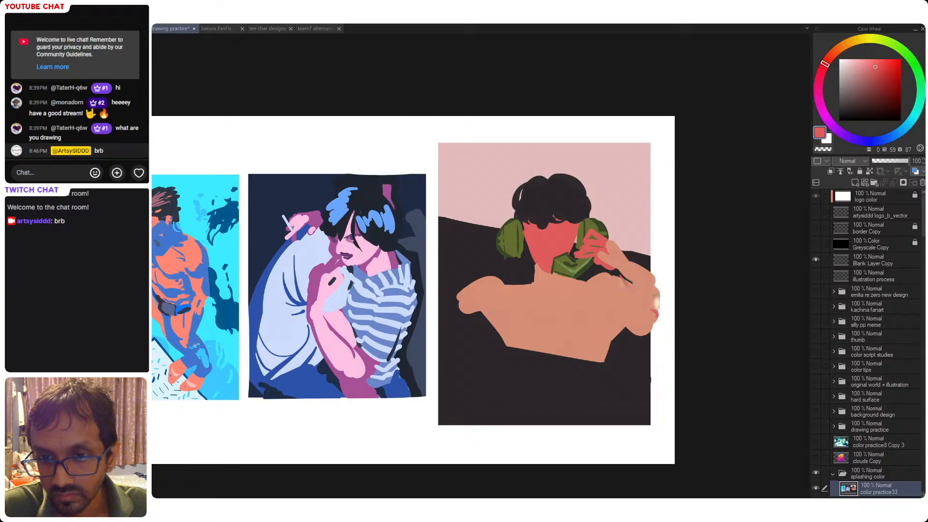
{"action": "mouse_move", "coordinate": [620, 271]}
{"action": "left_mouse_down"}
{"action": "mouse_move", "coordinate": [654, 310]}
{"action": "mouse_move", "coordinate": [599, 338]}
{"action": "left_mouse_up"}
{"action": "key", "text": "ctrl+z"}
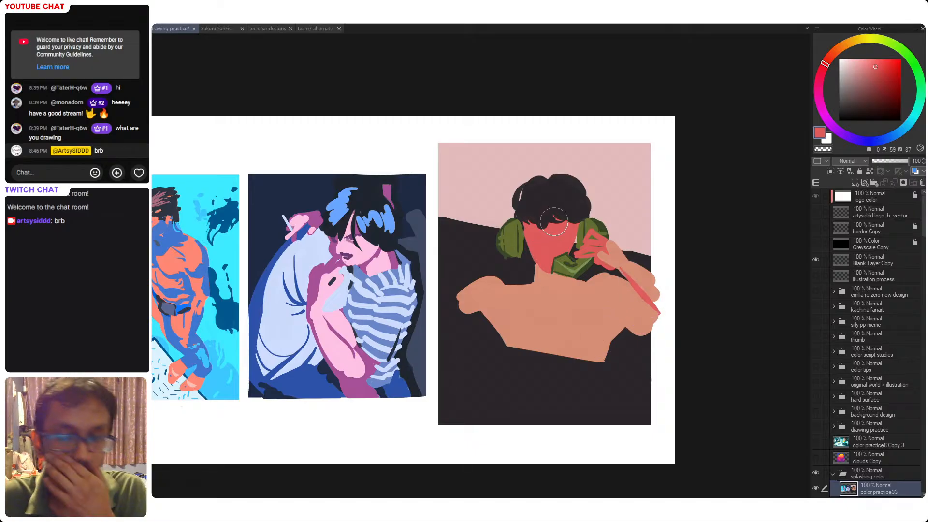
{"action": "key", "text": "ctrl+s"}
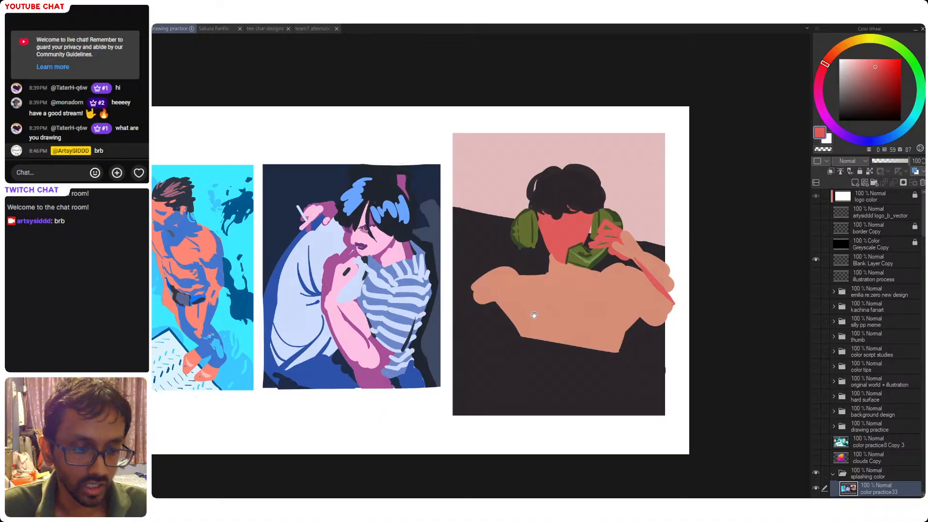
- Paint texture marks on the dark background left of the figure in hue 315, saturation 15, value 33, refining them with the sampled background colour
{"action": "scroll", "coordinate": [539, 314], "scroll_direction": "down", "scroll_amount": 1}
{"action": "left_click_drag", "start_coordinate": [544, 322], "coordinate": [552, 329]}
{"action": "mouse_move", "coordinate": [558, 292]}
{"action": "left_mouse_down"}
{"action": "mouse_move", "coordinate": [541, 294]}
{"action": "mouse_move", "coordinate": [528, 268]}
{"action": "left_mouse_up"}
{"action": "scroll", "coordinate": [527, 269], "scroll_direction": "up", "scroll_amount": 1}
{"action": "left_click", "coordinate": [491, 278], "text": "alt"}
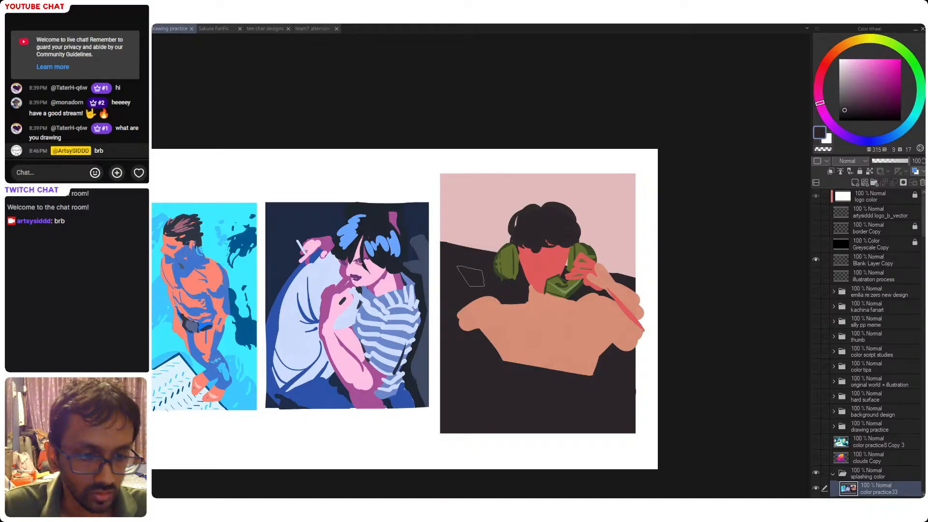
{"action": "left_click", "coordinate": [480, 268], "text": "alt"}
{"action": "left_click", "coordinate": [848, 100]}
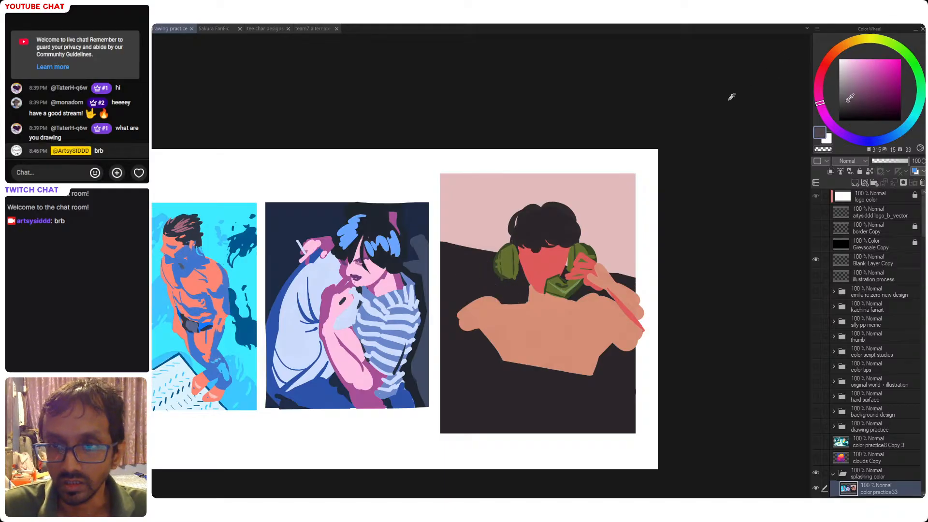
{"action": "mouse_move", "coordinate": [473, 265]}
{"action": "left_mouse_down"}
{"action": "mouse_move", "coordinate": [480, 287]}
{"action": "mouse_move", "coordinate": [475, 278]}
{"action": "mouse_move", "coordinate": [490, 281]}
{"action": "mouse_move", "coordinate": [476, 280]}
{"action": "mouse_move", "coordinate": [481, 290]}
{"action": "mouse_move", "coordinate": [474, 276]}
{"action": "mouse_move", "coordinate": [478, 297]}
{"action": "left_mouse_up"}
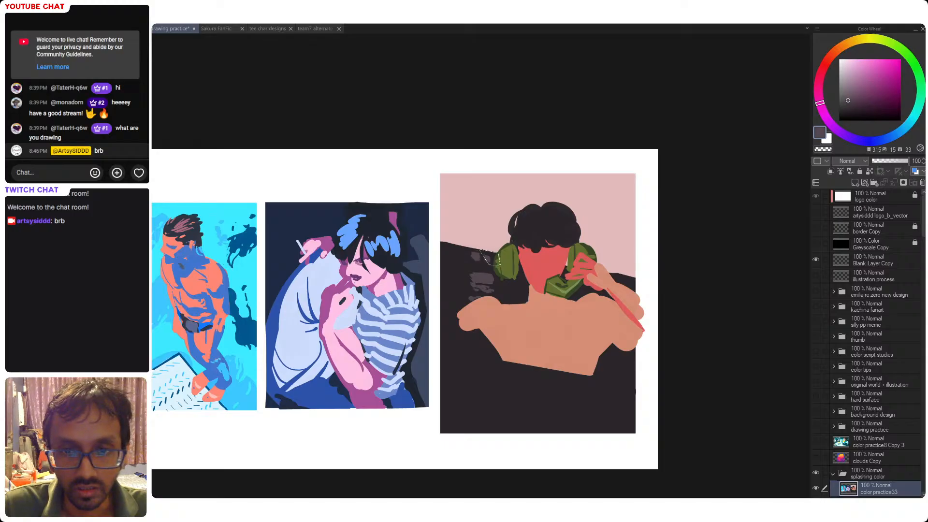
{"action": "left_click", "coordinate": [481, 254], "text": "alt"}
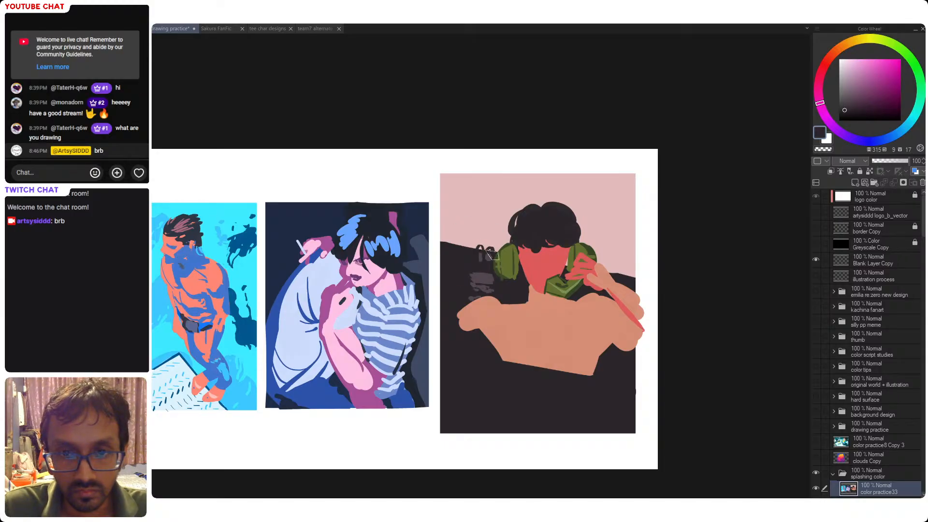
{"action": "left_click", "coordinate": [492, 251], "text": "alt"}
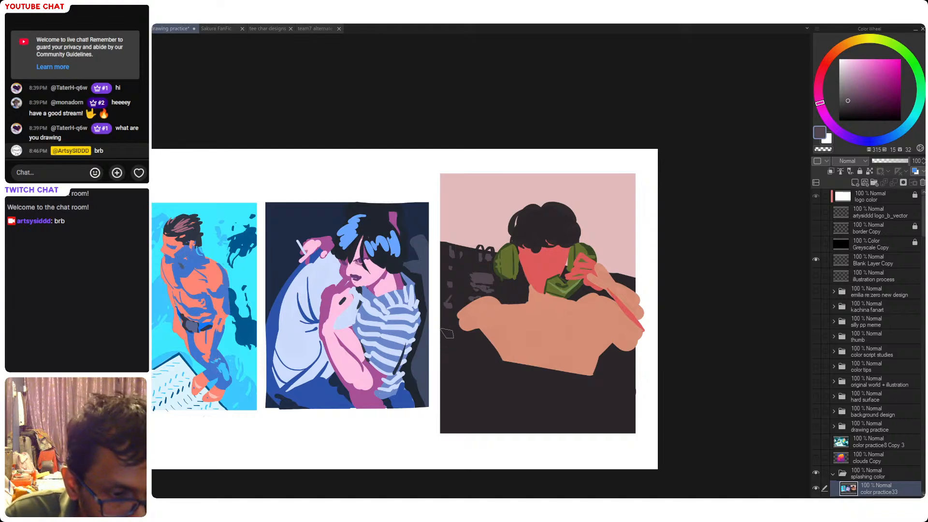
- Trim the left tip of the skin-coloured torso to a sharper shape with the sampled dark background colour and sampled skin orange
{"action": "left_click", "coordinate": [455, 315], "text": "alt"}
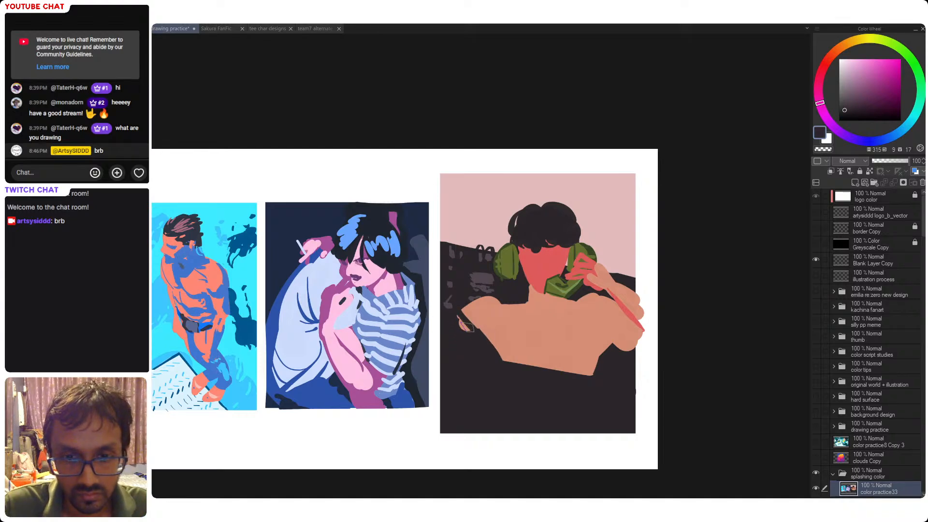
{"action": "left_click", "coordinate": [472, 323], "text": "alt"}
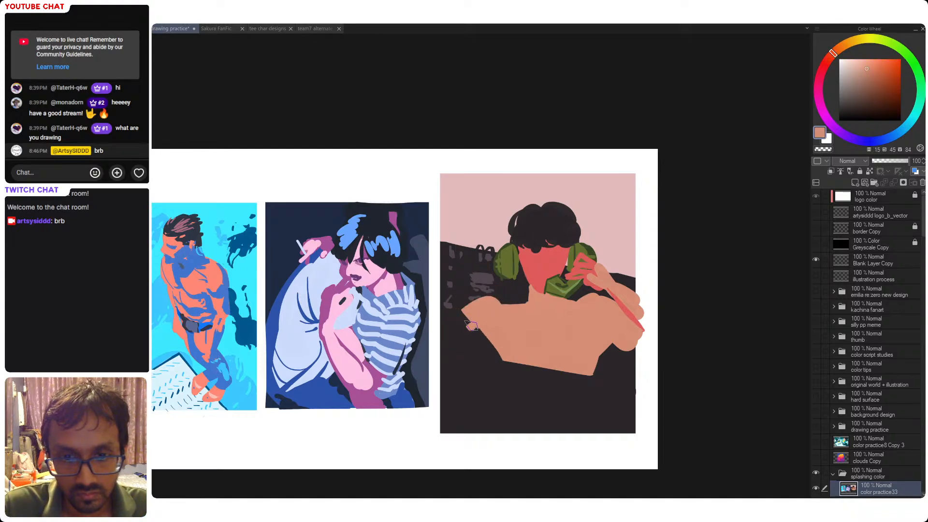
{"action": "left_click", "coordinate": [455, 315], "text": "alt"}
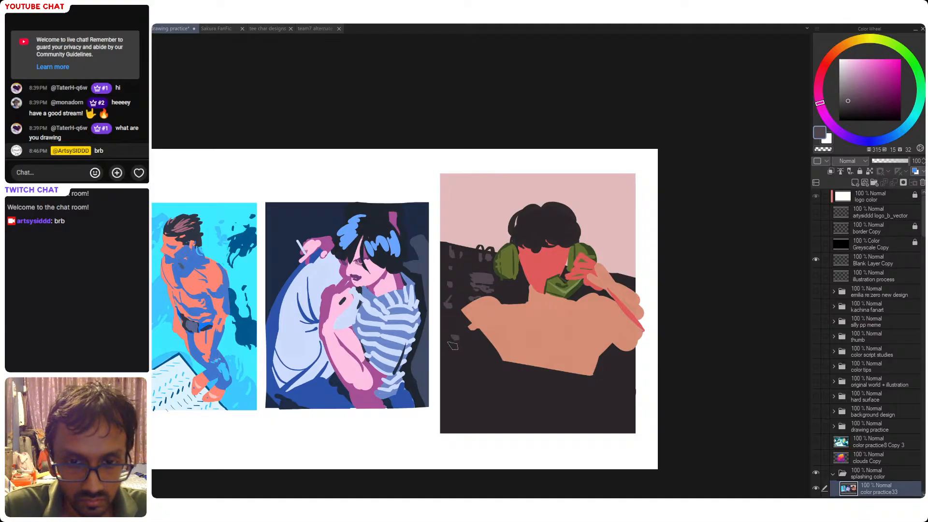
{"action": "left_click", "coordinate": [486, 323], "text": "alt"}
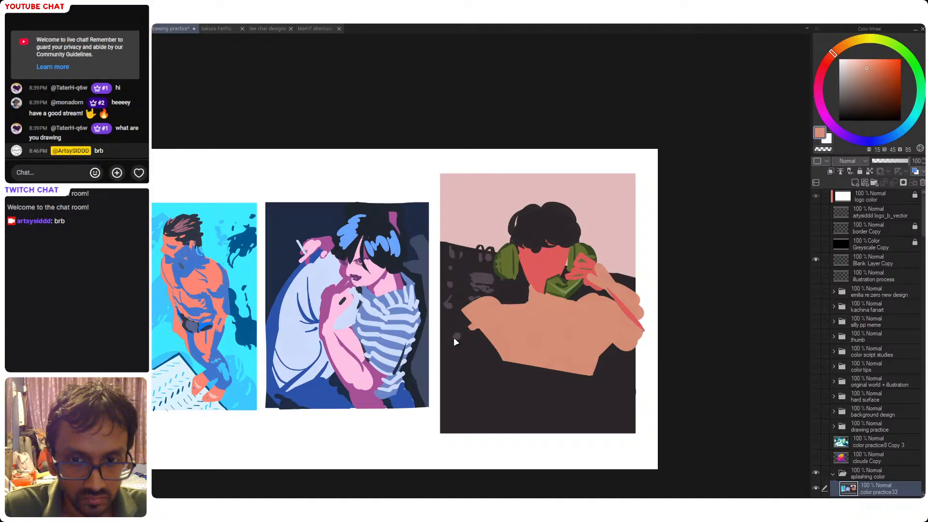
- Paint a dot and a short dash below the torso's left tip in light pink, hue 315, saturation 20, value 81, trimming with the background colour
{"action": "left_click", "coordinate": [458, 335], "text": "alt"}
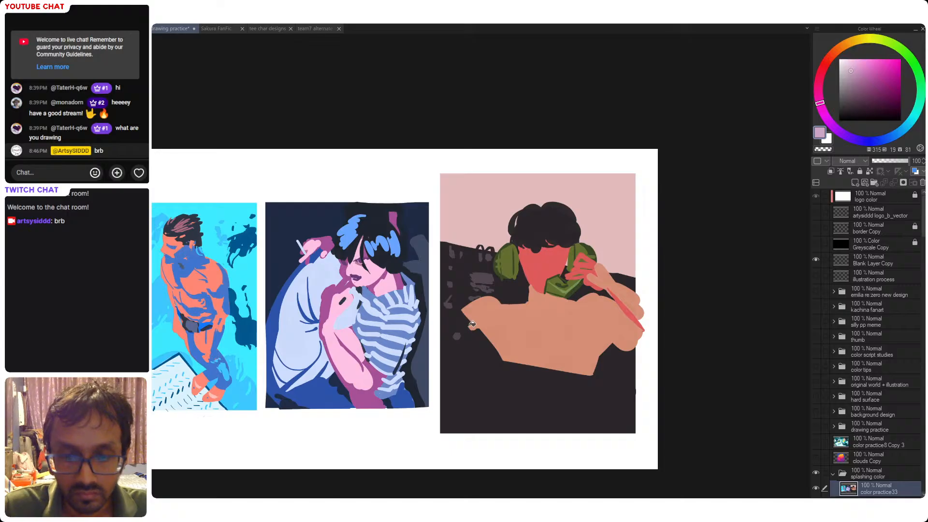
{"action": "left_click", "coordinate": [458, 336], "text": "alt"}
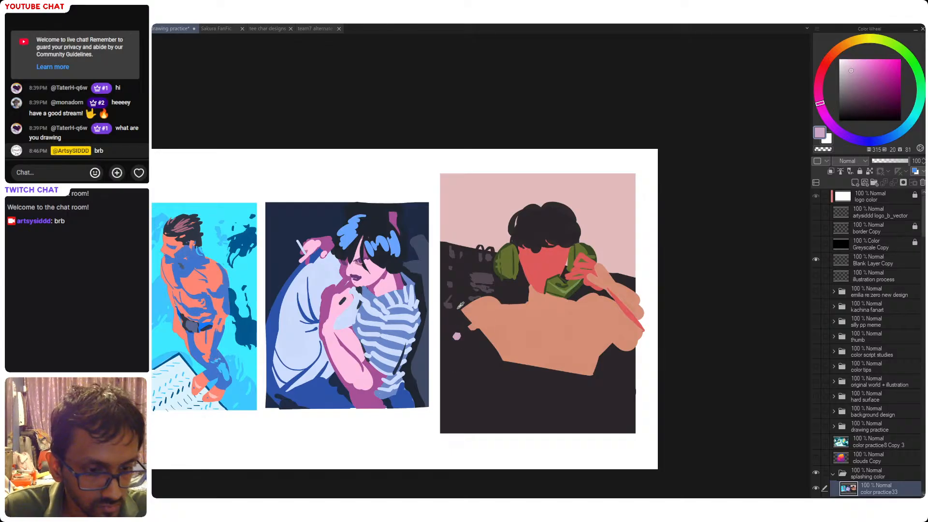
{"action": "left_click", "coordinate": [455, 325], "text": "alt"}
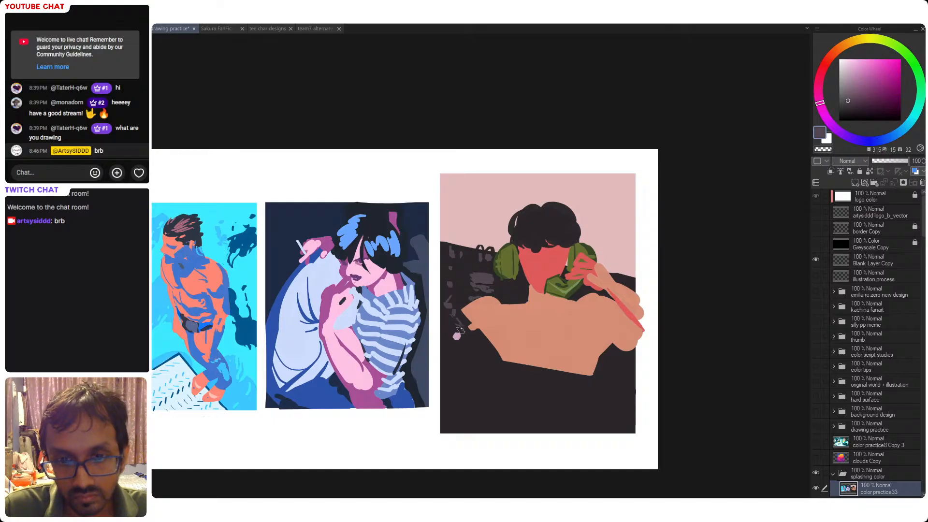
{"action": "left_click", "coordinate": [465, 323], "text": "alt"}
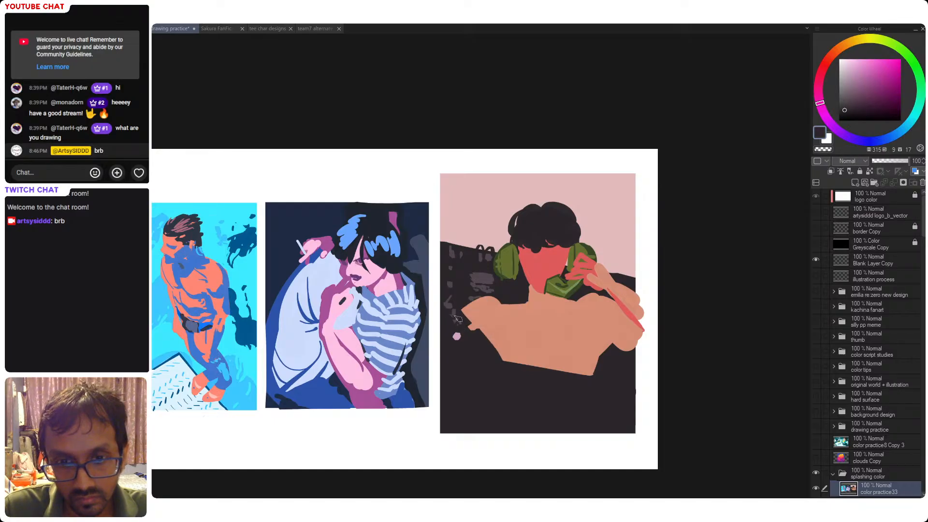
{"action": "left_click", "coordinate": [461, 322], "text": "alt"}
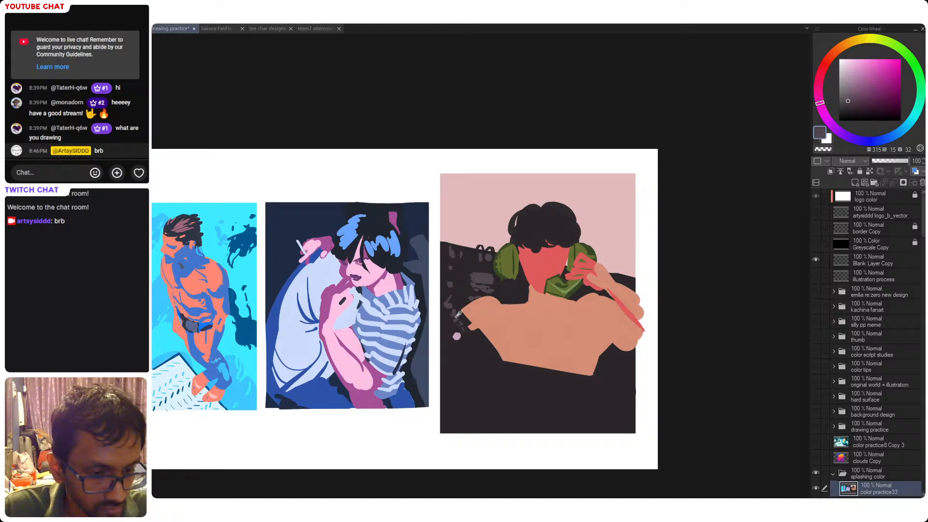
{"action": "left_click", "coordinate": [457, 336], "text": "alt"}
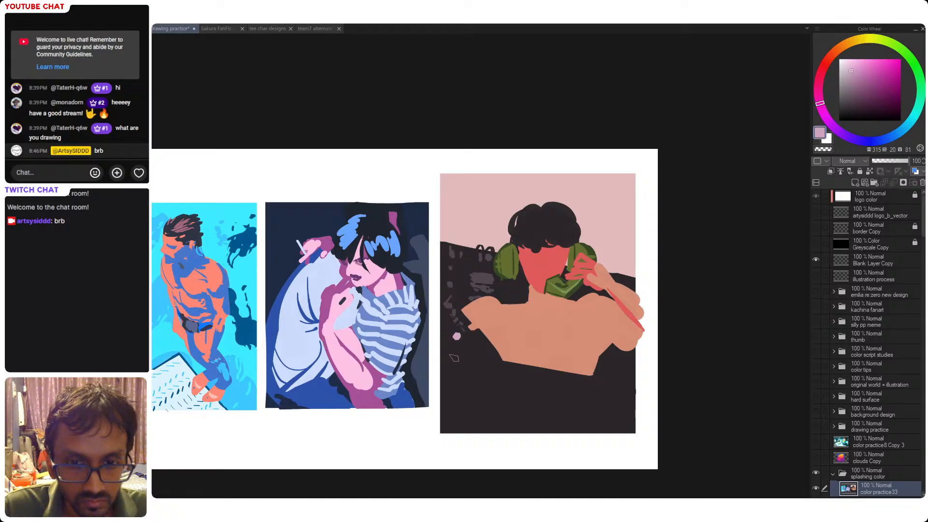
{"action": "left_click", "coordinate": [451, 361], "text": "alt"}
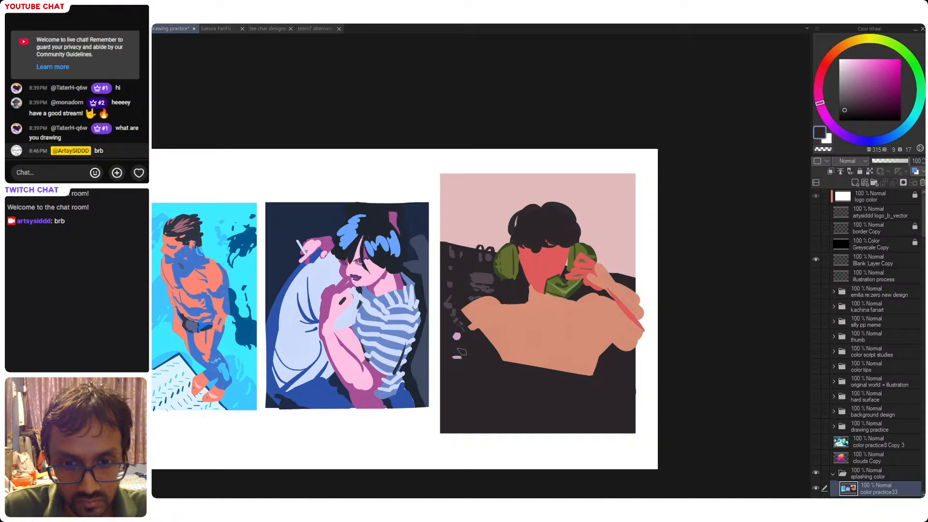
- Paint a broken curved mark on the dark area below the torso's left side in hue 315, saturation 14, value 33
{"action": "left_click", "coordinate": [457, 337], "text": "alt"}
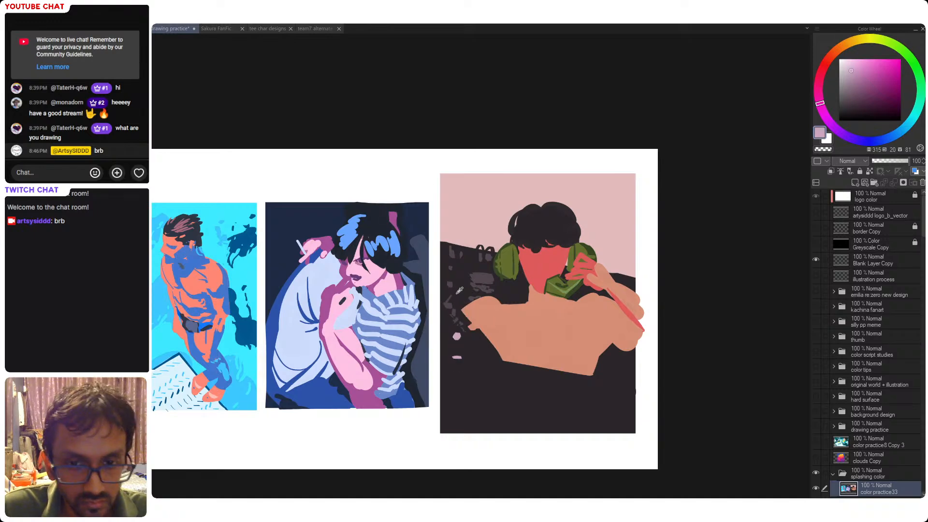
{"action": "left_click", "coordinate": [474, 340], "text": "alt"}
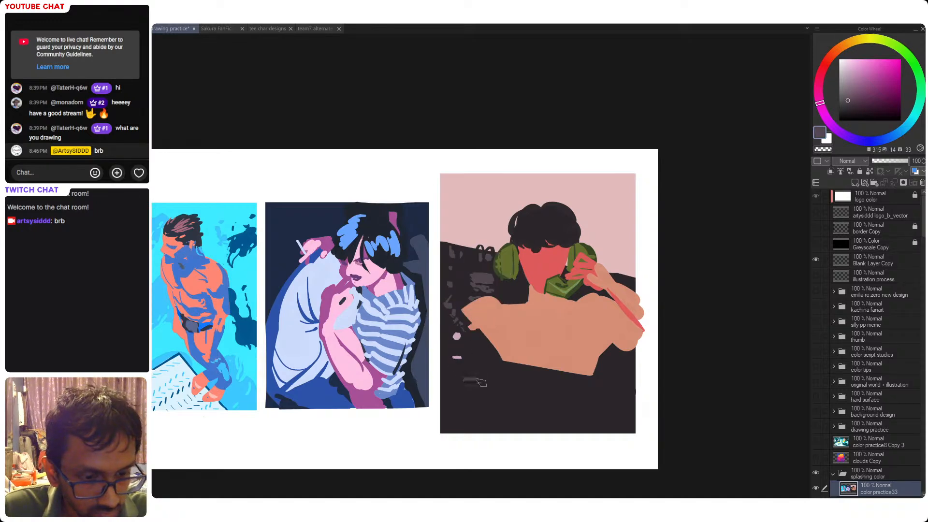
{"action": "mouse_move", "coordinate": [471, 385]}
{"action": "left_mouse_down"}
{"action": "mouse_move", "coordinate": [485, 393]}
{"action": "mouse_move", "coordinate": [477, 375]}
{"action": "mouse_move", "coordinate": [489, 383]}
{"action": "mouse_move", "coordinate": [473, 378]}
{"action": "mouse_move", "coordinate": [477, 393]}
{"action": "left_mouse_up"}
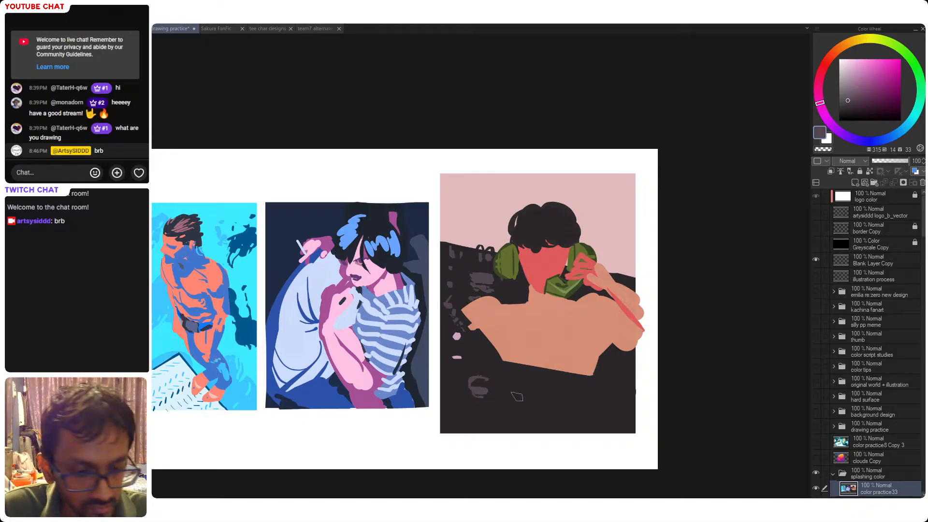
- Paint a slanted rectangular patch in the sampled light pink on the dark area just under the torso's lower edge
{"action": "left_click", "coordinate": [457, 336], "text": "alt"}
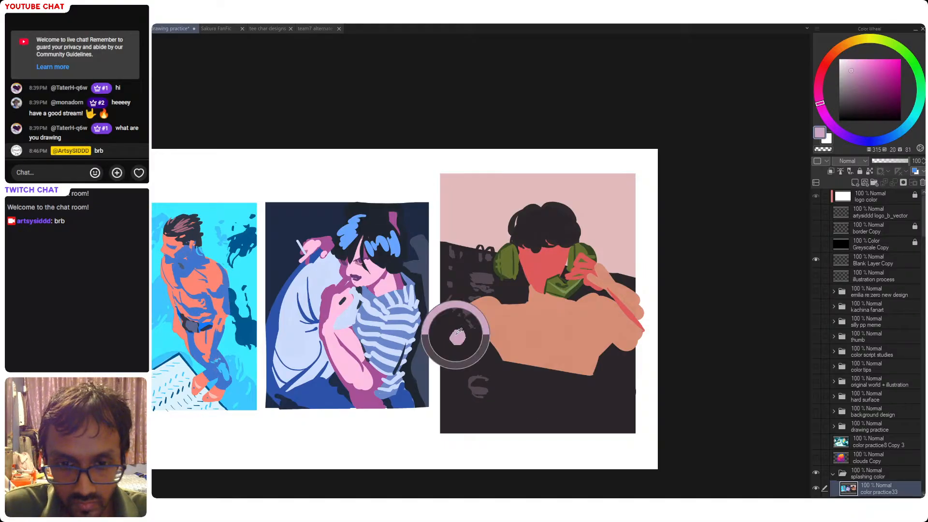
{"action": "mouse_move", "coordinate": [516, 381]}
{"action": "left_mouse_down"}
{"action": "mouse_move", "coordinate": [556, 386]}
{"action": "mouse_move", "coordinate": [523, 376]}
{"action": "mouse_move", "coordinate": [550, 389]}
{"action": "mouse_move", "coordinate": [521, 385]}
{"action": "mouse_move", "coordinate": [545, 385]}
{"action": "mouse_move", "coordinate": [510, 369]}
{"action": "mouse_move", "coordinate": [512, 387]}
{"action": "mouse_move", "coordinate": [556, 387]}
{"action": "left_mouse_up"}
{"action": "key", "text": "ctrl+z"}
{"action": "left_click", "coordinate": [516, 375], "text": "alt"}
{"action": "left_click", "coordinate": [544, 384], "text": "alt"}
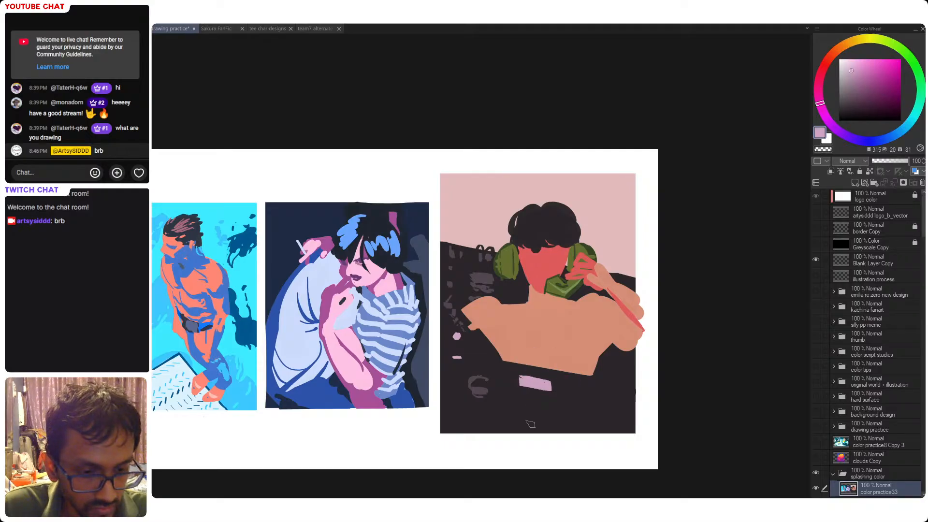
- Add small light pink marks below the rectangular patch, and paint dark lettering-like strokes across the patch in the sampled background colour
{"action": "left_click_drag", "start_coordinate": [537, 399], "coordinate": [539, 403]}
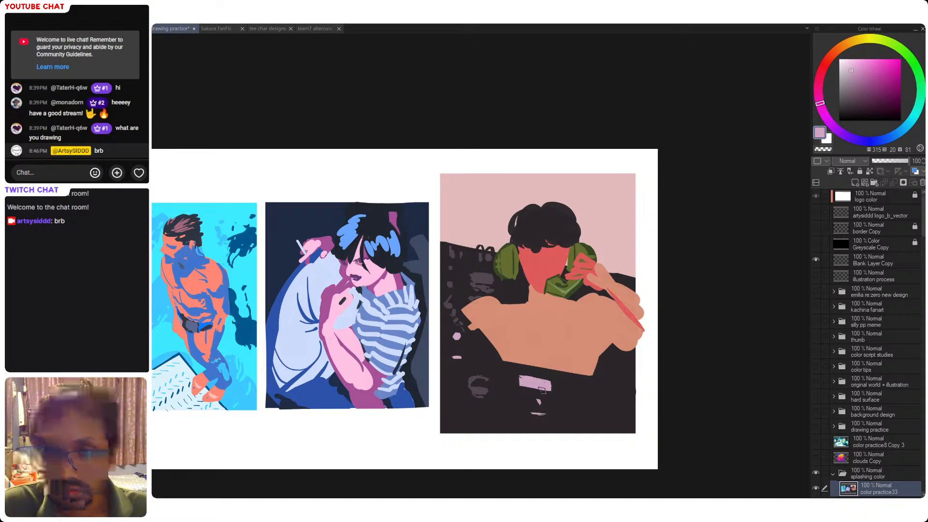
{"action": "left_click", "coordinate": [530, 383], "text": "alt"}
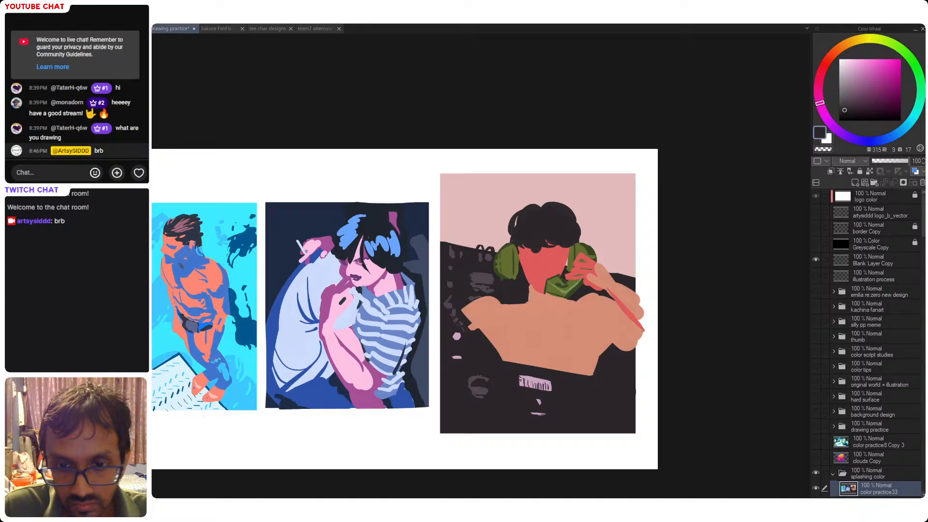
{"action": "left_click", "coordinate": [530, 379], "text": "alt"}
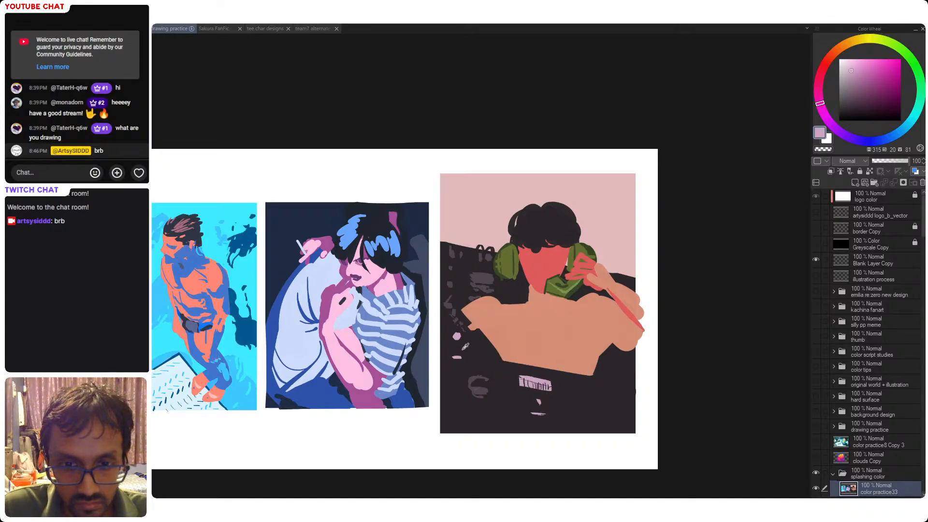
- Draw a thin seam line and fold marks right of the pink patch in hue 315, saturation 14, value 33, and save the file
{"action": "left_click", "coordinate": [457, 337], "text": "alt"}
{"action": "left_click", "coordinate": [478, 391], "text": "alt"}
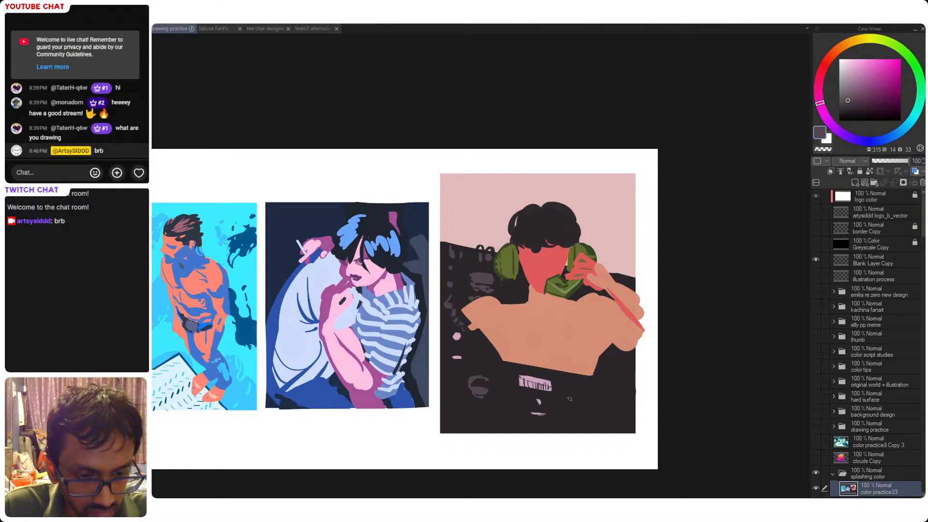
{"action": "left_click_drag", "start_coordinate": [562, 375], "coordinate": [573, 435]}
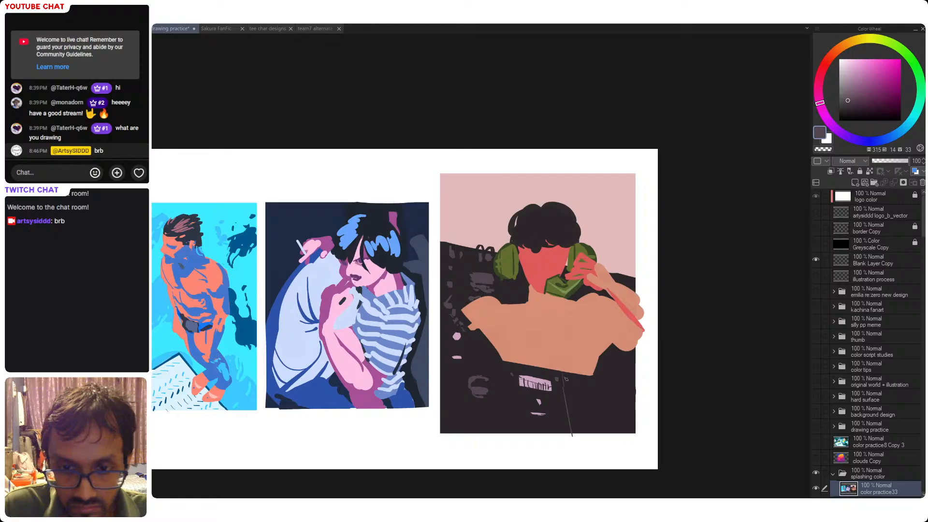
{"action": "key", "text": "ctrl+s"}
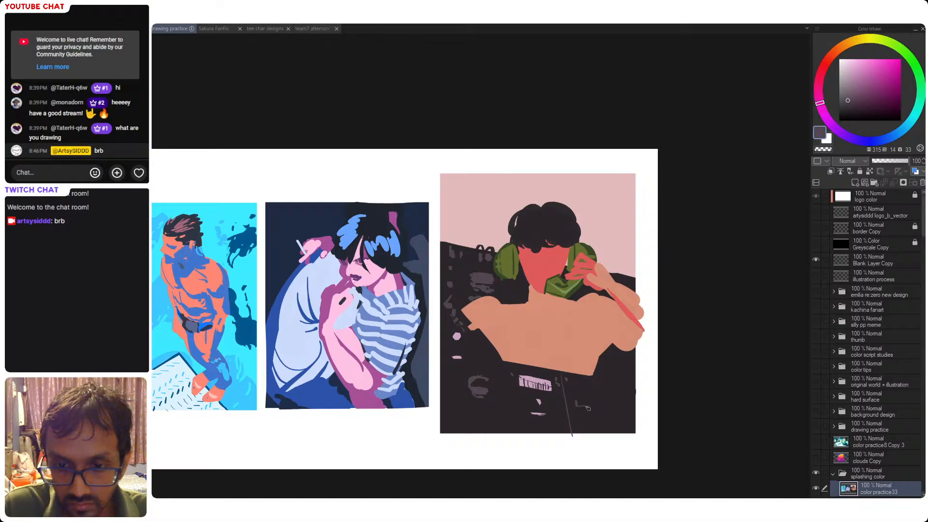
{"action": "key", "text": "ctrl+z"}
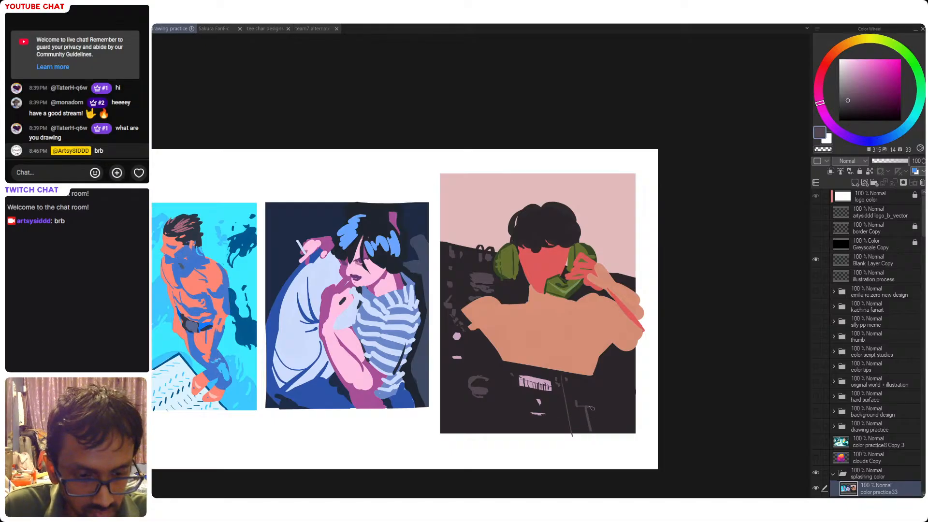
{"action": "left_click_drag", "start_coordinate": [585, 409], "coordinate": [590, 411]}
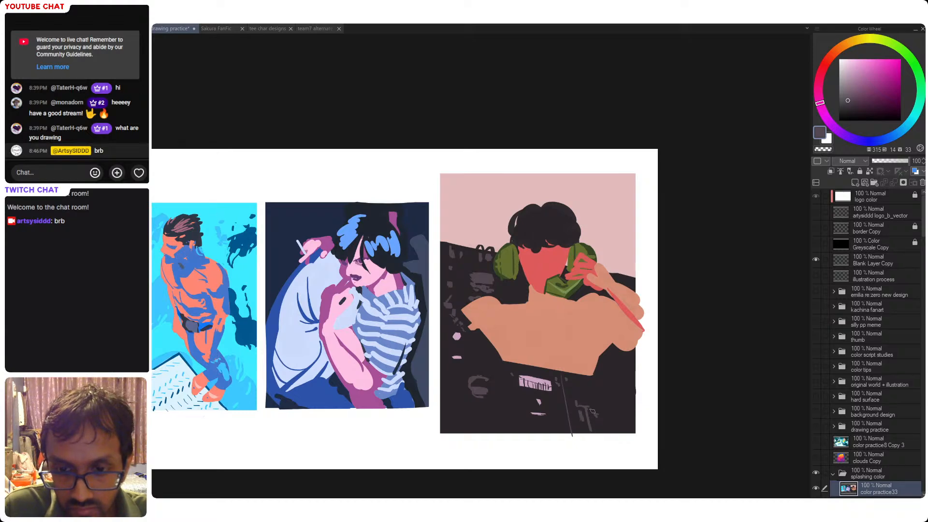
{"action": "key", "text": "ctrl+s"}
- Try filling the middle figure's light skin areas with a stronger pink, hue 326, saturation 37, value 100
{"action": "mouse_move", "coordinate": [552, 327]}
{"action": "left_mouse_down"}
{"action": "mouse_move", "coordinate": [567, 340]}
{"action": "mouse_move", "coordinate": [537, 346]}
{"action": "left_mouse_up"}
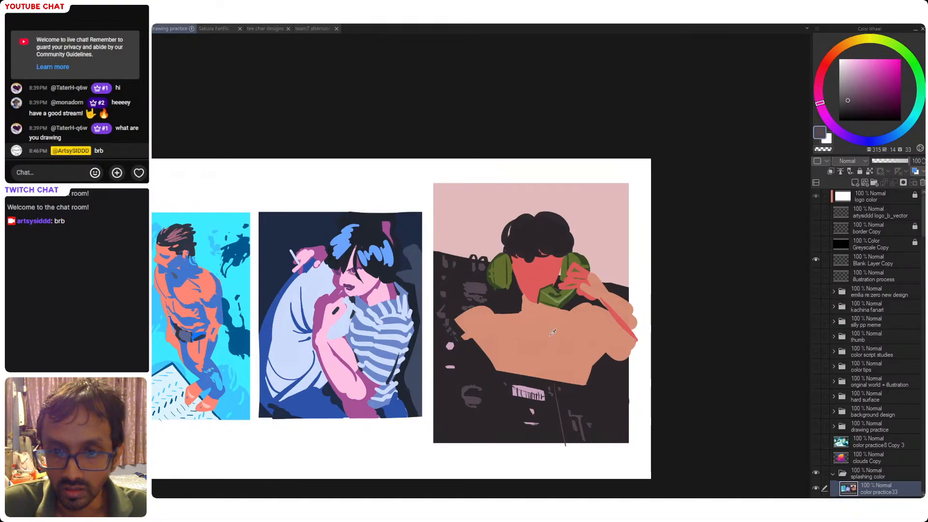
{"action": "left_click", "coordinate": [537, 346], "text": "alt"}
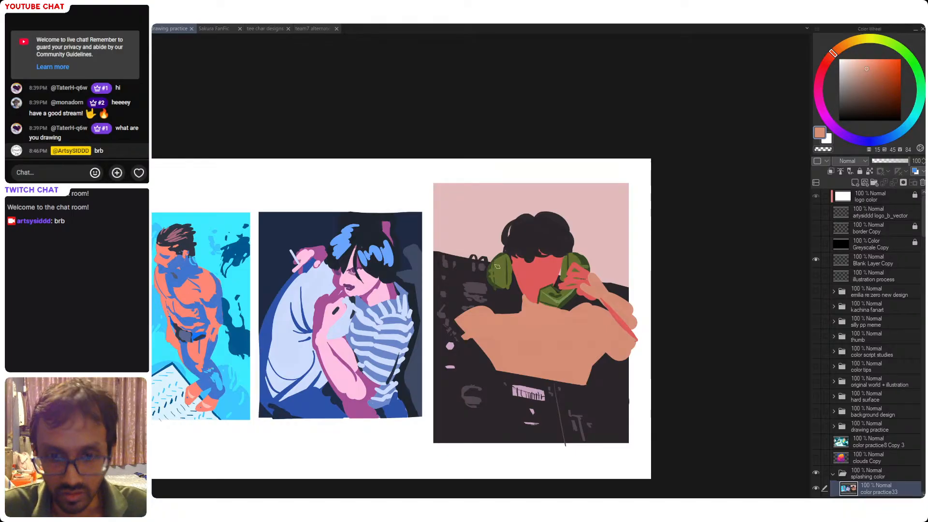
{"action": "left_click_drag", "start_coordinate": [405, 333], "coordinate": [431, 330]}
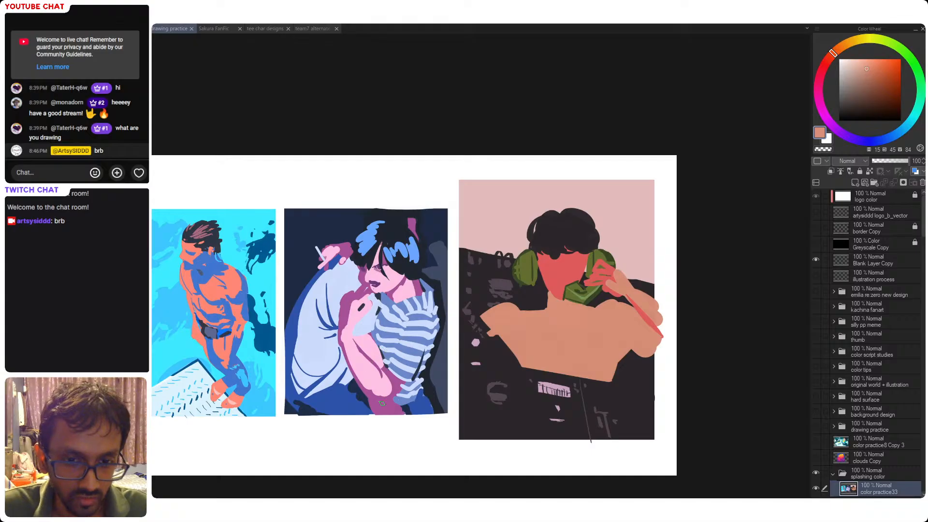
{"action": "left_click", "coordinate": [392, 395]}
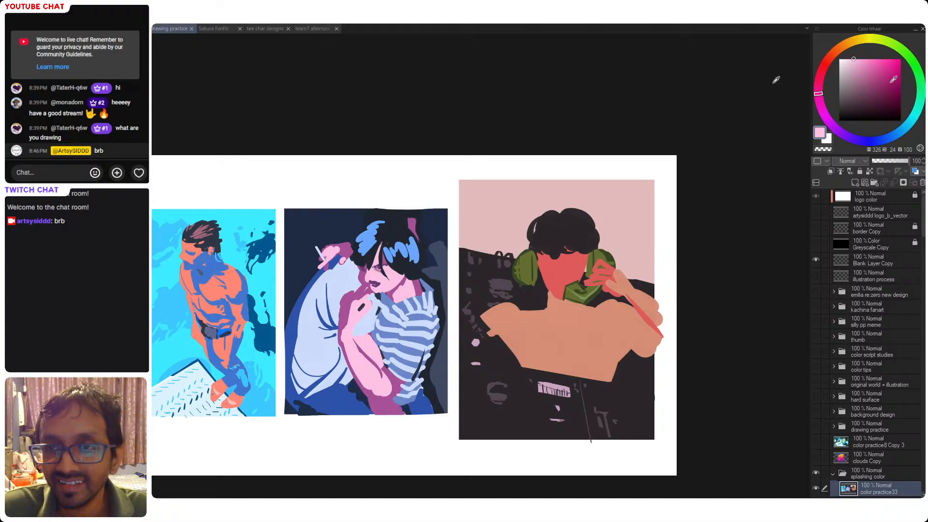
{"action": "left_click", "coordinate": [368, 353]}
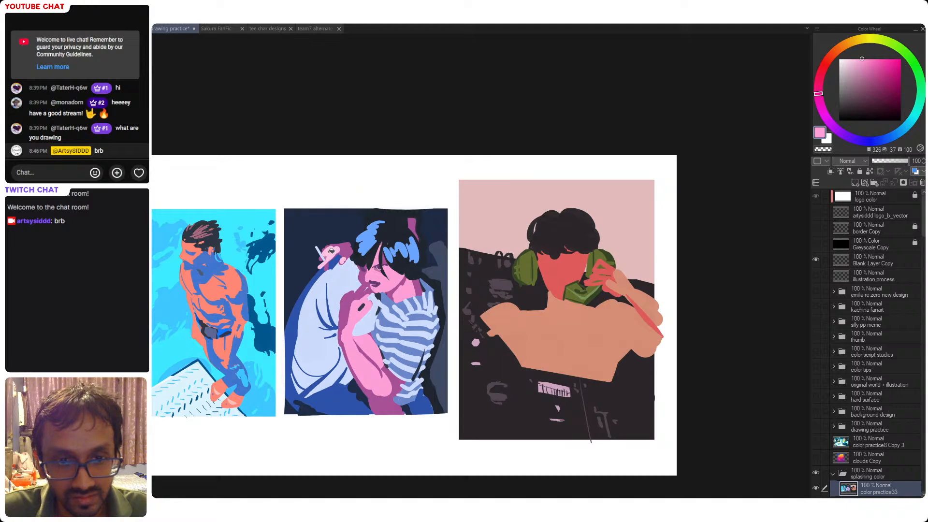
- Fill the middle figure's arm, face and raised hand with purple, hue 260, saturation 37, value 100, and save the file
{"action": "left_click", "coordinate": [853, 139]}
{"action": "left_click", "coordinate": [364, 374]}
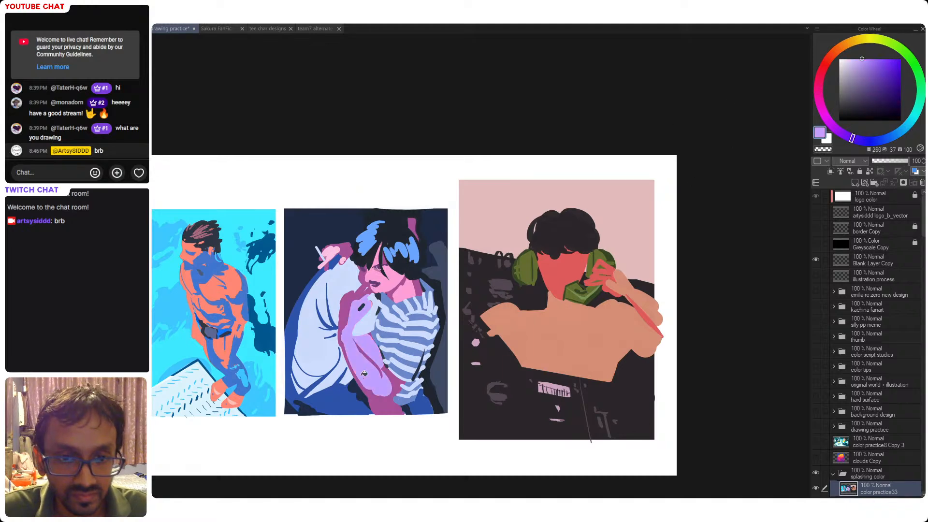
{"action": "left_click", "coordinate": [391, 280]}
{"action": "left_click", "coordinate": [346, 258]}
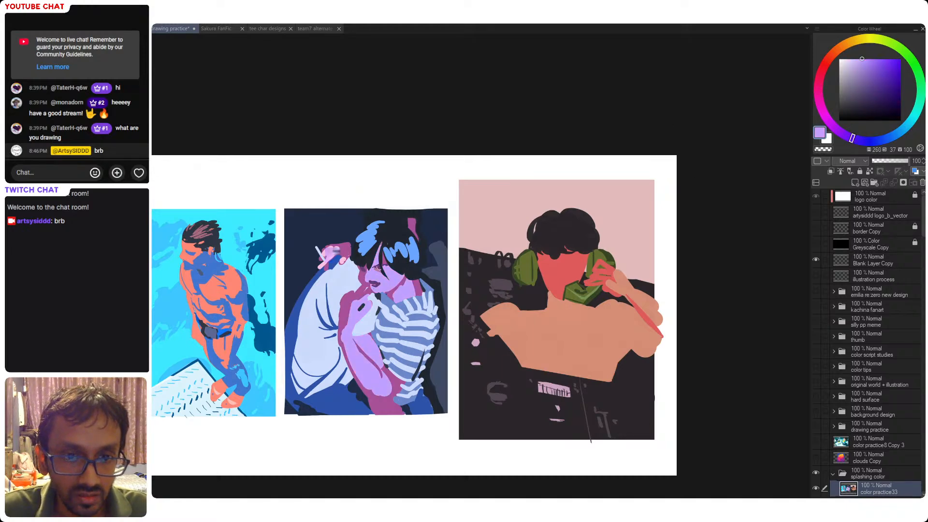
{"action": "key", "text": "ctrl+s"}
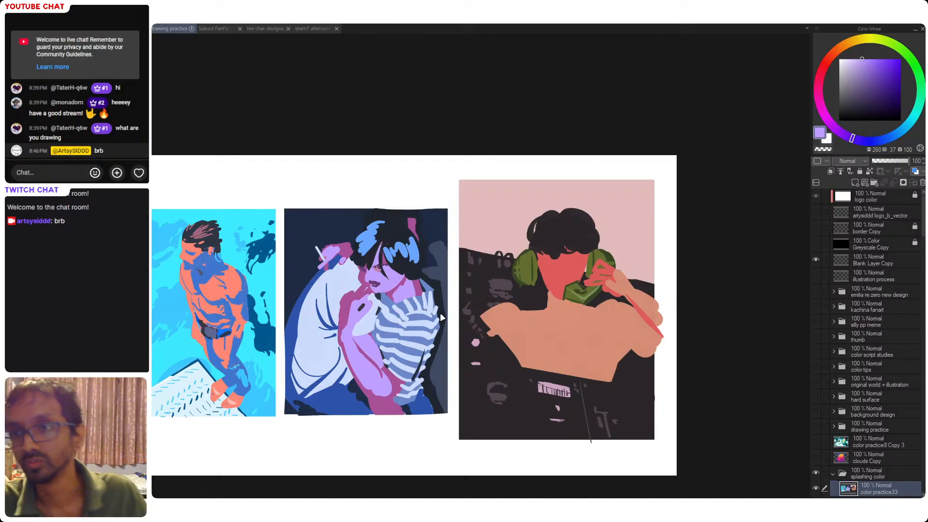
- Check the tonal values of the three studies by briefly showing the Greyscale Copy layer
{"action": "left_click", "coordinate": [816, 245]}
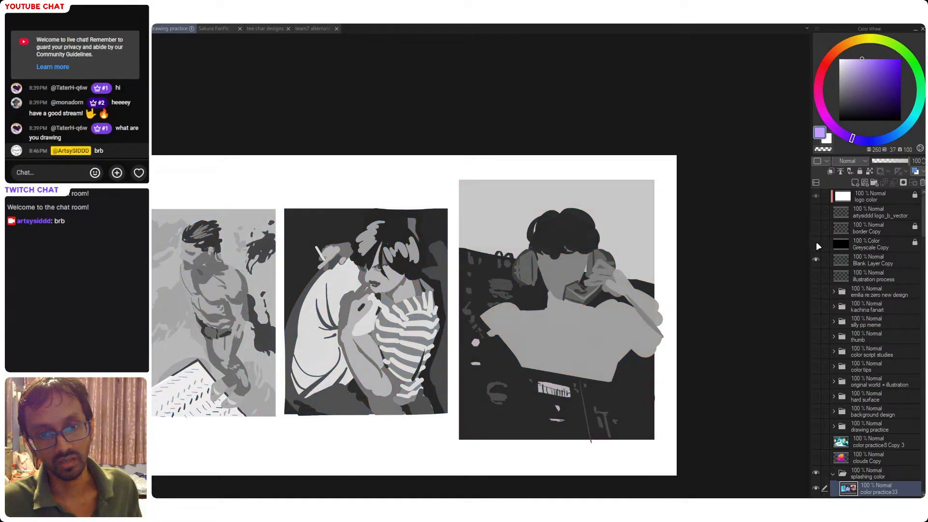
{"action": "left_click", "coordinate": [817, 246]}
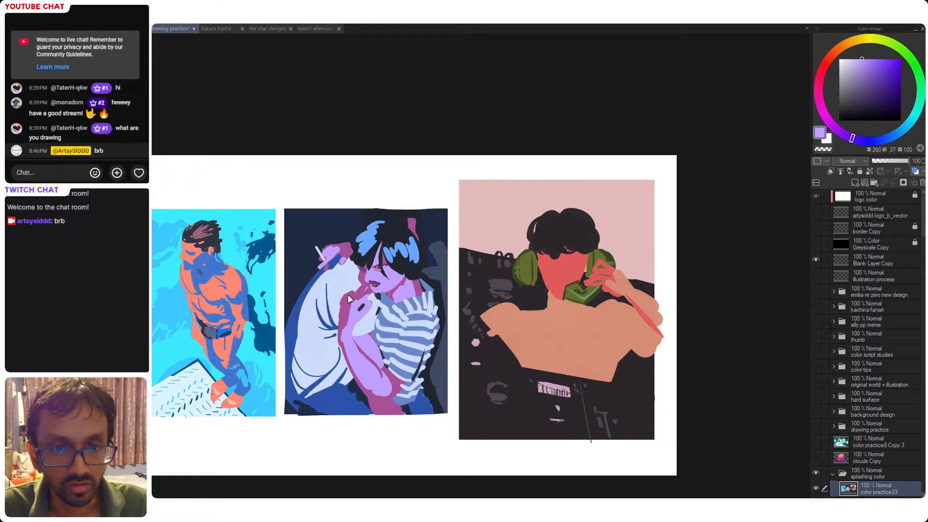
- Recolour the middle study's white shirt, sleeve patch and light top stripes in pale blue, hue 222, saturation 30, value 100, and save the file
{"action": "left_click", "coordinate": [850, 59]}
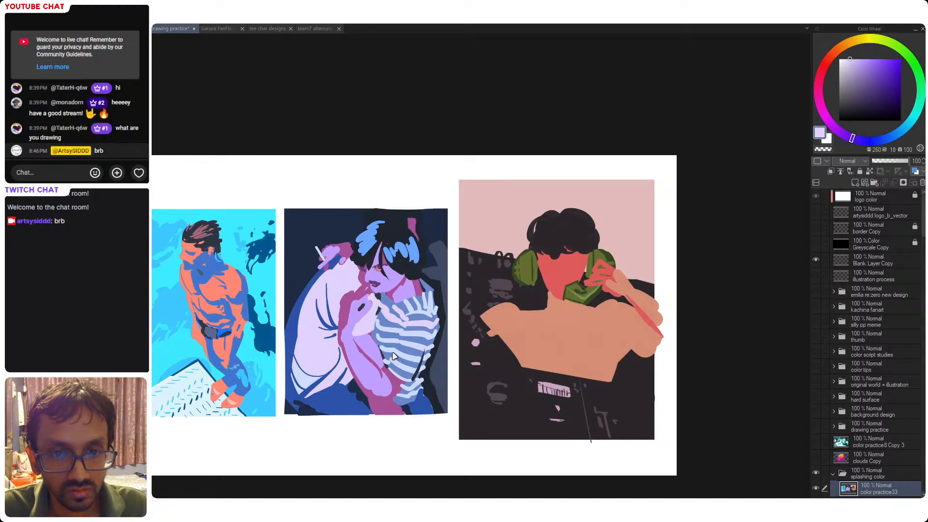
{"action": "left_click", "coordinate": [343, 286], "text": "alt"}
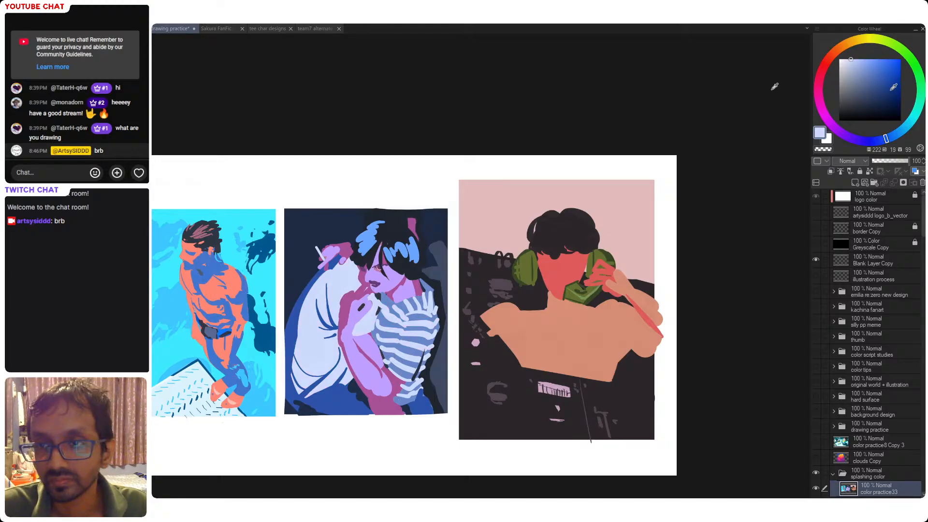
{"action": "left_click", "coordinate": [858, 59]}
{"action": "left_click", "coordinate": [361, 318]}
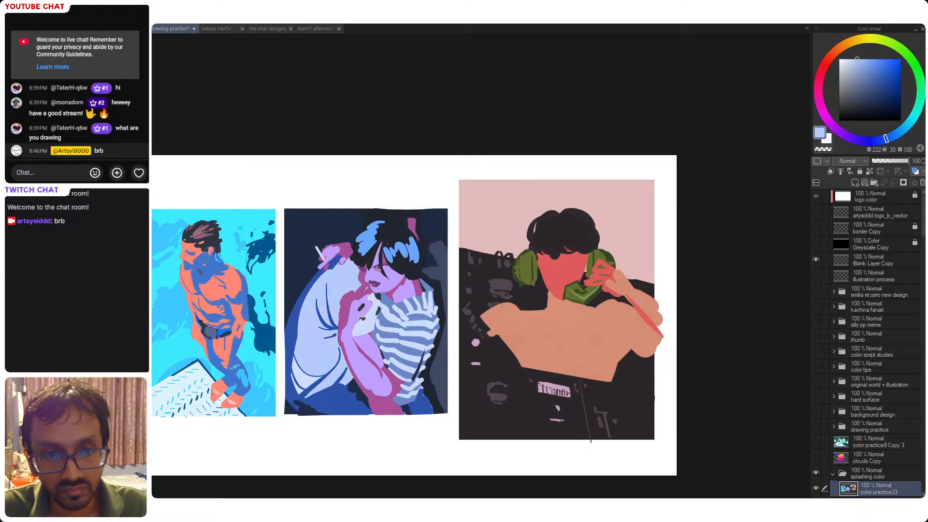
{"action": "left_click", "coordinate": [369, 324]}
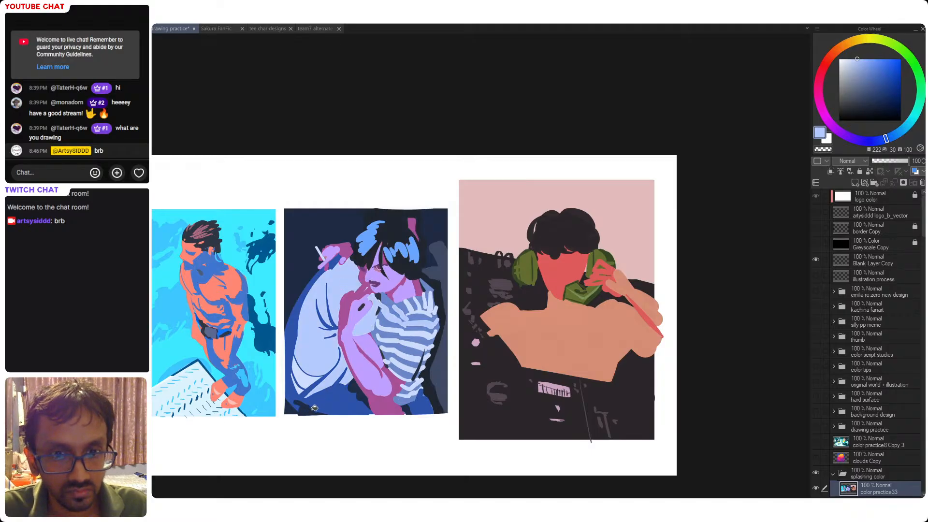
{"action": "key", "text": "ctrl+s"}
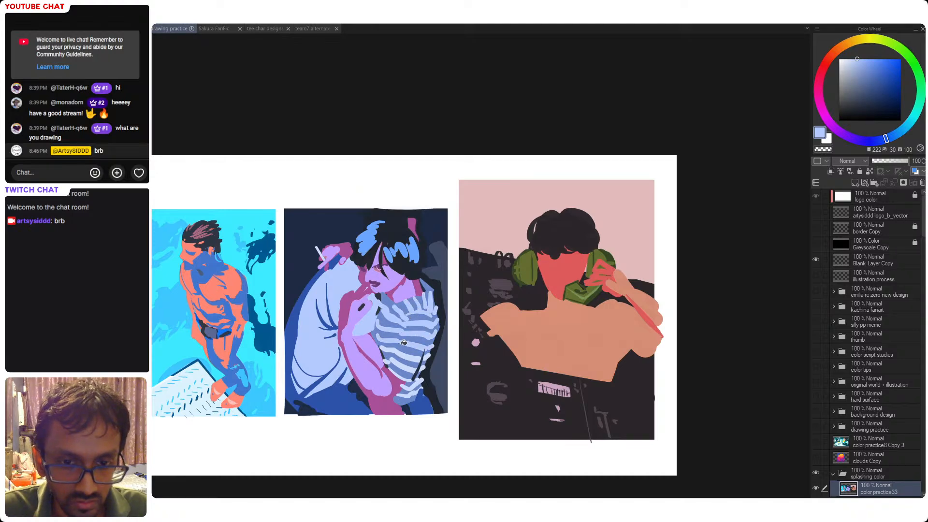
{"action": "left_click_drag", "start_coordinate": [396, 342], "coordinate": [404, 356]}
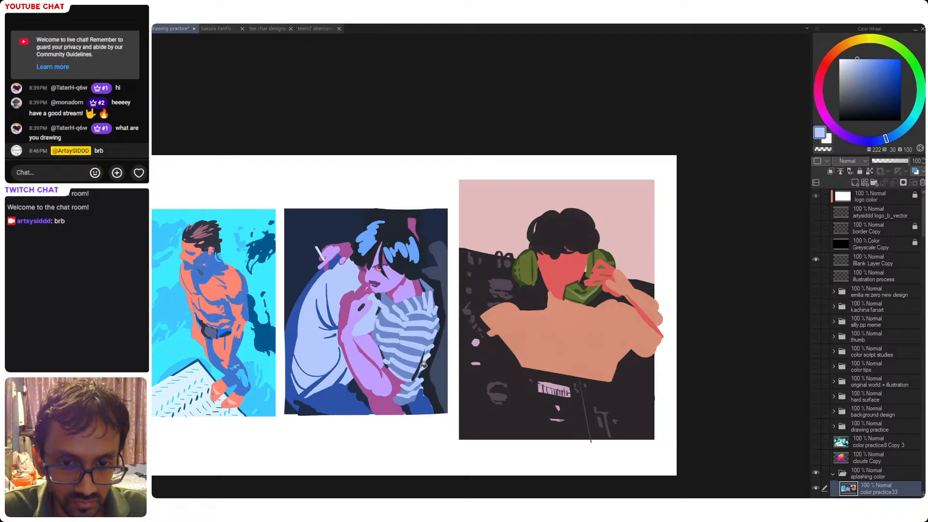
{"action": "key", "text": "ctrl+s"}
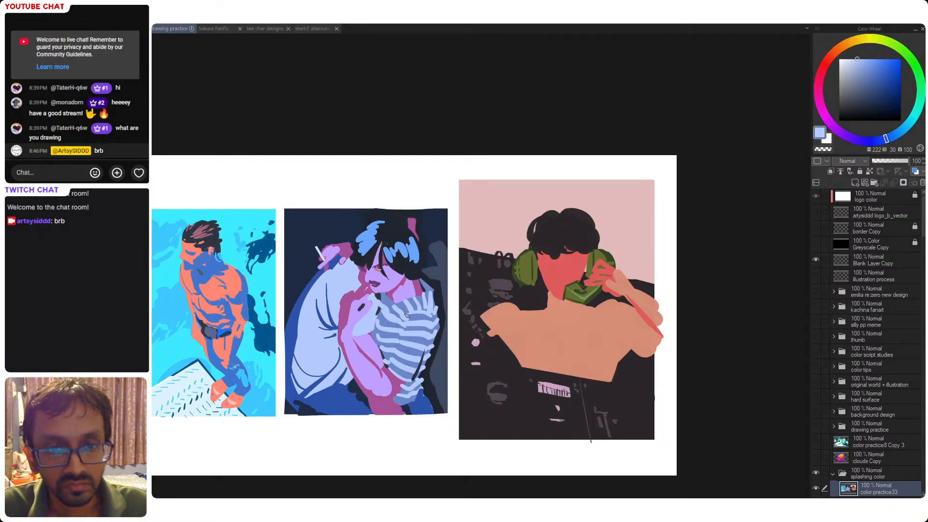
- Fill the small skin patch beside the middle figure's eye with purple, hue 260, saturation 37, value 100, and save the file
{"action": "left_click_drag", "start_coordinate": [418, 296], "coordinate": [402, 295]}
{"action": "left_click", "coordinate": [372, 280], "text": "alt"}
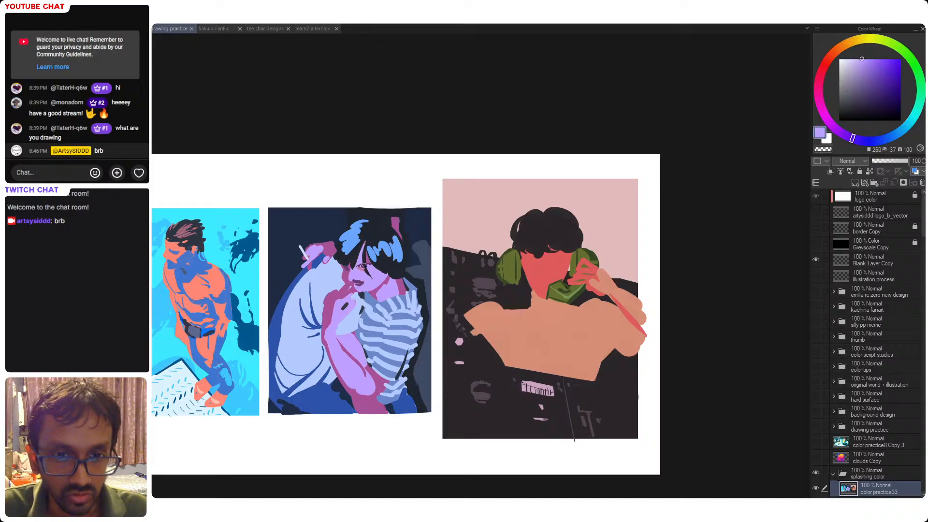
{"action": "scroll", "coordinate": [372, 283], "scroll_direction": "up", "scroll_amount": 3}
{"action": "left_click", "coordinate": [371, 292]}
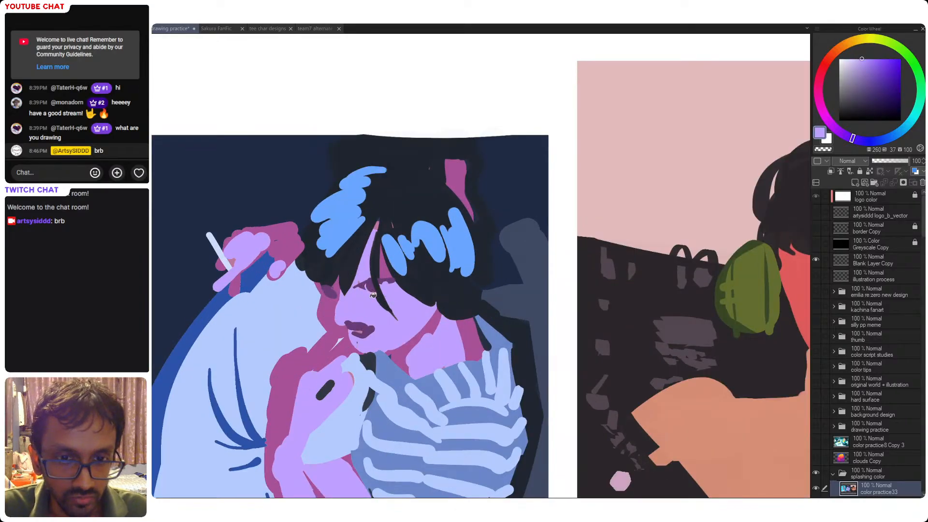
{"action": "scroll", "coordinate": [376, 290], "scroll_direction": "down", "scroll_amount": 3}
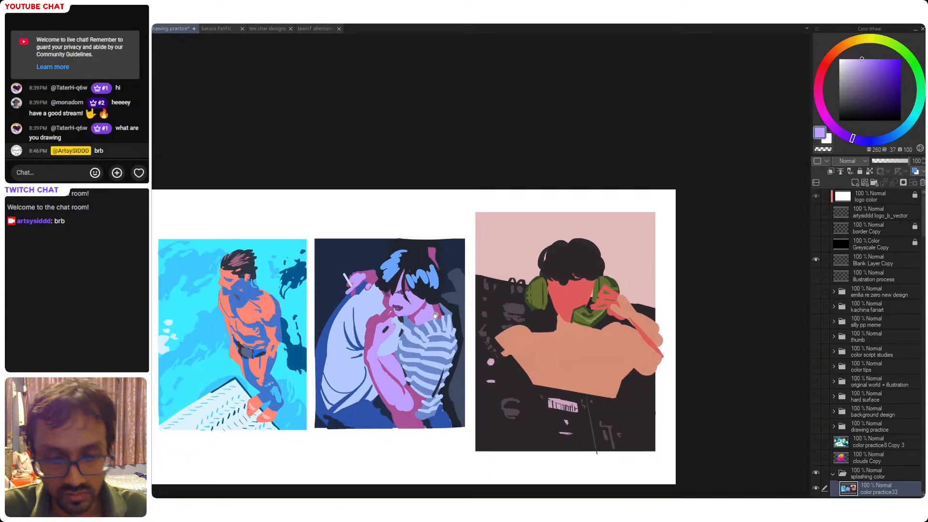
{"action": "mouse_move", "coordinate": [422, 329]}
{"action": "left_mouse_down"}
{"action": "mouse_move", "coordinate": [418, 312]}
{"action": "mouse_move", "coordinate": [384, 315]}
{"action": "mouse_move", "coordinate": [408, 311]}
{"action": "left_mouse_up"}
{"action": "key", "text": "ctrl+s"}
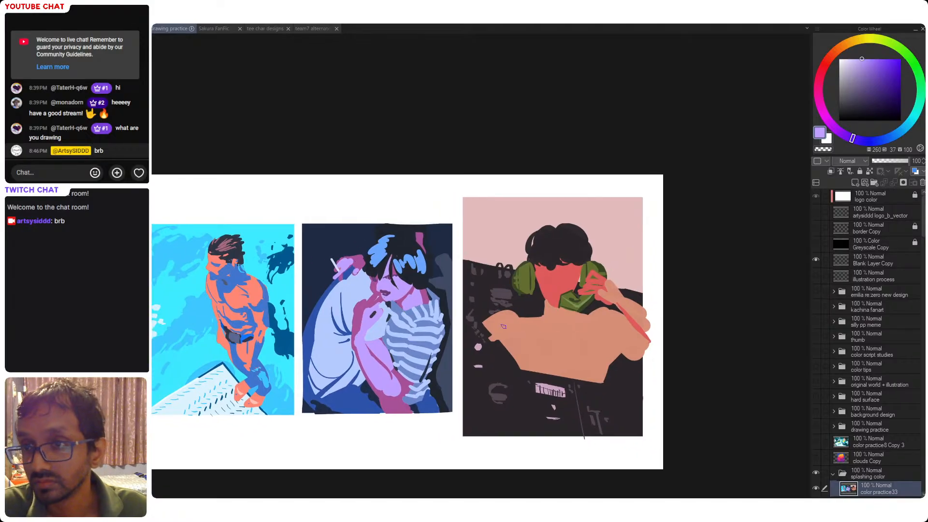
- Fill the grey background shapes along the middle study's right edge with blue, hue 222, saturation 62, value 73
{"action": "left_click_drag", "start_coordinate": [471, 325], "coordinate": [483, 322]}
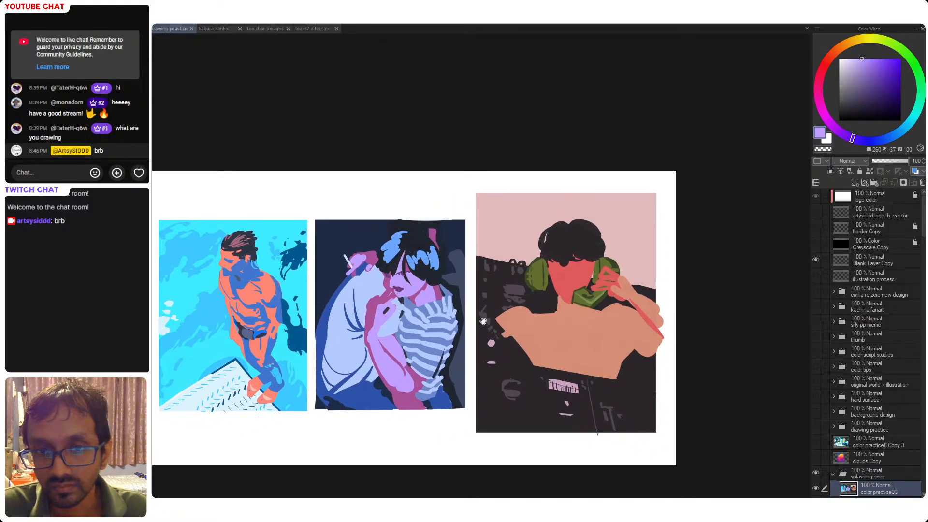
{"action": "left_click", "coordinate": [461, 266], "text": "alt"}
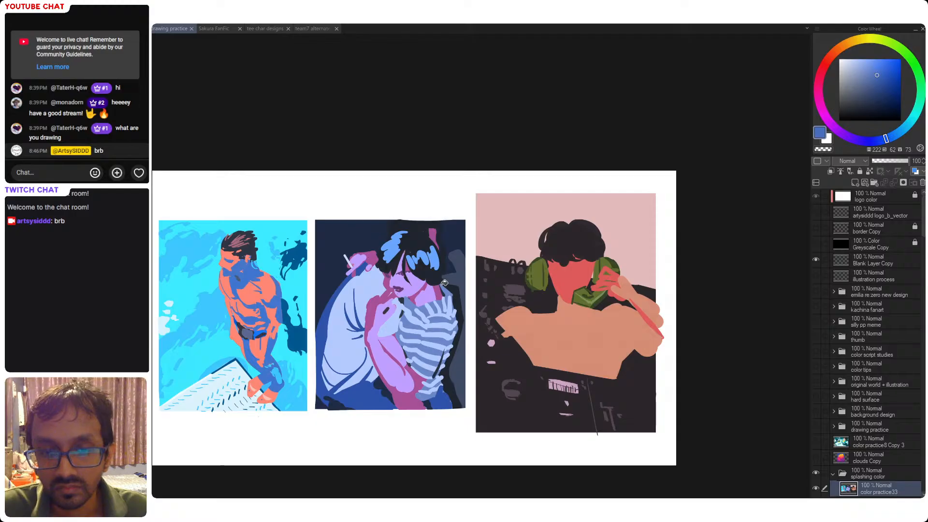
{"action": "left_click_drag", "start_coordinate": [444, 283], "coordinate": [462, 406]}
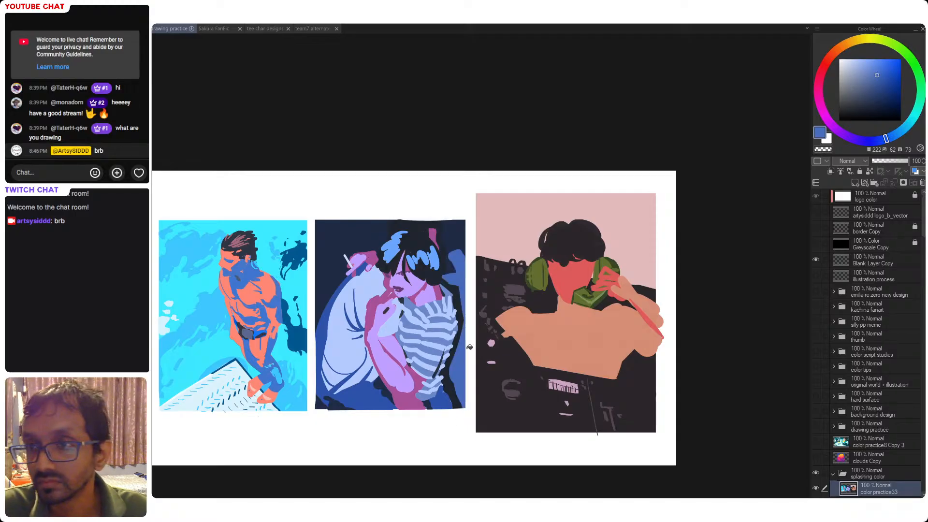
- Compare the light and dark values of the three studies by briefly showing the Greyscale Copy layer
{"action": "left_click_drag", "start_coordinate": [505, 289], "coordinate": [495, 285]}
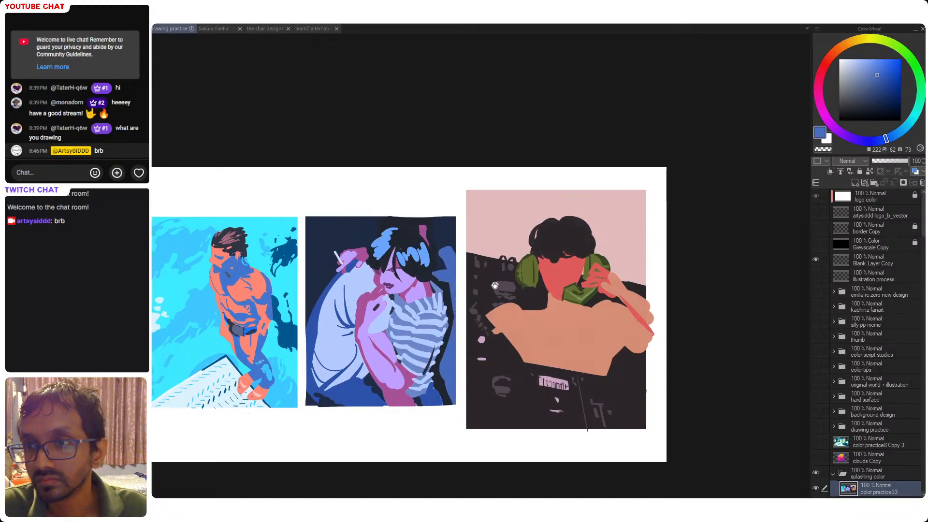
{"action": "left_click", "coordinate": [817, 243]}
{"action": "left_click", "coordinate": [817, 243]}
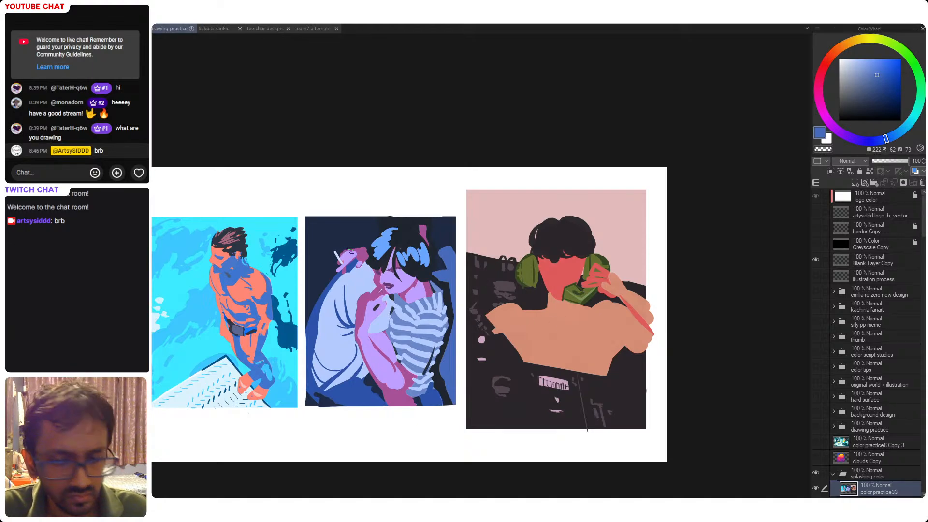
- Select the dark background right of the middle figure's hair and fill it with blue, hue 220, saturation 70, value 48
{"action": "left_click_drag", "start_coordinate": [417, 275], "coordinate": [425, 277]}
{"action": "left_click", "coordinate": [454, 234]}
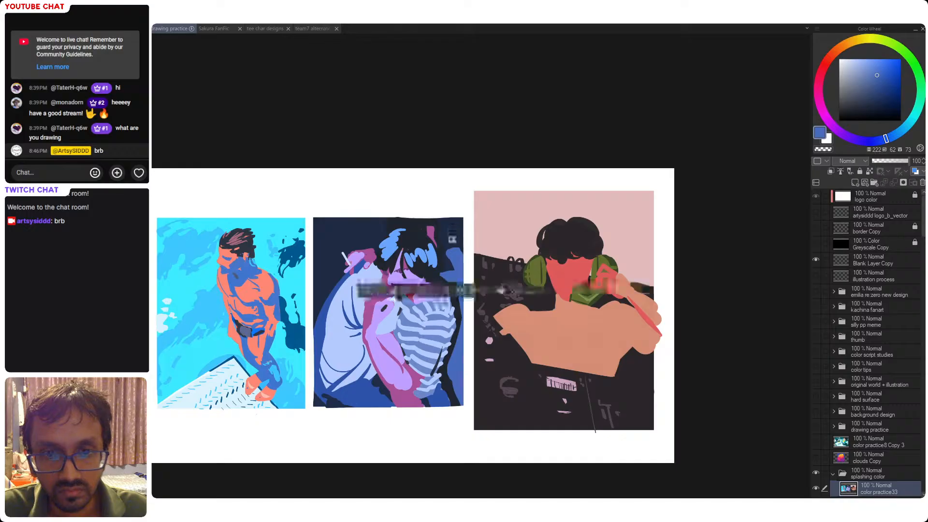
{"action": "left_click", "coordinate": [452, 254], "text": "alt"}
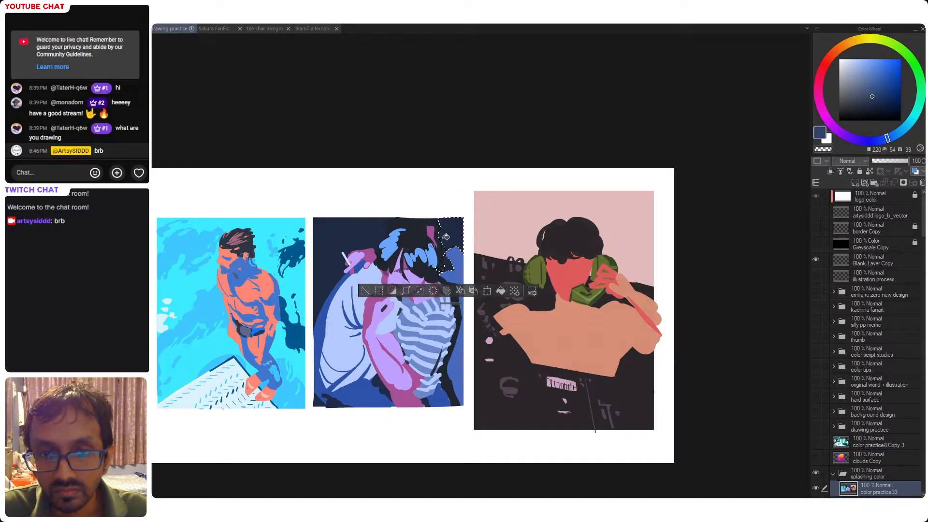
{"action": "key", "text": "alt+Delete"}
{"action": "key", "text": "ctrl+d"}
{"action": "key", "text": "ctrl+z"}
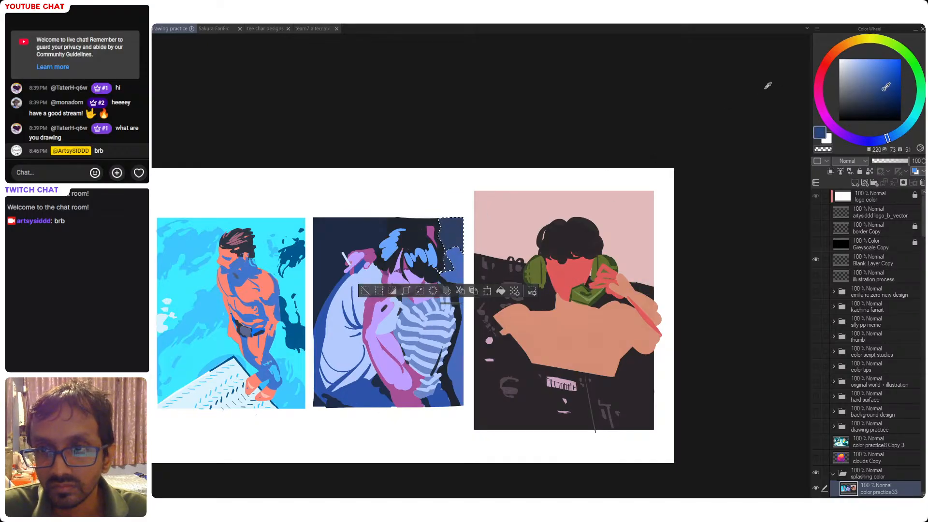
{"action": "left_click", "coordinate": [882, 91]}
{"action": "key", "text": "alt+Delete"}
{"action": "key", "text": "ctrl+d"}
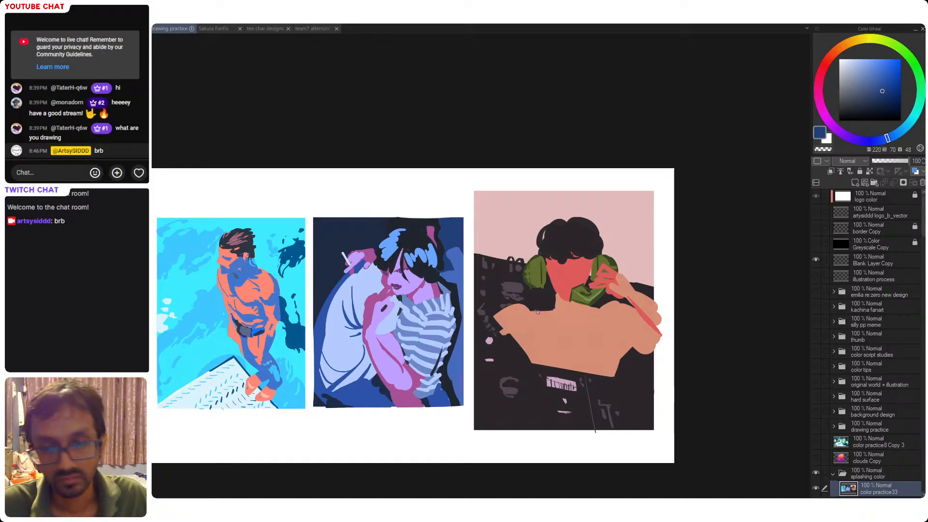
- Paint a neckband across the third figure's neck base in pale beige, hue 15, saturation 15, value 80
{"action": "scroll", "coordinate": [566, 303], "scroll_direction": "up", "scroll_amount": 4}
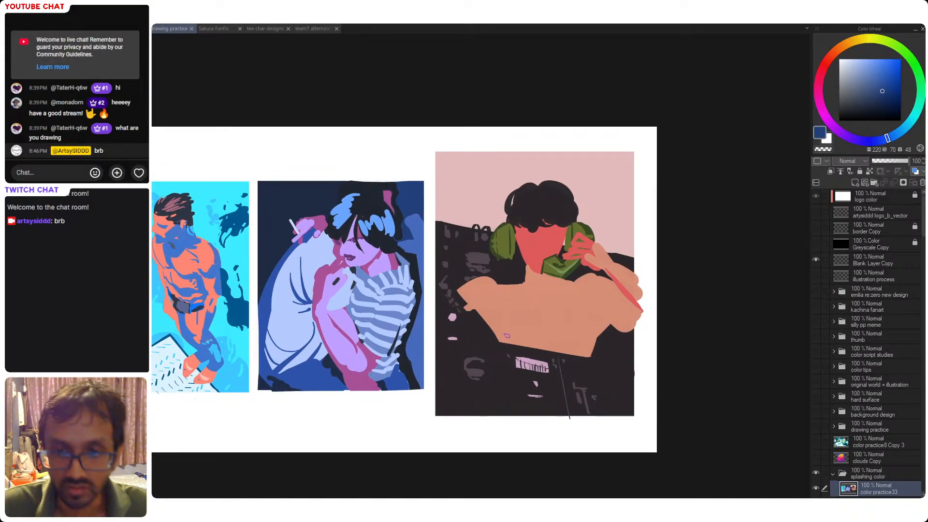
{"action": "left_click", "coordinate": [534, 312]}
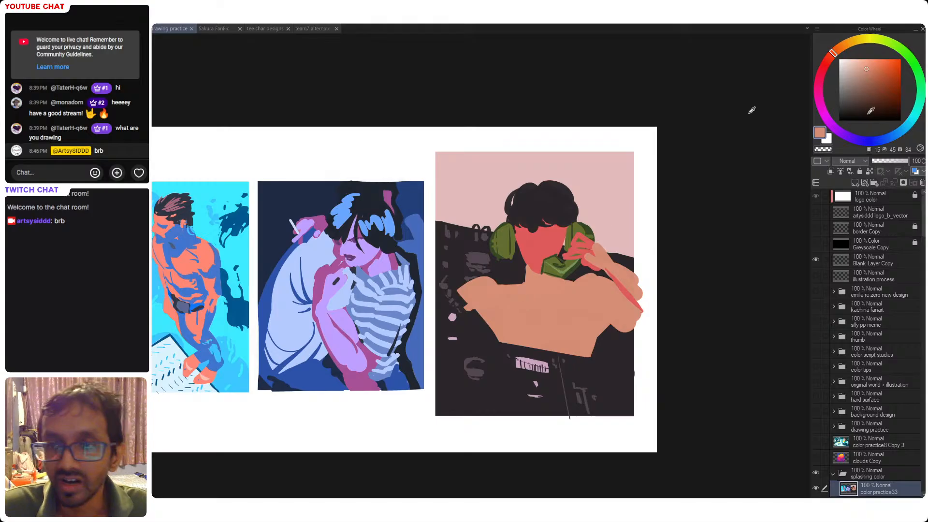
{"action": "left_click", "coordinate": [851, 68]}
{"action": "left_click", "coordinate": [848, 71]}
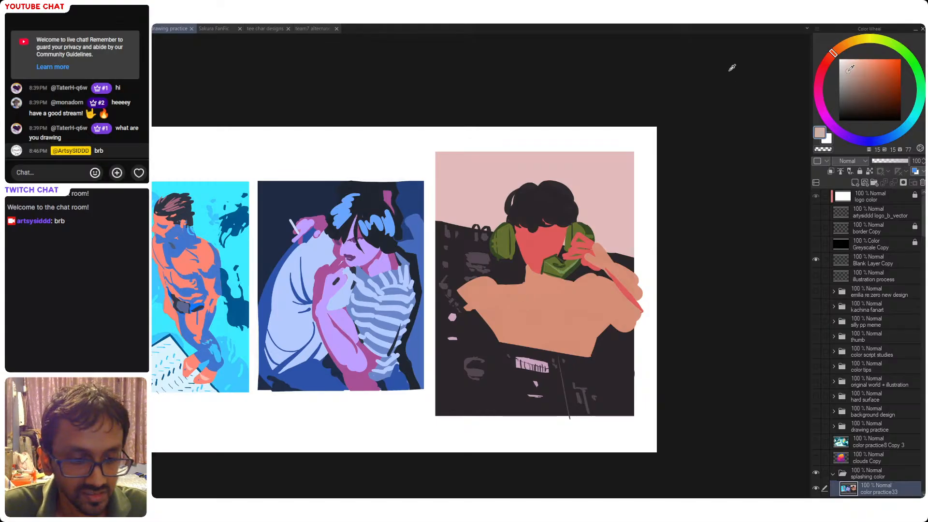
{"action": "mouse_move", "coordinate": [527, 274]}
{"action": "left_mouse_down"}
{"action": "mouse_move", "coordinate": [547, 282]}
{"action": "mouse_move", "coordinate": [528, 283]}
{"action": "mouse_move", "coordinate": [554, 282]}
{"action": "mouse_move", "coordinate": [534, 291]}
{"action": "mouse_move", "coordinate": [556, 279]}
{"action": "mouse_move", "coordinate": [529, 277]}
{"action": "mouse_move", "coordinate": [535, 286]}
{"action": "left_mouse_up"}
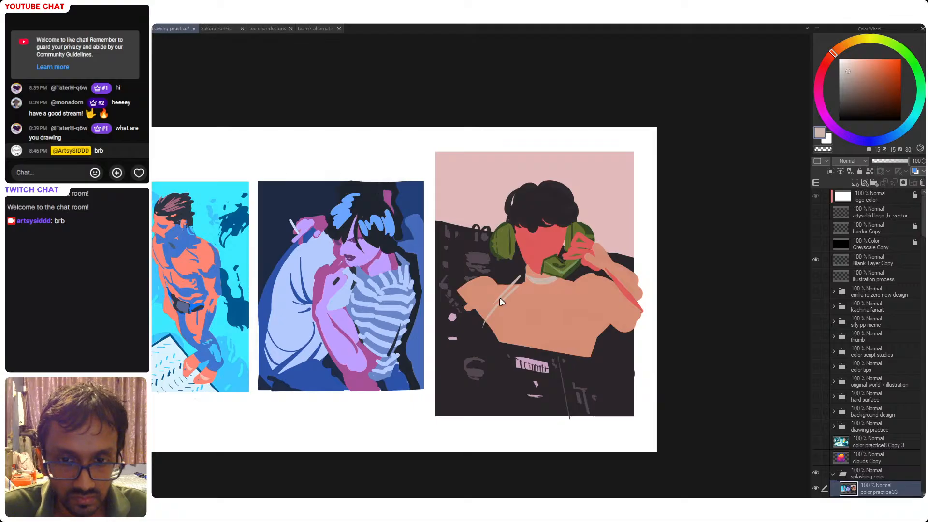
- Draw the halter top's left strap and curved left cup edge across the third figure's chest in the same beige
{"action": "left_click_drag", "start_coordinate": [517, 286], "coordinate": [487, 323]}
{"action": "key", "text": "ctrl+z"}
{"action": "mouse_move", "coordinate": [519, 287]}
{"action": "left_mouse_down"}
{"action": "mouse_move", "coordinate": [493, 323]}
{"action": "mouse_move", "coordinate": [506, 318]}
{"action": "mouse_move", "coordinate": [541, 336]}
{"action": "left_mouse_up"}
{"action": "key", "text": "ctrl+z"}
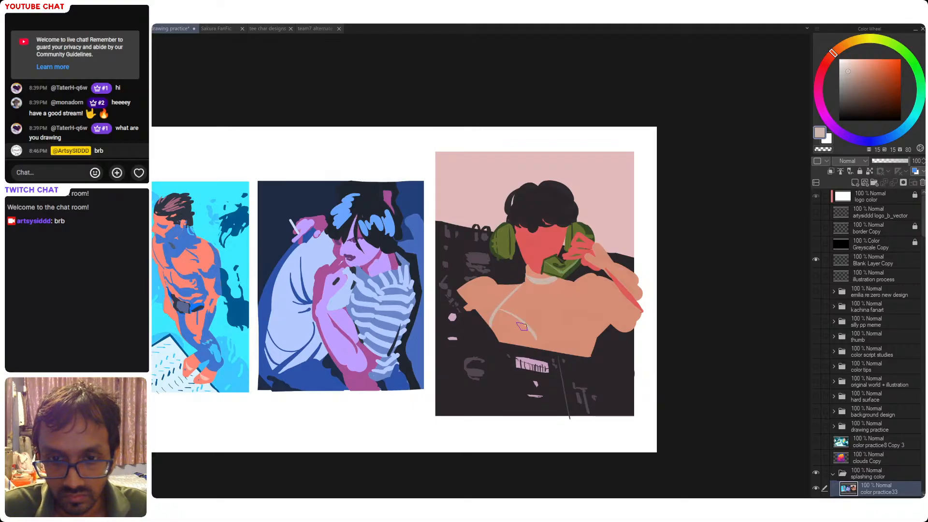
{"action": "key", "text": "ctrl+z"}
{"action": "left_click_drag", "start_coordinate": [498, 313], "coordinate": [539, 340]}
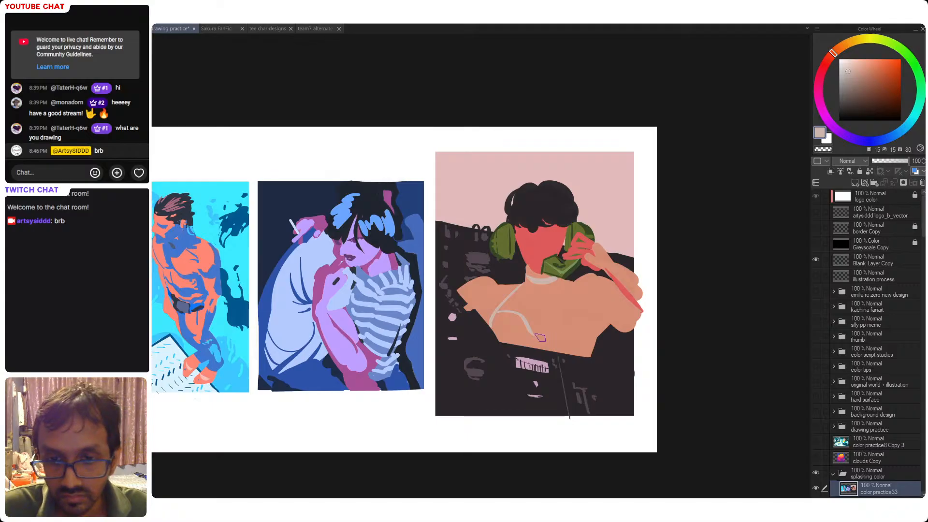
- Draw the halter top's lower centre line and the curved edge of its right cup
{"action": "left_click_drag", "start_coordinate": [553, 334], "coordinate": [592, 318]}
{"action": "key", "text": "ctrl+z"}
{"action": "key", "text": "ctrl+z"}
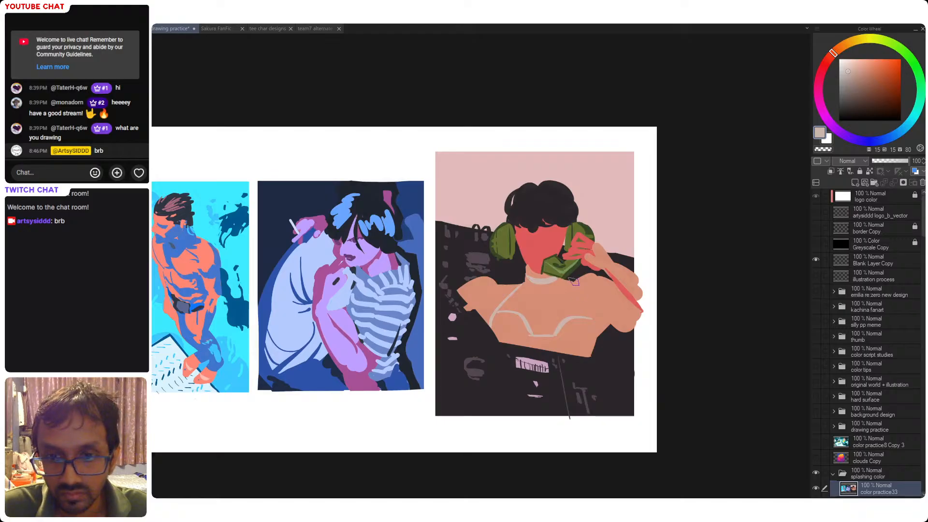
- Draw the halter top's right strap from the neckband and outline its right side down to the waist
{"action": "left_click_drag", "start_coordinate": [563, 279], "coordinate": [588, 323]}
{"action": "key", "text": "ctrl+z"}
{"action": "mouse_move", "coordinate": [561, 280]}
{"action": "left_mouse_down"}
{"action": "mouse_move", "coordinate": [594, 325]}
{"action": "mouse_move", "coordinate": [593, 348]}
{"action": "left_mouse_up"}
{"action": "key", "text": "ctrl+z"}
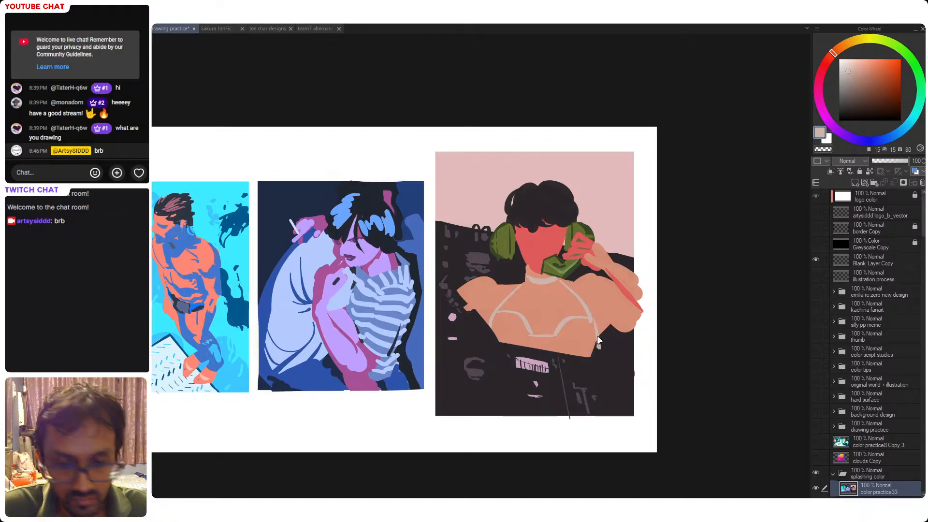
{"action": "key", "text": "ctrl+z"}
{"action": "mouse_move", "coordinate": [587, 312]}
{"action": "left_mouse_down"}
{"action": "mouse_move", "coordinate": [590, 357]}
{"action": "mouse_move", "coordinate": [592, 343]}
{"action": "mouse_move", "coordinate": [556, 340]}
{"action": "mouse_move", "coordinate": [577, 355]}
{"action": "mouse_move", "coordinate": [557, 337]}
{"action": "mouse_move", "coordinate": [568, 350]}
{"action": "mouse_move", "coordinate": [519, 334]}
{"action": "mouse_move", "coordinate": [535, 340]}
{"action": "mouse_move", "coordinate": [512, 346]}
{"action": "left_mouse_up"}
{"action": "key", "text": "ctrl+z"}
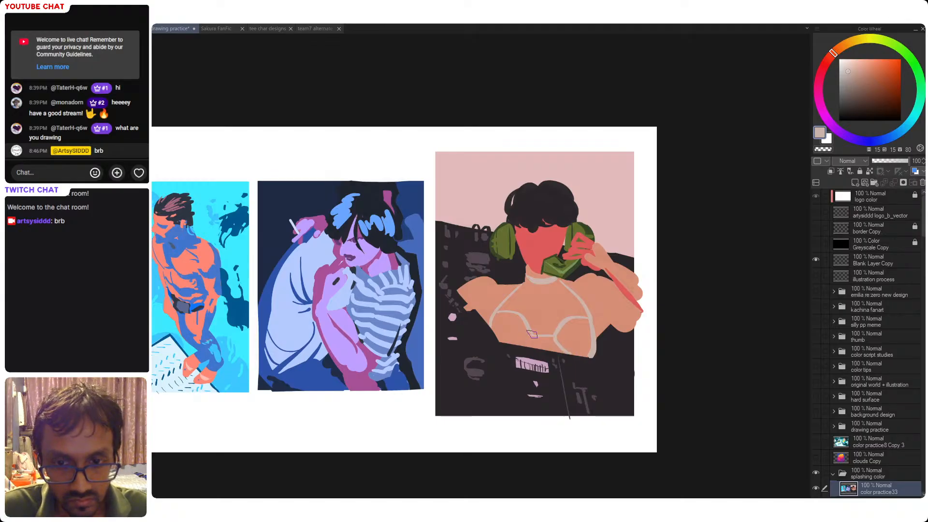
- Fill the outlined halter top with the pale beige, hue 15, saturation 15, value 80, and save the file
{"action": "left_click", "coordinate": [525, 341]}
{"action": "left_click", "coordinate": [575, 341]}
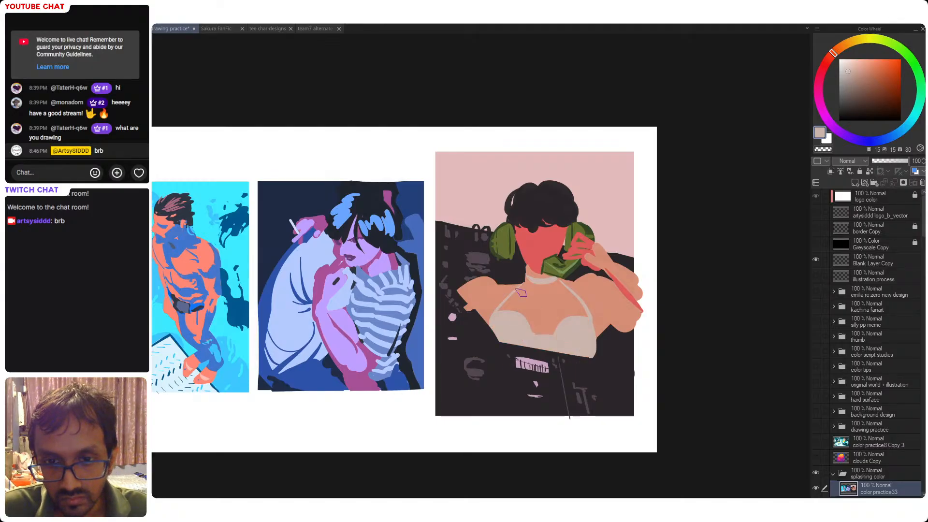
{"action": "key", "text": "ctrl+s"}
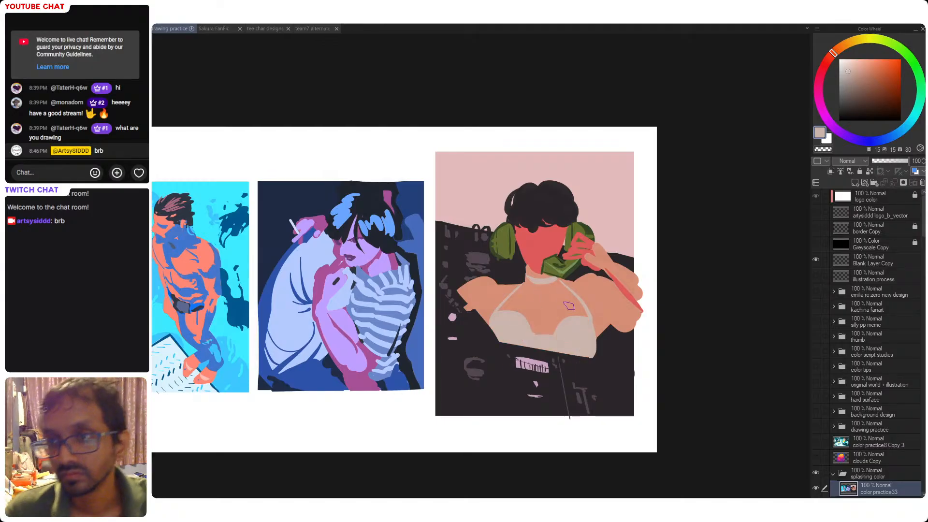
- Paint a narrow strip of the sampled skin colour along the halter top's lower centre edge and sample the beige again
{"action": "left_click", "coordinate": [593, 301], "text": "alt"}
{"action": "mouse_move", "coordinate": [526, 344]}
{"action": "left_mouse_down"}
{"action": "mouse_move", "coordinate": [561, 351]}
{"action": "mouse_move", "coordinate": [530, 345]}
{"action": "mouse_move", "coordinate": [548, 350]}
{"action": "left_mouse_up"}
{"action": "left_click", "coordinate": [531, 338], "text": "alt"}
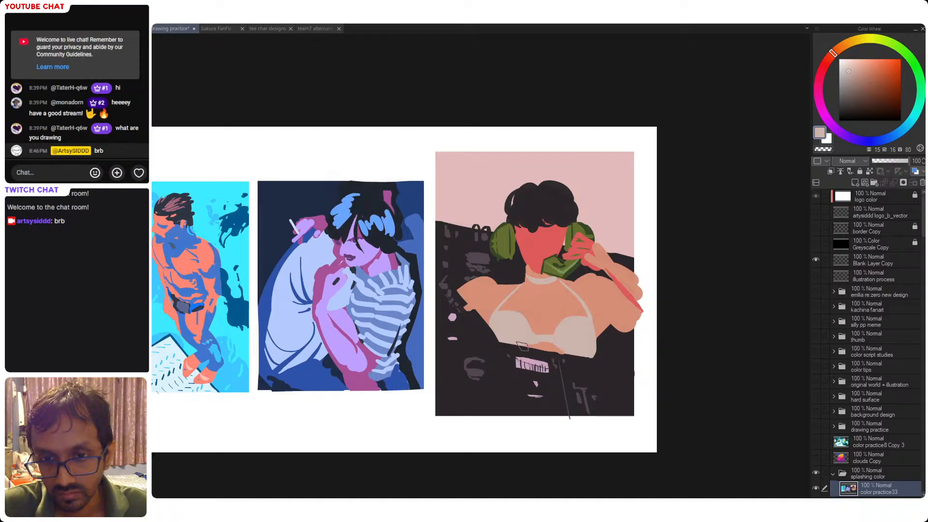
{"action": "left_click", "coordinate": [573, 338], "text": "alt"}
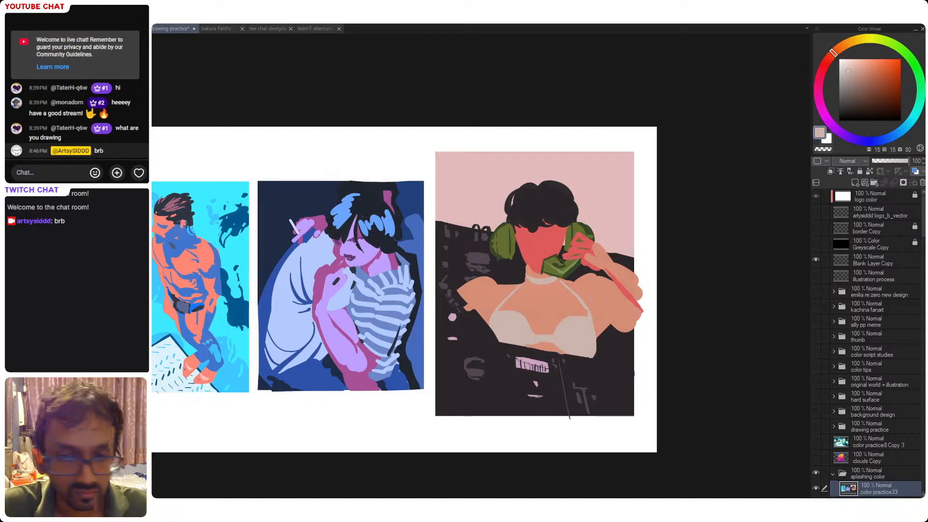
- Sample the coral shadow colour, hue 0, saturation 59, value 87, and paint shadow shapes along the third figure's raised arm
{"action": "left_click", "coordinate": [622, 277], "text": "alt"}
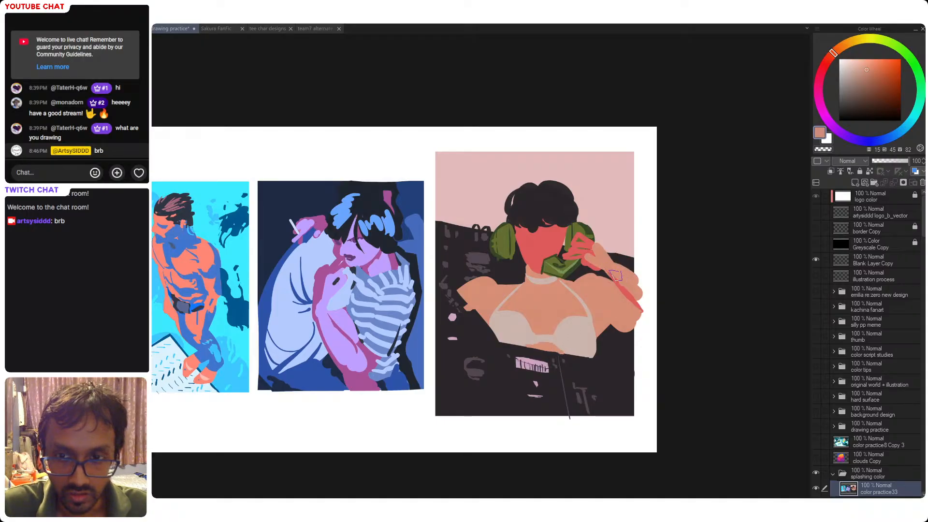
{"action": "left_click", "coordinate": [628, 290], "text": "alt"}
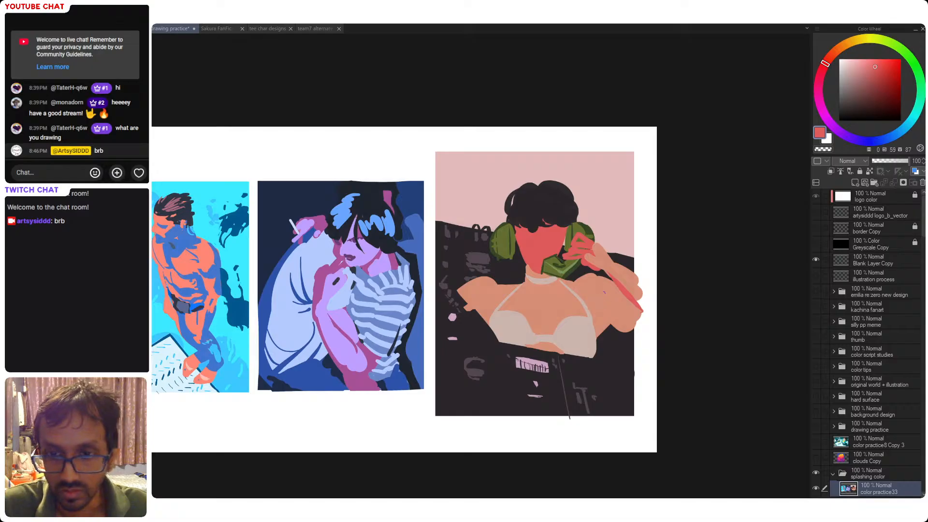
{"action": "mouse_move", "coordinate": [597, 293]}
{"action": "left_mouse_down"}
{"action": "mouse_move", "coordinate": [616, 288]}
{"action": "mouse_move", "coordinate": [591, 297]}
{"action": "mouse_move", "coordinate": [594, 323]}
{"action": "left_mouse_up"}
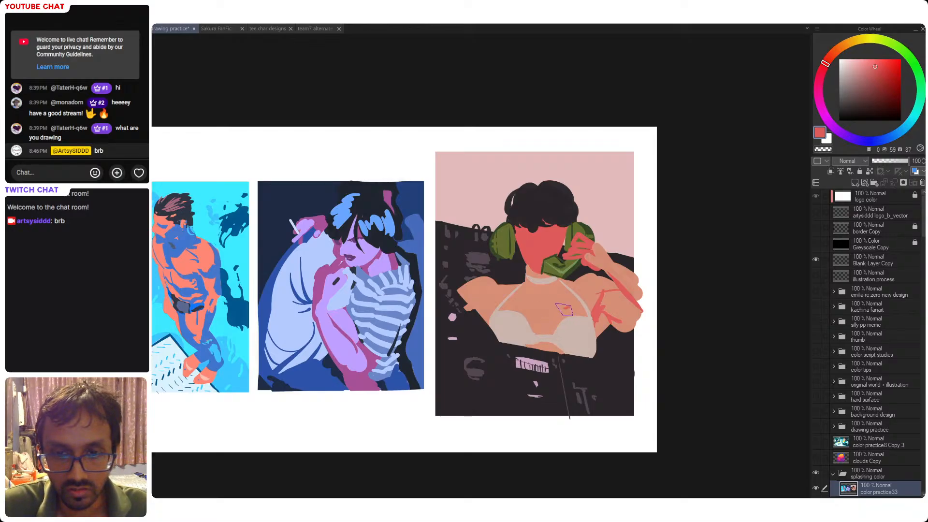
- Paint coral shadow strokes between the halter cups, across the collarbones and along the shoulder opposite the raised arm
{"action": "mouse_move", "coordinate": [557, 307]}
{"action": "left_mouse_down"}
{"action": "mouse_move", "coordinate": [548, 338]}
{"action": "mouse_move", "coordinate": [532, 336]}
{"action": "left_mouse_up"}
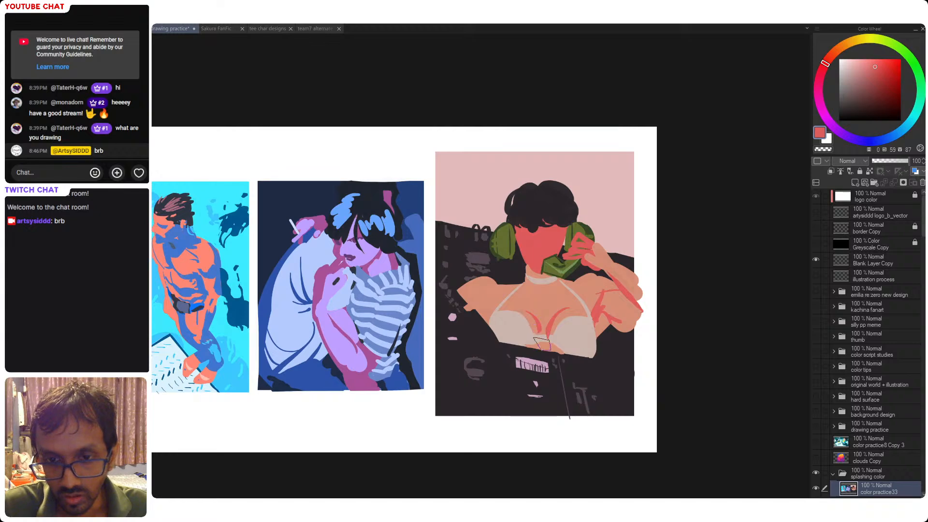
{"action": "left_click", "coordinate": [541, 340], "text": "alt"}
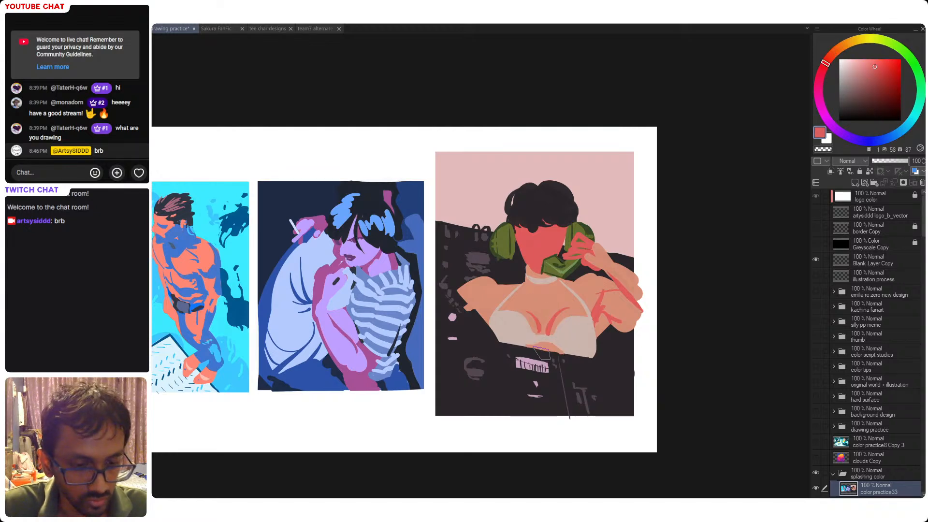
{"action": "left_click_drag", "start_coordinate": [510, 298], "coordinate": [556, 302]}
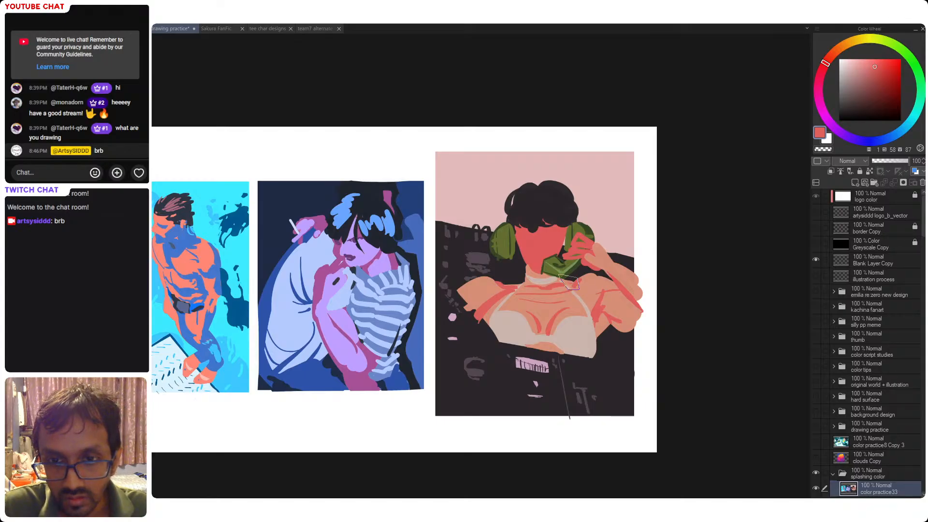
{"action": "left_click_drag", "start_coordinate": [551, 296], "coordinate": [543, 294]}
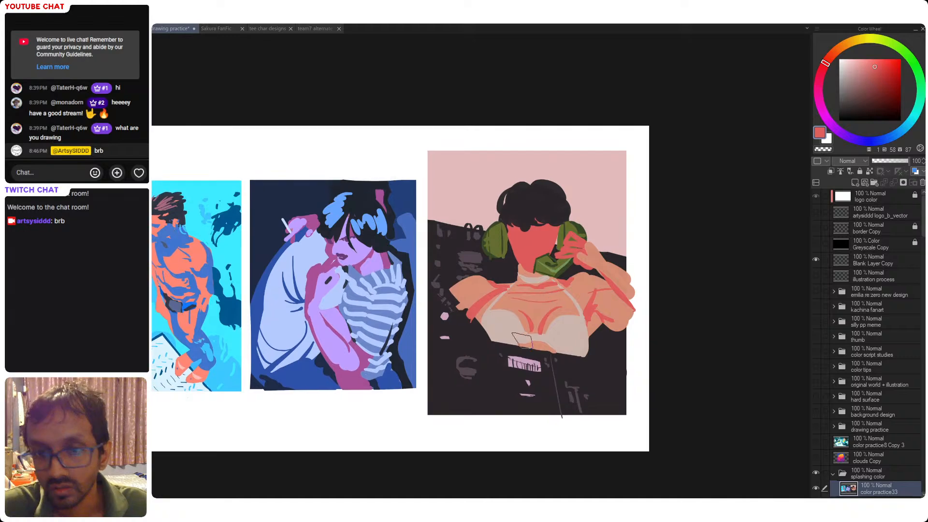
- Sample the dark clothing colour, touch up the edge below the shoulder opposite the raised arm, and save the file
{"action": "left_click_drag", "start_coordinate": [470, 327], "coordinate": [481, 334]}
{"action": "left_click", "coordinate": [482, 334], "text": "alt"}
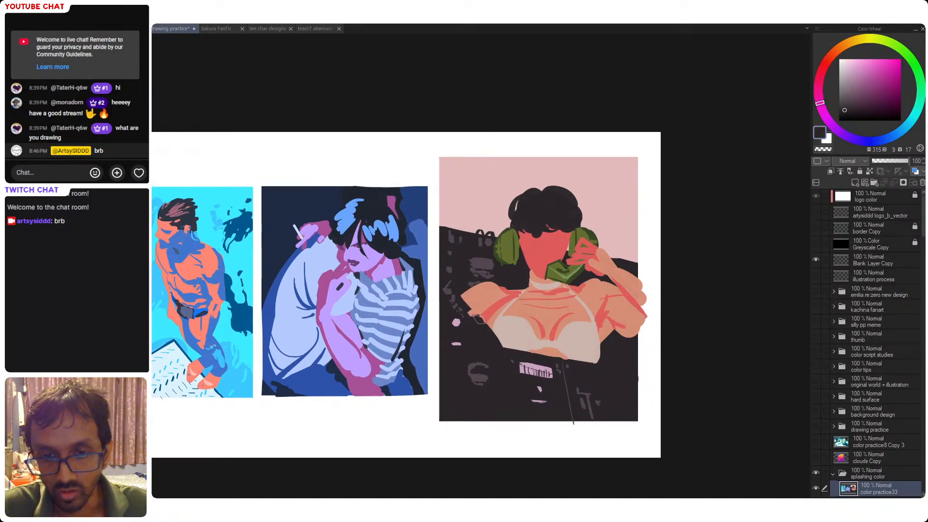
{"action": "key", "text": "ctrl+s"}
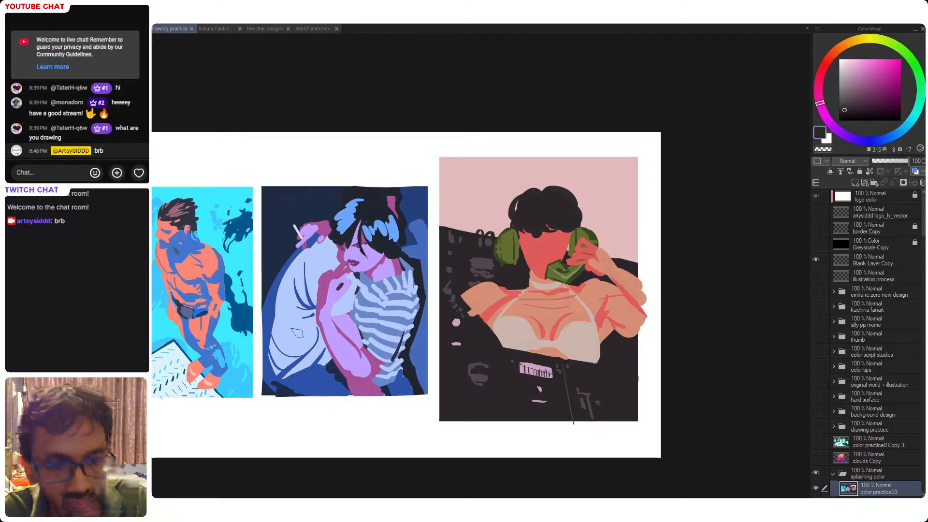
- Select the face and neck area, paint dark shadows and features inside it with hue 0, saturation 28, value 37, and deselect
{"action": "left_click_drag", "start_coordinate": [452, 255], "coordinate": [482, 240]}
{"action": "mouse_move", "coordinate": [562, 241]}
{"action": "left_mouse_down"}
{"action": "mouse_move", "coordinate": [537, 254]}
{"action": "mouse_move", "coordinate": [550, 265]}
{"action": "left_mouse_up"}
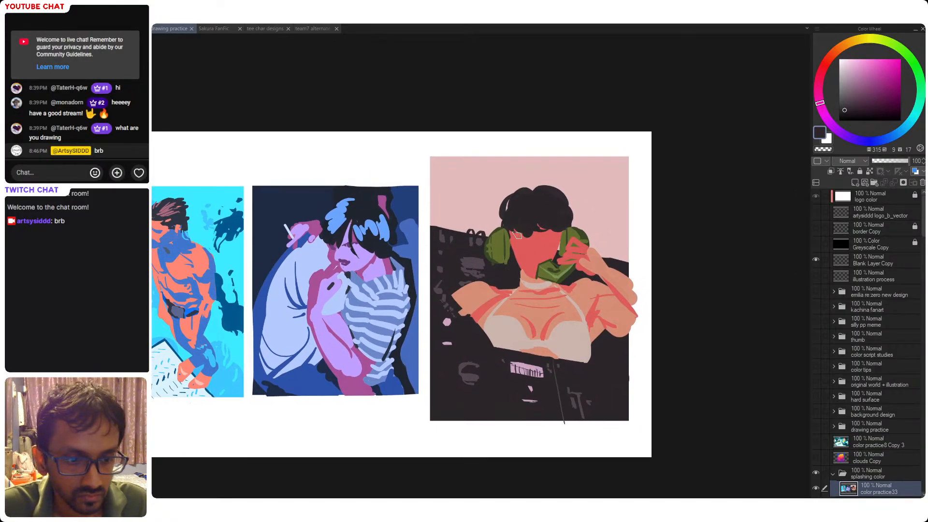
{"action": "left_click", "coordinate": [529, 240]}
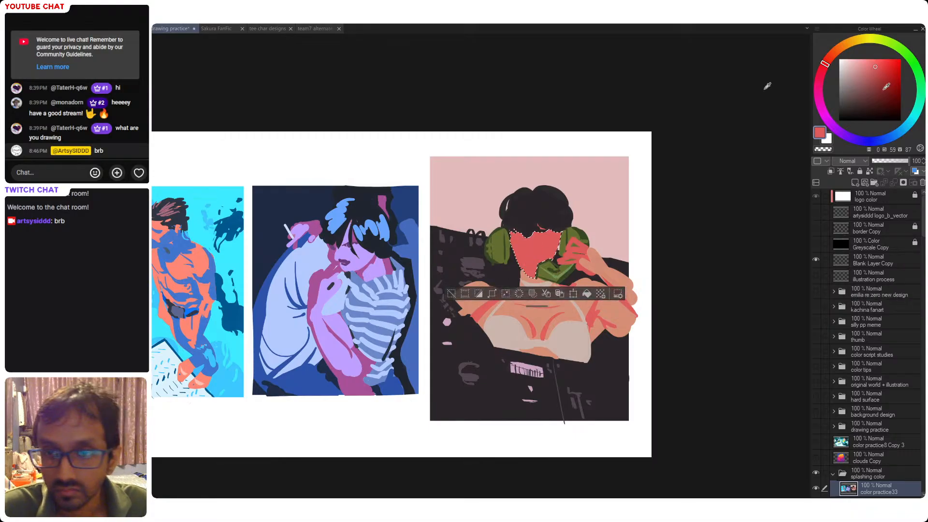
{"action": "left_click_drag", "start_coordinate": [822, 83], "coordinate": [704, 86]}
{"action": "mouse_move", "coordinate": [880, 92]}
{"action": "left_mouse_down"}
{"action": "mouse_move", "coordinate": [873, 80]}
{"action": "mouse_move", "coordinate": [884, 72]}
{"action": "mouse_move", "coordinate": [879, 90]}
{"action": "left_mouse_up"}
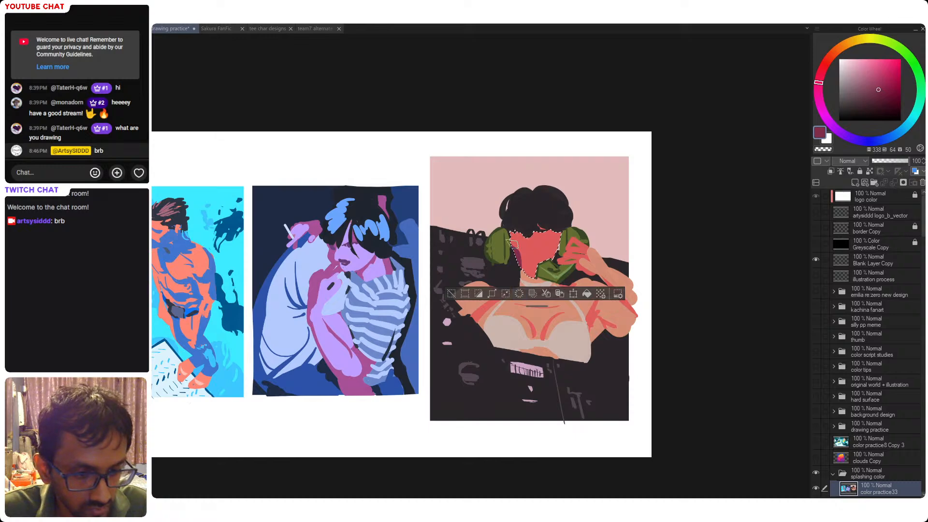
{"action": "left_click", "coordinate": [534, 249], "text": "alt"}
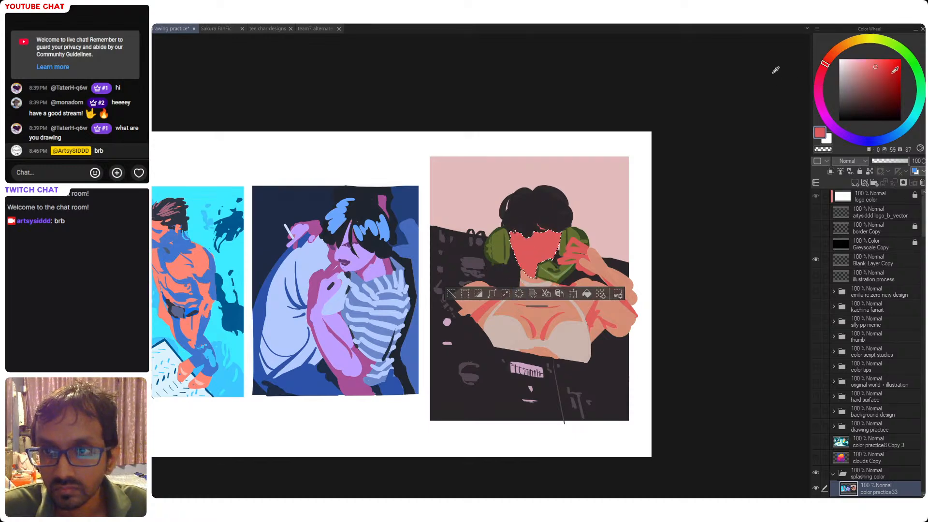
{"action": "left_click_drag", "start_coordinate": [881, 81], "coordinate": [856, 98]}
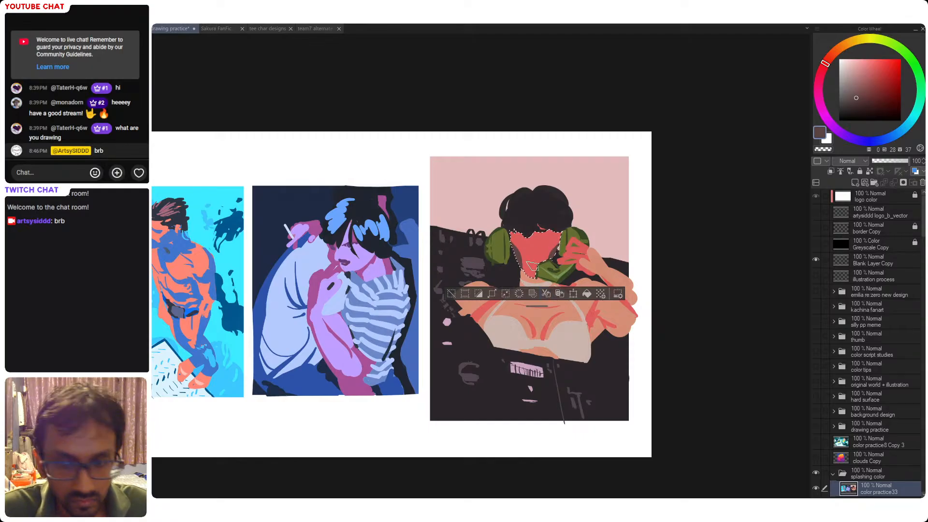
{"action": "key", "text": "ctrl+d"}
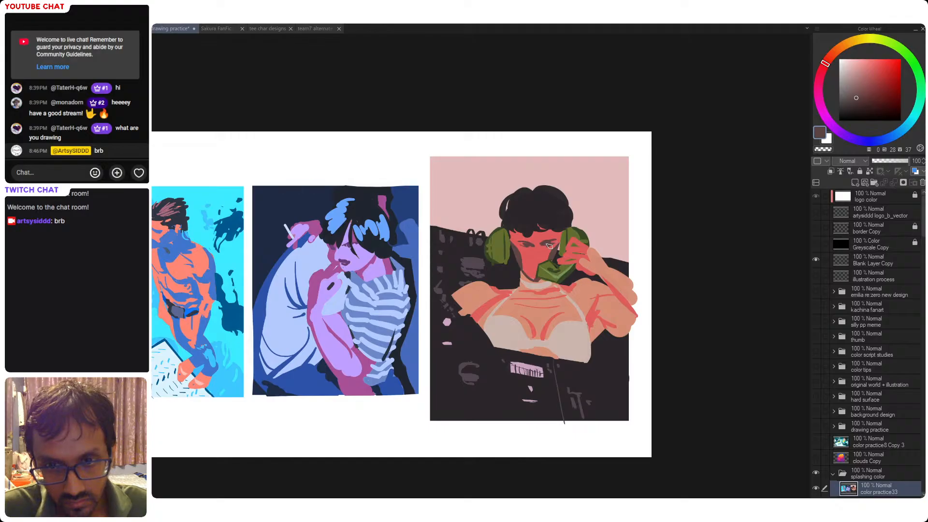
- Refine the eyes and brows with the sampled dark brown and the neighbouring face colour
{"action": "left_click", "coordinate": [539, 250], "text": "alt"}
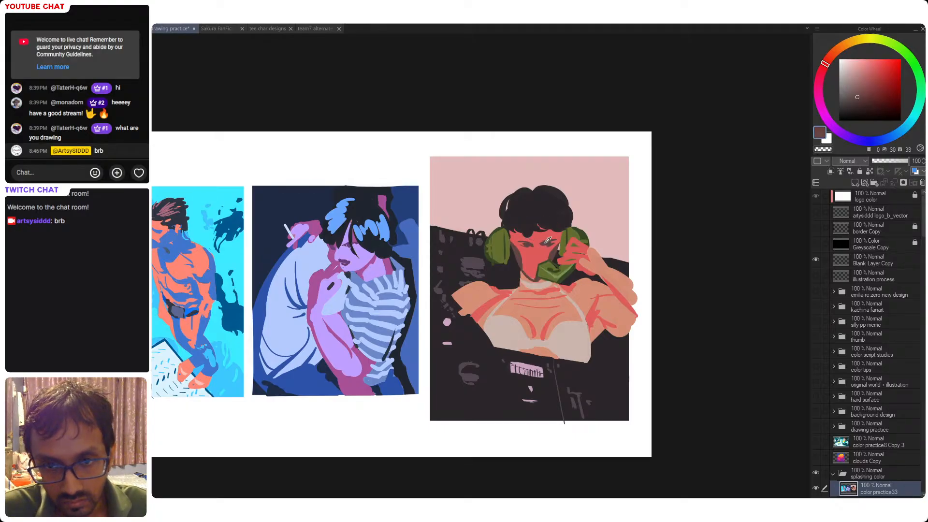
{"action": "left_click", "coordinate": [546, 243], "text": "alt"}
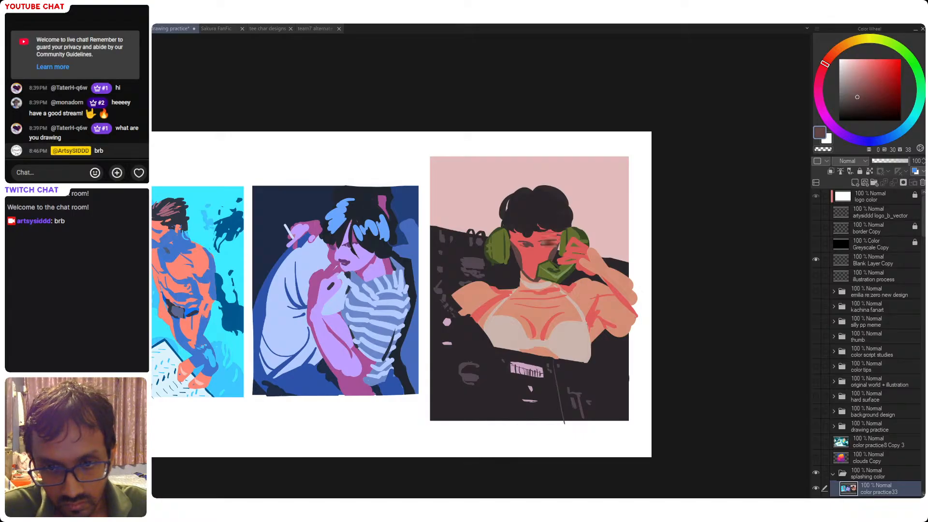
{"action": "left_click_drag", "start_coordinate": [551, 237], "coordinate": [562, 234]}
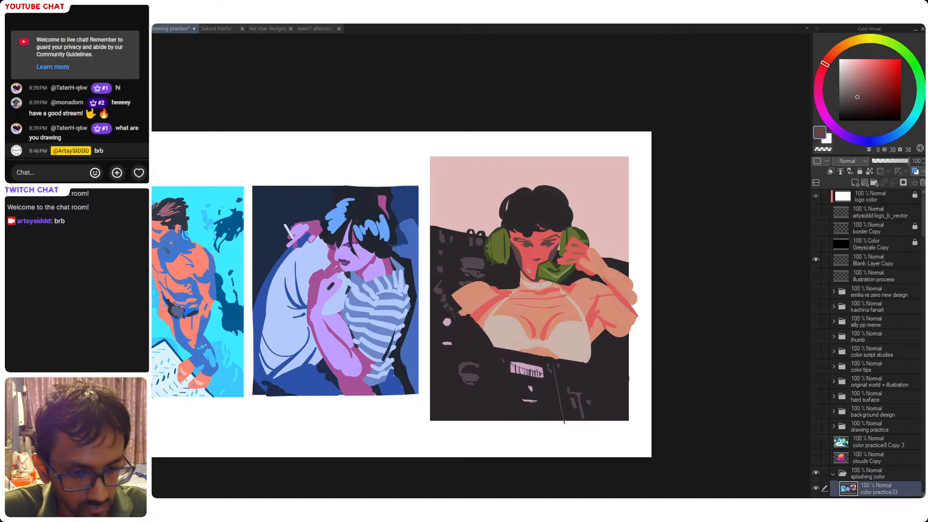
- Paint the lips in red, hue 0, saturation 80, value 81, pick a darker red with saturation 73, value 70, and save the file
{"action": "left_click", "coordinate": [594, 312]}
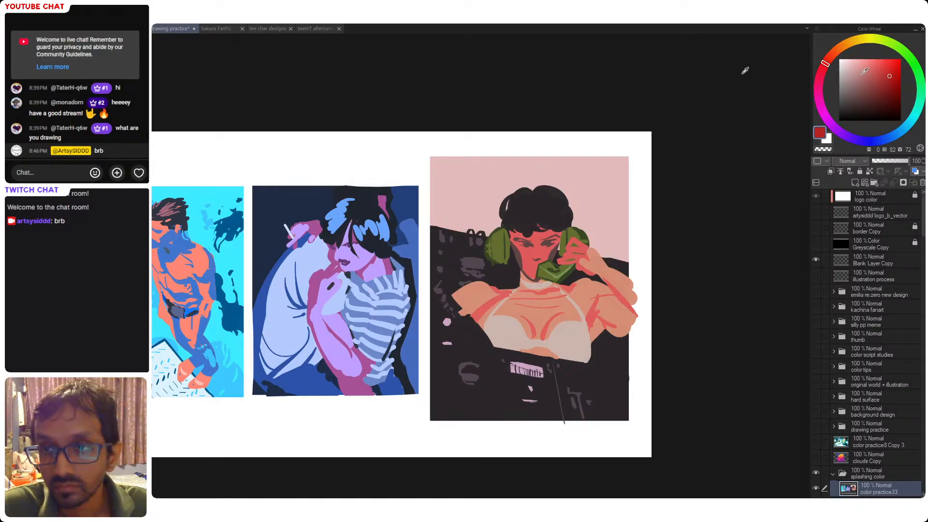
{"action": "left_click", "coordinate": [888, 70]}
{"action": "mouse_move", "coordinate": [541, 274]}
{"action": "left_mouse_down"}
{"action": "mouse_move", "coordinate": [536, 261]}
{"action": "mouse_move", "coordinate": [534, 272]}
{"action": "left_mouse_up"}
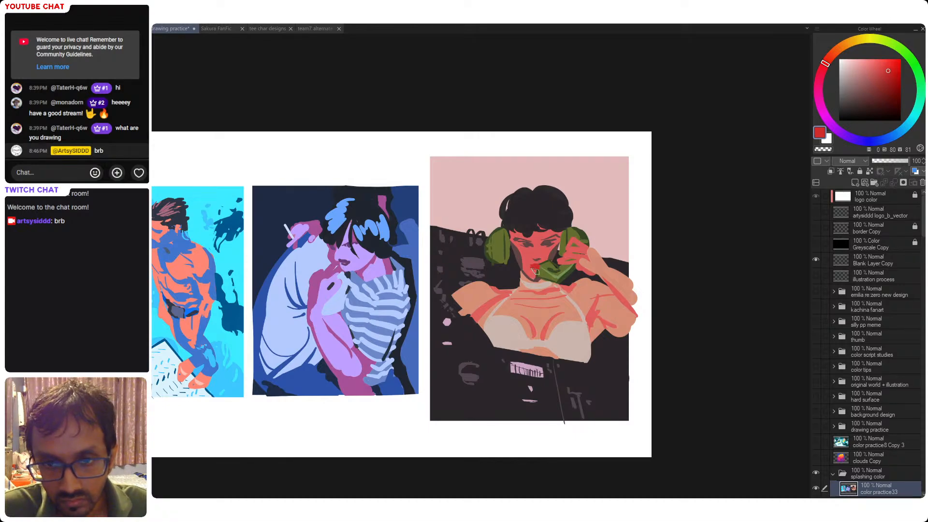
{"action": "left_click", "coordinate": [536, 267], "text": "alt"}
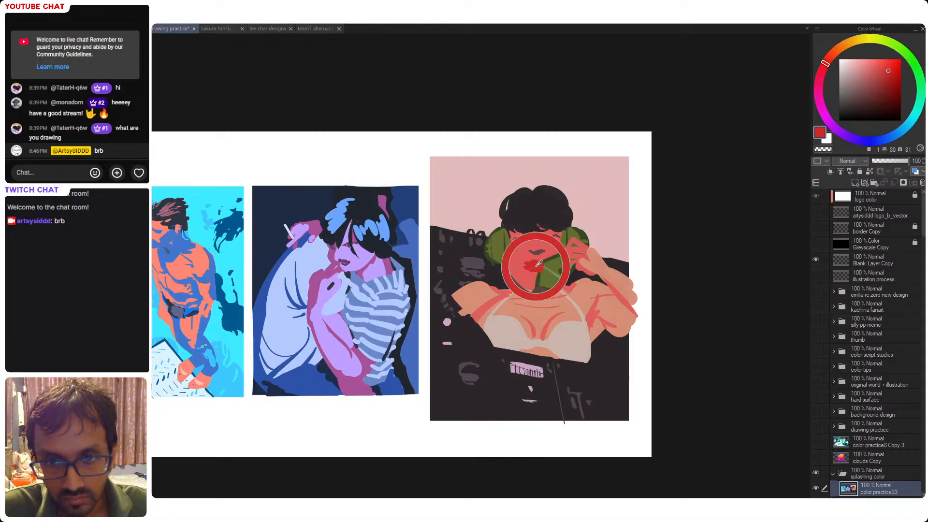
{"action": "left_click", "coordinate": [884, 77]}
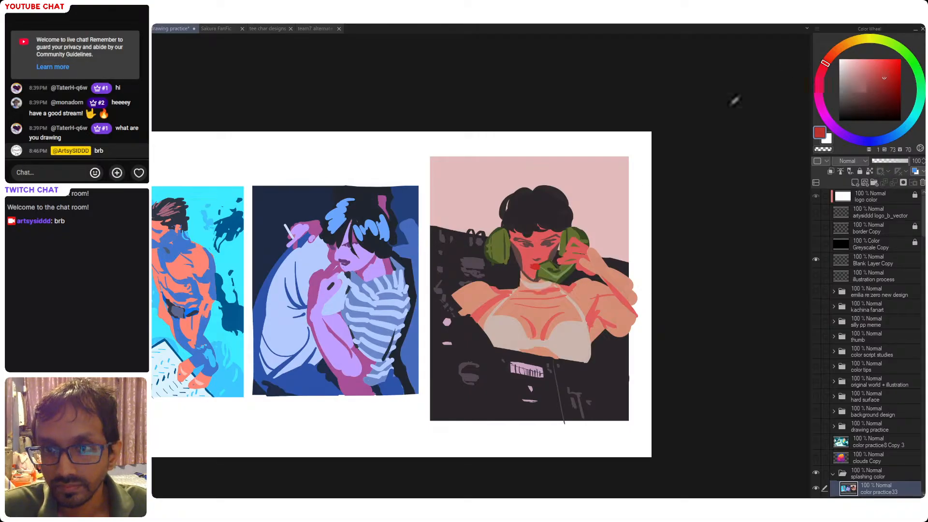
{"action": "key", "text": "ctrl+s"}
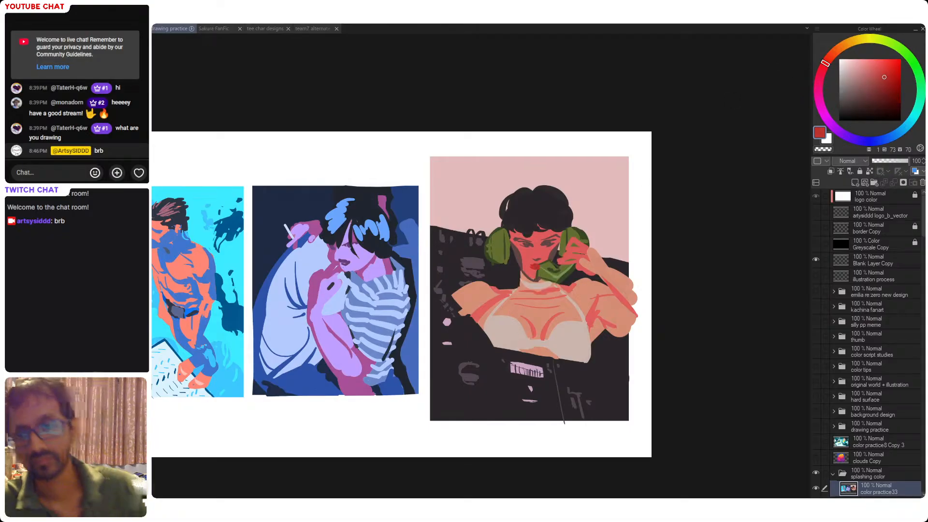
- Touch up the phone's mouthpiece using sampled greens, including hue 89, saturation 40, value 57, and save the file
{"action": "left_click", "coordinate": [543, 269], "text": "alt"}
{"action": "left_click", "coordinate": [539, 280], "text": "alt"}
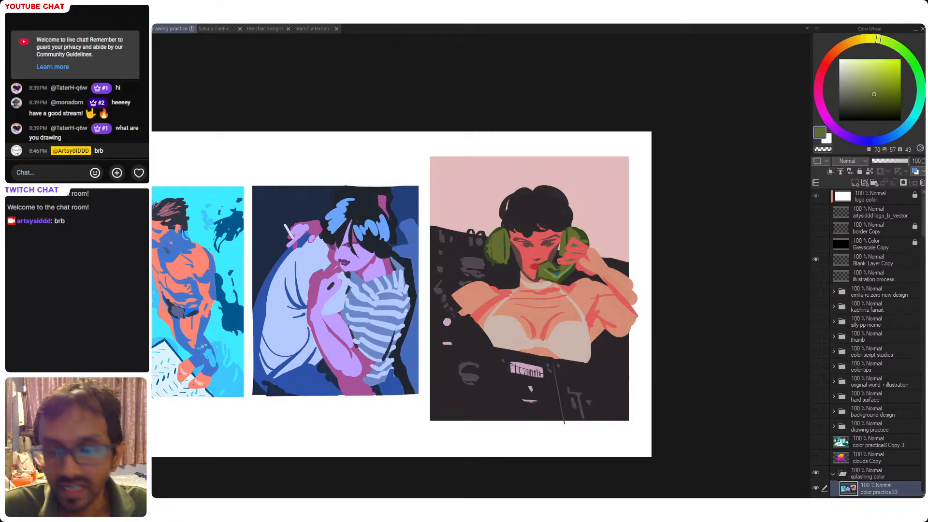
{"action": "left_click", "coordinate": [563, 273], "text": "alt"}
{"action": "left_click", "coordinate": [547, 266], "text": "alt"}
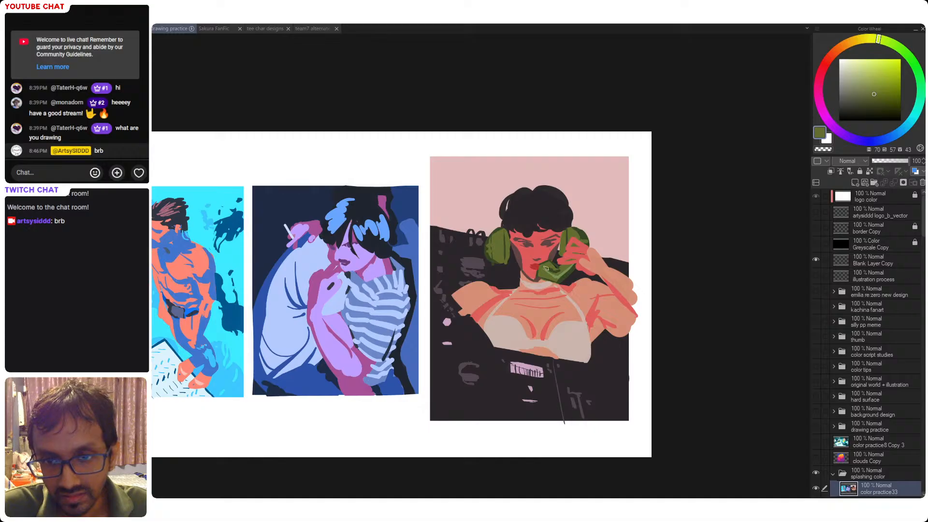
{"action": "left_click", "coordinate": [555, 271], "text": "alt"}
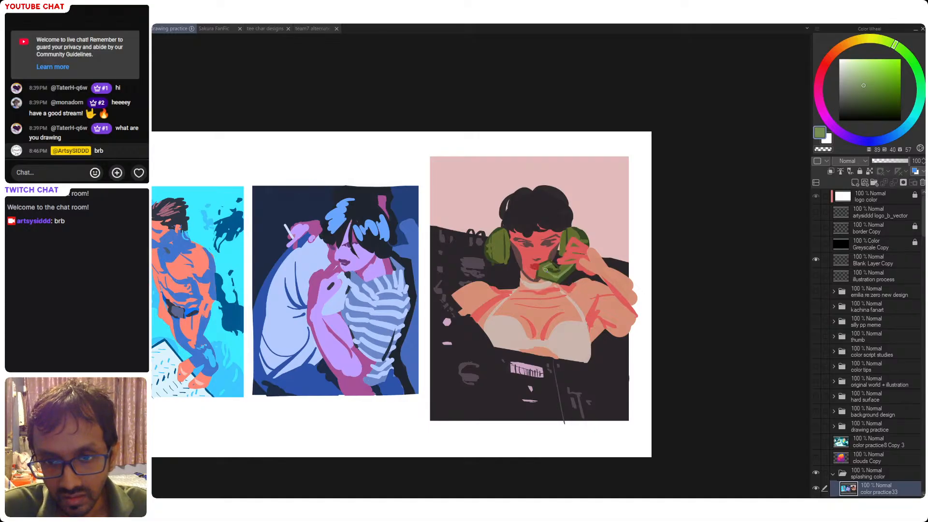
{"action": "left_click", "coordinate": [539, 275]}
{"action": "key", "text": "ctrl+s"}
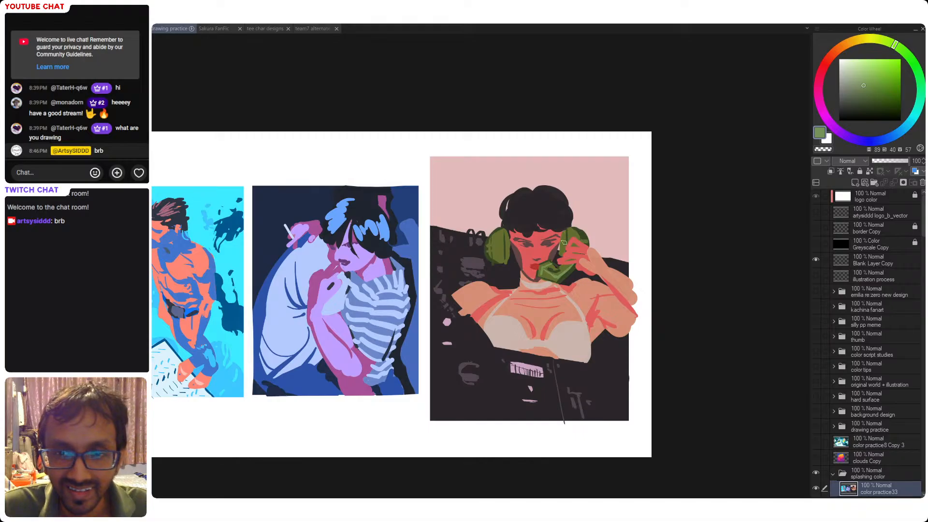
- Paint small pale green highlights on the round green shapes beside the face, and set the green to saturation 41, value 100
{"action": "left_click_drag", "start_coordinate": [875, 67], "coordinate": [852, 55]}
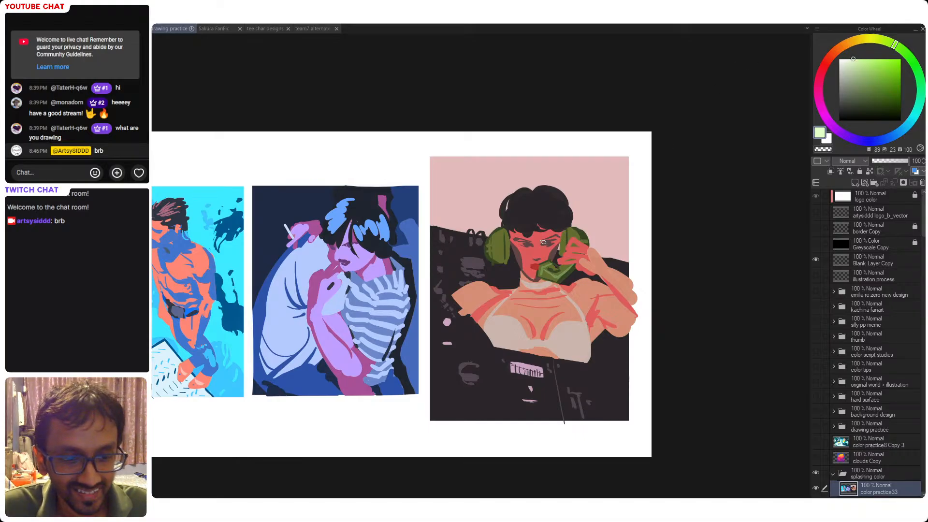
{"action": "left_click_drag", "start_coordinate": [561, 240], "coordinate": [568, 244]}
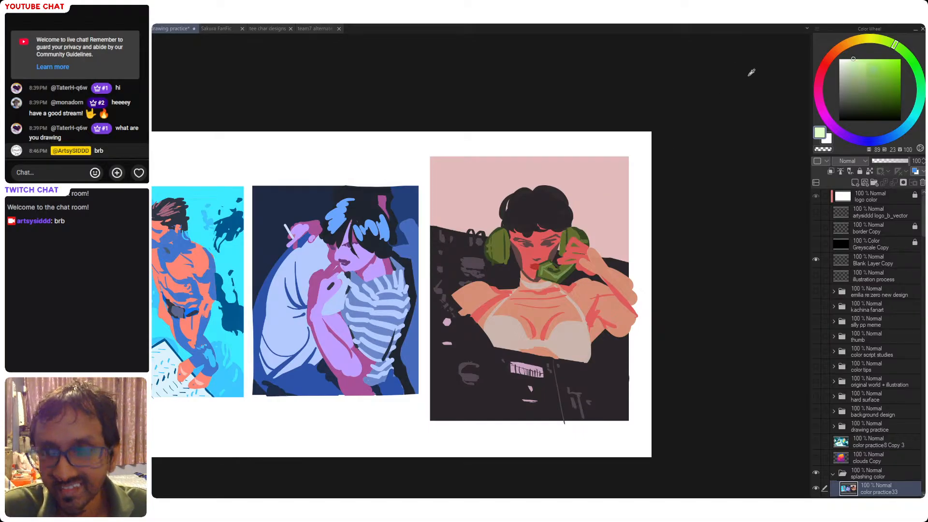
{"action": "left_click_drag", "start_coordinate": [854, 59], "coordinate": [865, 48]}
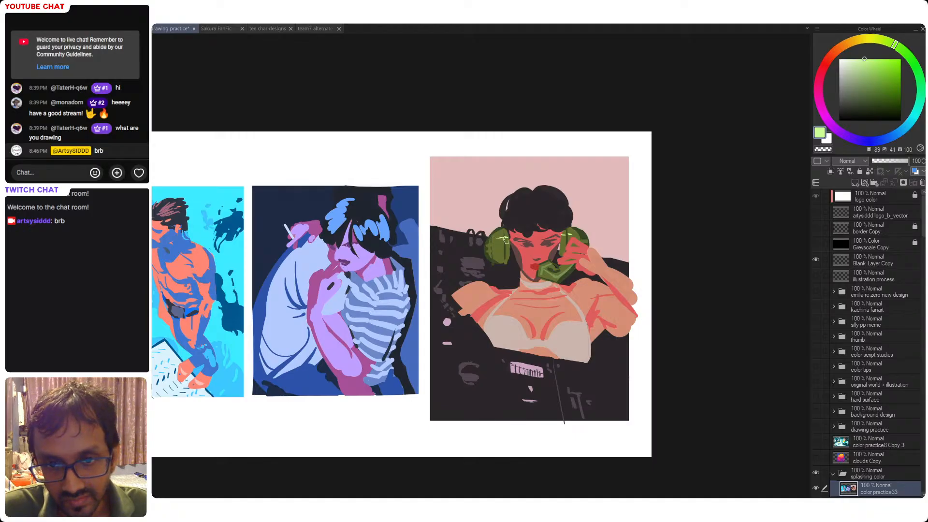
- Select both round green shapes, paint yellow-green midtone highlights with hue 70, saturation 59, value 73, deselect, and save the file
{"action": "left_click", "coordinate": [500, 245]}
{"action": "left_click", "coordinate": [571, 236], "text": "shift"}
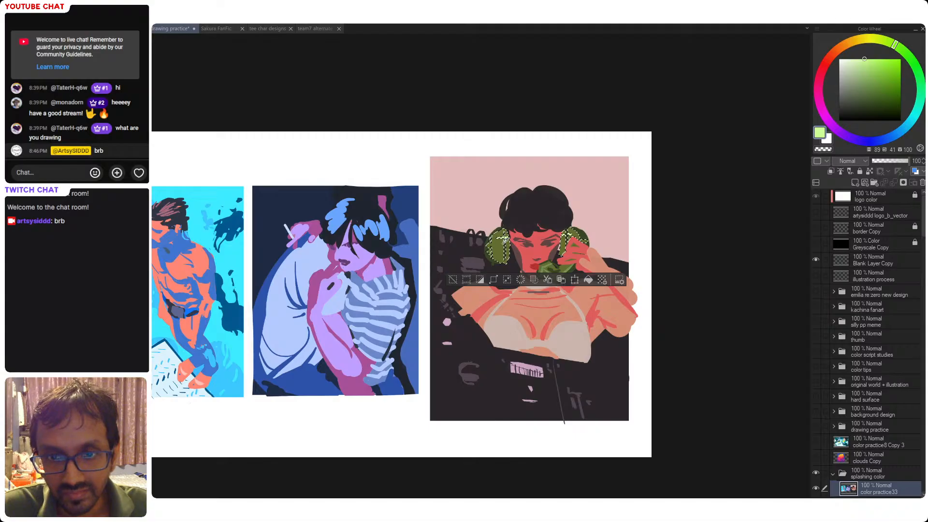
{"action": "left_click", "coordinate": [566, 235], "text": "alt"}
{"action": "left_click", "coordinate": [875, 75]}
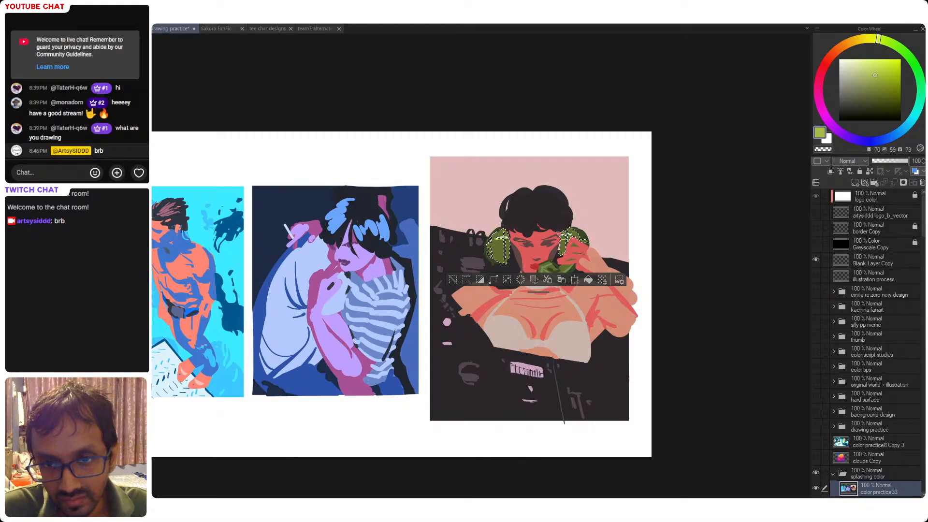
{"action": "key", "text": "ctrl+d"}
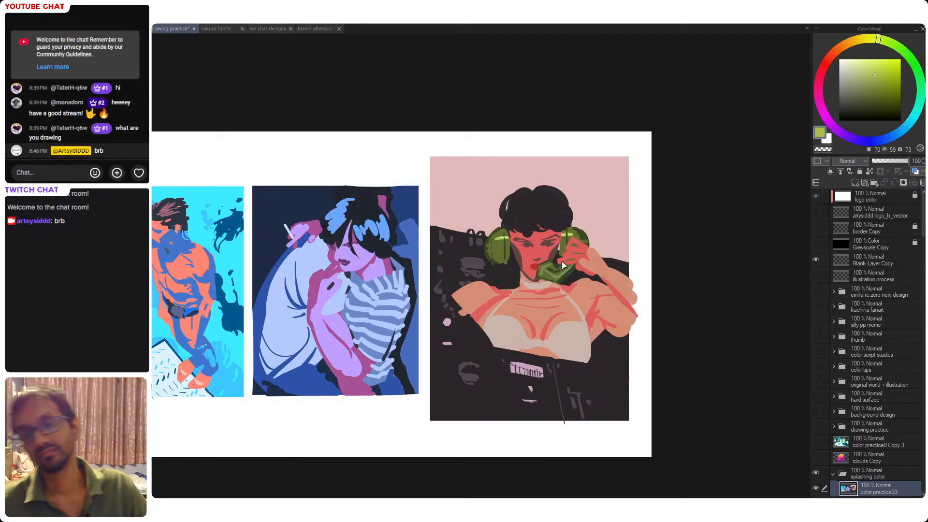
{"action": "key", "text": "ctrl+s"}
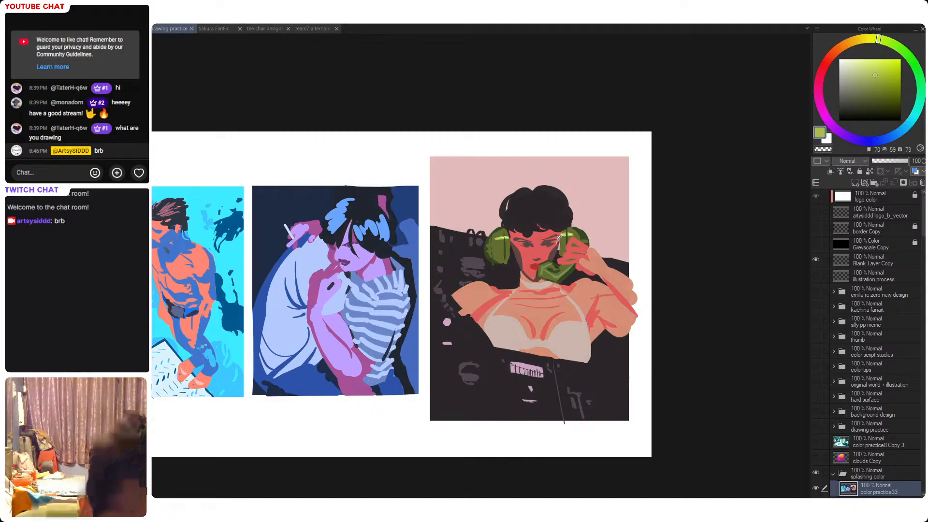
- Paint a dark grey headband around the hair with hue 315, saturation 11, value 32, and clean up its edges using sampled background and hair colours
{"action": "left_click", "coordinate": [536, 197], "text": "alt"}
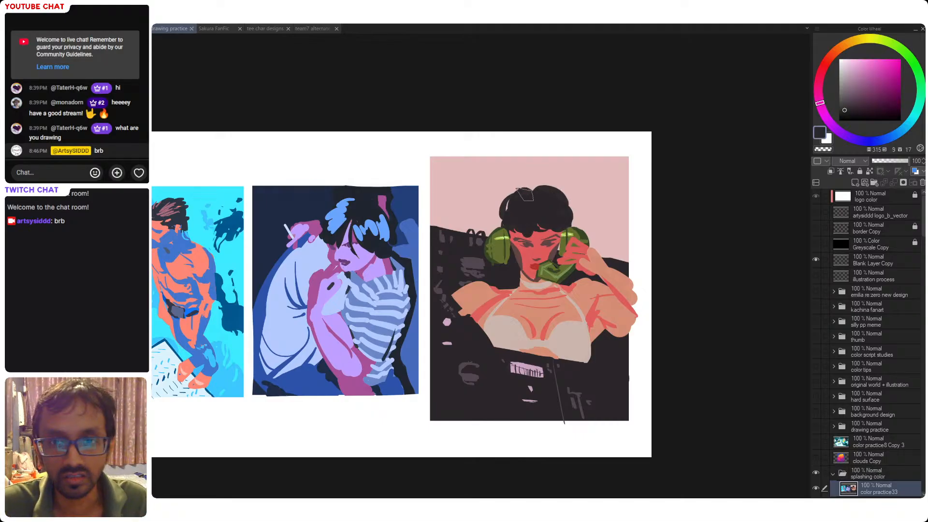
{"action": "left_click", "coordinate": [525, 193]}
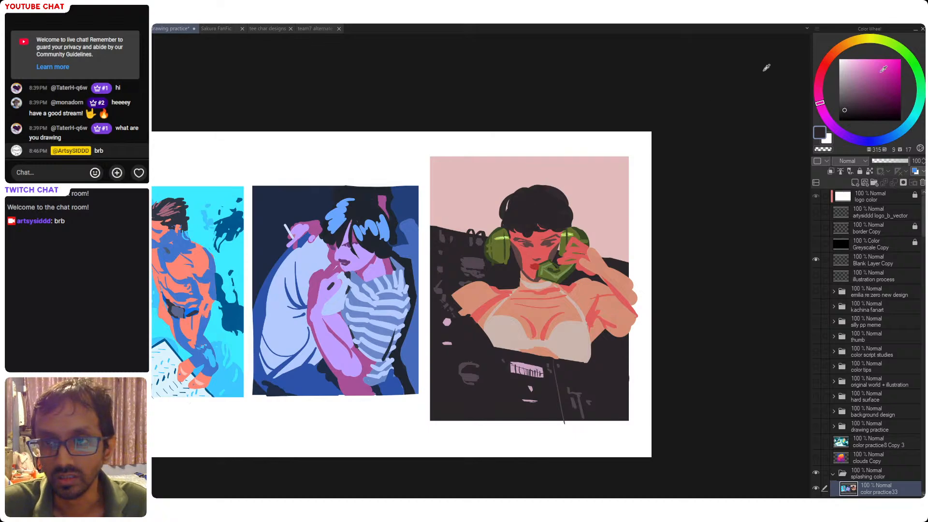
{"action": "left_click", "coordinate": [846, 102]}
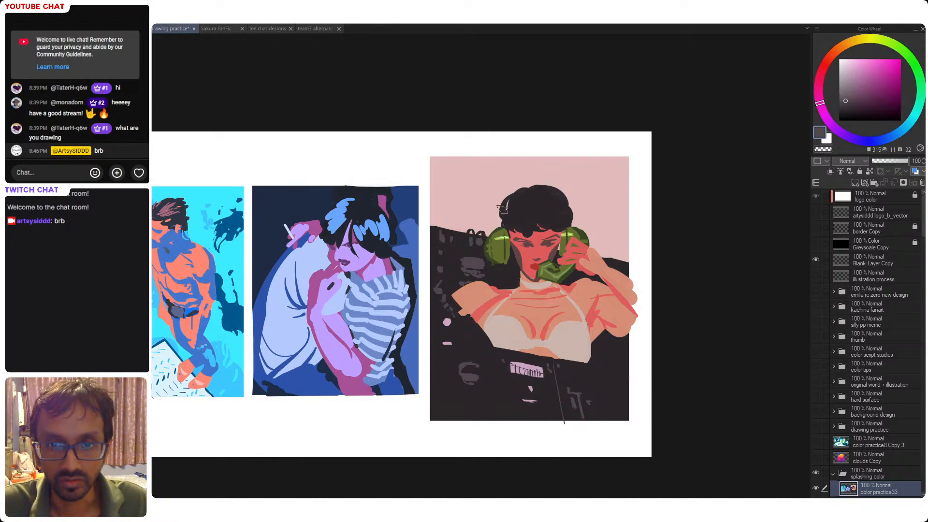
{"action": "mouse_move", "coordinate": [503, 223]}
{"action": "left_mouse_down"}
{"action": "mouse_move", "coordinate": [535, 183]}
{"action": "mouse_move", "coordinate": [565, 191]}
{"action": "left_mouse_up"}
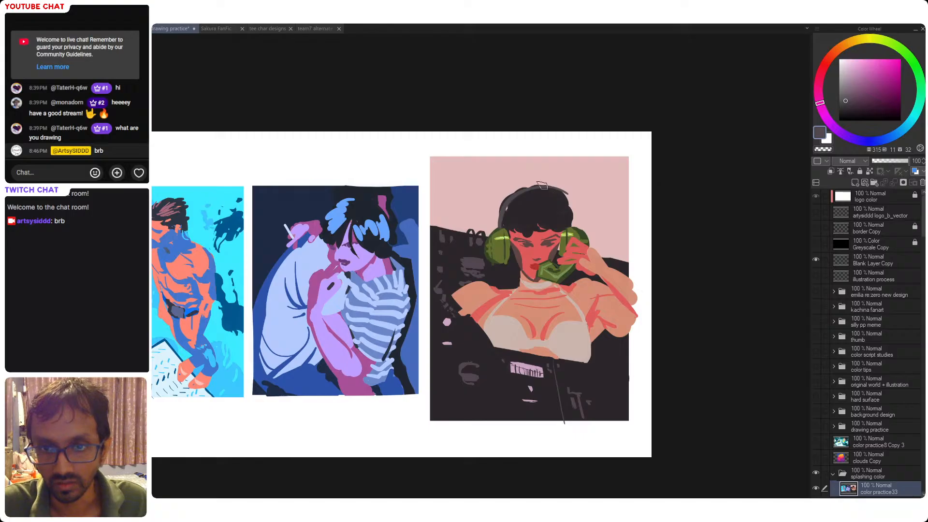
{"action": "left_click", "coordinate": [574, 185], "text": "alt"}
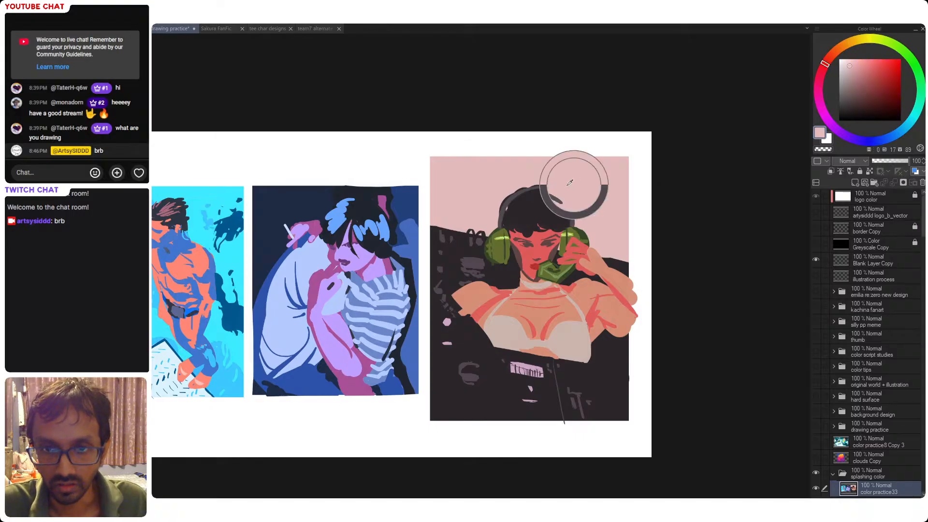
{"action": "left_click", "coordinate": [547, 203], "text": "alt"}
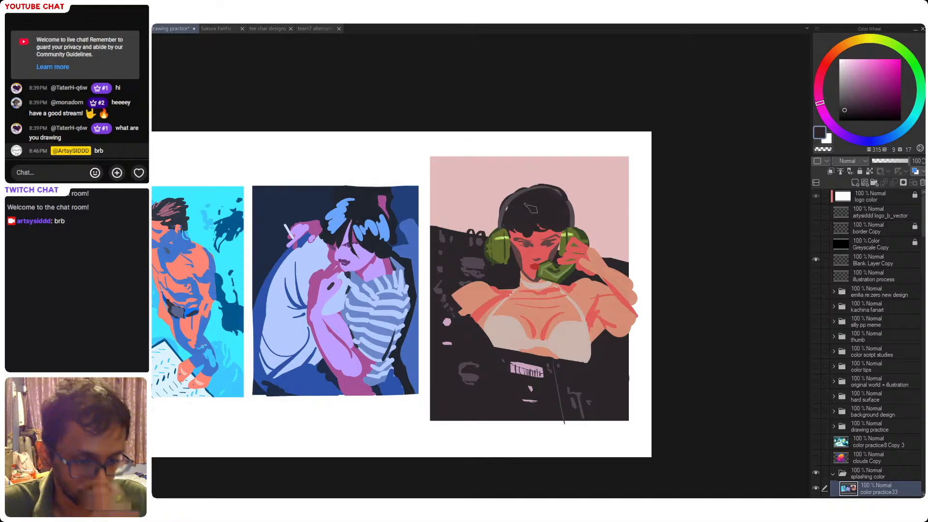
- Touch up the dark shapes behind the figure near the green earcups using sampled dark tones, and save the file
{"action": "left_click", "coordinate": [476, 249], "text": "alt"}
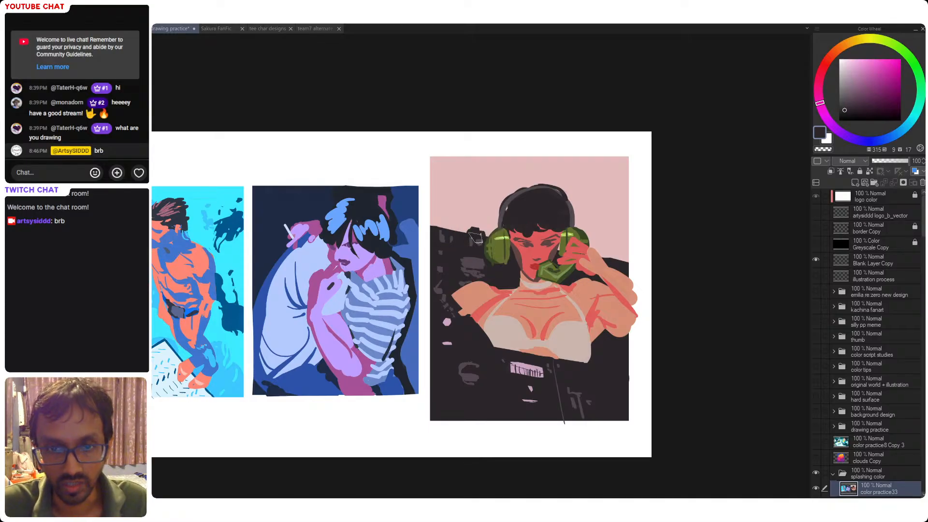
{"action": "left_click_drag", "start_coordinate": [619, 247], "coordinate": [615, 239]}
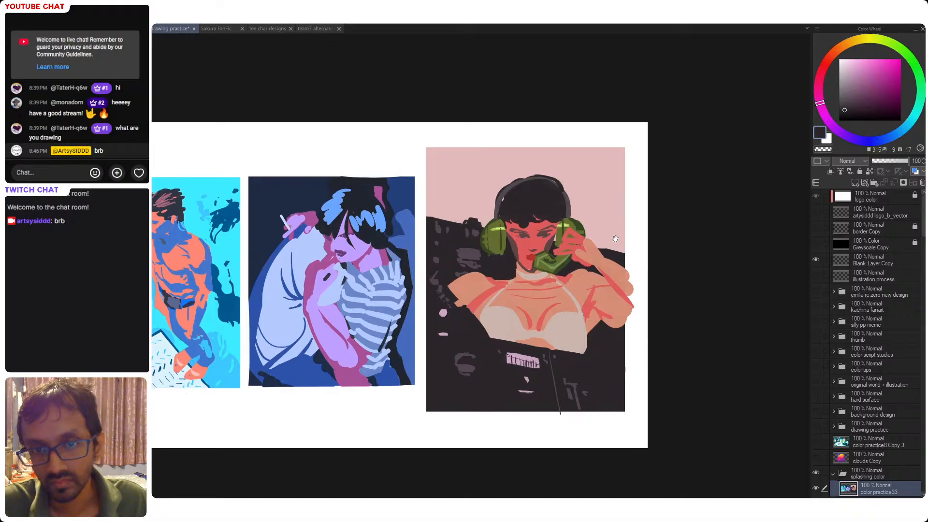
{"action": "left_click", "coordinate": [473, 224], "text": "alt"}
{"action": "key", "text": "ctrl+s"}
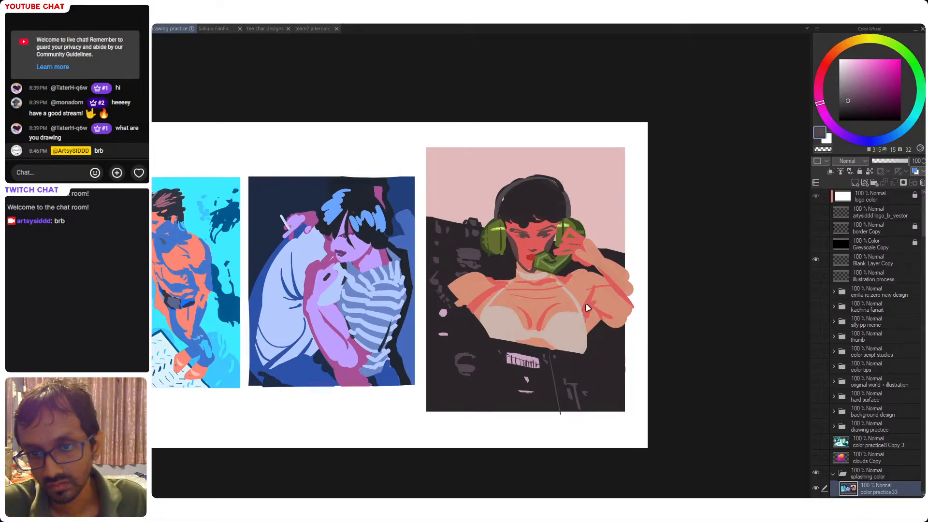
- Touch up the red areas around the figure's nose and cheek with the sampled face red, hue 0, saturation 59, value 87
{"action": "left_click_drag", "start_coordinate": [572, 281], "coordinate": [581, 278]}
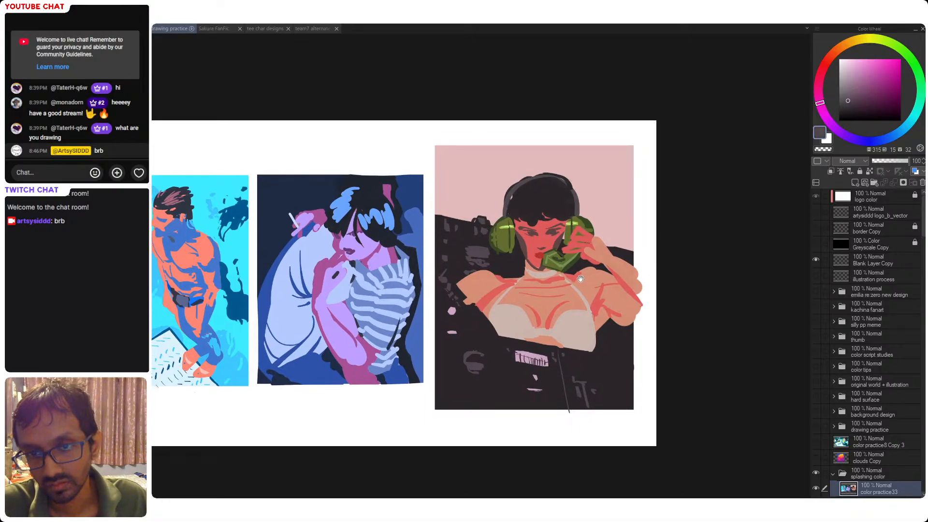
{"action": "left_click", "coordinate": [539, 239], "text": "alt"}
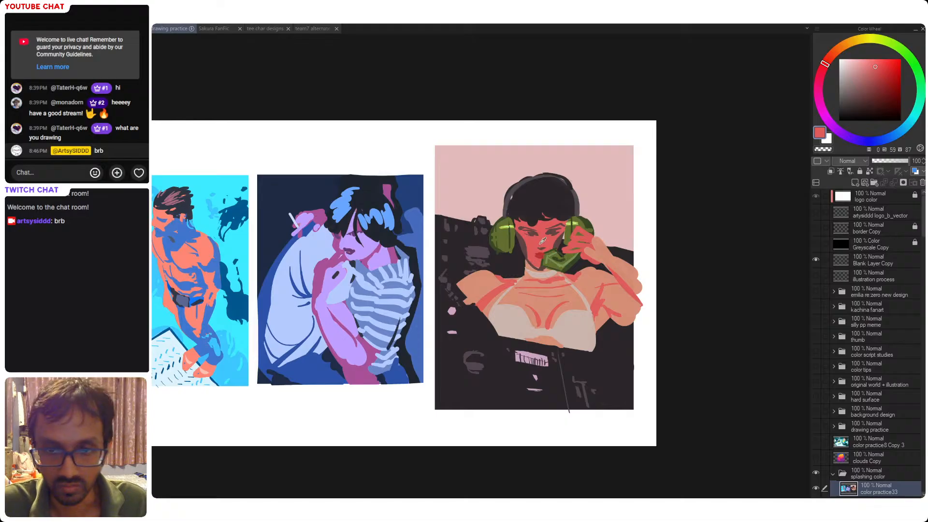
{"action": "left_click", "coordinate": [598, 298], "text": "alt"}
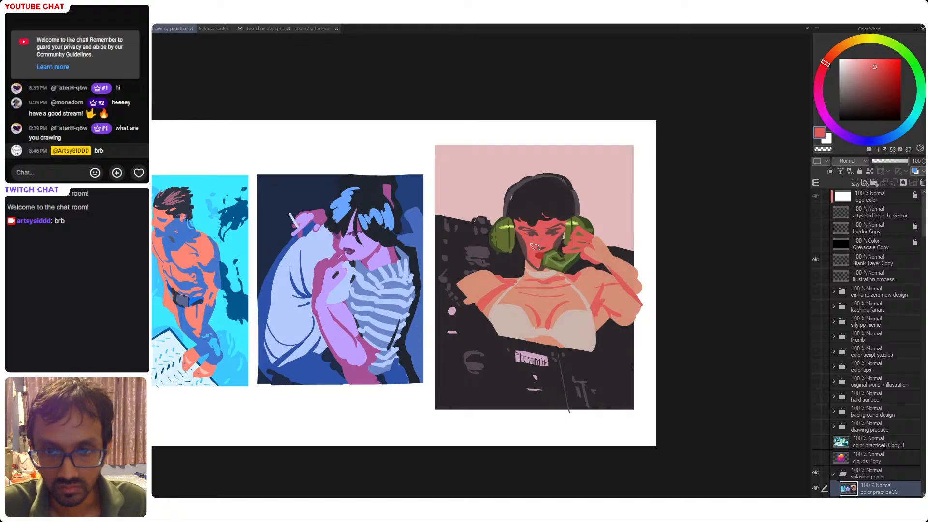
{"action": "left_click_drag", "start_coordinate": [534, 246], "coordinate": [536, 256]}
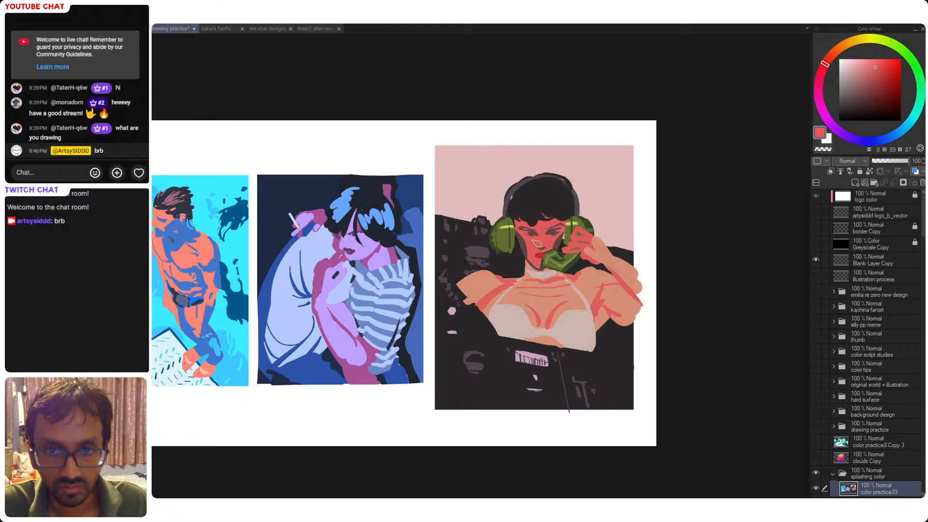
- Refine the nose and eye shadows in sampled dark brown, hue 0, saturation 30, value 38, touch up the hair, and save the file
{"action": "left_click", "coordinate": [534, 228], "text": "alt"}
{"action": "left_click_drag", "start_coordinate": [537, 233], "coordinate": [539, 250]}
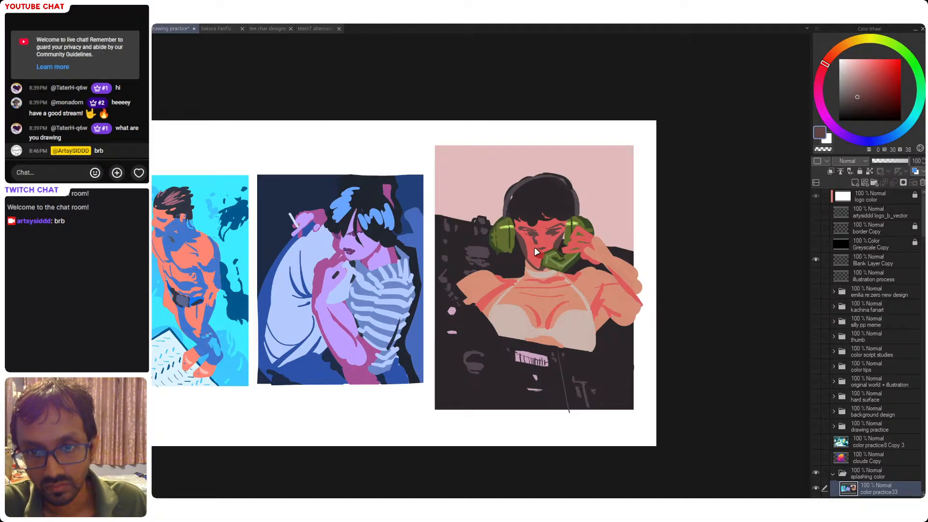
{"action": "left_click", "coordinate": [551, 215], "text": "alt"}
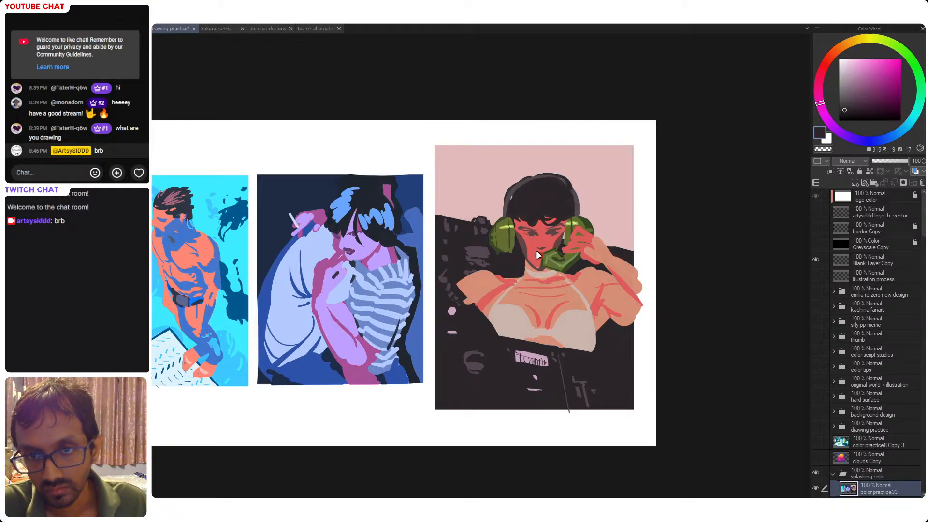
{"action": "left_click", "coordinate": [545, 234], "text": "alt"}
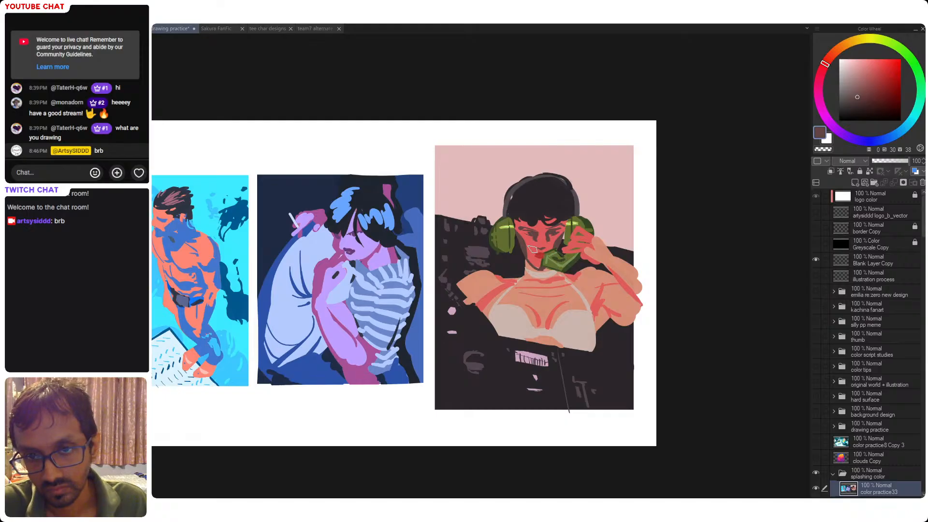
{"action": "left_click_drag", "start_coordinate": [555, 288], "coordinate": [536, 292]}
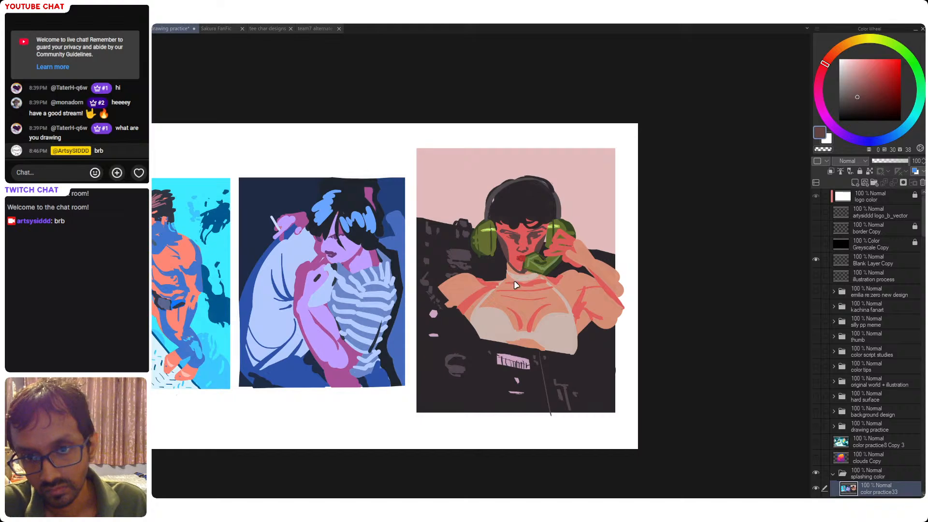
{"action": "key", "text": "ctrl+s"}
- Select the halter top including its neck straps, and pick a greyish pink shadow colour with hue 351, saturation 19, value 67
{"action": "left_click", "coordinate": [503, 319], "text": "alt"}
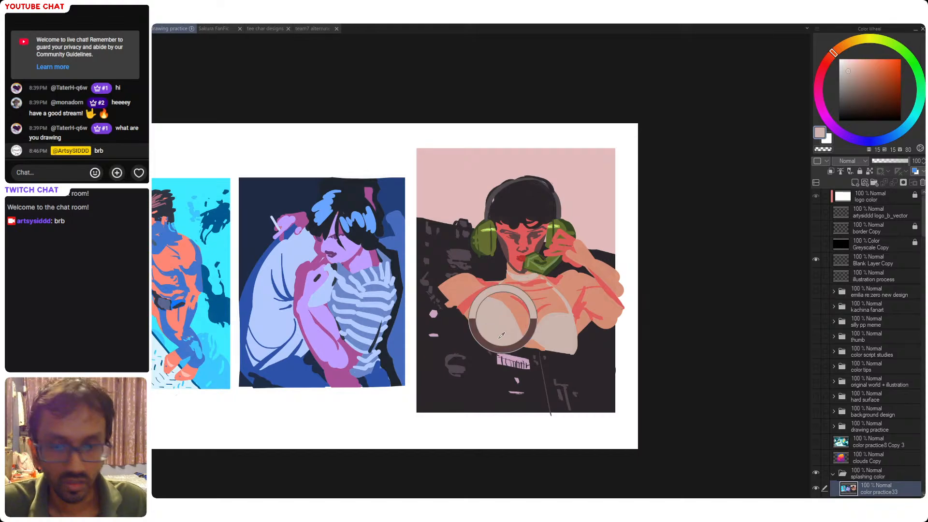
{"action": "key", "text": "w"}
{"action": "left_click", "coordinate": [498, 323]}
{"action": "left_click", "coordinate": [527, 277], "text": "shift"}
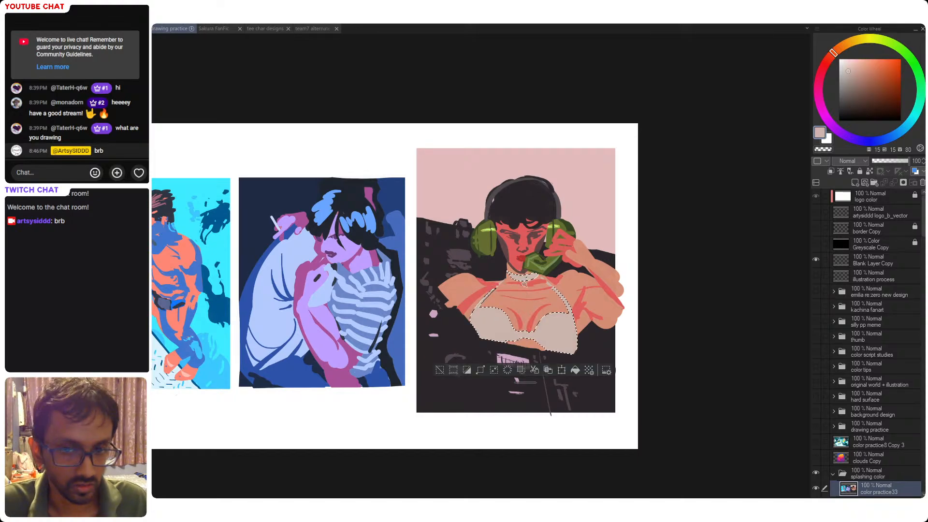
{"action": "left_click", "coordinate": [732, 79], "text": "alt"}
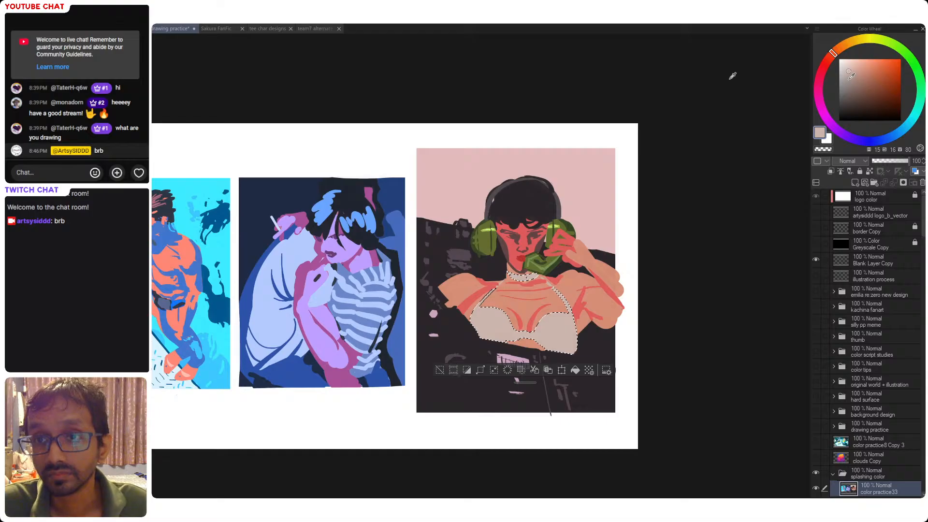
{"action": "left_click", "coordinate": [731, 77], "text": "alt"}
{"action": "left_click", "coordinate": [732, 77], "text": "alt"}
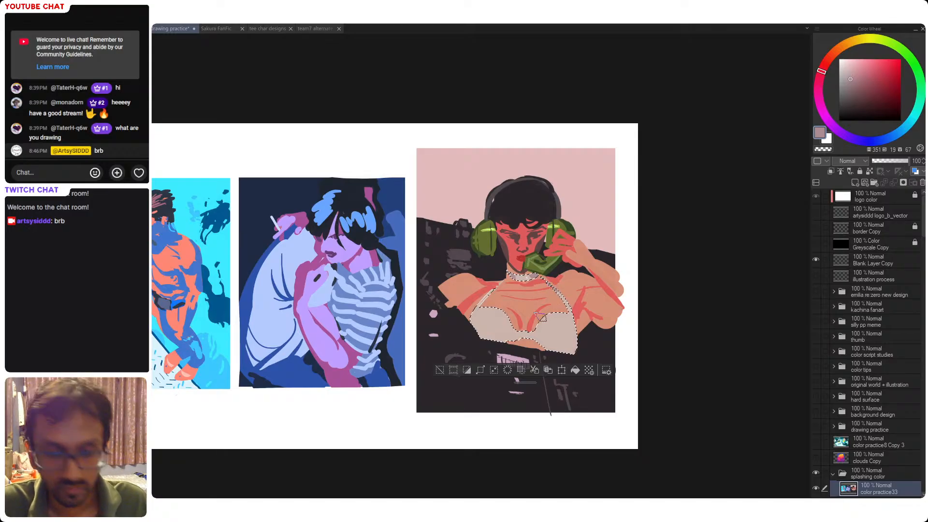
- Paint greyish pink shadows on both cups of the halter top, refine their edges with sampled top colours, deselect, and save the file
{"action": "left_click", "coordinate": [560, 290], "text": "alt"}
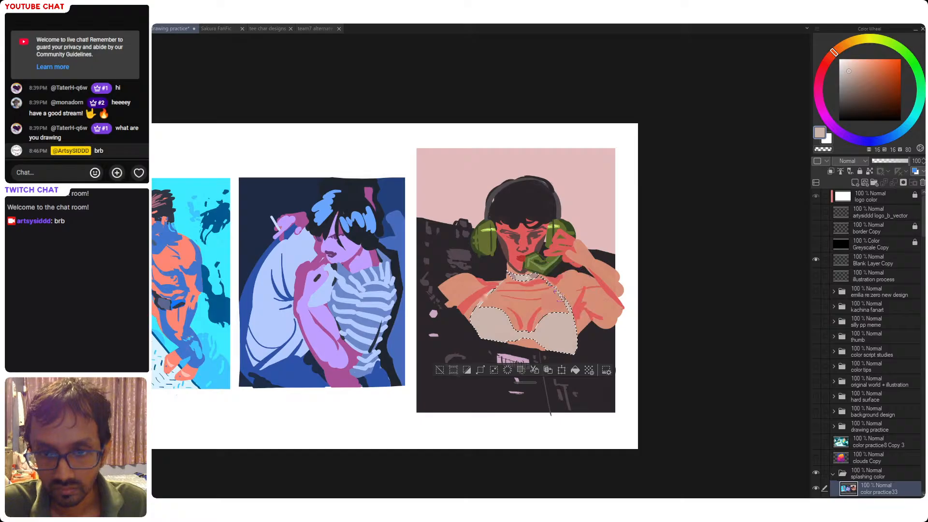
{"action": "left_click", "coordinate": [517, 284], "text": "alt"}
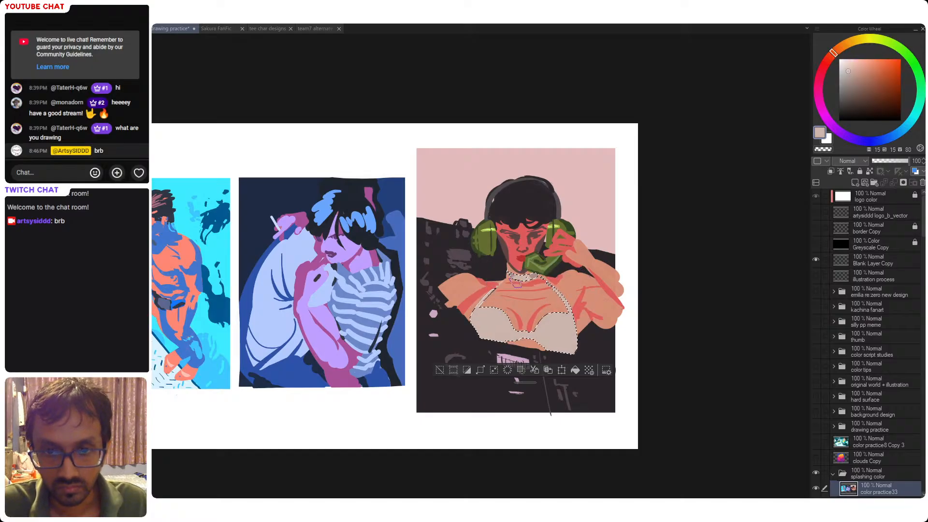
{"action": "left_click", "coordinate": [524, 290], "text": "alt"}
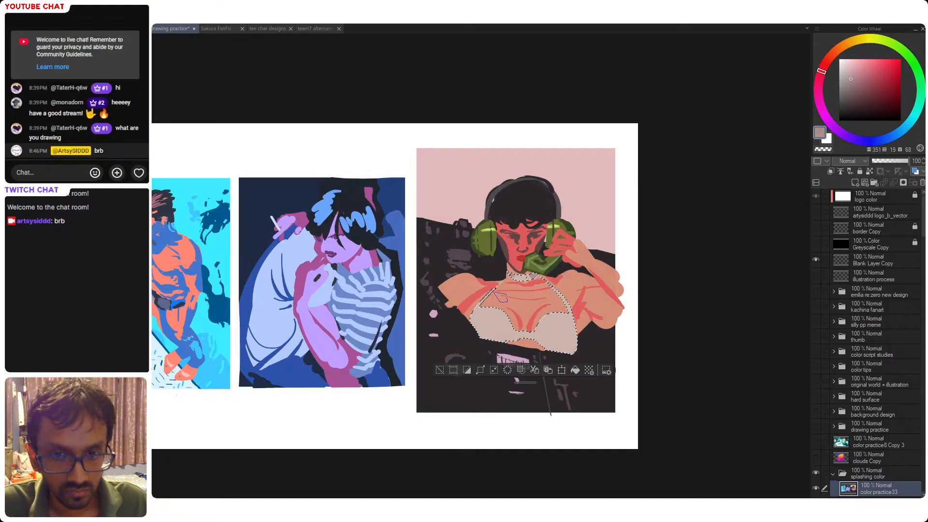
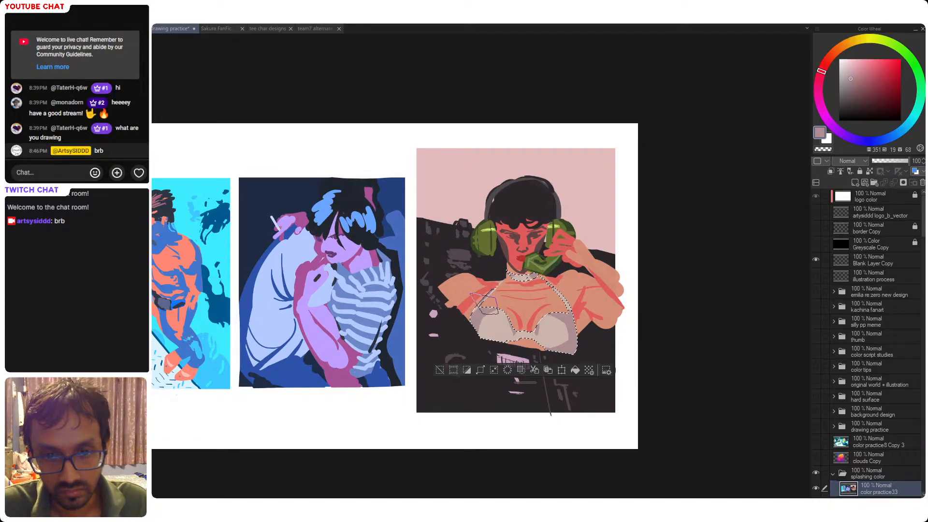
{"action": "left_click", "coordinate": [487, 317], "text": "alt"}
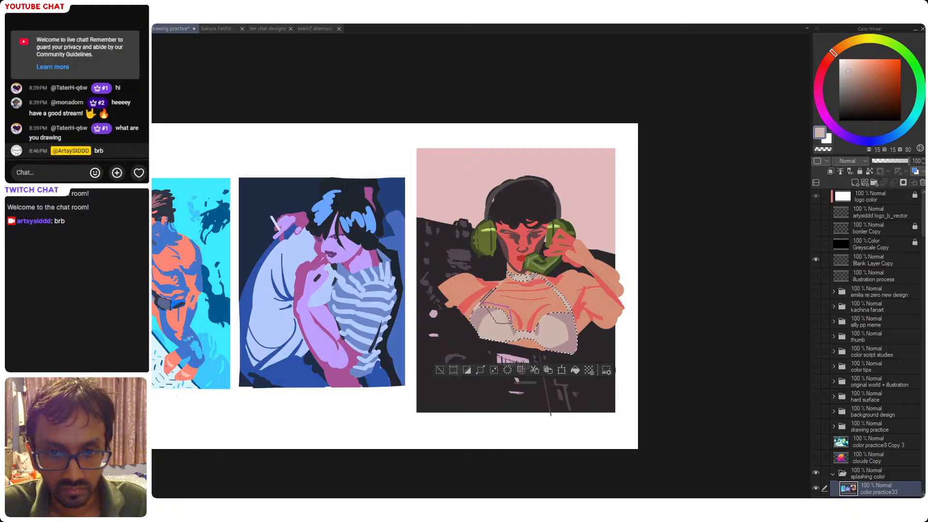
{"action": "left_click", "coordinate": [479, 341], "text": "alt"}
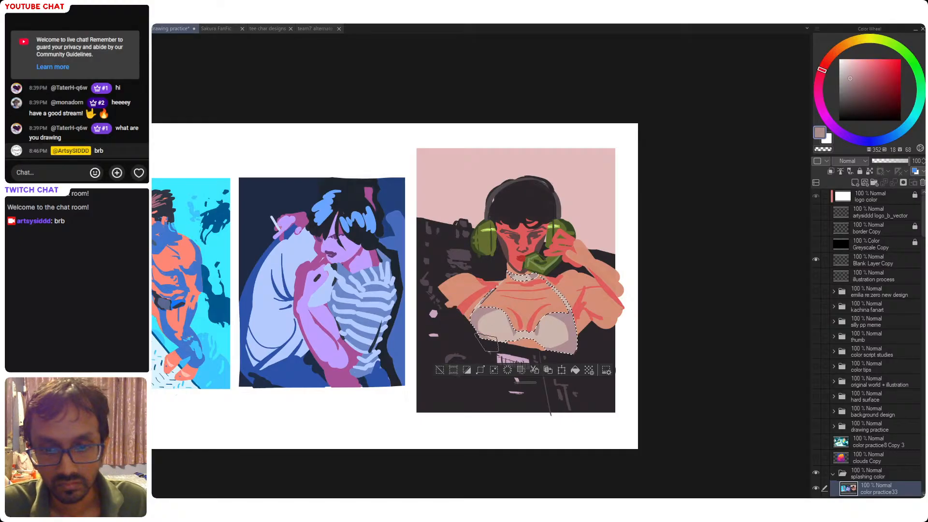
{"action": "key", "text": "ctrl+d"}
{"action": "left_click_drag", "start_coordinate": [484, 347], "coordinate": [520, 346]}
{"action": "key", "text": "ctrl+s"}
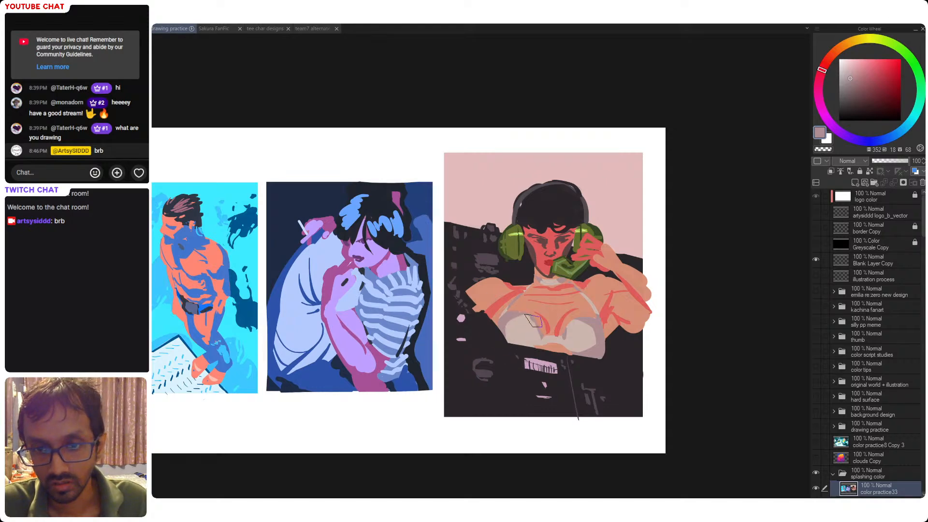
- Select the dark eye shadow shapes, paint accents with the sampled lip red, hue 1, saturation 74, value 71, and deselect
{"action": "scroll", "coordinate": [581, 305], "scroll_direction": "down", "scroll_amount": 2}
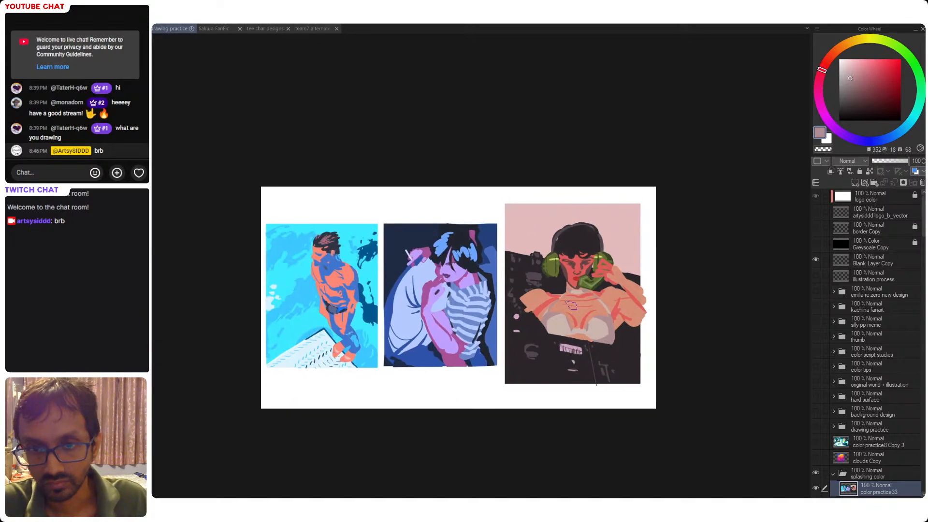
{"action": "scroll", "coordinate": [573, 285], "scroll_direction": "up", "scroll_amount": 1}
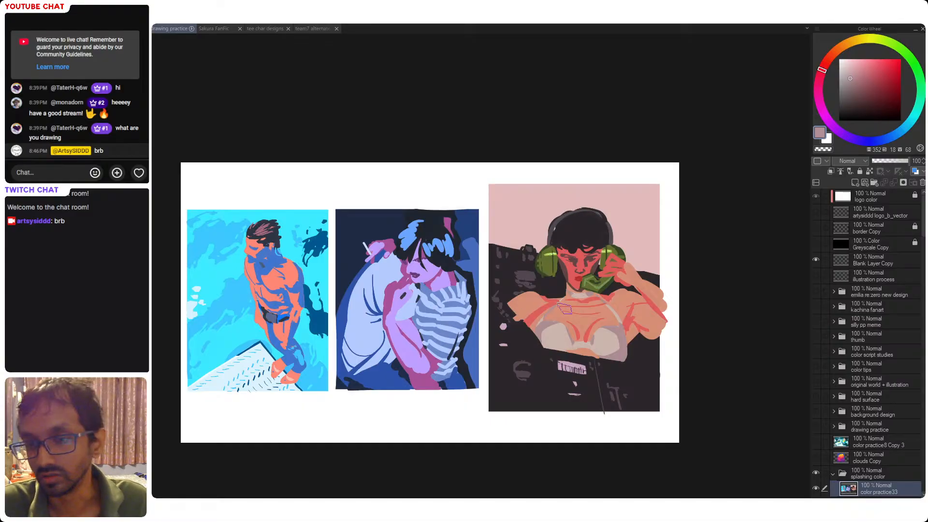
{"action": "left_click_drag", "start_coordinate": [580, 324], "coordinate": [586, 305]}
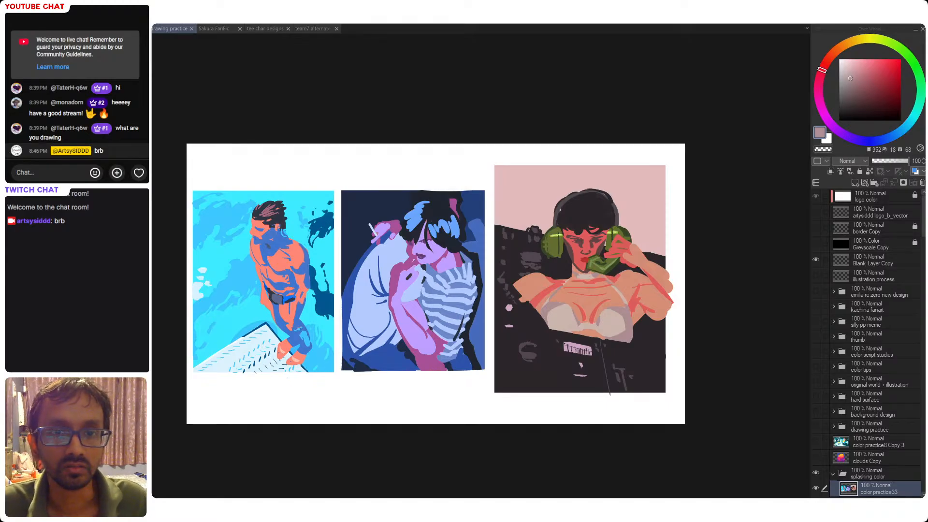
{"action": "left_click", "coordinate": [583, 260], "text": "alt"}
{"action": "scroll", "coordinate": [586, 260], "scroll_direction": "up", "scroll_amount": 2}
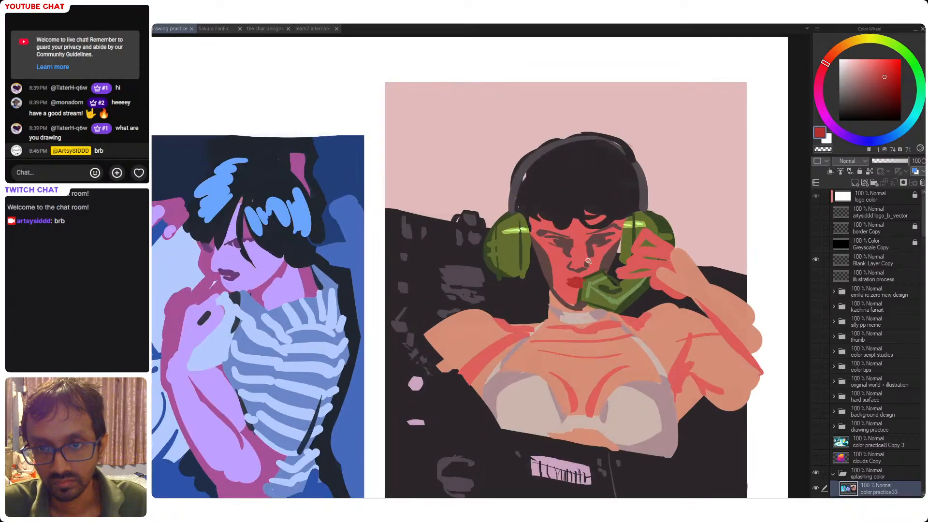
{"action": "left_click", "coordinate": [568, 248]}
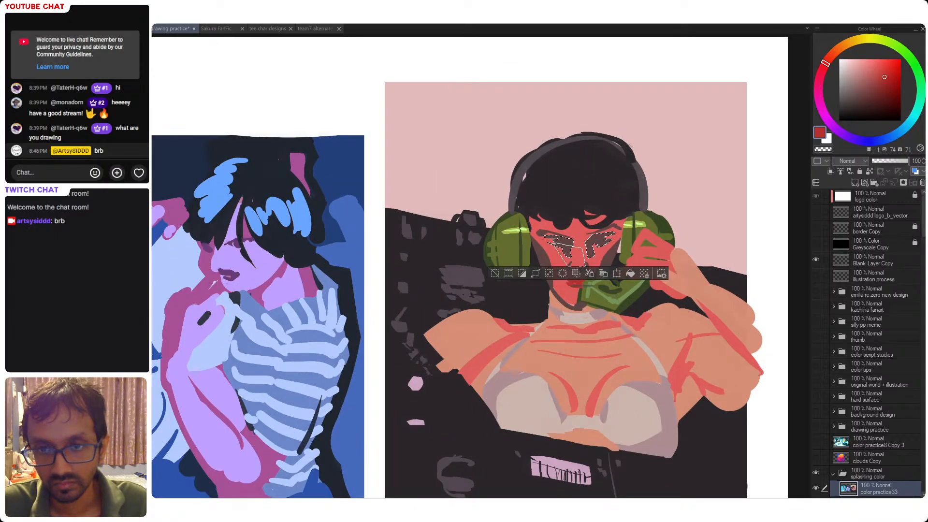
{"action": "mouse_move", "coordinate": [567, 235]}
{"action": "left_mouse_down"}
{"action": "mouse_move", "coordinate": [602, 255]}
{"action": "mouse_move", "coordinate": [574, 257]}
{"action": "mouse_move", "coordinate": [600, 258]}
{"action": "mouse_move", "coordinate": [587, 260]}
{"action": "mouse_move", "coordinate": [576, 244]}
{"action": "left_mouse_up"}
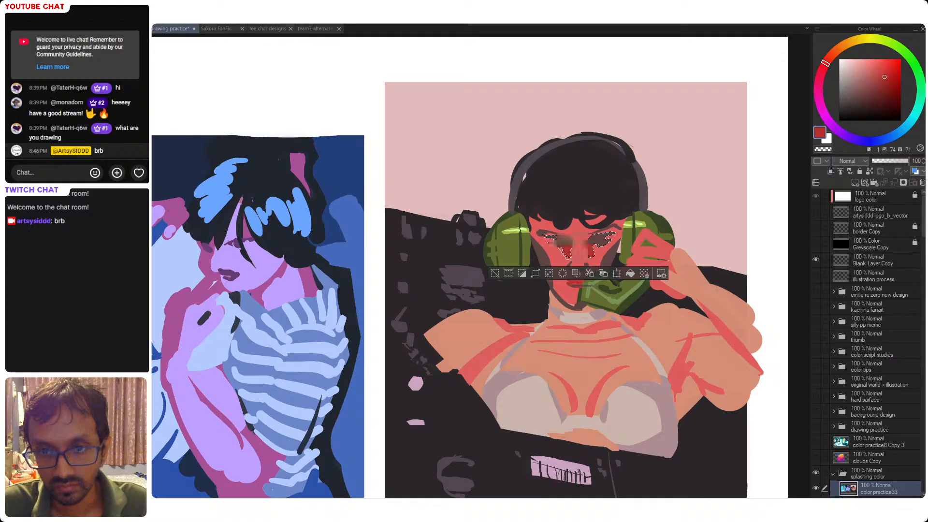
{"action": "key", "text": "ctrl+d"}
{"action": "scroll", "coordinate": [570, 261], "scroll_direction": "down", "scroll_amount": 5}
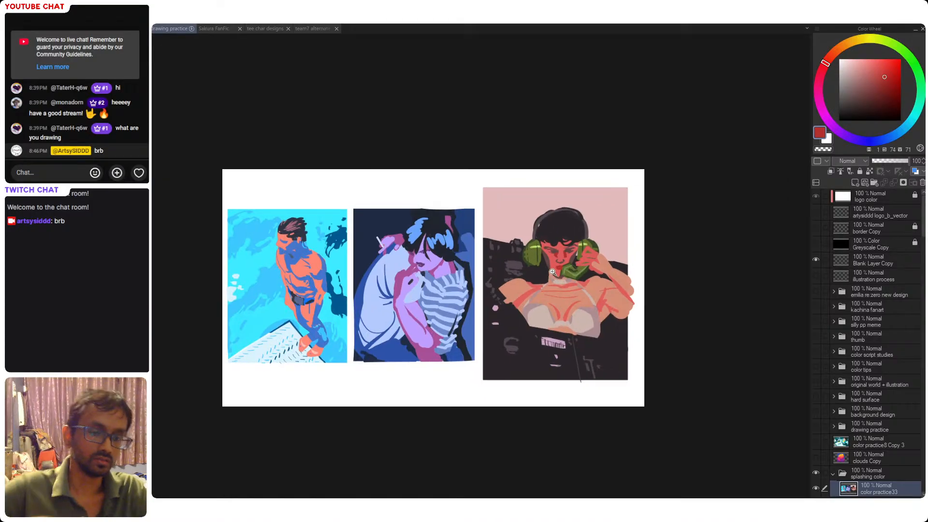
- Refine the face shading around the eyes and cheeks with the lip red, save the file, and check the values in greyscale
{"action": "left_click", "coordinate": [586, 228]}
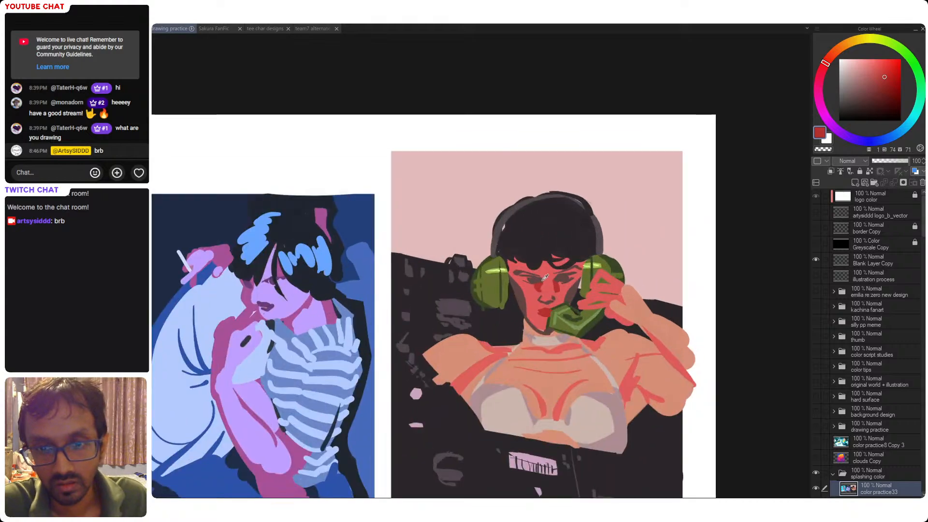
{"action": "mouse_move", "coordinate": [532, 288]}
{"action": "left_mouse_down"}
{"action": "mouse_move", "coordinate": [513, 283]}
{"action": "mouse_move", "coordinate": [534, 296]}
{"action": "left_mouse_up"}
{"action": "mouse_move", "coordinate": [516, 285]}
{"action": "left_mouse_down"}
{"action": "mouse_move", "coordinate": [536, 293]}
{"action": "mouse_move", "coordinate": [522, 310]}
{"action": "left_mouse_up"}
{"action": "mouse_move", "coordinate": [558, 295]}
{"action": "left_mouse_down"}
{"action": "mouse_move", "coordinate": [584, 274]}
{"action": "mouse_move", "coordinate": [557, 301]}
{"action": "mouse_move", "coordinate": [578, 285]}
{"action": "left_mouse_up"}
{"action": "key", "text": "ctrl+minus"}
{"action": "key", "text": "ctrl+minus"}
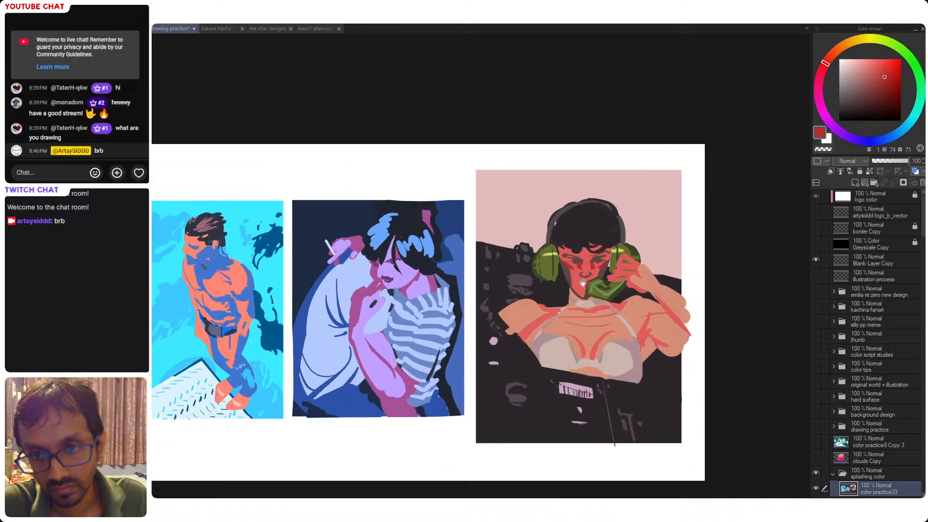
{"action": "key", "text": "ctrl+s"}
{"action": "left_click", "coordinate": [817, 245]}
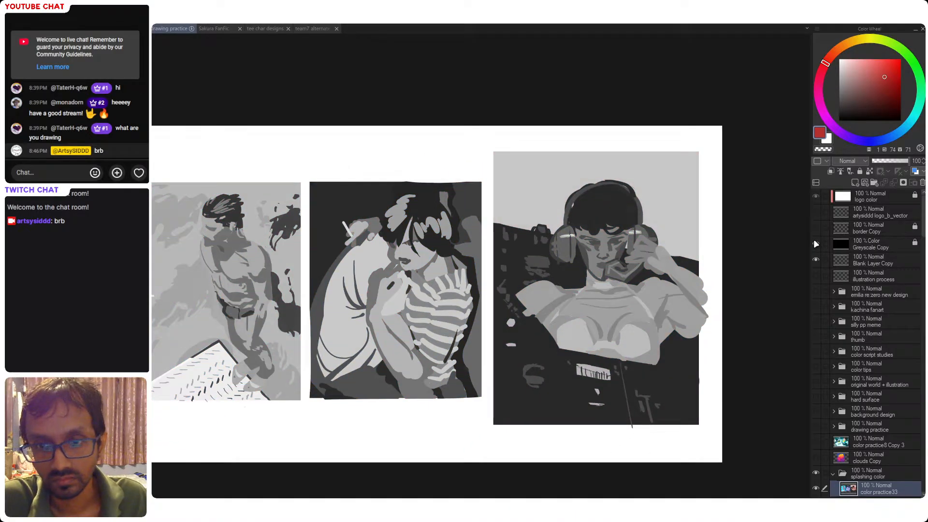
{"action": "left_click", "coordinate": [817, 244]}
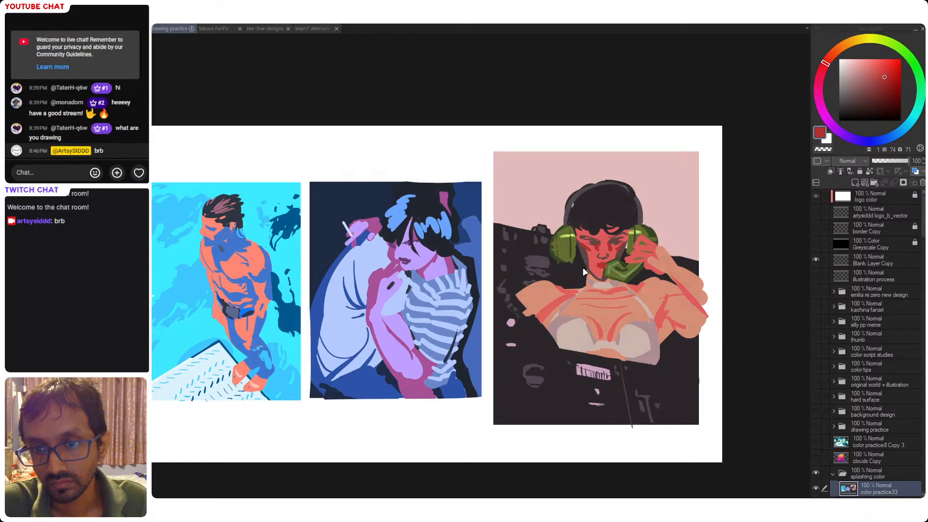
- Adjust the face shadow with sampled brownish red, hue 0, saturation 34, value 50, check it in greyscale, and save the file
{"action": "left_click", "coordinate": [590, 252]}
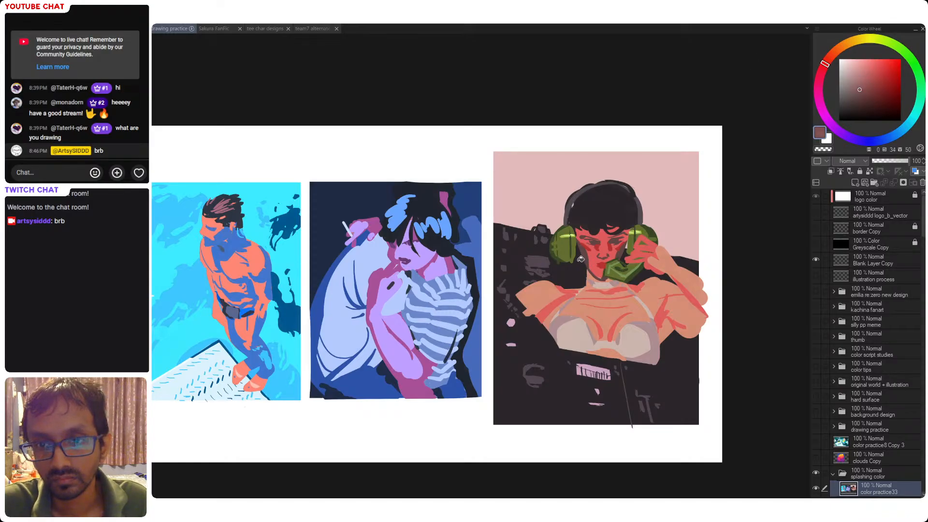
{"action": "left_click_drag", "start_coordinate": [613, 259], "coordinate": [621, 256]}
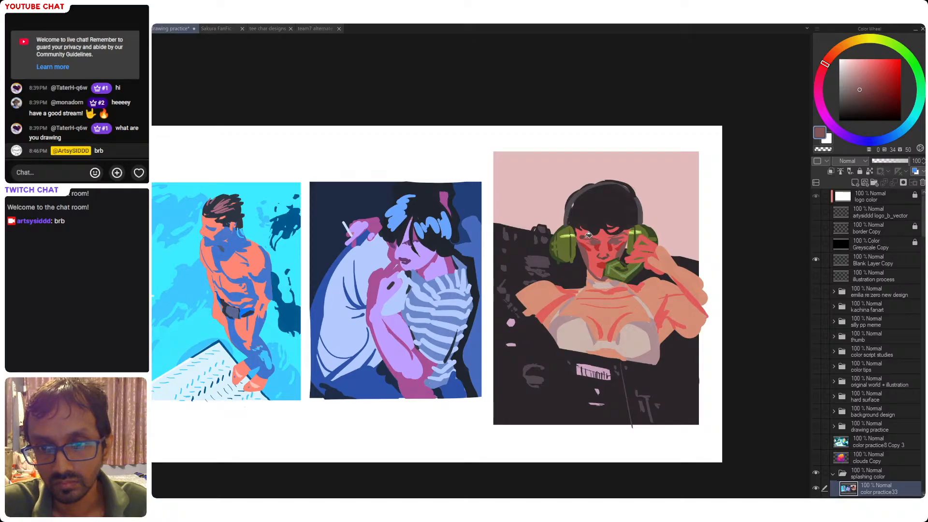
{"action": "key", "text": "ctrl+s"}
{"action": "left_click", "coordinate": [817, 244]}
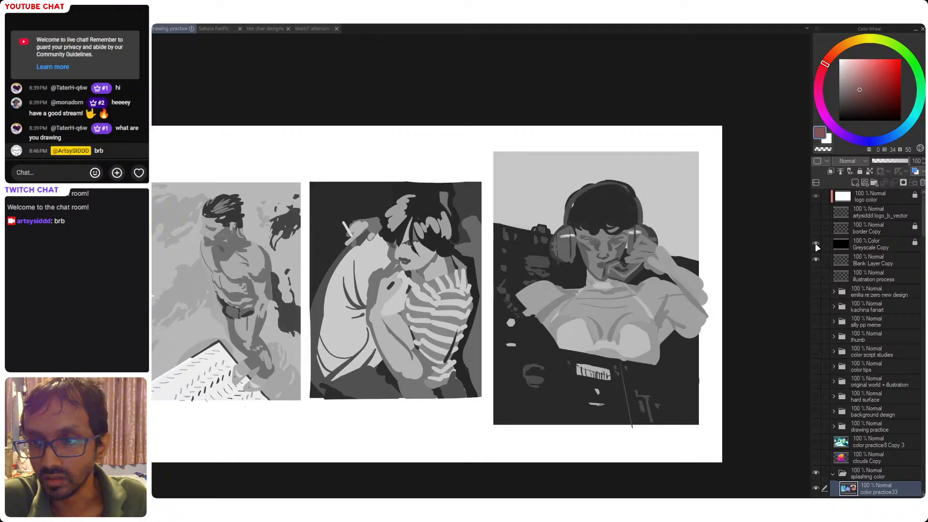
{"action": "left_click", "coordinate": [816, 244]}
{"action": "scroll", "coordinate": [576, 254], "scroll_direction": "right", "scroll_amount": 3}
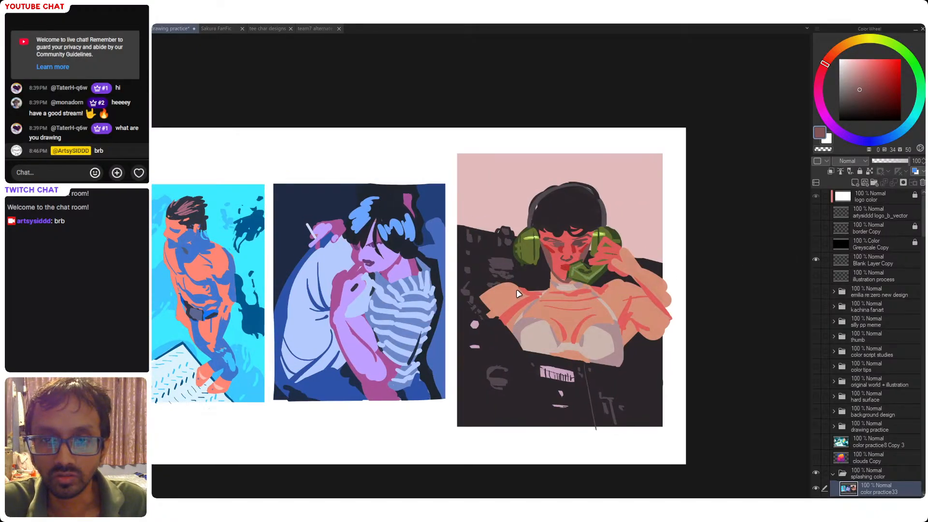
{"action": "key", "text": "ctrl+s"}
- Undo the last two edits, save, and touch up the lower cheek with sampled face red, hue 0, saturation 59, value 87
{"action": "scroll", "coordinate": [584, 275], "scroll_direction": "down", "scroll_amount": 1}
{"action": "left_click_drag", "start_coordinate": [584, 275], "coordinate": [596, 280]}
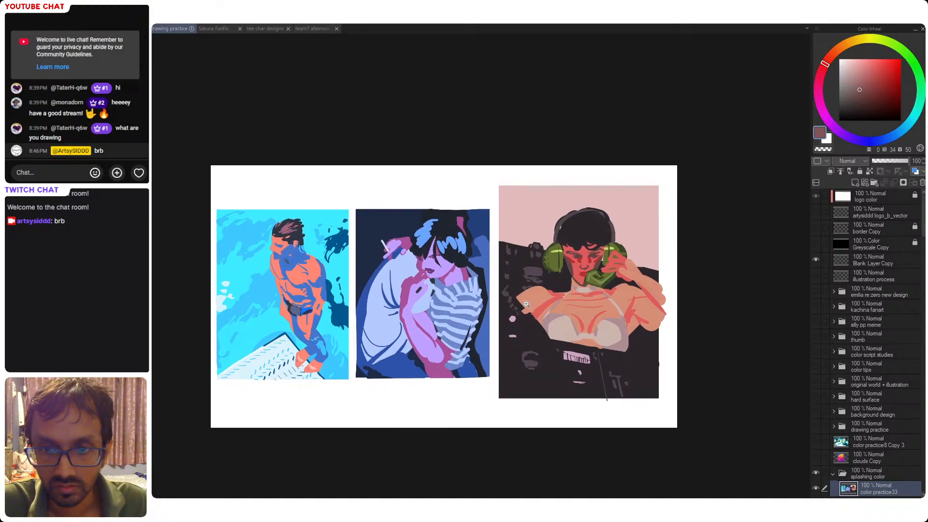
{"action": "key", "text": "ctrl+z"}
{"action": "key", "text": "ctrl+z"}
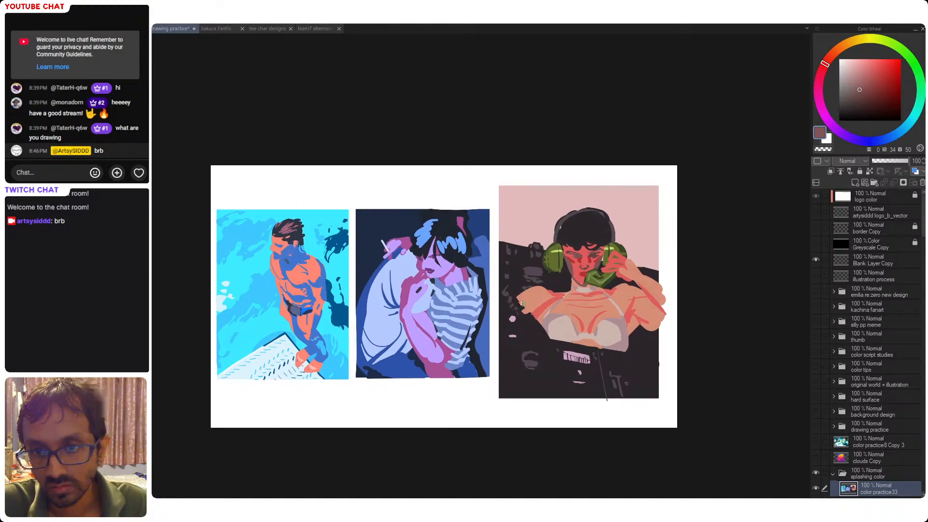
{"action": "key", "text": "ctrl+s"}
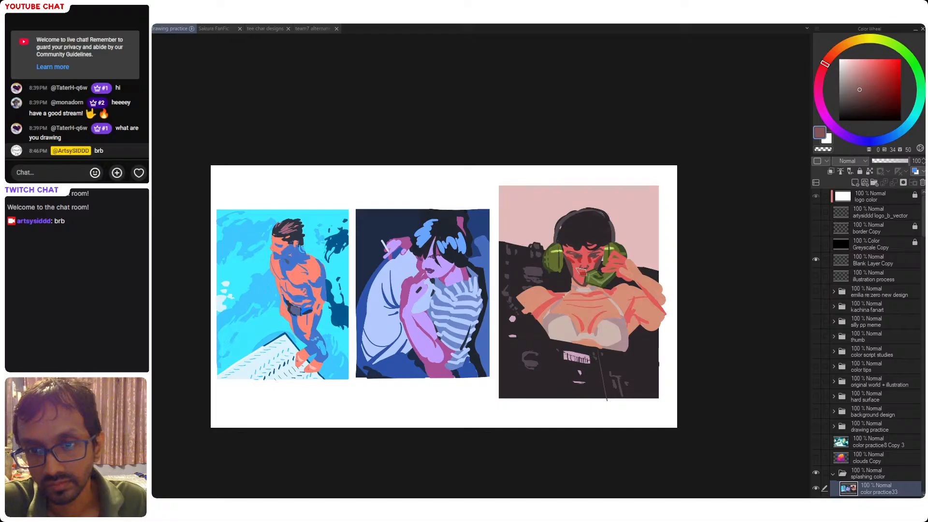
{"action": "left_click", "coordinate": [580, 264], "text": "alt"}
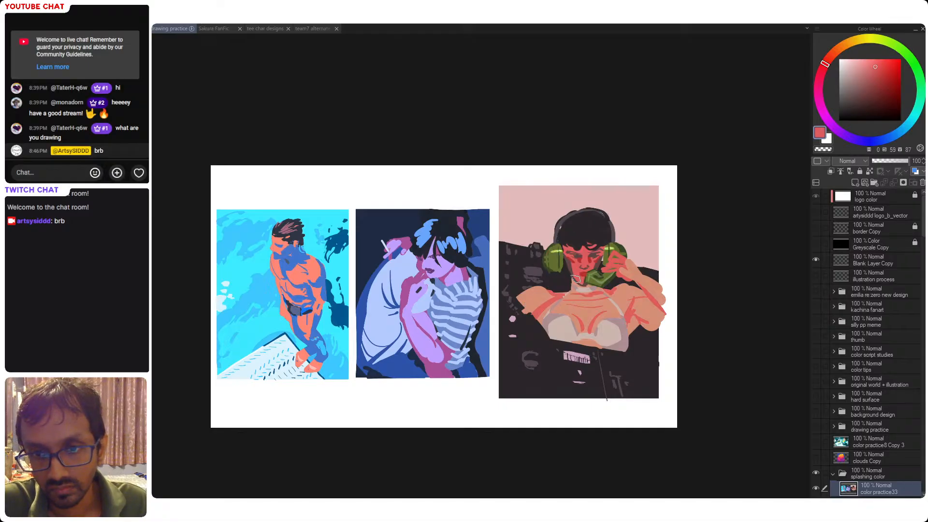
{"action": "left_click_drag", "start_coordinate": [591, 267], "coordinate": [574, 274]}
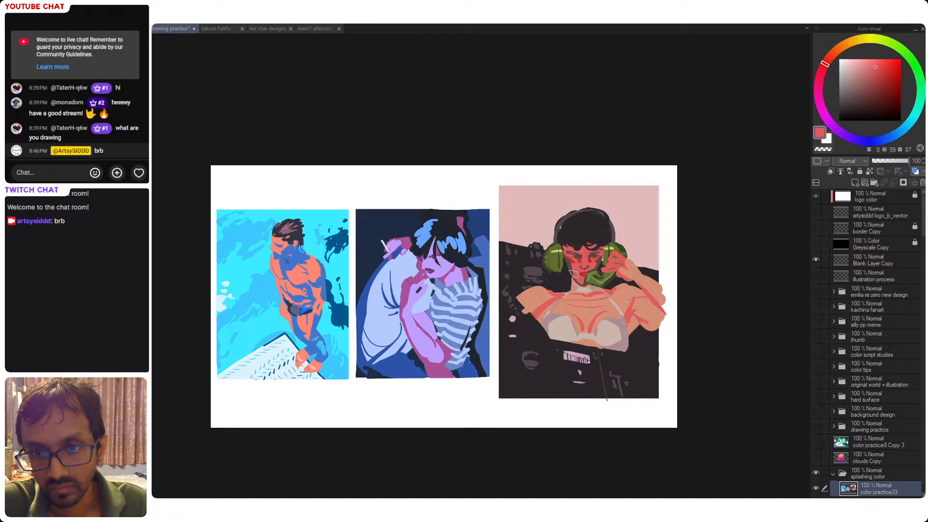
- Recolour the shadow along the side of the face with muted pink, hue 339, saturation 44, value 47, and save the file
{"action": "left_click", "coordinate": [574, 261], "text": "alt"}
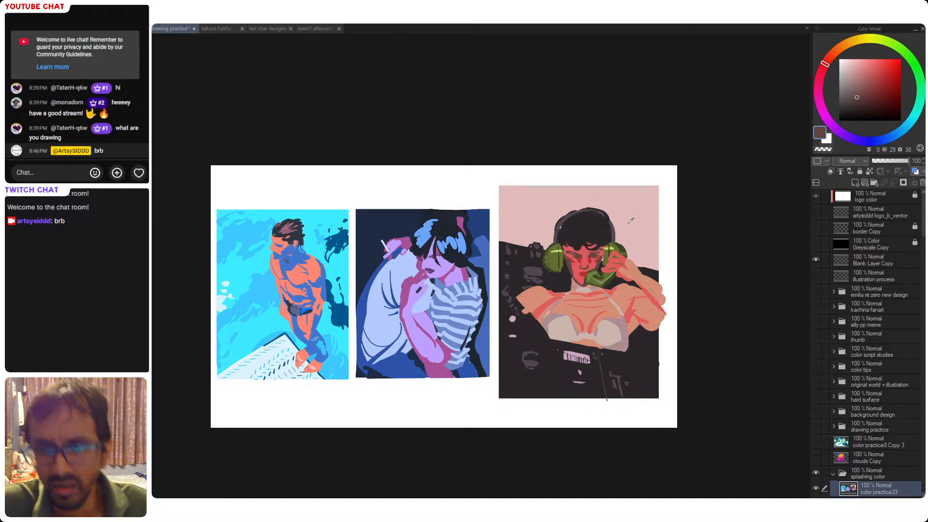
{"action": "left_click", "coordinate": [863, 87]}
{"action": "left_click", "coordinate": [820, 83]}
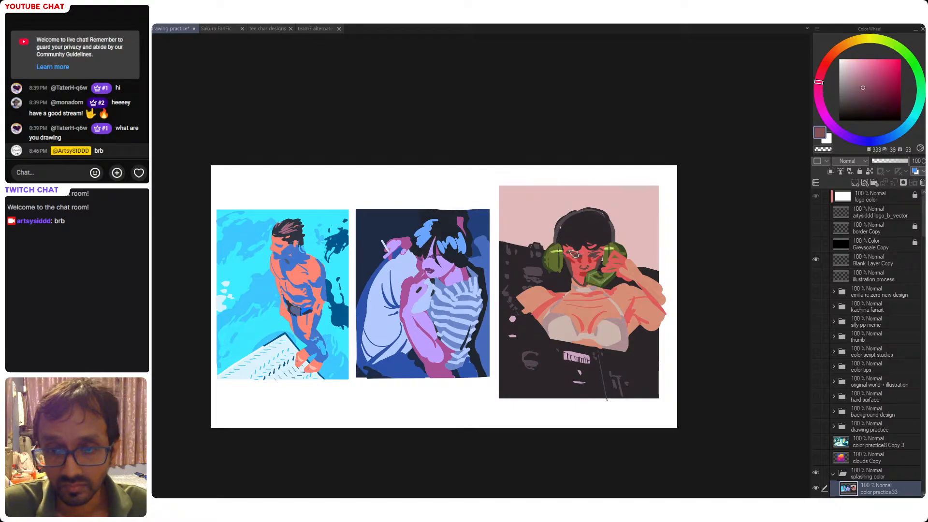
{"action": "left_click", "coordinate": [574, 268]}
{"action": "key", "text": "ctrl+z"}
{"action": "left_click", "coordinate": [569, 265]}
{"action": "key", "text": "ctrl+z"}
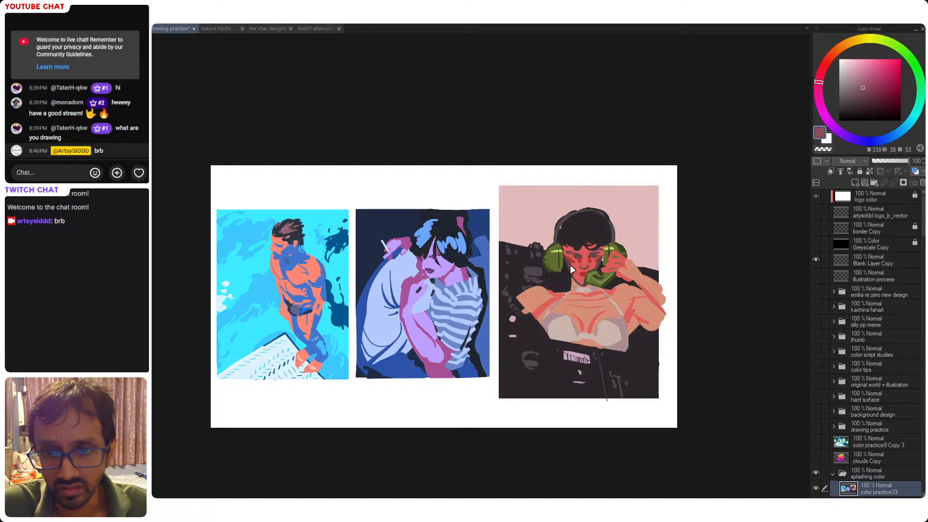
{"action": "left_click", "coordinate": [572, 268]}
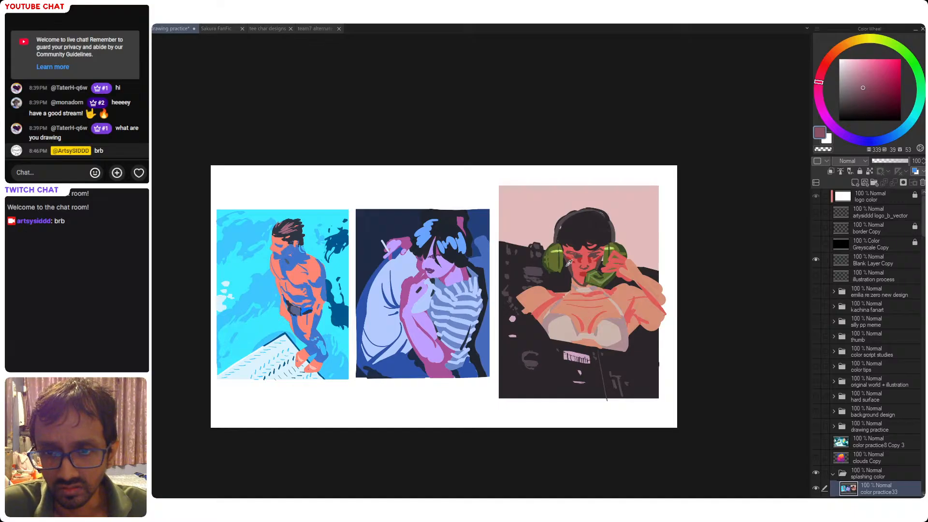
{"action": "left_click", "coordinate": [866, 91]}
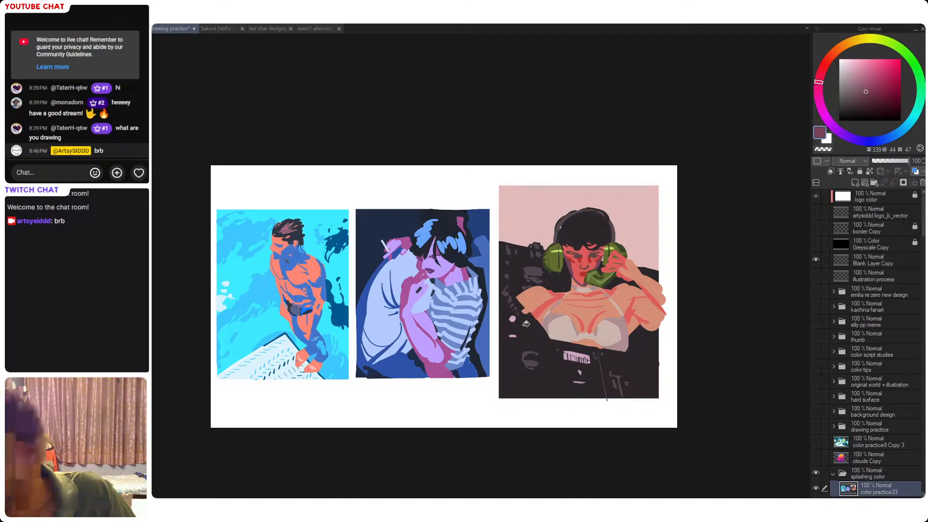
{"action": "key", "text": "ctrl+s"}
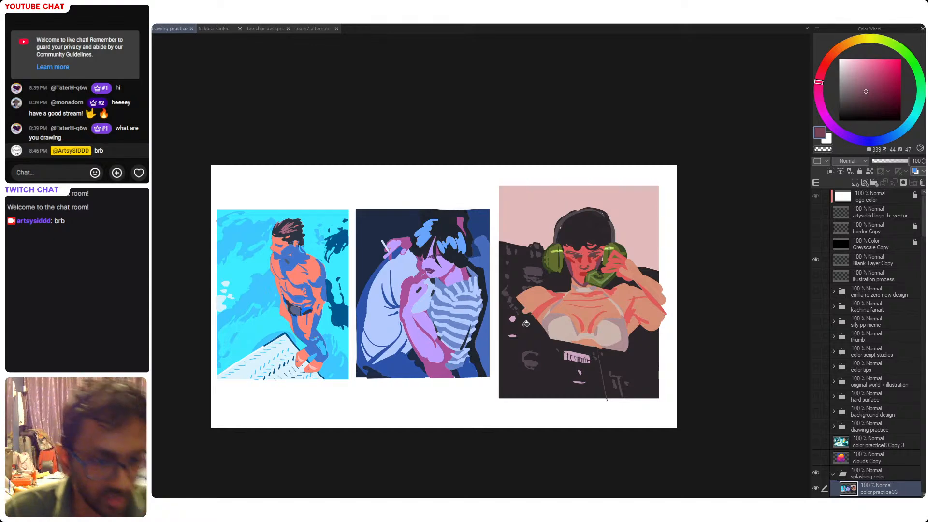
- Paint soft highlights in the dark hair with greyish purple, hue 315, saturation 27, value 34, and save the file
{"action": "left_click_drag", "start_coordinate": [523, 327], "coordinate": [453, 336]}
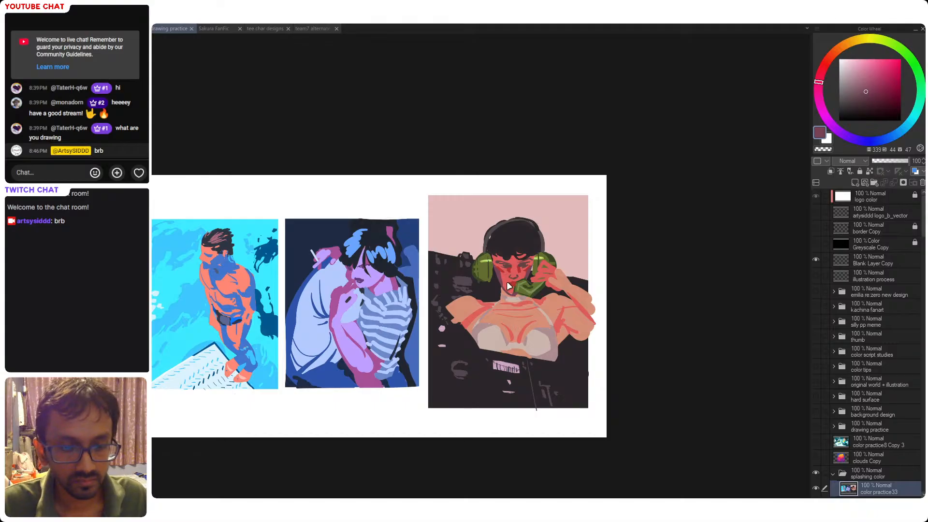
{"action": "scroll", "coordinate": [509, 286], "scroll_direction": "up", "scroll_amount": 2}
{"action": "left_click", "coordinate": [547, 228], "text": "alt"}
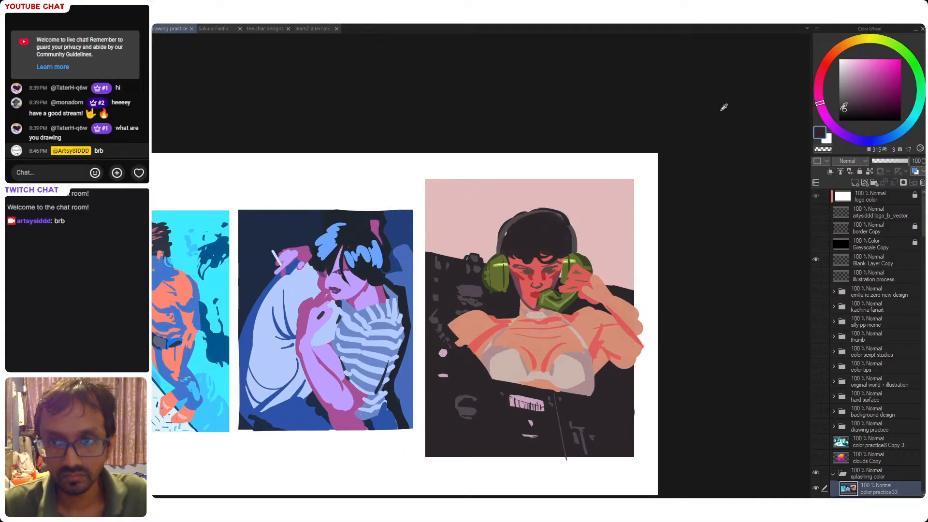
{"action": "left_click", "coordinate": [540, 229]}
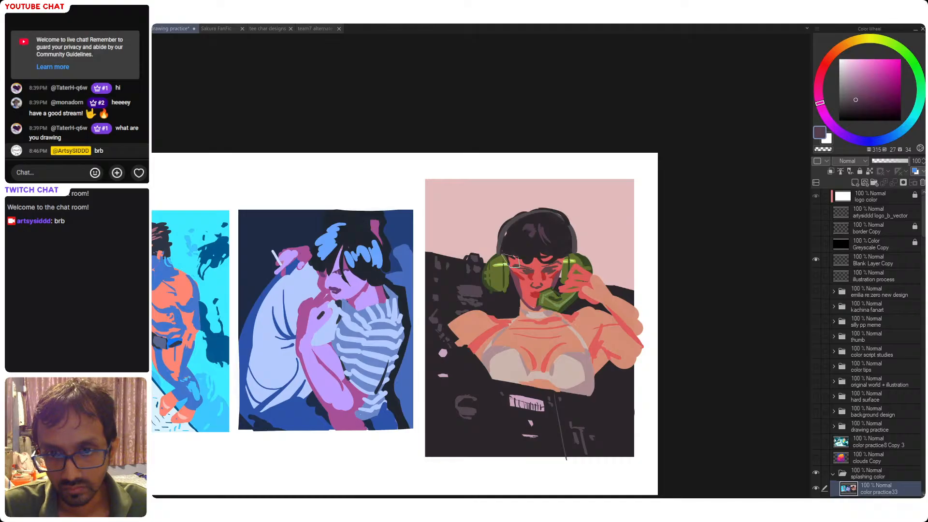
{"action": "left_click_drag", "start_coordinate": [553, 256], "coordinate": [563, 296]}
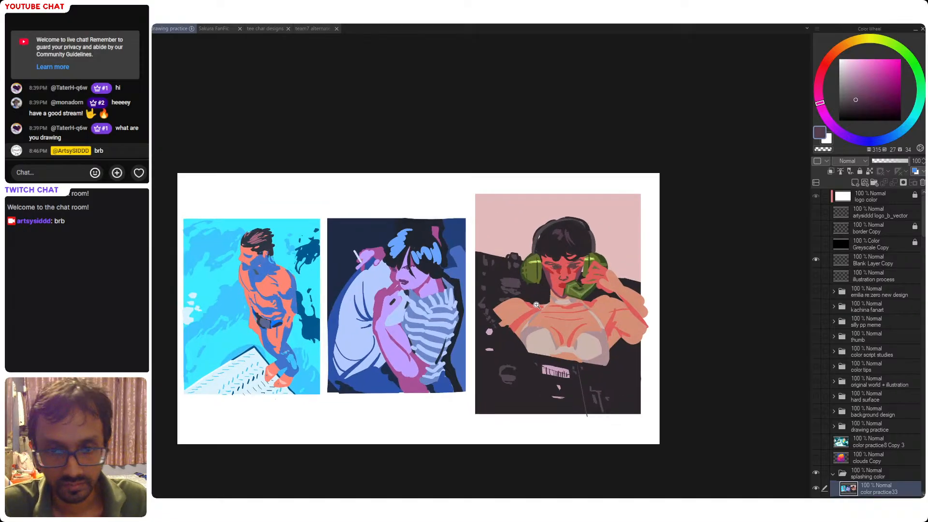
{"action": "key", "text": "ctrl+s"}
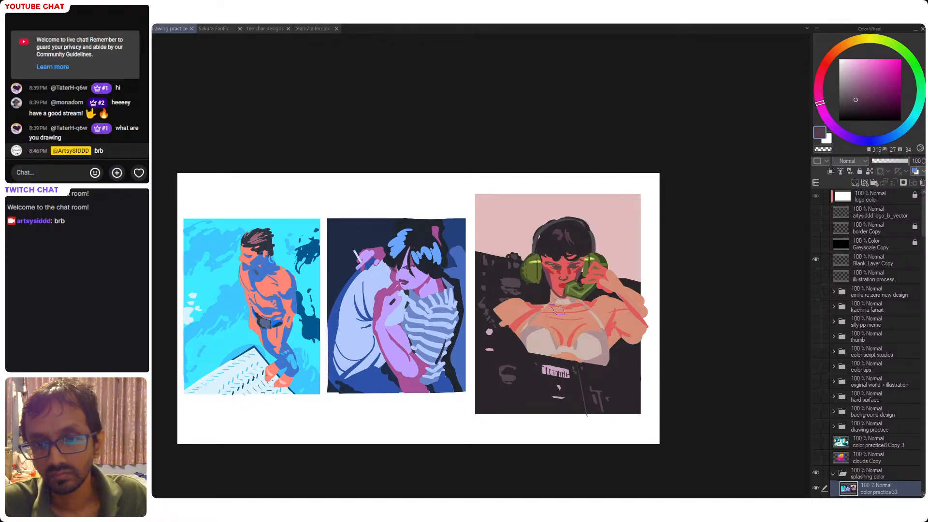
- Select the dark clothing and background area of the third figure and sample its colour, hue 315, saturation 9, value 17
{"action": "left_click_drag", "start_coordinate": [548, 358], "coordinate": [563, 356]}
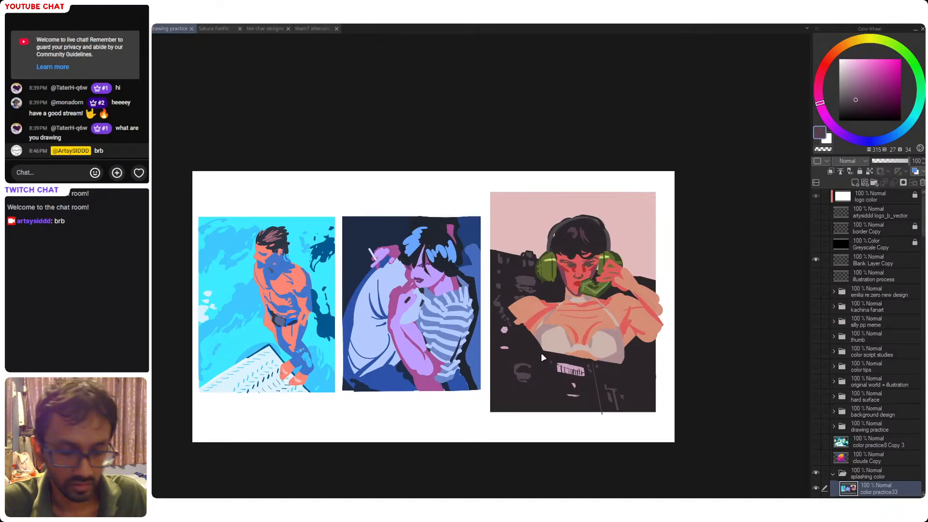
{"action": "left_click", "coordinate": [529, 394]}
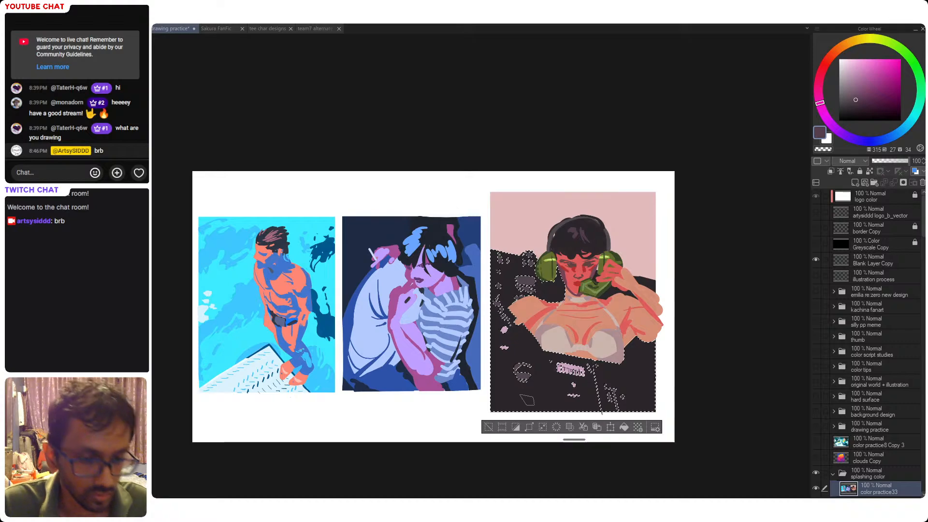
{"action": "left_click", "coordinate": [534, 392], "text": "alt"}
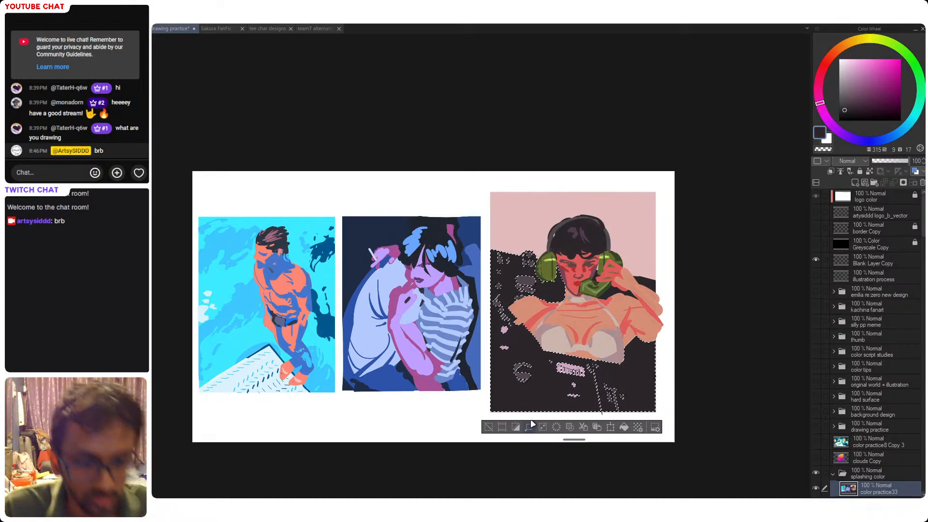
{"action": "left_click", "coordinate": [848, 106]}
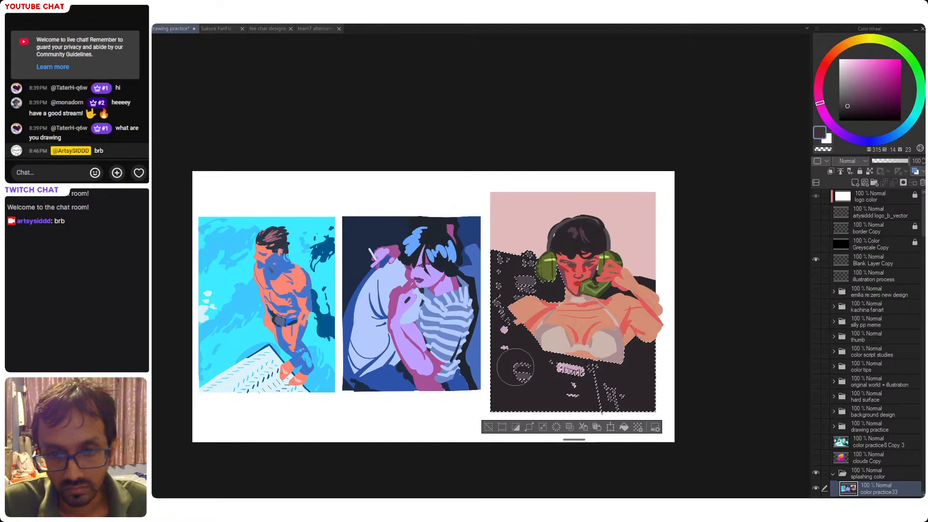
{"action": "mouse_move", "coordinate": [497, 356]}
{"action": "left_mouse_down"}
{"action": "mouse_move", "coordinate": [646, 382]}
{"action": "mouse_move", "coordinate": [542, 376]}
{"action": "mouse_move", "coordinate": [567, 367]}
{"action": "mouse_move", "coordinate": [648, 379]}
{"action": "left_mouse_up"}
{"action": "key", "text": "ctrl+z"}
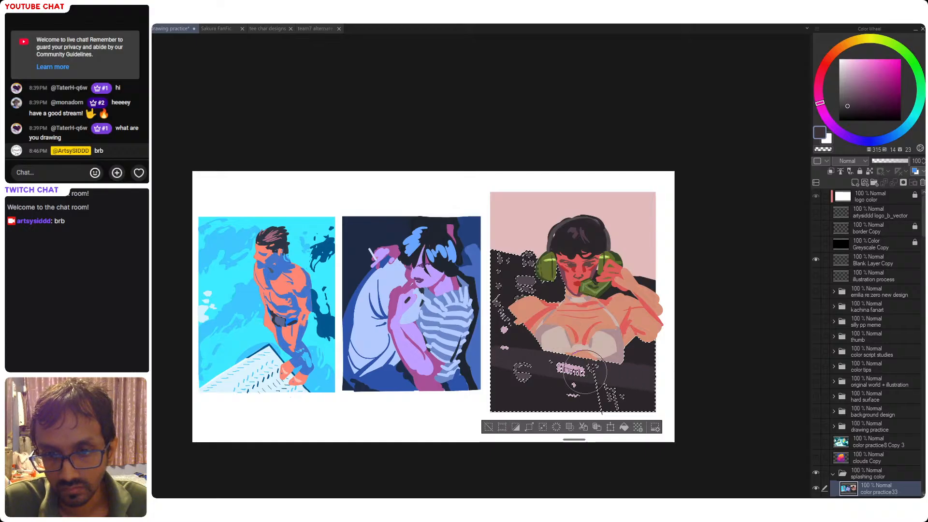
{"action": "left_click", "coordinate": [848, 109]}
{"action": "key", "text": "ctrl+z"}
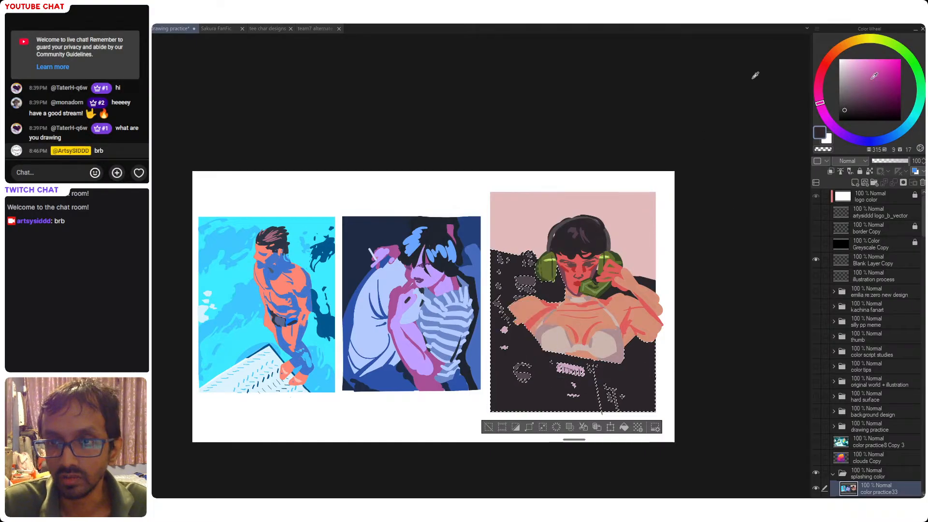
- Paint subtle tonal variation across the selected dark clothing with hue 315, saturation 13, value 19, deselect, save, and sample the clothing colour
{"action": "left_click", "coordinate": [847, 110]}
{"action": "left_click", "coordinate": [845, 114]}
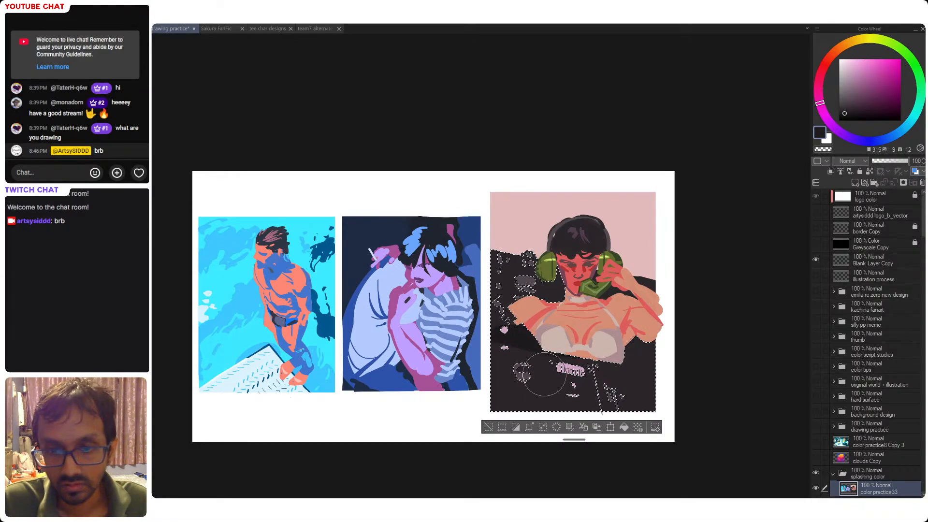
{"action": "left_click", "coordinate": [847, 108]}
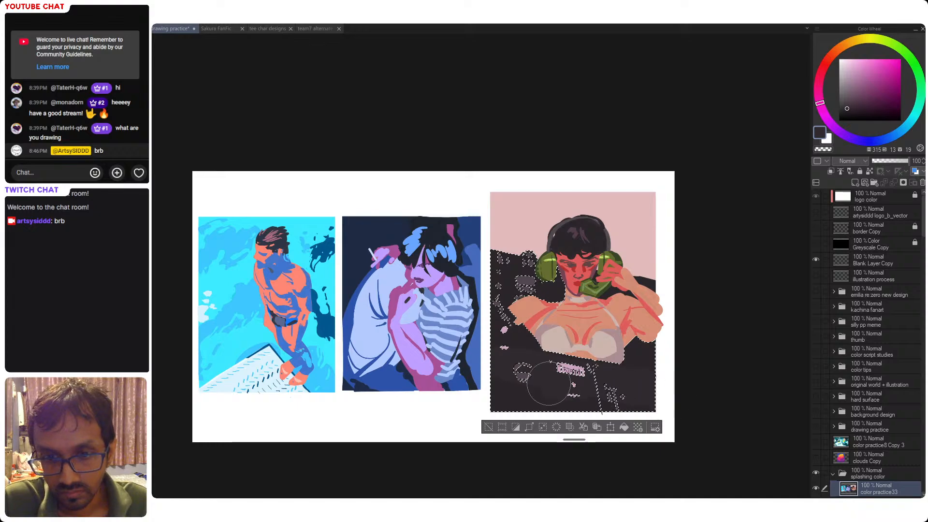
{"action": "key", "text": "ctrl+d"}
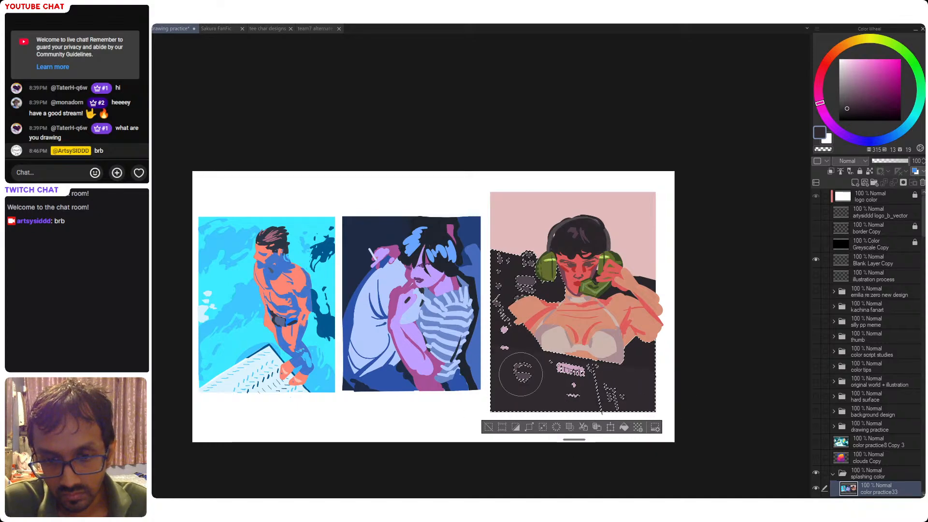
{"action": "left_click_drag", "start_coordinate": [559, 399], "coordinate": [606, 397]}
{"action": "key", "text": "ctrl+s"}
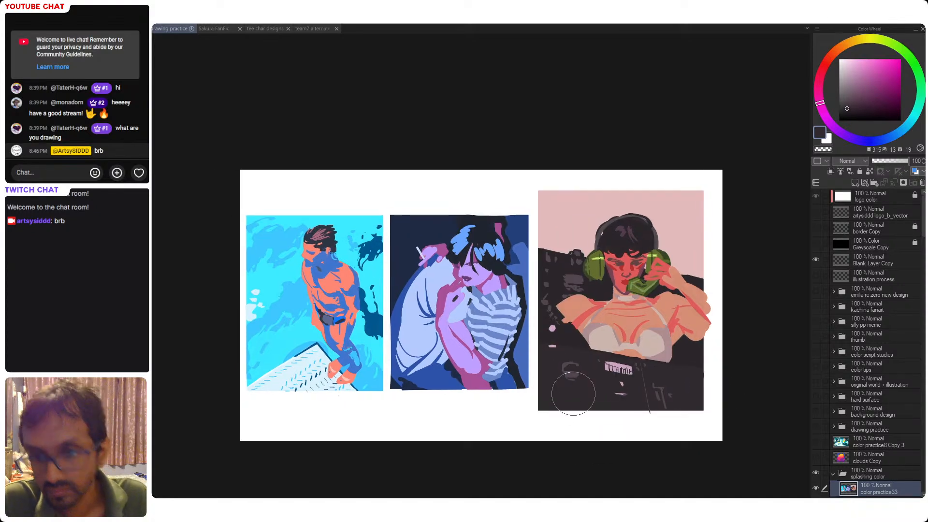
{"action": "mouse_move", "coordinate": [615, 359]}
{"action": "left_mouse_down"}
{"action": "mouse_move", "coordinate": [608, 347]}
{"action": "mouse_move", "coordinate": [564, 368]}
{"action": "left_mouse_up"}
{"action": "left_click", "coordinate": [564, 393], "text": "alt"}
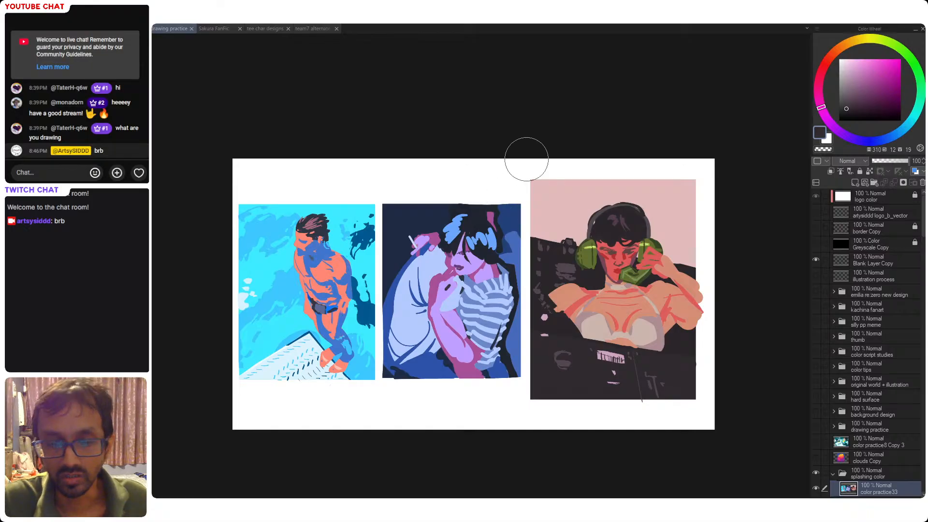
- Recolour the second figure's hair highlights with a saturated blue, hue 216, saturation 77, value 100, and save the file
{"action": "left_click", "coordinate": [458, 229], "text": "alt"}
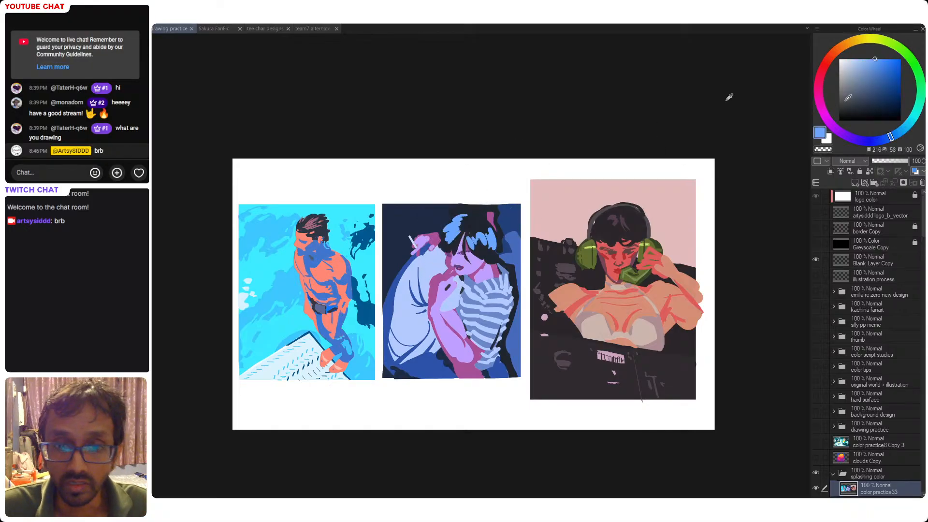
{"action": "left_click", "coordinate": [887, 59]}
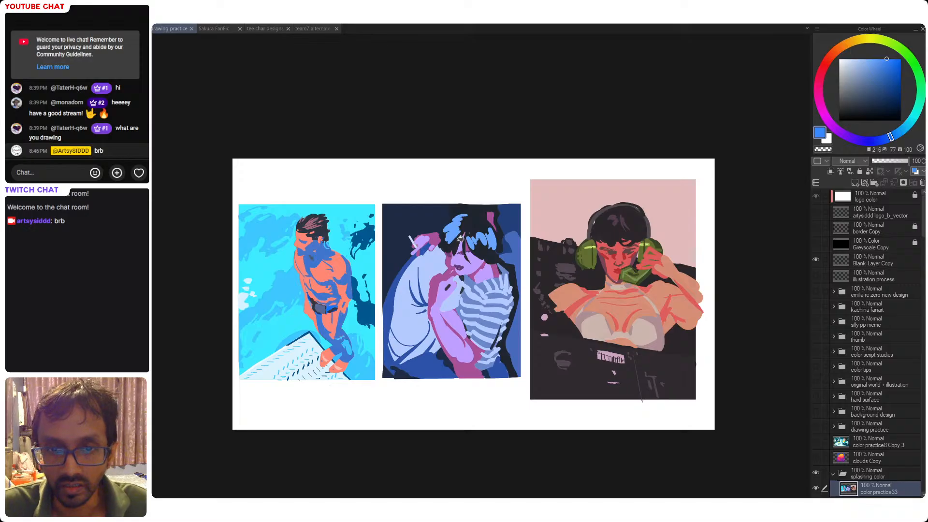
{"action": "mouse_move", "coordinate": [464, 241]}
{"action": "left_mouse_down"}
{"action": "mouse_move", "coordinate": [445, 215]}
{"action": "mouse_move", "coordinate": [496, 232]}
{"action": "mouse_move", "coordinate": [488, 250]}
{"action": "mouse_move", "coordinate": [471, 255]}
{"action": "left_mouse_up"}
{"action": "key", "text": "ctrl+s"}
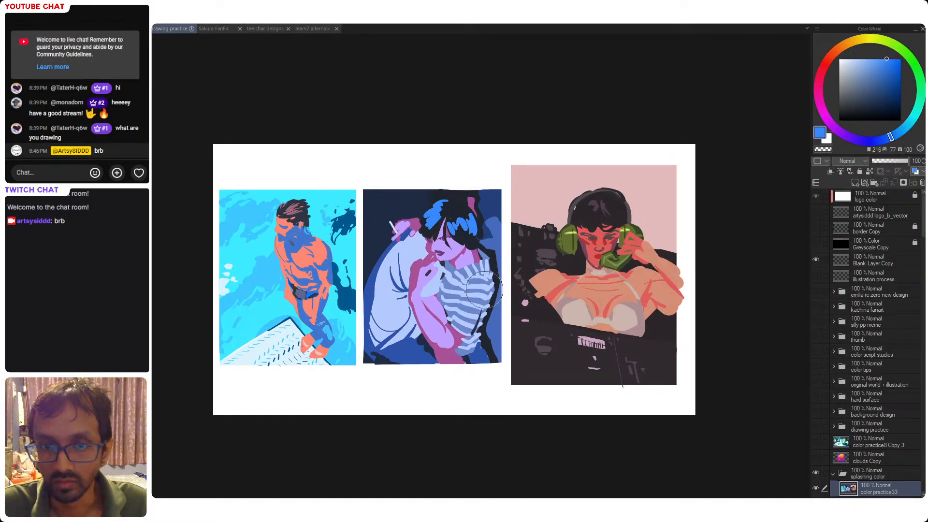
- Try a muted blue, hue 217, saturation 48, value 70, on the first figure's body shadows, undo it, and save
{"action": "left_click_drag", "start_coordinate": [598, 269], "coordinate": [588, 272]}
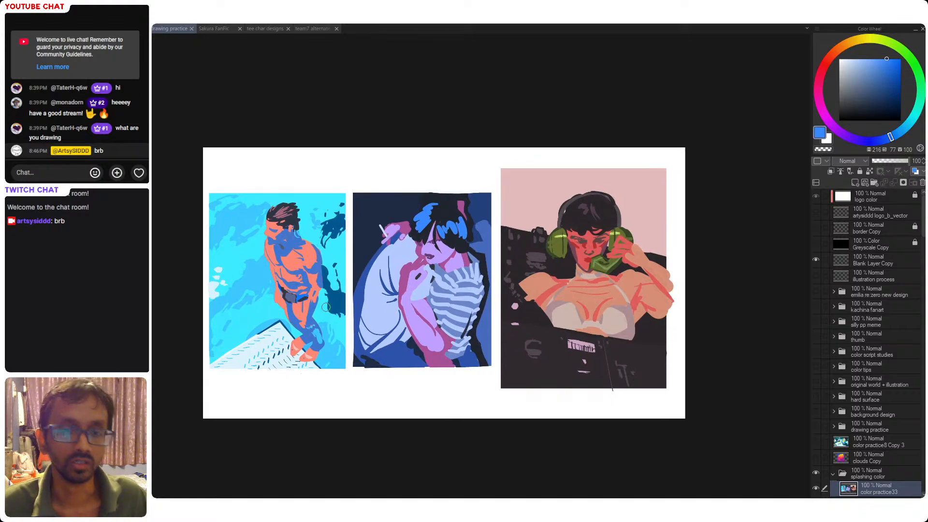
{"action": "mouse_move", "coordinate": [341, 312]}
{"action": "left_mouse_down"}
{"action": "mouse_move", "coordinate": [350, 310]}
{"action": "mouse_move", "coordinate": [331, 310]}
{"action": "left_mouse_up"}
{"action": "left_click_drag", "start_coordinate": [880, 78], "coordinate": [869, 77]}
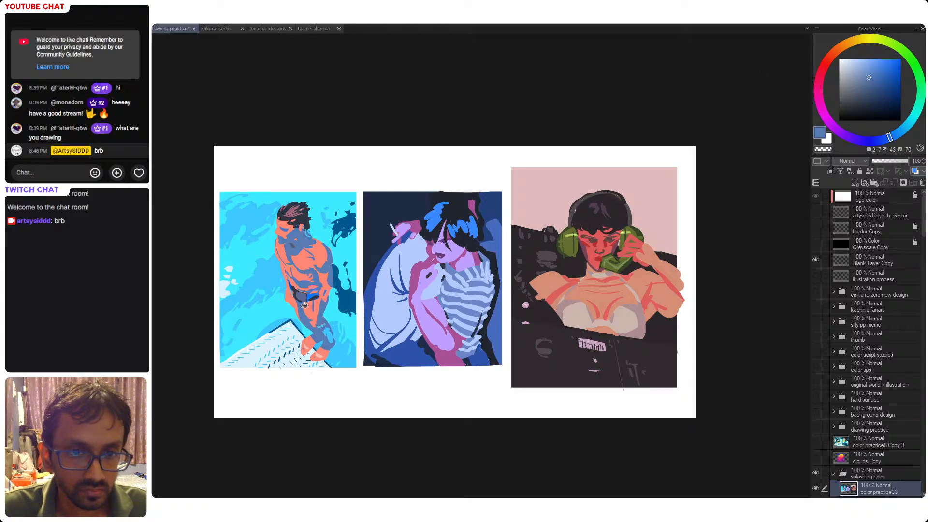
{"action": "left_click", "coordinate": [289, 227]}
{"action": "key", "text": "ctrl+z"}
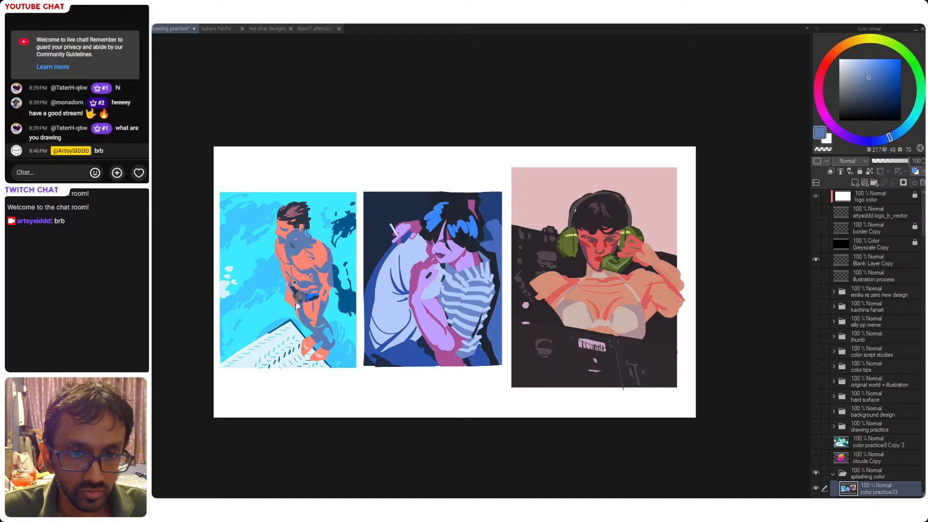
{"action": "key", "text": "ctrl+s"}
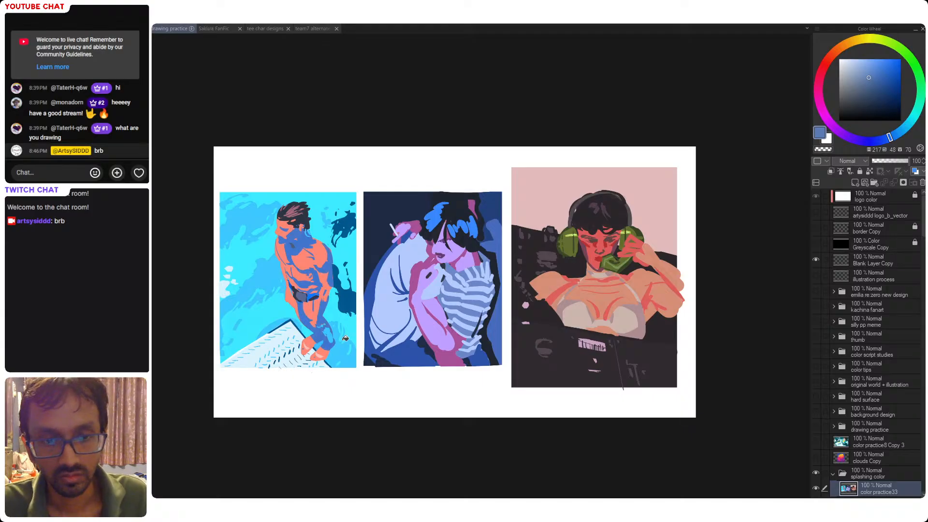
- Recolour the dark water shapes behind the first figure with deep blue, hue 211, saturation 100, value 65, and save the file
{"action": "left_click_drag", "start_coordinate": [320, 363], "coordinate": [335, 367]}
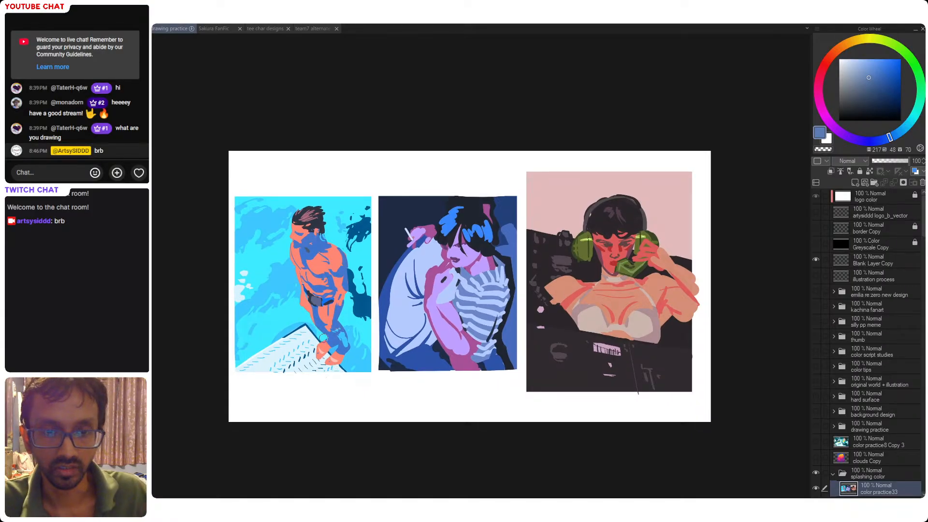
{"action": "left_click", "coordinate": [364, 296], "text": "alt"}
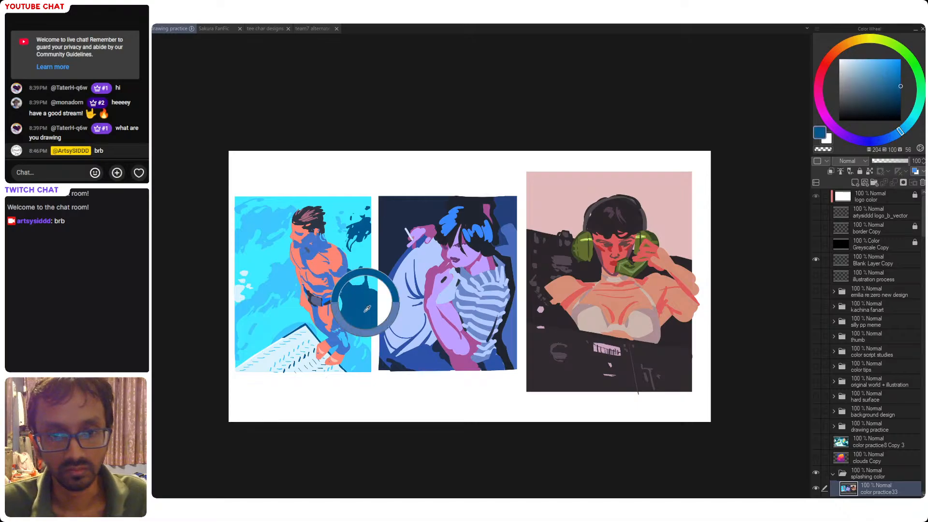
{"action": "left_click", "coordinate": [893, 133]}
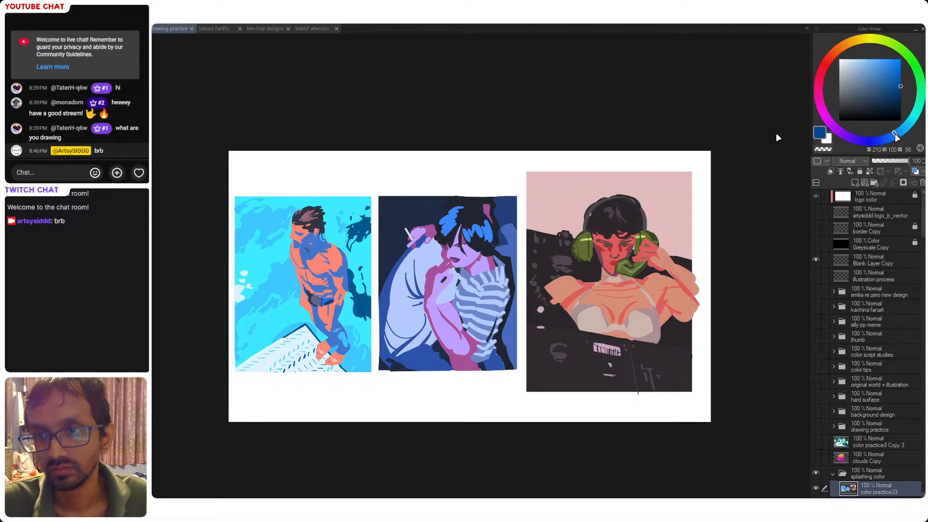
{"action": "left_click", "coordinate": [901, 79]}
{"action": "left_click_drag", "start_coordinate": [375, 296], "coordinate": [365, 301]}
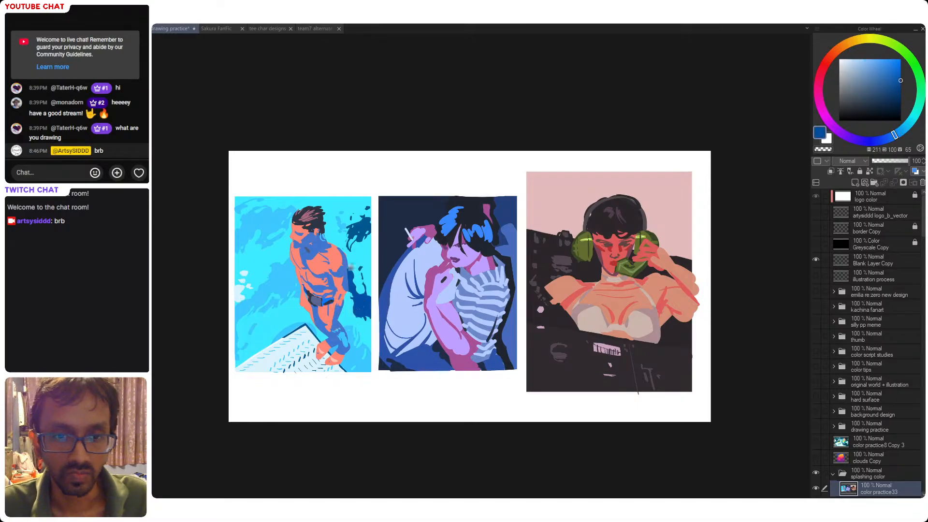
{"action": "key", "text": "ctrl+s"}
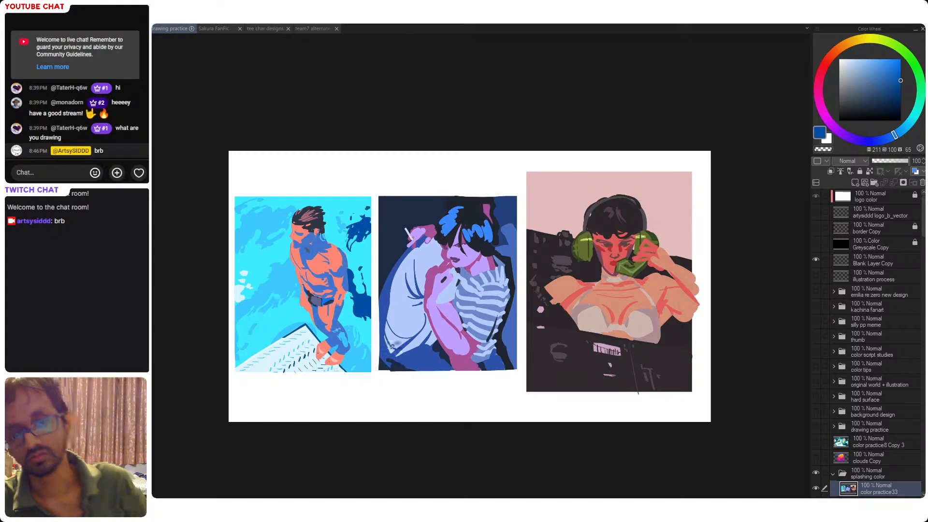
- Check the values of all three studies with the greyscale layer, hide it again, and save the file
{"action": "left_click", "coordinate": [818, 245]}
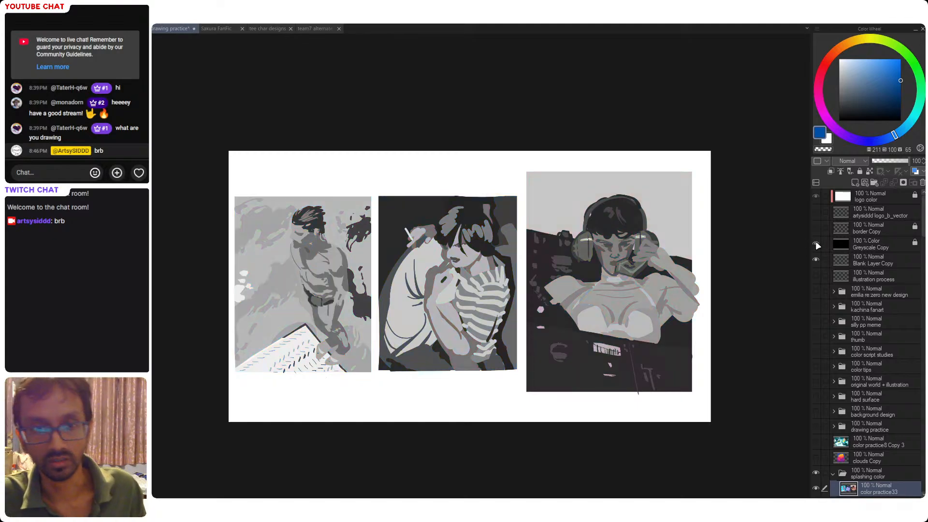
{"action": "left_click", "coordinate": [817, 246]}
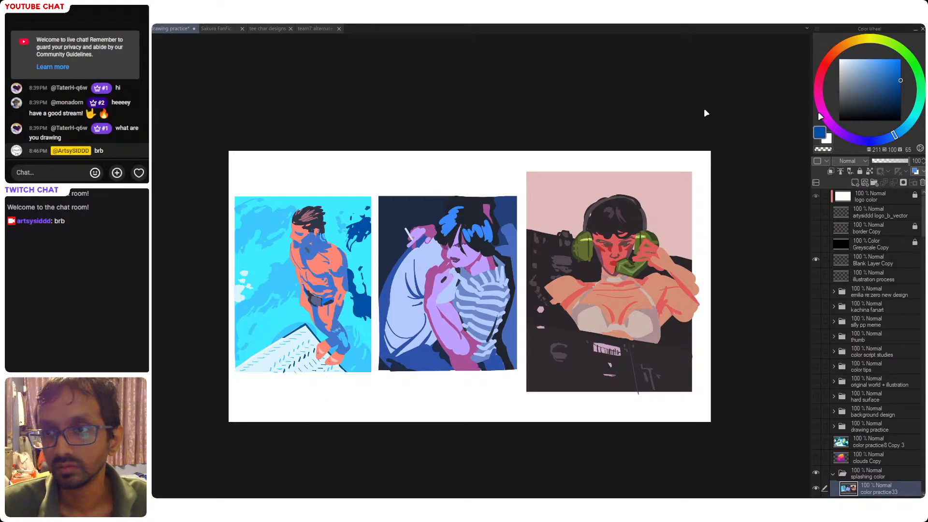
{"action": "key", "text": "ctrl+s"}
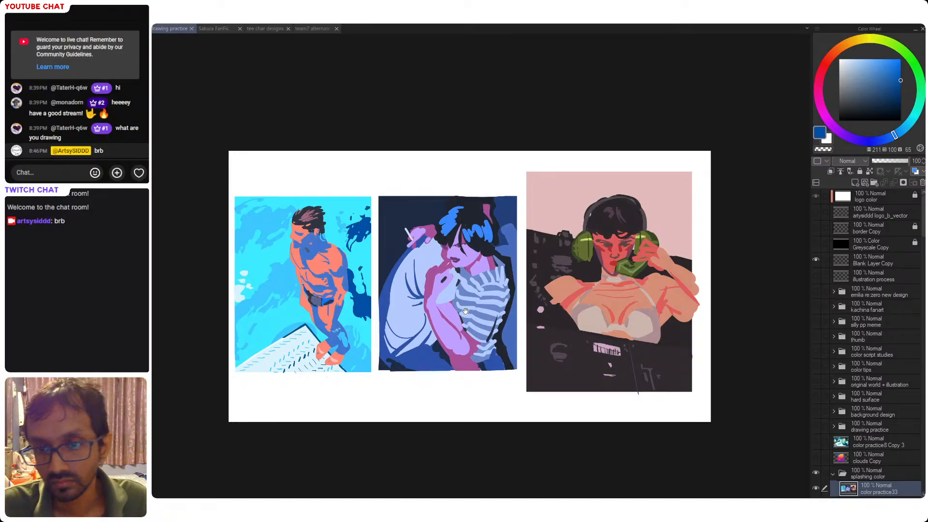
- Paint loose hair strands around the third figure's head with the sampled dark colour, hue 315, saturation 9, value 17, and save
{"action": "left_click_drag", "start_coordinate": [466, 311], "coordinate": [457, 307]}
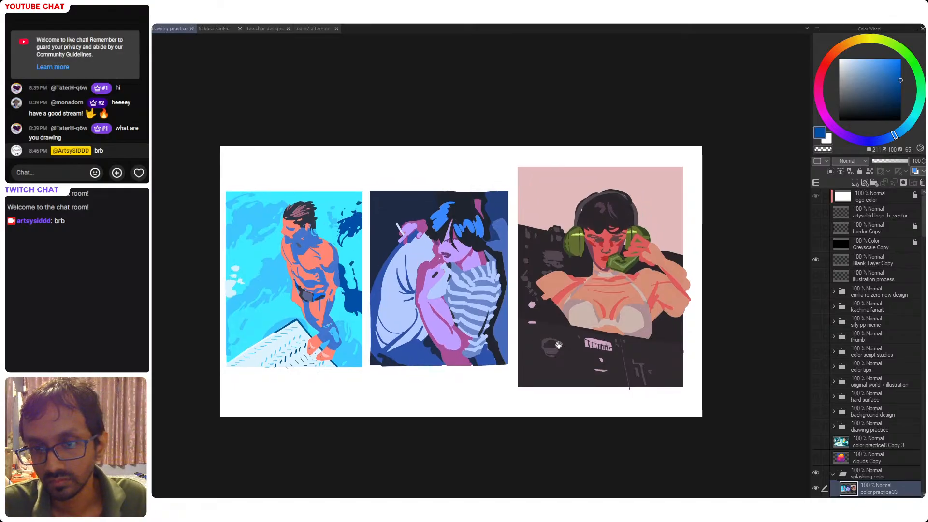
{"action": "left_click", "coordinate": [570, 301], "text": "alt"}
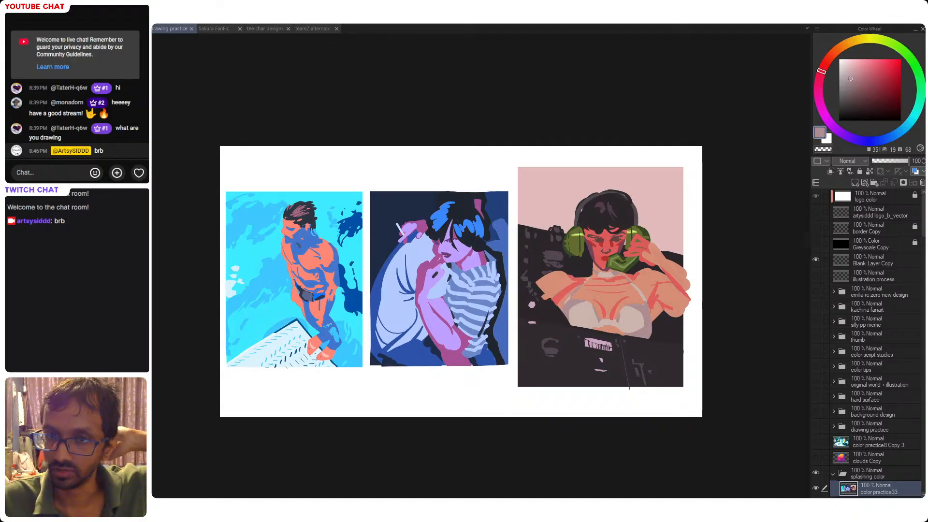
{"action": "left_click", "coordinate": [623, 206], "text": "alt"}
{"action": "left_click", "coordinate": [631, 203]}
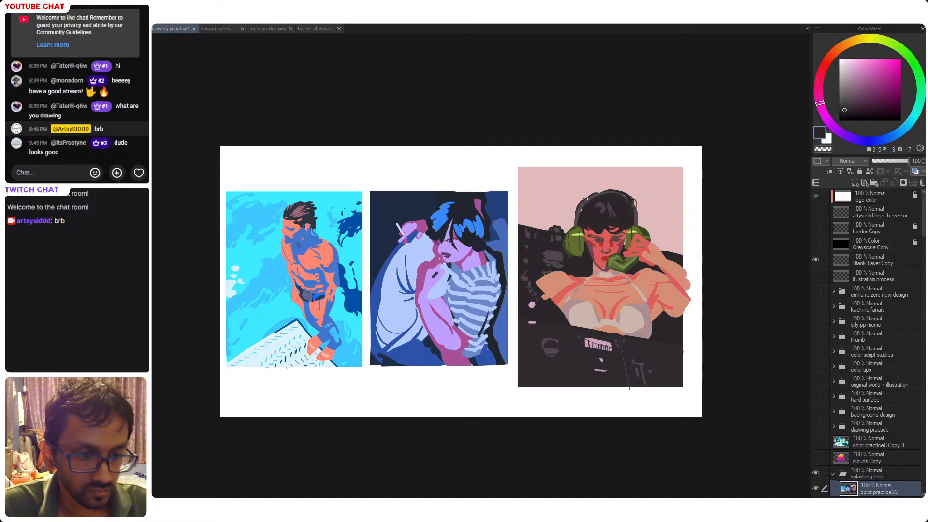
{"action": "key", "text": "ctrl+z"}
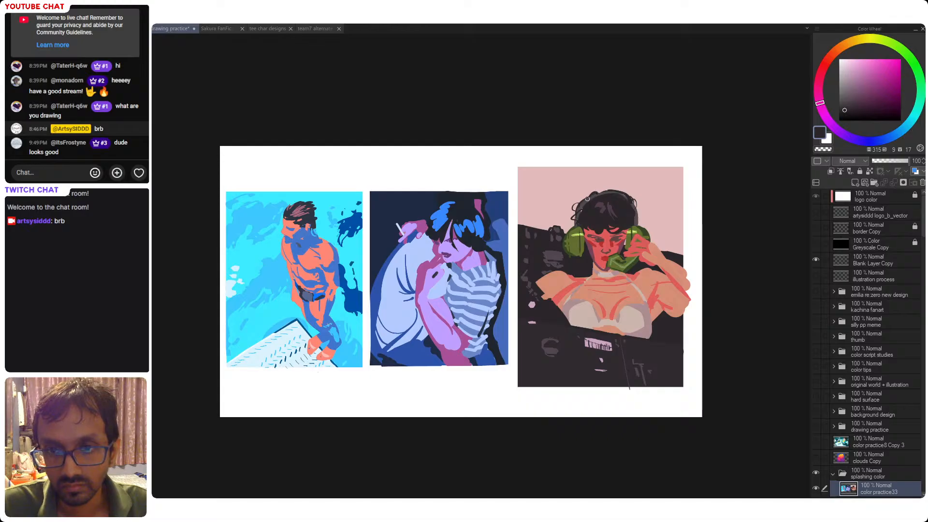
{"action": "key", "text": "ctrl+s"}
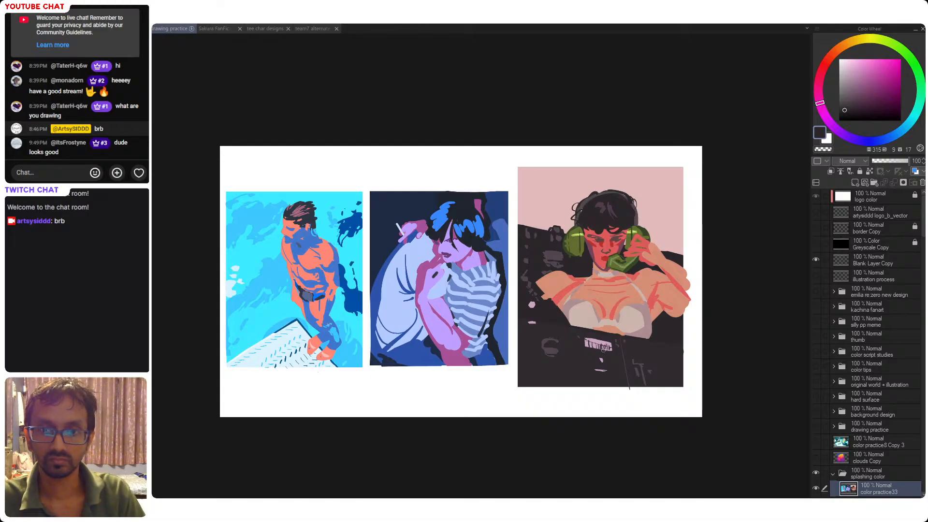
- Erase the stray line below the third panel and the elbow overhanging its right edge, and save the file
{"action": "mouse_move", "coordinate": [632, 369]}
{"action": "left_mouse_down"}
{"action": "mouse_move", "coordinate": [640, 366]}
{"action": "mouse_move", "coordinate": [638, 386]}
{"action": "left_mouse_up"}
{"action": "key", "text": "e"}
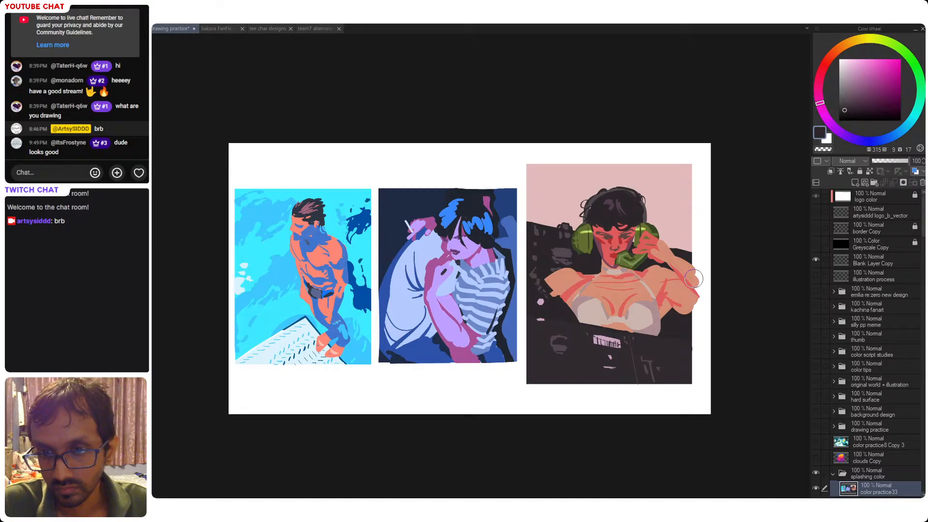
{"action": "left_click_drag", "start_coordinate": [703, 230], "coordinate": [703, 342]}
{"action": "key", "text": "ctrl+z"}
{"action": "key", "text": "ctrl+z"}
{"action": "left_click_drag", "start_coordinate": [702, 235], "coordinate": [701, 338]}
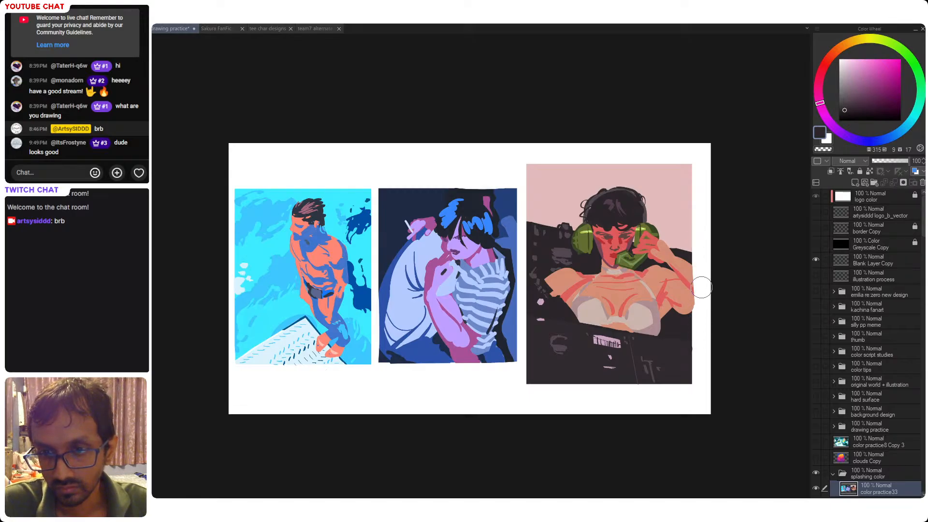
{"action": "left_click_drag", "start_coordinate": [701, 280], "coordinate": [699, 332]}
{"action": "key", "text": "ctrl+s"}
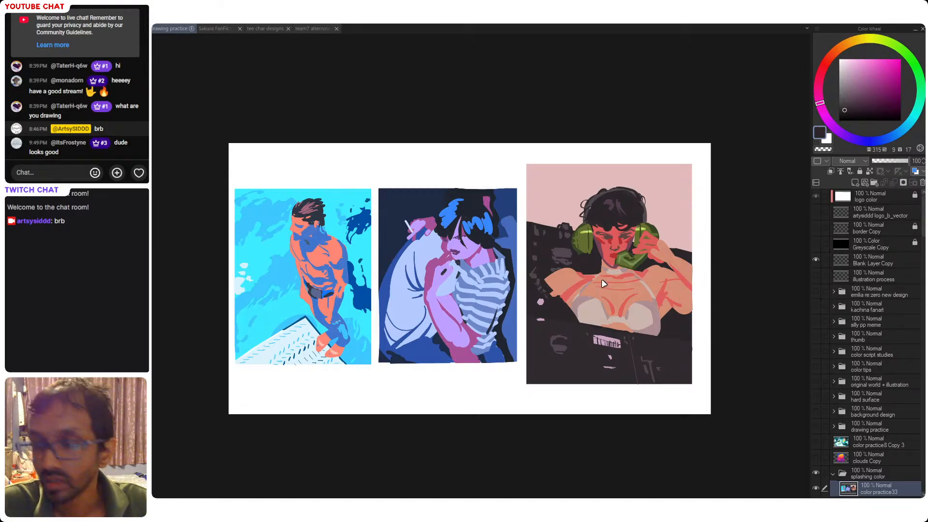
- Scale the third panel down to match the height of the other panels and move it close beside the second
{"action": "left_click_drag", "start_coordinate": [643, 290], "coordinate": [624, 286]}
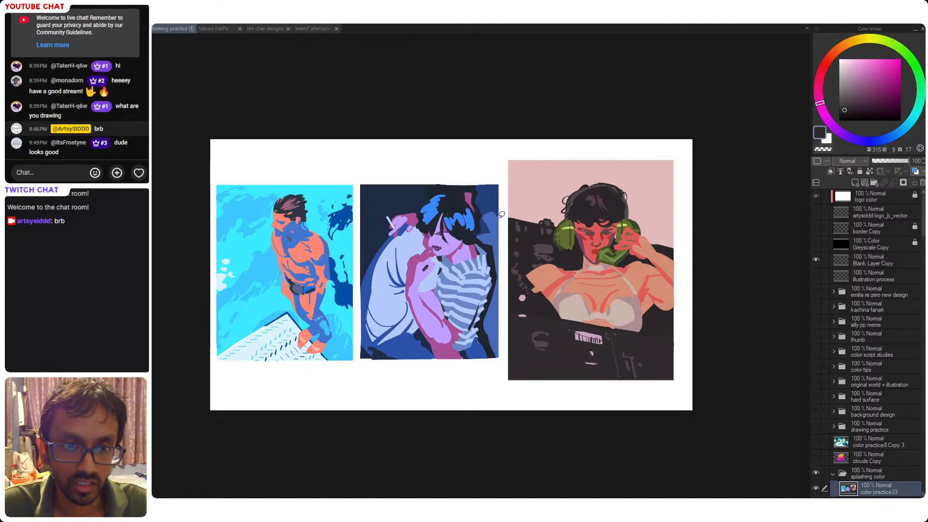
{"action": "left_click_drag", "start_coordinate": [503, 143], "coordinate": [721, 424]}
{"action": "key", "text": "ctrl+t"}
{"action": "left_click_drag", "start_coordinate": [690, 276], "coordinate": [653, 285]}
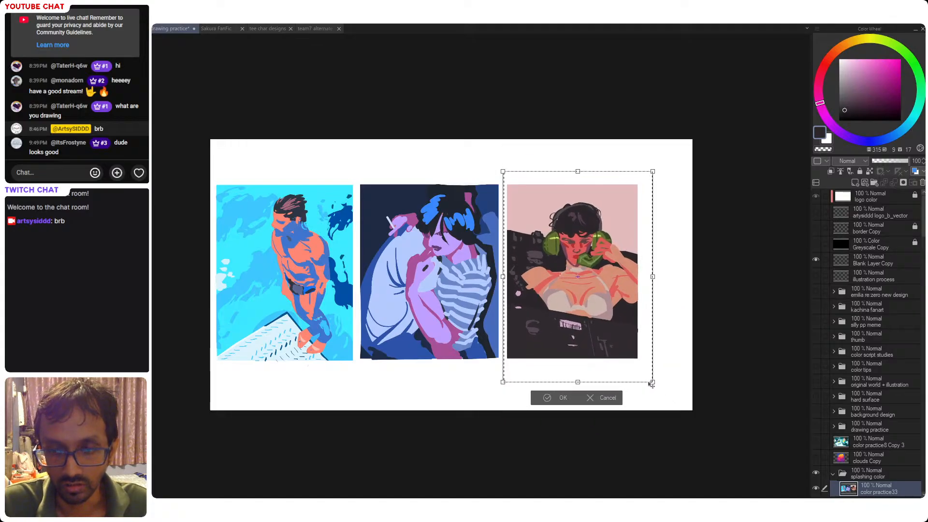
{"action": "left_click_drag", "start_coordinate": [652, 382], "coordinate": [653, 382]}
{"action": "key", "text": "Left"}
{"action": "key", "text": "Left"}
{"action": "key", "text": "Left"}
{"action": "key", "text": "Left"}
{"action": "key", "text": "Left"}
{"action": "key", "text": "Left"}
{"action": "key", "text": "Left"}
{"action": "key", "text": "Left"}
{"action": "key", "text": "Left"}
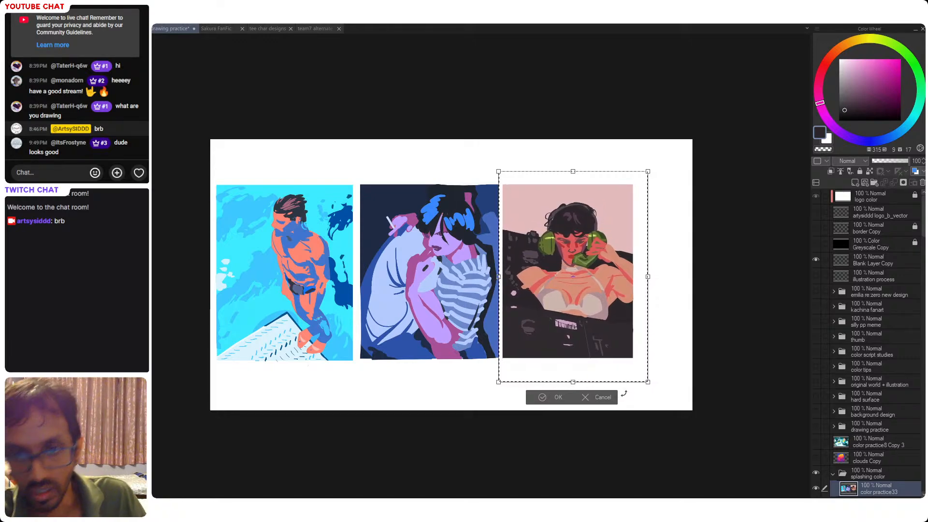
{"action": "key", "text": "Return"}
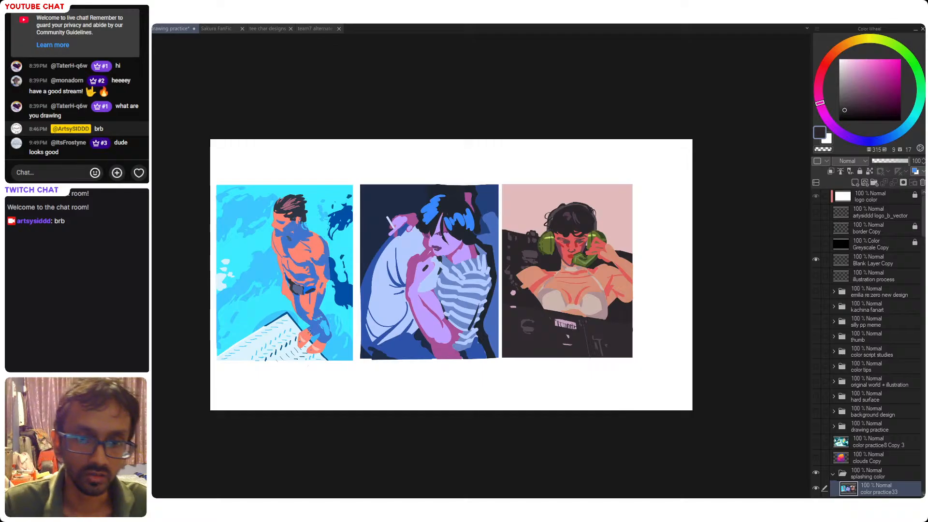
- Select the first panel and nudge it right and slightly up to sit close beside the second panel
{"action": "mouse_move", "coordinate": [354, 373]}
{"action": "left_mouse_down"}
{"action": "mouse_move", "coordinate": [211, 194]}
{"action": "mouse_move", "coordinate": [210, 155]}
{"action": "left_mouse_up"}
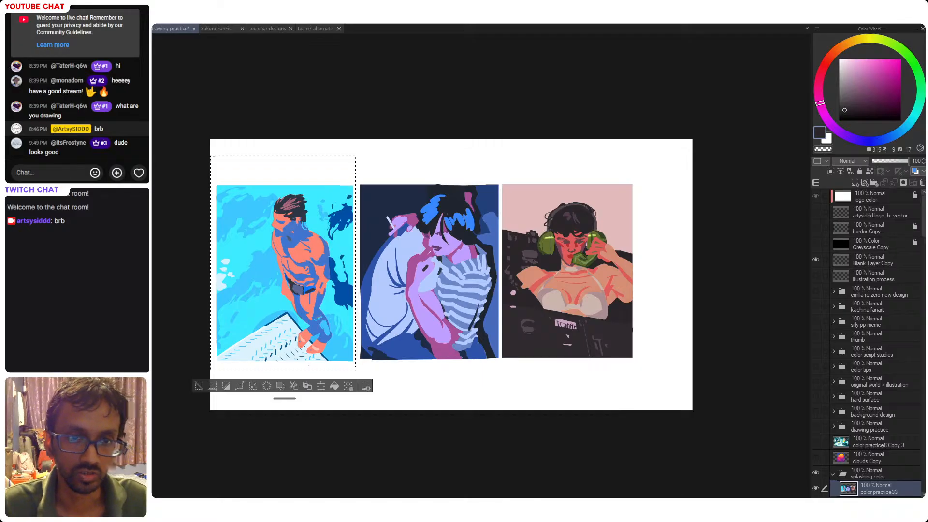
{"action": "key", "text": "ctrl+t"}
{"action": "key", "text": "Right"}
{"action": "key", "text": "Right"}
{"action": "key", "text": "Right"}
{"action": "key", "text": "Right"}
{"action": "key", "text": "Right"}
{"action": "key", "text": "Right"}
{"action": "key", "text": "Right"}
{"action": "key", "text": "Right"}
{"action": "key", "text": "Right"}
{"action": "key", "text": "Right"}
{"action": "key", "text": "Left"}
{"action": "key", "text": "Left"}
{"action": "key", "text": "Left"}
{"action": "key", "text": "Left"}
{"action": "key", "text": "Left"}
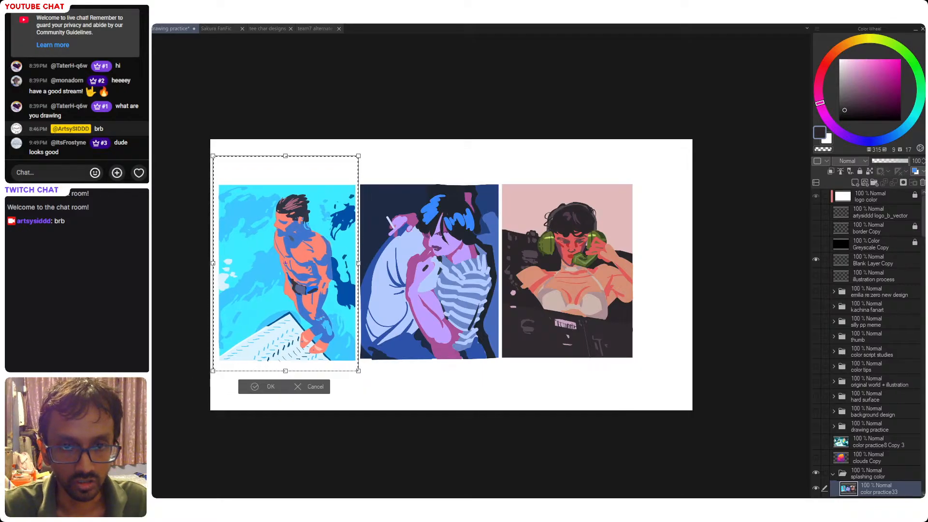
{"action": "key", "text": "Right"}
{"action": "key", "text": "Up"}
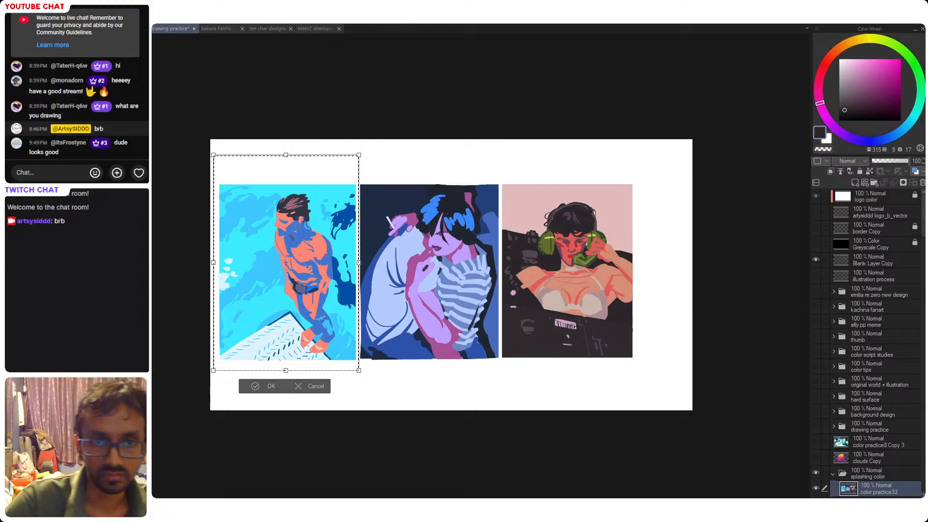
{"action": "key", "text": "Right"}
{"action": "key", "text": "Return"}
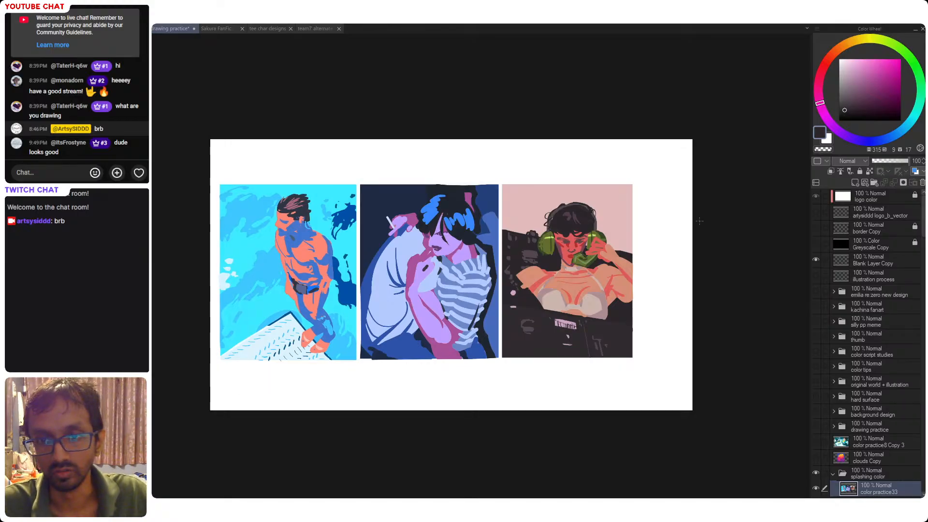
- Enlarge all three panels together to span the canvas width, save, and sample the third figure's skin colour, hue 15, saturation 45, value 84
{"action": "key", "text": "ctrl+t"}
{"action": "left_click_drag", "start_coordinate": [635, 274], "coordinate": [690, 271]}
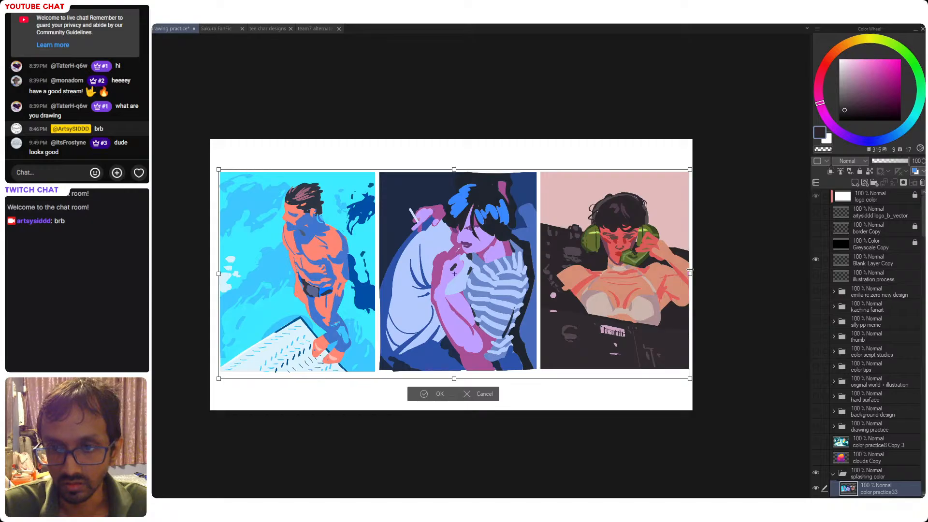
{"action": "left_click_drag", "start_coordinate": [219, 273], "coordinate": [209, 282]}
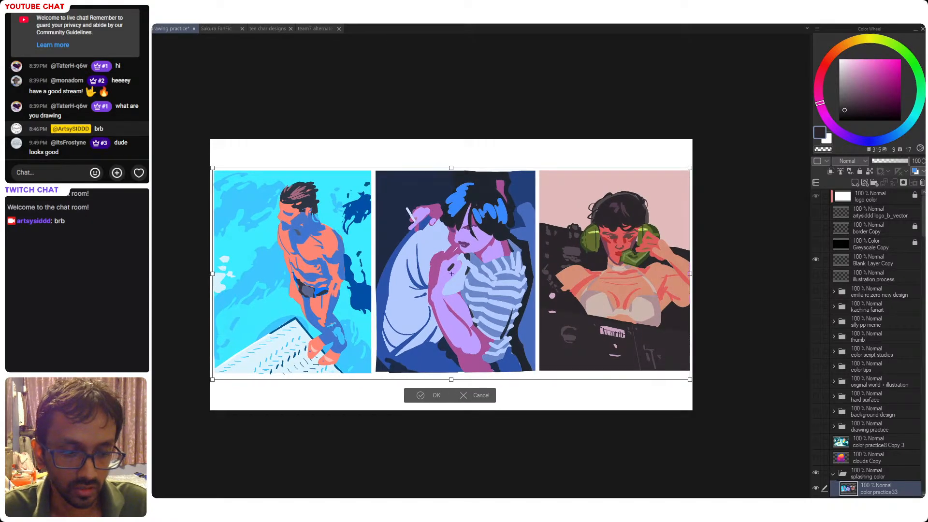
{"action": "key", "text": "Return"}
{"action": "left_click_drag", "start_coordinate": [562, 269], "coordinate": [631, 286]}
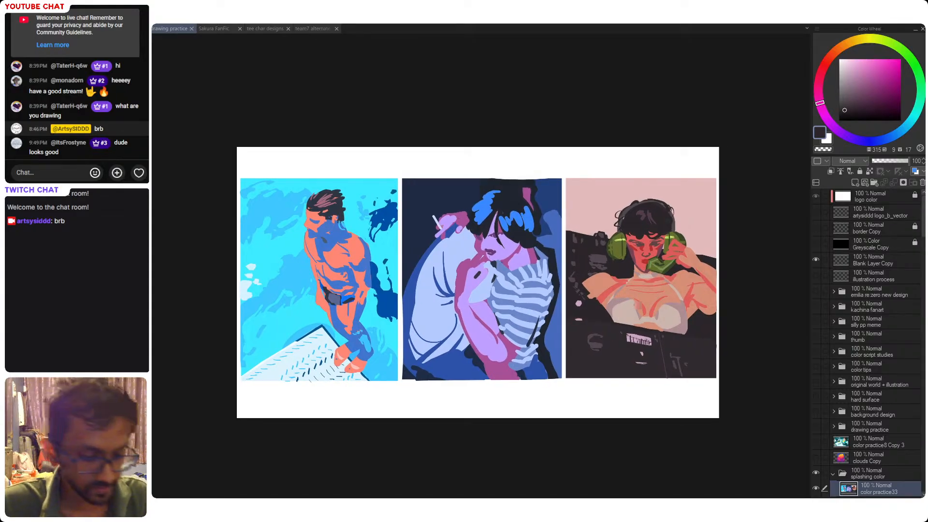
{"action": "left_click", "coordinate": [662, 286], "text": "alt"}
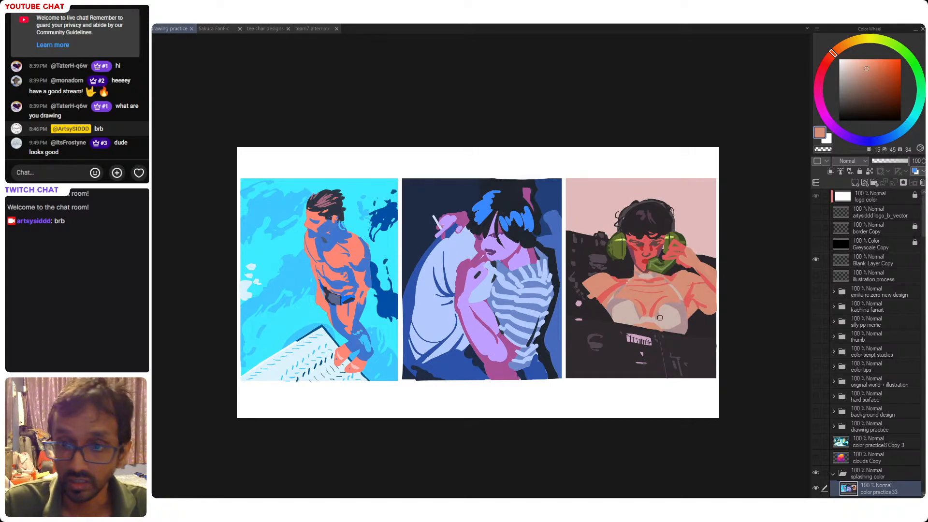
- Sample the third figure's red arm shadow and its shoulder skin in turn to compare the two colours
{"action": "left_click", "coordinate": [692, 298], "text": "alt"}
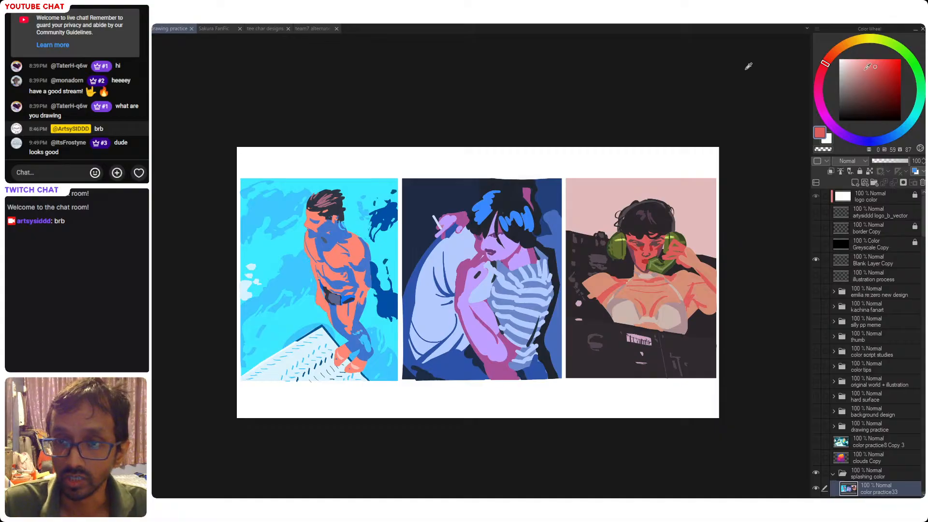
{"action": "left_click", "coordinate": [688, 295], "text": "alt"}
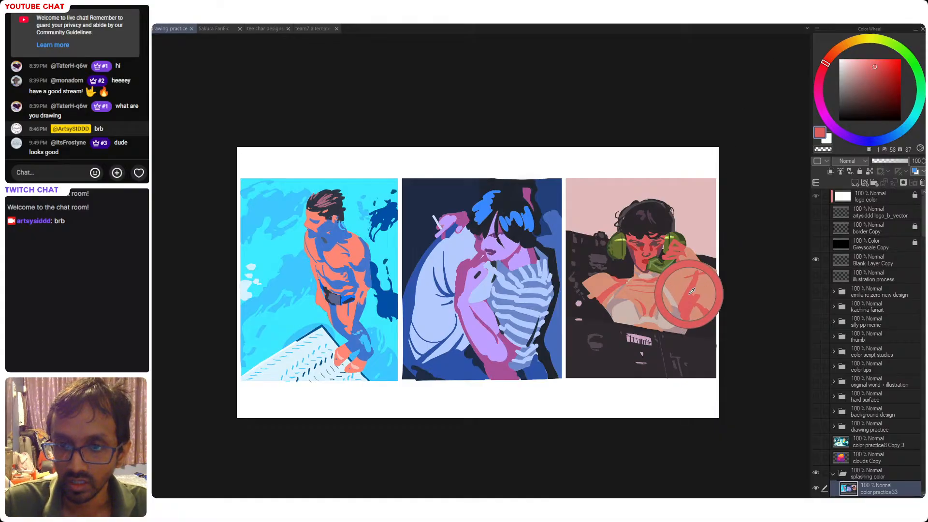
{"action": "scroll", "coordinate": [545, 294], "scroll_direction": "up", "scroll_amount": 4}
{"action": "left_click_drag", "start_coordinate": [545, 294], "coordinate": [606, 274]}
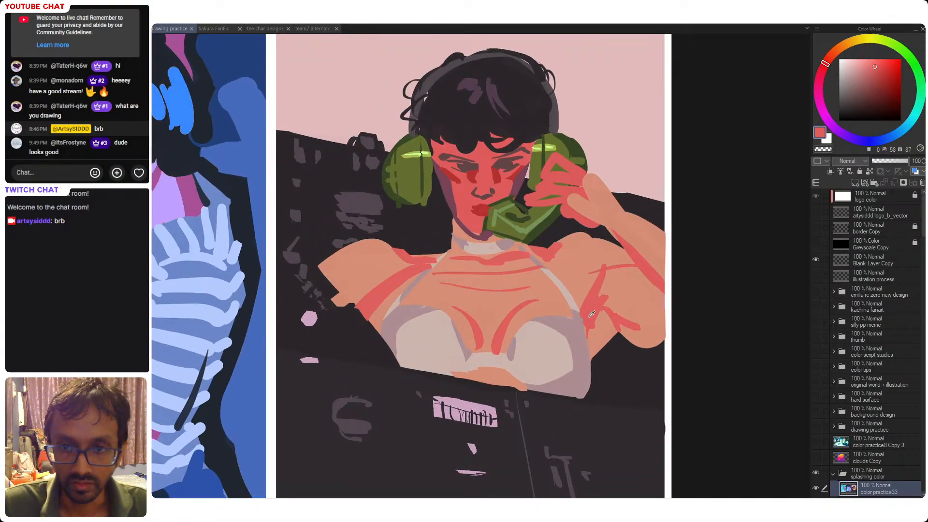
{"action": "left_click", "coordinate": [596, 304], "text": "alt"}
{"action": "left_click", "coordinate": [580, 257], "text": "alt"}
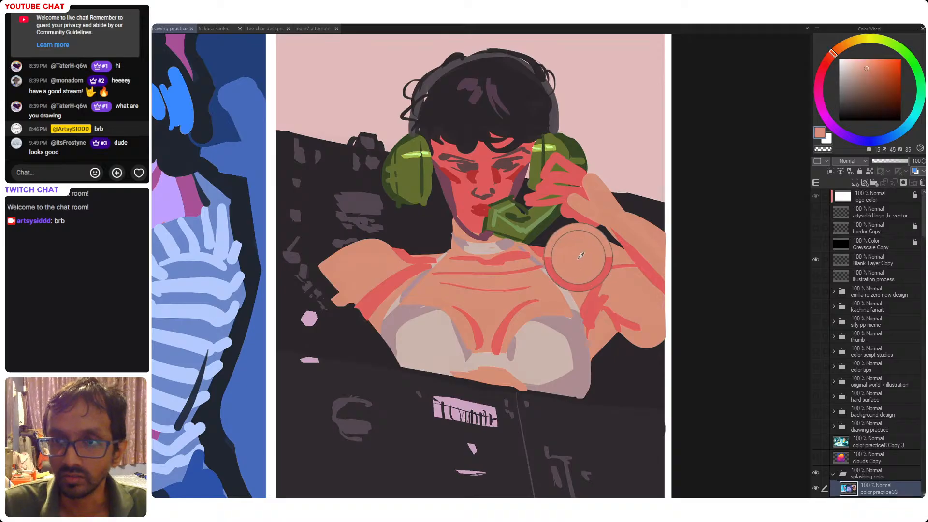
{"action": "left_click", "coordinate": [593, 299], "text": "alt"}
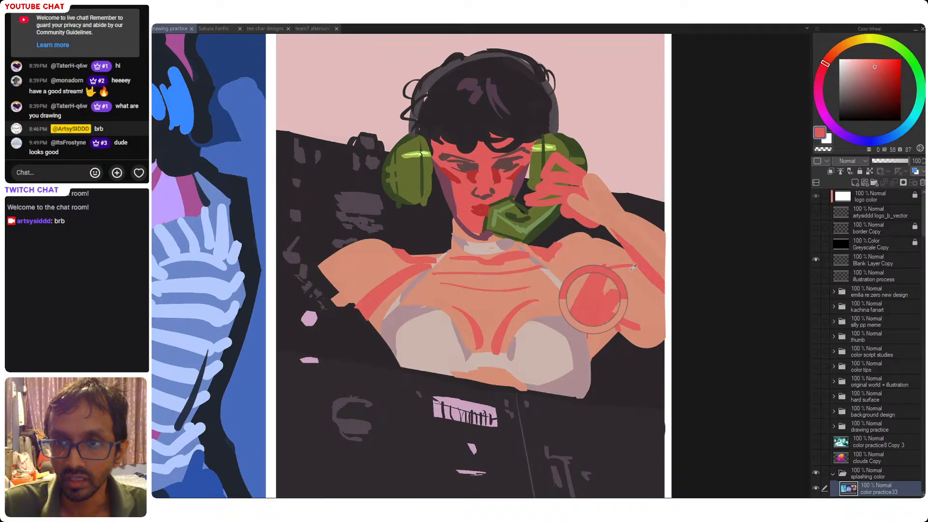
- Recolour the red shadows on the third figure's arms, chest and raised hand in mauve, hue 336, saturation 30, value 65
{"action": "left_click", "coordinate": [819, 86]}
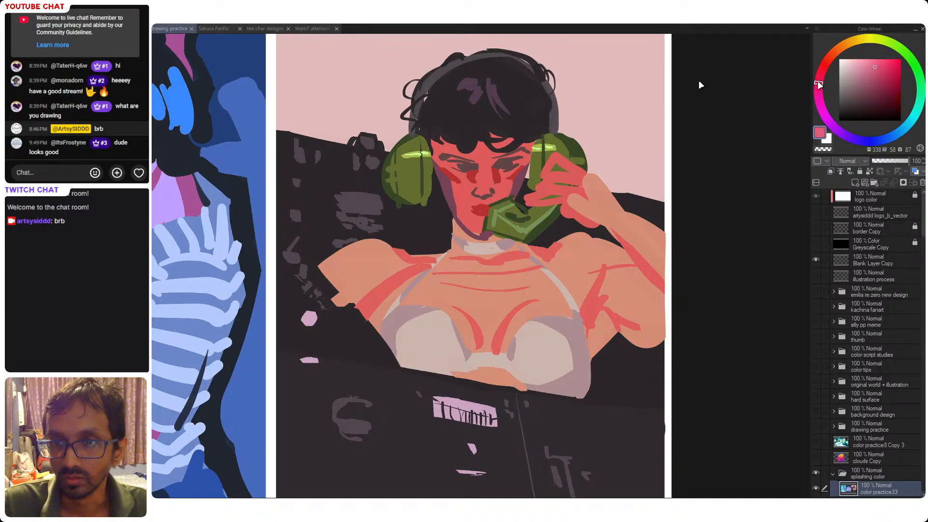
{"action": "left_click", "coordinate": [868, 76]}
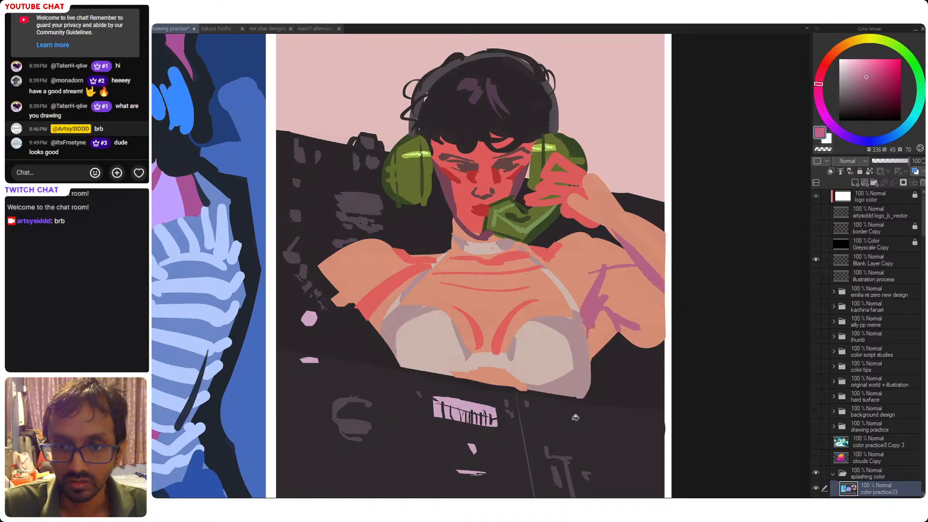
{"action": "left_click", "coordinate": [861, 75]}
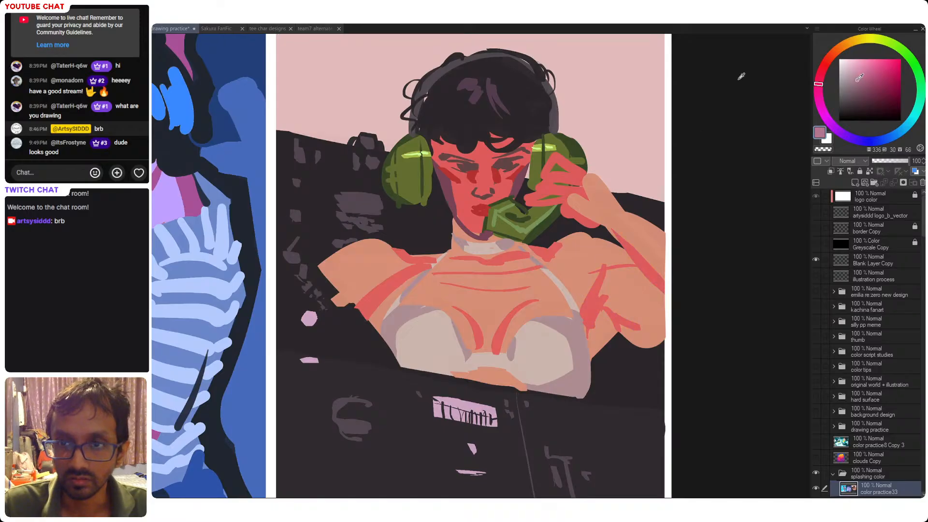
{"action": "left_click", "coordinate": [857, 80]}
{"action": "left_click_drag", "start_coordinate": [599, 271], "coordinate": [582, 329]}
{"action": "left_click_drag", "start_coordinate": [597, 290], "coordinate": [587, 329]}
{"action": "left_click_drag", "start_coordinate": [609, 228], "coordinate": [648, 281]}
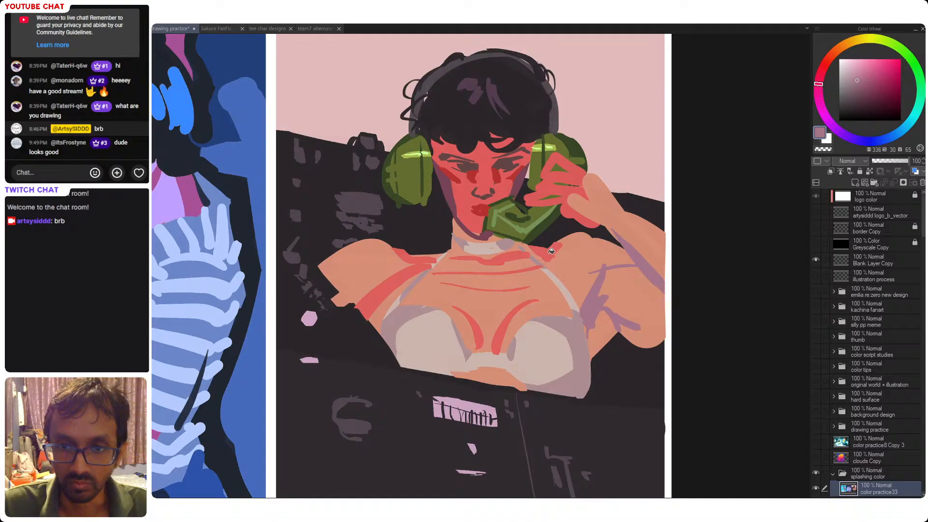
{"action": "left_click", "coordinate": [564, 195]}
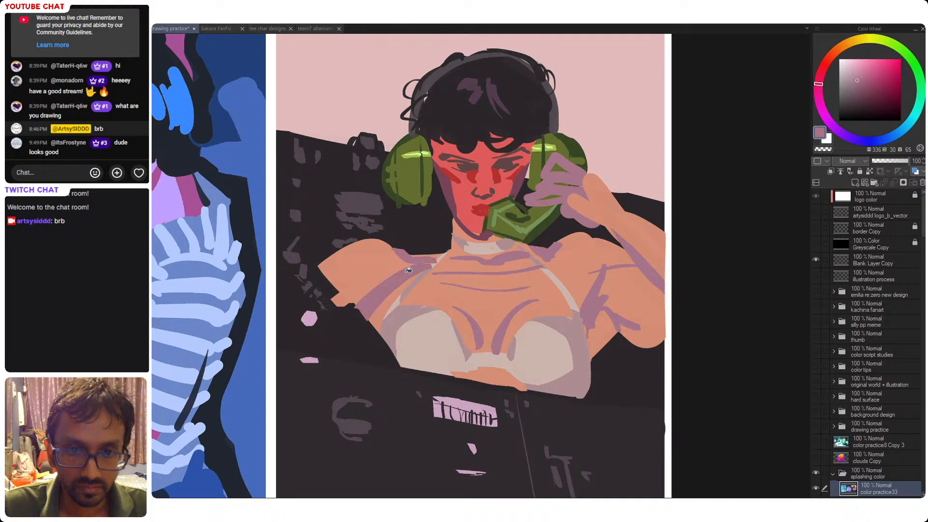
- Sample the third figure's skin colour and check the panels' values by briefly showing the Greyscale Copy layer
{"action": "scroll", "coordinate": [408, 270], "scroll_direction": "down", "scroll_amount": 5}
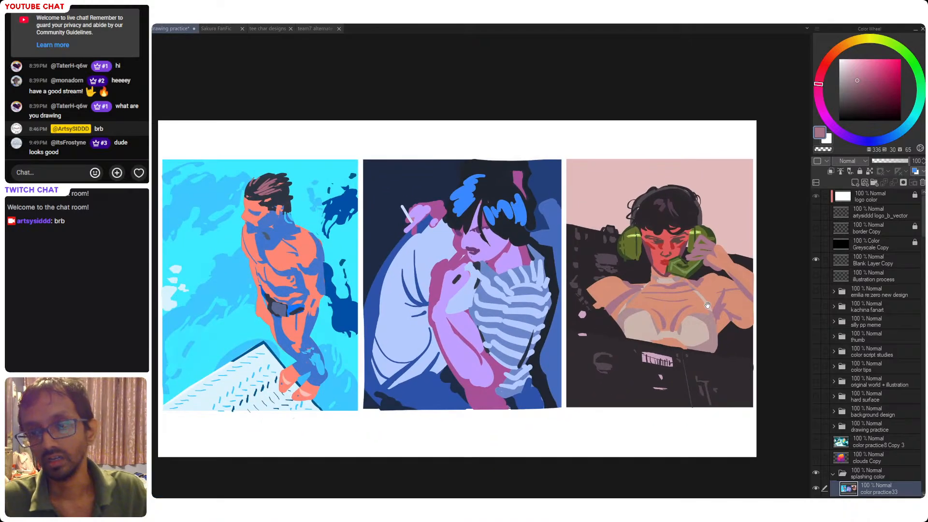
{"action": "left_click_drag", "start_coordinate": [708, 305], "coordinate": [660, 284]}
{"action": "left_click", "coordinate": [652, 282], "text": "alt"}
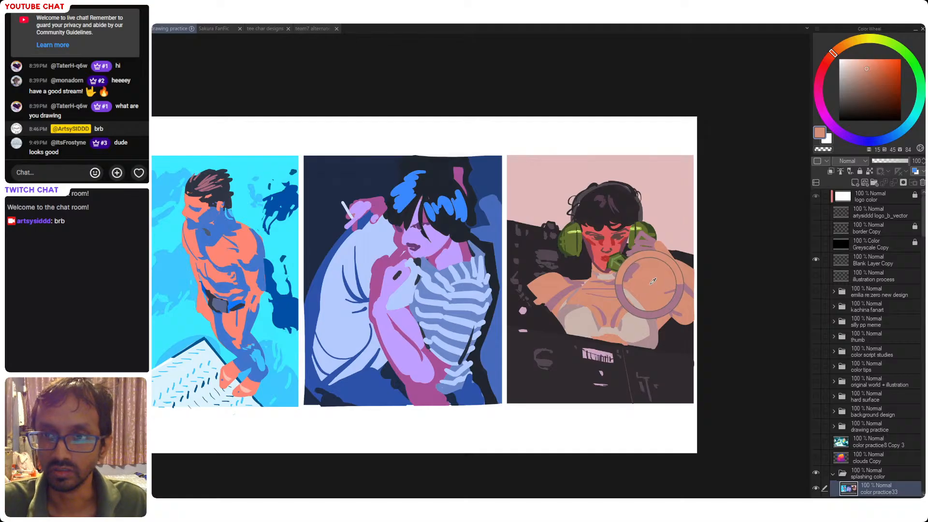
{"action": "left_click", "coordinate": [647, 279], "text": "alt"}
{"action": "left_click", "coordinate": [646, 278], "text": "alt"}
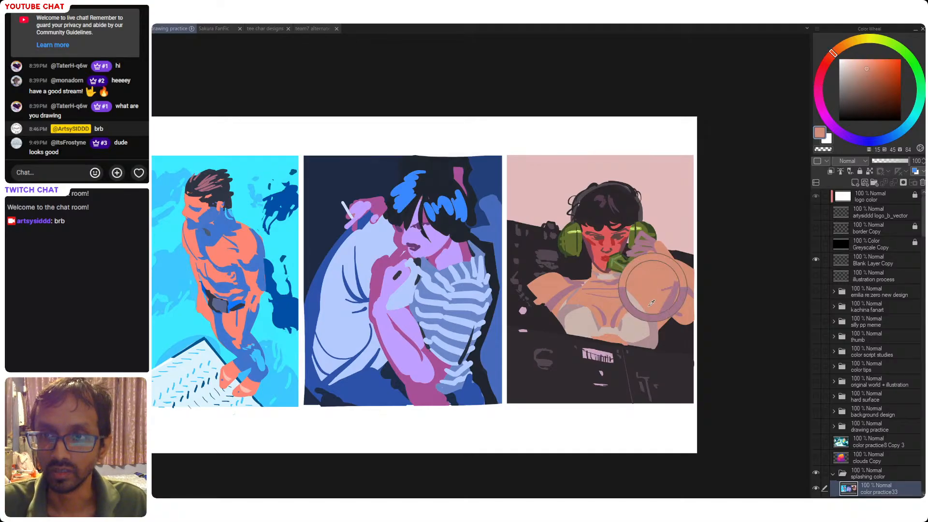
{"action": "left_click_drag", "start_coordinate": [639, 298], "coordinate": [649, 296]}
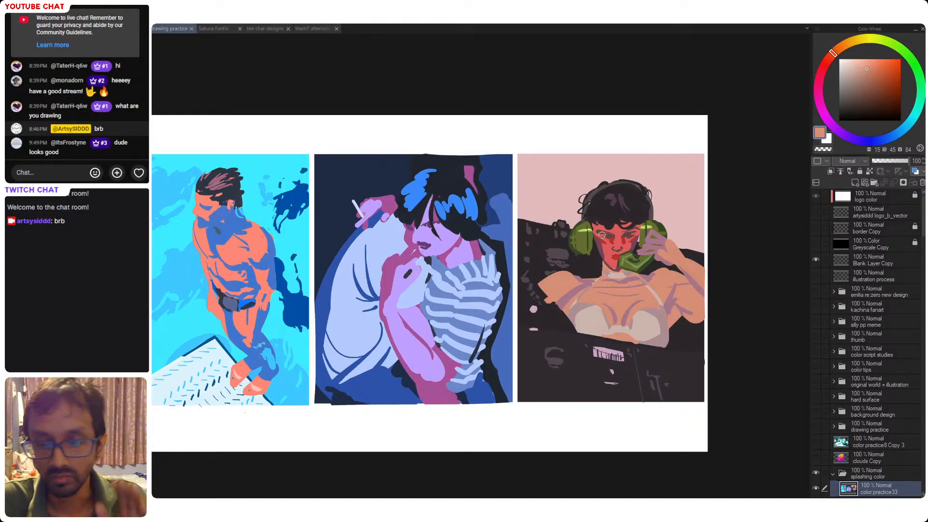
{"action": "left_click", "coordinate": [817, 244]}
{"action": "left_click", "coordinate": [817, 245]}
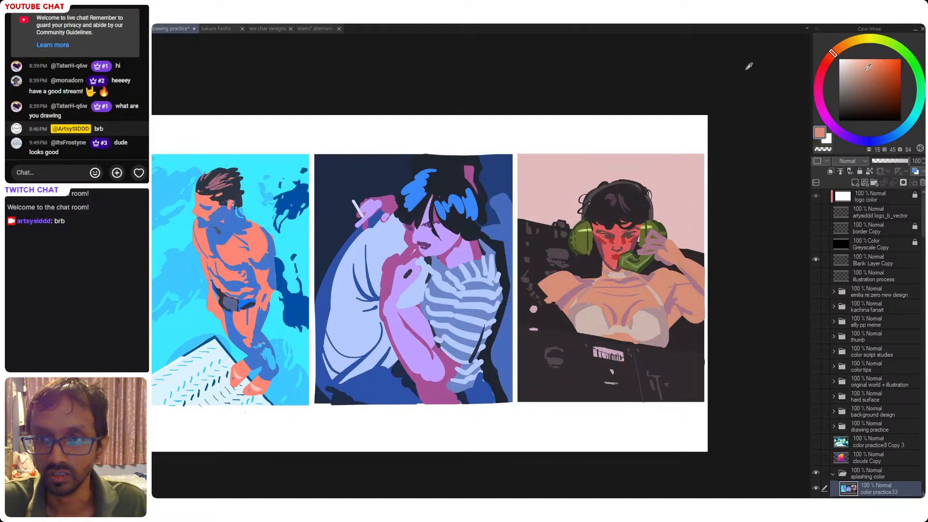
- Darken the third figure's mauve skin shadows to hue 336, saturation 28, value 59, and save the file
{"action": "left_click", "coordinate": [671, 297], "text": "alt"}
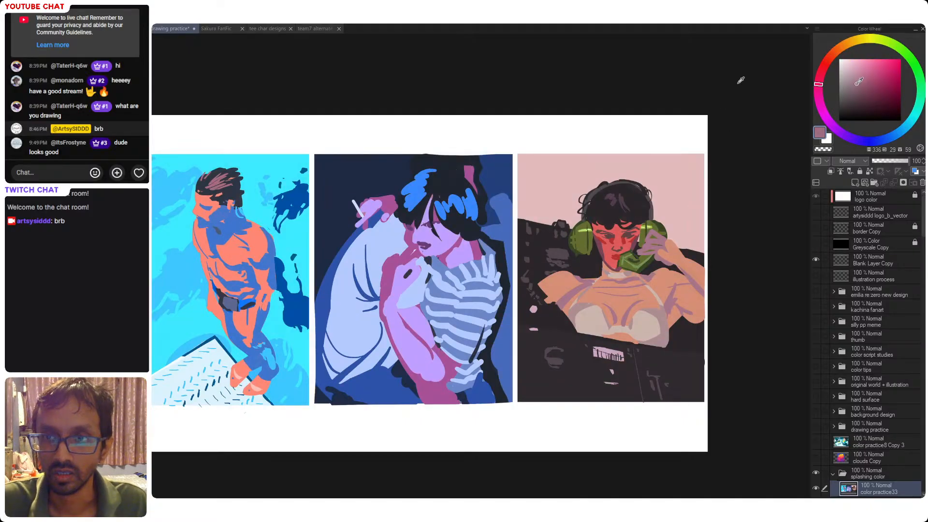
{"action": "left_click", "coordinate": [666, 304], "text": "alt"}
{"action": "left_click_drag", "start_coordinate": [676, 290], "coordinate": [639, 357]}
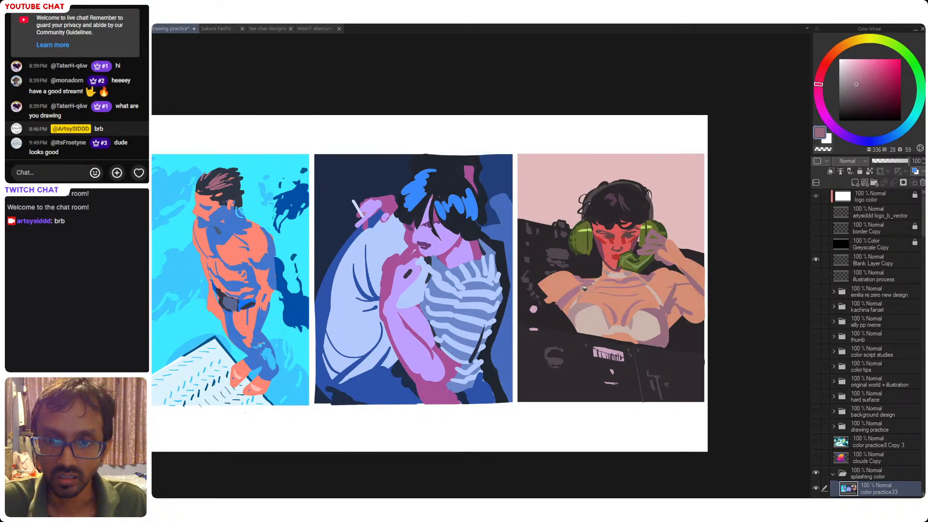
{"action": "key", "text": "ctrl+s"}
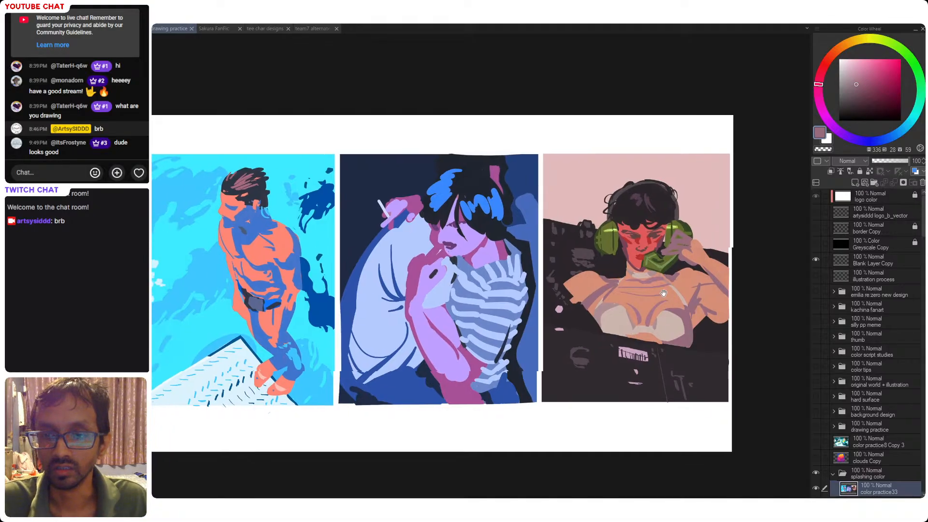
- Undo the mauve recolouring of the third figure's shadows and sample its skin colour, hue 15, saturation 45, value 84
{"action": "scroll", "coordinate": [647, 298], "scroll_direction": "left", "scroll_amount": 1}
{"action": "left_click", "coordinate": [693, 277], "text": "alt"}
{"action": "left_click_drag", "start_coordinate": [610, 280], "coordinate": [590, 302]}
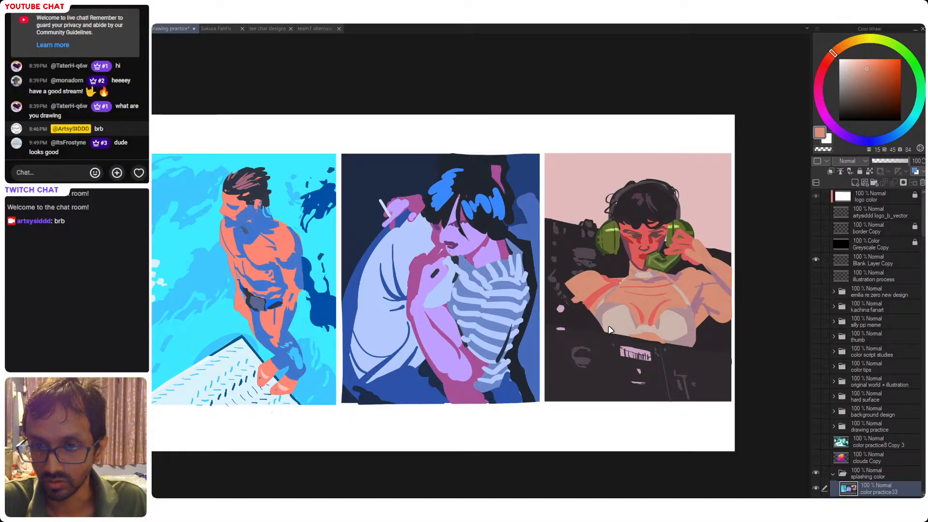
{"action": "scroll", "coordinate": [609, 320], "scroll_direction": "down", "scroll_amount": 1}
{"action": "scroll", "coordinate": [609, 320], "scroll_direction": "up", "scroll_amount": 1}
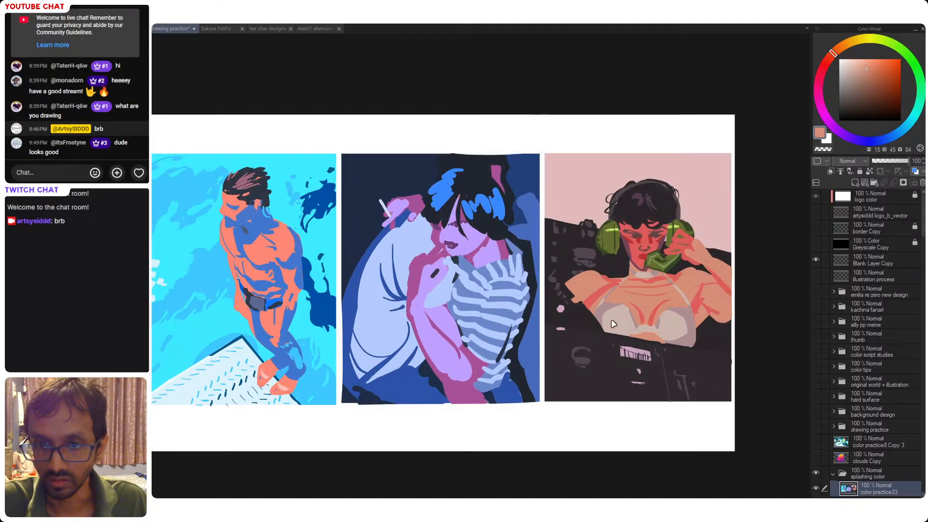
{"action": "left_click_drag", "start_coordinate": [600, 321], "coordinate": [616, 316]}
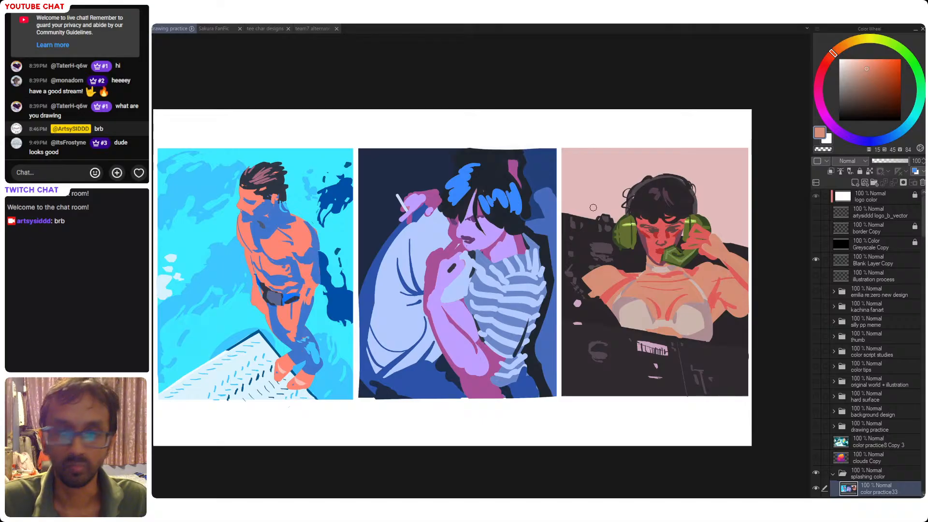
- Look through the Sakura FanFic drawing and the team7 alternate version illustration to examine their skin and shadow colours
{"action": "left_click", "coordinate": [216, 29]}
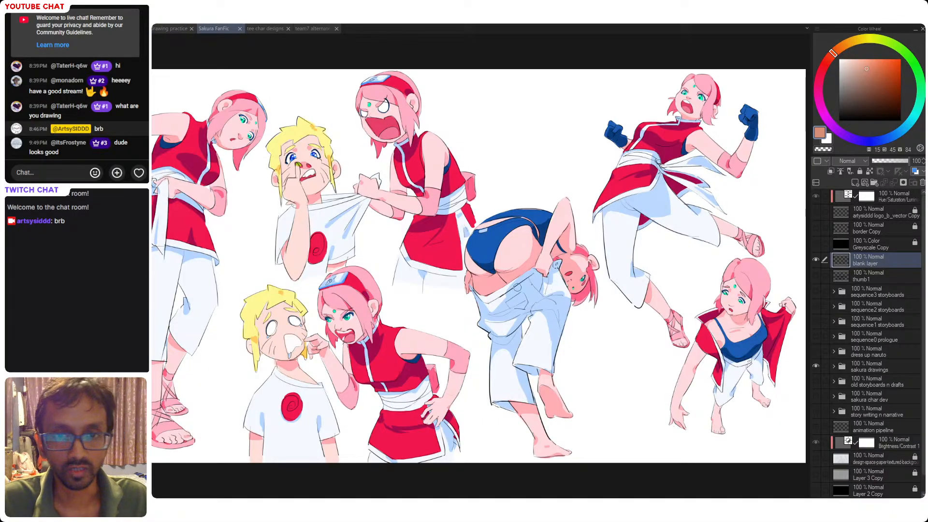
{"action": "left_click", "coordinate": [312, 28]}
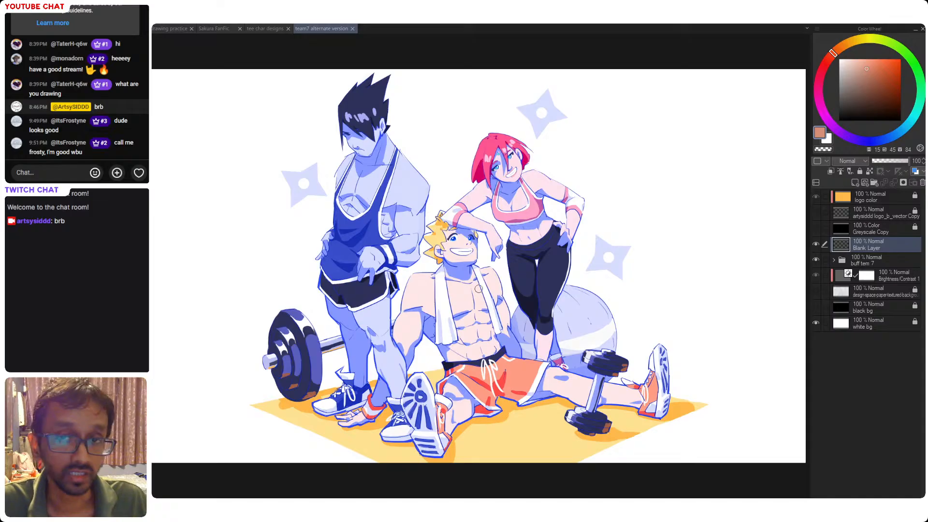
{"action": "left_click_drag", "start_coordinate": [418, 257], "coordinate": [459, 260]}
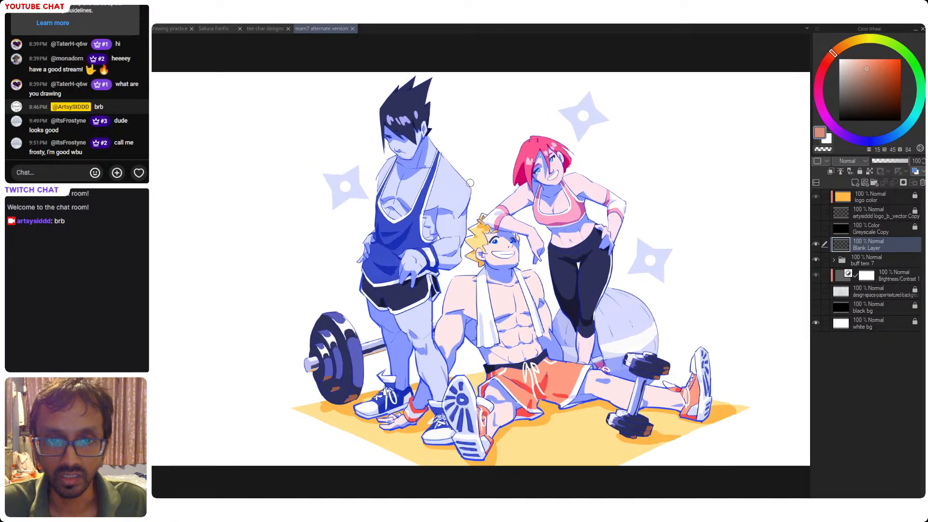
- Sample the illustration's pale pink skin, light blue and darker blue shadow, and paint a swatch of each beside the red-haired figure
{"action": "left_click", "coordinate": [596, 198], "text": "alt"}
{"action": "left_click_drag", "start_coordinate": [596, 198], "coordinate": [554, 193]}
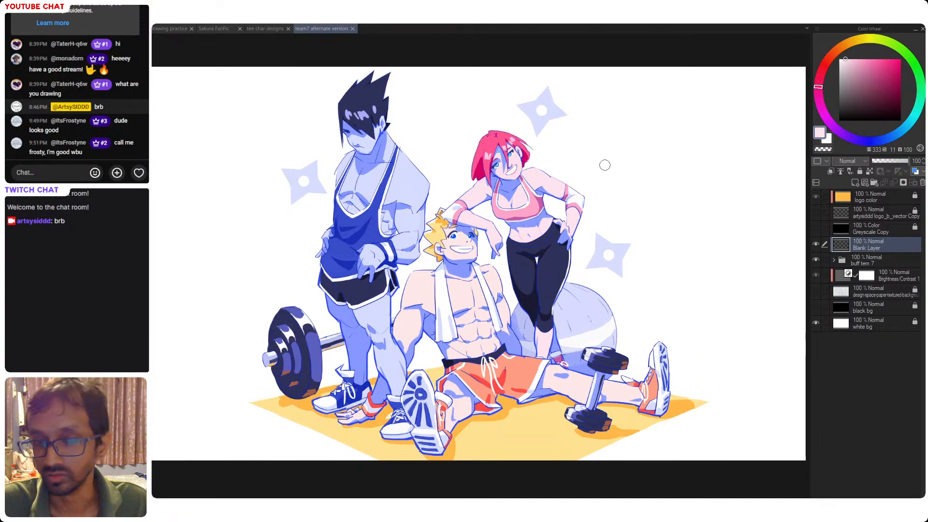
{"action": "mouse_move", "coordinate": [610, 162]}
{"action": "left_mouse_down"}
{"action": "mouse_move", "coordinate": [631, 152]}
{"action": "mouse_move", "coordinate": [613, 144]}
{"action": "left_mouse_up"}
{"action": "left_click", "coordinate": [416, 179], "text": "alt"}
{"action": "key", "text": "ctrl+s"}
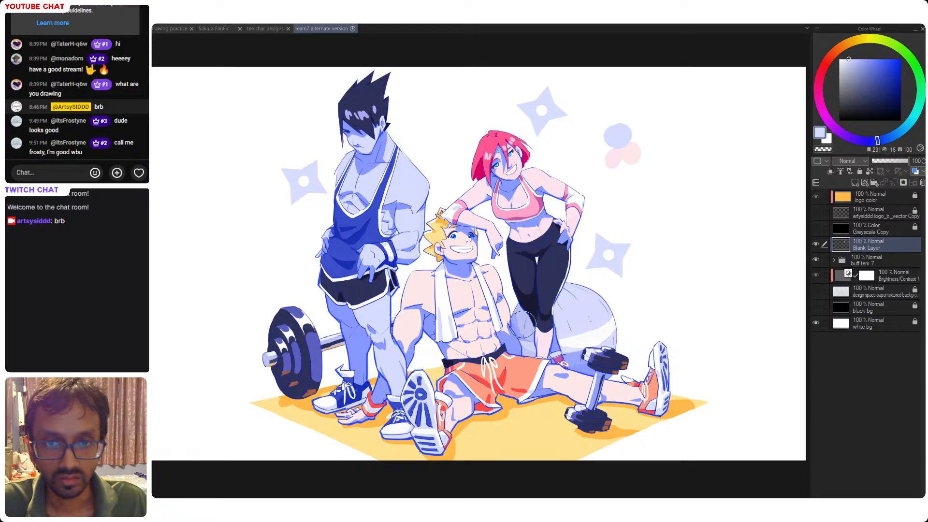
{"action": "left_click", "coordinate": [534, 221], "text": "alt"}
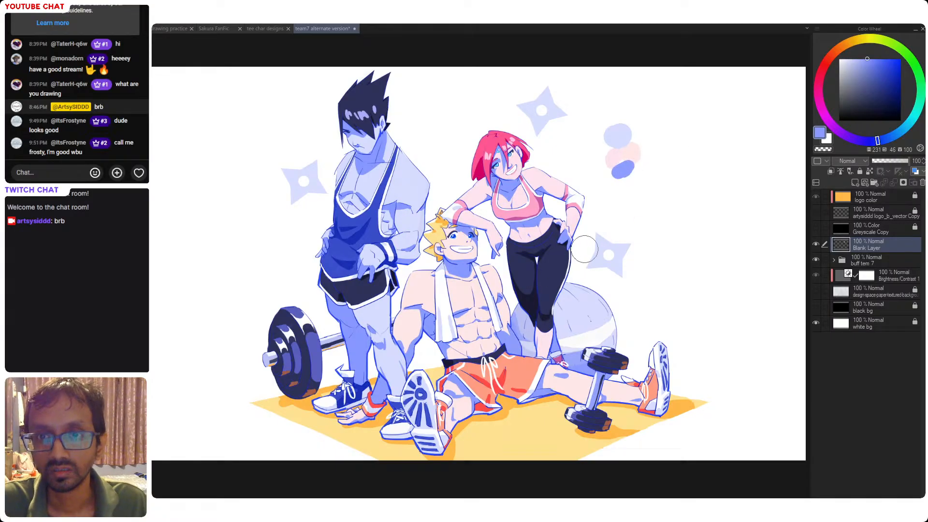
- Add more blue-violet to the swatch below the peach one beside the red-haired figure, and save the illustration
{"action": "left_click", "coordinate": [616, 176]}
{"action": "left_click_drag", "start_coordinate": [618, 174], "coordinate": [625, 179]}
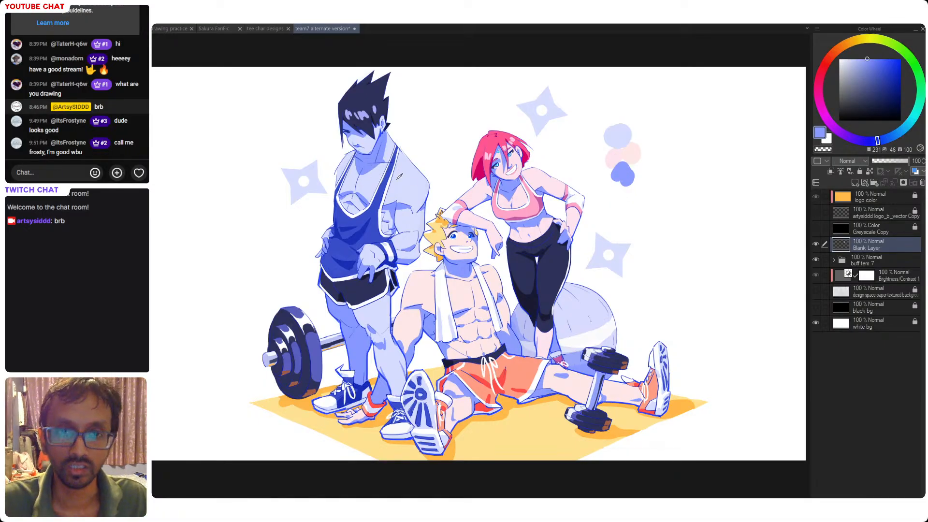
{"action": "left_click_drag", "start_coordinate": [505, 208], "coordinate": [489, 210]}
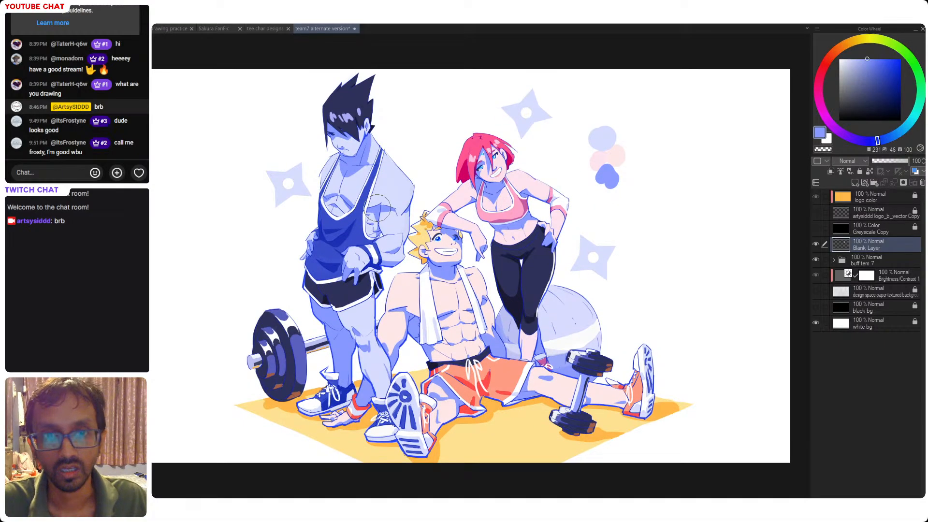
{"action": "key", "text": "ctrl+s"}
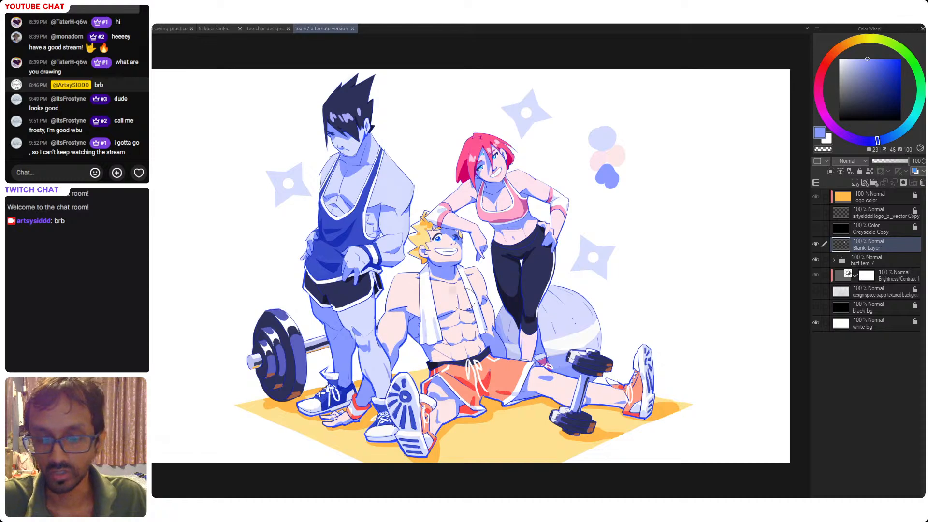
- Sample the pale skin colour from the seated figure's torso, try a stroke above the red-haired figure's shoulder, and undo it
{"action": "left_click", "coordinate": [448, 297], "text": "alt"}
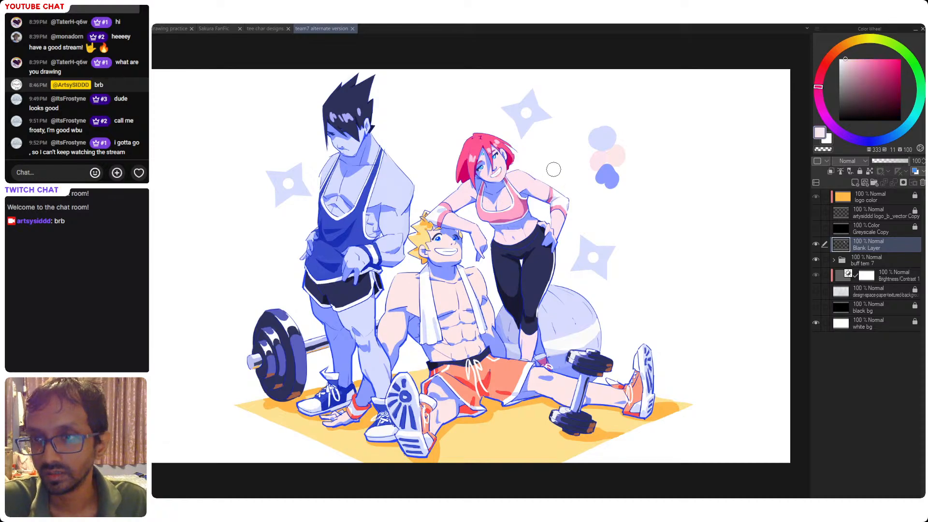
{"action": "mouse_move", "coordinate": [556, 157]}
{"action": "left_mouse_down"}
{"action": "mouse_move", "coordinate": [536, 174]}
{"action": "mouse_move", "coordinate": [545, 179]}
{"action": "mouse_move", "coordinate": [558, 155]}
{"action": "left_mouse_up"}
{"action": "key", "text": "ctrl+z"}
{"action": "key", "text": "ctrl+z"}
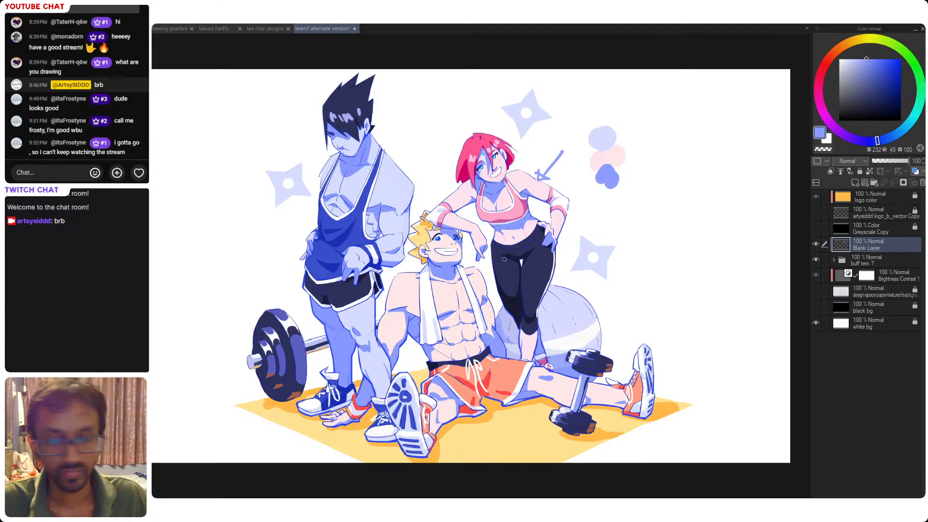
- Clear the colour swatches and the arrow from the Blank Layer and save the illustration
{"action": "key", "text": "Delete"}
{"action": "key", "text": "ctrl+s"}
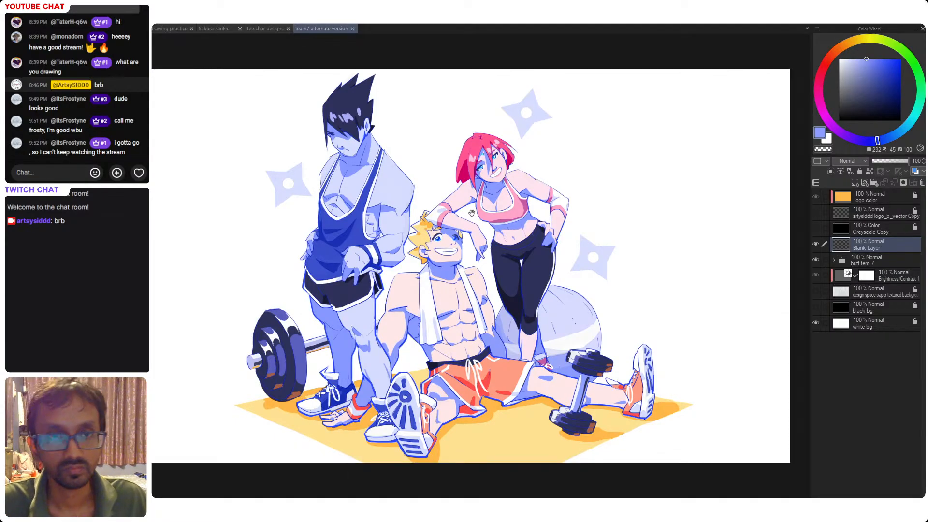
- Sample the dark and light pinks of the red-haired figure's hair and paint a light pink swatch beside her head
{"action": "left_click_drag", "start_coordinate": [473, 181], "coordinate": [484, 185]}
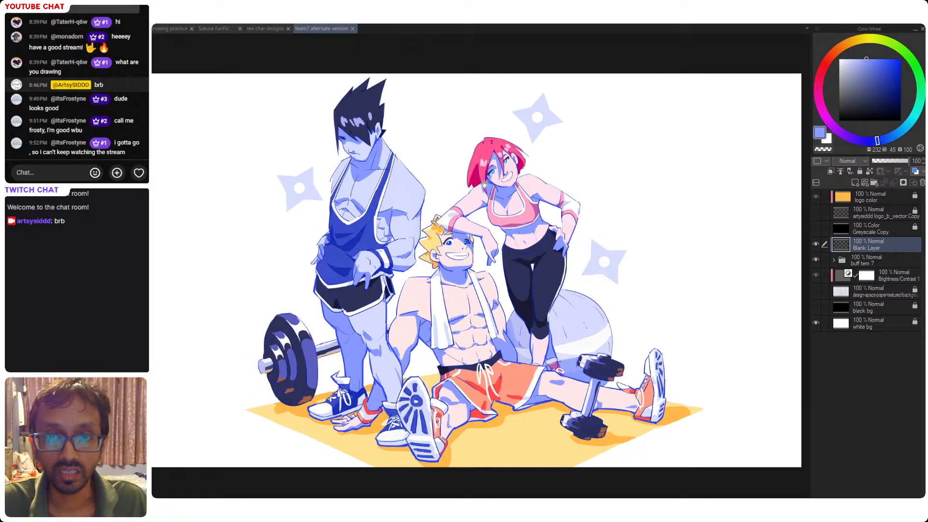
{"action": "scroll", "coordinate": [482, 175], "scroll_direction": "up", "scroll_amount": 5}
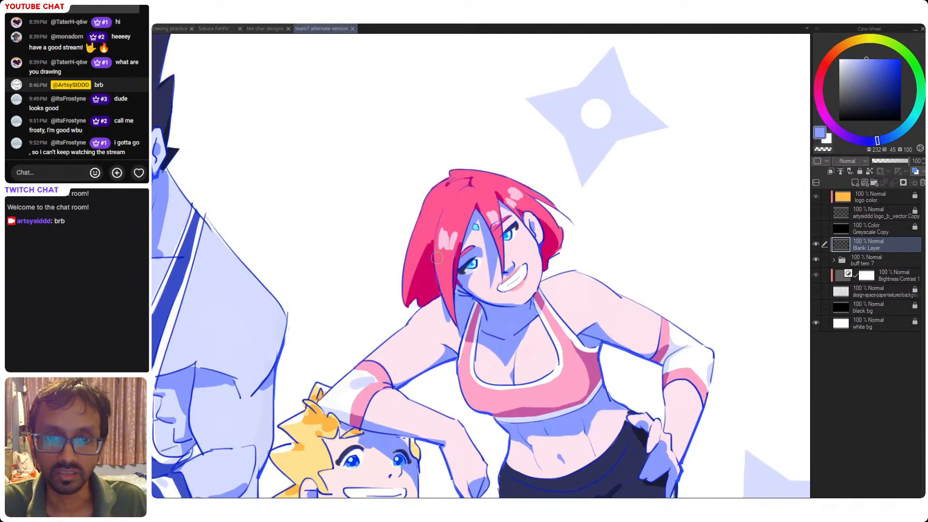
{"action": "left_click_drag", "start_coordinate": [527, 258], "coordinate": [508, 263]}
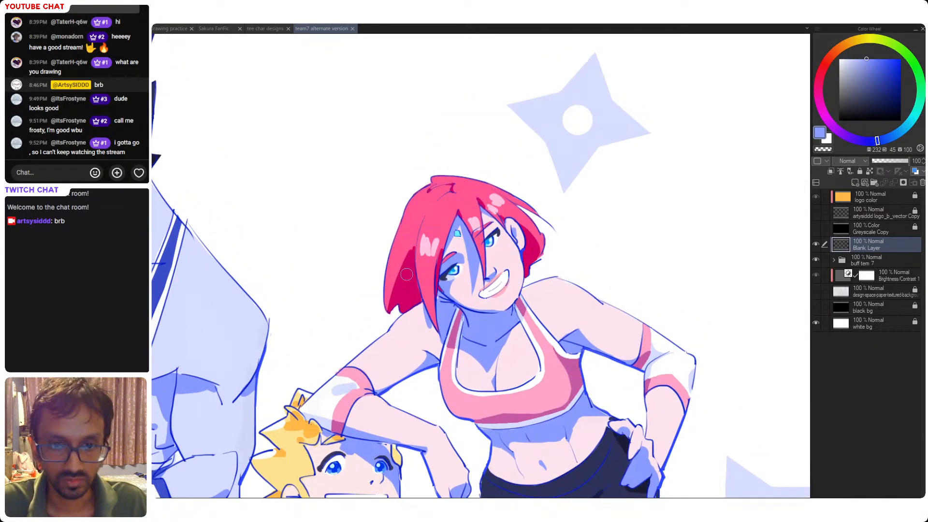
{"action": "left_click", "coordinate": [409, 275]}
{"action": "left_click", "coordinate": [409, 280]}
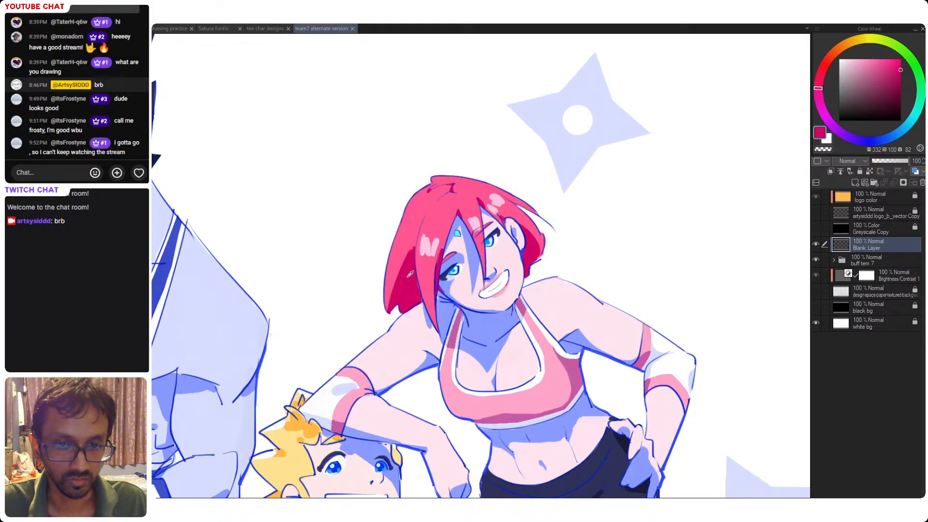
{"action": "left_click", "coordinate": [408, 280]}
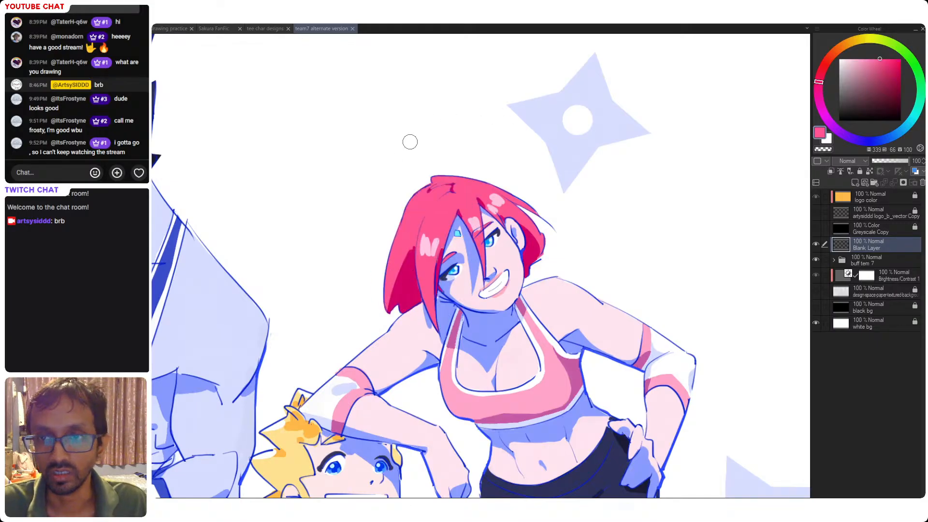
{"action": "left_click_drag", "start_coordinate": [348, 170], "coordinate": [342, 182]}
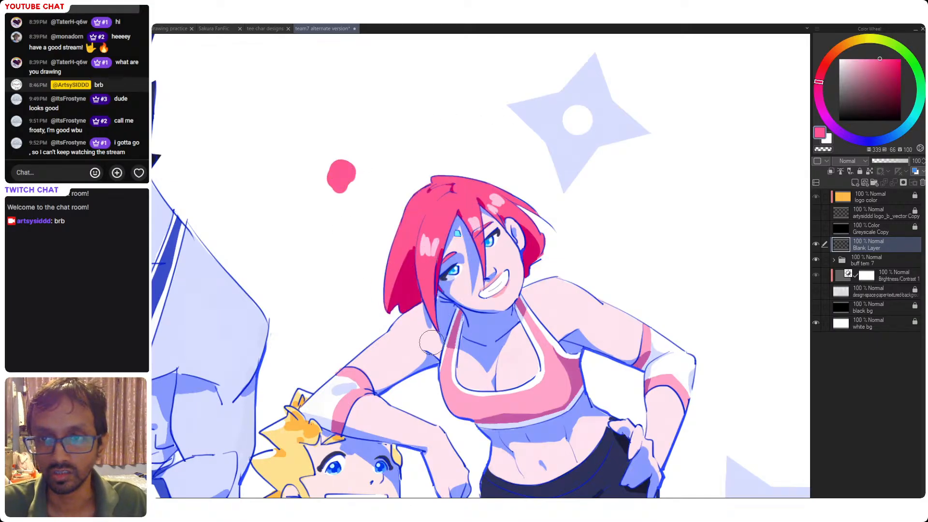
- Paint the shadow areas of the red-haired figure's hair with a muted purple of hue 261, saturation 59, value 66
{"action": "left_click", "coordinate": [421, 304], "text": "alt"}
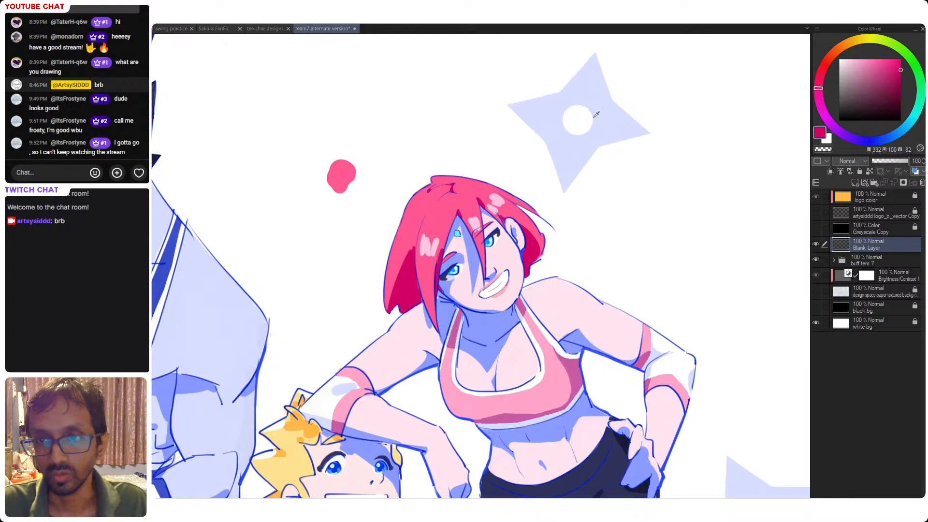
{"action": "left_click", "coordinate": [409, 276]}
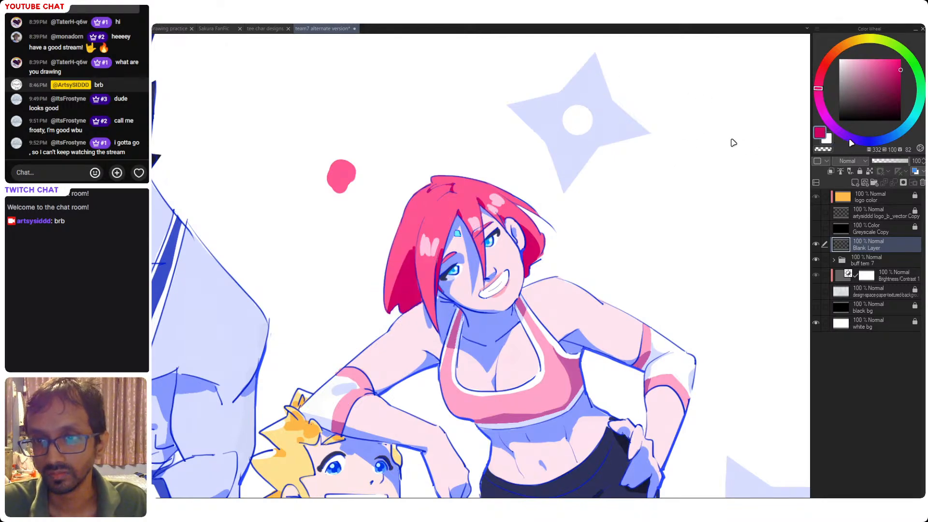
{"action": "left_click", "coordinate": [848, 137]}
{"action": "left_click", "coordinate": [885, 69]}
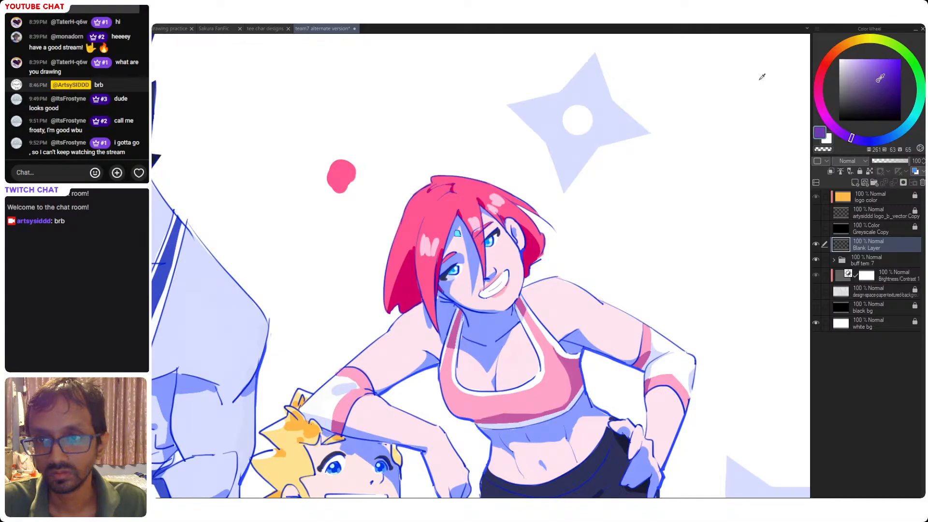
{"action": "left_click_drag", "start_coordinate": [885, 70], "coordinate": [875, 79]}
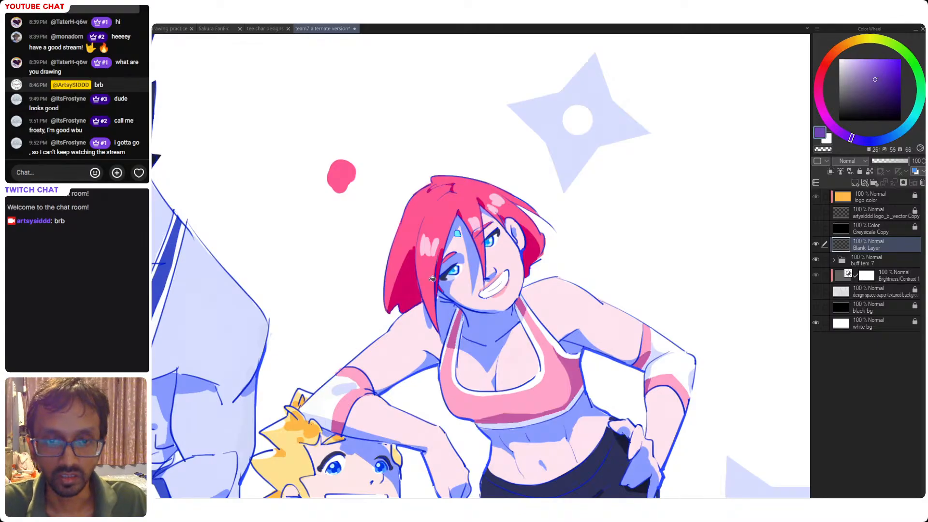
{"action": "mouse_move", "coordinate": [401, 277]}
{"action": "left_mouse_down"}
{"action": "mouse_move", "coordinate": [395, 305]}
{"action": "mouse_move", "coordinate": [407, 270]}
{"action": "mouse_move", "coordinate": [406, 300]}
{"action": "mouse_move", "coordinate": [410, 257]}
{"action": "mouse_move", "coordinate": [413, 311]}
{"action": "mouse_move", "coordinate": [442, 270]}
{"action": "mouse_move", "coordinate": [531, 254]}
{"action": "mouse_move", "coordinate": [528, 262]}
{"action": "mouse_move", "coordinate": [525, 235]}
{"action": "mouse_move", "coordinate": [529, 267]}
{"action": "mouse_move", "coordinate": [529, 232]}
{"action": "mouse_move", "coordinate": [534, 251]}
{"action": "left_mouse_up"}
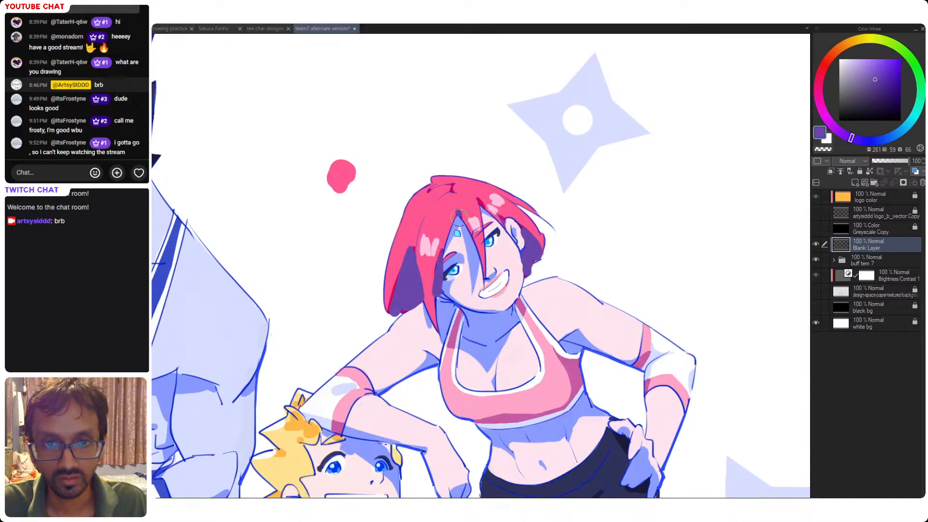
{"action": "left_click_drag", "start_coordinate": [478, 200], "coordinate": [497, 220]}
{"action": "mouse_move", "coordinate": [444, 201]}
{"action": "left_mouse_down"}
{"action": "mouse_move", "coordinate": [452, 186]}
{"action": "mouse_move", "coordinate": [435, 187]}
{"action": "left_mouse_up"}
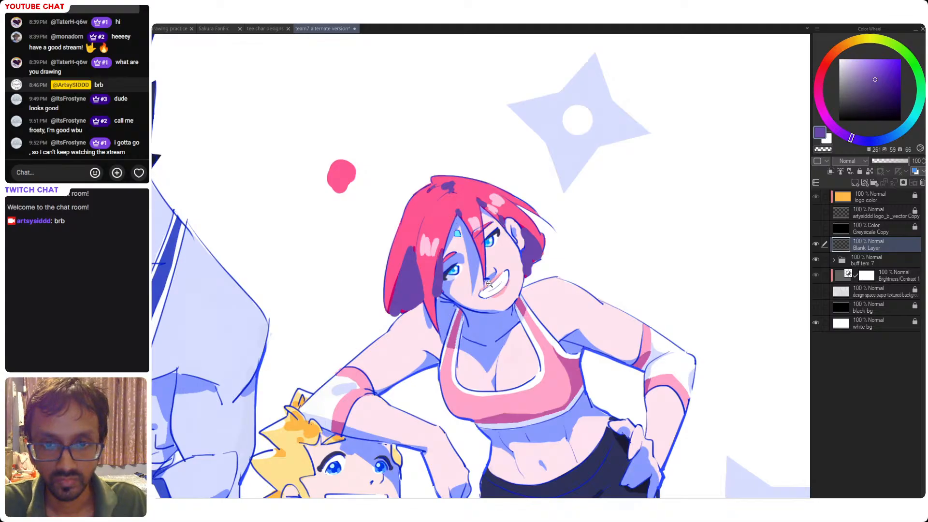
- Sample the hair's light pink, draw an arrow from the pink swatch toward the red-haired figure's head, and save the illustration
{"action": "mouse_move", "coordinate": [511, 312]}
{"action": "left_mouse_down"}
{"action": "mouse_move", "coordinate": [464, 325]}
{"action": "mouse_move", "coordinate": [519, 283]}
{"action": "mouse_move", "coordinate": [519, 263]}
{"action": "mouse_move", "coordinate": [484, 217]}
{"action": "mouse_move", "coordinate": [465, 214]}
{"action": "mouse_move", "coordinate": [457, 267]}
{"action": "left_mouse_up"}
{"action": "left_click", "coordinate": [469, 230], "text": "alt"}
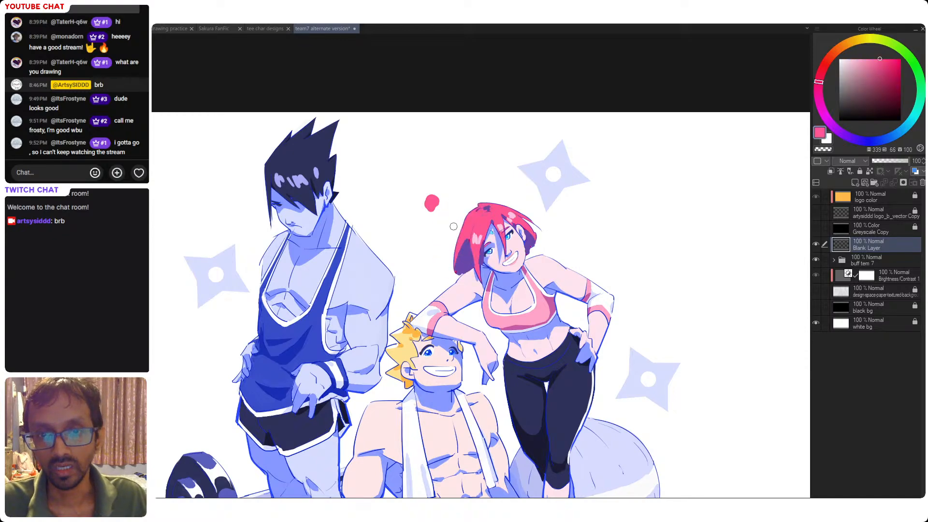
{"action": "mouse_move", "coordinate": [448, 223]}
{"action": "left_mouse_down"}
{"action": "mouse_move", "coordinate": [450, 242]}
{"action": "mouse_move", "coordinate": [515, 236]}
{"action": "left_mouse_up"}
{"action": "scroll", "coordinate": [453, 309], "scroll_direction": "down", "scroll_amount": 3}
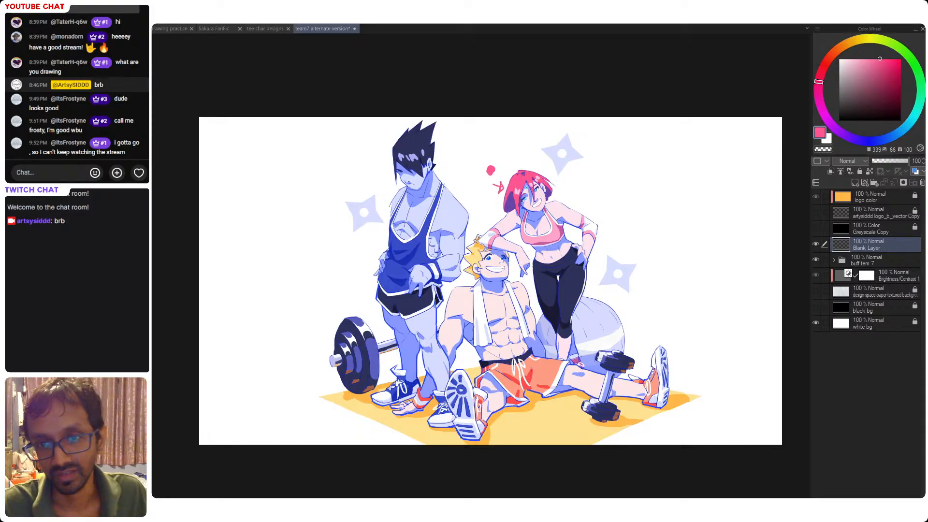
{"action": "left_click_drag", "start_coordinate": [517, 206], "coordinate": [513, 239]}
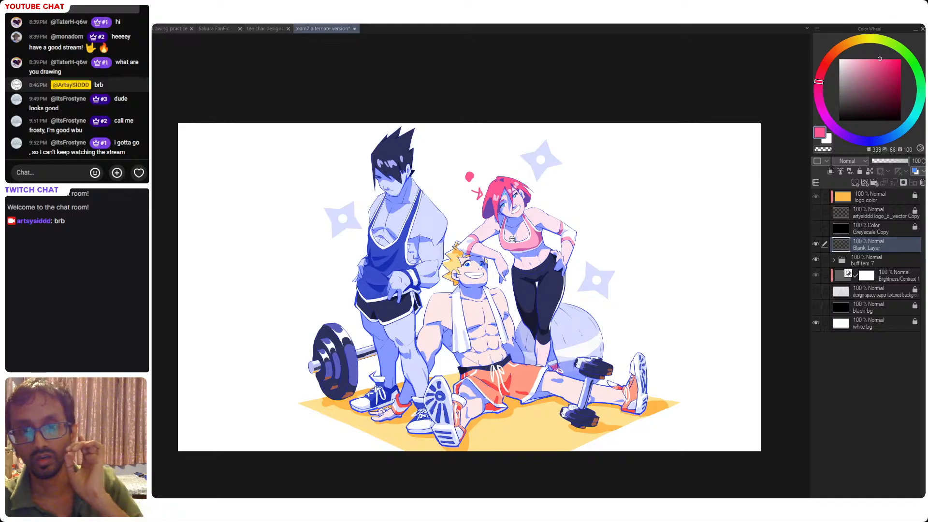
{"action": "key", "text": "ctrl+s"}
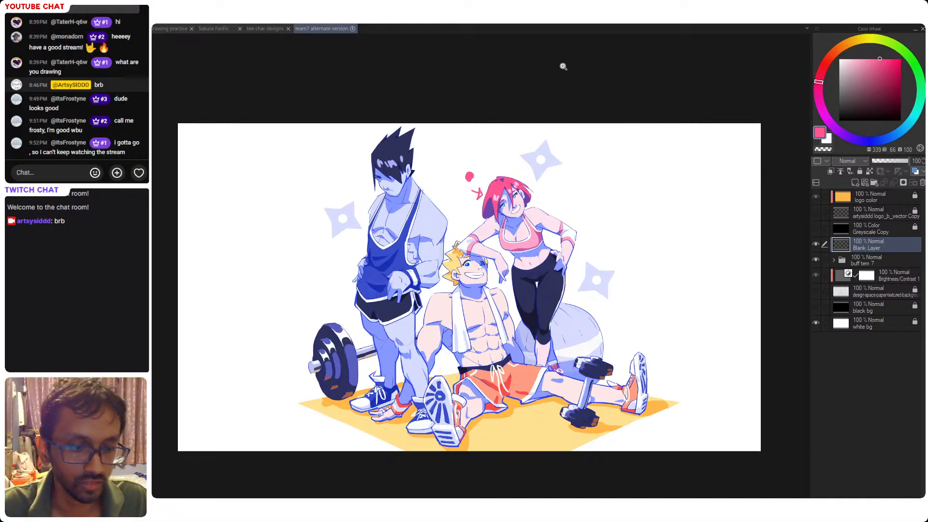
{"action": "left_click_drag", "start_coordinate": [471, 222], "coordinate": [465, 226]}
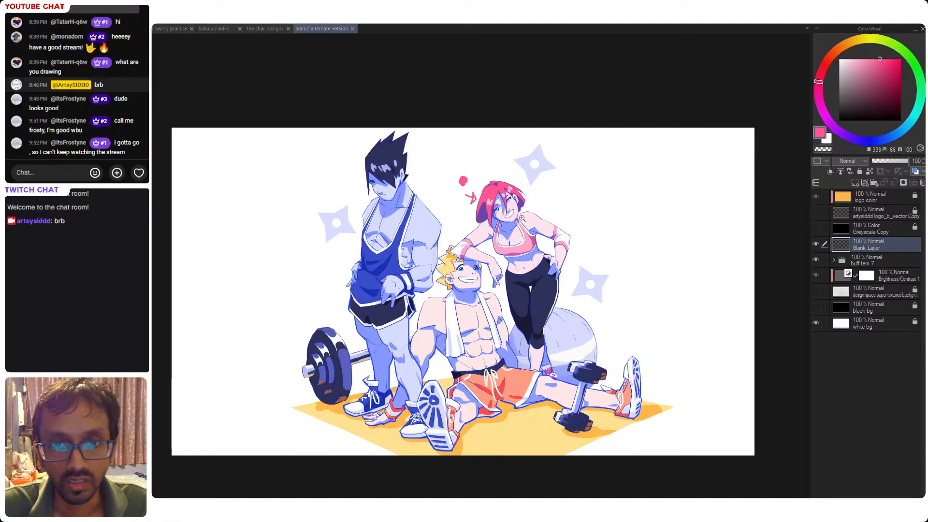
{"action": "mouse_move", "coordinate": [491, 196]}
{"action": "left_mouse_down"}
{"action": "mouse_move", "coordinate": [467, 197]}
{"action": "mouse_move", "coordinate": [492, 196]}
{"action": "left_mouse_up"}
{"action": "left_click", "coordinate": [492, 191], "text": "alt"}
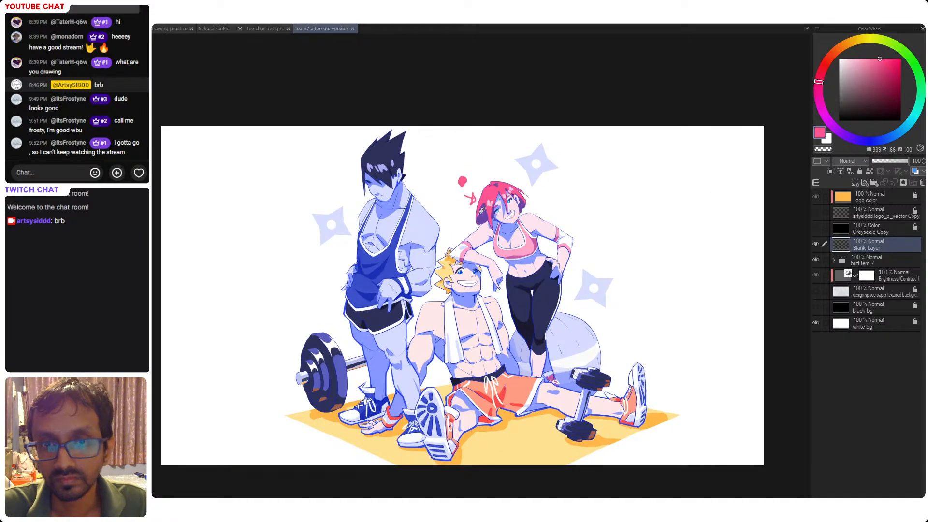
{"action": "left_click", "coordinate": [480, 216], "text": "alt"}
{"action": "left_click", "coordinate": [498, 193], "text": "alt"}
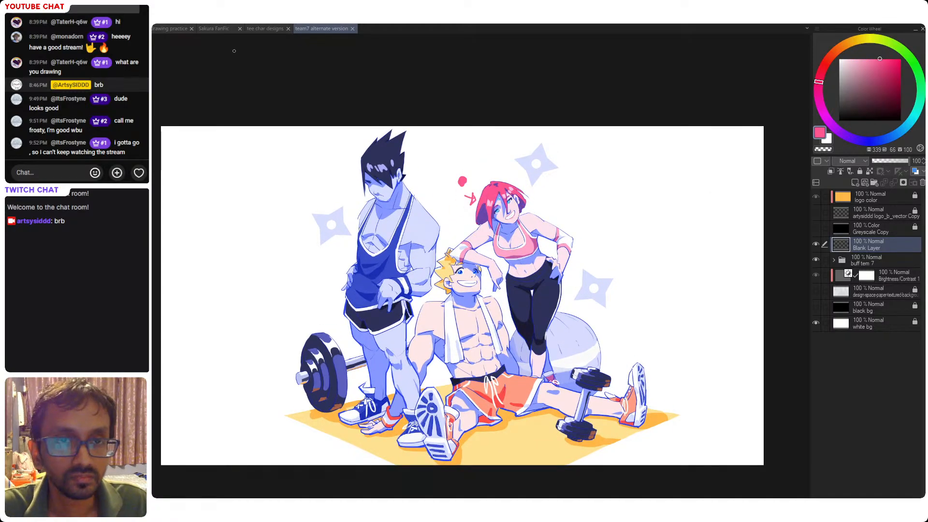
- Switch to the drawing practice document and sample the mauve face shadow and a muted green in the portrait with green headphones
{"action": "left_click", "coordinate": [169, 28]}
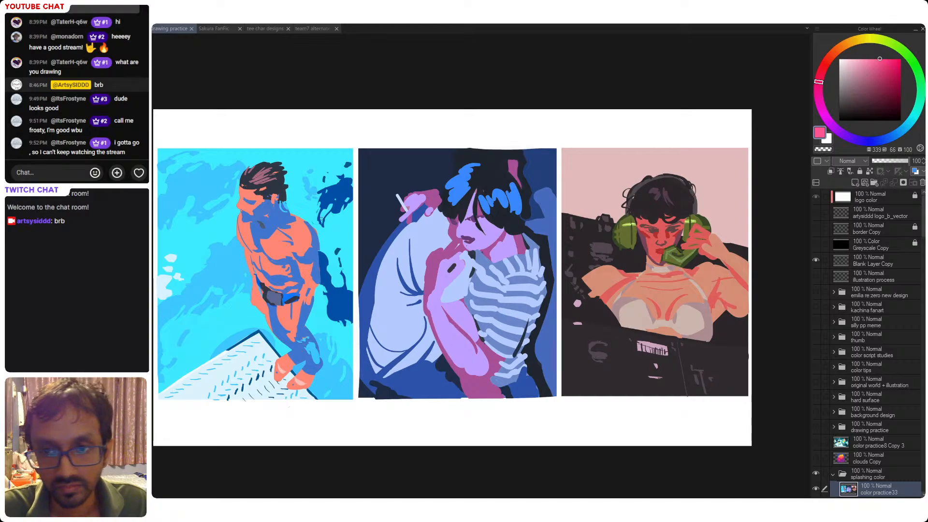
{"action": "left_click_drag", "start_coordinate": [603, 274], "coordinate": [557, 275]}
{"action": "left_click", "coordinate": [603, 246], "text": "alt"}
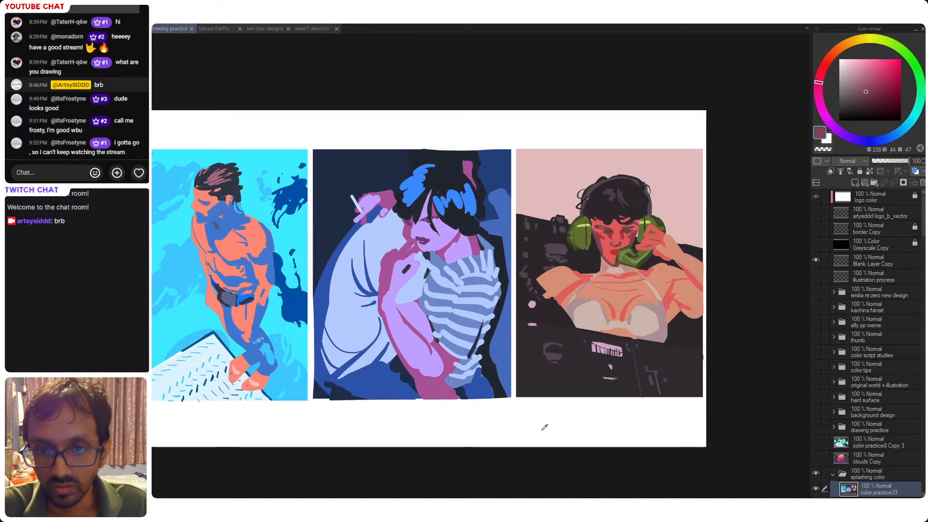
{"action": "left_click", "coordinate": [586, 235], "text": "alt"}
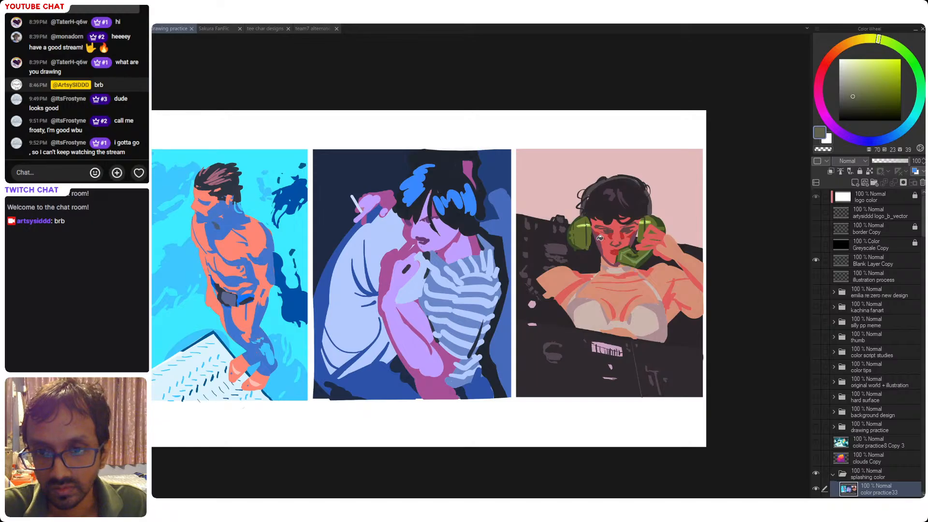
{"action": "left_click_drag", "start_coordinate": [601, 235], "coordinate": [610, 259]}
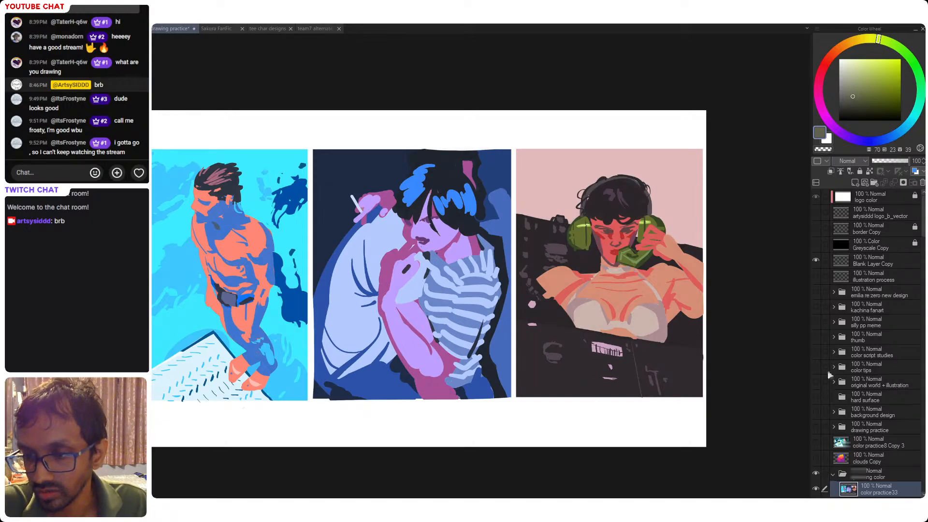
- Compare the jaw shadow's mauve with the earcup's green by sampling both on the headphone portrait's face in close-up
{"action": "scroll", "coordinate": [848, 440], "scroll_direction": "down", "scroll_amount": 4}
{"action": "scroll", "coordinate": [613, 232], "scroll_direction": "up", "scroll_amount": 5}
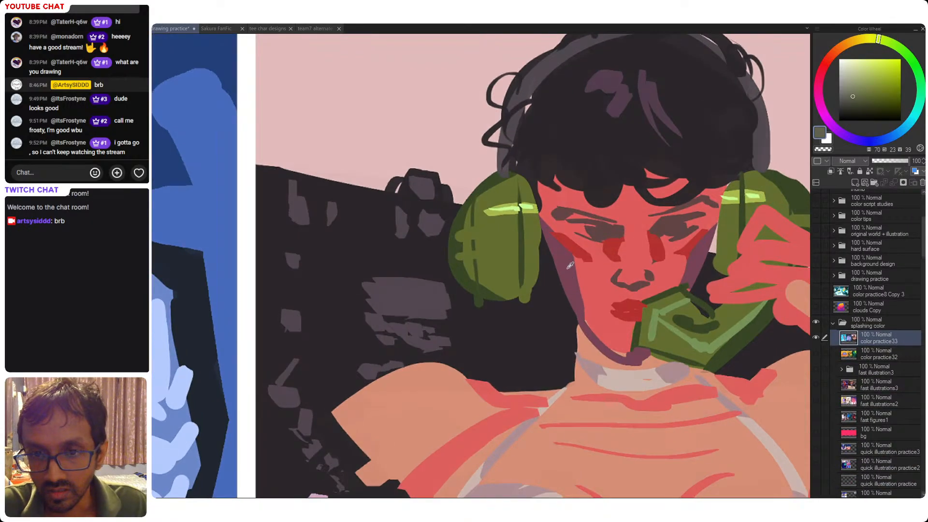
{"action": "left_click", "coordinate": [570, 268], "text": "alt"}
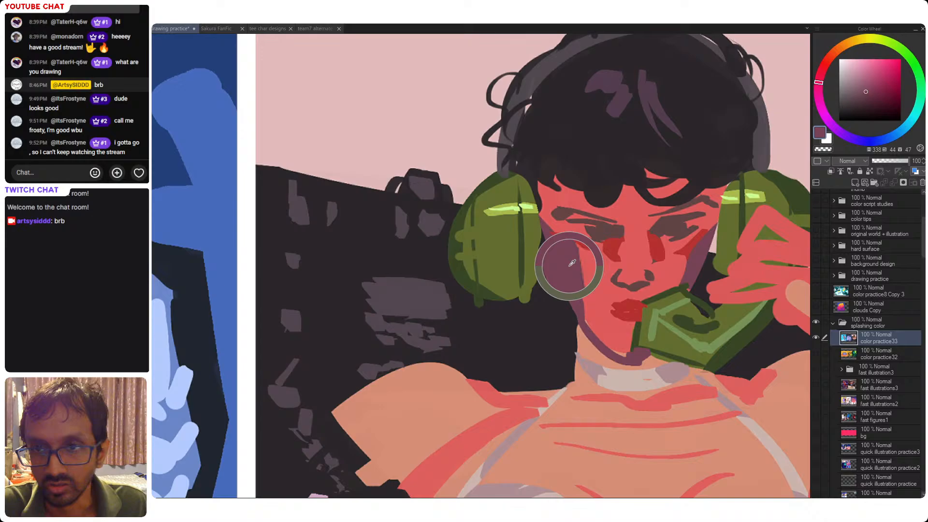
{"action": "left_click", "coordinate": [507, 254], "text": "alt"}
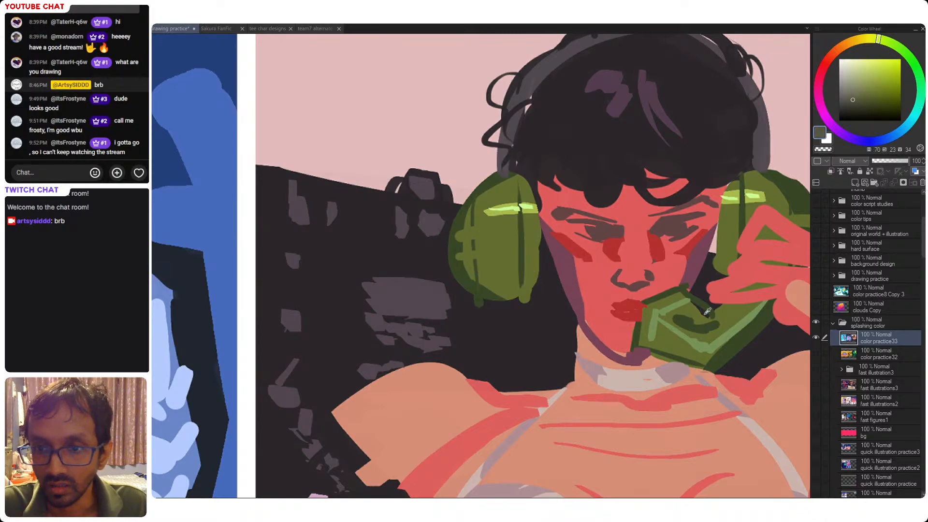
- Sample the handset's light green and shift it to a muted grey-green of hue 84, saturation 25, value 33
{"action": "left_click", "coordinate": [697, 339], "text": "alt"}
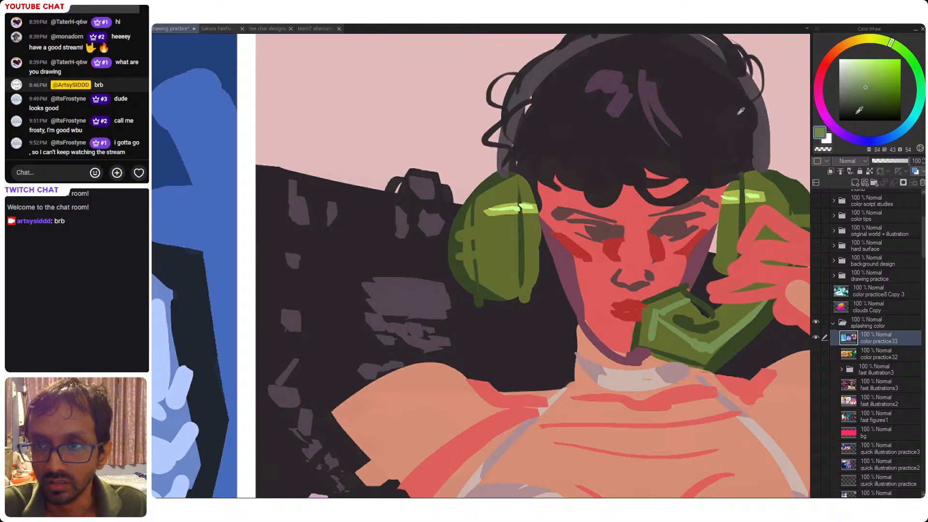
{"action": "left_click", "coordinate": [743, 89], "text": "alt"}
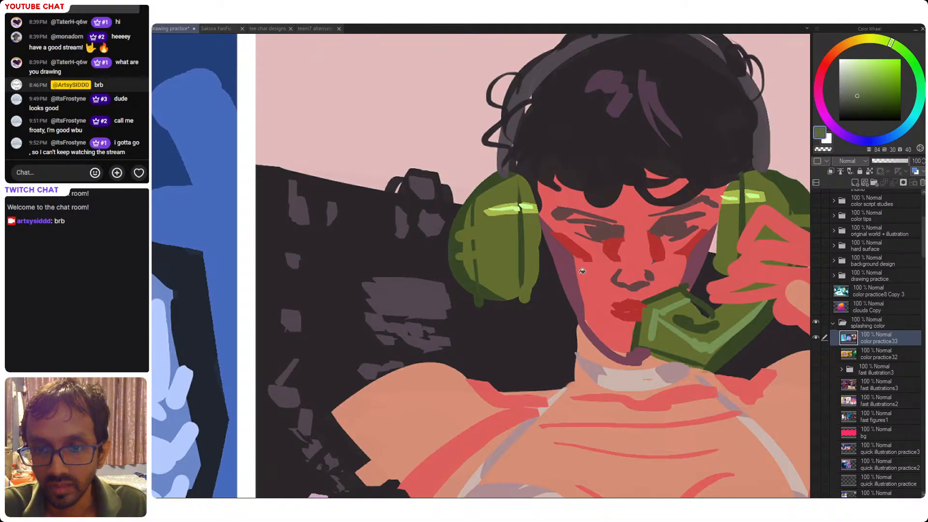
{"action": "left_click_drag", "start_coordinate": [544, 221], "coordinate": [643, 360]}
{"action": "left_click", "coordinate": [739, 93], "text": "alt"}
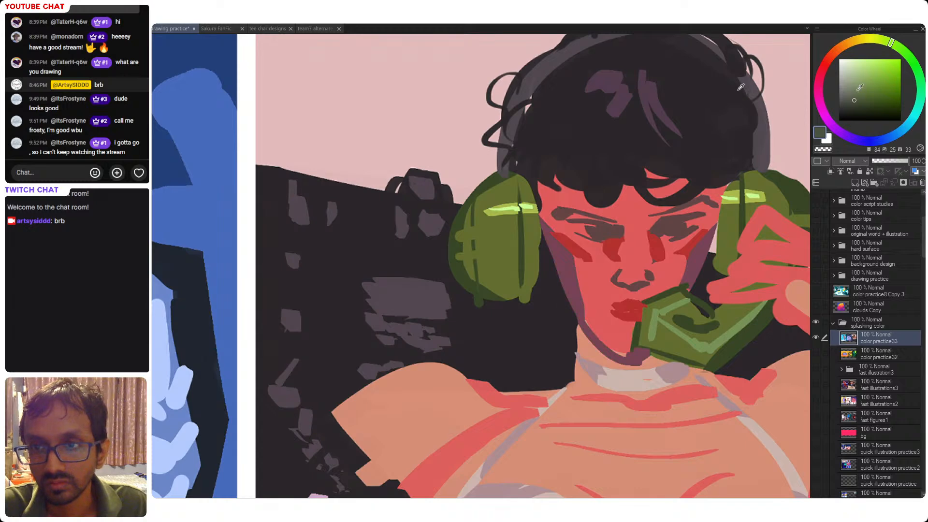
- Recolour the jaw, cheek and eye shadows on the headphone portrait's face with a muted grey-green of hue 84, saturation 15, value 37
{"action": "left_click", "coordinate": [733, 90], "text": "alt"}
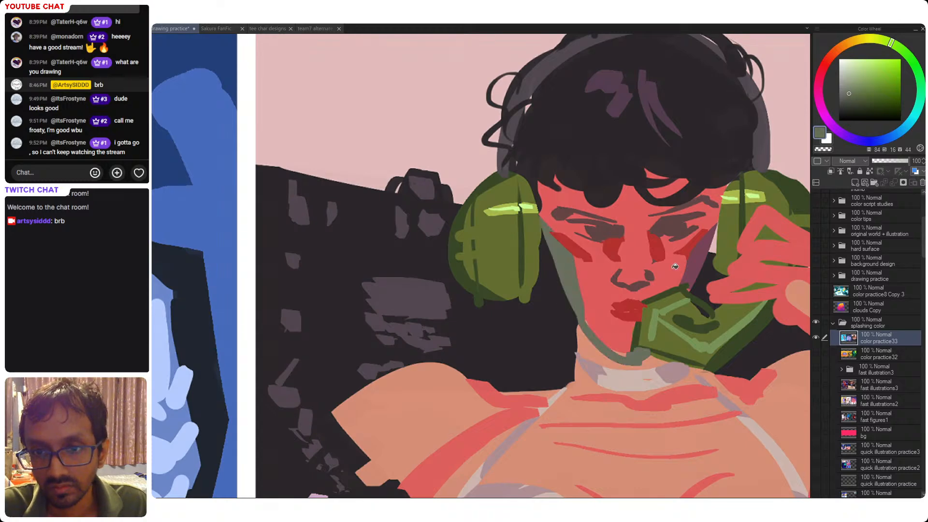
{"action": "left_click", "coordinate": [733, 96], "text": "alt"}
{"action": "left_click", "coordinate": [733, 96], "text": "alt"}
{"action": "left_click_drag", "start_coordinate": [544, 225], "coordinate": [645, 360]}
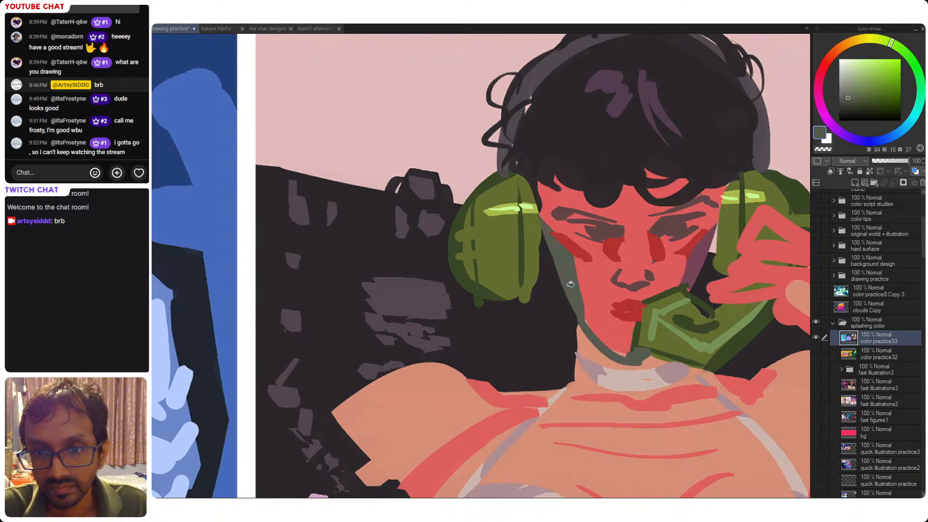
{"action": "left_click_drag", "start_coordinate": [683, 284], "coordinate": [715, 228]}
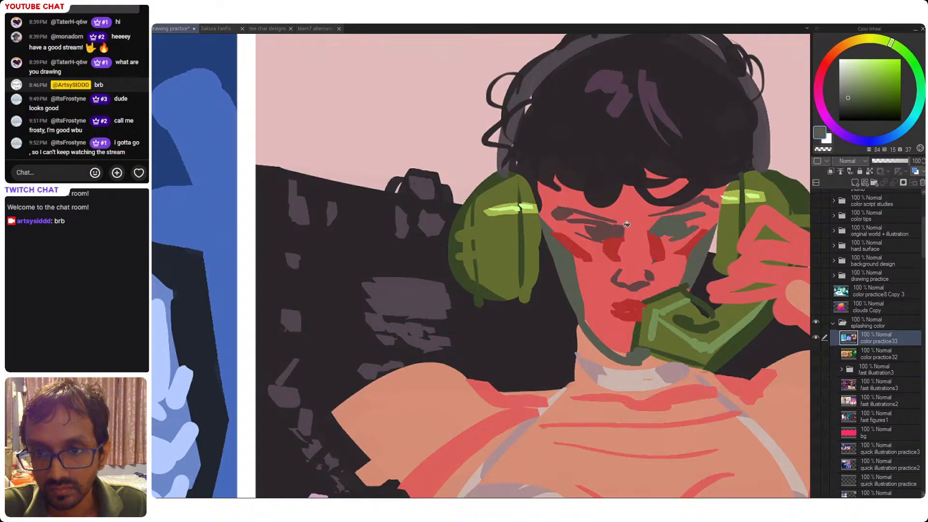
{"action": "left_click", "coordinate": [608, 216]}
{"action": "key", "text": "ctrl+z"}
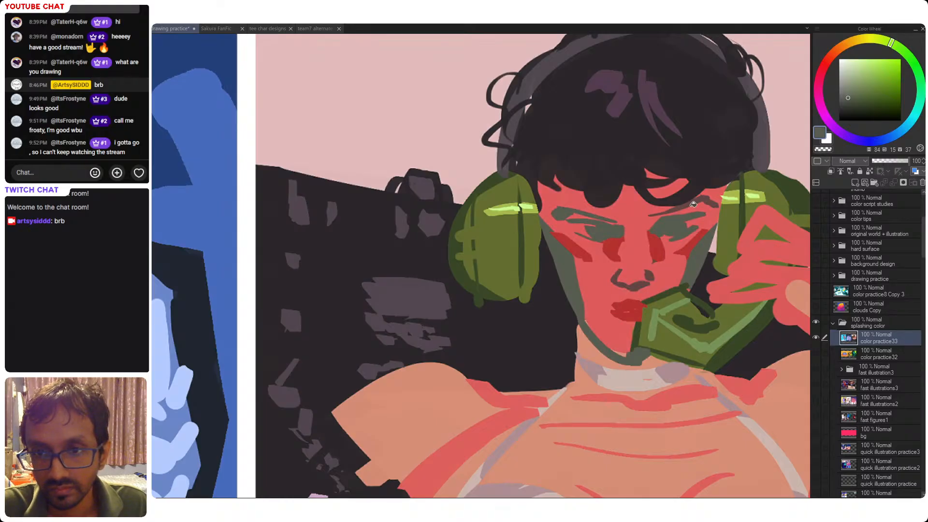
- Check the values of the three colour studies by showing the Greyscale Copy layer and hiding it again
{"action": "scroll", "coordinate": [605, 257], "scroll_direction": "down", "scroll_amount": 5}
{"action": "scroll", "coordinate": [606, 256], "scroll_direction": "up", "scroll_amount": 2}
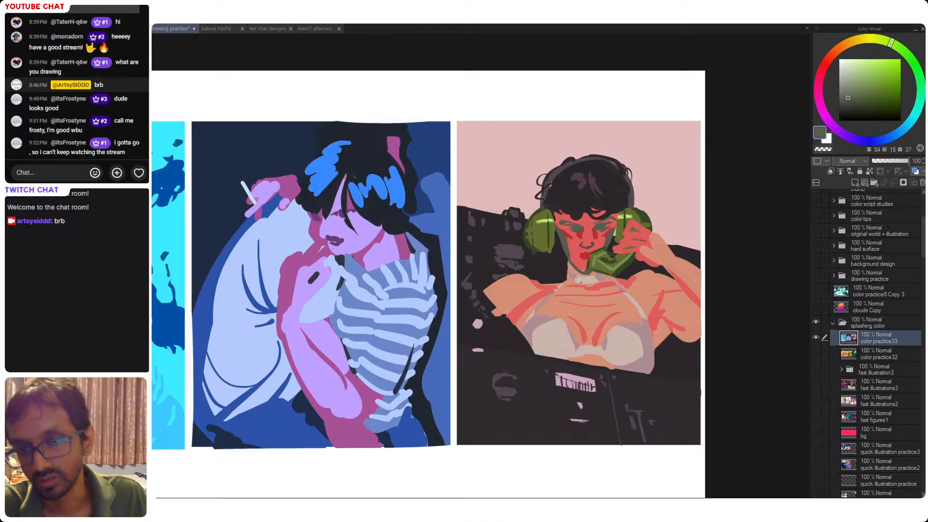
{"action": "scroll", "coordinate": [578, 280], "scroll_direction": "up", "scroll_amount": 1}
{"action": "scroll", "coordinate": [620, 300], "scroll_direction": "down", "scroll_amount": 2}
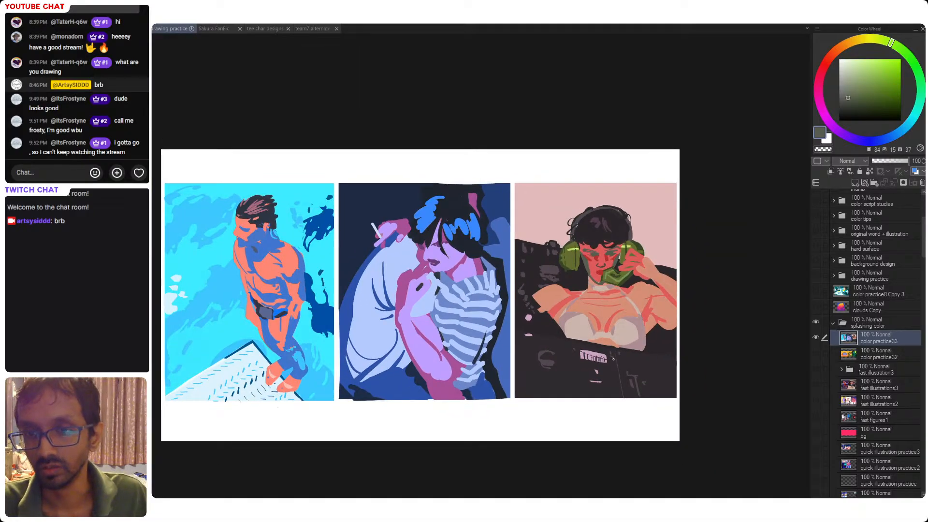
{"action": "scroll", "coordinate": [866, 221], "scroll_direction": "up", "scroll_amount": 5}
{"action": "left_click", "coordinate": [816, 244]}
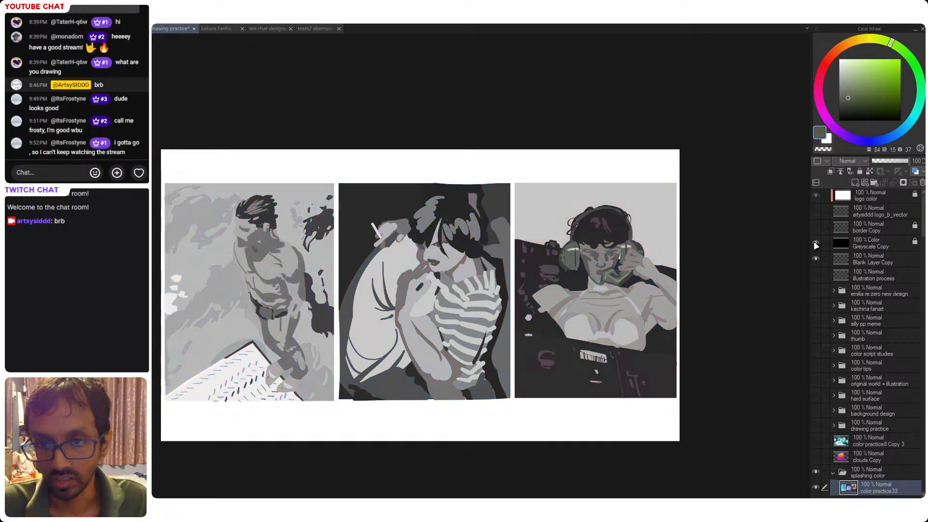
{"action": "left_click", "coordinate": [816, 244]}
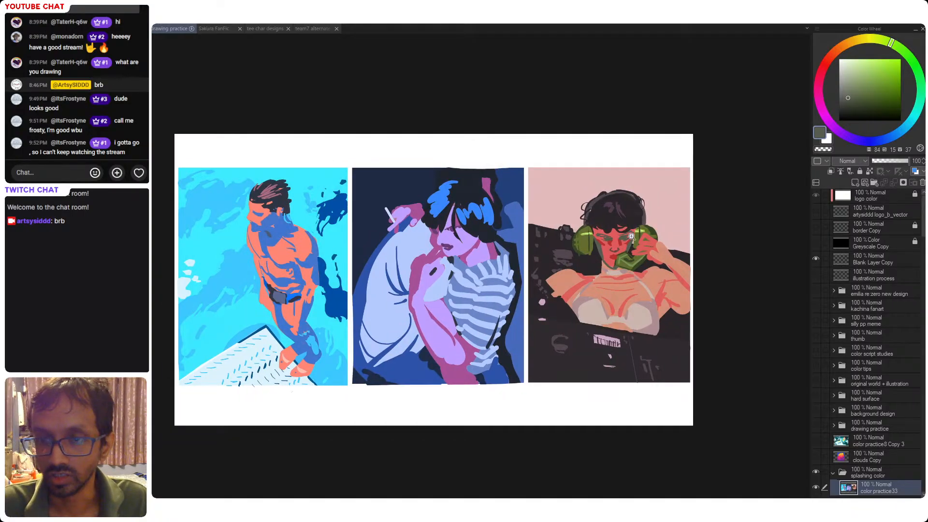
- Sample the jaw shadow's grey-green, shift its hue to 106, refill the portrait's face shadow with it and save the document
{"action": "scroll", "coordinate": [553, 291], "scroll_direction": "up", "scroll_amount": 5}
{"action": "left_click", "coordinate": [538, 272]}
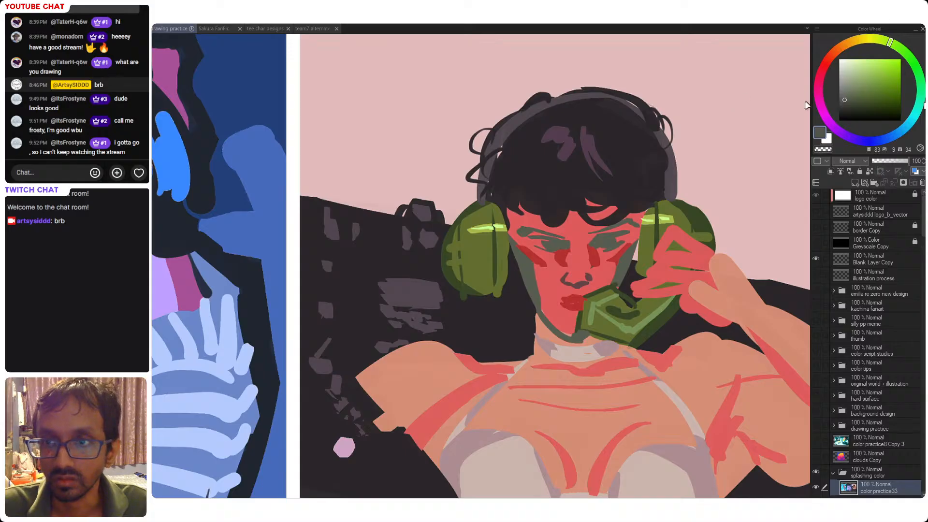
{"action": "left_click", "coordinate": [921, 96]}
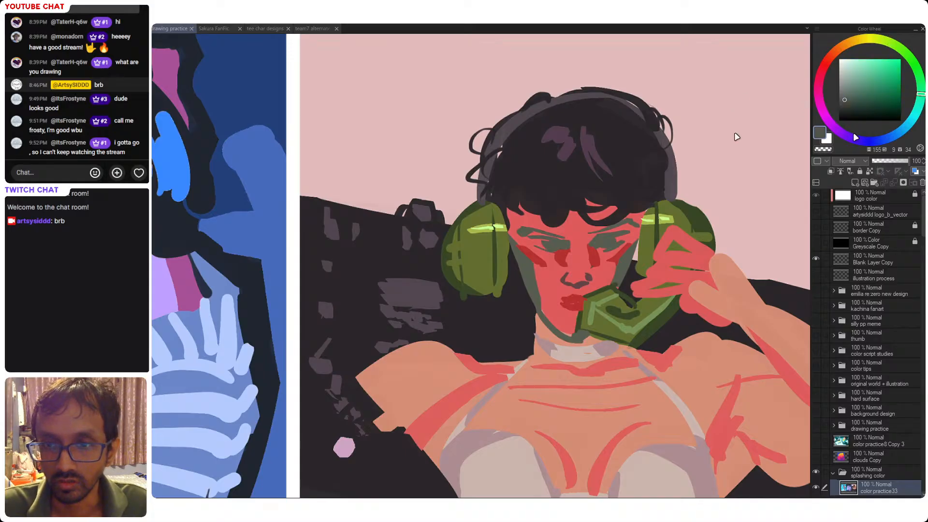
{"action": "left_click", "coordinate": [698, 210]}
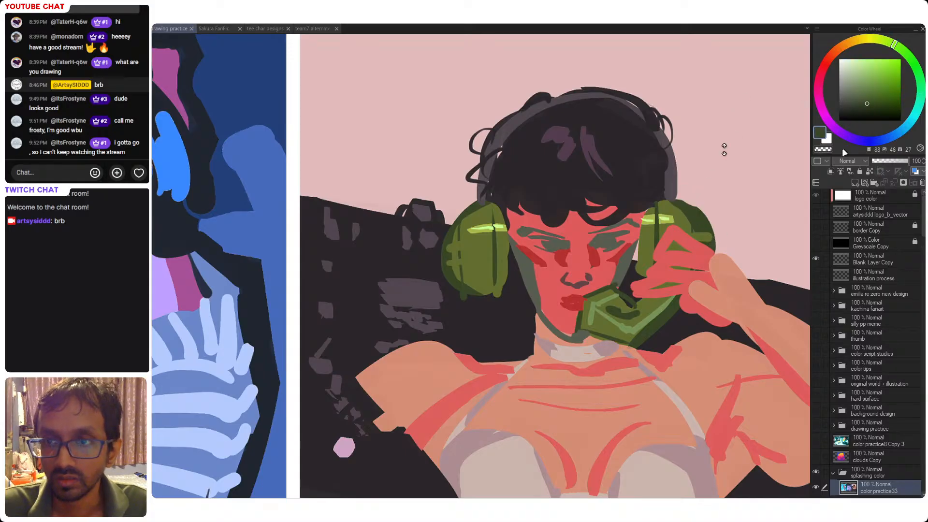
{"action": "left_click", "coordinate": [533, 262]}
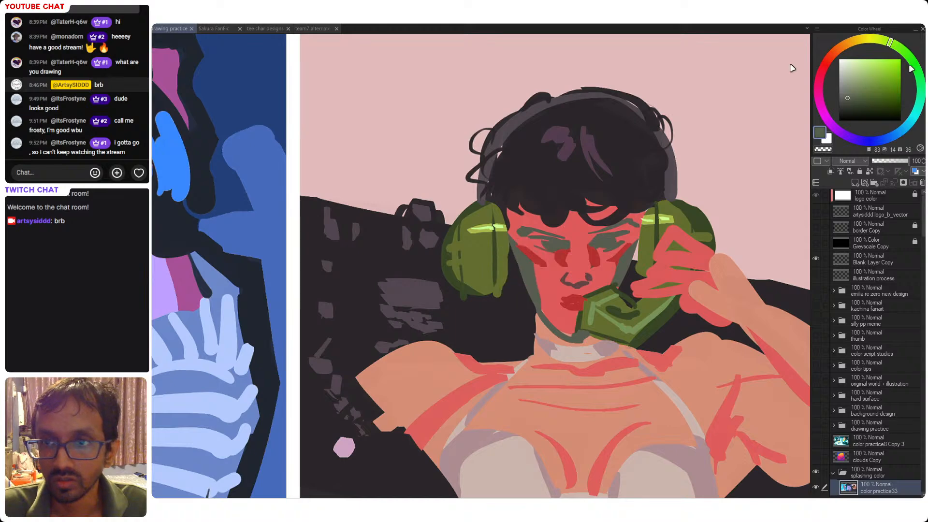
{"action": "left_click", "coordinate": [905, 52]}
{"action": "left_click_drag", "start_coordinate": [522, 273], "coordinate": [535, 273]}
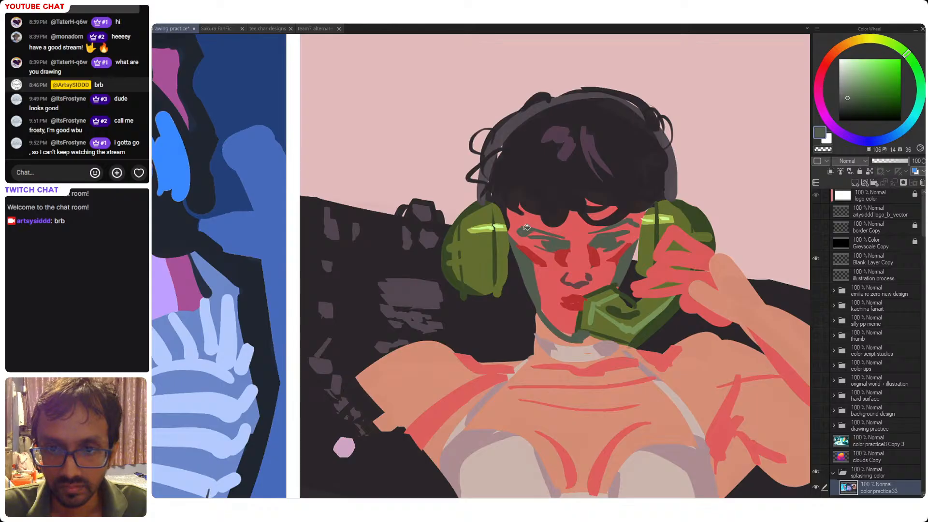
{"action": "key", "text": "ctrl+s"}
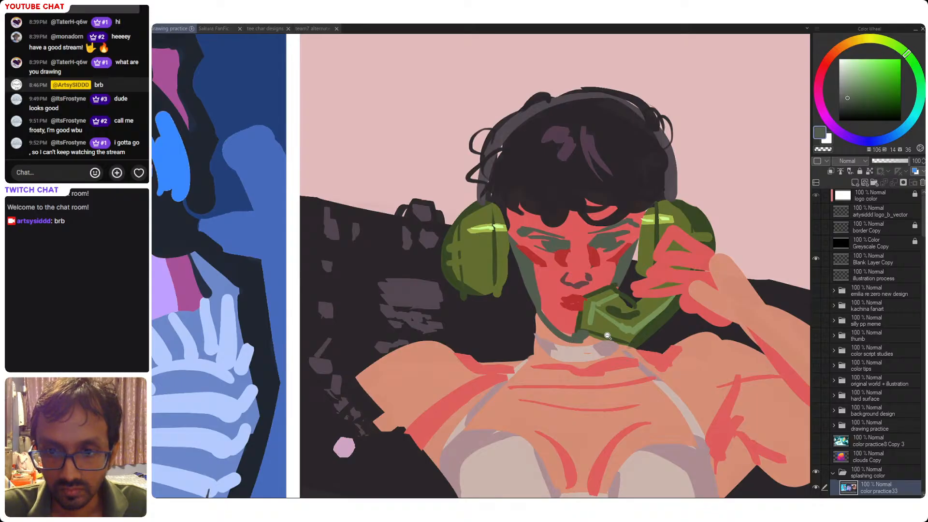
- Compare the recoloured face shadow with the other studies at full view, briefly toggling the Greyscale Copy layer
{"action": "scroll", "coordinate": [624, 341], "scroll_direction": "down", "scroll_amount": 5}
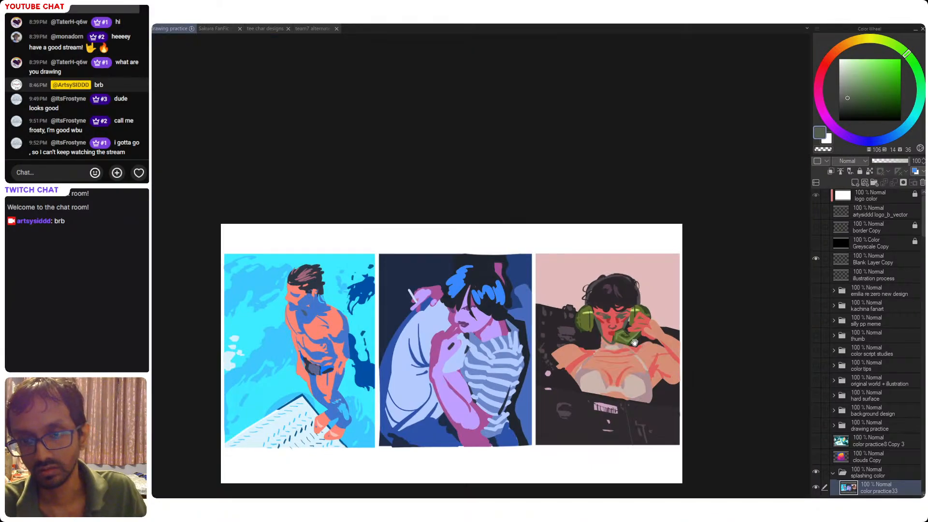
{"action": "left_click_drag", "start_coordinate": [634, 342], "coordinate": [620, 293]}
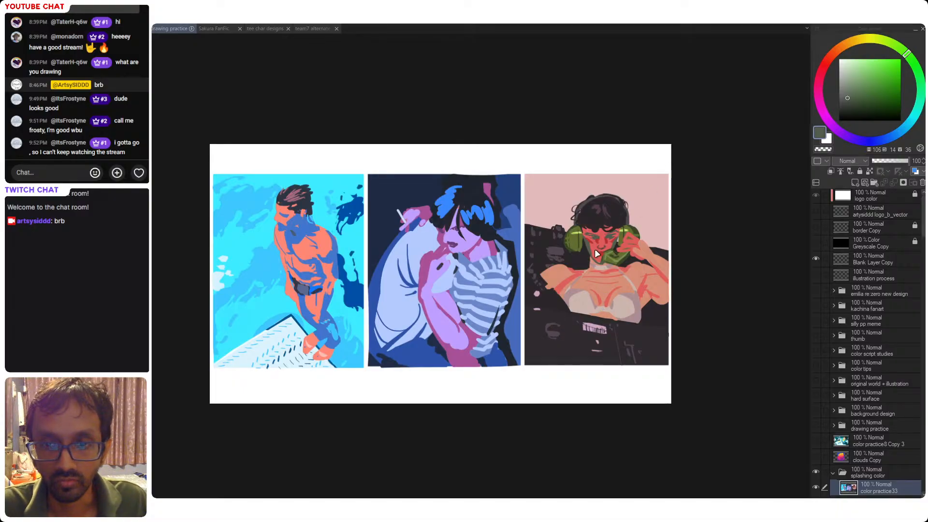
{"action": "left_click_drag", "start_coordinate": [586, 261], "coordinate": [606, 280]}
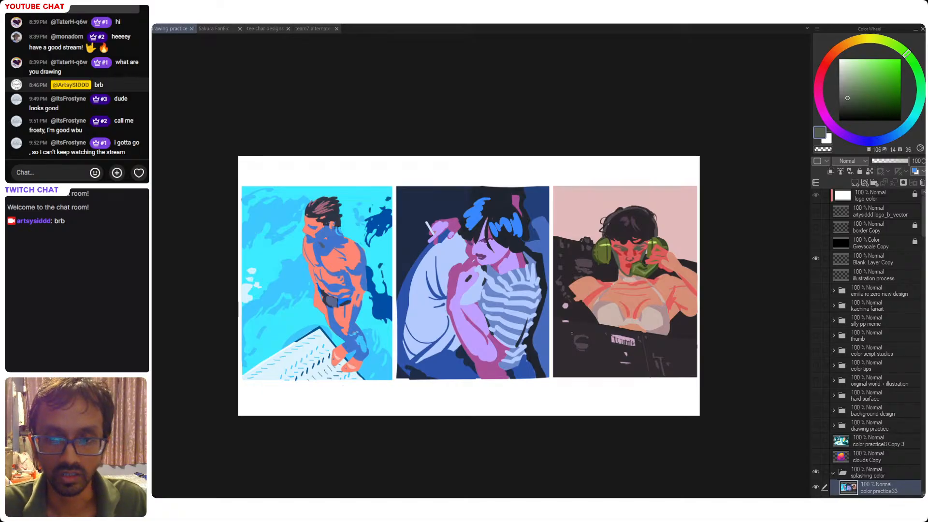
{"action": "left_click", "coordinate": [816, 243]}
{"action": "left_click", "coordinate": [817, 243]}
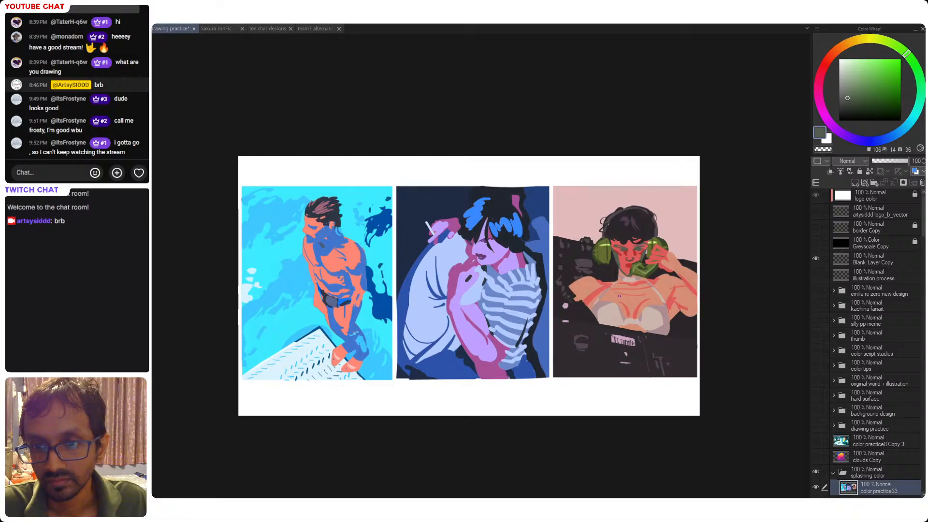
- Sample the arm's red shadow and try it on the jaw as a muted mauve of hue 339, saturation 24, value 46
{"action": "left_click_drag", "start_coordinate": [691, 297], "coordinate": [605, 294]}
{"action": "left_click", "coordinate": [549, 291], "text": "alt"}
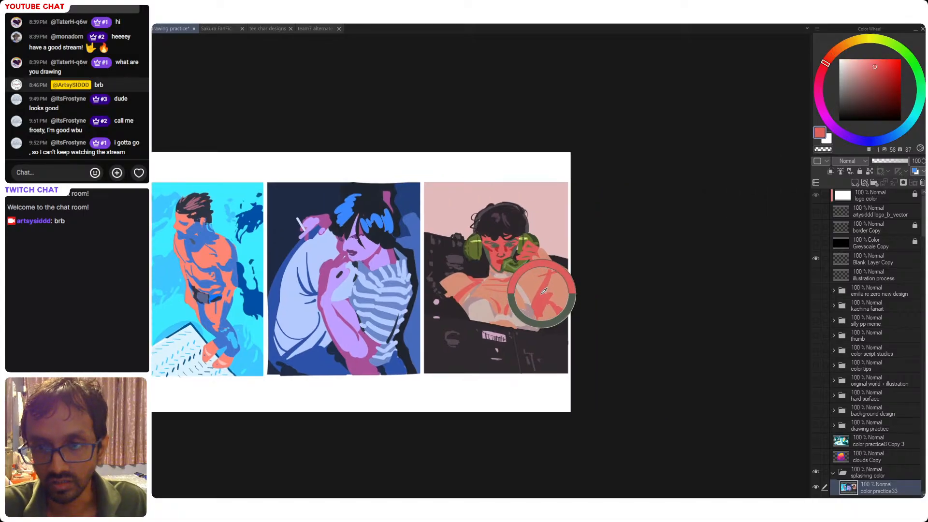
{"action": "left_click", "coordinate": [818, 82]}
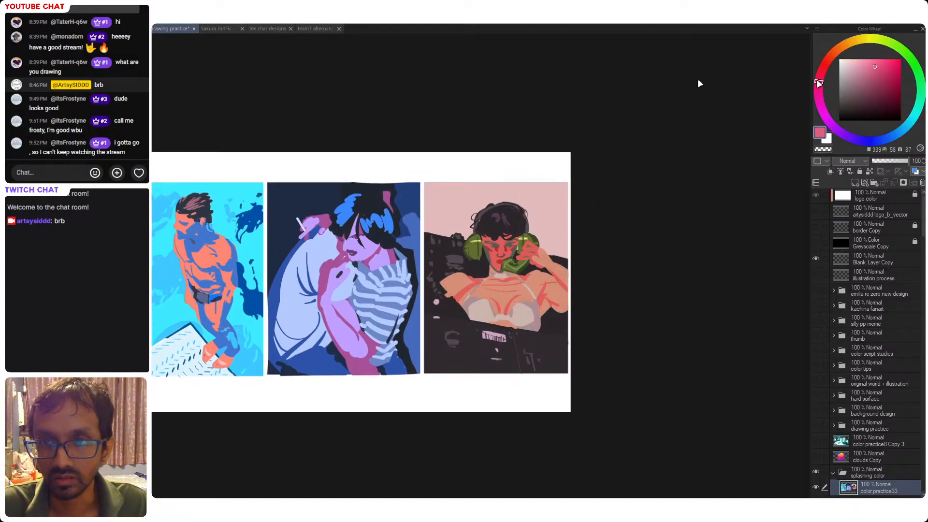
{"action": "left_click", "coordinate": [857, 89]}
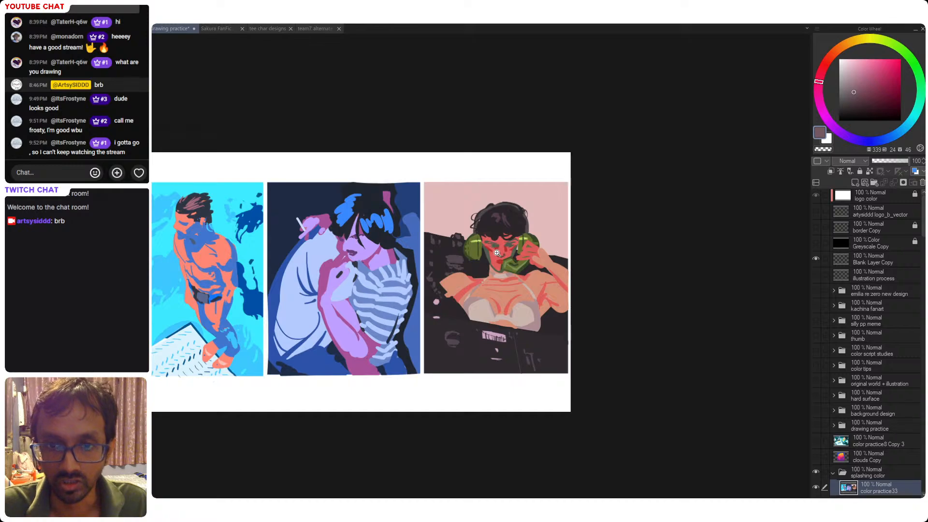
{"action": "scroll", "coordinate": [507, 254], "scroll_direction": "up", "scroll_amount": 3}
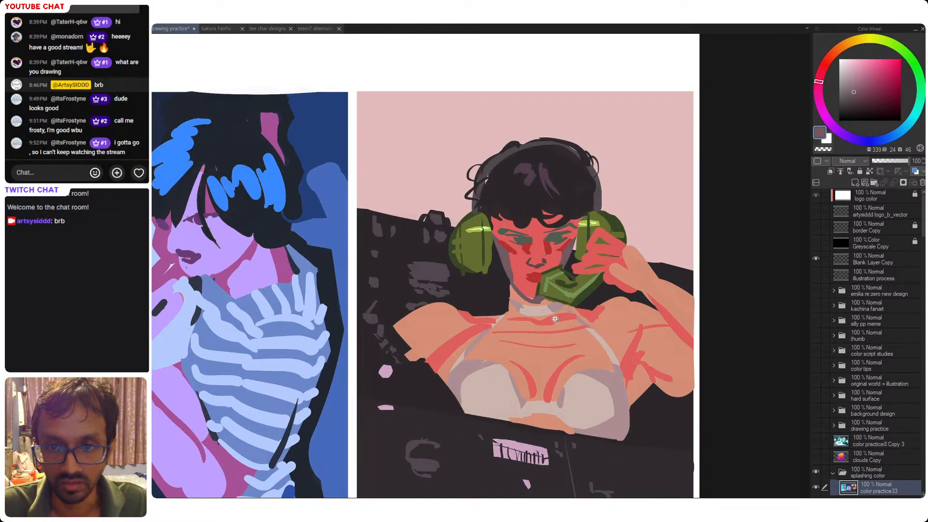
{"action": "scroll", "coordinate": [555, 319], "scroll_direction": "down", "scroll_amount": 3}
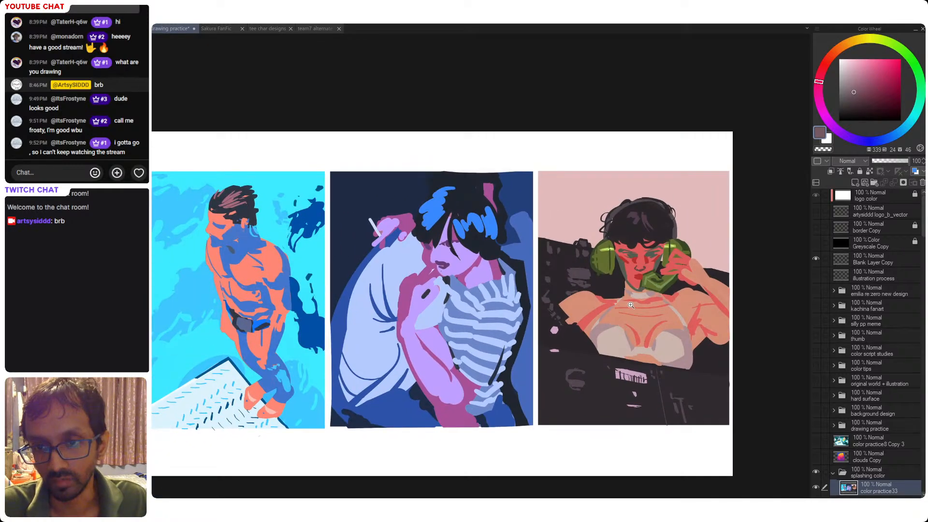
{"action": "scroll", "coordinate": [630, 305], "scroll_direction": "down", "scroll_amount": 1}
{"action": "key", "text": "ctrl+s"}
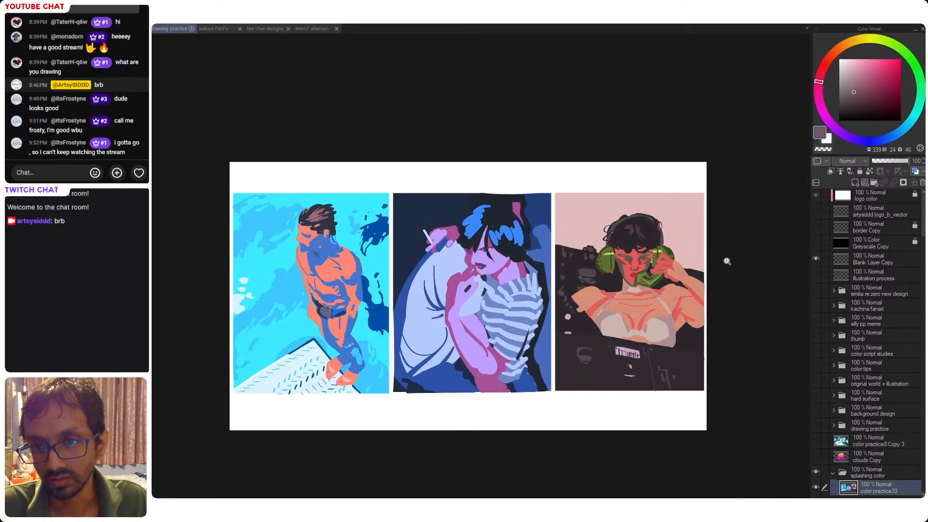
- Sample the face's grey-green shadow, shift it to hue 172, saturation 14, value 36, and refill the portrait's face shadows with it
{"action": "left_click", "coordinate": [624, 262], "text": "alt"}
{"action": "scroll", "coordinate": [623, 262], "scroll_direction": "up", "scroll_amount": 4}
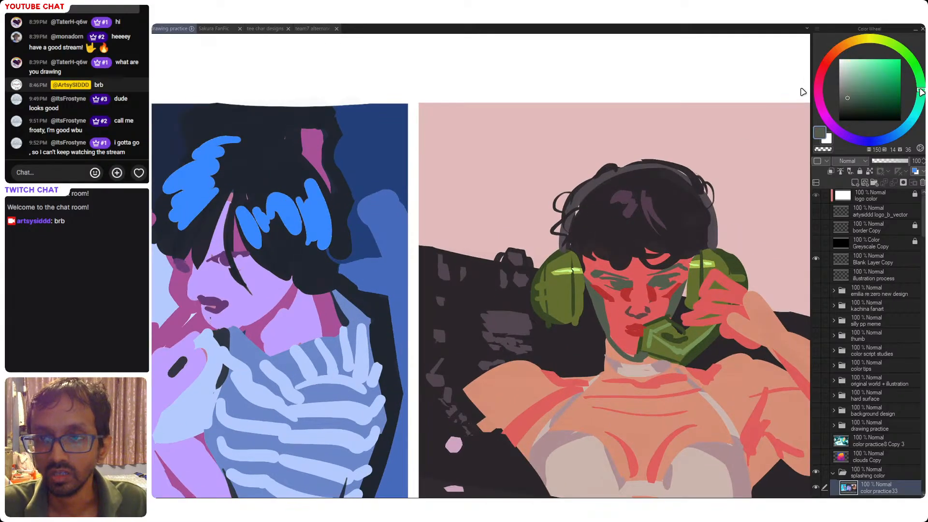
{"action": "left_click", "coordinate": [921, 92]}
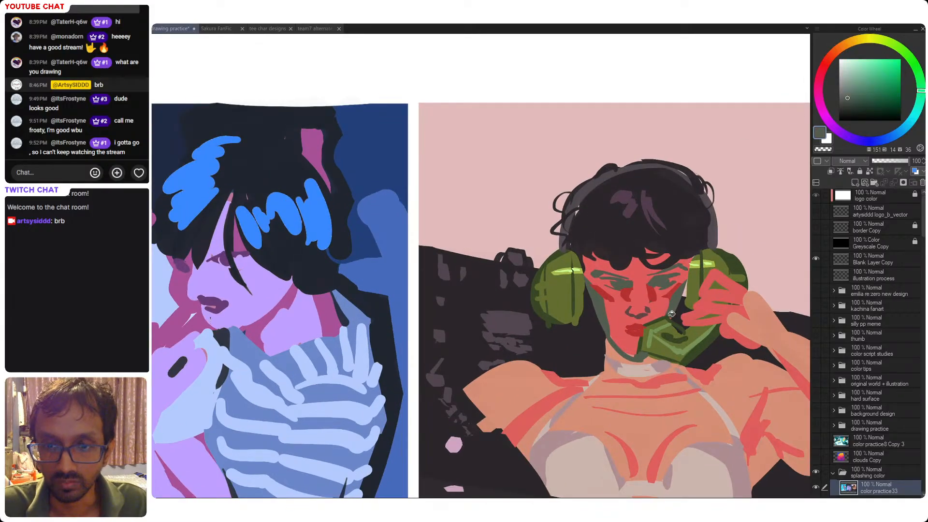
{"action": "left_click", "coordinate": [846, 96]}
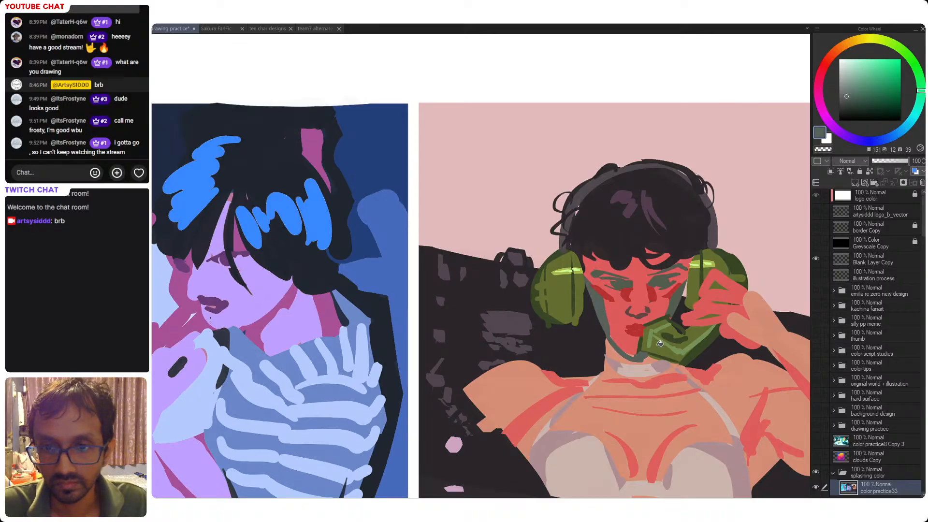
{"action": "left_click_drag", "start_coordinate": [923, 91], "coordinate": [918, 110]}
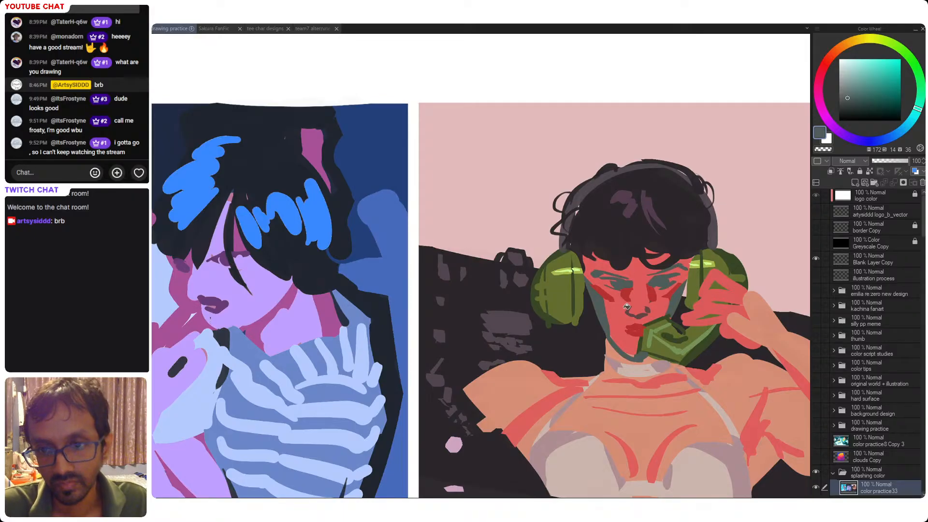
- Review the teal-grey face shadow beside the other two studies, in greyscale and in colour
{"action": "scroll", "coordinate": [628, 309], "scroll_direction": "down", "scroll_amount": 3}
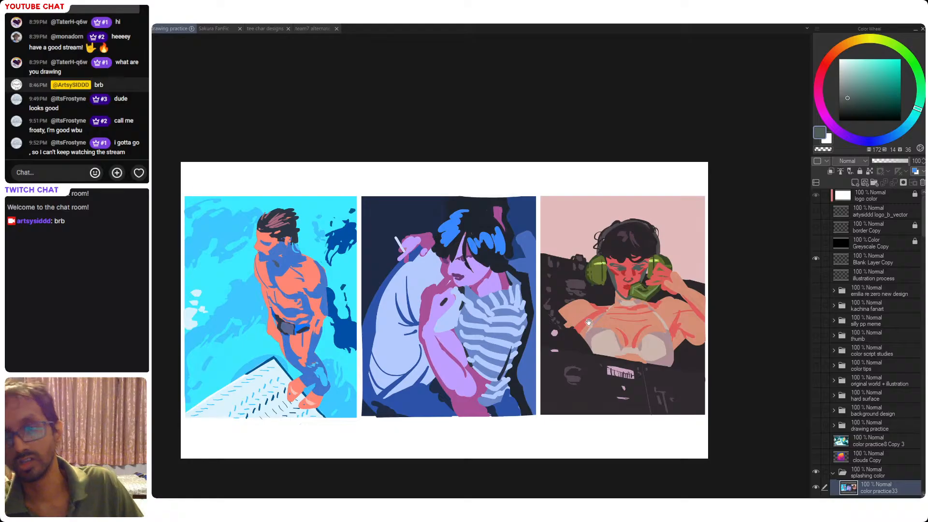
{"action": "left_click_drag", "start_coordinate": [589, 323], "coordinate": [605, 319]}
{"action": "left_click", "coordinate": [817, 243]}
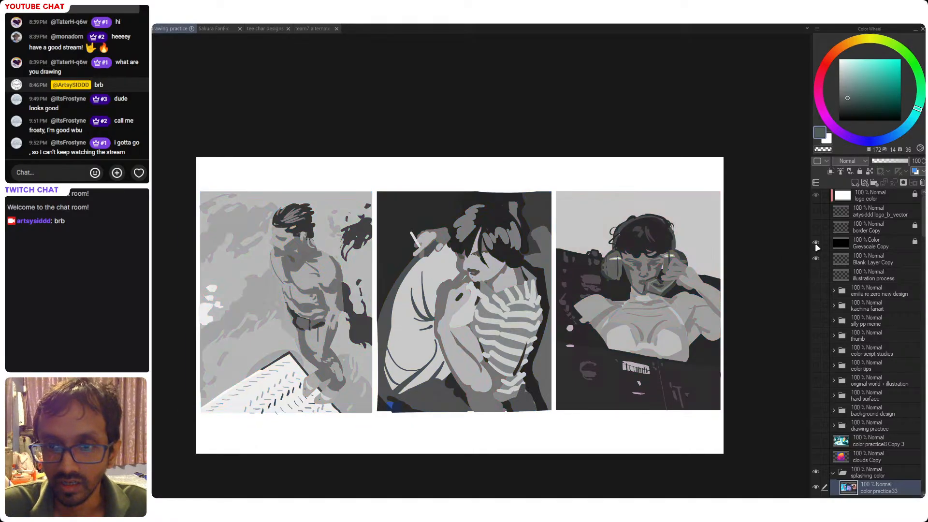
{"action": "left_click", "coordinate": [816, 243]}
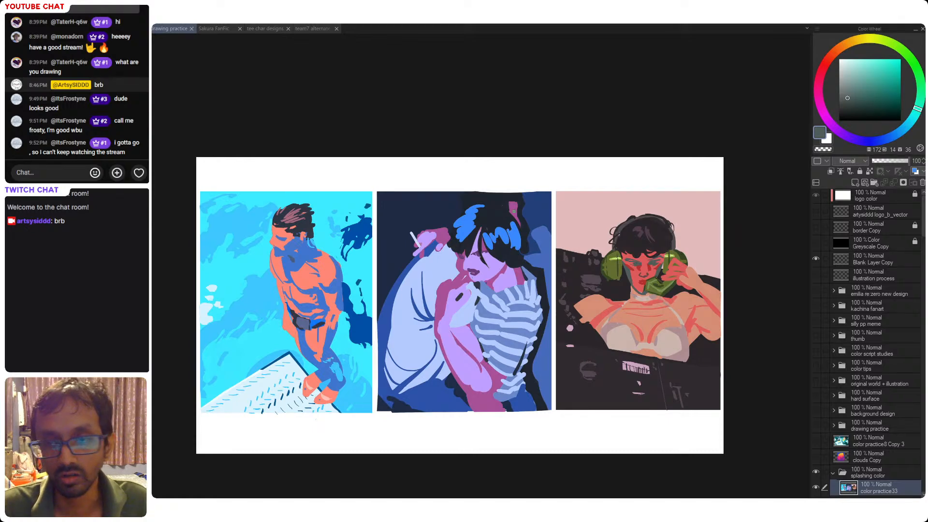
{"action": "scroll", "coordinate": [514, 211], "scroll_direction": "down", "scroll_amount": 1}
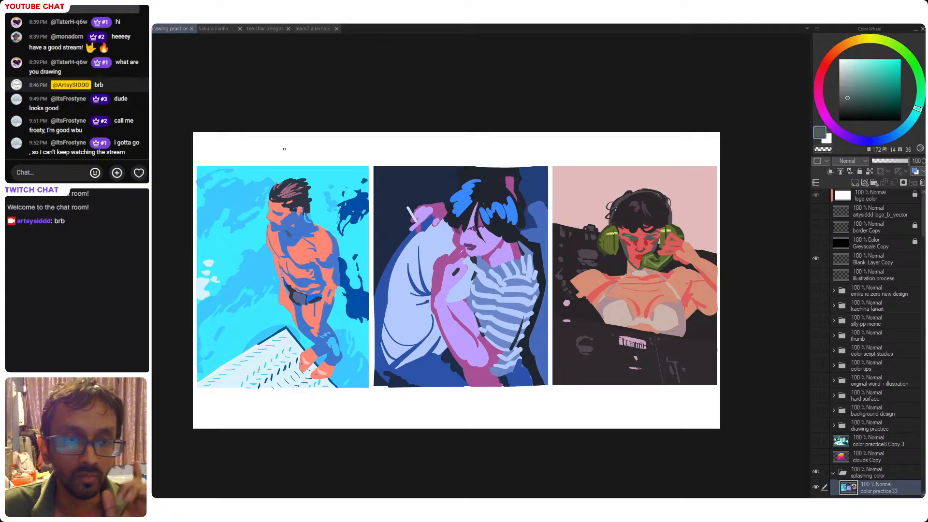
- Reset the drawing colour to black, switch to the tee char designs document and examine the running character's shirt and arm shadows
{"action": "key", "text": "d"}
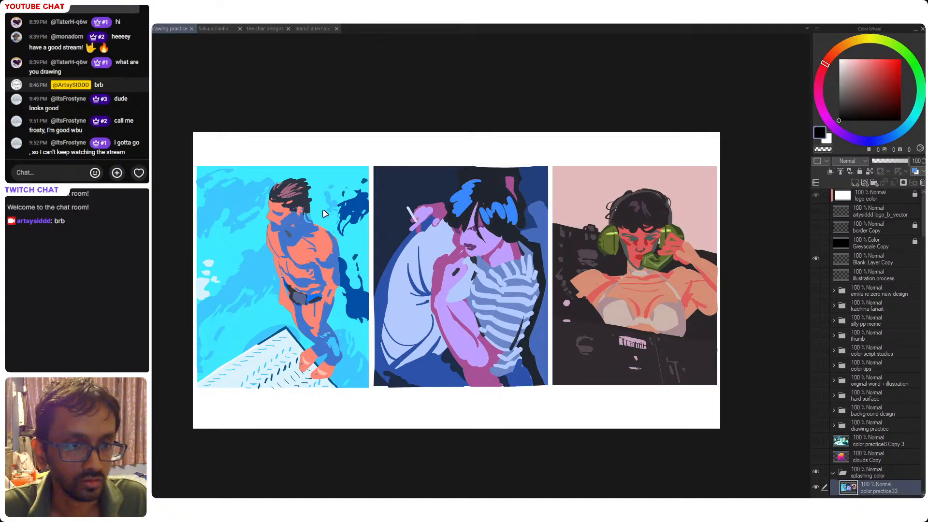
{"action": "left_click", "coordinate": [264, 28]}
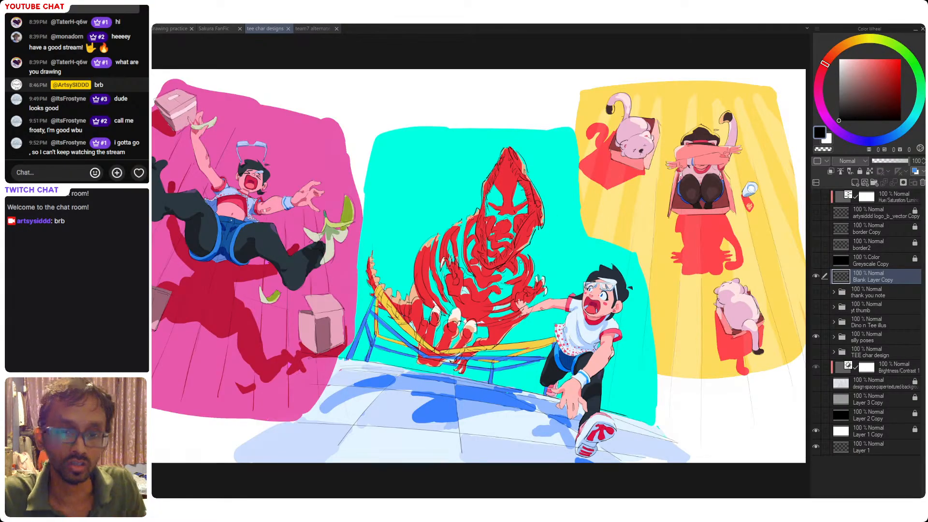
{"action": "scroll", "coordinate": [571, 316], "scroll_direction": "up", "scroll_amount": 5}
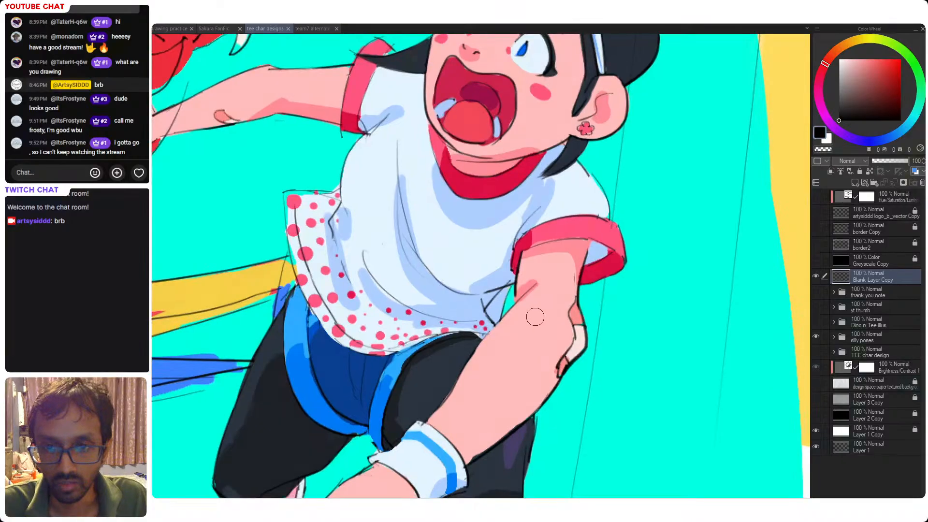
- Sample the running character's base skin and pink arm shadow, and paint a swatch of each side by side next to the arm
{"action": "left_click", "coordinate": [545, 320], "text": "alt"}
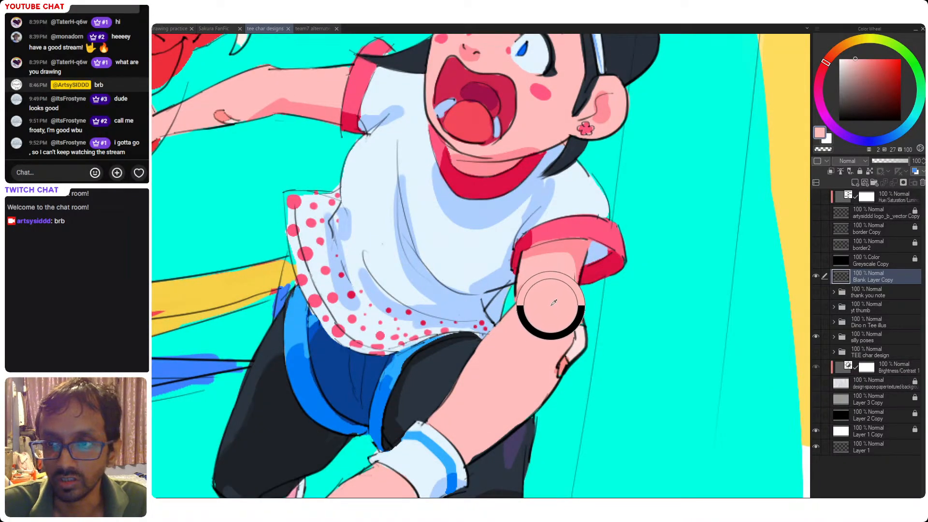
{"action": "mouse_move", "coordinate": [646, 255]}
{"action": "left_mouse_down"}
{"action": "mouse_move", "coordinate": [626, 290]}
{"action": "mouse_move", "coordinate": [634, 269]}
{"action": "mouse_move", "coordinate": [629, 314]}
{"action": "left_mouse_up"}
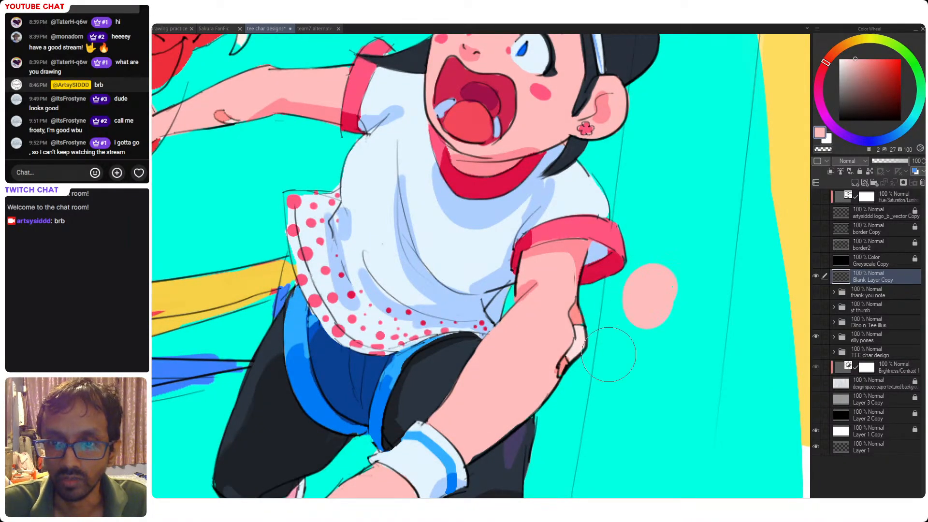
{"action": "left_click", "coordinate": [578, 249], "text": "alt"}
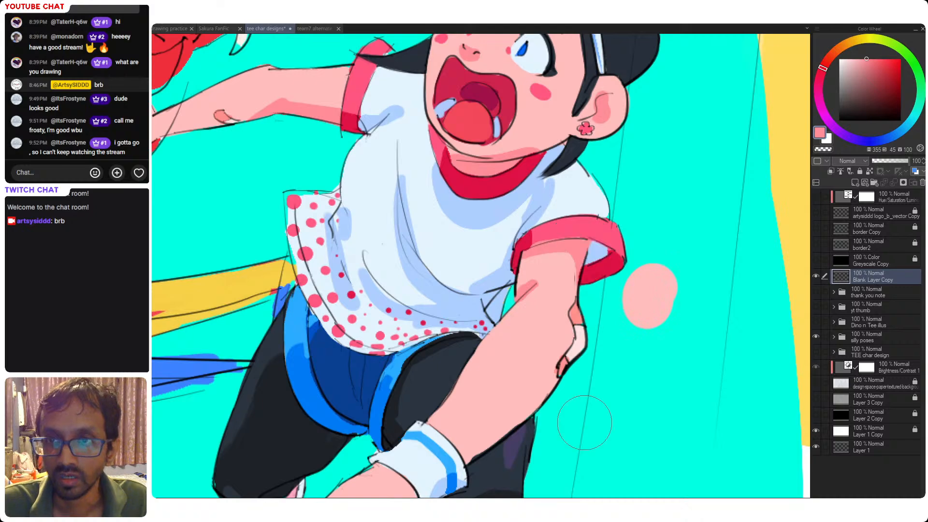
{"action": "mouse_move", "coordinate": [677, 298]}
{"action": "left_mouse_down"}
{"action": "mouse_move", "coordinate": [669, 326]}
{"action": "mouse_move", "coordinate": [692, 306]}
{"action": "left_mouse_up"}
{"action": "scroll", "coordinate": [624, 435], "scroll_direction": "down", "scroll_amount": 3}
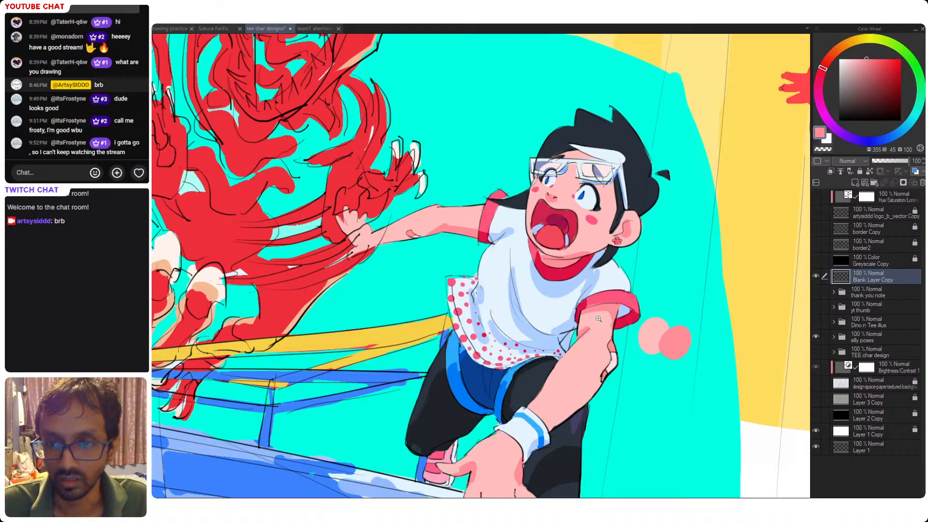
- Try swatches of the shirt's pale base and its blue shadow below the skin swatches, and undo both
{"action": "left_click", "coordinate": [556, 305], "text": "alt"}
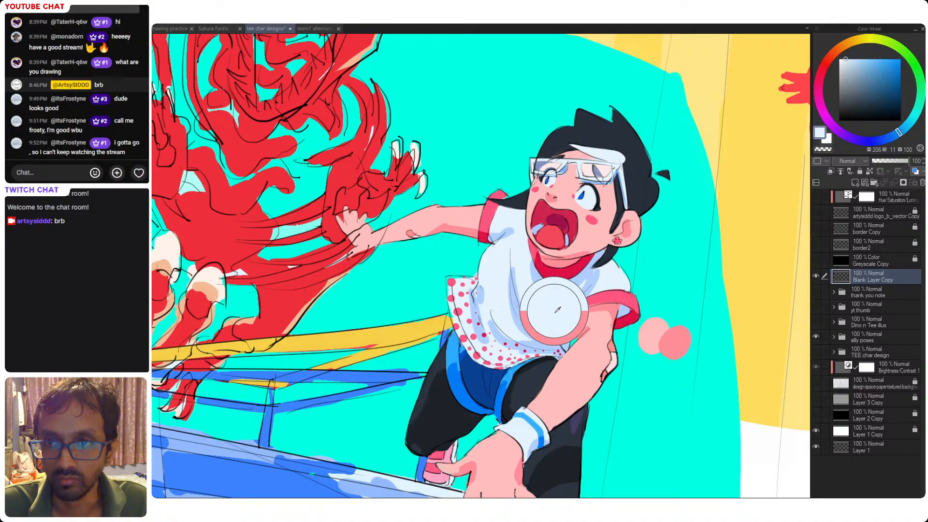
{"action": "mouse_move", "coordinate": [654, 370]}
{"action": "left_mouse_down"}
{"action": "mouse_move", "coordinate": [643, 383]}
{"action": "mouse_move", "coordinate": [658, 369]}
{"action": "mouse_move", "coordinate": [667, 398]}
{"action": "mouse_move", "coordinate": [682, 374]}
{"action": "left_mouse_up"}
{"action": "left_click", "coordinate": [568, 288], "text": "alt"}
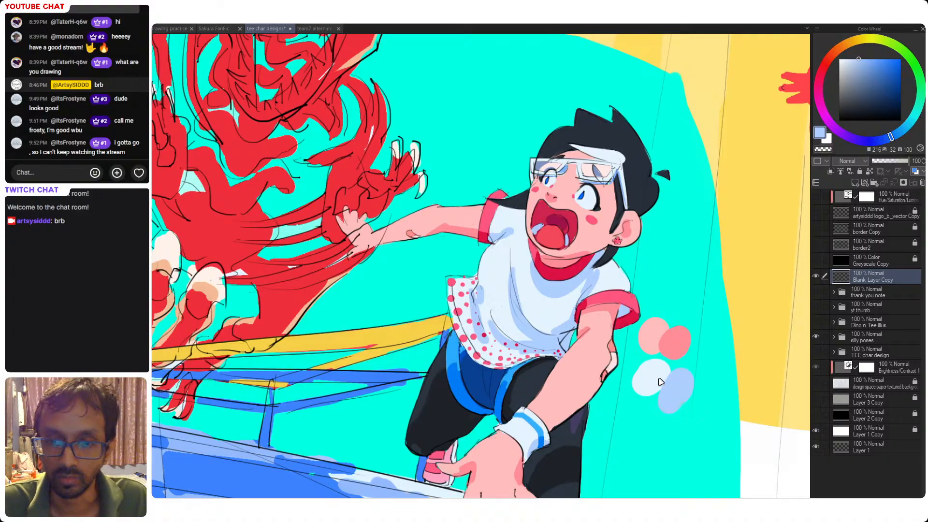
{"action": "key", "text": "ctrl+z"}
{"action": "key", "text": "ctrl+z"}
- Sample the dark blue of the running character's shorts and undo the skin swatches beside the arm
{"action": "left_click", "coordinate": [466, 373], "text": "alt"}
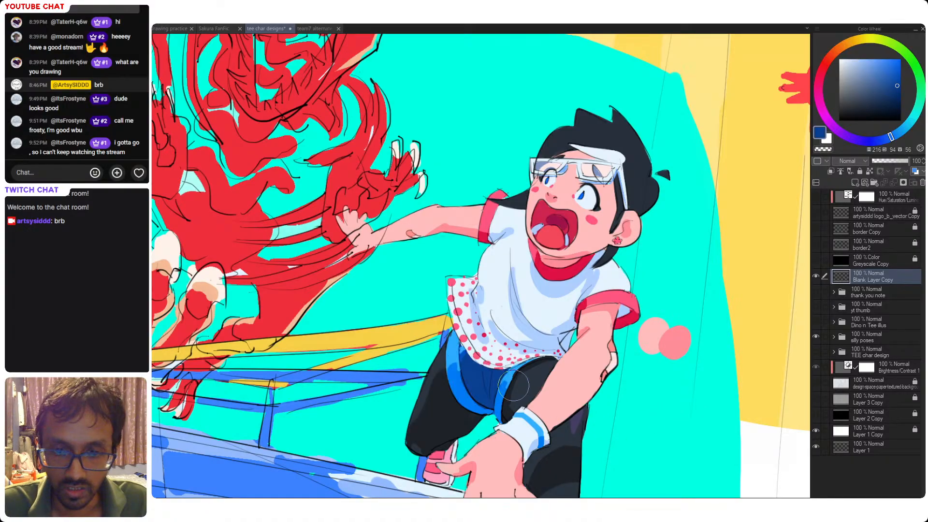
{"action": "left_click_drag", "start_coordinate": [529, 464], "coordinate": [536, 288]}
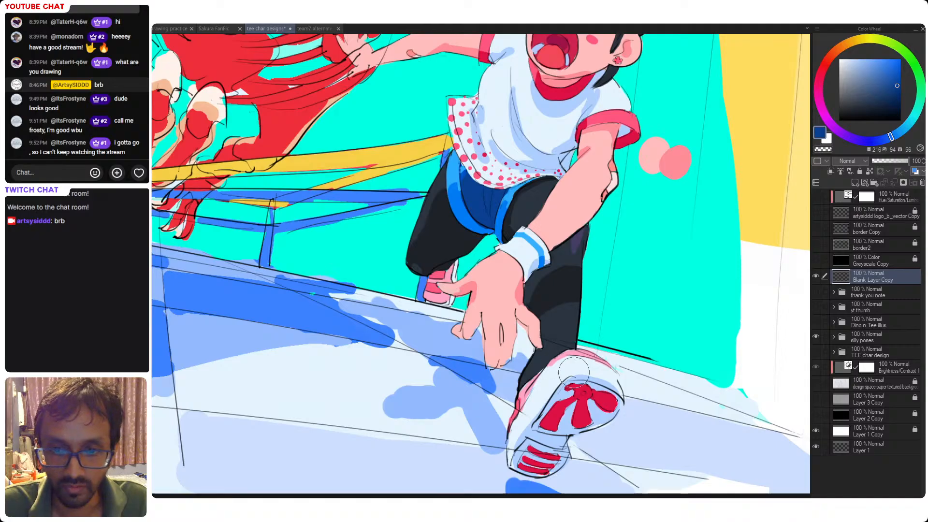
{"action": "left_click_drag", "start_coordinate": [601, 375], "coordinate": [576, 359]}
{"action": "key", "text": "ctrl+z"}
{"action": "key", "text": "ctrl+z"}
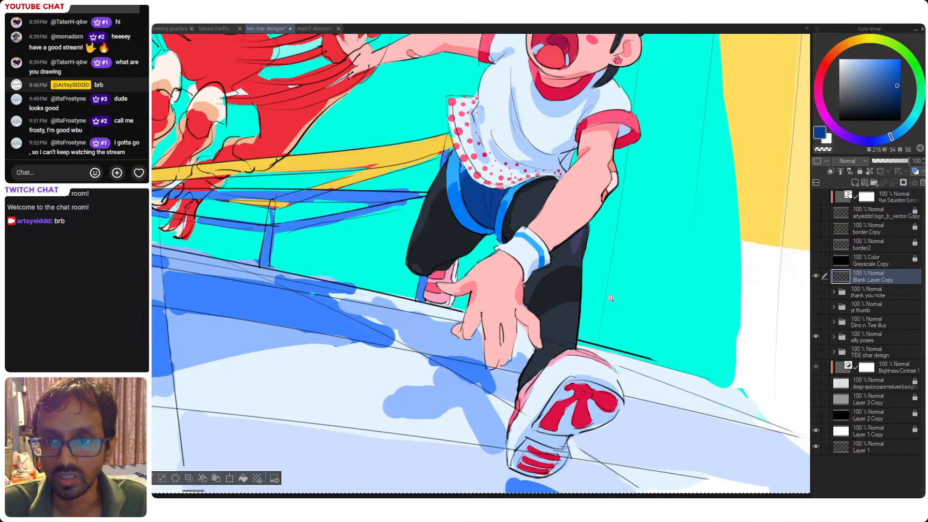
{"action": "left_click_drag", "start_coordinate": [592, 302], "coordinate": [525, 357]}
{"action": "key", "text": "ctrl+0"}
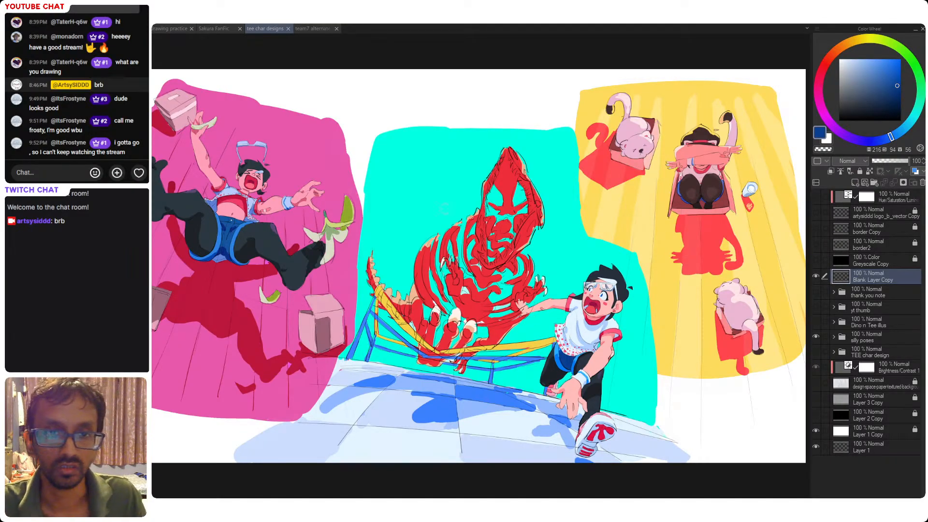
- Try swatches of the falling character's pink skin and its darker shadow on the pink panel, undo them and save the document
{"action": "scroll", "coordinate": [247, 175], "scroll_direction": "up", "scroll_amount": 5}
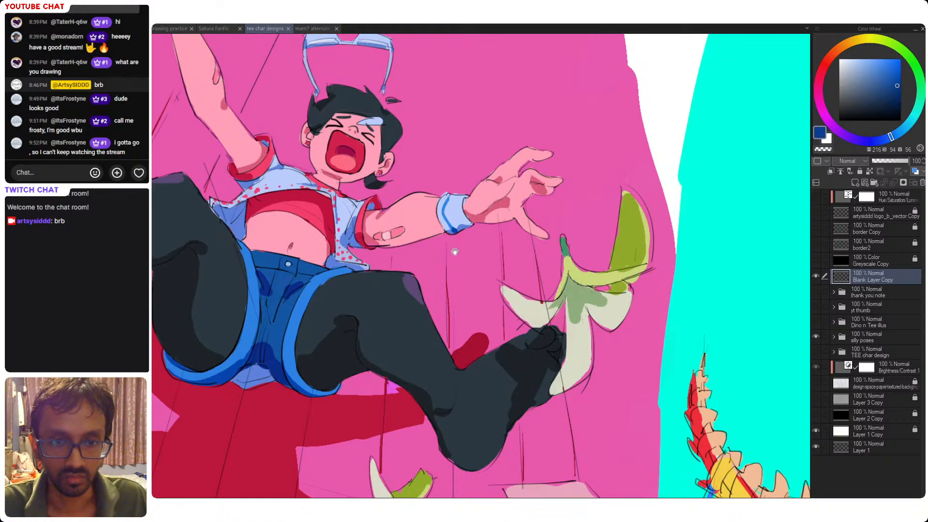
{"action": "left_click_drag", "start_coordinate": [376, 219], "coordinate": [501, 226]}
{"action": "scroll", "coordinate": [501, 225], "scroll_direction": "up", "scroll_amount": 2}
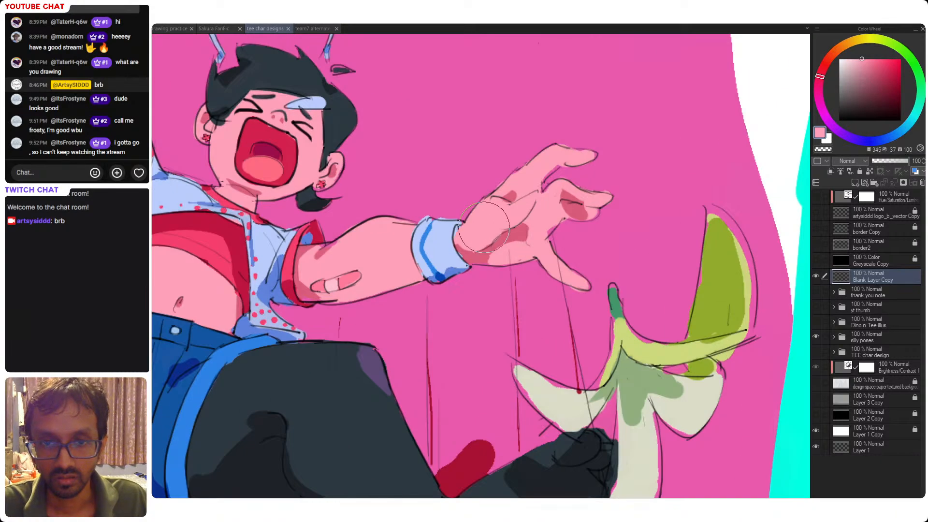
{"action": "mouse_move", "coordinate": [466, 322]}
{"action": "left_mouse_down"}
{"action": "mouse_move", "coordinate": [469, 303]}
{"action": "mouse_move", "coordinate": [514, 275]}
{"action": "mouse_move", "coordinate": [503, 314]}
{"action": "mouse_move", "coordinate": [523, 263]}
{"action": "mouse_move", "coordinate": [423, 258]}
{"action": "left_mouse_up"}
{"action": "left_click", "coordinate": [518, 228]}
{"action": "key", "text": "ctrl+z"}
{"action": "key", "text": "ctrl+z"}
{"action": "scroll", "coordinate": [524, 265], "scroll_direction": "down", "scroll_amount": 5}
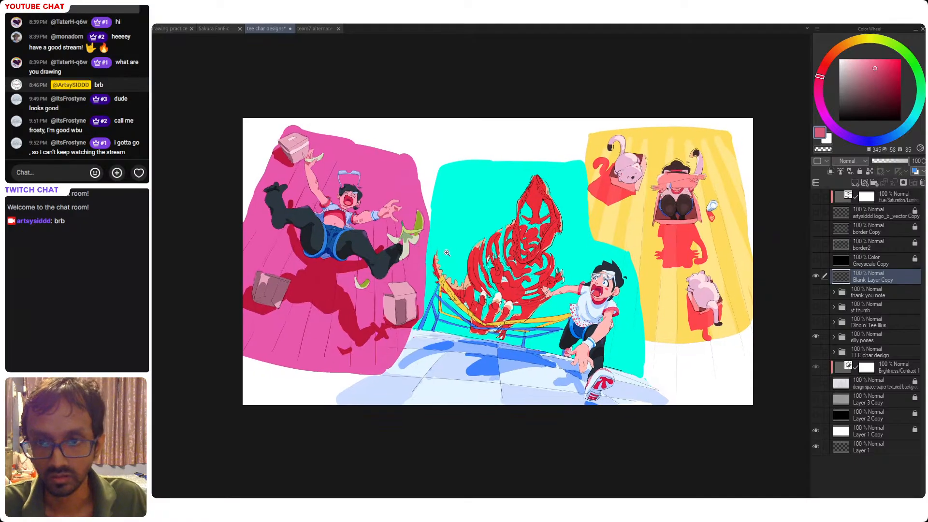
{"action": "key", "text": "ctrl+s"}
- Try swatches of the yellow panel's base and its red cast shadow on the white area beside it, and undo both
{"action": "mouse_move", "coordinate": [600, 230]}
{"action": "left_mouse_down"}
{"action": "mouse_move", "coordinate": [508, 210]}
{"action": "mouse_move", "coordinate": [397, 224]}
{"action": "left_mouse_up"}
{"action": "scroll", "coordinate": [531, 229], "scroll_direction": "up", "scroll_amount": 5}
{"action": "left_click", "coordinate": [441, 293], "text": "alt"}
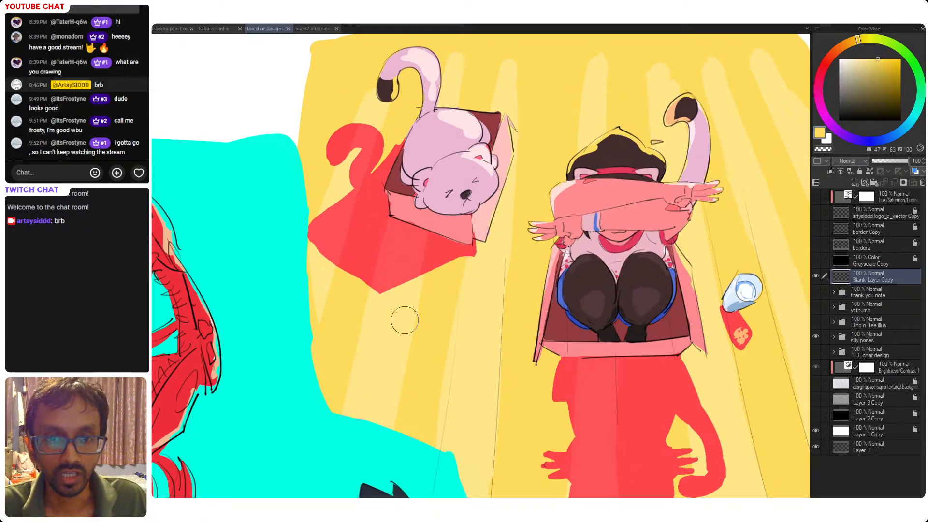
{"action": "mouse_move", "coordinate": [466, 295]}
{"action": "left_mouse_down"}
{"action": "mouse_move", "coordinate": [479, 298]}
{"action": "mouse_move", "coordinate": [471, 317]}
{"action": "left_mouse_up"}
{"action": "mouse_move", "coordinate": [266, 107]}
{"action": "left_mouse_down"}
{"action": "mouse_move", "coordinate": [267, 90]}
{"action": "mouse_move", "coordinate": [266, 120]}
{"action": "left_mouse_up"}
{"action": "left_click", "coordinate": [335, 211], "text": "alt"}
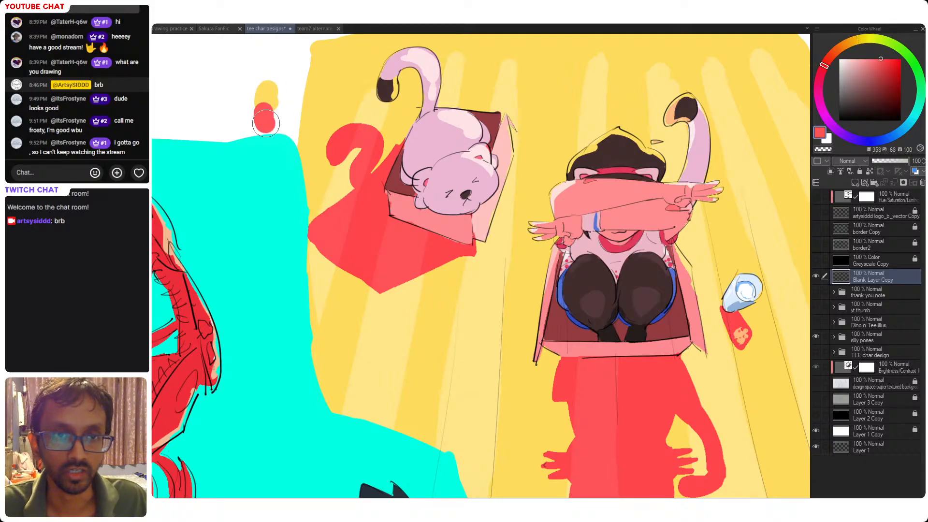
{"action": "key", "text": "ctrl+z"}
{"action": "key", "text": "ctrl+z"}
{"action": "left_click_drag", "start_coordinate": [448, 245], "coordinate": [436, 307]}
{"action": "left_click_drag", "start_coordinate": [436, 306], "coordinate": [577, 251]}
{"action": "scroll", "coordinate": [577, 252], "scroll_direction": "down", "scroll_amount": 3}
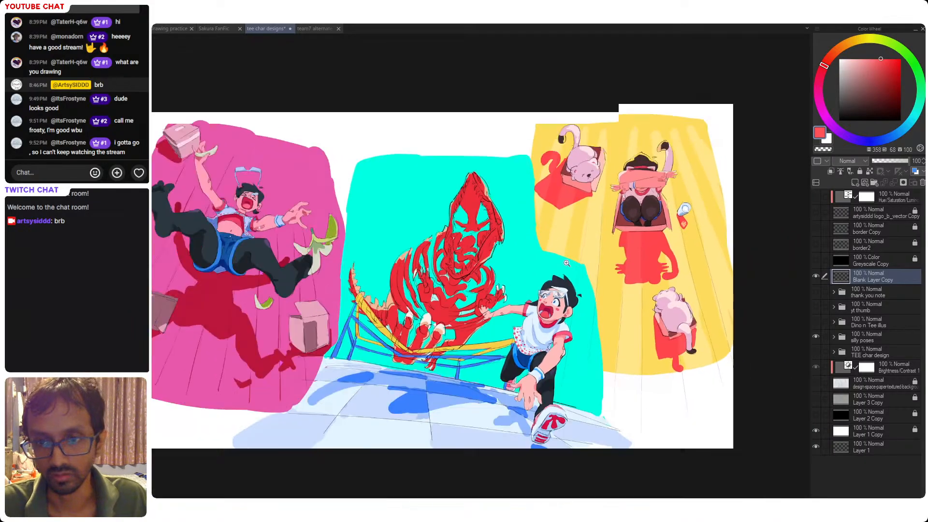
{"action": "scroll", "coordinate": [662, 226], "scroll_direction": "up", "scroll_amount": 2}
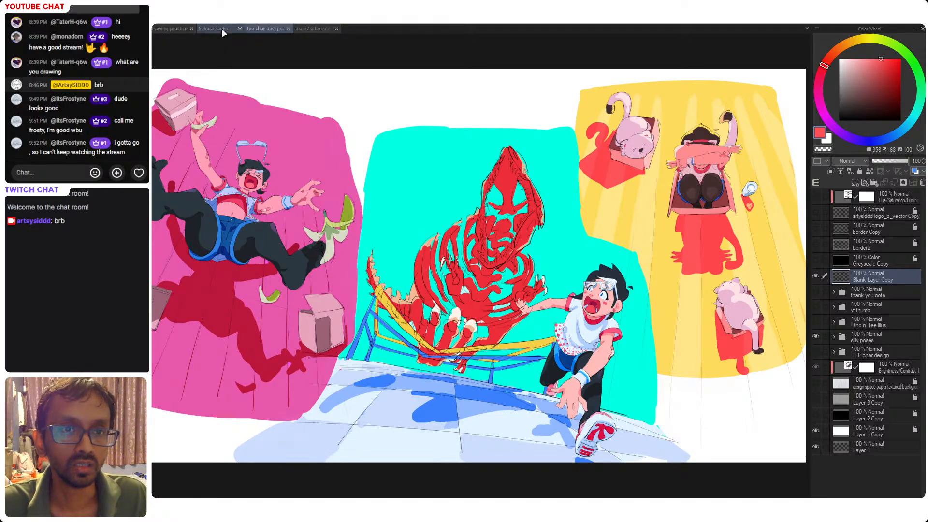
- Switch to the team7 alternate version document, duplicate Blank Layer beneath itself, clear the original layer and save
{"action": "left_click", "coordinate": [308, 28]}
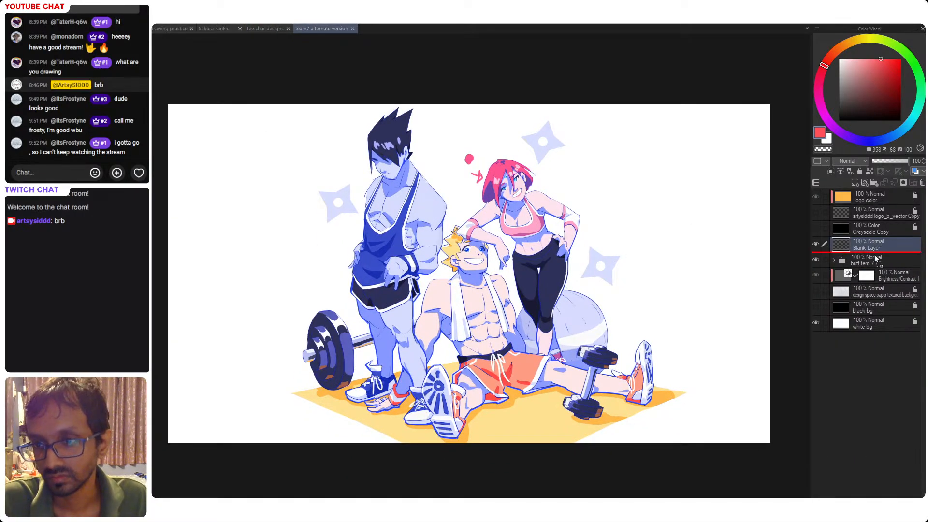
{"action": "key", "text": "ctrl+c"}
{"action": "key", "text": "ctrl+v"}
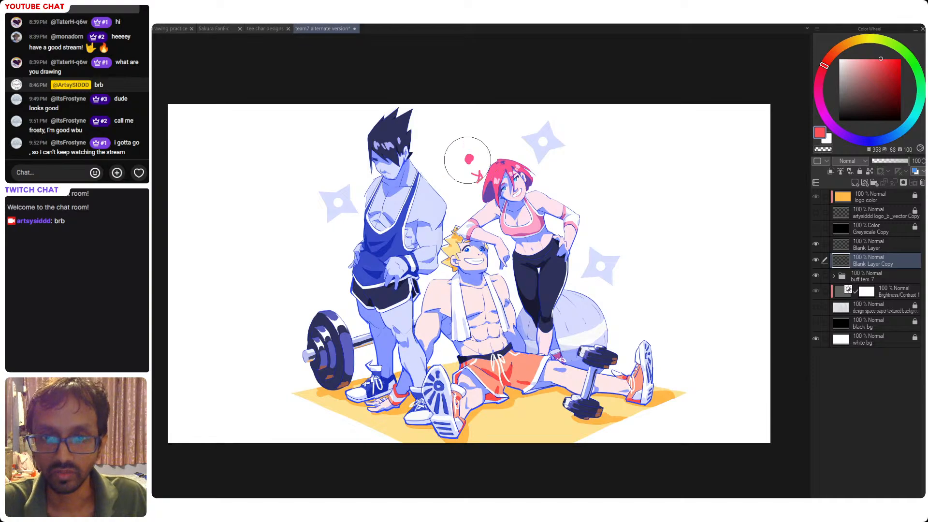
{"action": "key", "text": "alt+bracketright"}
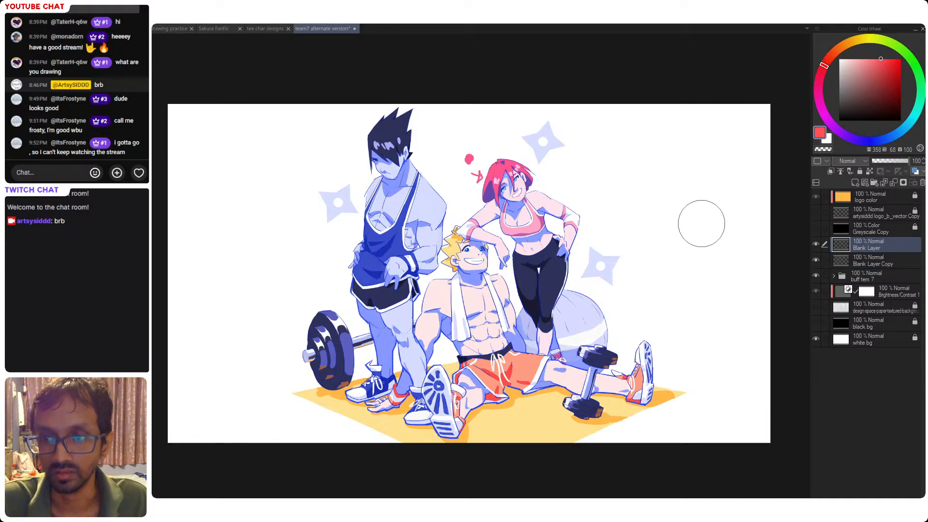
{"action": "key", "text": "ctrl+a"}
{"action": "key", "text": "ctrl+d"}
{"action": "key", "text": "ctrl+s"}
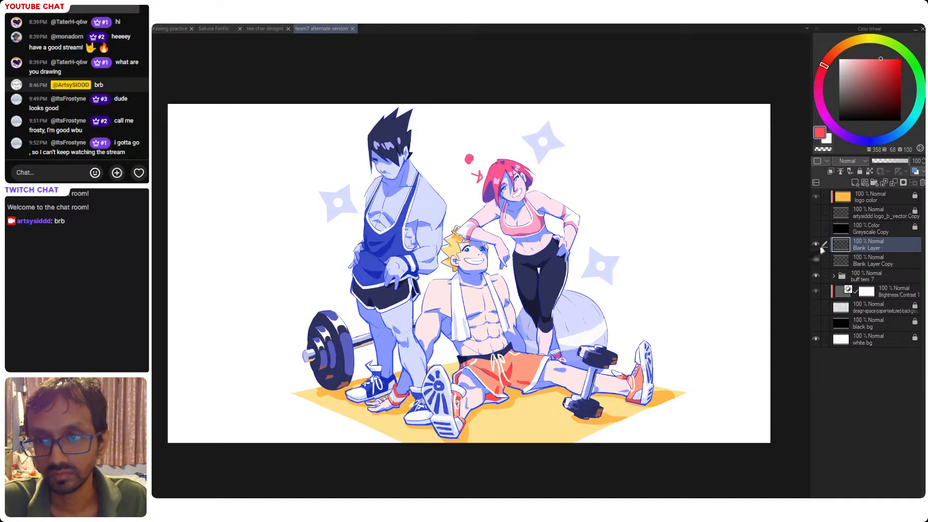
- Rename the duplicated layer as greys and save the document
{"action": "left_click", "coordinate": [860, 262]}
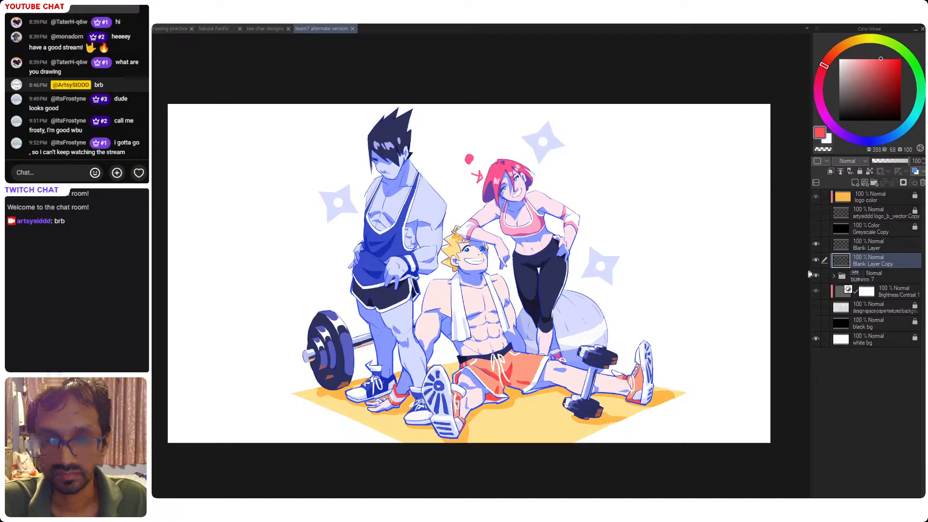
{"action": "type", "text": "greys"}
{"action": "key", "text": "Return"}
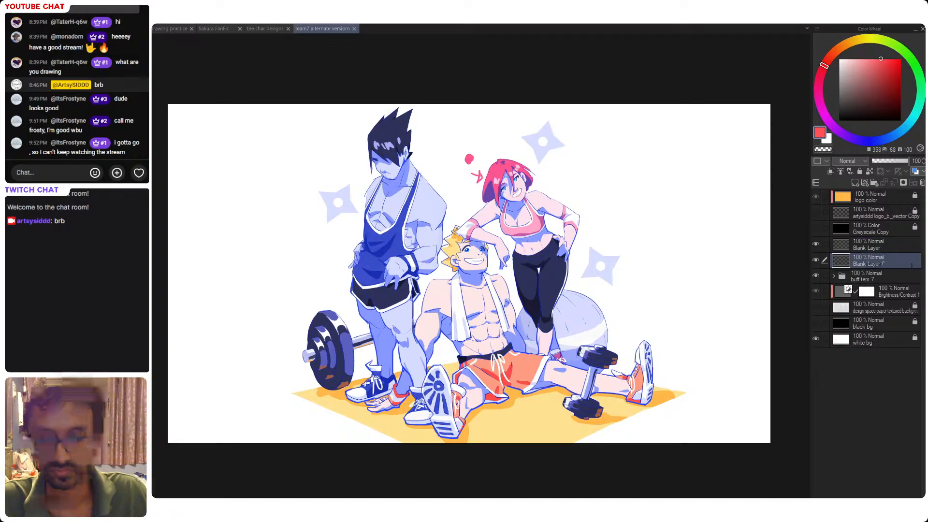
{"action": "key", "text": "ctrl+s"}
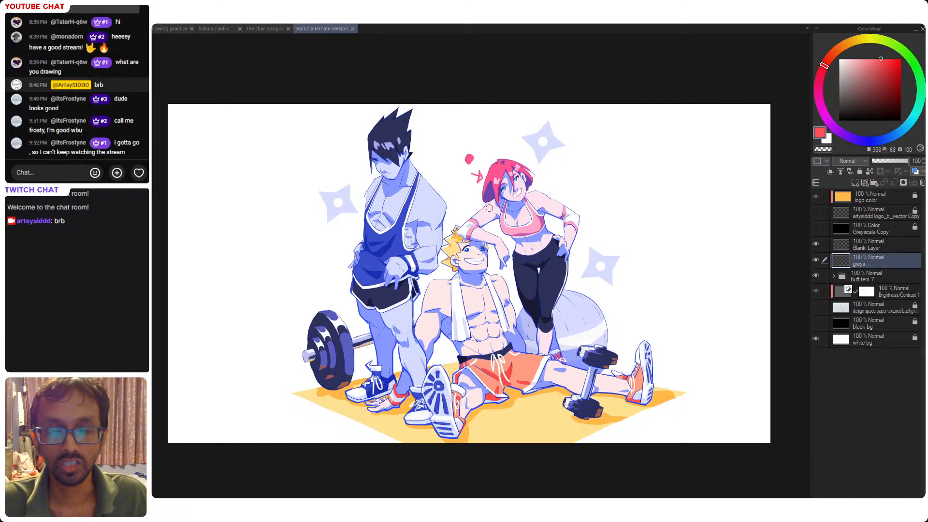
- Hide the greys layer and make Blank Layer the active drawing layer
{"action": "left_click", "coordinate": [265, 29]}
{"action": "left_click", "coordinate": [328, 29]}
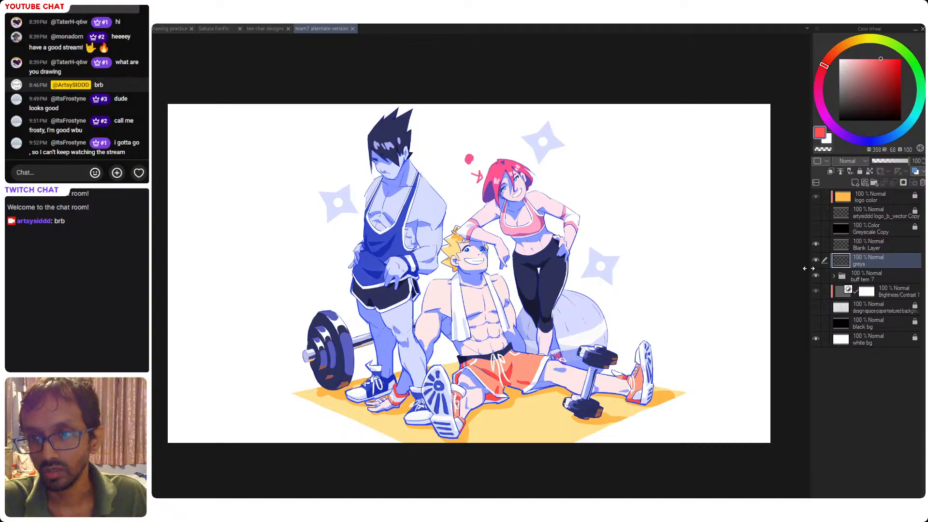
{"action": "left_click", "coordinate": [816, 261]}
{"action": "scroll", "coordinate": [513, 196], "scroll_direction": "up", "scroll_amount": 5}
{"action": "scroll", "coordinate": [540, 222], "scroll_direction": "down", "scroll_amount": 5}
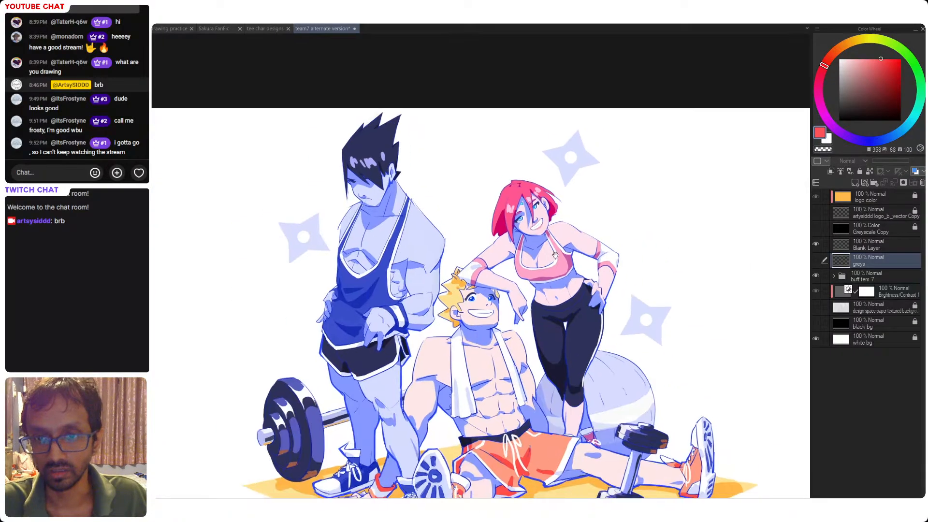
{"action": "scroll", "coordinate": [532, 222], "scroll_direction": "up", "scroll_amount": 5}
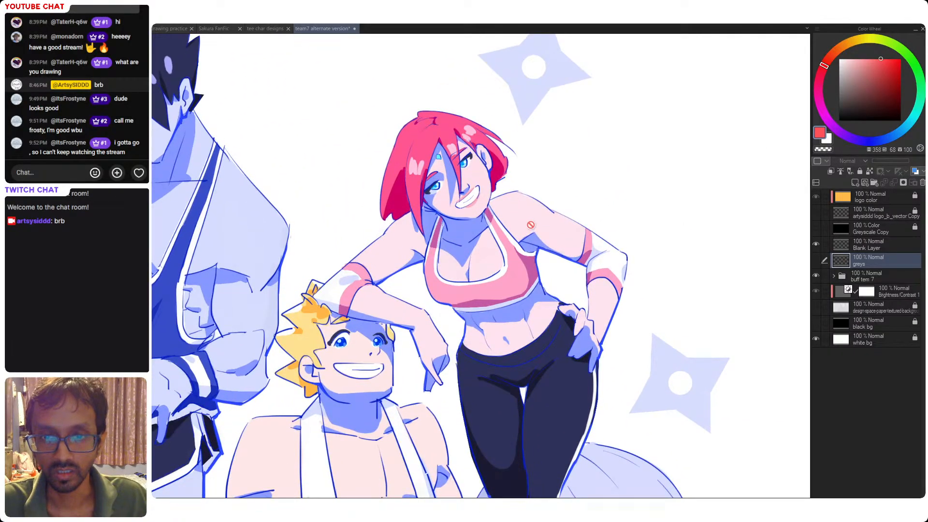
{"action": "left_click", "coordinate": [859, 247]}
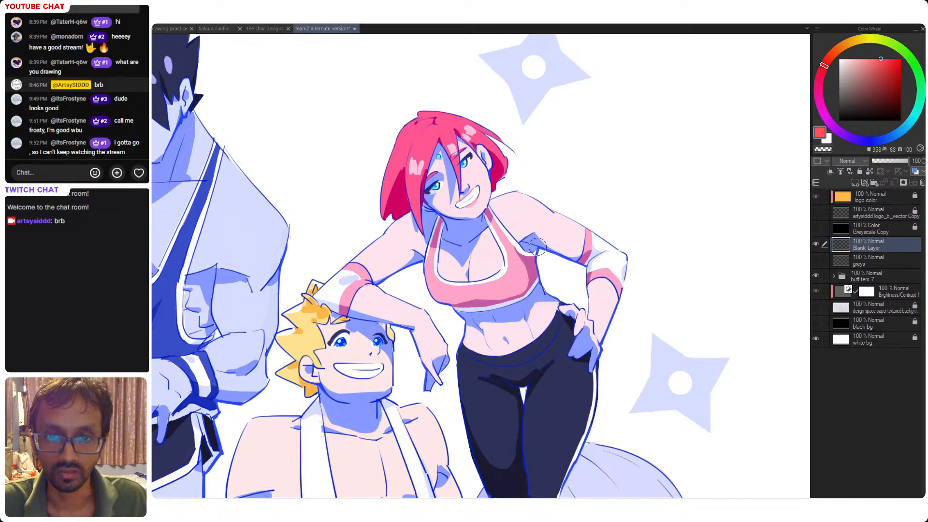
- Show the greys layer to compare its red marks with the red-haired woman's hair, and hide it again
{"action": "left_click", "coordinate": [817, 260]}
{"action": "left_click_drag", "start_coordinate": [406, 197], "coordinate": [428, 243]}
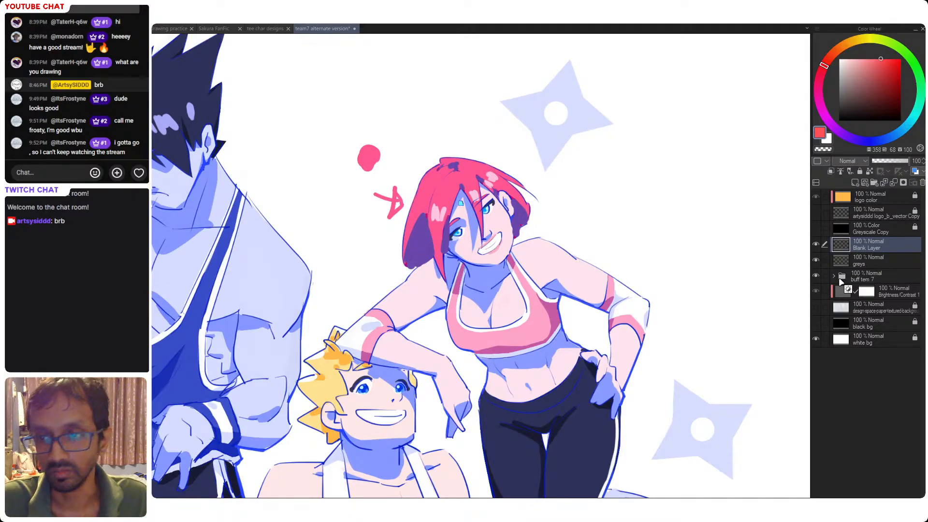
{"action": "left_click", "coordinate": [816, 276]}
{"action": "left_click", "coordinate": [816, 276]}
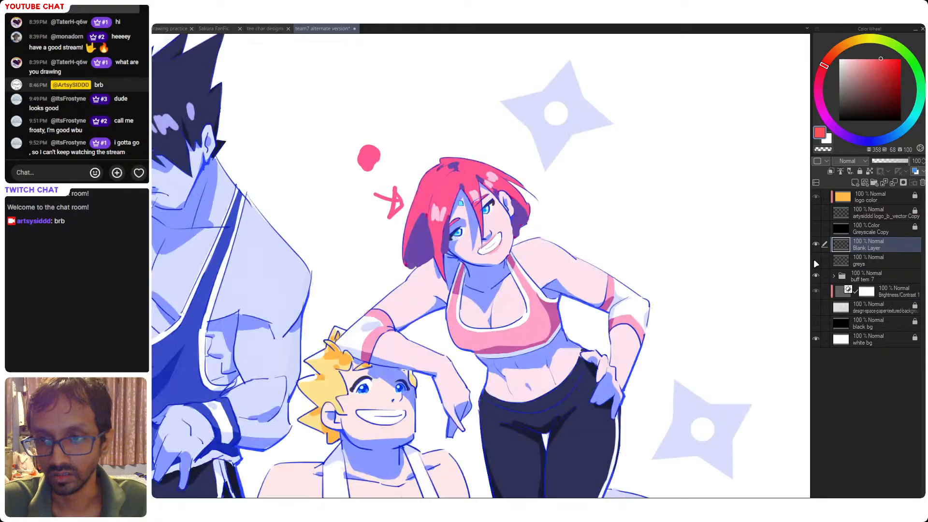
{"action": "key", "text": "ctrl+0"}
{"action": "left_click_drag", "start_coordinate": [551, 290], "coordinate": [547, 228]}
{"action": "scroll", "coordinate": [527, 244], "scroll_direction": "up", "scroll_amount": 1}
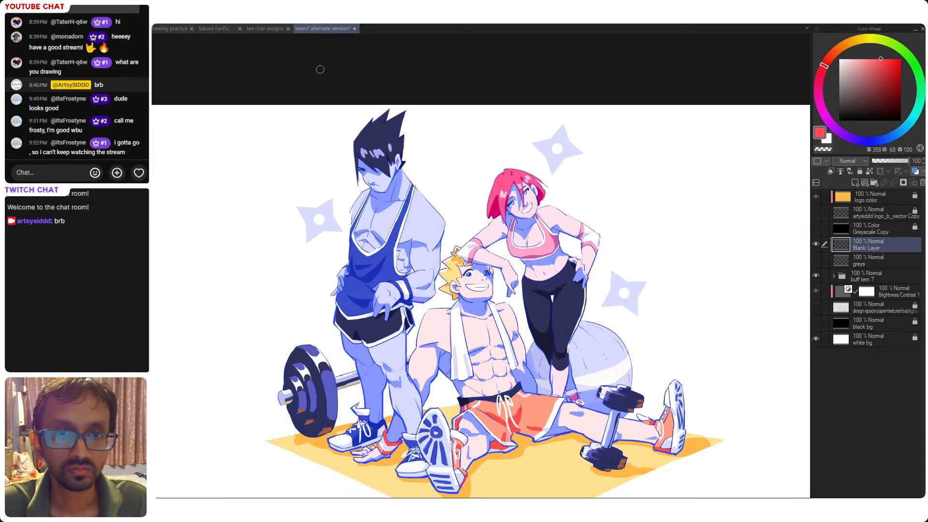
- Try a freehand red annotation across the poses in the tee char designs document, and undo it
{"action": "left_click", "coordinate": [264, 29]}
{"action": "left_click_drag", "start_coordinate": [203, 252], "coordinate": [627, 118]}
{"action": "key", "text": "ctrl+z"}
{"action": "key", "text": "ctrl+z"}
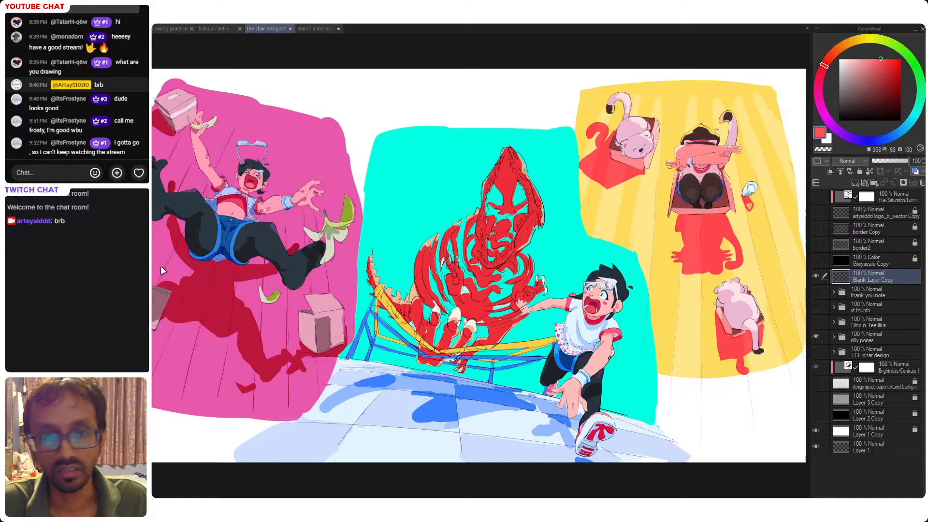
- Return to the team7 alternate version document and try red circles around the red-haired woman's torso and head, undoing each one
{"action": "left_click", "coordinate": [317, 28]}
{"action": "scroll", "coordinate": [537, 188], "scroll_direction": "up", "scroll_amount": 1}
{"action": "mouse_move", "coordinate": [546, 237]}
{"action": "left_mouse_down"}
{"action": "mouse_move", "coordinate": [494, 266]}
{"action": "mouse_move", "coordinate": [571, 226]}
{"action": "left_mouse_up"}
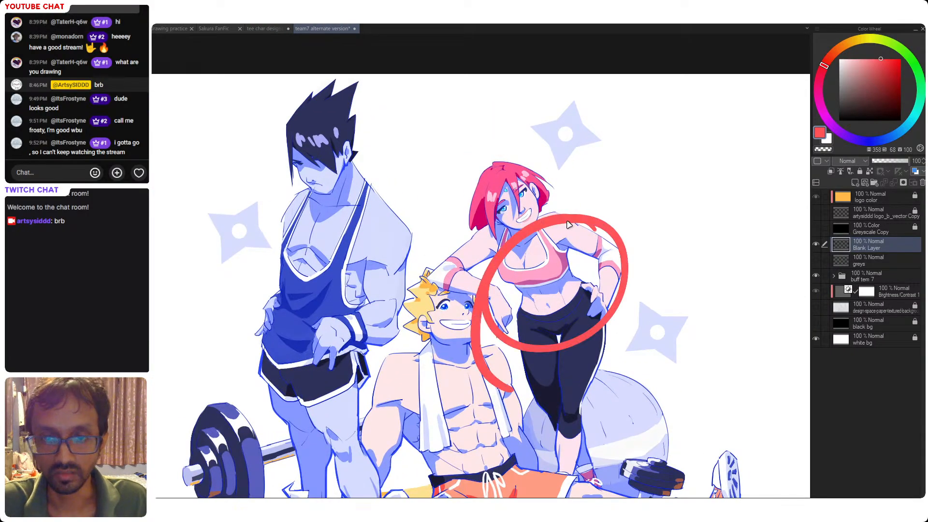
{"action": "key", "text": "ctrl+z"}
{"action": "mouse_move", "coordinate": [557, 159]}
{"action": "left_mouse_down"}
{"action": "mouse_move", "coordinate": [452, 179]}
{"action": "mouse_move", "coordinate": [556, 157]}
{"action": "left_mouse_up"}
{"action": "key", "text": "ctrl+z"}
{"action": "left_click_drag", "start_coordinate": [484, 154], "coordinate": [421, 232]}
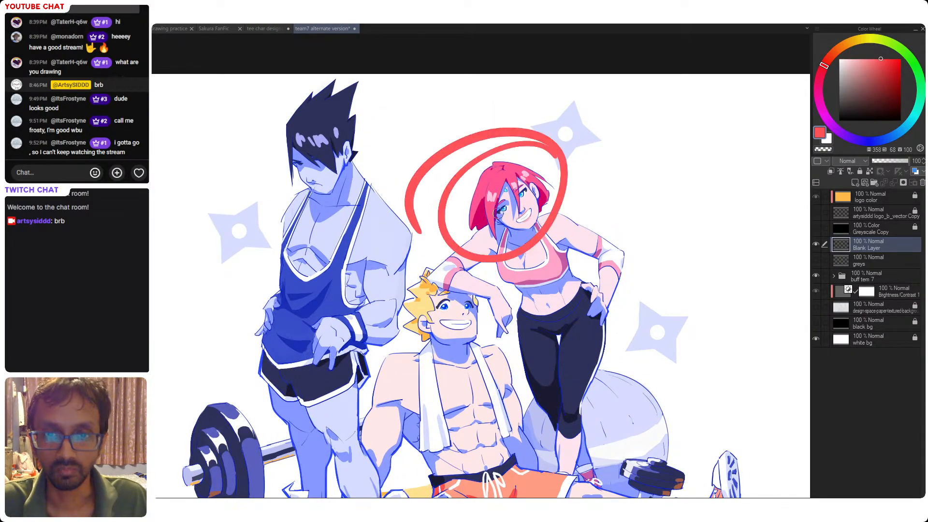
{"action": "key", "text": "ctrl+z"}
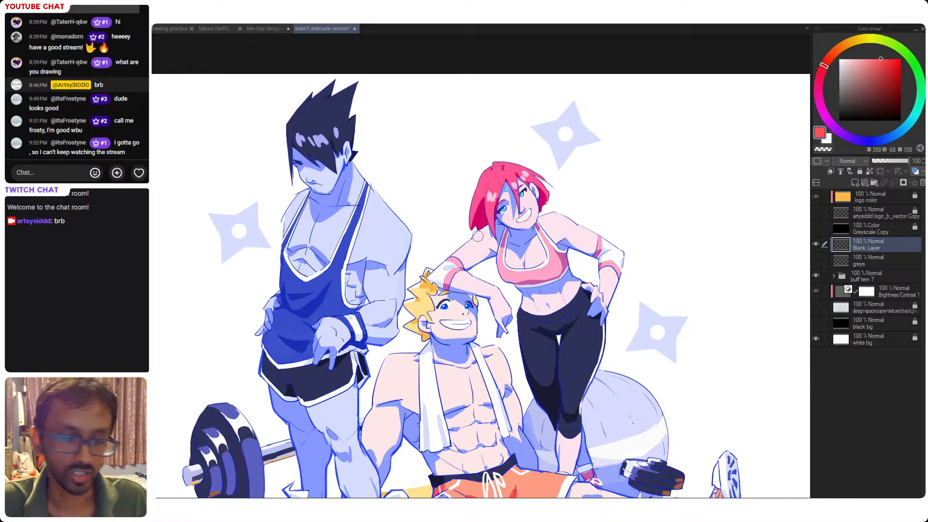
- Show the greys layer's red marks beside the red-haired woman's hair and save the team7 alternate version document
{"action": "left_click_drag", "start_coordinate": [538, 220], "coordinate": [527, 218]}
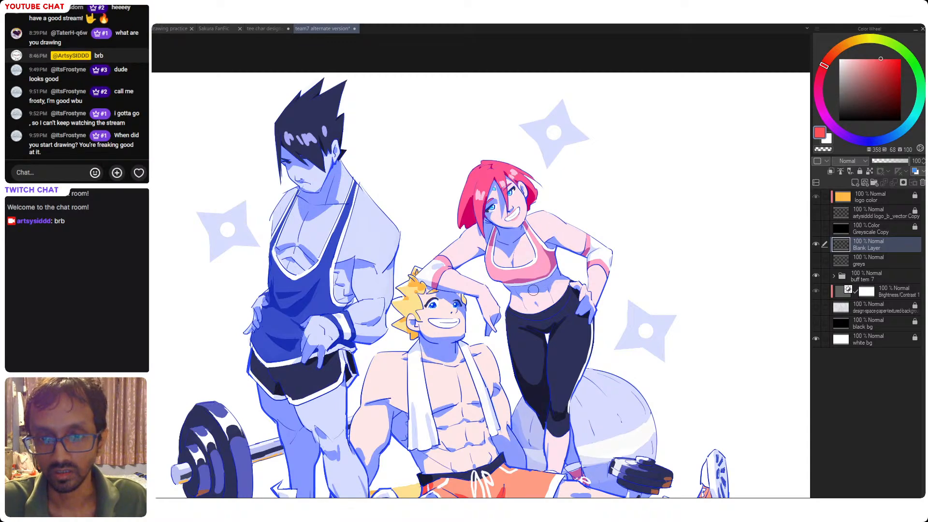
{"action": "left_click_drag", "start_coordinate": [533, 289], "coordinate": [553, 274]}
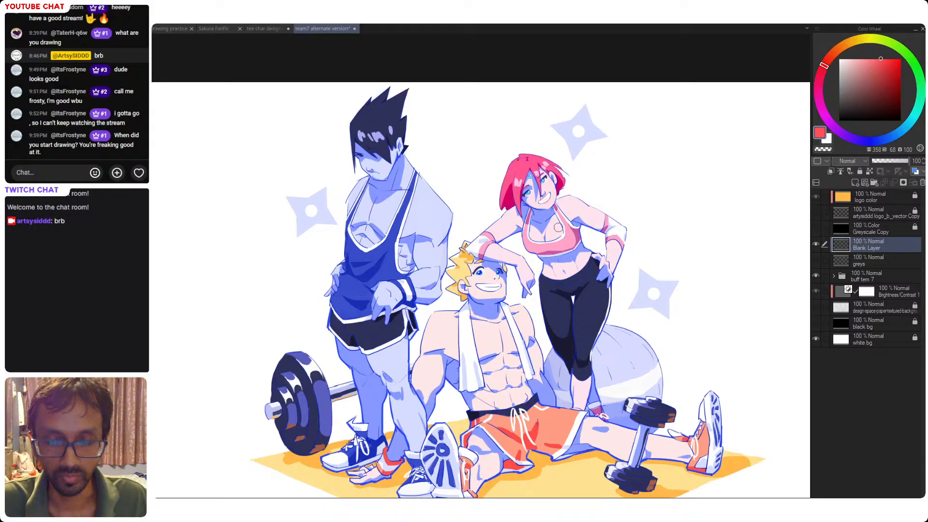
{"action": "scroll", "coordinate": [550, 233], "scroll_direction": "down", "scroll_amount": 1}
{"action": "key", "text": "ctrl+s"}
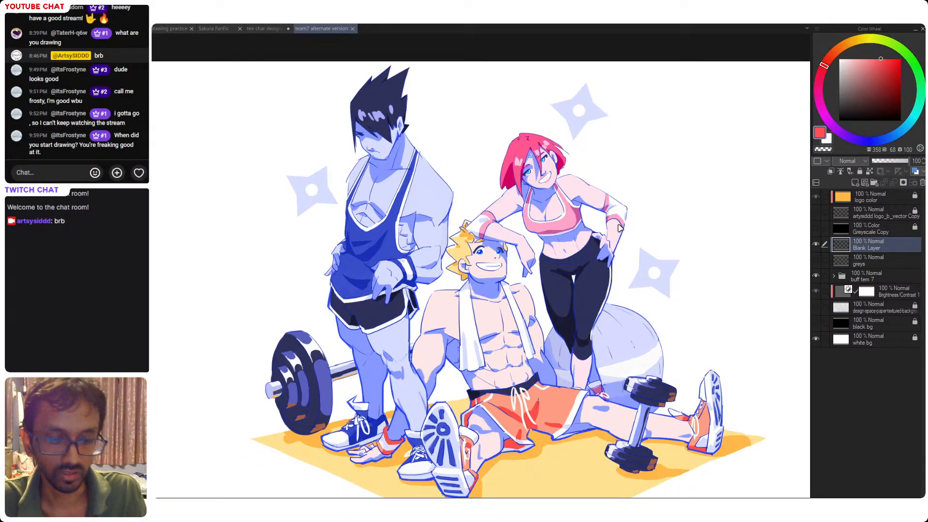
{"action": "scroll", "coordinate": [644, 208], "scroll_direction": "down", "scroll_amount": 1}
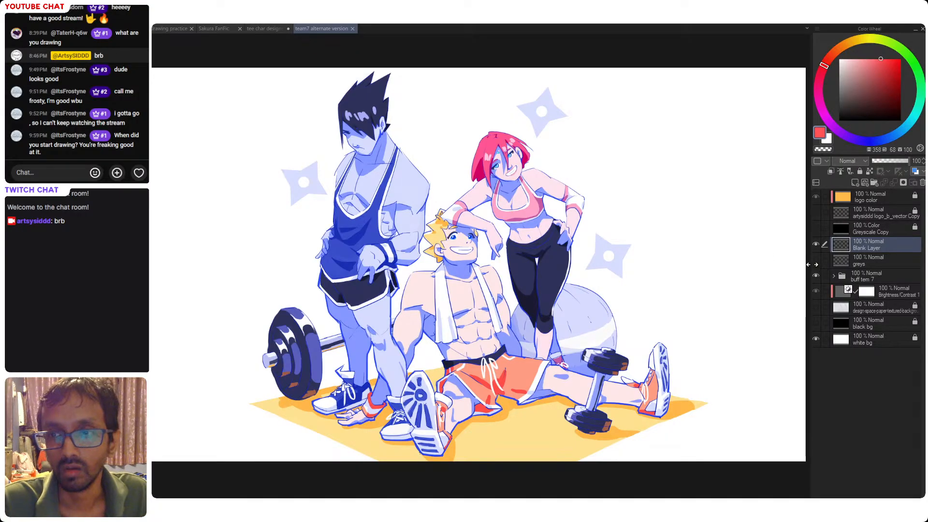
{"action": "left_click", "coordinate": [456, 132]}
{"action": "left_click_drag", "start_coordinate": [459, 146], "coordinate": [464, 159]}
{"action": "key", "text": "ctrl+s"}
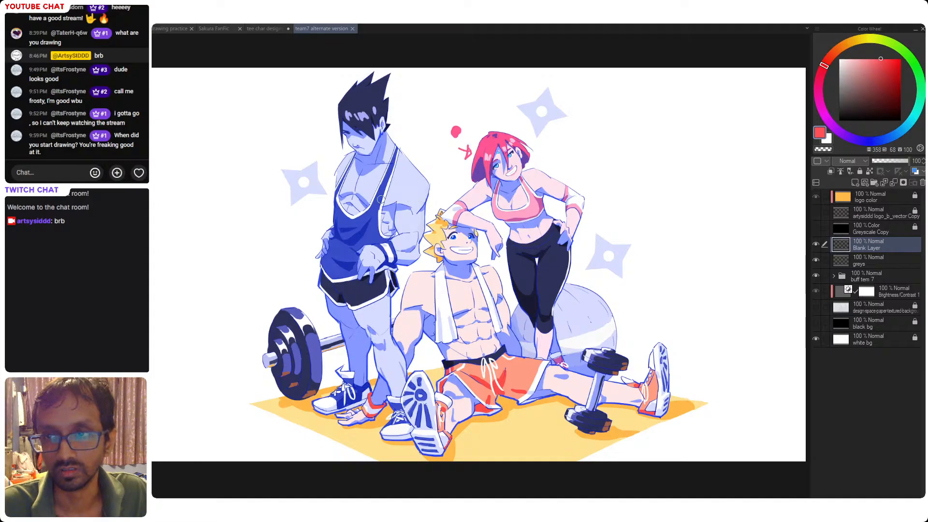
- Switch to the drawing practice document with three colour studies, reset to the default colours, and make Blank Layer Copy visible and active
{"action": "left_click", "coordinate": [261, 30]}
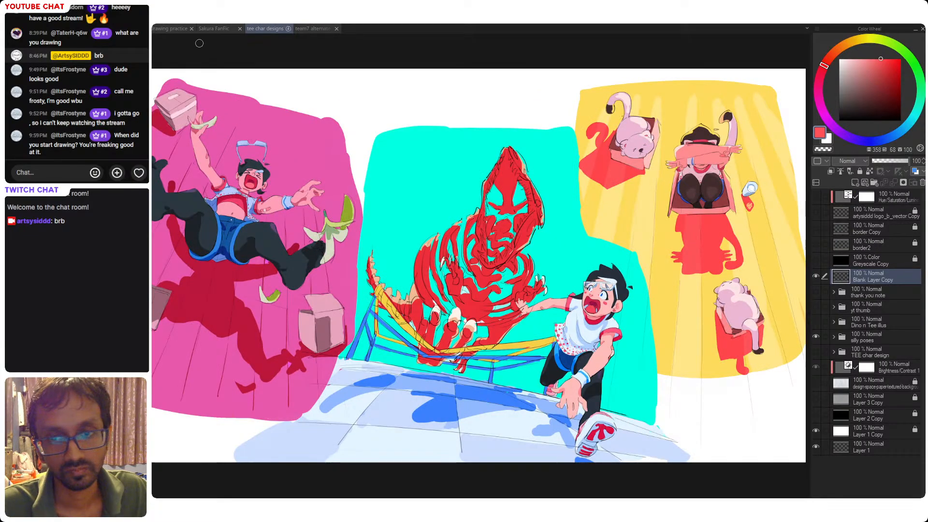
{"action": "left_click", "coordinate": [172, 28]}
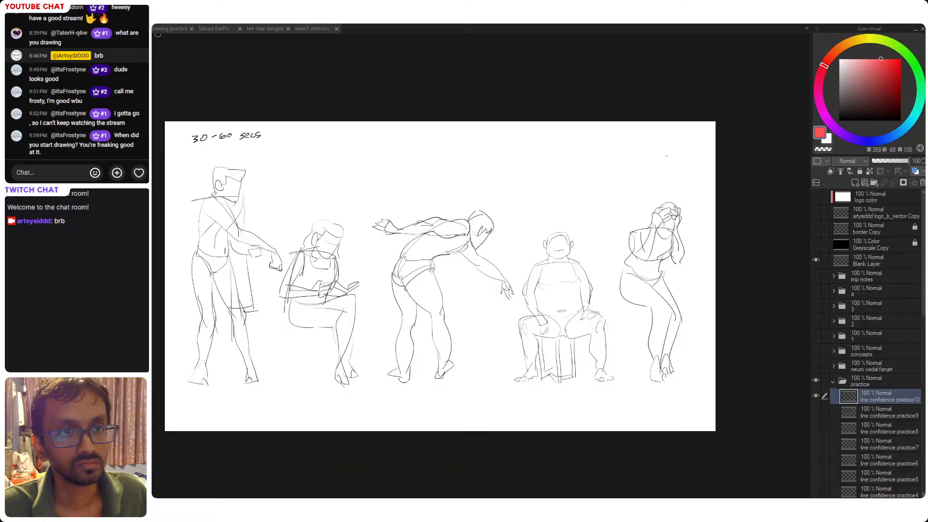
{"action": "left_click", "coordinate": [169, 29]}
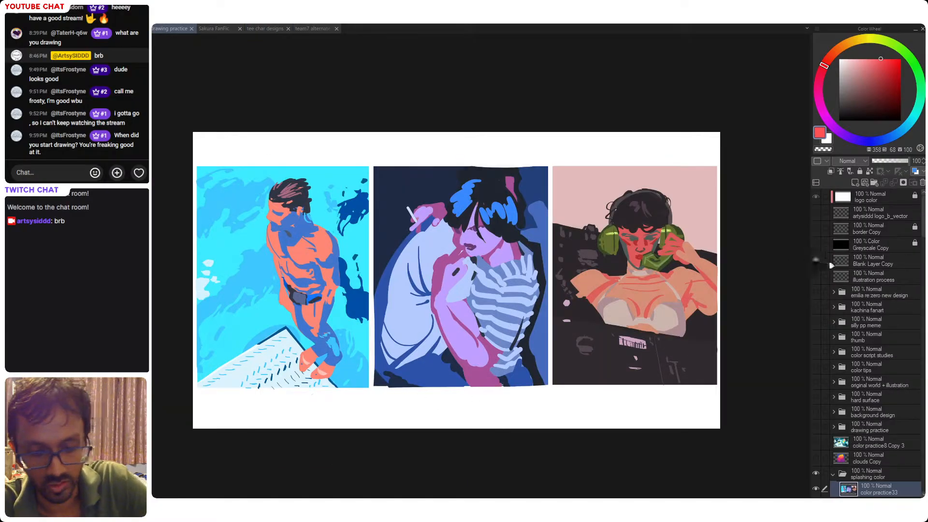
{"action": "scroll", "coordinate": [595, 325], "scroll_direction": "up", "scroll_amount": 1}
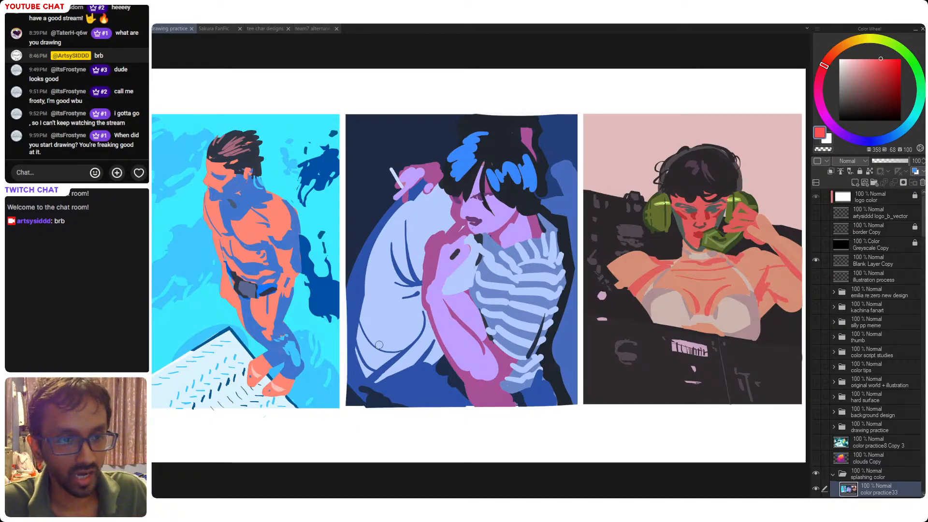
{"action": "key", "text": "d"}
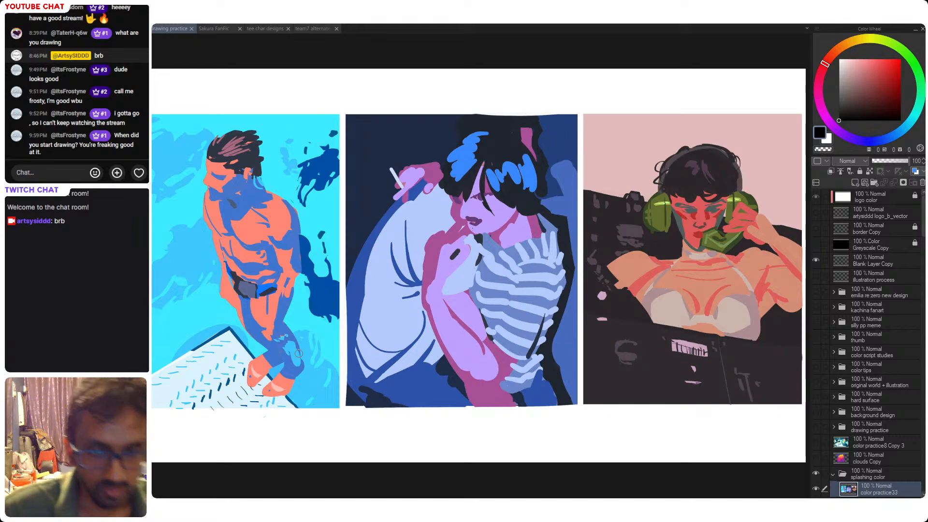
{"action": "left_click", "coordinate": [851, 259]}
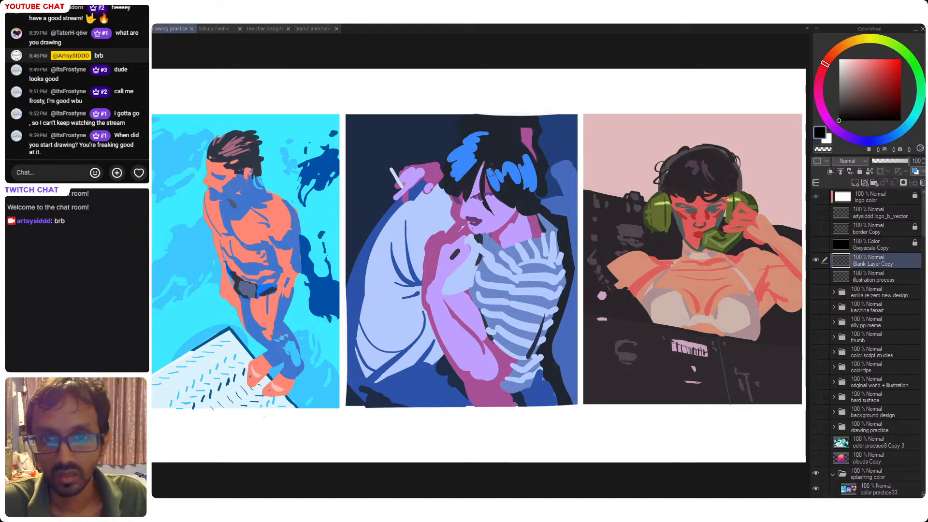
- Try freehand annotations over the middle study's hair and arm, undo each one, and save the document
{"action": "mouse_move", "coordinate": [518, 159]}
{"action": "left_mouse_down"}
{"action": "mouse_move", "coordinate": [514, 427]}
{"action": "mouse_move", "coordinate": [357, 328]}
{"action": "mouse_move", "coordinate": [555, 390]}
{"action": "mouse_move", "coordinate": [371, 211]}
{"action": "mouse_move", "coordinate": [464, 186]}
{"action": "left_mouse_up"}
{"action": "key", "text": "ctrl+z"}
{"action": "key", "text": "x"}
{"action": "key", "text": "ctrl+z"}
{"action": "mouse_move", "coordinate": [485, 221]}
{"action": "left_mouse_down"}
{"action": "mouse_move", "coordinate": [426, 382]}
{"action": "mouse_move", "coordinate": [474, 368]}
{"action": "mouse_move", "coordinate": [457, 328]}
{"action": "left_mouse_up"}
{"action": "key", "text": "ctrl+z"}
{"action": "key", "text": "ctrl+s"}
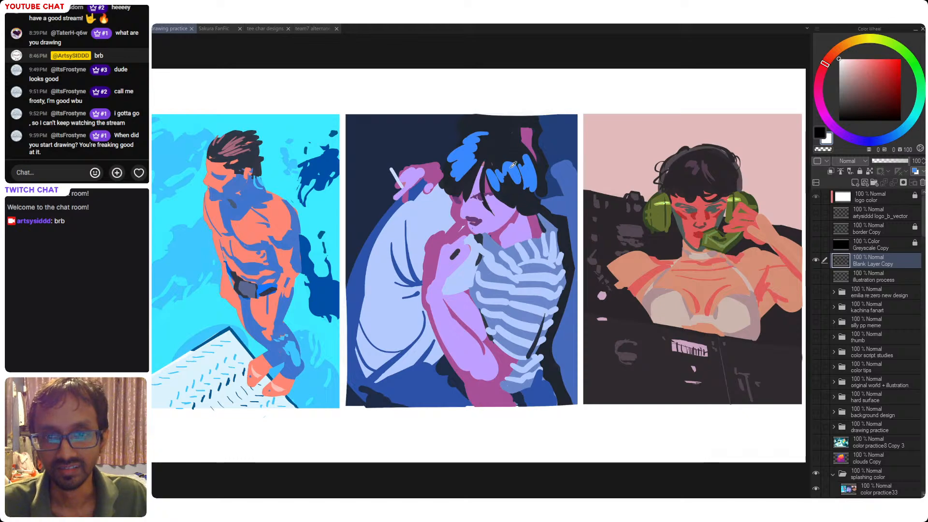
- Sample the blue of the middle study's hair highlight, shift its hue to 243, try filling the highlight, and undo the fill
{"action": "left_click", "coordinate": [498, 176], "text": "alt"}
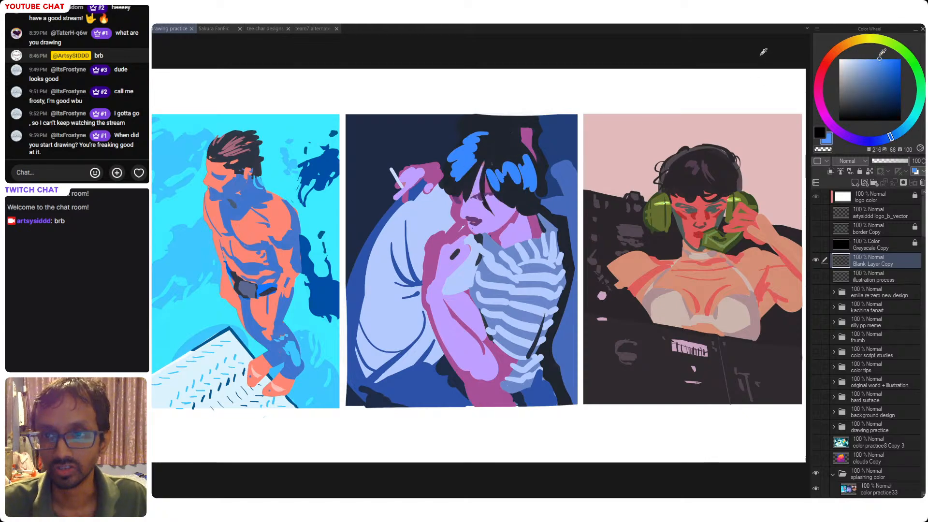
{"action": "left_click_drag", "start_coordinate": [859, 141], "coordinate": [868, 141]}
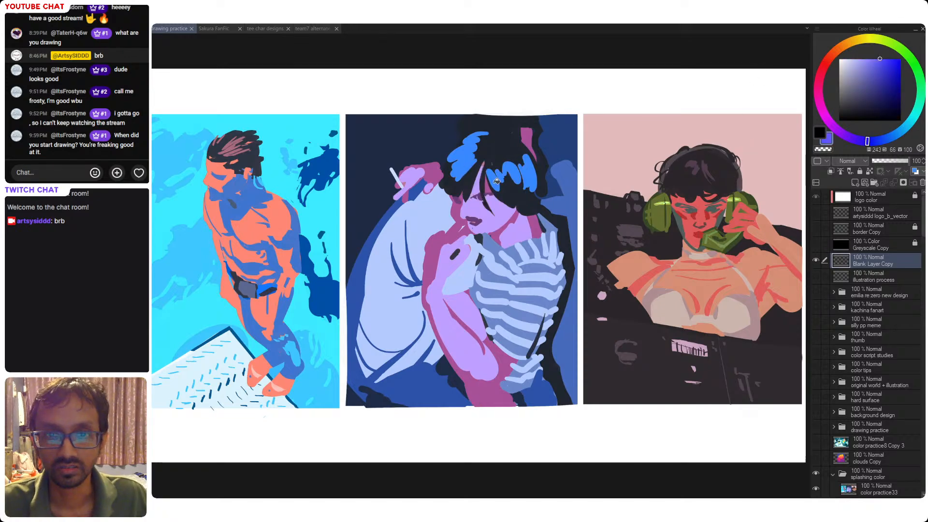
{"action": "left_click", "coordinate": [510, 182]}
{"action": "key", "text": "ctrl+z"}
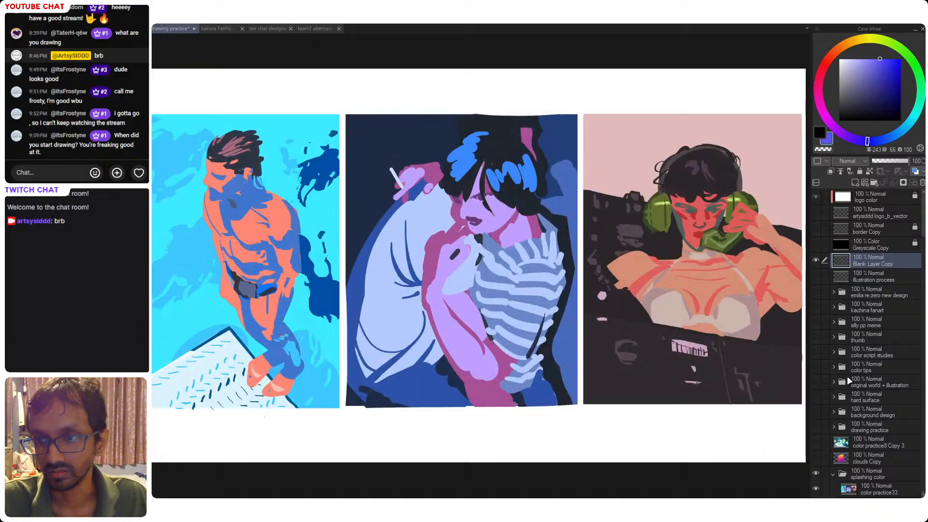
{"action": "key", "text": "ctrl+y"}
{"action": "key", "text": "ctrl+z"}
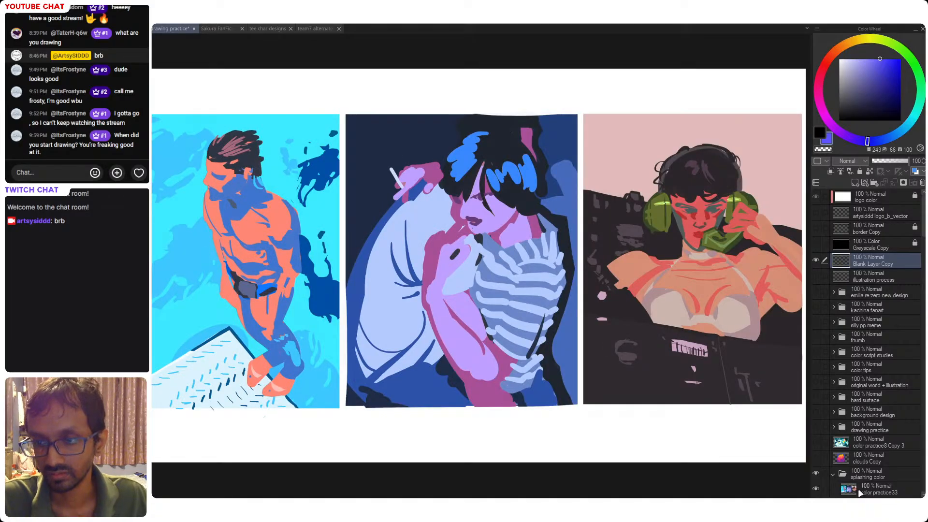
- Make color practice33 the active layer and undo the trial hue changes on the hair highlights
{"action": "left_click", "coordinate": [864, 493]}
{"action": "scroll", "coordinate": [870, 435], "scroll_direction": "down", "scroll_amount": 3}
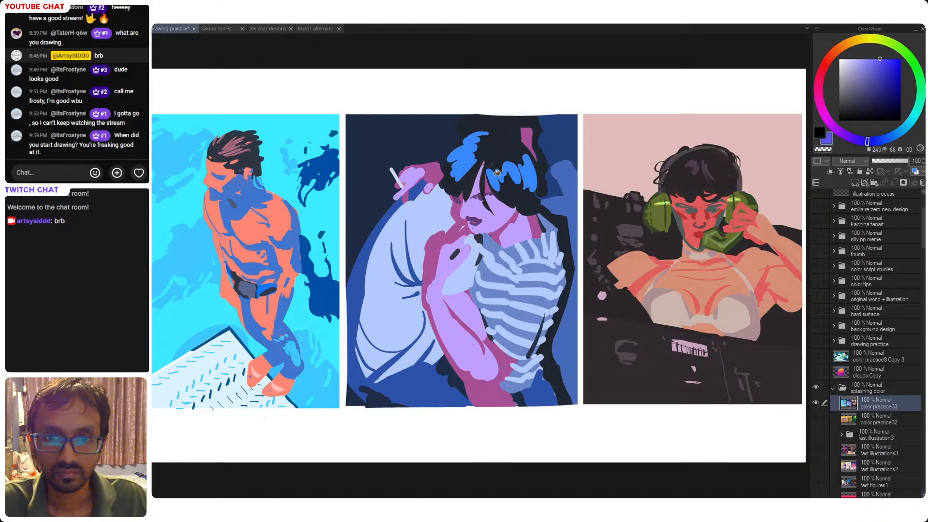
{"action": "key", "text": "ctrl+z"}
{"action": "key", "text": "ctrl+z"}
{"action": "key", "text": "ctrl+z"}
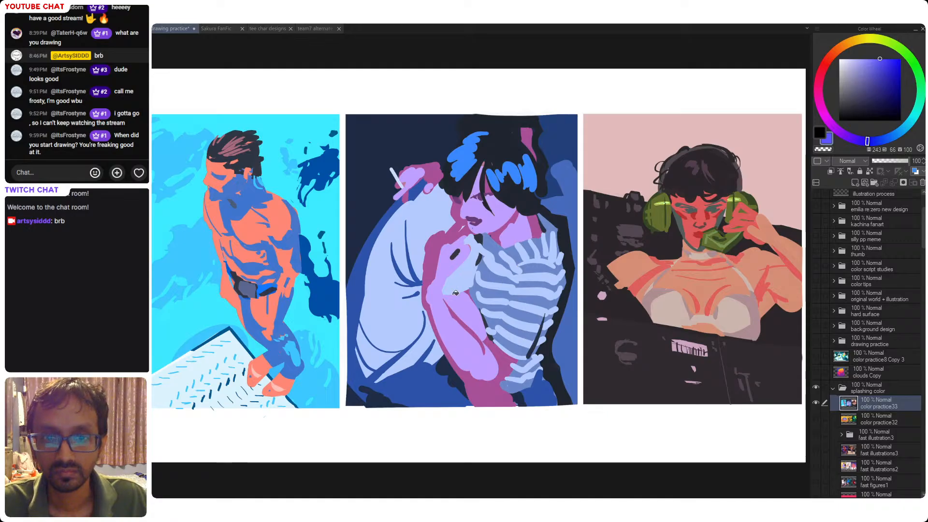
- Try purple at hue 260 on the middle study's hair highlights, replace it with hue 235, saturation 55, brightness 90, and save
{"action": "left_click", "coordinate": [455, 293]}
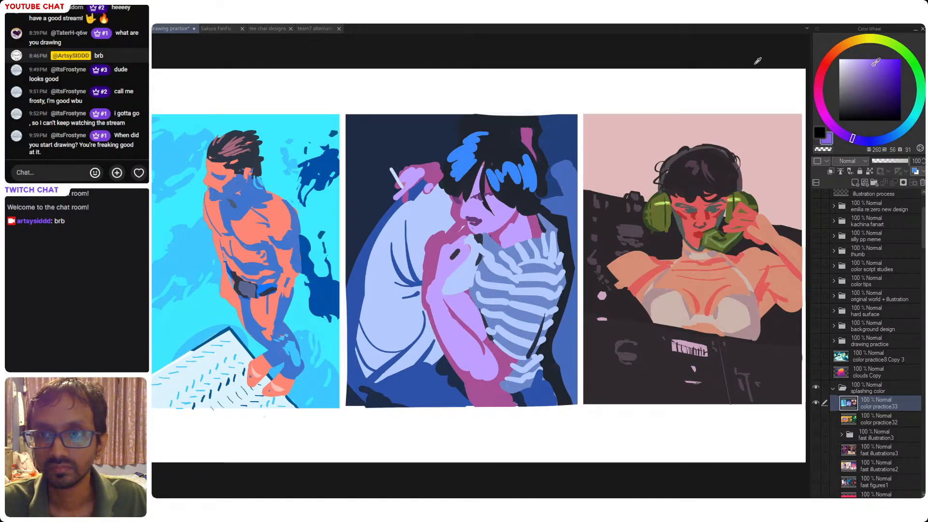
{"action": "left_click", "coordinate": [508, 211]}
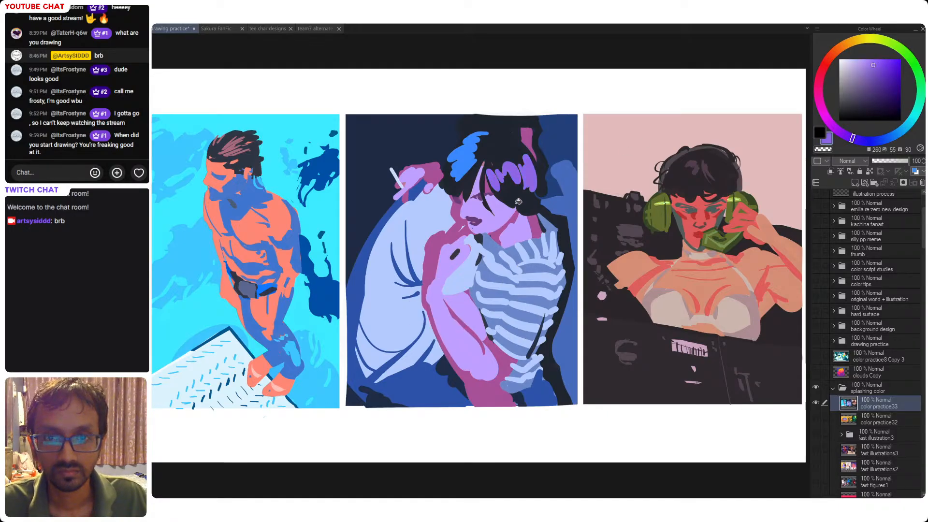
{"action": "left_click", "coordinate": [496, 183]}
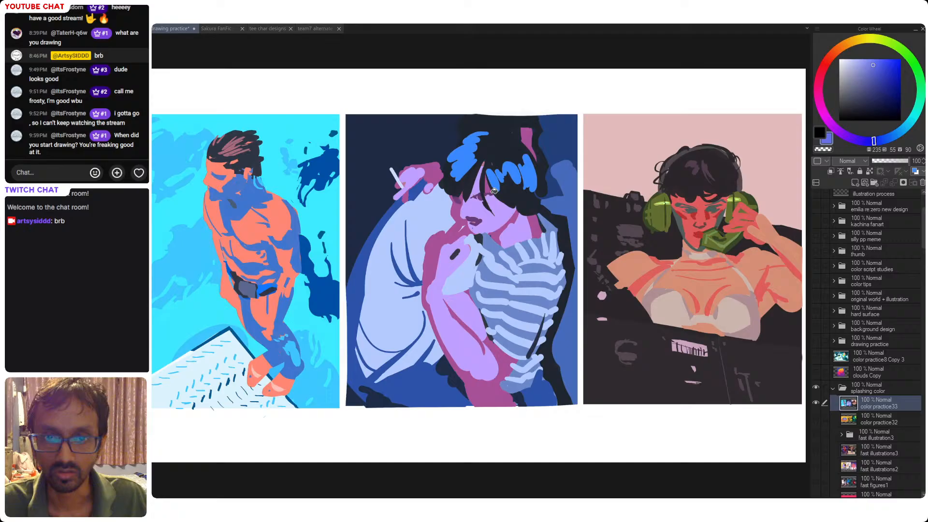
{"action": "left_click", "coordinate": [516, 173]}
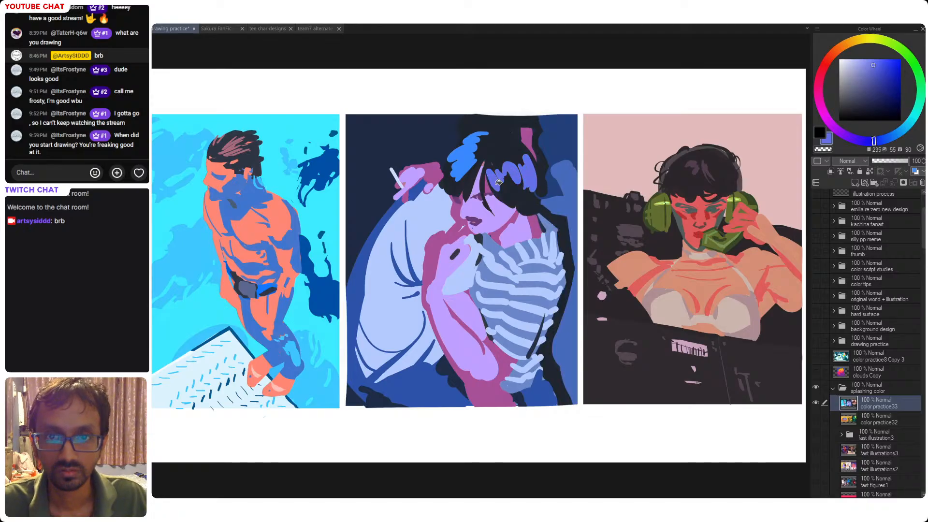
{"action": "left_click", "coordinate": [466, 160]}
{"action": "key", "text": "ctrl+s"}
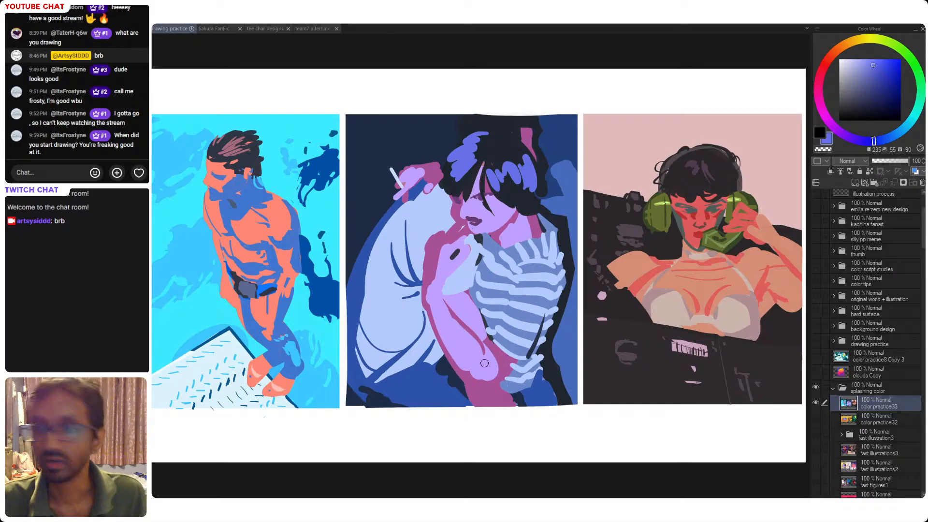
{"action": "left_click_drag", "start_coordinate": [506, 224], "coordinate": [495, 221]}
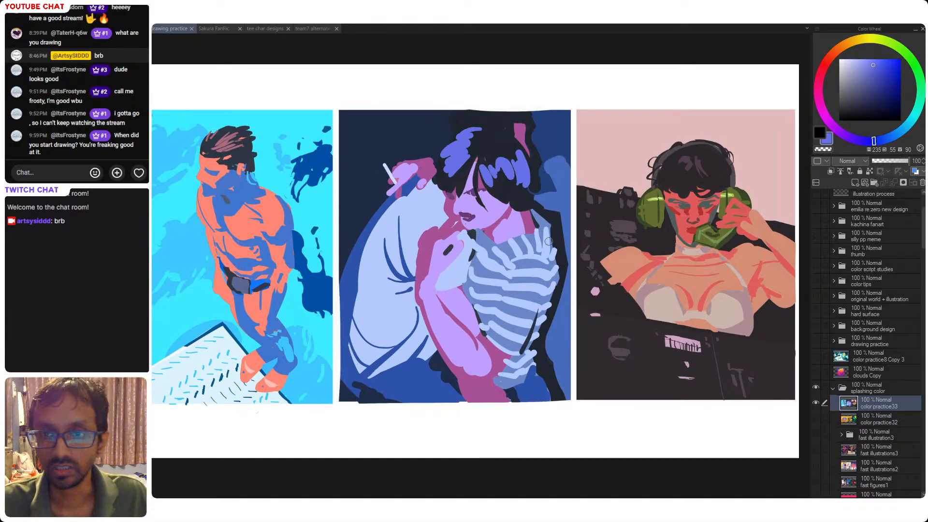
{"action": "left_click_drag", "start_coordinate": [540, 277], "coordinate": [550, 279]}
{"action": "left_click", "coordinate": [511, 155]}
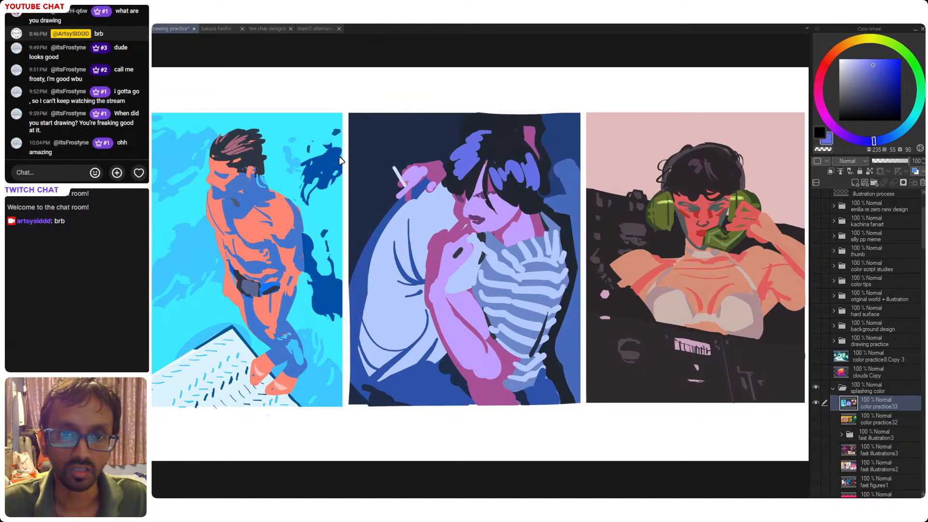
- Try a blue-violet circle around the figures in the team7 alternate version document, and undo it
{"action": "left_click", "coordinate": [309, 28]}
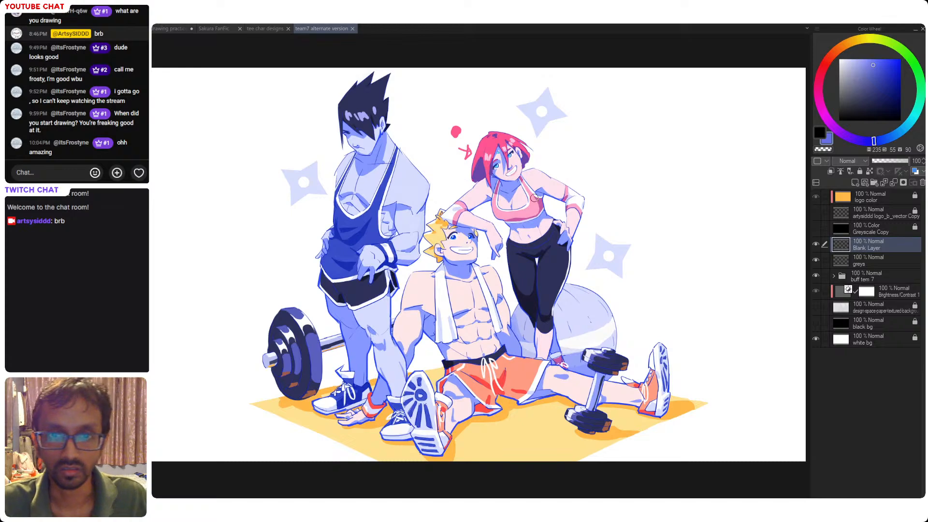
{"action": "mouse_move", "coordinate": [573, 126]}
{"action": "left_mouse_down"}
{"action": "mouse_move", "coordinate": [503, 108]}
{"action": "mouse_move", "coordinate": [483, 333]}
{"action": "left_mouse_up"}
{"action": "key", "text": "ctrl+z"}
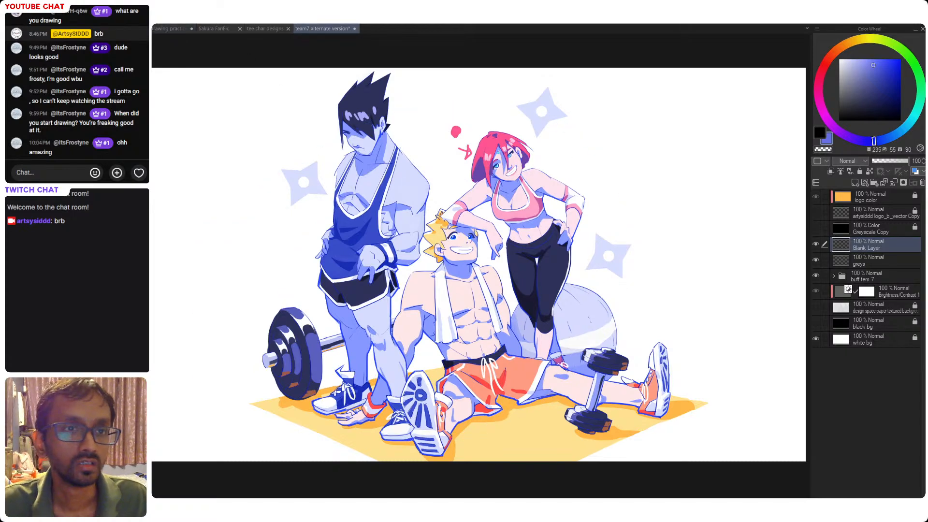
- Alternate between the team7 artwork and the drawing practice studies to compare their colour choices, ending on the studies
{"action": "left_click", "coordinate": [169, 28]}
{"action": "left_click", "coordinate": [321, 29]}
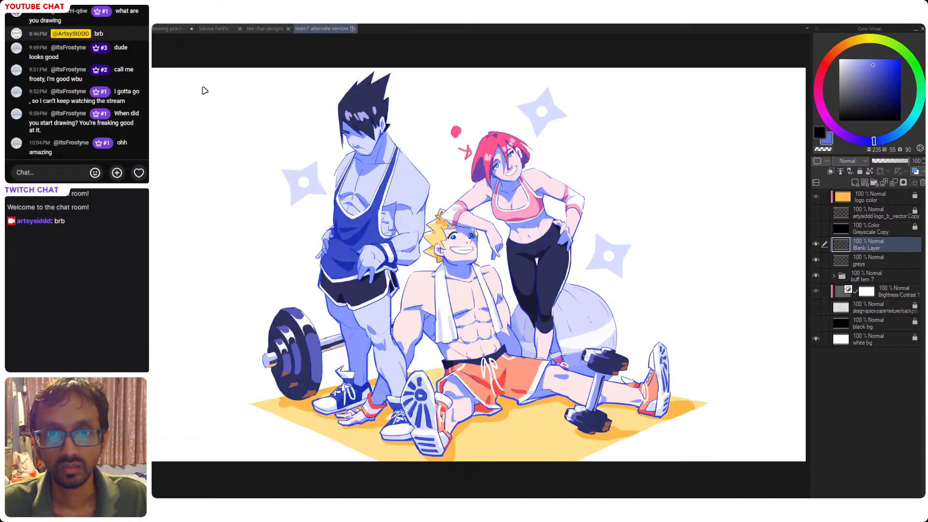
{"action": "left_click", "coordinate": [169, 28]}
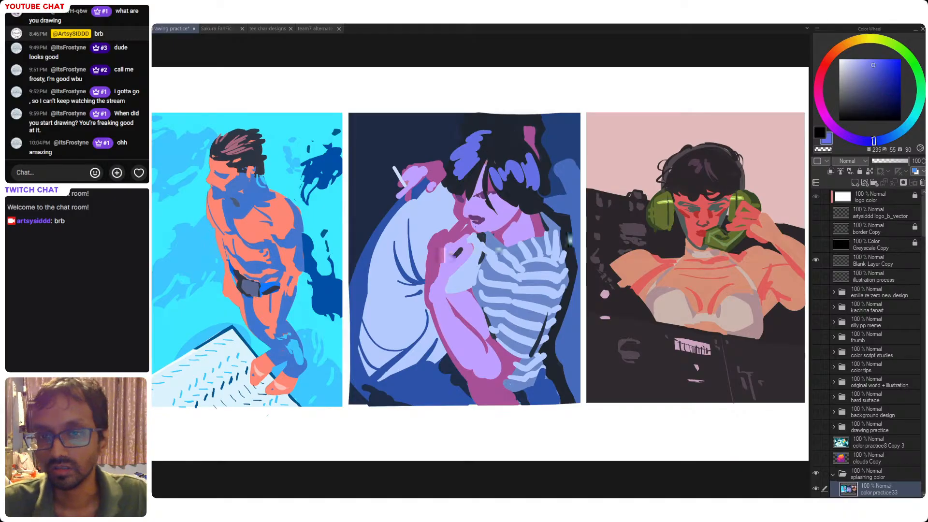
{"action": "left_click", "coordinate": [317, 29]}
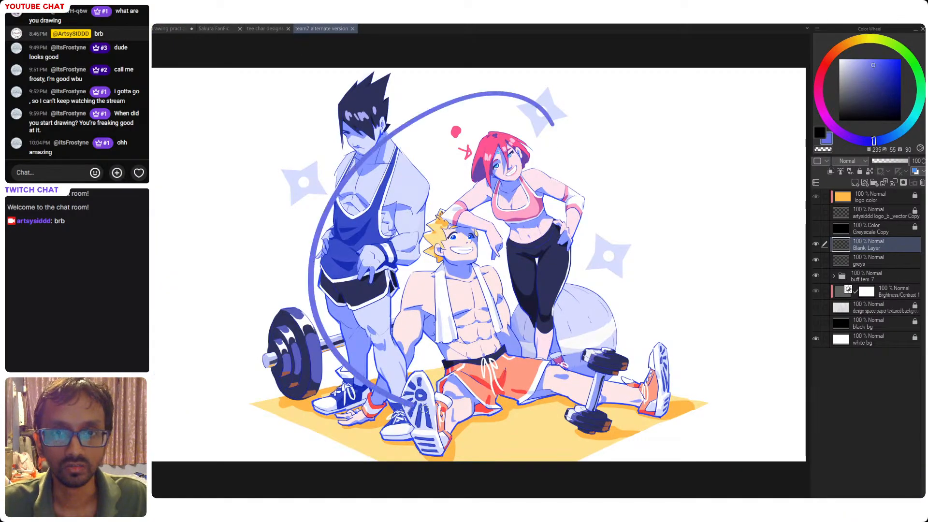
{"action": "left_click", "coordinate": [170, 29]}
{"action": "left_click_drag", "start_coordinate": [534, 256], "coordinate": [538, 255]}
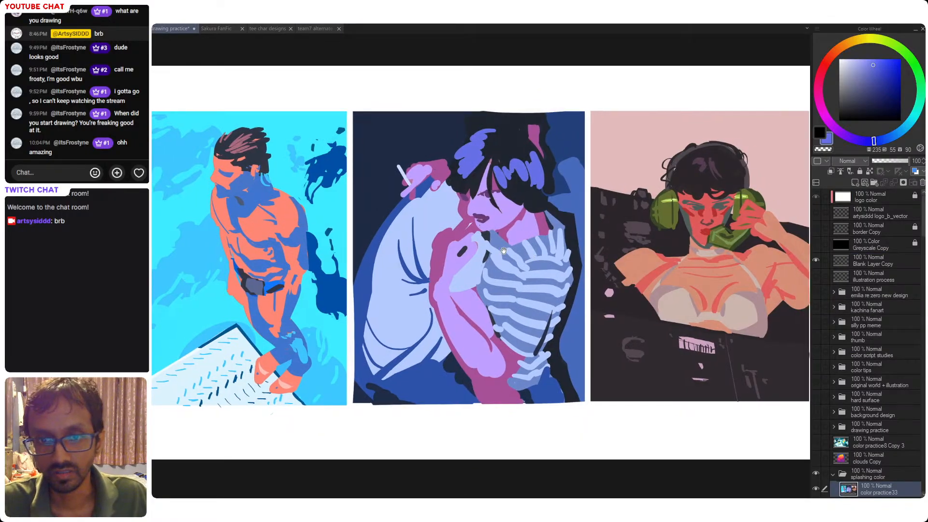
- Sample blue, magenta, lavender and blue-violet from the middle study and dab each as a swatch on the white margin above it
{"action": "left_click", "coordinate": [366, 293]}
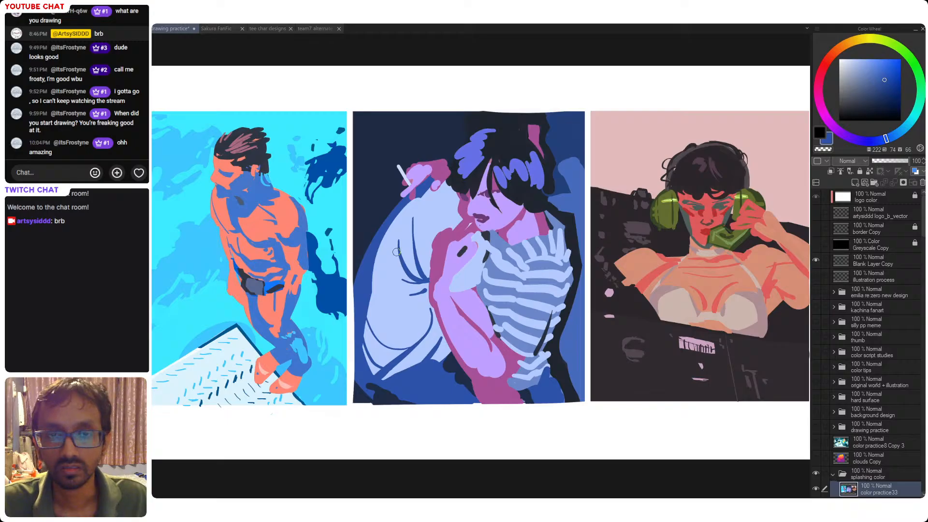
{"action": "left_click_drag", "start_coordinate": [406, 205], "coordinate": [411, 211]}
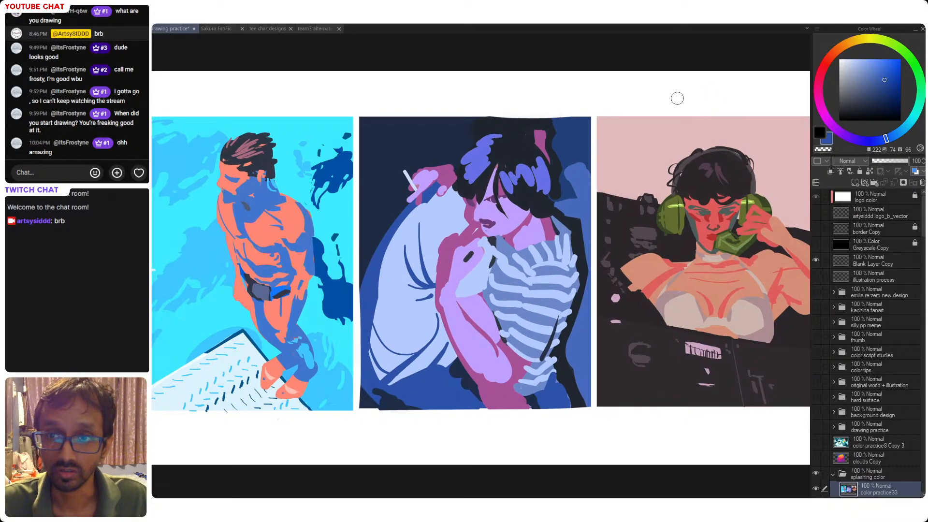
{"action": "left_click_drag", "start_coordinate": [392, 100], "coordinate": [386, 102]}
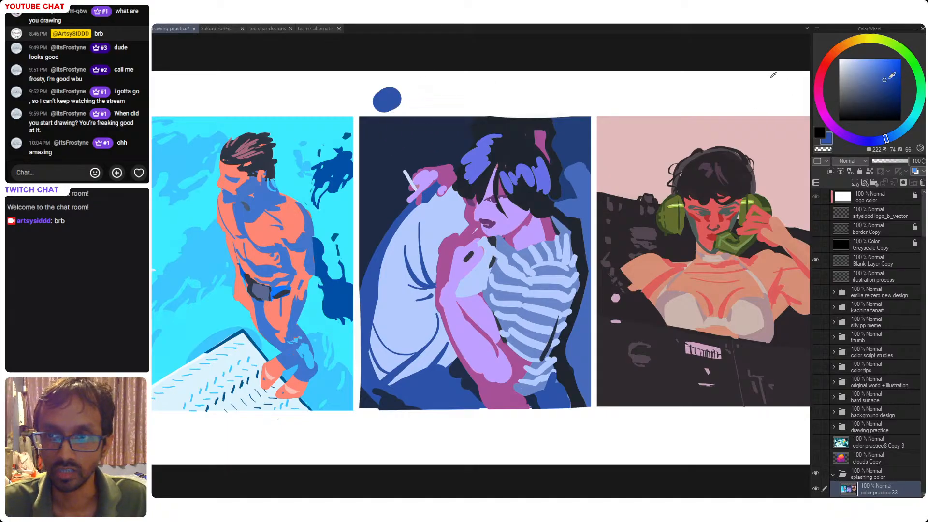
{"action": "left_click", "coordinate": [450, 172], "text": "alt"}
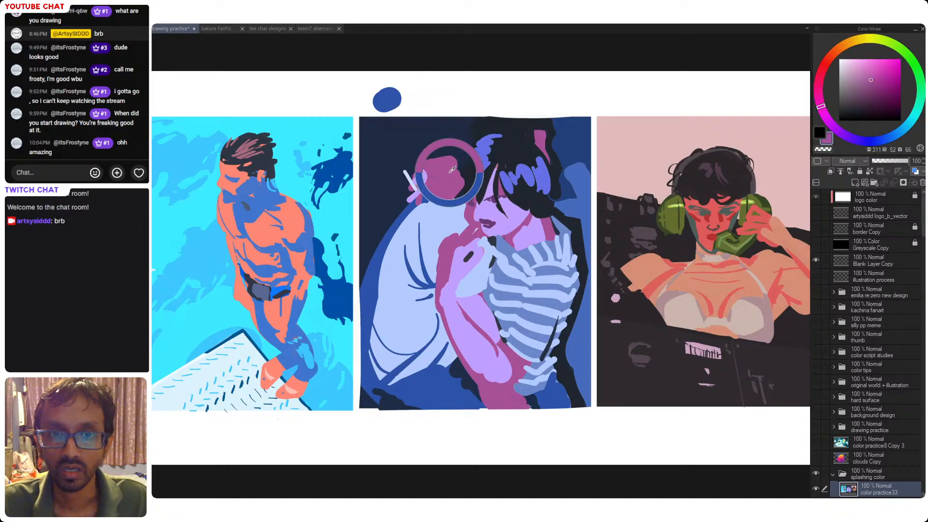
{"action": "left_click", "coordinate": [413, 99]}
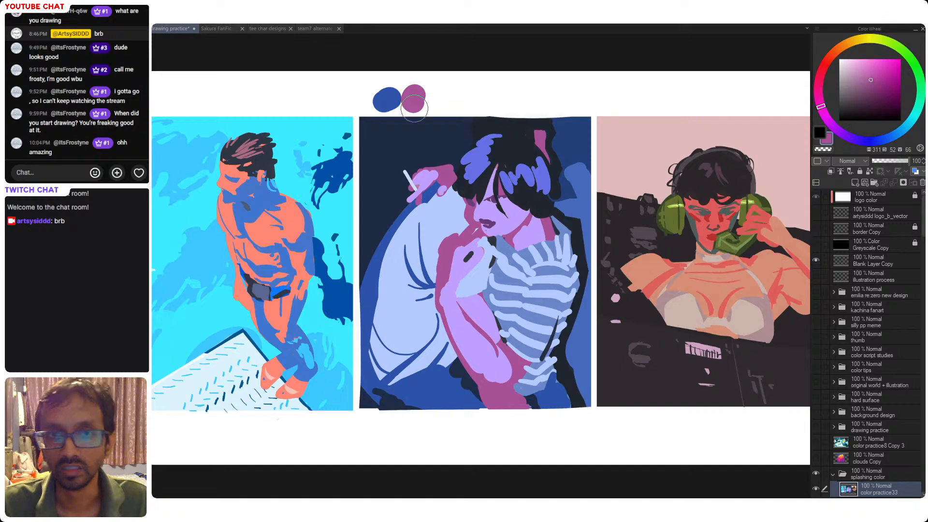
{"action": "left_click", "coordinate": [459, 269], "text": "alt"}
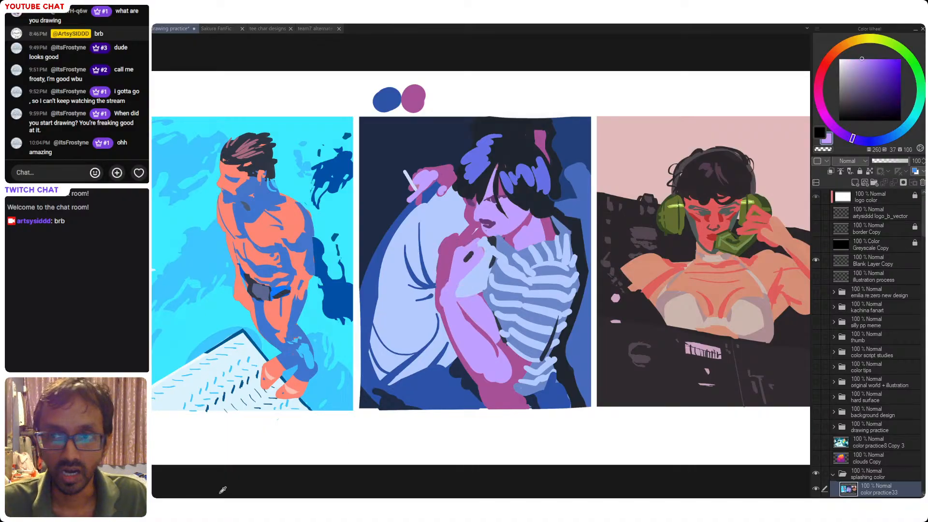
{"action": "left_click_drag", "start_coordinate": [424, 93], "coordinate": [436, 97]}
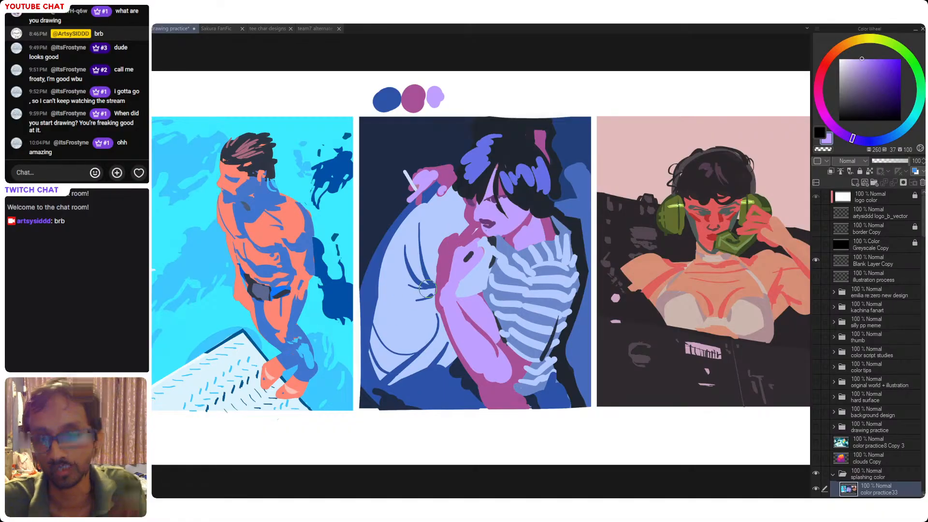
{"action": "left_click", "coordinate": [520, 177], "text": "alt"}
{"action": "left_click_drag", "start_coordinate": [455, 97], "coordinate": [446, 103]}
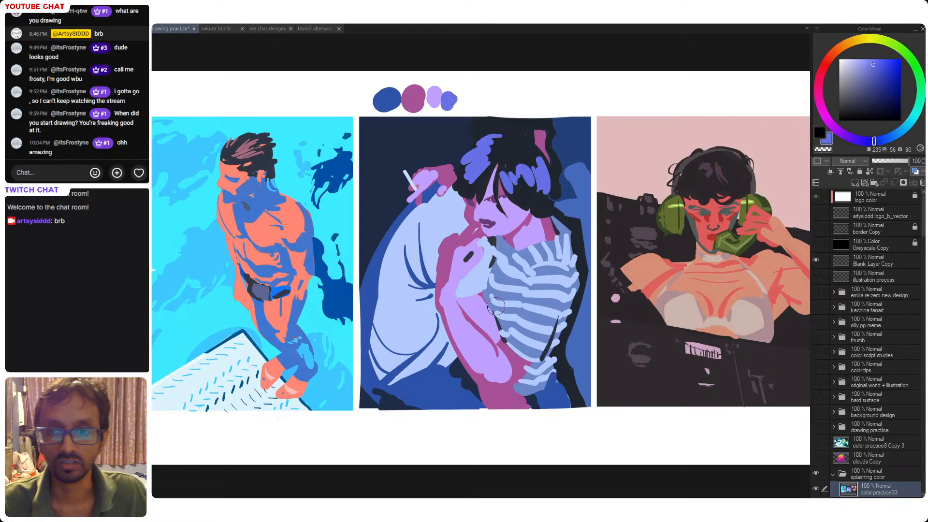
- Erase the row of colour swatches above the middle study and return to the brush
{"action": "left_click_drag", "start_coordinate": [468, 199], "coordinate": [462, 199]}
{"action": "key", "text": "e"}
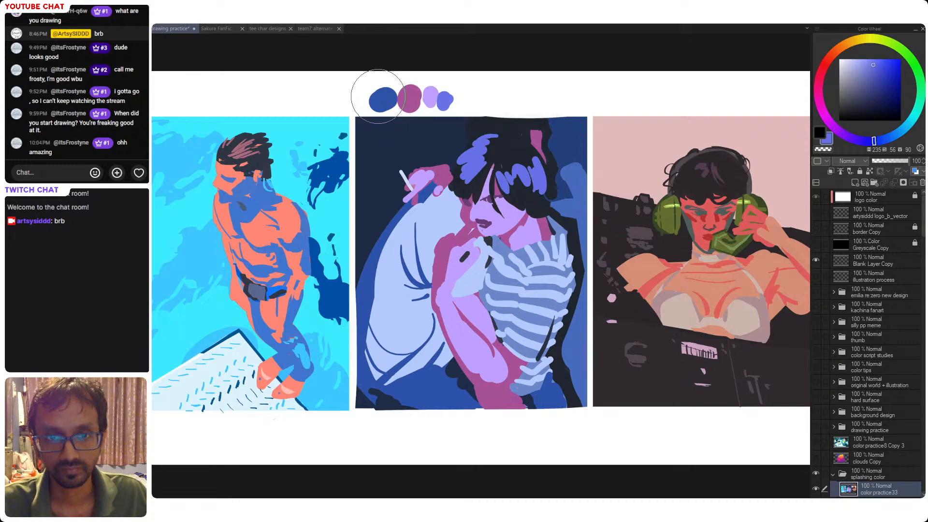
{"action": "left_click_drag", "start_coordinate": [378, 96], "coordinate": [487, 89]}
{"action": "key", "text": "b"}
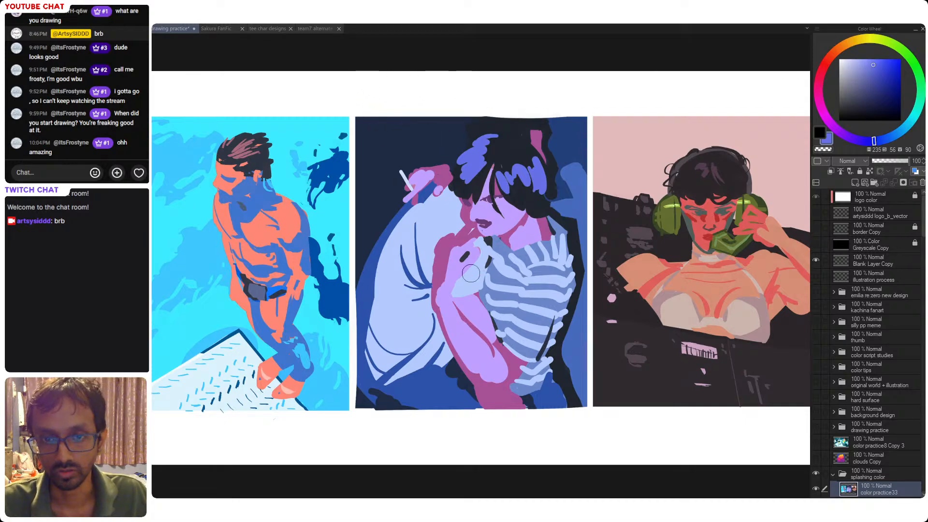
{"action": "left_click_drag", "start_coordinate": [471, 274], "coordinate": [478, 270]}
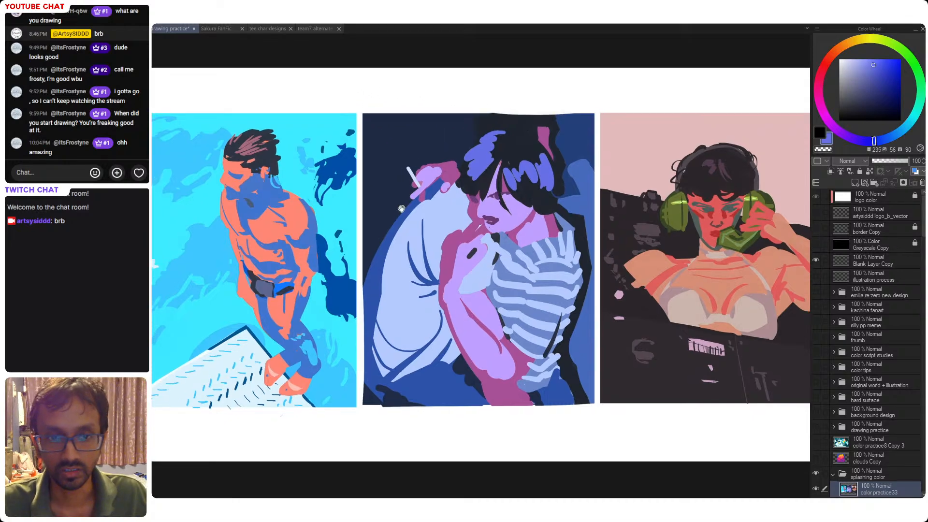
- Try a large blue-violet circle around the figures in the team7 alternate version document, and undo it
{"action": "left_click", "coordinate": [320, 30]}
{"action": "left_click_drag", "start_coordinate": [508, 120], "coordinate": [153, 291]}
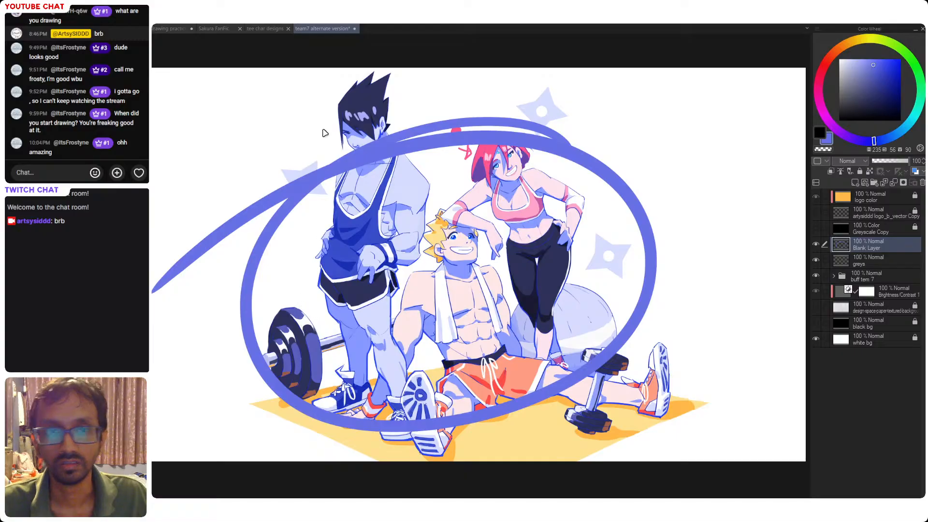
{"action": "key", "text": "ctrl+z"}
- Return to the drawing practice document, undo a trial stroke on the middle study, and save
{"action": "left_click", "coordinate": [169, 28]}
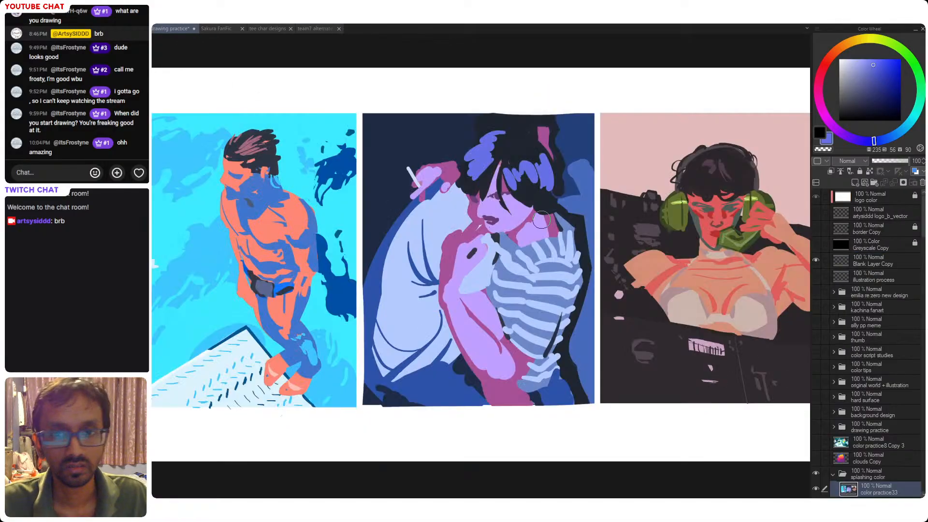
{"action": "left_click_drag", "start_coordinate": [513, 121], "coordinate": [484, 116]}
{"action": "key", "text": "ctrl+z"}
{"action": "key", "text": "ctrl+s"}
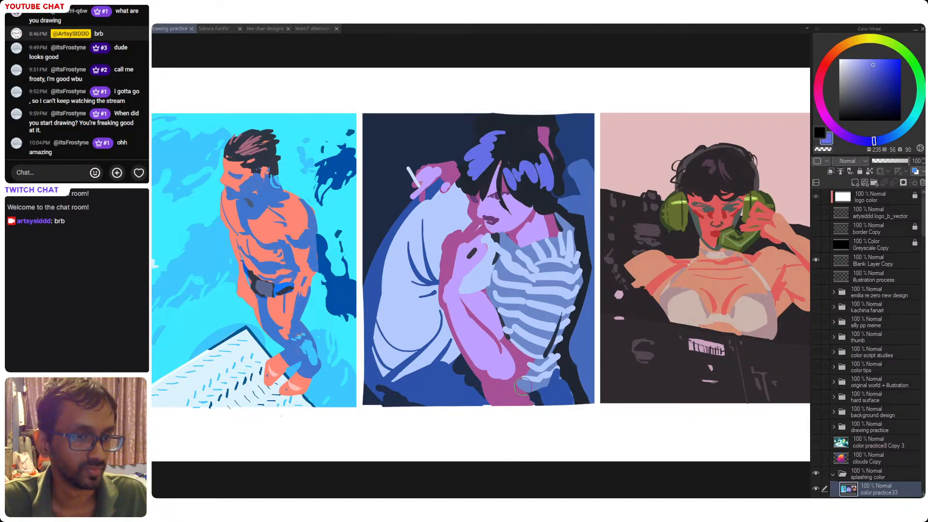
- Try a teal at hue 171, saturation 42, brightness 51 on the face-edge shadow of the headphones study
{"action": "key", "text": "d"}
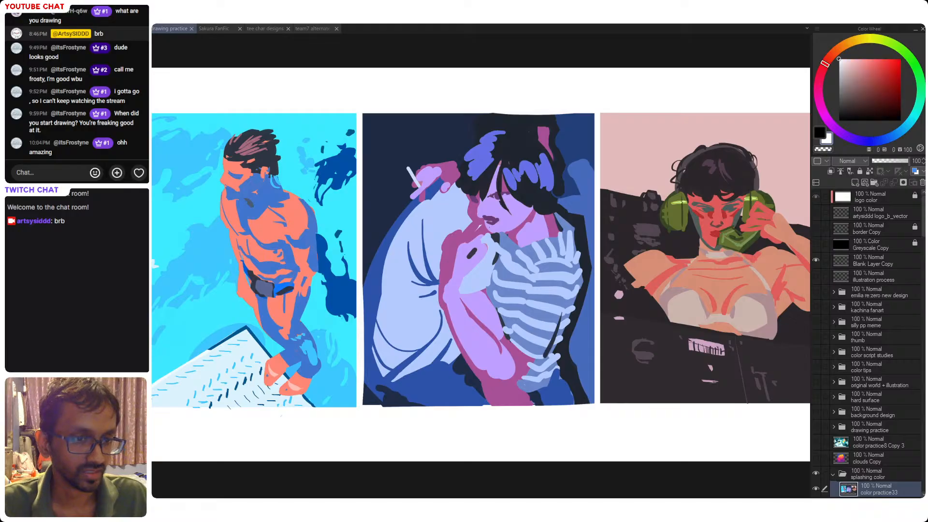
{"action": "key", "text": "x"}
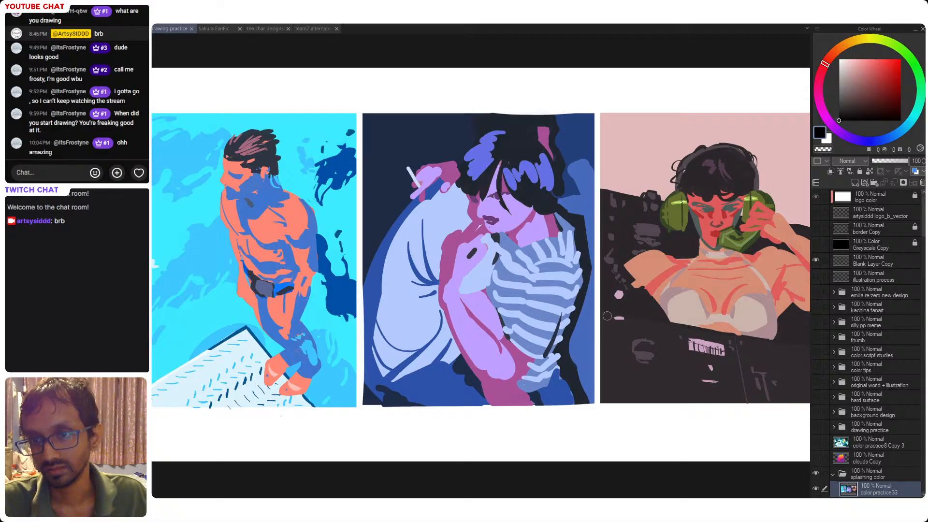
{"action": "left_click_drag", "start_coordinate": [675, 296], "coordinate": [500, 305]}
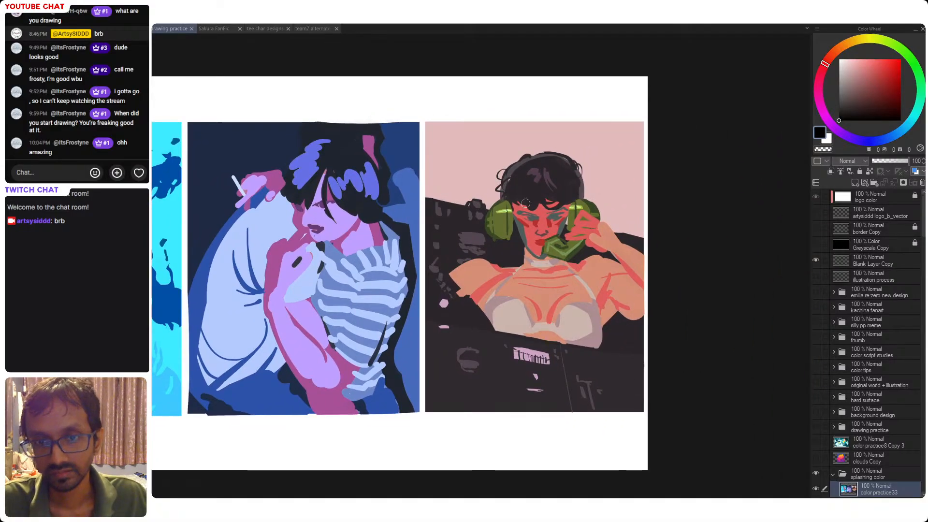
{"action": "left_click", "coordinate": [522, 229]}
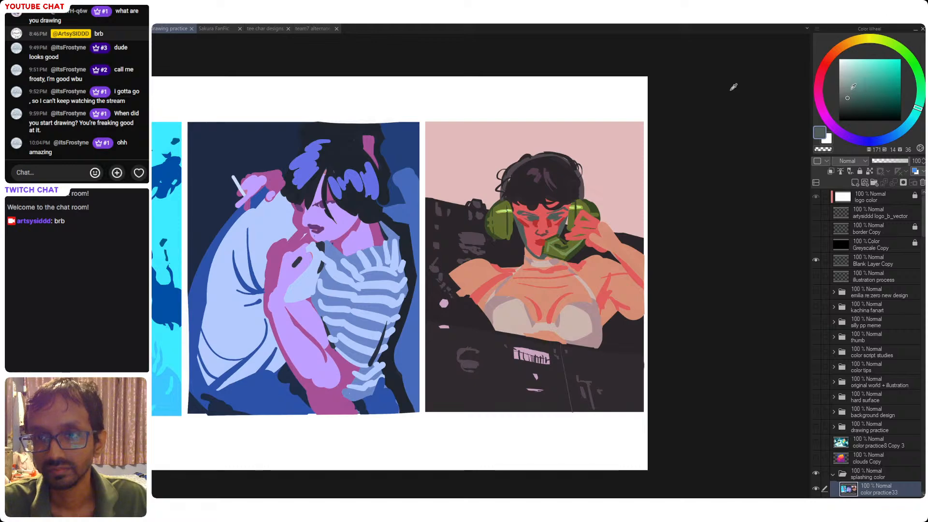
{"action": "left_click_drag", "start_coordinate": [855, 87], "coordinate": [868, 82]}
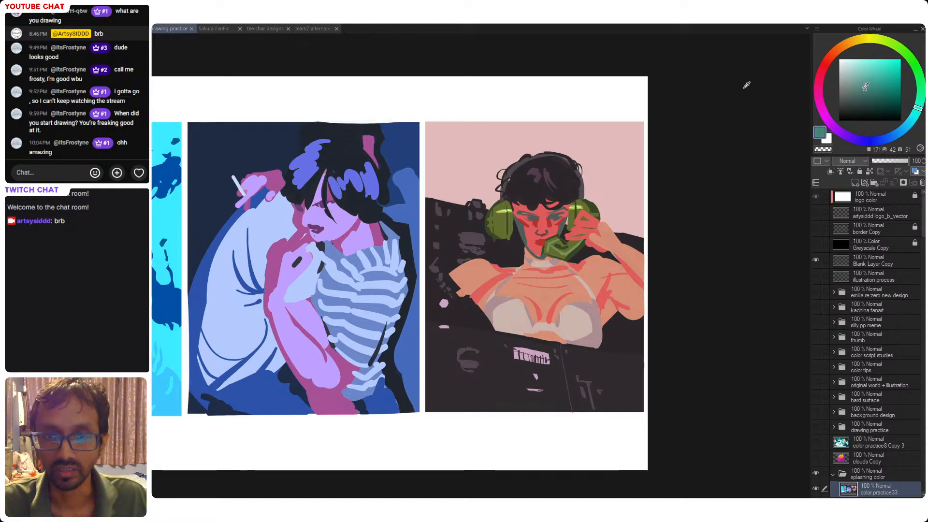
{"action": "left_click_drag", "start_coordinate": [515, 223], "coordinate": [546, 257]}
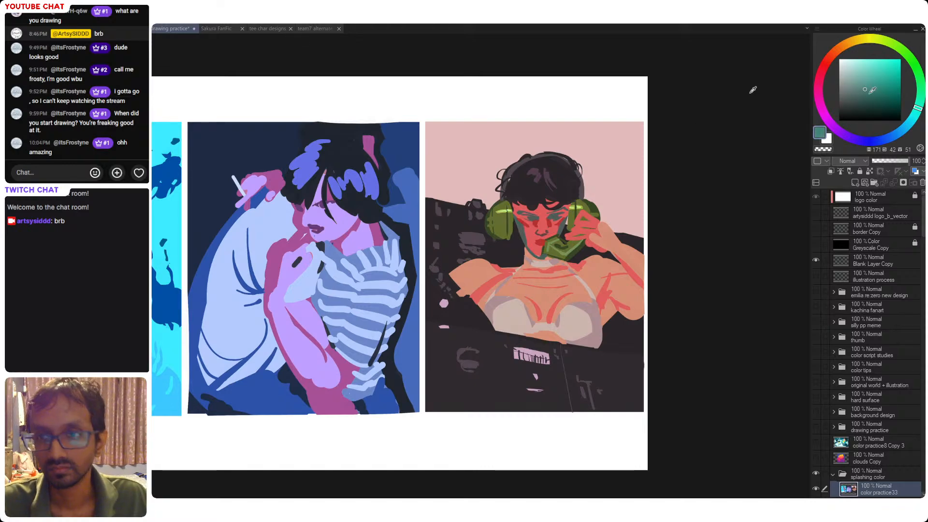
- Try blue at hue 200 on the face-edge shadow, first at saturation 45, brightness 34, then at saturation 41, brightness 48
{"action": "left_click_drag", "start_coordinate": [865, 89], "coordinate": [903, 130]}
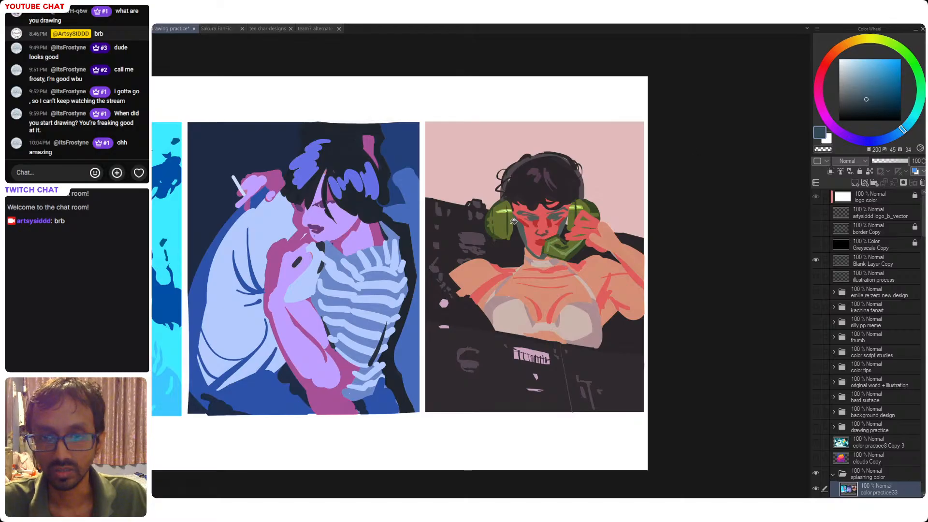
{"action": "left_click_drag", "start_coordinate": [514, 219], "coordinate": [522, 245]}
{"action": "mouse_move", "coordinate": [867, 99]}
{"action": "left_mouse_down"}
{"action": "mouse_move", "coordinate": [877, 91]}
{"action": "mouse_move", "coordinate": [865, 91]}
{"action": "left_mouse_up"}
{"action": "left_click_drag", "start_coordinate": [522, 226], "coordinate": [525, 240]}
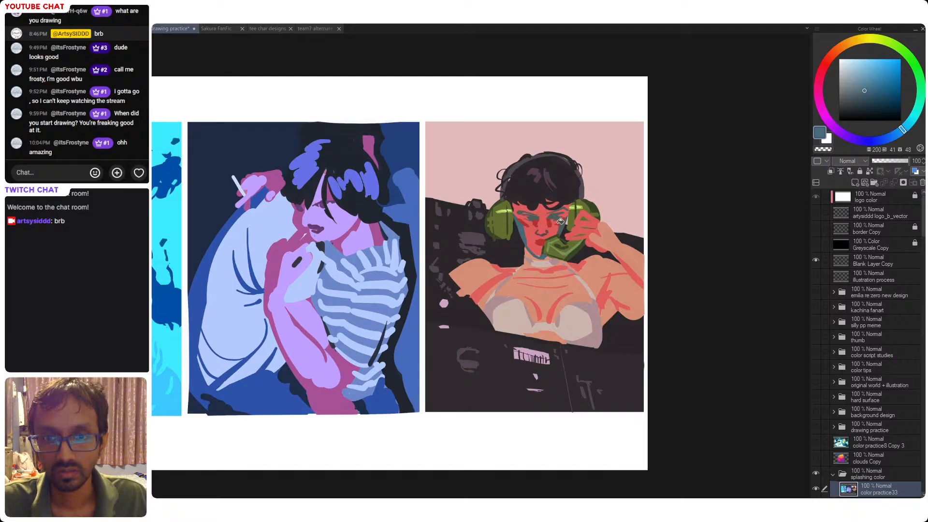
- Test pink shades at hue 339 for the face shadow, then shift it to hue 321, saturation 41, brightness 52
{"action": "left_click", "coordinate": [532, 232], "text": "alt"}
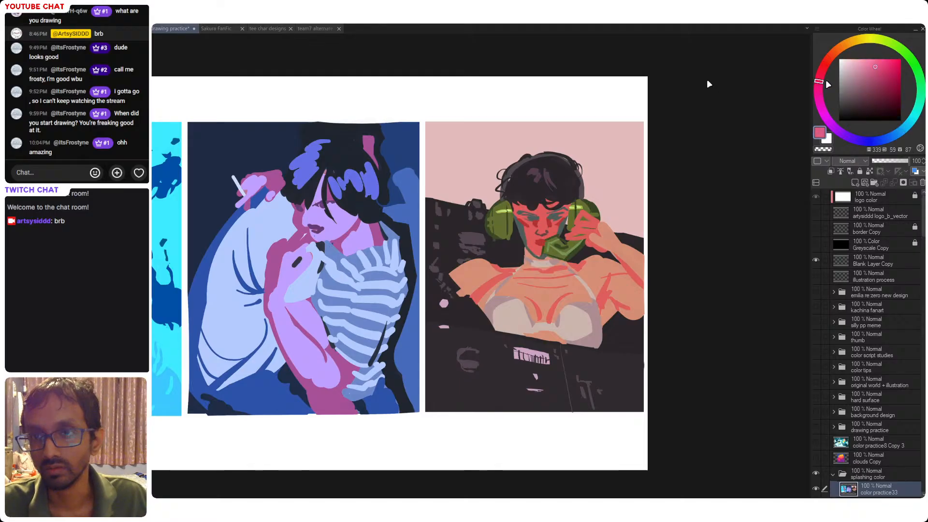
{"action": "left_click", "coordinate": [862, 72]}
{"action": "left_click_drag", "start_coordinate": [863, 69], "coordinate": [869, 72]}
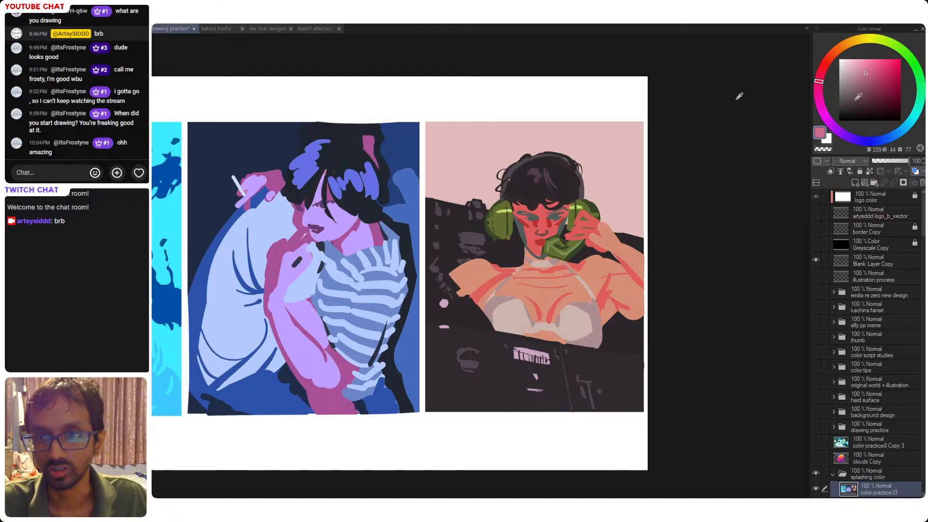
{"action": "left_click", "coordinate": [875, 83]}
{"action": "left_click_drag", "start_coordinate": [874, 84], "coordinate": [869, 84]}
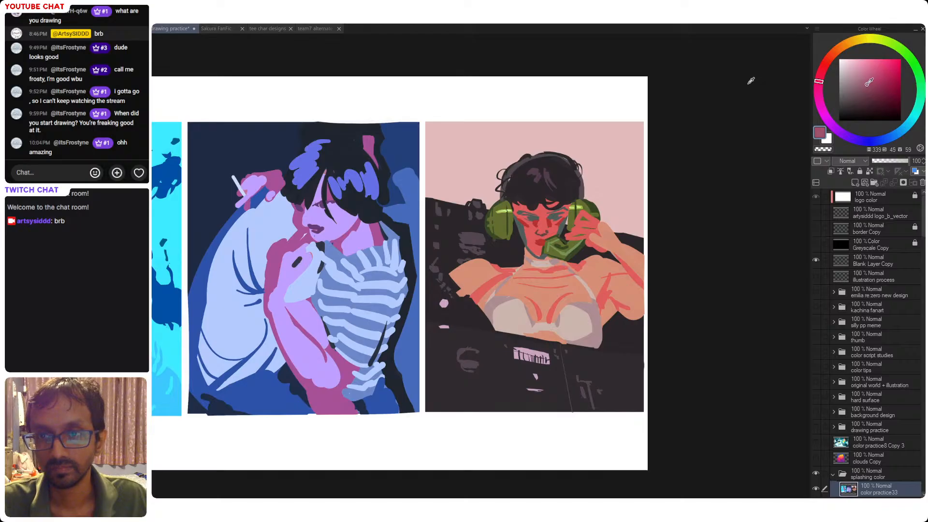
{"action": "left_click_drag", "start_coordinate": [818, 104], "coordinate": [818, 97]}
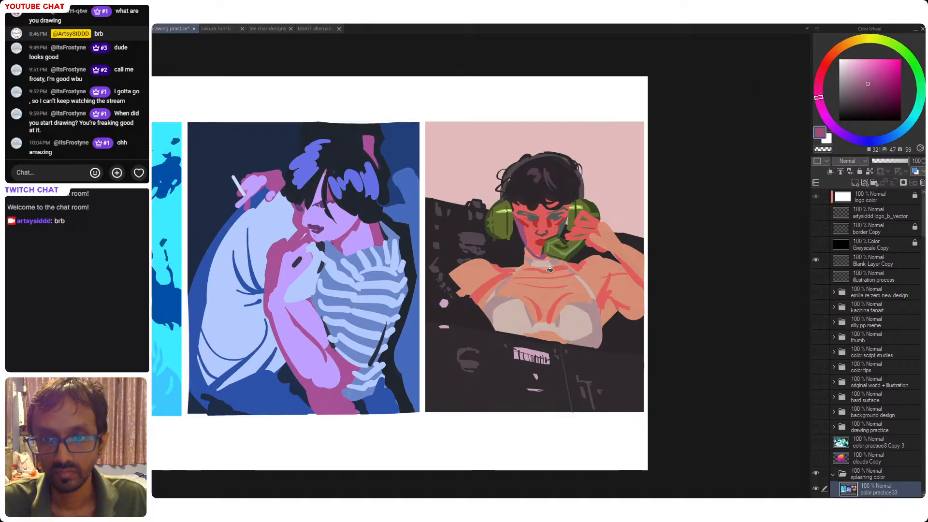
{"action": "left_click", "coordinate": [868, 86]}
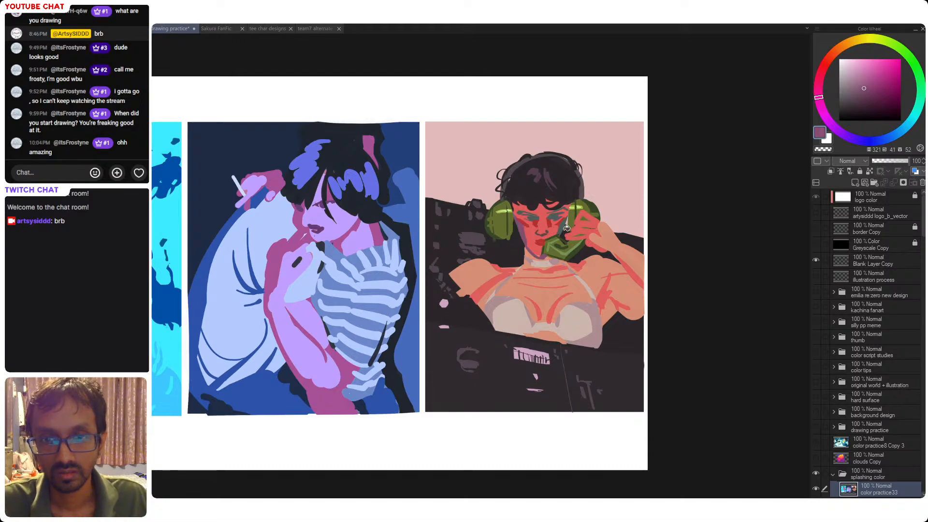
- Test hues 251 and 190, then recolour the headphones study's eye shadow purple at hue 286, saturation 41, brightness 53, and save
{"action": "scroll", "coordinate": [565, 223], "scroll_direction": "up", "scroll_amount": 2}
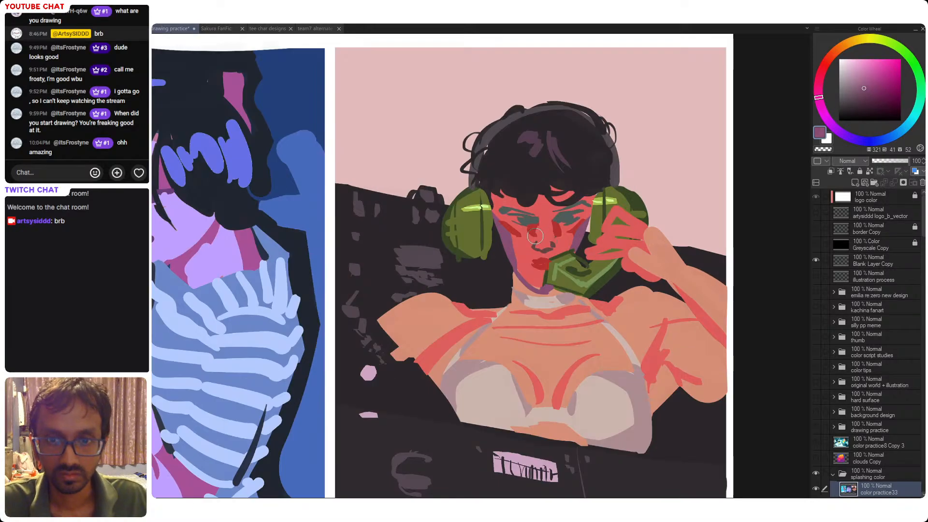
{"action": "left_click", "coordinate": [852, 137]}
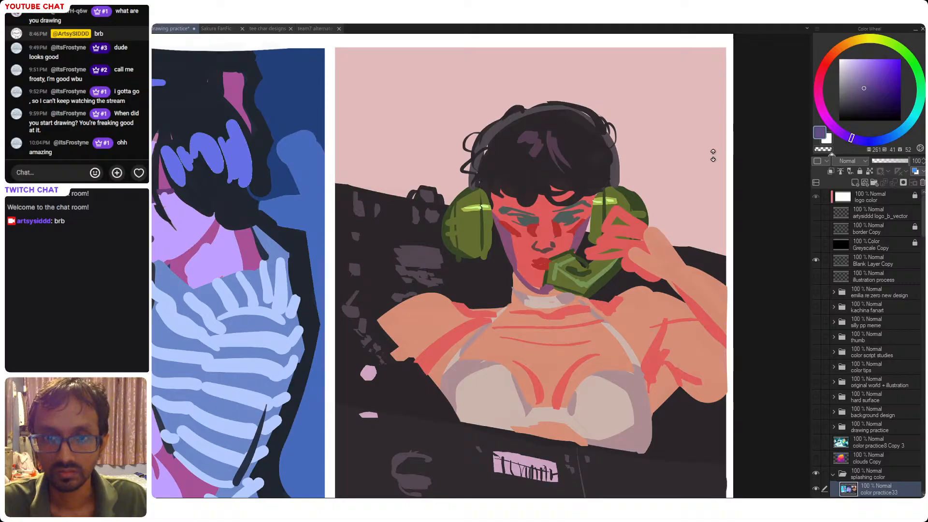
{"action": "left_click", "coordinate": [912, 121]}
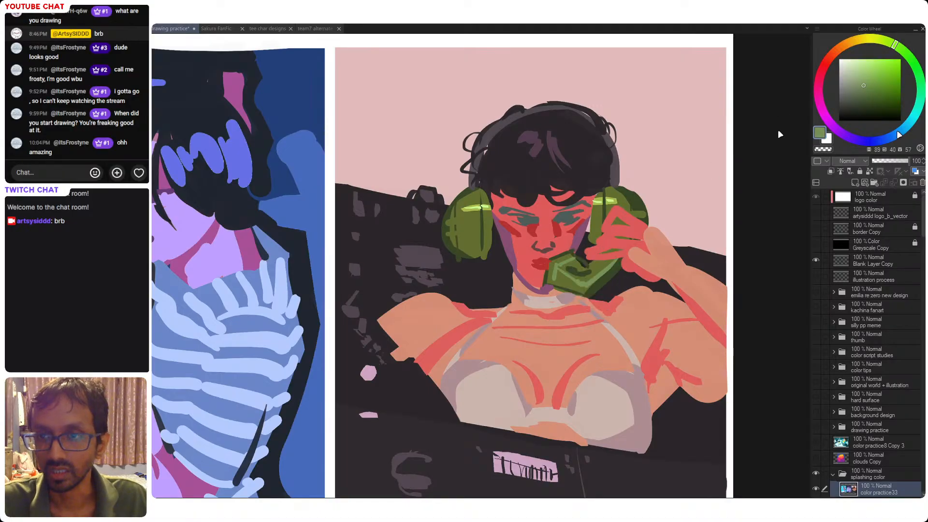
{"action": "left_click_drag", "start_coordinate": [915, 123], "coordinate": [909, 124]}
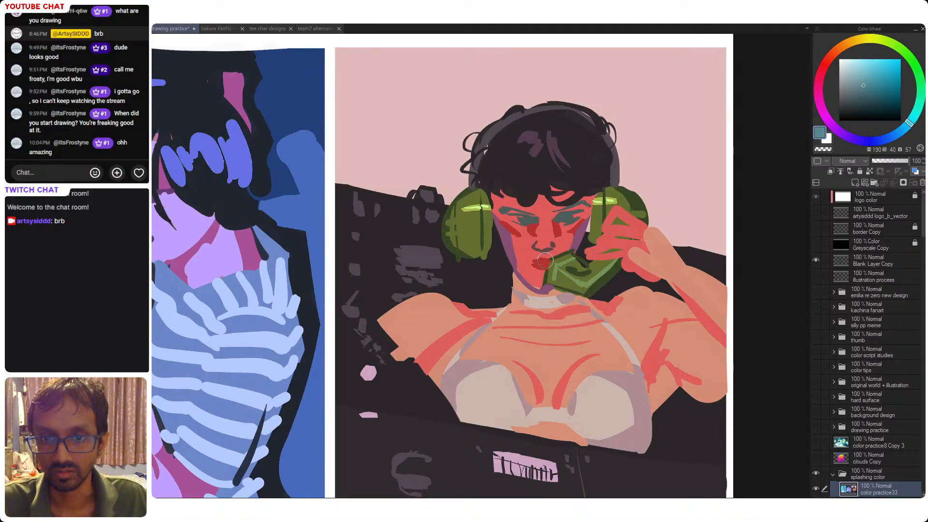
{"action": "left_click", "coordinate": [510, 232], "text": "alt"}
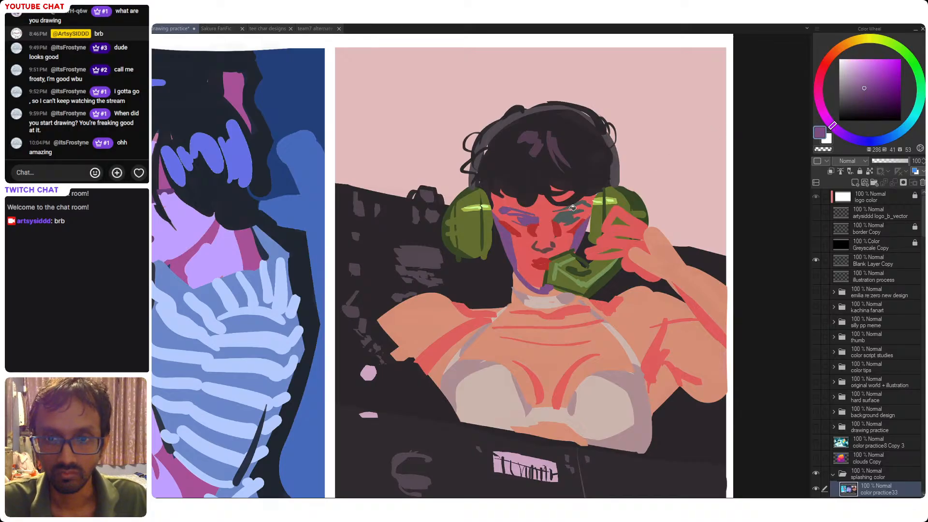
{"action": "key", "text": "ctrl+s"}
- Toggle the Greyscale Copy layer on and off repeatedly to compare the tonal values of all three studies
{"action": "scroll", "coordinate": [565, 224], "scroll_direction": "down", "scroll_amount": 4}
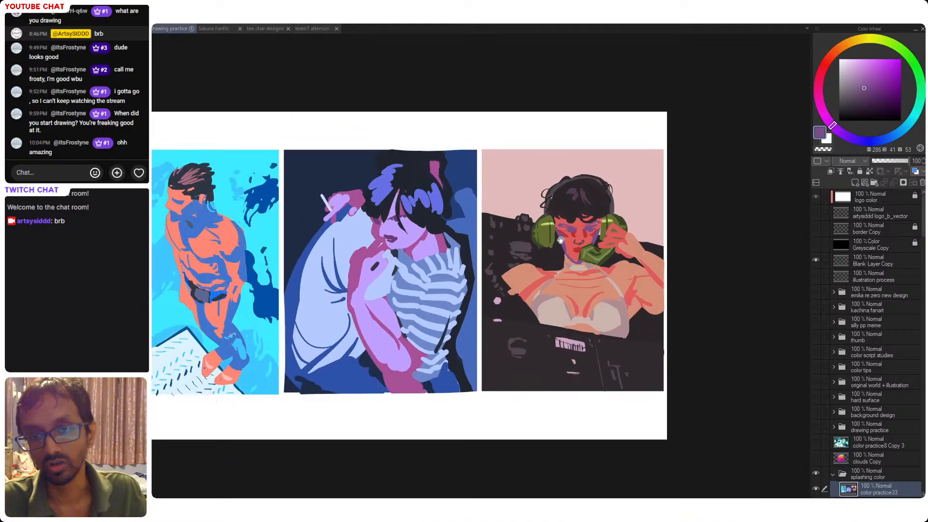
{"action": "left_click", "coordinate": [817, 246]}
{"action": "left_click", "coordinate": [817, 245]}
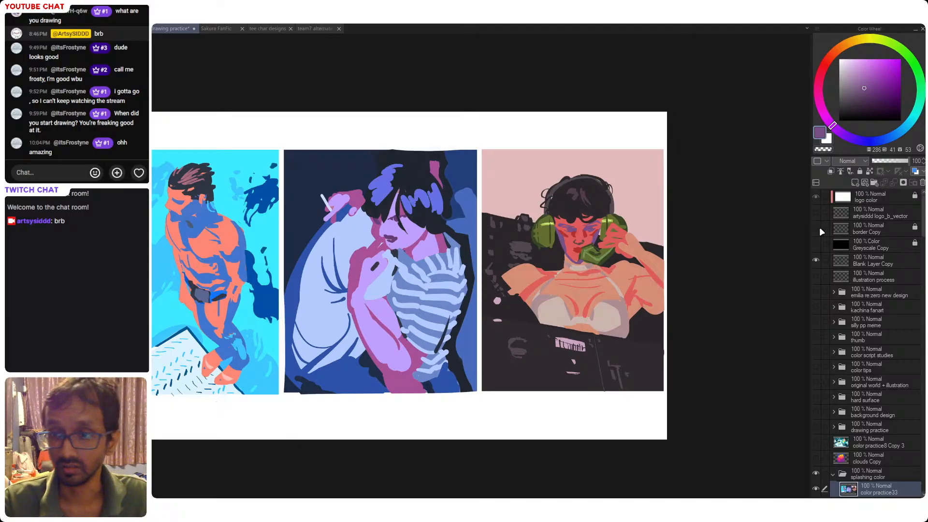
{"action": "left_click", "coordinate": [814, 246]}
{"action": "left_click", "coordinate": [815, 246]}
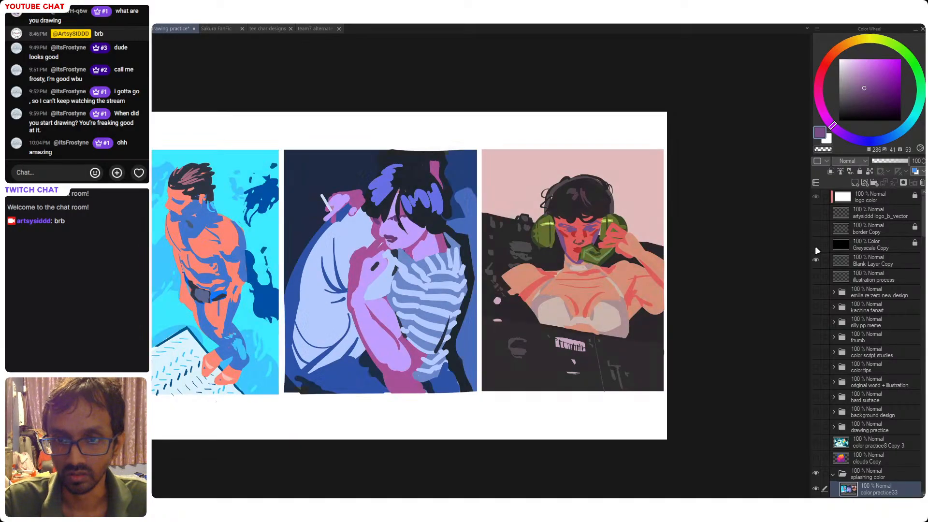
- Recolour the headphones study's face shadow in a muted purple at hue 286, saturation 30, brightness 45, and save
{"action": "left_click", "coordinate": [815, 246]}
{"action": "left_click", "coordinate": [815, 246]}
{"action": "left_click", "coordinate": [572, 228]}
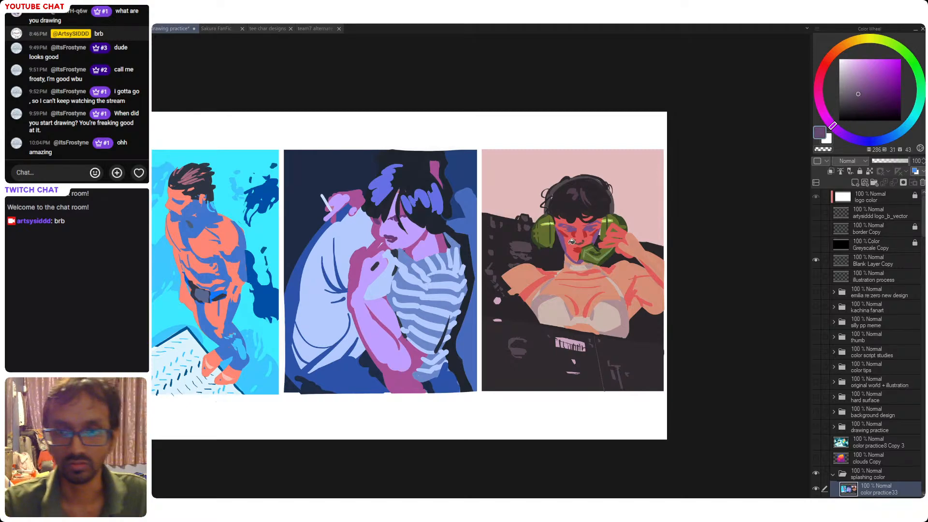
{"action": "left_click", "coordinate": [576, 253]}
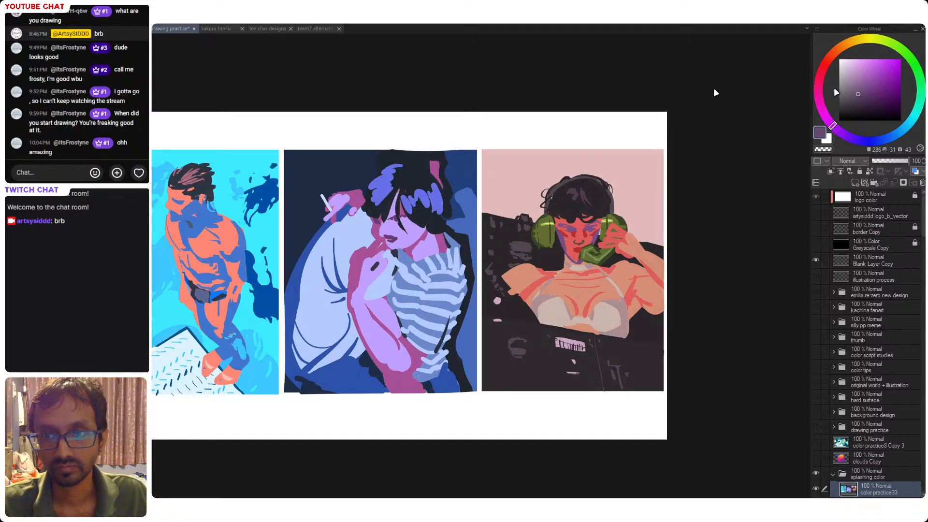
{"action": "left_click", "coordinate": [568, 218]}
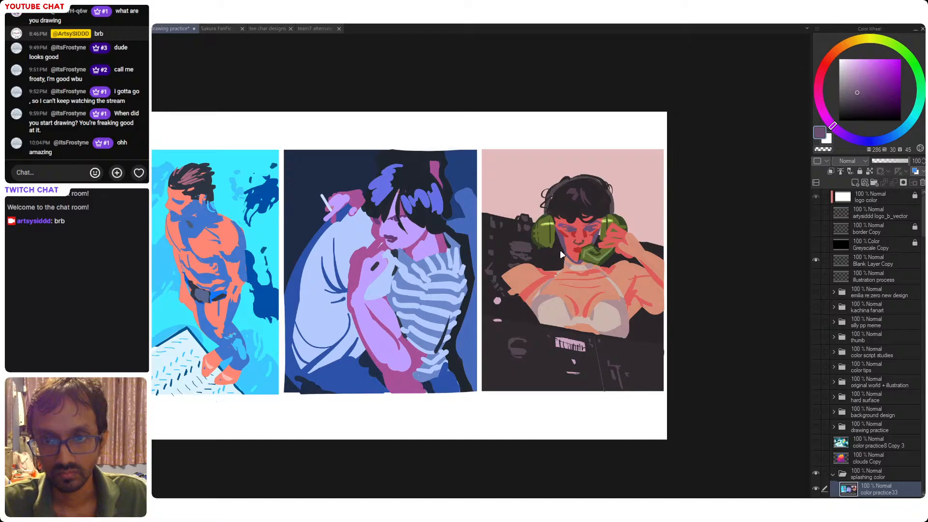
{"action": "key", "text": "ctrl+s"}
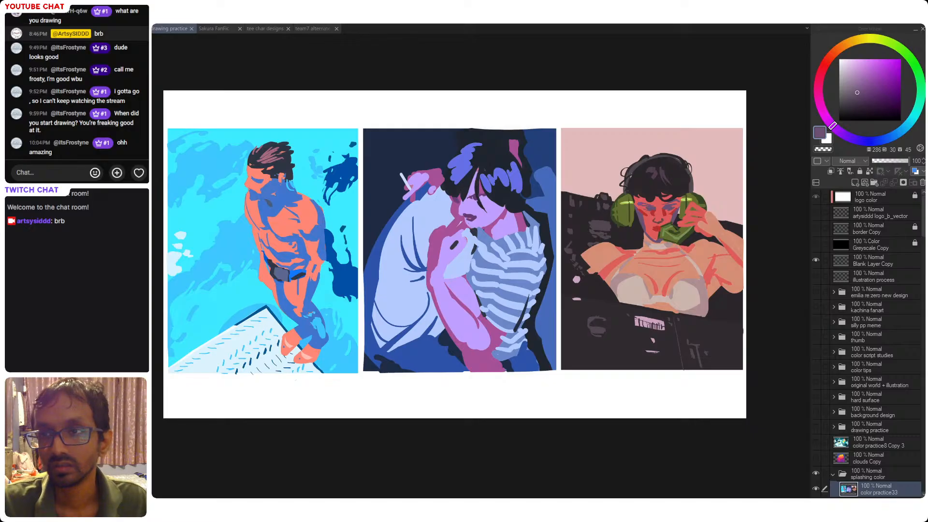
- Compare the three finished studies in colour and in greyscale by toggling the Greyscale Copy layer
{"action": "key", "text": "ctrl+0"}
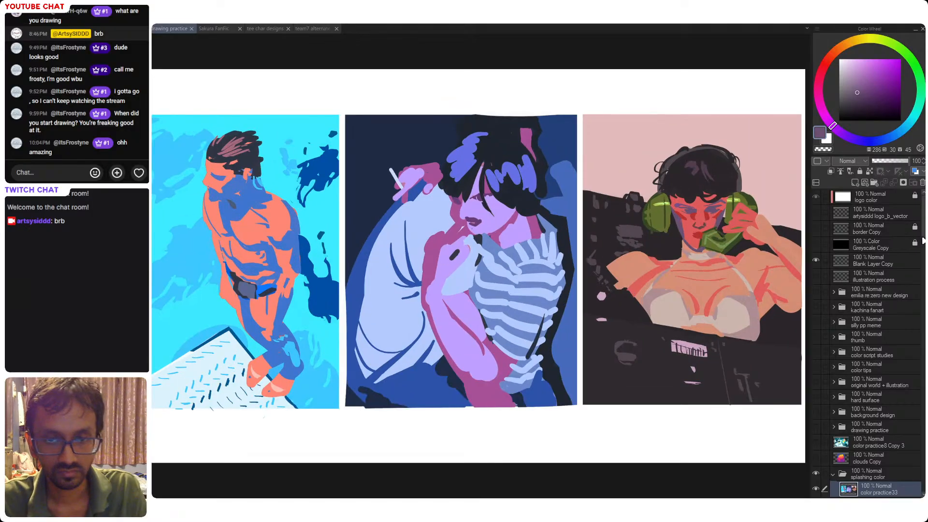
{"action": "key", "text": "ctrl+minus"}
{"action": "key", "text": "ctrl+0"}
{"action": "key", "text": "ctrl+minus"}
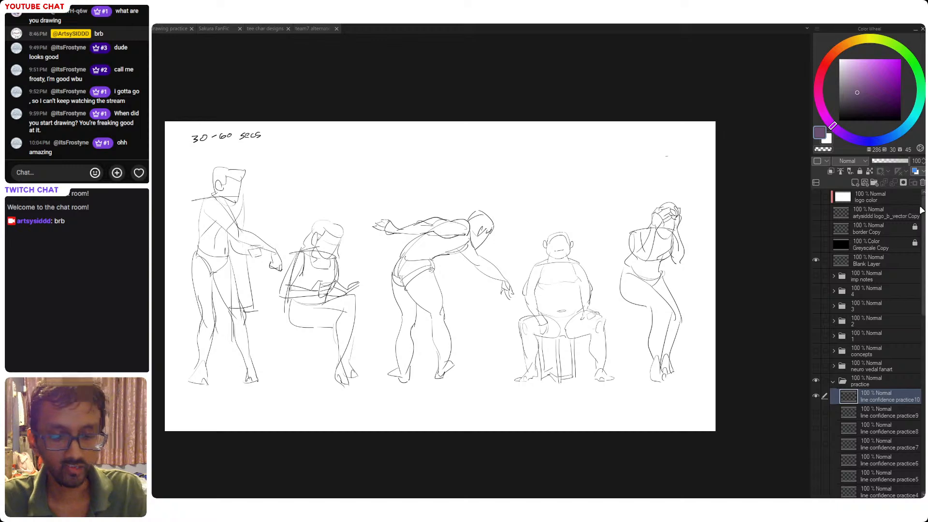
{"action": "key", "text": "ctrl+plus"}
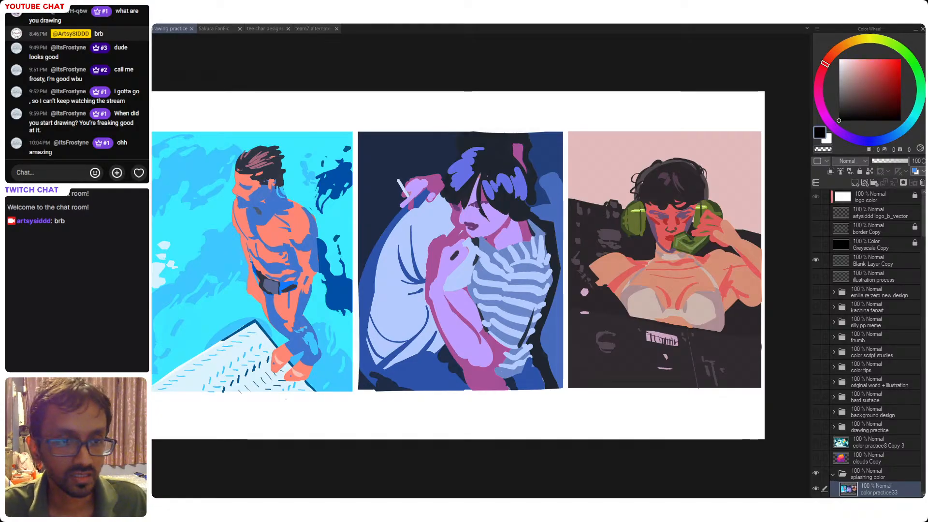
{"action": "left_click", "coordinate": [816, 244]}
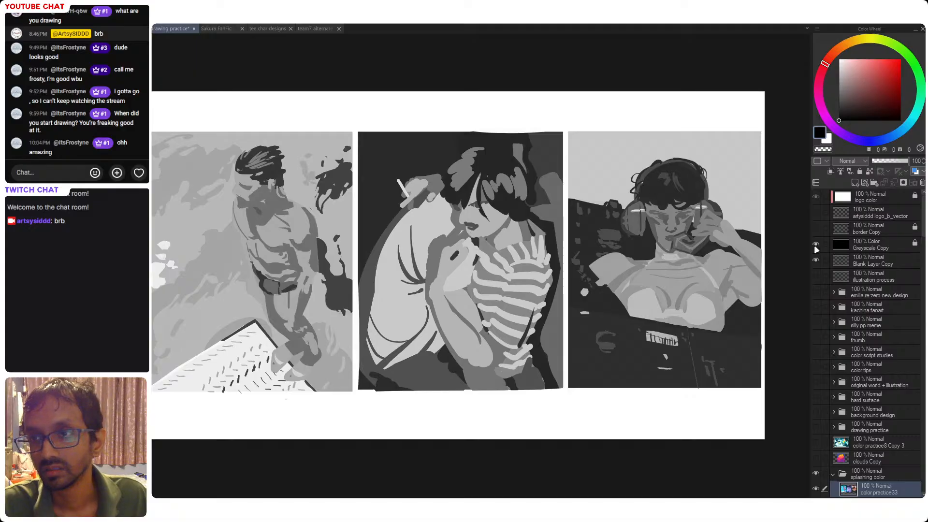
{"action": "left_click", "coordinate": [816, 246]}
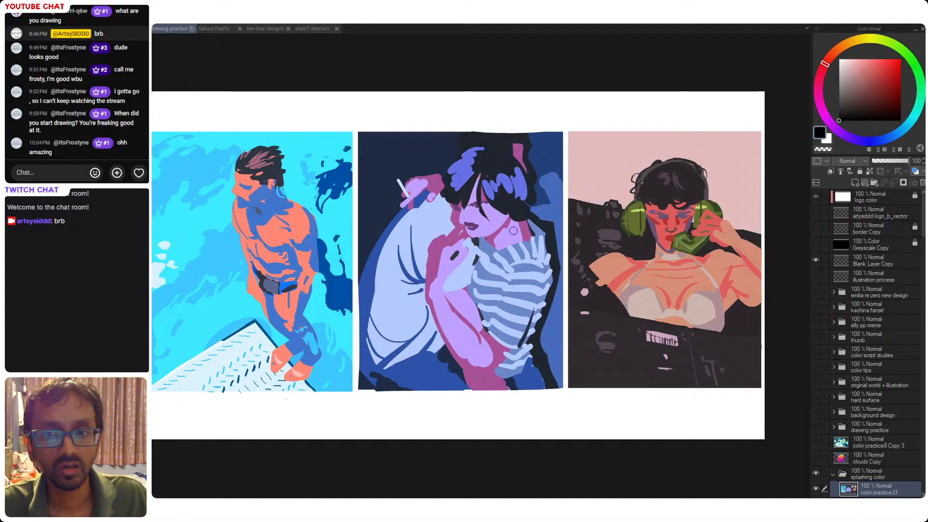
- Look through the Sakura FanFic, tee char designs and team7 alternate version documents and return to drawing practice
{"action": "left_click", "coordinate": [217, 28]}
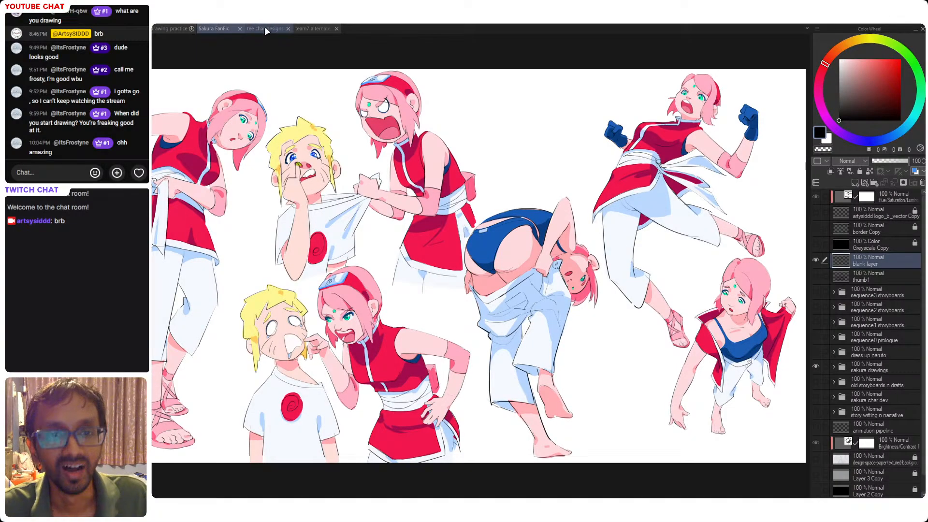
{"action": "left_click", "coordinate": [265, 29]}
{"action": "left_click", "coordinate": [309, 28]}
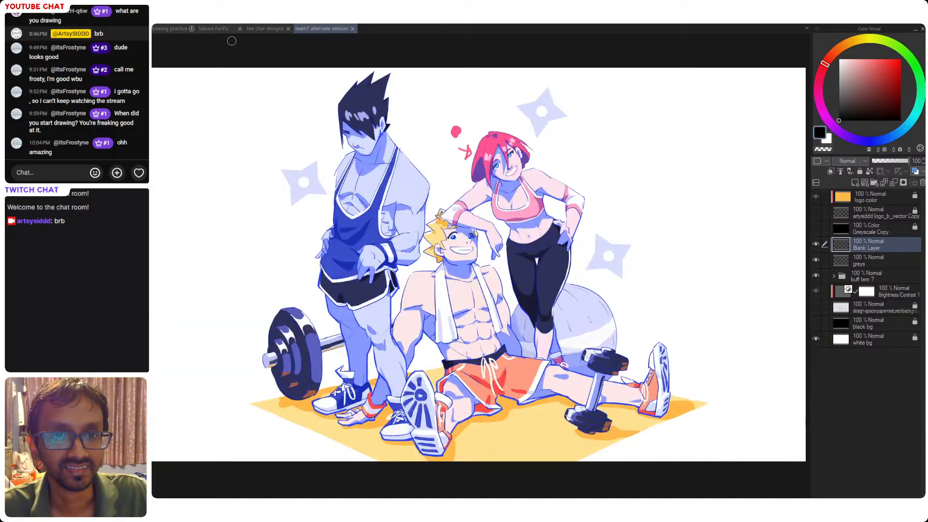
{"action": "left_click", "coordinate": [175, 30]}
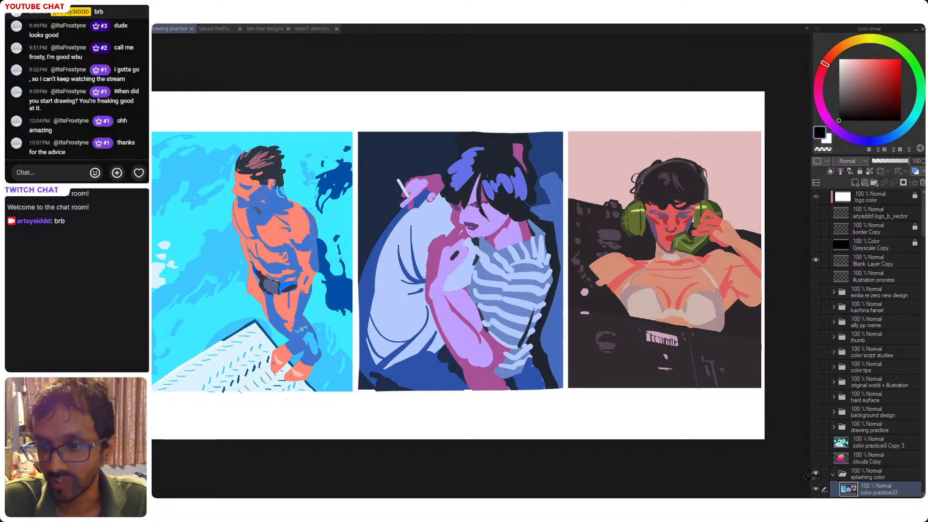
- Hide the splashing color folder, show the clouds Copy painting, save, and make clouds Copy the active layer
{"action": "left_click", "coordinate": [816, 474]}
{"action": "left_click", "coordinate": [816, 458]}
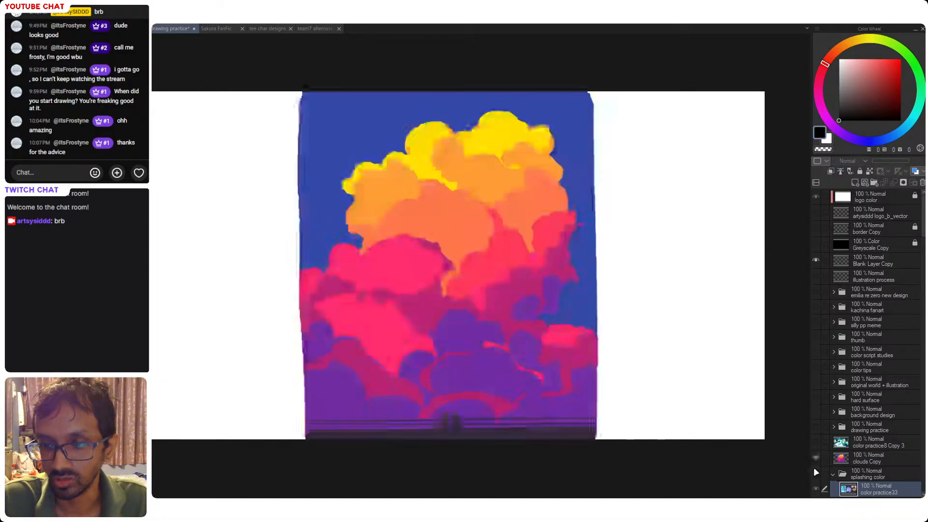
{"action": "key", "text": "ctrl+s"}
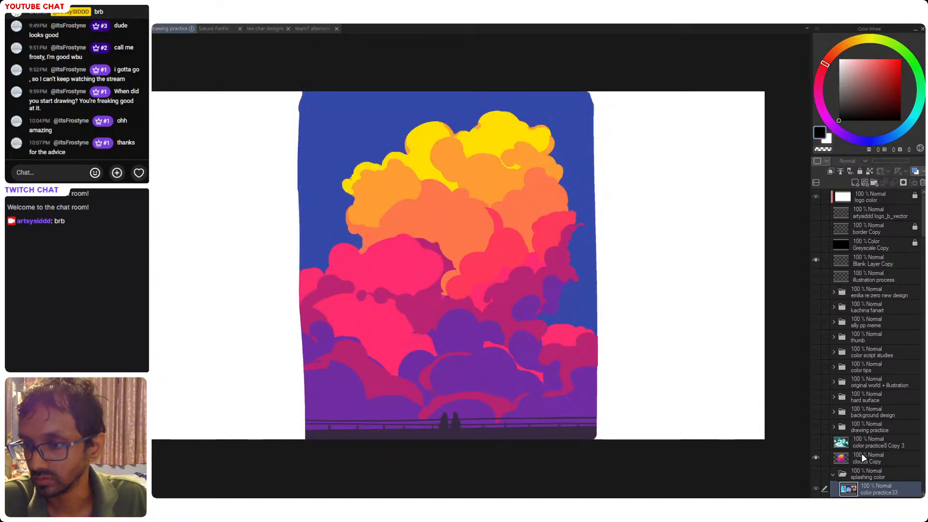
{"action": "left_click", "coordinate": [847, 444]}
{"action": "left_click", "coordinate": [858, 453]}
- Hide clouds Copy, show the color practice8 Copy 3 painting and make Blank Layer Copy the active layer
{"action": "left_click", "coordinate": [816, 457]}
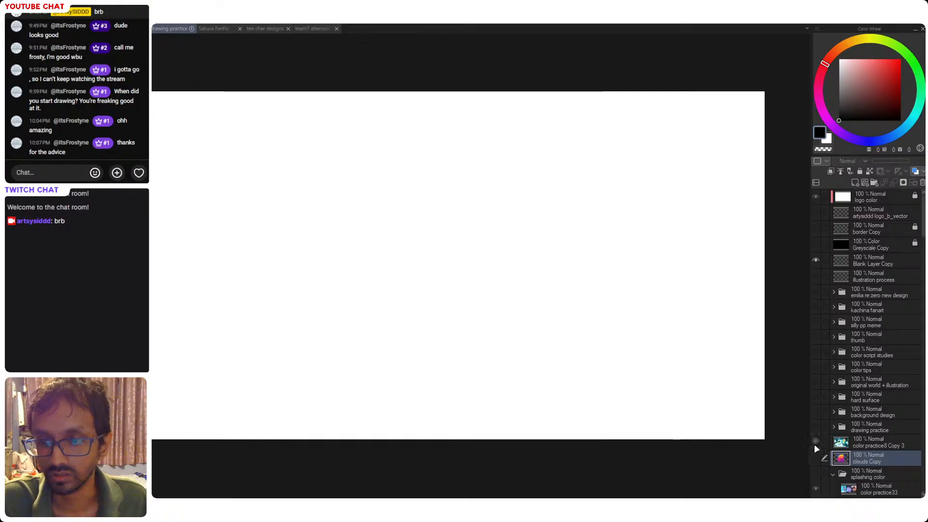
{"action": "left_click", "coordinate": [816, 442]}
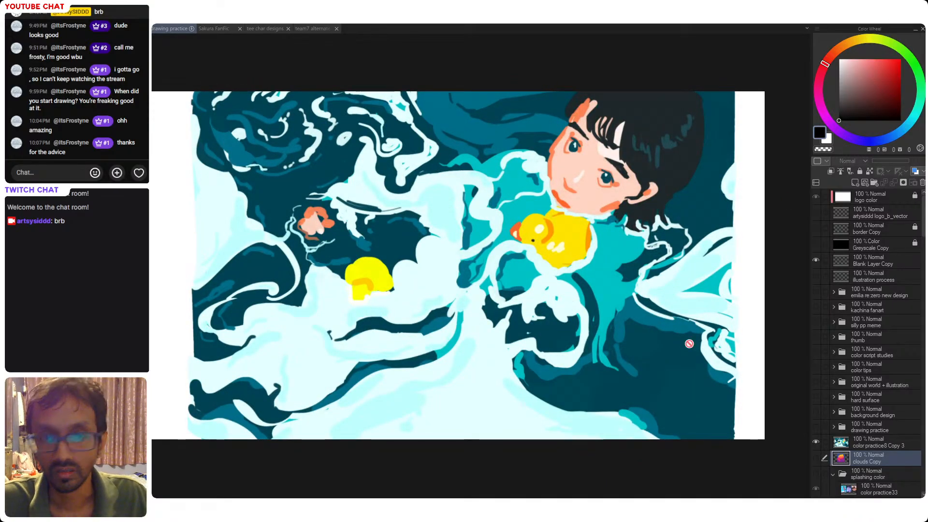
{"action": "left_click", "coordinate": [849, 442]}
{"action": "left_click", "coordinate": [833, 261]}
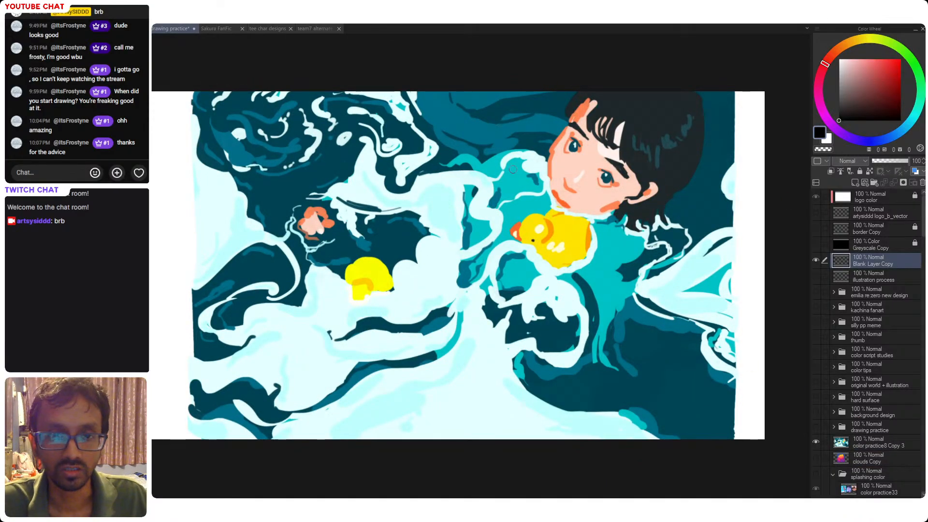
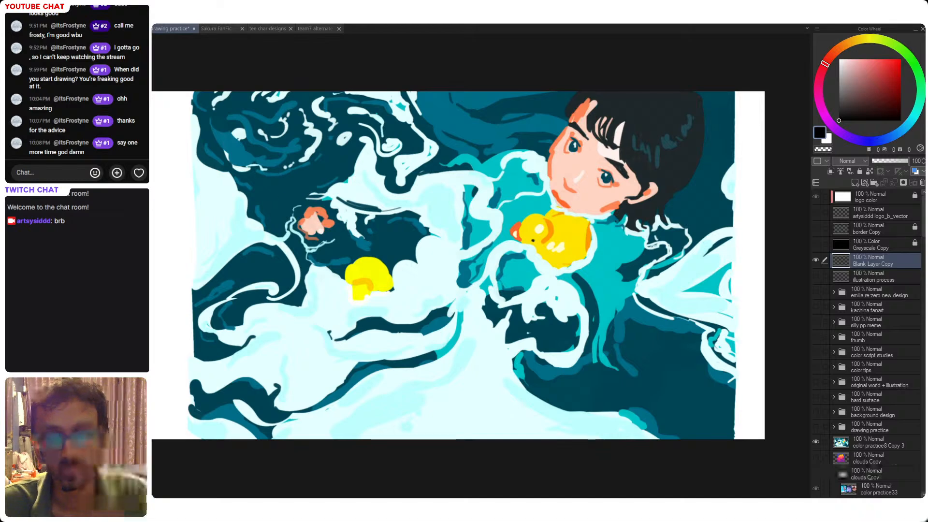
- Sample the painting's light and shadow skin colours and its light, mid and dark teal water shades to compare them on the colour wheel
{"action": "left_click", "coordinate": [581, 160]}
{"action": "left_click", "coordinate": [553, 158]}
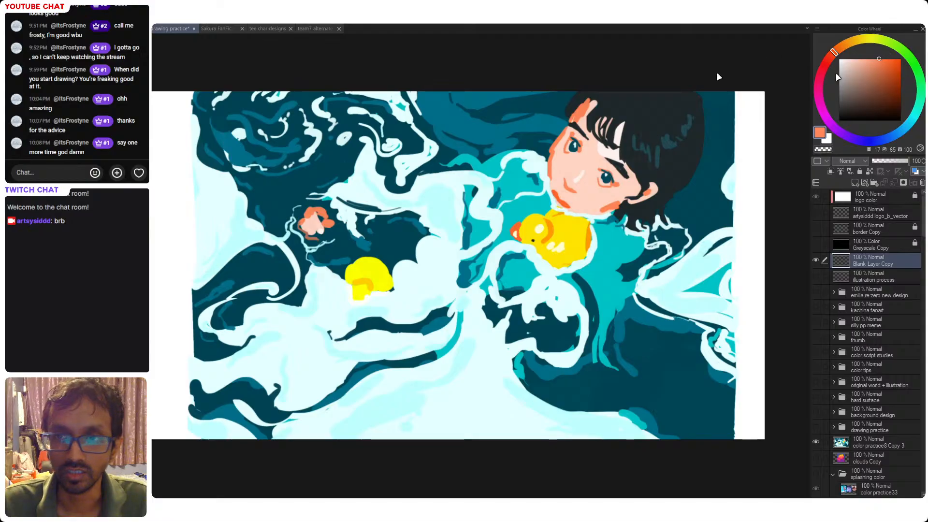
{"action": "left_click", "coordinate": [579, 176]}
{"action": "left_click", "coordinate": [560, 159]}
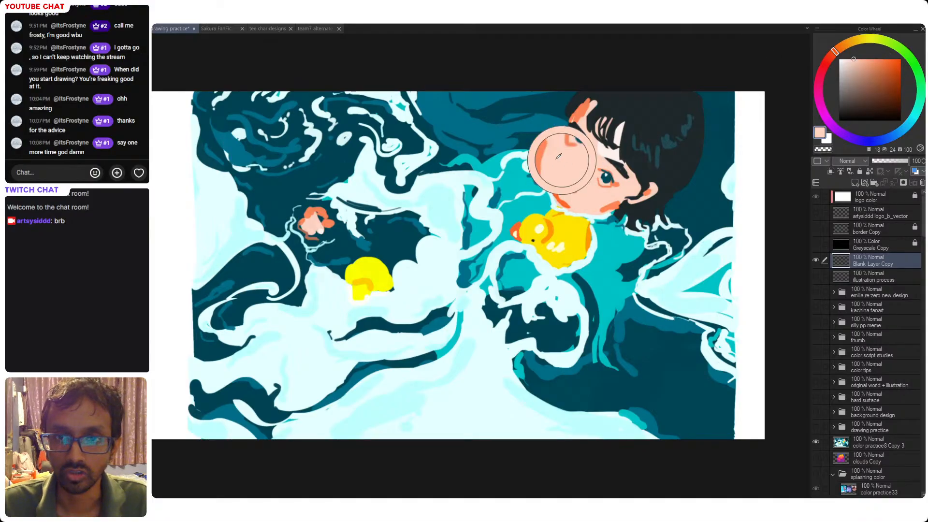
{"action": "left_click", "coordinate": [551, 157]}
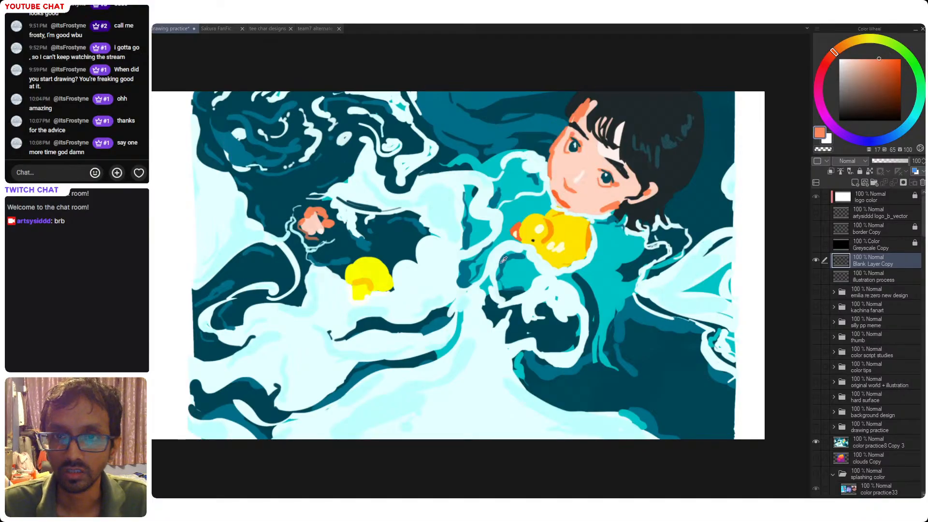
{"action": "left_click", "coordinate": [519, 180]}
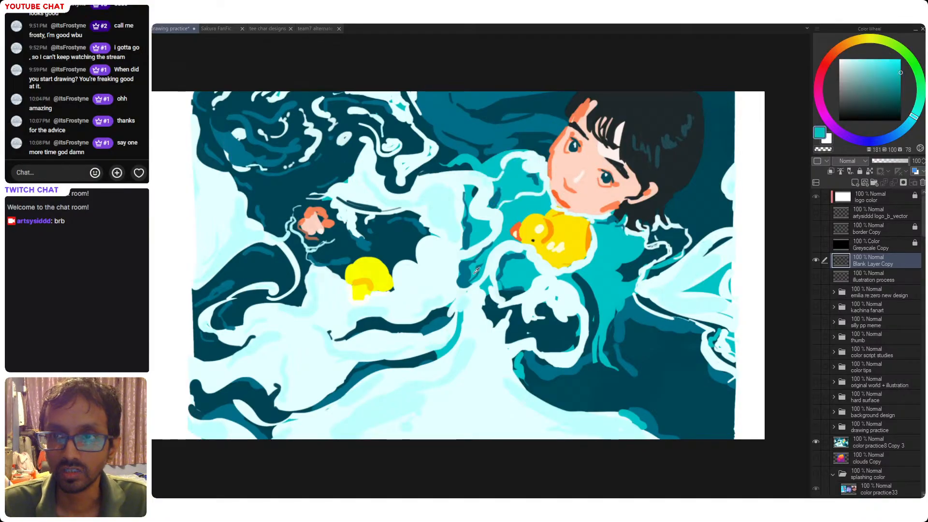
{"action": "left_click", "coordinate": [468, 234]}
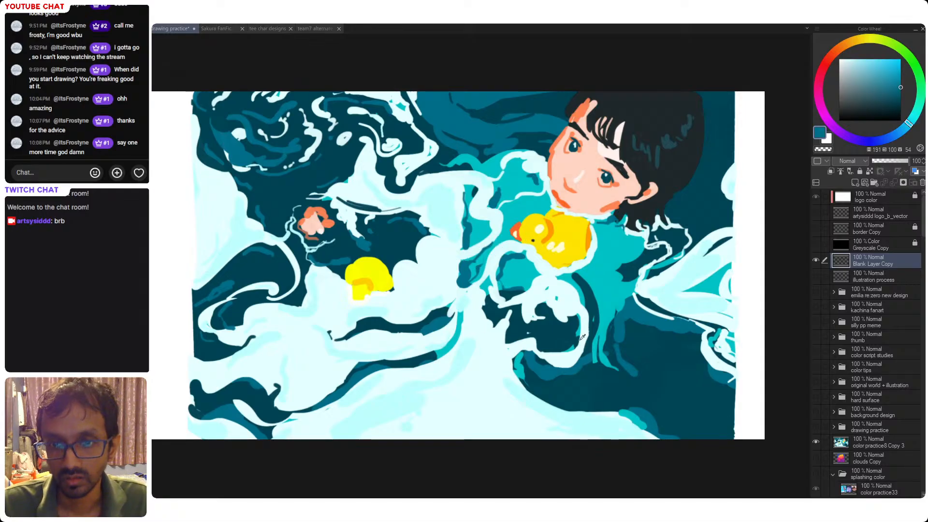
{"action": "left_click", "coordinate": [641, 360]}
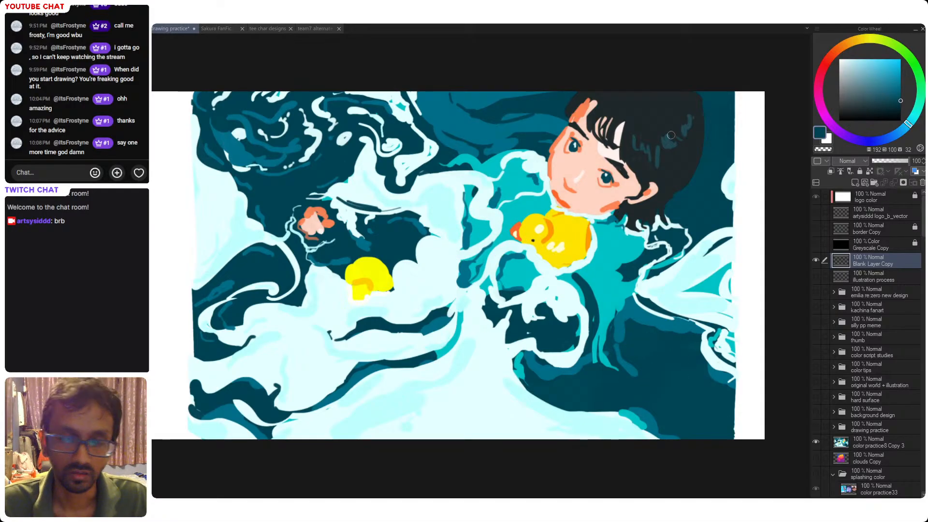
- Hide color practice8 Copy 3 and set the drawing colour to pure red at hue 3, saturation 100, brightness 100
{"action": "left_click", "coordinate": [816, 440]}
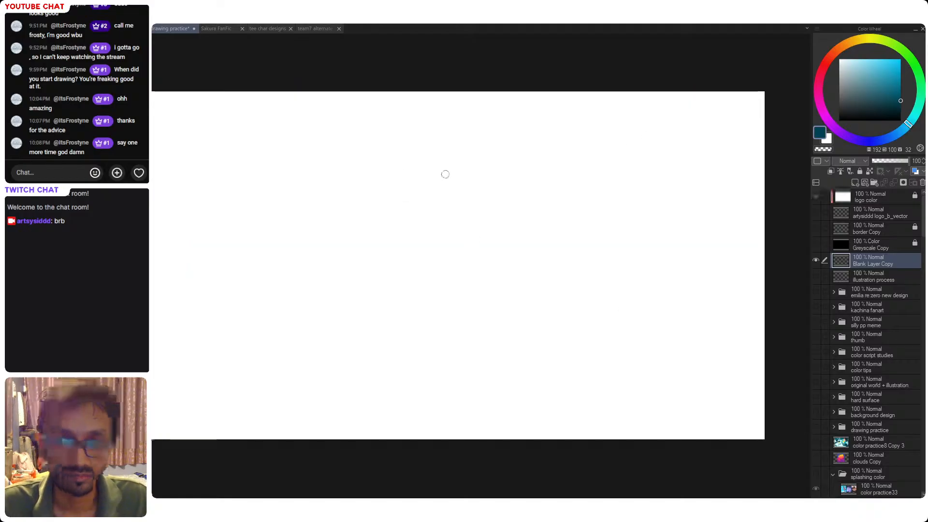
{"action": "left_click", "coordinate": [826, 70]}
{"action": "left_click", "coordinate": [827, 61]}
{"action": "left_click", "coordinate": [863, 58]}
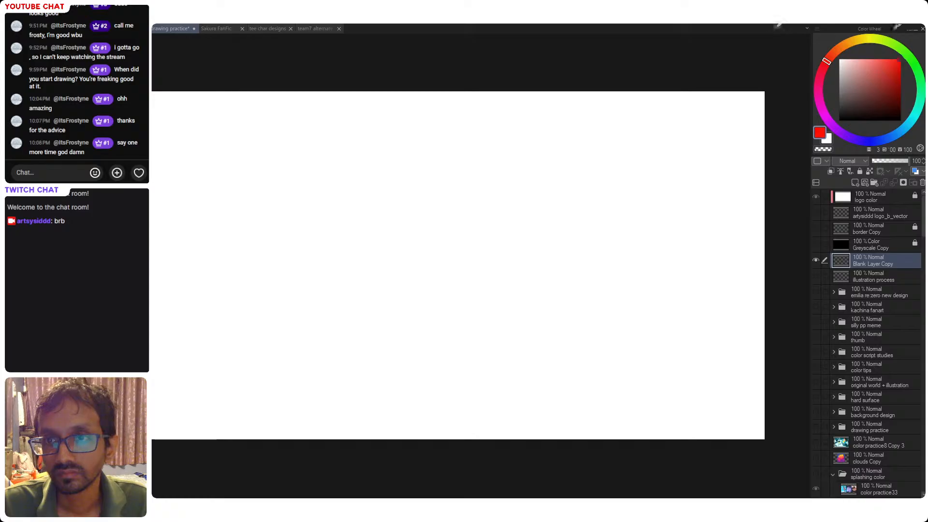
{"action": "left_click", "coordinate": [900, 58]}
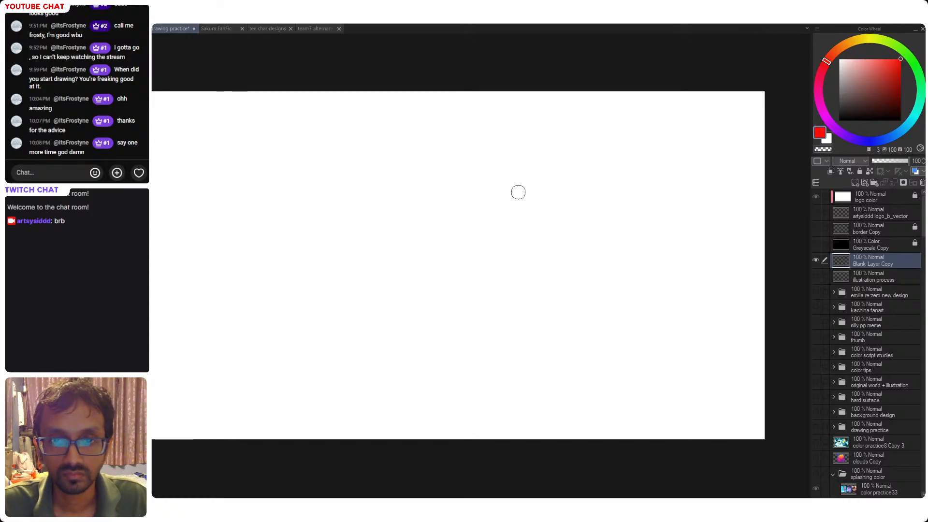
{"action": "left_click_drag", "start_coordinate": [524, 188], "coordinate": [534, 193]}
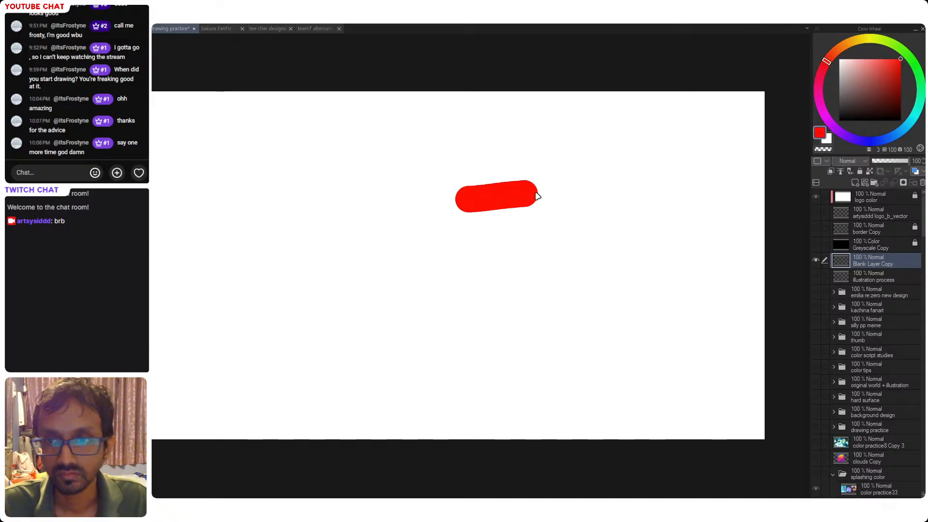
{"action": "key", "text": "ctrl+z"}
{"action": "left_click_drag", "start_coordinate": [754, 85], "coordinate": [764, 81]}
{"action": "mouse_move", "coordinate": [415, 202]}
{"action": "left_mouse_down"}
{"action": "mouse_move", "coordinate": [492, 197]}
{"action": "mouse_move", "coordinate": [514, 309]}
{"action": "left_mouse_up"}
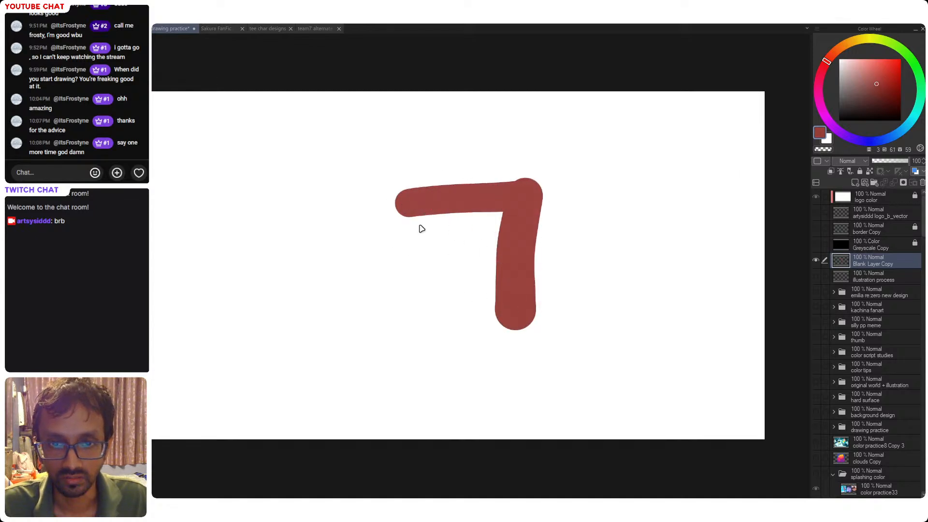
{"action": "key", "text": "ctrl+z"}
- Paint a solid square in soft red at hue 3, saturation 59, brightness 90 in the middle of the blank canvas
{"action": "left_click_drag", "start_coordinate": [769, 73], "coordinate": [756, 58]}
{"action": "mouse_move", "coordinate": [382, 199]}
{"action": "left_mouse_down"}
{"action": "mouse_move", "coordinate": [534, 196]}
{"action": "mouse_move", "coordinate": [536, 216]}
{"action": "mouse_move", "coordinate": [458, 262]}
{"action": "mouse_move", "coordinate": [395, 222]}
{"action": "mouse_move", "coordinate": [402, 339]}
{"action": "mouse_move", "coordinate": [408, 330]}
{"action": "mouse_move", "coordinate": [517, 335]}
{"action": "left_mouse_up"}
{"action": "mouse_move", "coordinate": [407, 232]}
{"action": "left_mouse_down"}
{"action": "mouse_move", "coordinate": [420, 197]}
{"action": "mouse_move", "coordinate": [484, 304]}
{"action": "mouse_move", "coordinate": [506, 293]}
{"action": "left_mouse_up"}
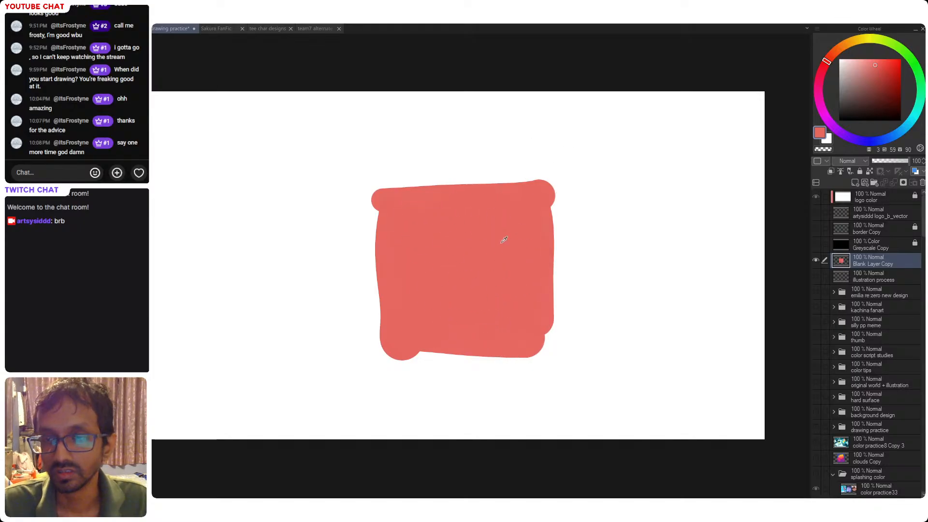
- Paint a near-black band at brightness 7 along the square's bottom edge, undoing the first stroke down its left side
{"action": "key", "text": "d"}
{"action": "left_click_drag", "start_coordinate": [387, 258], "coordinate": [394, 361]}
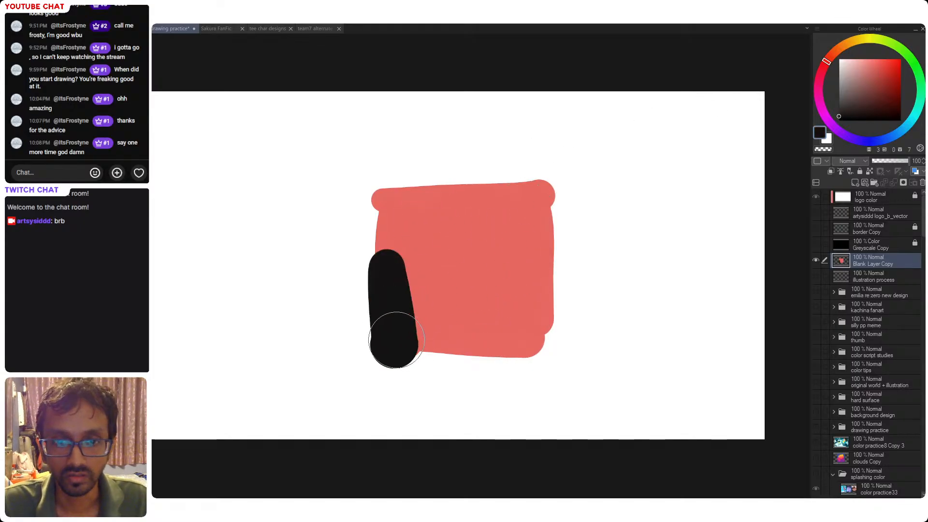
{"action": "key", "text": "ctrl+z"}
{"action": "mouse_move", "coordinate": [389, 320]}
{"action": "left_mouse_down"}
{"action": "mouse_move", "coordinate": [416, 338]}
{"action": "mouse_move", "coordinate": [531, 344]}
{"action": "mouse_move", "coordinate": [520, 329]}
{"action": "left_mouse_up"}
- Paint the square's upper-left corner in pale pink at hue 3, saturation 12, brightness 100
{"action": "left_click", "coordinate": [846, 58]}
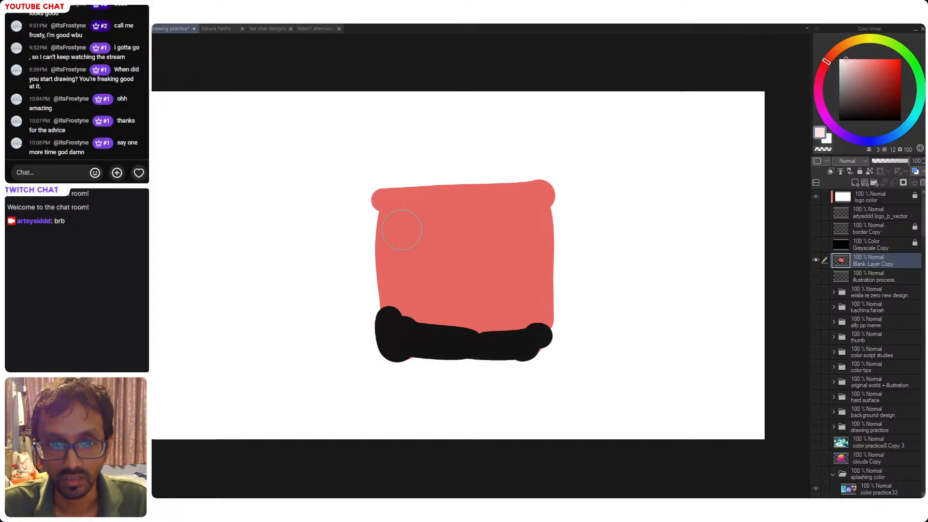
{"action": "mouse_move", "coordinate": [386, 198]}
{"action": "left_mouse_down"}
{"action": "mouse_move", "coordinate": [391, 345]}
{"action": "mouse_move", "coordinate": [389, 266]}
{"action": "mouse_move", "coordinate": [457, 199]}
{"action": "mouse_move", "coordinate": [445, 198]}
{"action": "left_mouse_up"}
{"action": "key", "text": "ctrl+z"}
{"action": "key", "text": "ctrl+z"}
{"action": "key", "text": "ctrl+z"}
- Paint a dark, fully saturated red at hue 3 down the lower part of the square's right edge, undoing earlier strokes
{"action": "left_click", "coordinate": [901, 84]}
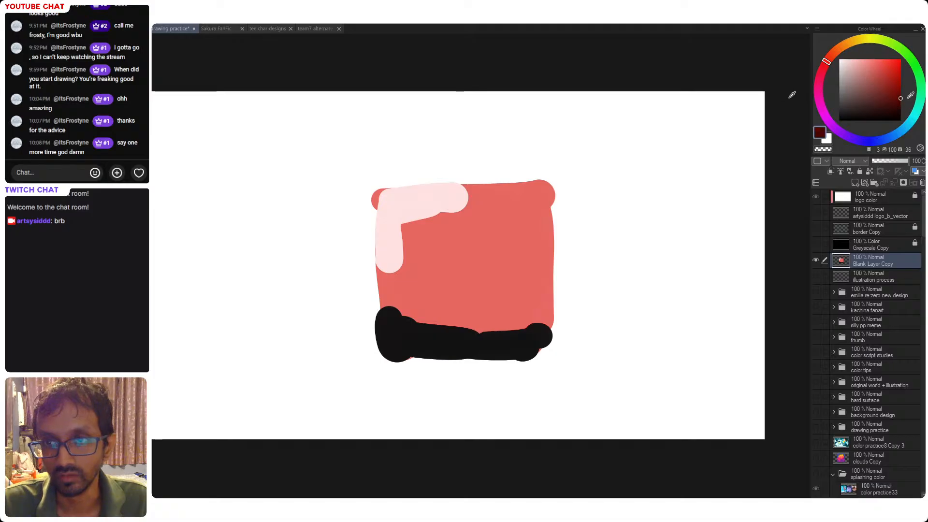
{"action": "mouse_move", "coordinate": [541, 193]}
{"action": "left_mouse_down"}
{"action": "mouse_move", "coordinate": [533, 315]}
{"action": "mouse_move", "coordinate": [543, 334]}
{"action": "left_mouse_up"}
{"action": "key", "text": "ctrl+z"}
{"action": "key", "text": "ctrl+z"}
{"action": "left_click_drag", "start_coordinate": [541, 230], "coordinate": [542, 334]}
- Paint the square's upper-right corner in pure red at hue 3, saturation 100, brightness 100
{"action": "left_click", "coordinate": [901, 59]}
{"action": "mouse_move", "coordinate": [476, 198]}
{"action": "left_mouse_down"}
{"action": "mouse_move", "coordinate": [541, 197]}
{"action": "mouse_move", "coordinate": [529, 237]}
{"action": "left_mouse_up"}
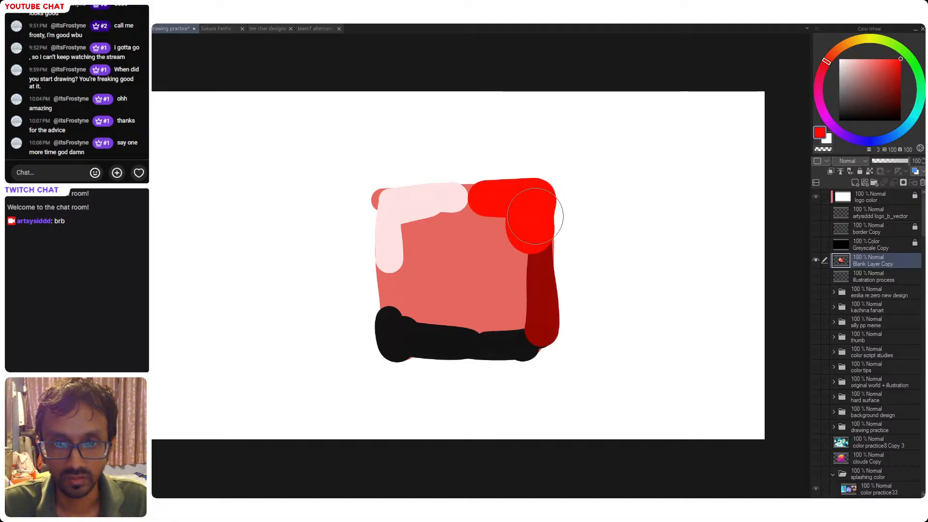
{"action": "scroll", "coordinate": [543, 204], "scroll_direction": "down", "scroll_amount": 3}
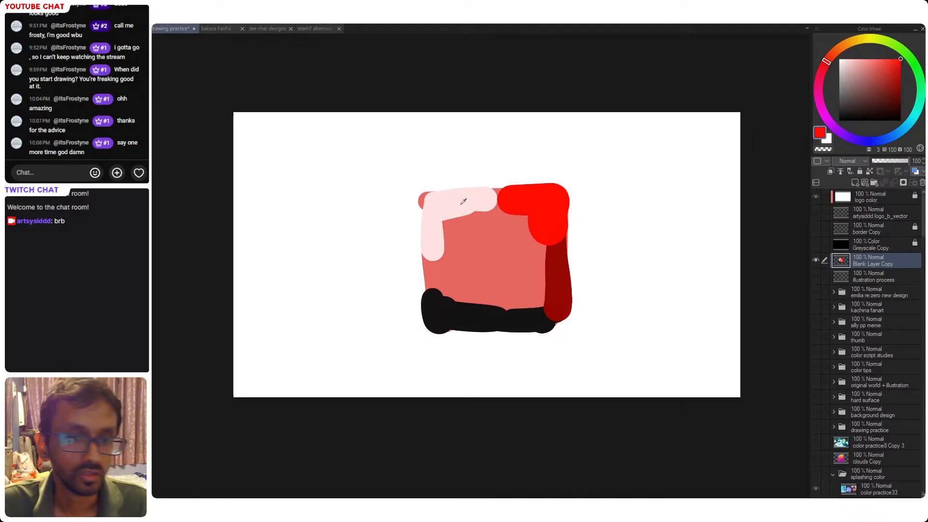
- Sample the pale pink from the square's upper-left corner, and view the tee char designs illustration for comparison
{"action": "left_click", "coordinate": [430, 208], "text": "alt"}
{"action": "left_click", "coordinate": [264, 29]}
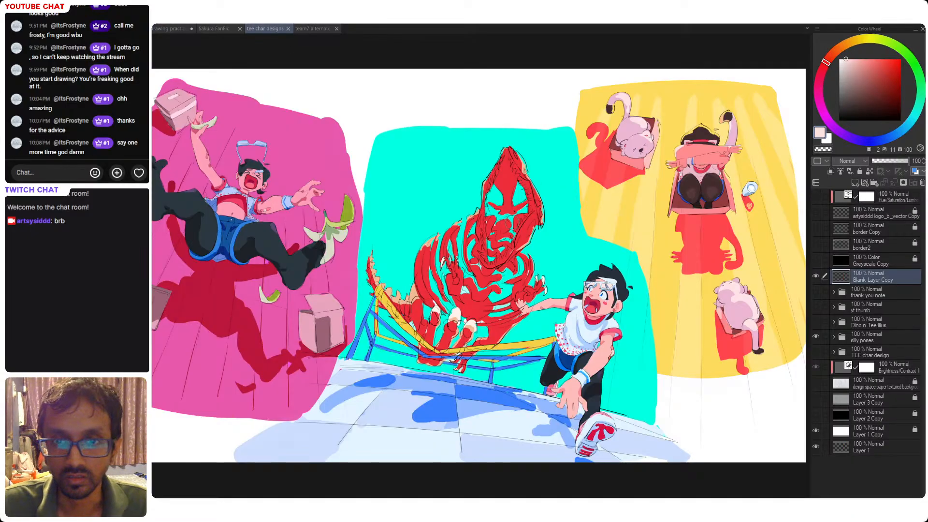
{"action": "left_click", "coordinate": [172, 29]}
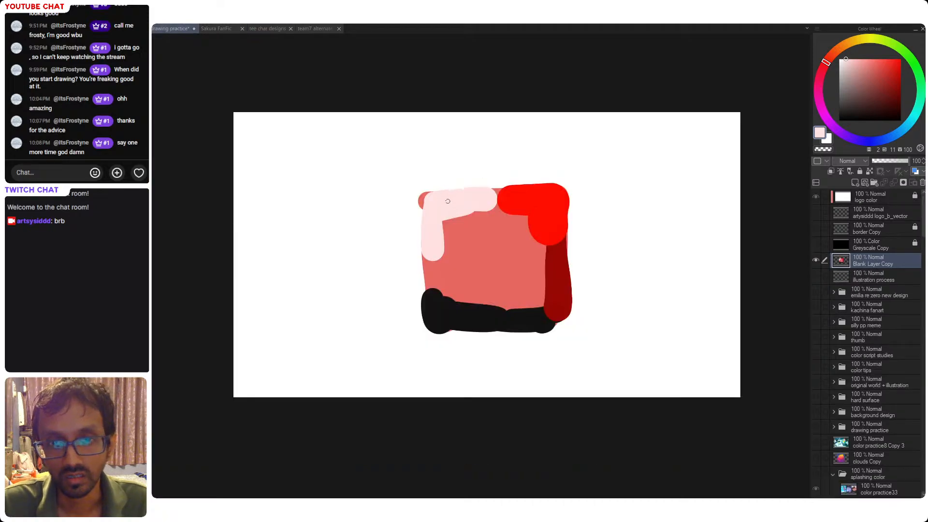
- Set the drawing colour to yellow at hue 51, saturation 92, brightness 100
{"action": "left_click", "coordinate": [729, 118], "text": "alt"}
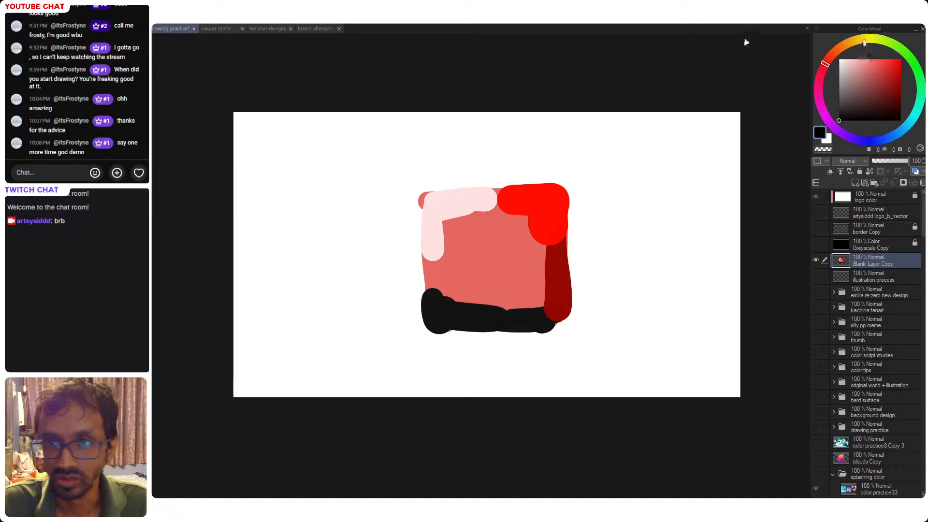
{"action": "left_click", "coordinate": [861, 39]}
{"action": "left_click", "coordinate": [895, 58]}
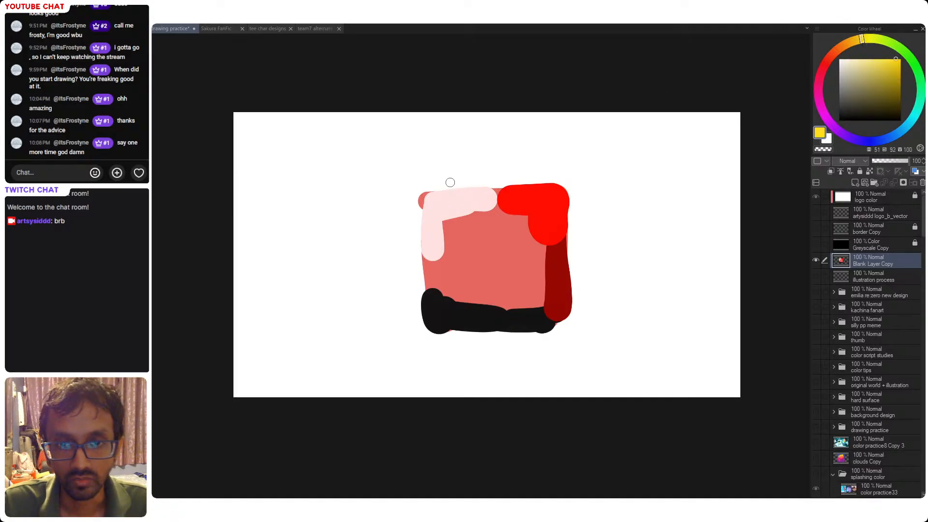
- Draw a curved yellow arrow from the pale pink corner to the dark red corner, compare it with tee char designs, and undo it
{"action": "mouse_move", "coordinate": [433, 195]}
{"action": "left_mouse_down"}
{"action": "mouse_move", "coordinate": [554, 264]}
{"action": "mouse_move", "coordinate": [549, 305]}
{"action": "mouse_move", "coordinate": [559, 305]}
{"action": "left_mouse_up"}
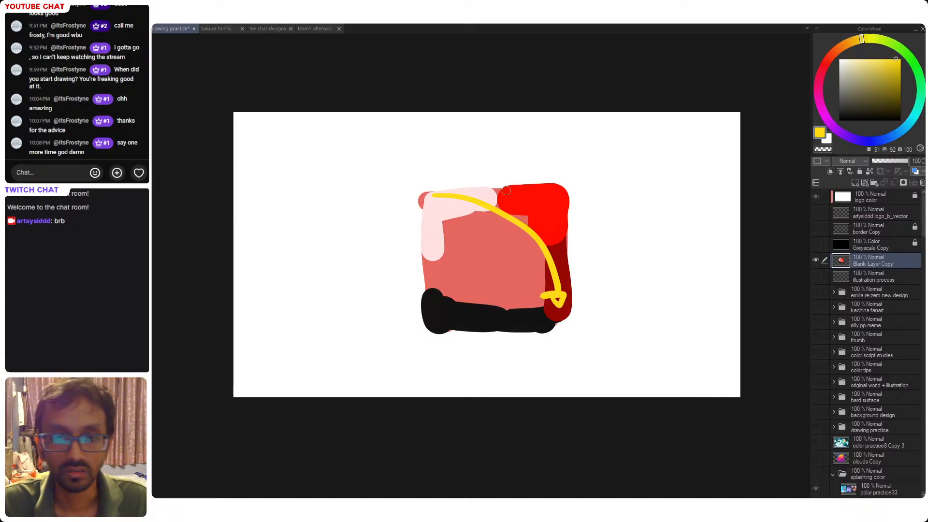
{"action": "left_click", "coordinate": [260, 28]}
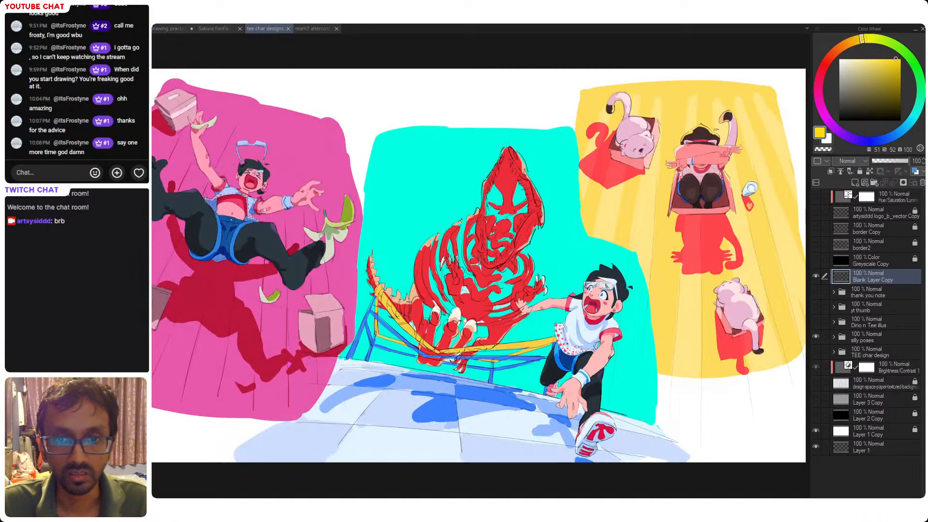
{"action": "left_click", "coordinate": [164, 28]}
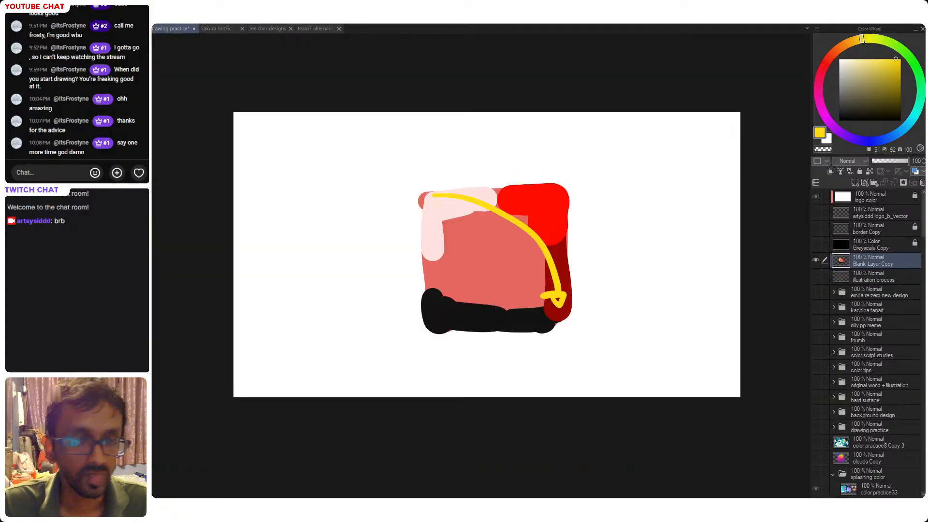
{"action": "key", "text": "ctrl+z"}
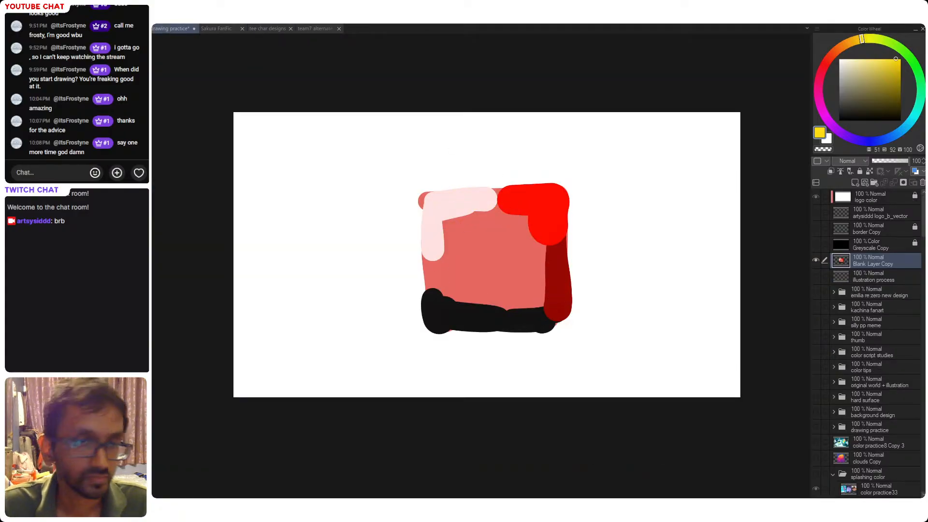
- View the team7 alternate version illustration, and try straight yellow arrows from the pale pink band toward the black corner, undoing each
{"action": "left_click", "coordinate": [316, 28]}
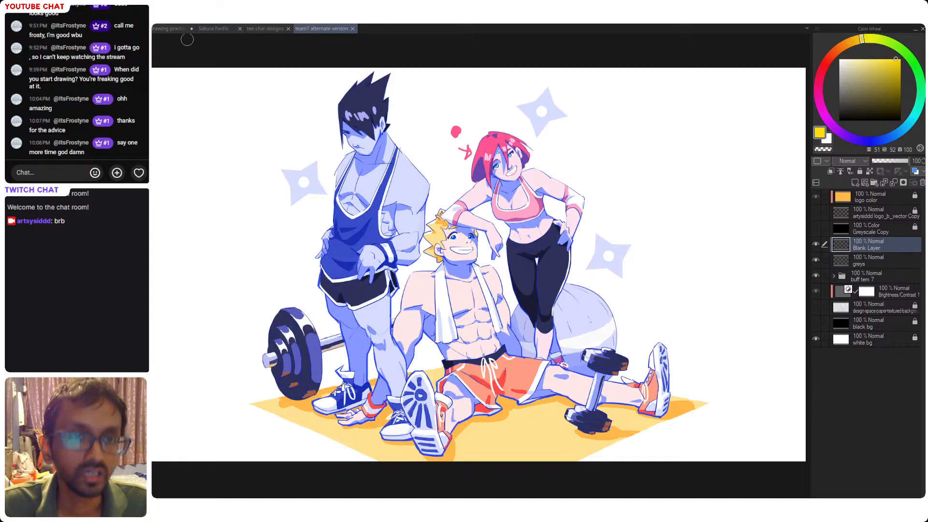
{"action": "left_click", "coordinate": [170, 29]}
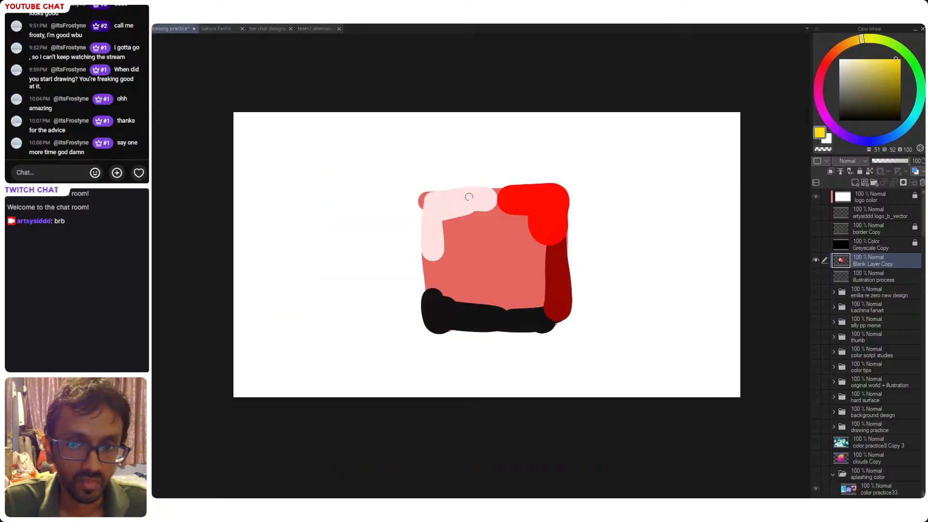
{"action": "left_click_drag", "start_coordinate": [477, 196], "coordinate": [434, 263]}
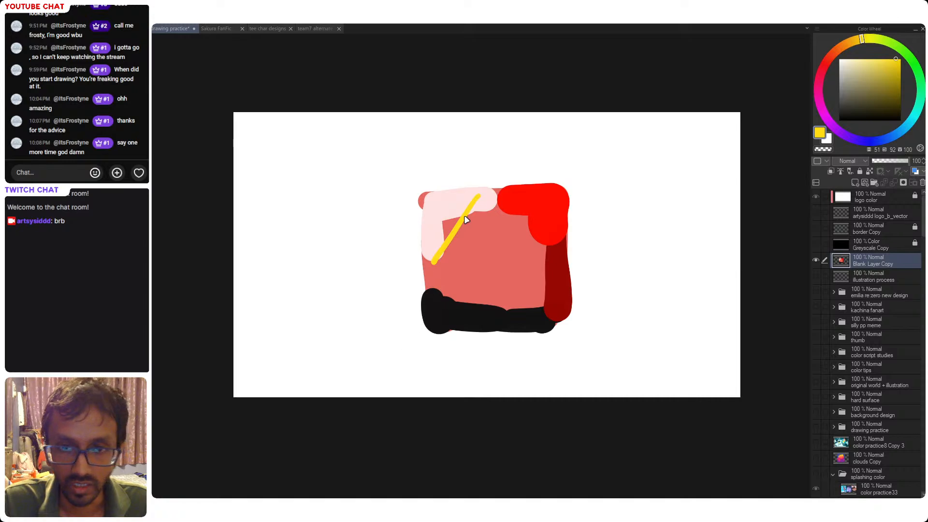
{"action": "key", "text": "ctrl+z"}
{"action": "mouse_move", "coordinate": [481, 198]}
{"action": "left_mouse_down"}
{"action": "mouse_move", "coordinate": [445, 275]}
{"action": "mouse_move", "coordinate": [462, 288]}
{"action": "mouse_move", "coordinate": [441, 274]}
{"action": "left_mouse_up"}
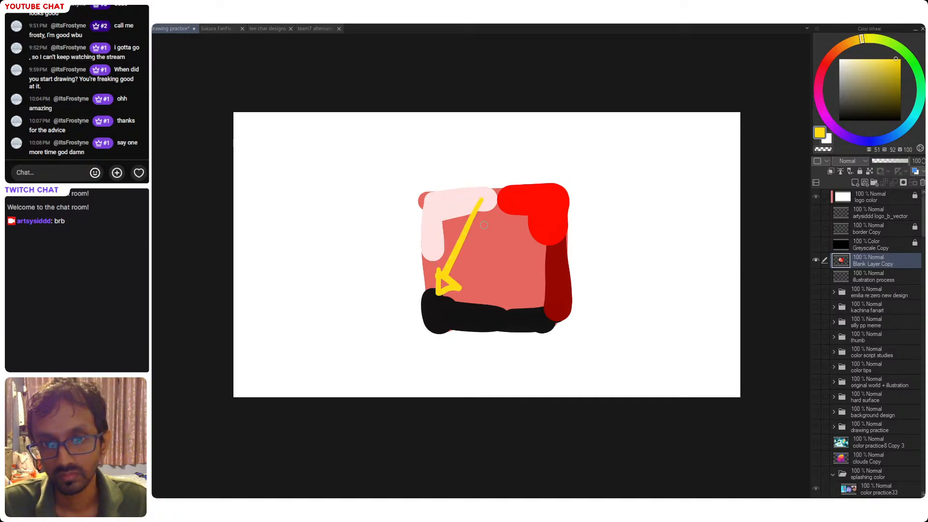
{"action": "key", "text": "ctrl+z"}
{"action": "key", "text": "ctrl+z"}
- Draw a yellow arrow from the pale pink band toward the black corner, with branching lines ending in dots on both sides
{"action": "mouse_move", "coordinate": [481, 194]}
{"action": "left_mouse_down"}
{"action": "mouse_move", "coordinate": [426, 294]}
{"action": "mouse_move", "coordinate": [452, 277]}
{"action": "mouse_move", "coordinate": [436, 266]}
{"action": "left_mouse_up"}
{"action": "key", "text": "ctrl+z"}
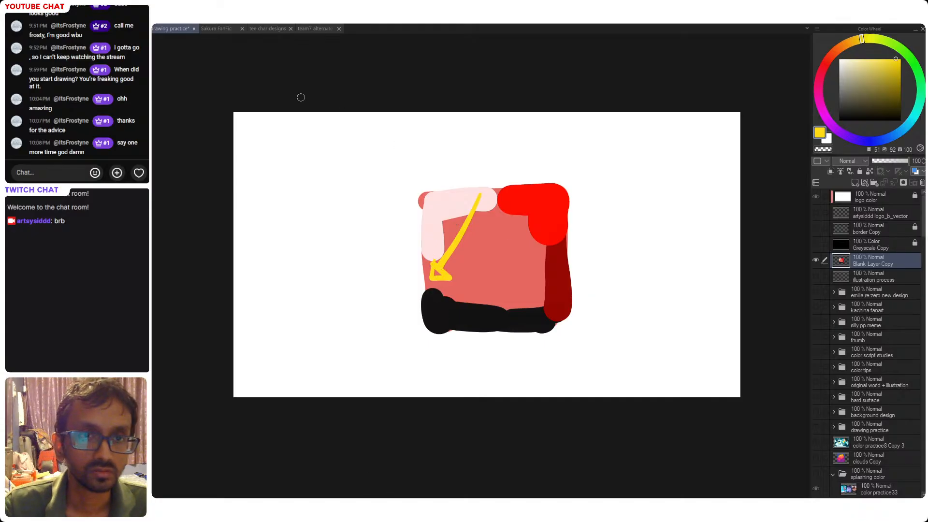
{"action": "left_click_drag", "start_coordinate": [481, 199], "coordinate": [441, 279]}
{"action": "left_click_drag", "start_coordinate": [478, 247], "coordinate": [483, 240]}
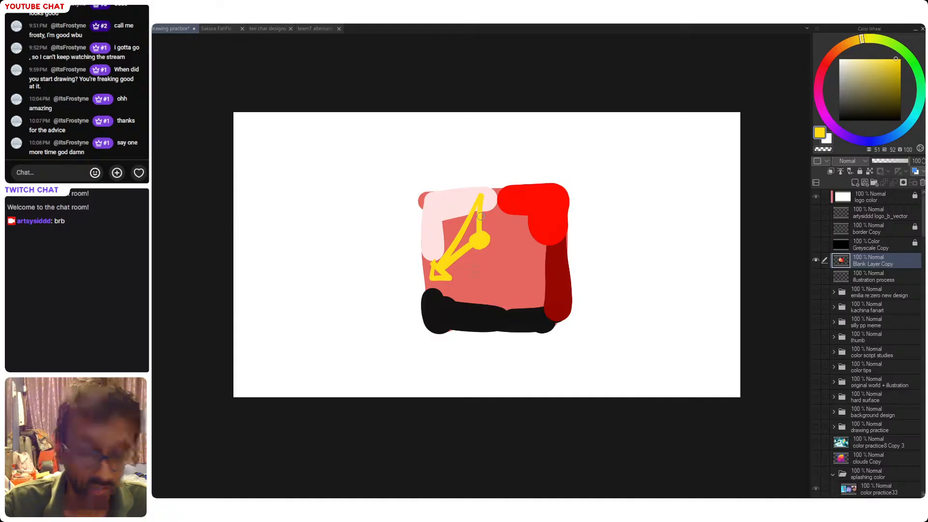
{"action": "mouse_move", "coordinate": [479, 203]}
{"action": "left_mouse_down"}
{"action": "mouse_move", "coordinate": [442, 228]}
{"action": "mouse_move", "coordinate": [444, 249]}
{"action": "left_mouse_up"}
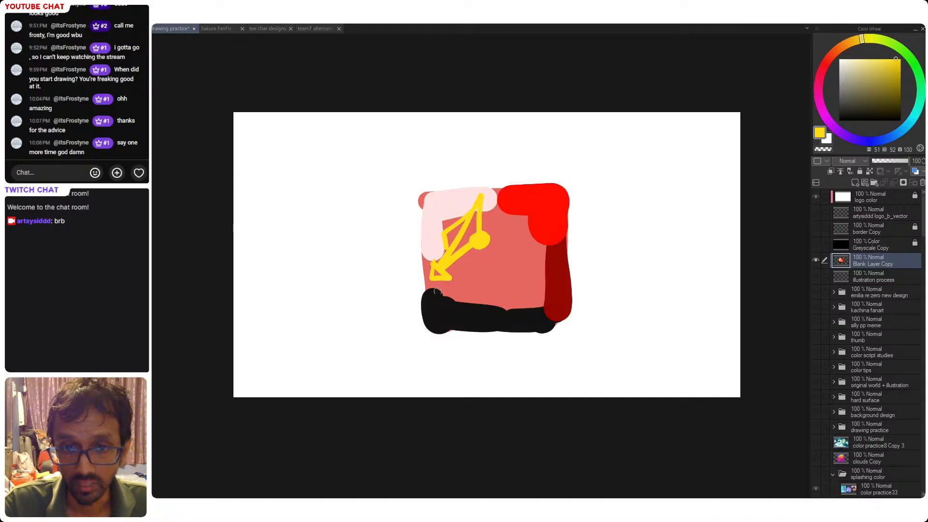
{"action": "left_click", "coordinate": [442, 236]}
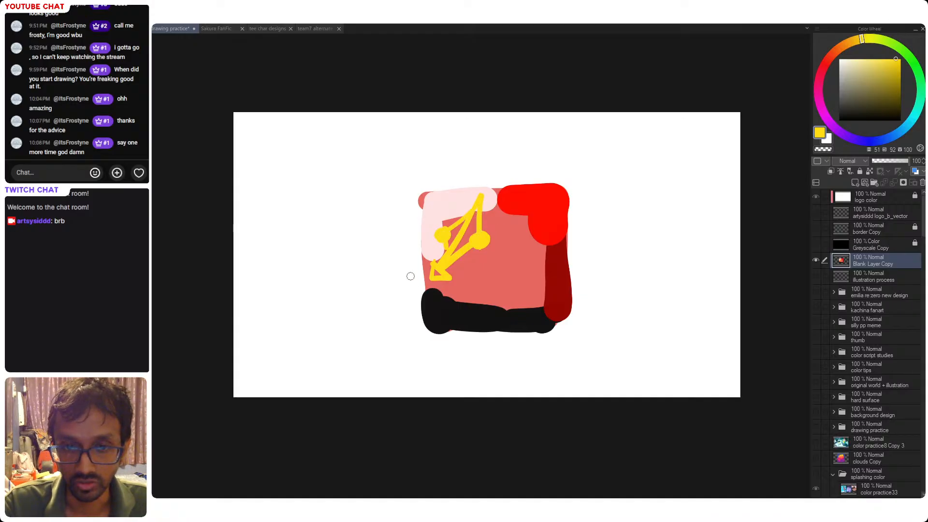
- Undo the yellow arrow with its branches and dots, checking the team7 alternate version illustration in between
{"action": "key", "text": "ctrl+z"}
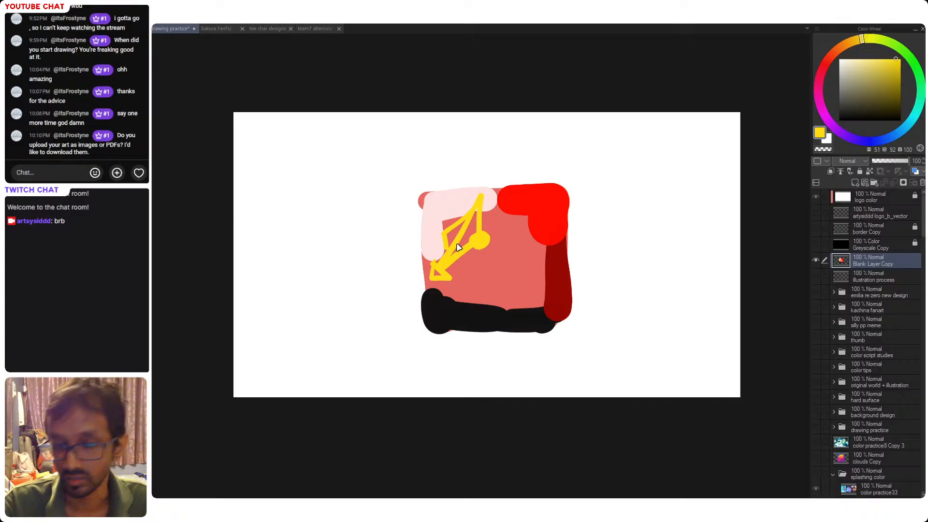
{"action": "key", "text": "ctrl+z"}
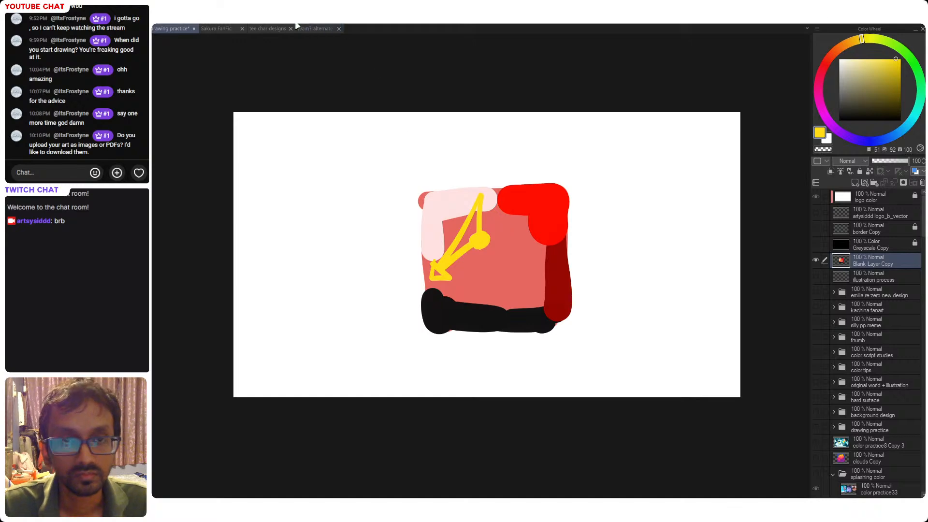
{"action": "left_click", "coordinate": [315, 28]}
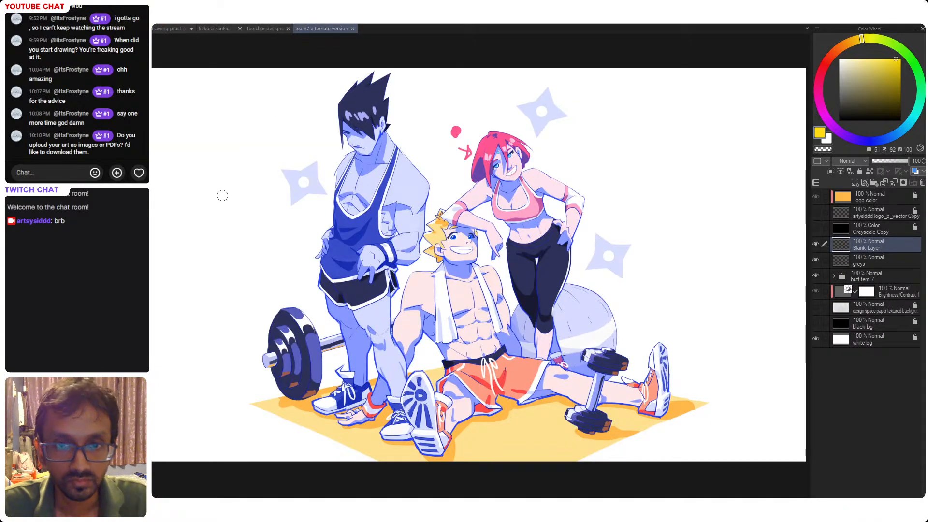
{"action": "left_click", "coordinate": [171, 29]}
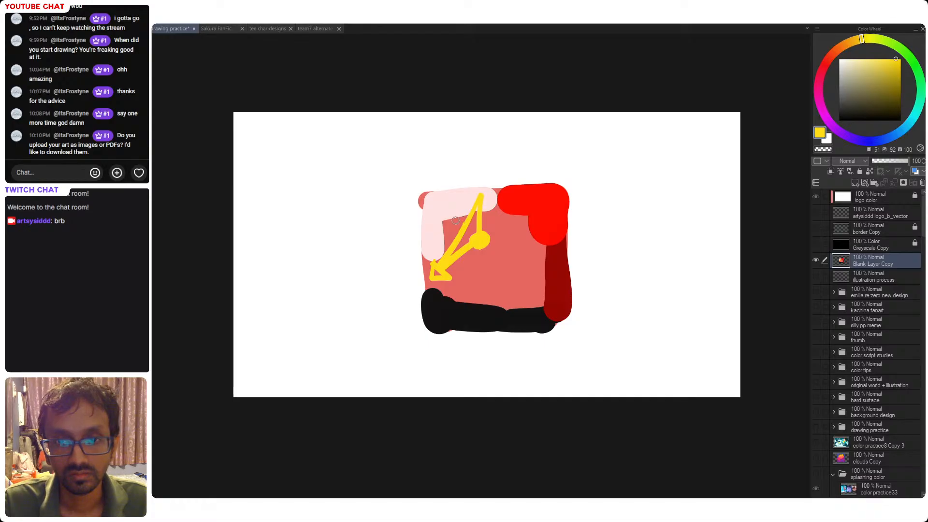
{"action": "key", "text": "ctrl+z"}
{"action": "key", "text": "ctrl+z"}
{"action": "key", "text": "ctrl+z"}
{"action": "key", "text": "ctrl+z"}
{"action": "key", "text": "ctrl+z"}
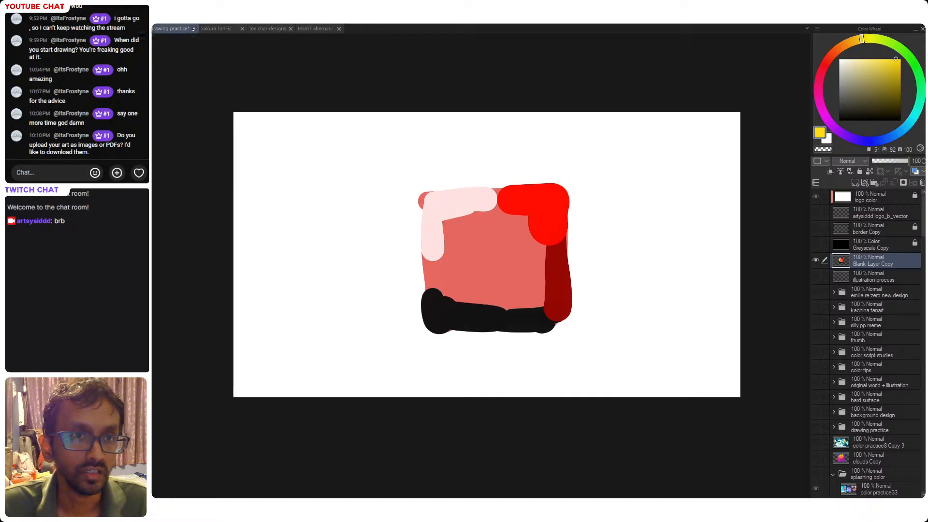
- Show the splashing color folder without the swatch layer to examine the three colour studies, and restore the original layer visibility
{"action": "scroll", "coordinate": [855, 464], "scroll_direction": "down", "scroll_amount": 3}
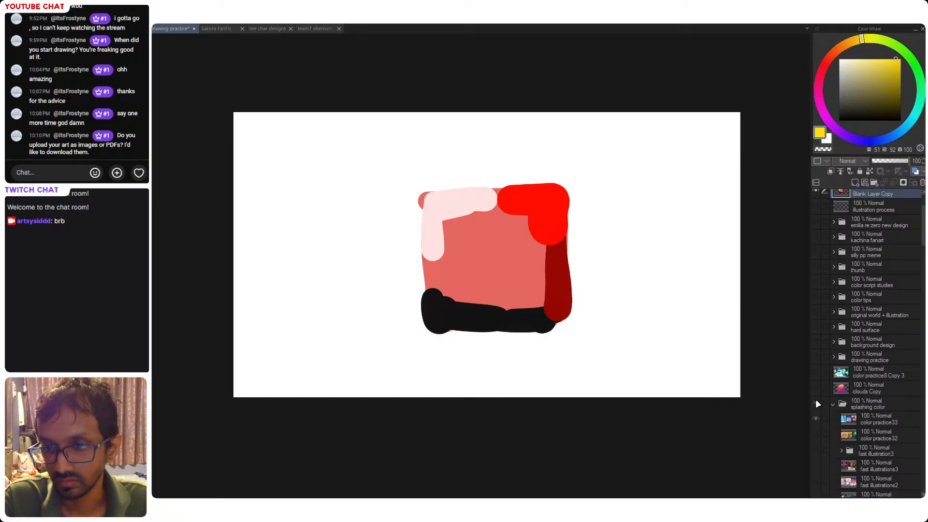
{"action": "left_click", "coordinate": [816, 404]}
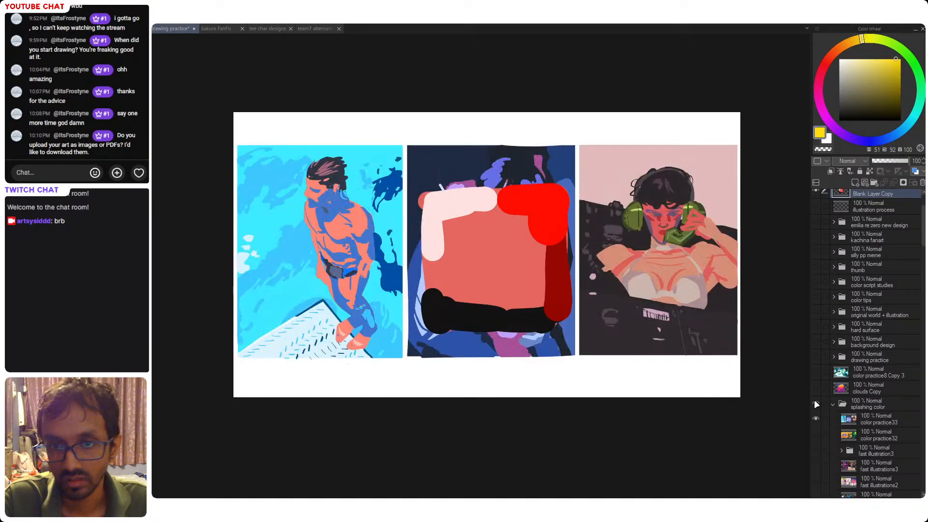
{"action": "left_click", "coordinate": [816, 191]}
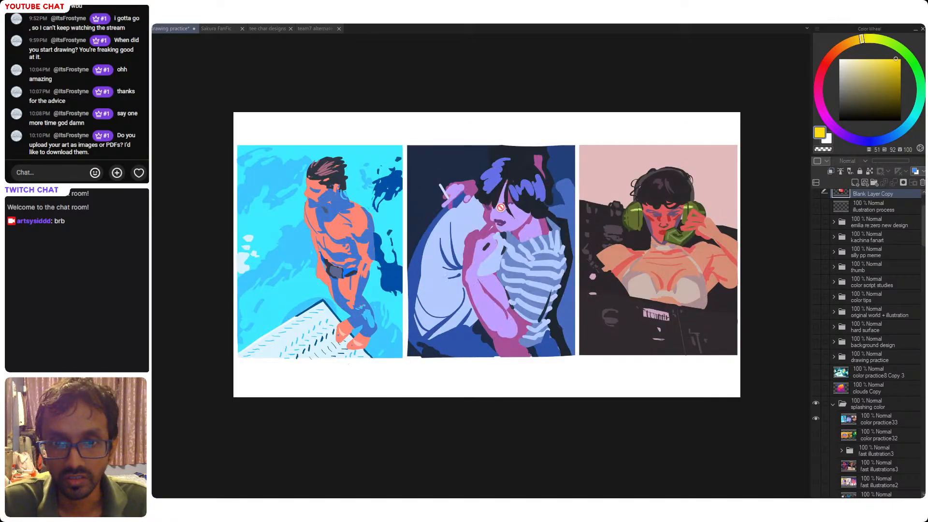
{"action": "left_click", "coordinate": [817, 191]}
{"action": "left_click", "coordinate": [816, 403]}
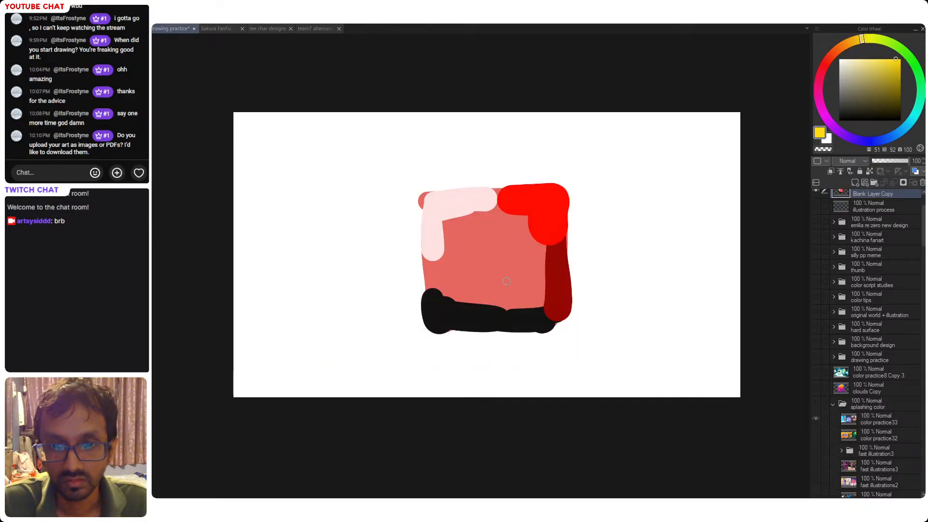
- Try yellow strokes from the pale pink band down toward the black edge and the square's centre, undoing each
{"action": "left_click_drag", "start_coordinate": [464, 261], "coordinate": [449, 284]}
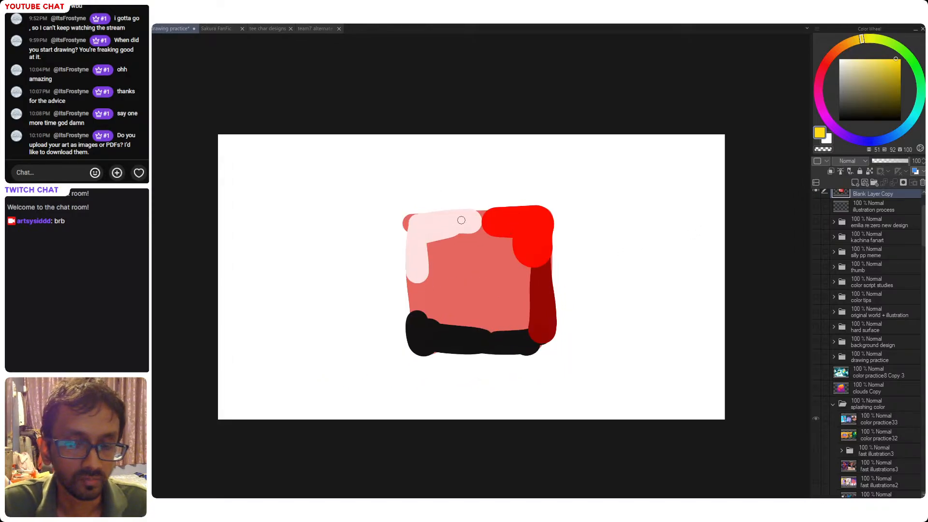
{"action": "left_click_drag", "start_coordinate": [462, 218], "coordinate": [430, 320]}
{"action": "key", "text": "ctrl+z"}
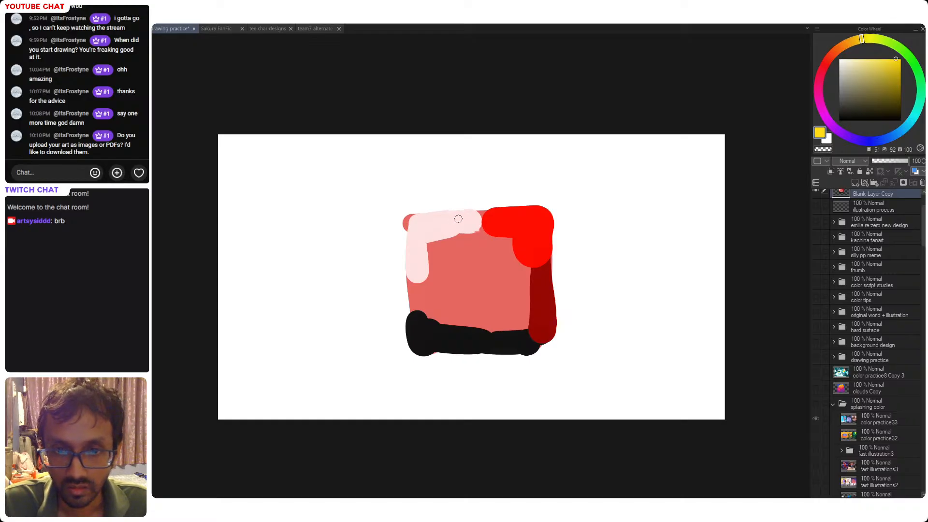
{"action": "left_click_drag", "start_coordinate": [456, 220], "coordinate": [487, 290]}
{"action": "key", "text": "ctrl+z"}
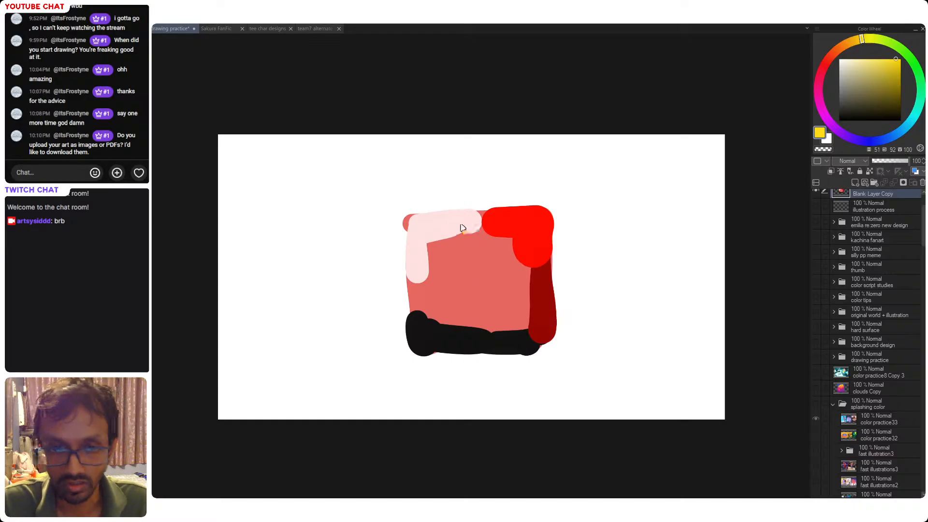
- Draw a filled-in yellow arrow from the pale pink band diagonally into the mid-red area, undoing a stroke toward the right edge, and save
{"action": "mouse_move", "coordinate": [452, 217]}
{"action": "left_mouse_down"}
{"action": "mouse_move", "coordinate": [492, 287]}
{"action": "mouse_move", "coordinate": [488, 298]}
{"action": "mouse_move", "coordinate": [505, 300]}
{"action": "mouse_move", "coordinate": [484, 298]}
{"action": "left_mouse_up"}
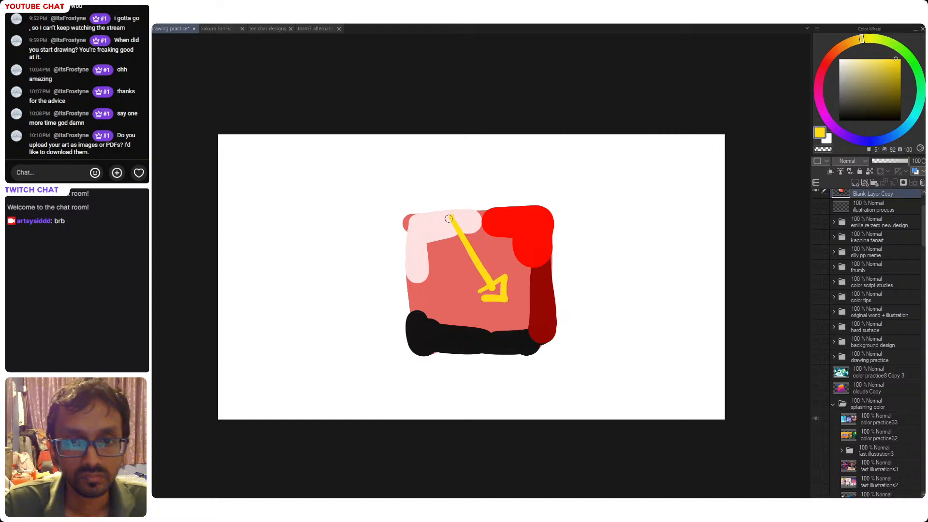
{"action": "mouse_move", "coordinate": [457, 221]}
{"action": "left_mouse_down"}
{"action": "mouse_move", "coordinate": [531, 244]}
{"action": "mouse_move", "coordinate": [550, 277]}
{"action": "left_mouse_up"}
{"action": "key", "text": "ctrl+z"}
{"action": "key", "text": "ctrl+z"}
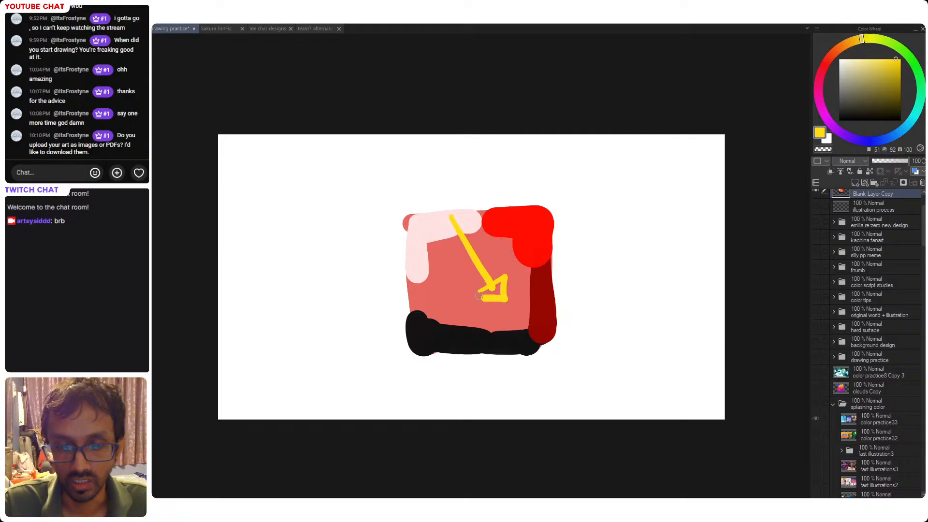
{"action": "left_click_drag", "start_coordinate": [460, 216], "coordinate": [444, 215]}
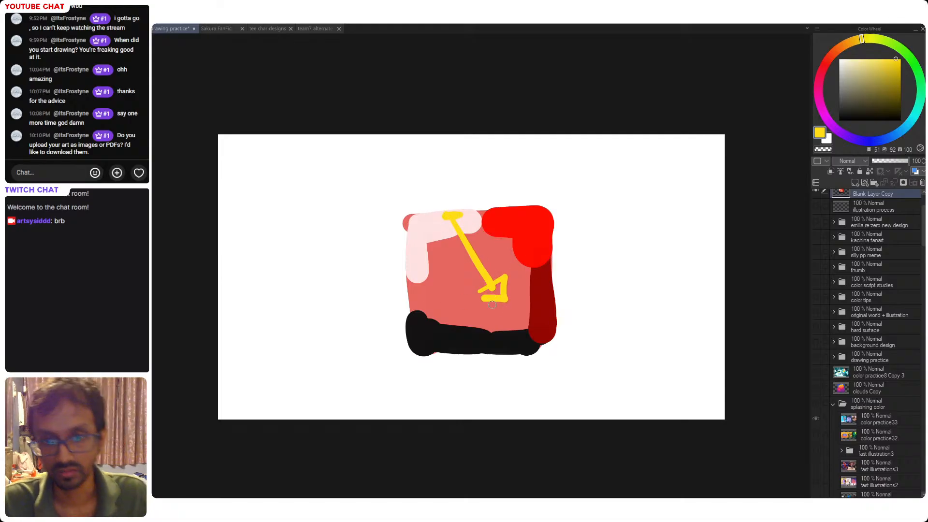
{"action": "left_click_drag", "start_coordinate": [493, 293], "coordinate": [501, 290]}
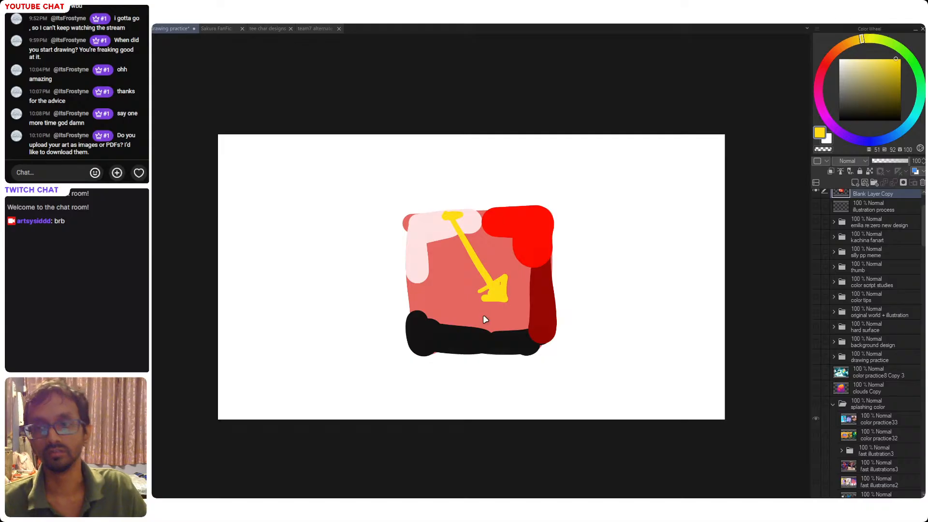
{"action": "key", "text": "ctrl+s"}
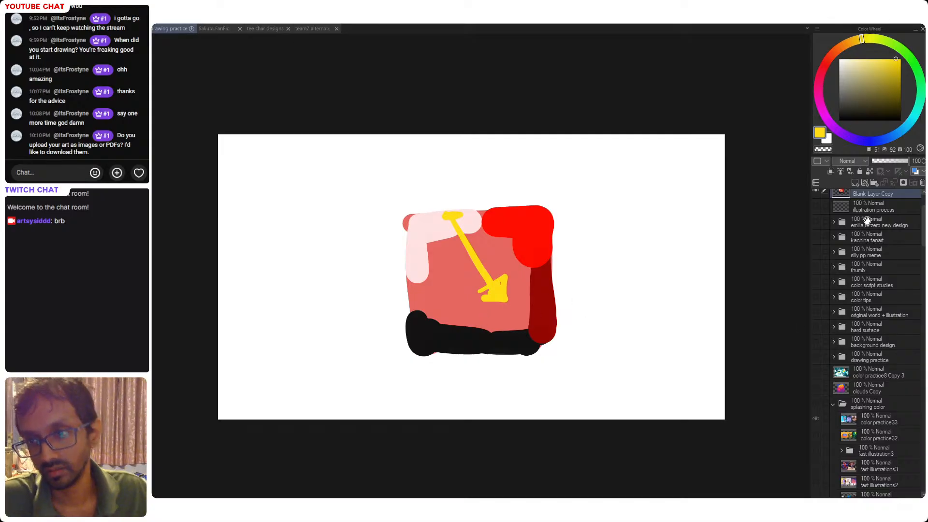
- Clear everything on the Blank Layer Copy layer and make the color practice8 Copy 3 painting visible
{"action": "scroll", "coordinate": [851, 251], "scroll_direction": "up", "scroll_amount": 2}
{"action": "key", "text": "ctrl+a"}
{"action": "key", "text": "Delete"}
{"action": "key", "text": "ctrl+d"}
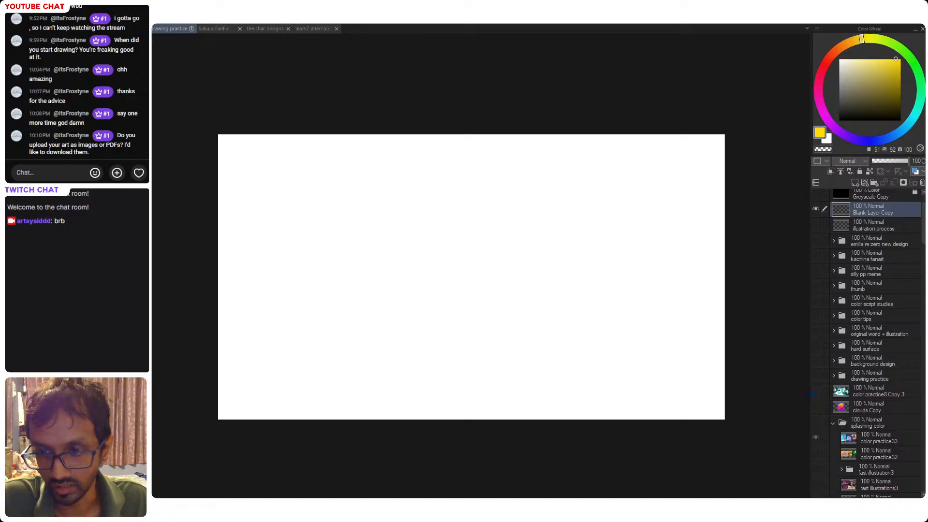
{"action": "left_click", "coordinate": [816, 391]}
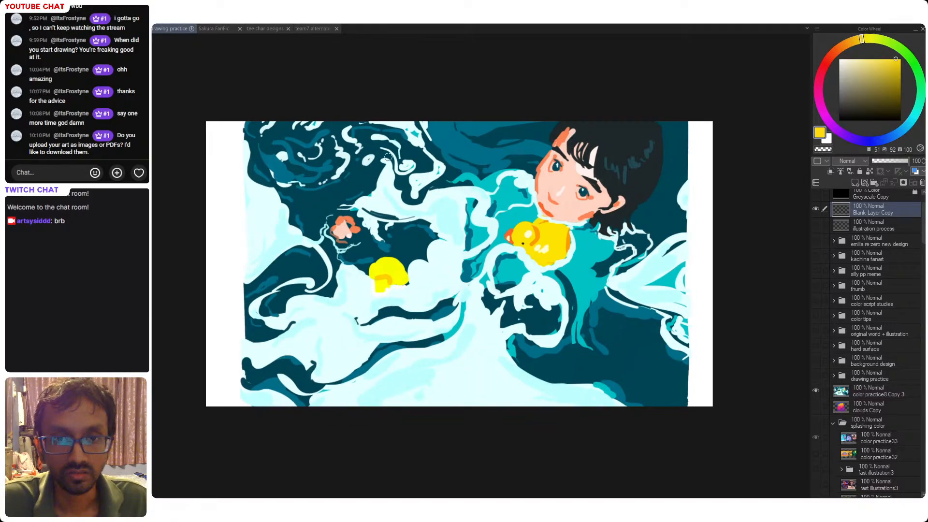
{"action": "mouse_move", "coordinate": [305, 167]}
{"action": "left_mouse_down"}
{"action": "mouse_move", "coordinate": [606, 356]}
{"action": "mouse_move", "coordinate": [623, 342]}
{"action": "left_mouse_up"}
{"action": "key", "text": "ctrl+z"}
{"action": "key", "text": "ctrl+z"}
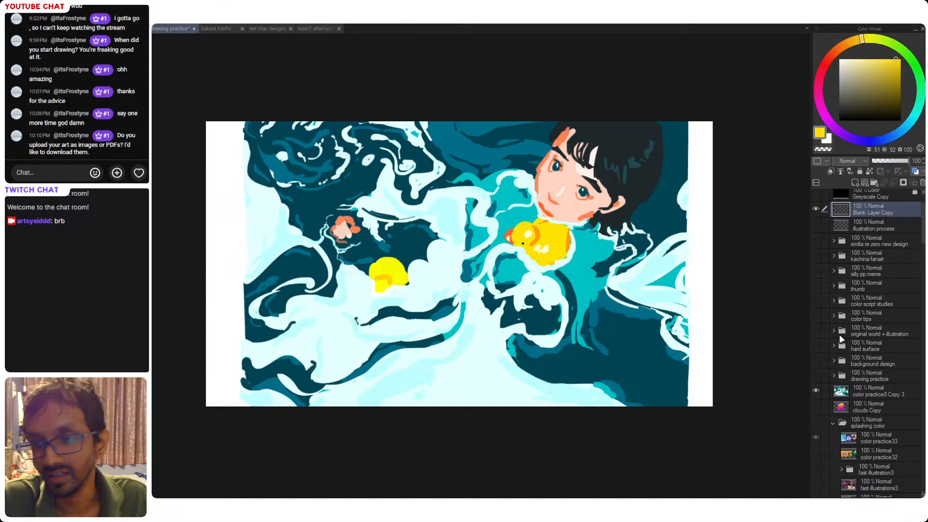
- Hide the color practice8 Copy 3 painting, show the clouds Copy painting instead, and save the file
{"action": "left_click", "coordinate": [816, 391]}
{"action": "left_click", "coordinate": [817, 407]}
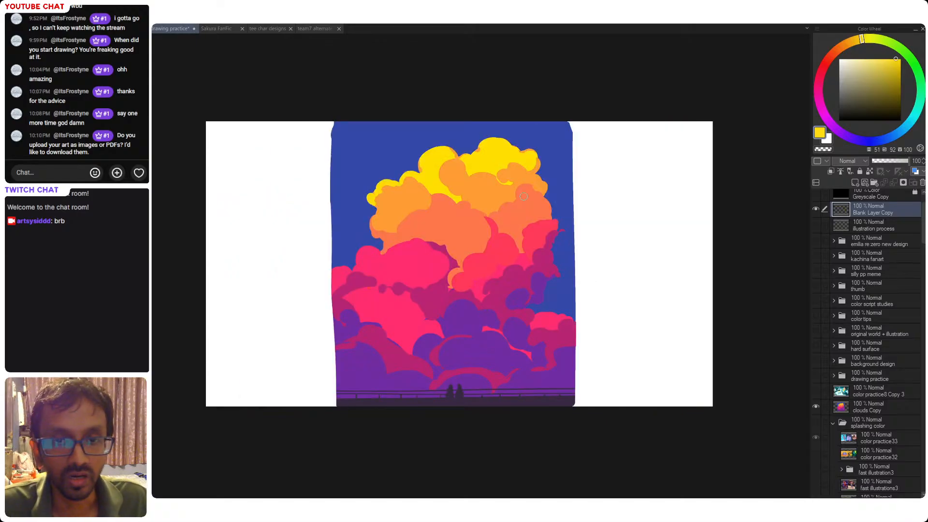
{"action": "key", "text": "ctrl+s"}
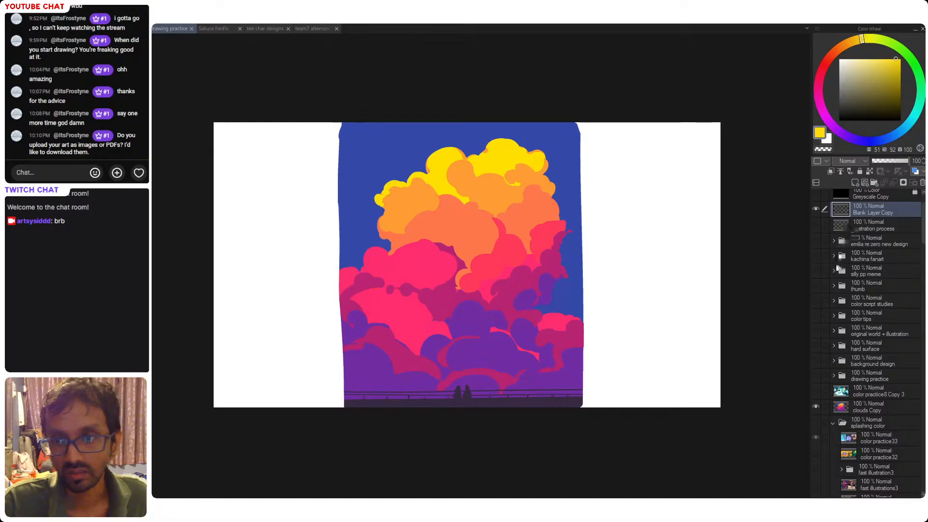
{"action": "scroll", "coordinate": [859, 299], "scroll_direction": "up", "scroll_amount": 1}
{"action": "scroll", "coordinate": [859, 299], "scroll_direction": "up", "scroll_amount": 1}
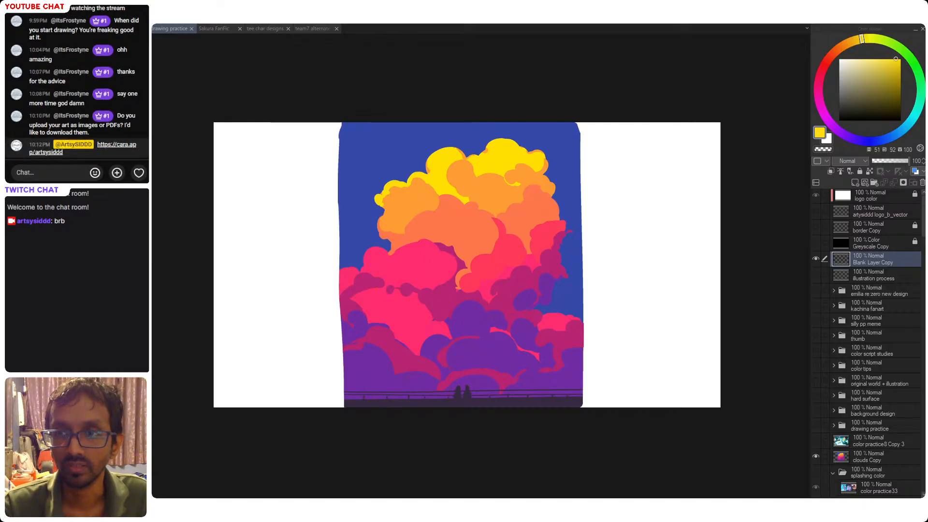
{"action": "key", "text": "d"}
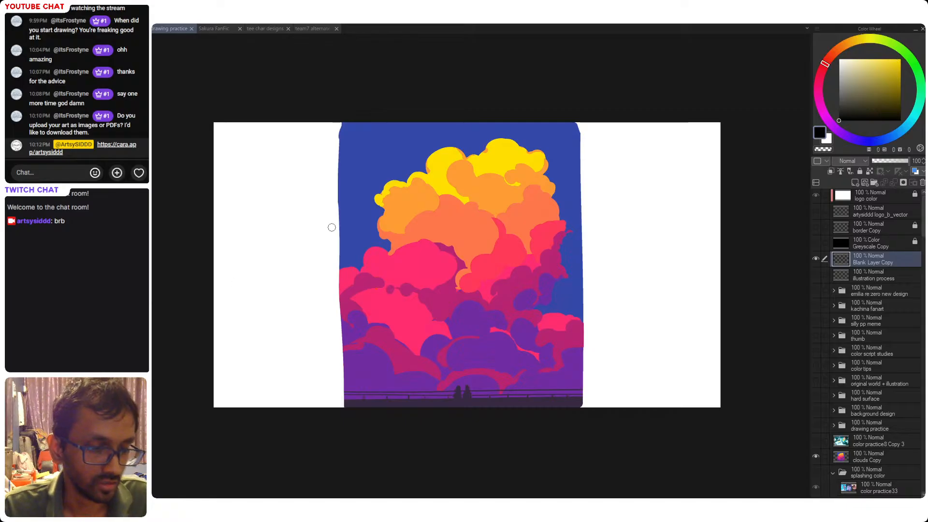
{"action": "left_click_drag", "start_coordinate": [430, 279], "coordinate": [425, 280]}
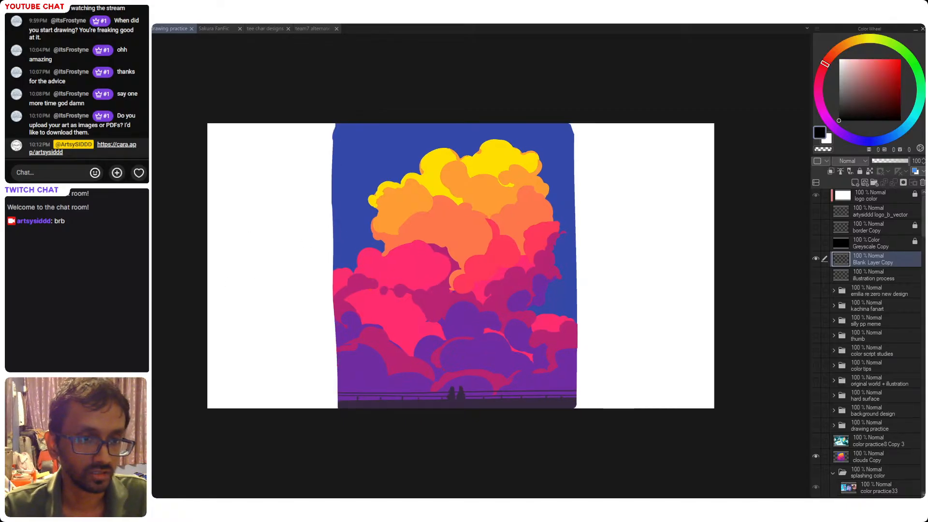
{"action": "key", "text": "x"}
{"action": "key", "text": "x"}
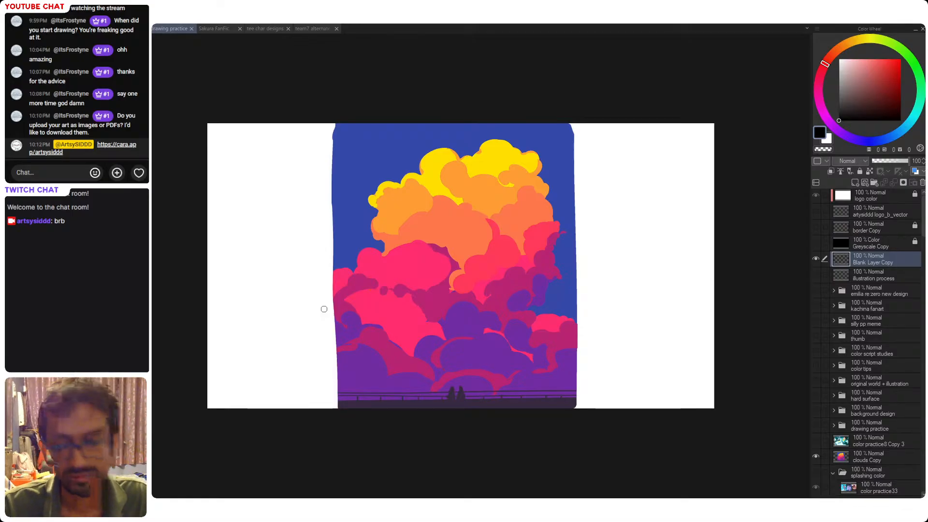
{"action": "left_click_drag", "start_coordinate": [517, 301], "coordinate": [530, 310]}
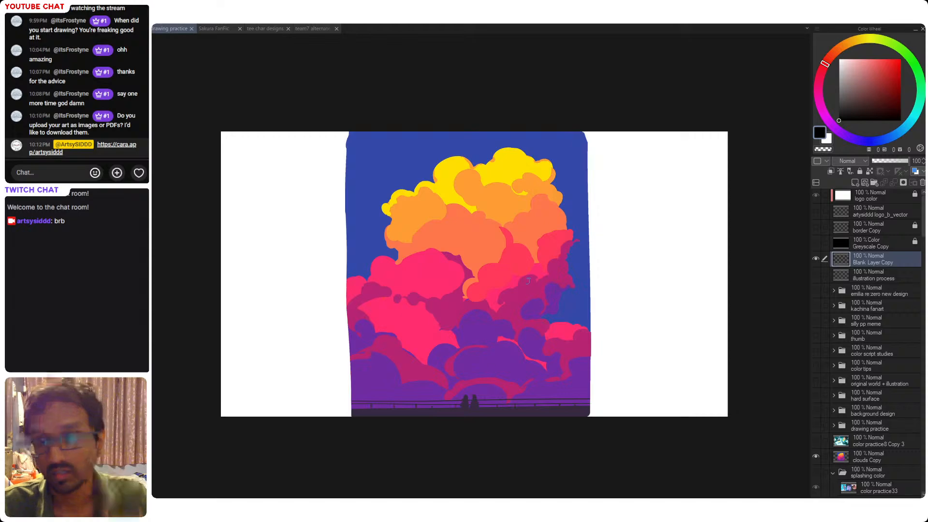
{"action": "left_click_drag", "start_coordinate": [543, 291], "coordinate": [549, 290]}
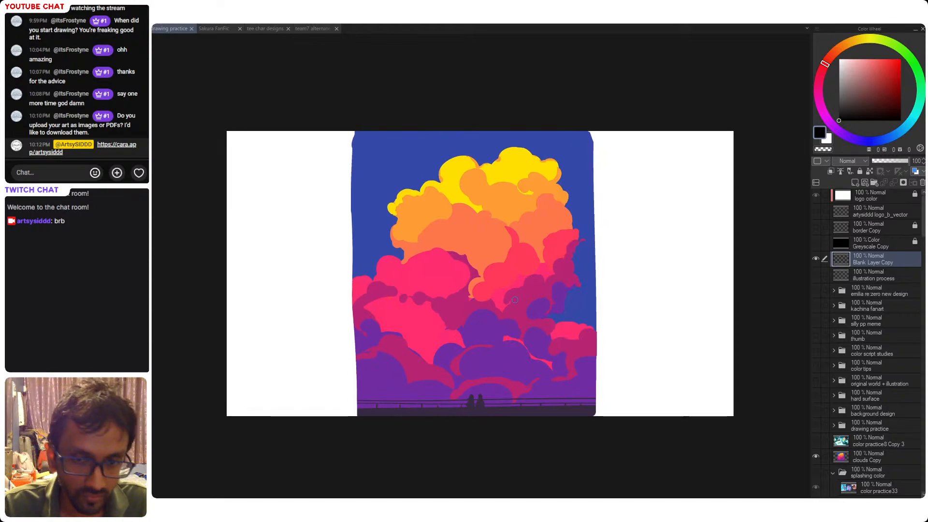
- Look through the team7, Sakura FanFic and tee char designs files, and return to the drawing practice file
{"action": "left_click", "coordinate": [305, 29]}
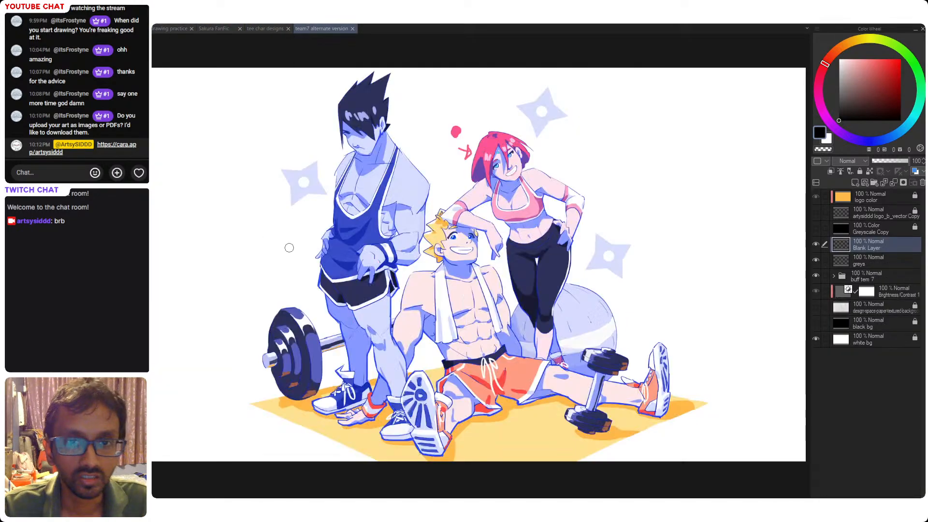
{"action": "left_click", "coordinate": [216, 30]}
{"action": "left_click", "coordinate": [266, 29]}
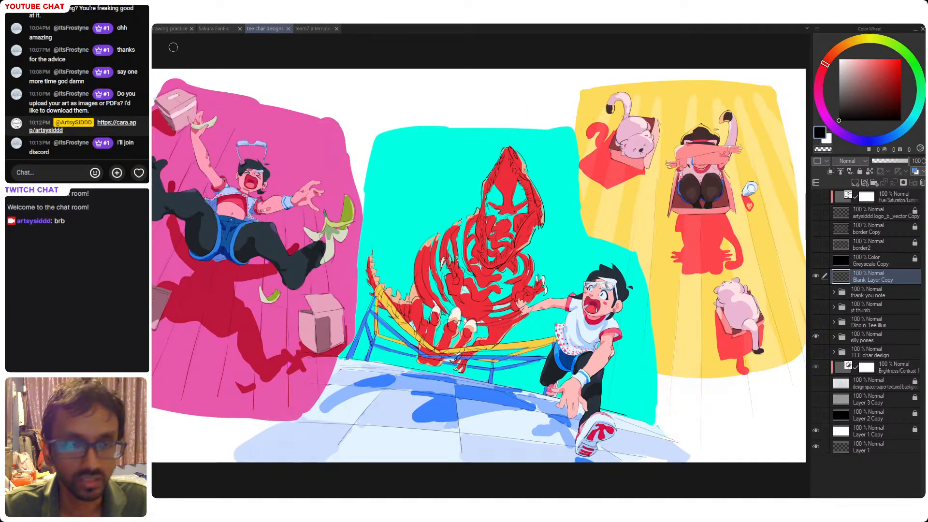
{"action": "left_click", "coordinate": [172, 29]}
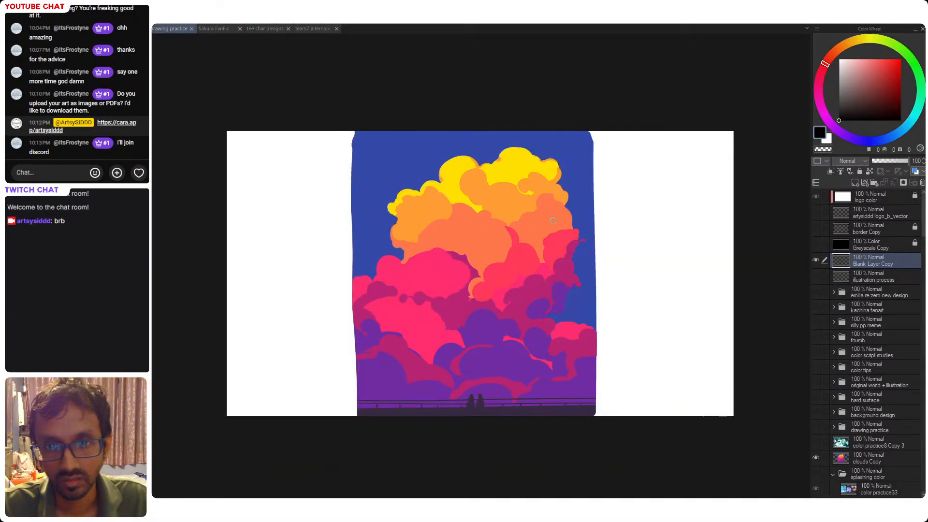
- Sample the clouds' yellow, light orange and coral and paint them as a vertical column of round swatches beside the painting
{"action": "left_click_drag", "start_coordinate": [651, 280], "coordinate": [632, 279]}
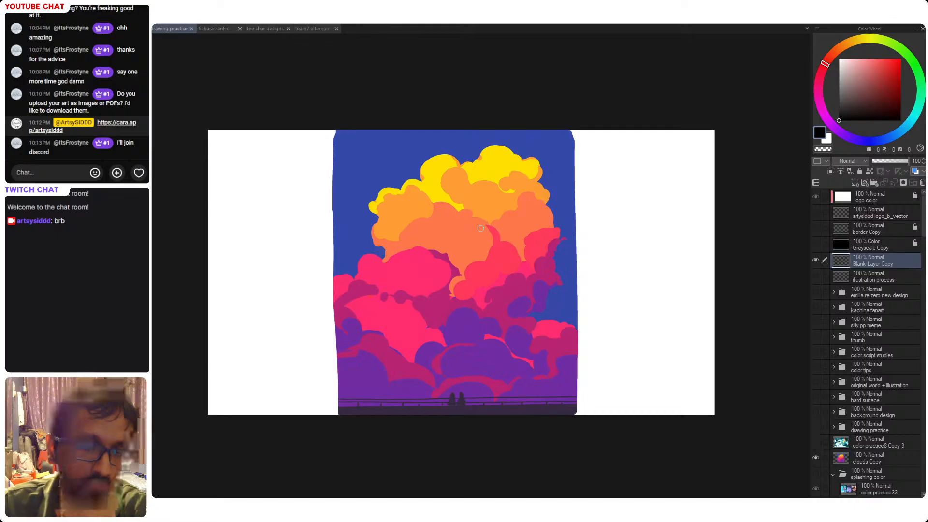
{"action": "left_click_drag", "start_coordinate": [463, 231], "coordinate": [483, 217]}
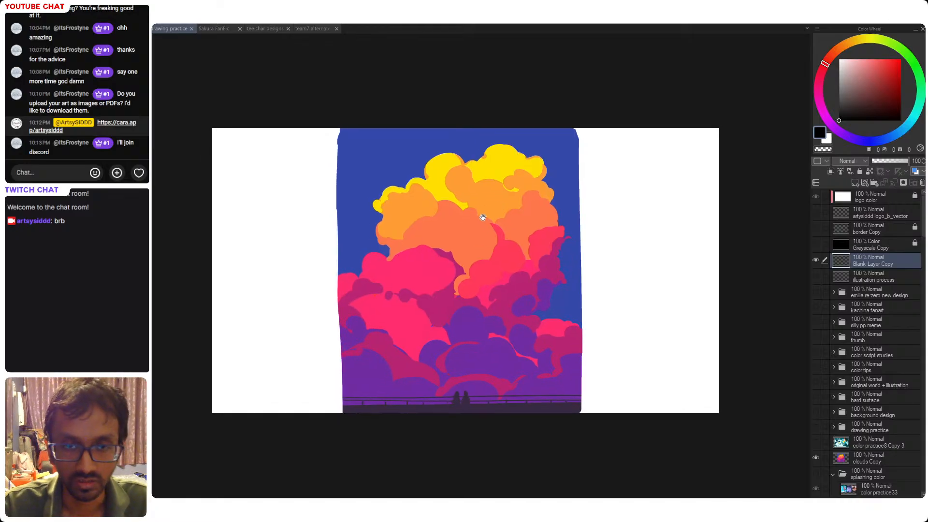
{"action": "left_click_drag", "start_coordinate": [503, 165], "coordinate": [474, 164]}
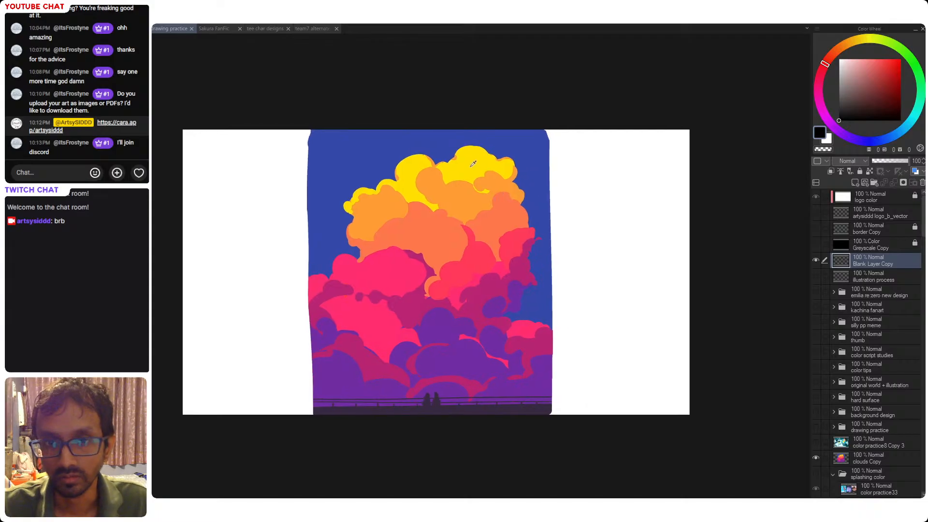
{"action": "left_click", "coordinate": [473, 164], "text": "alt"}
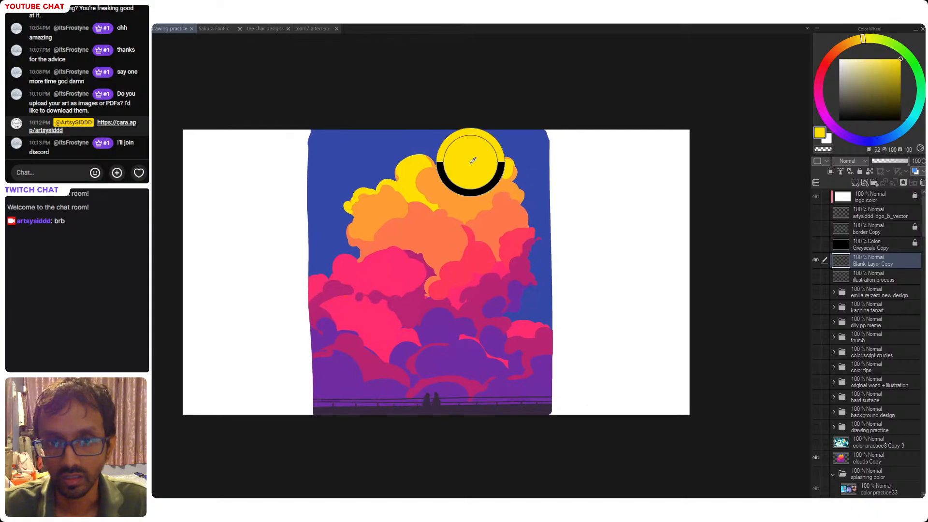
{"action": "left_click", "coordinate": [573, 167]}
{"action": "left_click", "coordinate": [448, 196], "text": "alt"}
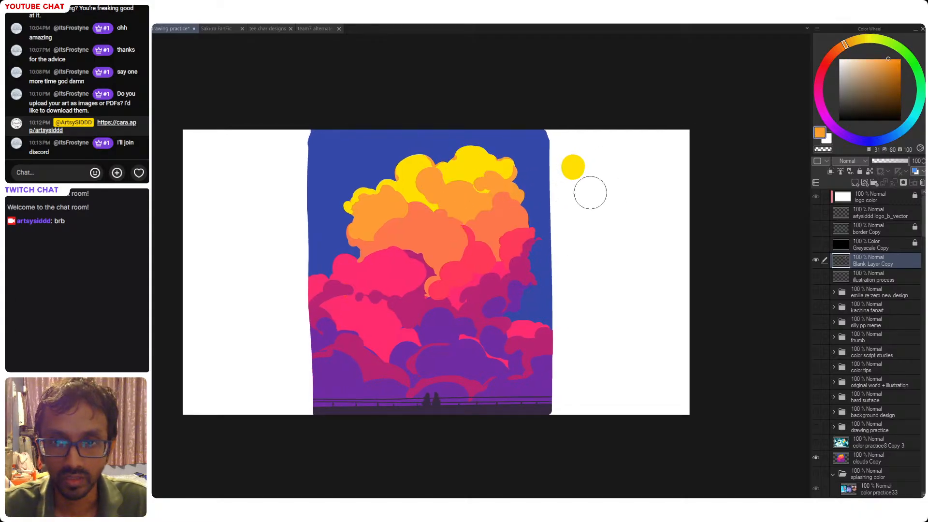
{"action": "mouse_move", "coordinate": [573, 189]}
{"action": "left_mouse_down"}
{"action": "mouse_move", "coordinate": [570, 182]}
{"action": "mouse_move", "coordinate": [573, 210]}
{"action": "left_mouse_up"}
{"action": "left_click", "coordinate": [492, 208], "text": "alt"}
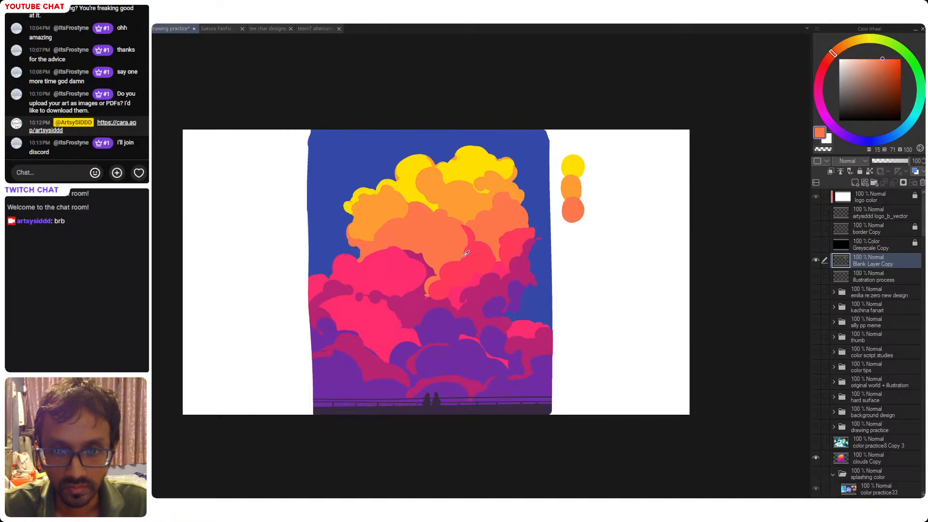
- Extend the swatch column downward with the pinkish red, hot pink and dark magenta sampled from the middle clouds
{"action": "left_click", "coordinate": [470, 282], "text": "alt"}
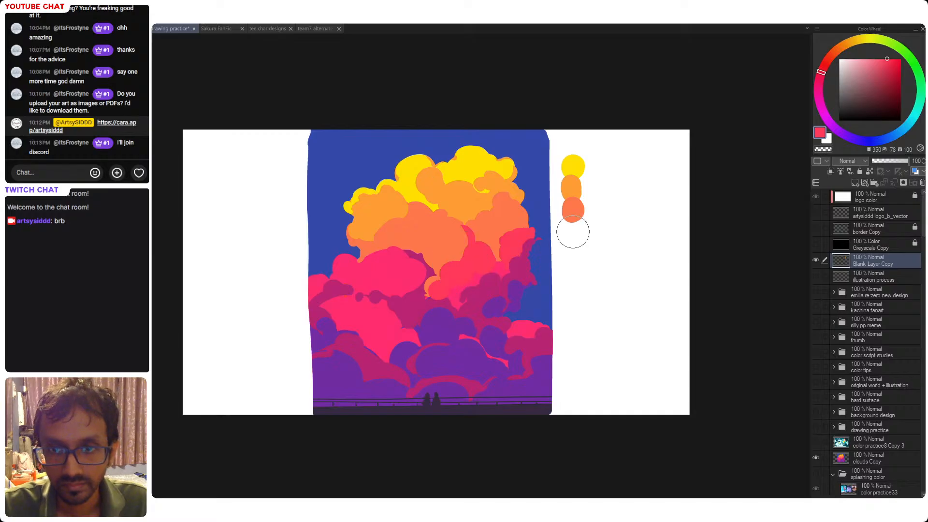
{"action": "left_click_drag", "start_coordinate": [571, 227], "coordinate": [575, 249]}
{"action": "left_click", "coordinate": [401, 272], "text": "alt"}
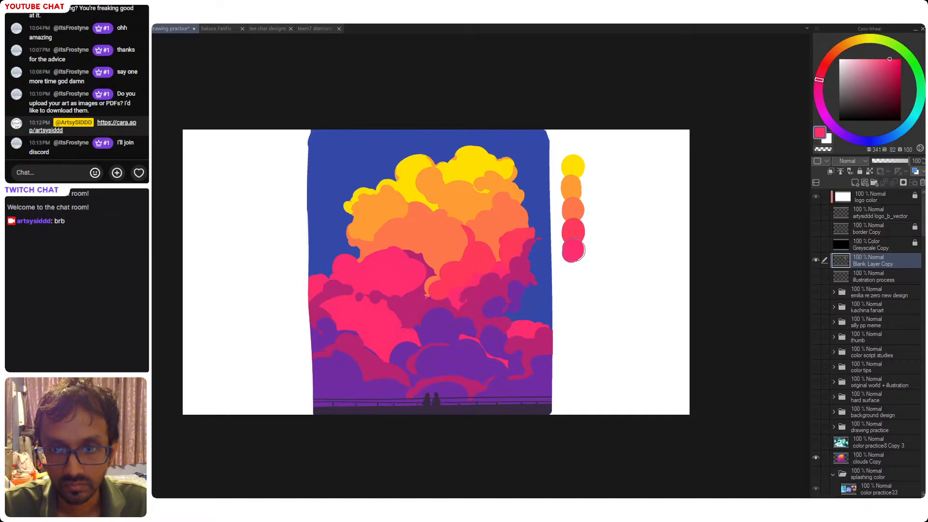
{"action": "left_click", "coordinate": [419, 302], "text": "alt"}
{"action": "left_click_drag", "start_coordinate": [574, 280], "coordinate": [574, 276]}
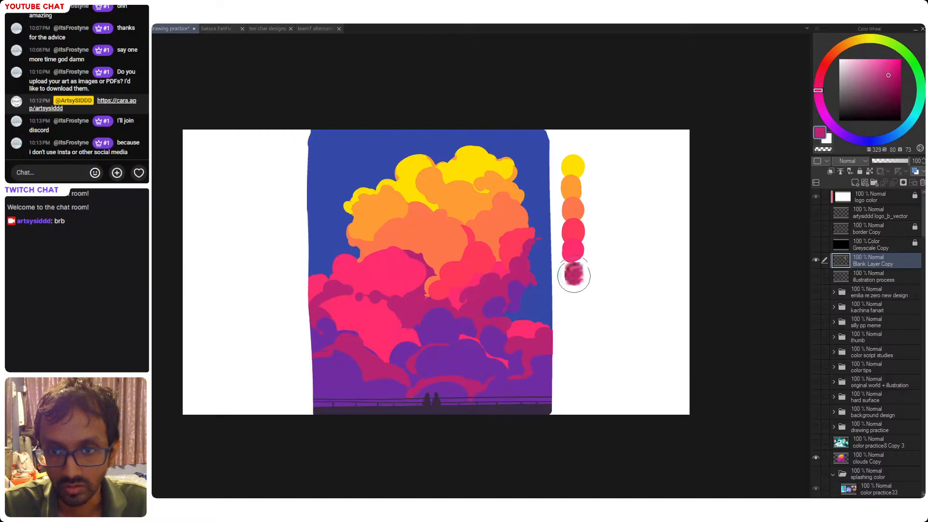
- Add a purple swatch sampled from the lower clouds and a blue swatch sampled from the sky beneath the magenta one
{"action": "left_click", "coordinate": [440, 328], "text": "alt"}
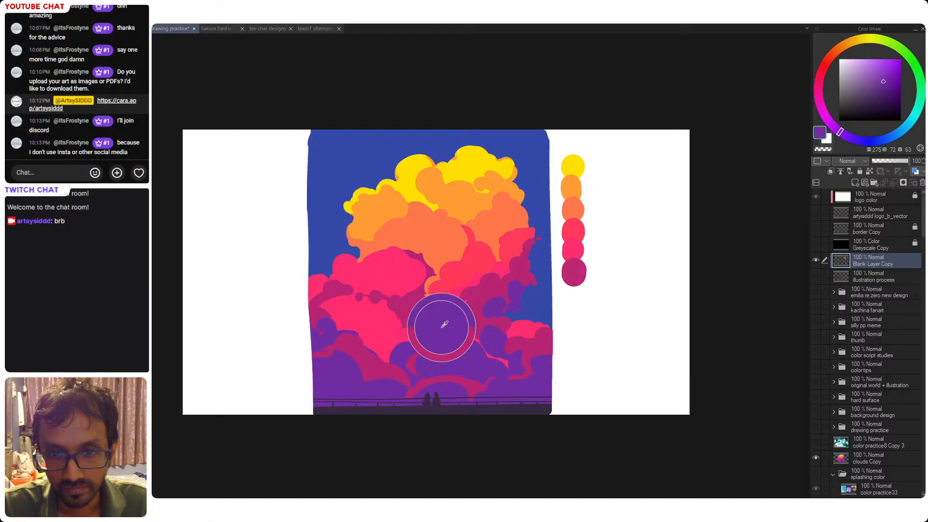
{"action": "left_click", "coordinate": [575, 296]}
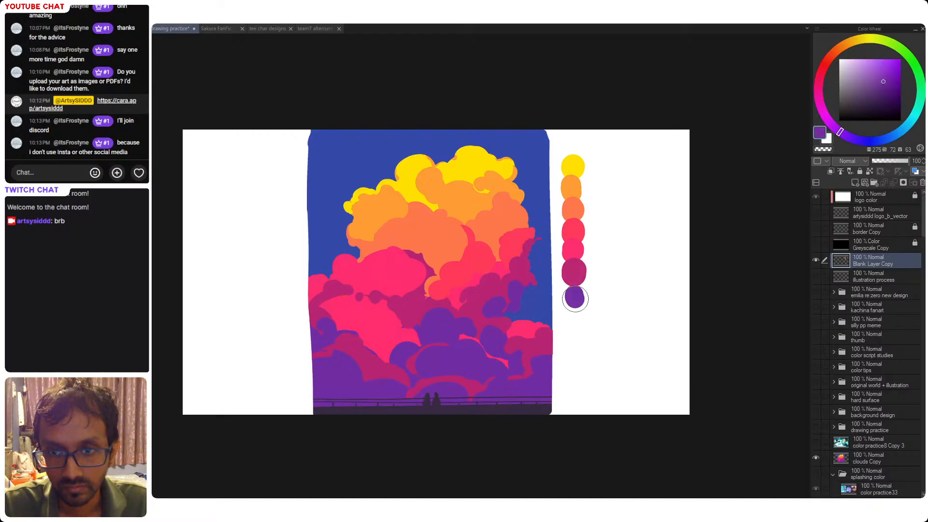
{"action": "left_click", "coordinate": [527, 303], "text": "alt"}
{"action": "left_click", "coordinate": [576, 317]}
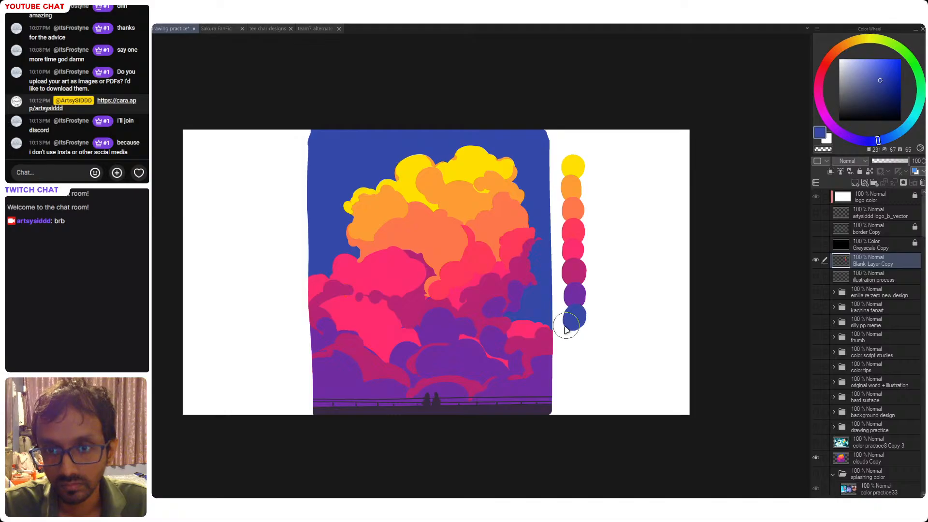
- Try a dark purple swatch sampled from the foreground silhouette under the blue one, save, and undo the swatch
{"action": "left_click", "coordinate": [435, 406], "text": "alt"}
{"action": "left_click", "coordinate": [573, 339]}
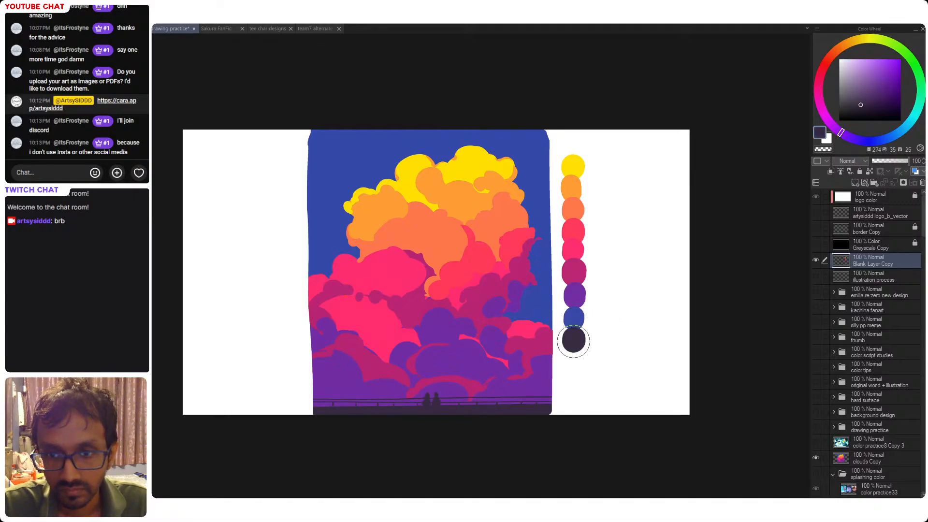
{"action": "key", "text": "ctrl+s"}
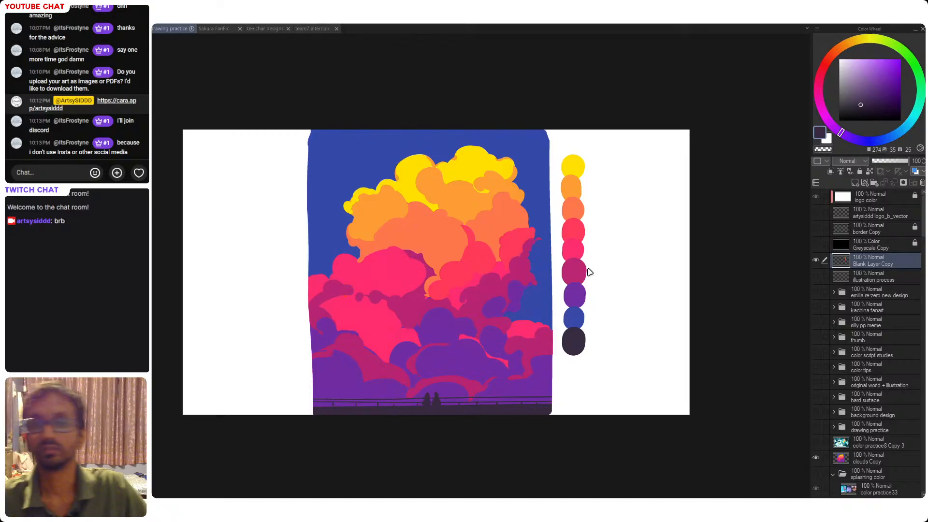
{"action": "left_click_drag", "start_coordinate": [543, 386], "coordinate": [513, 381]}
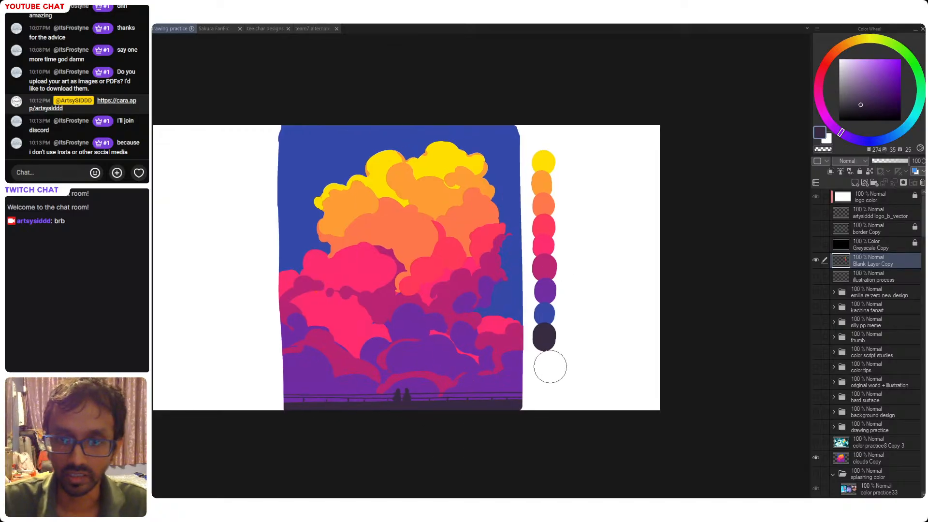
{"action": "key", "text": "ctrl+z"}
{"action": "left_click_drag", "start_coordinate": [563, 205], "coordinate": [581, 204]}
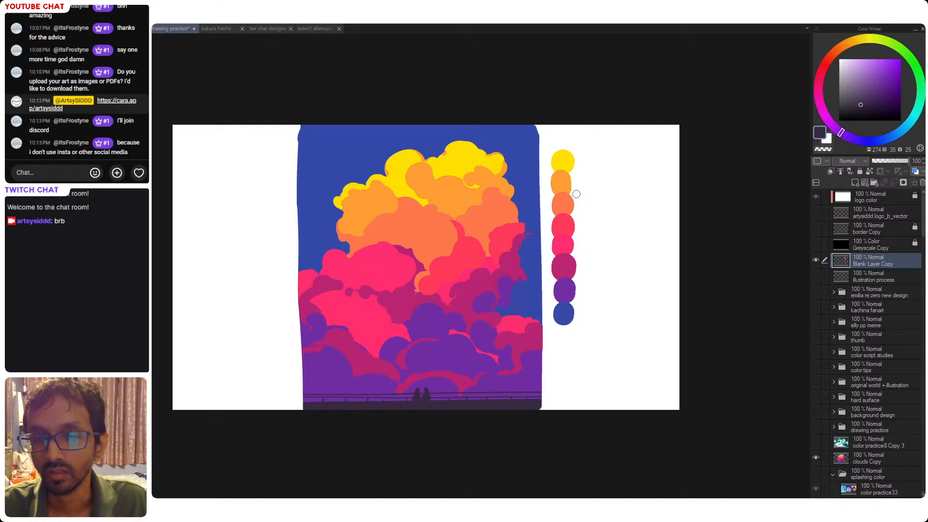
{"action": "key", "text": "x"}
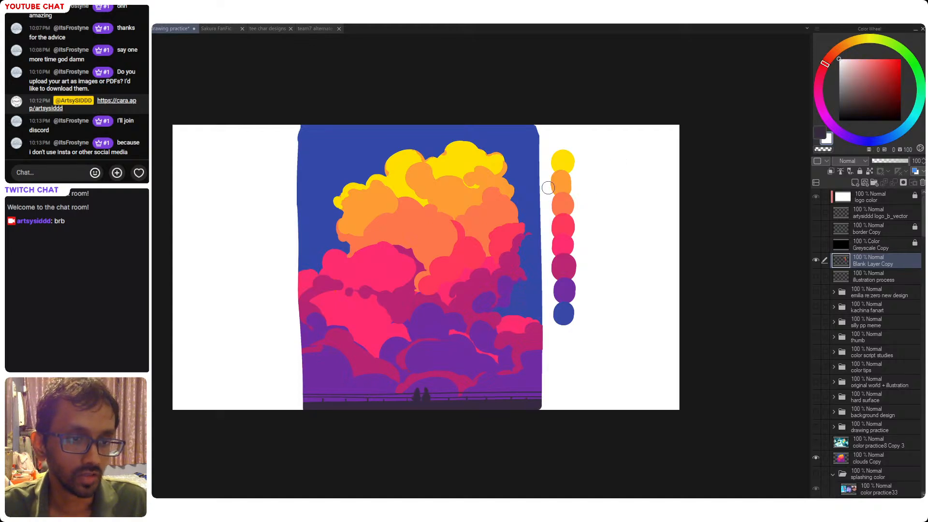
{"action": "key", "text": "x"}
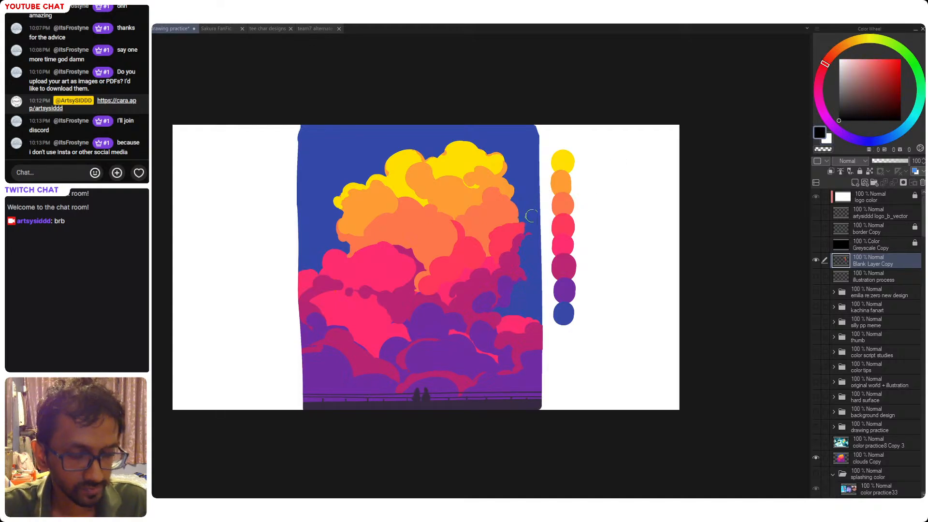
{"action": "key", "text": "alt"}
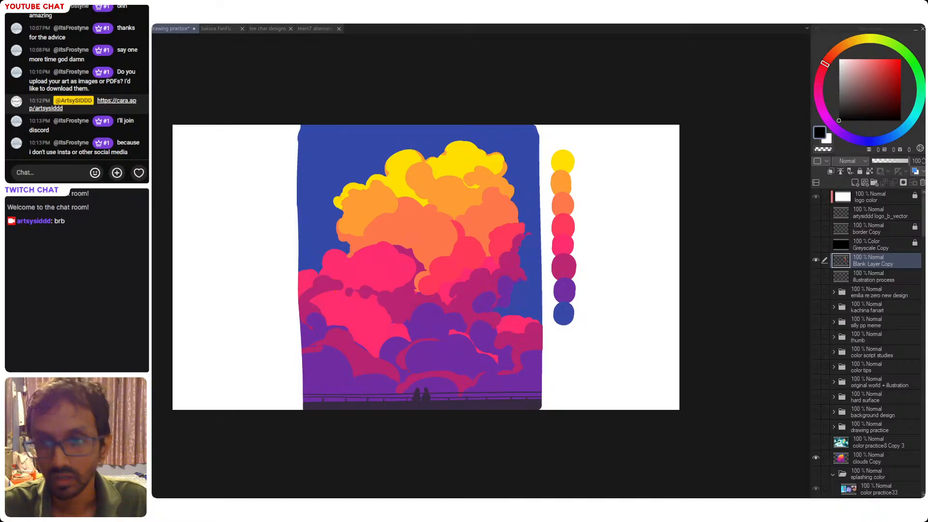
- Sample down the swatch column from yellow to blue and trace the purple-to-yellow hue range on the colour wheel
{"action": "left_click_drag", "start_coordinate": [593, 309], "coordinate": [584, 308]}
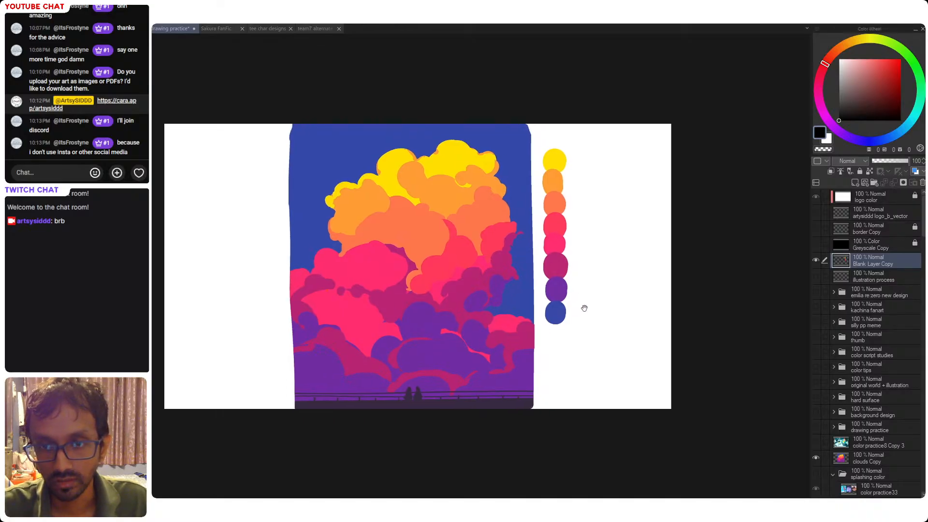
{"action": "left_click", "coordinate": [557, 156], "text": "alt"}
{"action": "left_click_drag", "start_coordinate": [556, 155], "coordinate": [562, 315]}
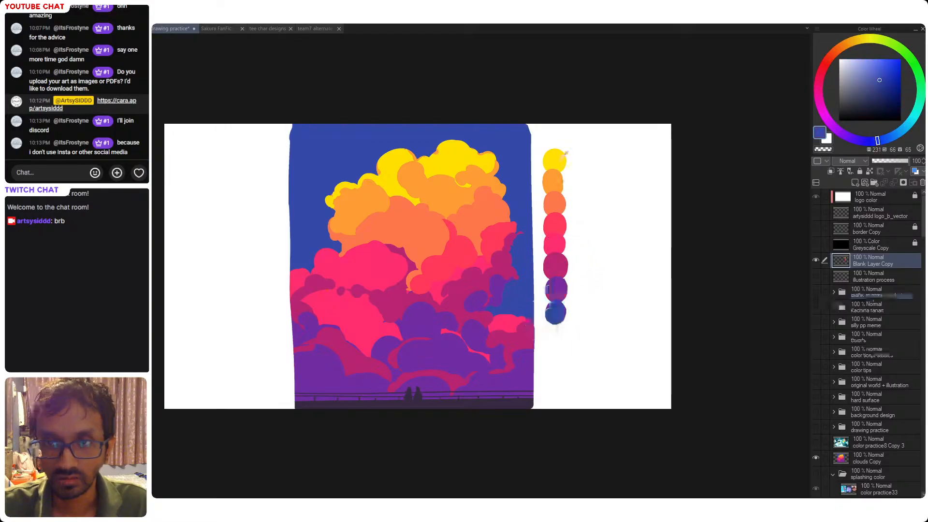
{"action": "left_click_drag", "start_coordinate": [555, 157], "coordinate": [559, 318]}
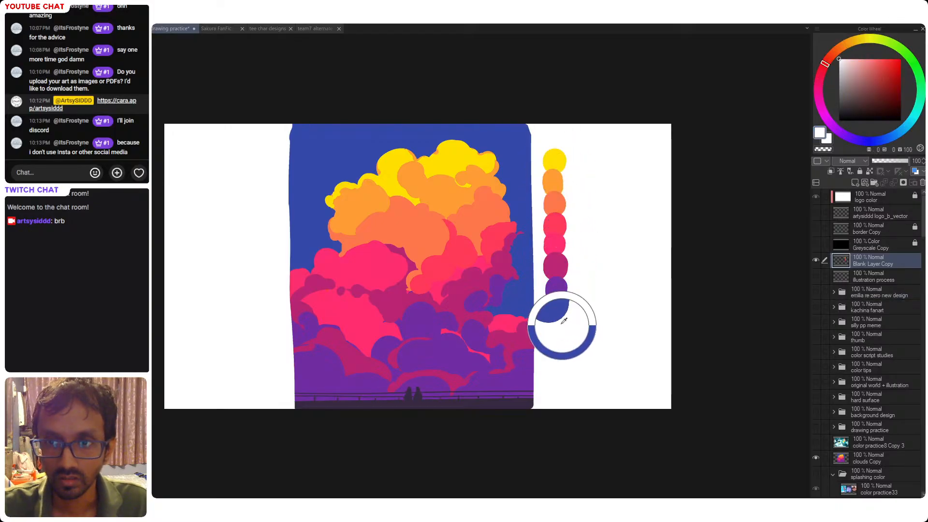
{"action": "key", "text": "x"}
{"action": "mouse_move", "coordinate": [834, 131]}
{"action": "left_mouse_down"}
{"action": "mouse_move", "coordinate": [817, 85]}
{"action": "mouse_move", "coordinate": [828, 69]}
{"action": "mouse_move", "coordinate": [865, 138]}
{"action": "mouse_move", "coordinate": [844, 49]}
{"action": "mouse_move", "coordinate": [857, 123]}
{"action": "mouse_move", "coordinate": [817, 88]}
{"action": "mouse_move", "coordinate": [846, 46]}
{"action": "left_mouse_up"}
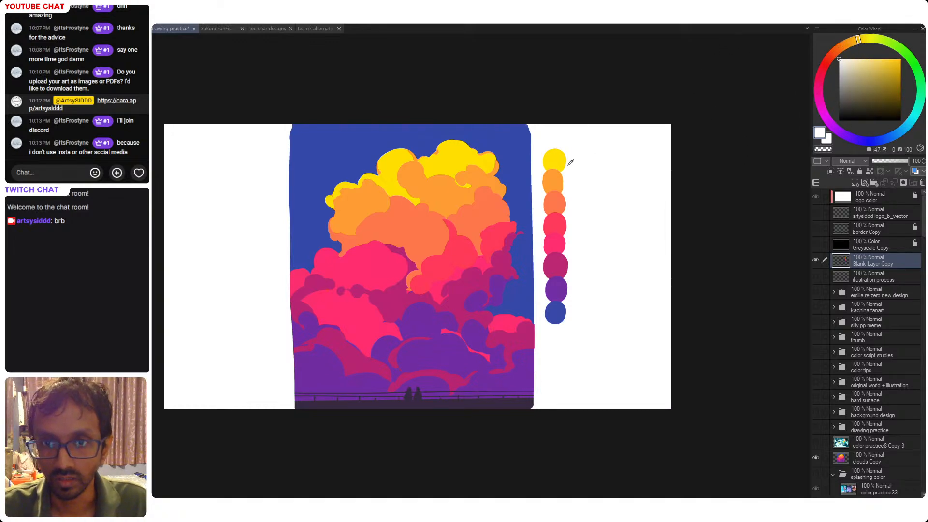
- Sample repeatedly down the swatch column from yellow to blue to trace the hue path on the colour wheel, and save
{"action": "left_click_drag", "start_coordinate": [557, 155], "coordinate": [560, 310]}
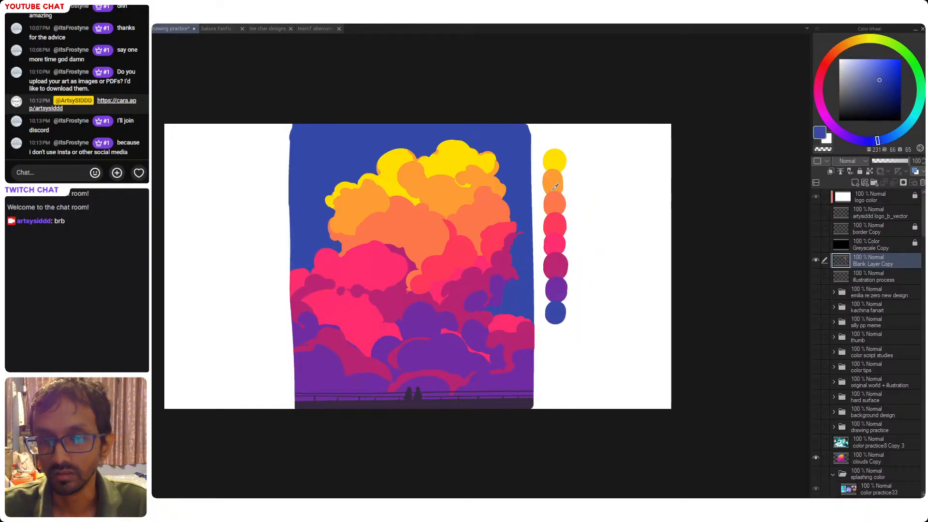
{"action": "left_click_drag", "start_coordinate": [555, 158], "coordinate": [565, 315]}
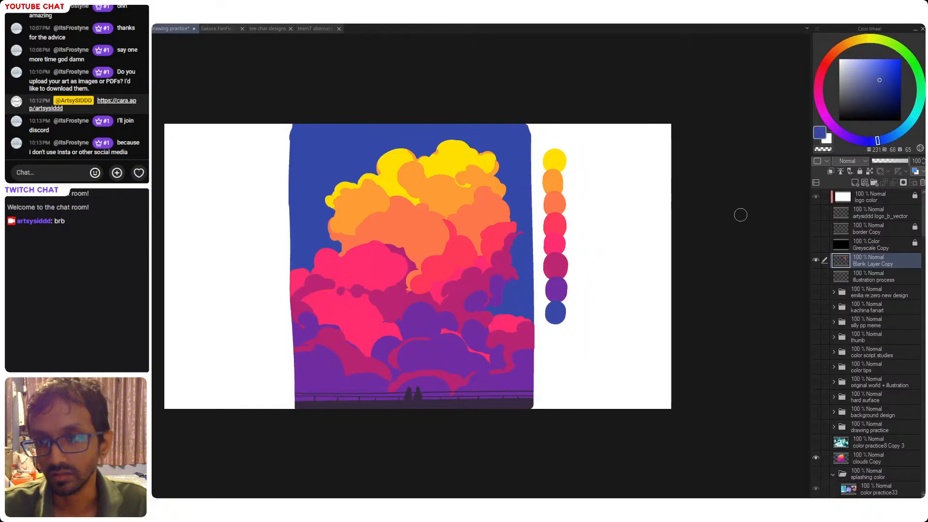
{"action": "key", "text": "ctrl+s"}
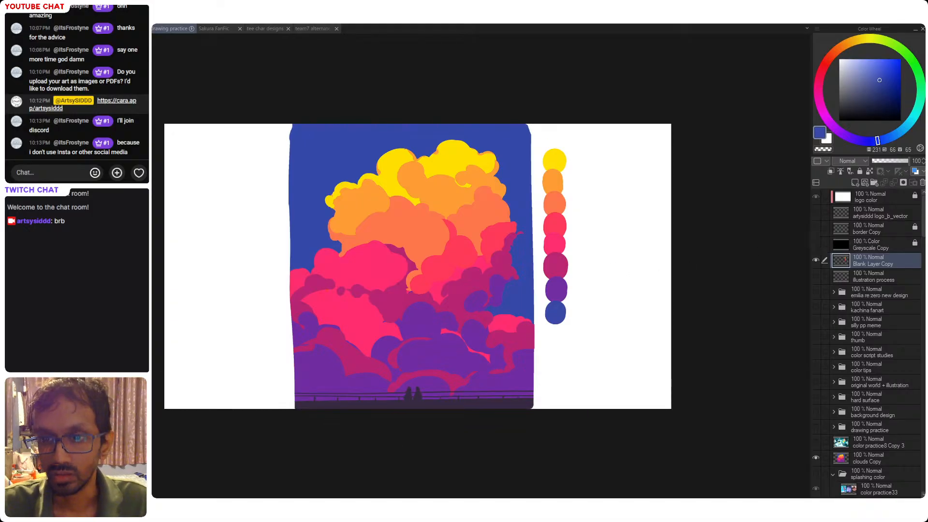
{"action": "key", "text": "d"}
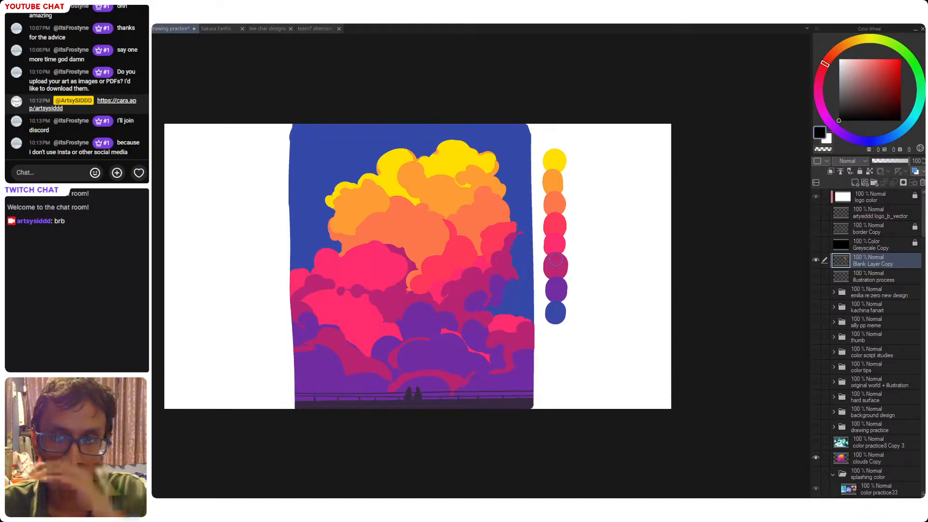
{"action": "left_click_drag", "start_coordinate": [552, 167], "coordinate": [556, 312]}
{"action": "key", "text": "ctrl+s"}
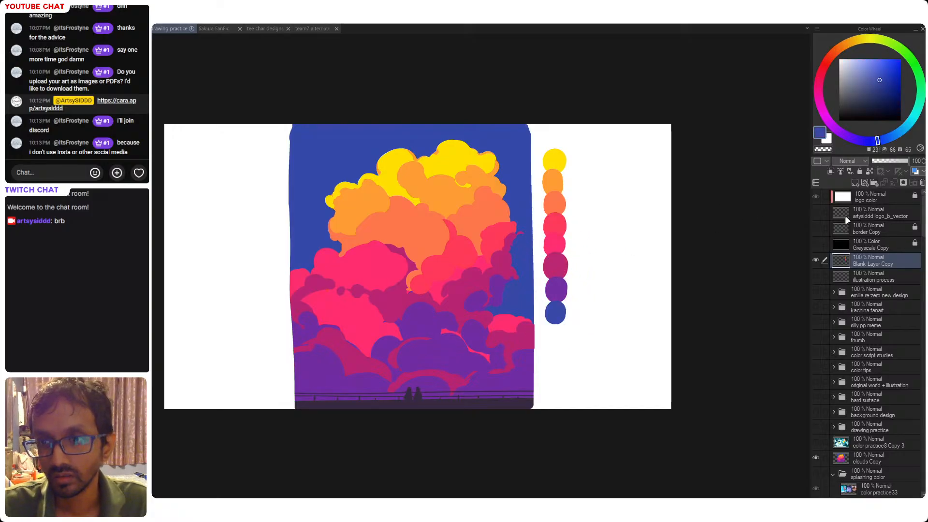
- Check the swatch column's values in greyscale, sample down it in grey and again in full colour, and save
{"action": "left_click", "coordinate": [816, 244]}
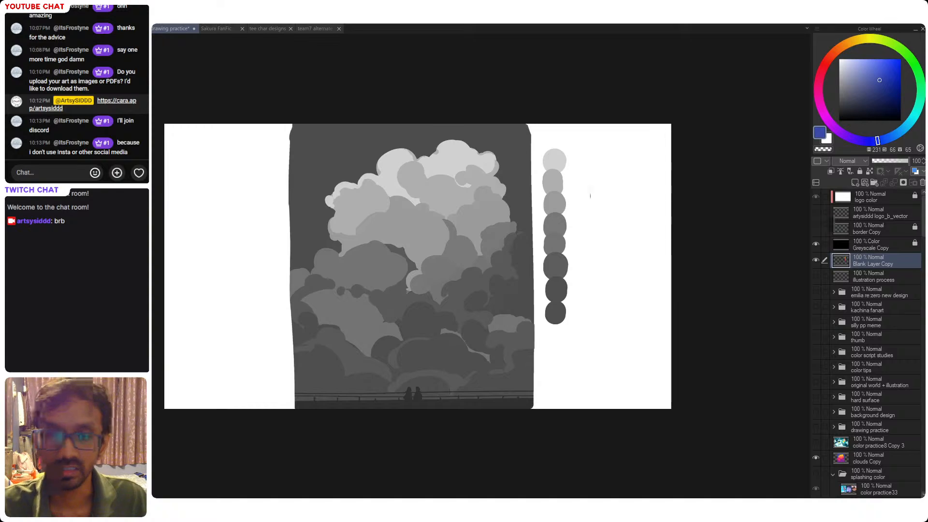
{"action": "left_click_drag", "start_coordinate": [555, 160], "coordinate": [559, 306]}
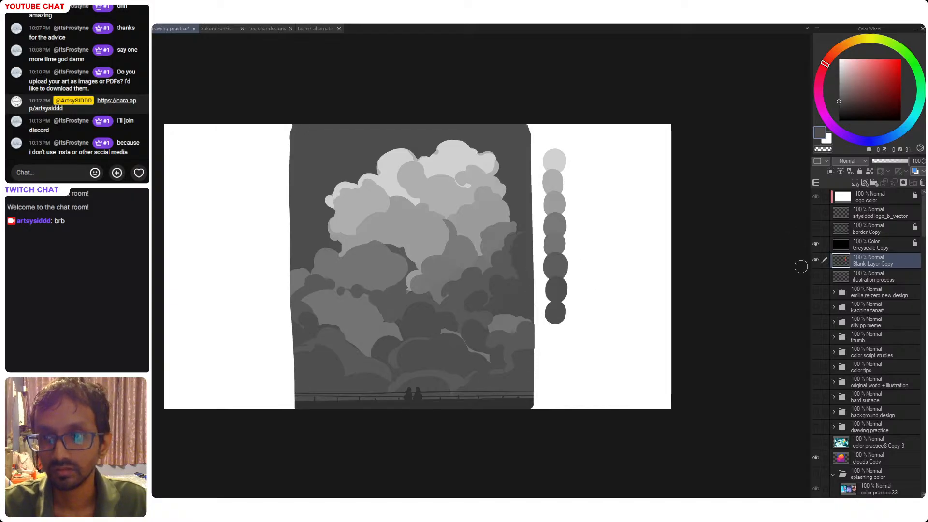
{"action": "left_click", "coordinate": [816, 246]}
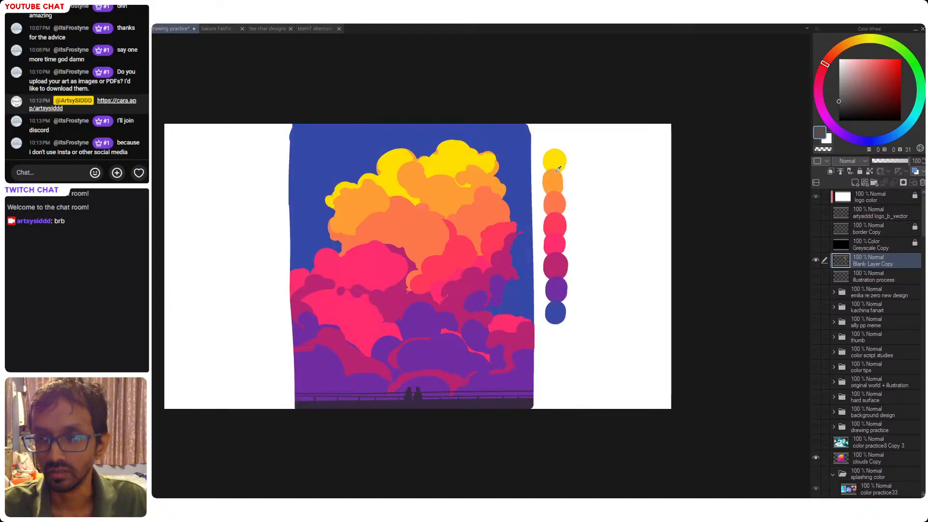
{"action": "left_click_drag", "start_coordinate": [559, 156], "coordinate": [557, 313]}
{"action": "key", "text": "ctrl+s"}
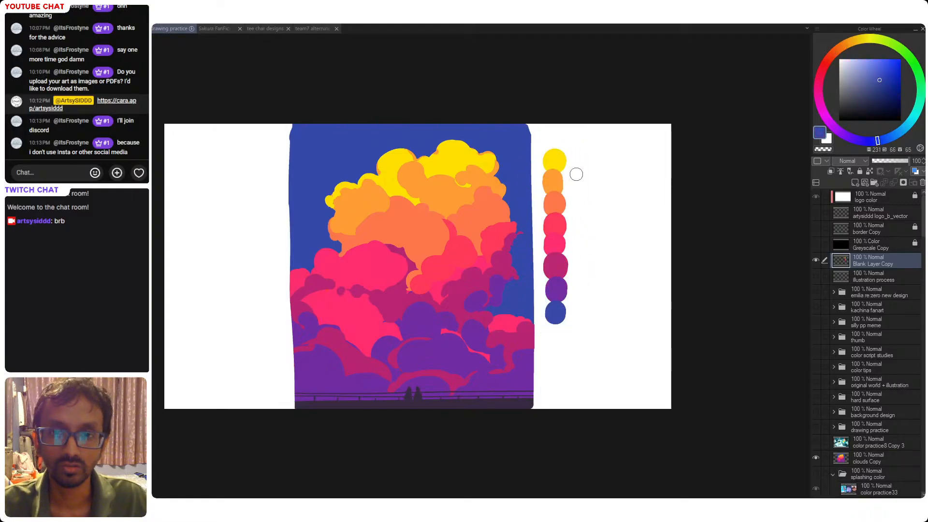
- Paint a second column beside the swatches, darkening the sampled pinkish red to near-black at the same hue, with light pink on top
{"action": "left_click", "coordinate": [560, 232]}
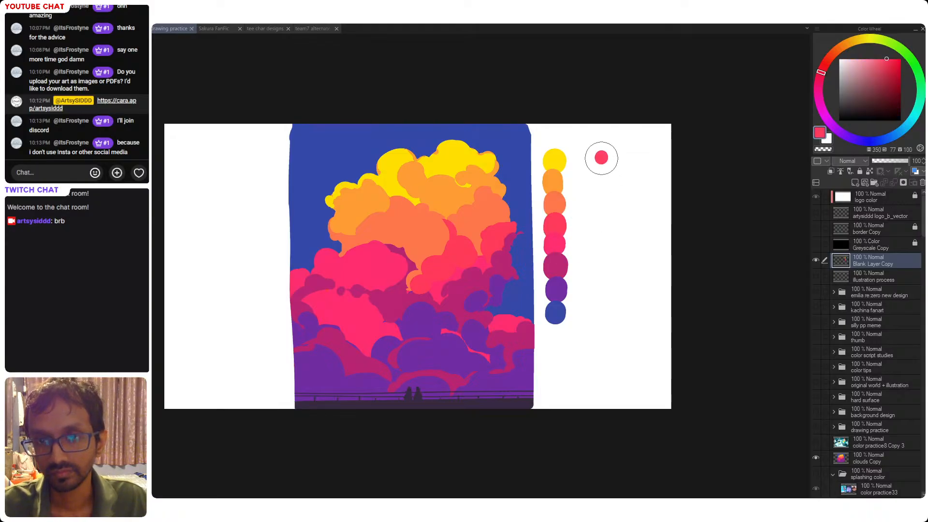
{"action": "mouse_move", "coordinate": [602, 157]}
{"action": "left_mouse_down"}
{"action": "mouse_move", "coordinate": [602, 200]}
{"action": "mouse_move", "coordinate": [613, 209]}
{"action": "mouse_move", "coordinate": [610, 288]}
{"action": "left_mouse_up"}
{"action": "left_click", "coordinate": [902, 93]}
{"action": "left_click", "coordinate": [900, 103]}
{"action": "left_click", "coordinate": [901, 113]}
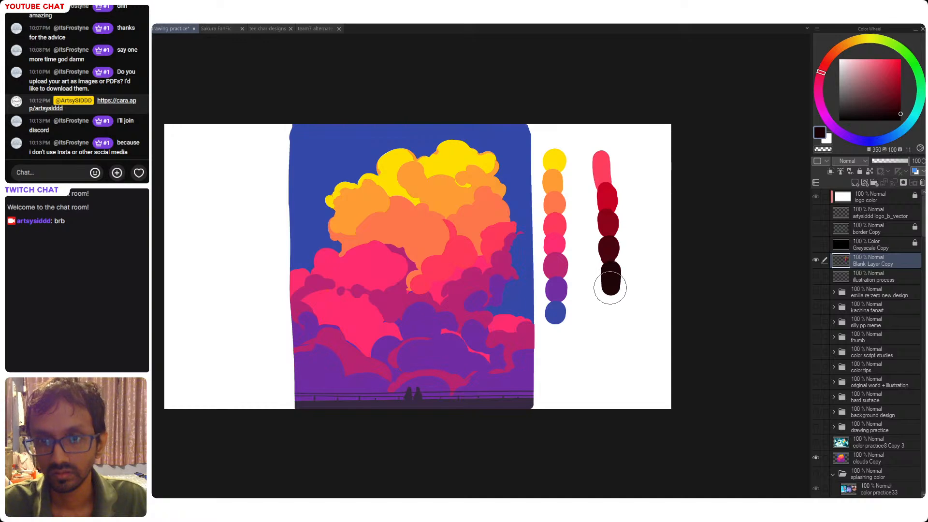
{"action": "left_click", "coordinate": [610, 157], "text": "alt"}
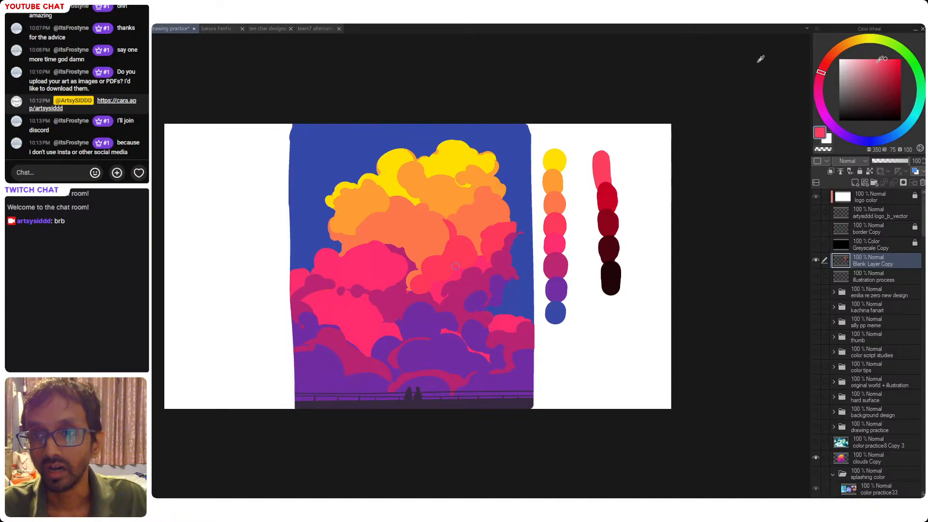
{"action": "mouse_move", "coordinate": [601, 145]}
{"action": "left_mouse_down"}
{"action": "mouse_move", "coordinate": [609, 180]}
{"action": "mouse_move", "coordinate": [602, 161]}
{"action": "left_mouse_up"}
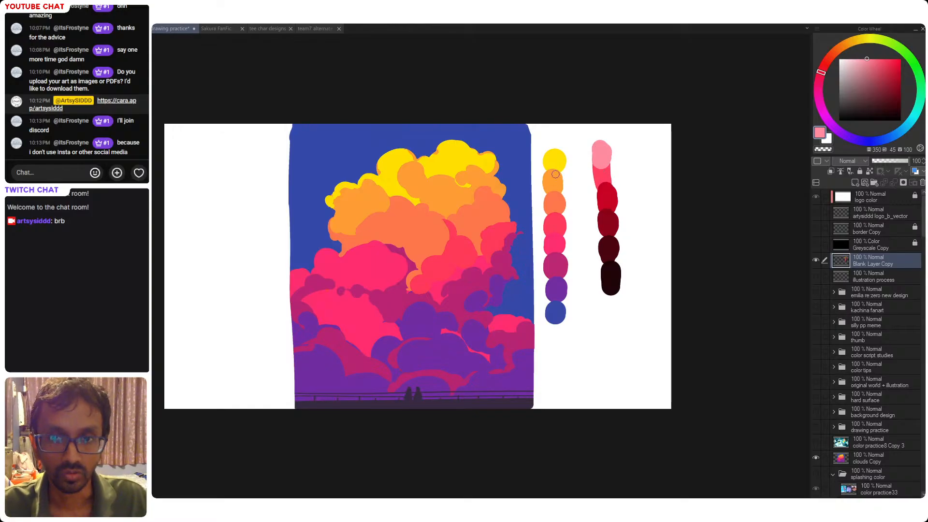
- Compare the values of the two swatch columns in greyscale, and return to the full-colour view of the painting
{"action": "left_click", "coordinate": [816, 244]}
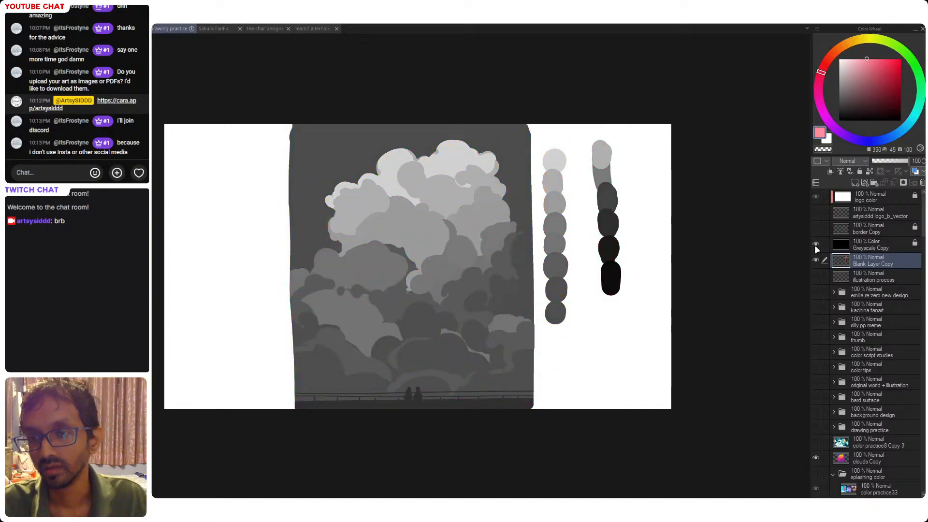
{"action": "left_click", "coordinate": [817, 246]}
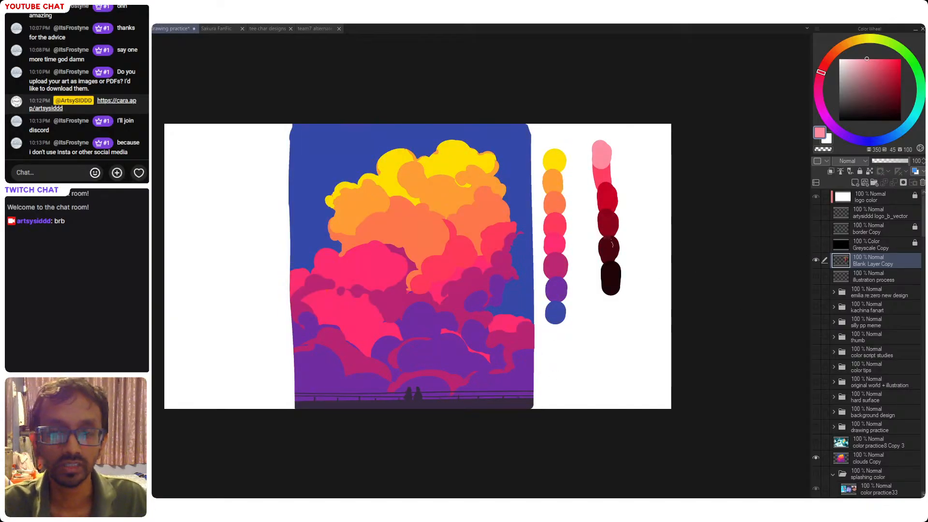
{"action": "left_click_drag", "start_coordinate": [537, 288], "coordinate": [579, 280]}
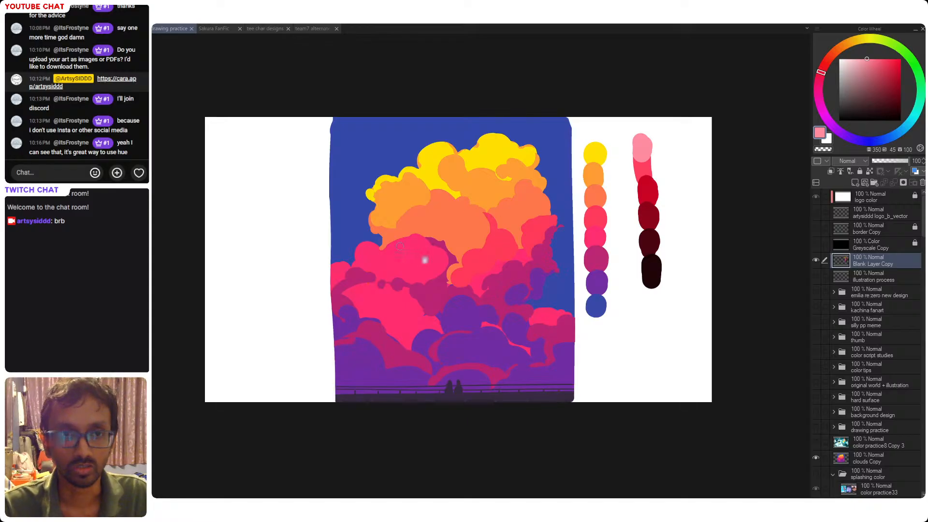
{"action": "mouse_move", "coordinate": [425, 260]}
{"action": "left_mouse_down"}
{"action": "mouse_move", "coordinate": [443, 259]}
{"action": "mouse_move", "coordinate": [455, 279]}
{"action": "left_mouse_up"}
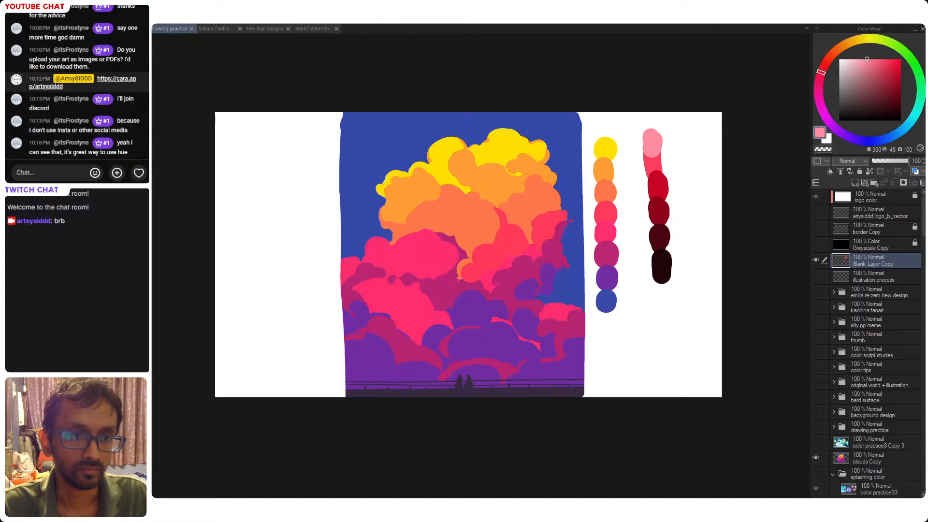
{"action": "left_click_drag", "start_coordinate": [466, 266], "coordinate": [472, 267]}
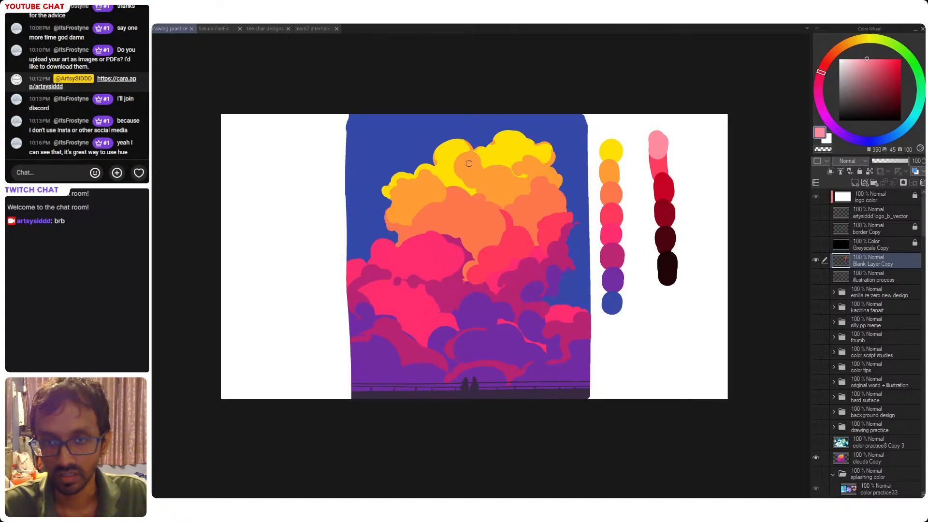
- Start a swatch group on the other side of the painting with yellow and coral orange sampled from the upper clouds, adding a lighter orange patch
{"action": "left_click_drag", "start_coordinate": [508, 151], "coordinate": [476, 153]}
{"action": "left_click", "coordinate": [476, 148], "text": "alt"}
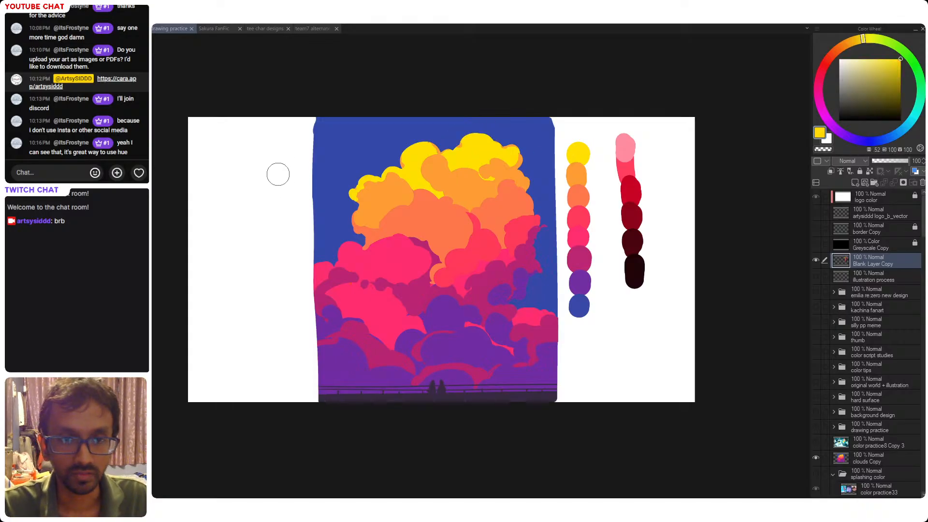
{"action": "left_click_drag", "start_coordinate": [288, 171], "coordinate": [289, 177]}
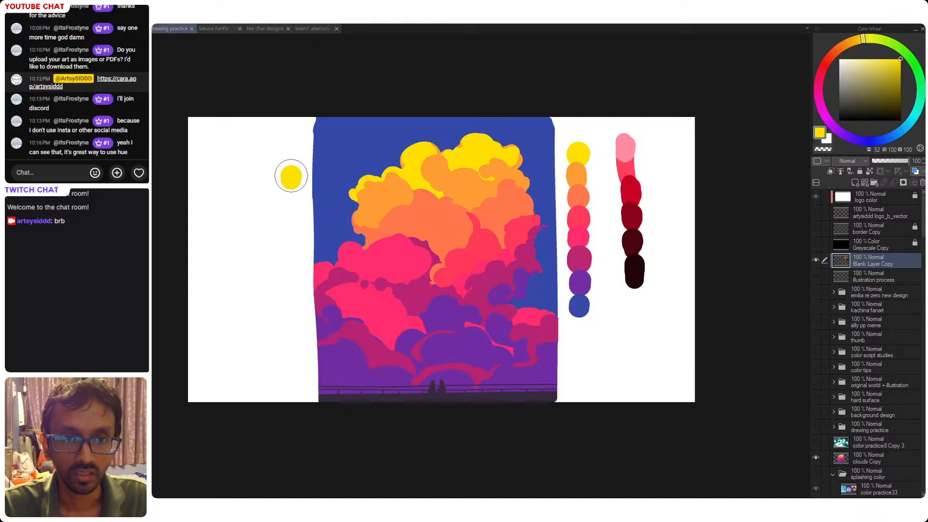
{"action": "left_click", "coordinate": [465, 198], "text": "alt"}
{"action": "mouse_move", "coordinate": [285, 196]}
{"action": "left_mouse_down"}
{"action": "mouse_move", "coordinate": [291, 214]}
{"action": "mouse_move", "coordinate": [285, 201]}
{"action": "left_mouse_up"}
{"action": "left_click", "coordinate": [464, 191], "text": "alt"}
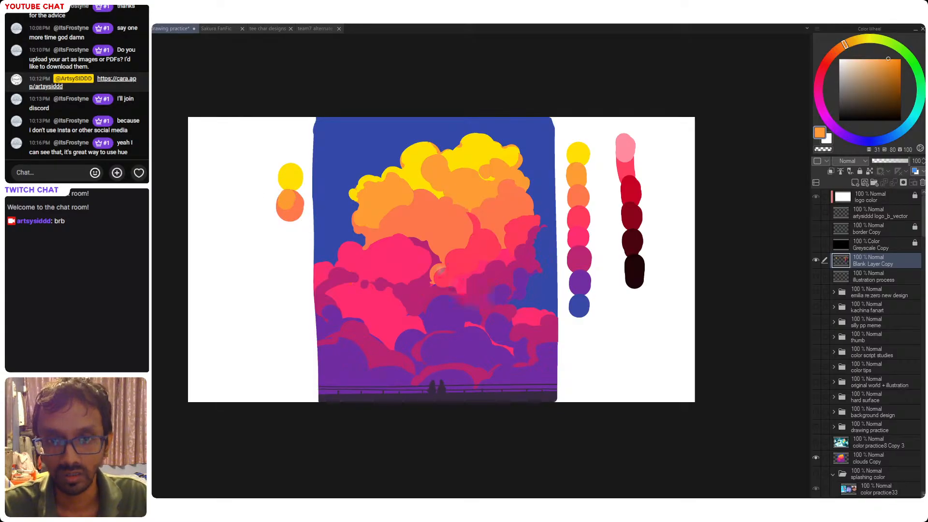
- Add a magenta swatch with a hot pink patch and a purple swatch below the orange one, sampled from the middle and lower clouds
{"action": "left_click_drag", "start_coordinate": [409, 259], "coordinate": [401, 295]}
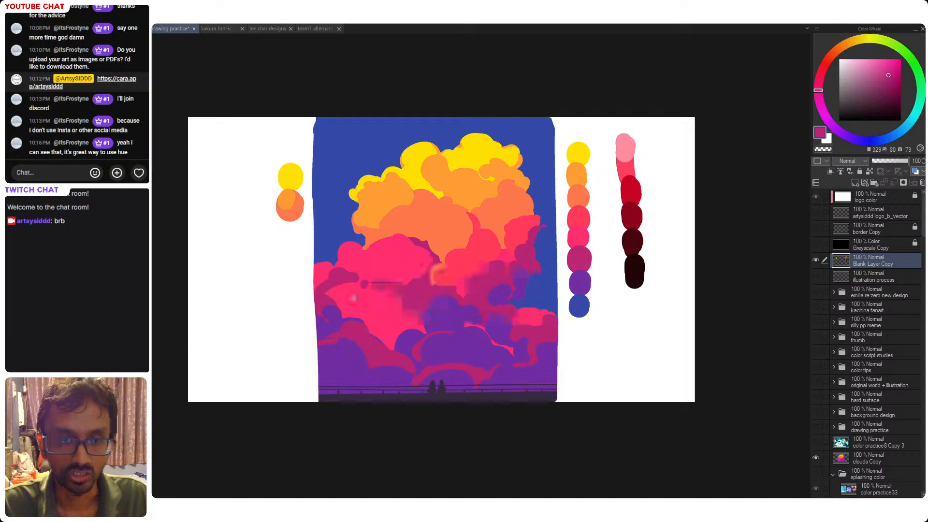
{"action": "mouse_move", "coordinate": [292, 238]}
{"action": "left_mouse_down"}
{"action": "mouse_move", "coordinate": [402, 262]}
{"action": "mouse_move", "coordinate": [289, 241]}
{"action": "left_mouse_up"}
{"action": "left_click", "coordinate": [401, 282], "text": "alt"}
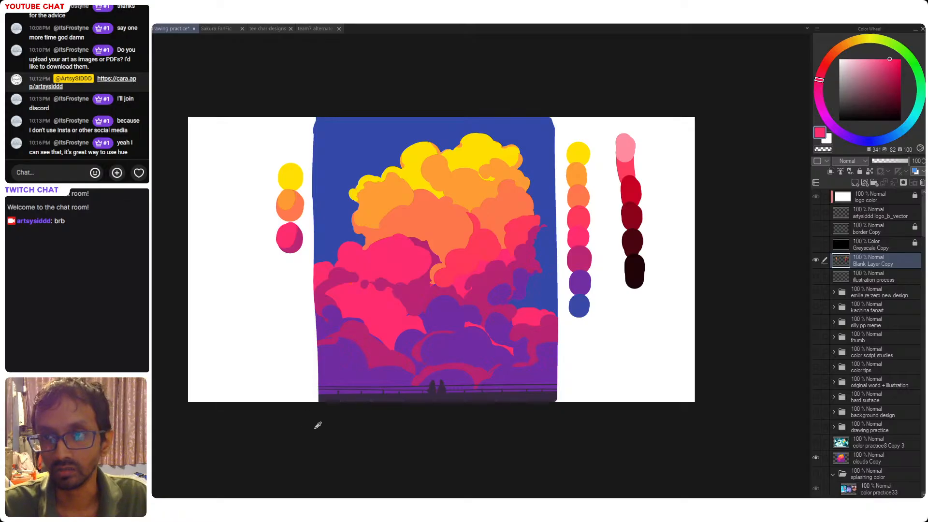
{"action": "left_click", "coordinate": [431, 324], "text": "alt"}
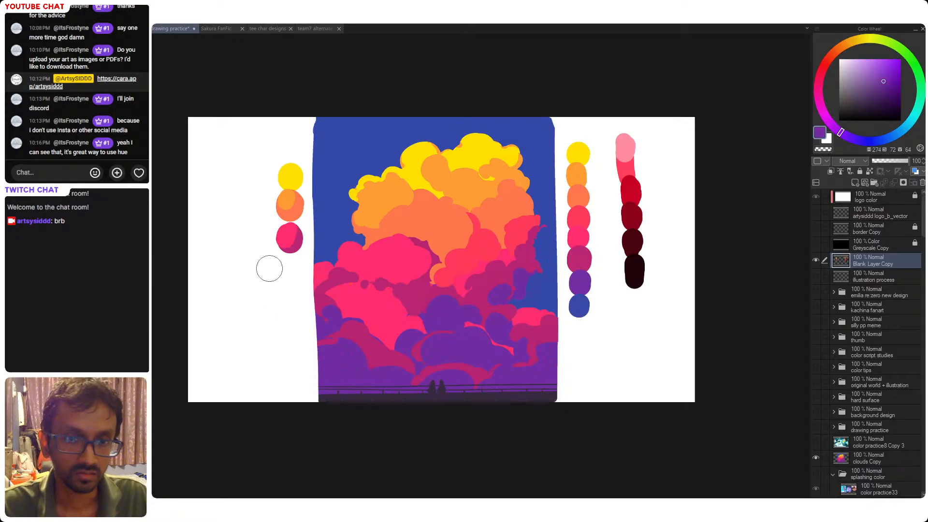
{"action": "left_click", "coordinate": [292, 265]}
{"action": "left_click_drag", "start_coordinate": [291, 265], "coordinate": [290, 269]}
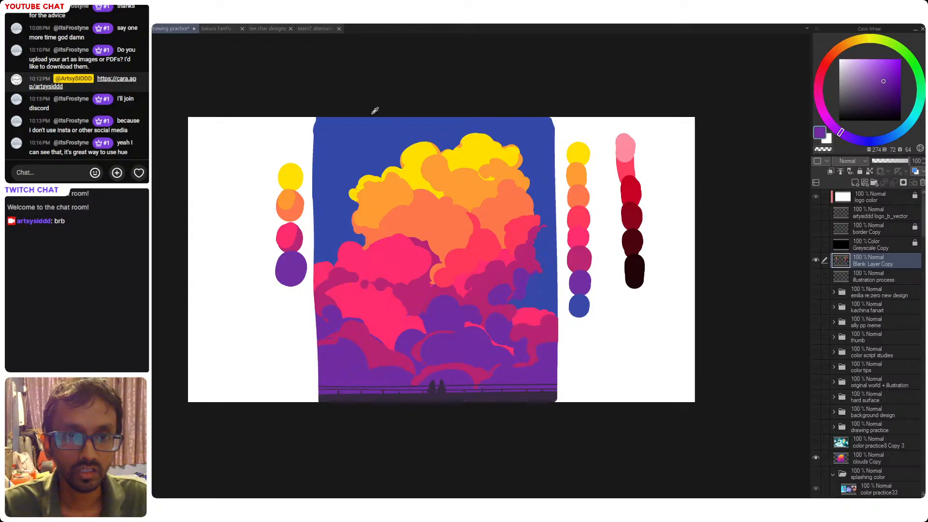
- Place a blue swatch sampled from the sky overlapping the purple swatch's lower edge, undoing the misplaced attempts, and save
{"action": "left_click", "coordinate": [350, 141], "text": "alt"}
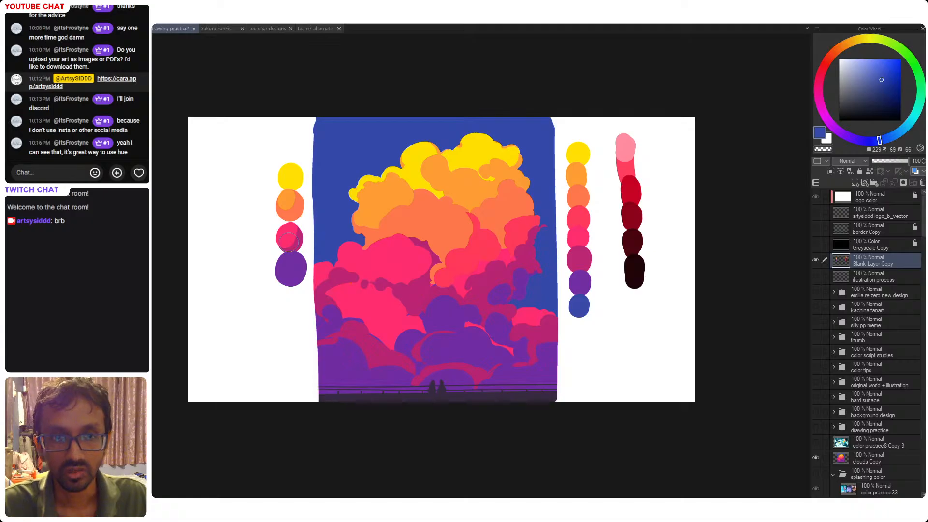
{"action": "mouse_move", "coordinate": [303, 276]}
{"action": "left_mouse_down"}
{"action": "mouse_move", "coordinate": [286, 261]}
{"action": "mouse_move", "coordinate": [290, 268]}
{"action": "left_mouse_up"}
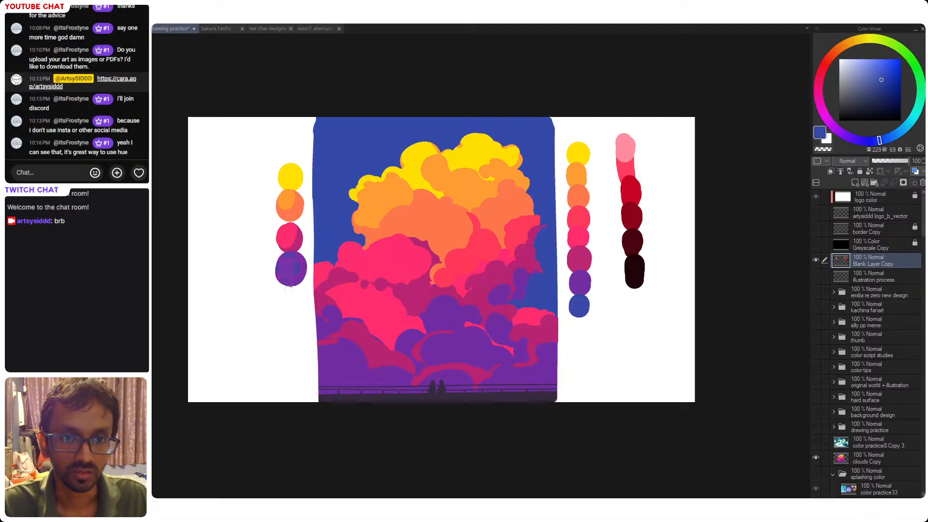
{"action": "key", "text": "ctrl+z"}
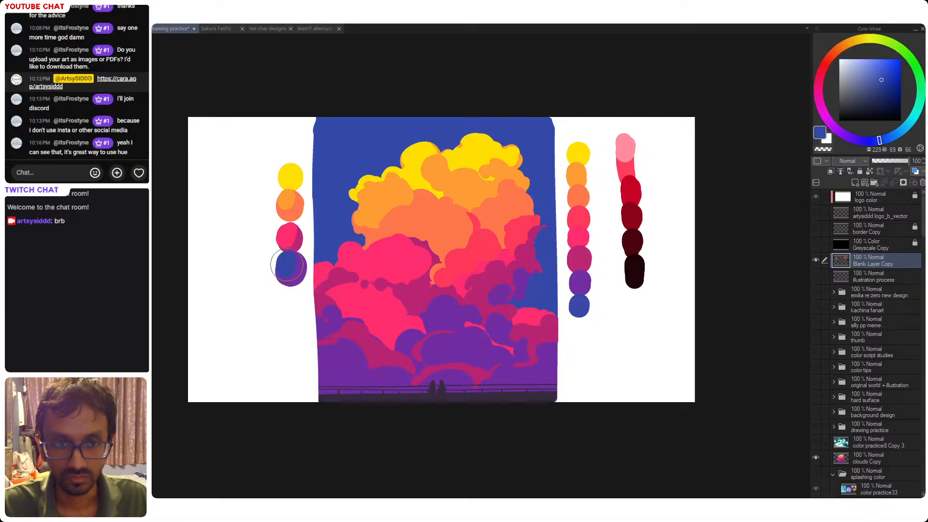
{"action": "key", "text": "ctrl+z"}
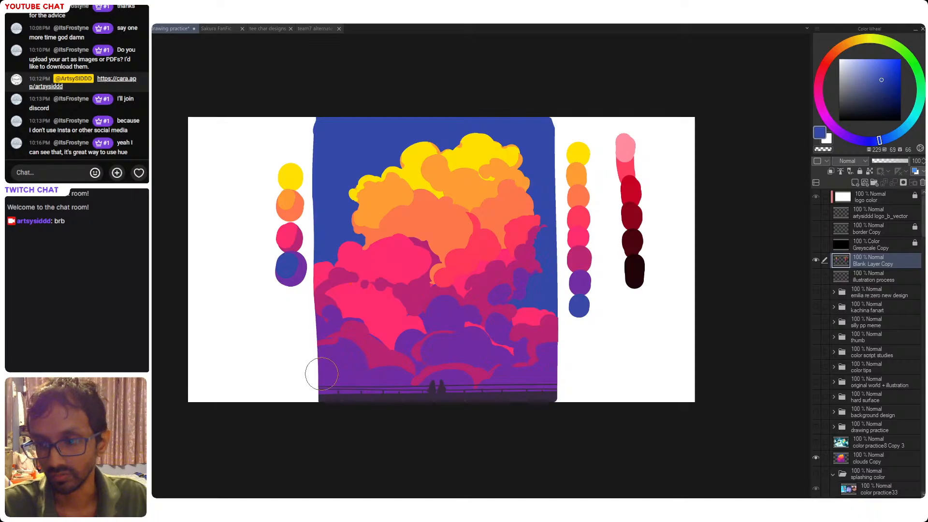
{"action": "left_click", "coordinate": [293, 293]}
{"action": "key", "text": "ctrl+z"}
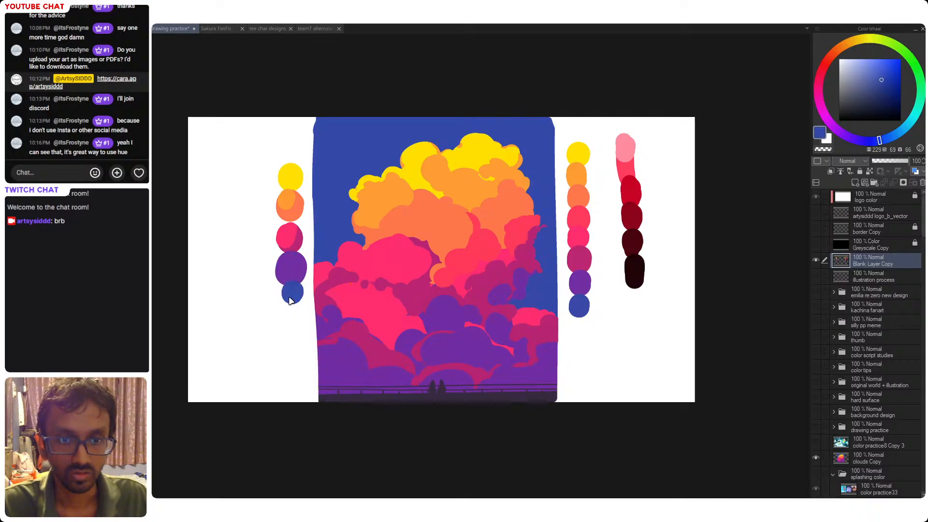
{"action": "left_click", "coordinate": [293, 290]}
{"action": "key", "text": "ctrl+z"}
{"action": "left_click", "coordinate": [296, 285]}
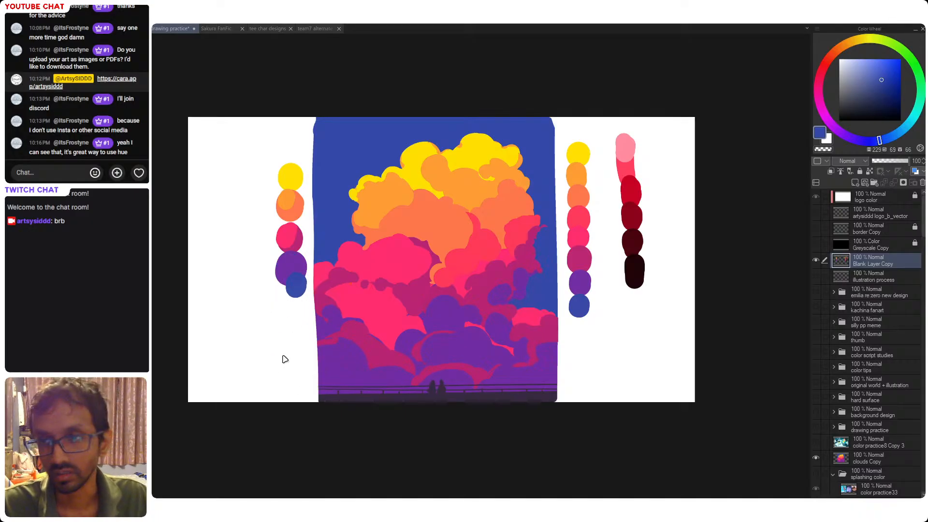
{"action": "key", "text": "ctrl+s"}
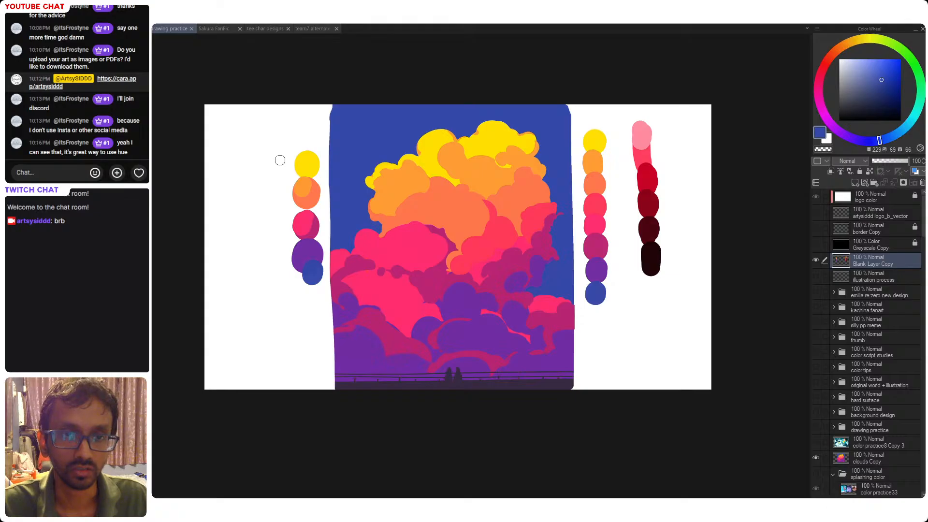
- Number the four colour groups 1 to 4 in blue beside their swatches, undoing stray strokes
{"action": "left_click_drag", "start_coordinate": [276, 156], "coordinate": [276, 269]}
{"action": "key", "text": "ctrl+z"}
{"action": "left_click_drag", "start_coordinate": [275, 158], "coordinate": [286, 198]}
{"action": "mouse_move", "coordinate": [277, 222]}
{"action": "left_mouse_down"}
{"action": "mouse_move", "coordinate": [285, 229]}
{"action": "mouse_move", "coordinate": [278, 237]}
{"action": "left_mouse_up"}
{"action": "left_click_drag", "start_coordinate": [280, 257], "coordinate": [283, 261]}
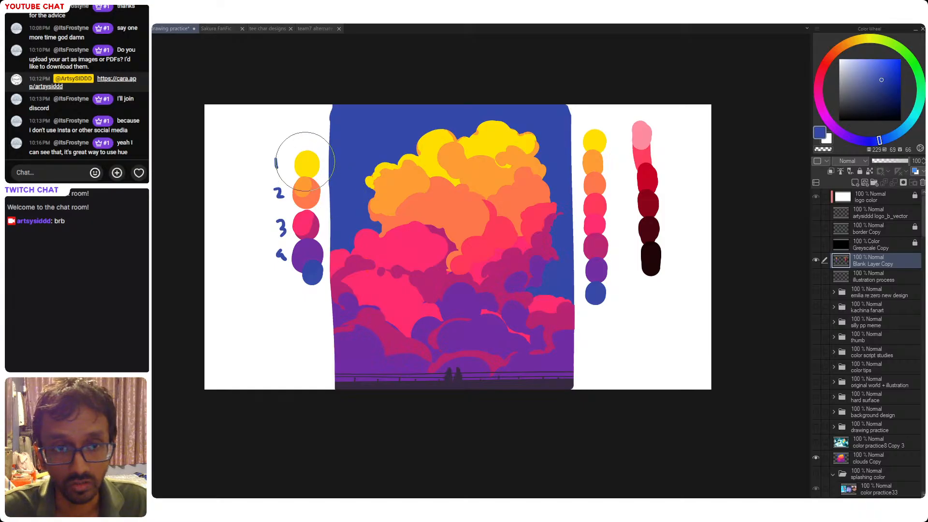
{"action": "mouse_move", "coordinate": [300, 159]}
{"action": "left_mouse_down"}
{"action": "mouse_move", "coordinate": [297, 229]}
{"action": "mouse_move", "coordinate": [289, 162]}
{"action": "mouse_move", "coordinate": [285, 194]}
{"action": "mouse_move", "coordinate": [306, 162]}
{"action": "left_mouse_up"}
{"action": "key", "text": "ctrl+z"}
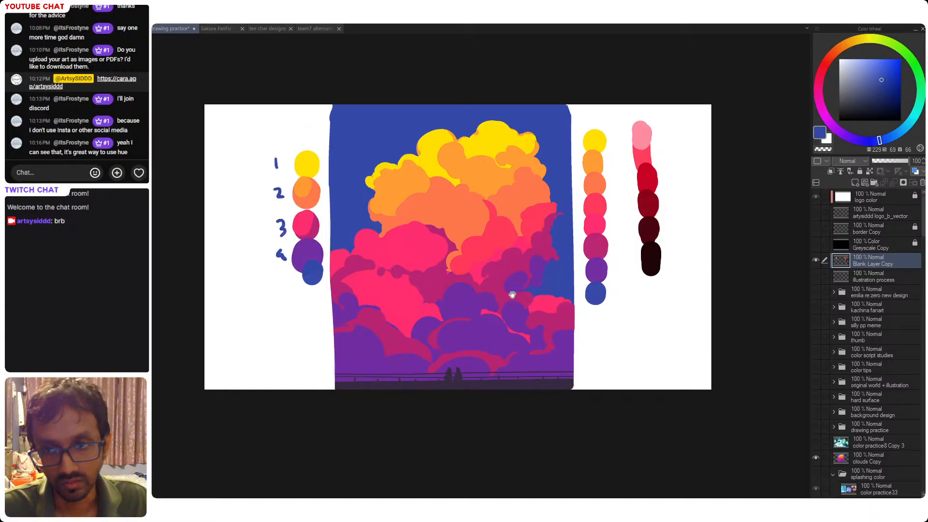
- Clear all swatches and numbers from the Blank Layer Copy layer, save the file and reset the brush colour to black
{"action": "left_click_drag", "start_coordinate": [509, 297], "coordinate": [532, 305]}
{"action": "key", "text": "ctrl+a"}
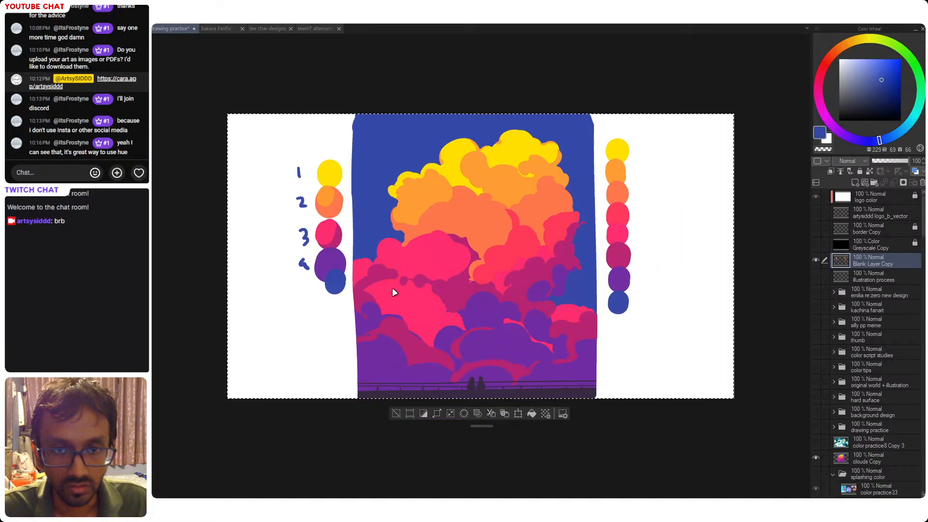
{"action": "key", "text": "Delete"}
{"action": "key", "text": "ctrl+d"}
{"action": "key", "text": "ctrl+s"}
{"action": "key", "text": "b"}
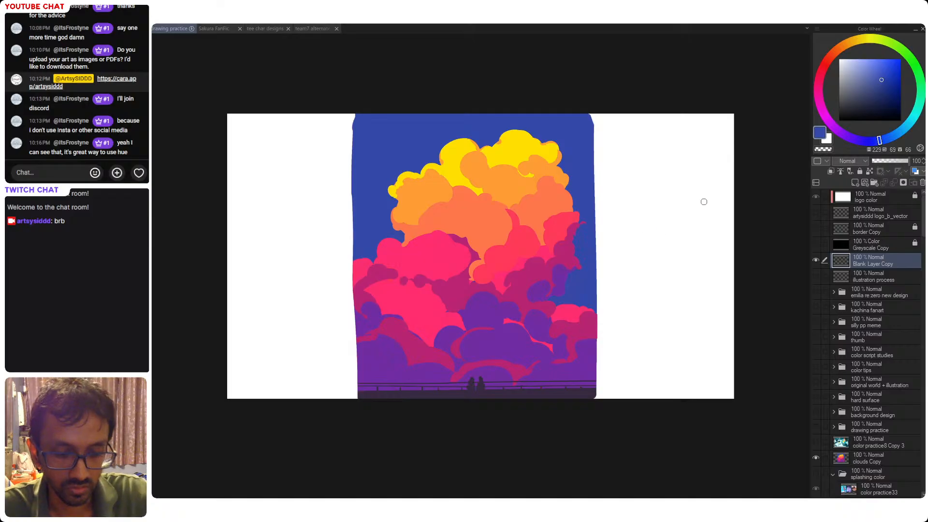
{"action": "key", "text": "ctrl+plus"}
{"action": "key", "text": "d"}
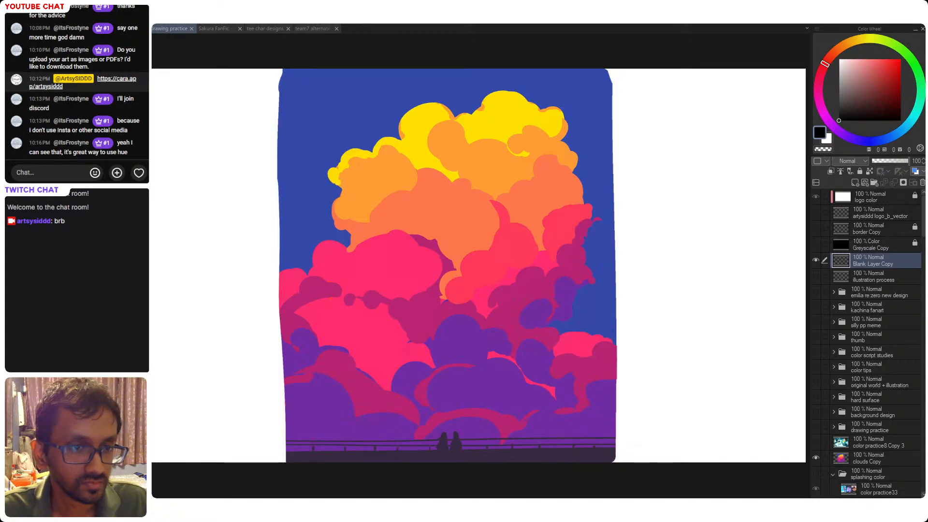
- Look through the other open documents, ending on the team7 alternate version illustration
{"action": "left_click", "coordinate": [219, 29]}
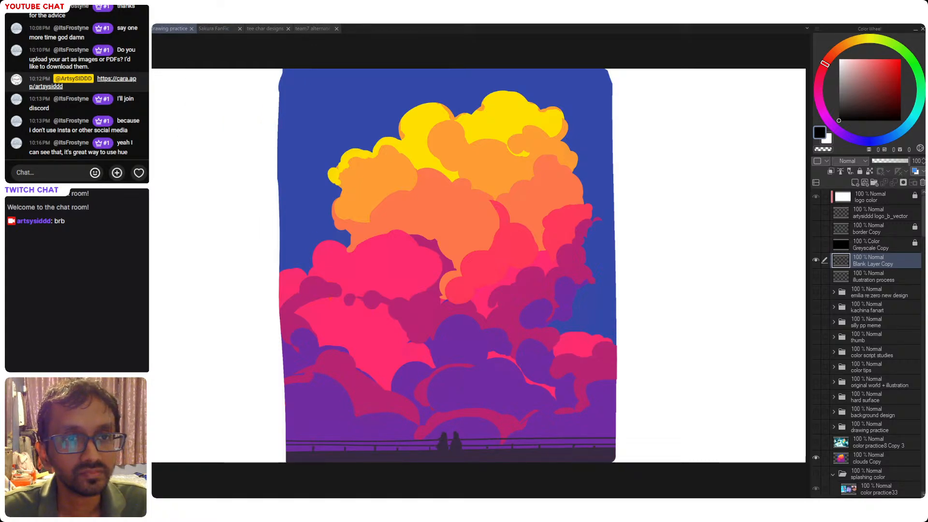
{"action": "left_click", "coordinate": [259, 28]}
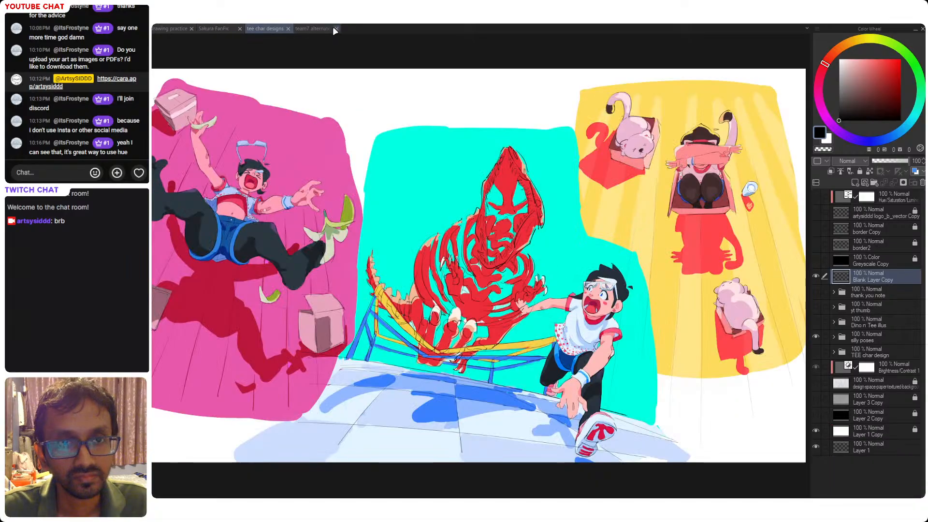
{"action": "left_click", "coordinate": [332, 28]}
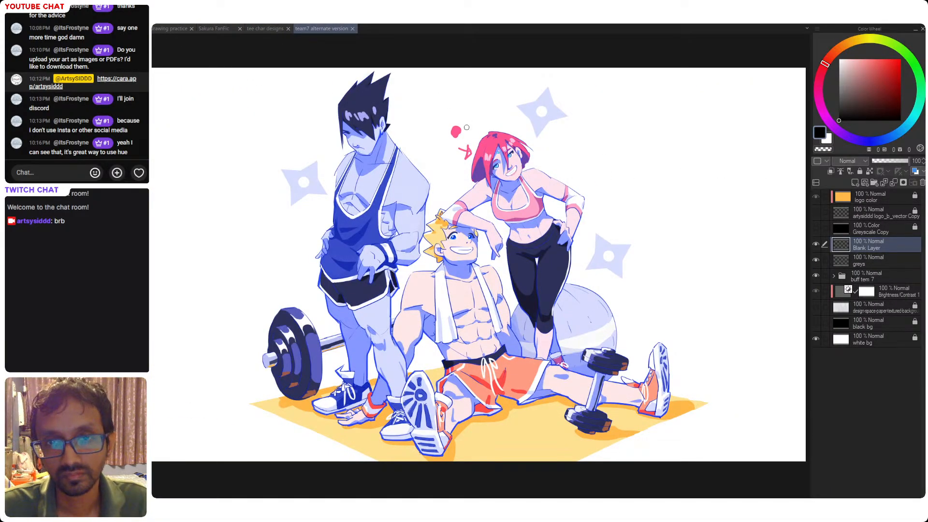
{"action": "key", "text": "e"}
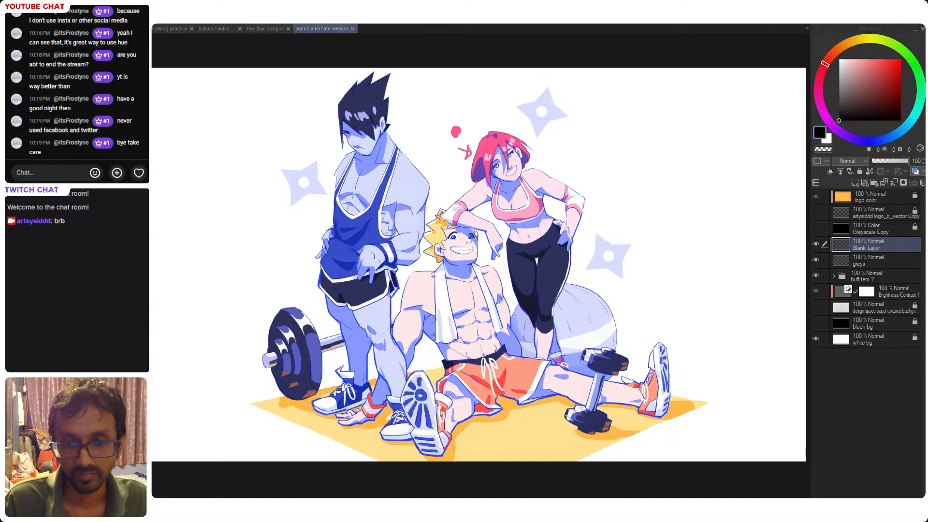
- Return to the drawing practice document, hide the clouds Copy layer, show the splashing color folder and save
{"action": "left_click", "coordinate": [169, 29]}
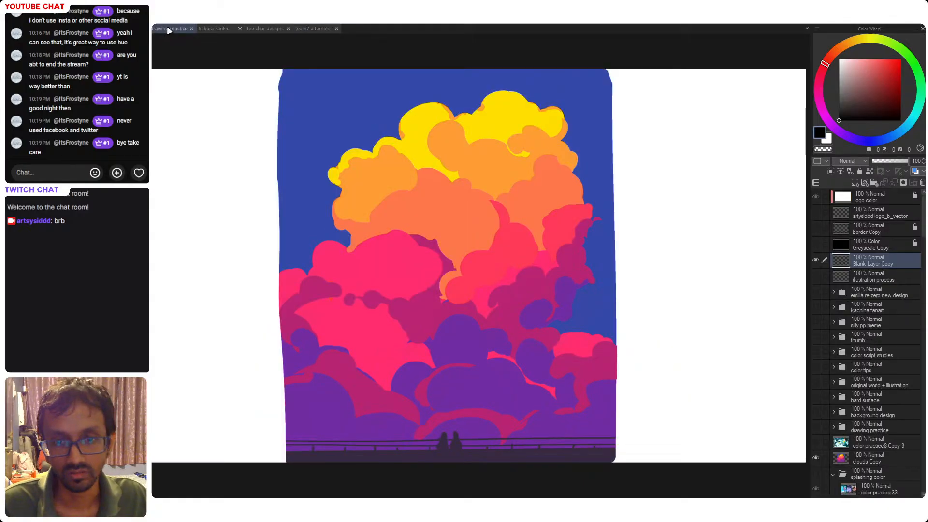
{"action": "scroll", "coordinate": [865, 321], "scroll_direction": "down", "scroll_amount": 4}
{"action": "left_click", "coordinate": [816, 396]}
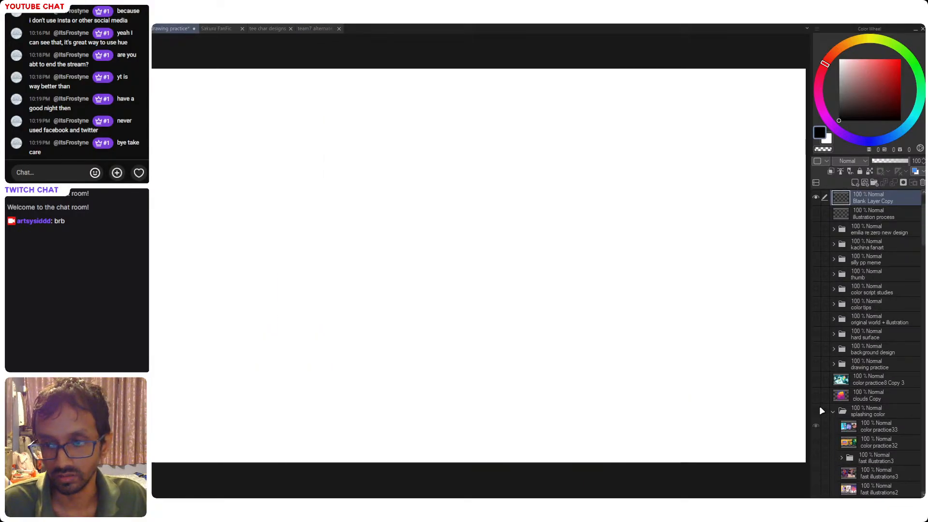
{"action": "left_click", "coordinate": [816, 410]}
{"action": "key", "text": "ctrl+s"}
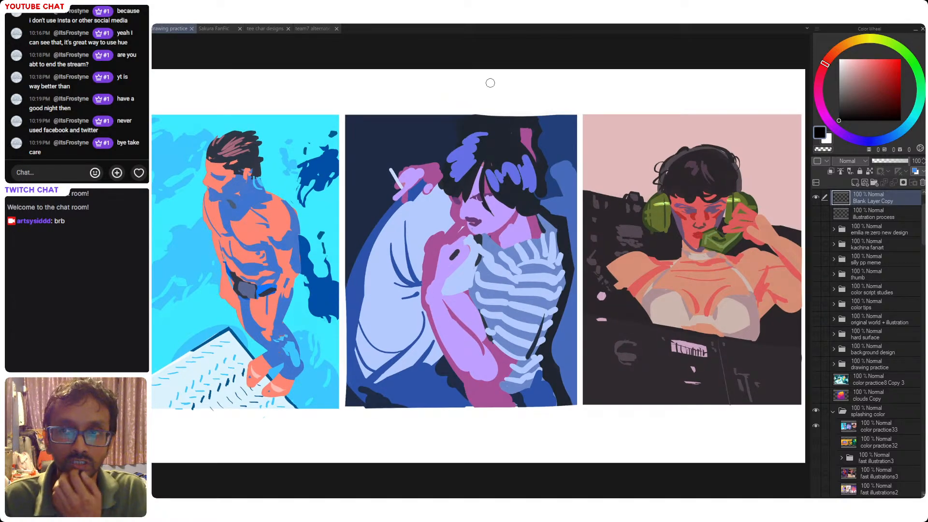
- Hide the color practice33 layer, show color practice32 in its place and save
{"action": "left_click", "coordinate": [814, 424]}
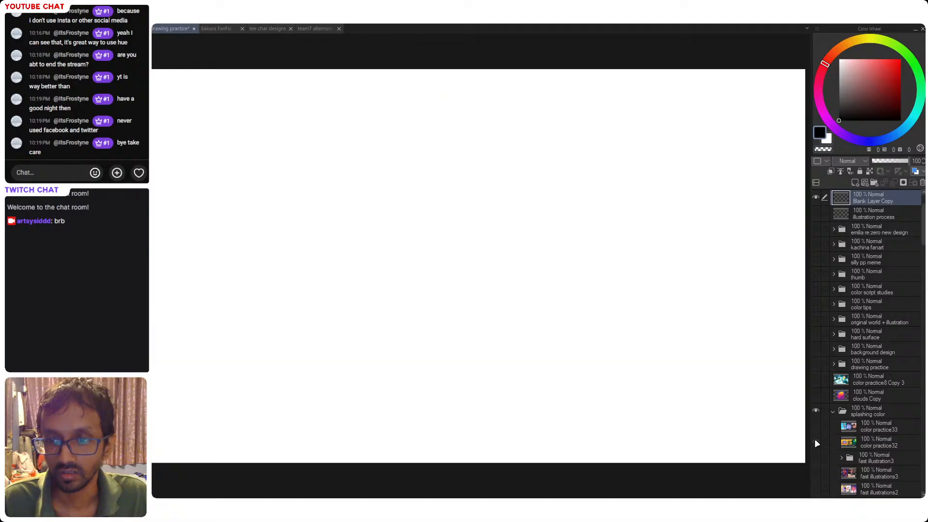
{"action": "left_click", "coordinate": [815, 439]}
{"action": "left_click", "coordinate": [814, 439]}
{"action": "left_click", "coordinate": [814, 426]}
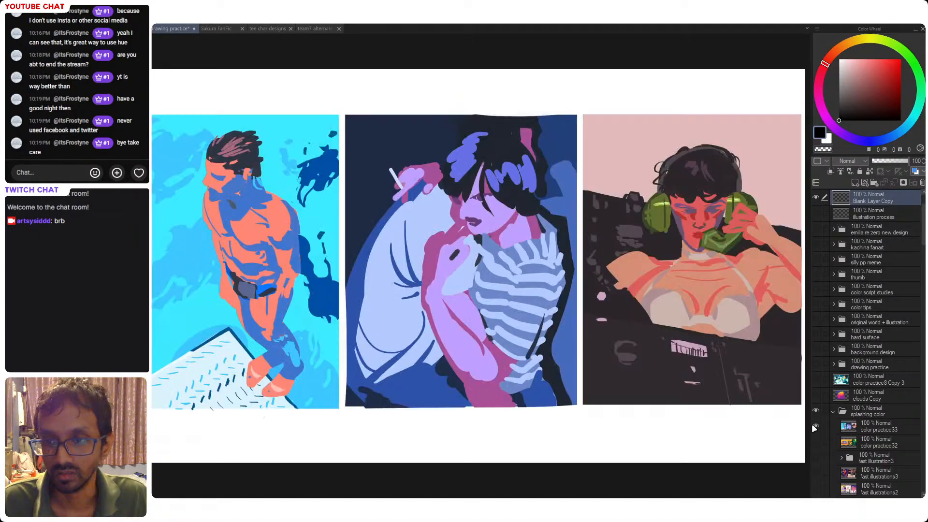
{"action": "left_click", "coordinate": [815, 427]}
{"action": "left_click", "coordinate": [818, 440]}
{"action": "key", "text": "ctrl+s"}
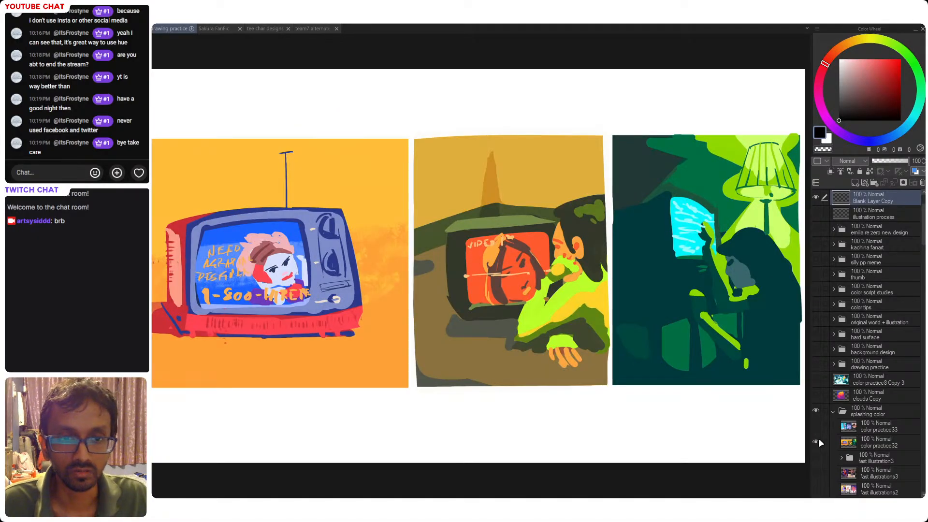
- Sample the muted teal of the shadowed face in the green lamp panel and make color practice32 the active layer
{"action": "scroll", "coordinate": [488, 282], "scroll_direction": "up", "scroll_amount": 4}
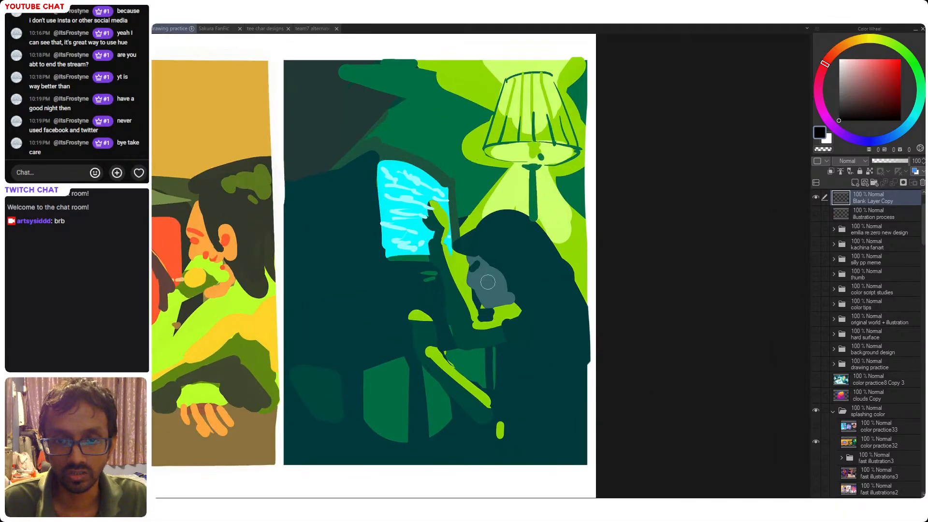
{"action": "left_click", "coordinate": [489, 281], "text": "alt"}
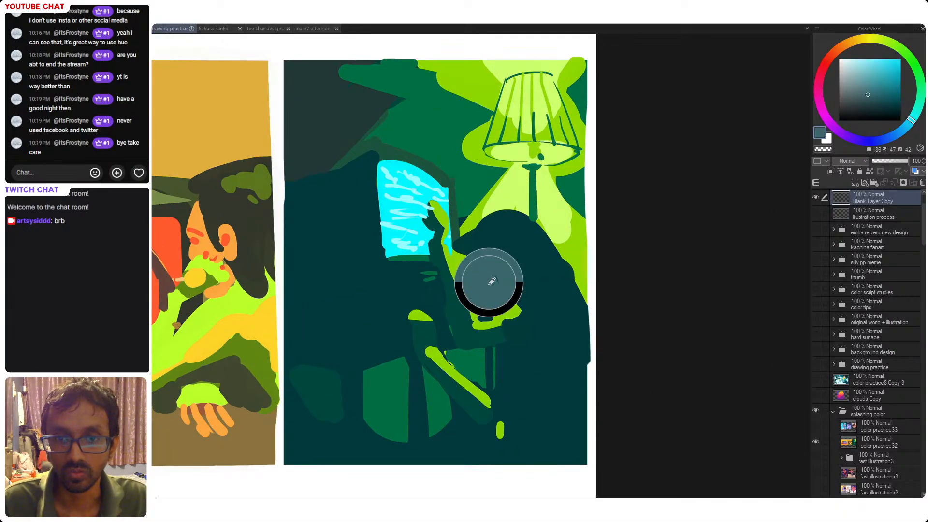
{"action": "left_click_drag", "start_coordinate": [491, 286], "coordinate": [498, 303]}
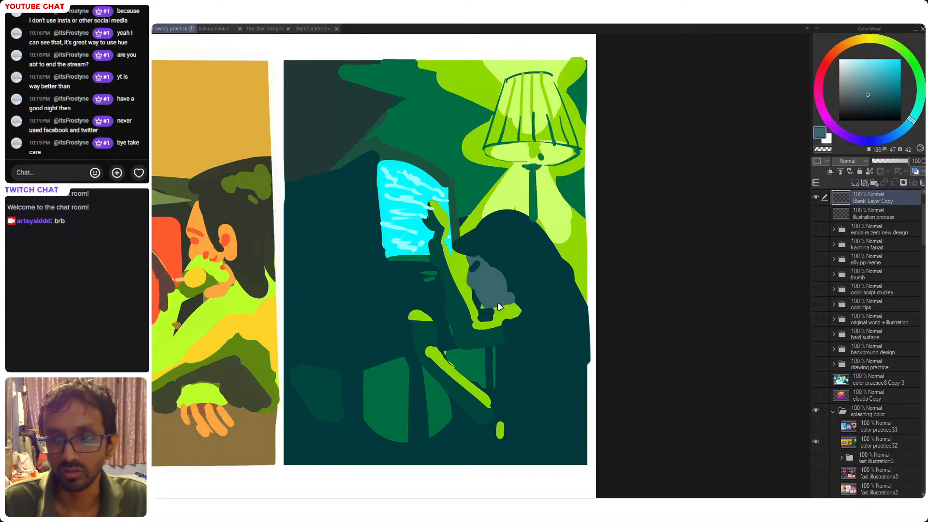
{"action": "key", "text": "ctrl+a"}
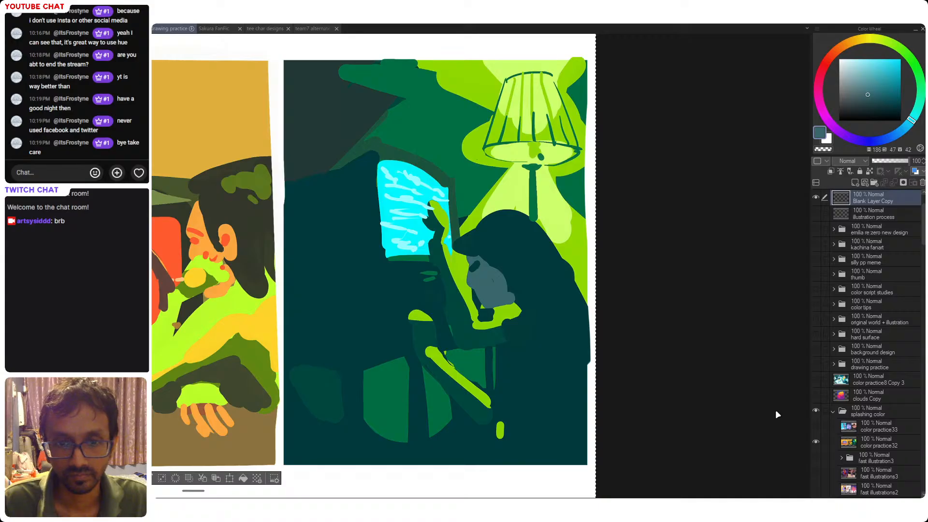
{"action": "key", "text": "ctrl+d"}
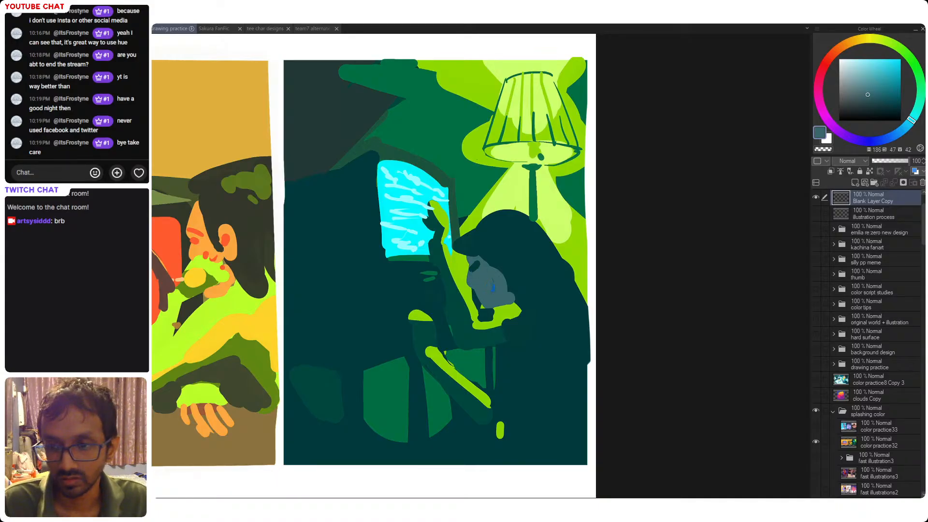
{"action": "left_click_drag", "start_coordinate": [865, 199], "coordinate": [829, 442]}
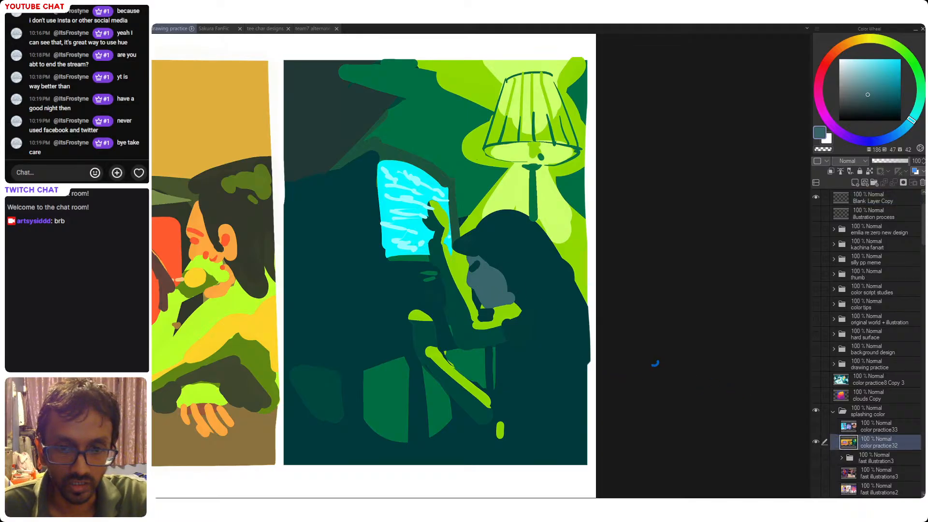
{"action": "key", "text": "ctrl+0"}
{"action": "scroll", "coordinate": [709, 353], "scroll_direction": "down", "scroll_amount": 2}
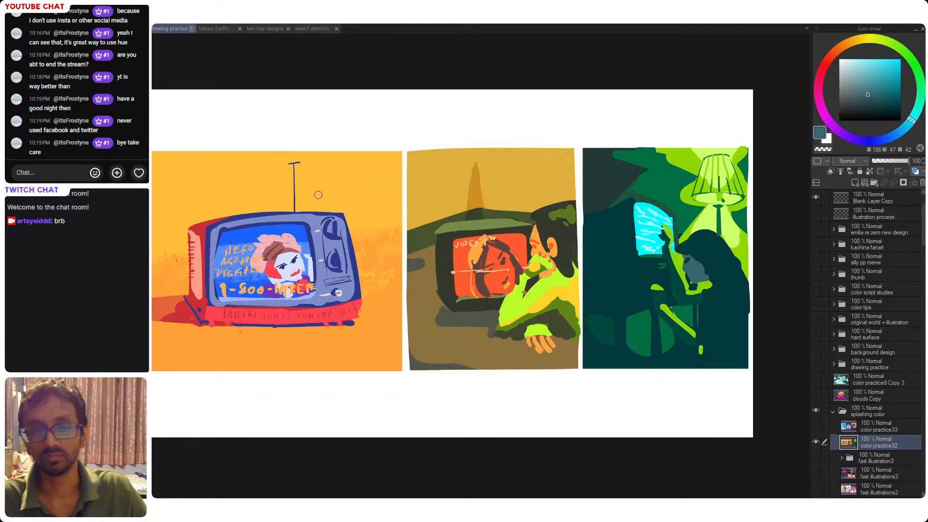
- Show the color practice33 paintings instead of color practice32 and save the file
{"action": "left_click", "coordinate": [816, 429]}
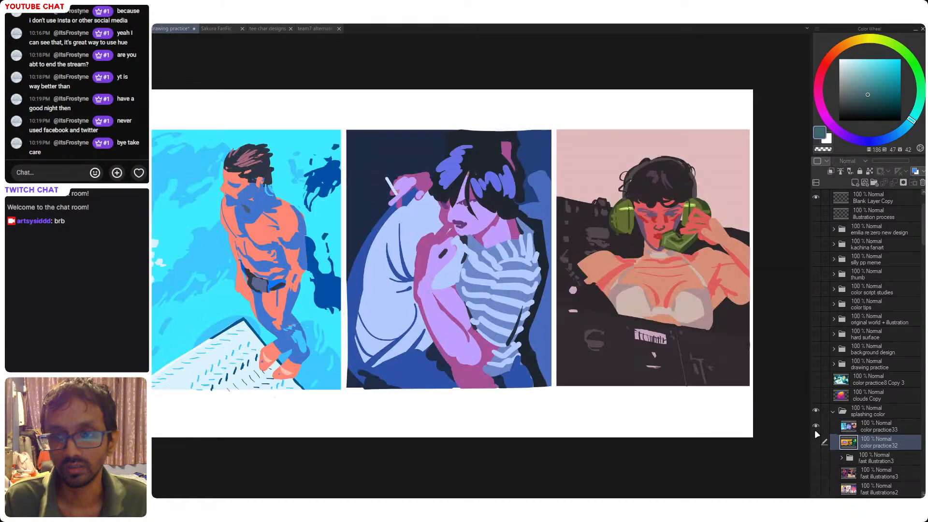
{"action": "key", "text": "ctrl+s"}
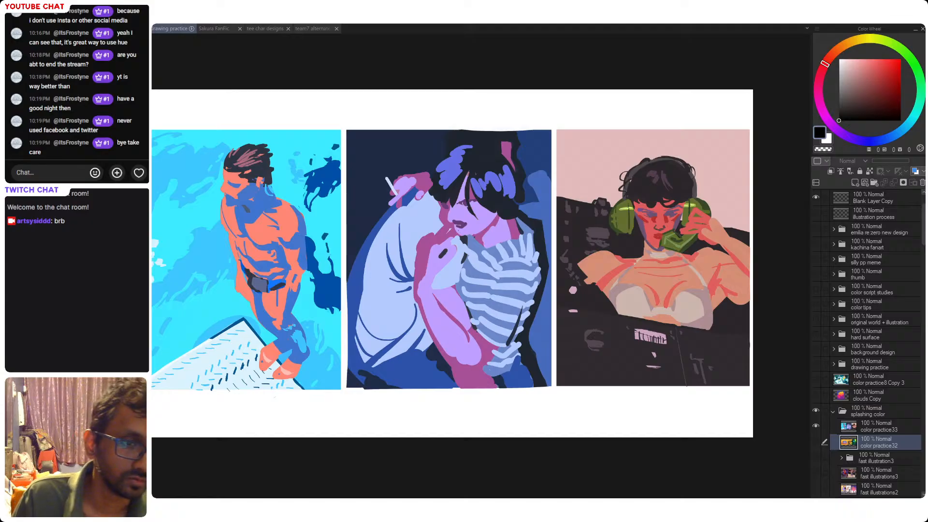
- Browse the other open documents, including the figure line practice and the team7 illustration, and return to drawing practice
{"action": "left_click", "coordinate": [160, 28]}
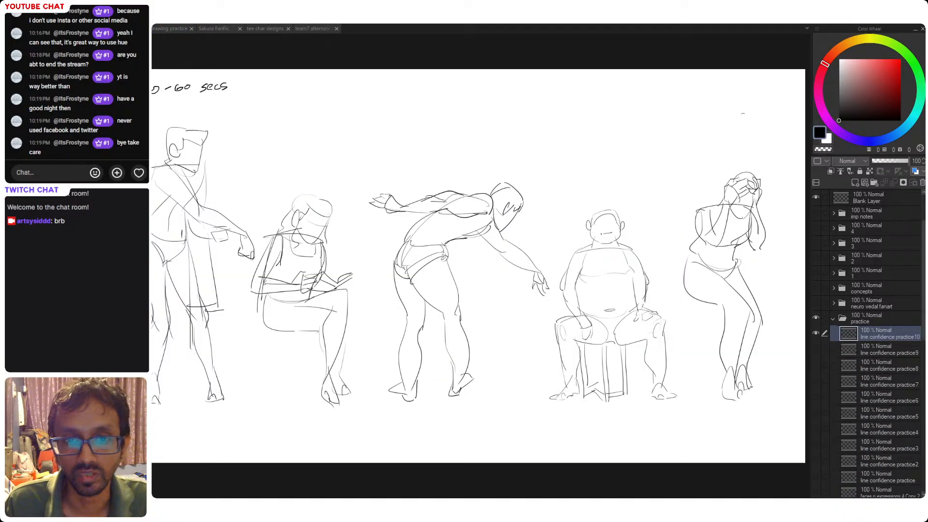
{"action": "left_click", "coordinate": [163, 26]}
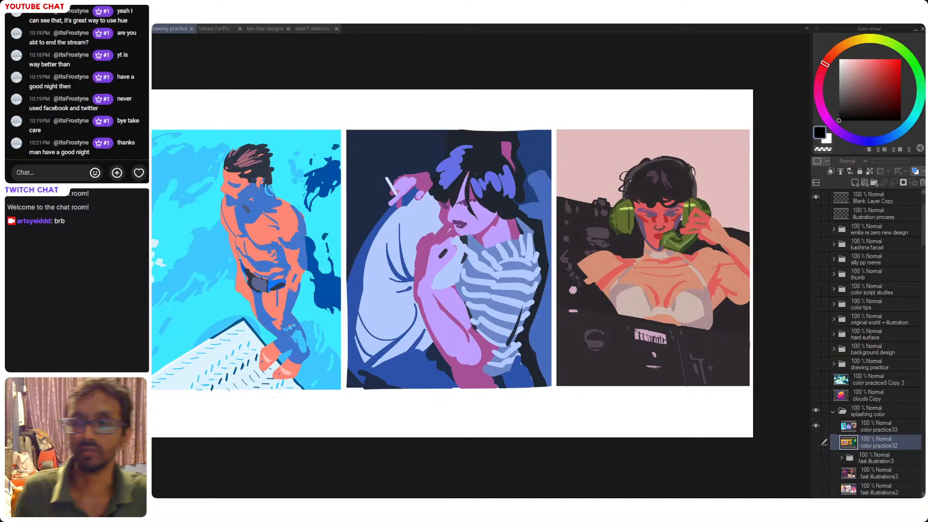
{"action": "left_click", "coordinate": [221, 28]}
{"action": "left_click", "coordinate": [266, 30]}
{"action": "key", "text": "ctrl+Tab"}
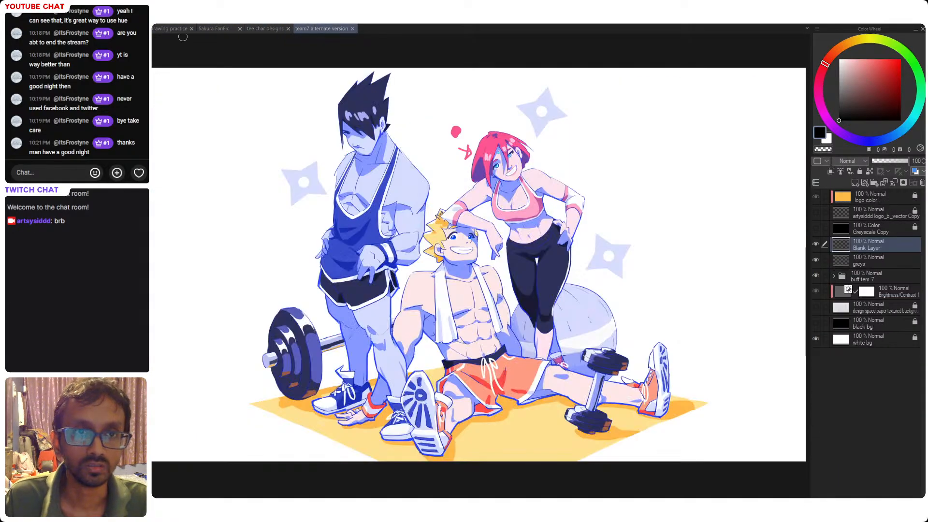
{"action": "left_click", "coordinate": [172, 28]}
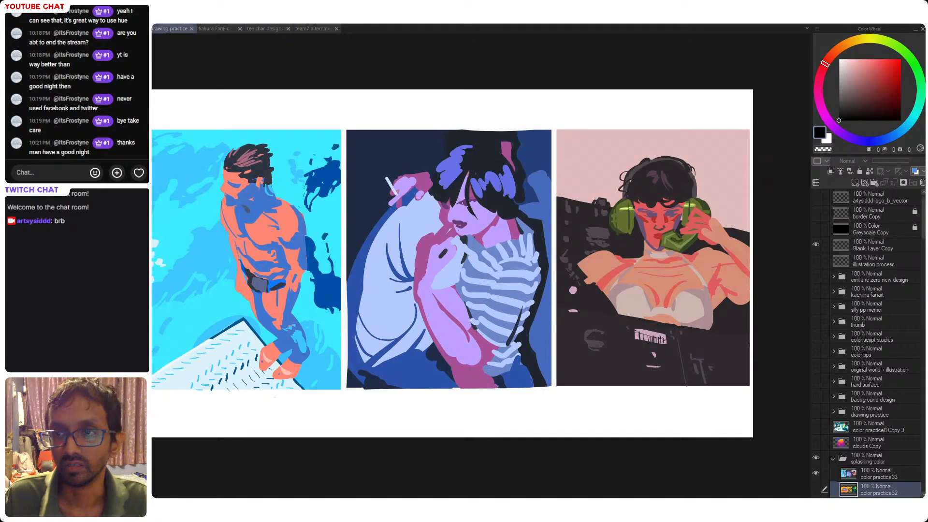